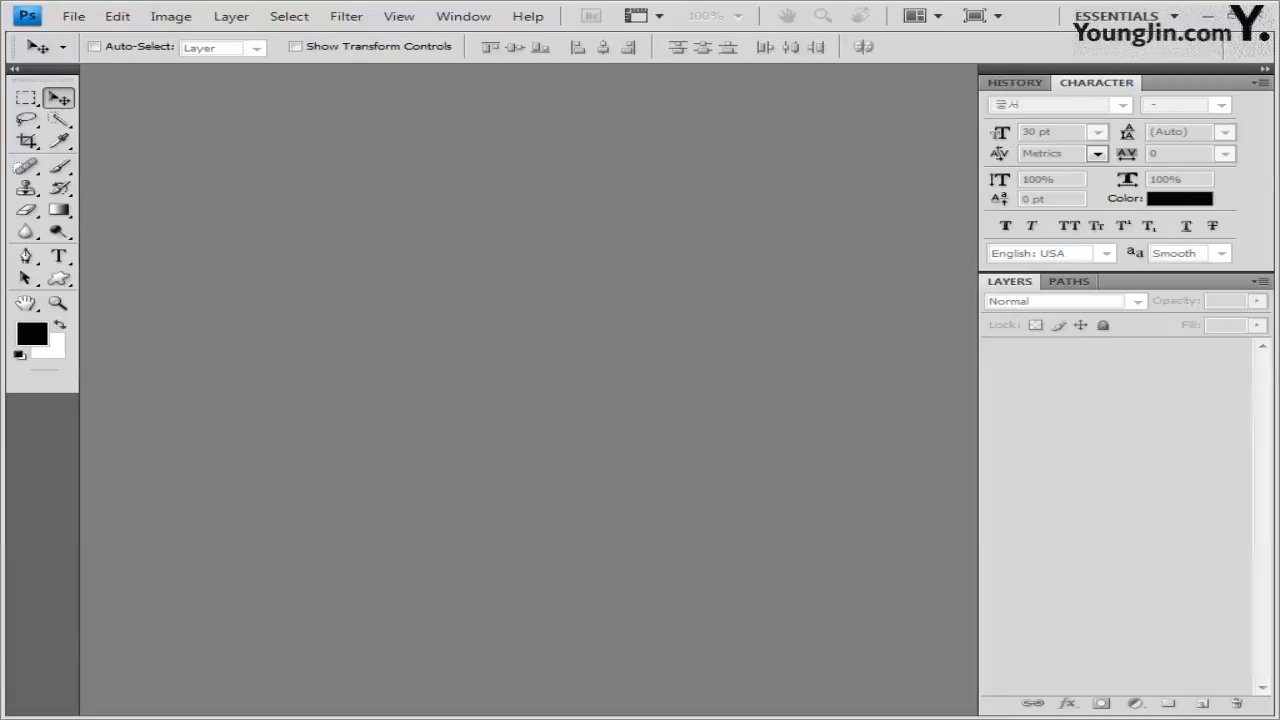
Create a new RGB document 400 pixels wide and 500 pixels high at 72 pixels/inch with a white background
key(ctrl+n)
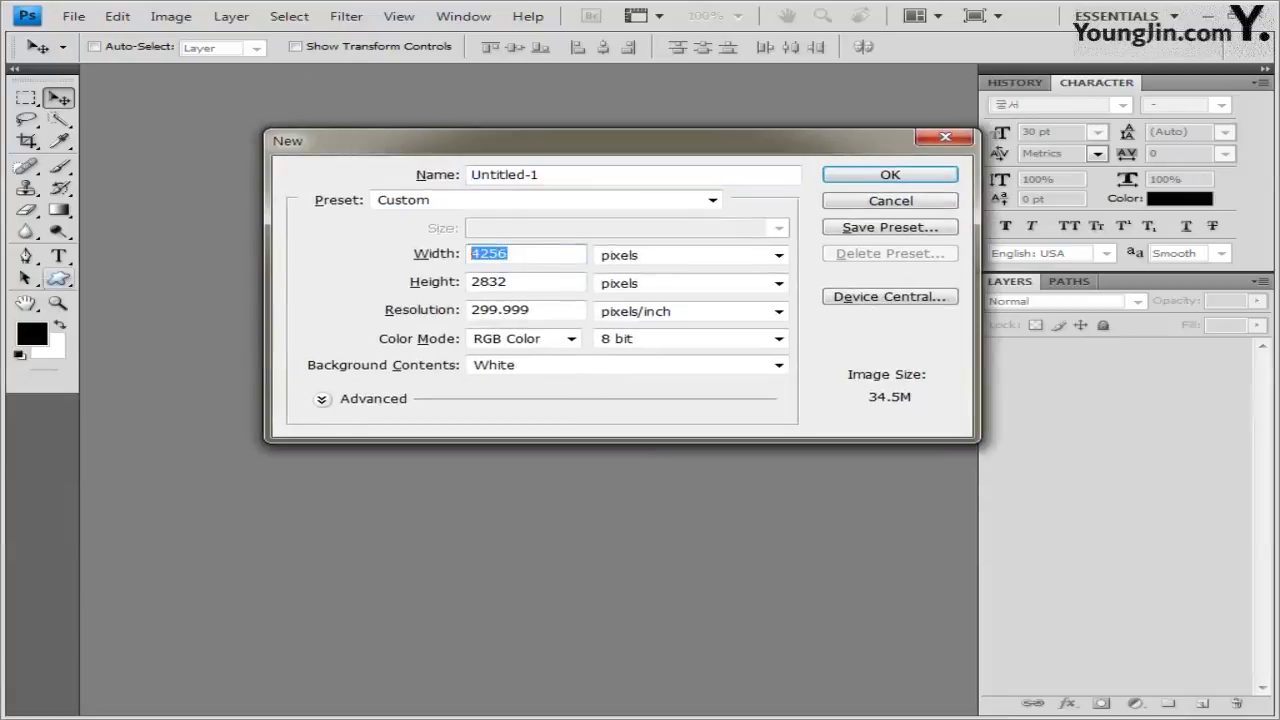
text(400)
key(Tab)
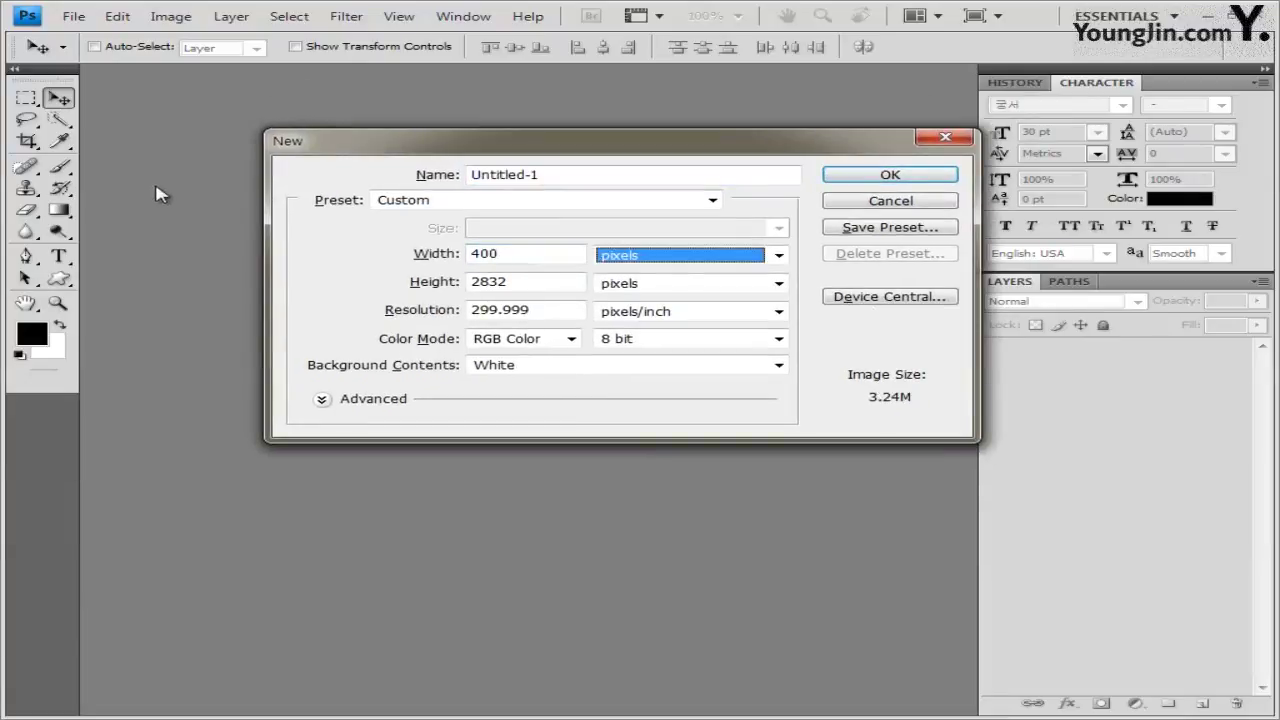
key(Tab)
text(500)
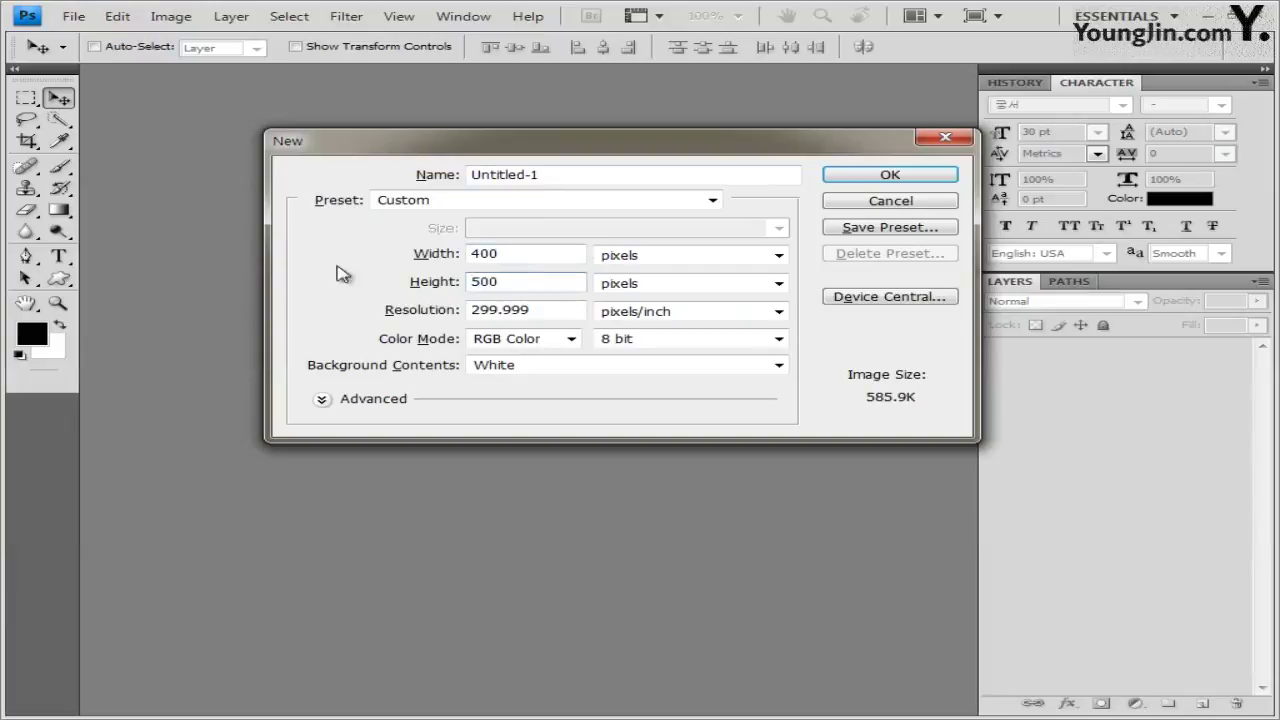
key(Tab)
key(Tab)
text(7)
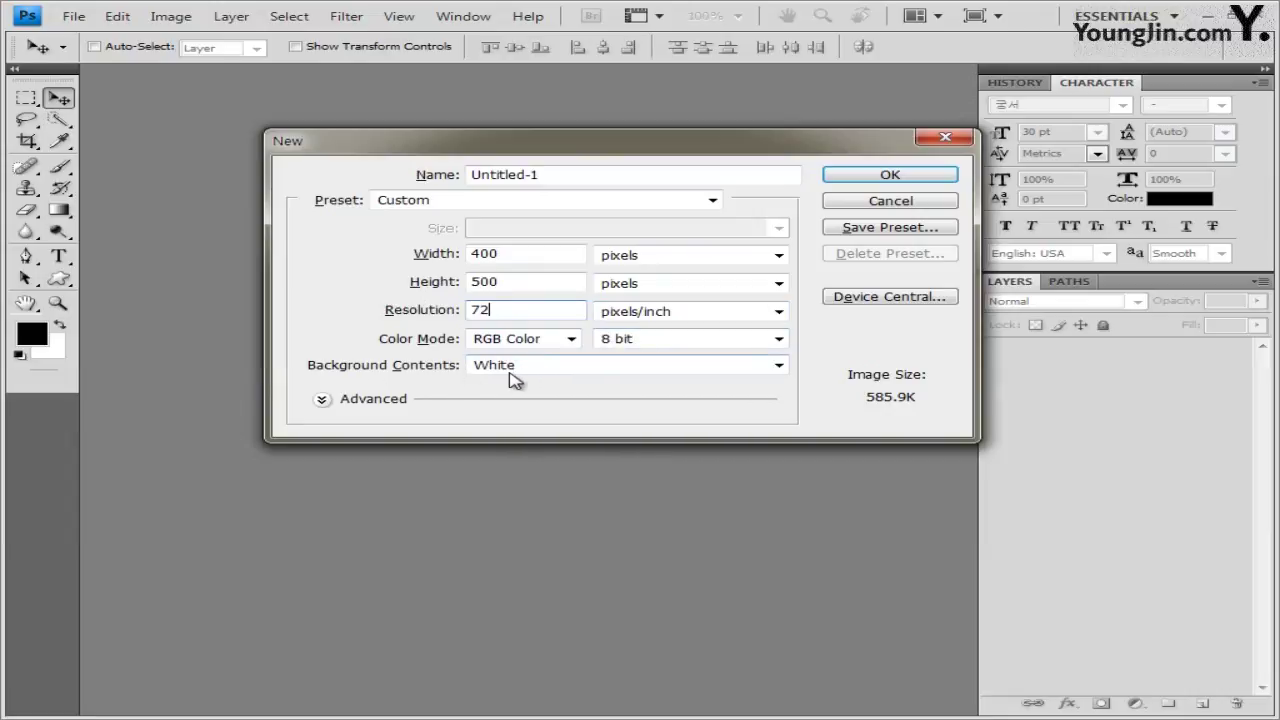
click(905, 179)
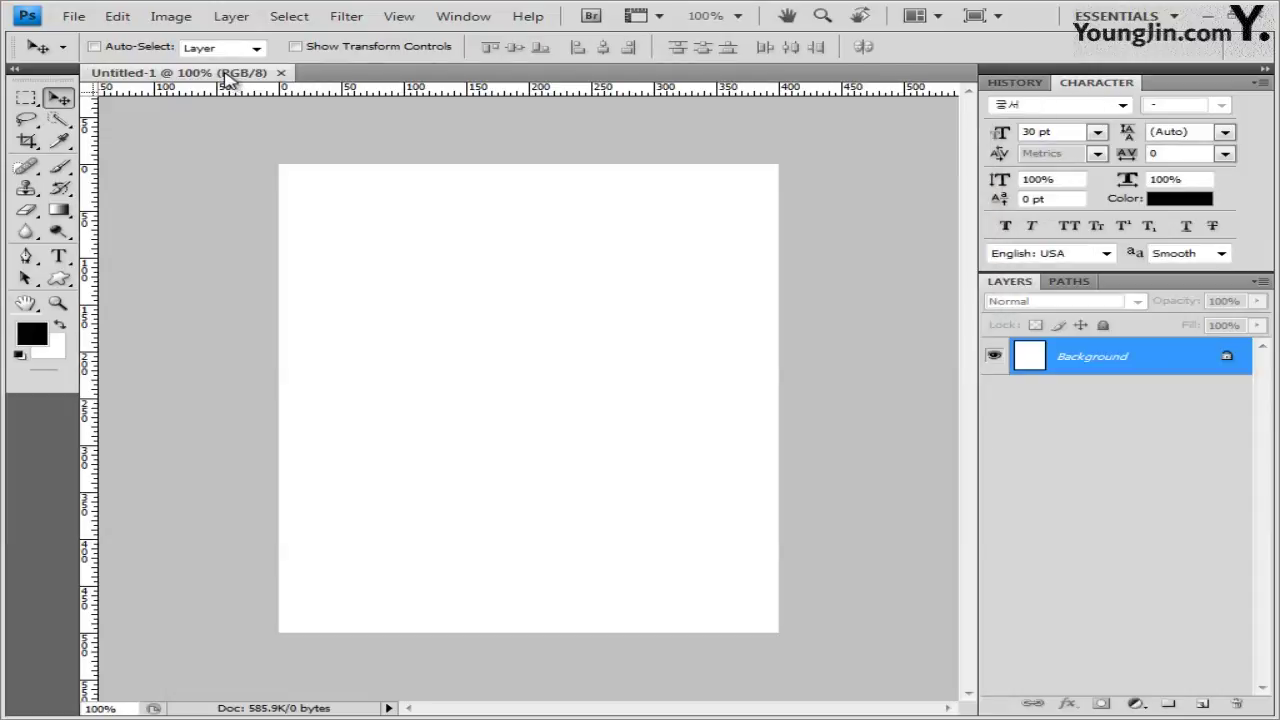
Float the new document in its own window and turn on the grid
drag(227, 80, 384, 122)
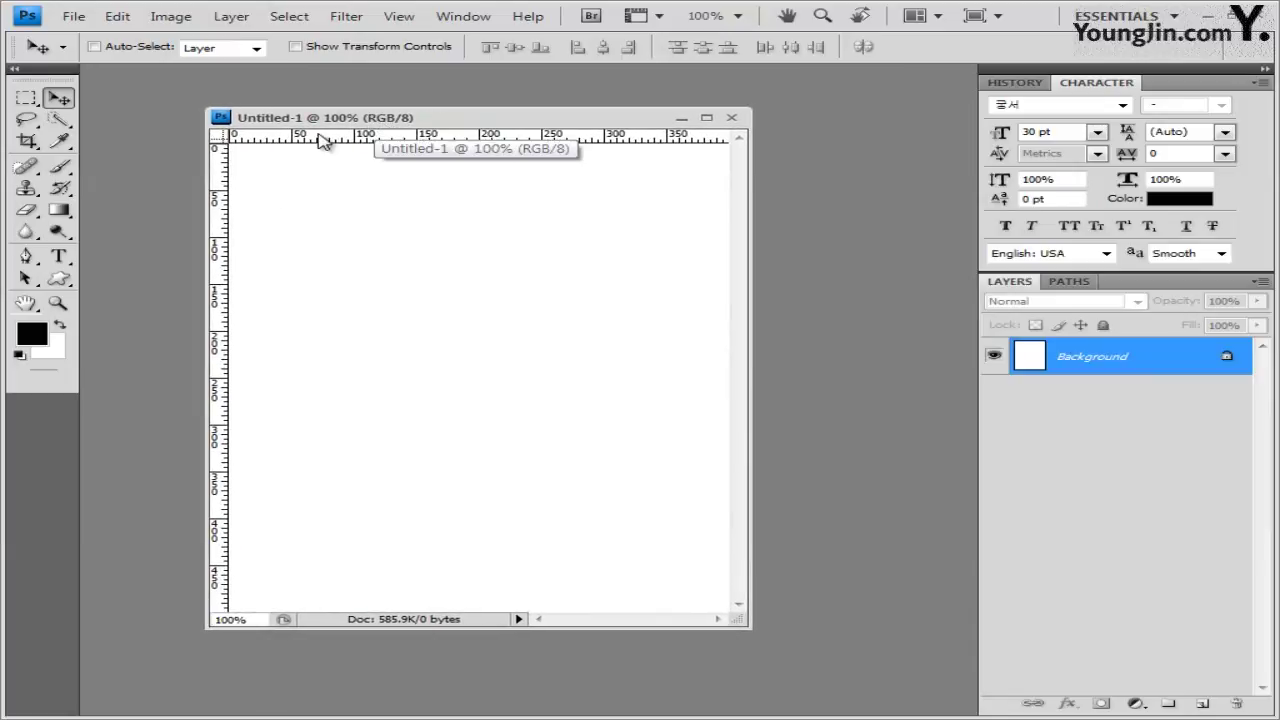
right_click(320, 140)
click(488, 120)
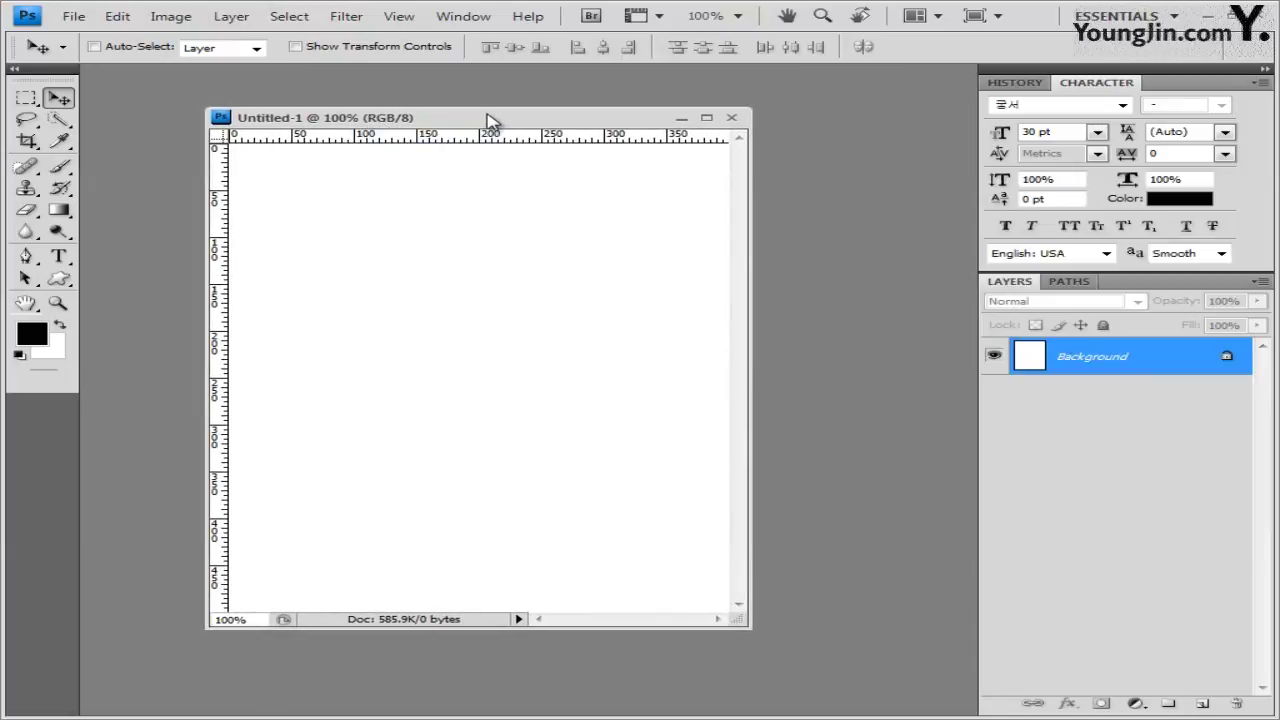
click(399, 16)
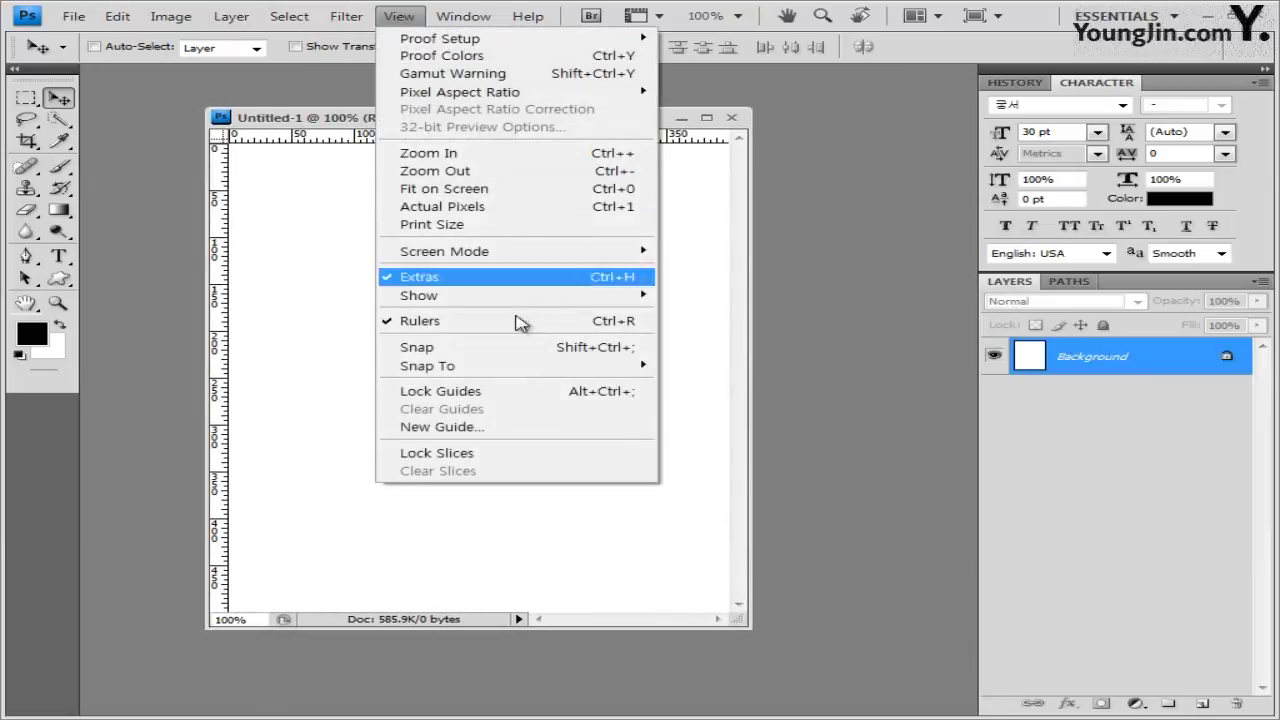
click(340, 127)
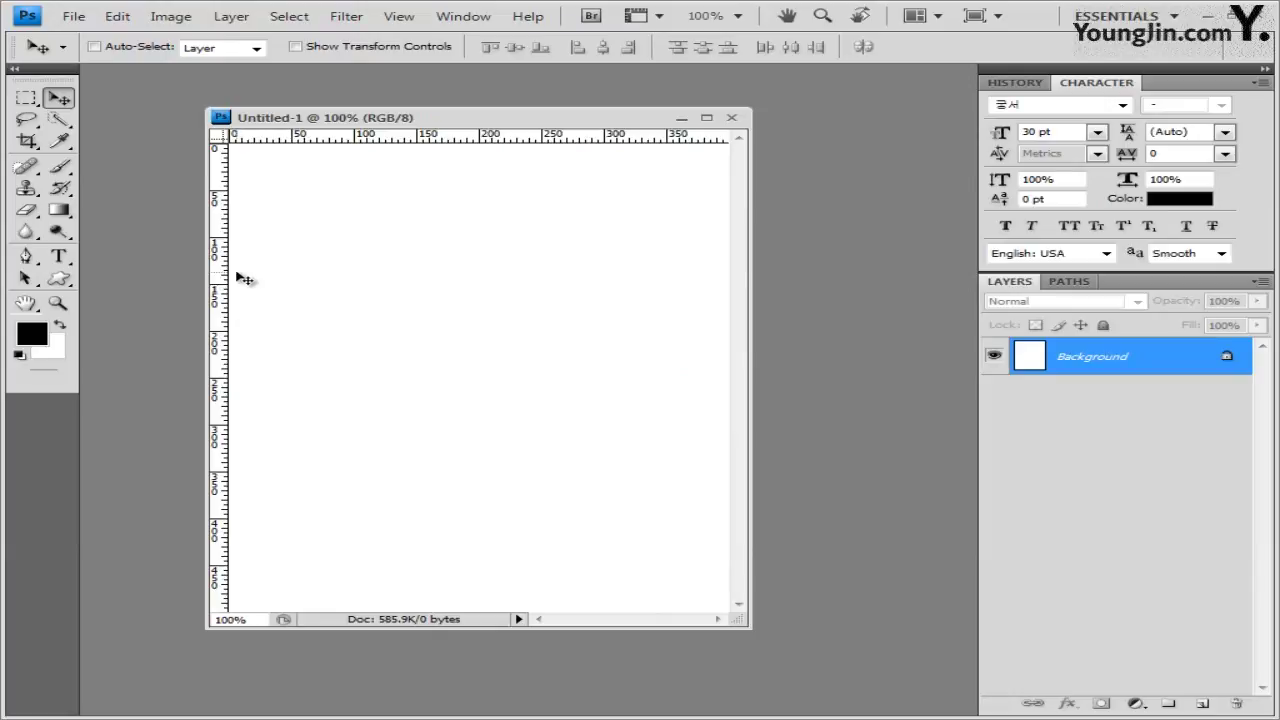
key(ctrl+apostrophe)
Save the document in the GTQ folder as a JPEG file named 1
click(73, 16)
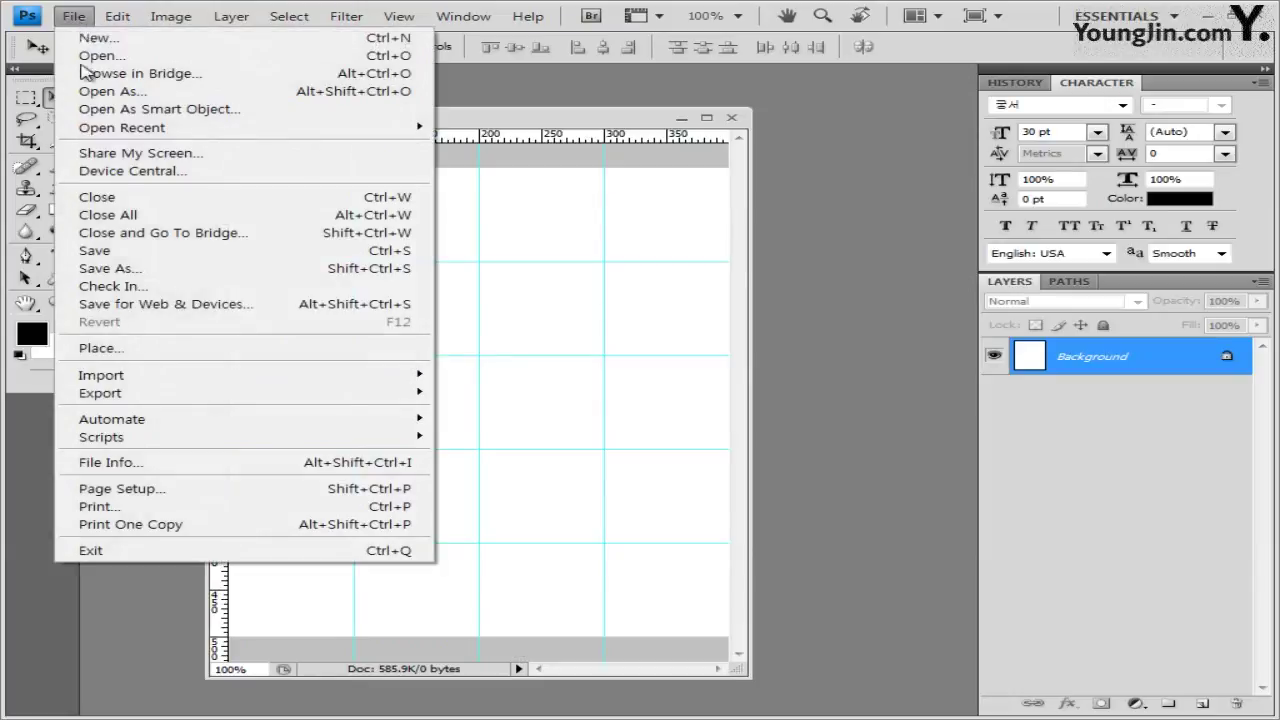
click(165, 273)
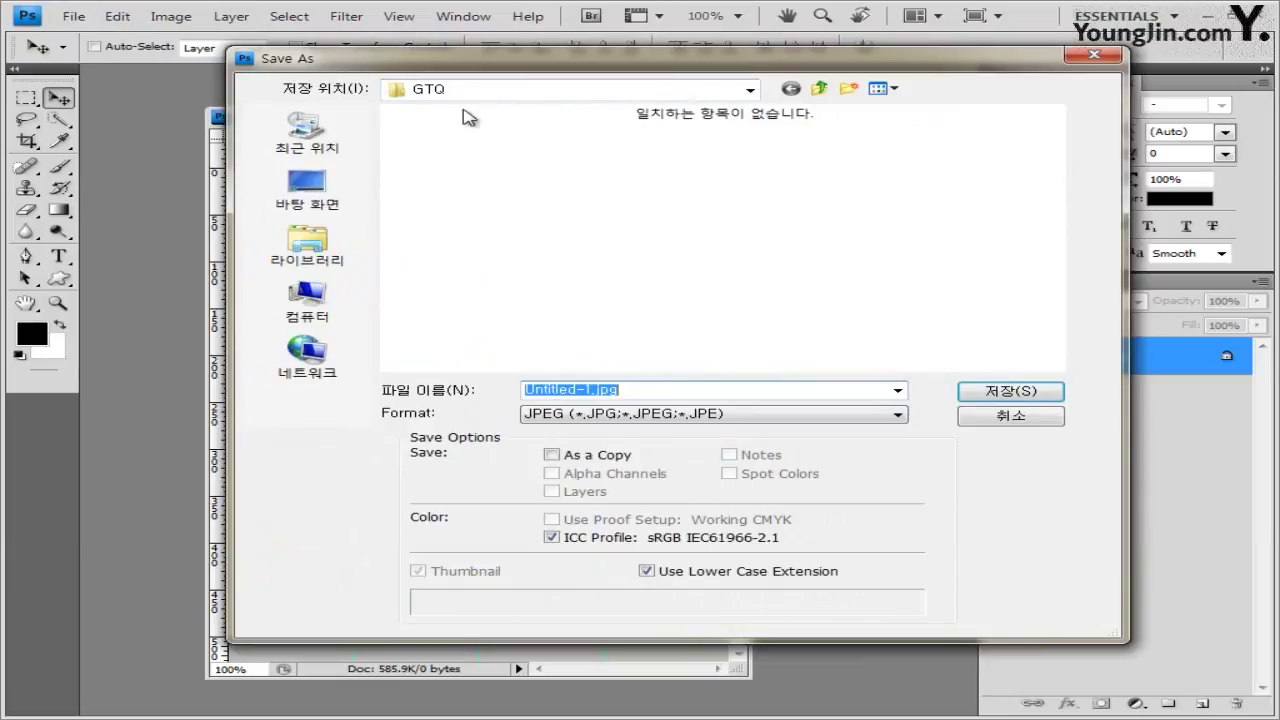
click(657, 390)
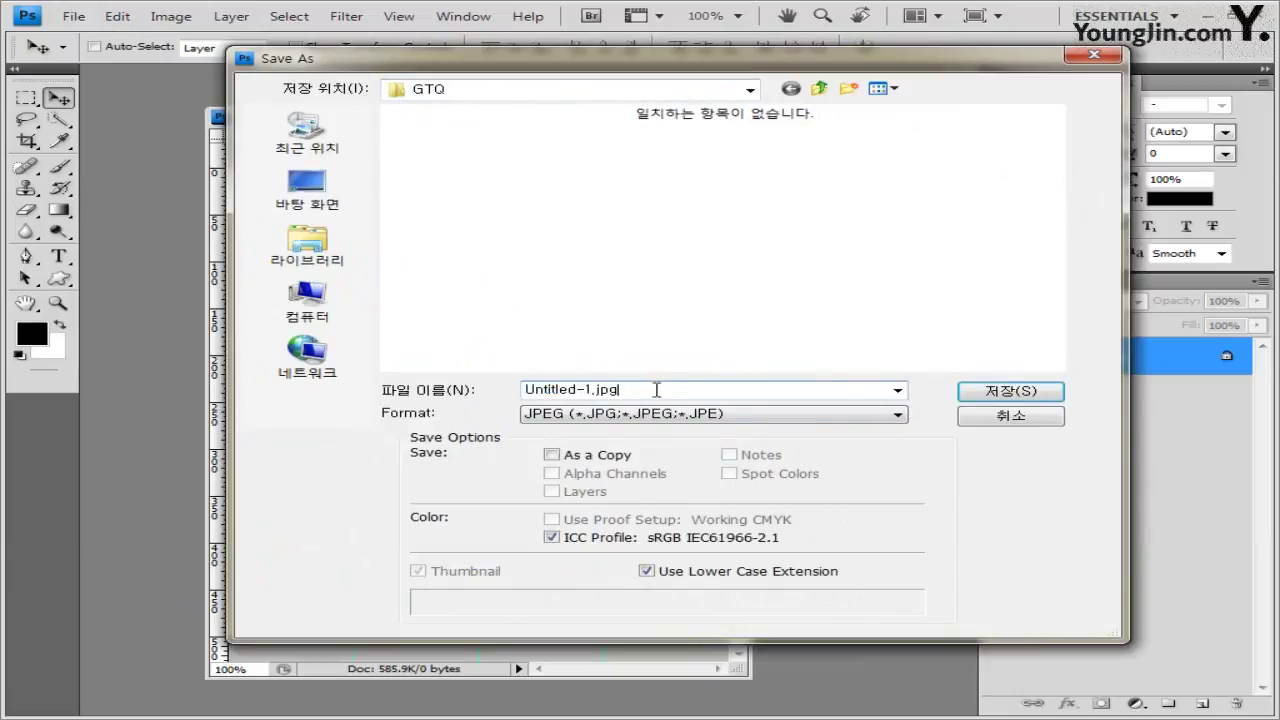
drag(657, 390, 185, 390)
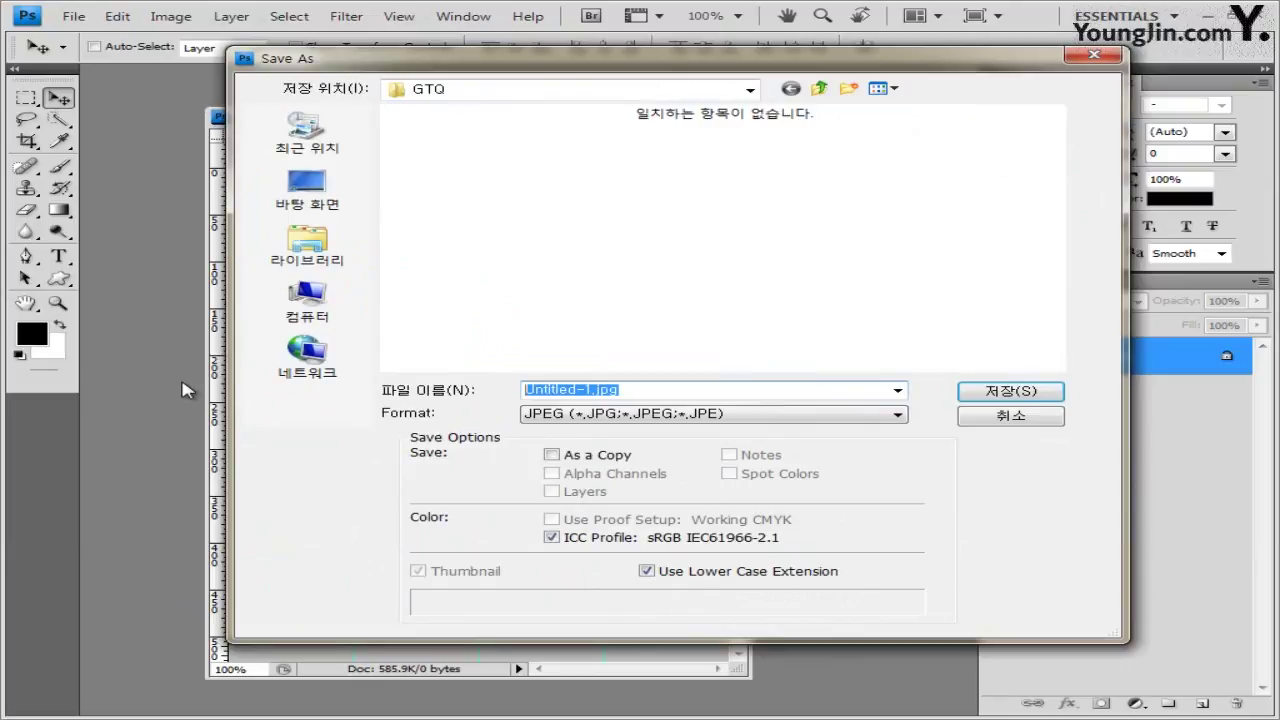
text(1)
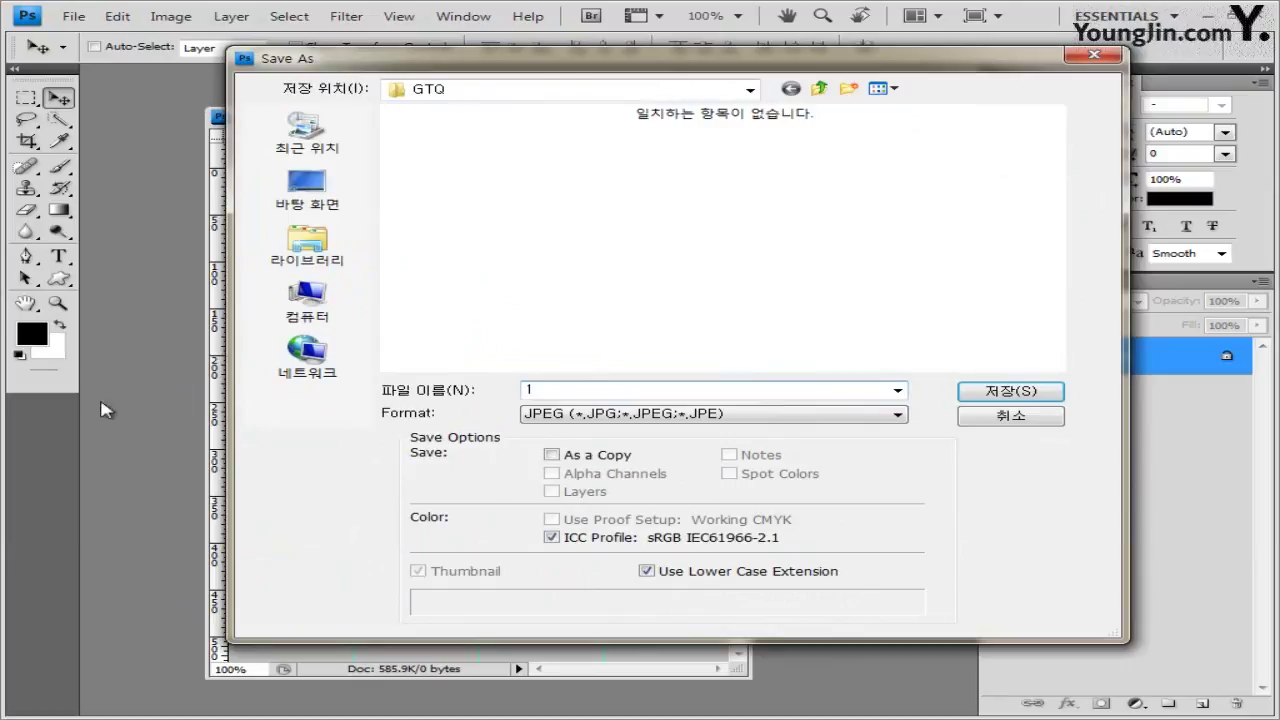
click(1012, 392)
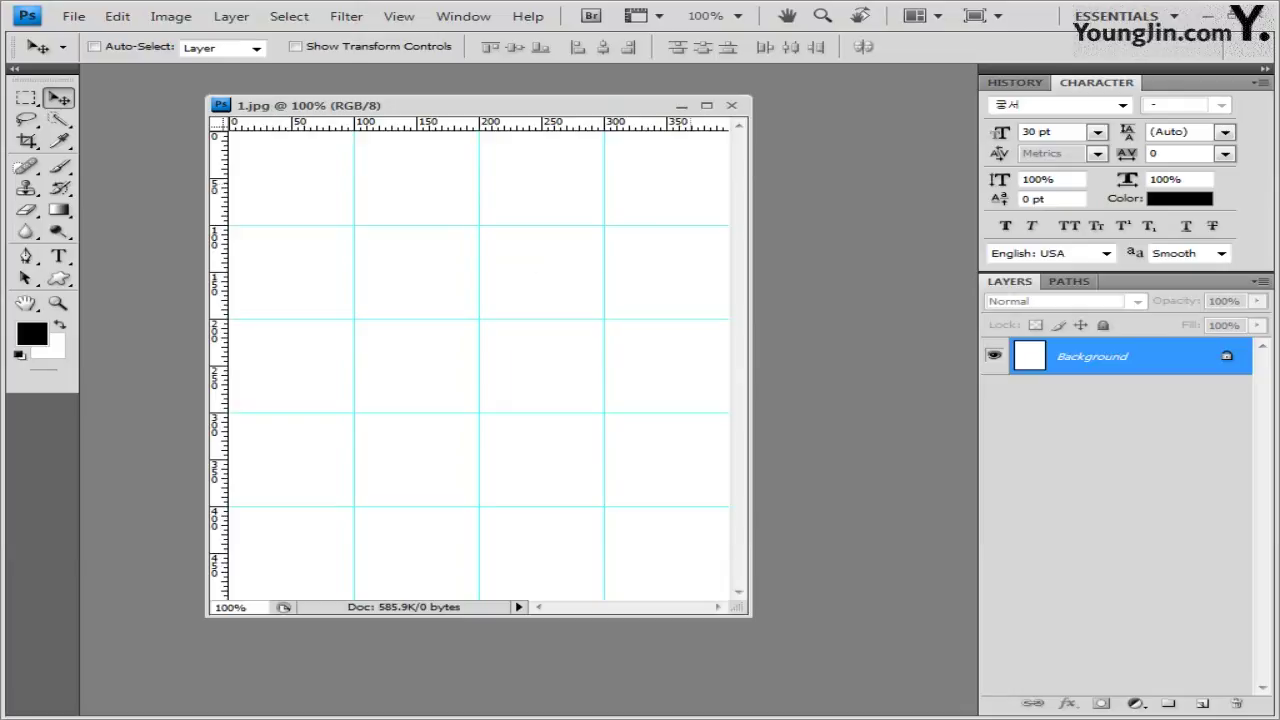
Open the photo 1급-1.jpg from the 기출문제03 folder and float it in a separate window beside 1.jpg
drag(549, 107, 526, 104)
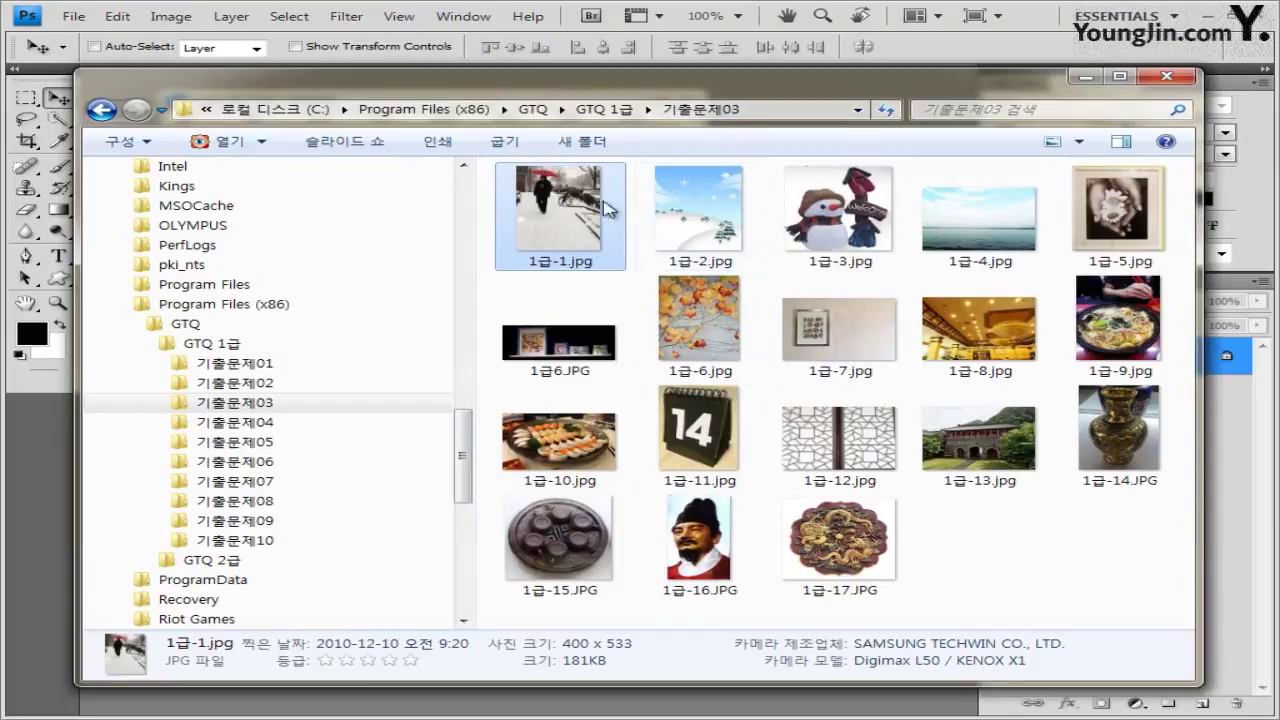
drag(617, 86, 616, 157)
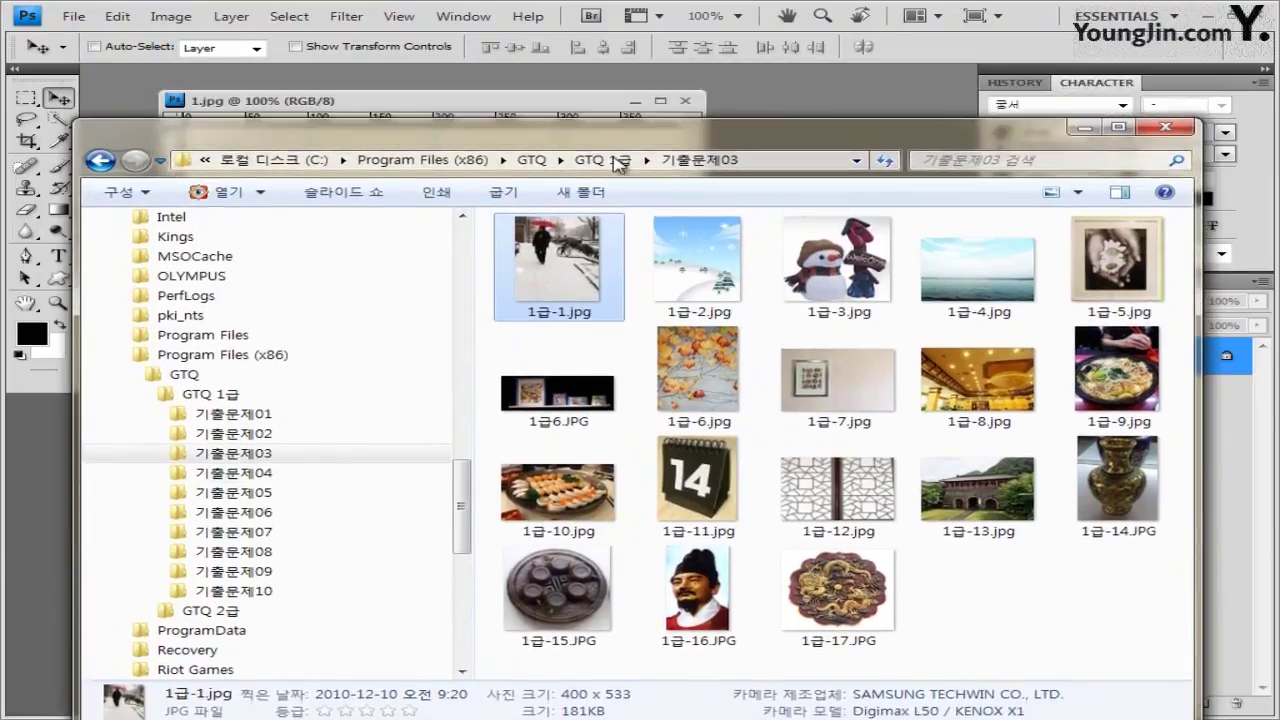
drag(548, 295, 790, 117)
drag(143, 80, 497, 138)
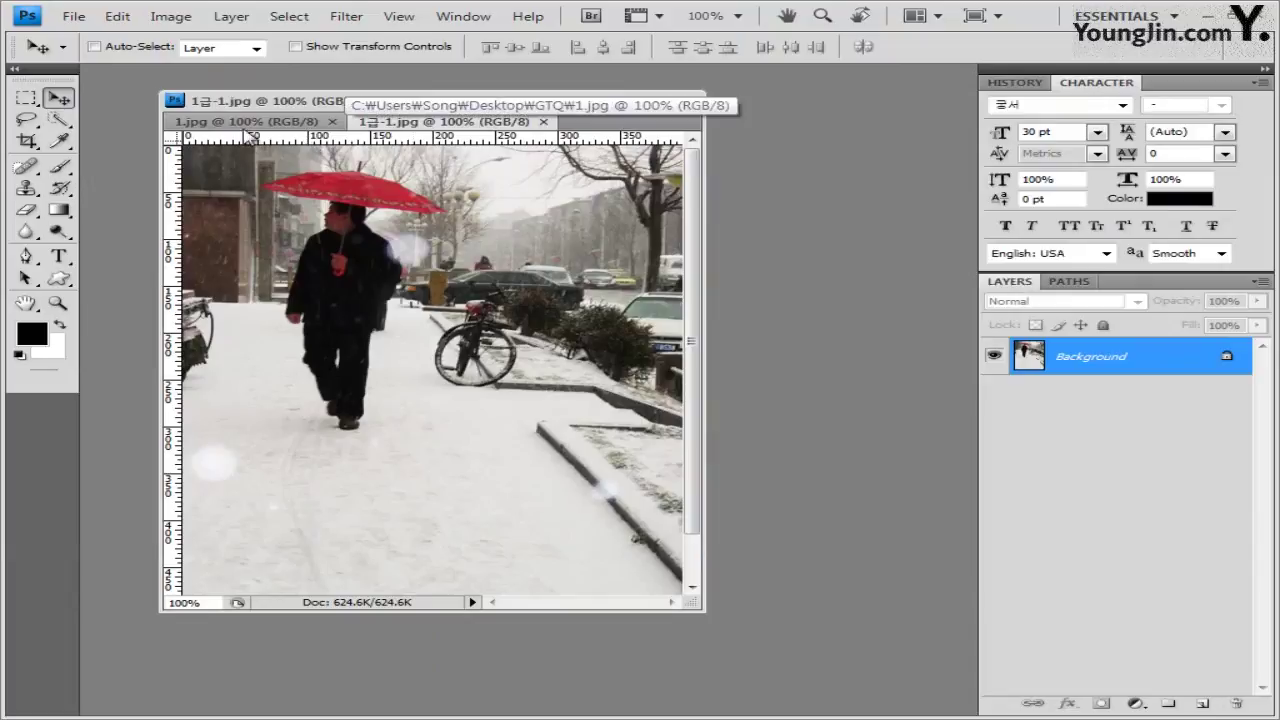
drag(465, 122, 605, 232)
drag(733, 152, 635, 170)
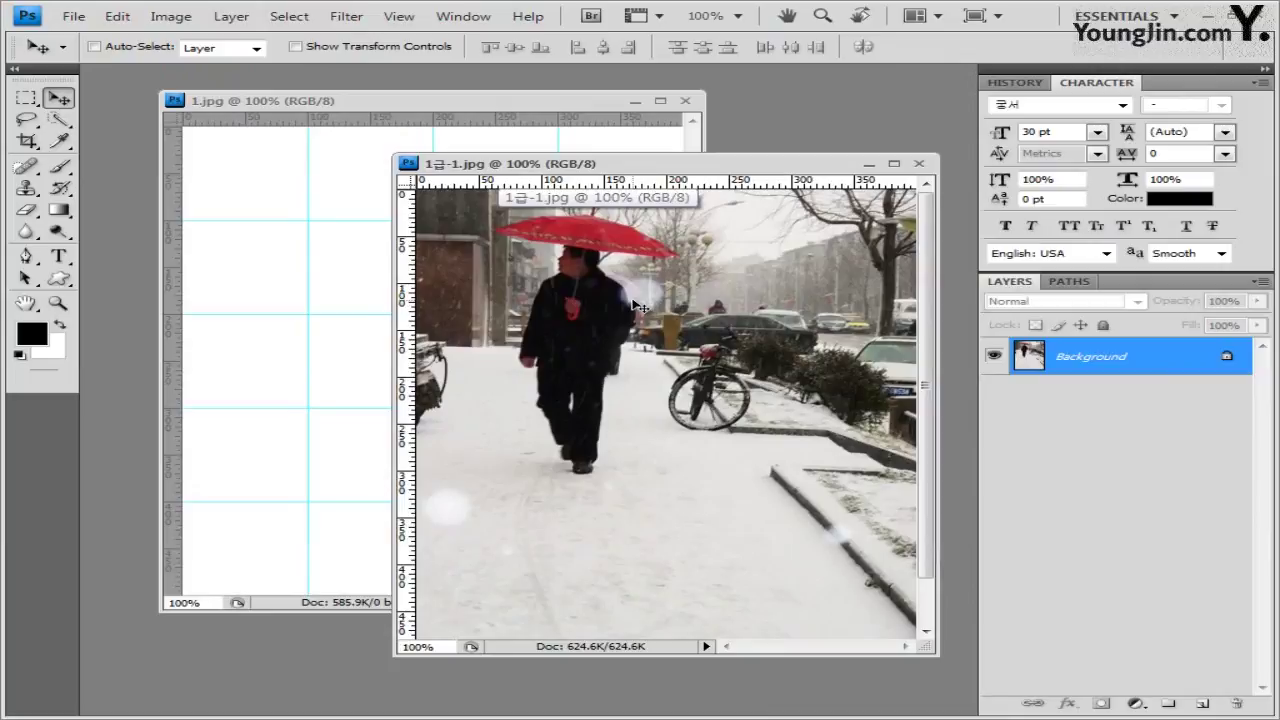
Copy the entire 1급-1.jpg photo, close its window, and paste it into 1.jpg as a new layer
key(ctrl+a)
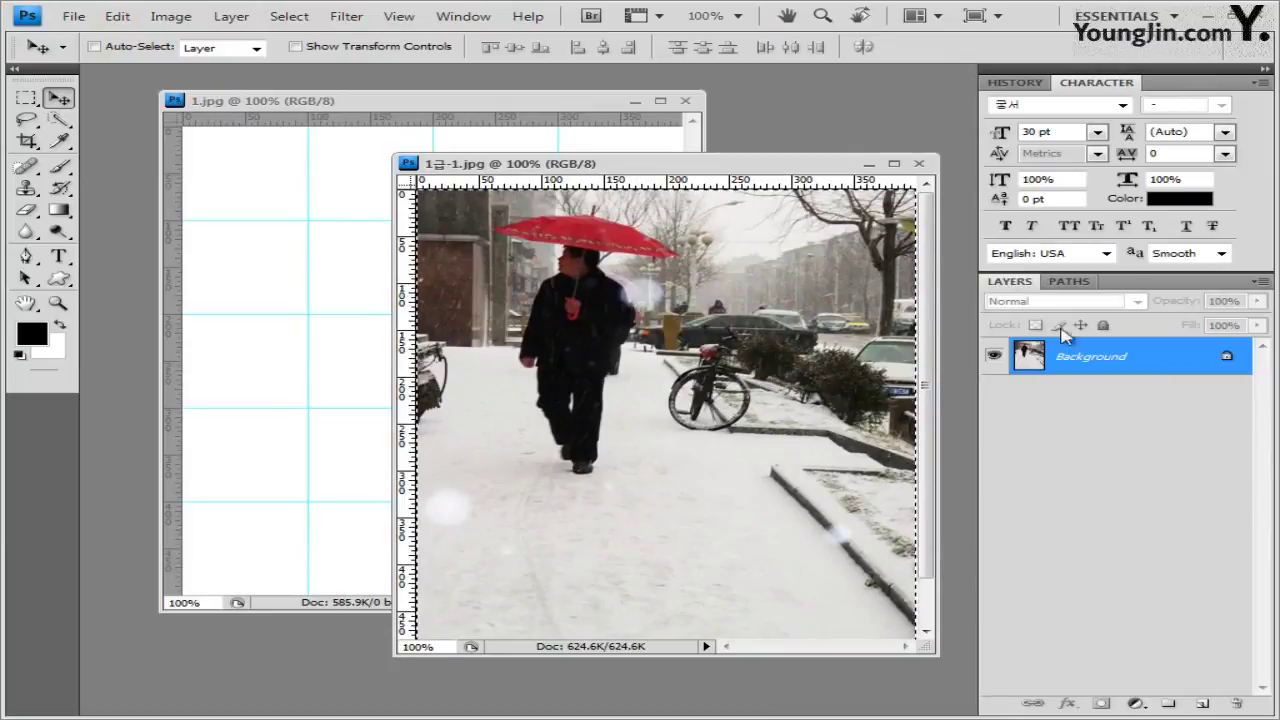
click(920, 163)
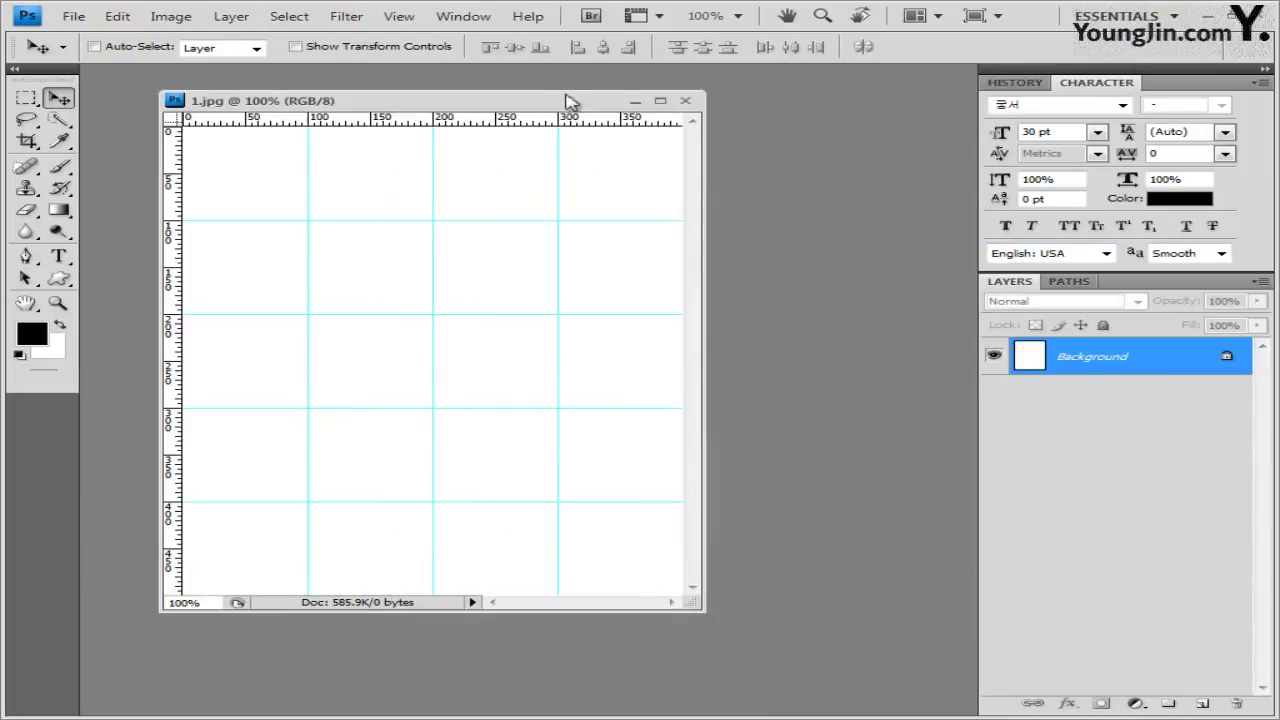
key(ctrl+v)
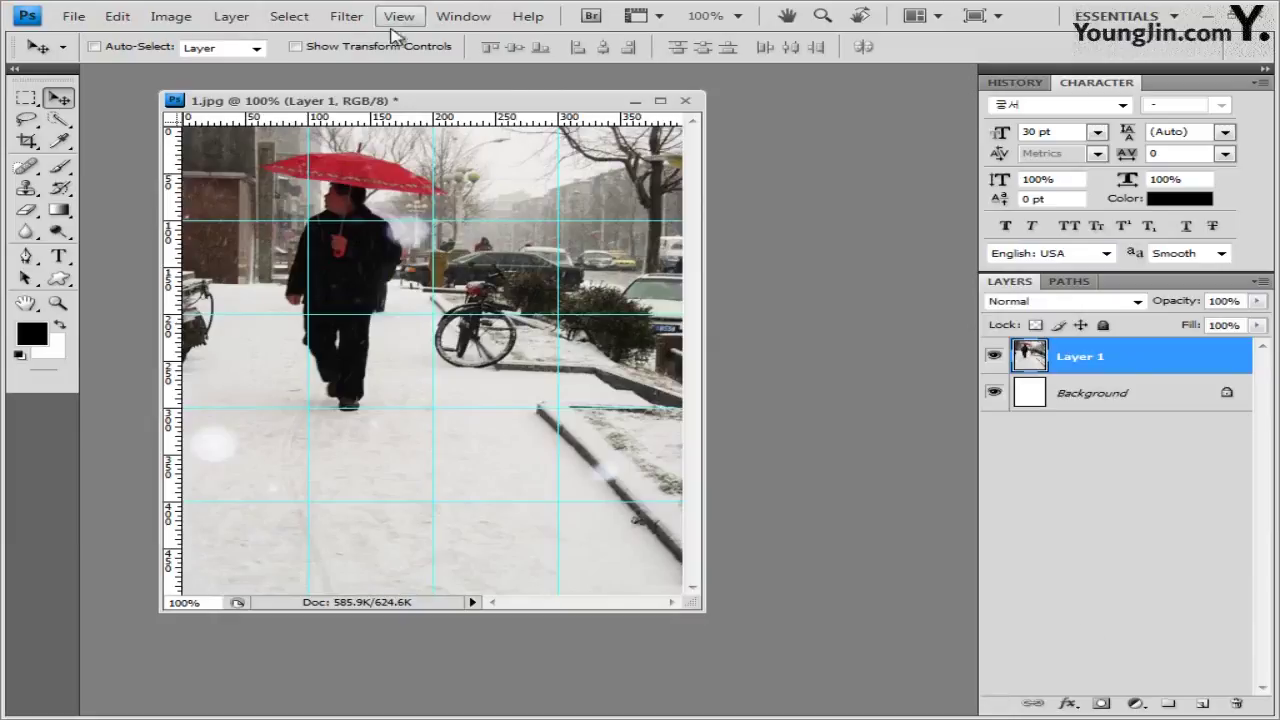
Apply the Patchwork texture filter to the pasted photo layer with Square Size 4 and Relief 8
click(346, 16)
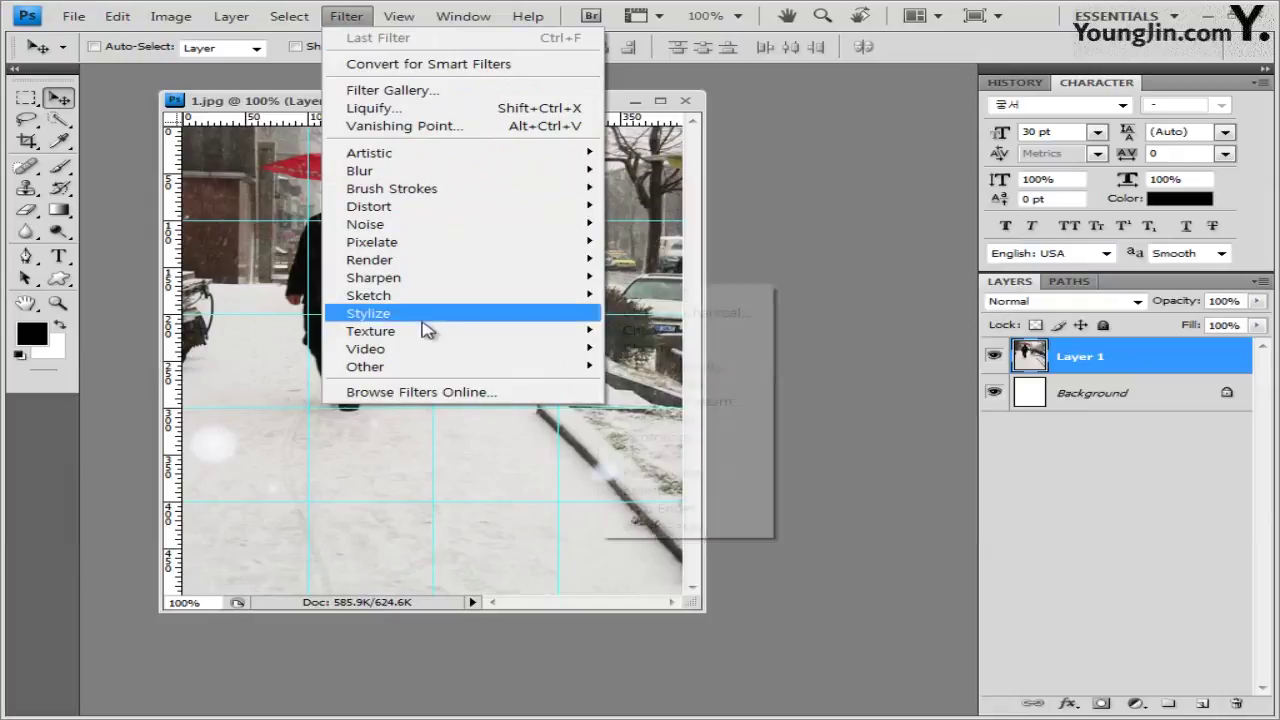
mouse_move(543, 332)
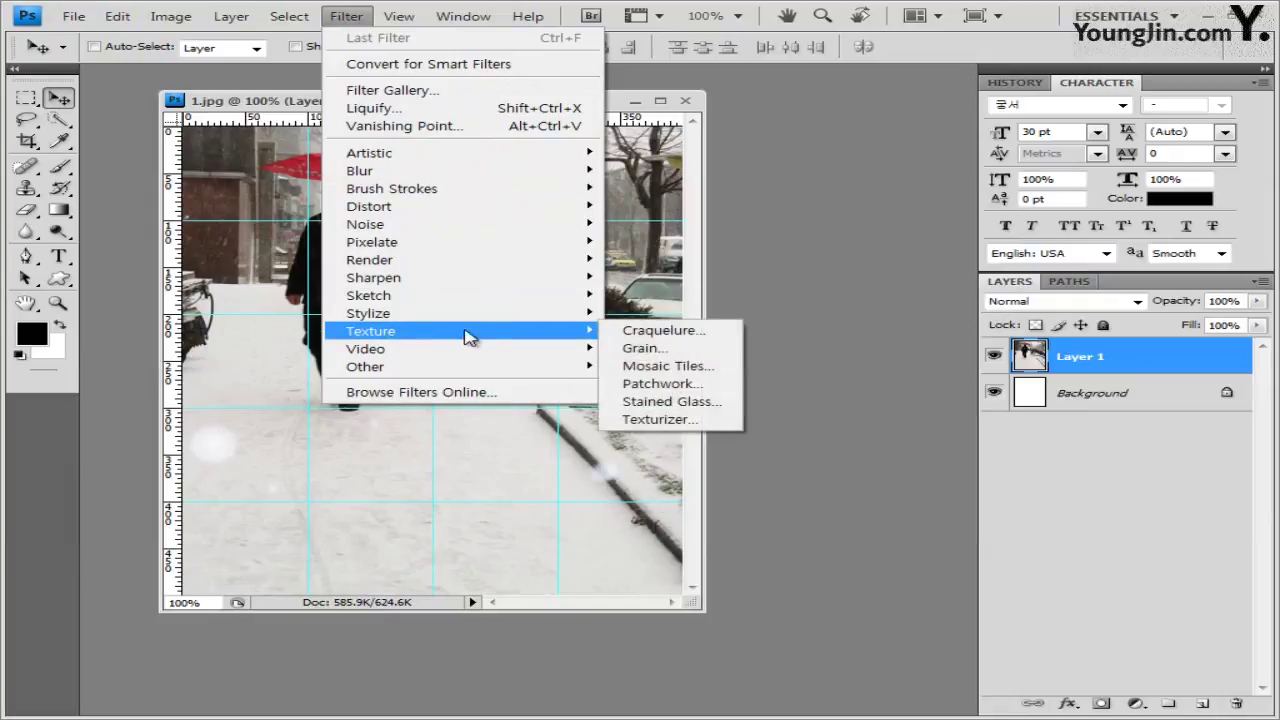
click(712, 384)
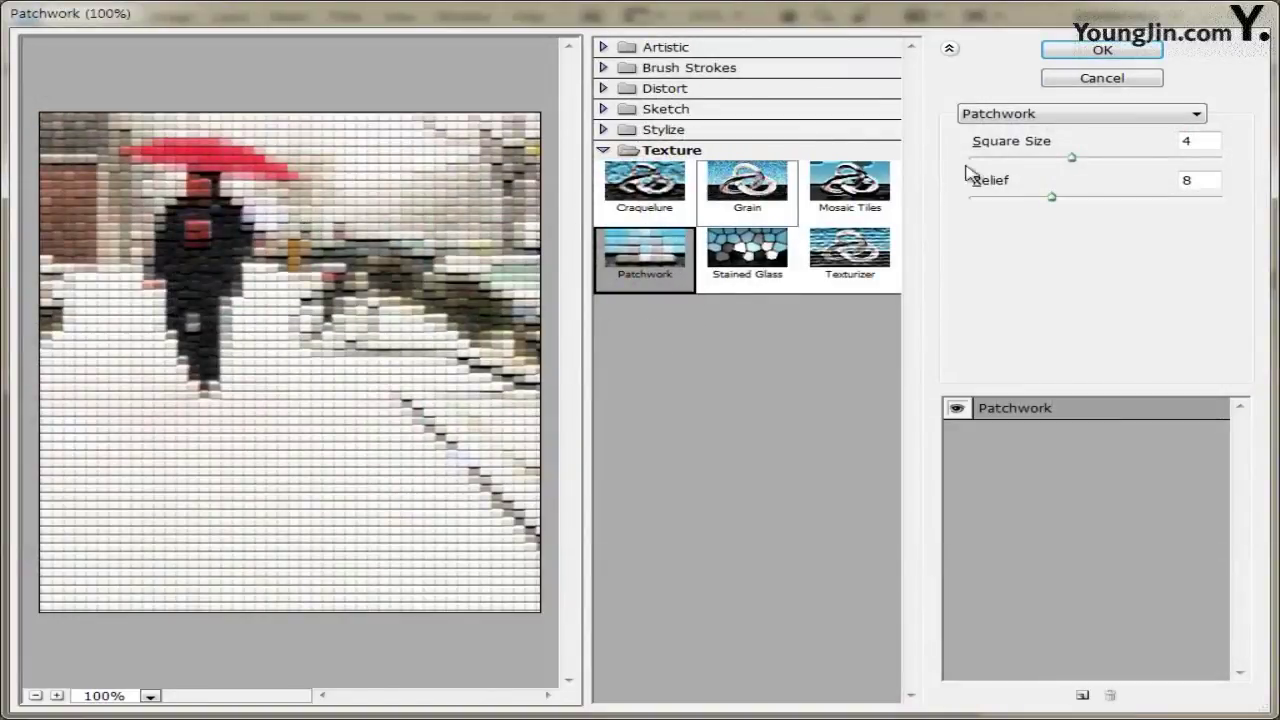
click(1137, 50)
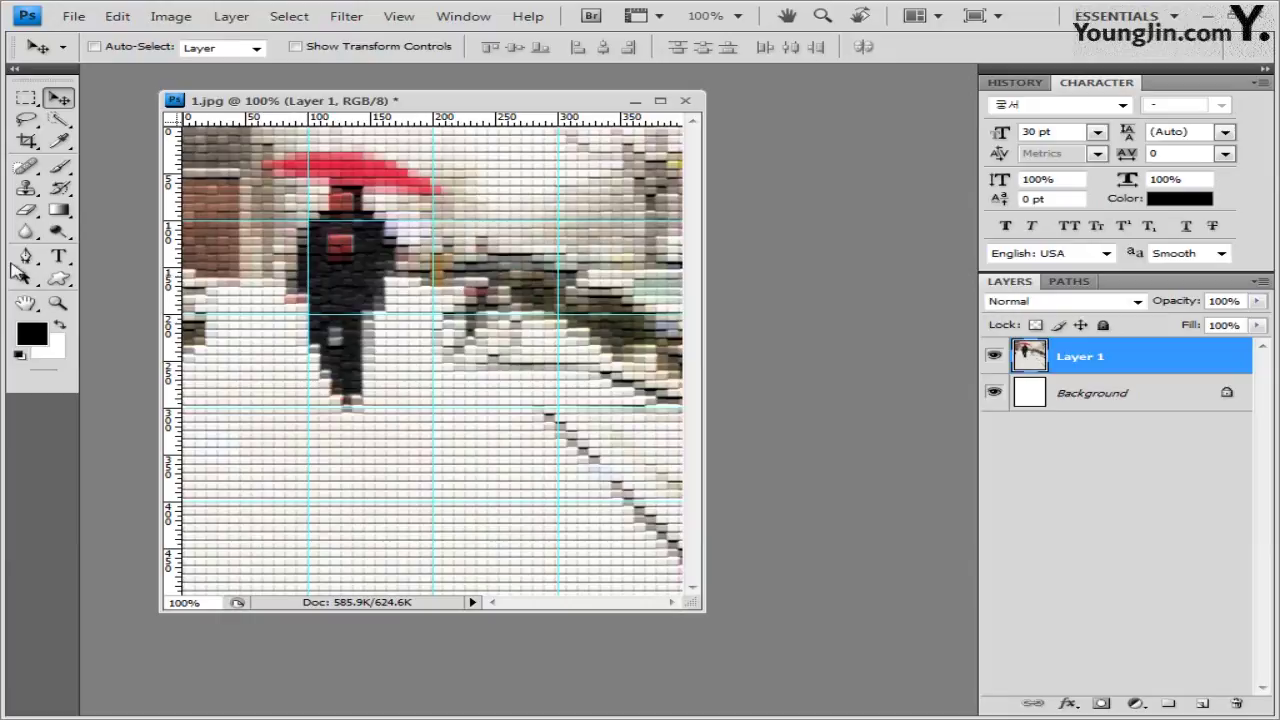
Set up the Pen tool for drawing a shape layer with no style and white (ffffff) as its color
click(25, 257)
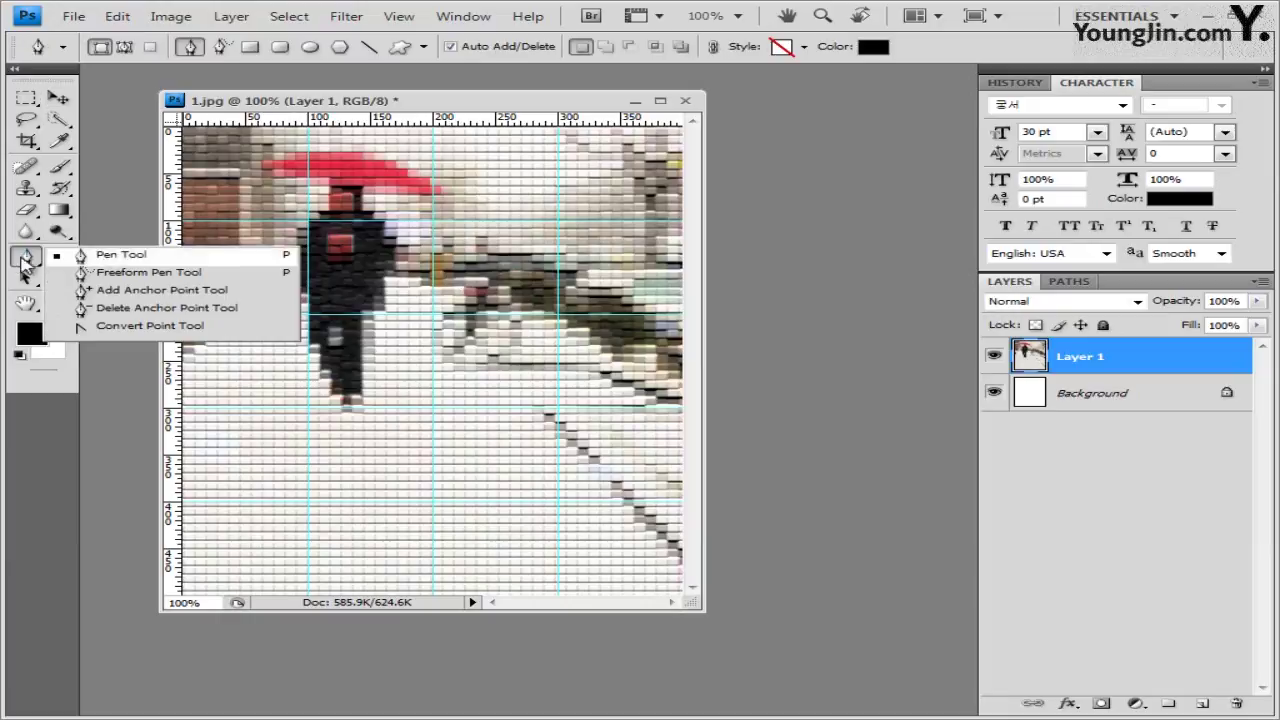
click(24, 260)
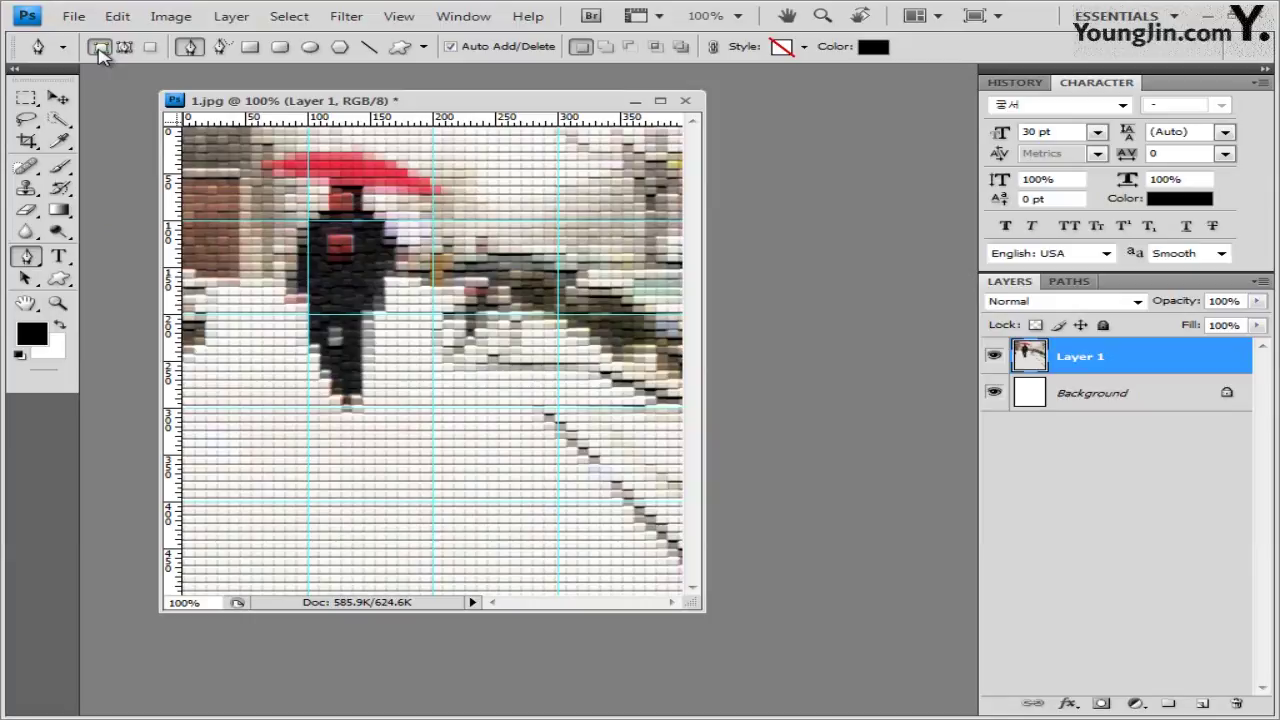
click(805, 48)
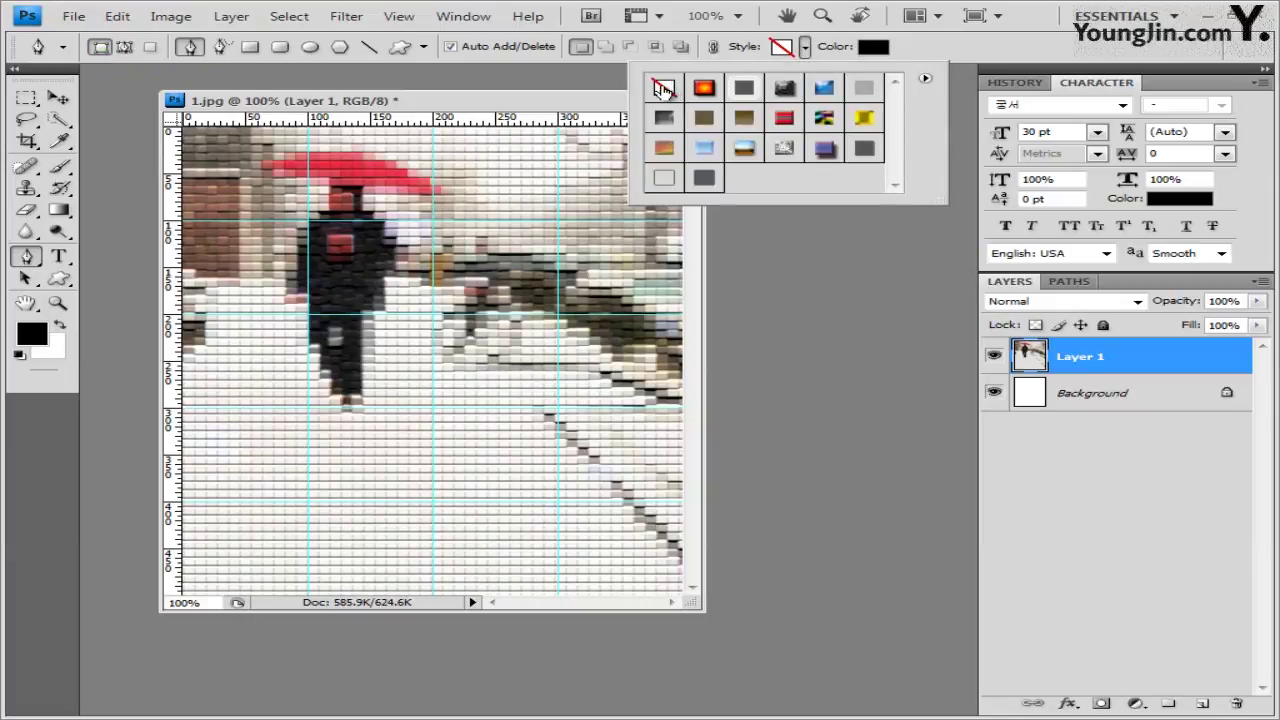
click(935, 46)
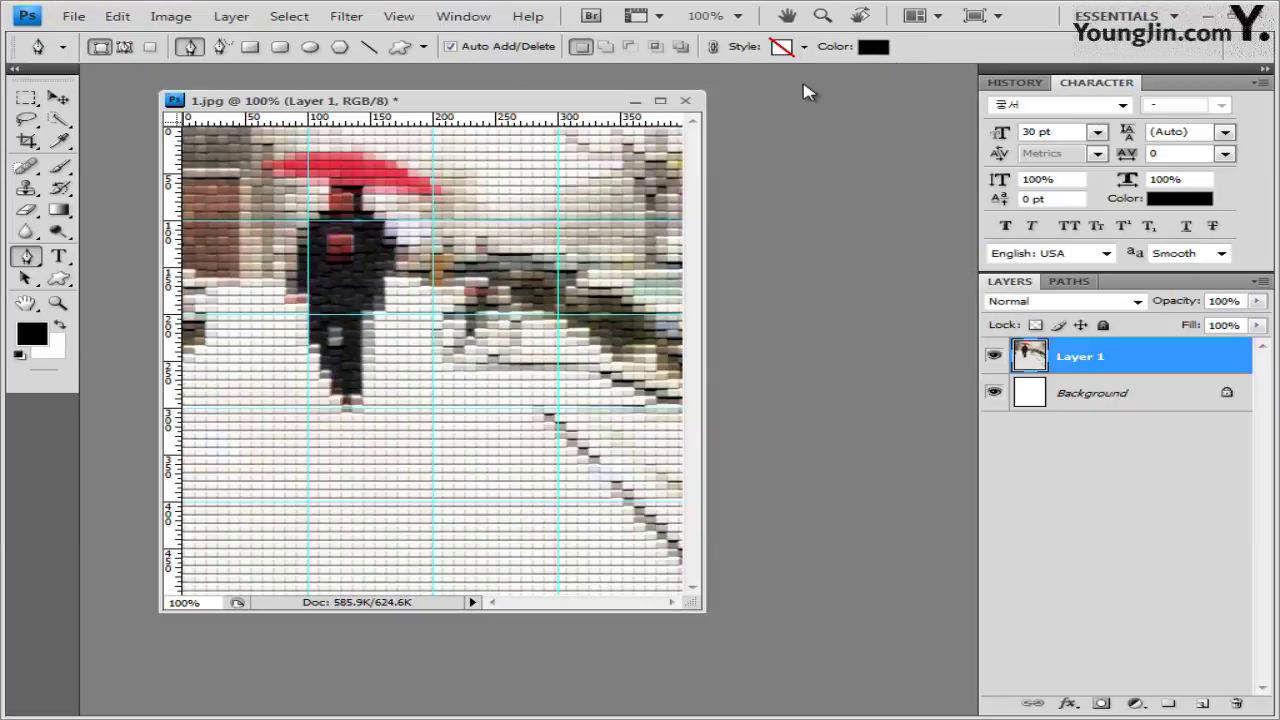
click(873, 47)
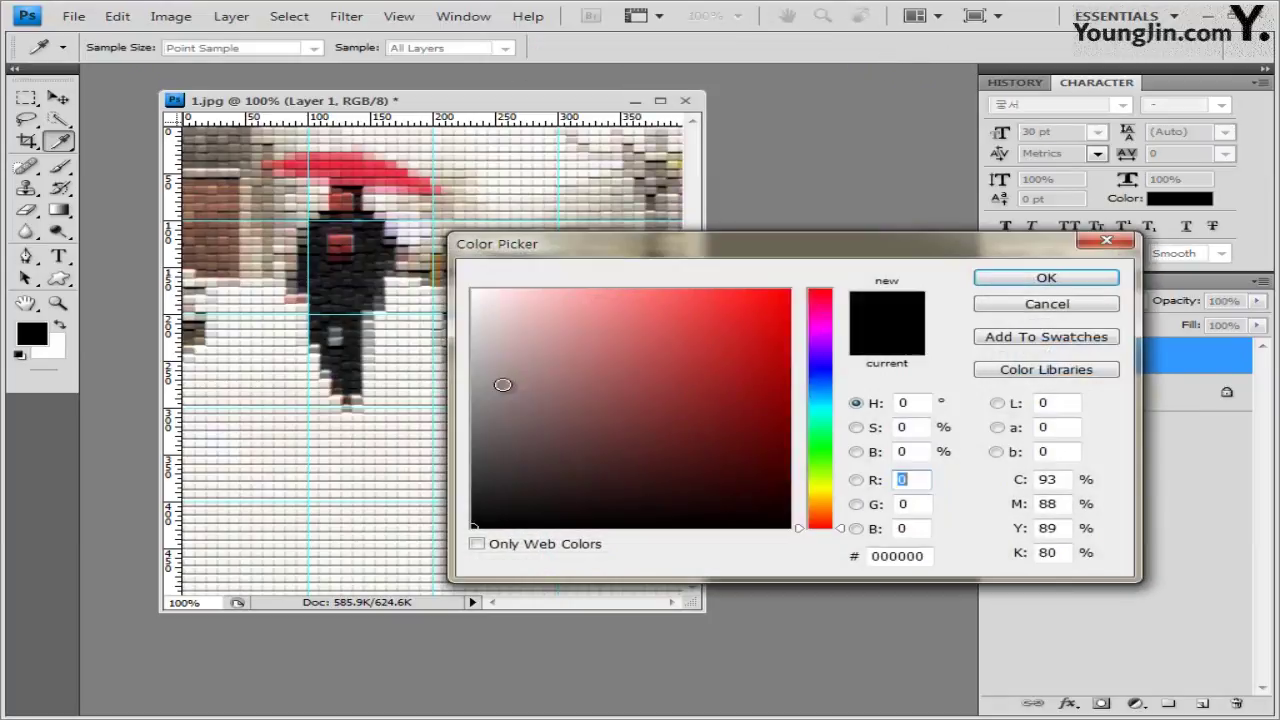
click(474, 292)
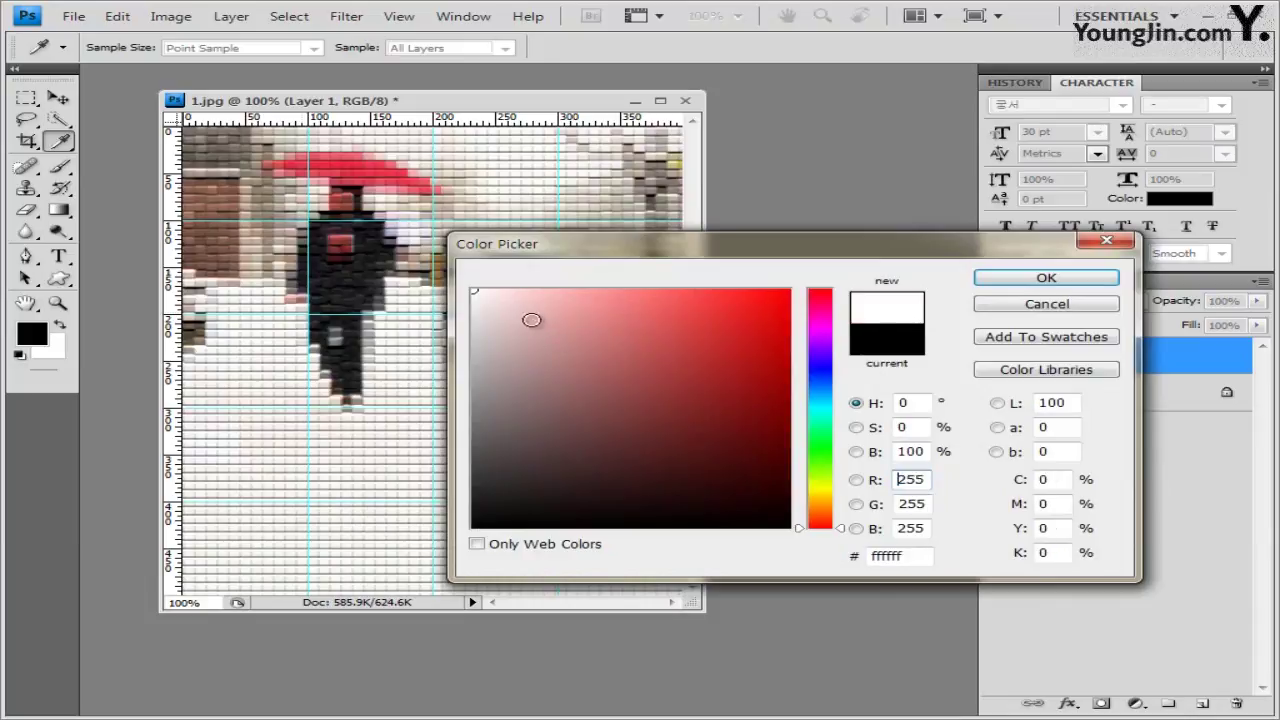
click(1046, 278)
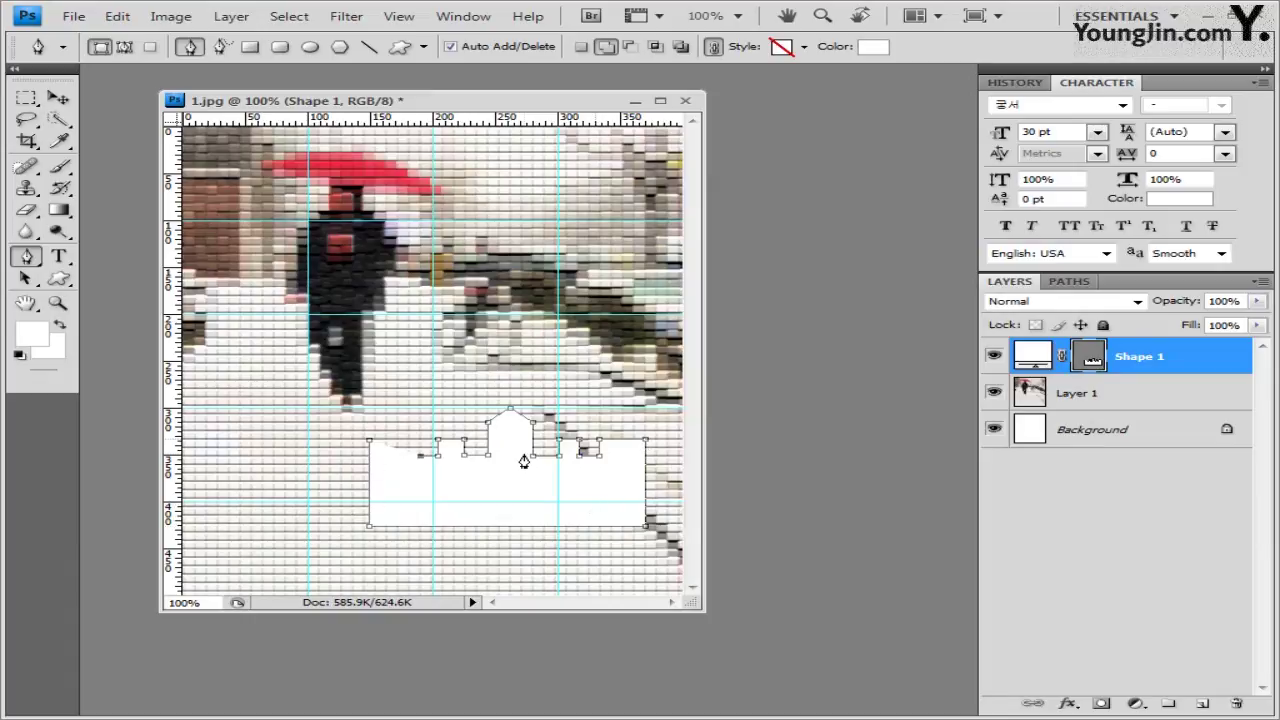
Continue the castle outline with the Pen tool, adding the leftmost notch's vertical edge up to the wall's top level
click(419, 432)
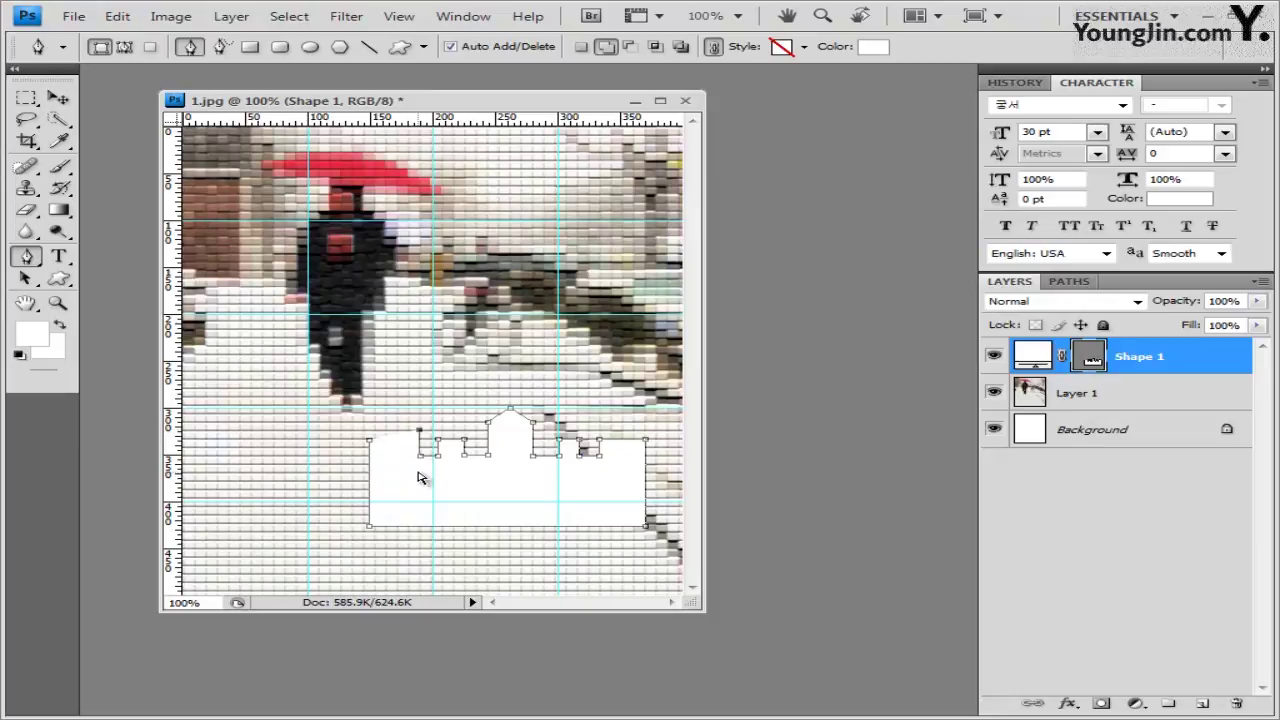
drag(419, 431, 420, 446)
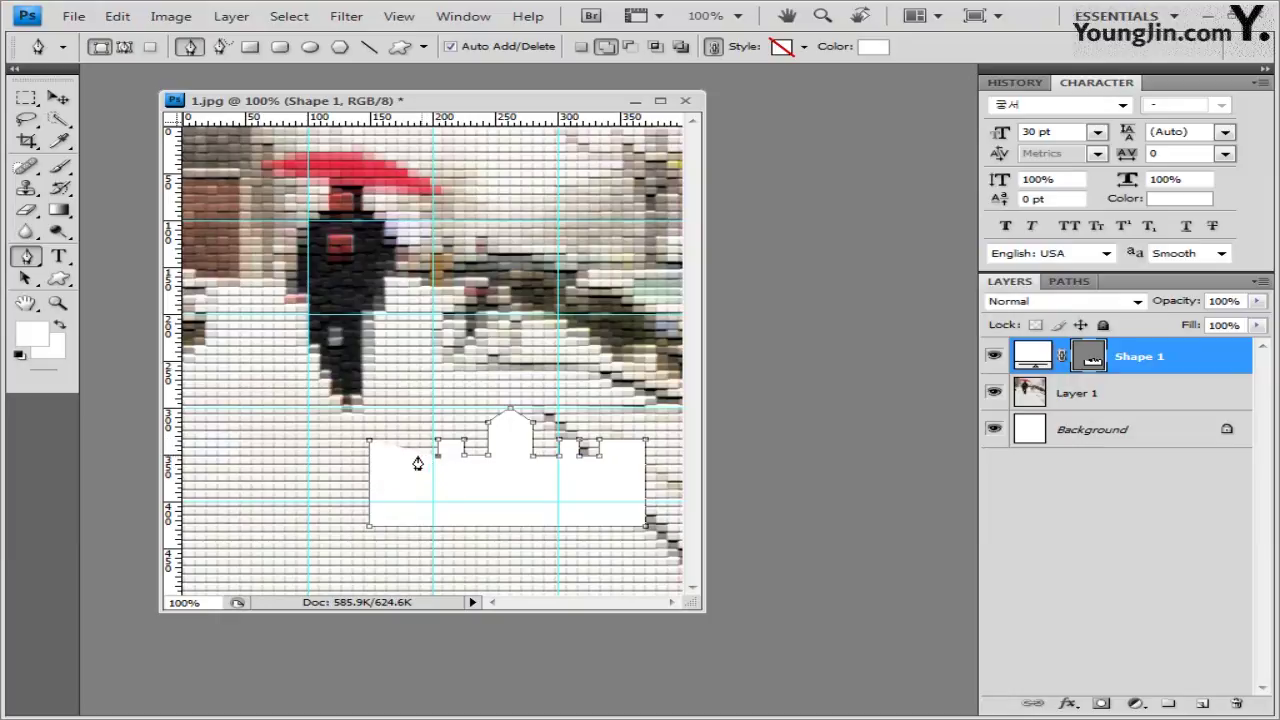
click(418, 456)
drag(418, 458, 418, 447)
drag(418, 446, 418, 440)
alt+click(419, 448)
Set the Shape 1 layer's opacity to 0% and close the castle path at its starting anchor point
click(1257, 301)
drag(1256, 321, 1130, 330)
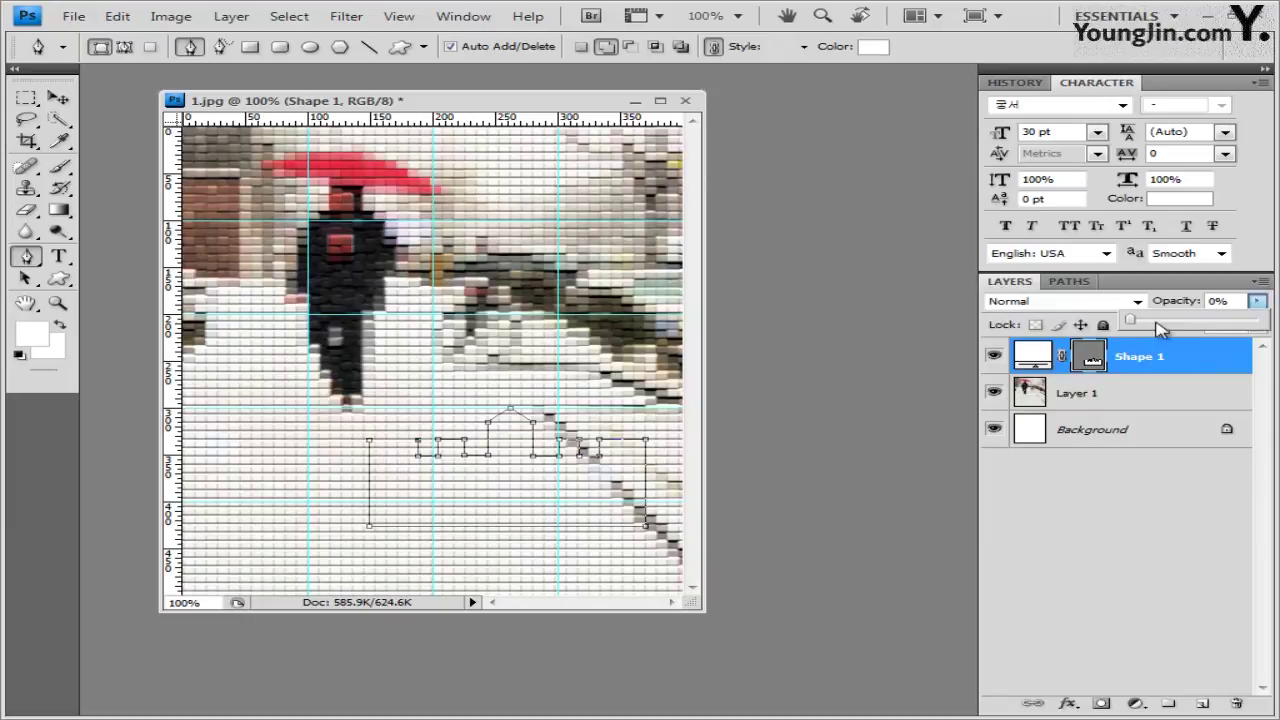
click(1272, 384)
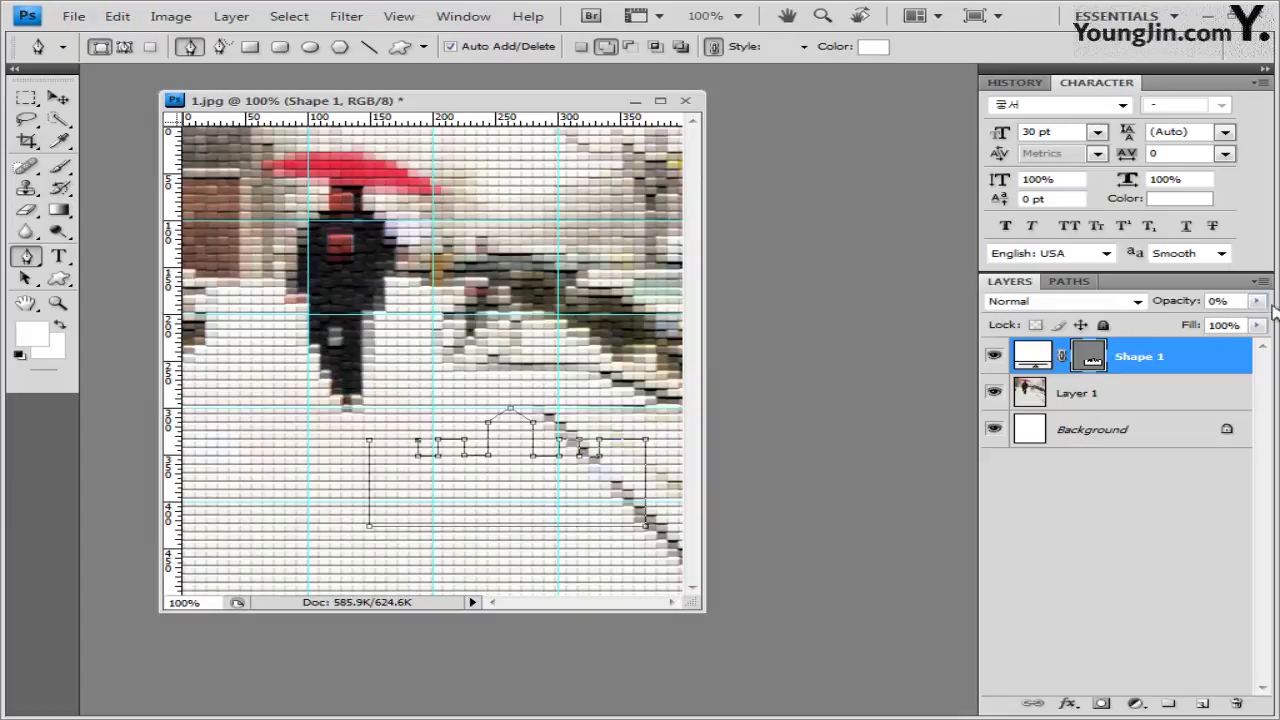
click(369, 442)
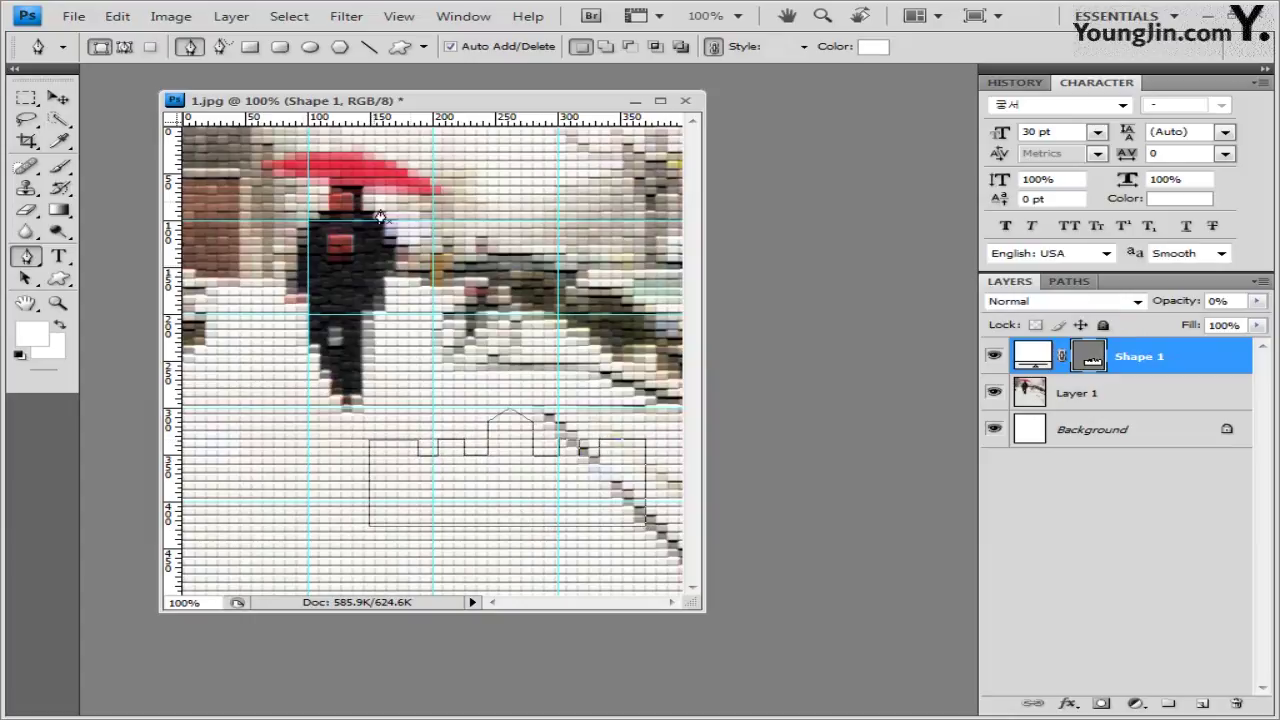
Save the Shape 1 vector mask as a path named 성벽
click(1068, 282)
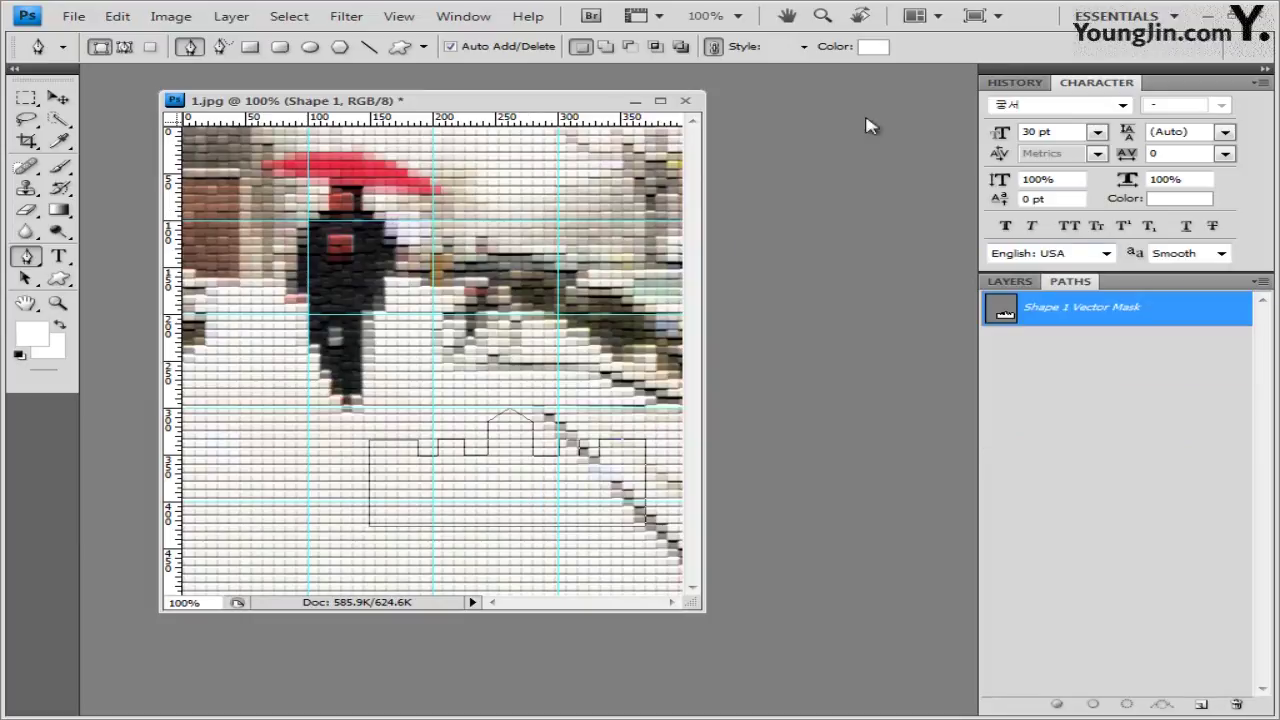
click(460, 16)
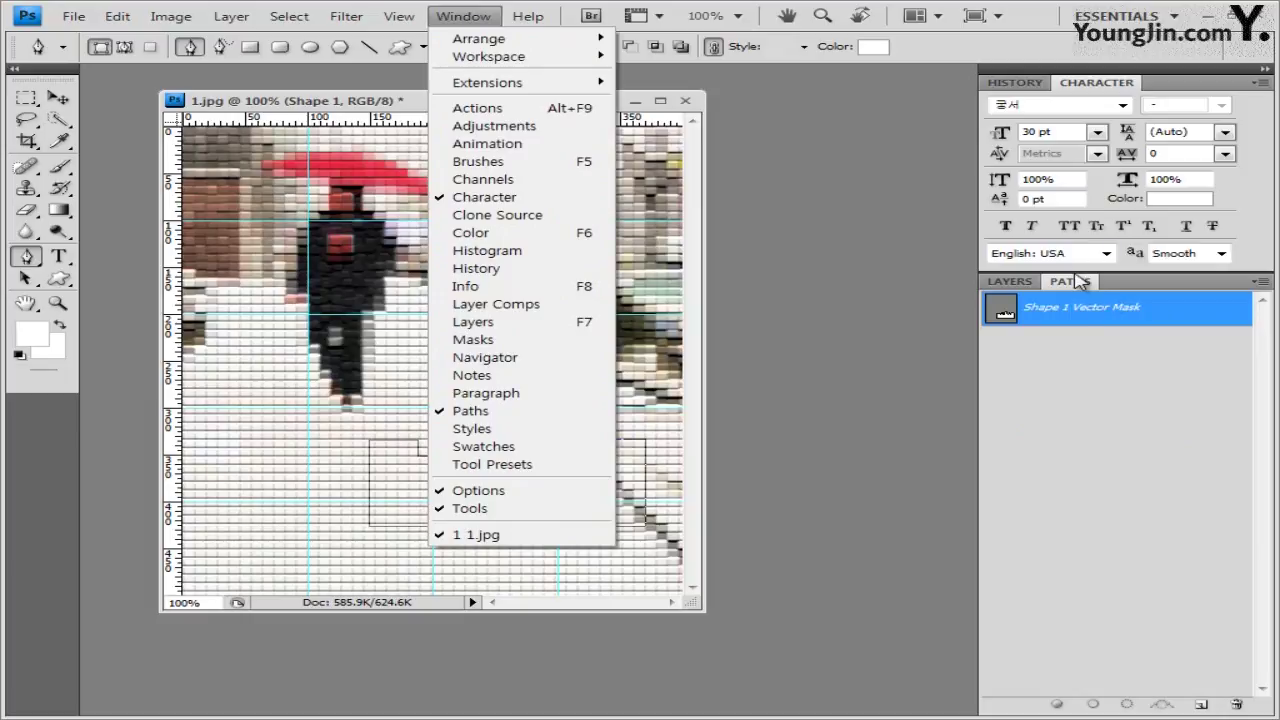
click(1012, 342)
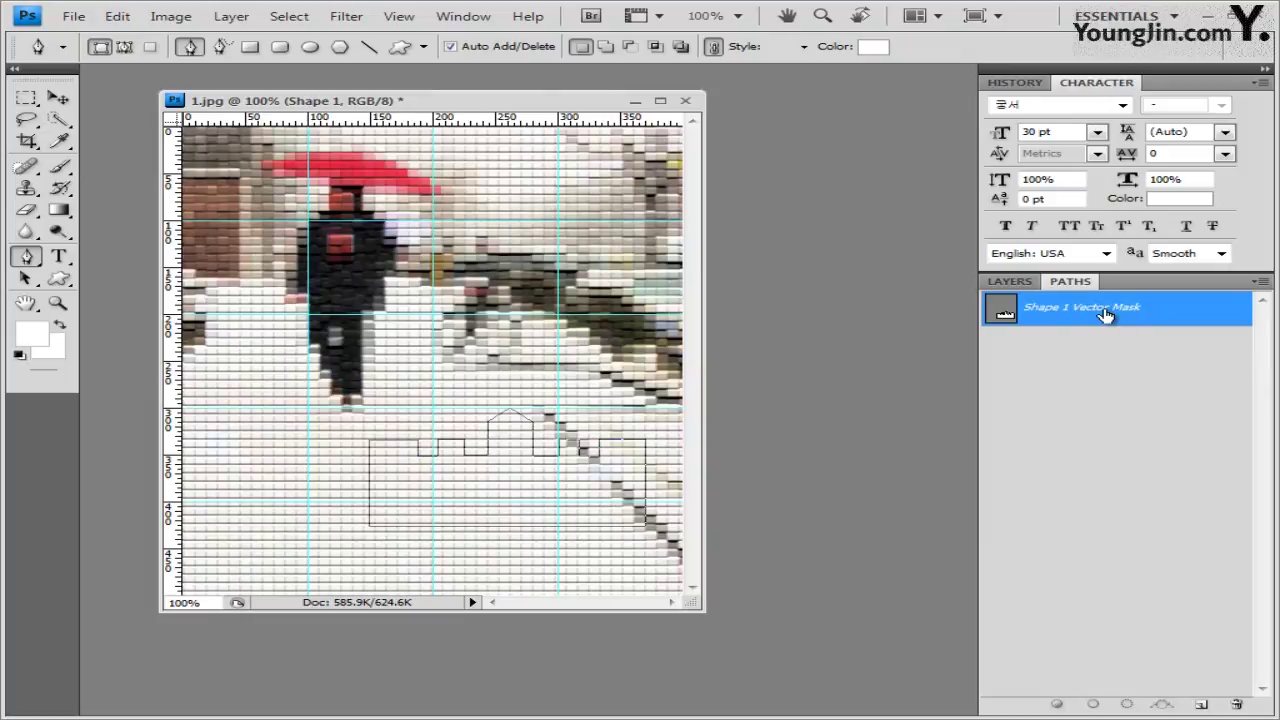
double_click(1004, 317)
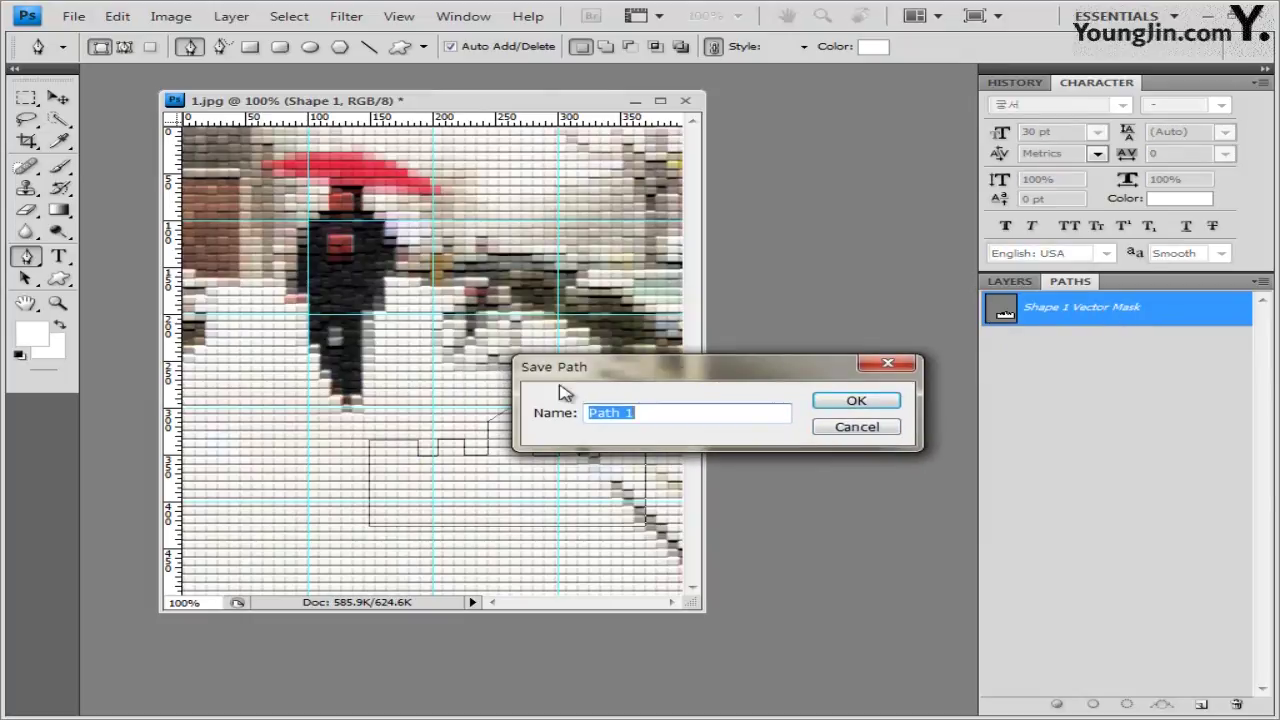
click(650, 412)
double_click(650, 412)
click(640, 414)
double_click(640, 414)
text(성벽)
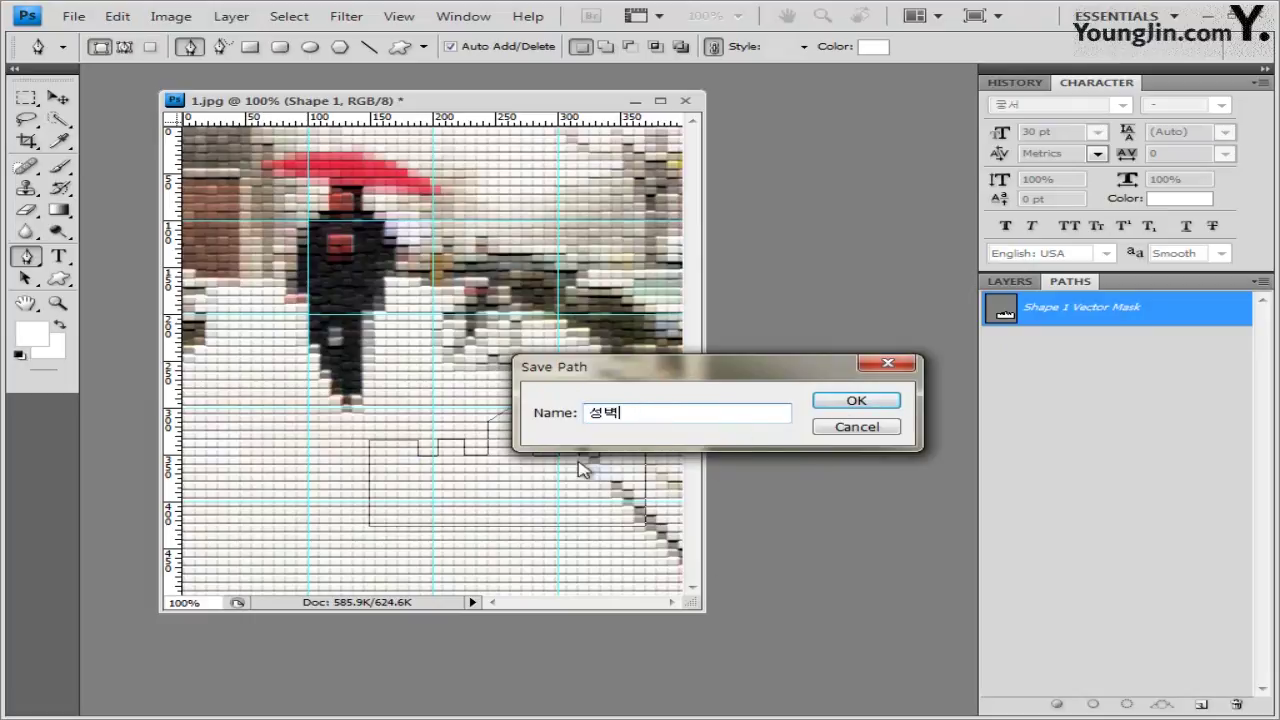
click(880, 406)
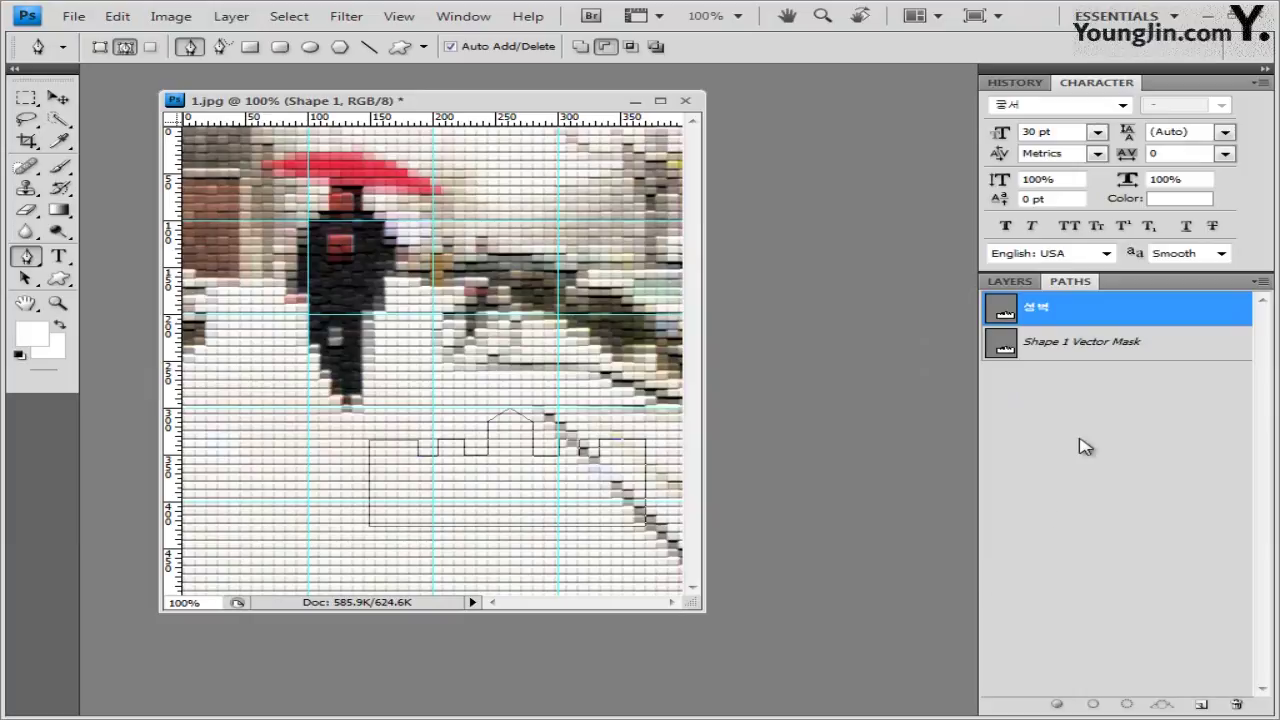
Check the castle outline by deselecting and reselecting the 성벽 path and the Shape 1 vector mask
click(1120, 424)
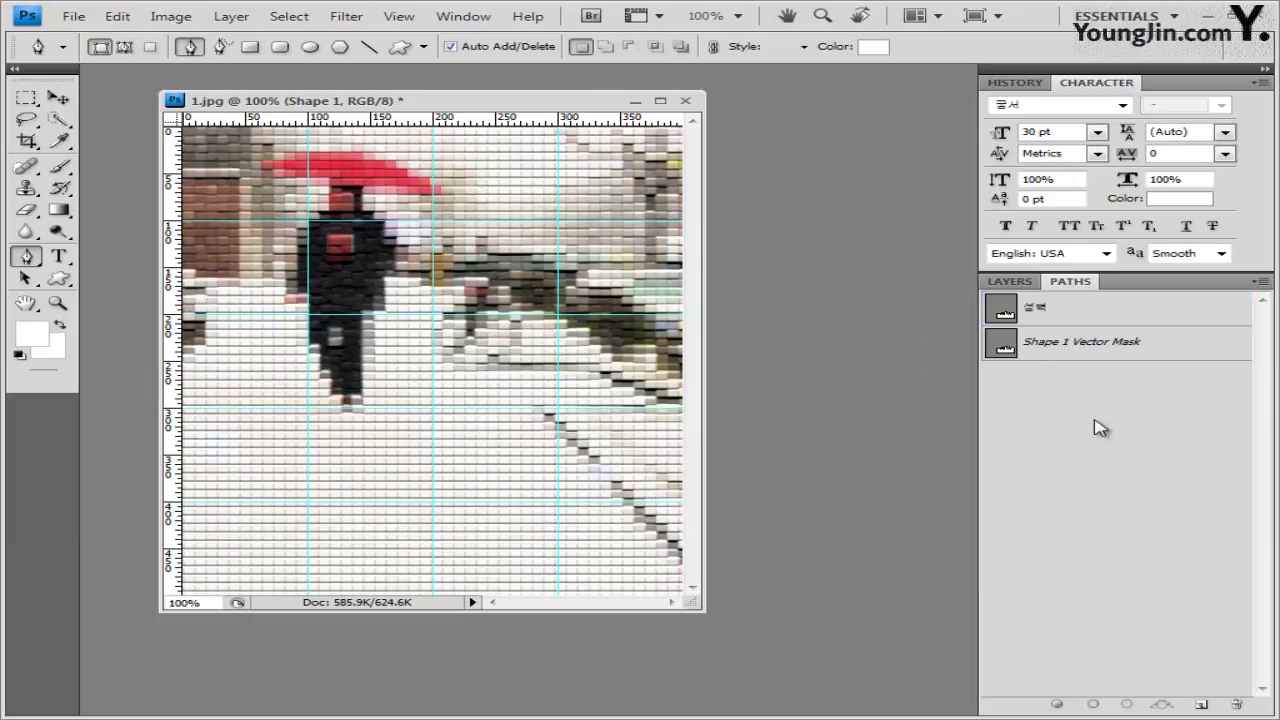
click(1012, 318)
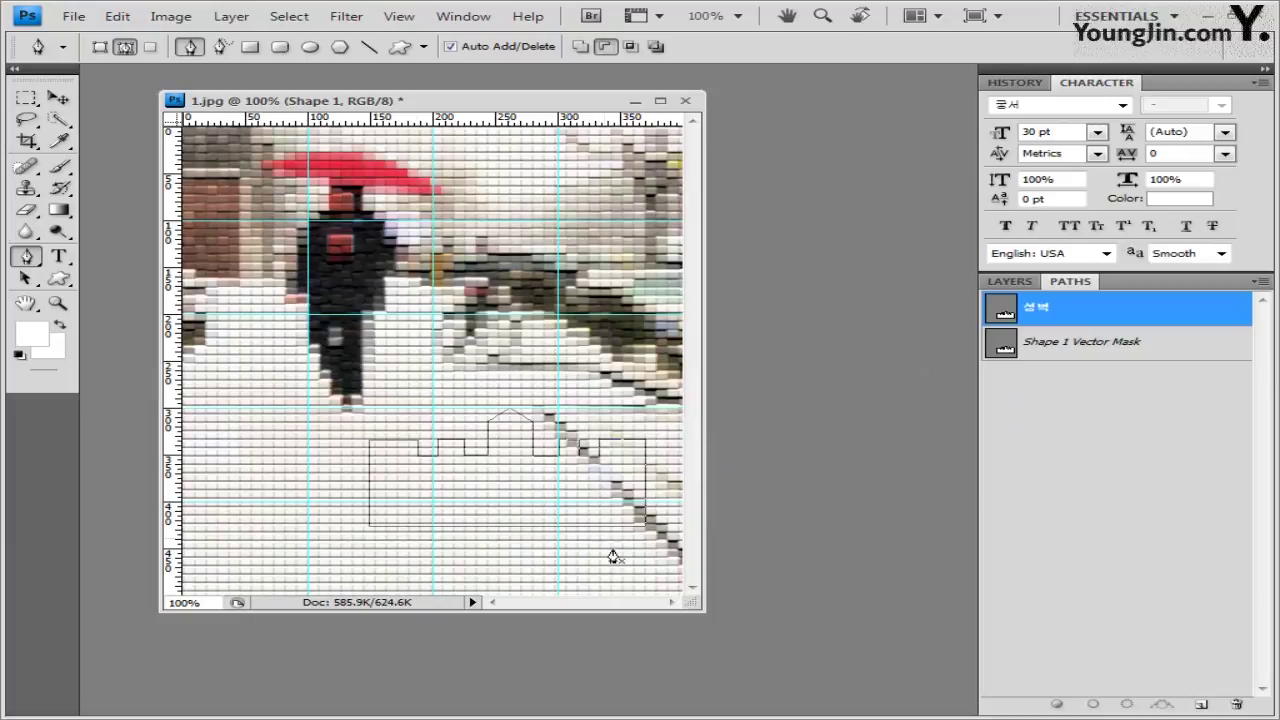
click(1010, 282)
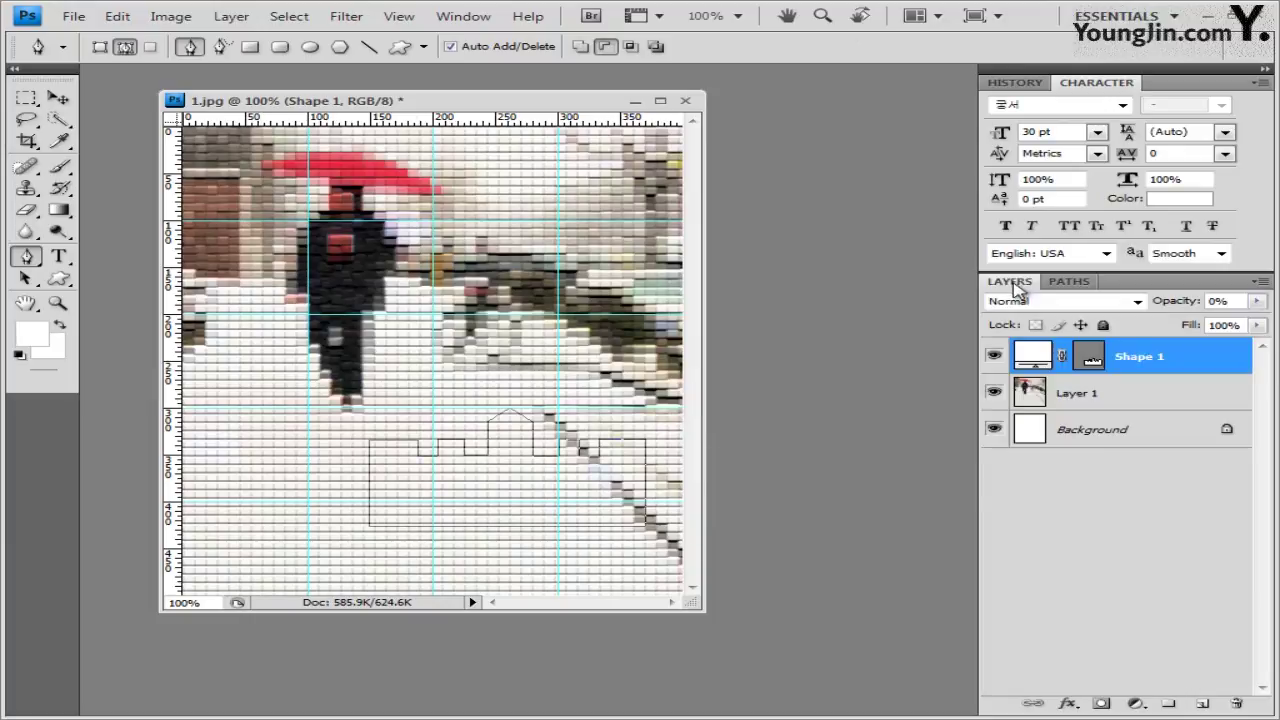
click(1090, 362)
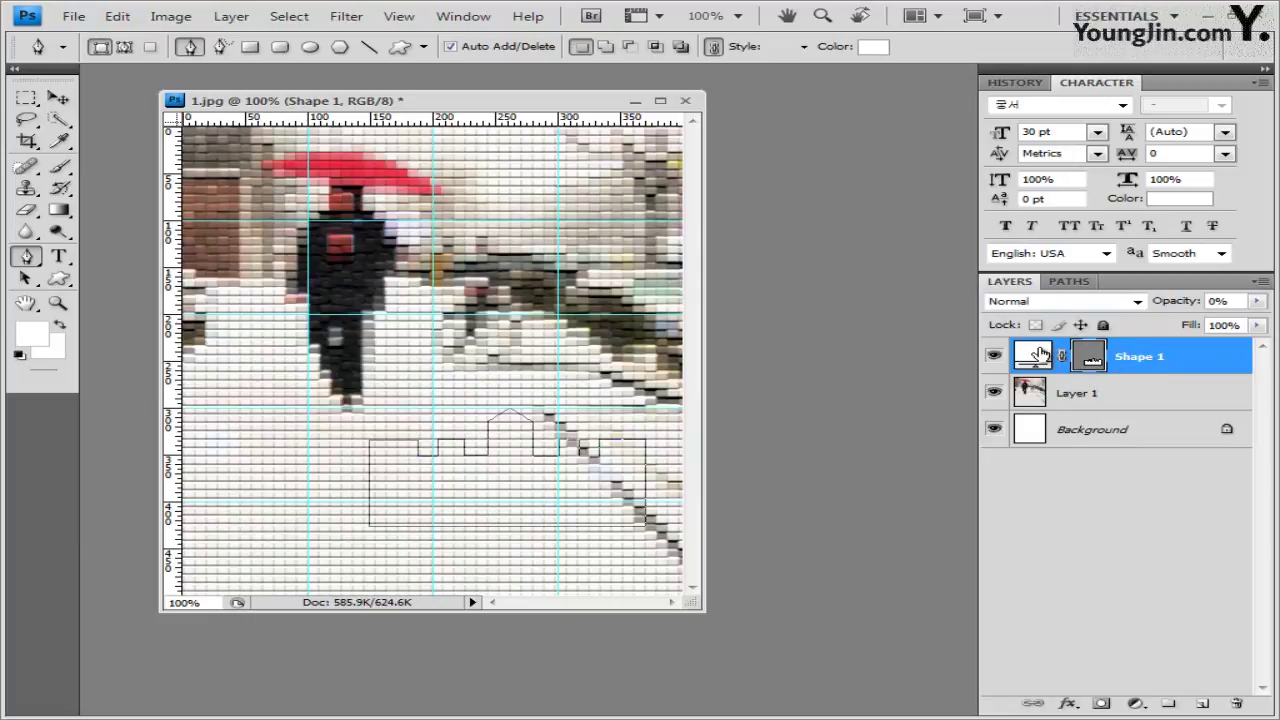
click(1137, 390)
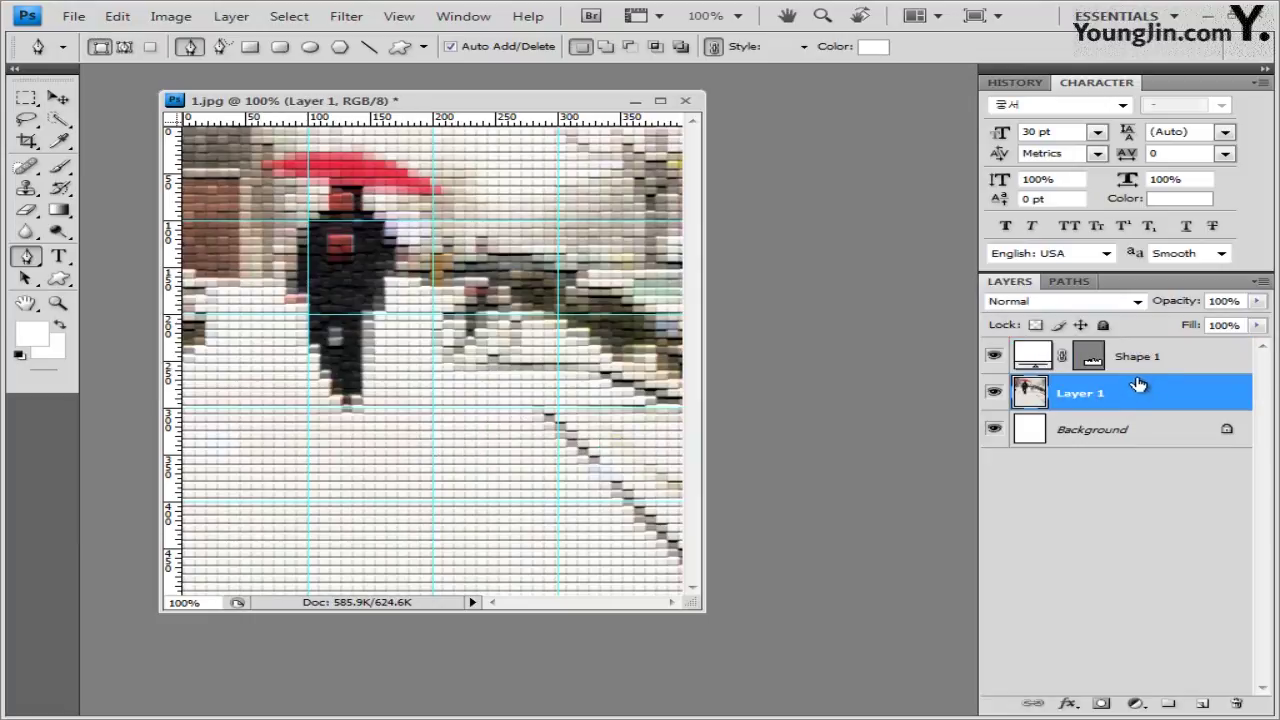
click(1146, 362)
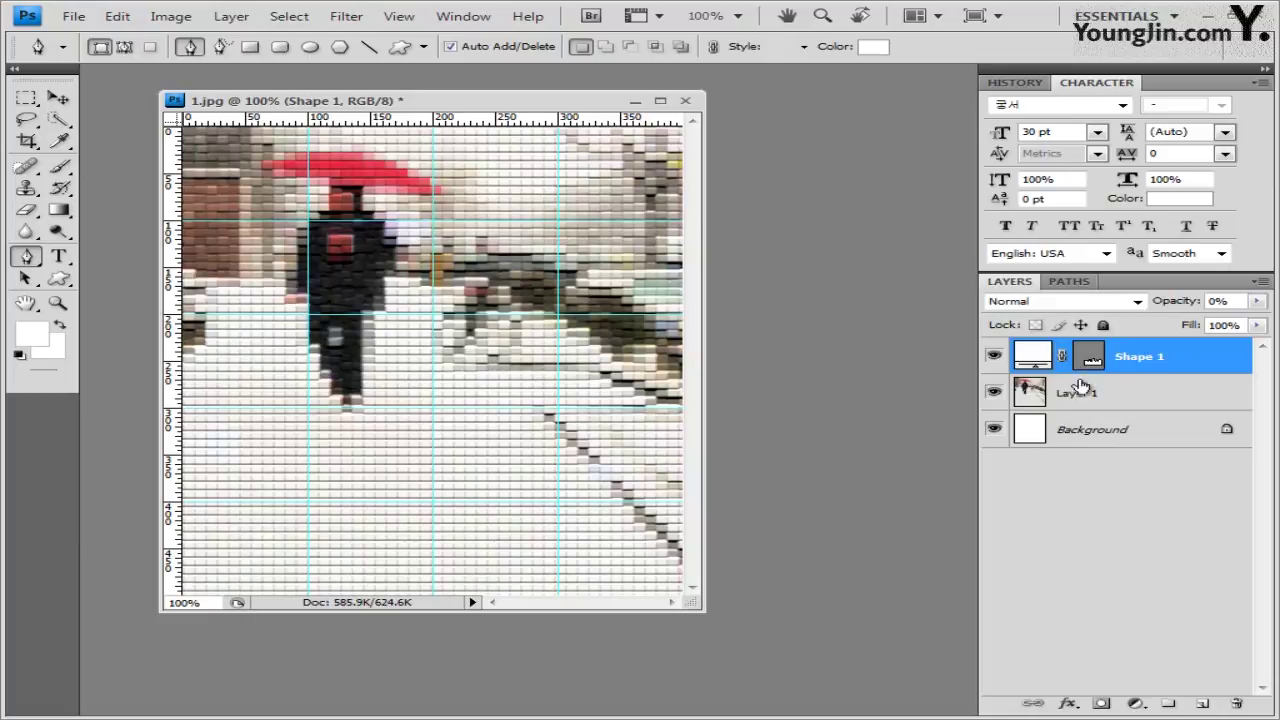
click(1143, 388)
click(1143, 364)
click(1091, 361)
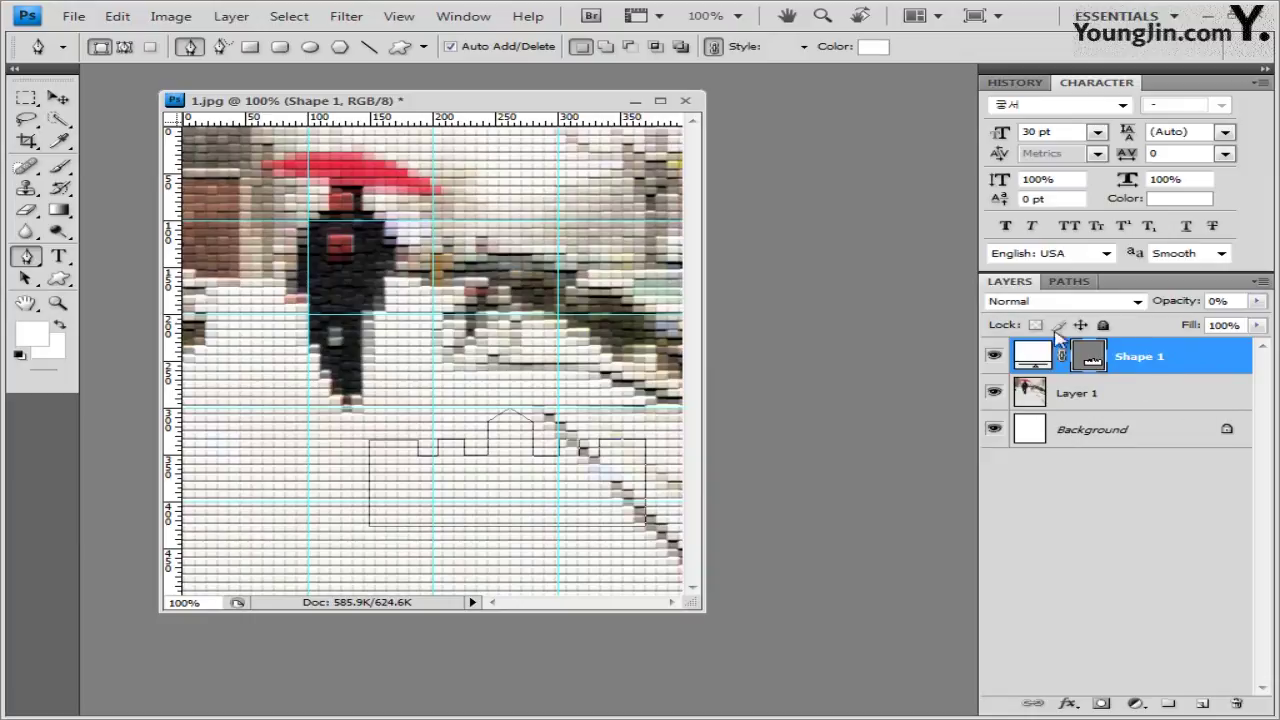
Set the Shape 1 layer's opacity to 100%
click(1256, 302)
drag(1135, 325, 1258, 322)
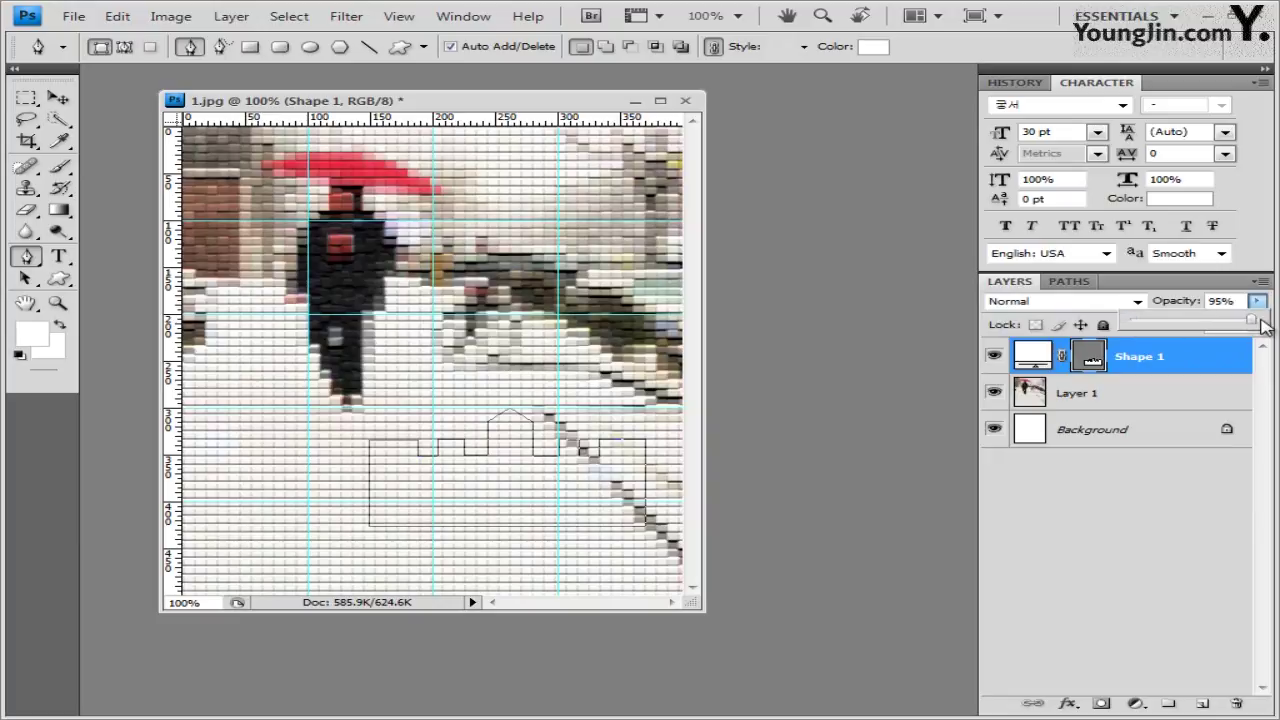
click(1200, 353)
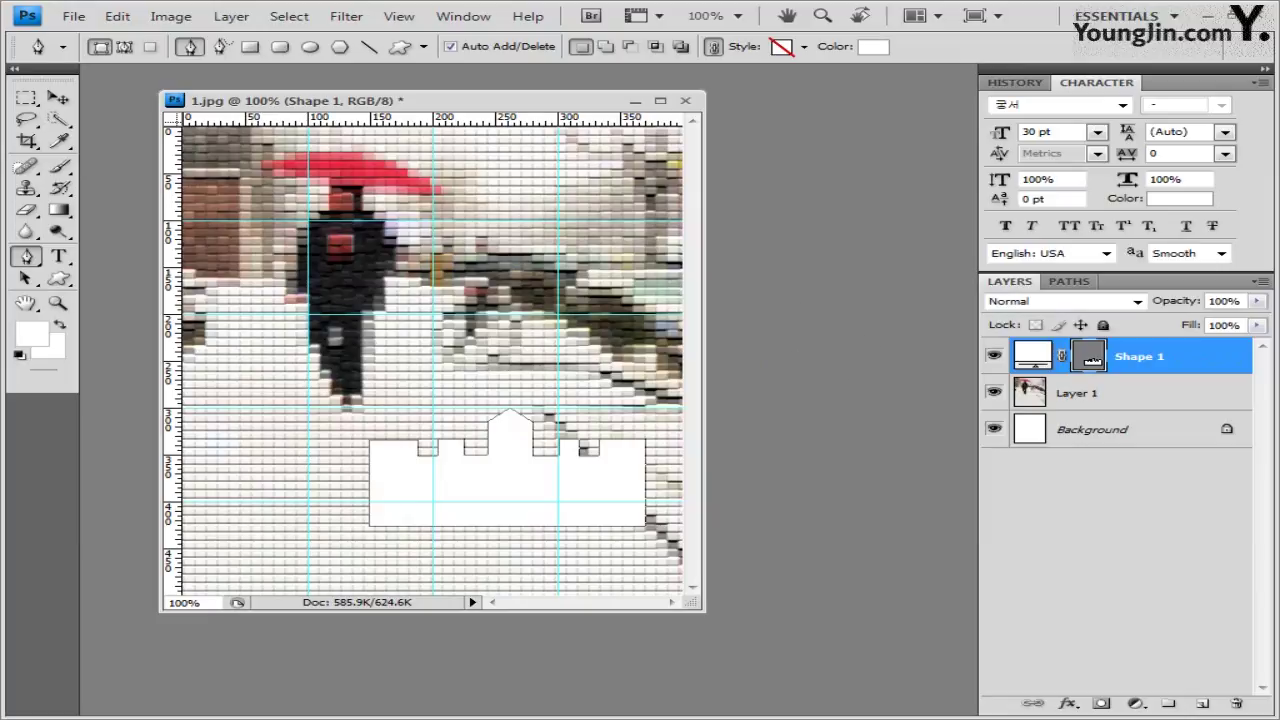
Open the image 1급-2.jpg from the 기출문제03 folder and float it in a separate window over 1.jpg
key(ctrl+o)
click(755, 258)
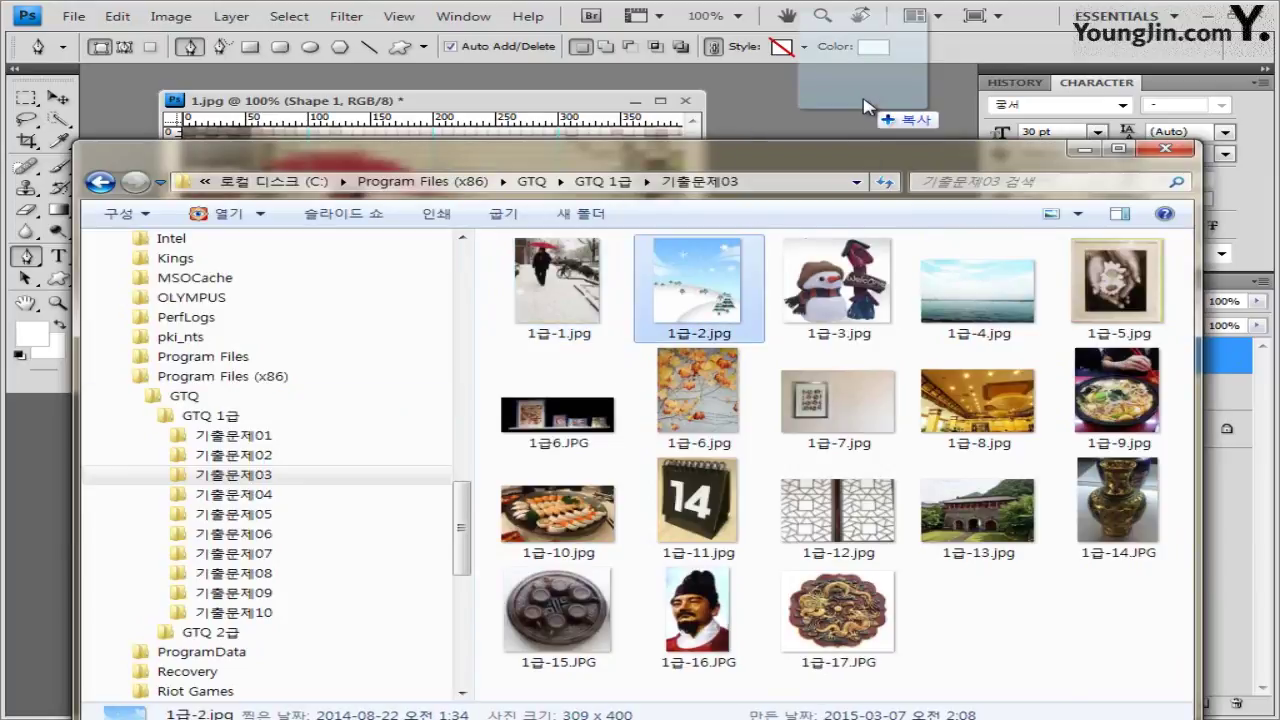
double_click(755, 258)
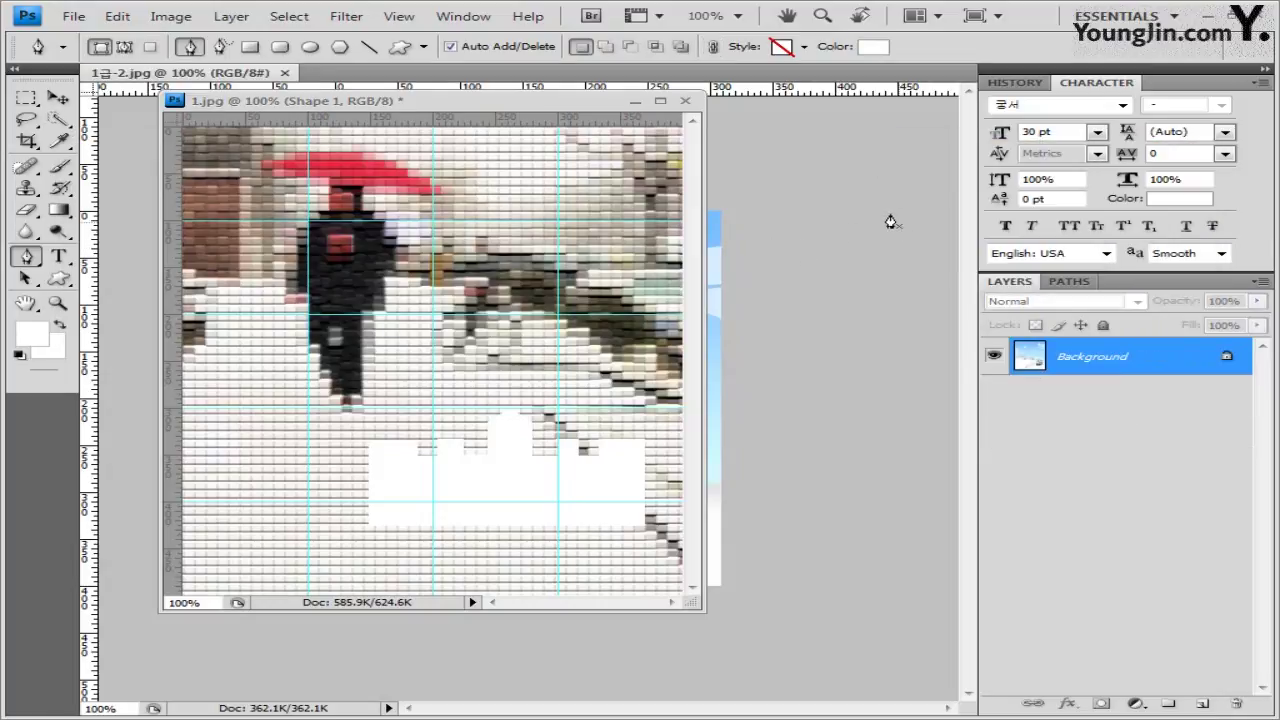
click(59, 98)
drag(125, 74, 355, 278)
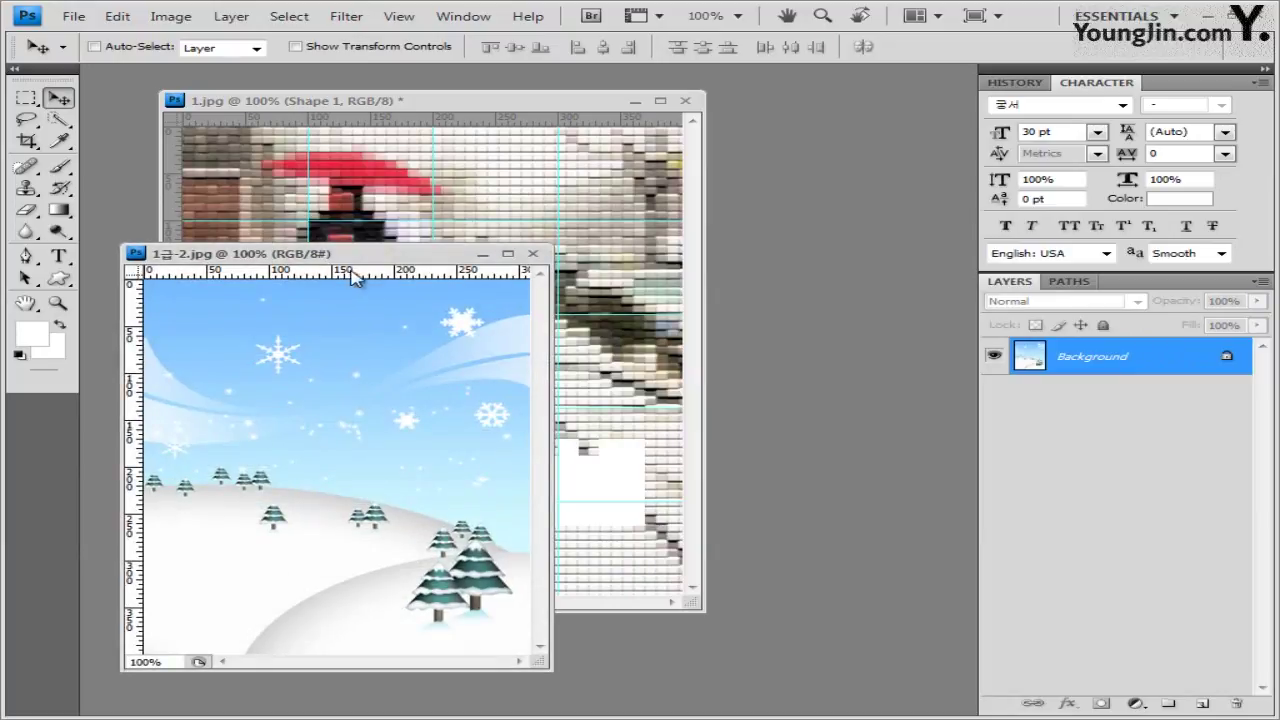
Copy the entire 1급-2.jpg image, close its window, paste it into 1.jpg as a new layer, and move it over the castle shape
key(ctrl+a)
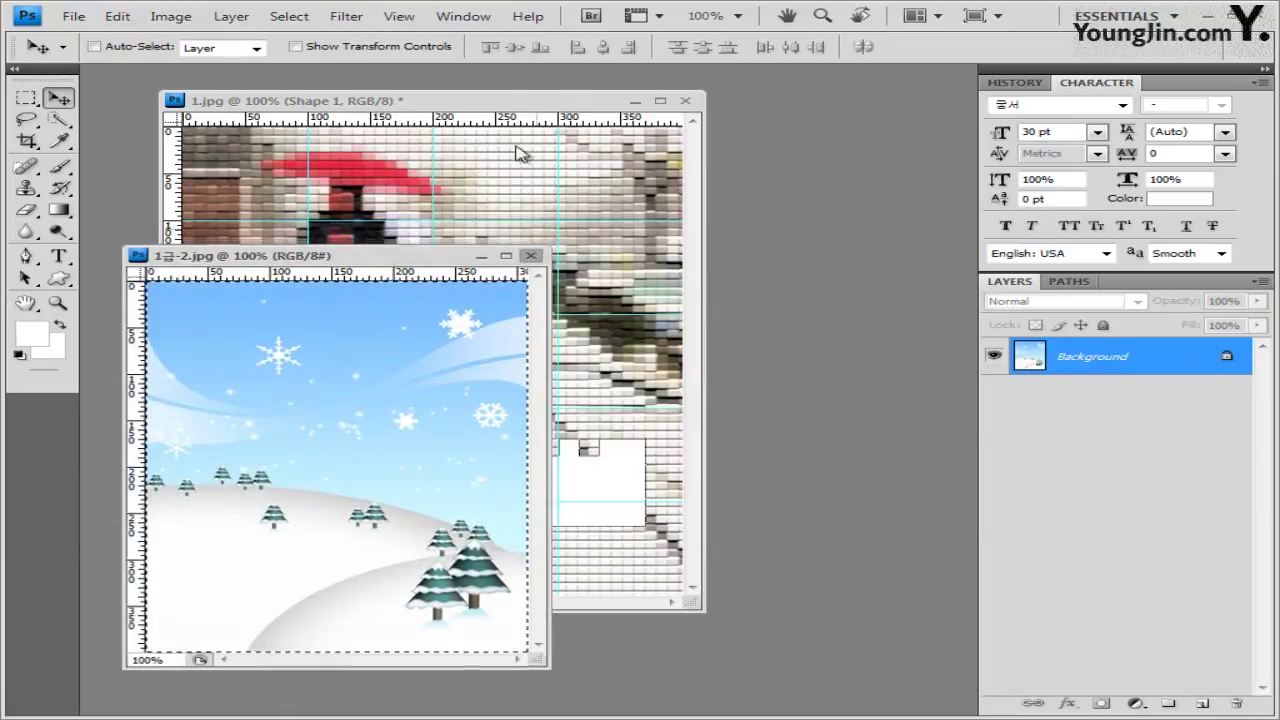
click(538, 258)
key(ctrl+shift+alt+n)
key(ctrl+v)
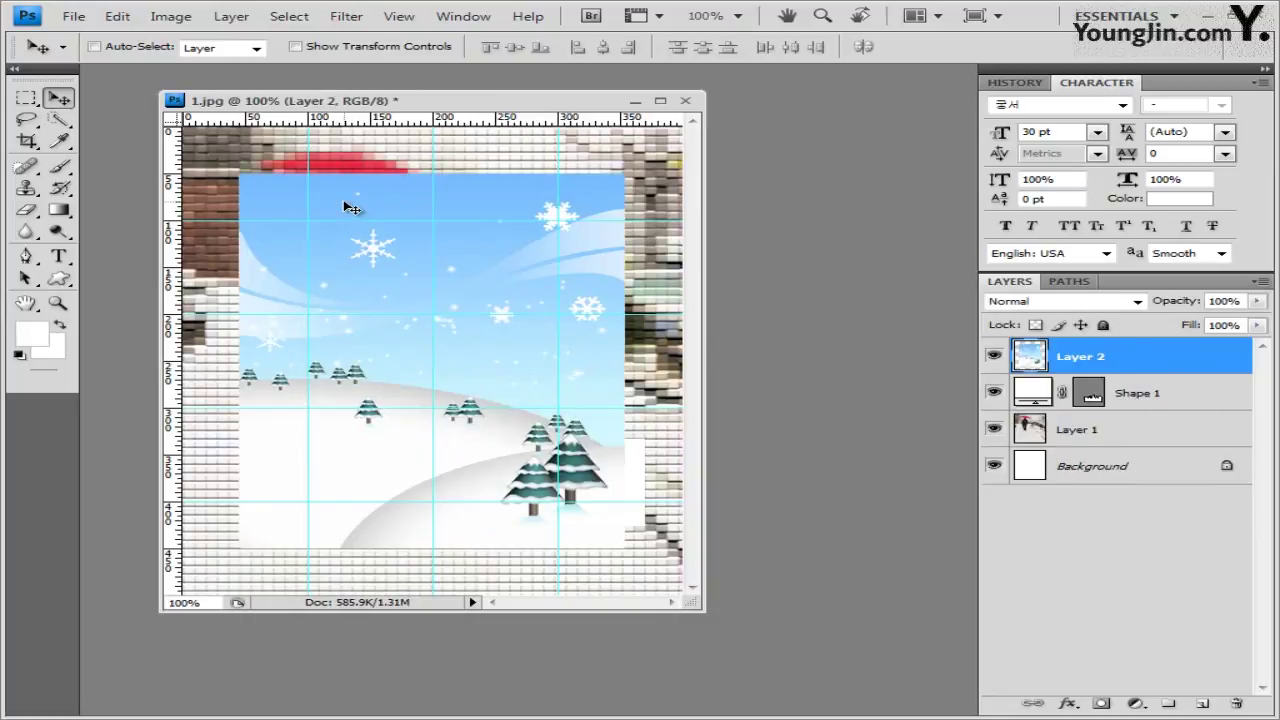
drag(352, 208, 421, 246)
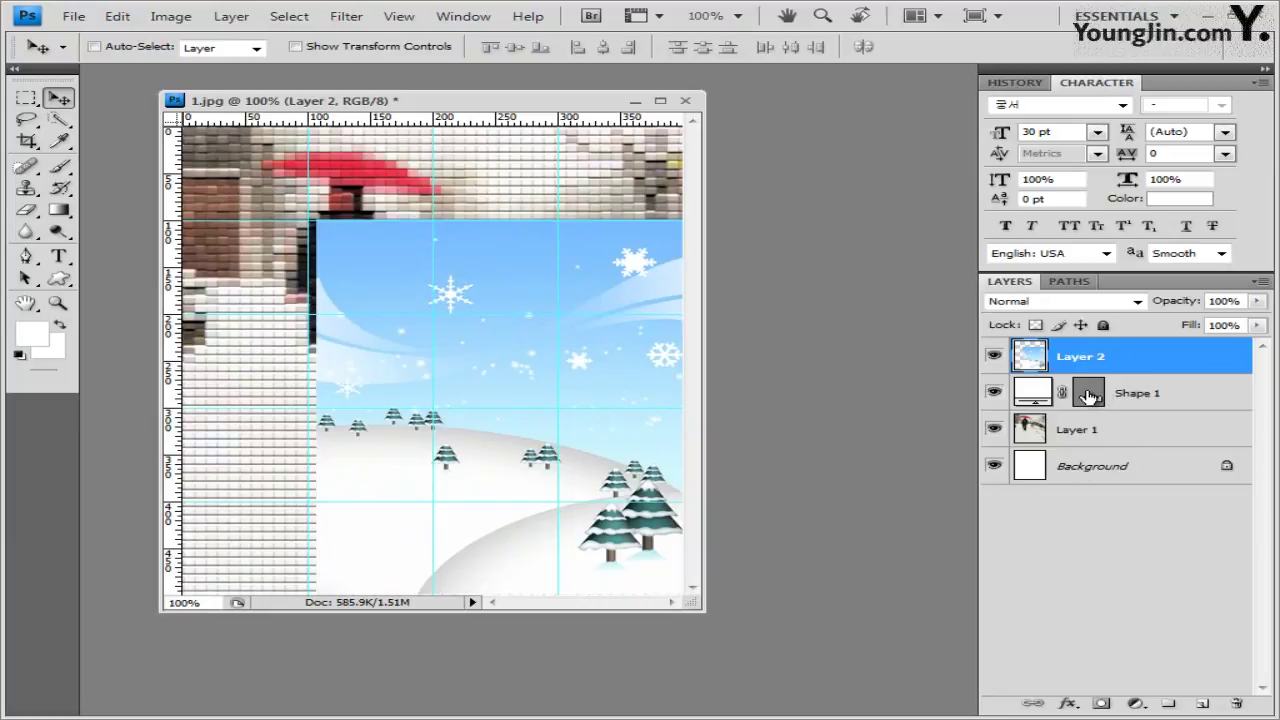
Clip the snow landscape layer to the Shape 1 castle and reposition it so sky and trees fill the castle
click(1088, 396)
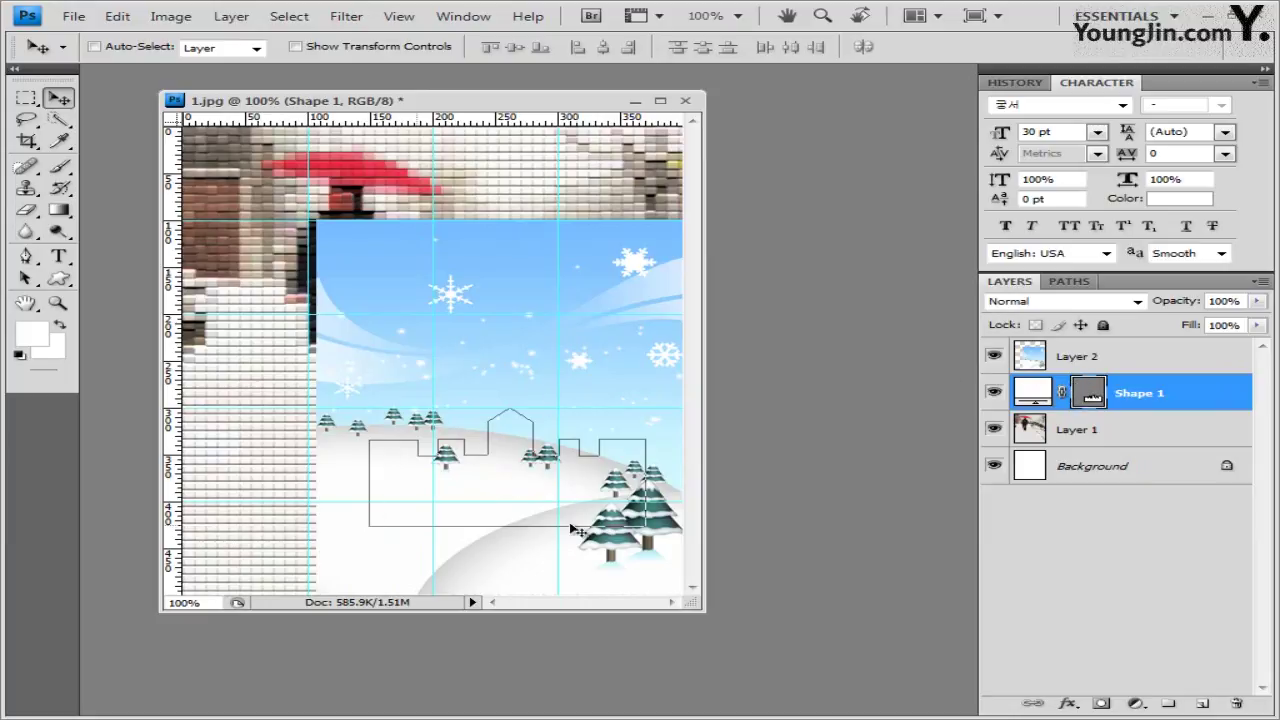
click(1115, 358)
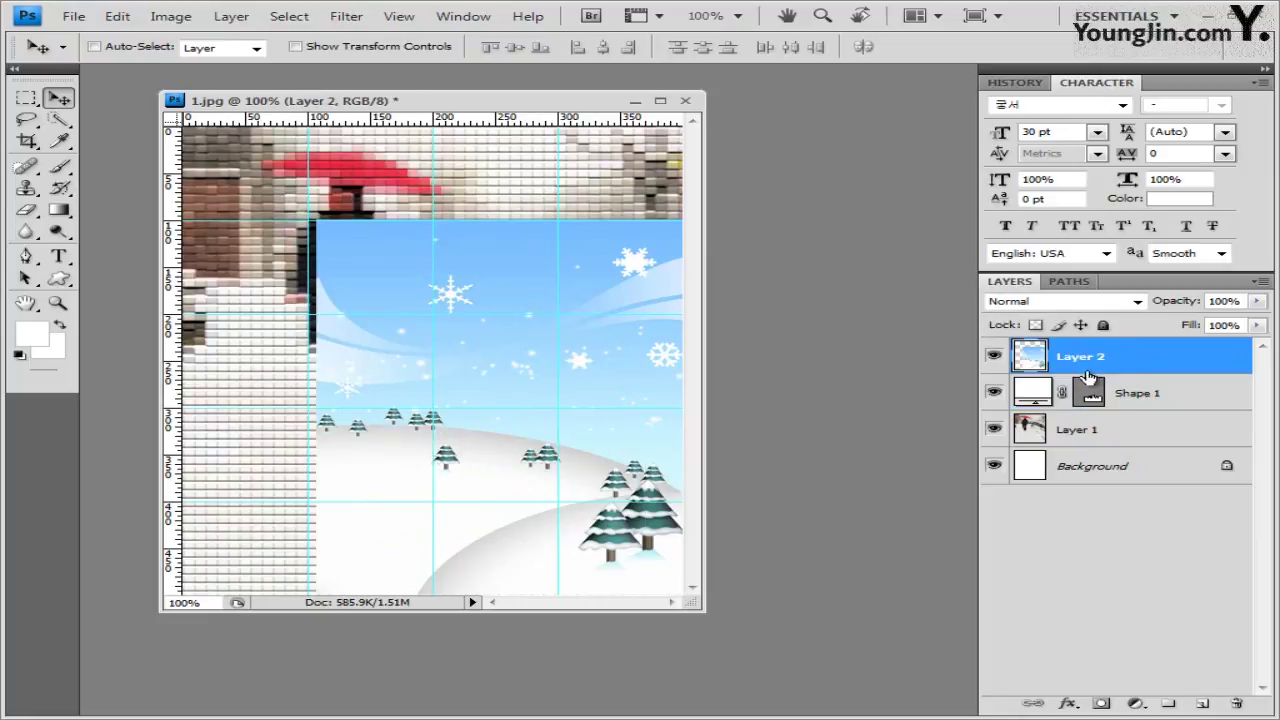
alt+click(1153, 372)
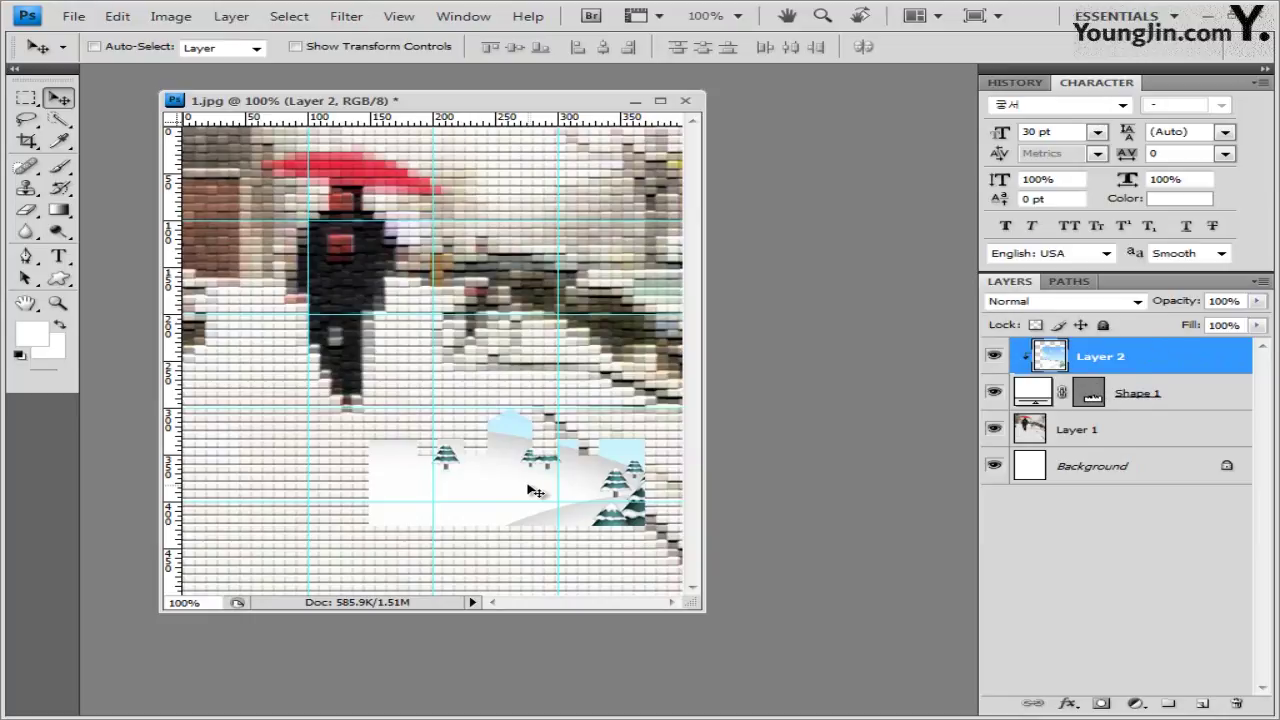
drag(524, 488, 463, 497)
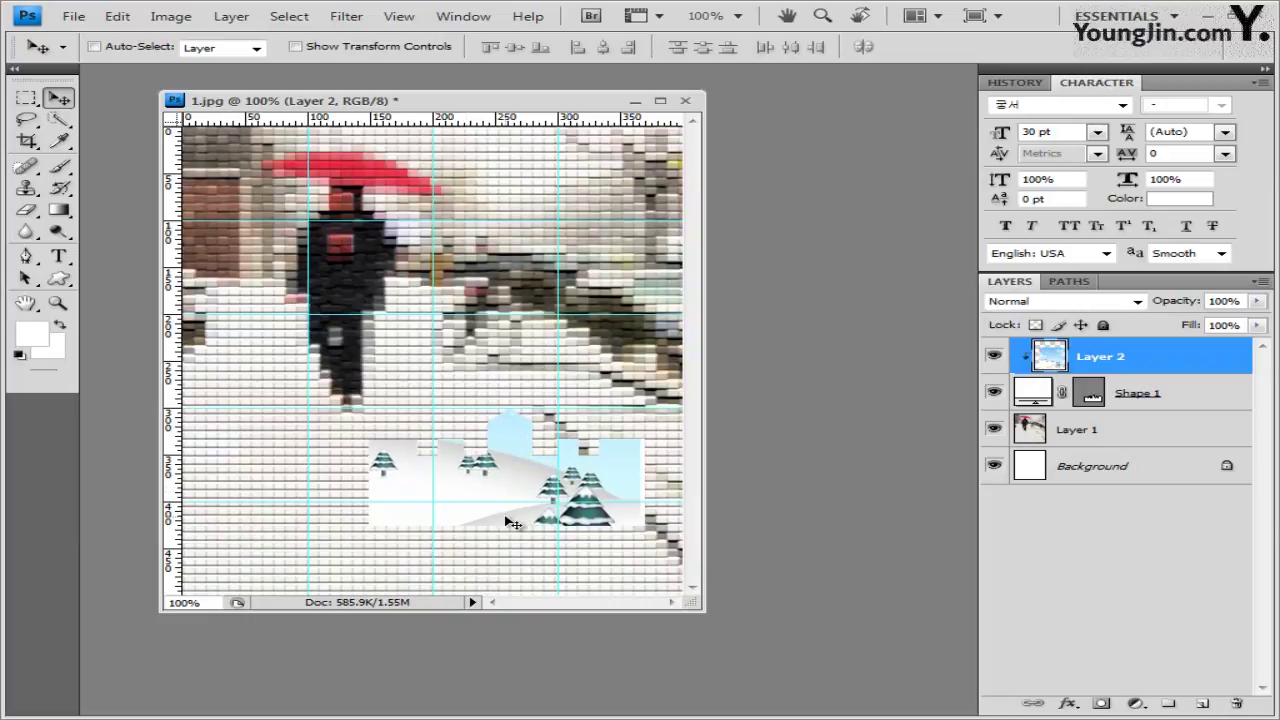
key(ctrl+t)
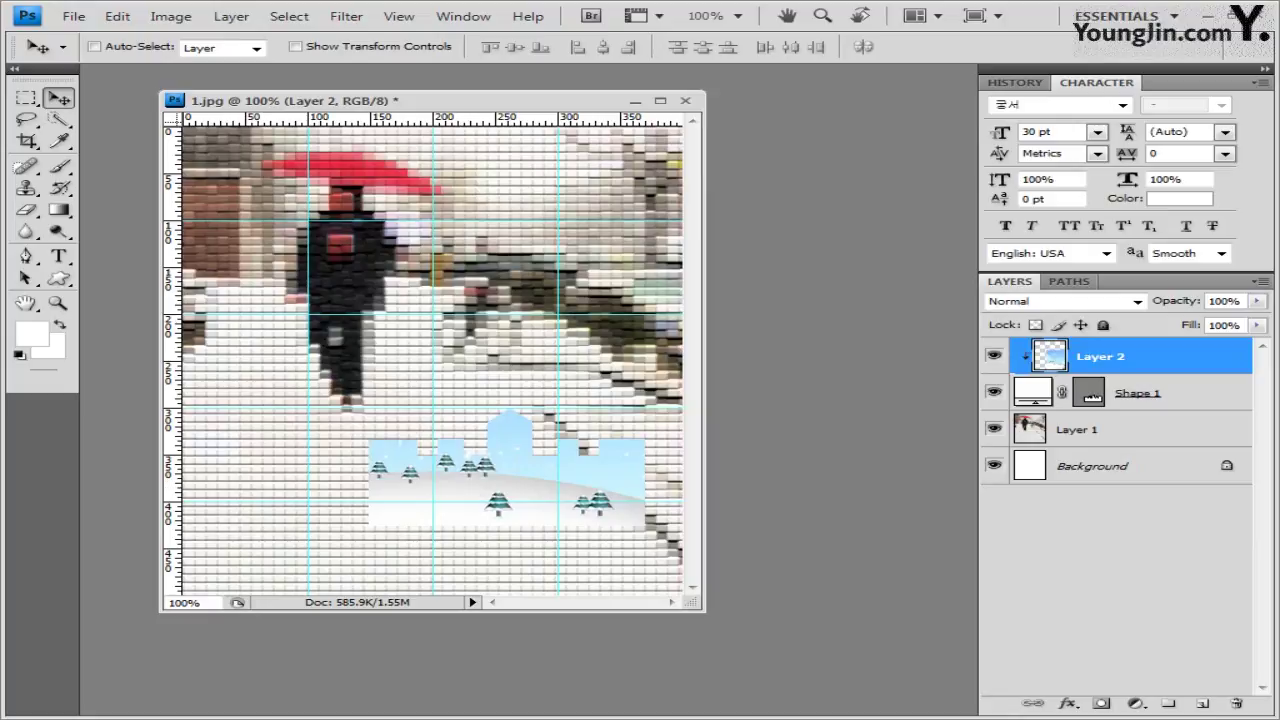
Add a 2 px outside stroke in colour 00baff and an inner shadow with default settings to Layer 2
click(1068, 704)
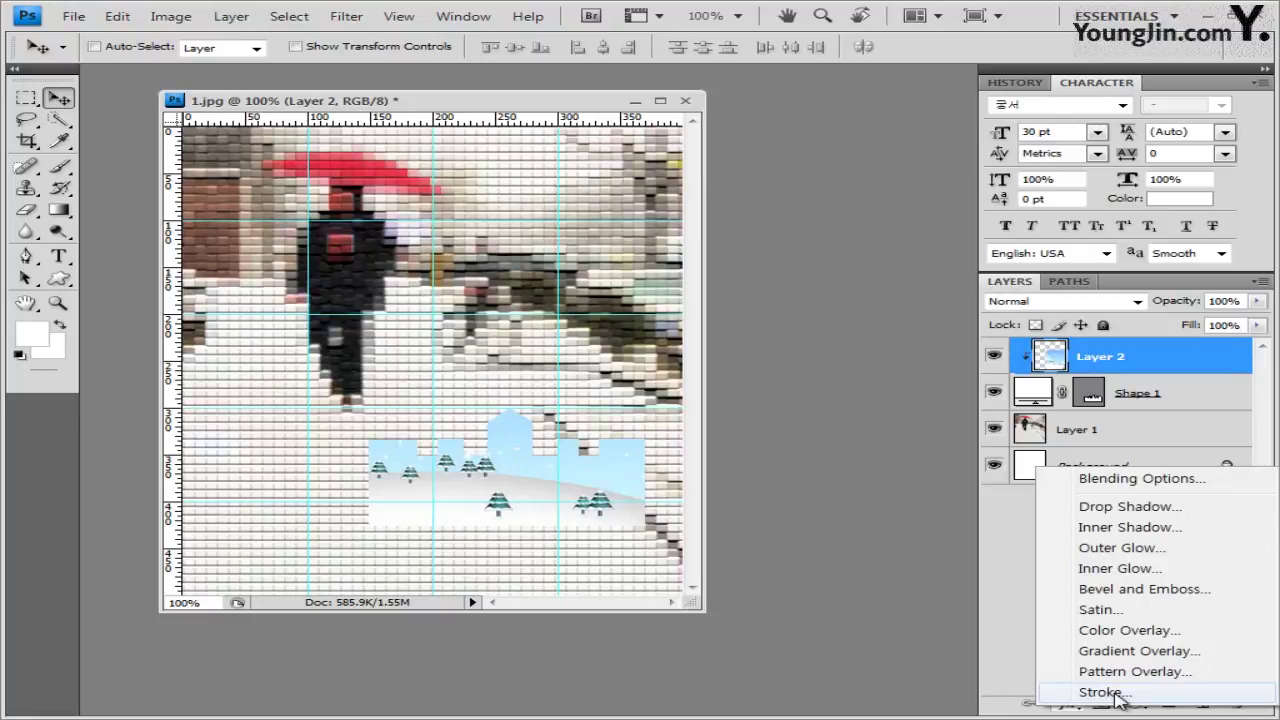
click(1116, 692)
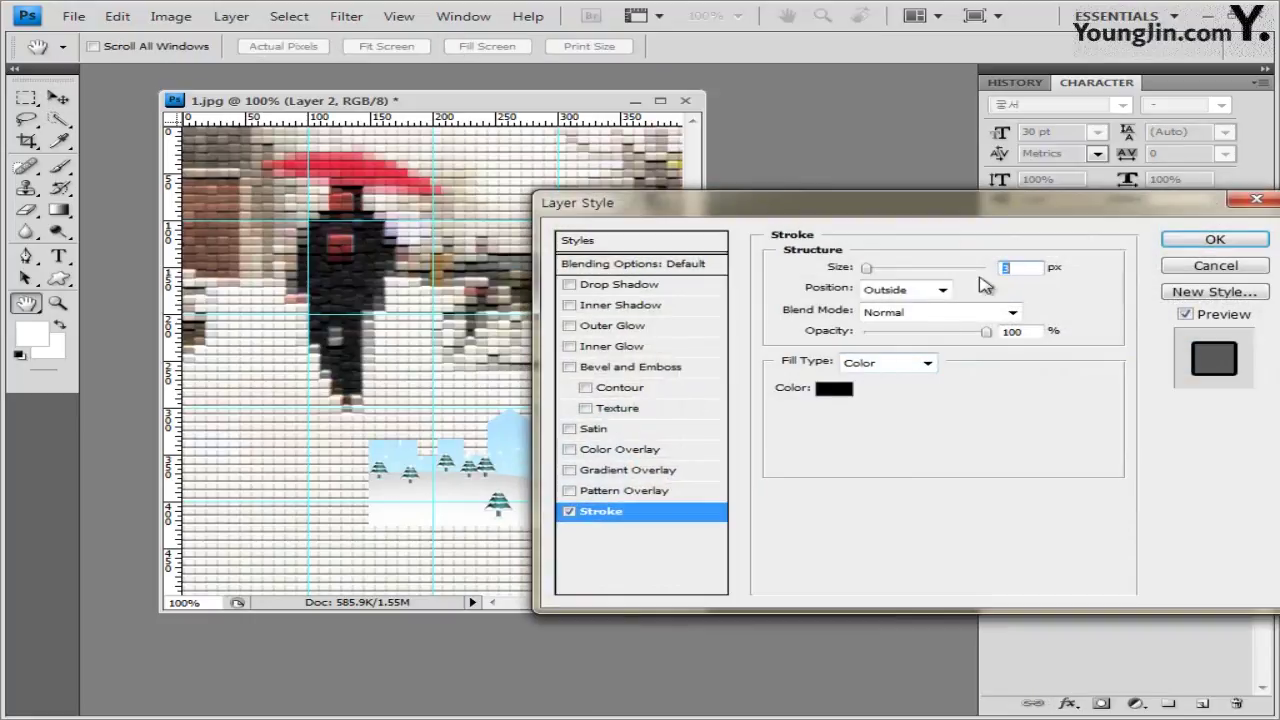
text(2)
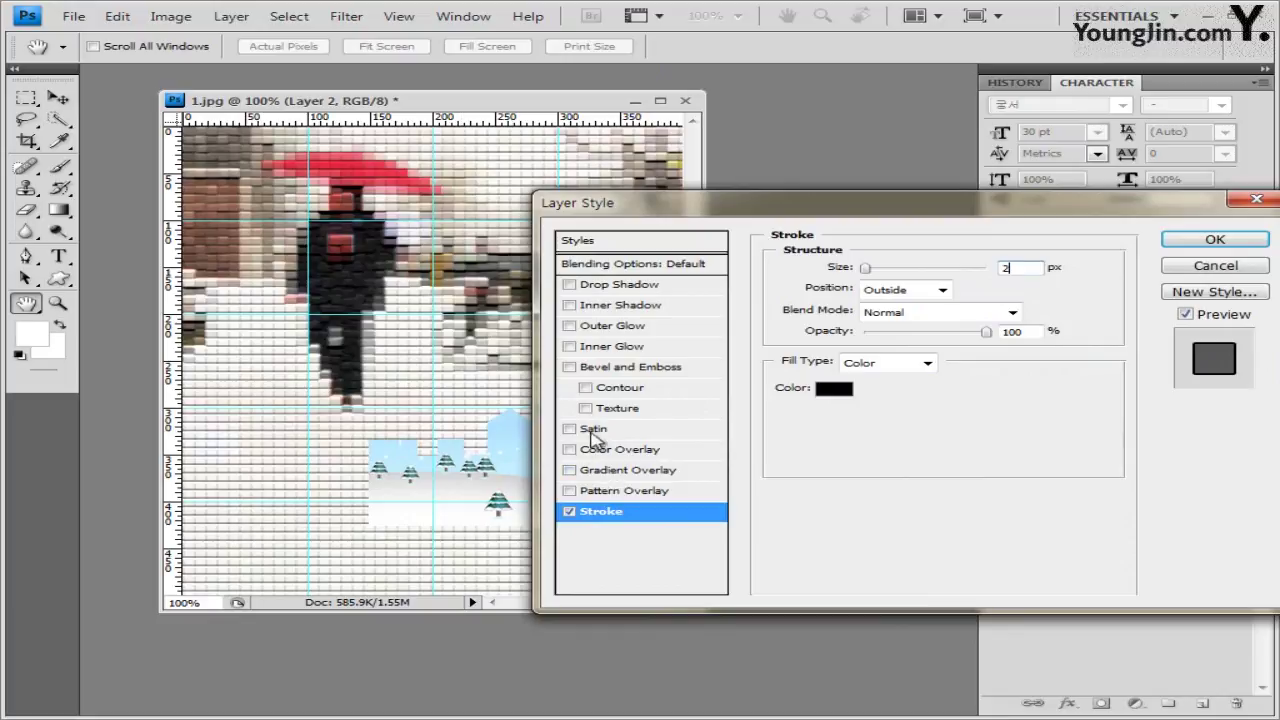
click(845, 400)
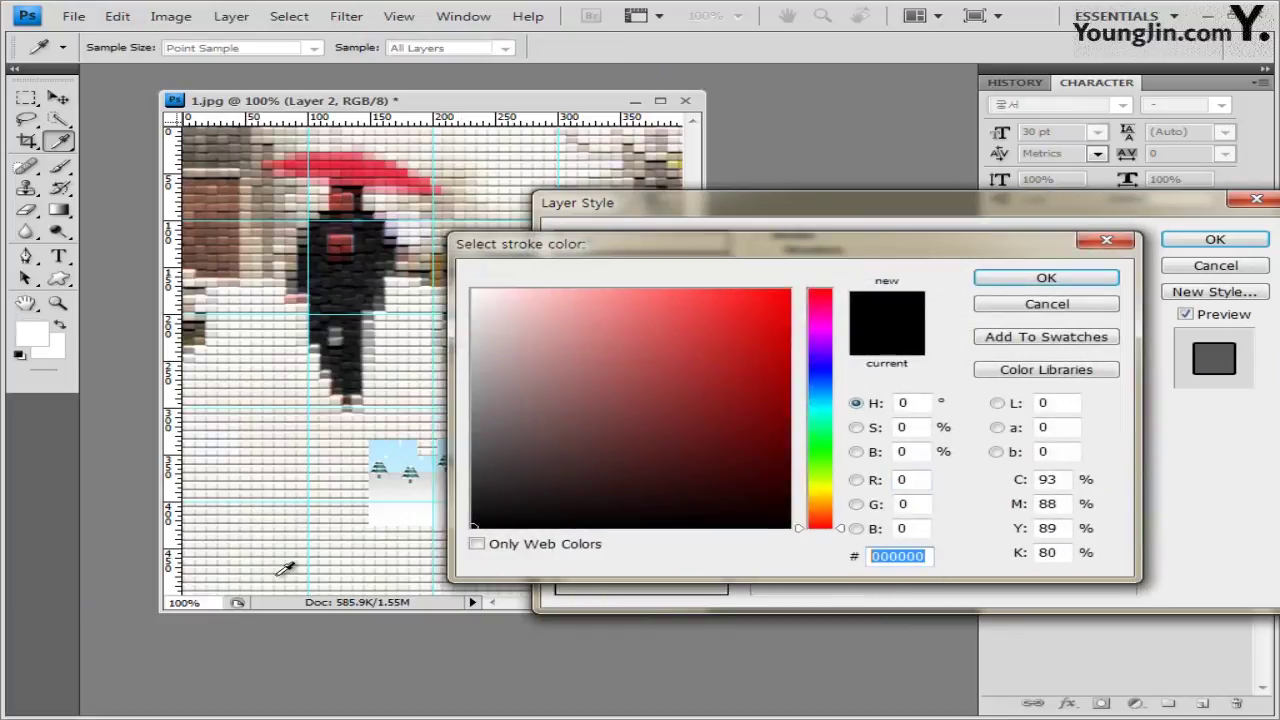
text(00baff)
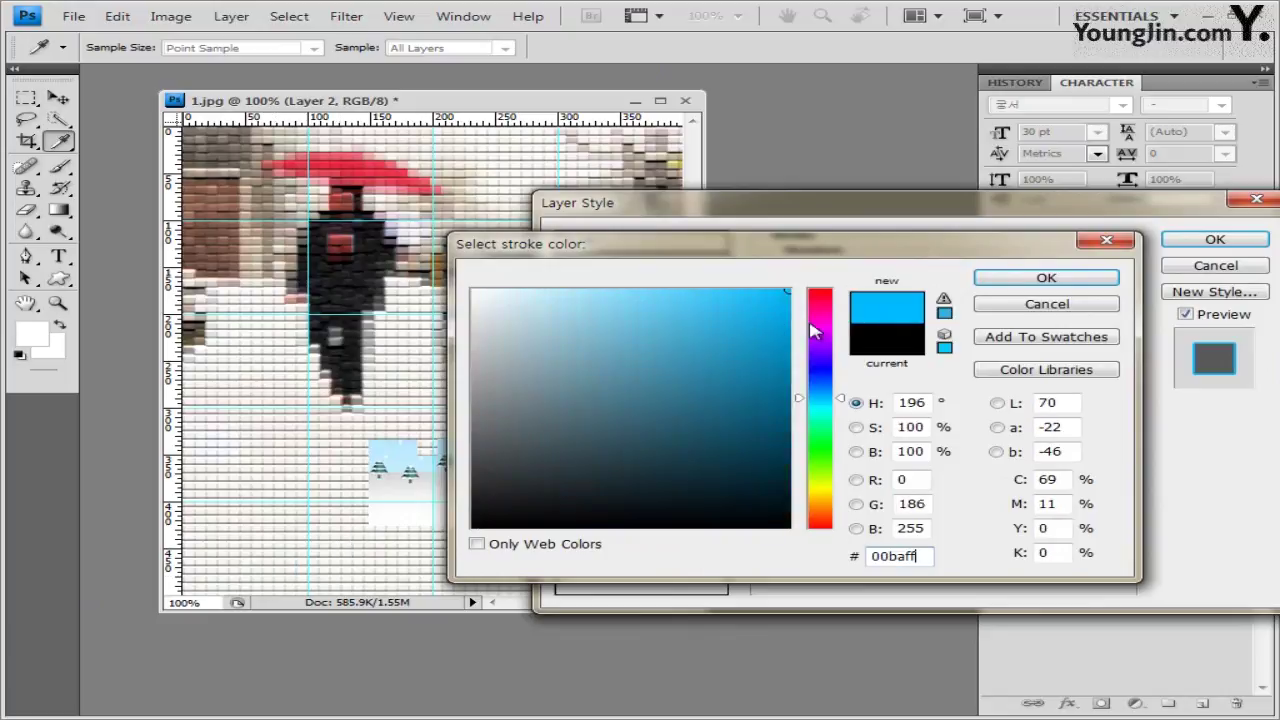
key(Return)
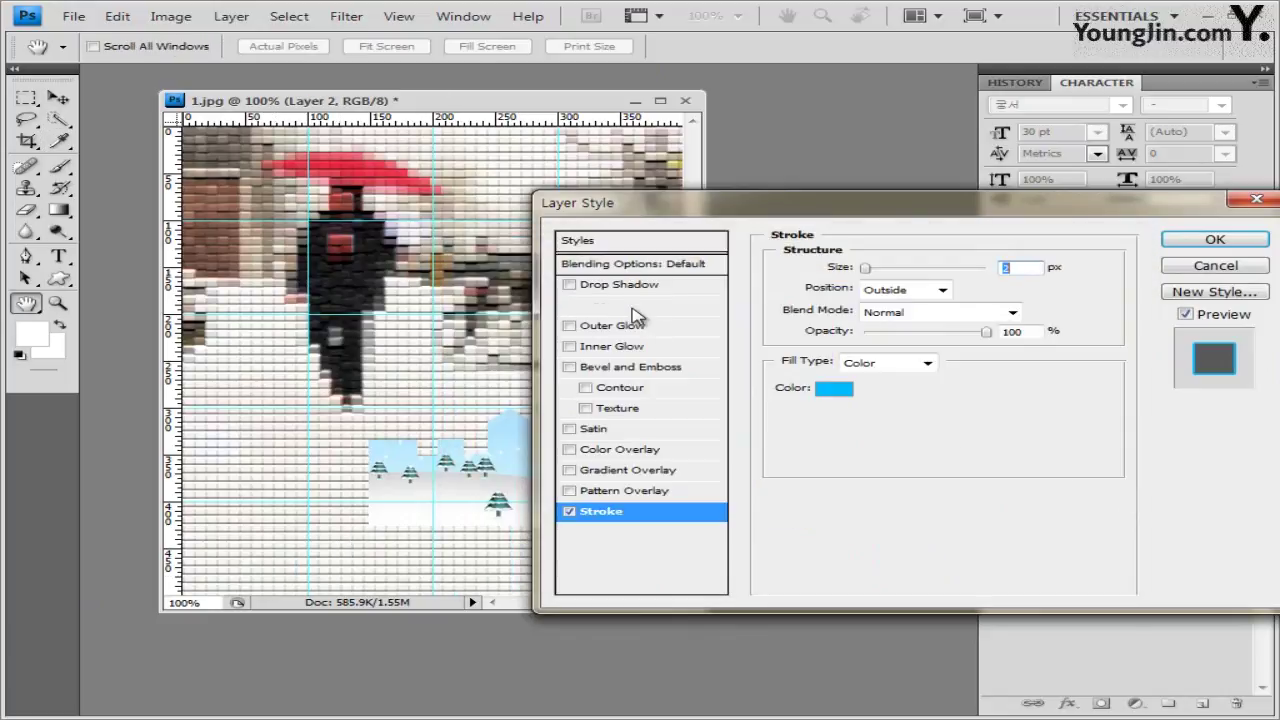
click(633, 310)
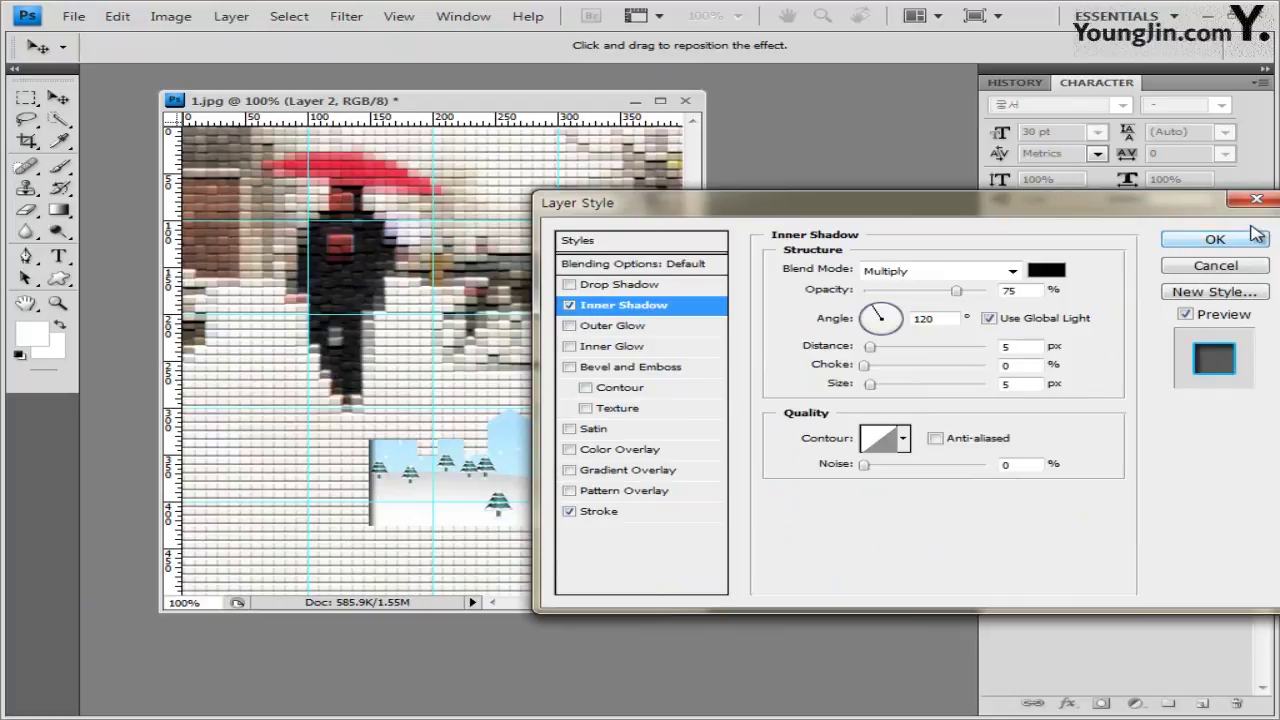
click(1214, 240)
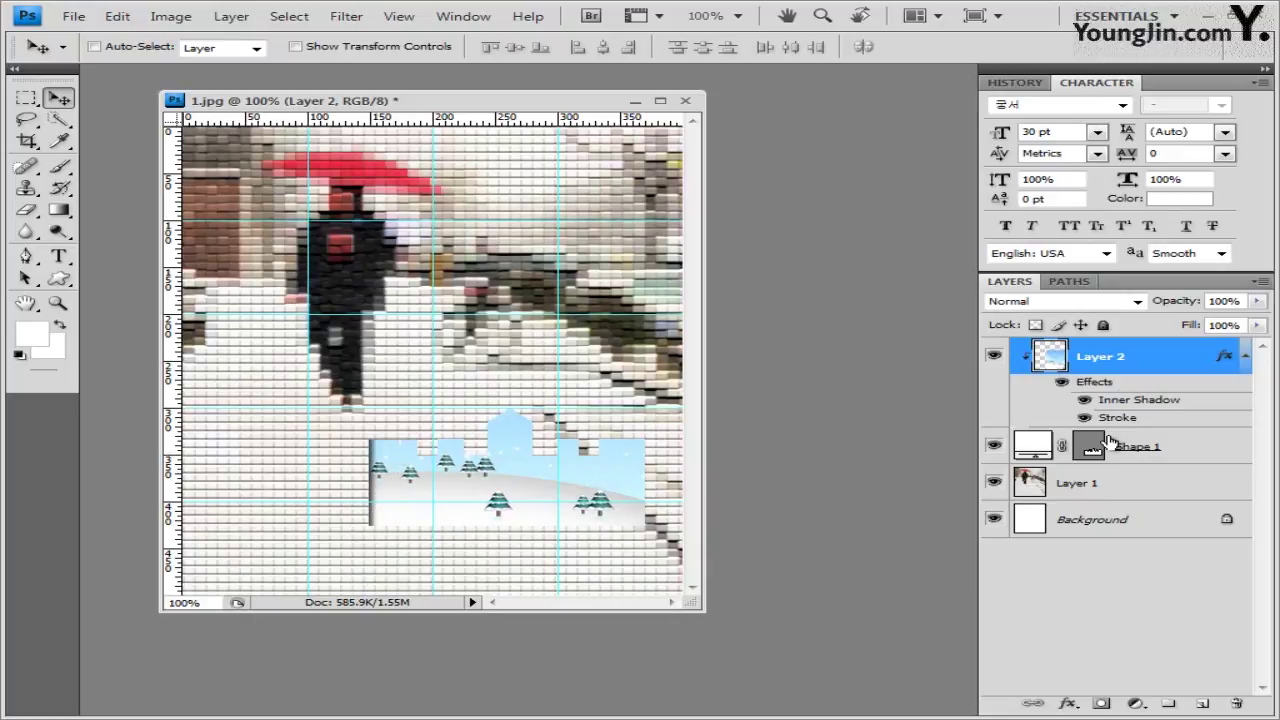
Try different lighting angles for Layer 2's inner shadow and set the angle back to 120°
double_click(1175, 404)
drag(893, 200, 857, 238)
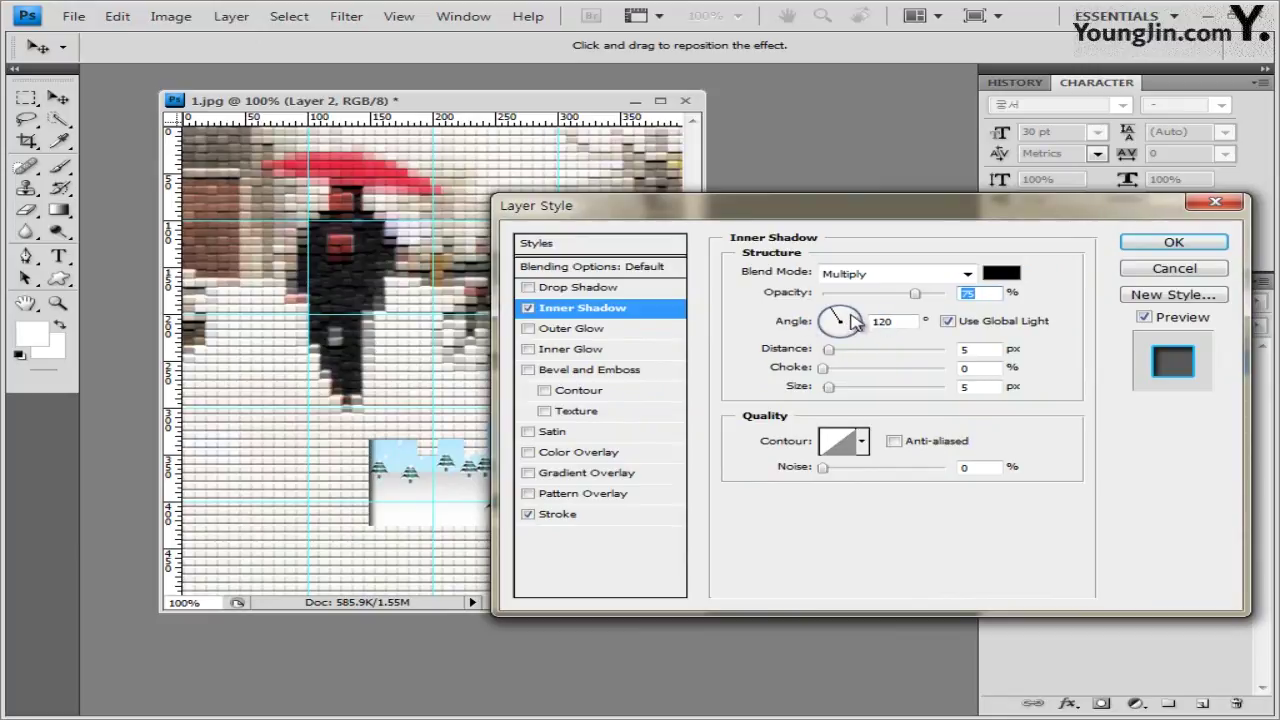
drag(852, 320, 848, 332)
drag(846, 210, 1000, 122)
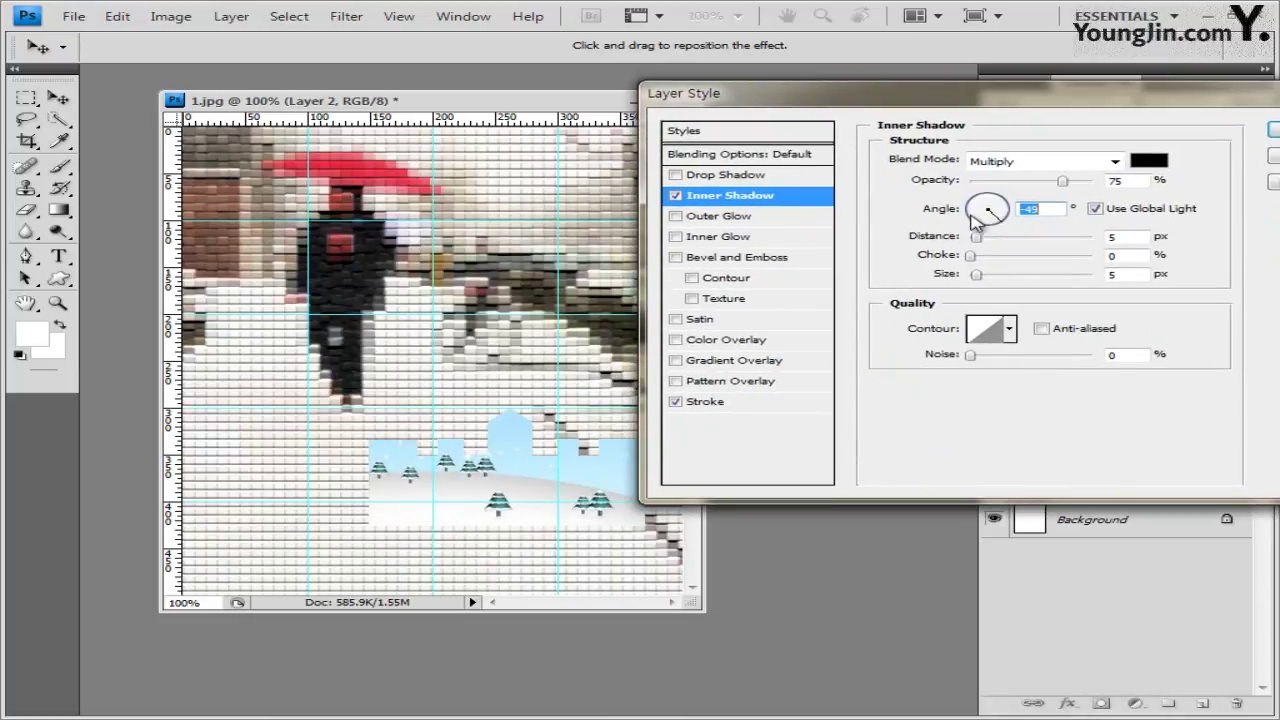
drag(975, 220, 973, 206)
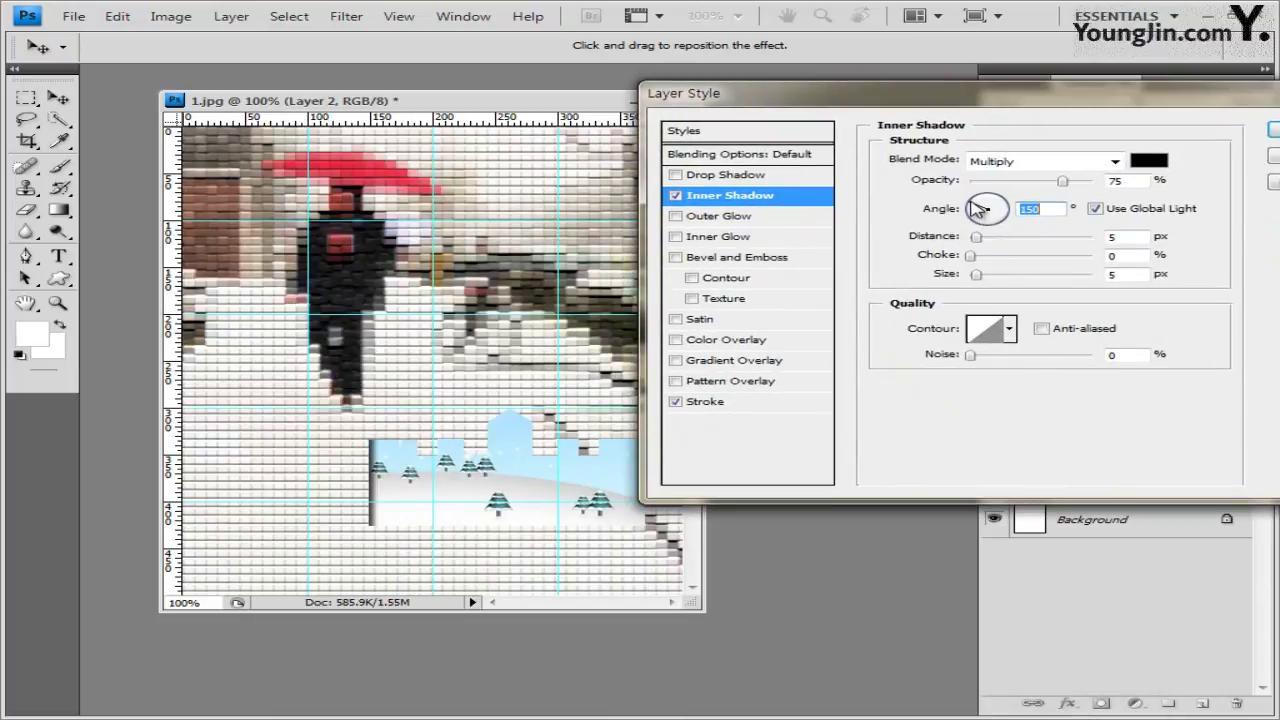
text(120)
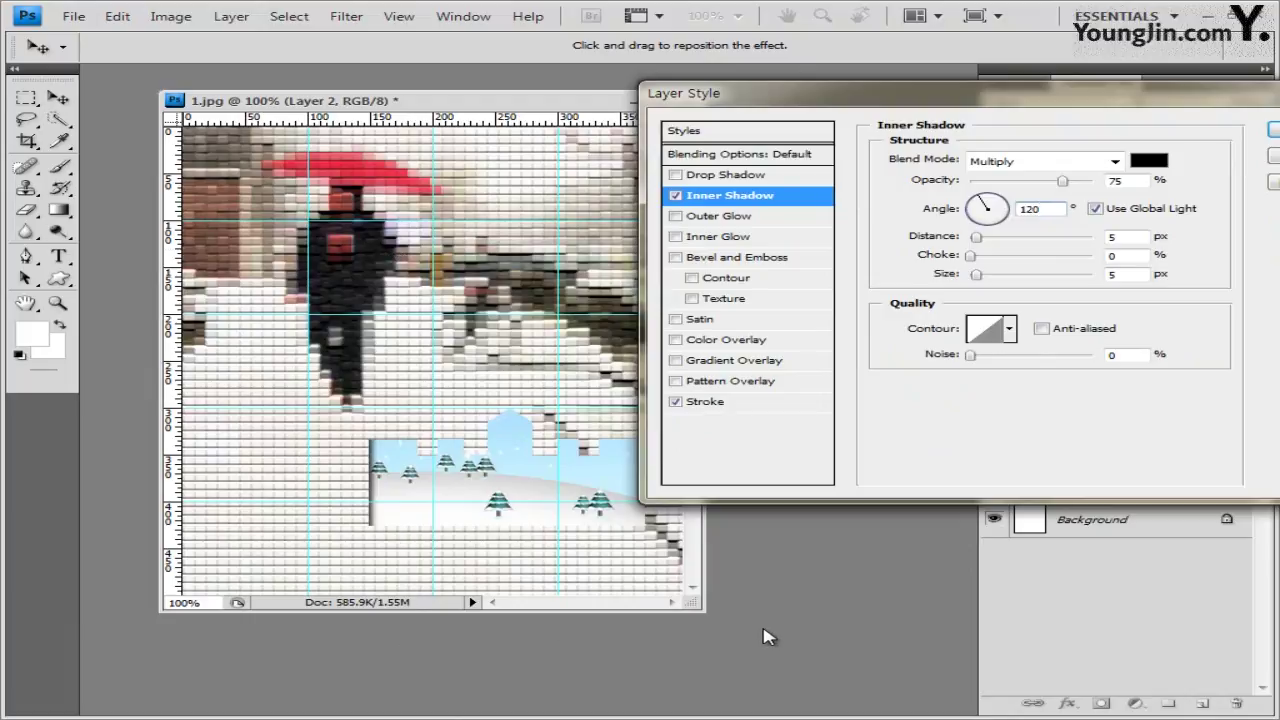
drag(1140, 108, 1065, 158)
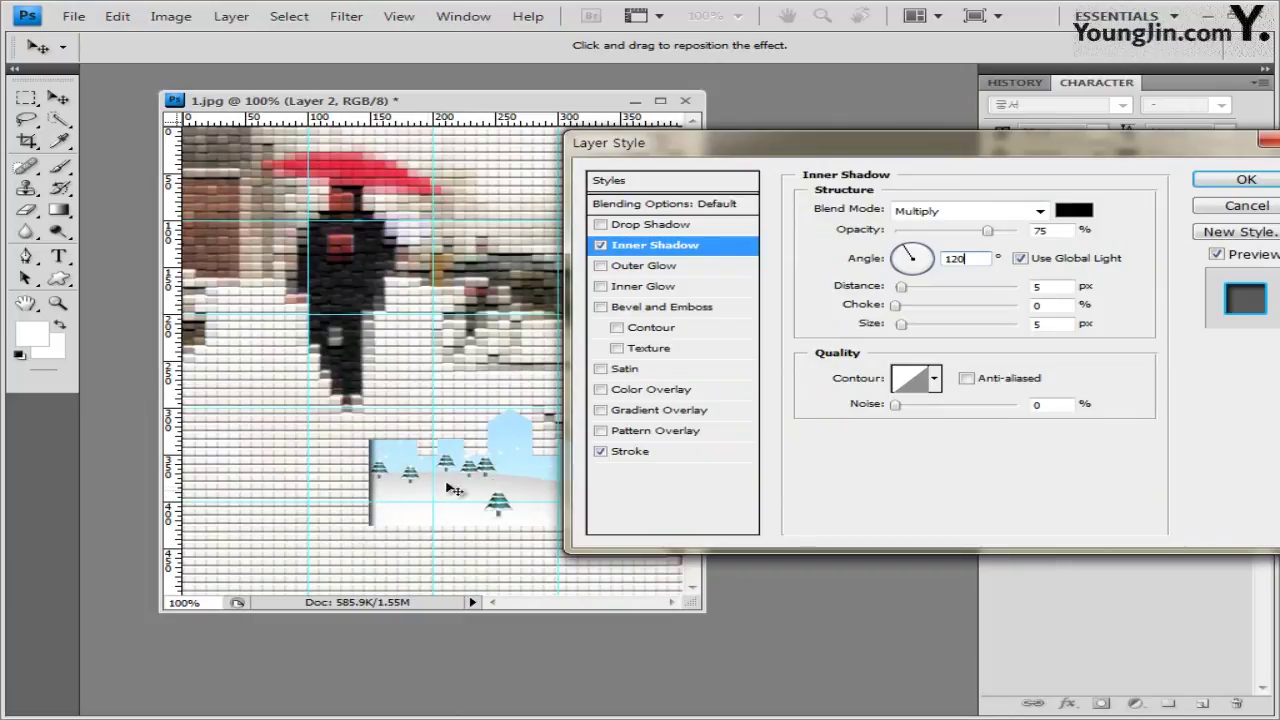
drag(945, 152, 752, 155)
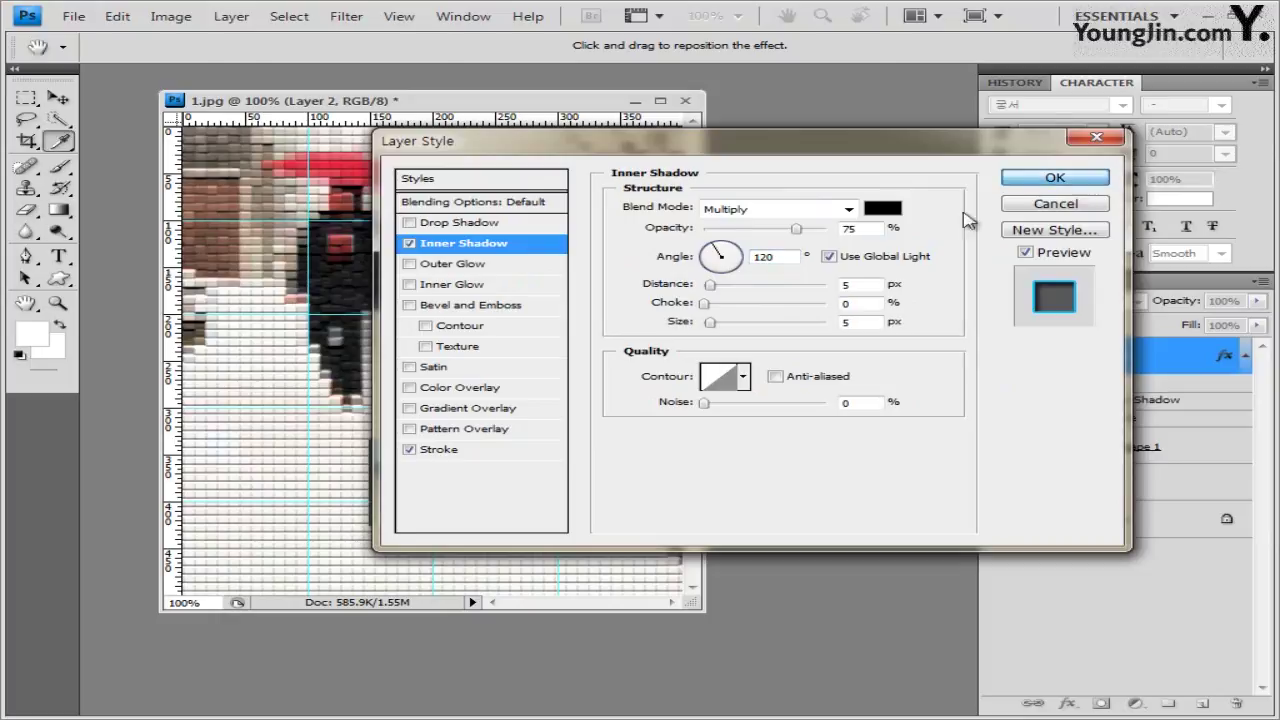
click(1055, 178)
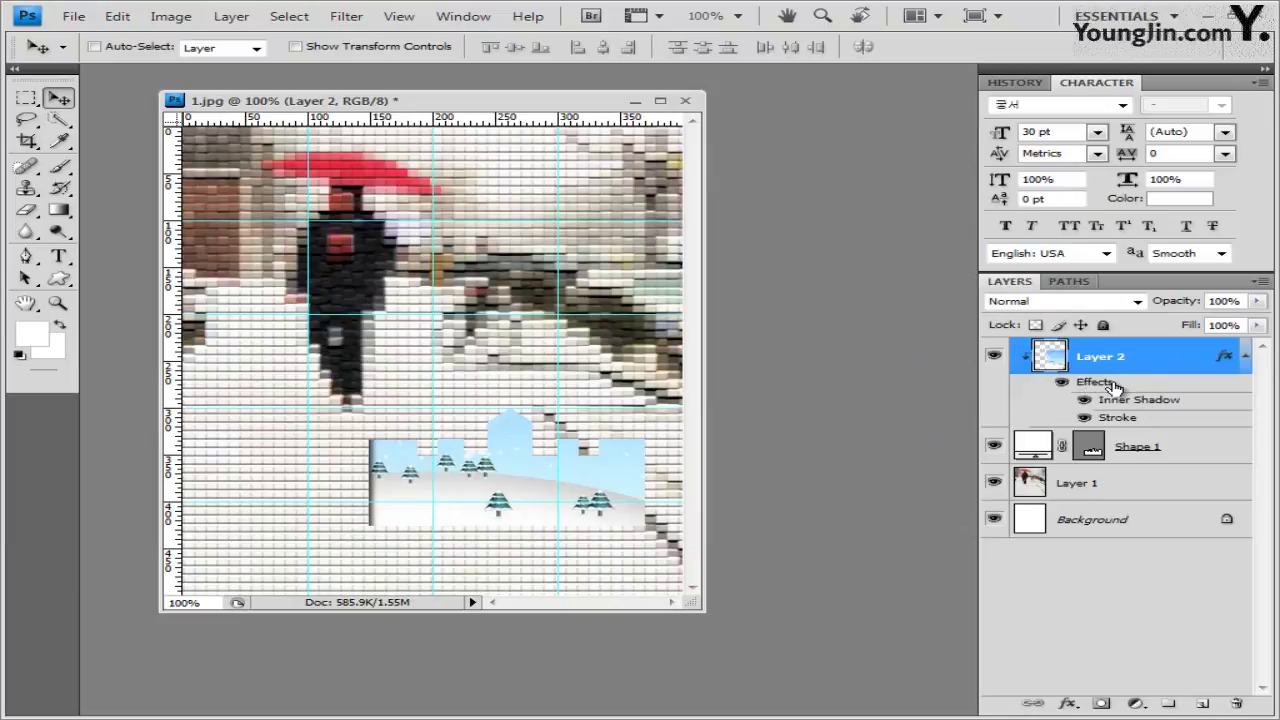
Move the Inner Shadow and Stroke effects from Layer 2 to the Shape 1 castle and collapse its effects list
mouse_move(1113, 386)
mouse_down()
mouse_move(1152, 440)
mouse_move(1138, 450)
mouse_up()
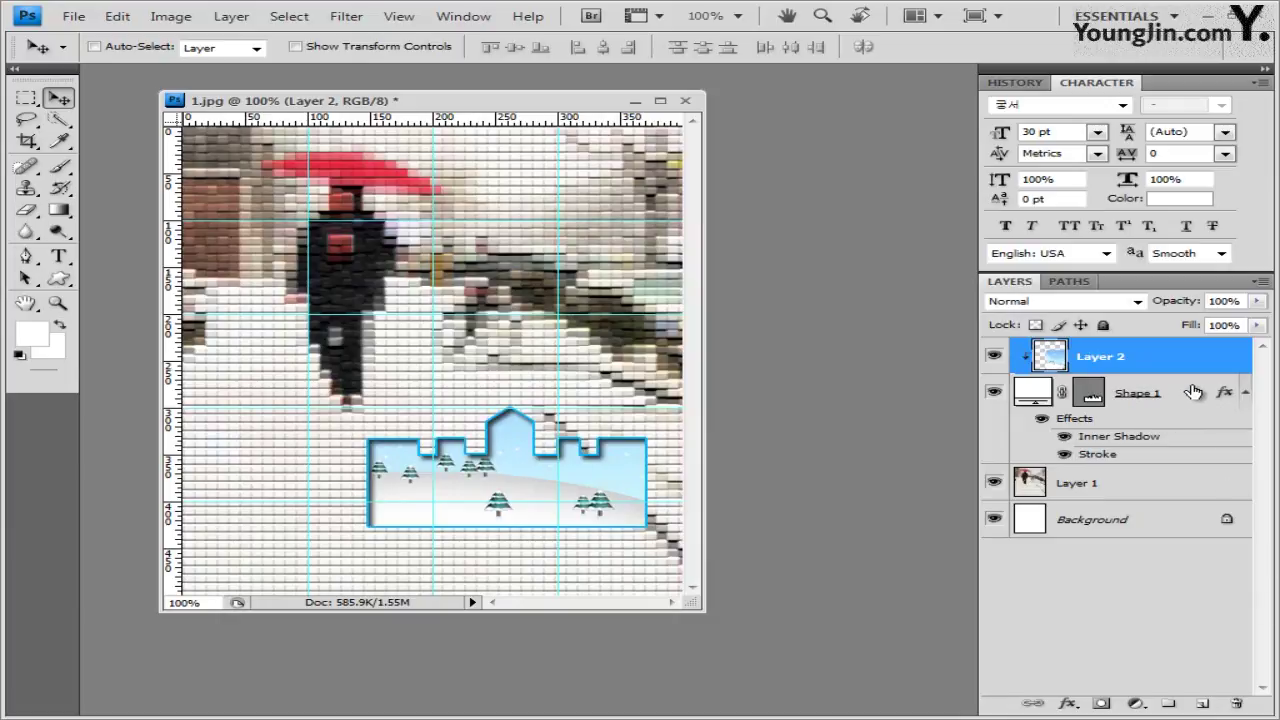
click(1246, 393)
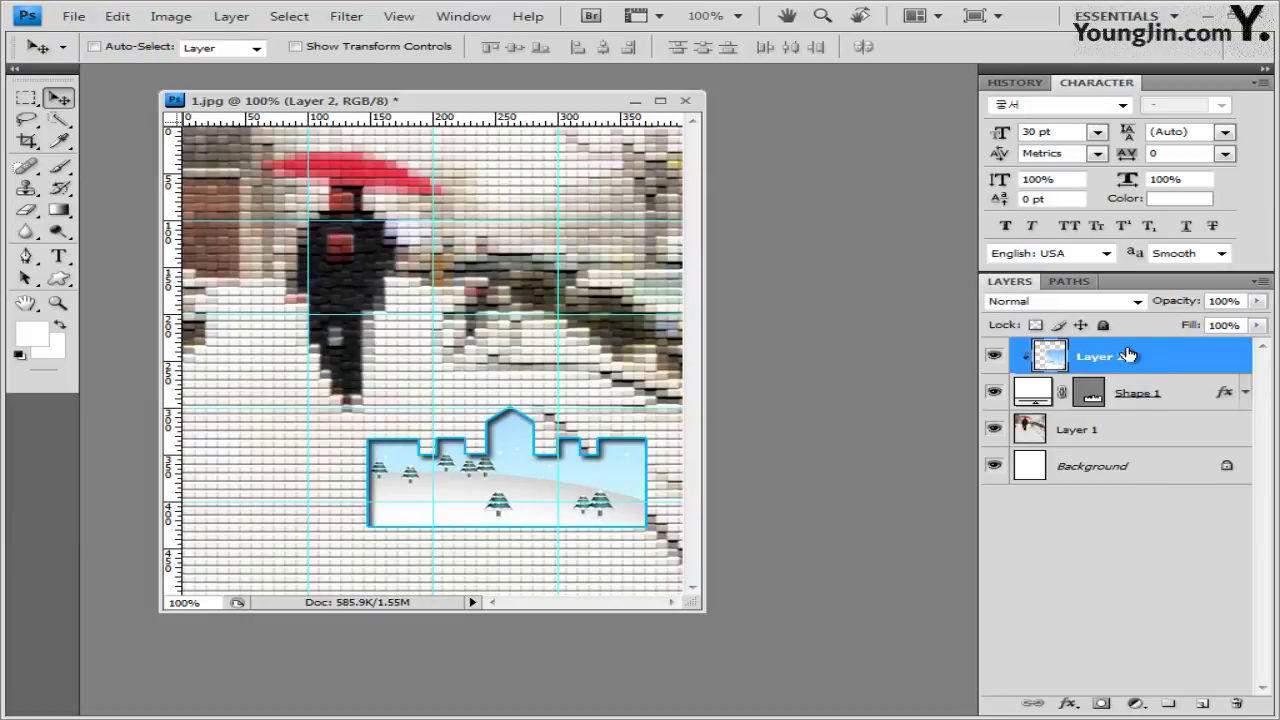
click(1155, 395)
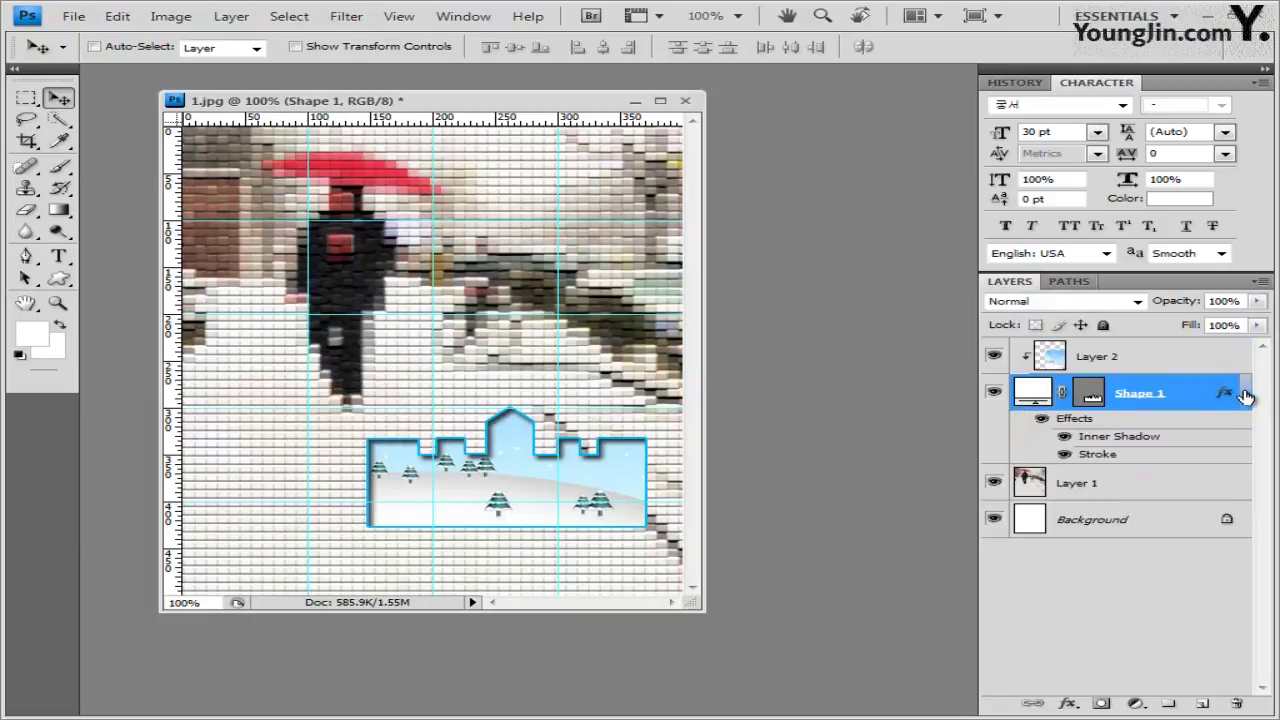
click(1245, 393)
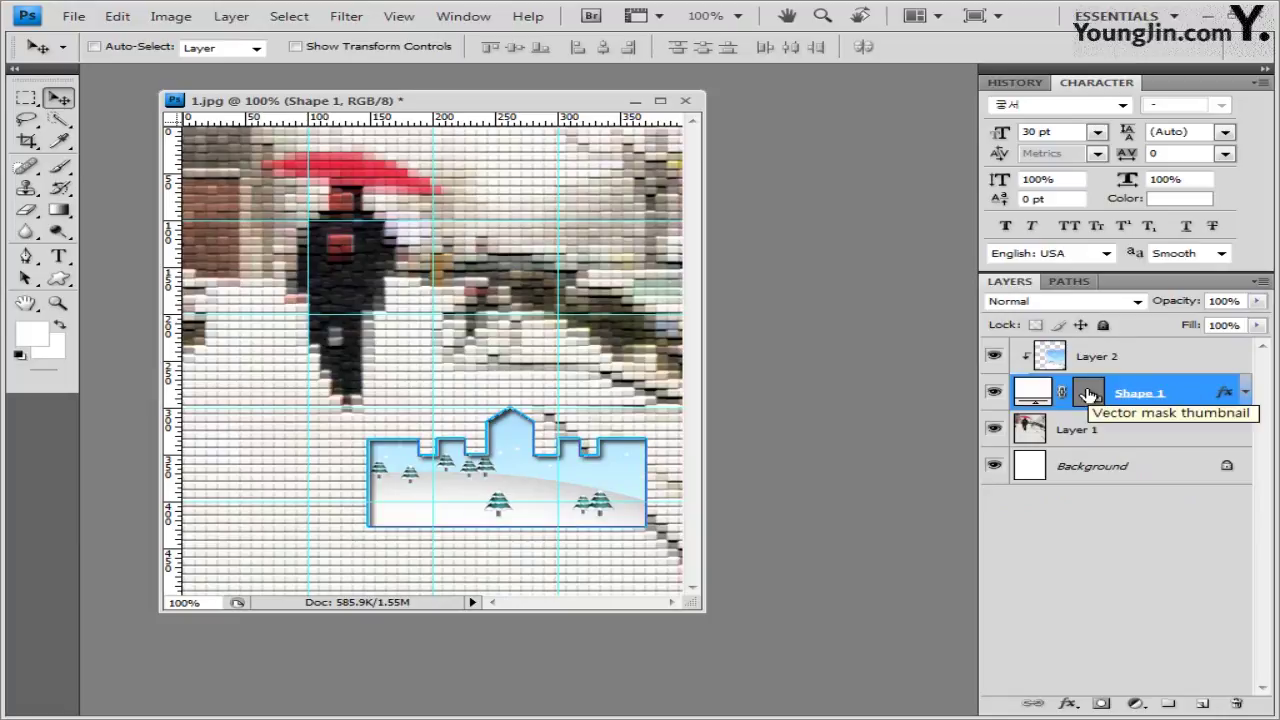
click(1089, 395)
click(1090, 396)
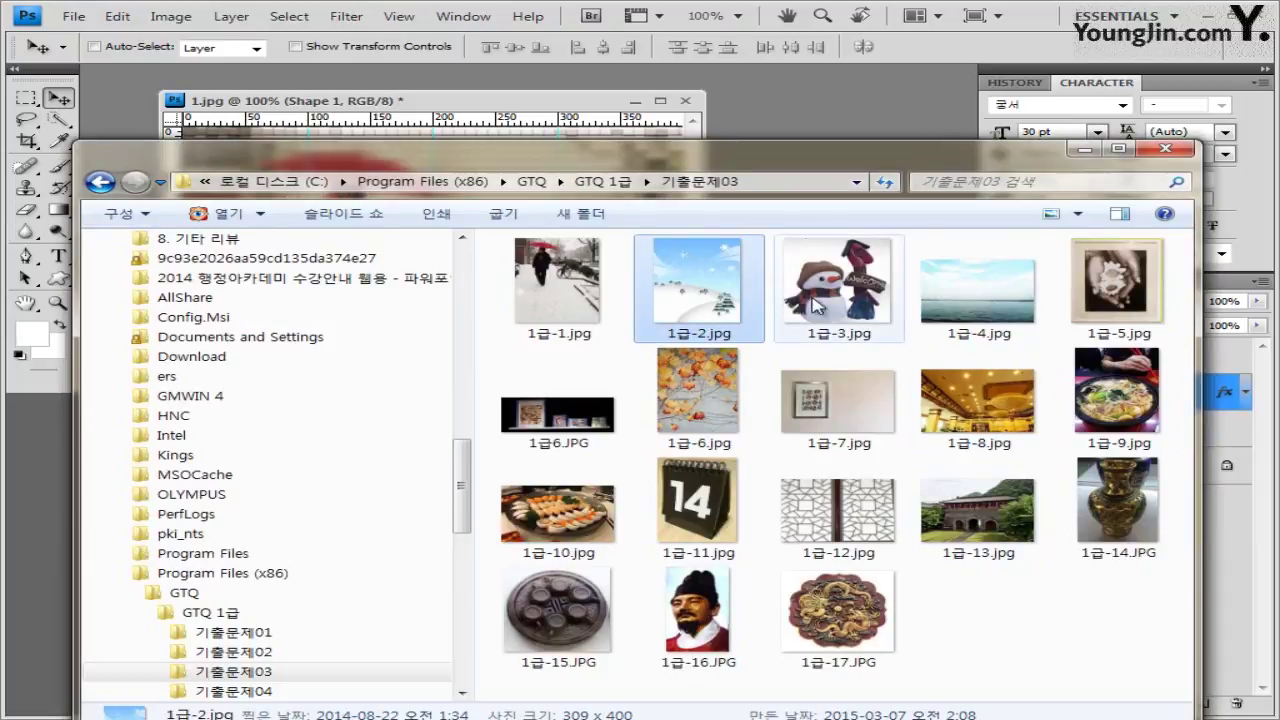
Open 1급-3.jpg in a separate window and select its light background using the Magic Wand with tolerance 32
drag(832, 300, 268, 183)
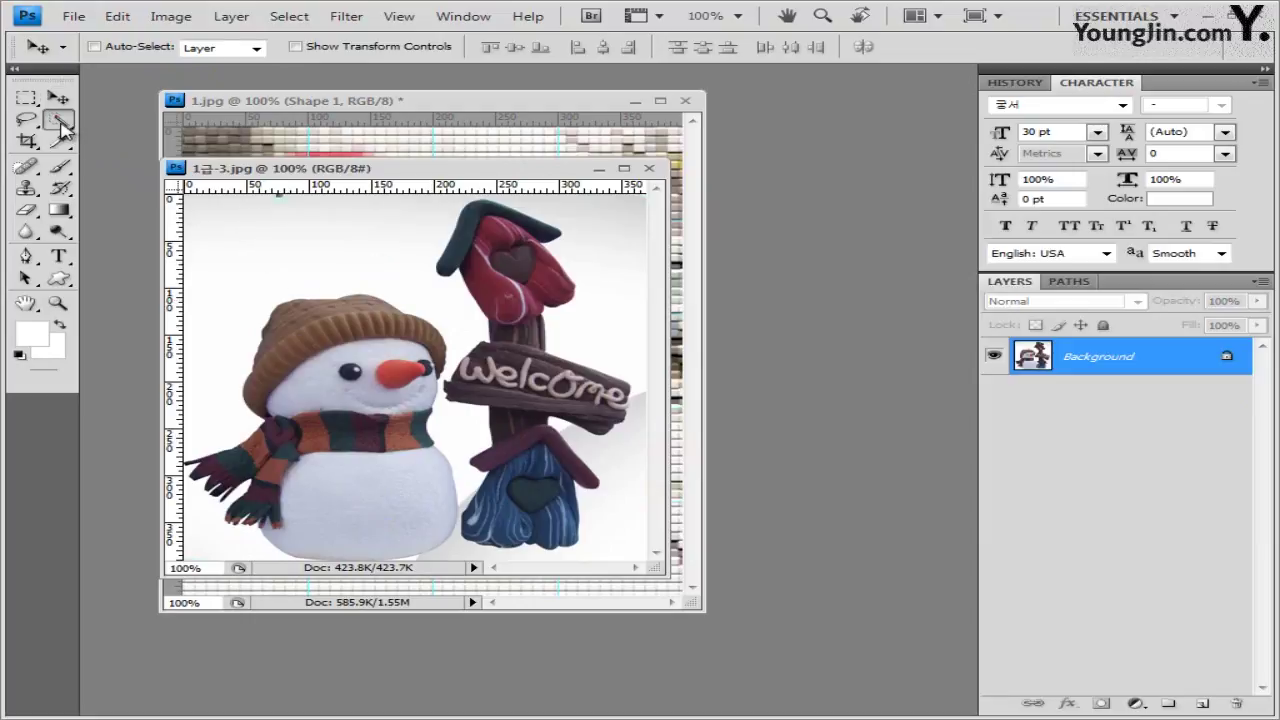
drag(59, 120, 160, 140)
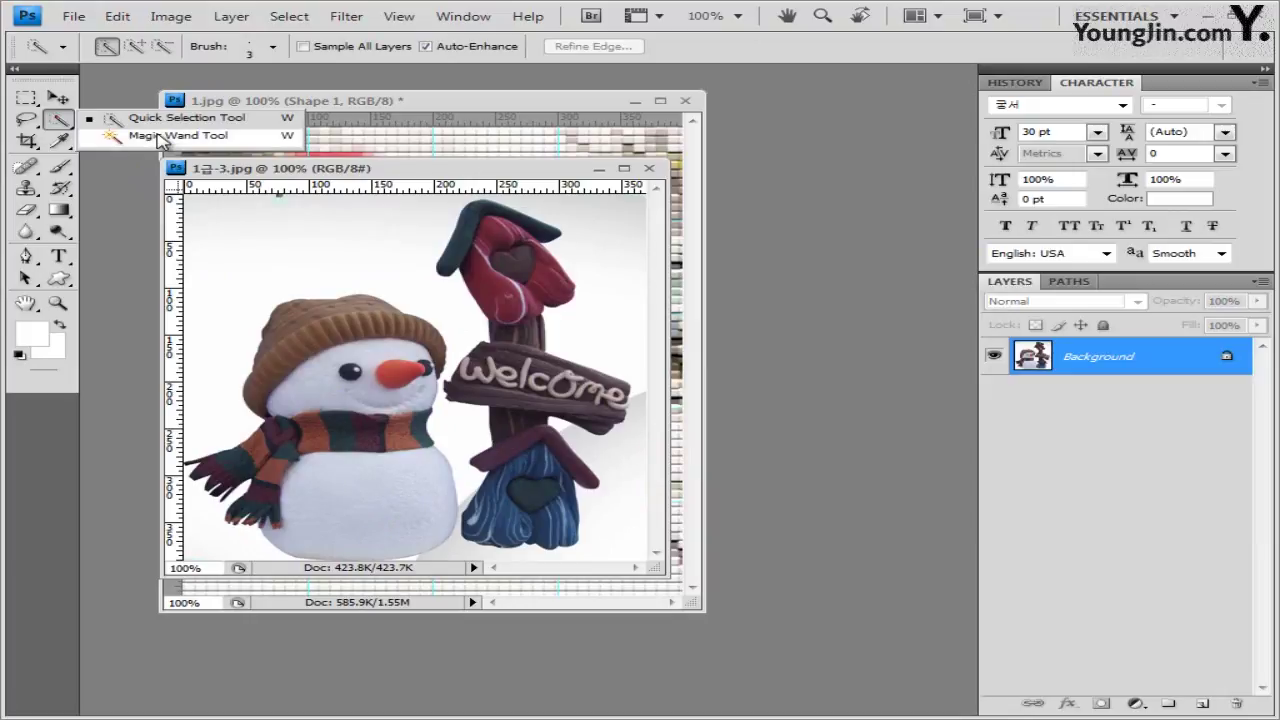
click(160, 137)
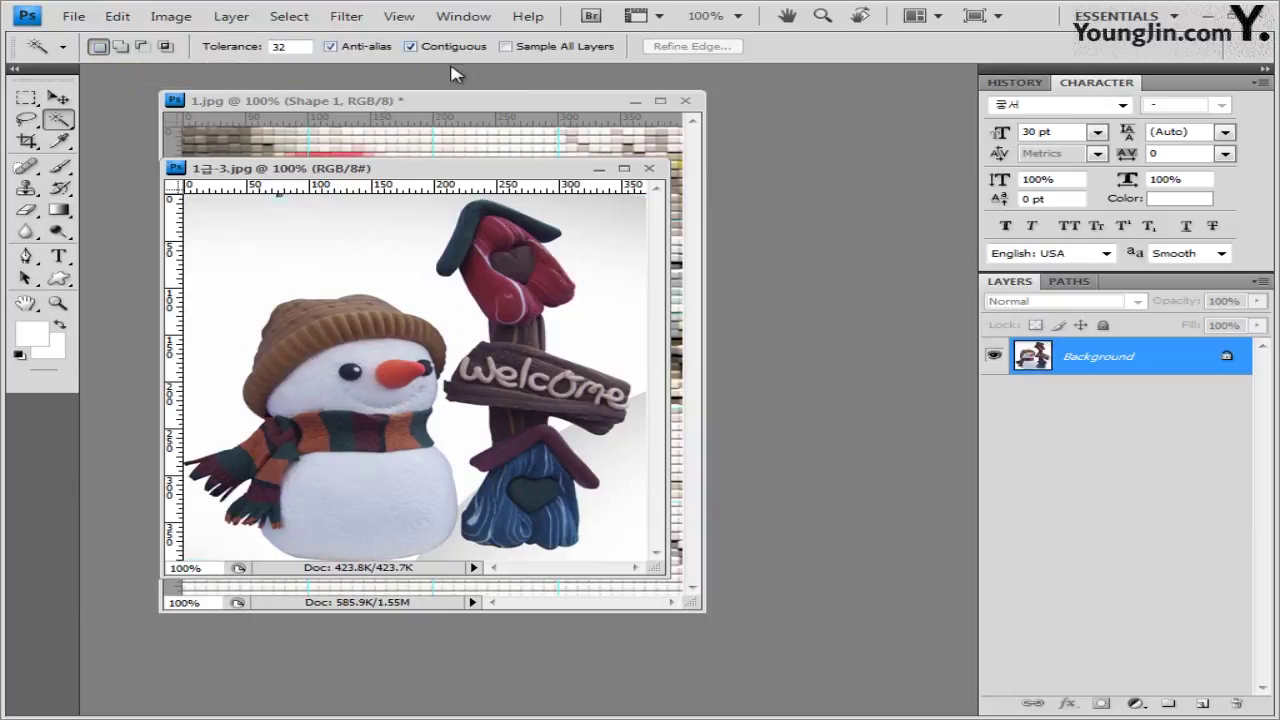
click(310, 236)
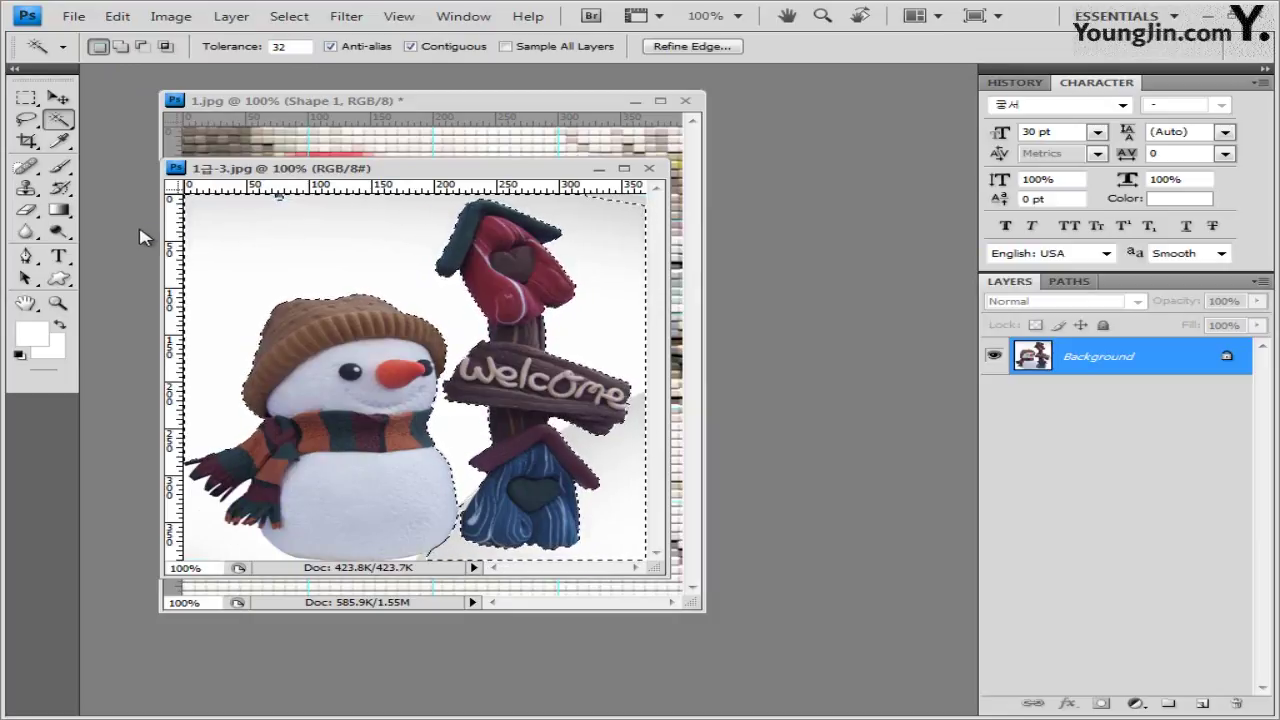
Refine the background selection around the snowman's base with tolerance 10 and invert it to select the snowman and signpost
key(shift)
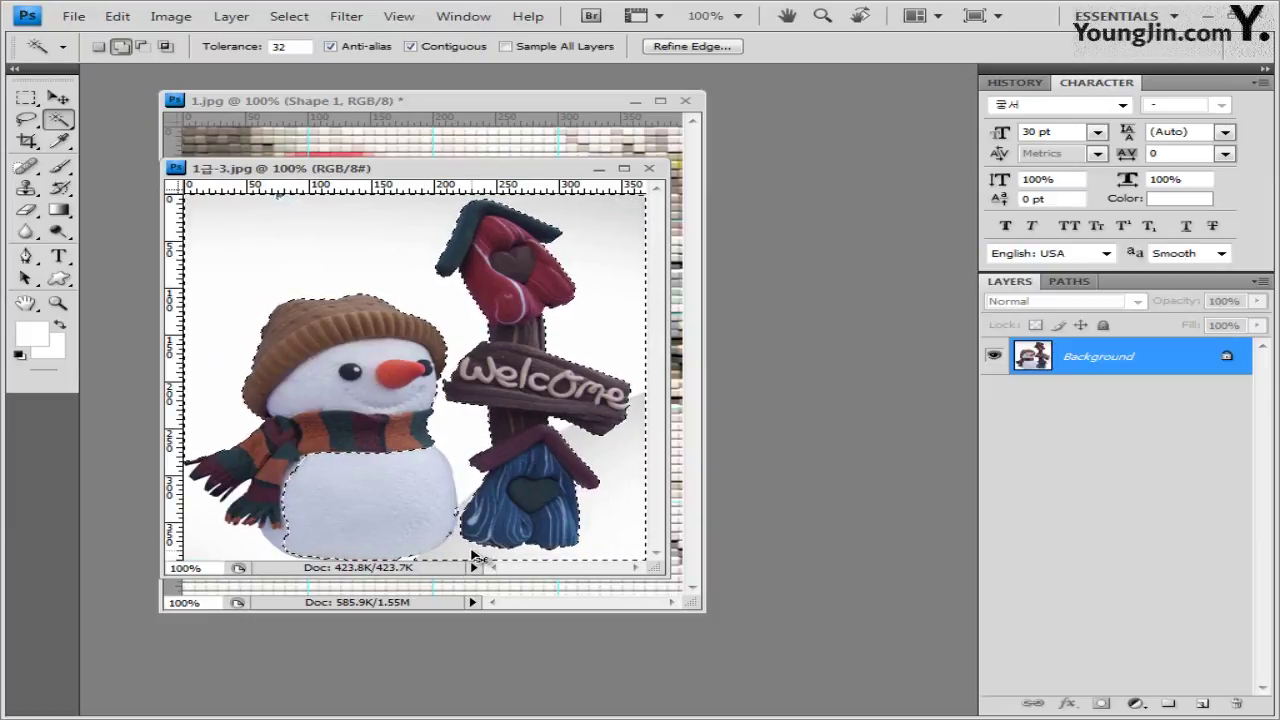
shift+click(468, 558)
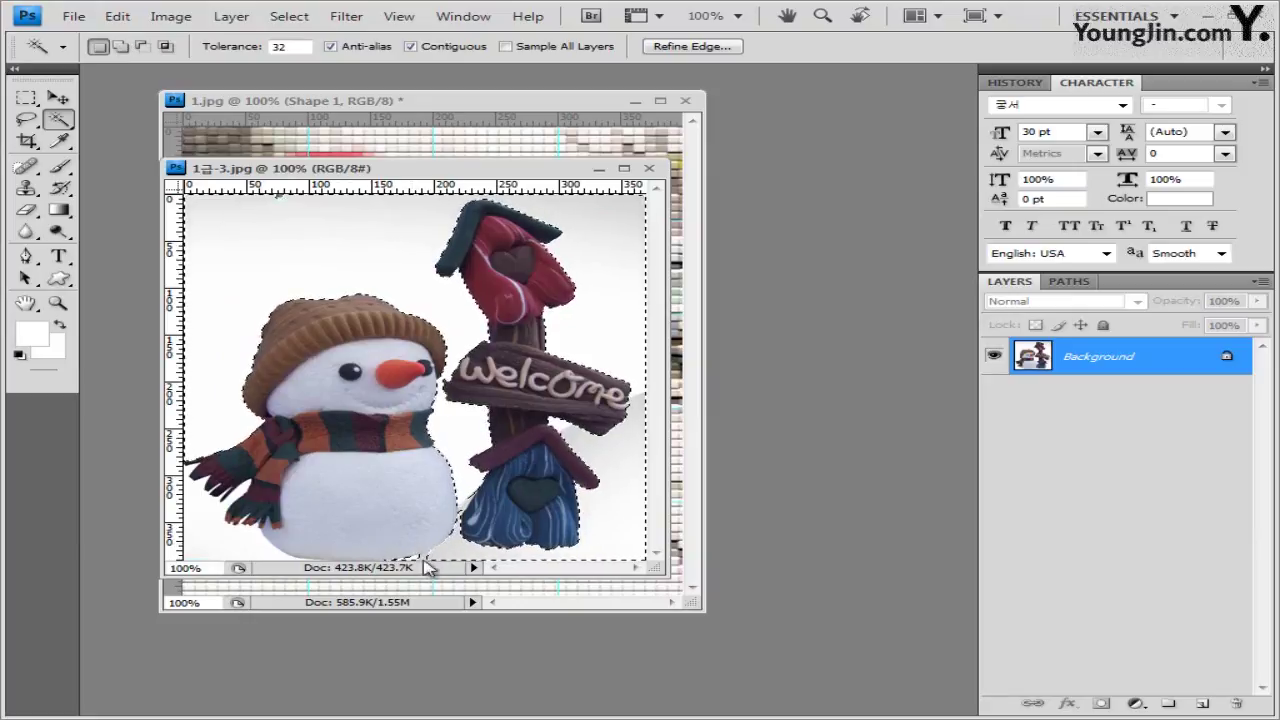
alt+click(452, 487)
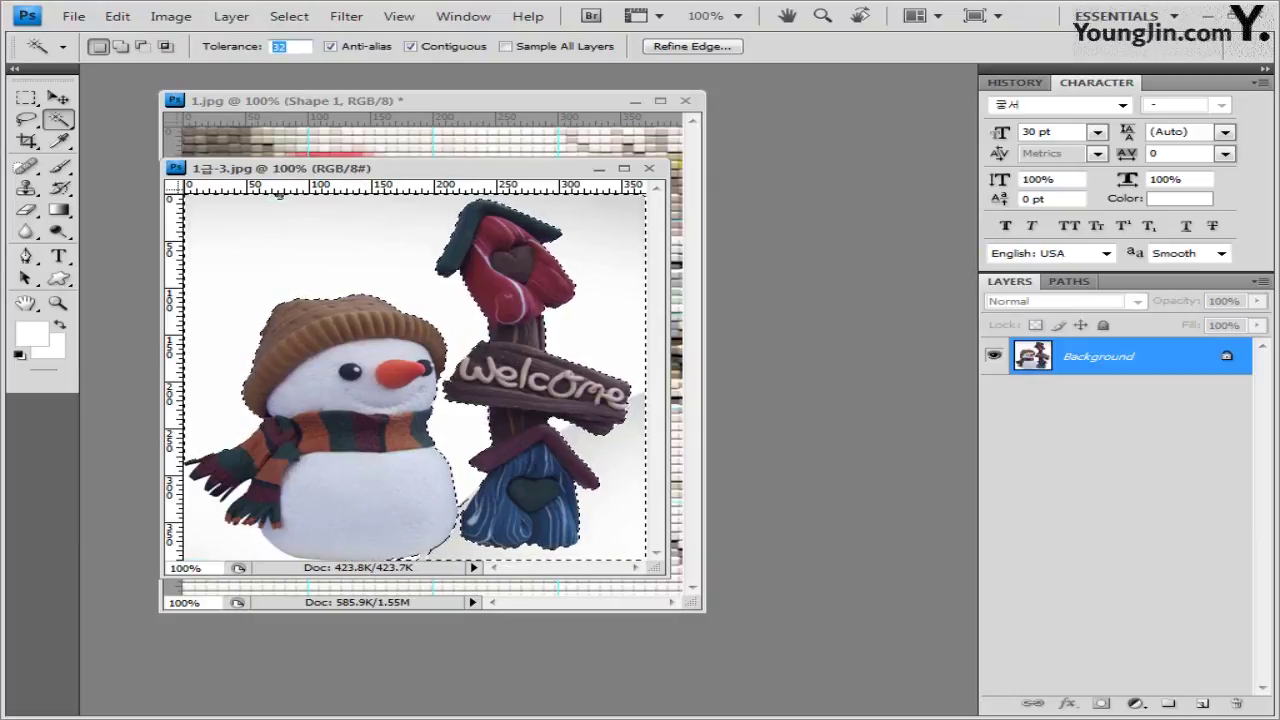
key(Return)
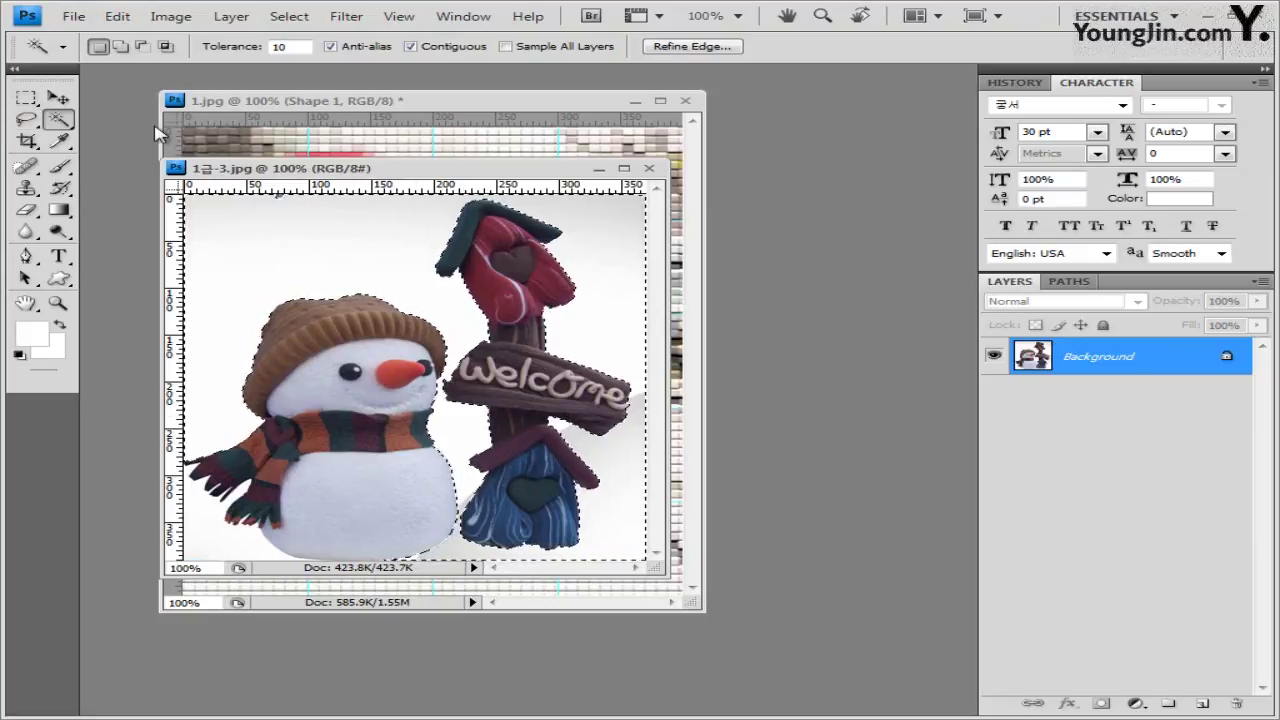
click(295, 16)
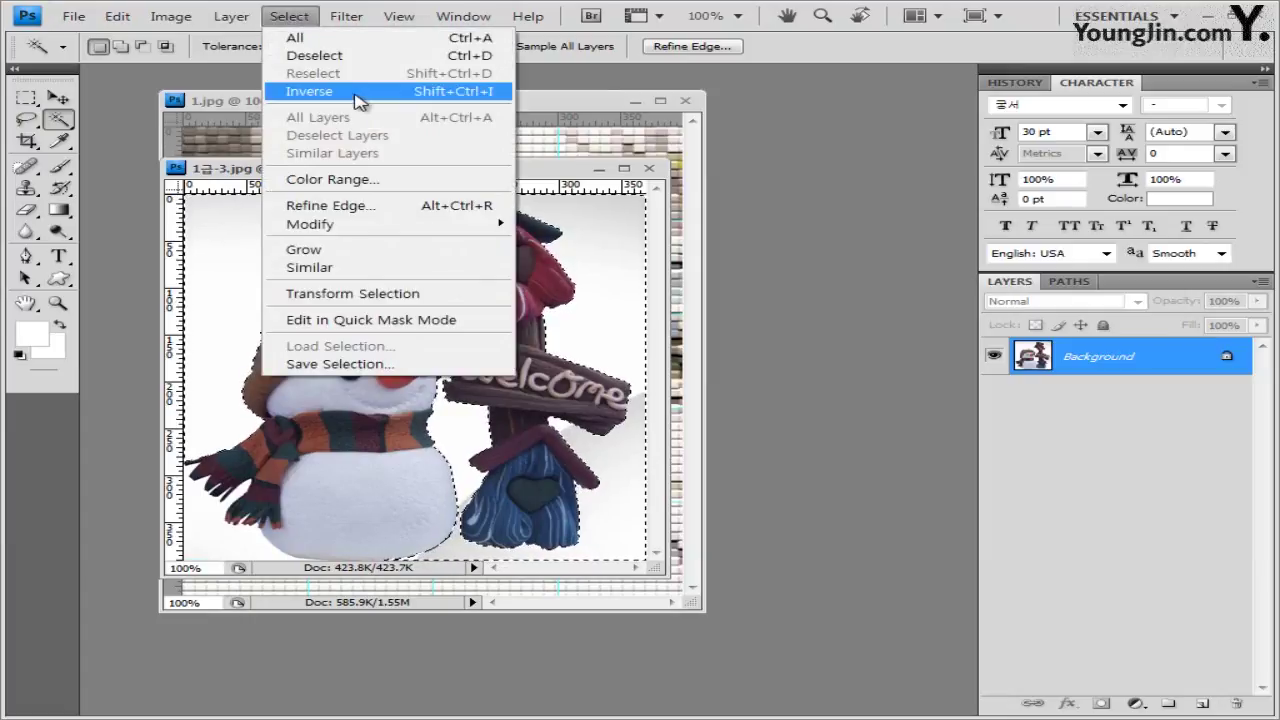
click(357, 92)
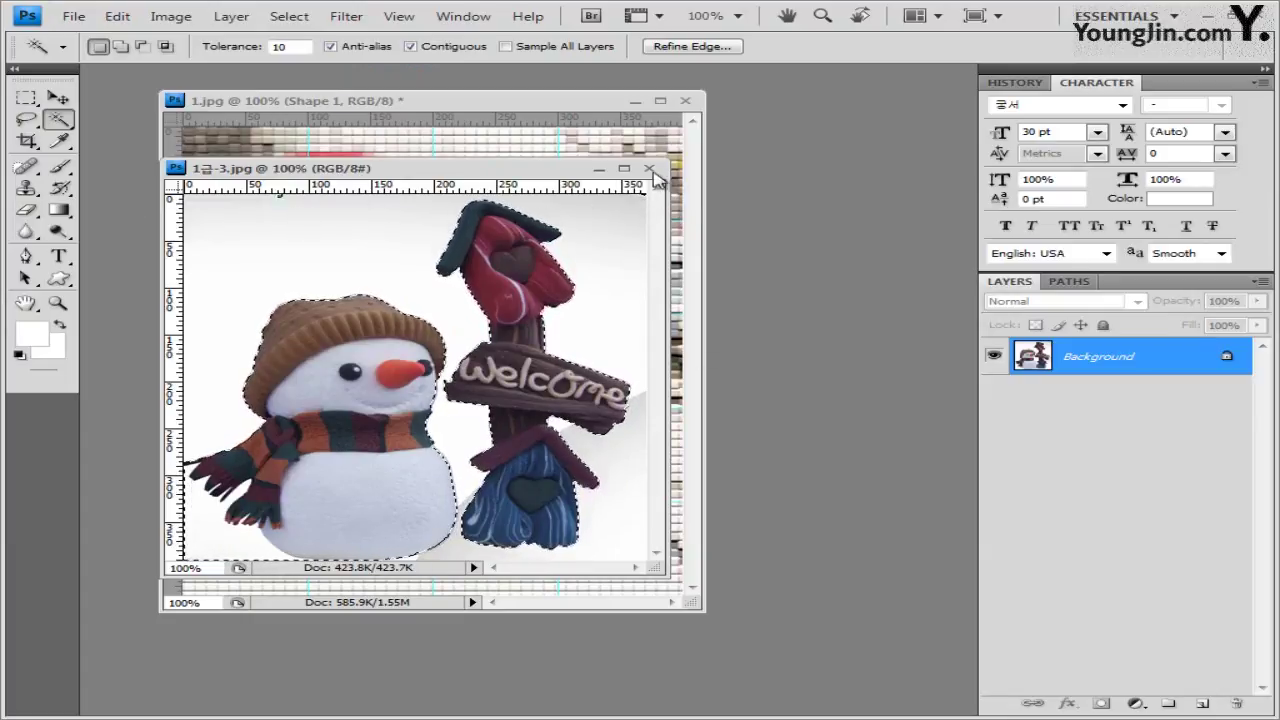
Copy the selected snowman and signpost into 1.jpg, closing the source image, and move the pasted layer above Layer 2
drag(640, 172, 872, 212)
click(877, 210)
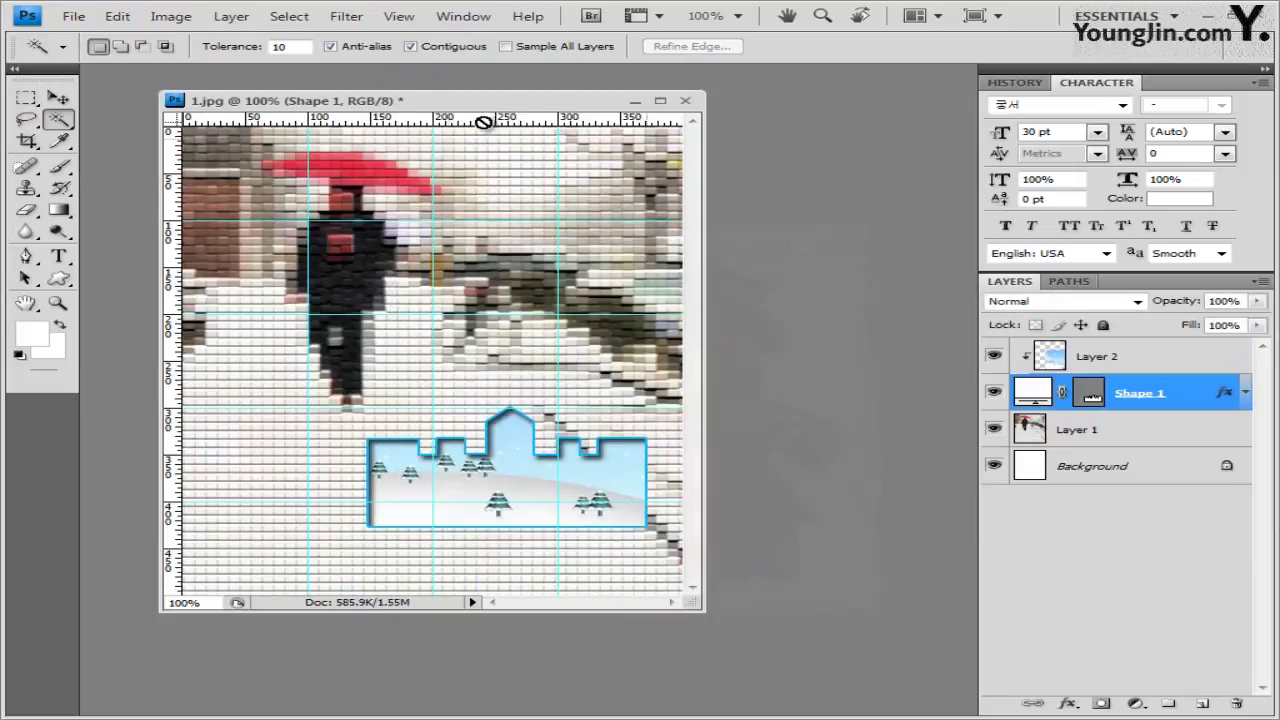
click(55, 98)
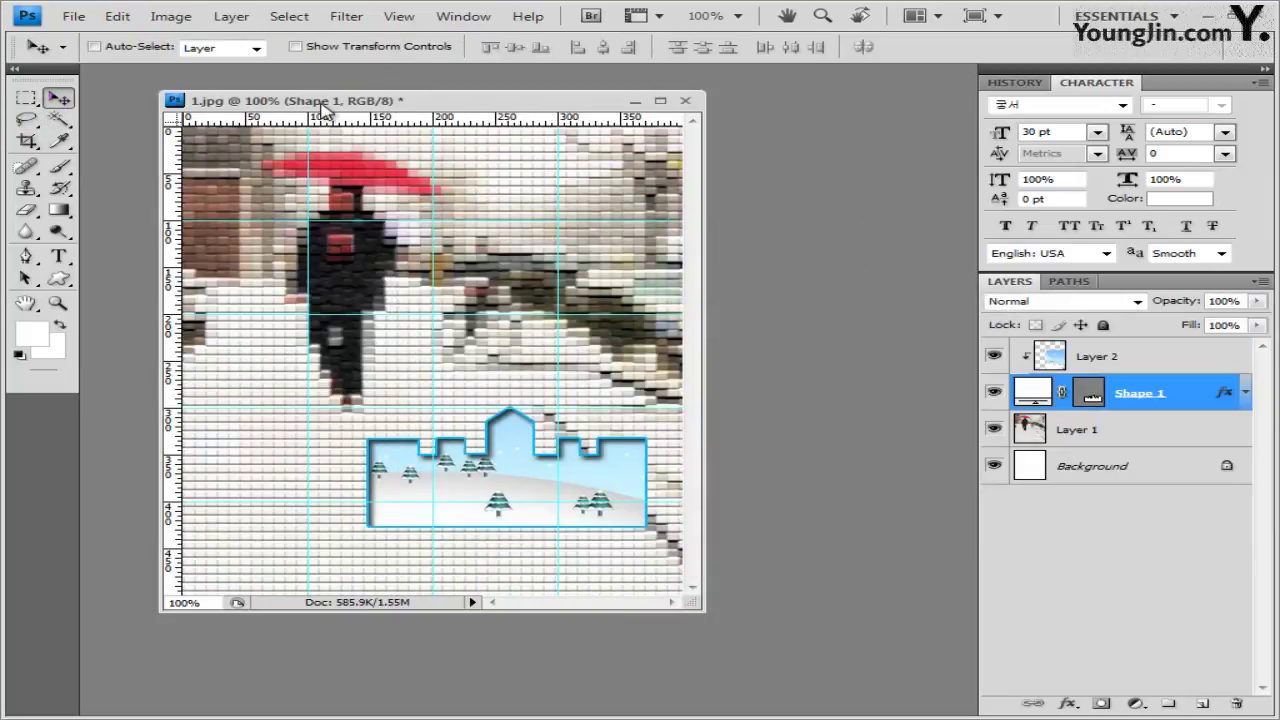
key(ctrl+v)
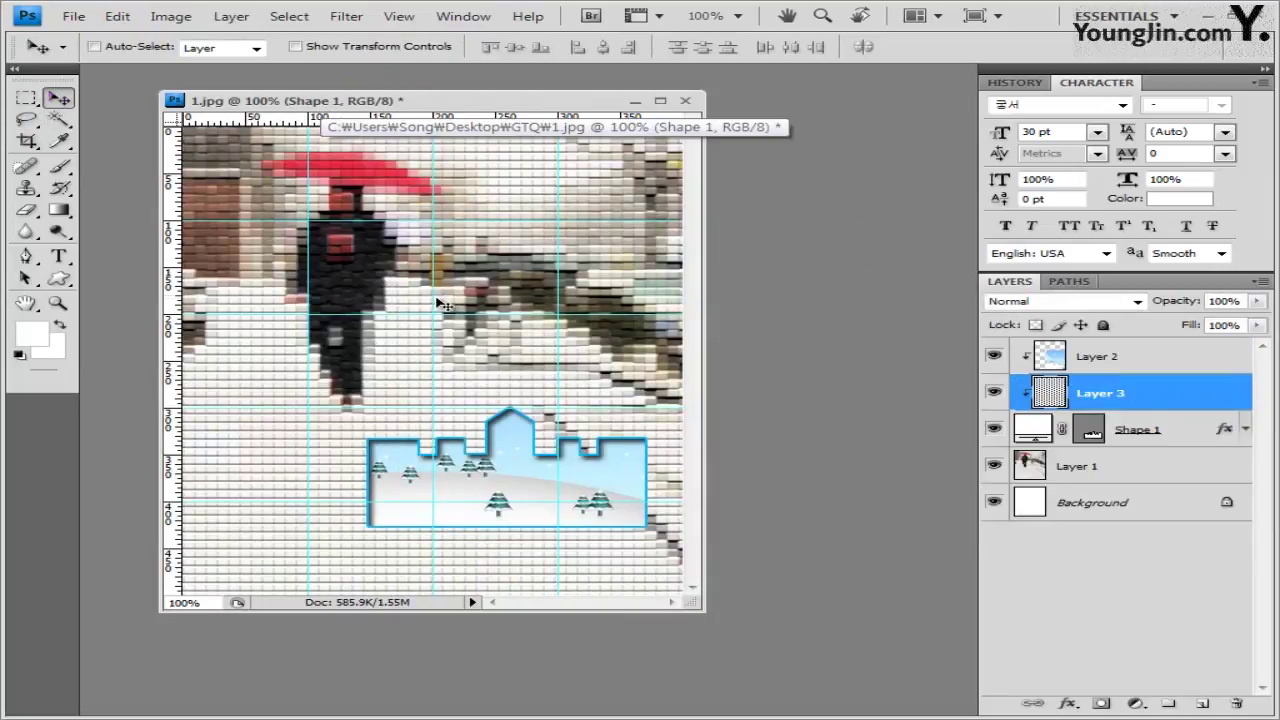
click(1150, 430)
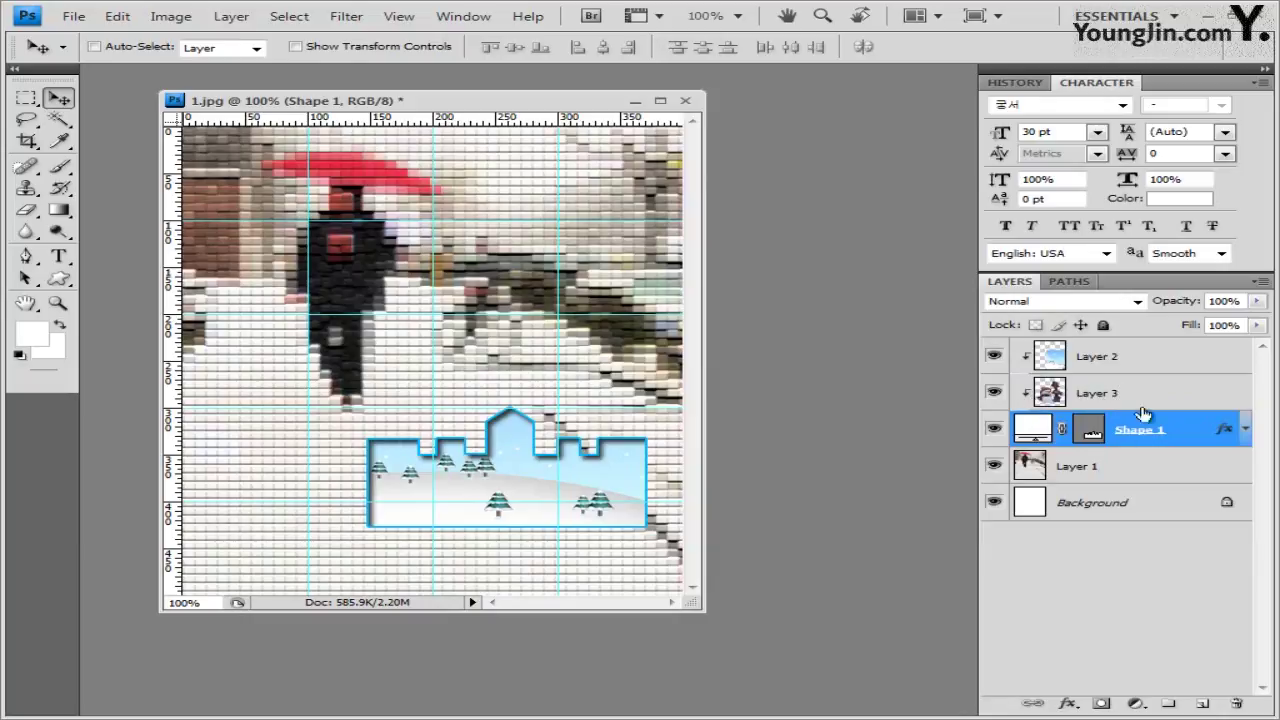
drag(1116, 398, 1122, 347)
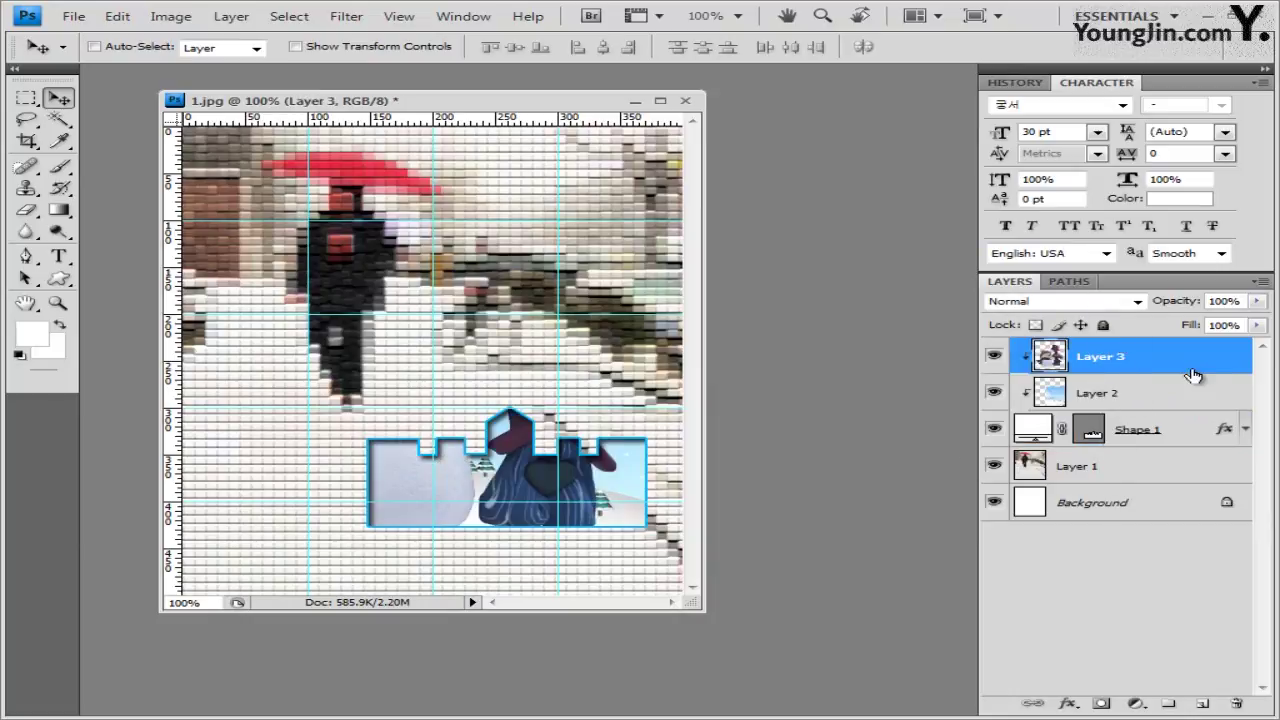
Release Layer 3 from its clipping mask, scale the snowman and signpost to about 53.5%, and place them in the canvas's lower-left corner
alt+click(1137, 374)
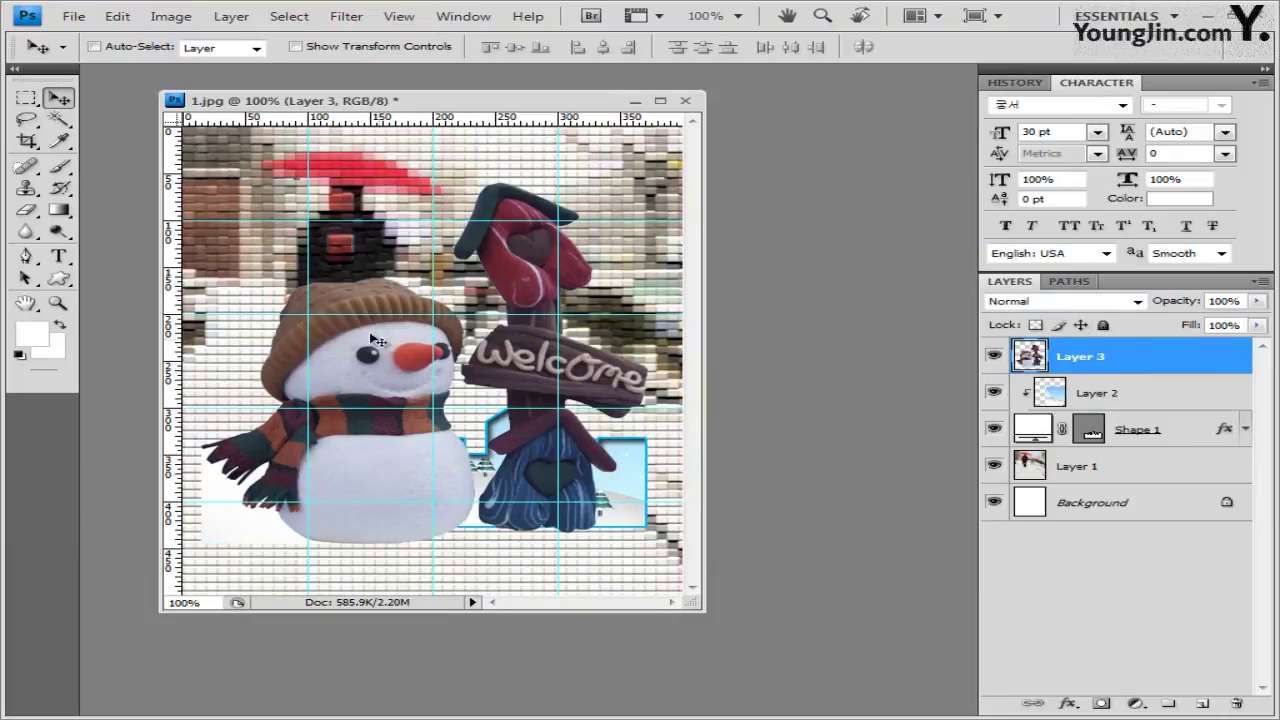
mouse_move(390, 345)
mouse_down()
mouse_move(385, 378)
mouse_move(374, 364)
mouse_up()
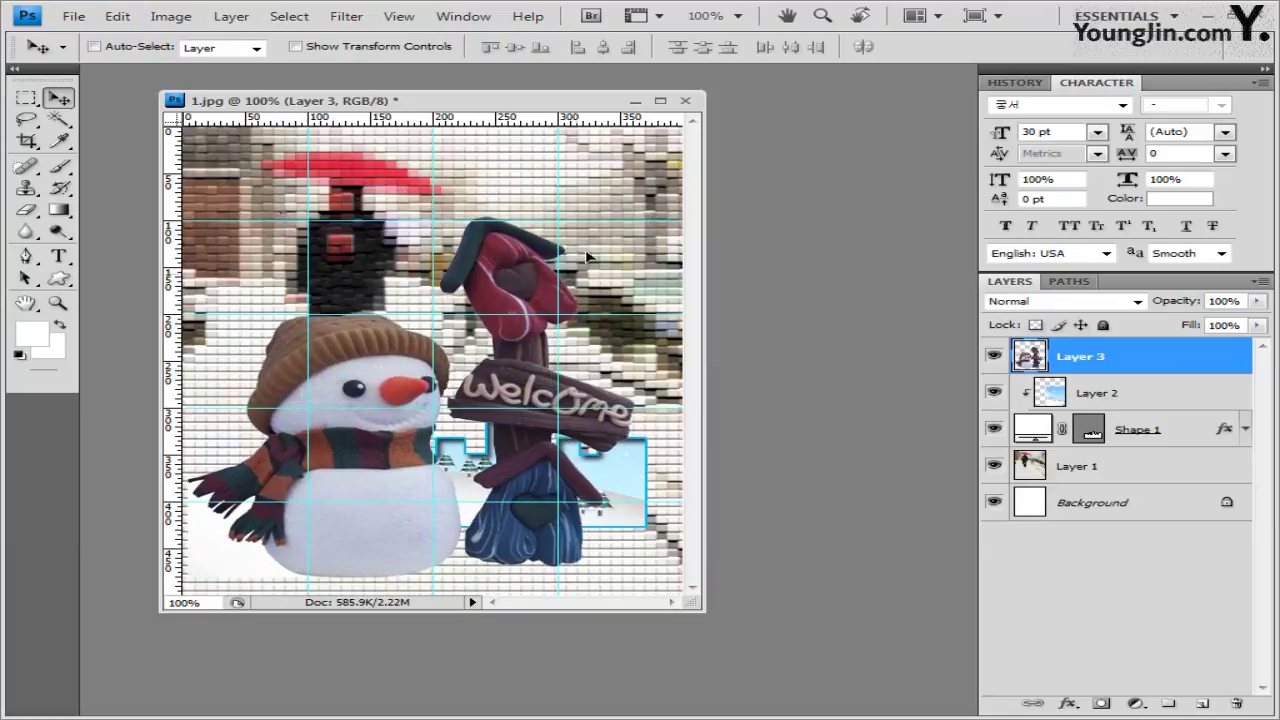
key(ctrl+t)
drag(660, 212, 486, 341)
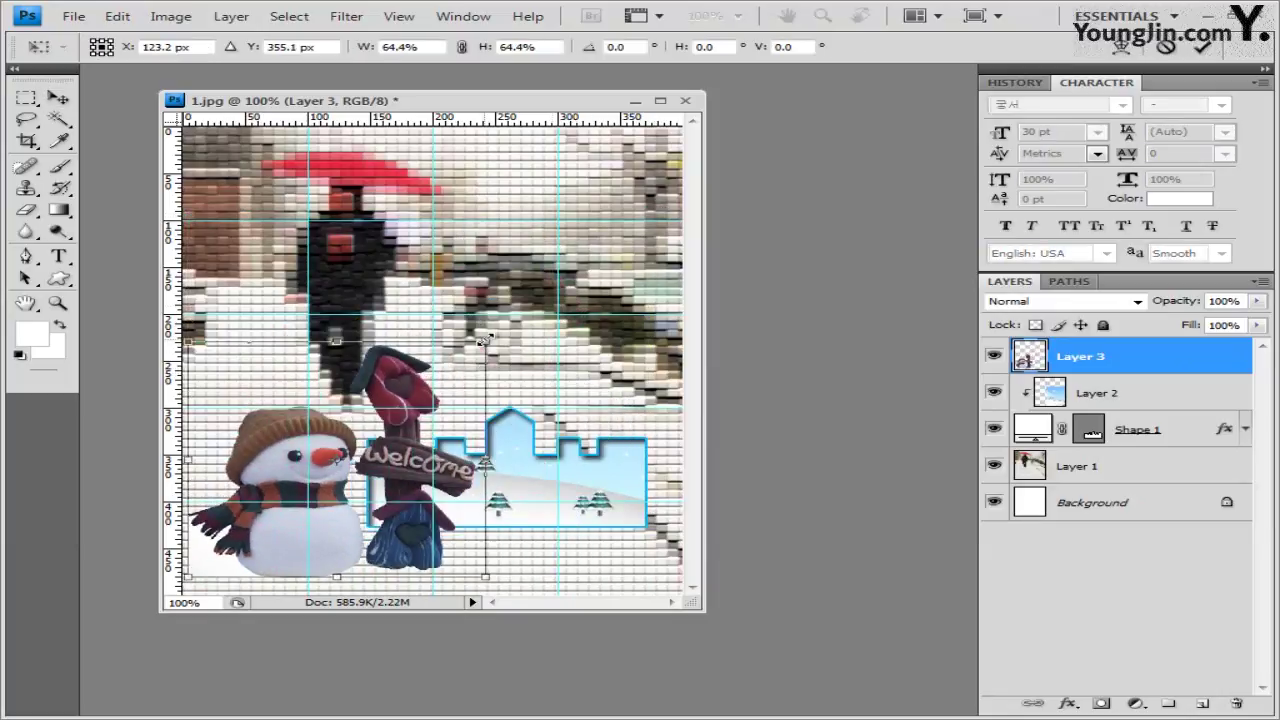
drag(271, 444, 254, 443)
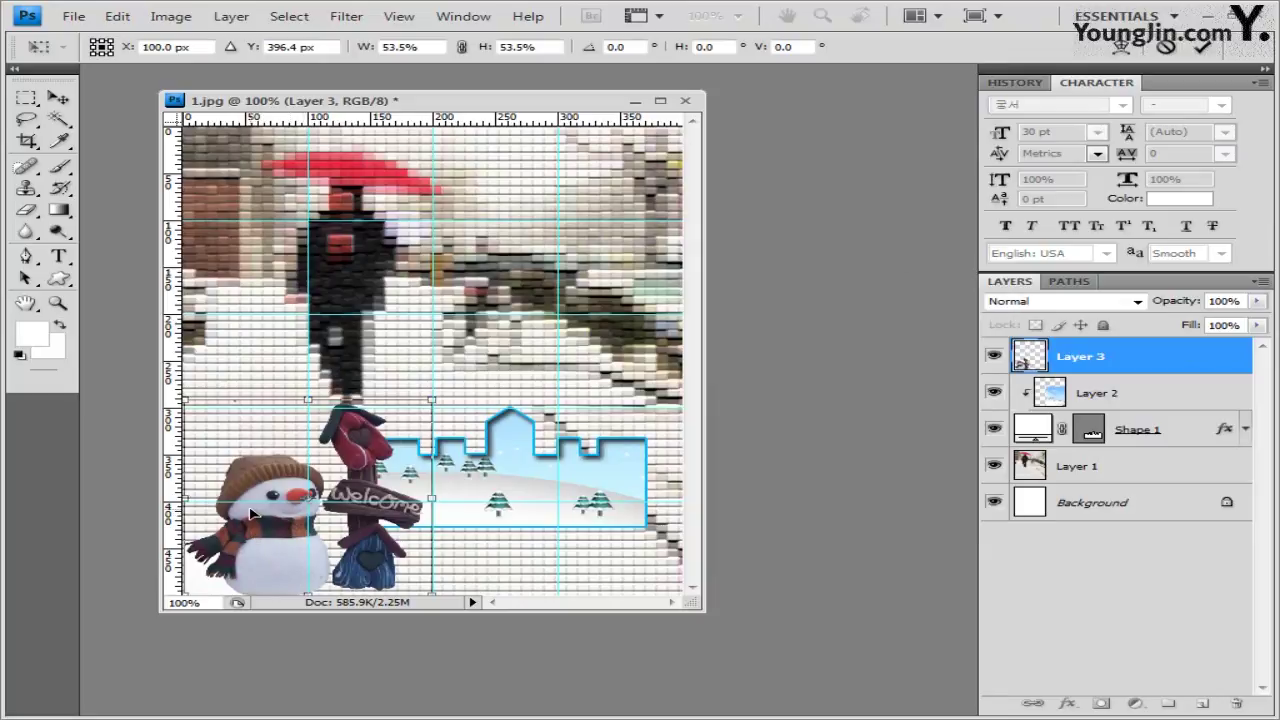
key(Return)
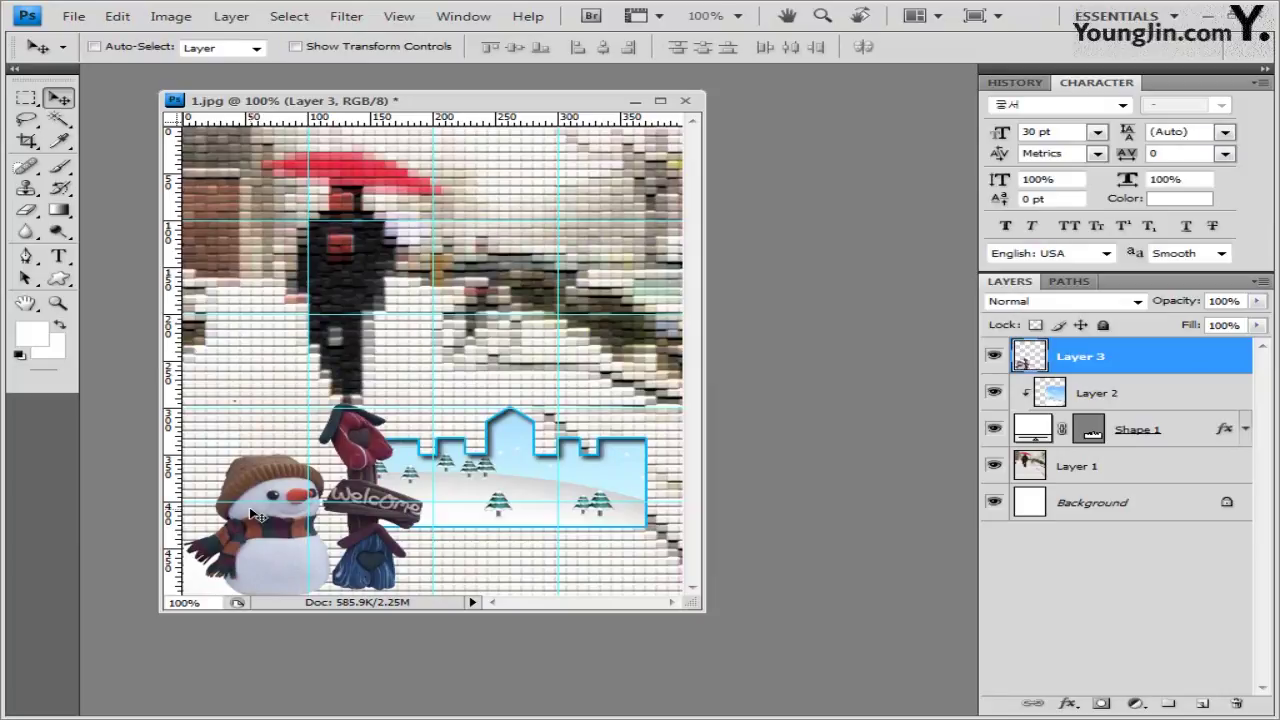
Remove the leftover pale background beside the snowman with the Magic Wand and erase the stray speck above it on Layer 3
click(58, 118)
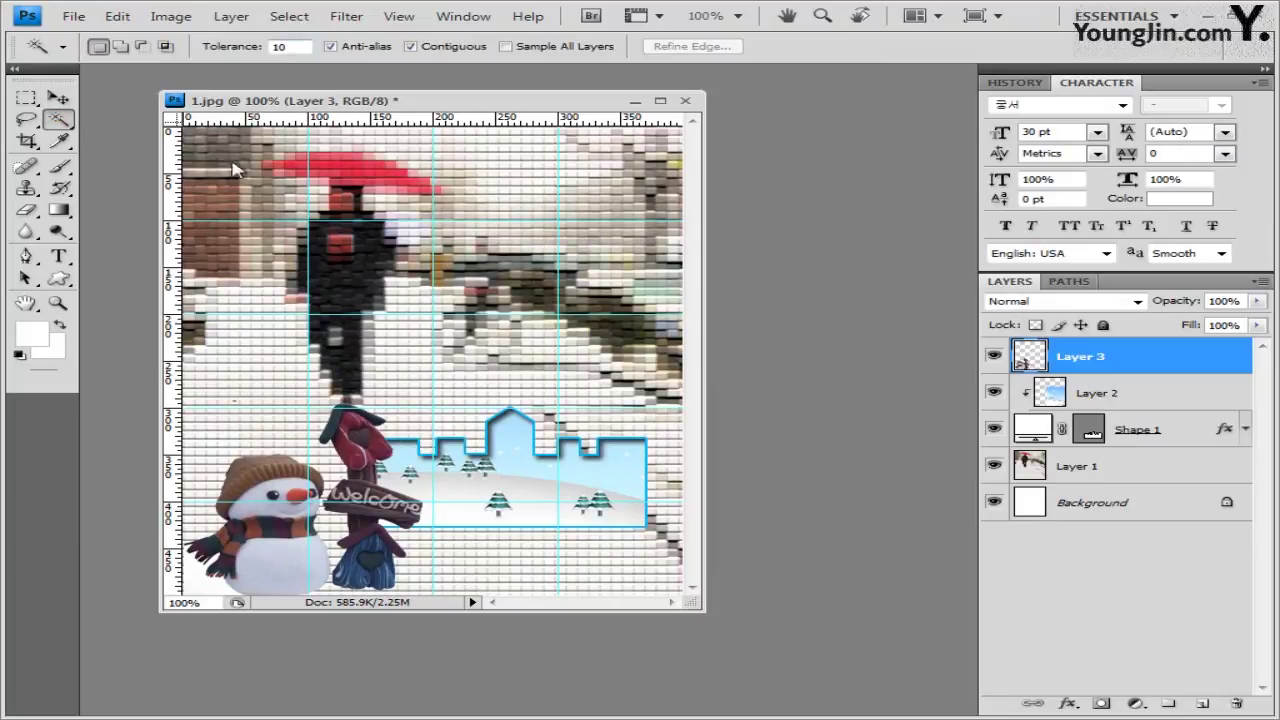
click(220, 588)
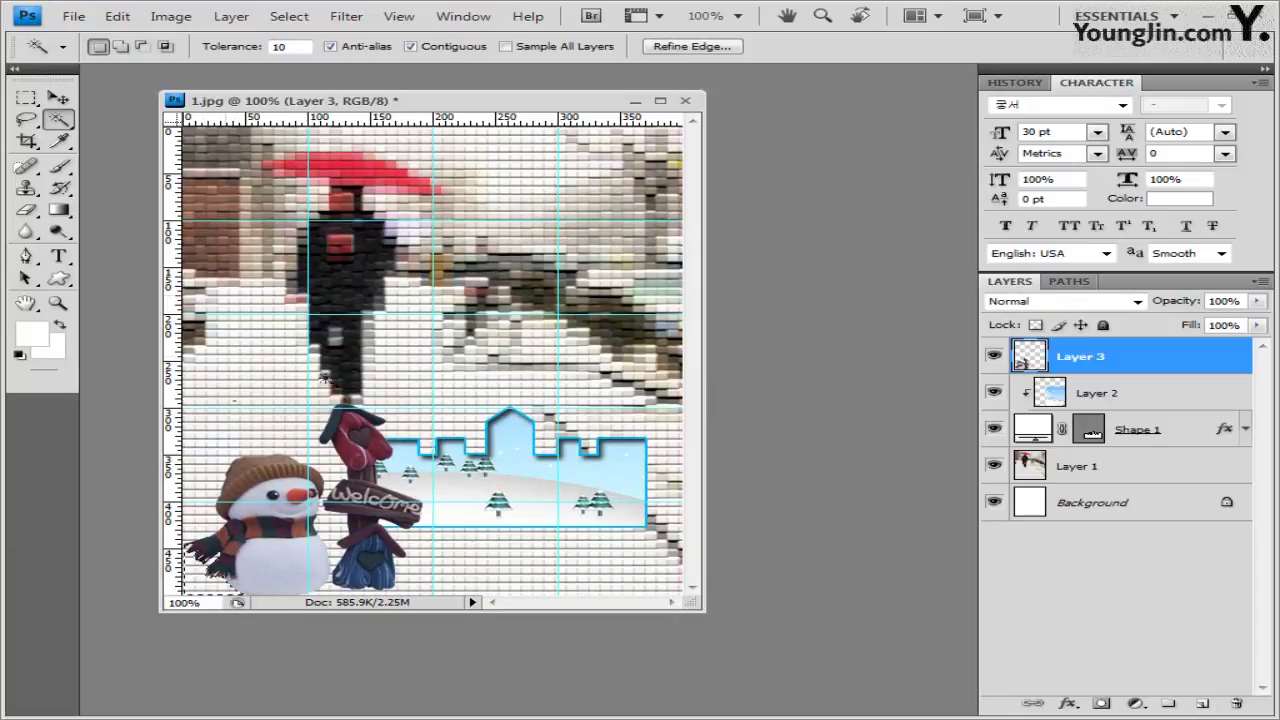
click(233, 590)
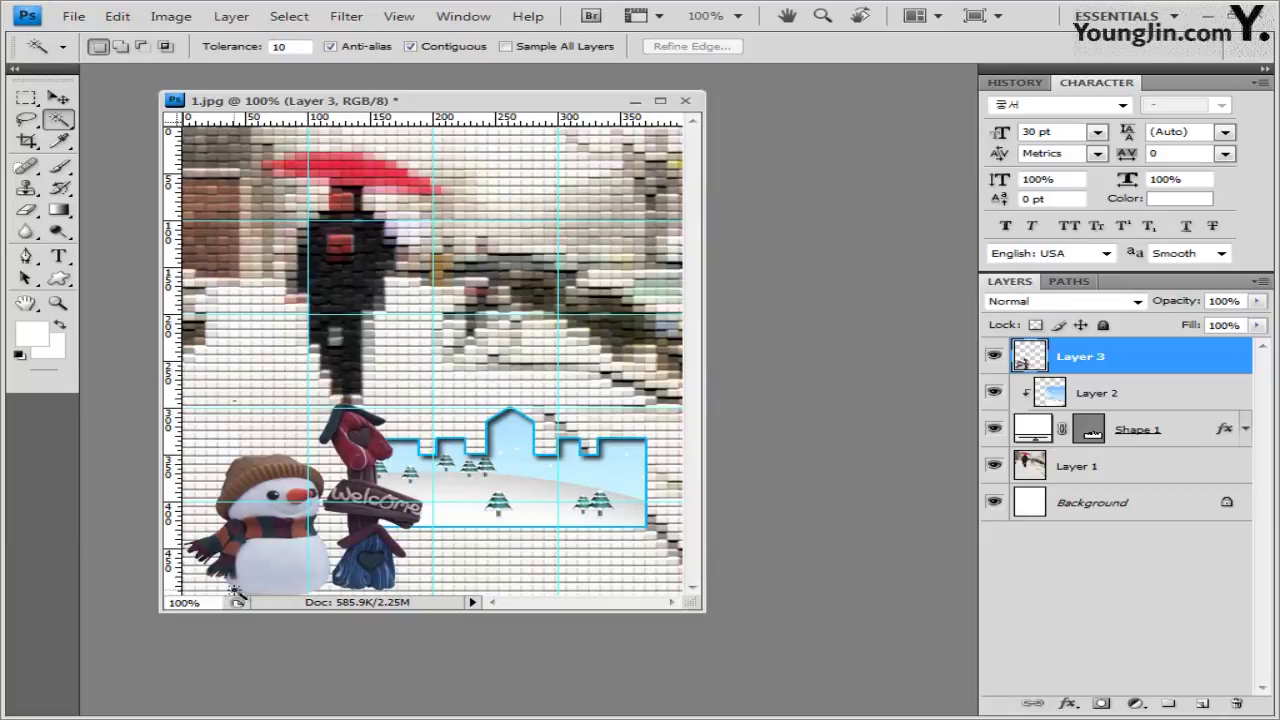
click(27, 210)
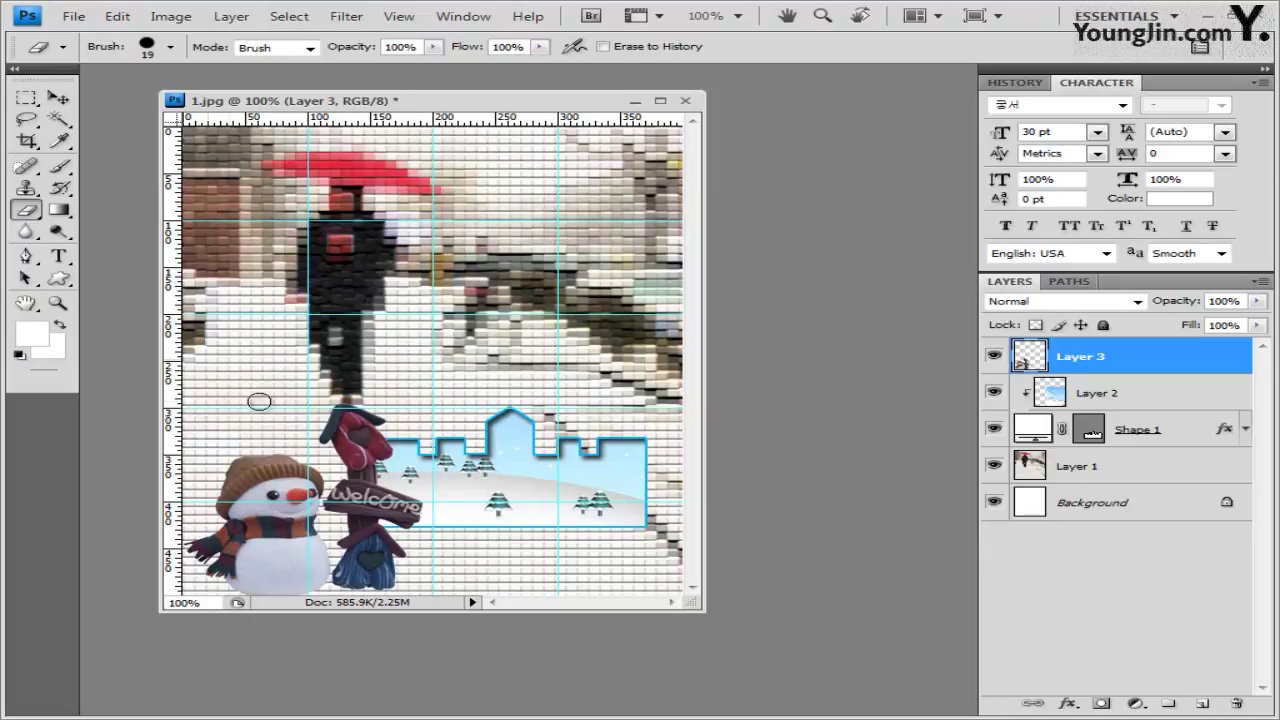
Enlarge the snowman and signpost to about 112.5% and position them so the snowman's scarf is cropped by the canvas's left edge
click(62, 96)
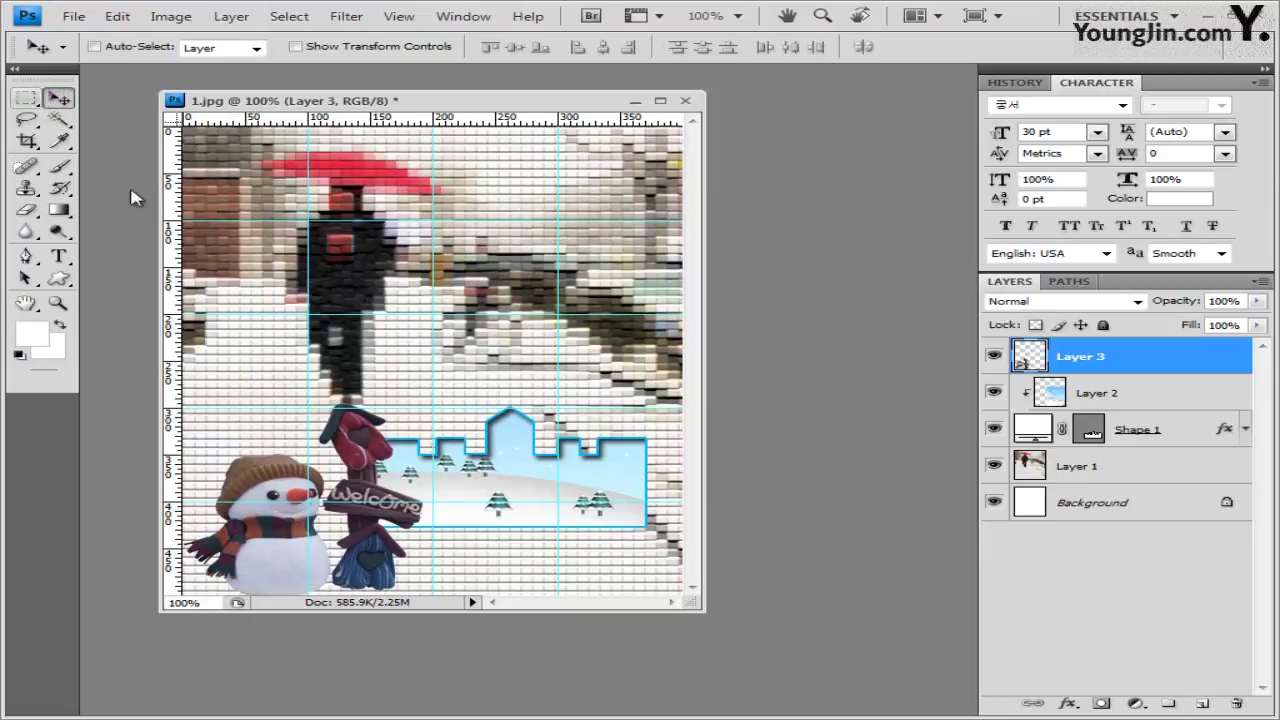
key(ctrl+t)
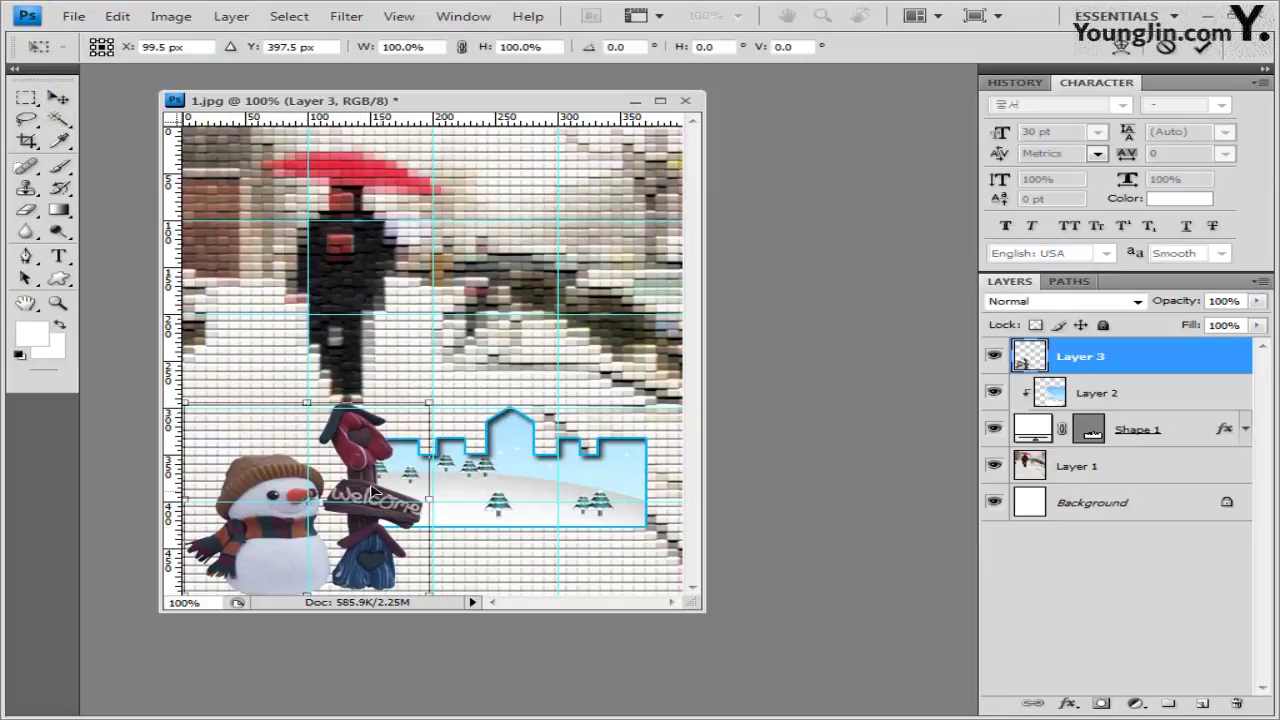
mouse_move(372, 490)
mouse_down()
mouse_move(352, 497)
mouse_move(364, 478)
mouse_up()
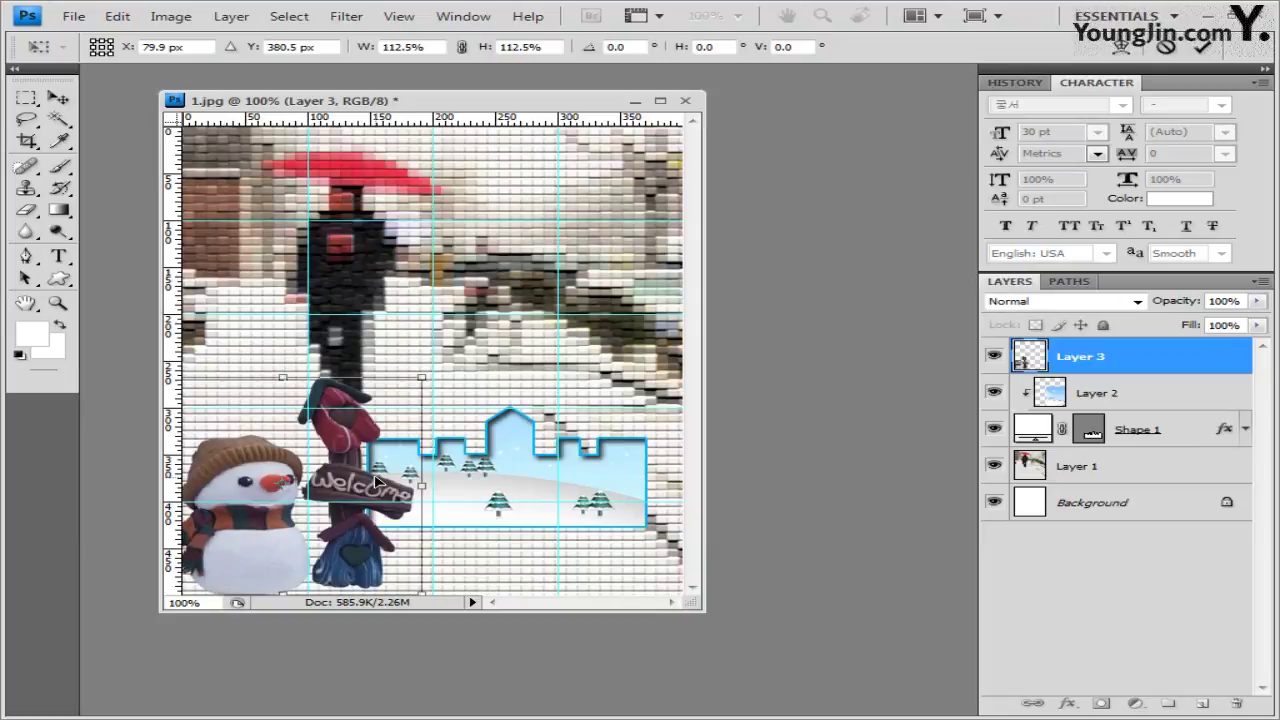
key(Return)
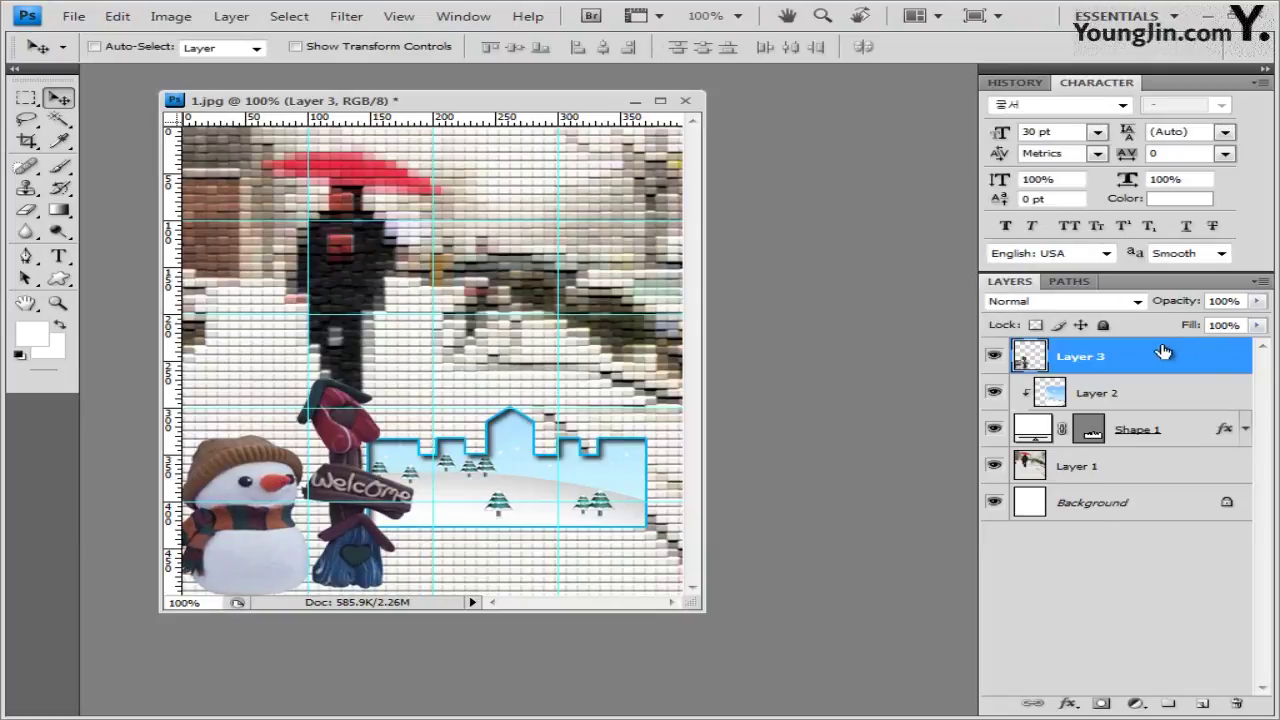
Add a Drop Shadow to Layer 3 with 75% opacity, 120° angle, 5 px distance and 5 px size
click(1067, 703)
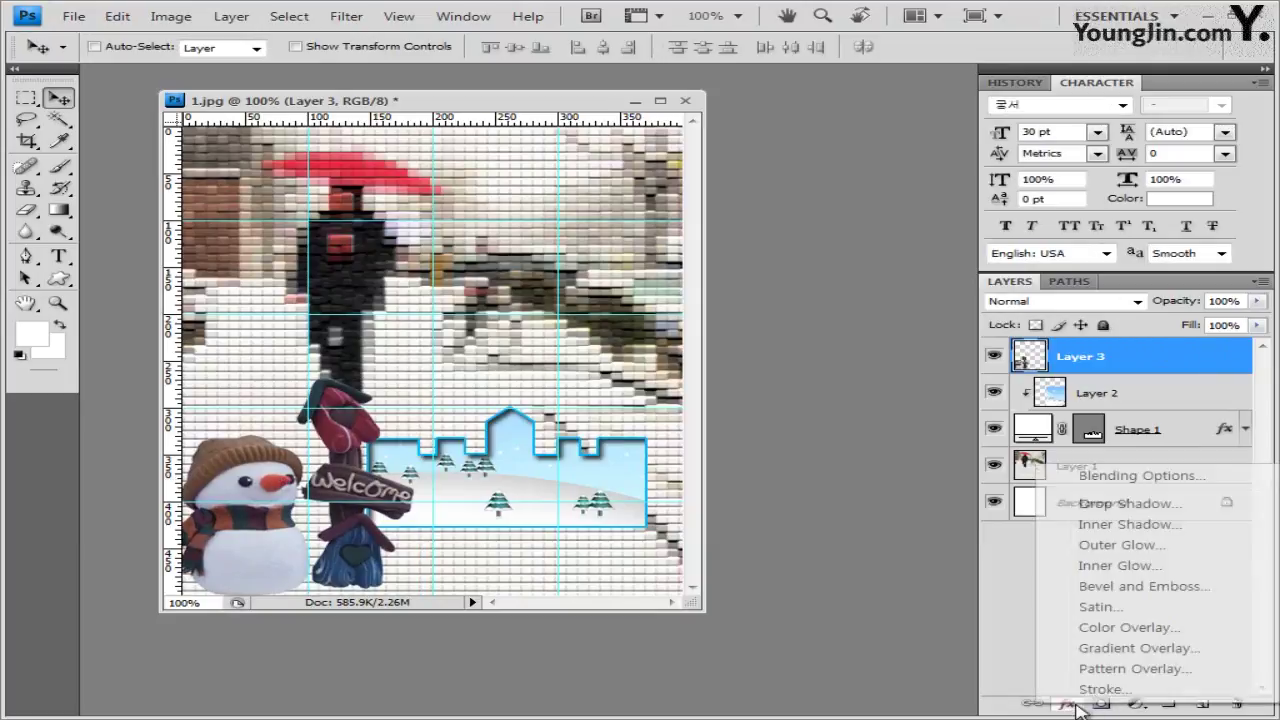
click(1130, 503)
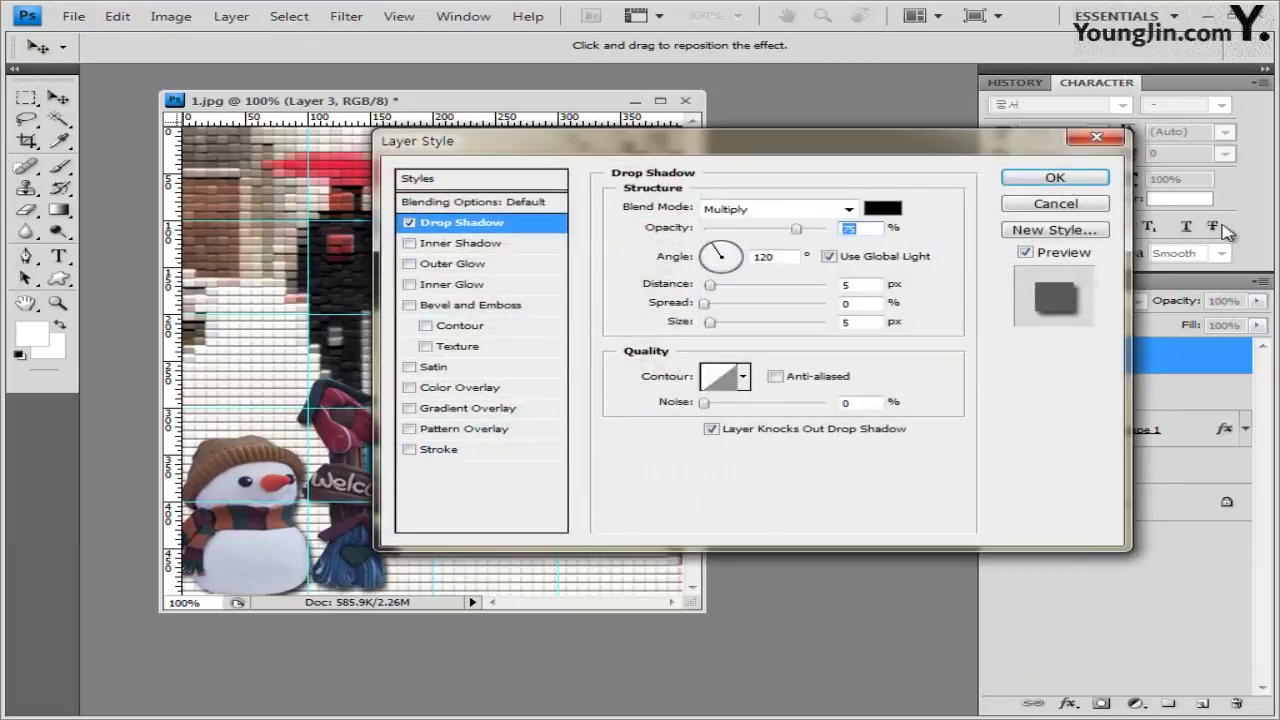
click(1097, 183)
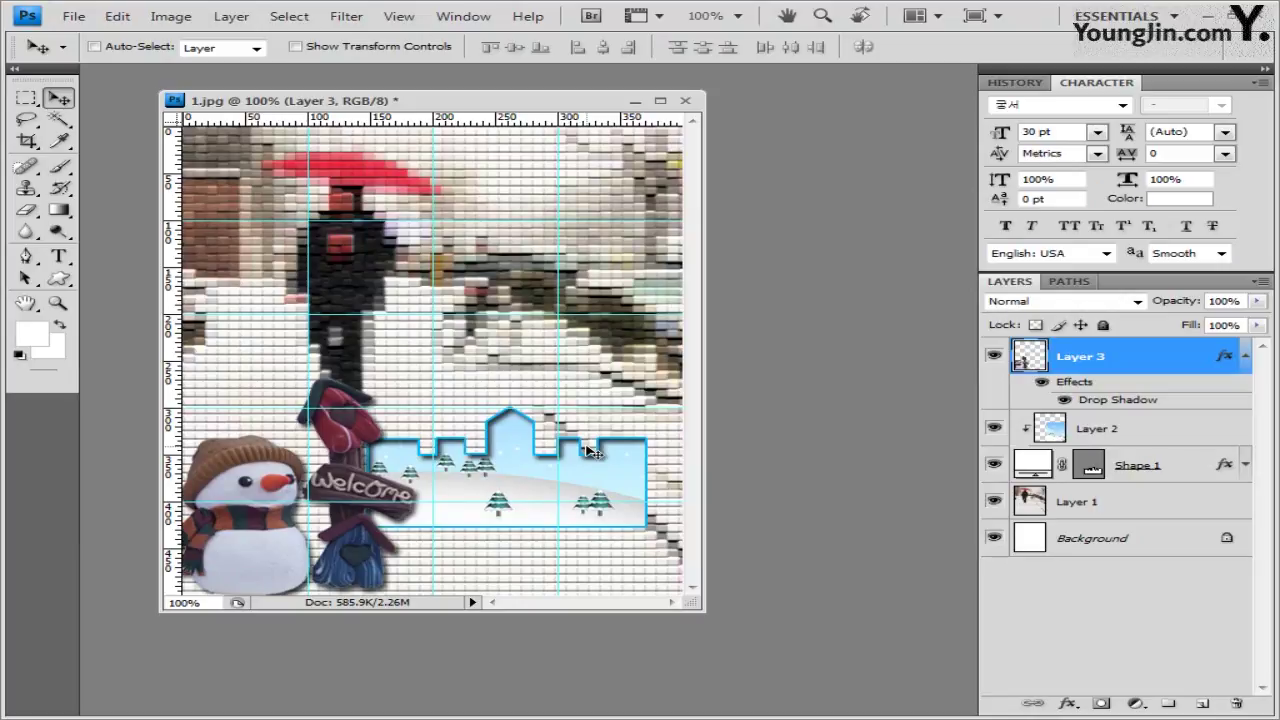
Replace the Custom Shape tool's current shape presets with the Nature set
click(60, 279)
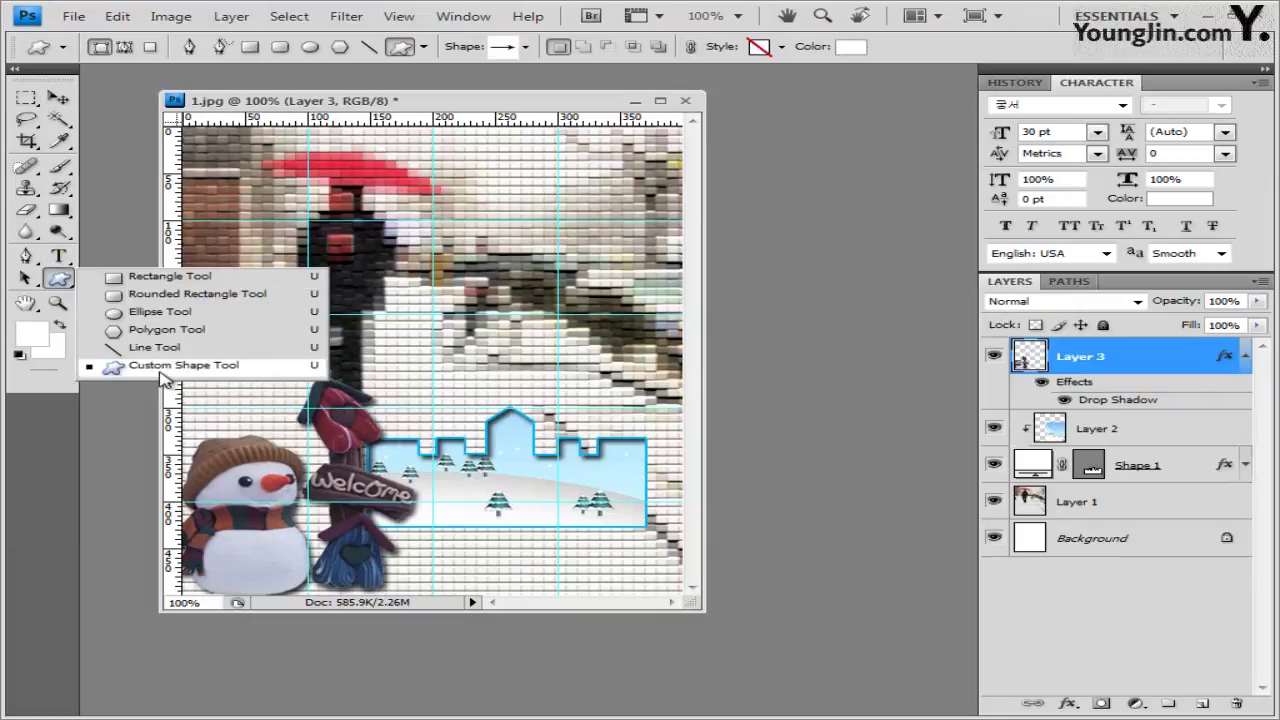
click(222, 372)
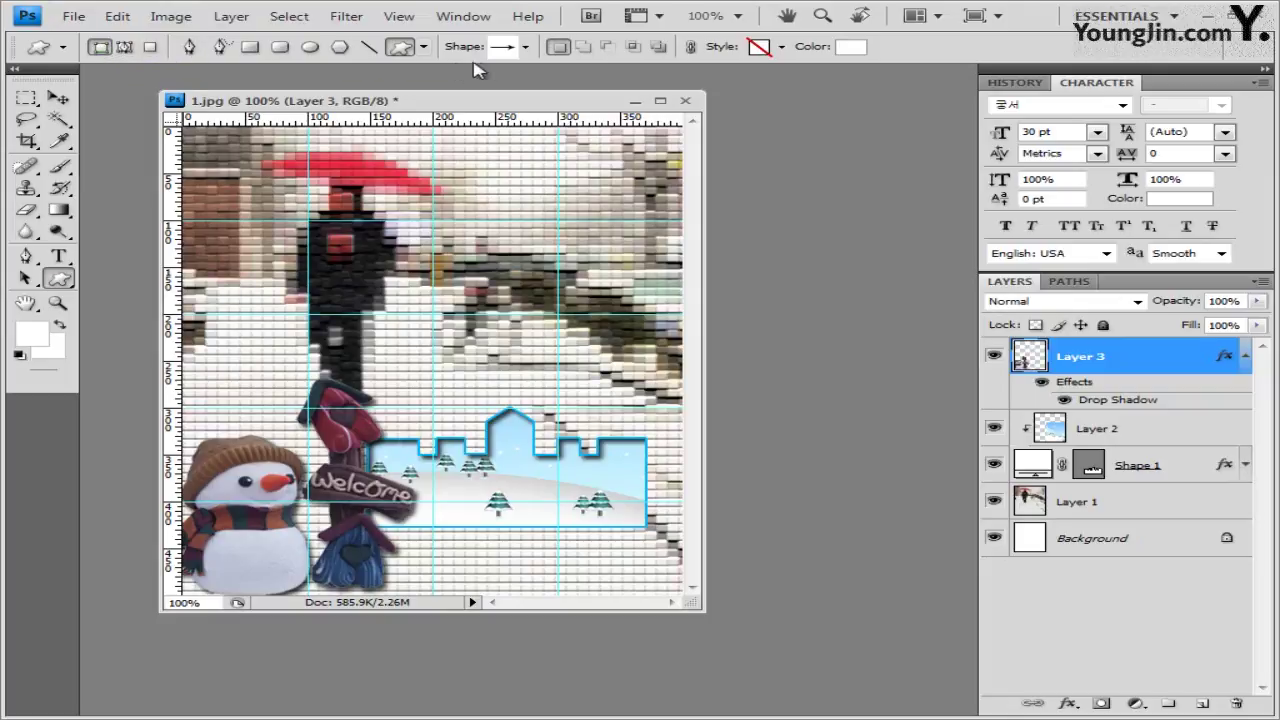
click(528, 47)
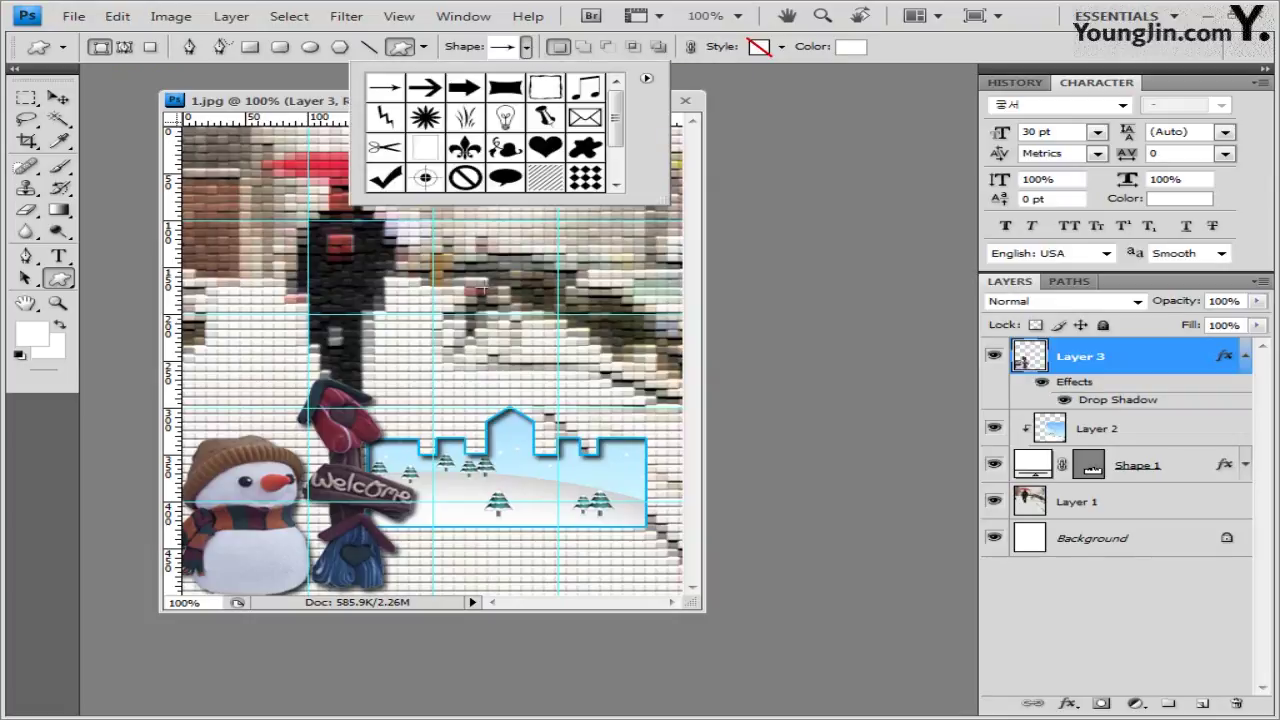
click(646, 80)
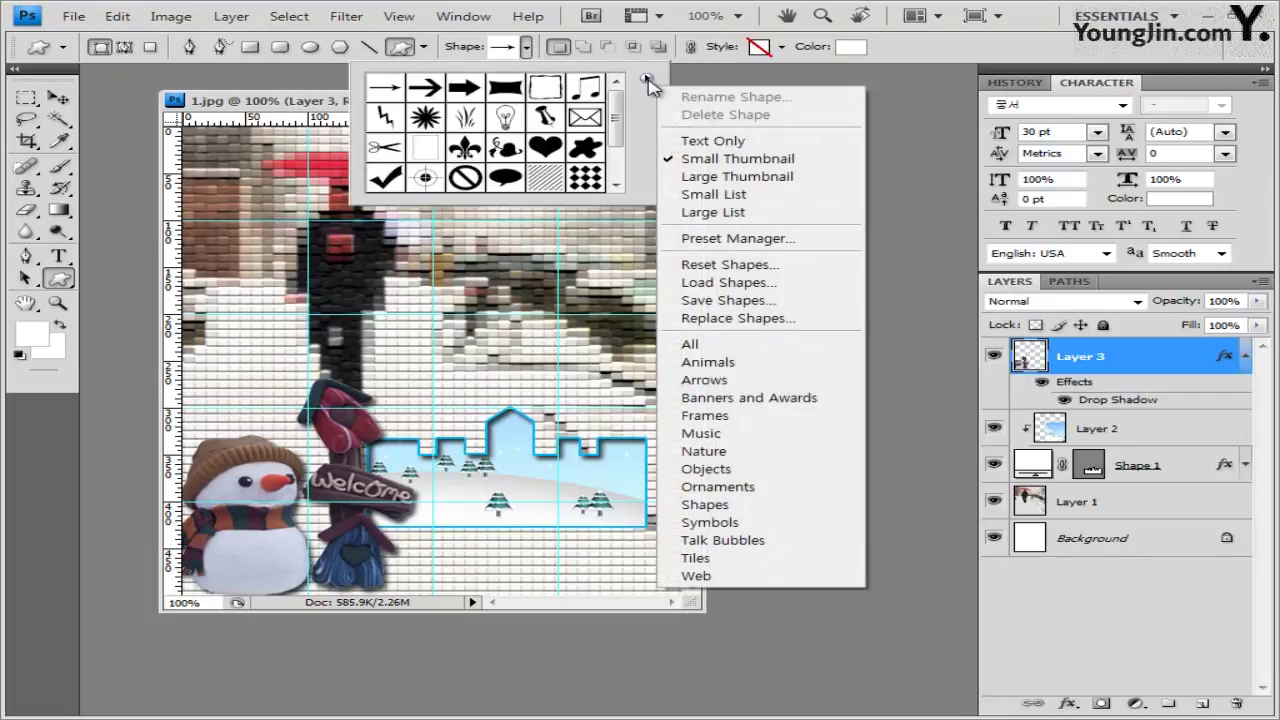
click(740, 453)
click(725, 432)
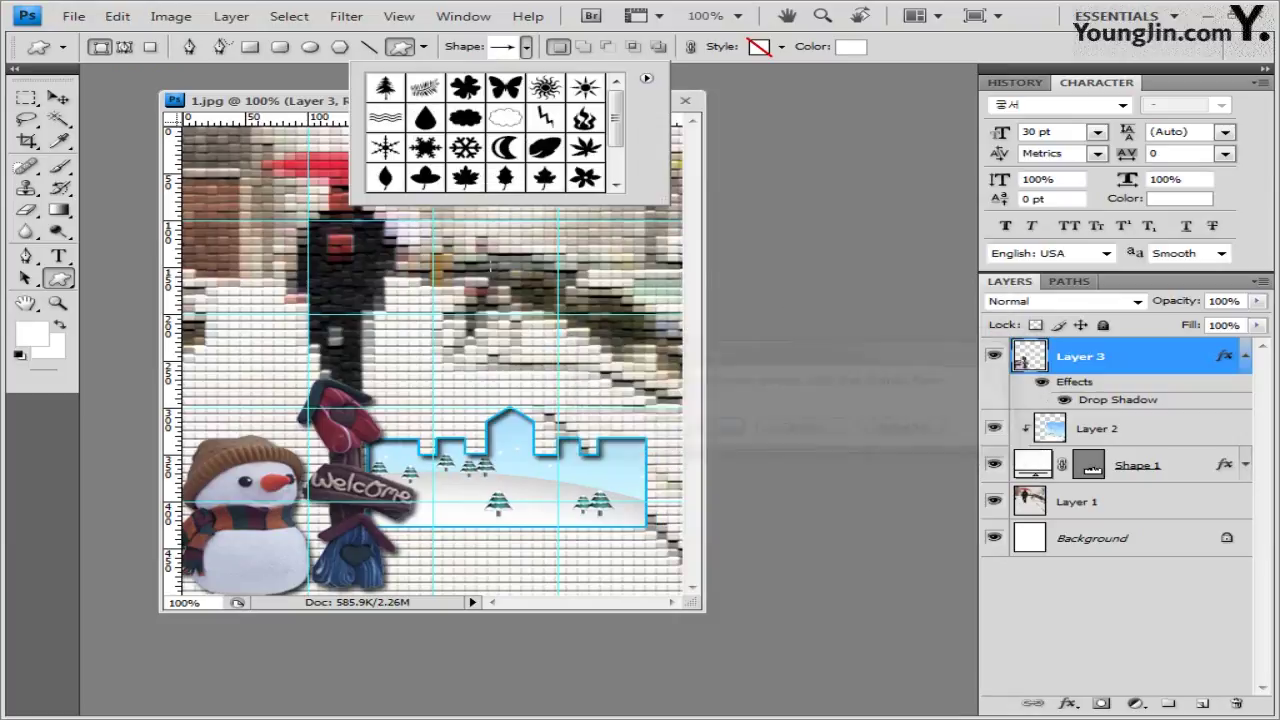
Draw the thick six-armed snowflake shape about 70 px wide near the canvas's upper right, around the 300 px vertical guide
click(425, 150)
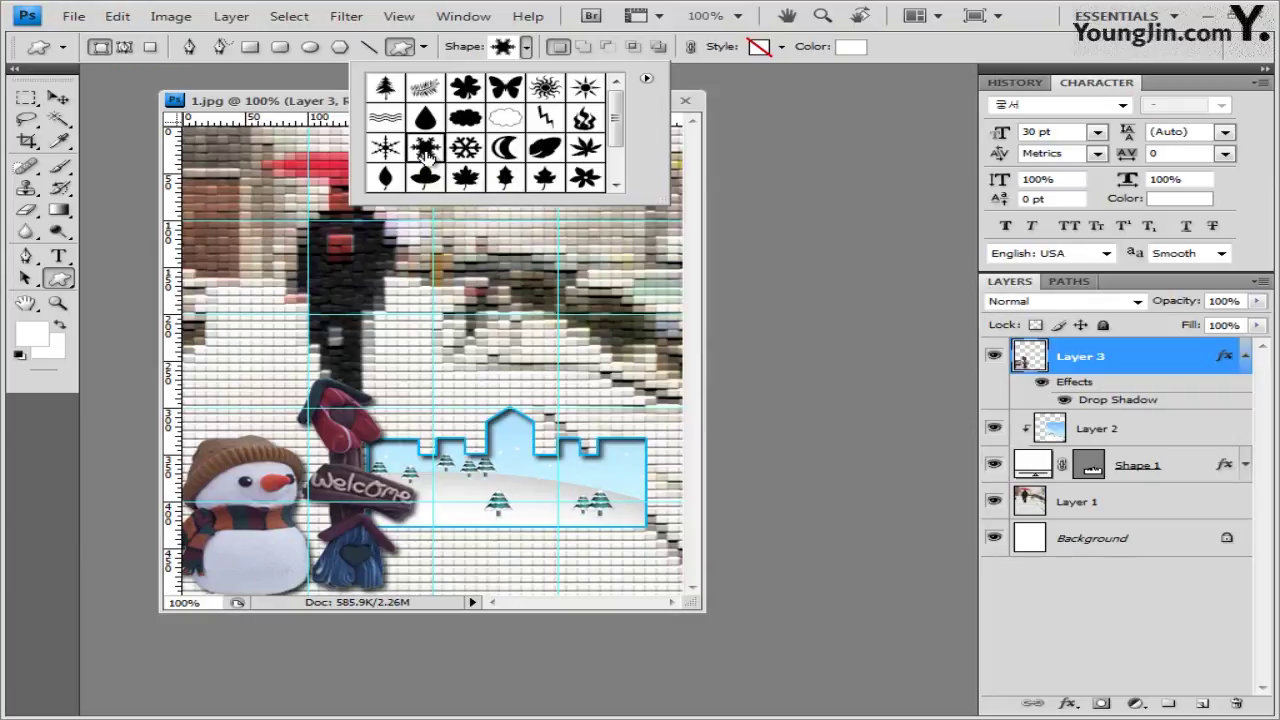
click(336, 108)
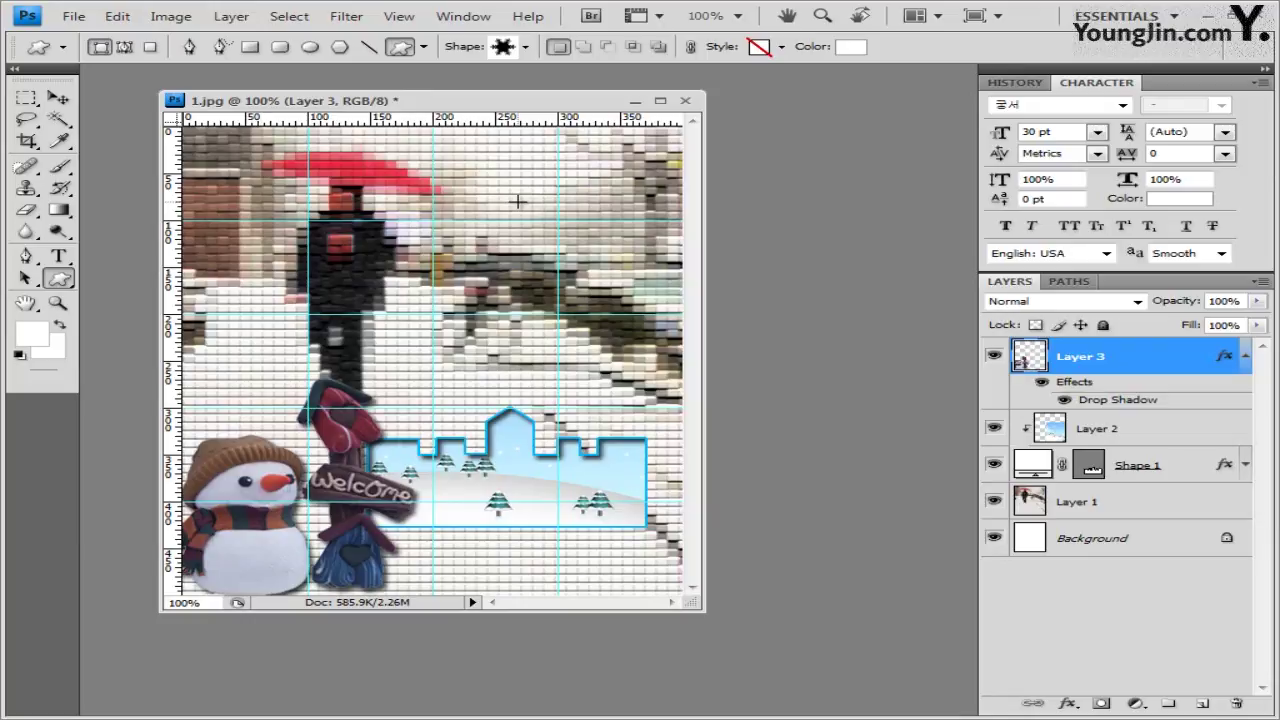
drag(515, 197, 601, 290)
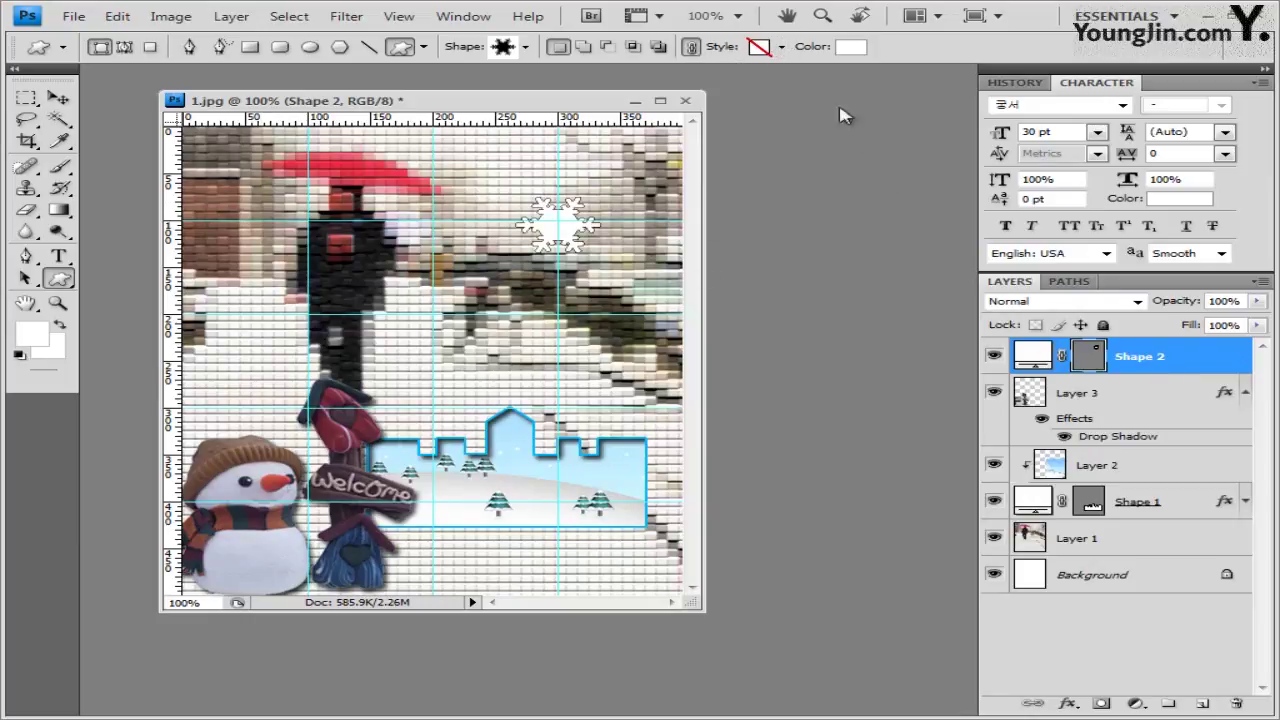
Set the snowflake's fill color to b2e4ff, keeping the shape style at none
click(781, 46)
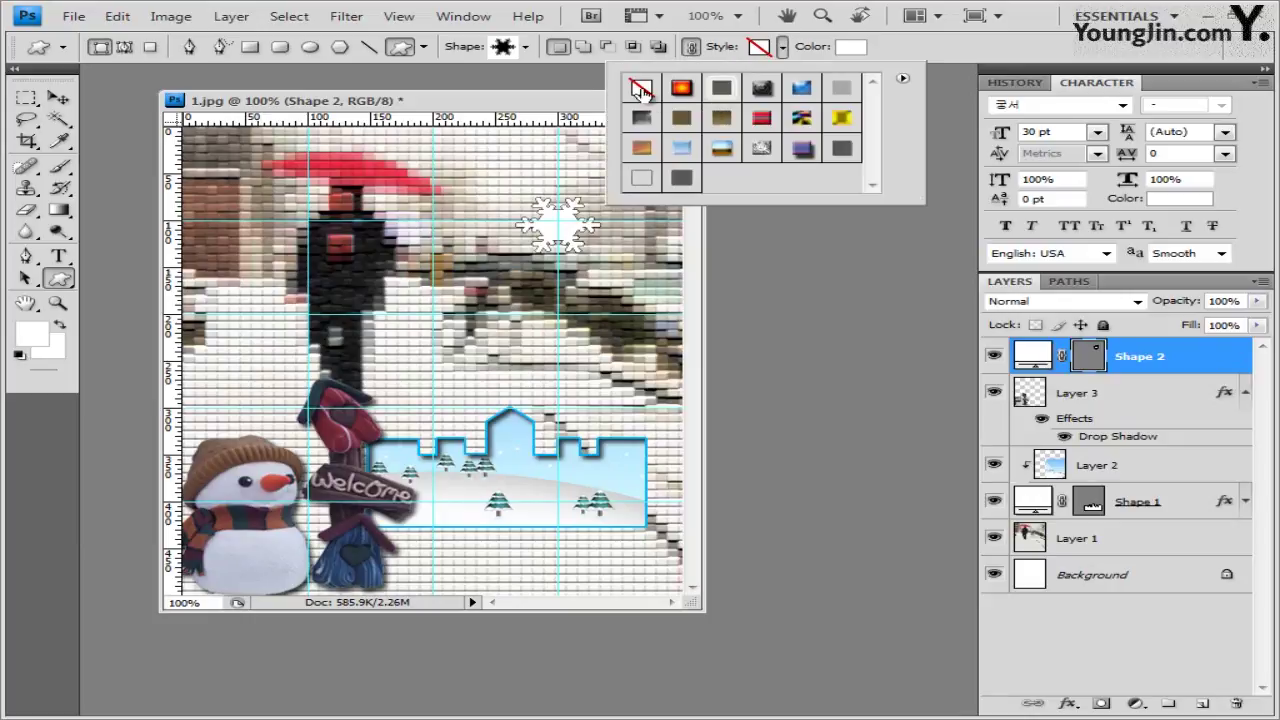
click(930, 52)
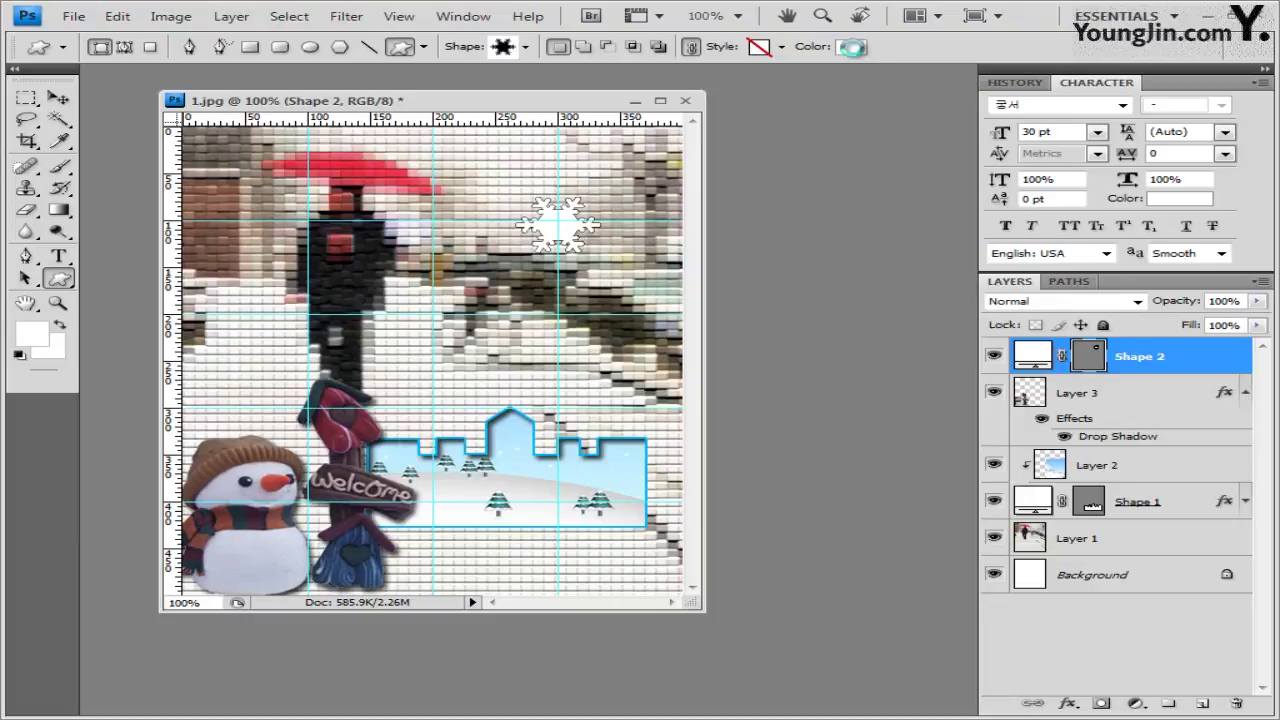
click(850, 49)
double_click(906, 556)
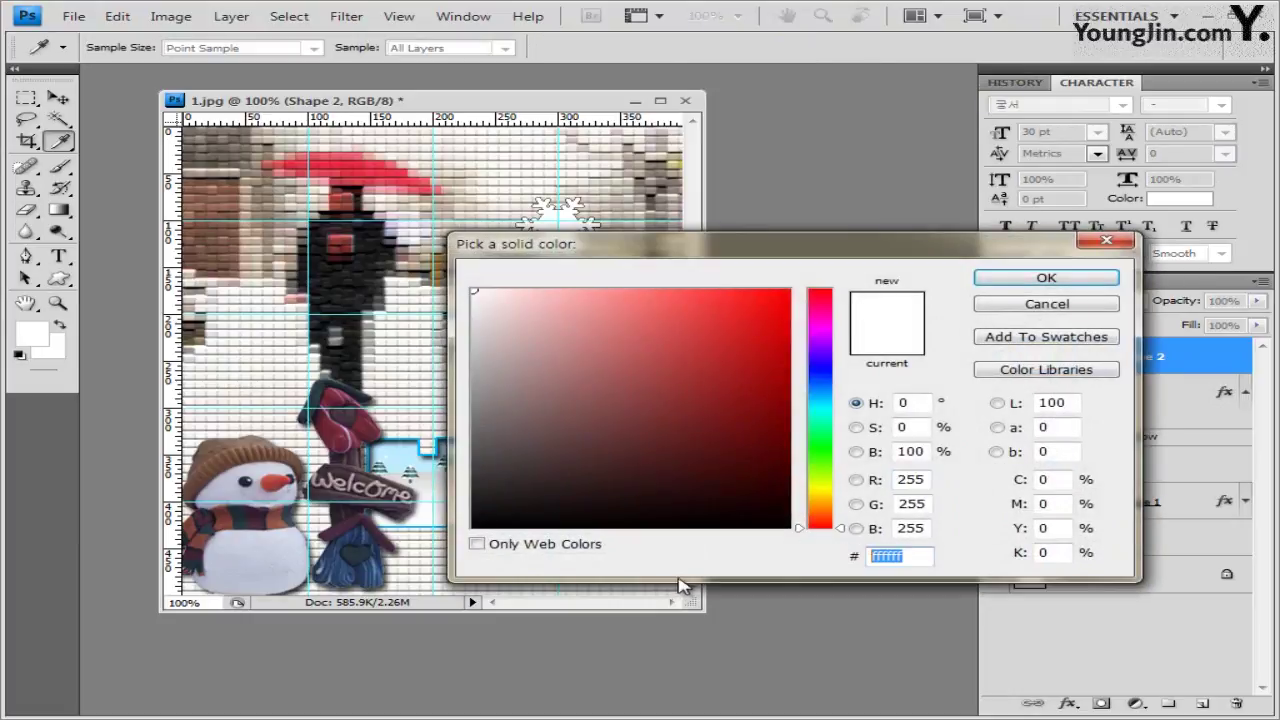
text(b2e4ff)
click(1064, 283)
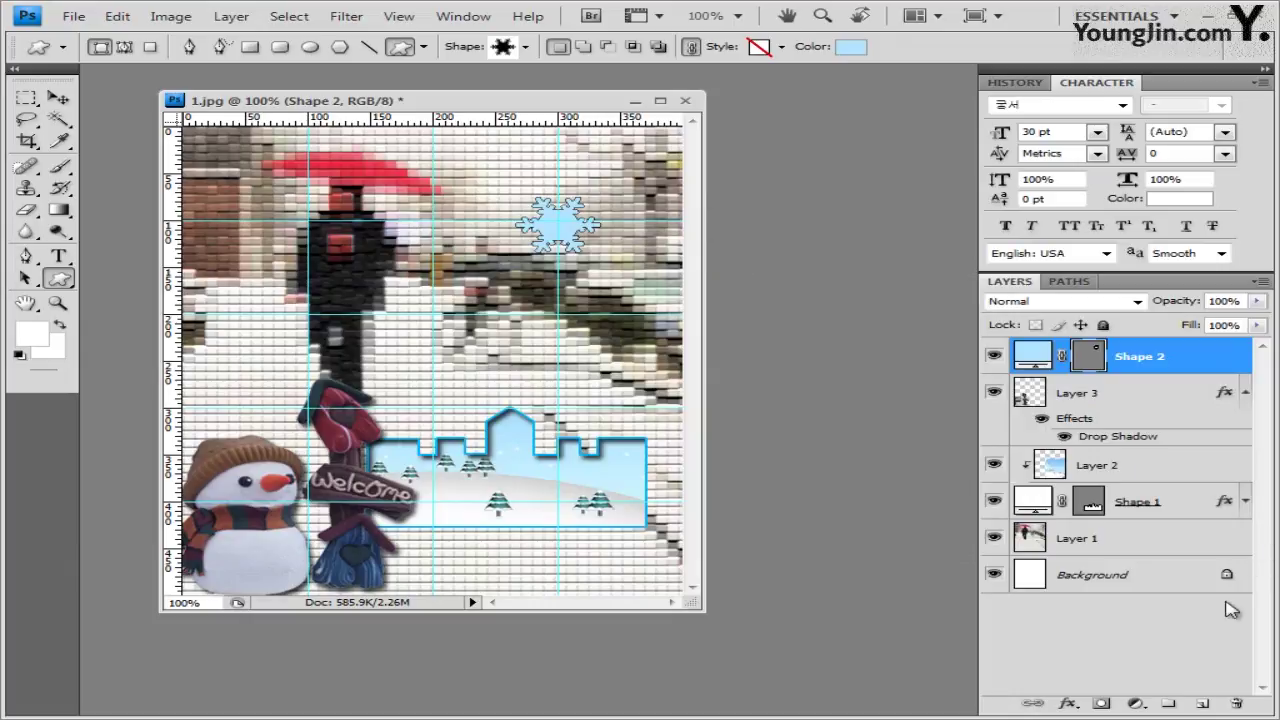
Add Bevel and Emboss (Inner Bevel, 100% depth, 5 px size) and Inner Shadow (75% opacity, 5 px distance and size) to the snowflake
click(1067, 703)
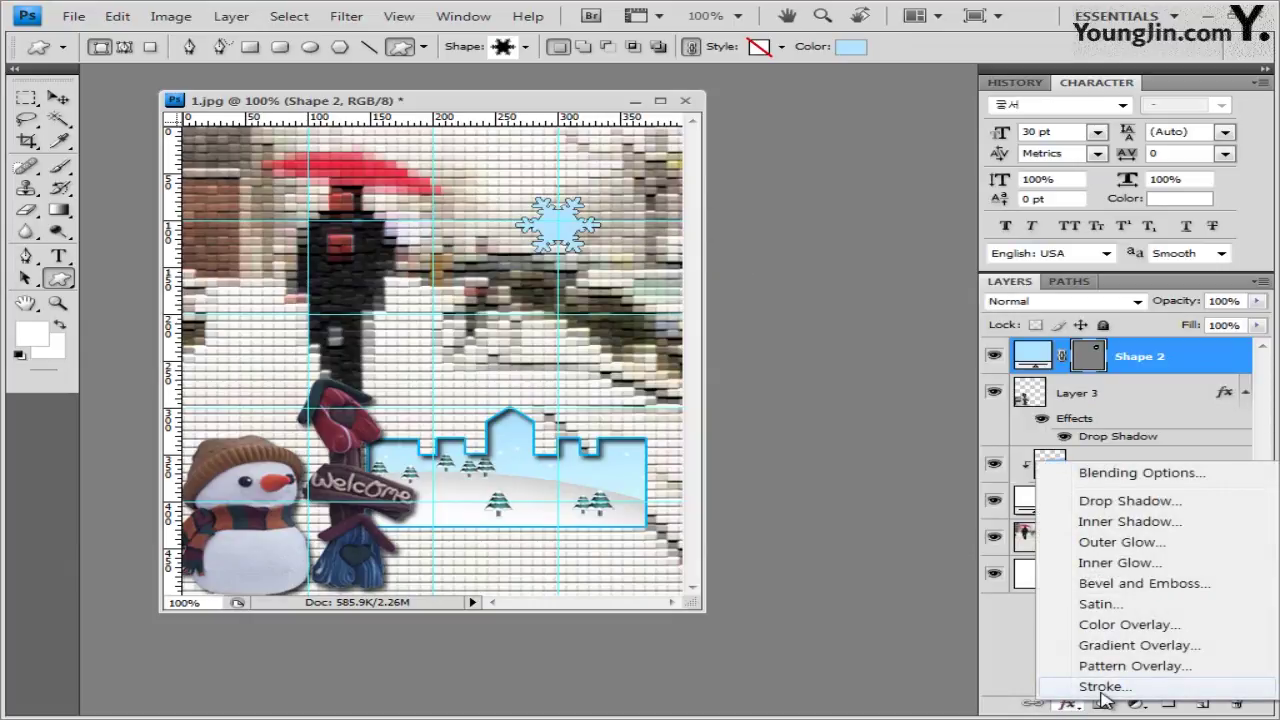
click(1143, 585)
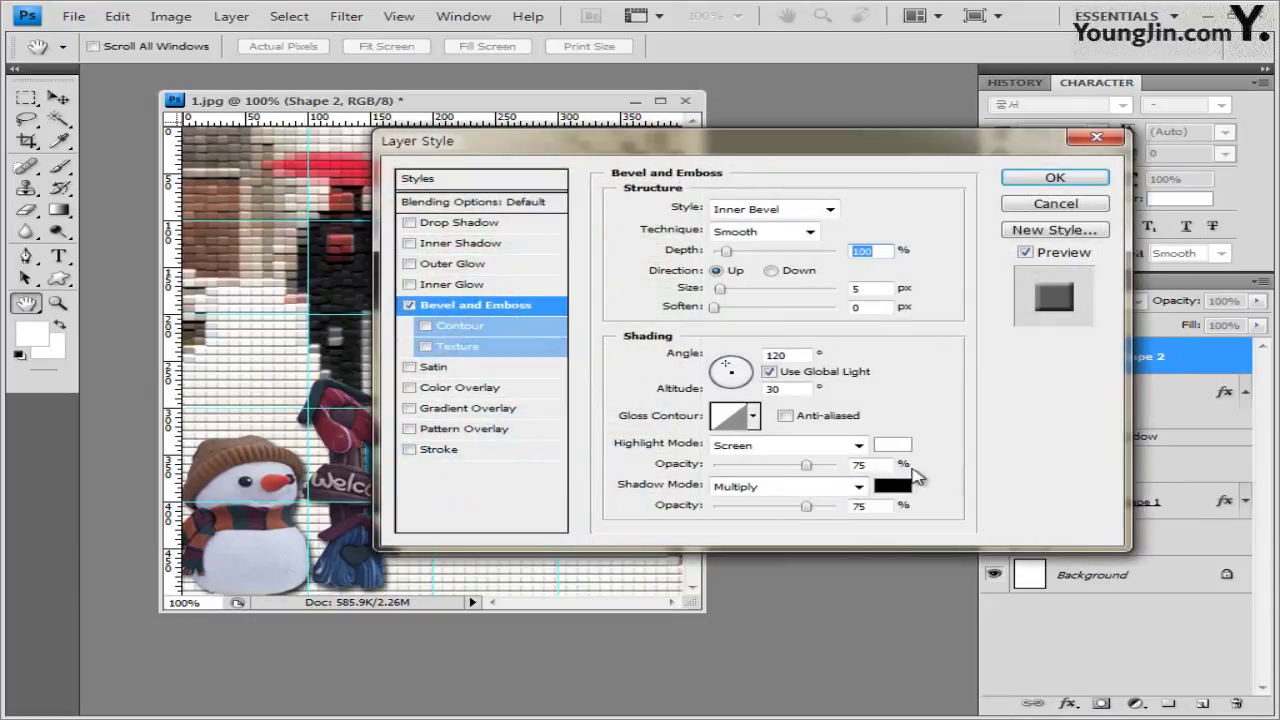
click(463, 245)
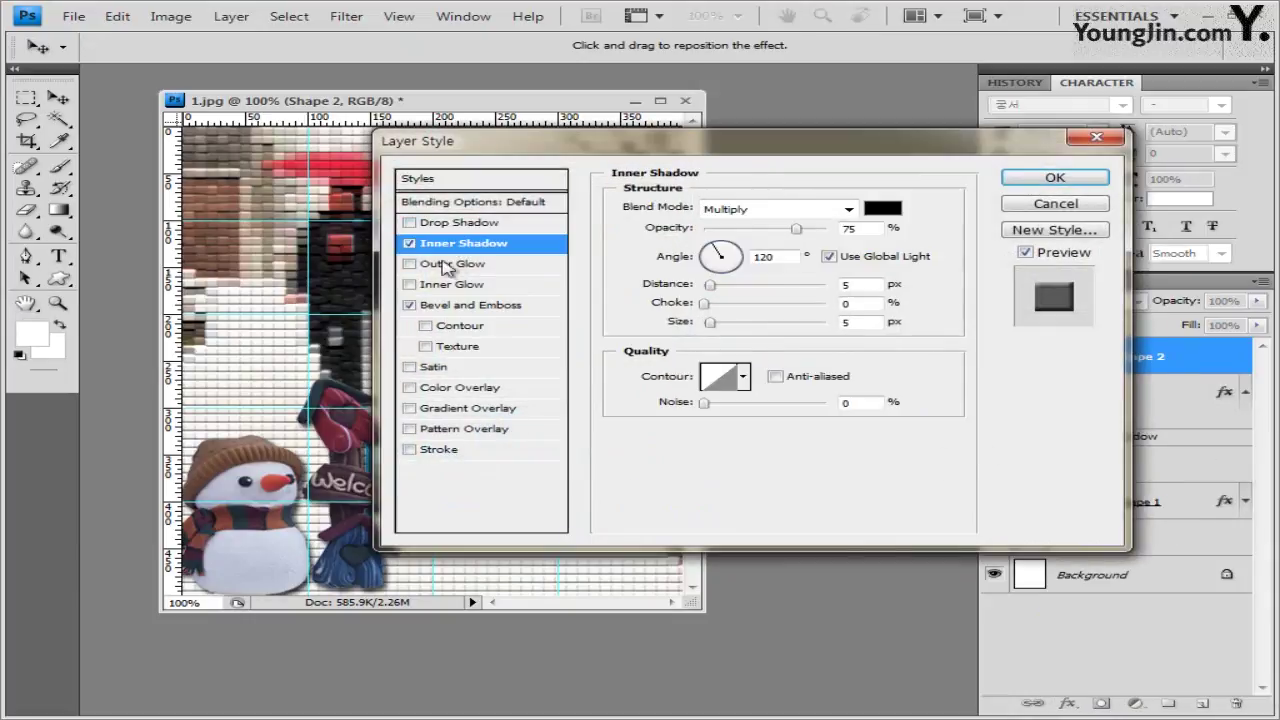
click(1097, 182)
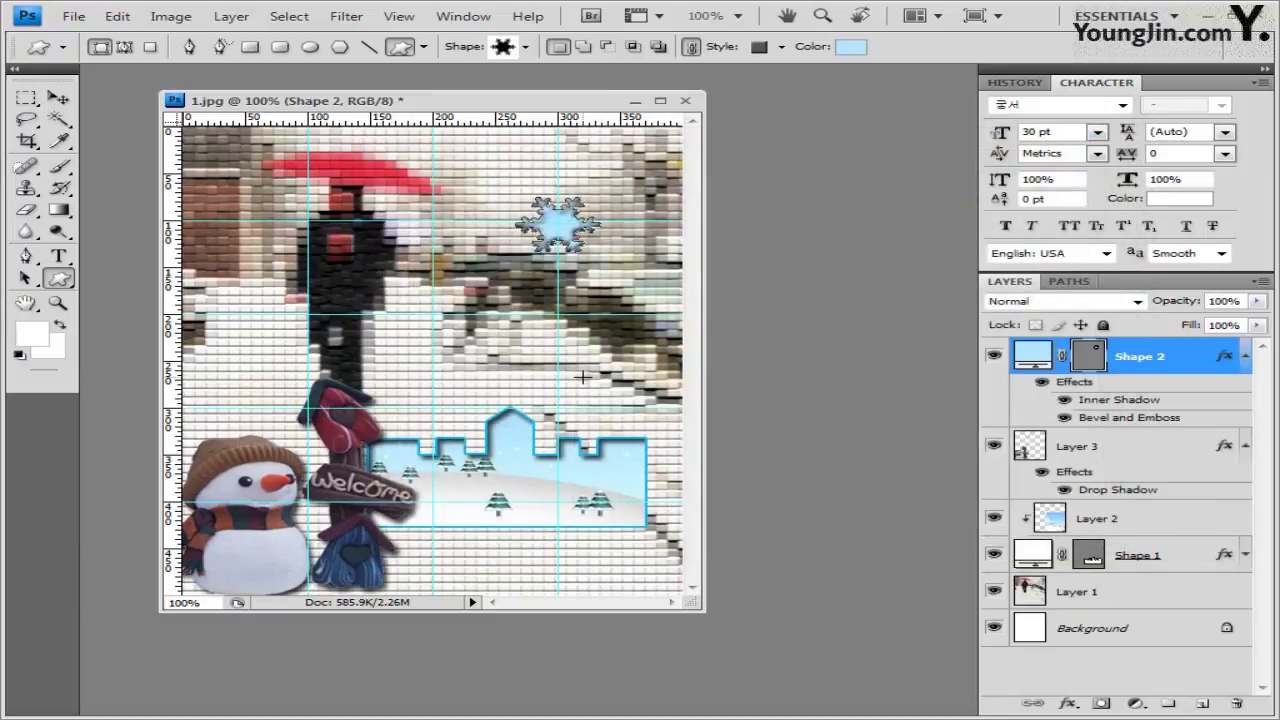
Enlarge the snowflake to about 150% and center it on the guide intersection at 300 px across and 100 px down
key(ctrl+t)
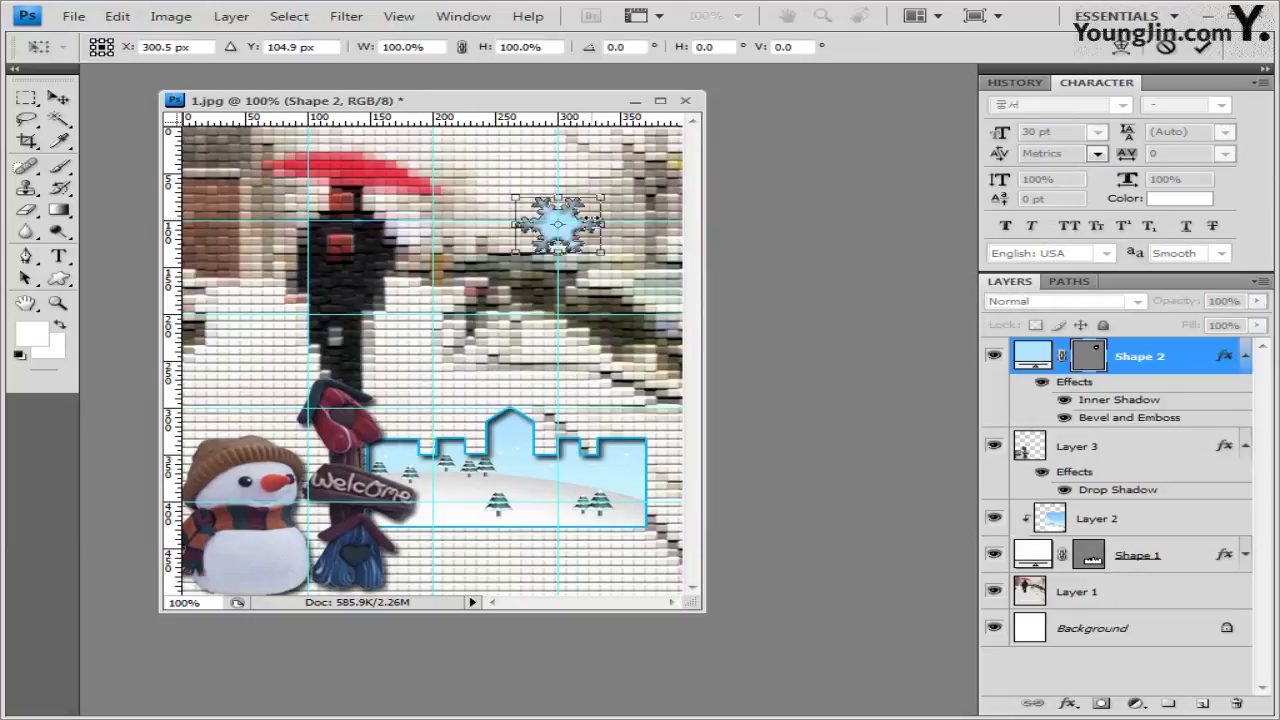
drag(601, 197, 622, 178)
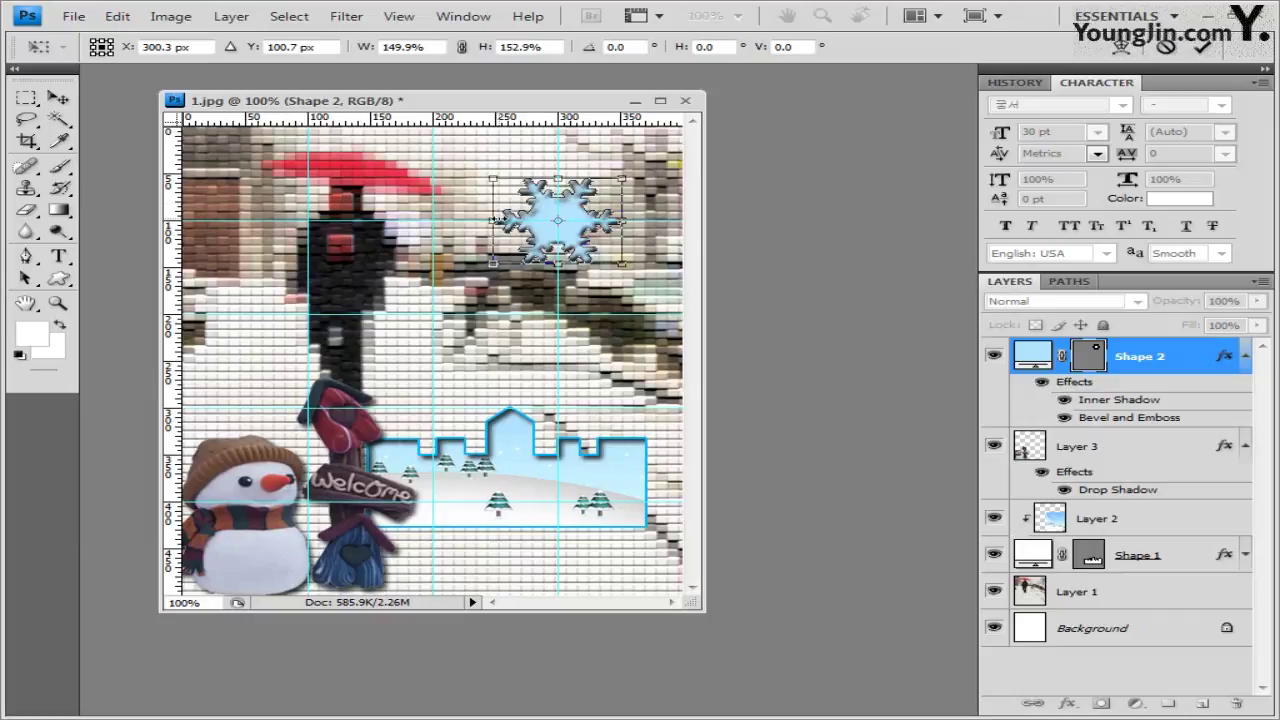
drag(493, 219, 493, 214)
key(Return)
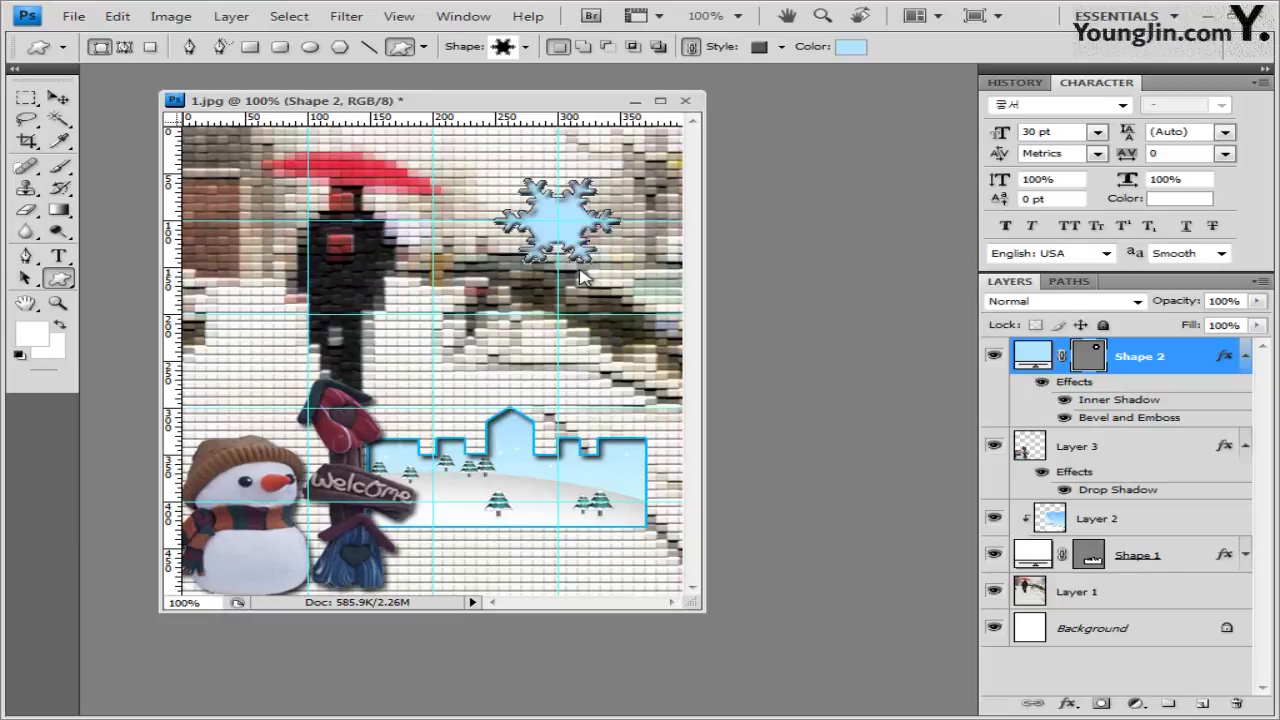
Draw the triple-wave custom shape about 250 px wide across the castle's lower edge, placing its layer directly above the snow landscape layer
click(525, 48)
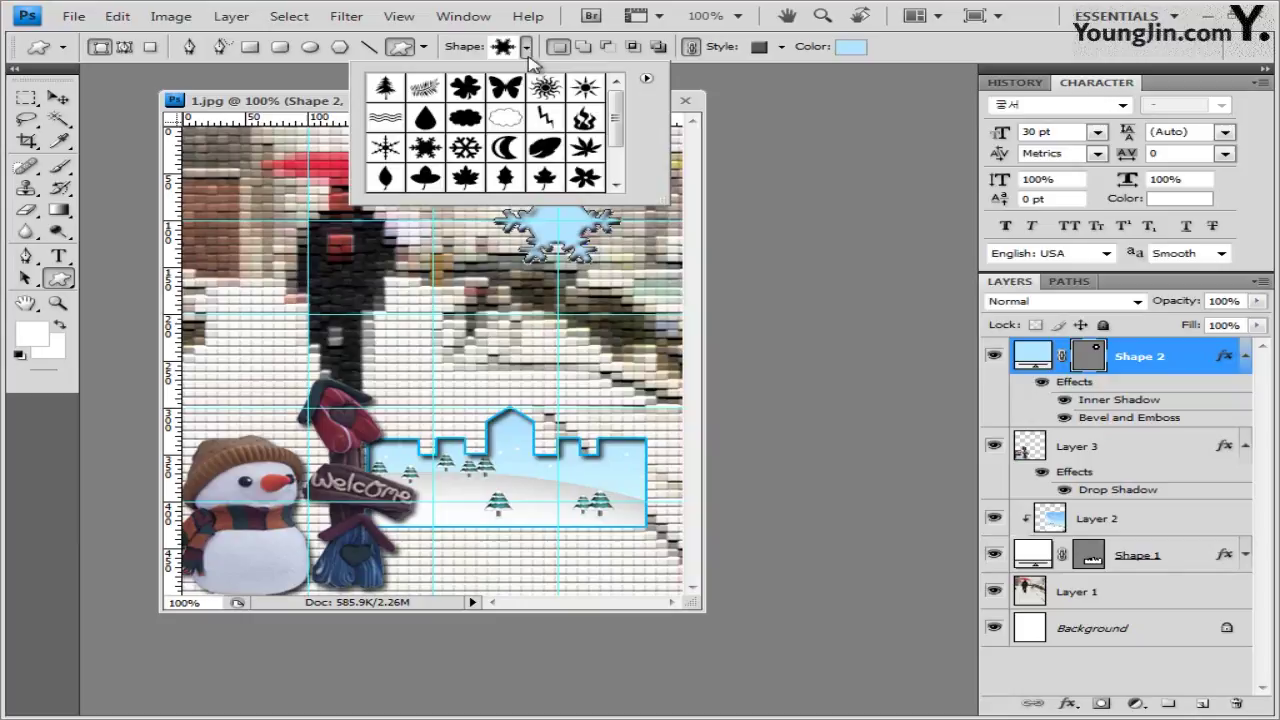
click(386, 120)
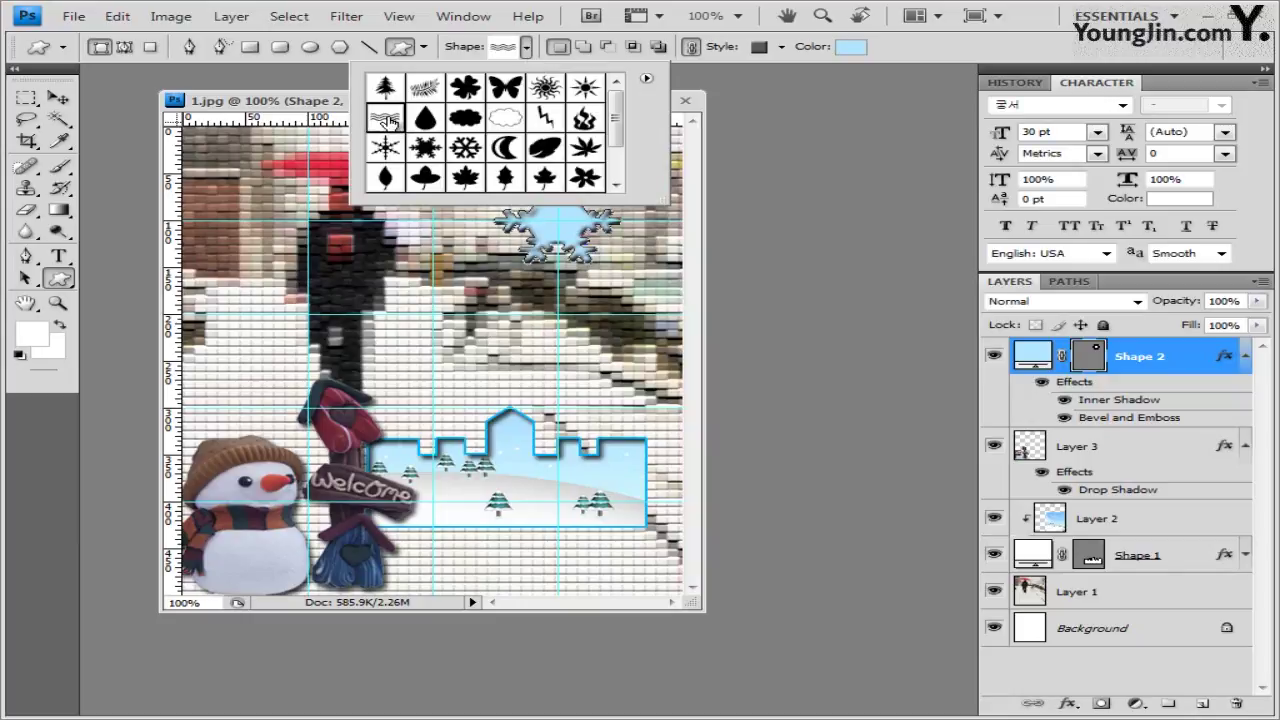
click(277, 122)
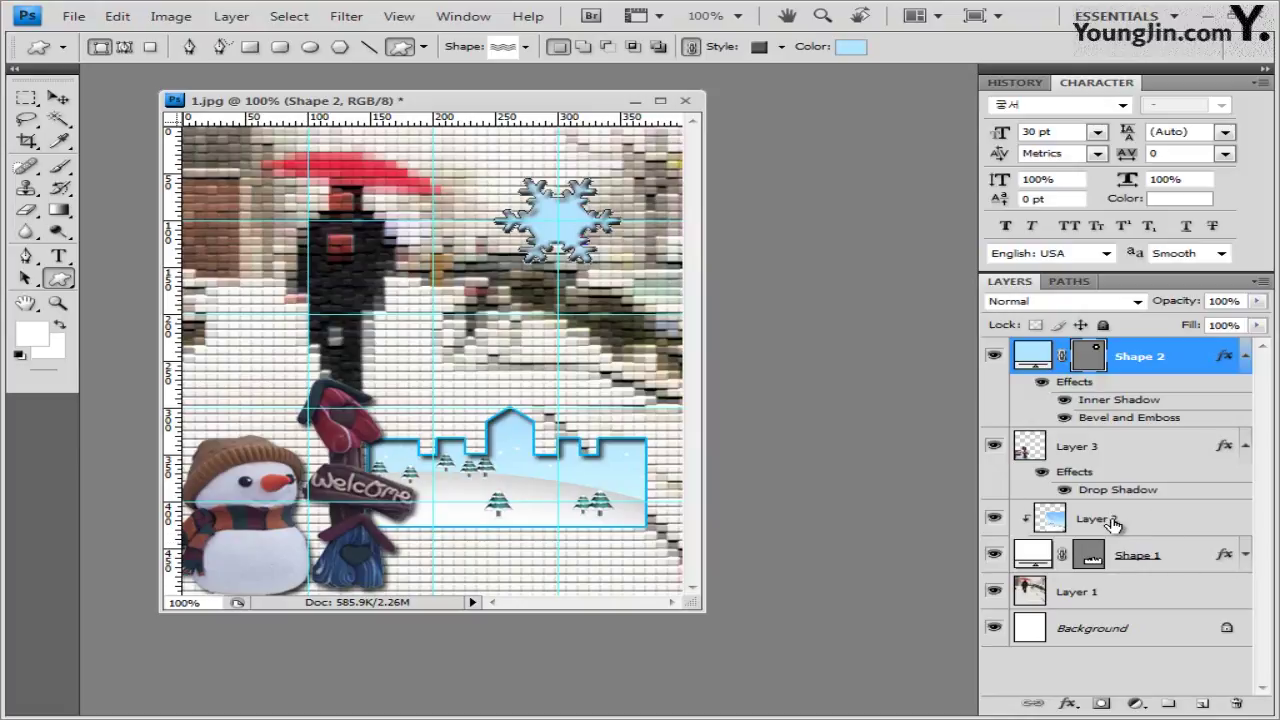
click(1075, 520)
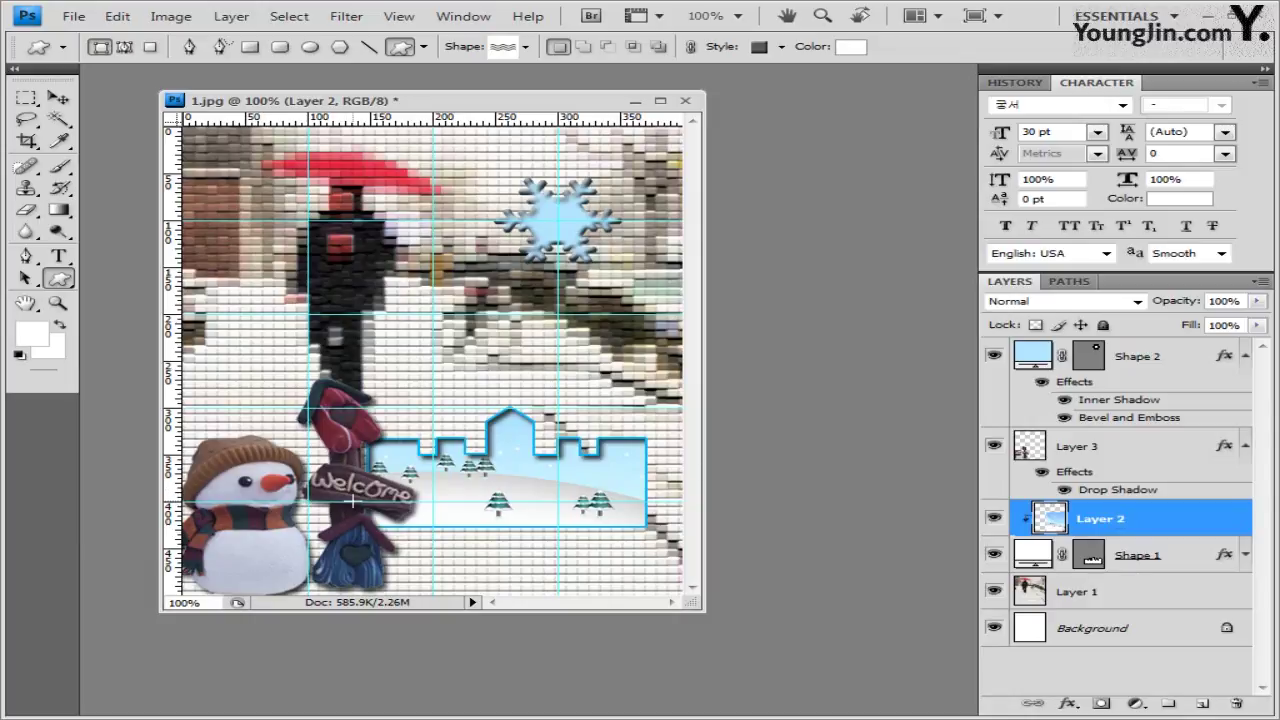
drag(430, 530, 672, 589)
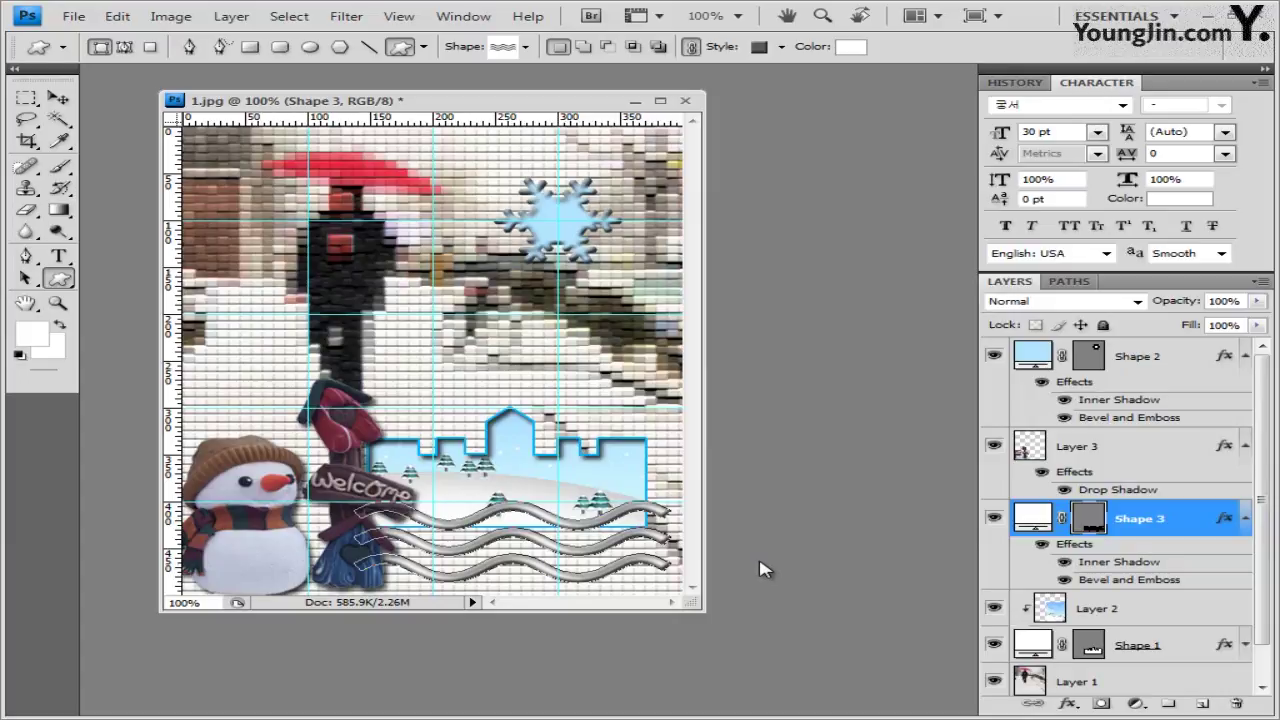
Remove the preset style from the wave shape and set its fill color to 00b3ff
click(781, 46)
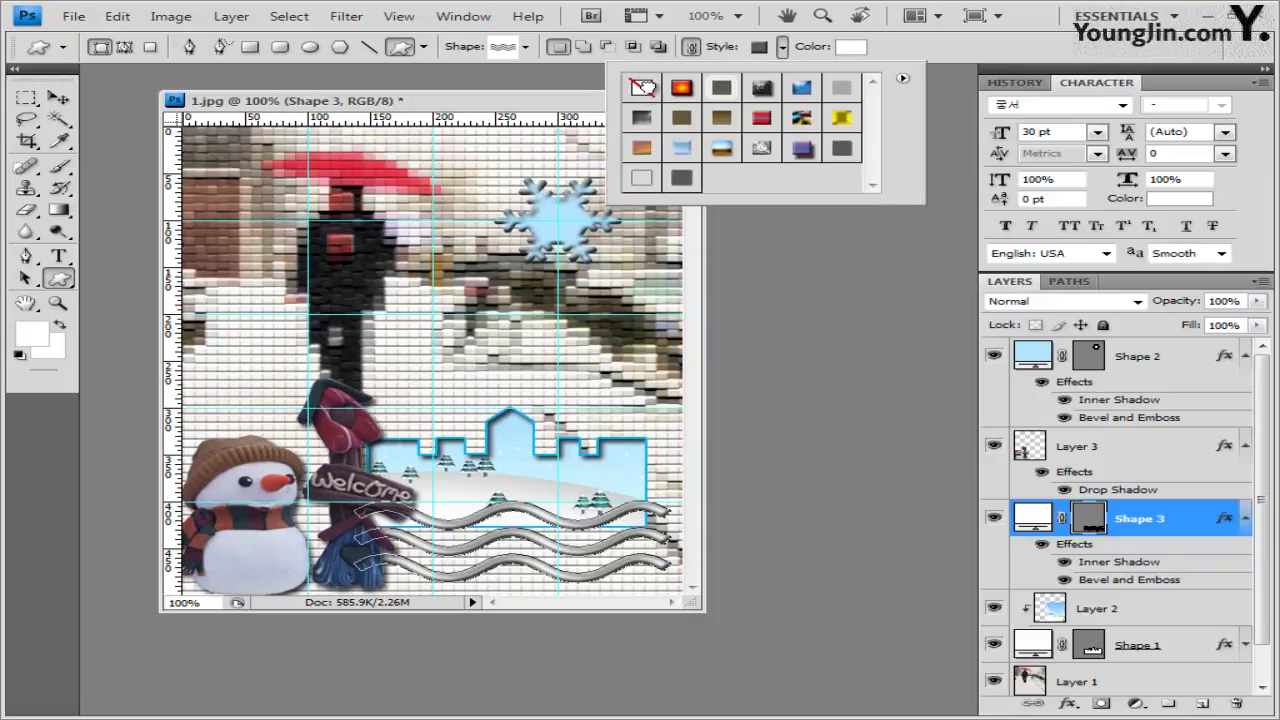
click(643, 87)
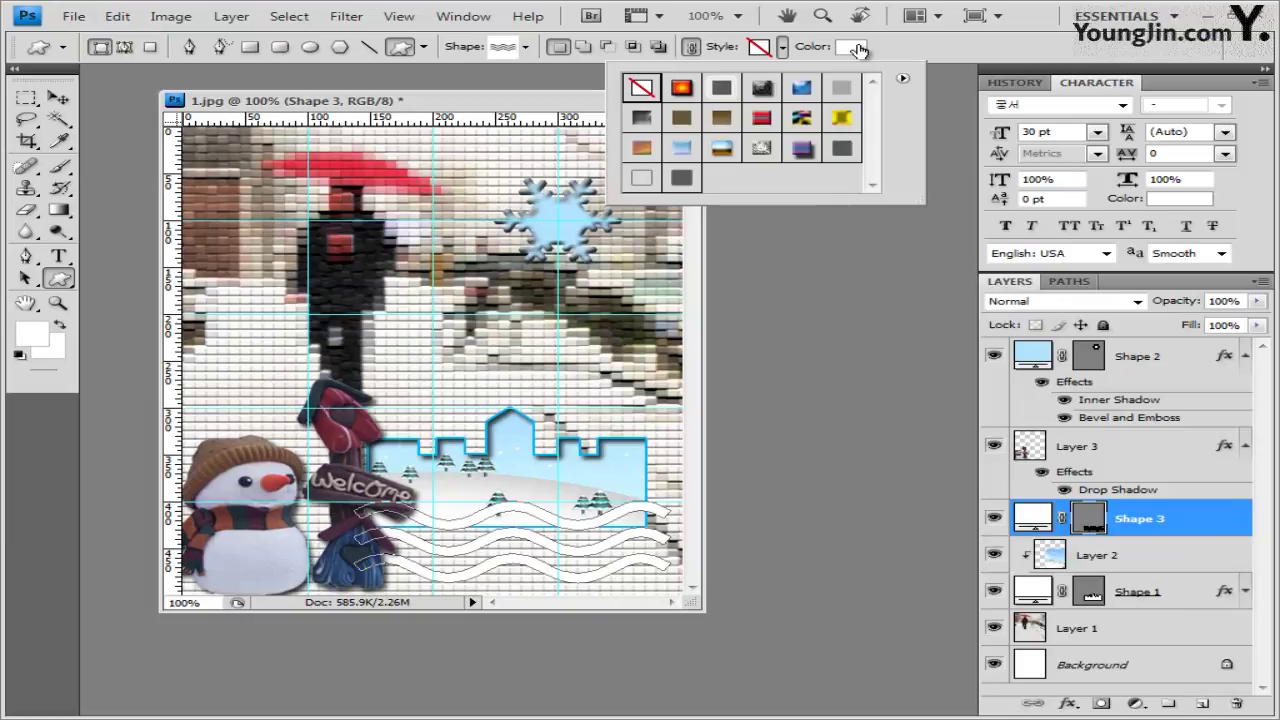
click(853, 47)
click(853, 47)
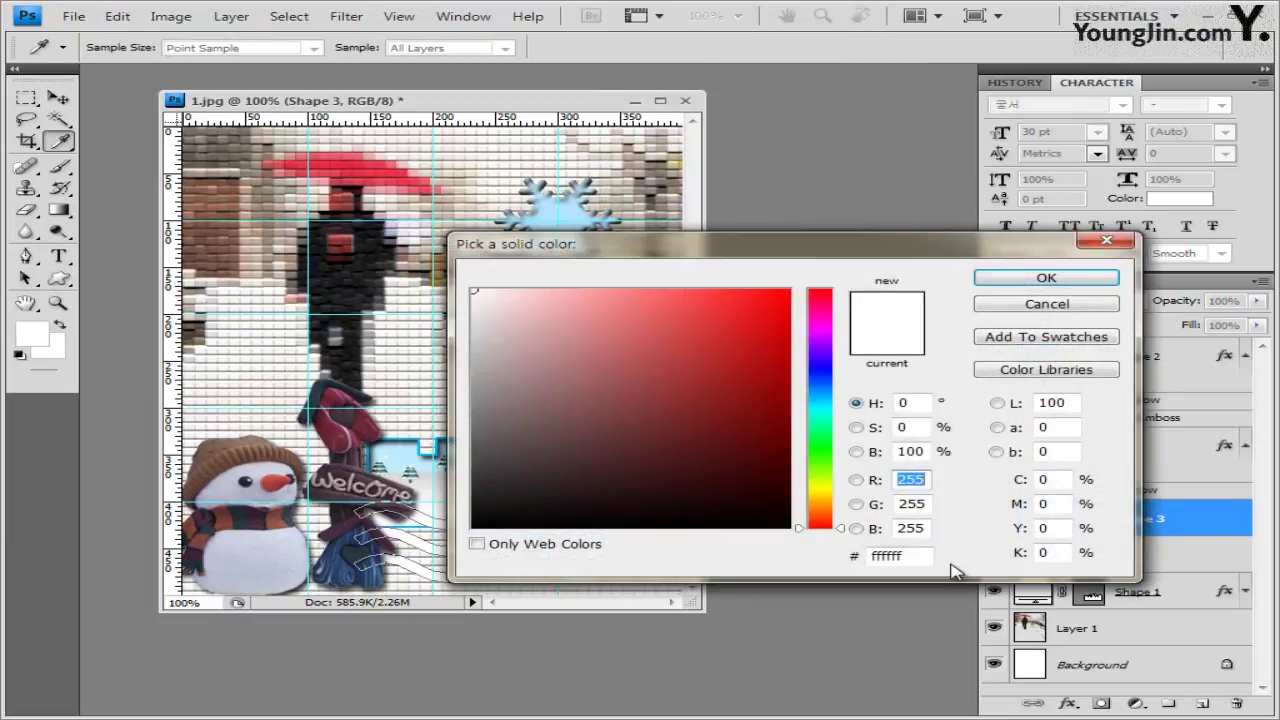
text(00b3ff)
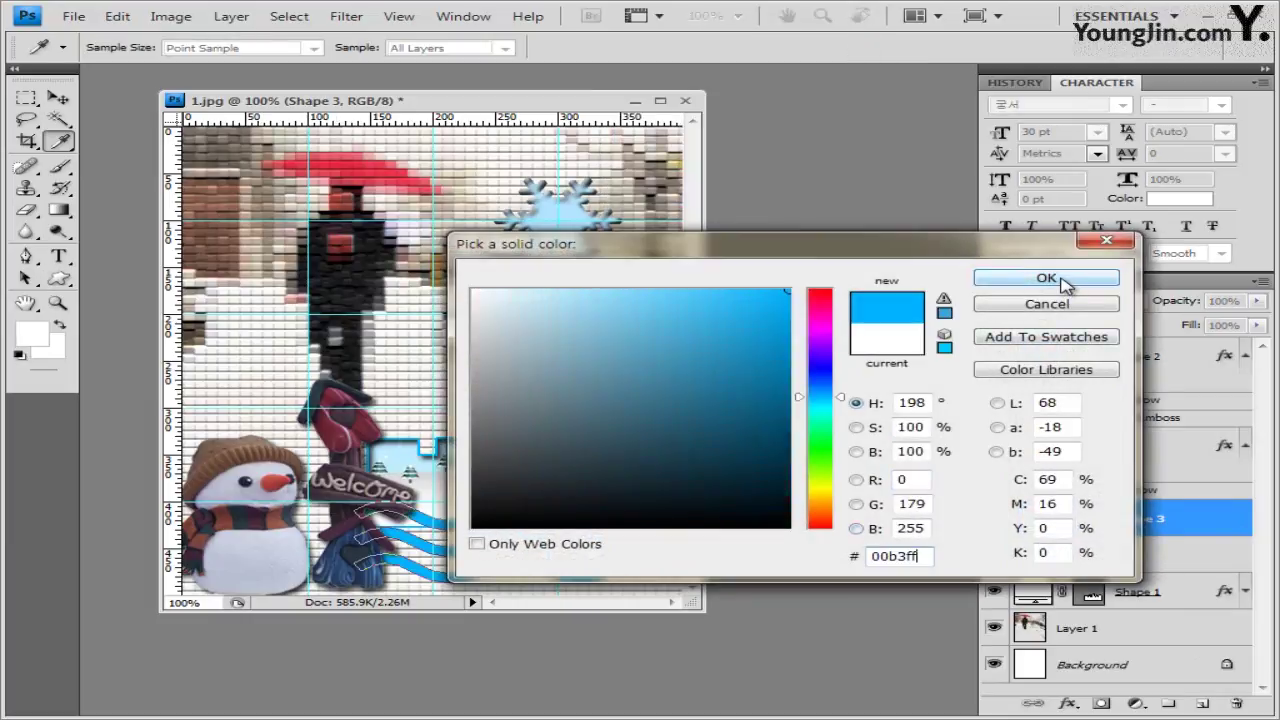
click(1065, 280)
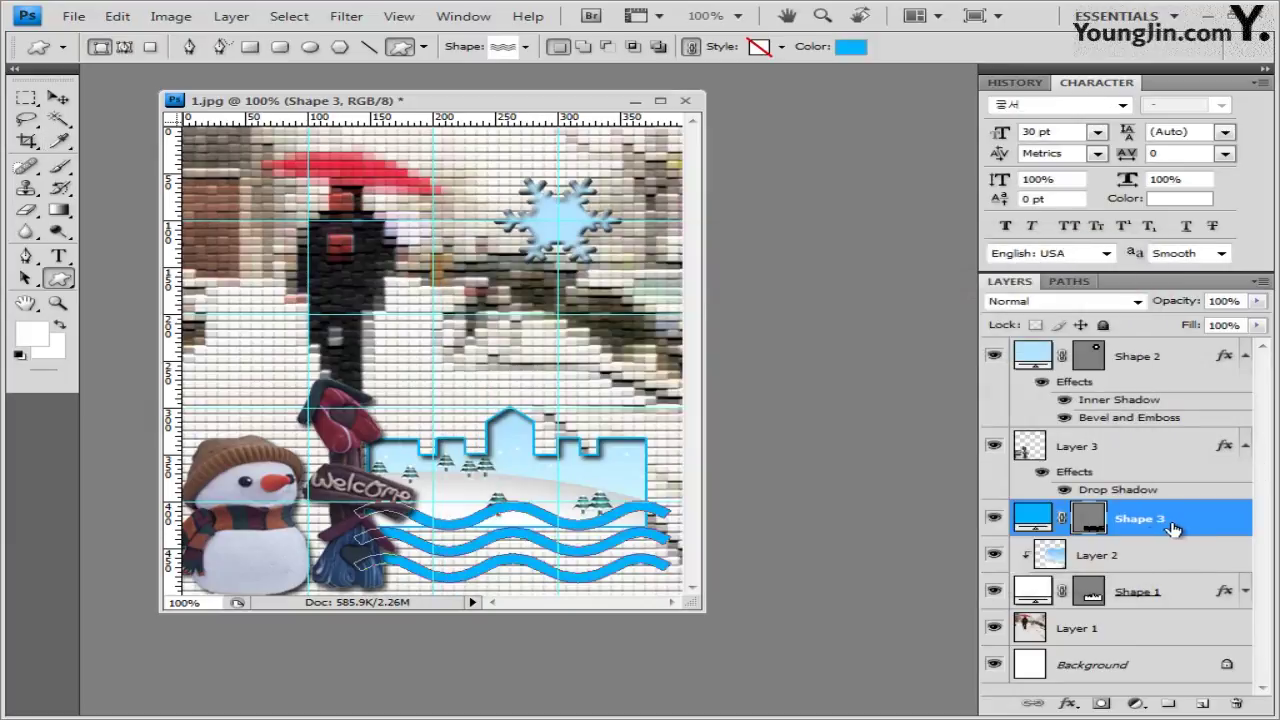
Add an Inner Glow (Screen, 75% opacity, 5 px size) to the waves and collapse the effect lists of the wave and snowman layers
click(1068, 706)
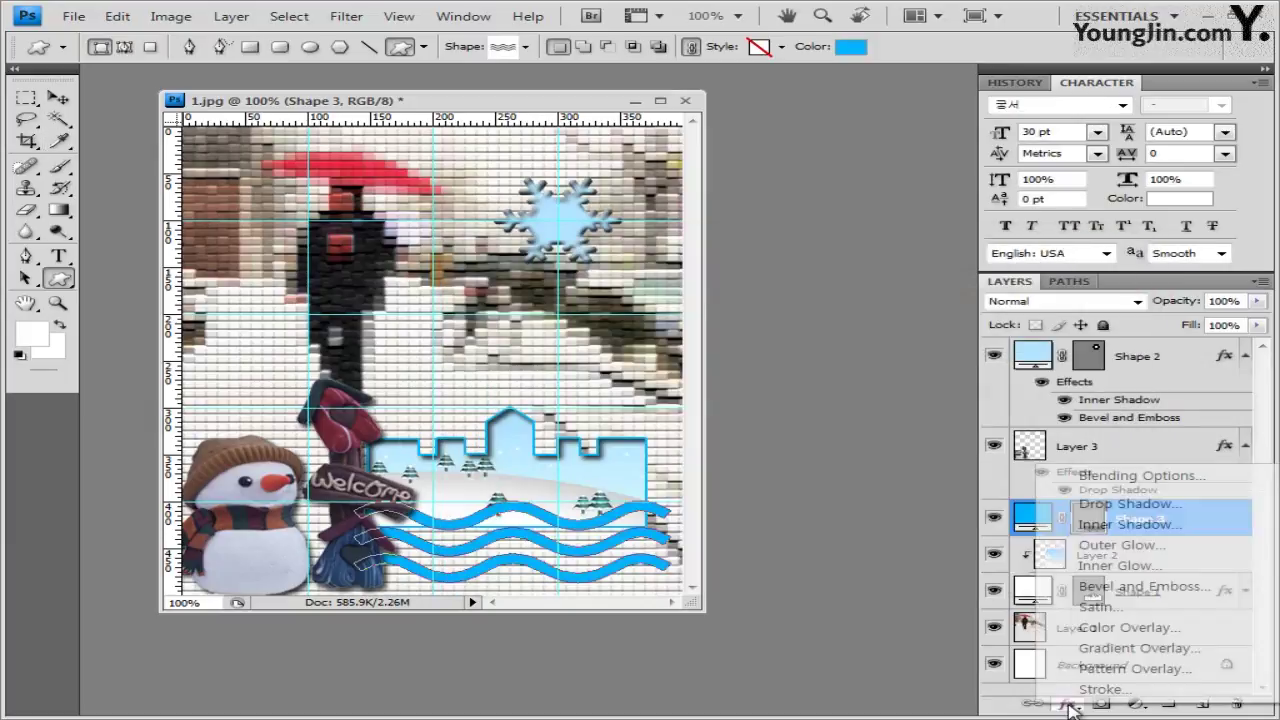
click(1140, 565)
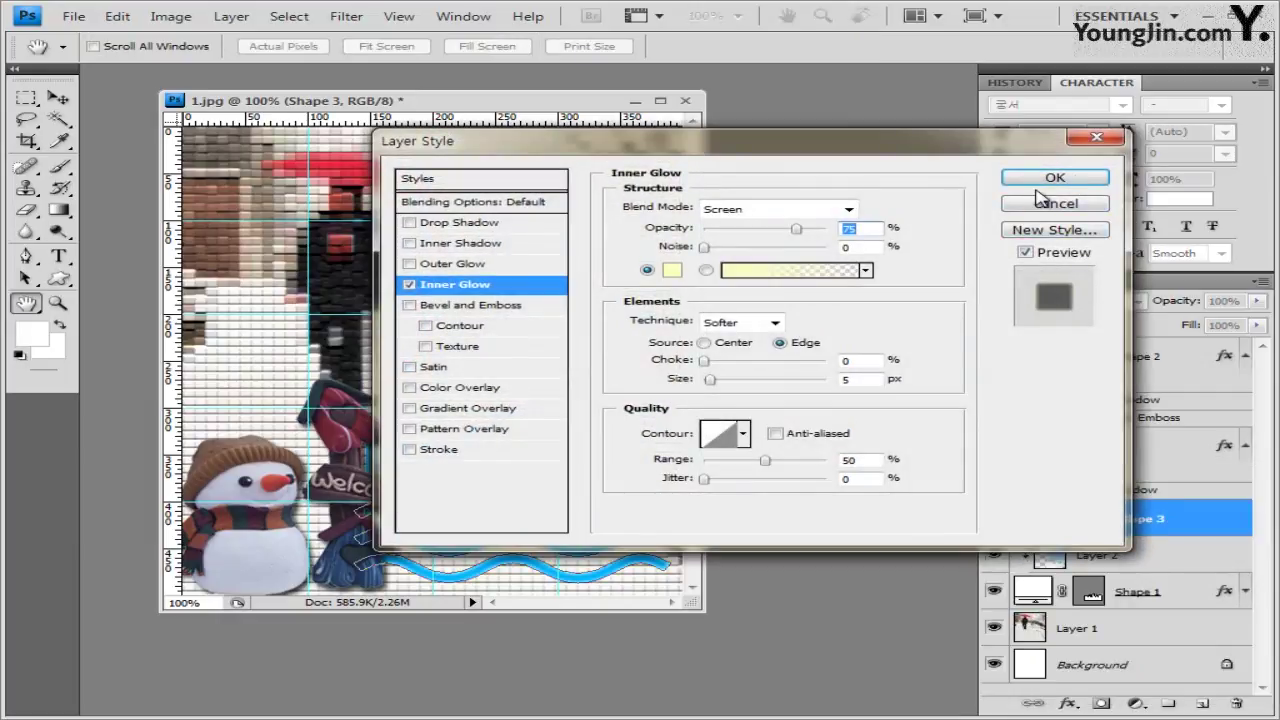
click(1055, 178)
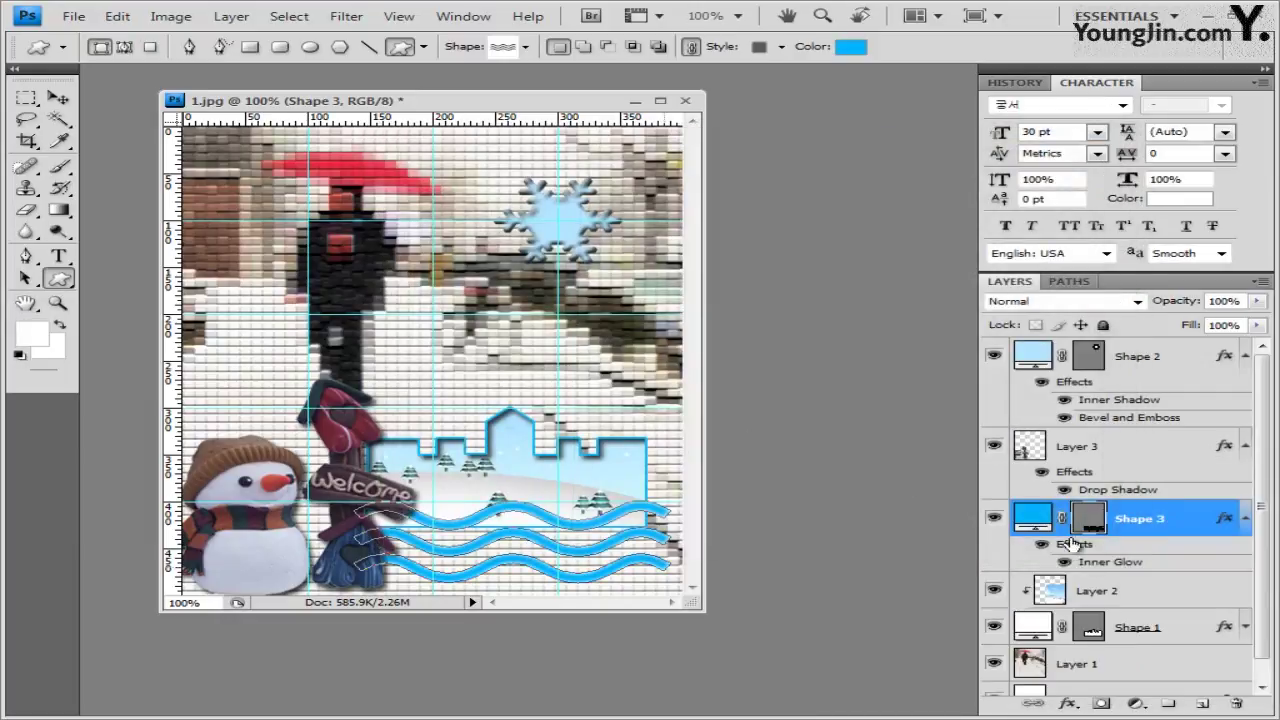
click(1246, 518)
click(1245, 445)
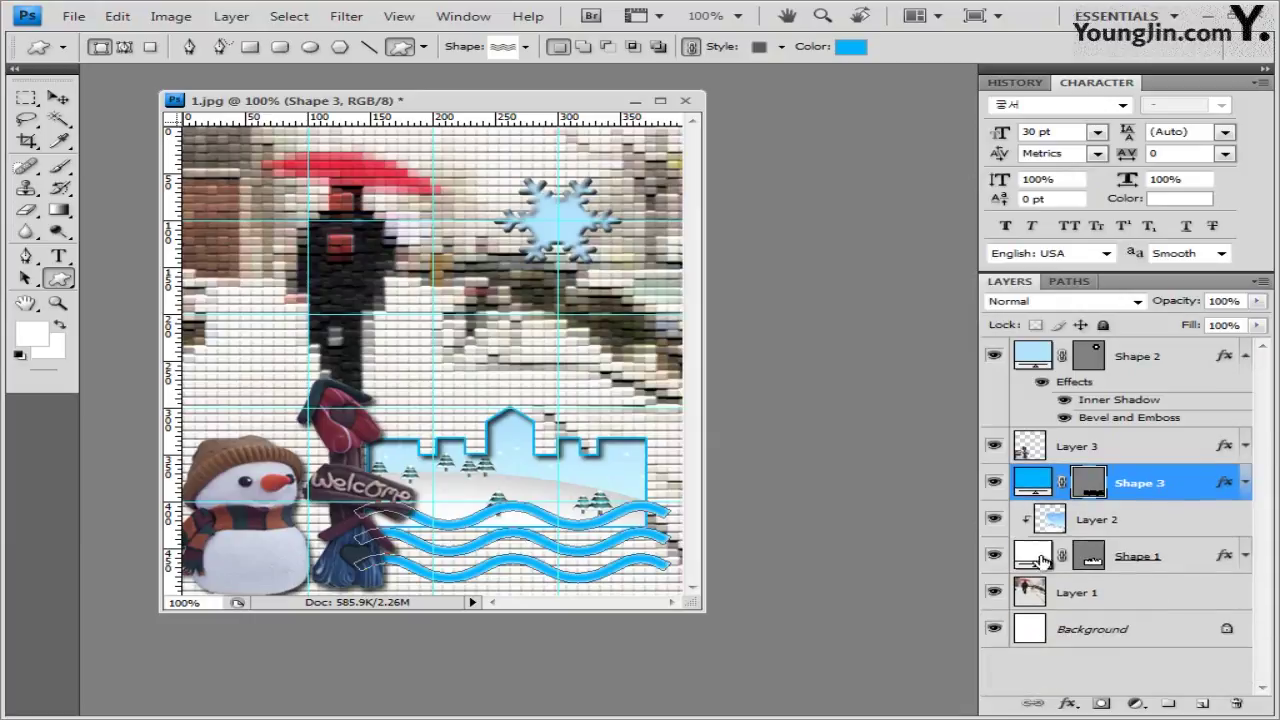
Try the wave layer at the top of the layer stack and return it to just above the snow landscape layer
click(1108, 522)
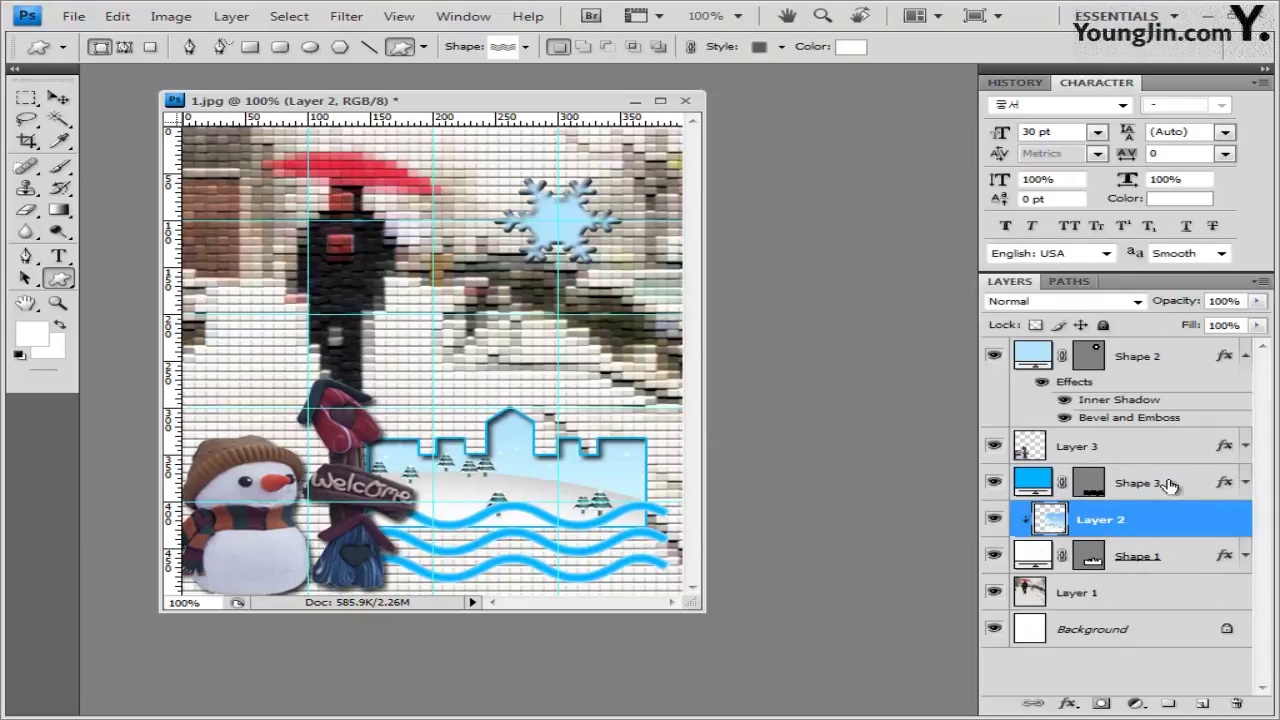
click(1133, 553)
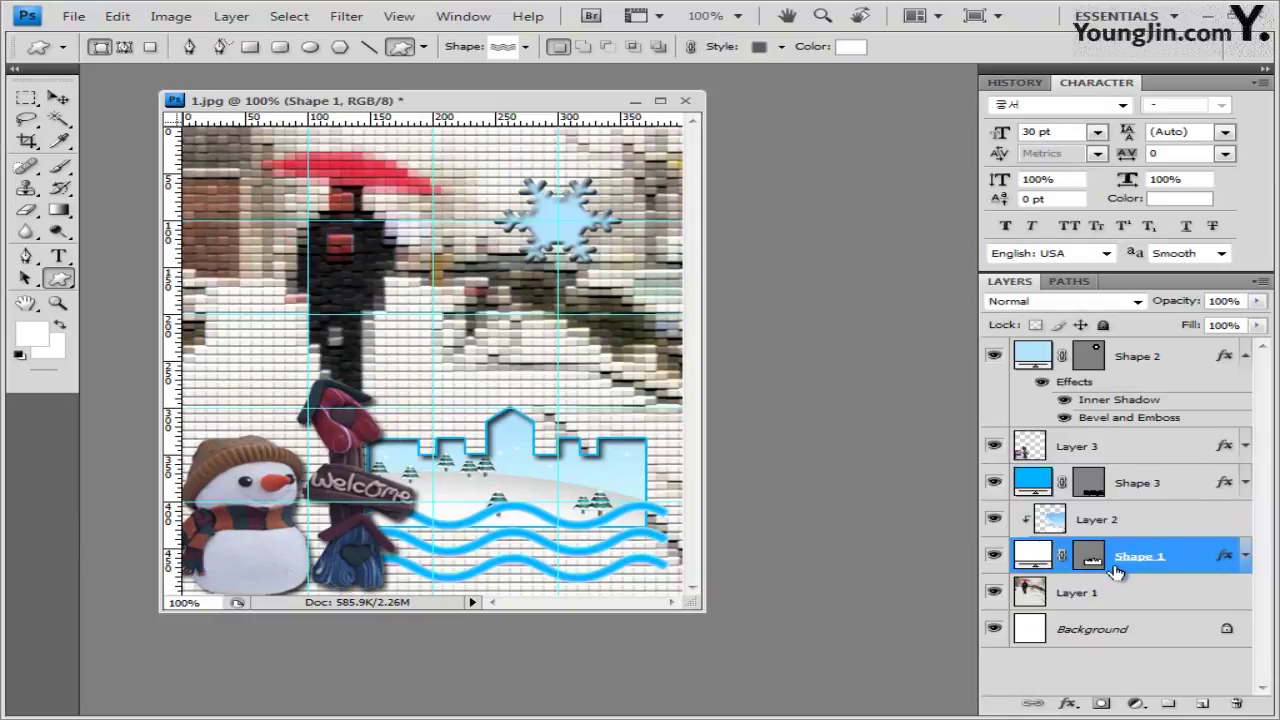
click(1174, 487)
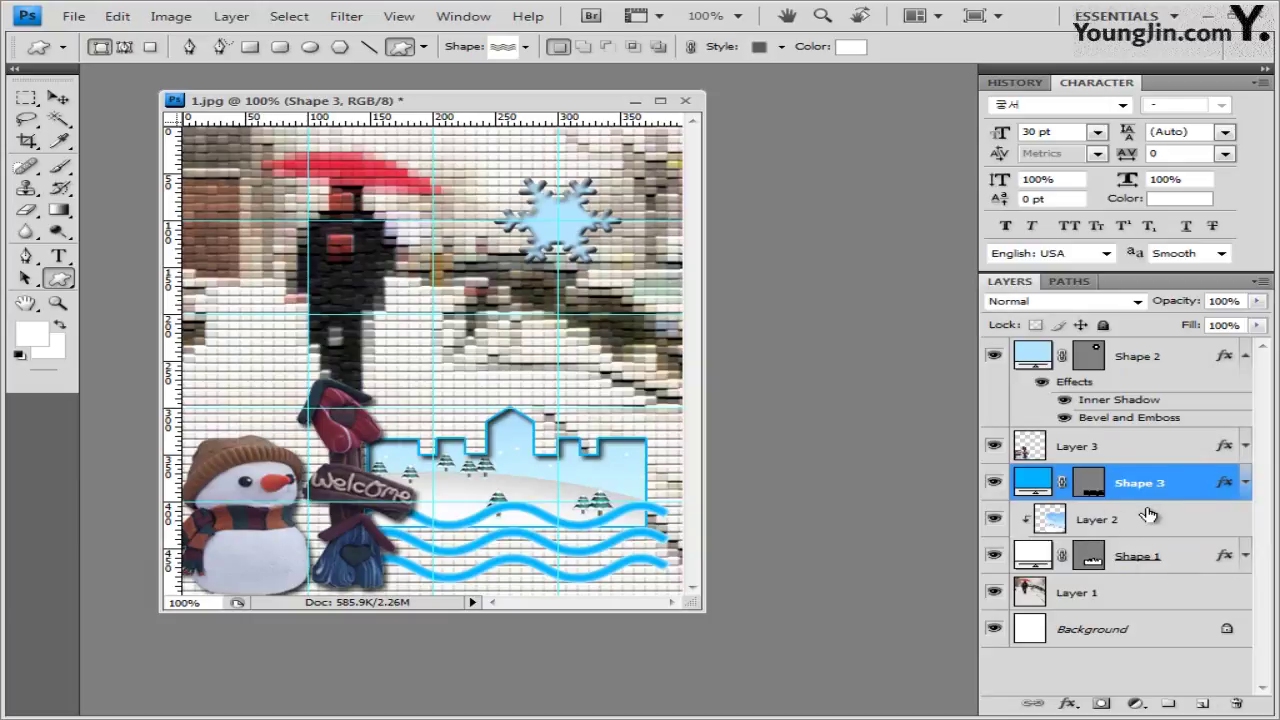
click(1148, 514)
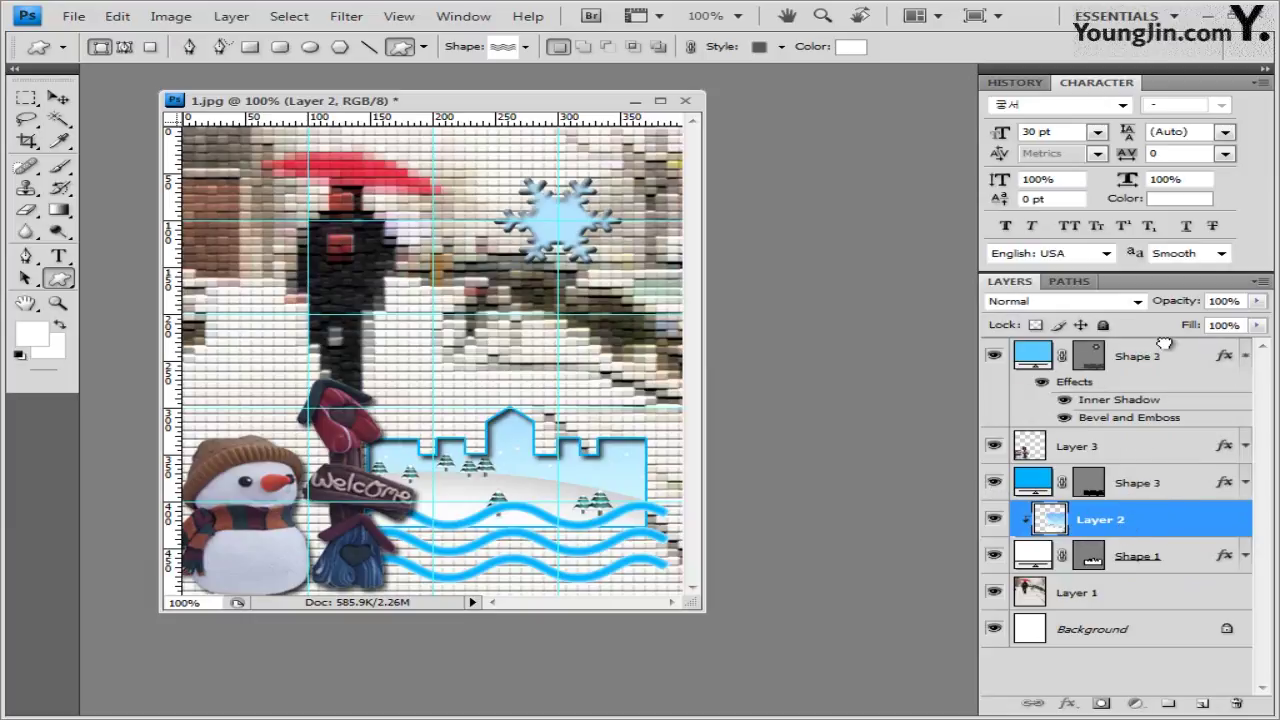
drag(1165, 344, 1167, 342)
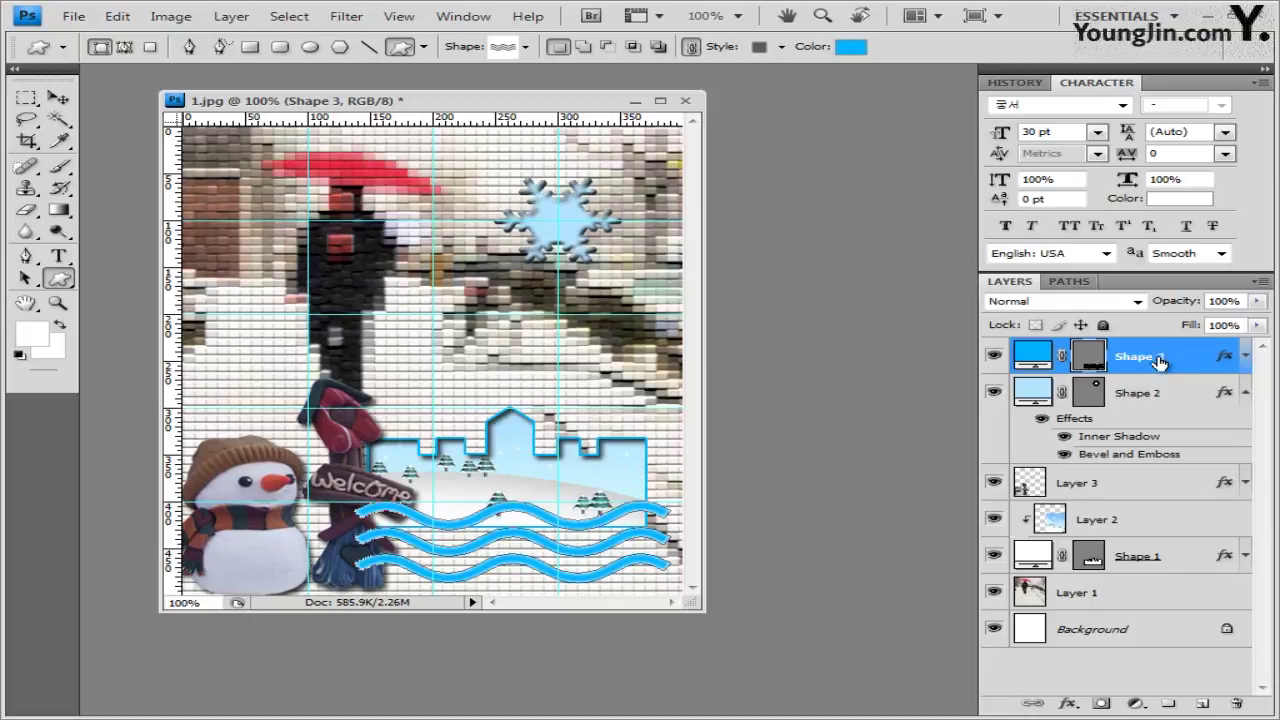
drag(1159, 362, 1158, 490)
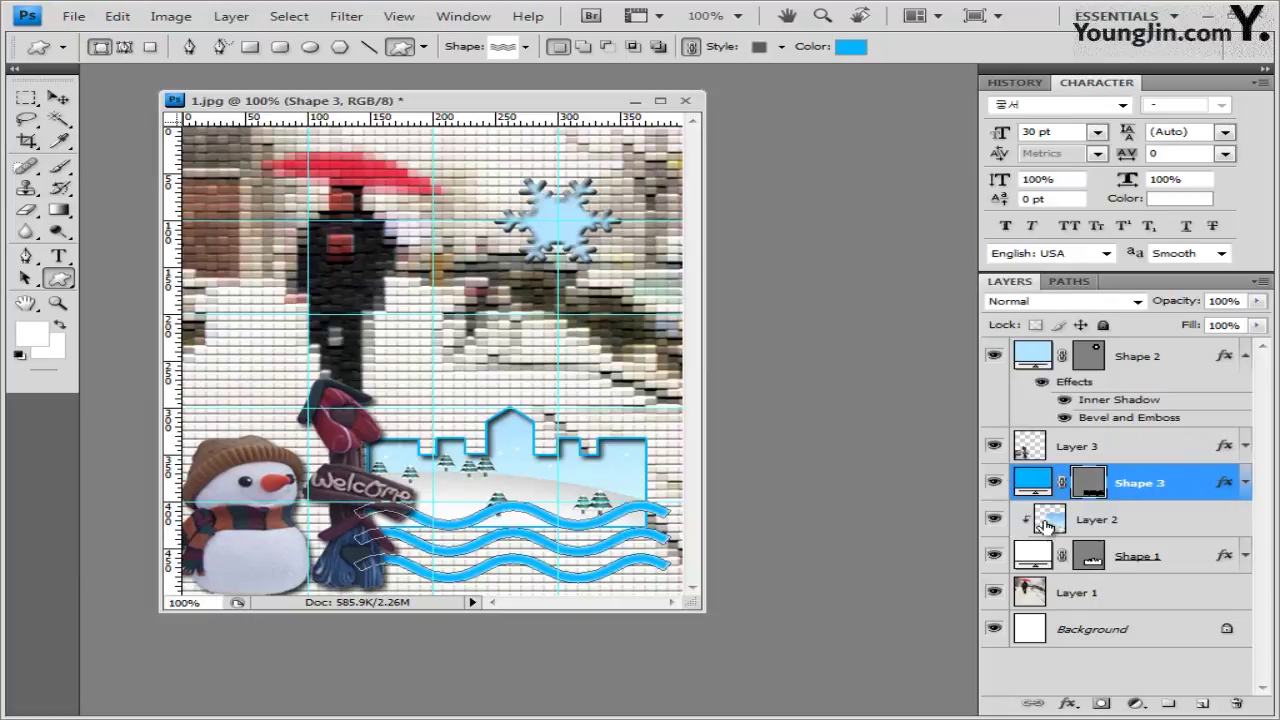
Scale the waves to about 92% width and 90% height, centered at about 265 px across and 450 px down
click(57, 97)
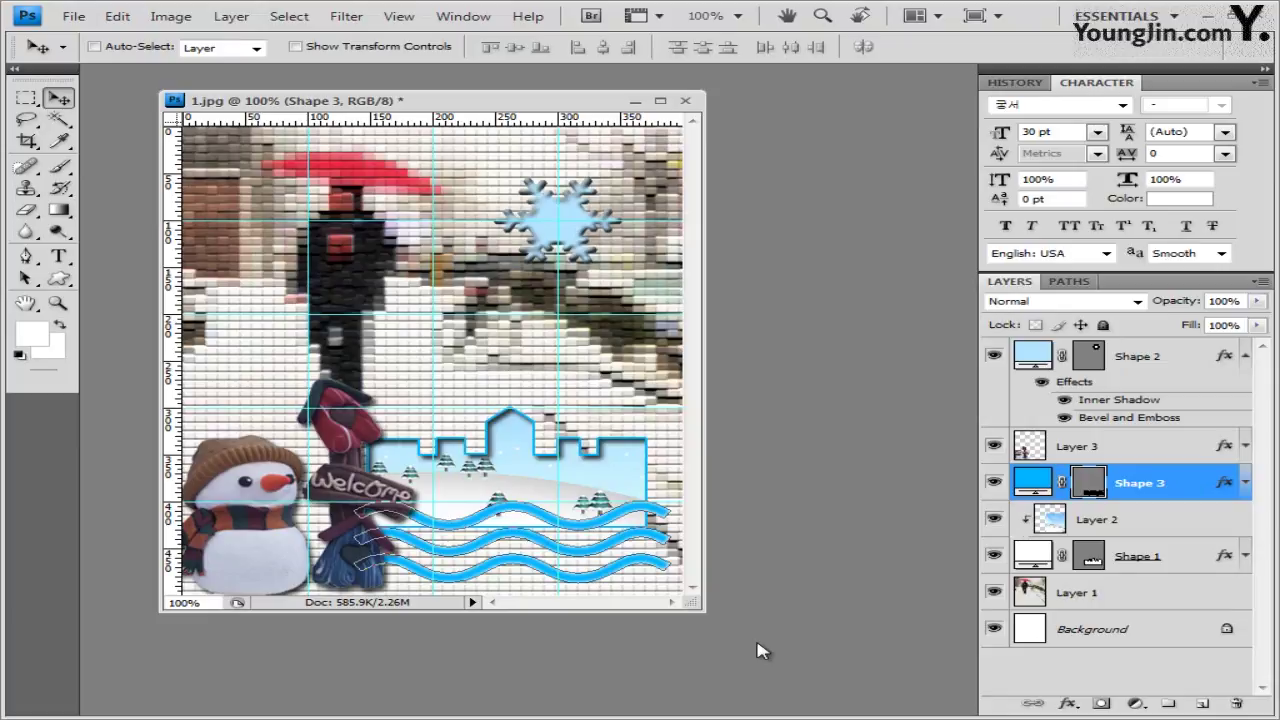
key(ctrl+t)
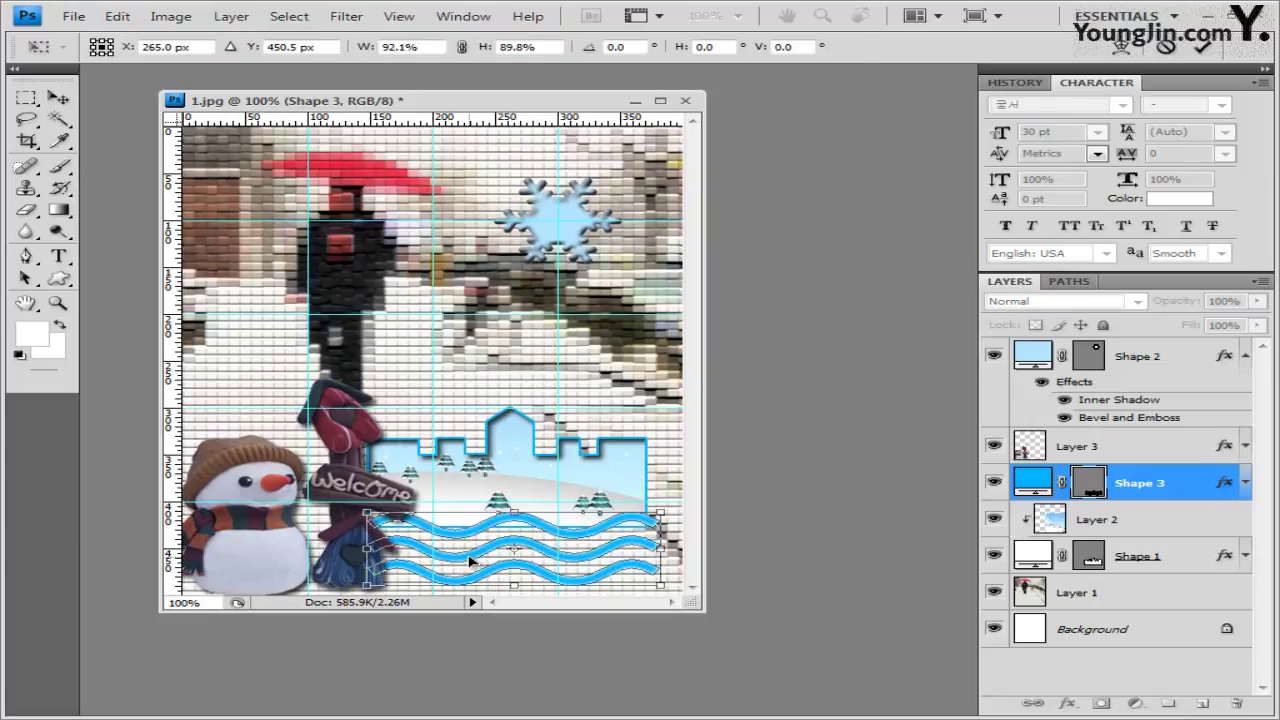
key(Return)
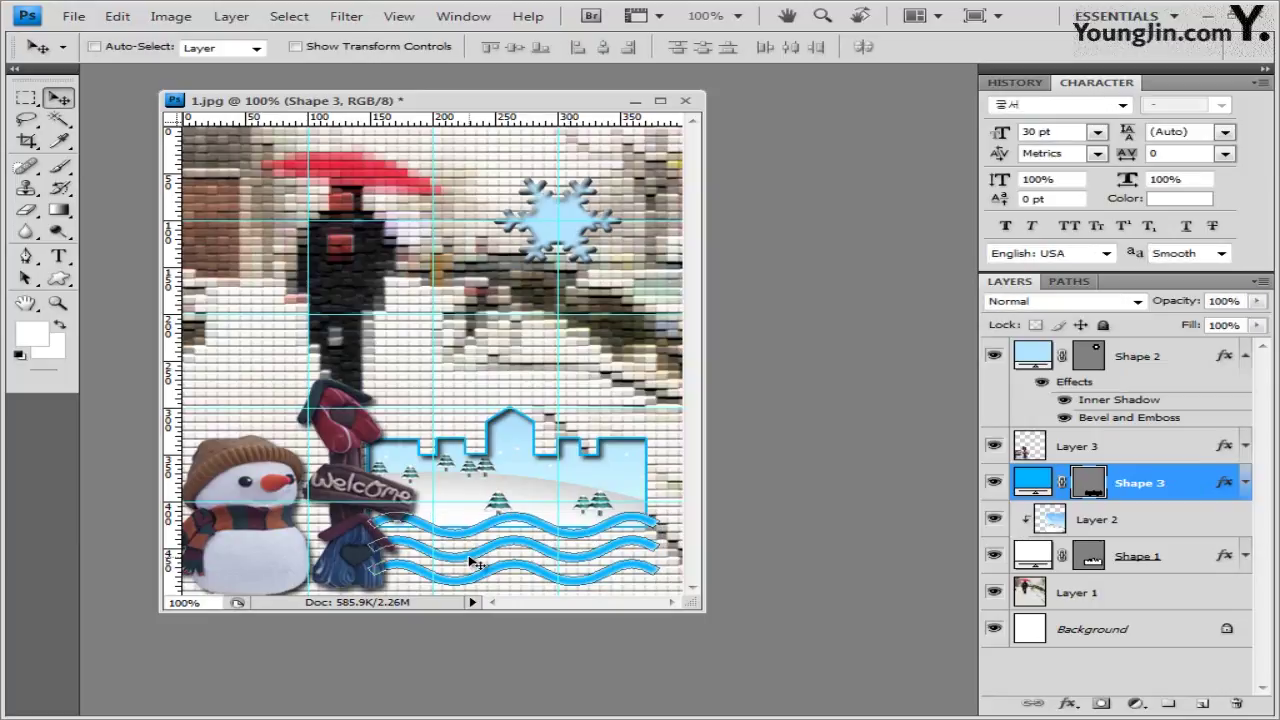
Start a horizontal text layer above the snowflake layer, about 50 px across and 230 px down the canvas
click(1168, 356)
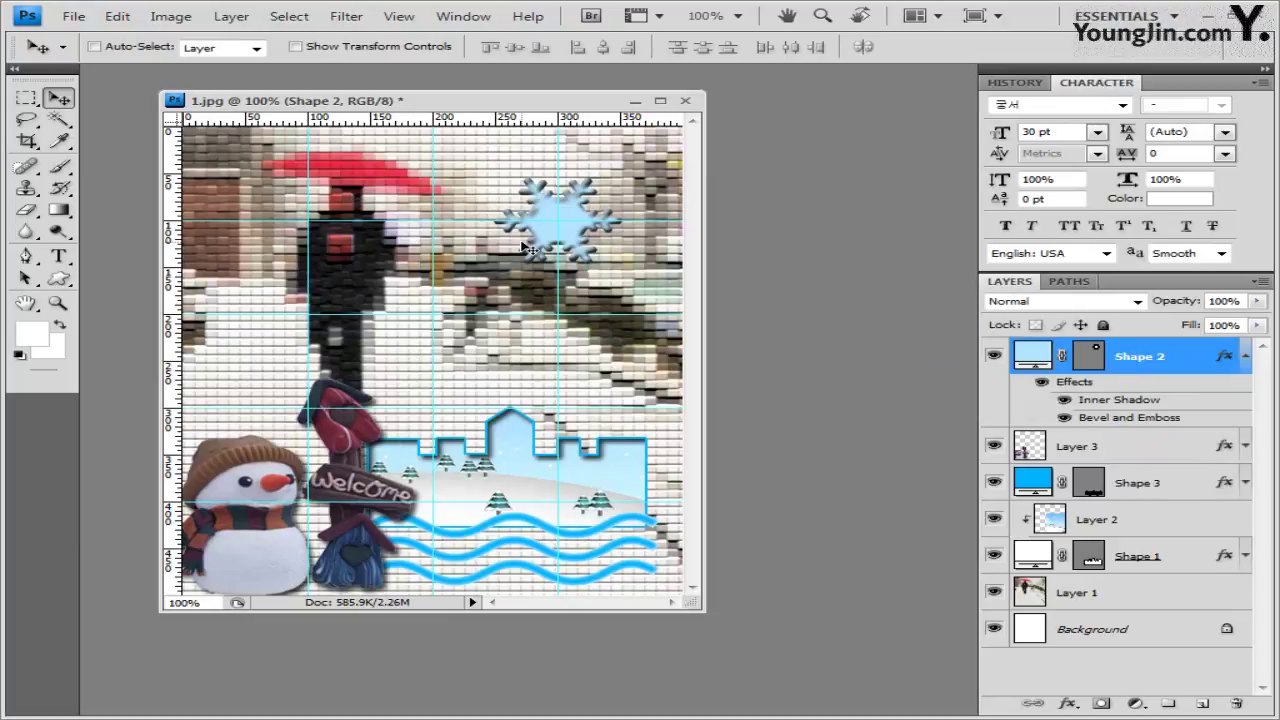
drag(428, 100, 461, 101)
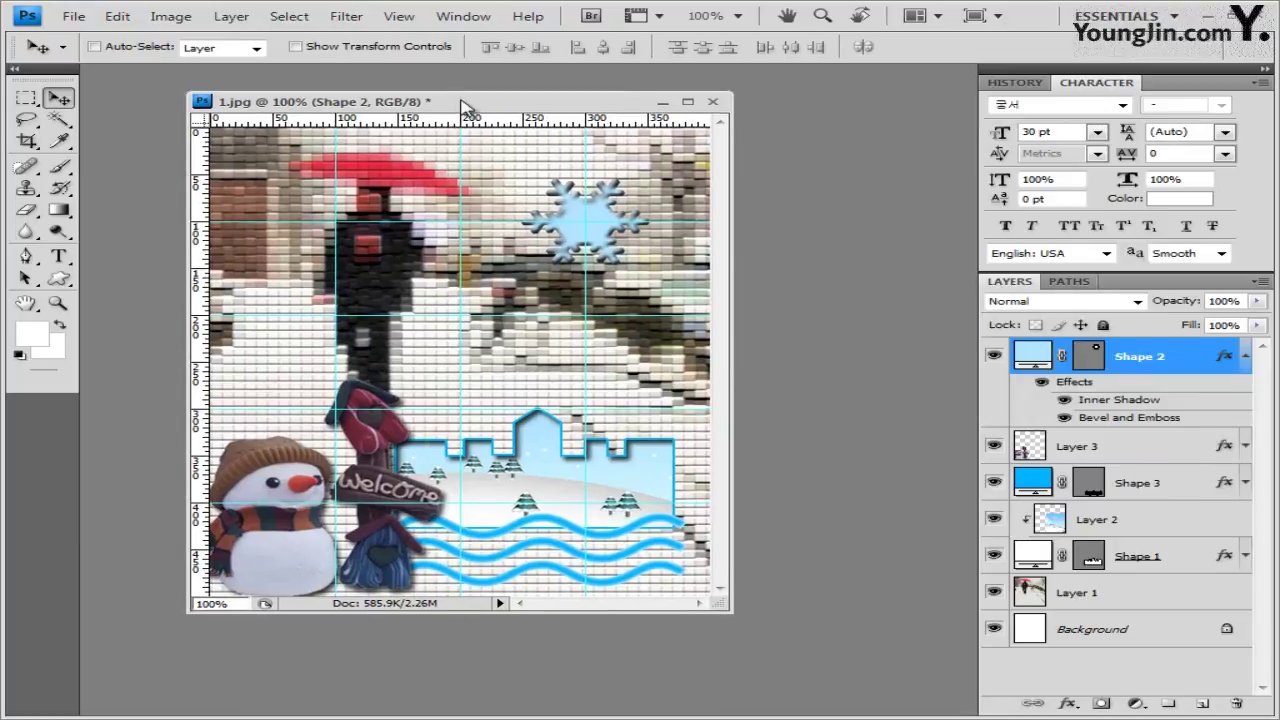
click(58, 257)
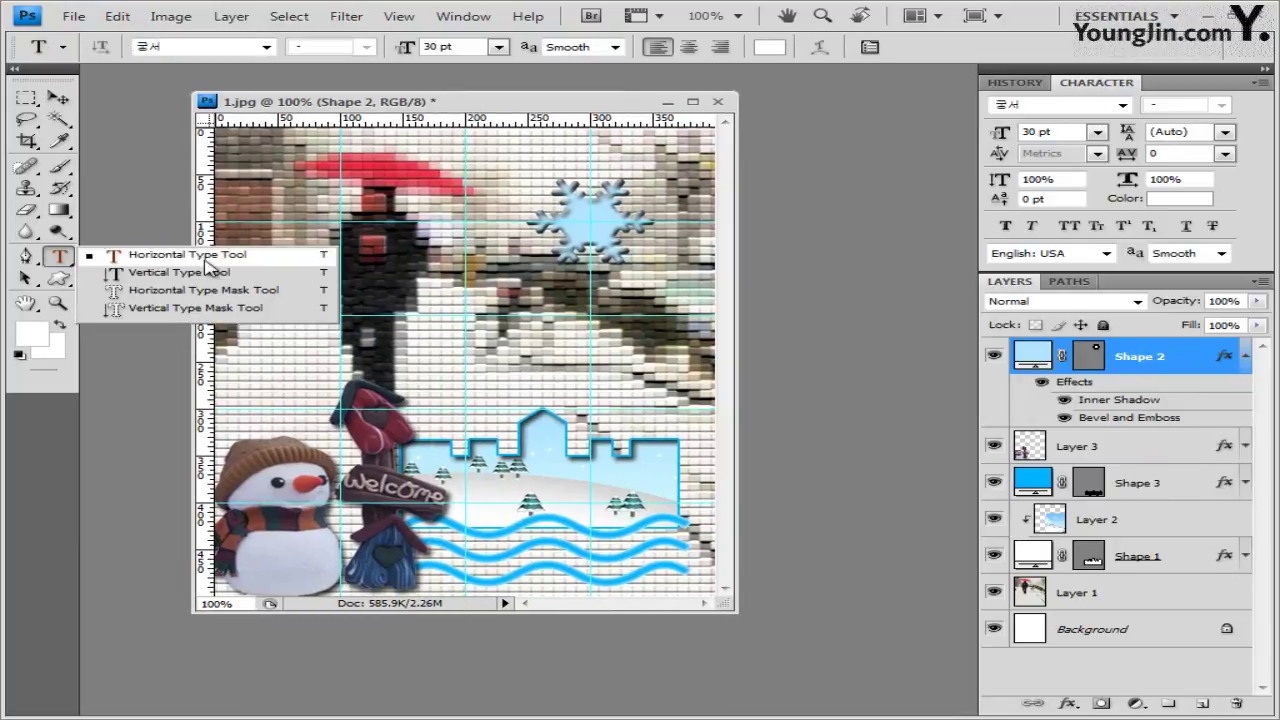
click(58, 257)
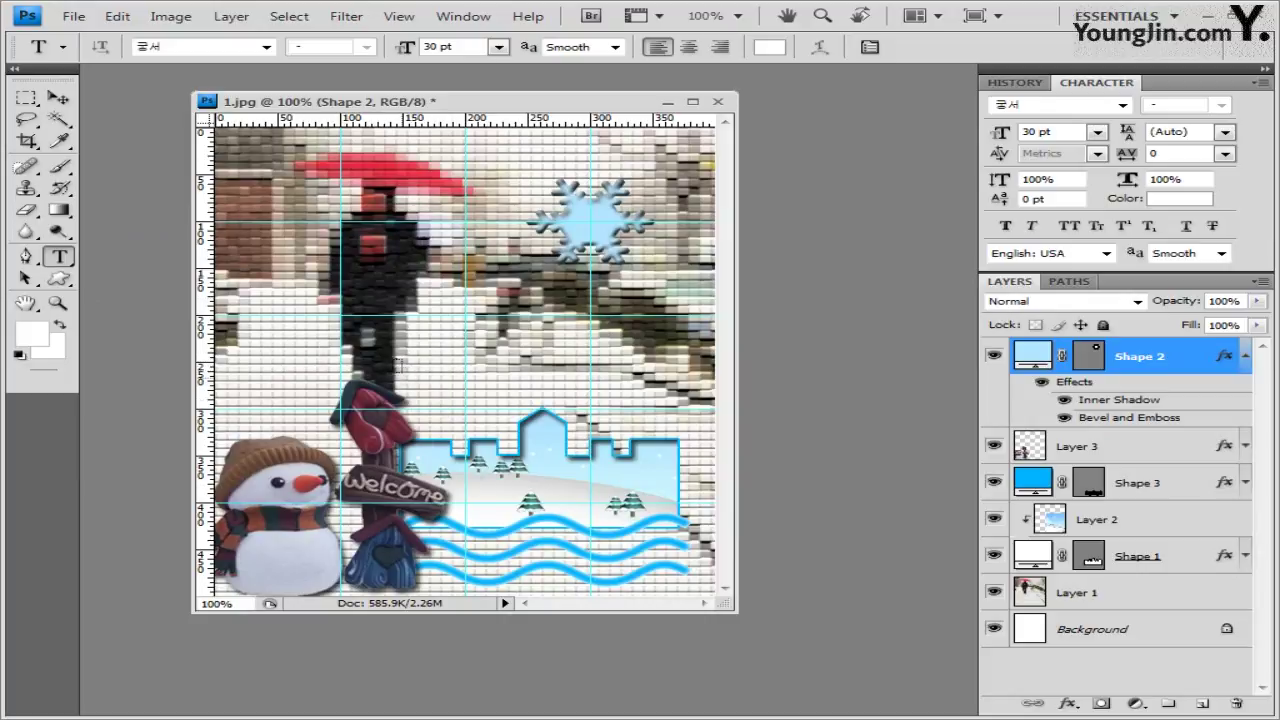
click(279, 341)
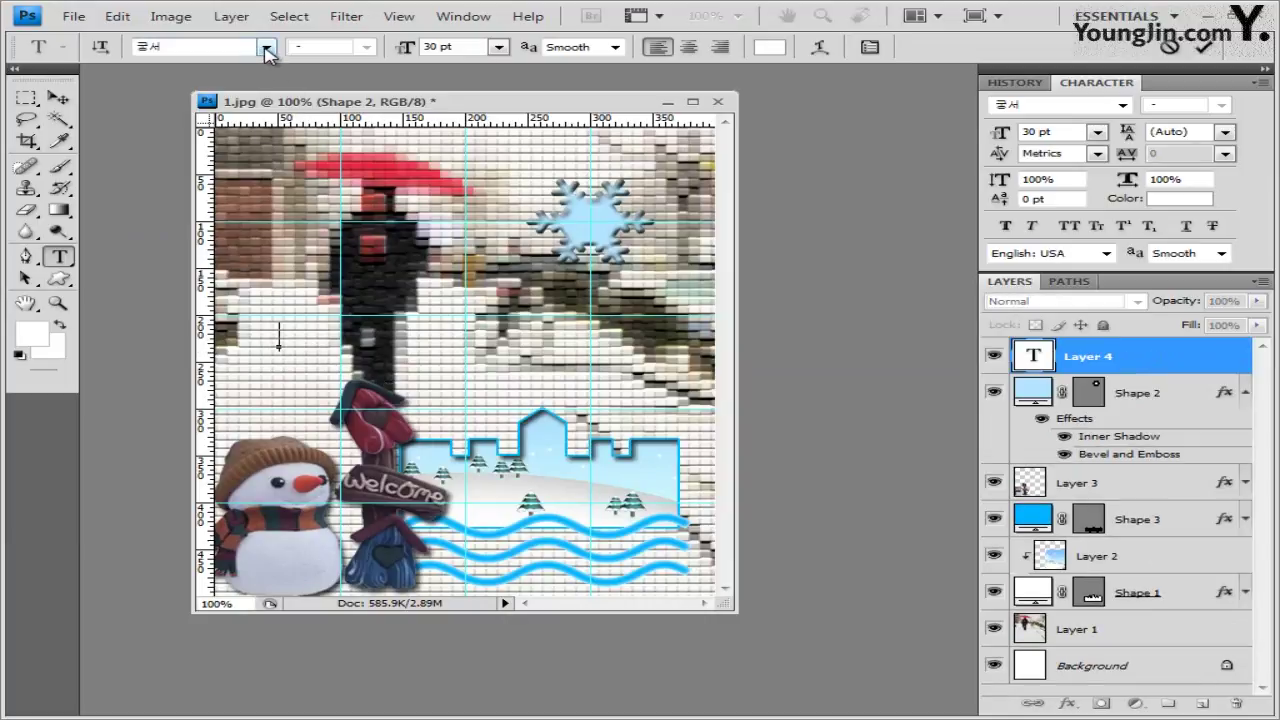
Set the text's font to Arial with the Bold style
click(267, 48)
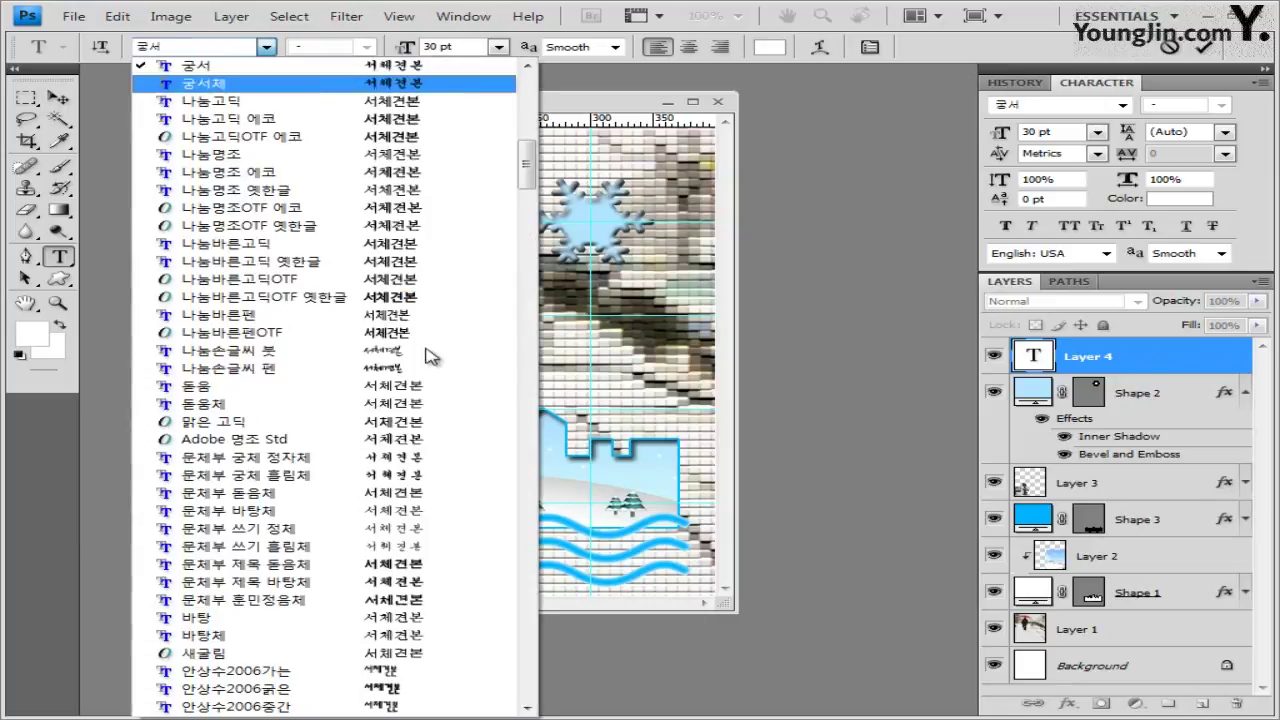
drag(523, 180, 523, 300)
click(250, 280)
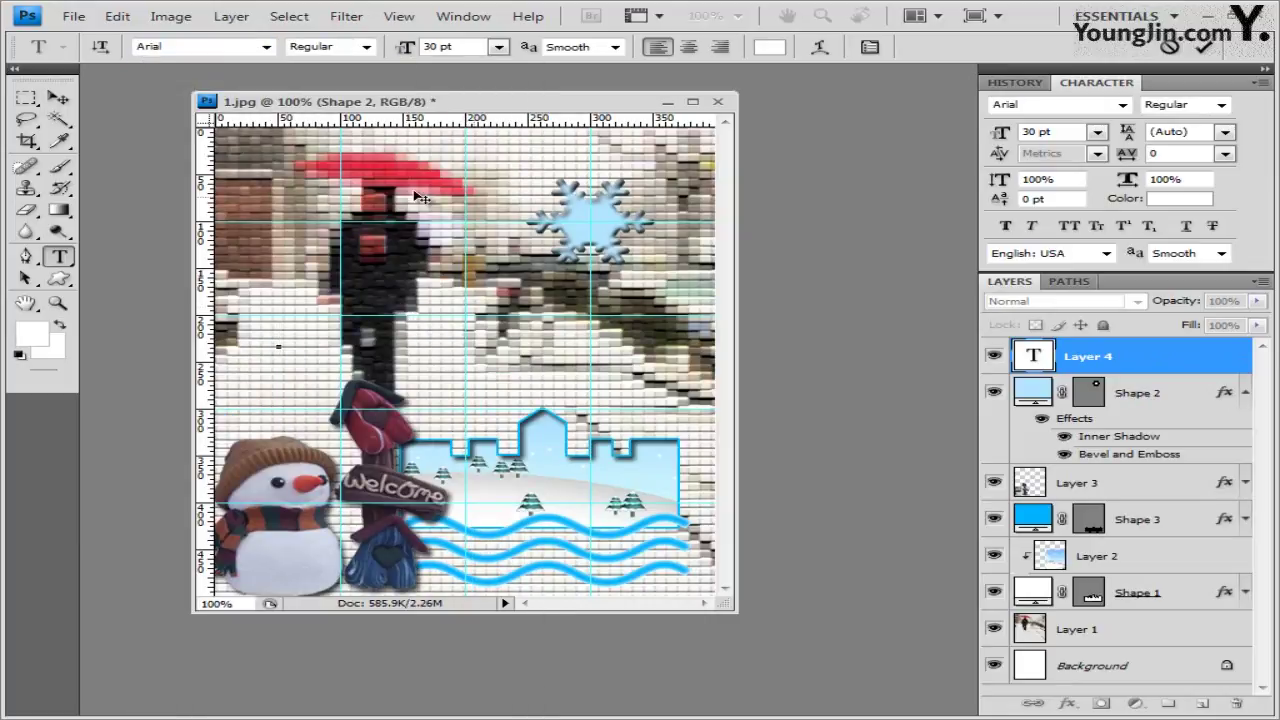
click(370, 47)
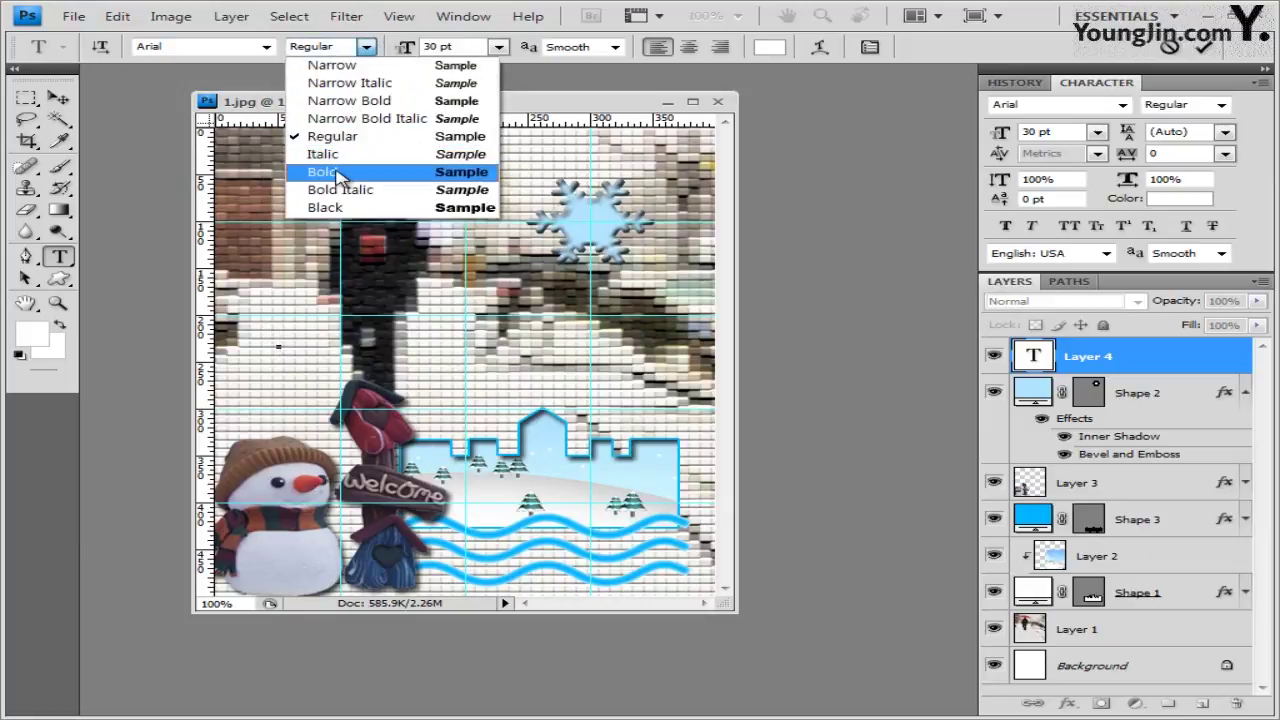
click(338, 172)
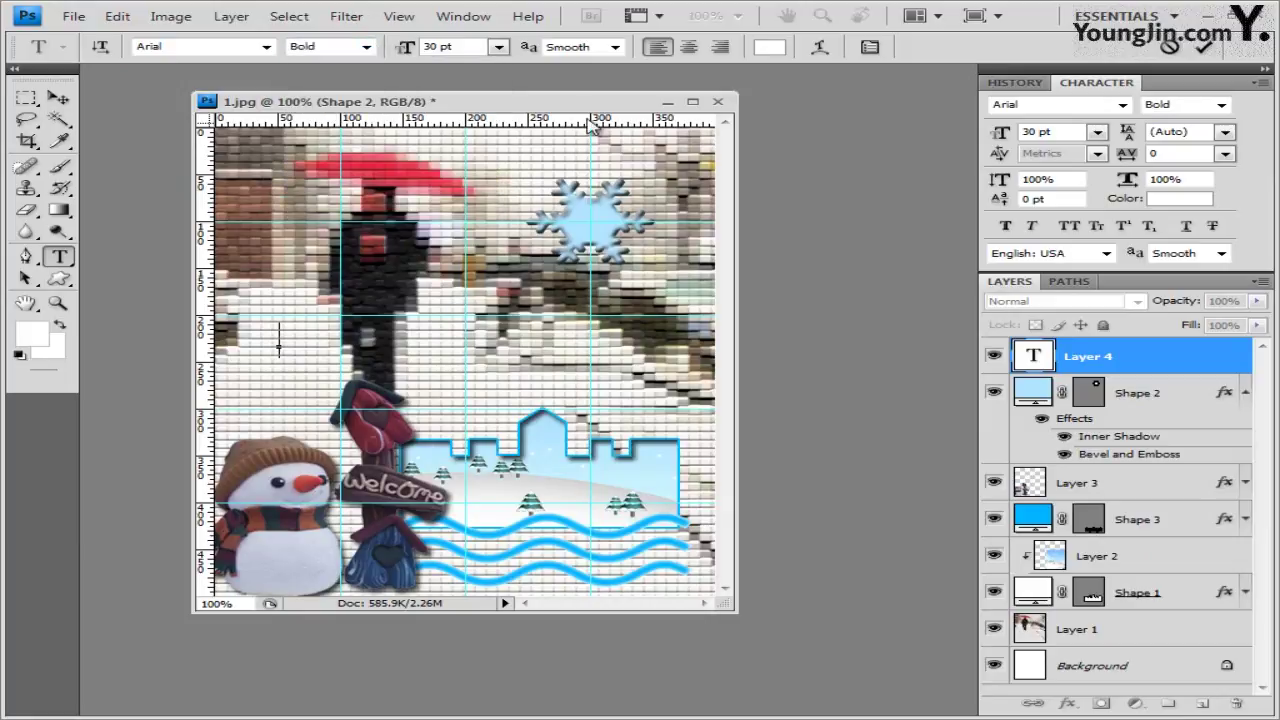
Set the new text to 36 pt with Crisp anti-aliasing
click(500, 52)
click(500, 52)
click(613, 48)
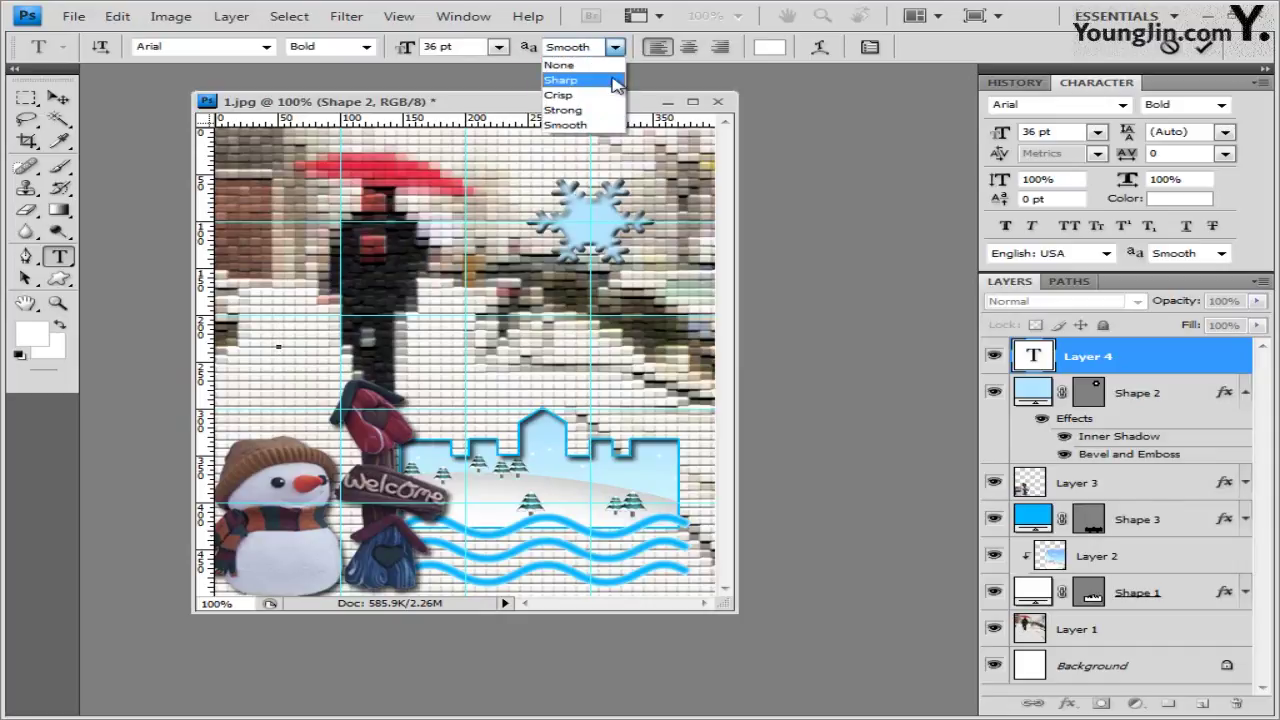
click(606, 96)
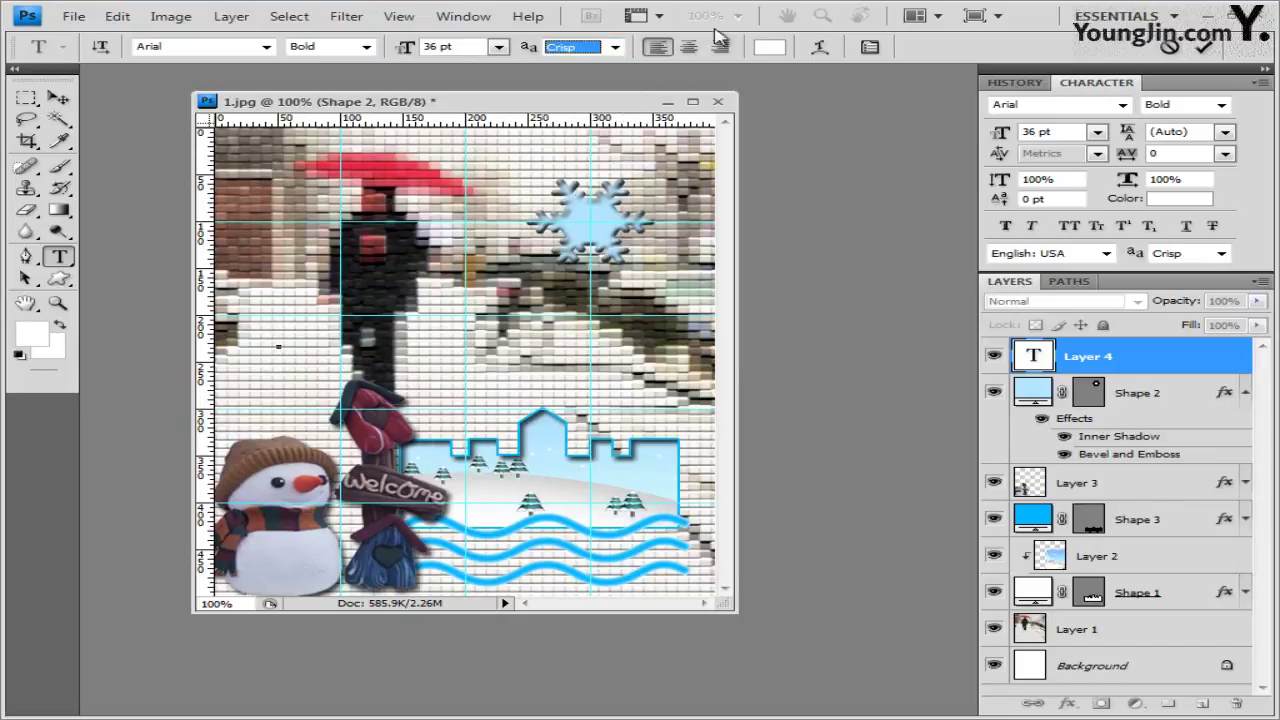
Use white ffffff as the text color and enter "WINTER CASTLE" as the finished text
click(770, 48)
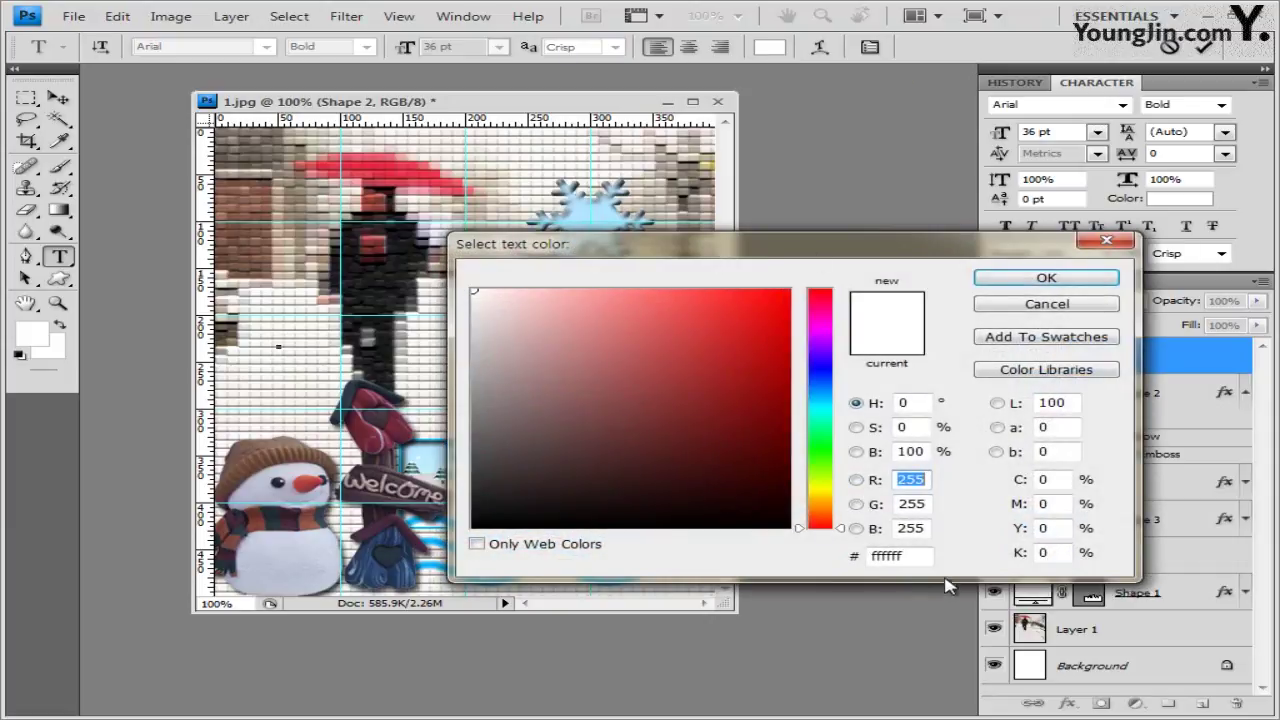
click(1090, 277)
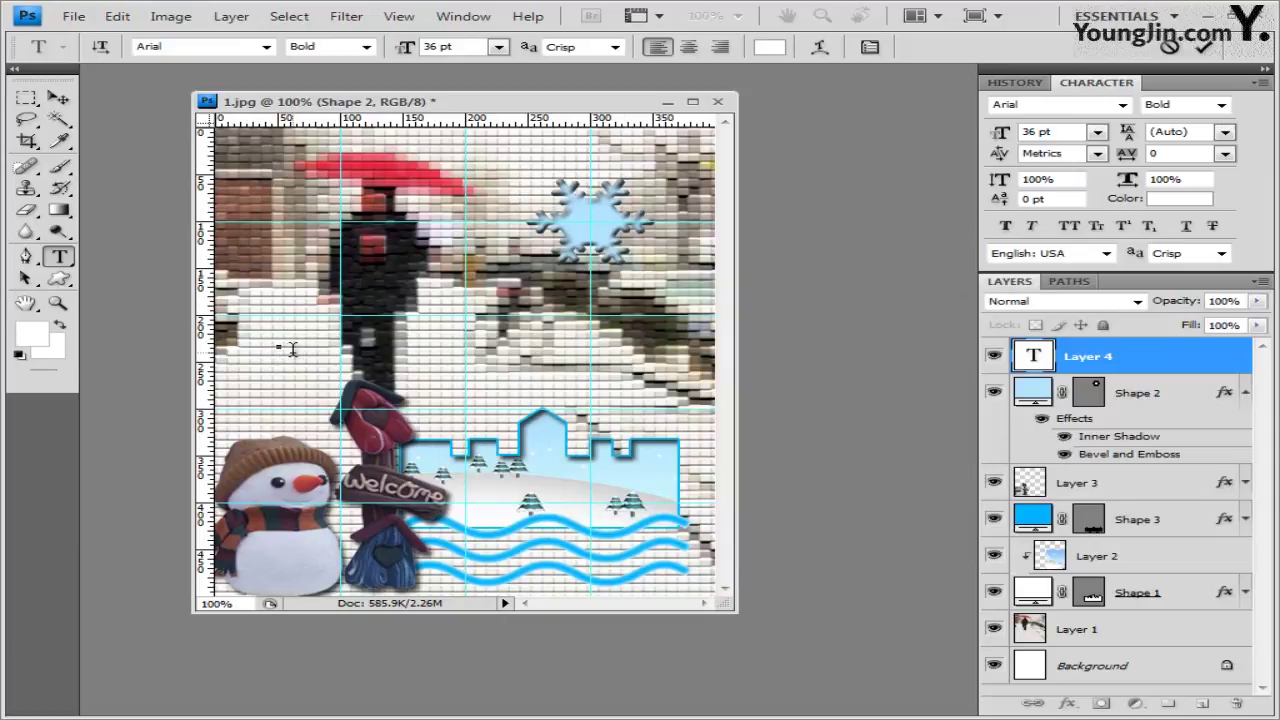
text(WINTER CASTLE)
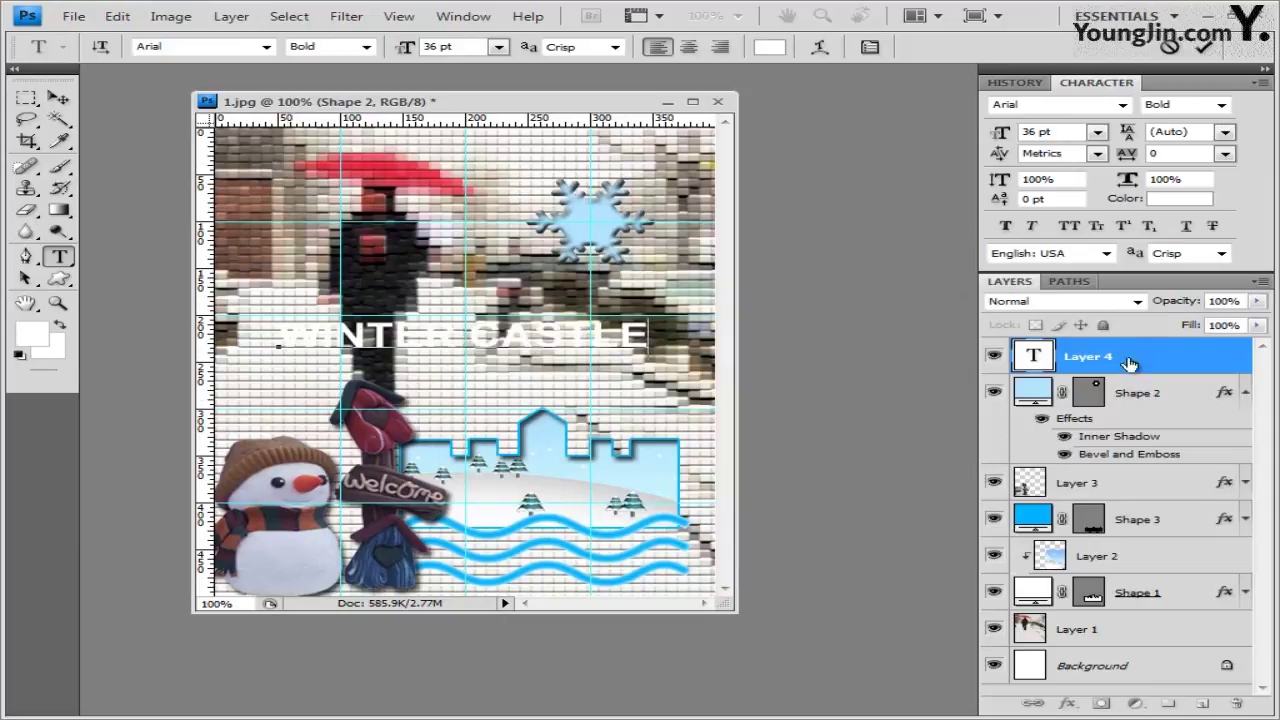
click(1160, 362)
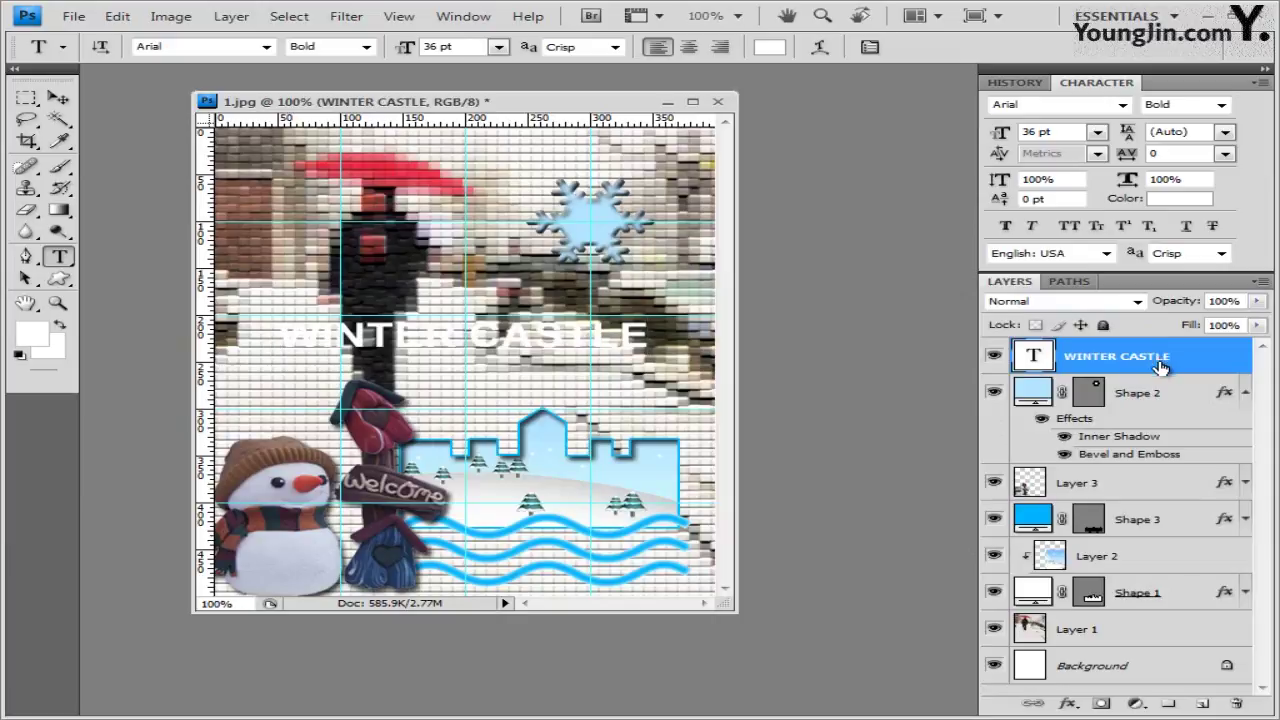
Add an Inner Shadow effect to the WINTER CASTLE text layer
click(1069, 705)
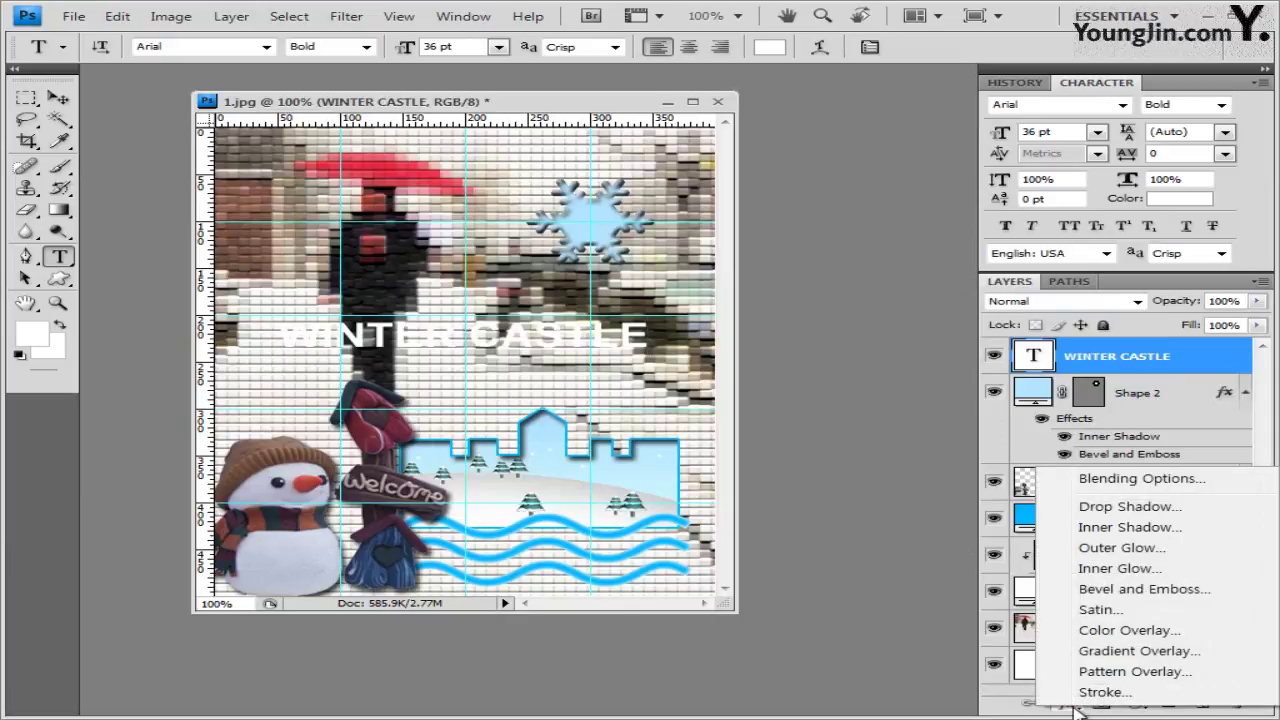
click(1190, 527)
click(1060, 178)
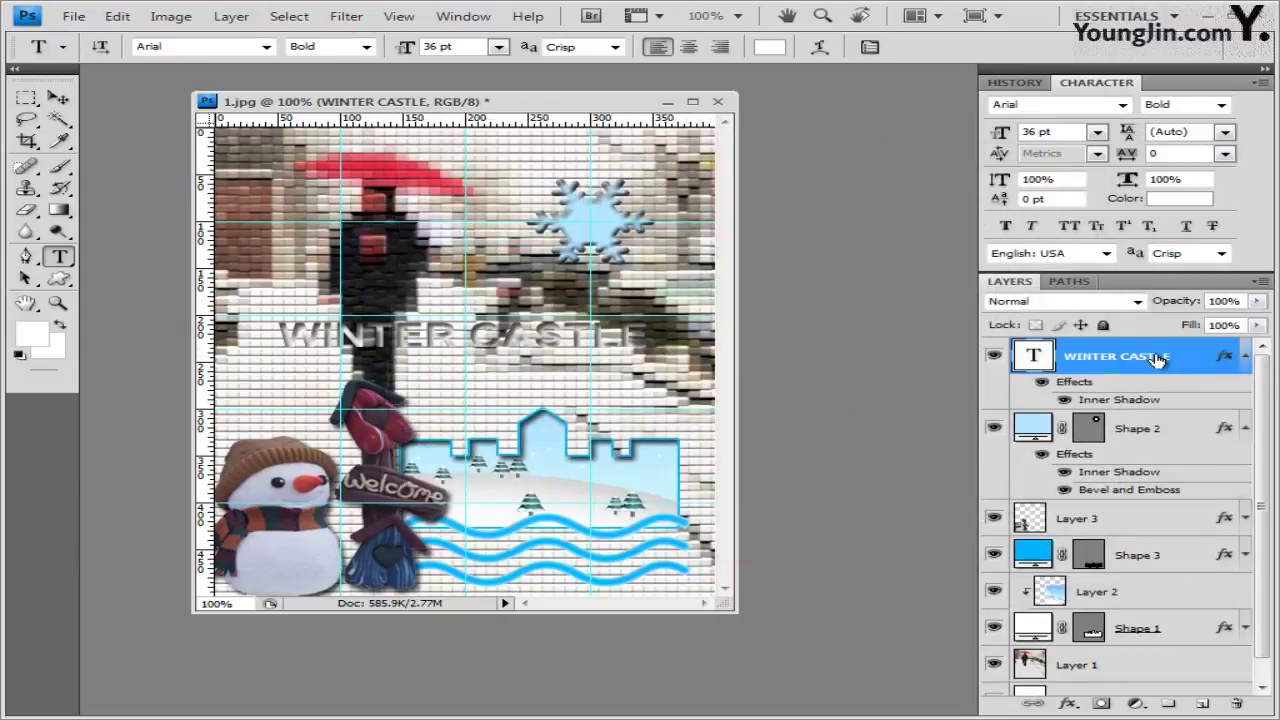
Add a 2 px outside Stroke to the WINTER CASTLE text and set its fill type to Gradient
click(1072, 706)
click(1128, 688)
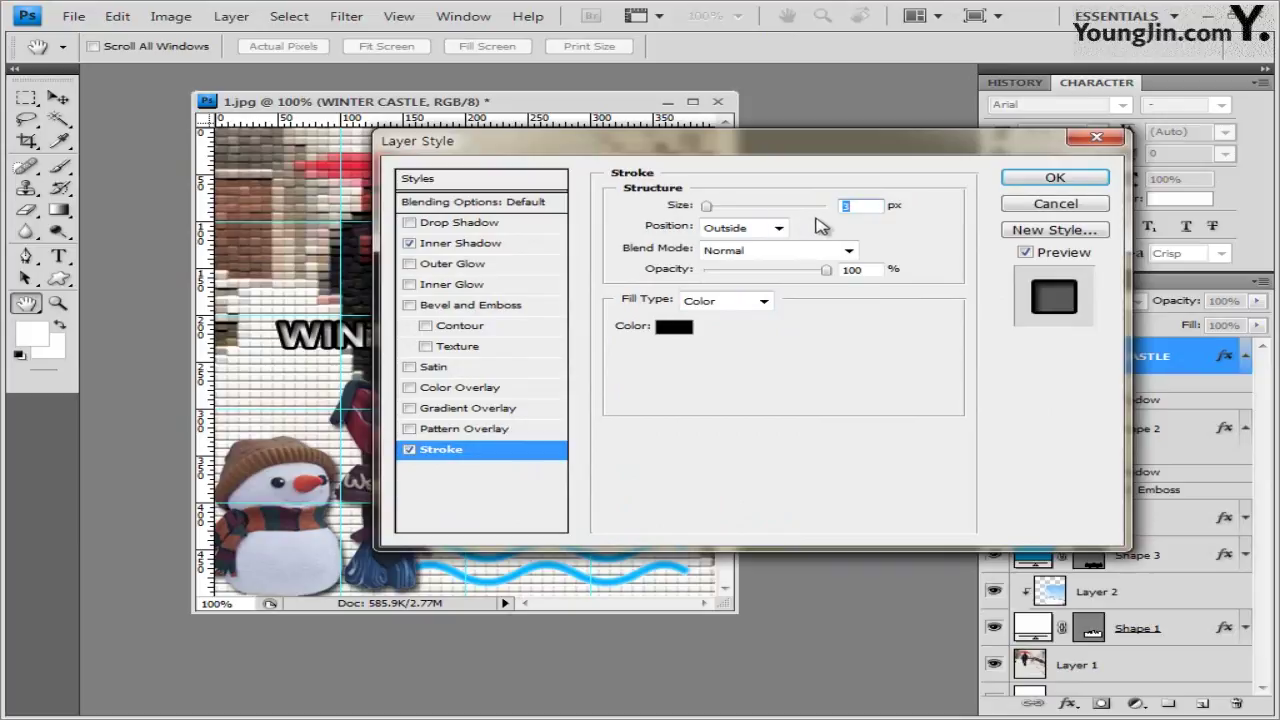
click(673, 327)
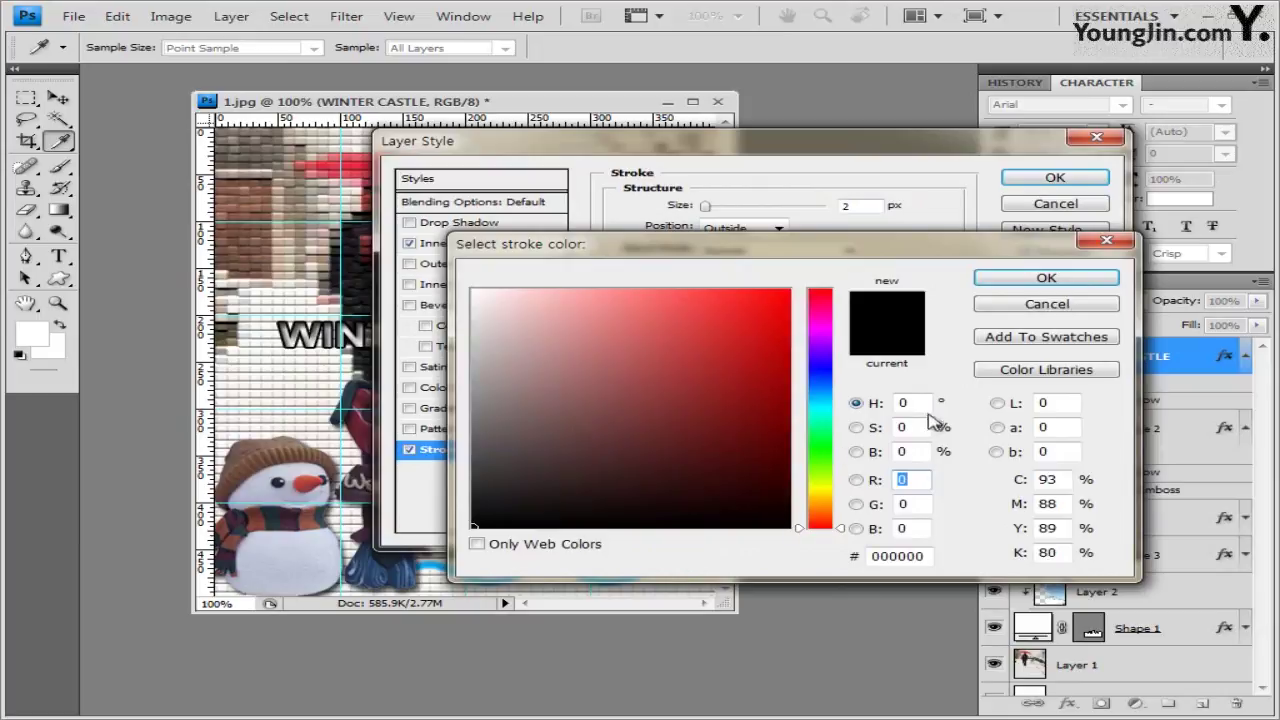
click(1061, 305)
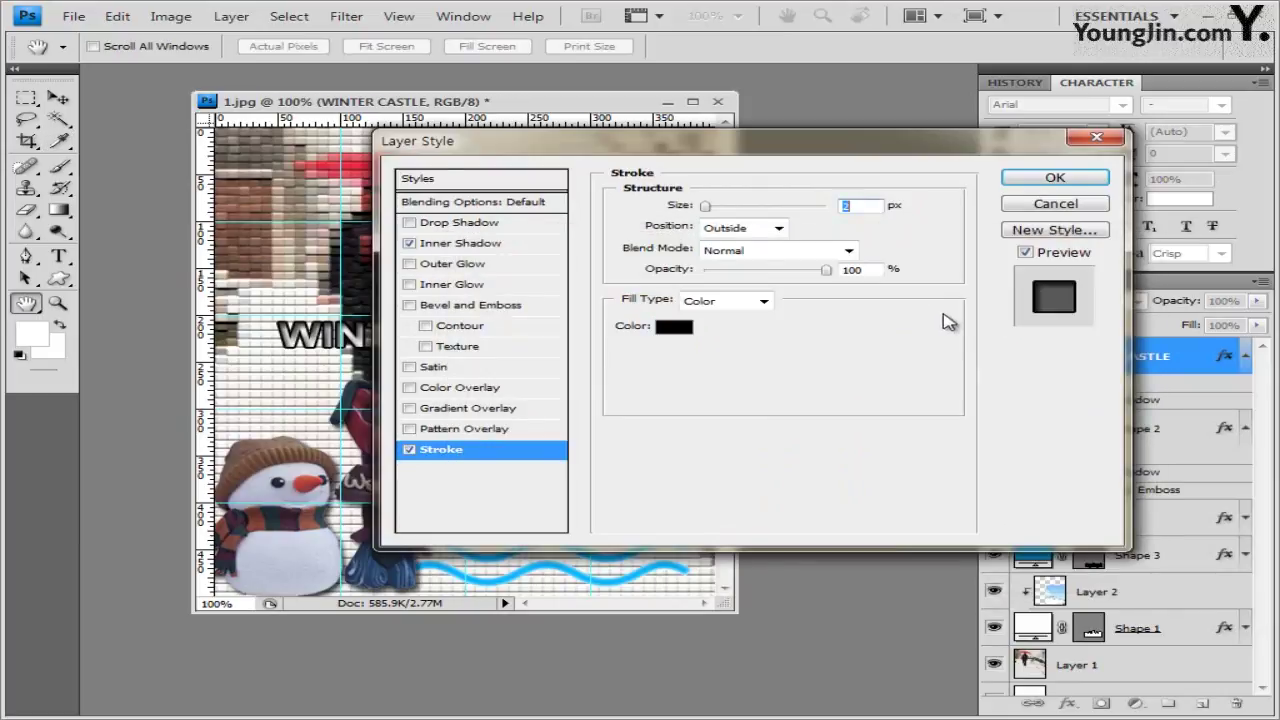
click(750, 304)
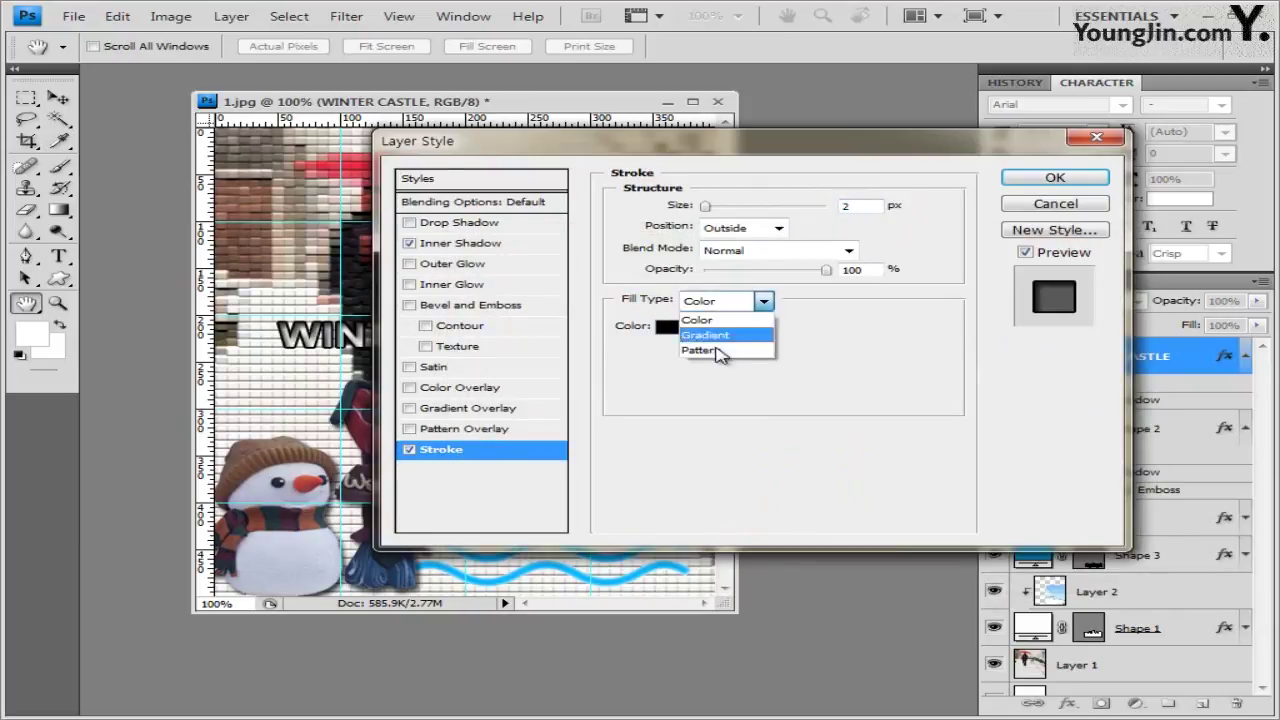
click(740, 345)
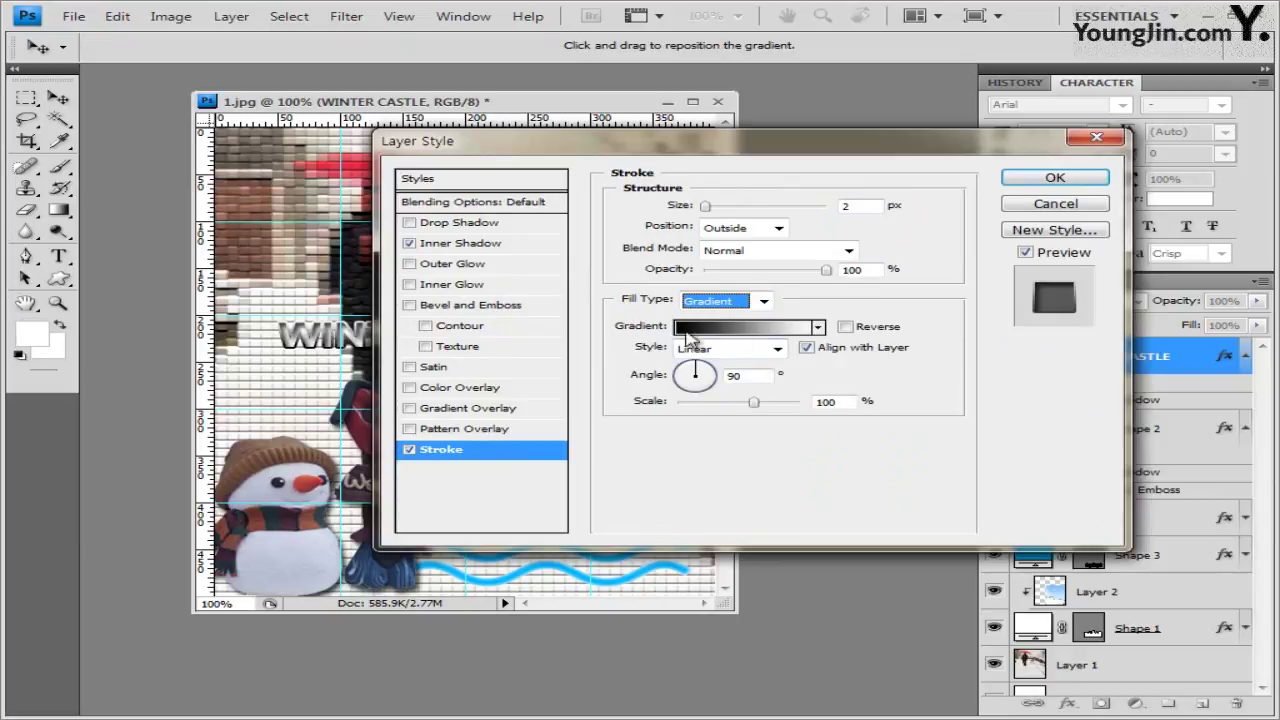
Base the stroke gradient on the black-to-white preset and set its starting color stop to ffffff
click(750, 330)
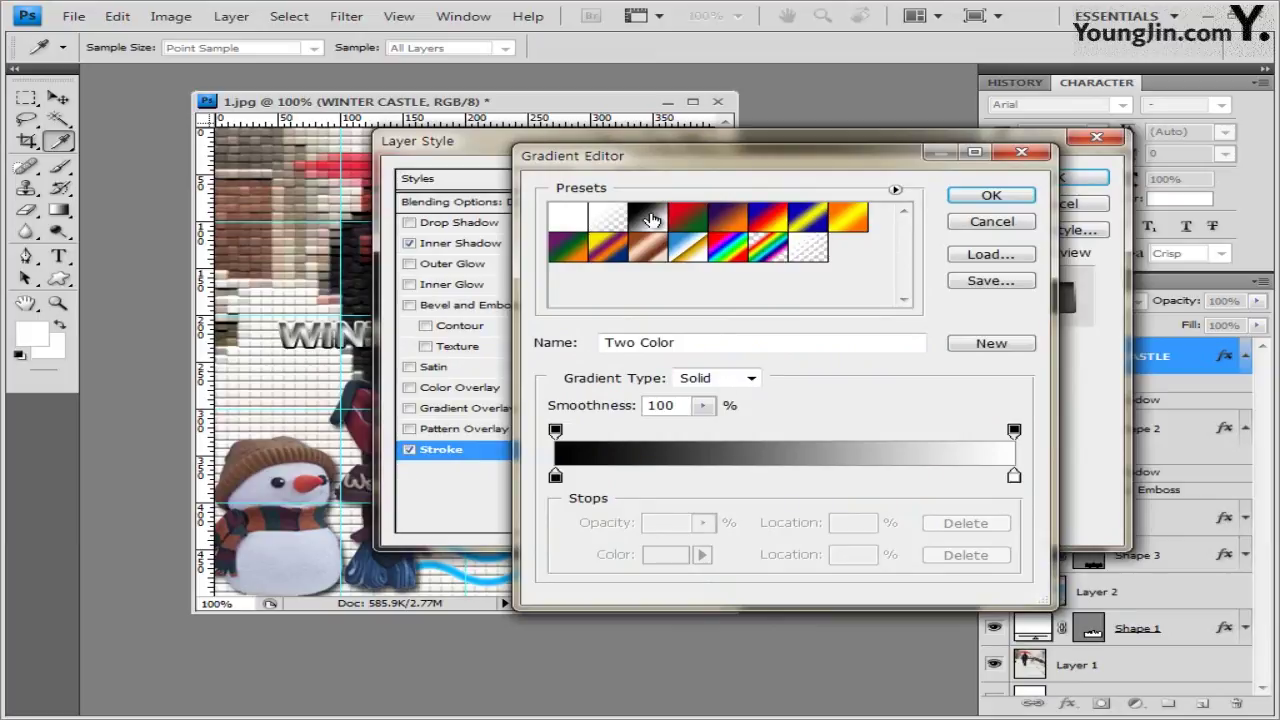
click(649, 219)
double_click(556, 477)
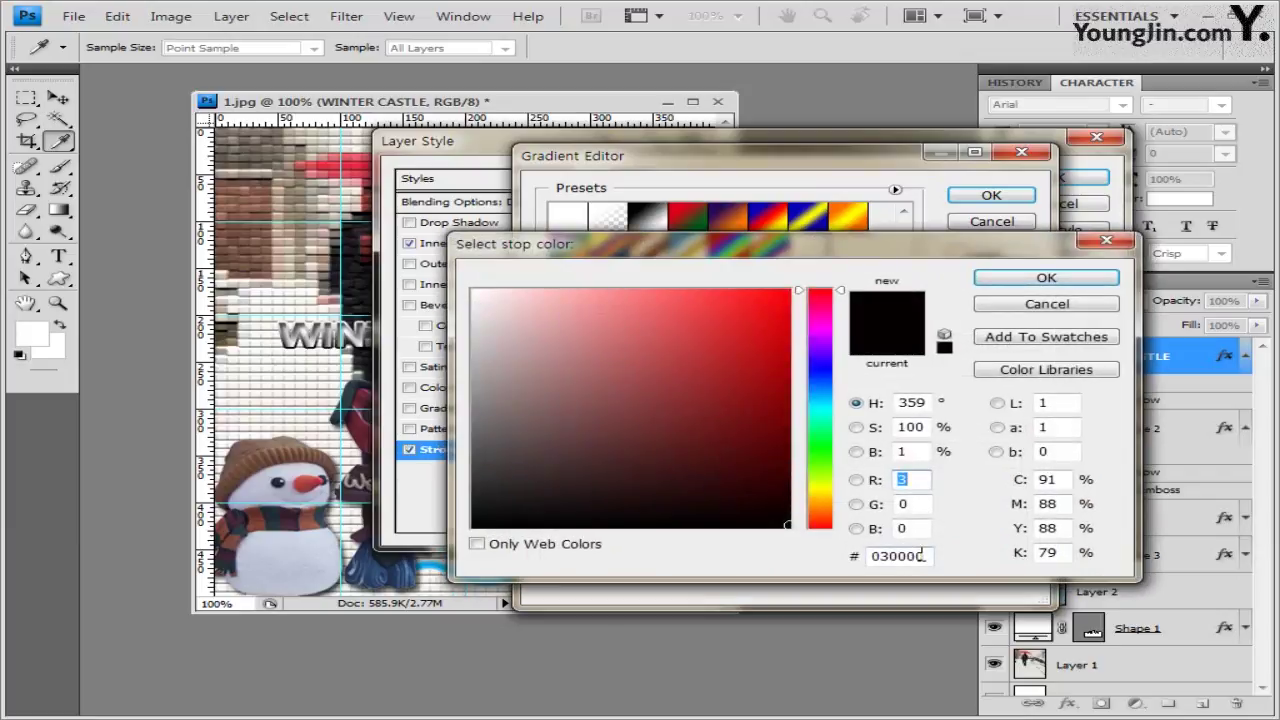
click(930, 556)
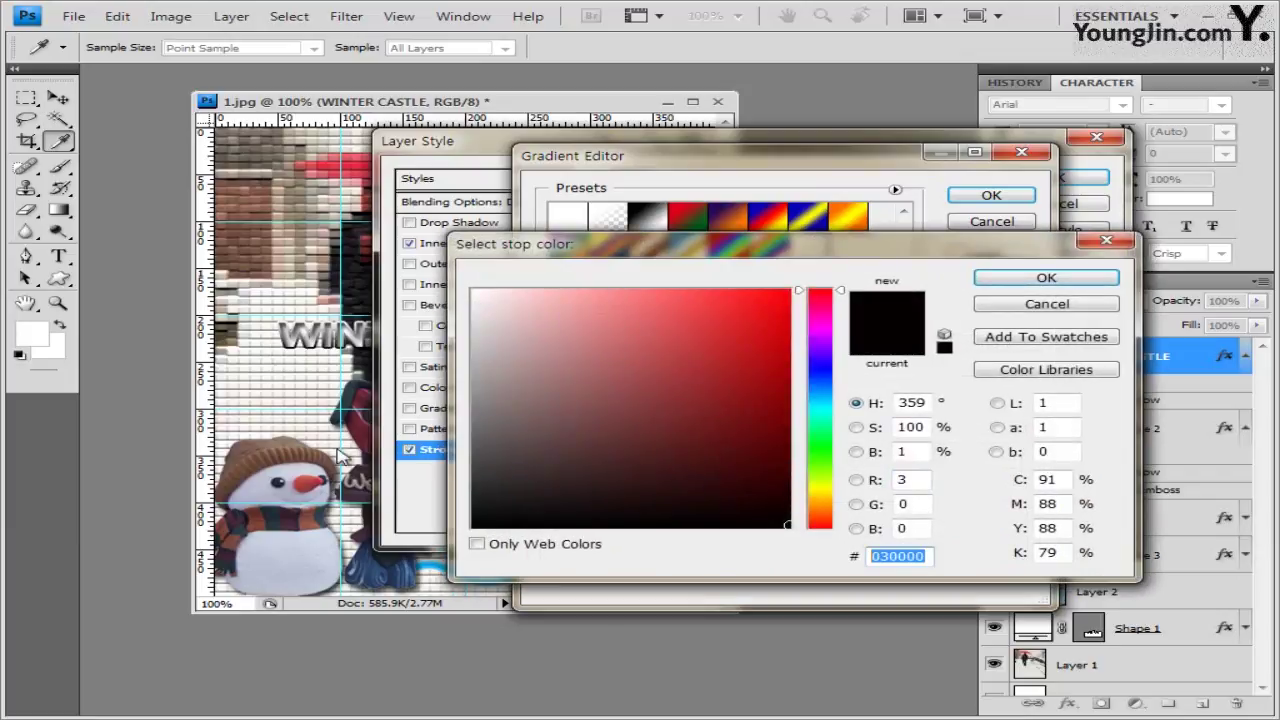
text(ffffff)
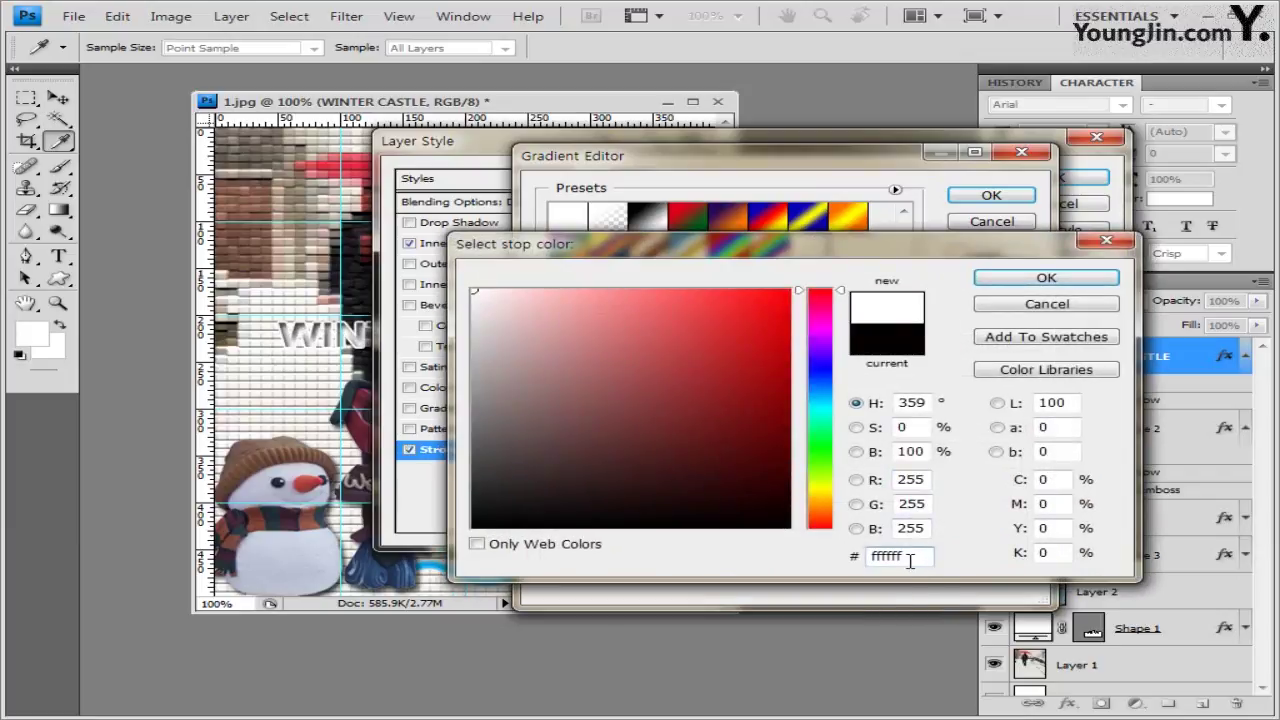
click(1100, 279)
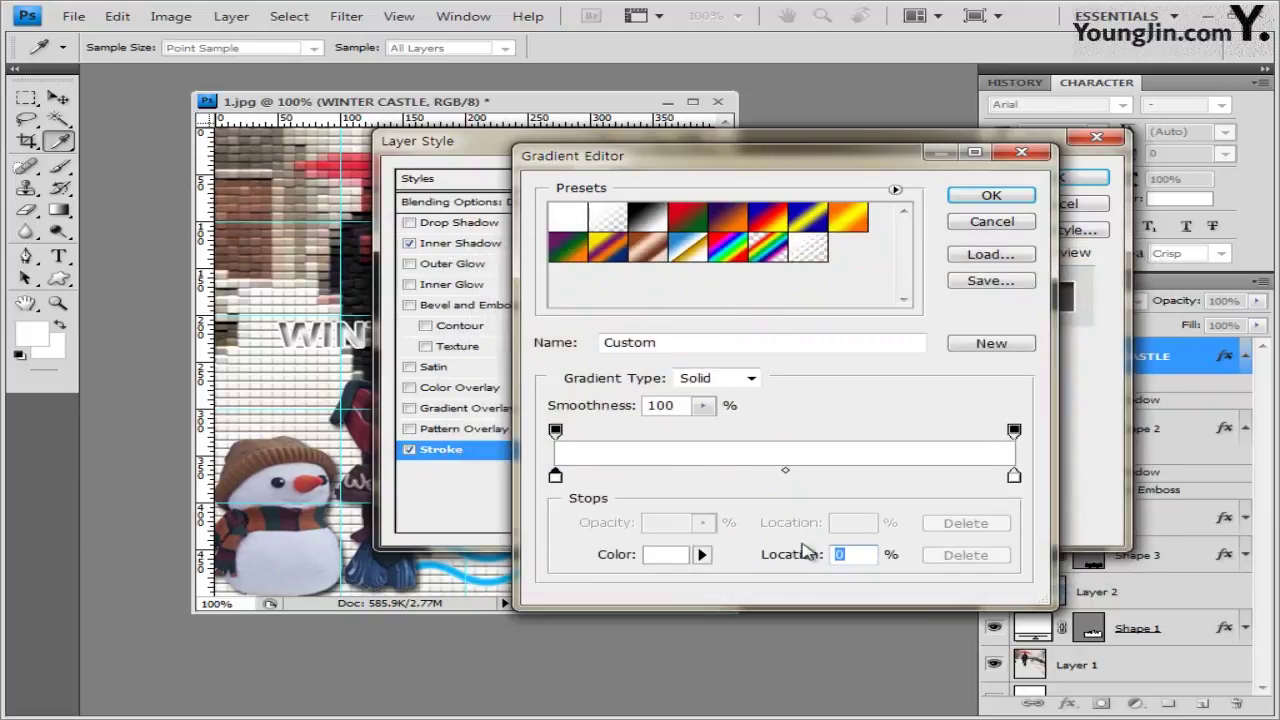
Set the stroke gradient's end color stop to 363290 and apply the linear gradient stroke to the WINTER CASTLE text
double_click(1014, 478)
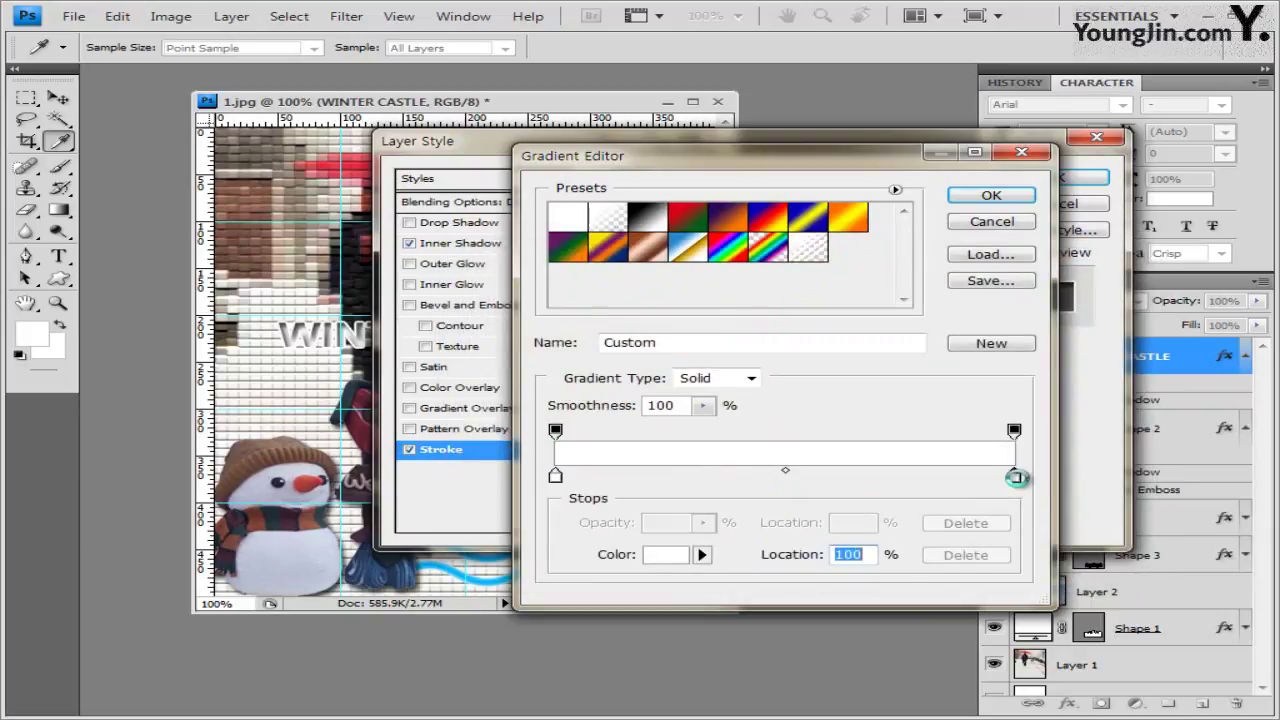
click(925, 558)
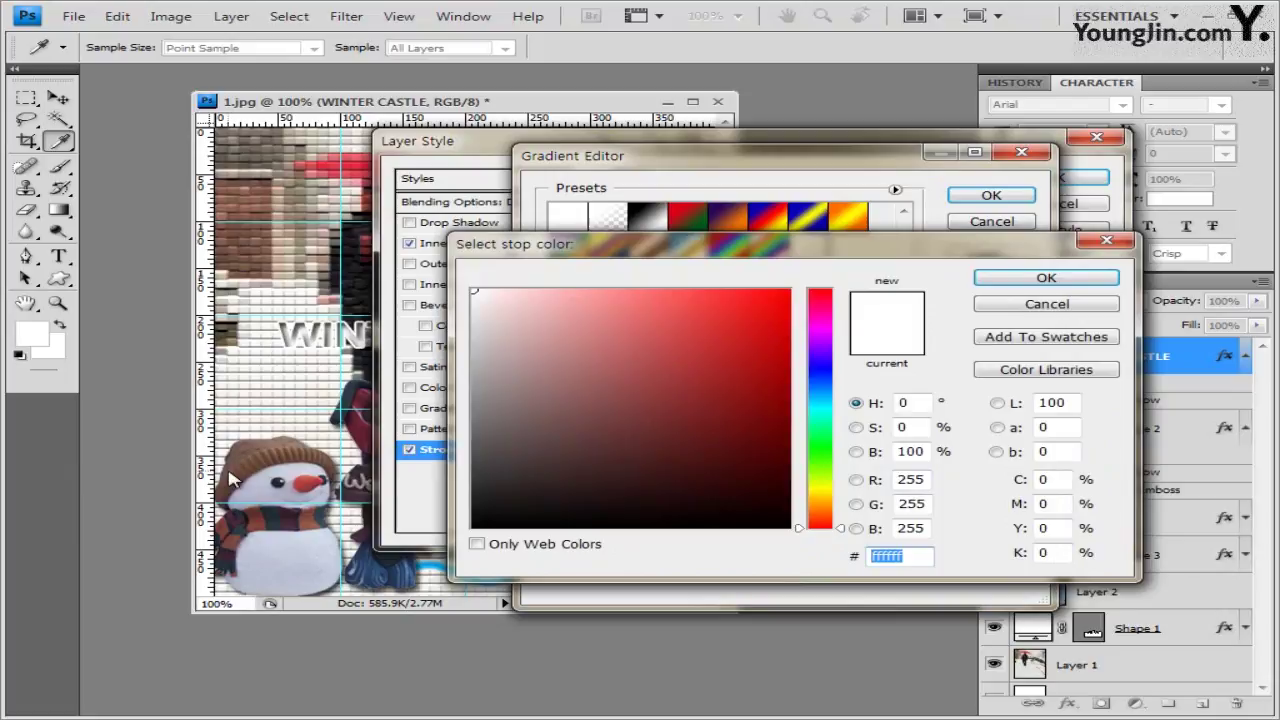
text(363290)
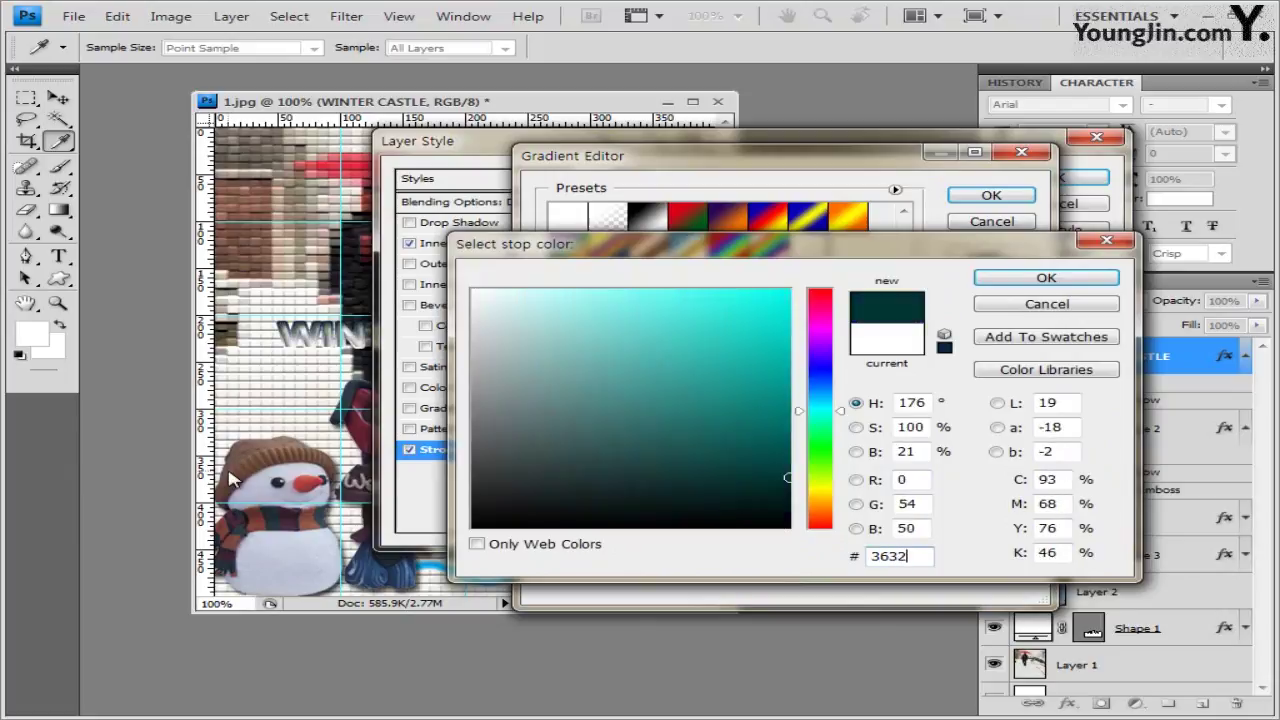
click(1046, 279)
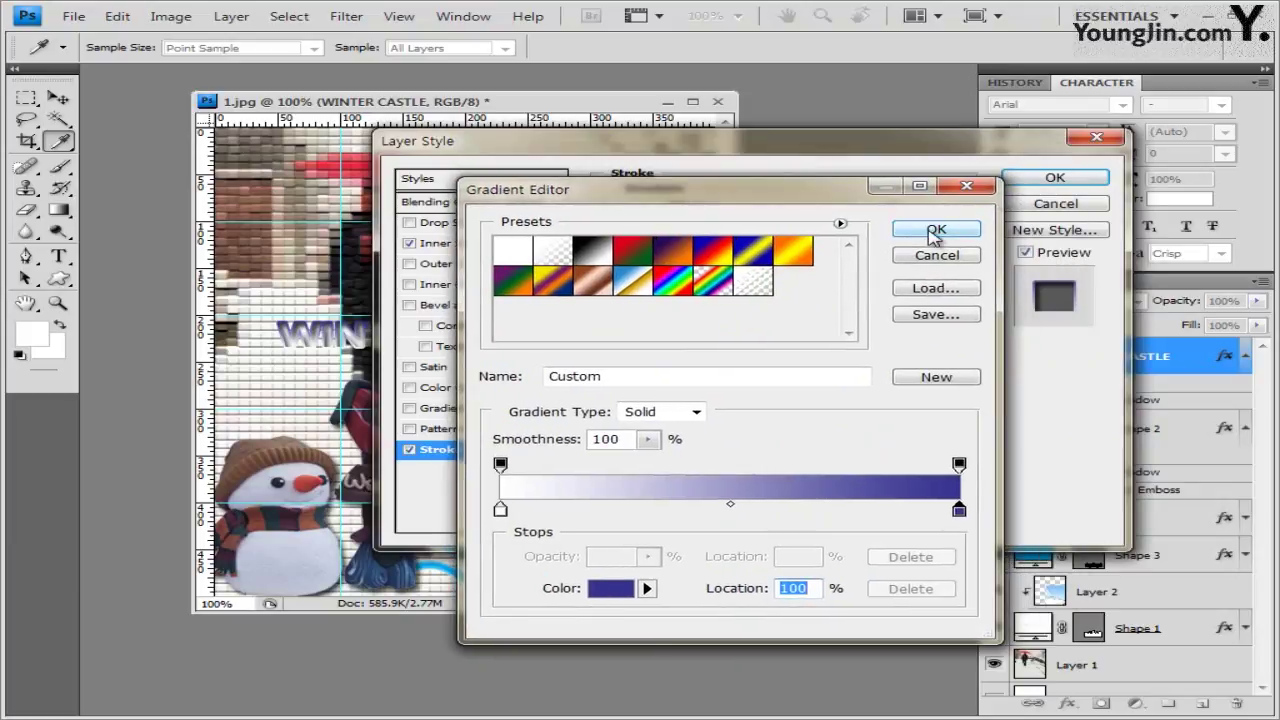
click(925, 232)
drag(752, 146, 861, 143)
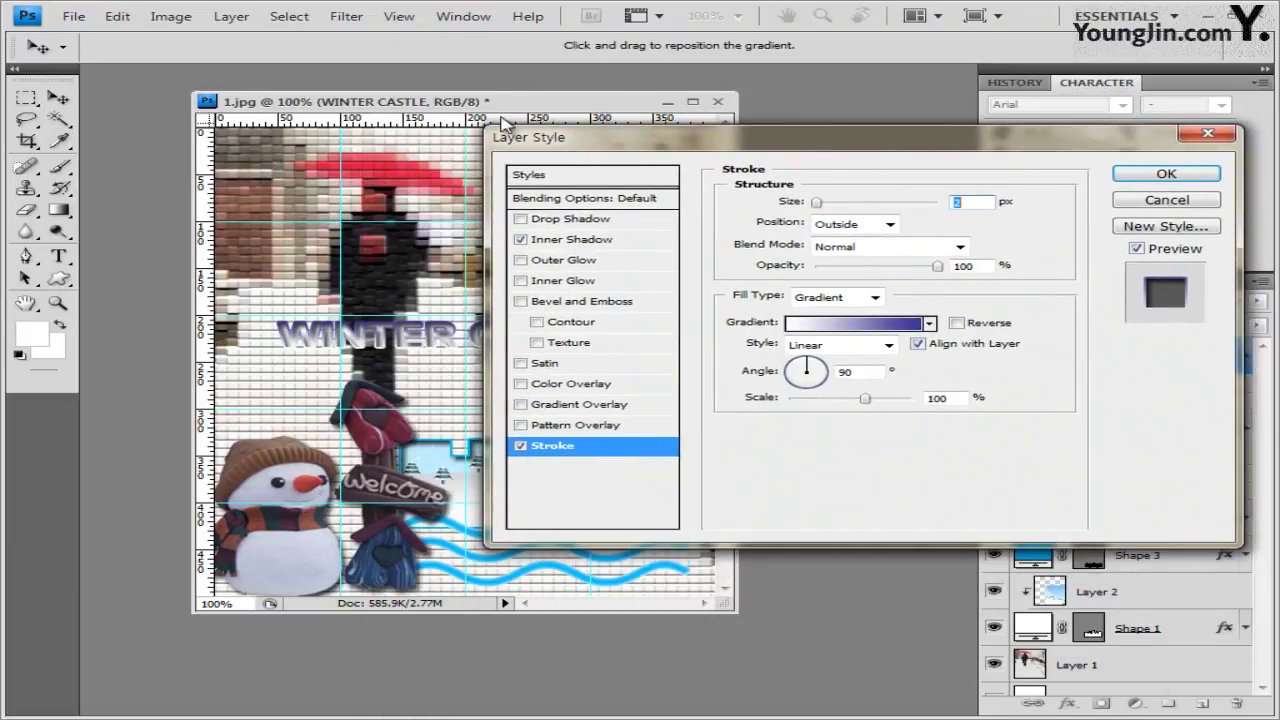
drag(457, 110, 322, 122)
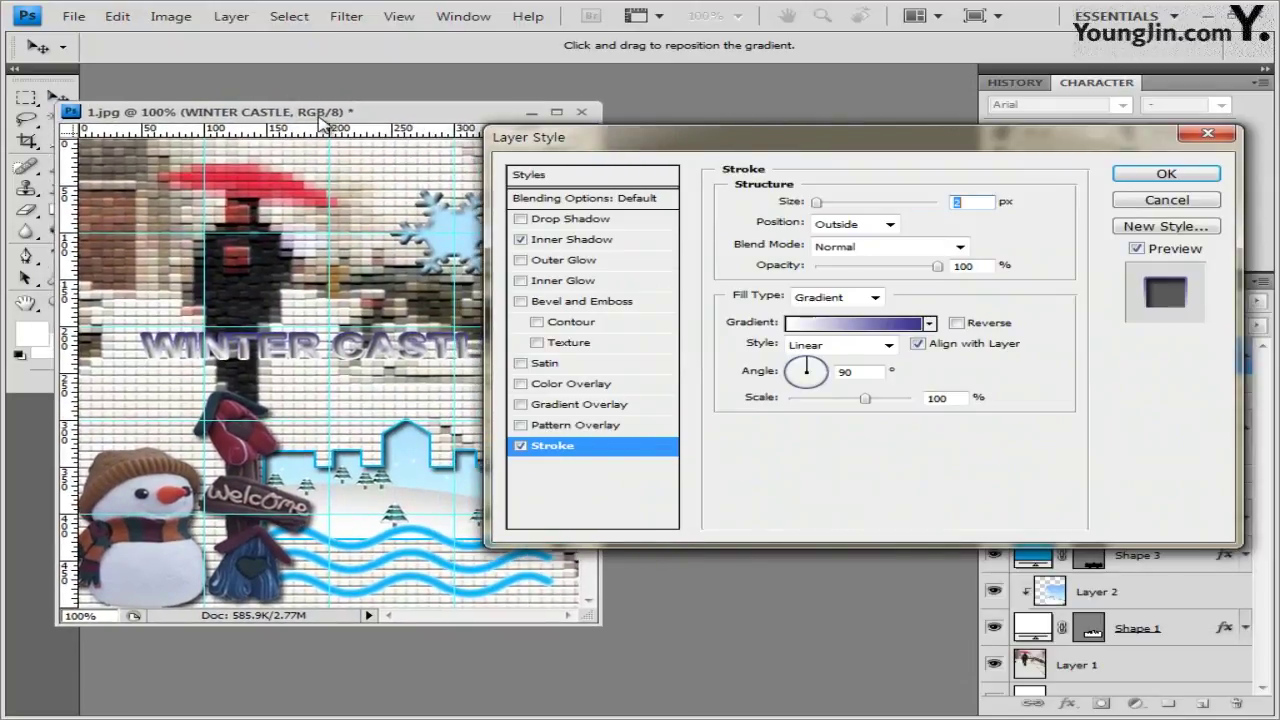
drag(818, 140, 793, 163)
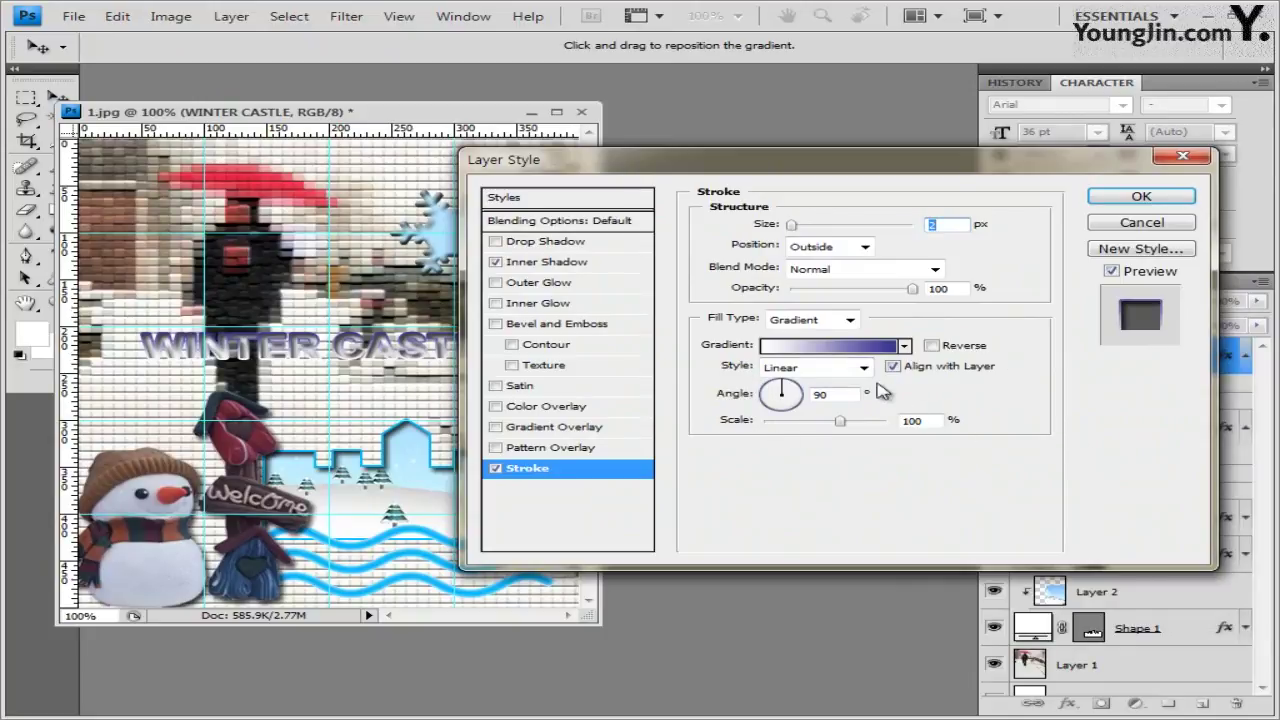
click(1142, 197)
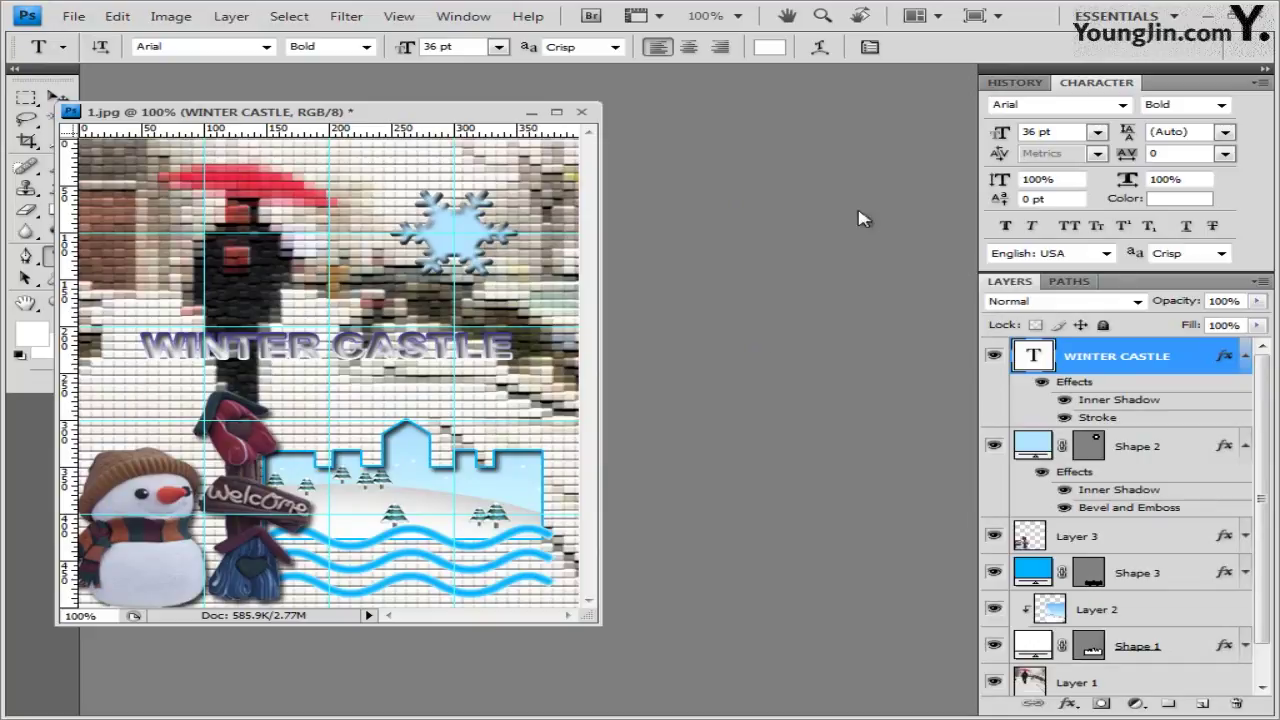
Warp the WINTER CASTLE text with the horizontal Bulge style at +50% bend
click(827, 50)
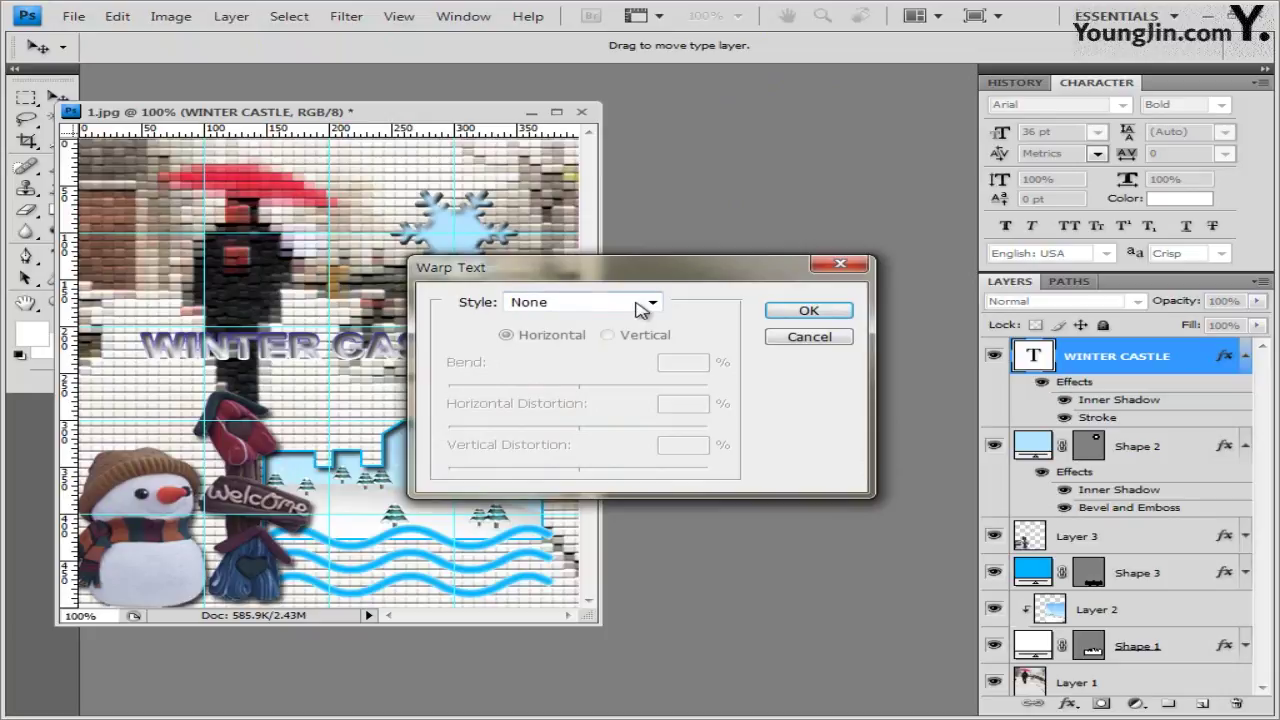
click(653, 305)
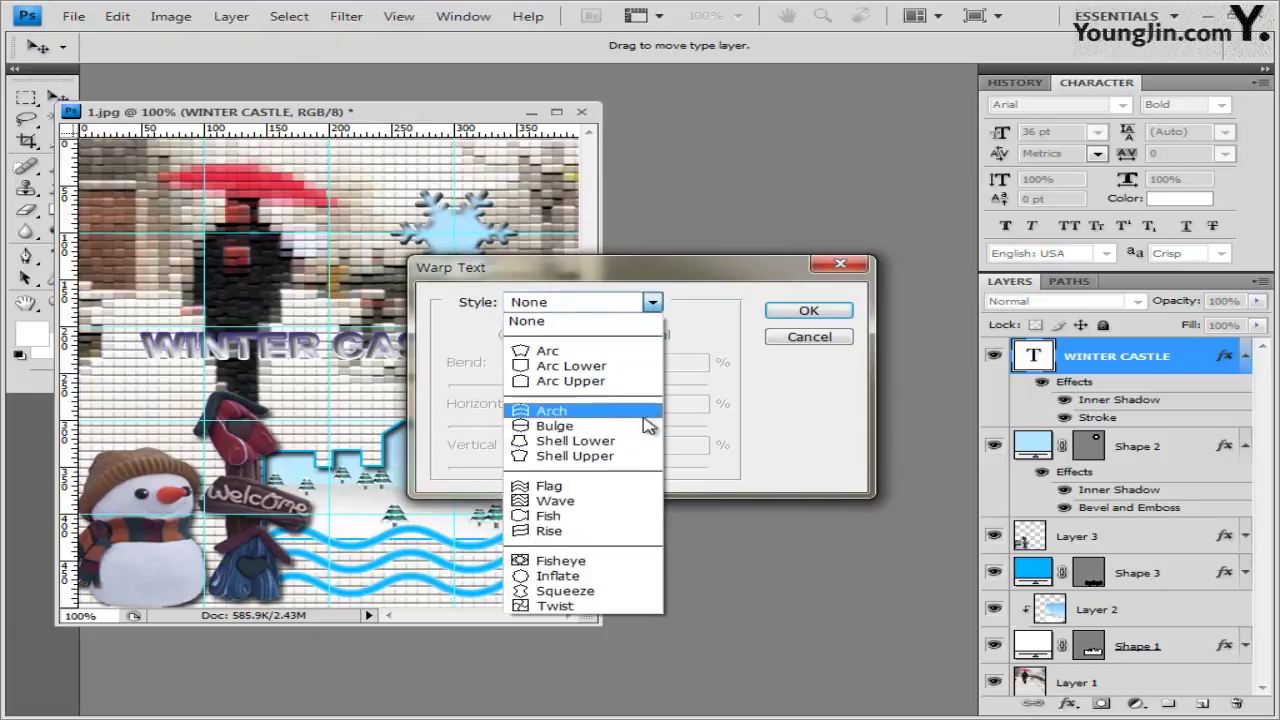
click(613, 428)
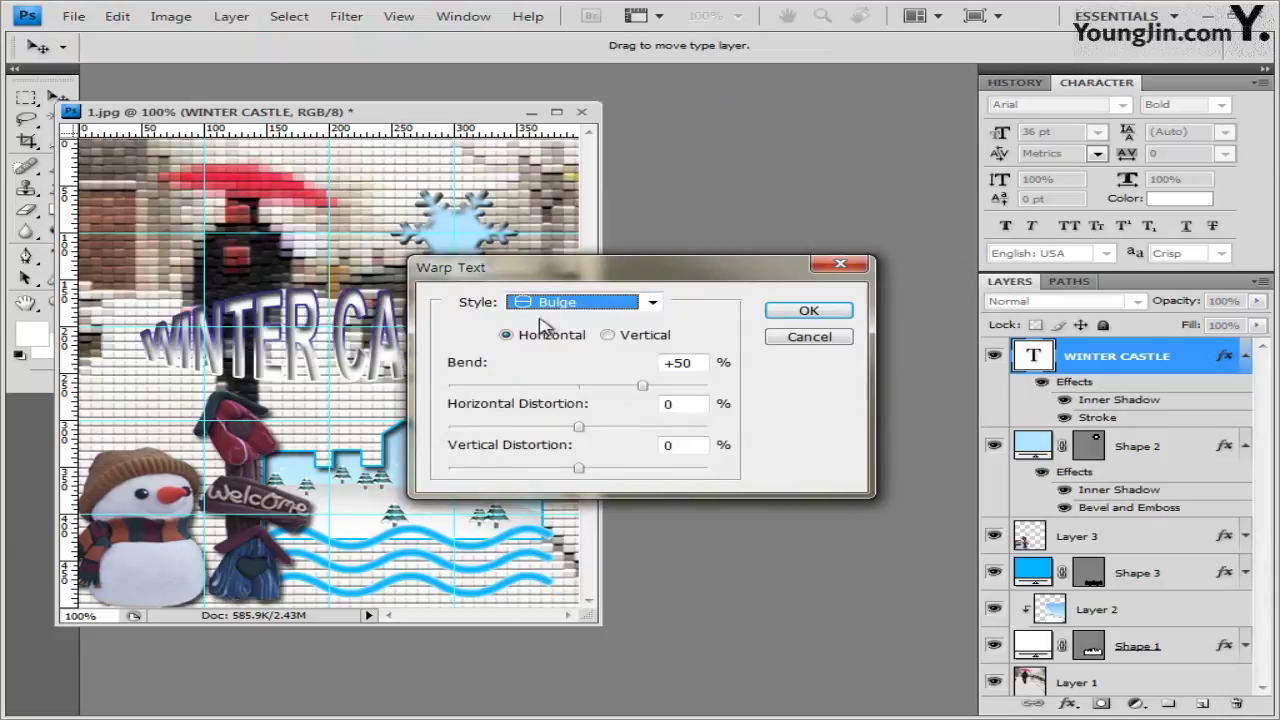
drag(555, 268, 731, 266)
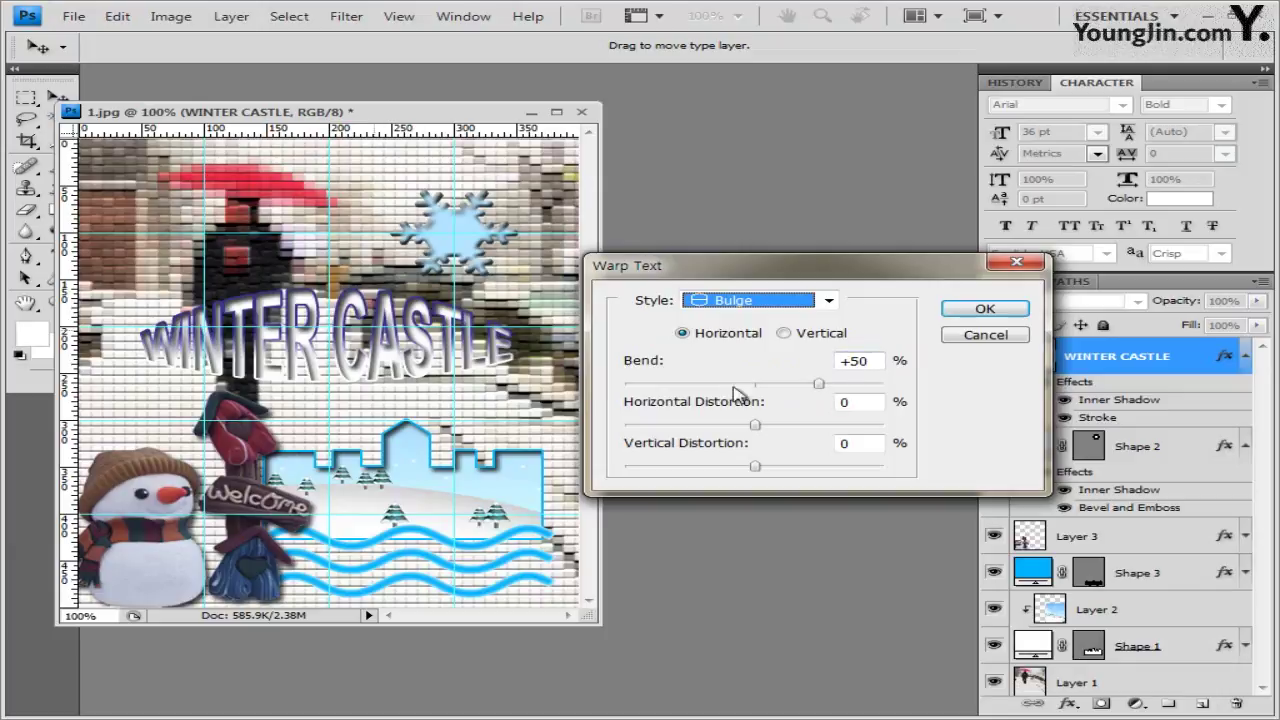
click(993, 316)
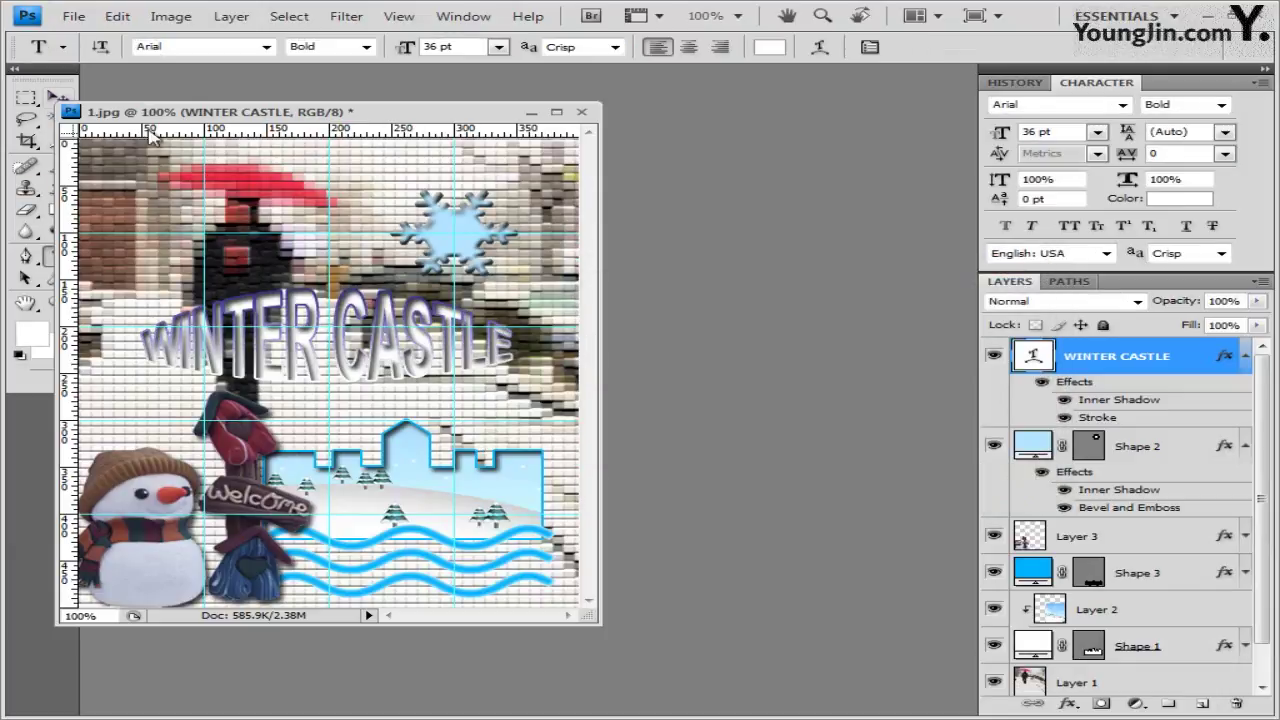
Shift the warped WINTER CASTLE text up by about 5 px while keeping its horizontal position
drag(160, 113, 283, 116)
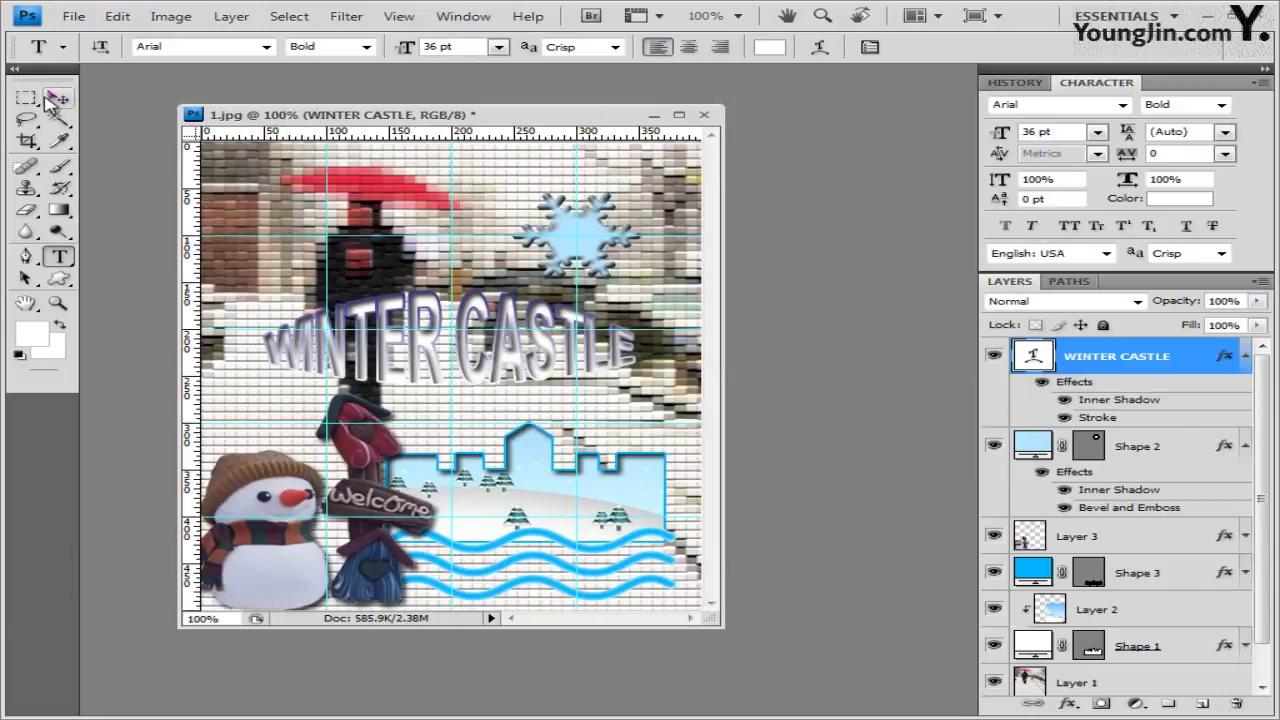
click(58, 97)
drag(437, 377, 447, 371)
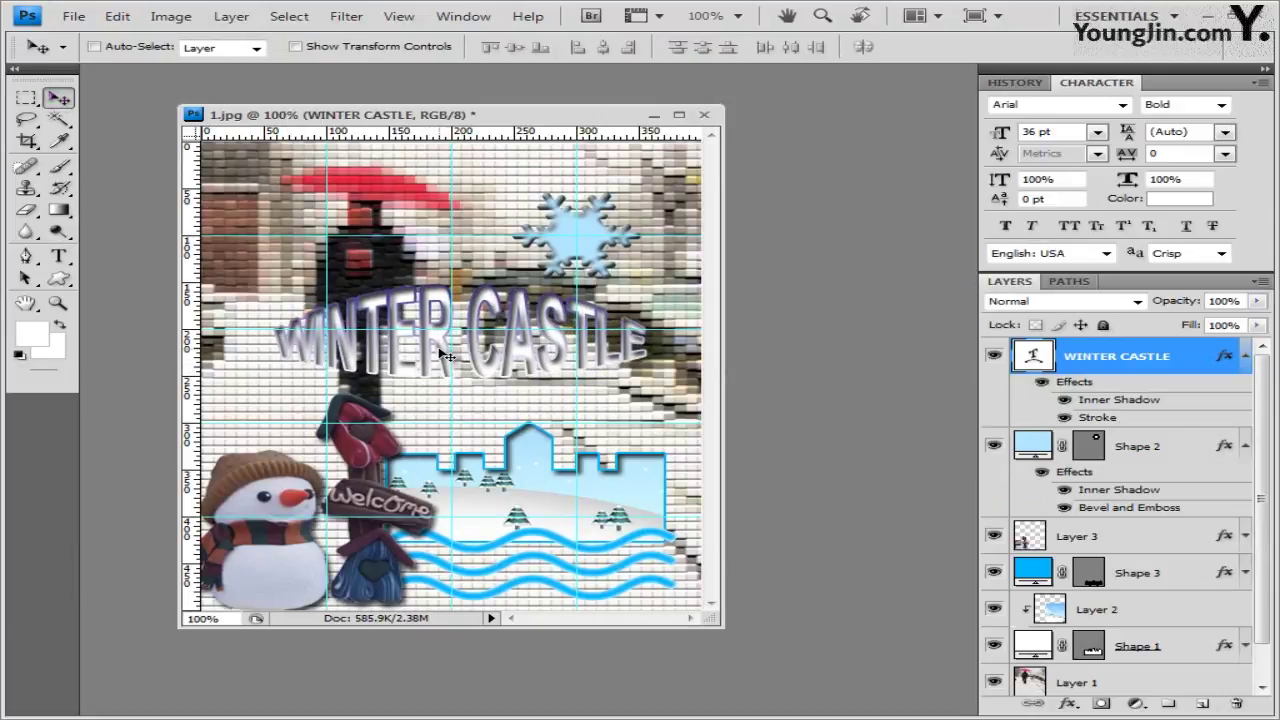
key(shift+Left)
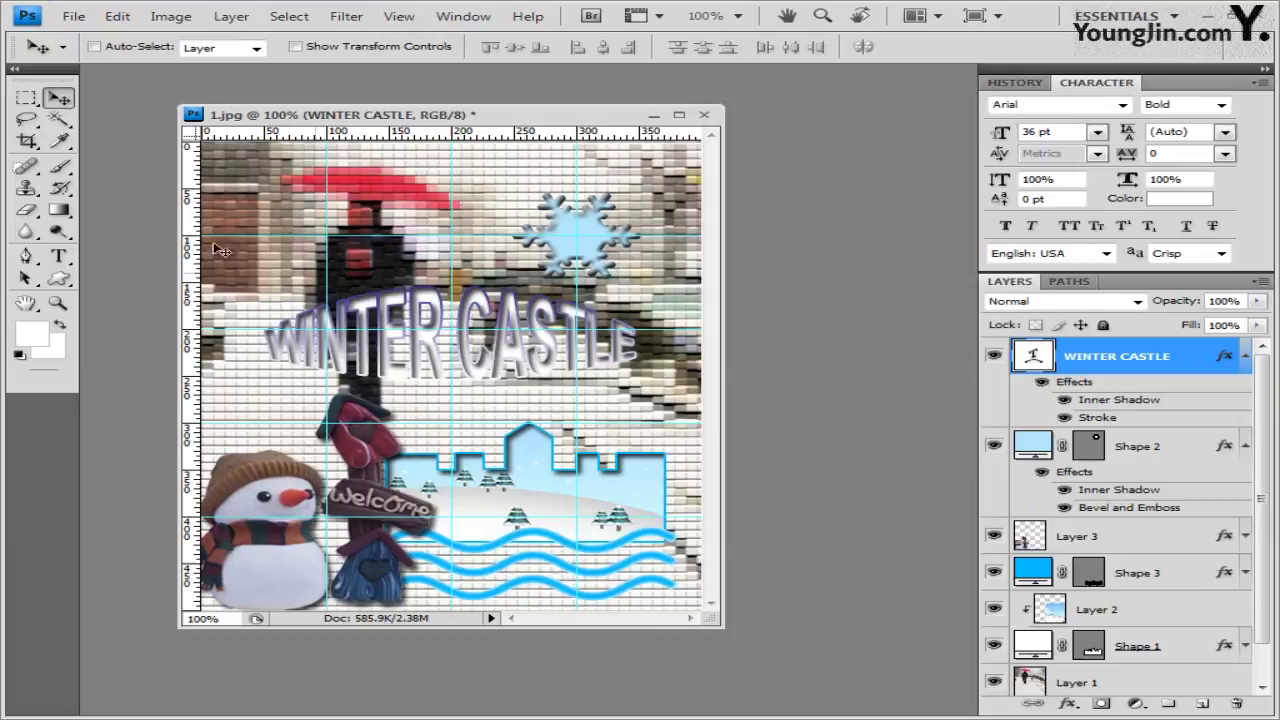
click(58, 256)
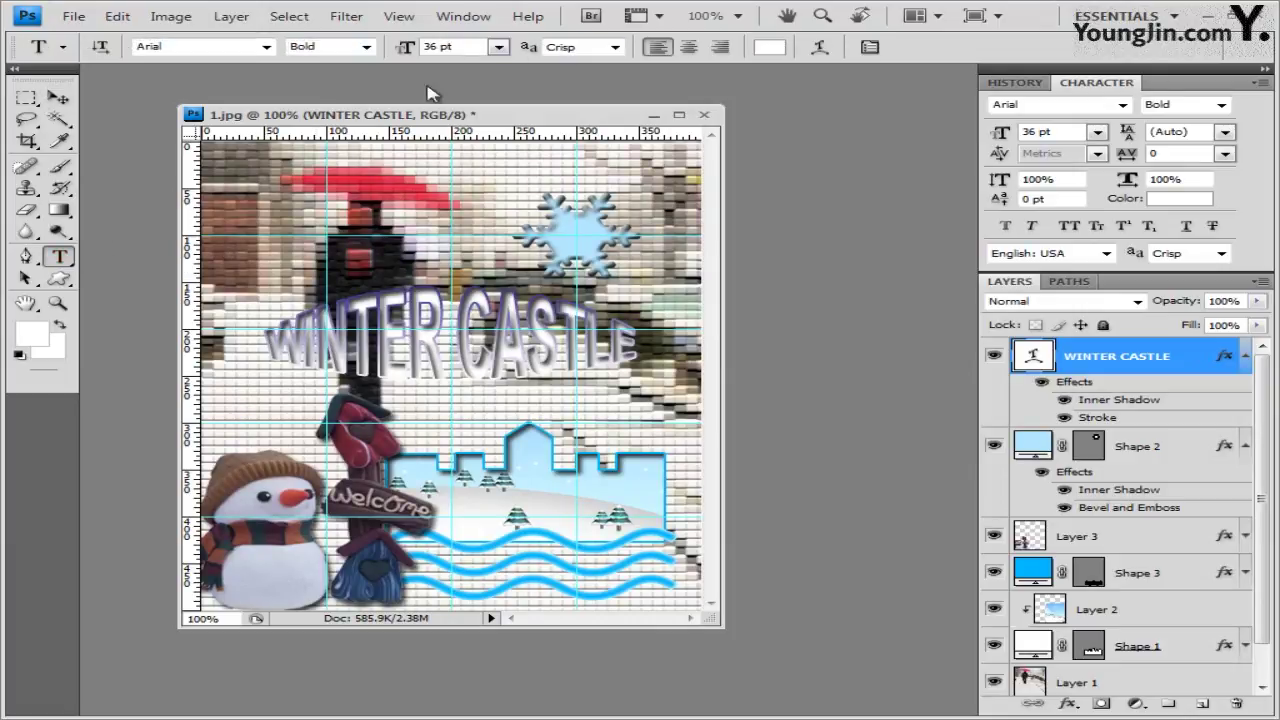
click(58, 97)
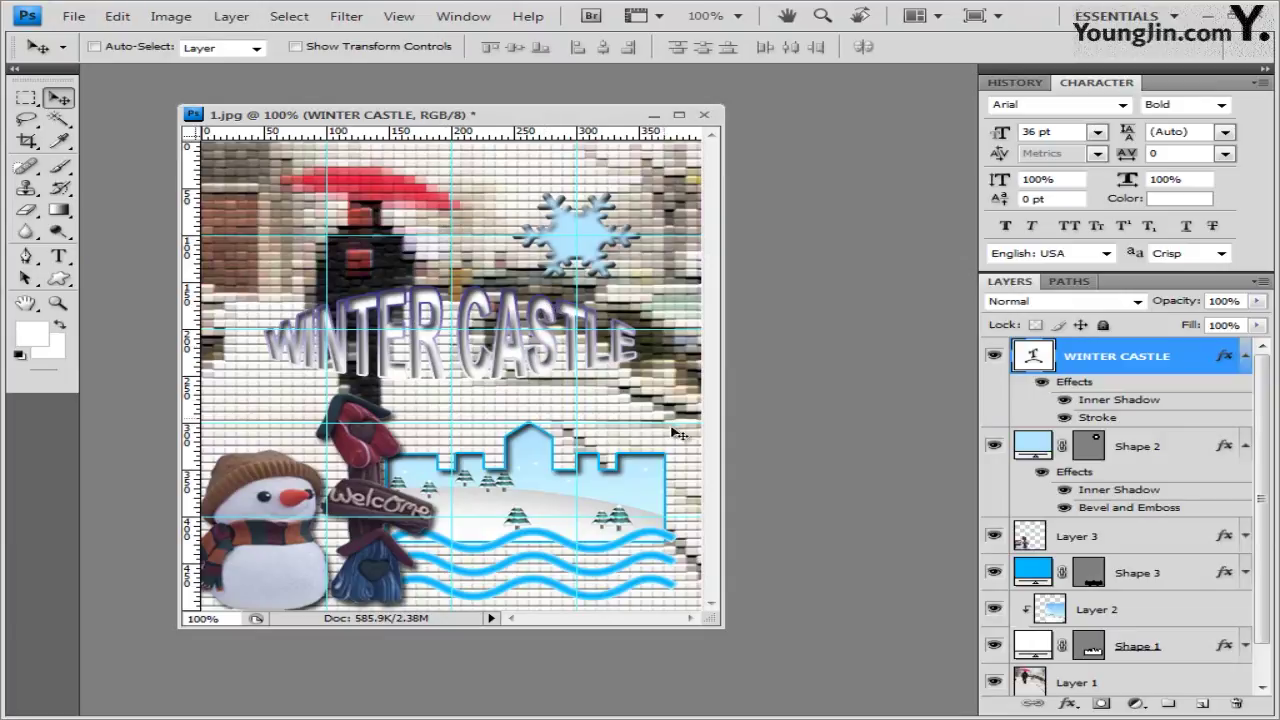
drag(519, 120, 601, 124)
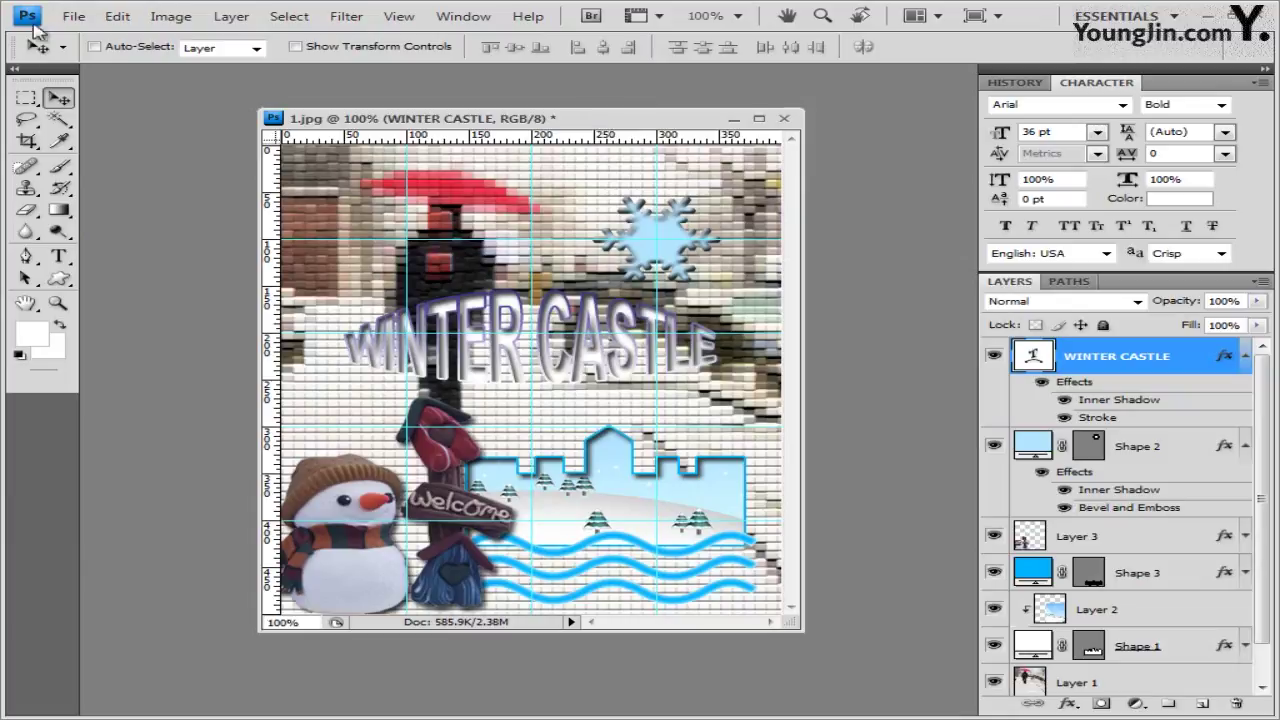
Save the composition in the GTQ folder as the layered Photoshop file 1.psd with Maximize Compatibility on
click(73, 16)
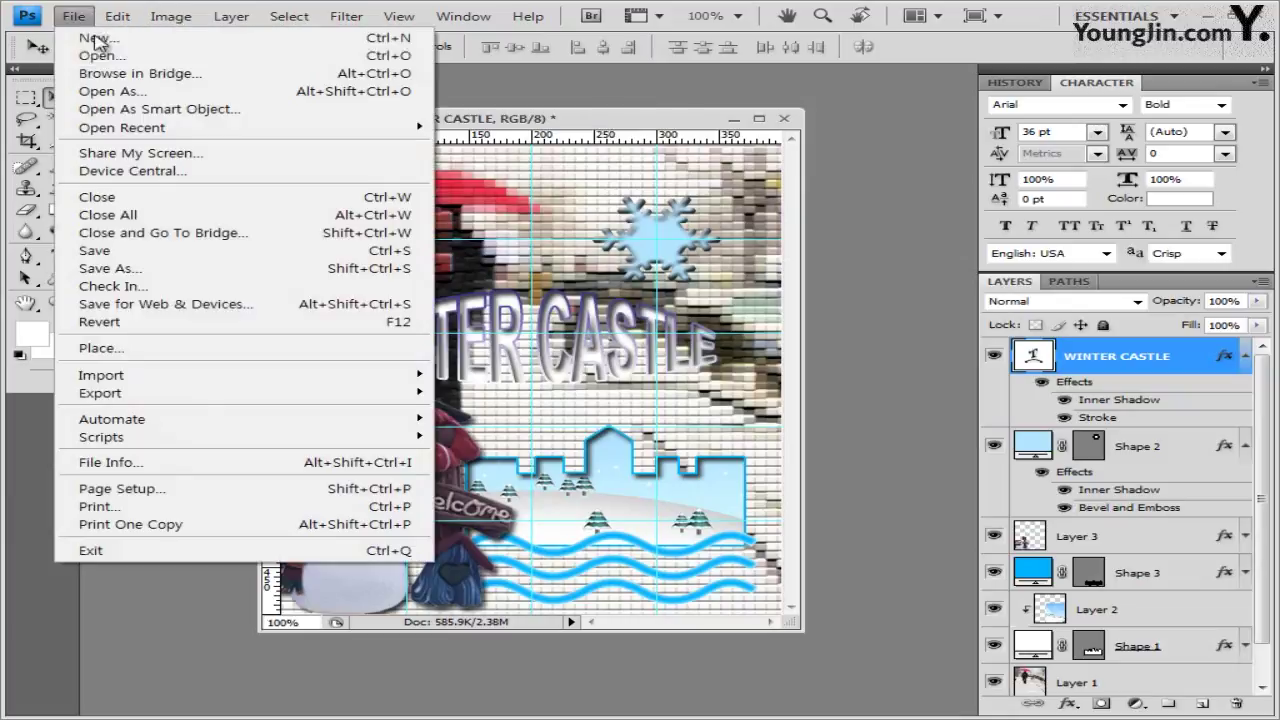
click(253, 258)
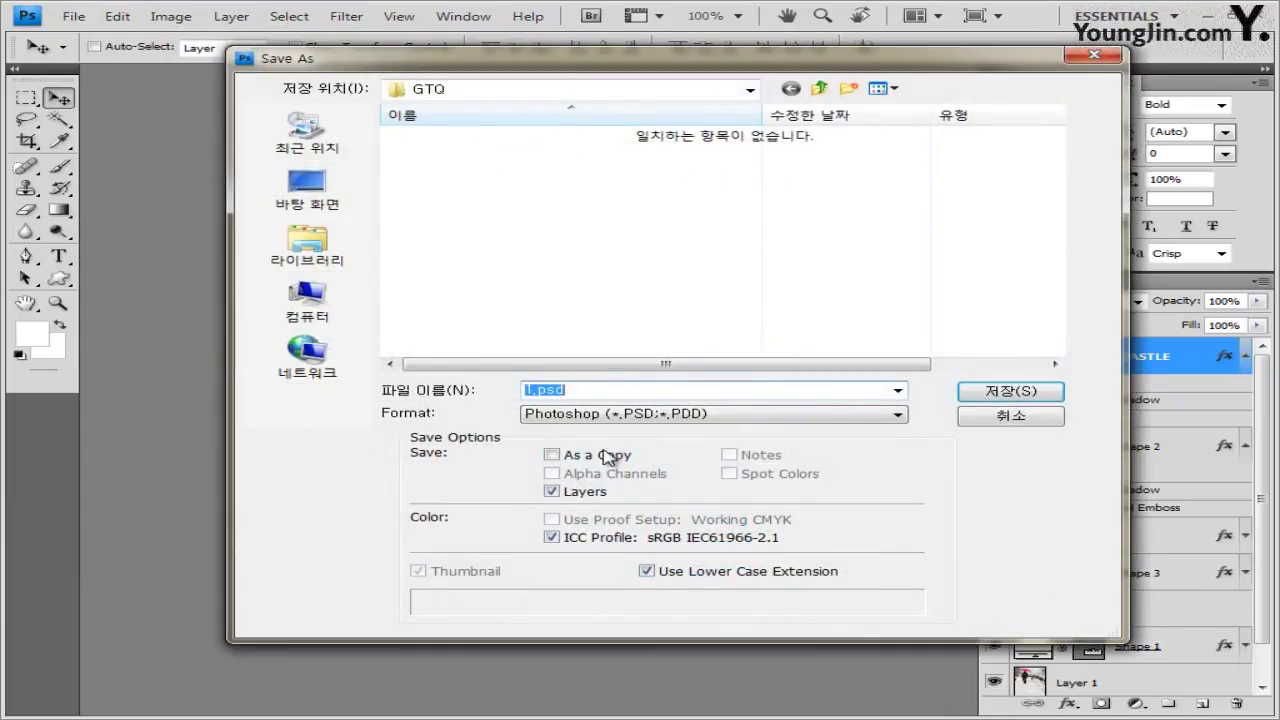
click(1040, 396)
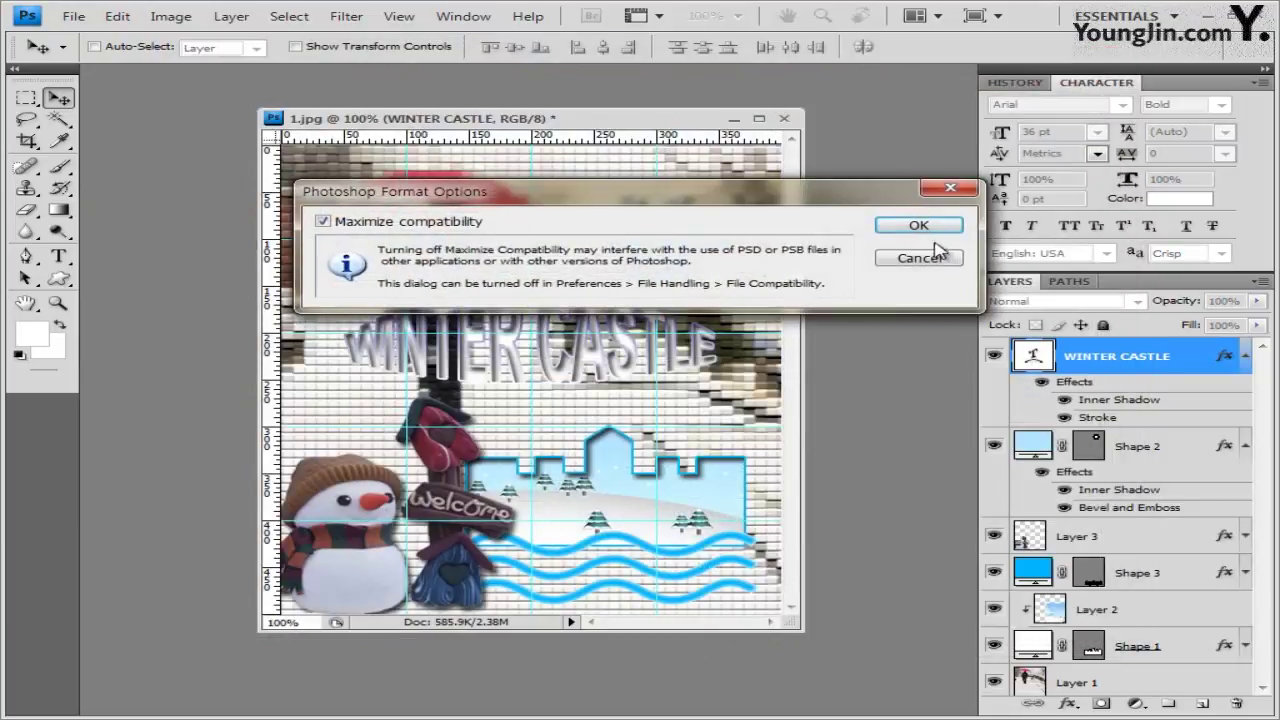
click(915, 224)
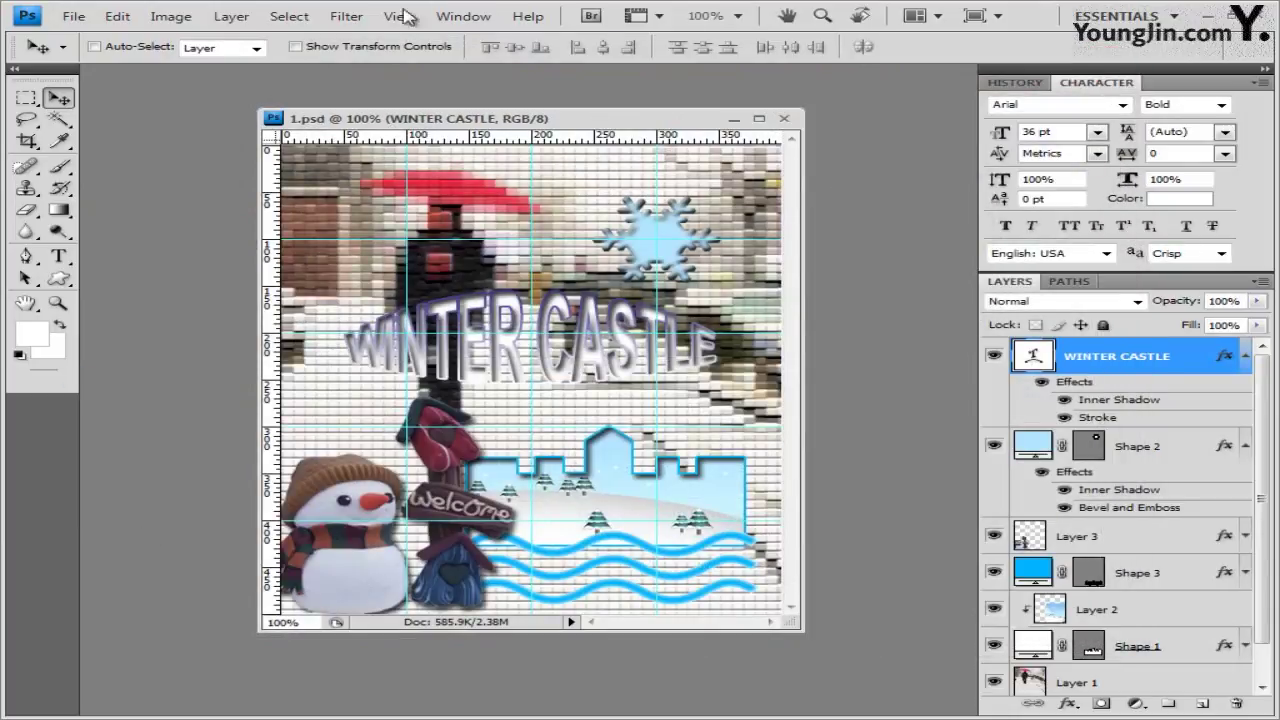
Clear all guides from the 1.psd document
click(424, 18)
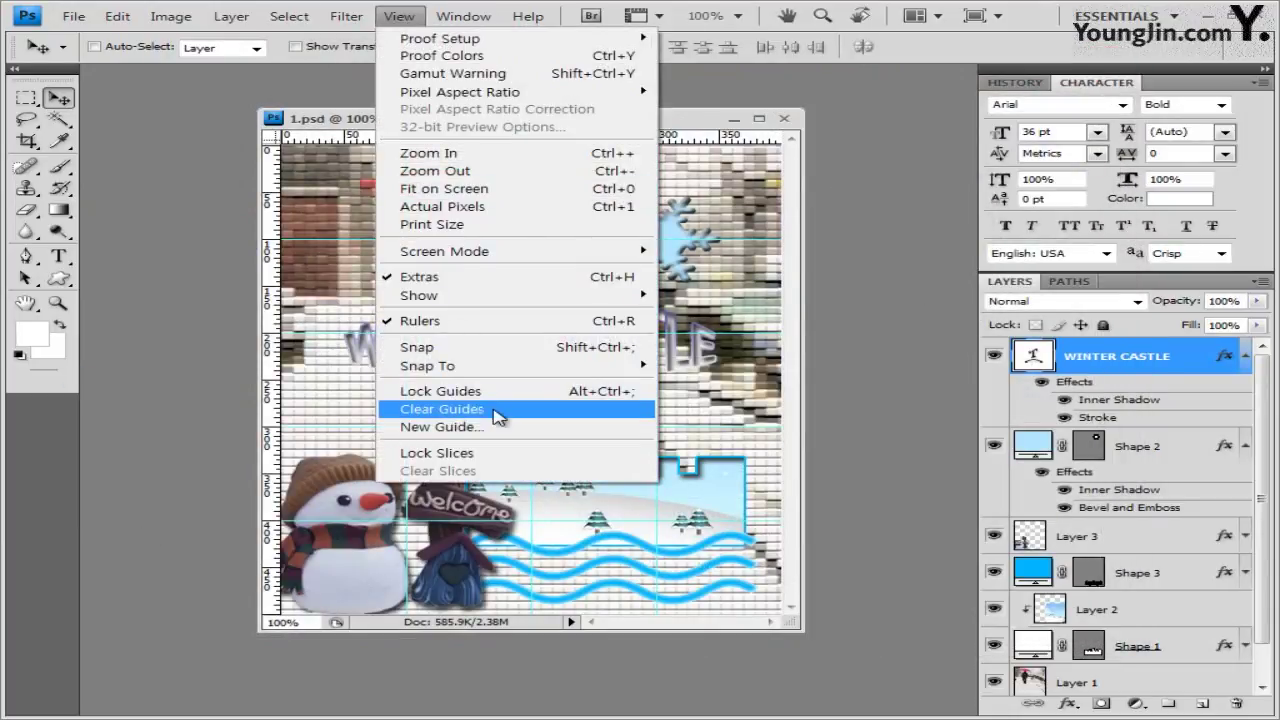
click(497, 415)
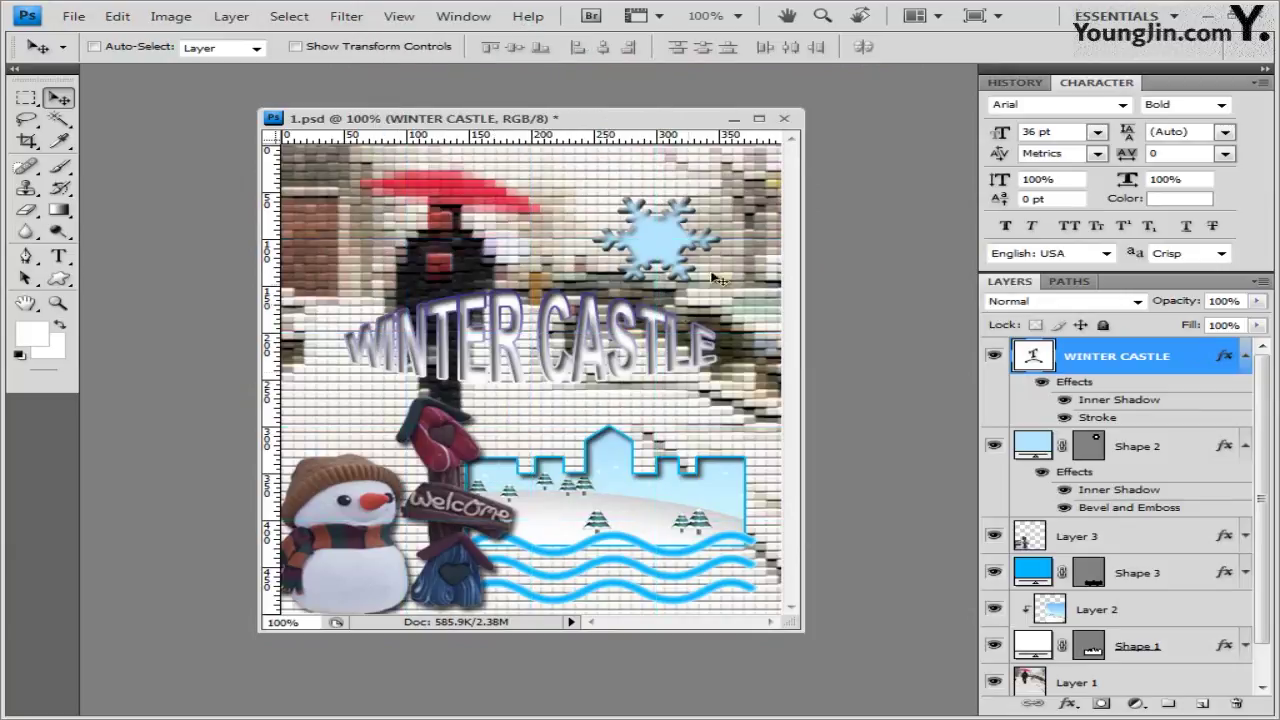
drag(461, 120, 443, 118)
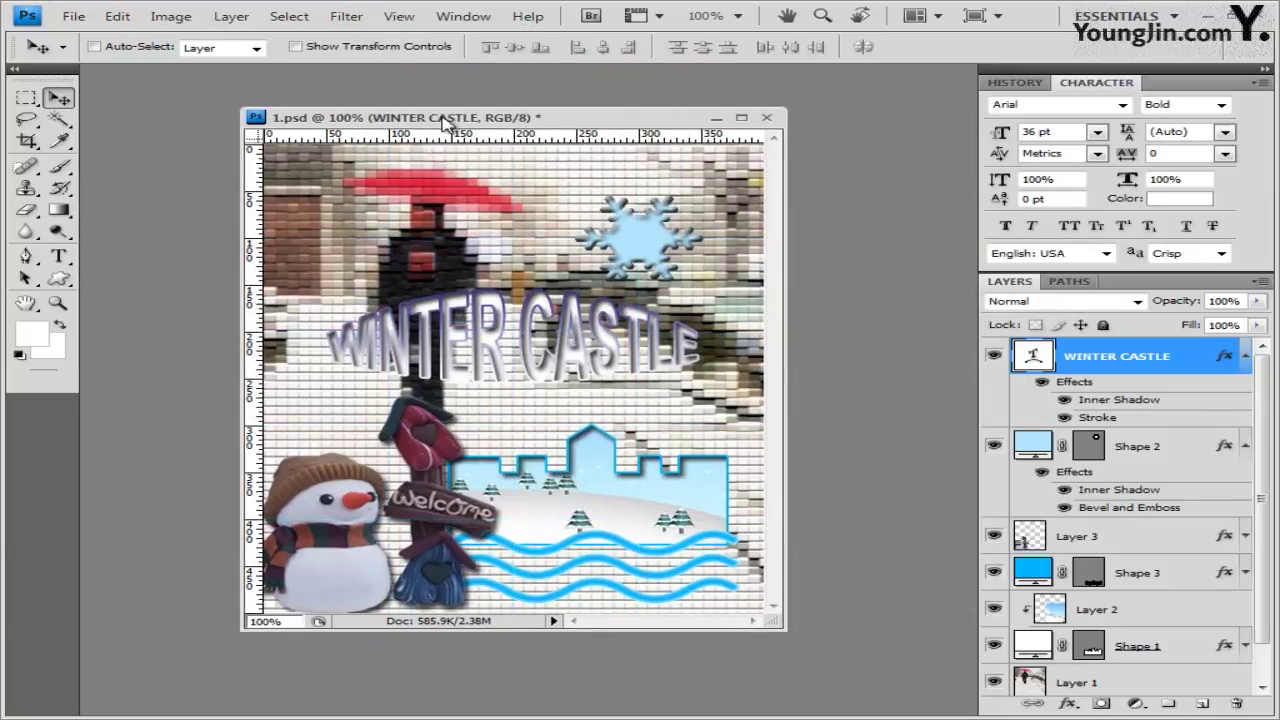
Set up a JPEG copy for the GTQ folder, named with the examinee number, the examinee's name and 1, separated by hyphens
click(74, 17)
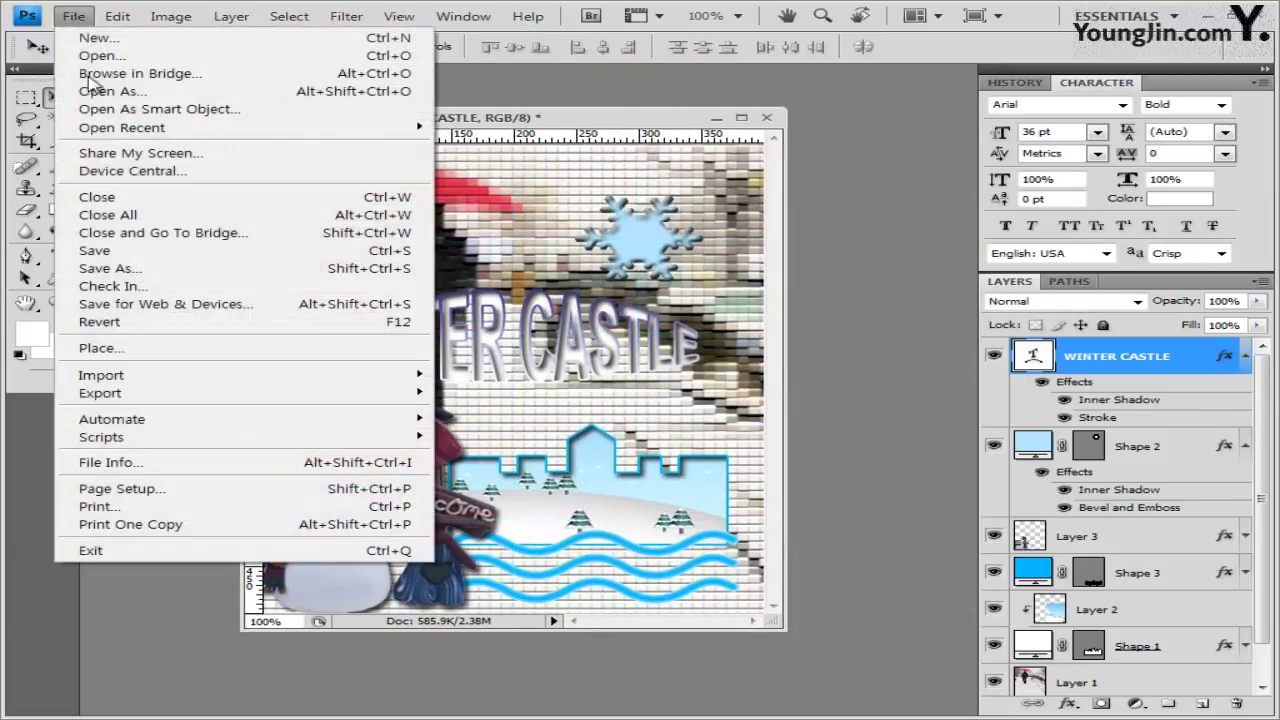
click(140, 276)
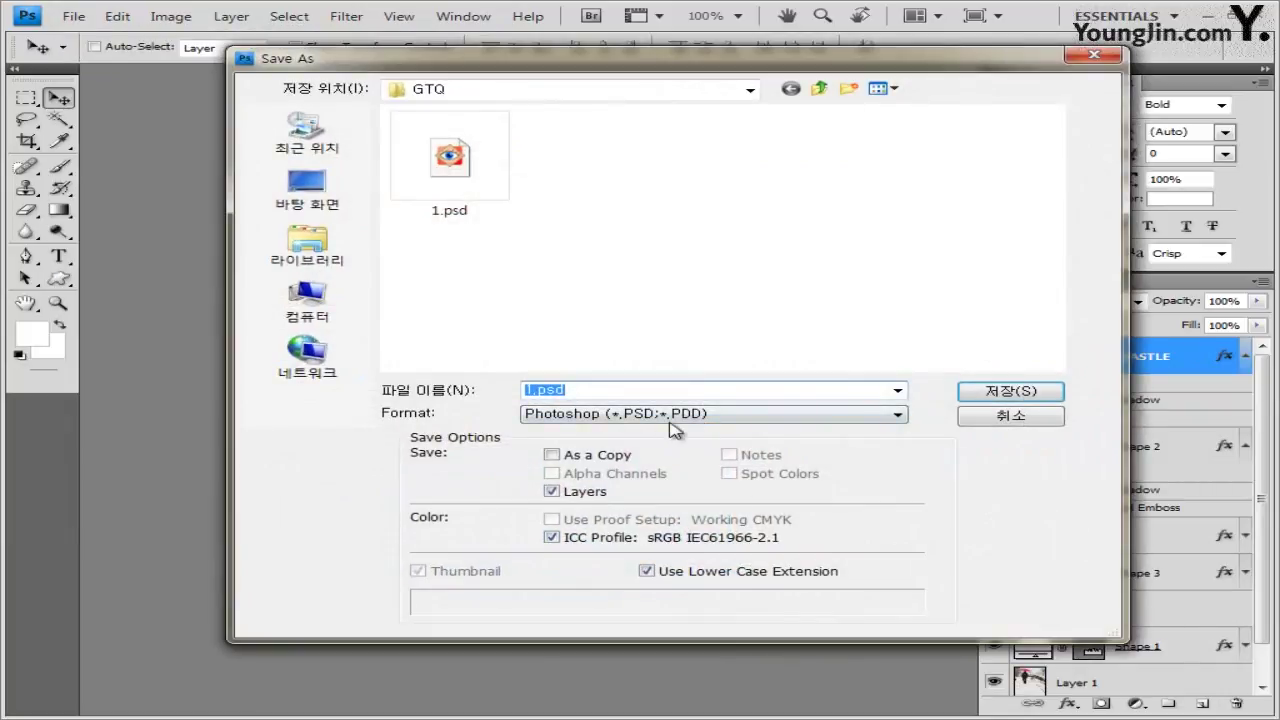
click(674, 426)
click(670, 498)
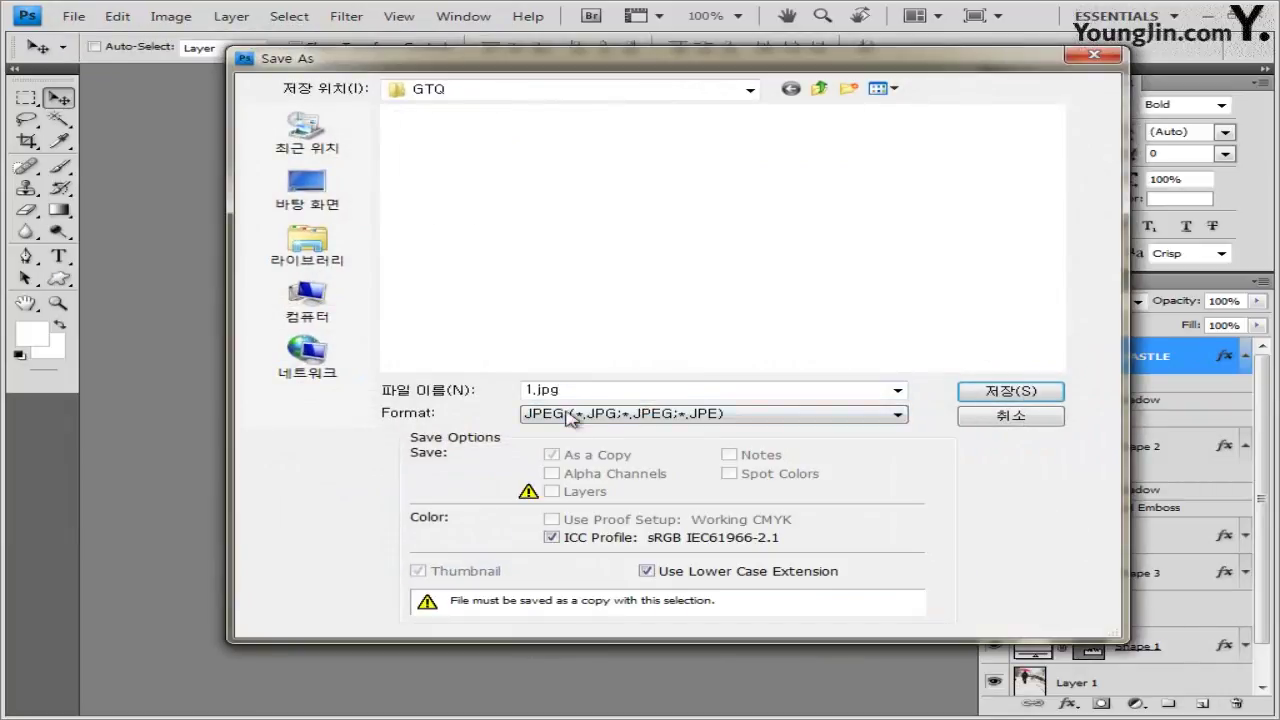
double_click(557, 390)
click(528, 392)
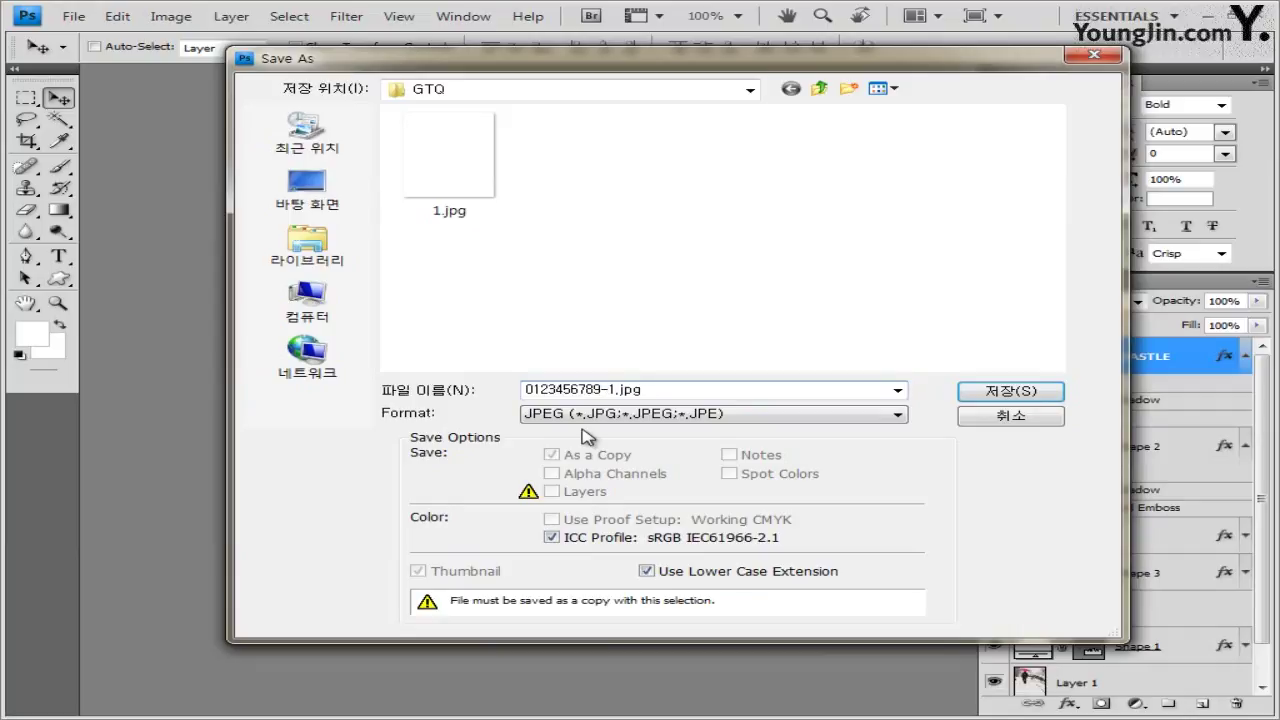
text(0123456789-홍길ㄷ)
text(ㅗㅇ-)
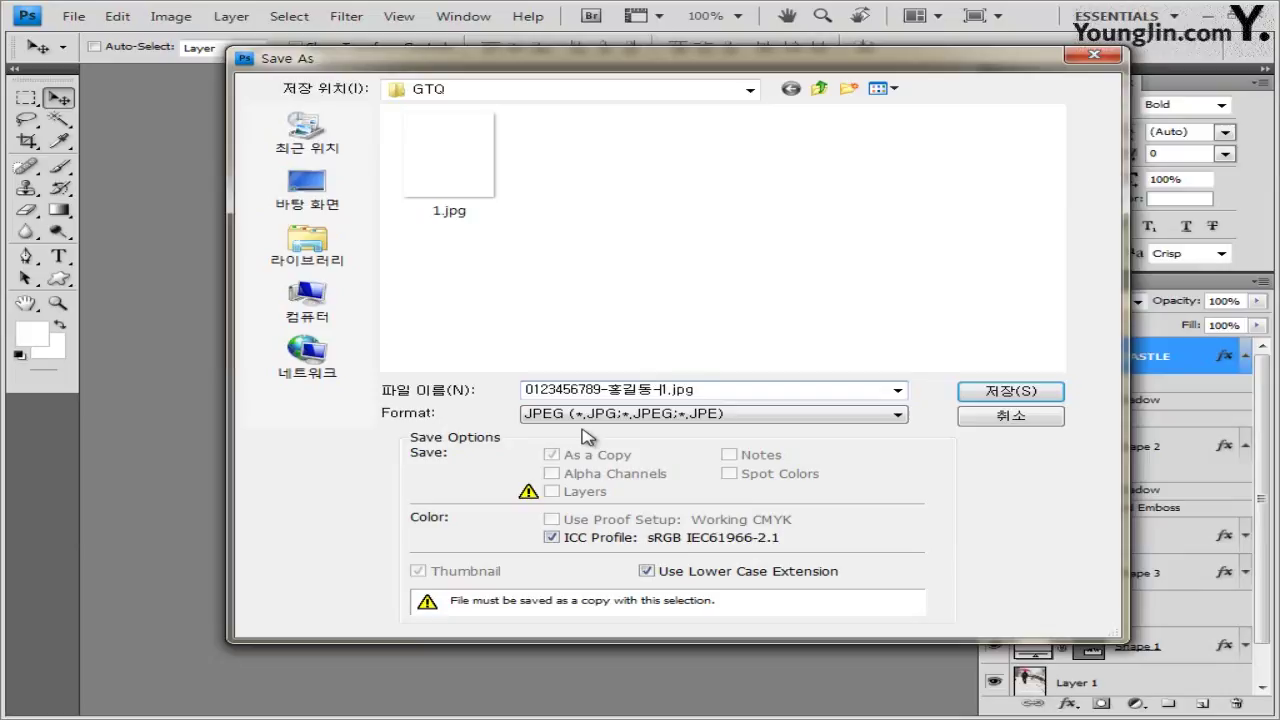
Save the JPEG copy at quality 8 with the Baseline (Standard) format option
click(1010, 395)
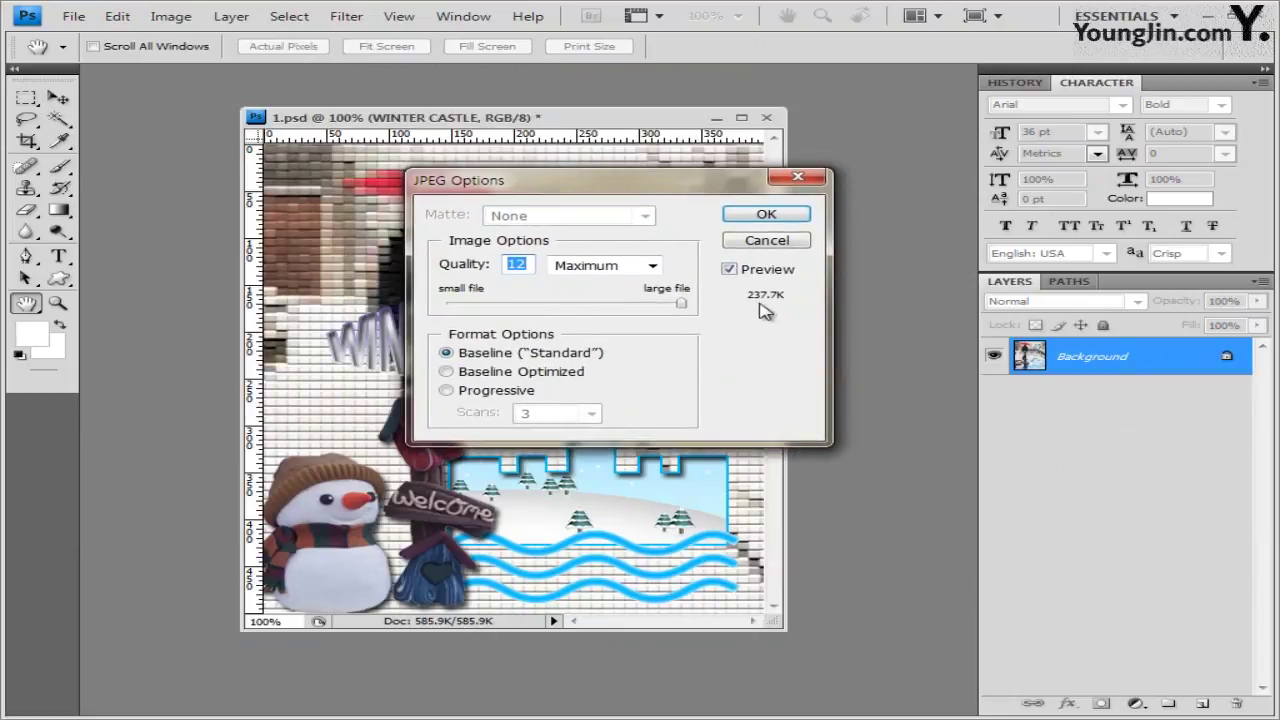
text(8)
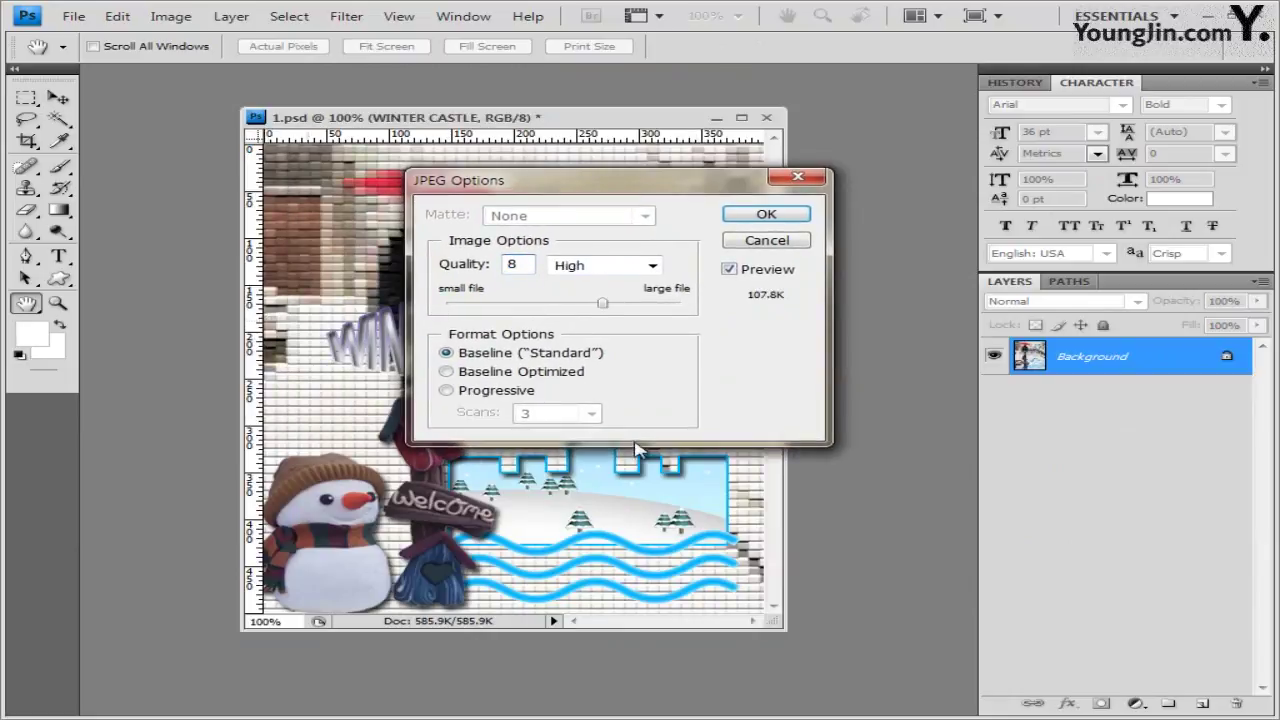
click(766, 213)
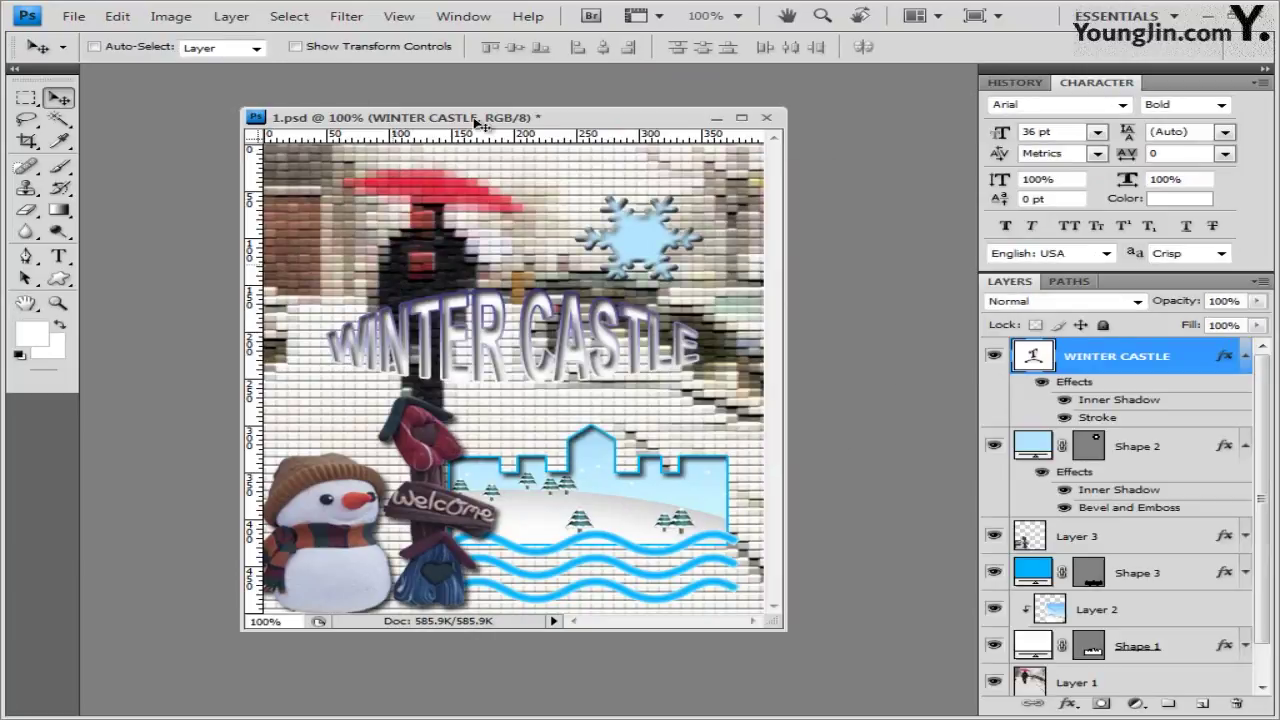
Resize the image to 40 x 50 pixels with proportions constrained
click(170, 17)
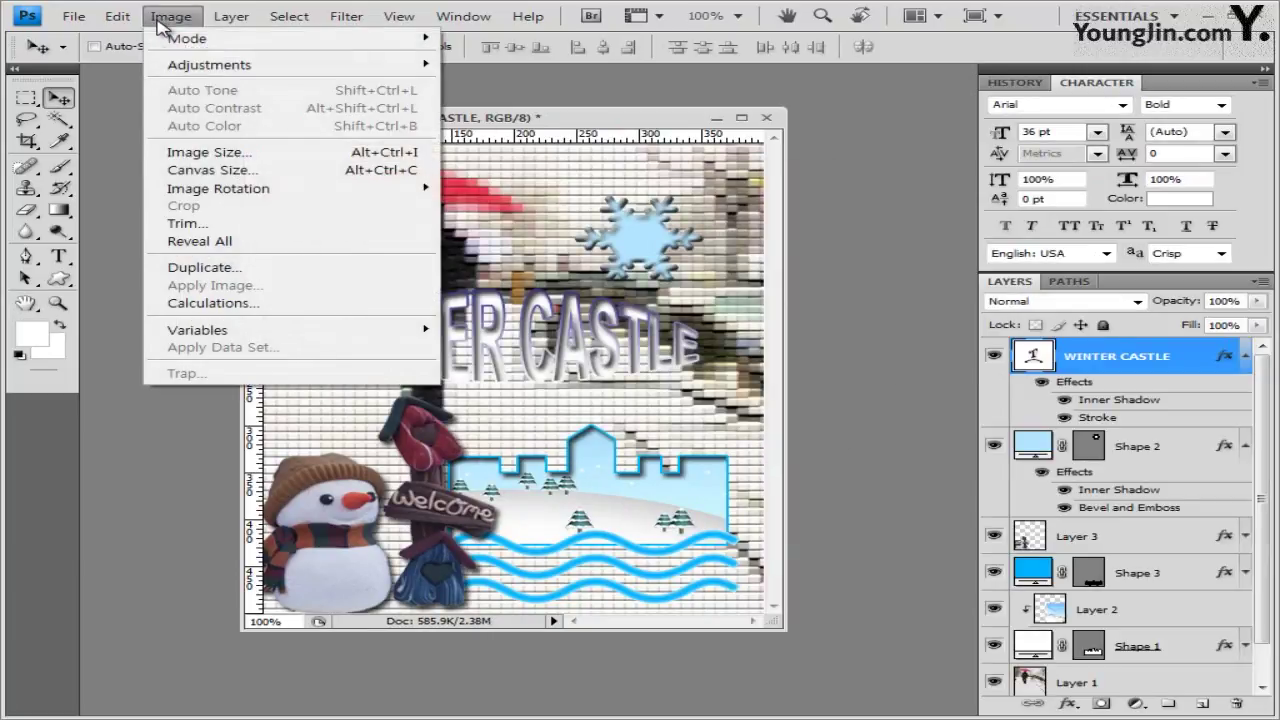
click(218, 155)
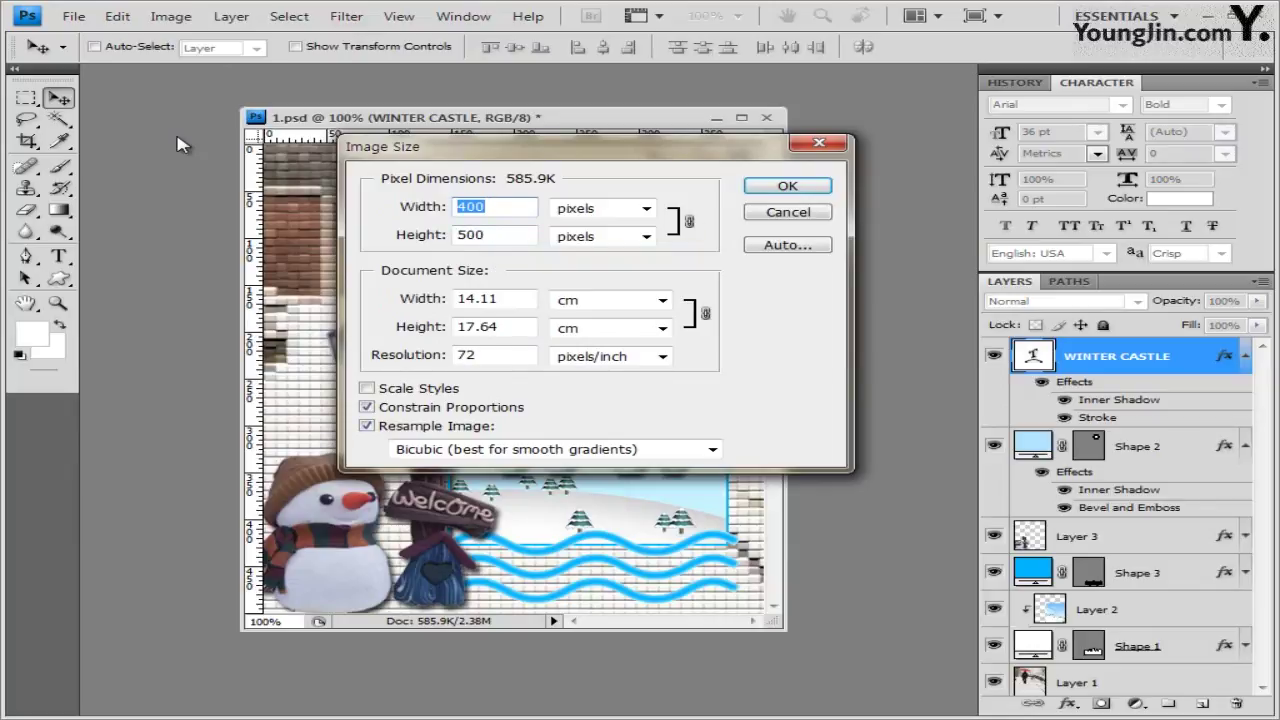
text(40)
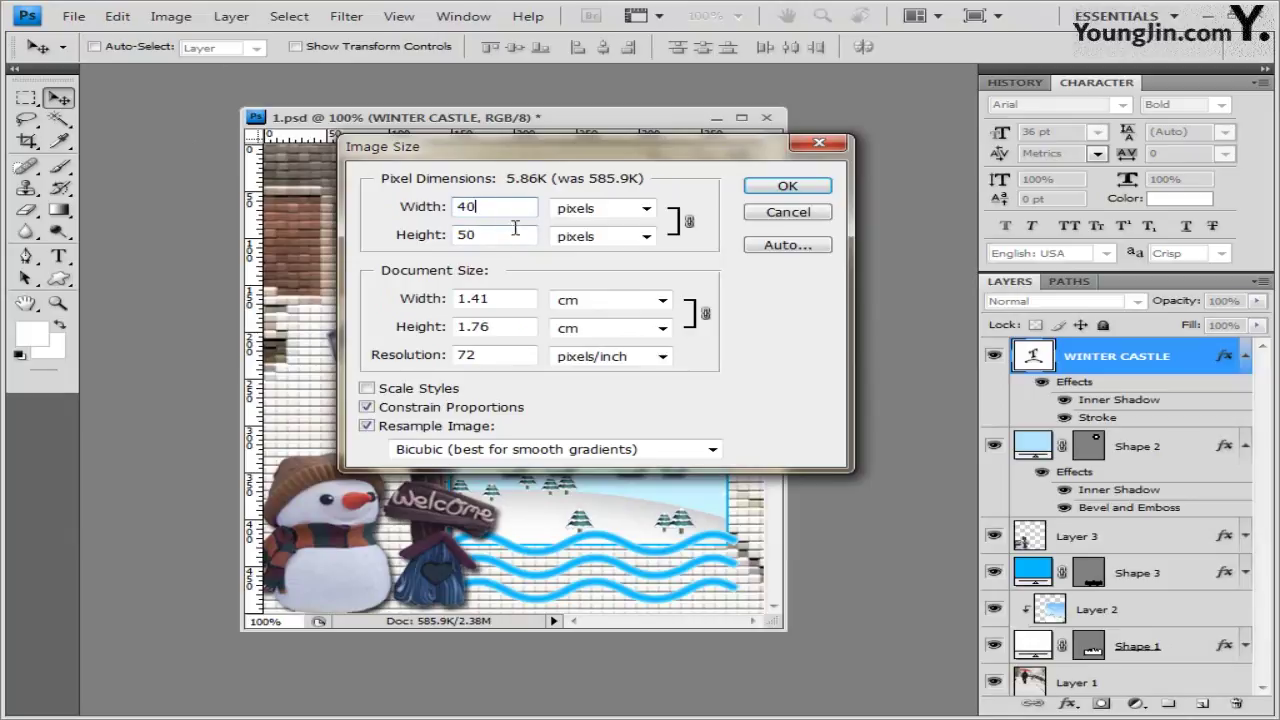
click(788, 186)
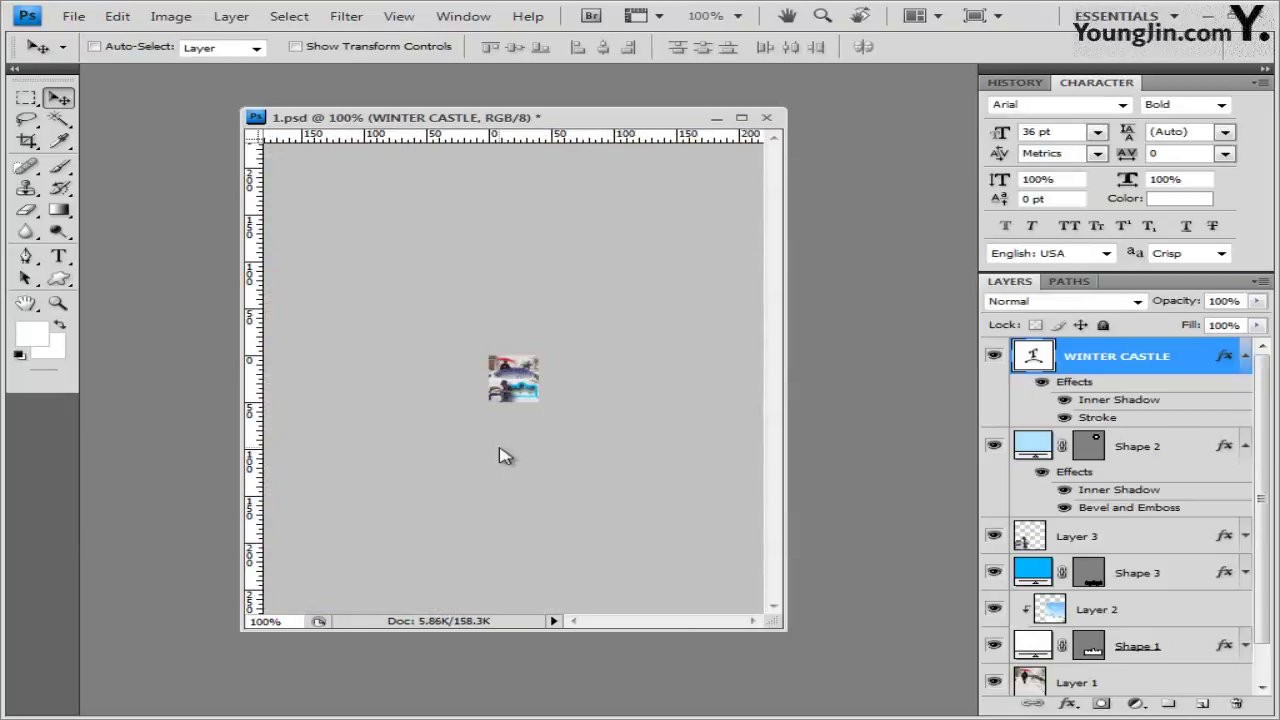
Start saving the reduced image under a new name, taking over the file name of the submission JPEG in the GTQ folder
click(74, 16)
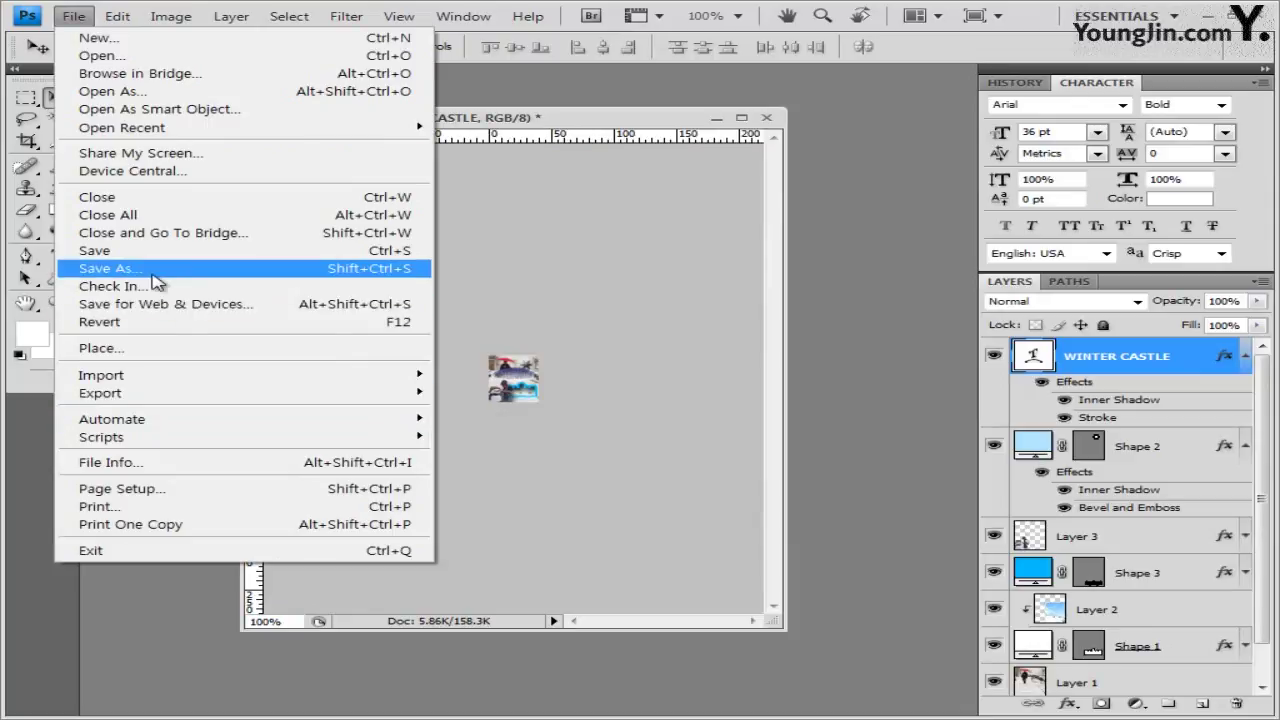
click(86, 271)
click(610, 414)
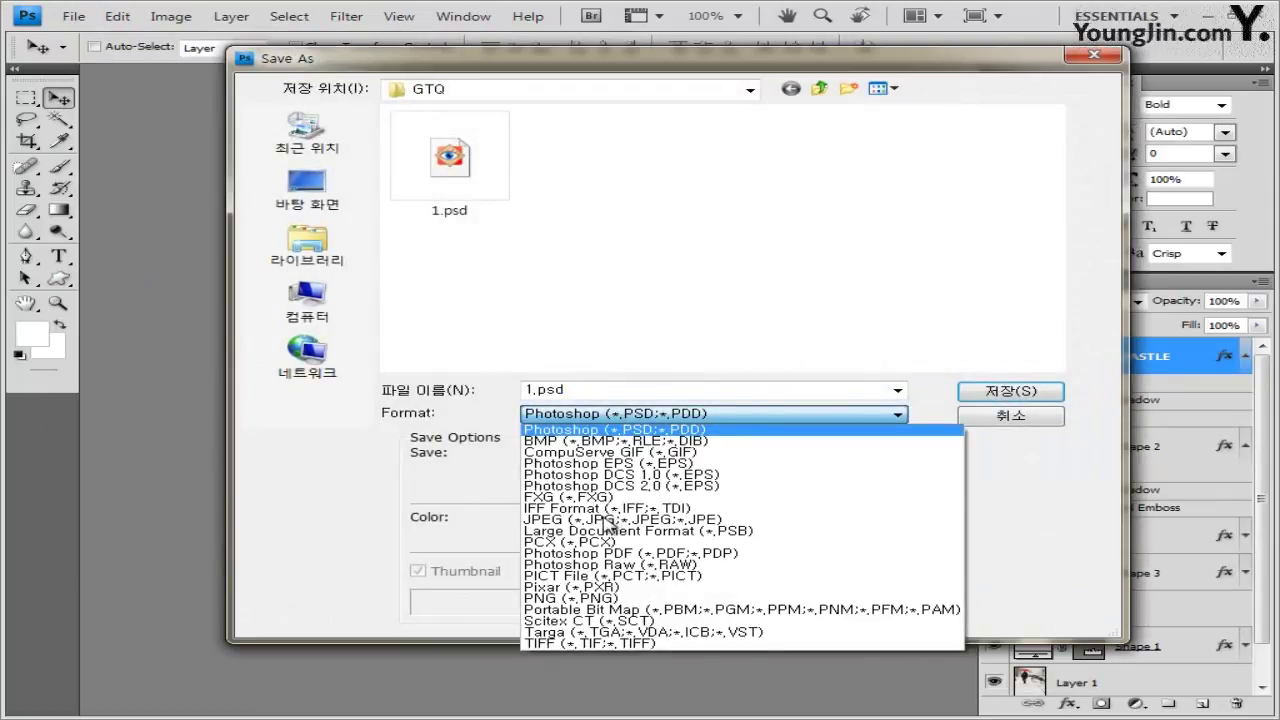
click(608, 520)
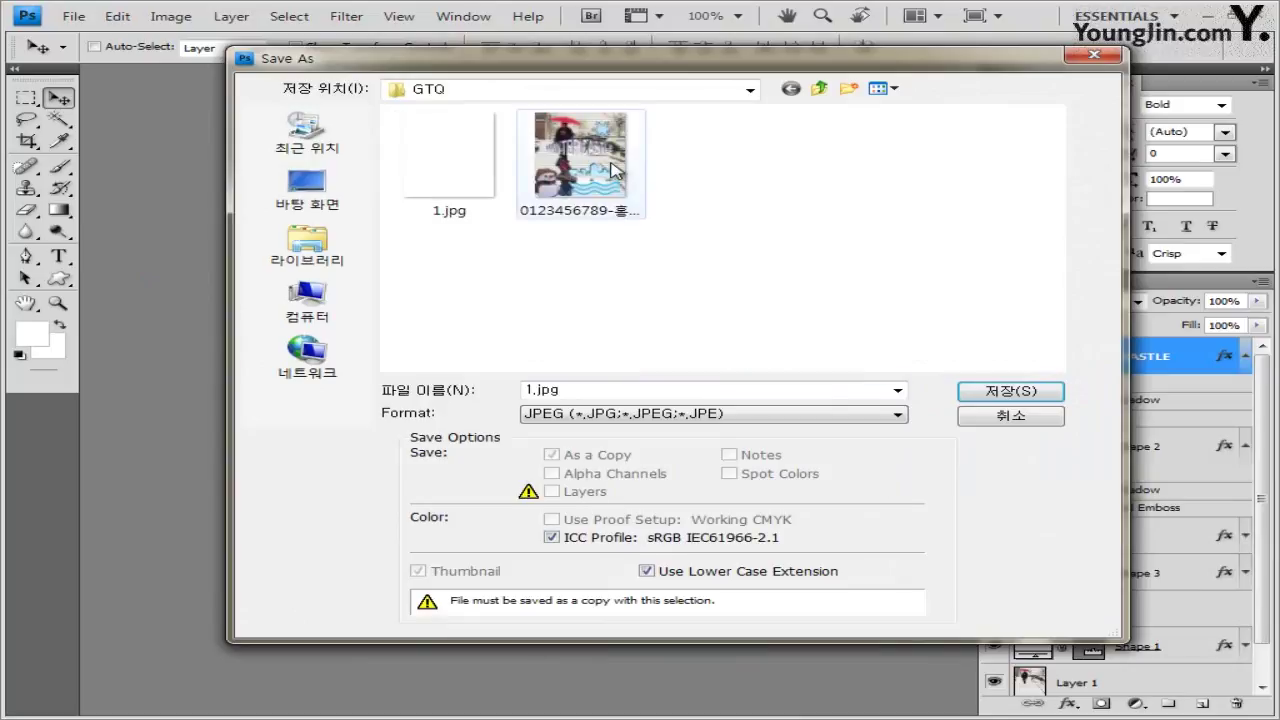
click(613, 170)
Save the reduced image in Photoshop PSD format under the examinee number, name and 1, and close the document
click(707, 415)
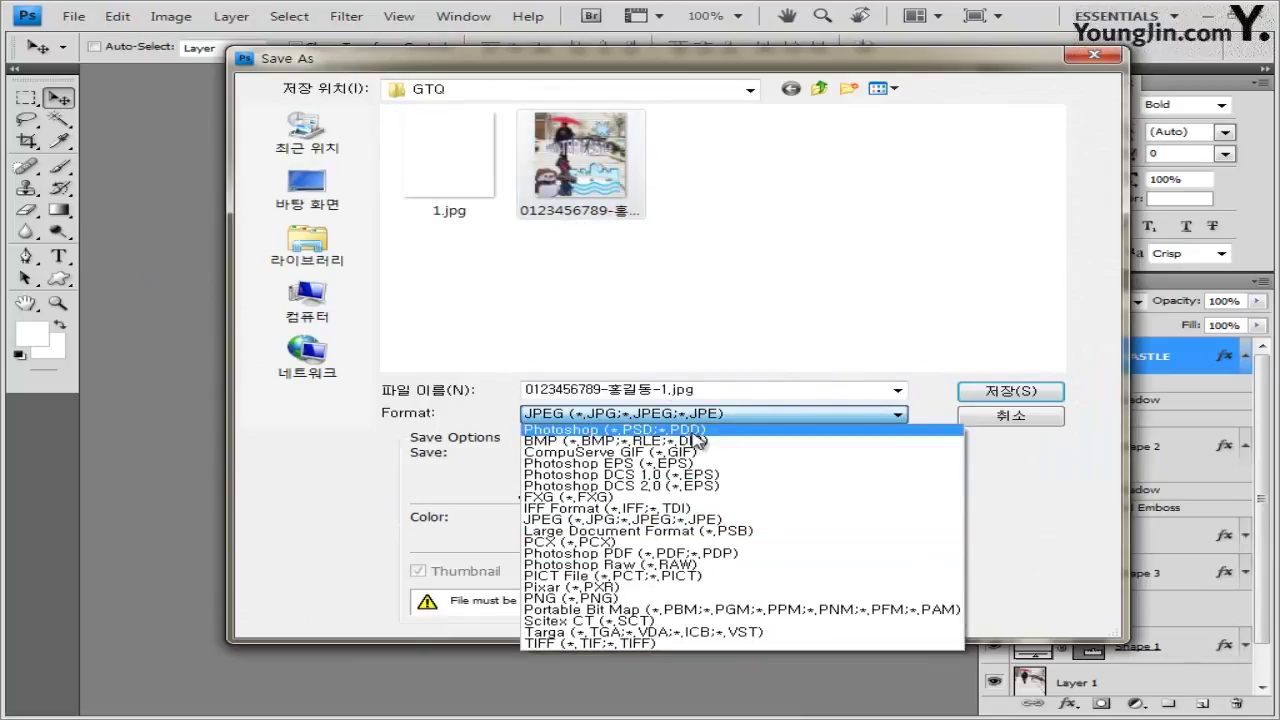
click(695, 432)
double_click(668, 390)
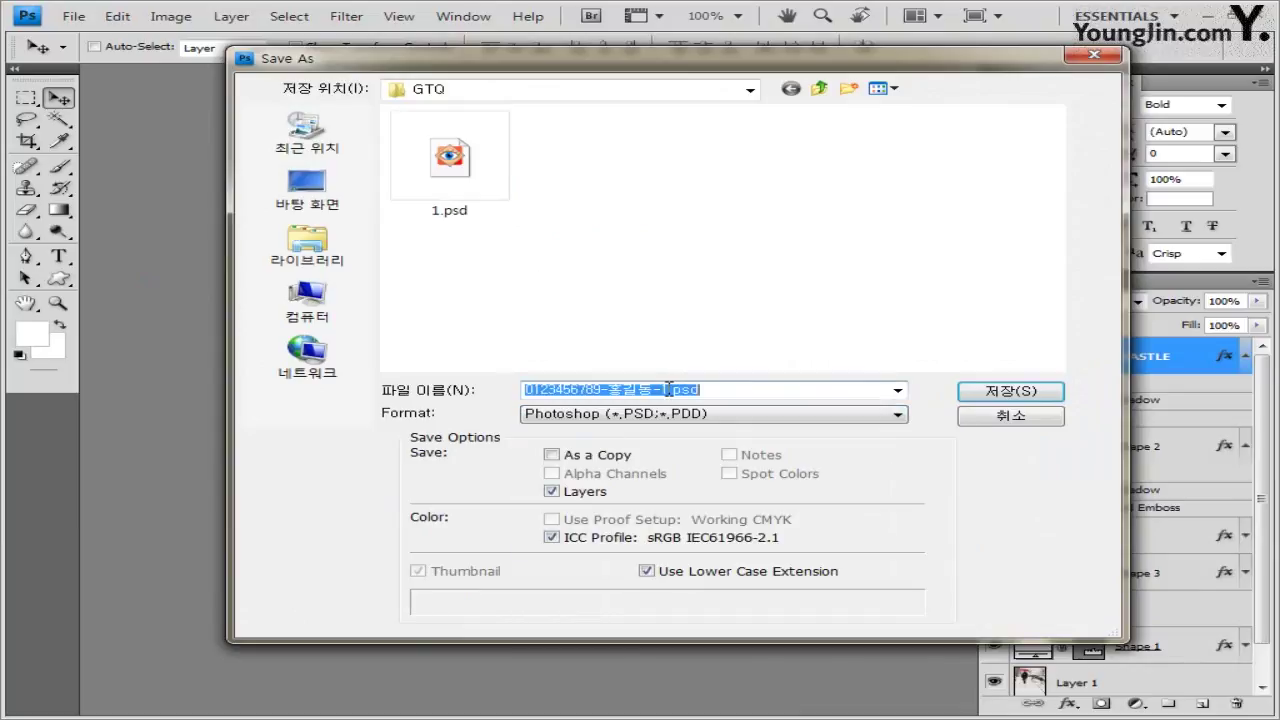
click(668, 390)
drag(668, 390, 735, 400)
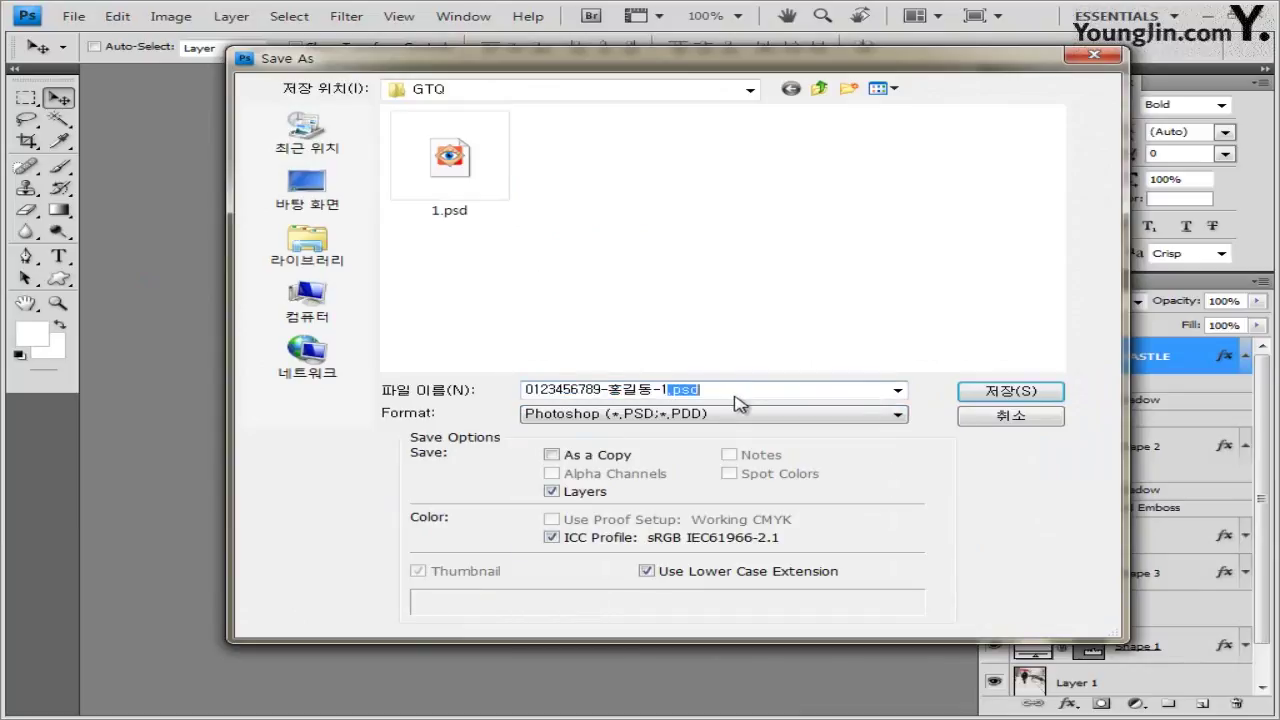
click(1018, 393)
click(912, 225)
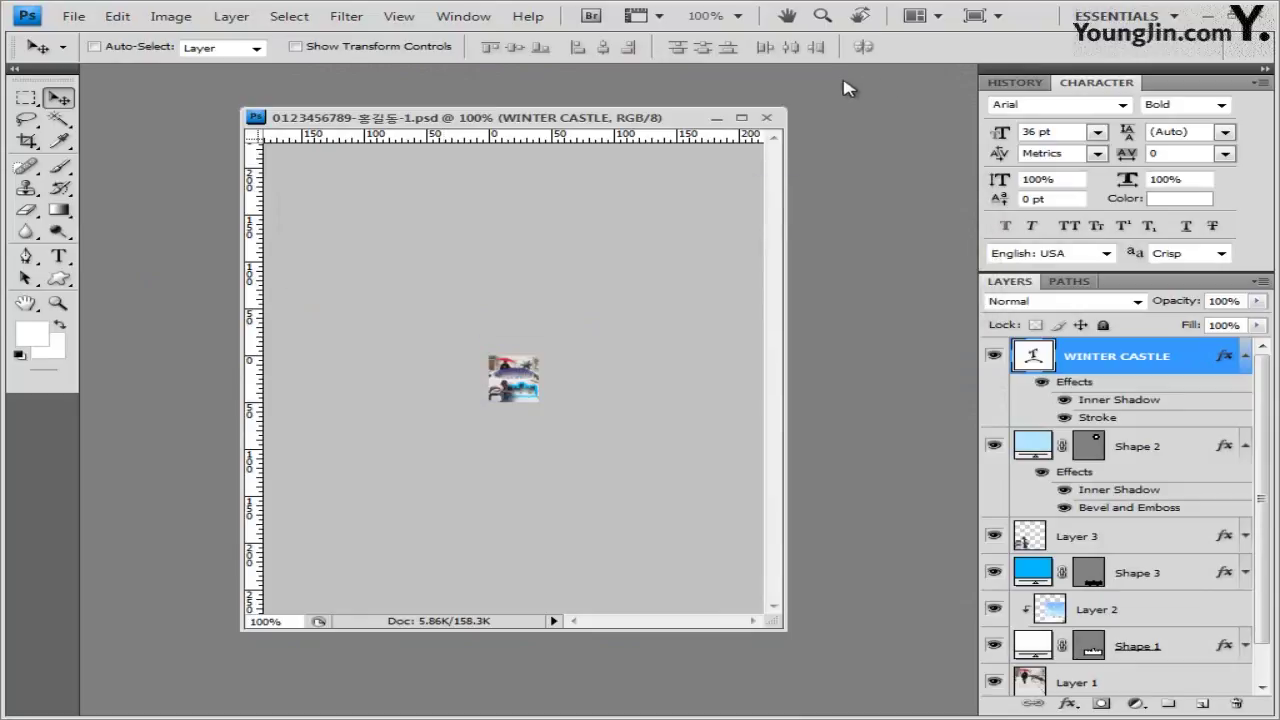
click(766, 117)
Review the saved JPG and PSD files in the GTQ folder as a simple list without opening any of them
key(ctrl+o)
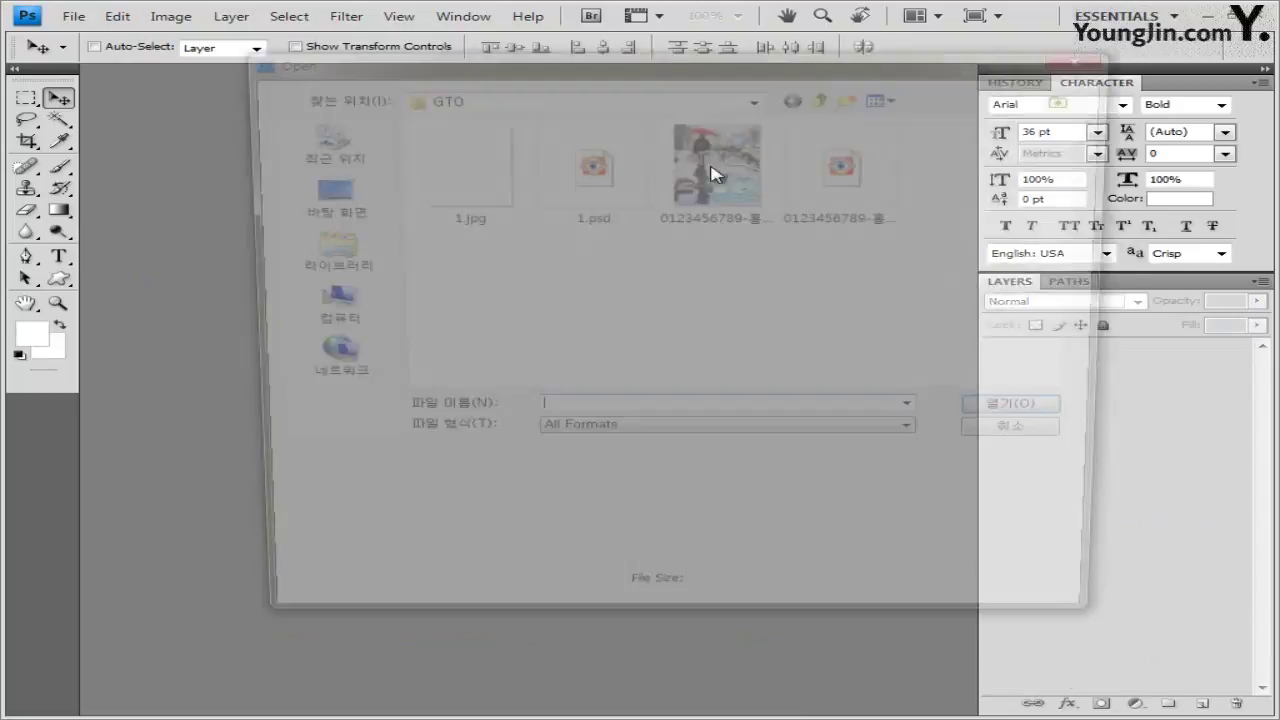
click(888, 95)
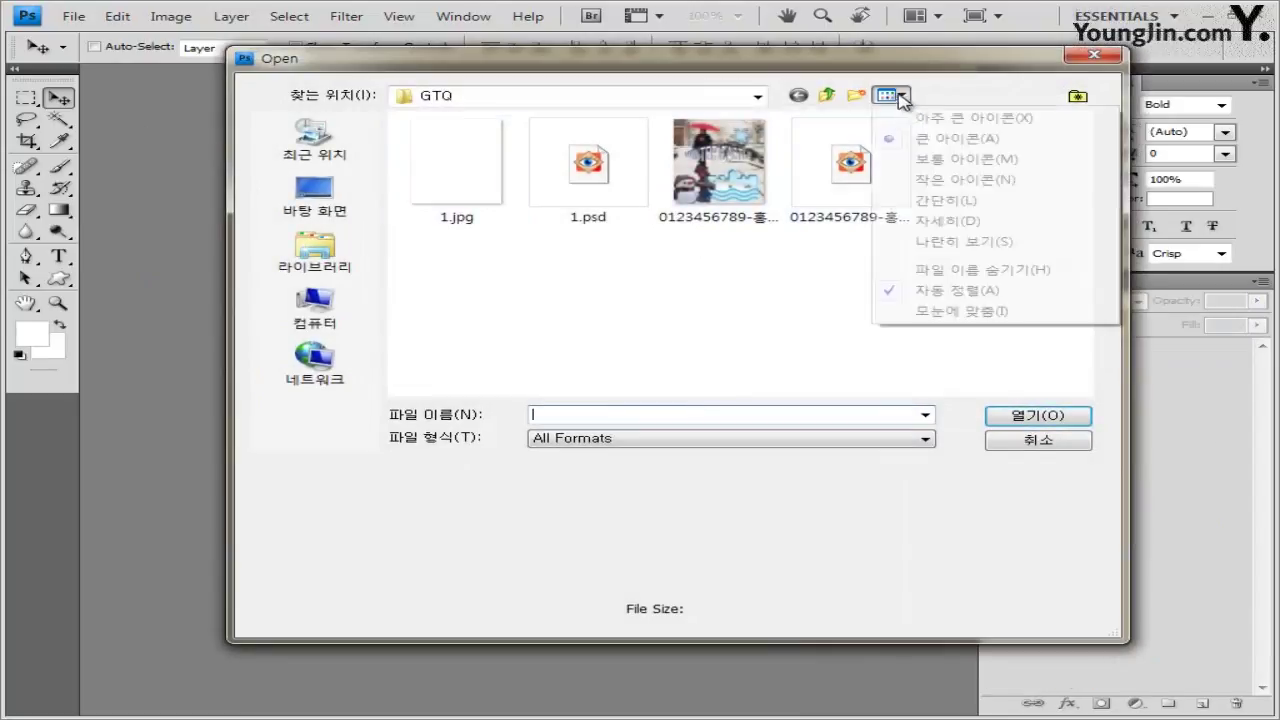
click(946, 201)
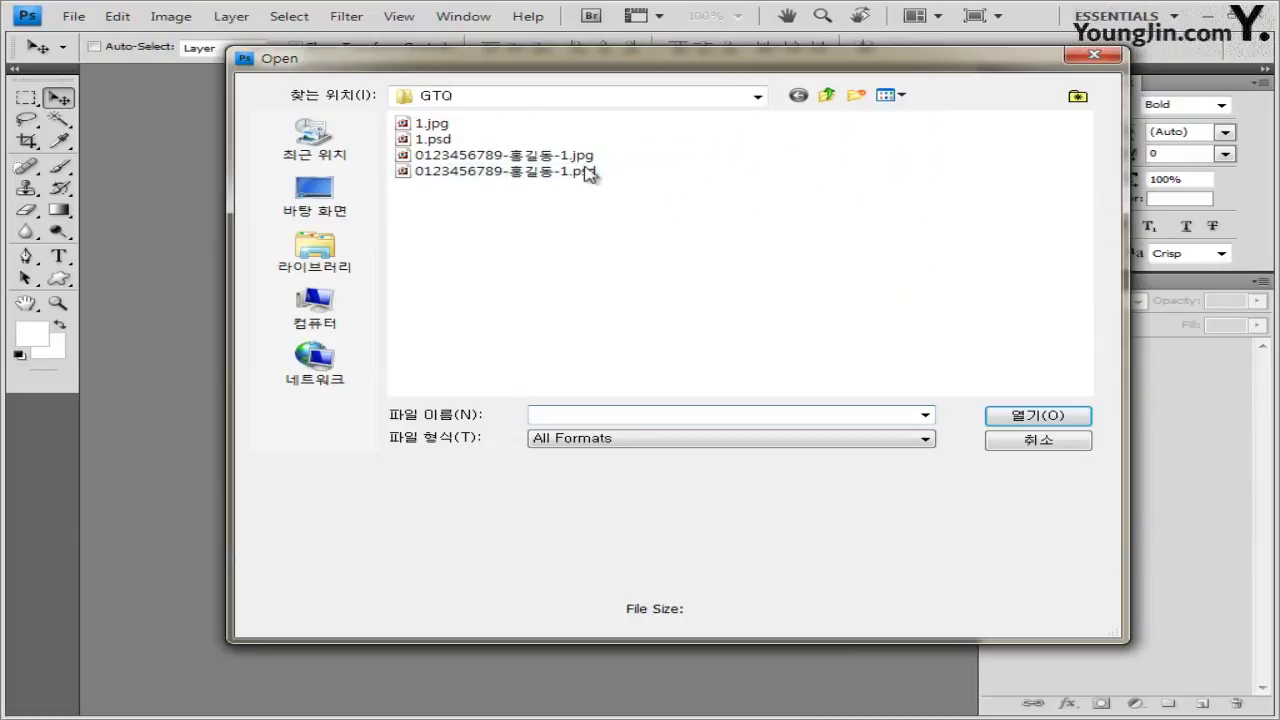
drag(620, 200, 448, 168)
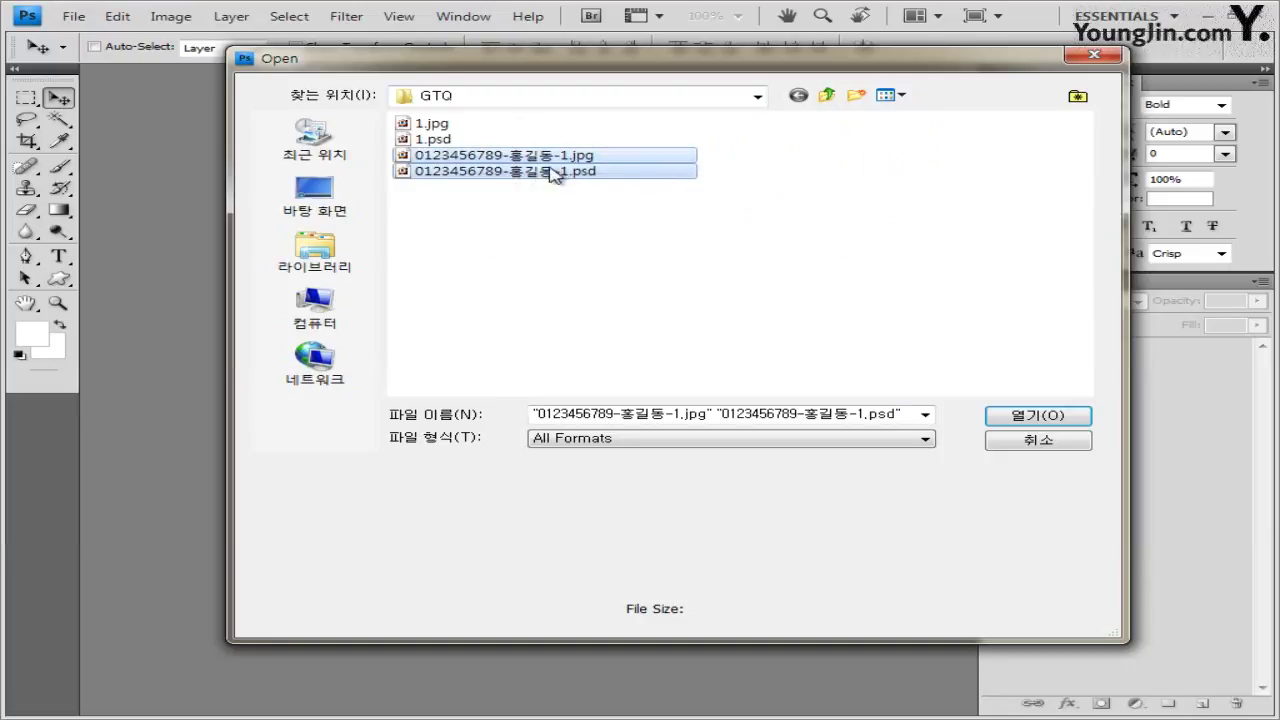
click(610, 215)
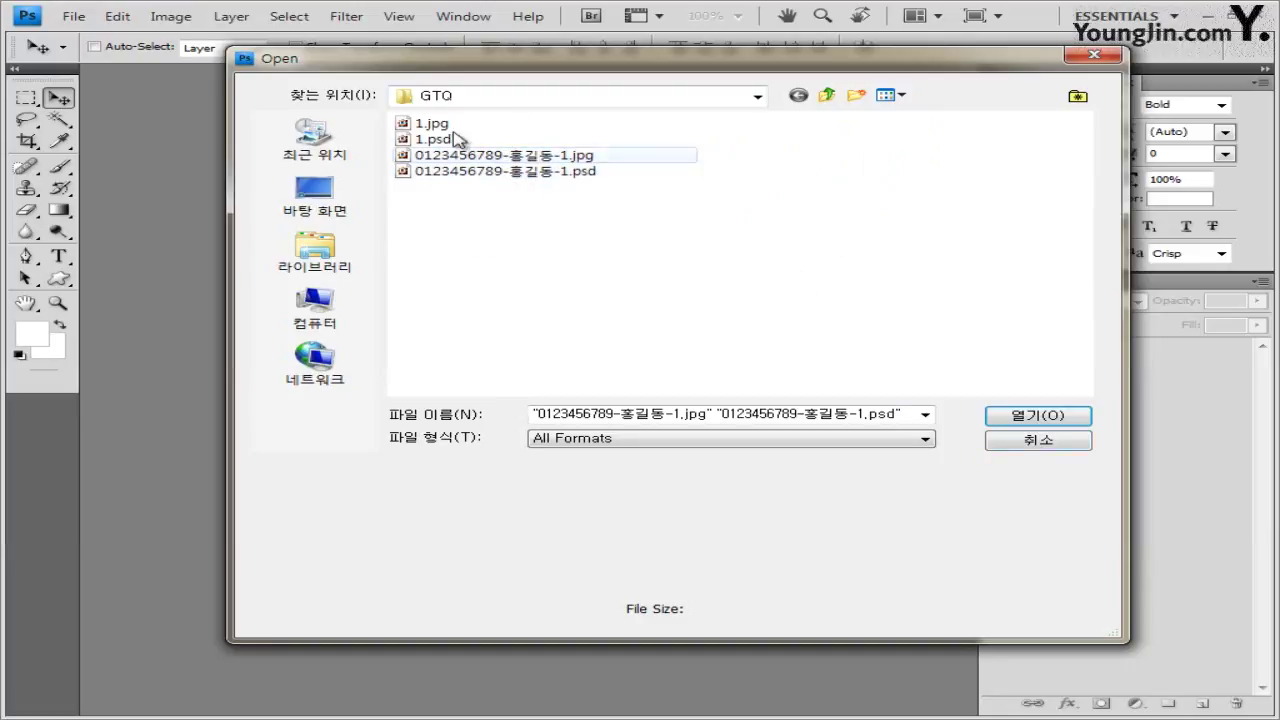
click(1066, 444)
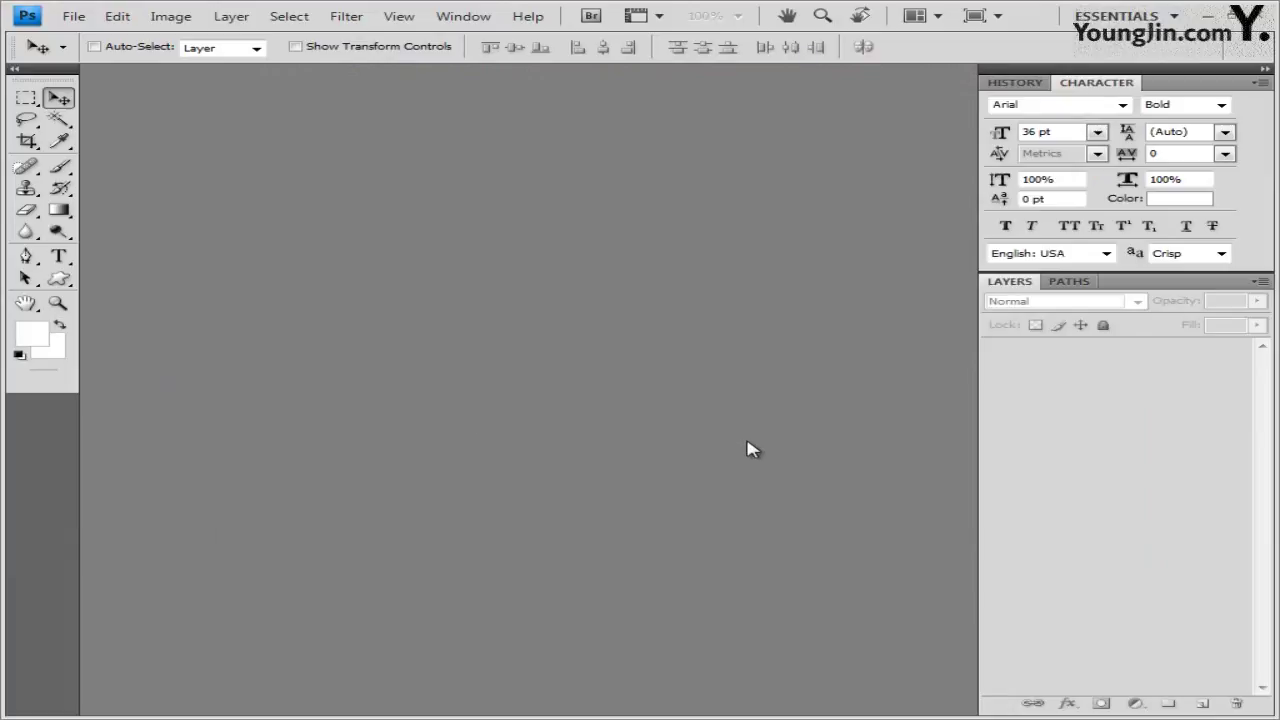
Create a 400 x 500 pixel RGB document at 72 pixels/inch with a white background, float its window and add guide lines every 100 pixels
key(ctrl+n)
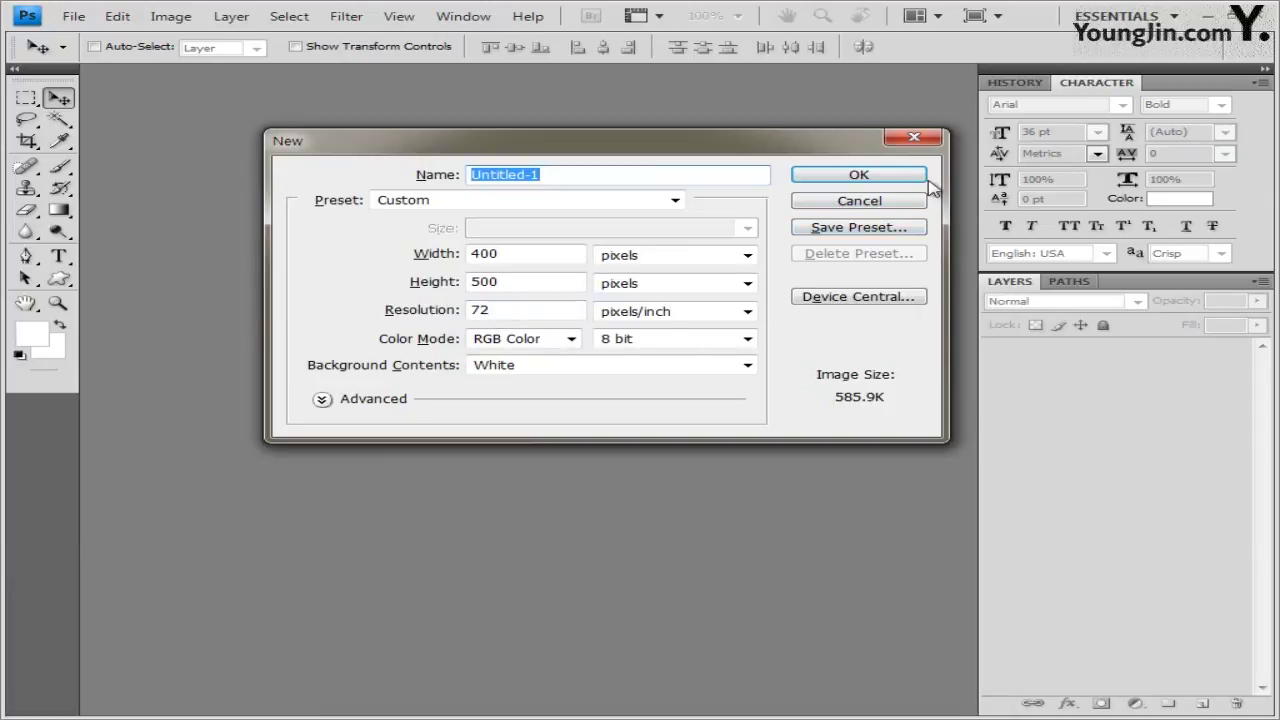
click(884, 179)
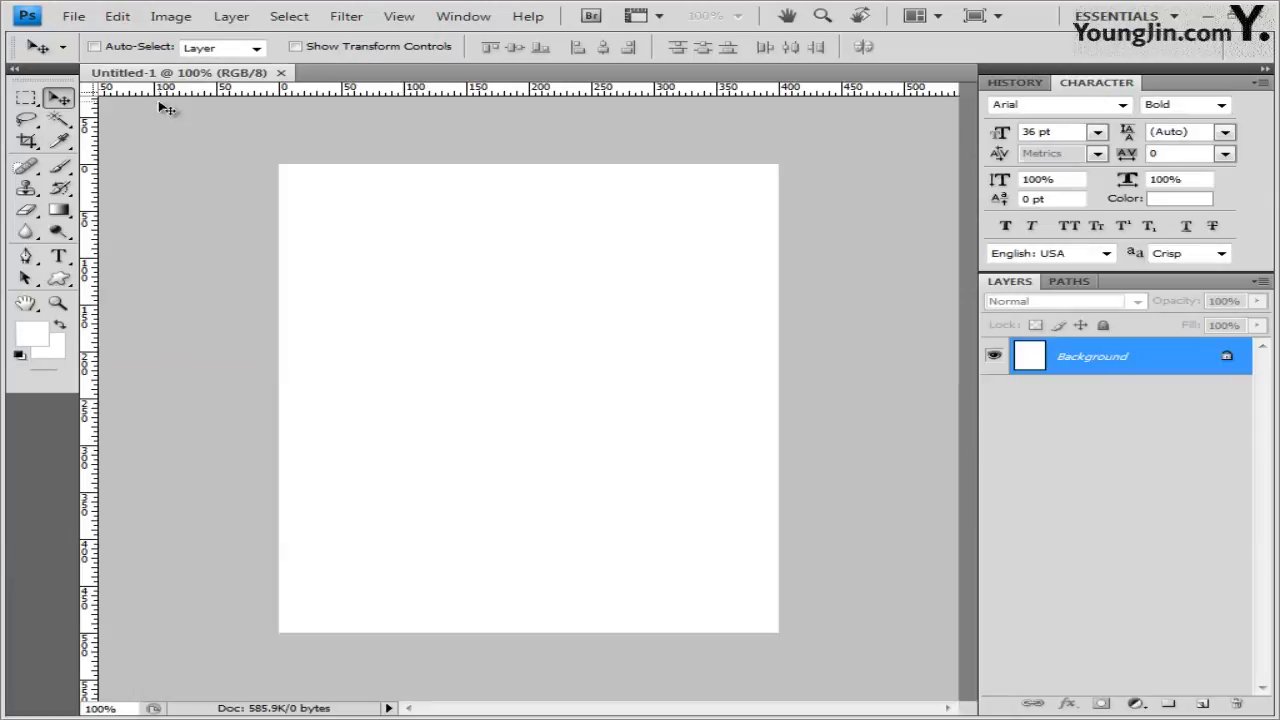
drag(252, 86, 271, 223)
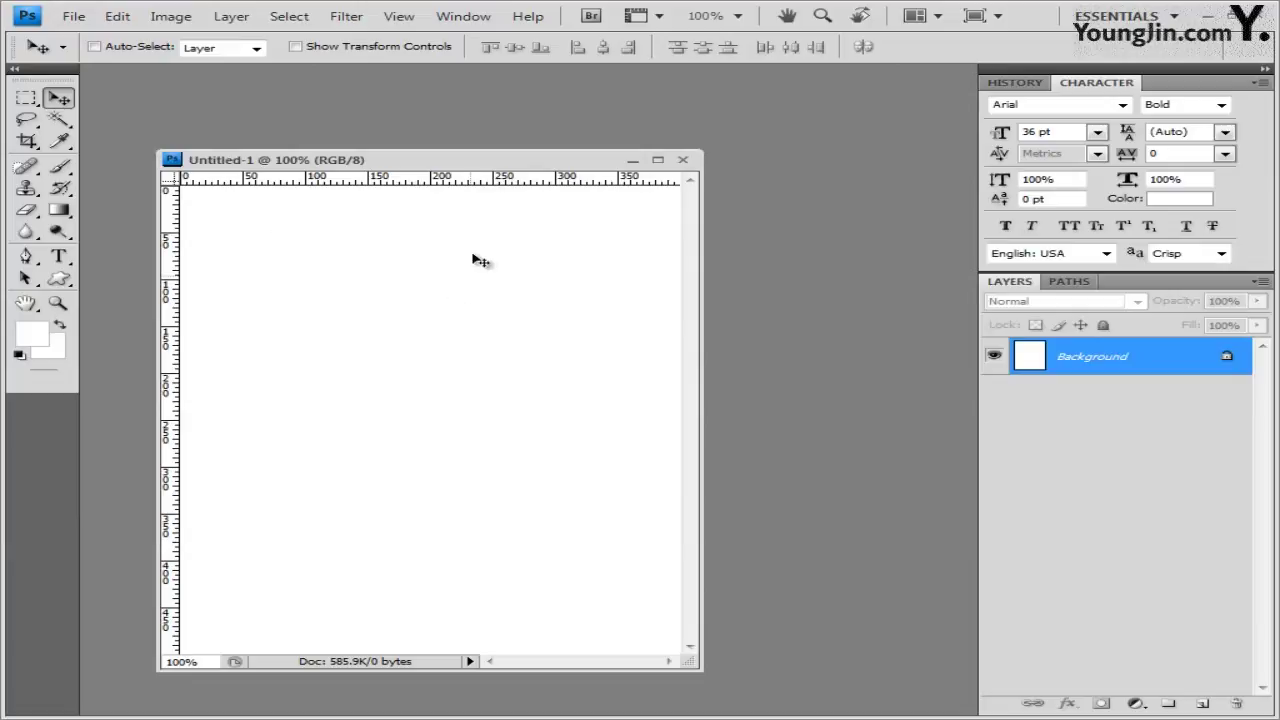
key(ctrl+apostrophe)
drag(429, 157, 522, 148)
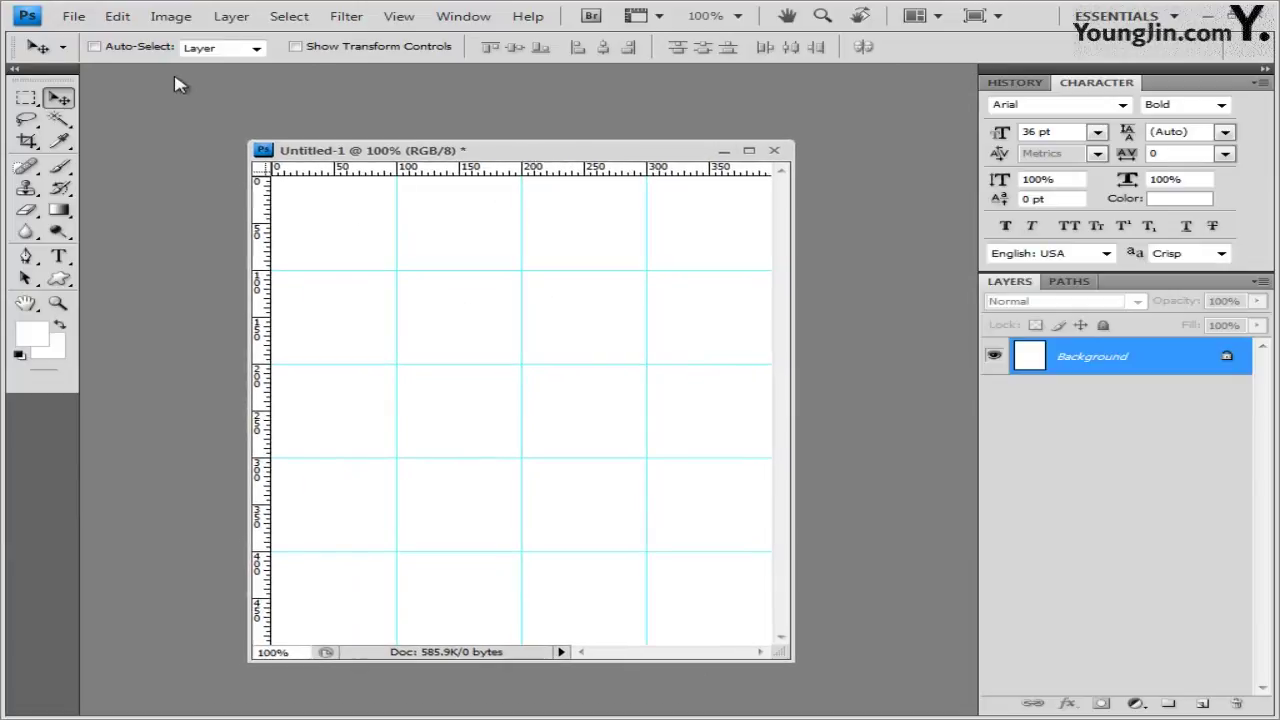
Save the new document as 2 in Photoshop PSD format in the GTQ folder
click(74, 16)
click(160, 270)
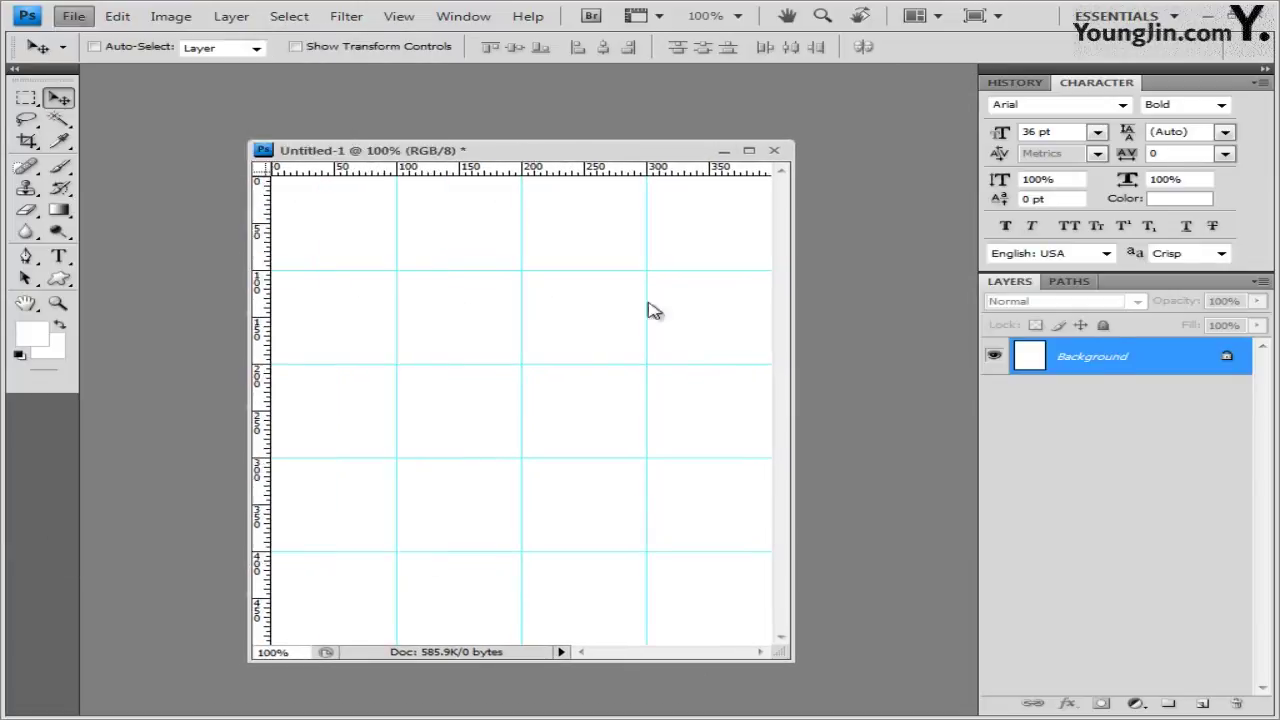
text(2)
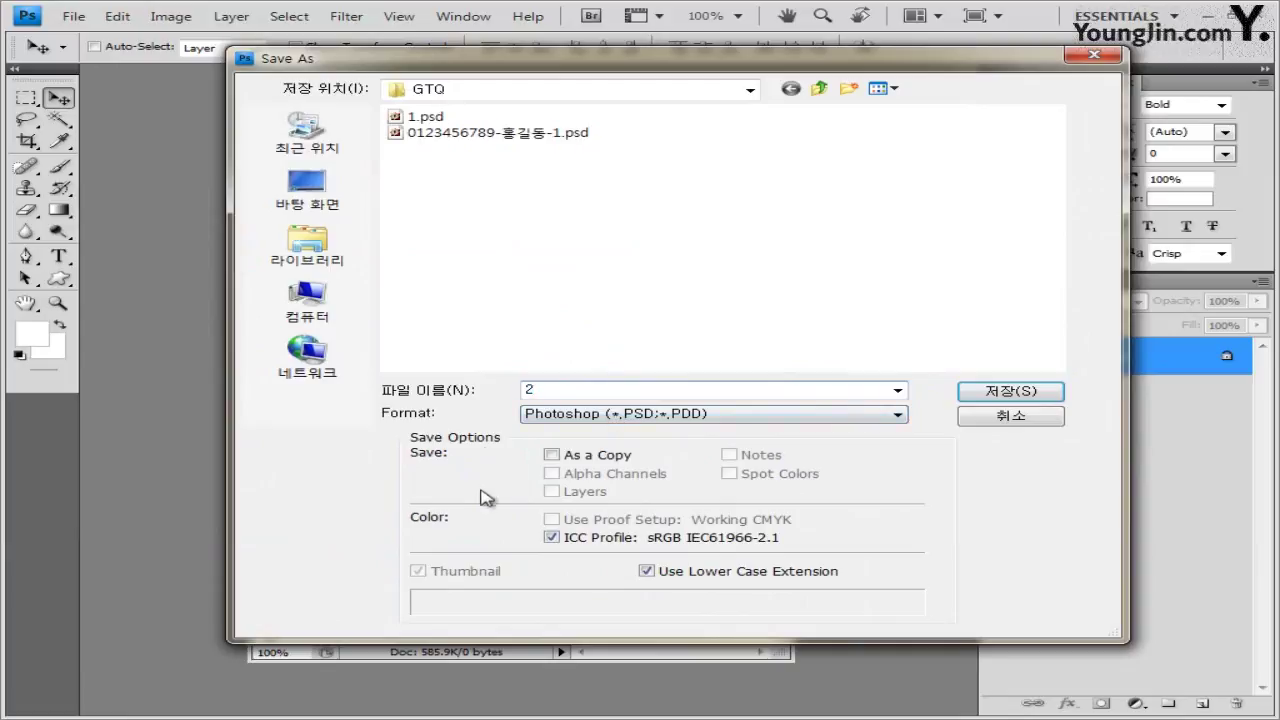
click(1011, 391)
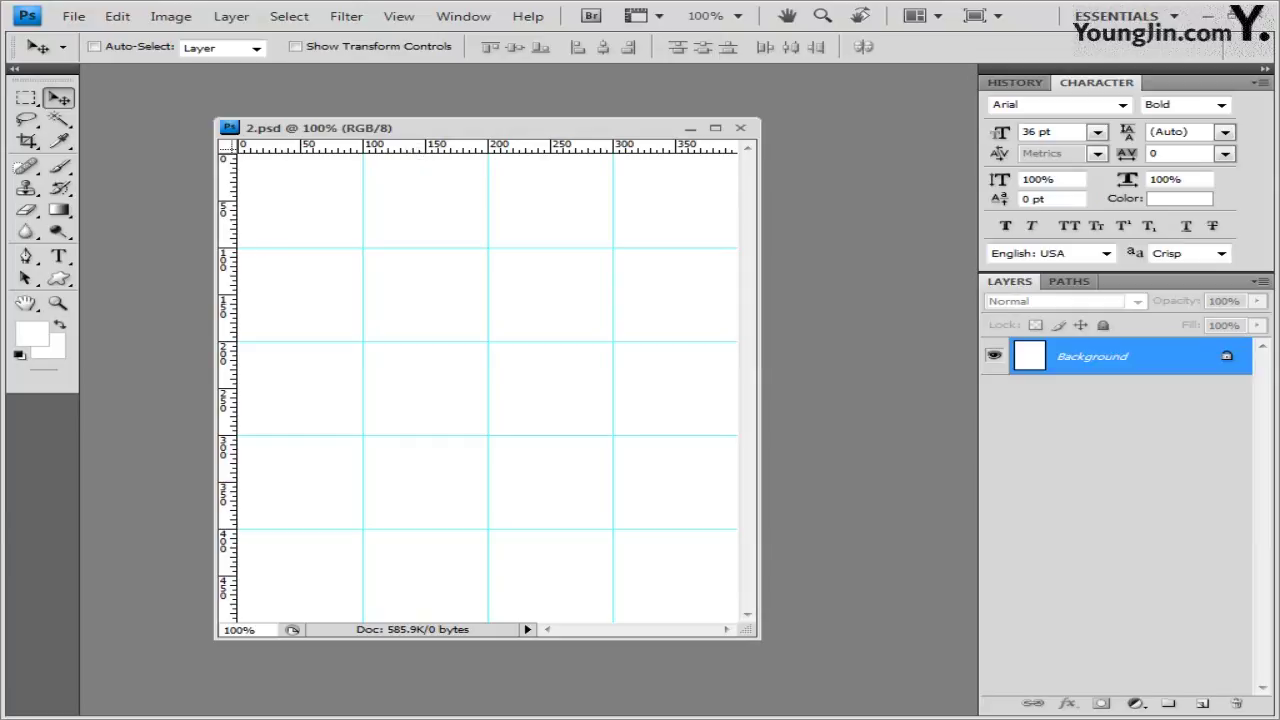
Copy the whole sea photo 1급-4.jpg from the 기출문제03 folder into 2.psd as a layer filling the canvas, and close the source
key(alt+Tab)
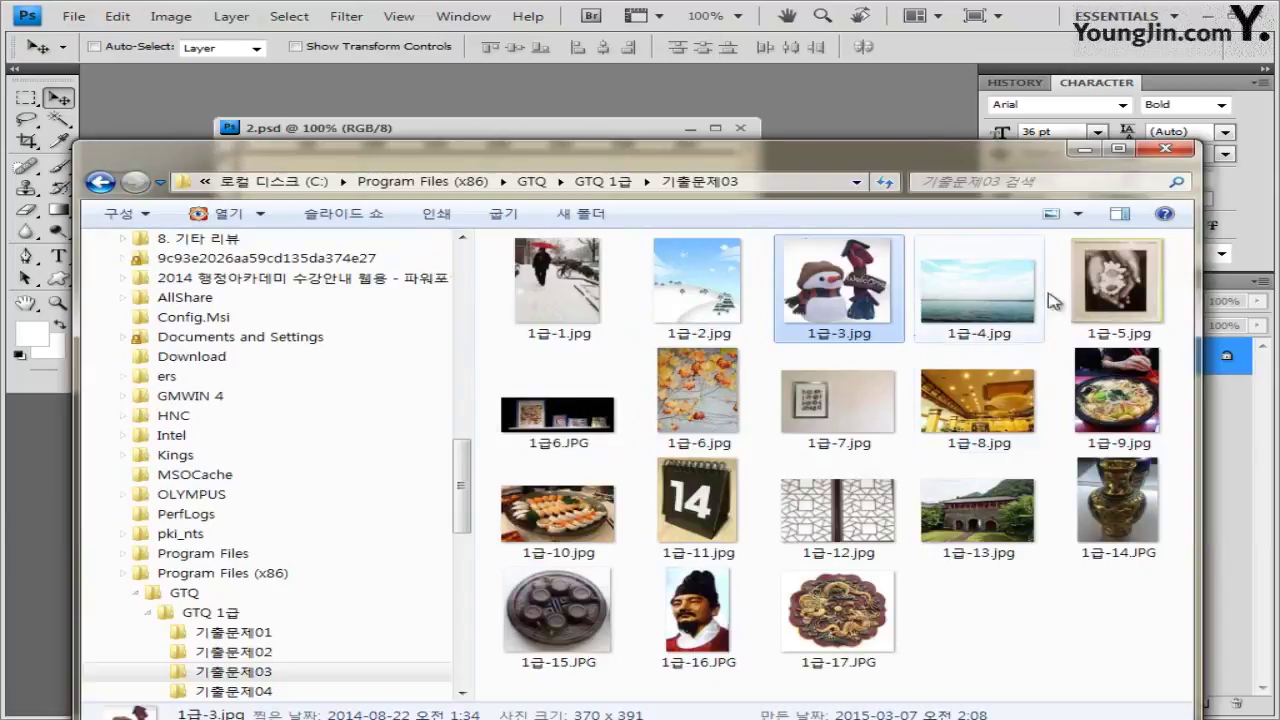
drag(978, 290, 858, 118)
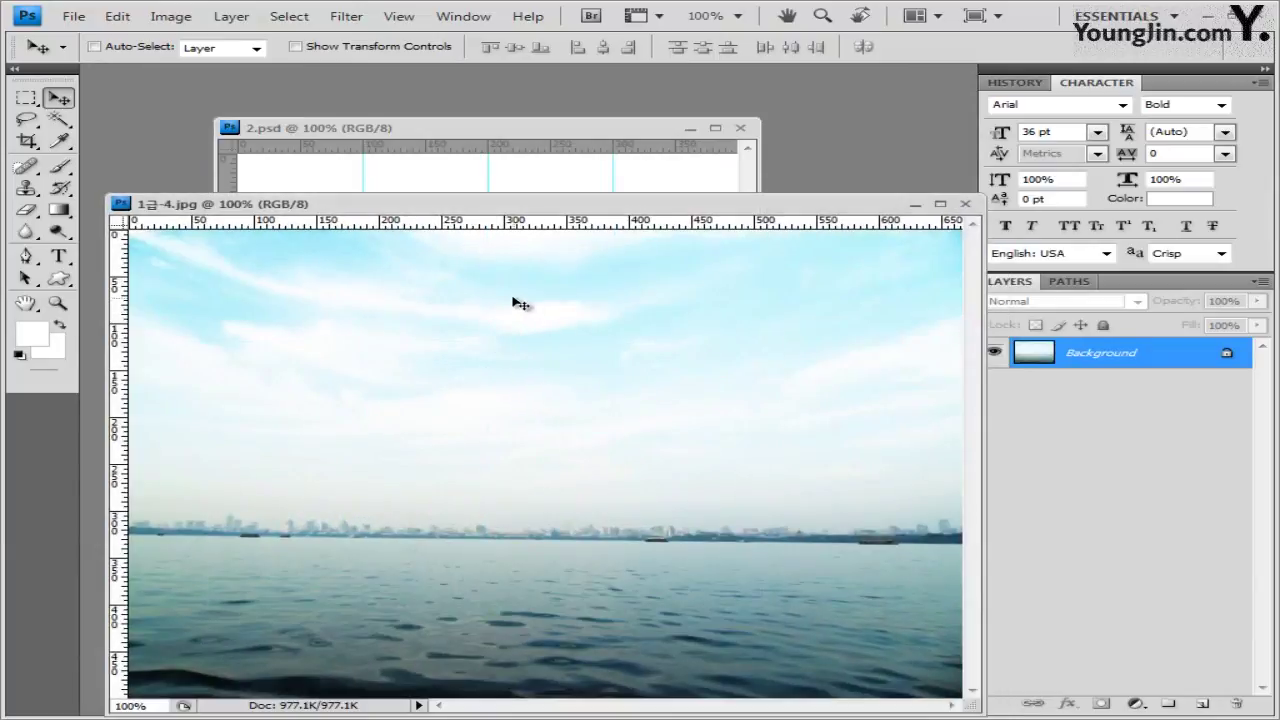
key(ctrl+a)
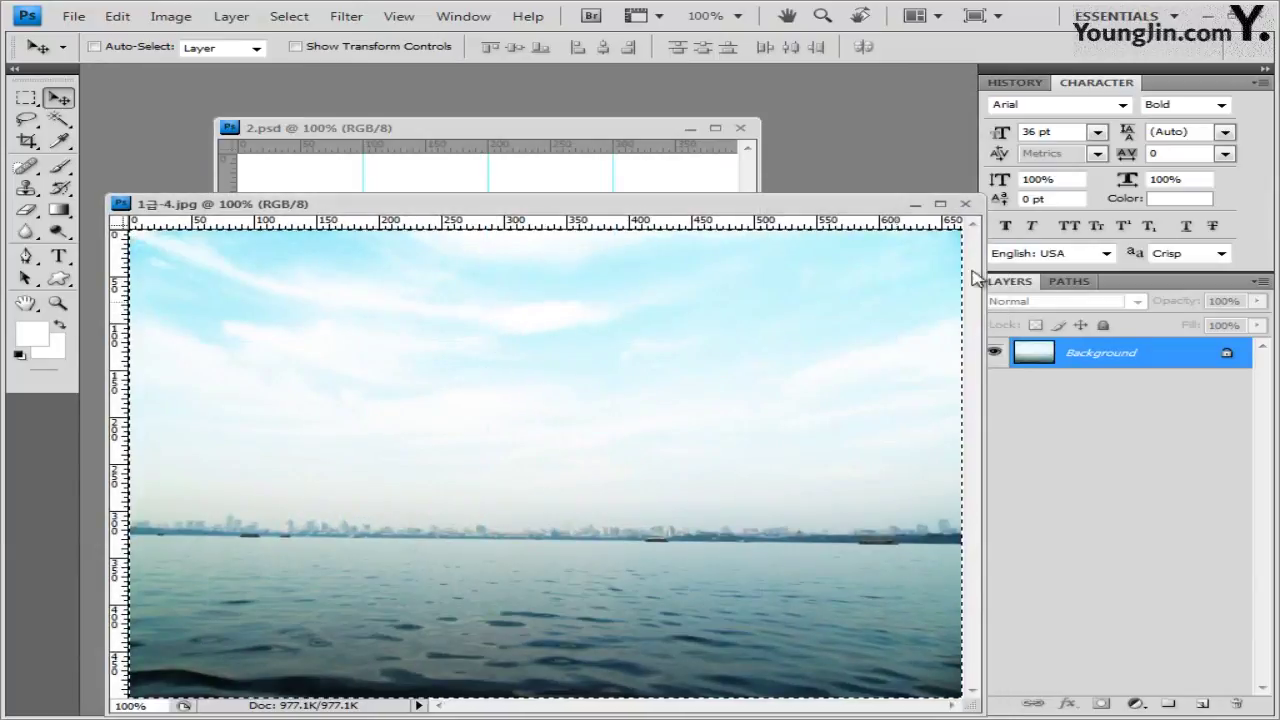
click(966, 204)
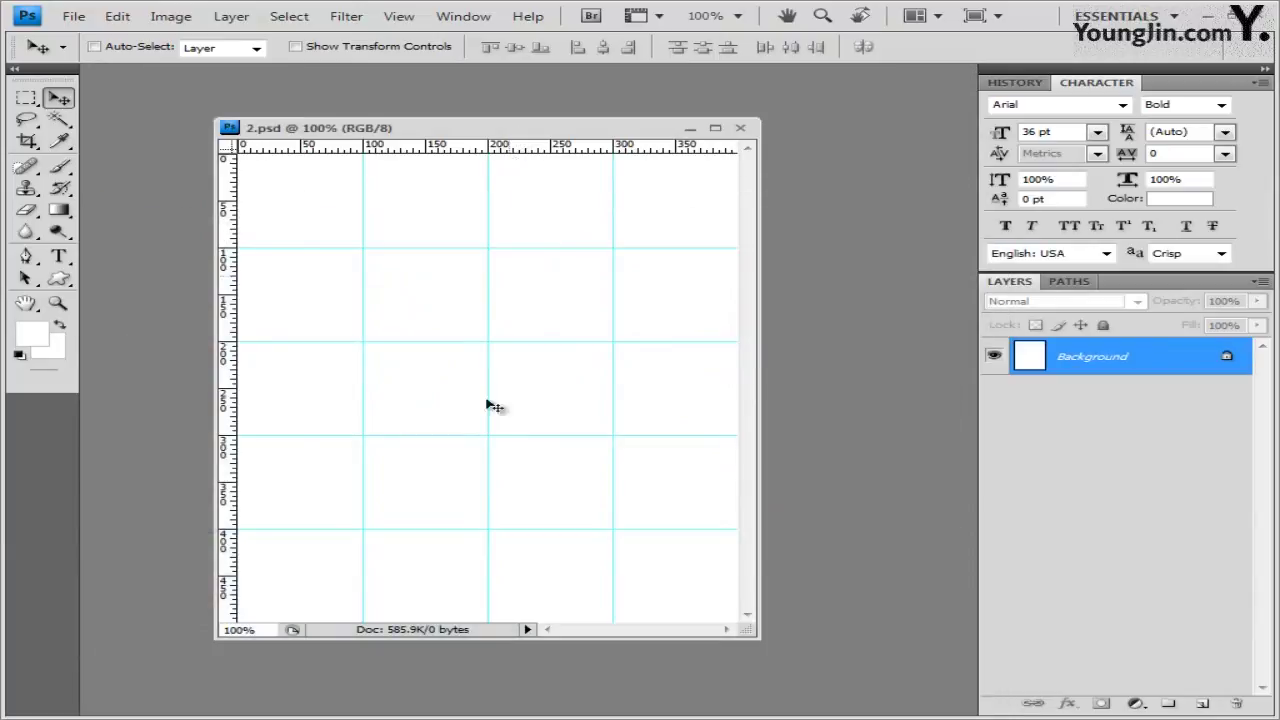
key(ctrl+v)
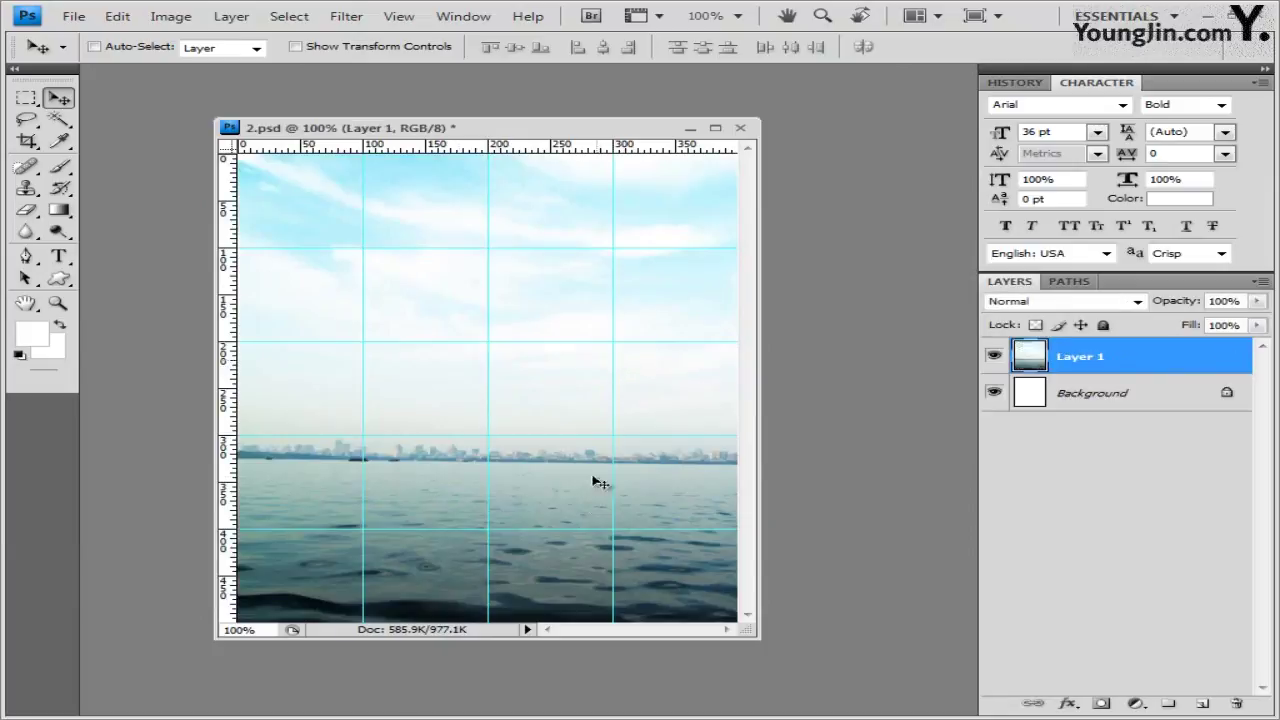
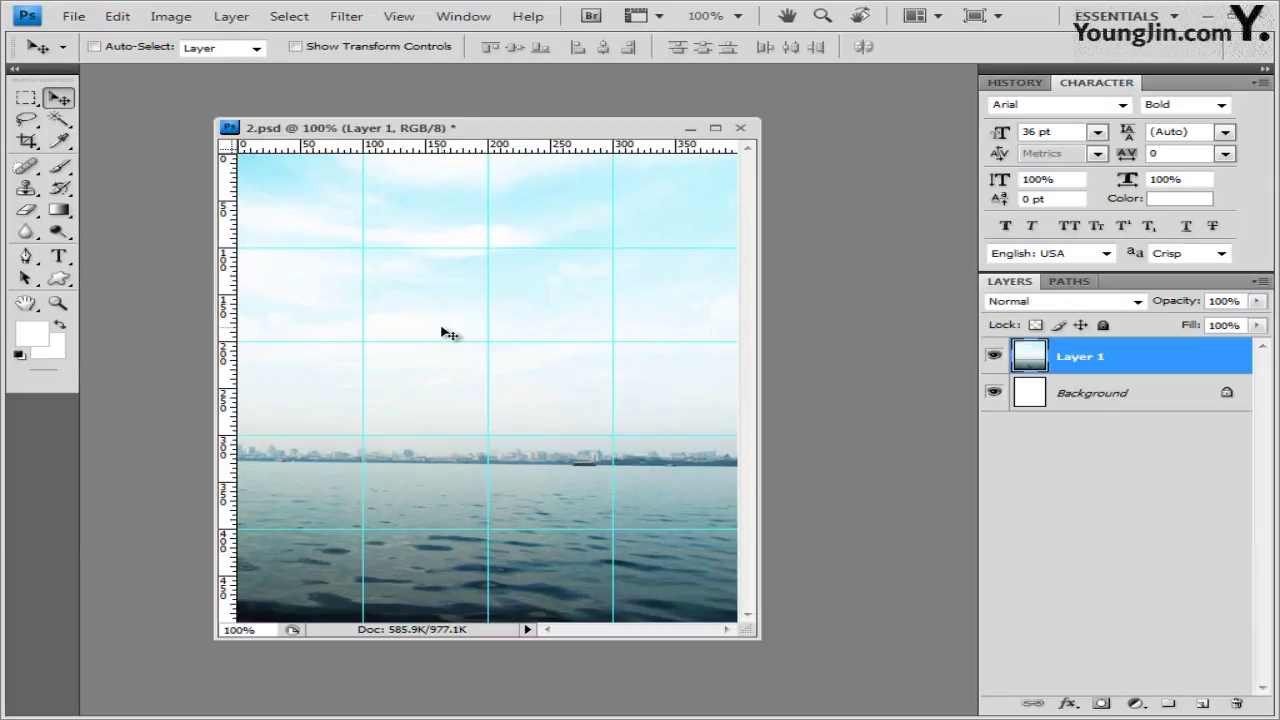
Apply the Add Noise filter to the sea layer with an amount of 21% and Uniform distribution
click(356, 20)
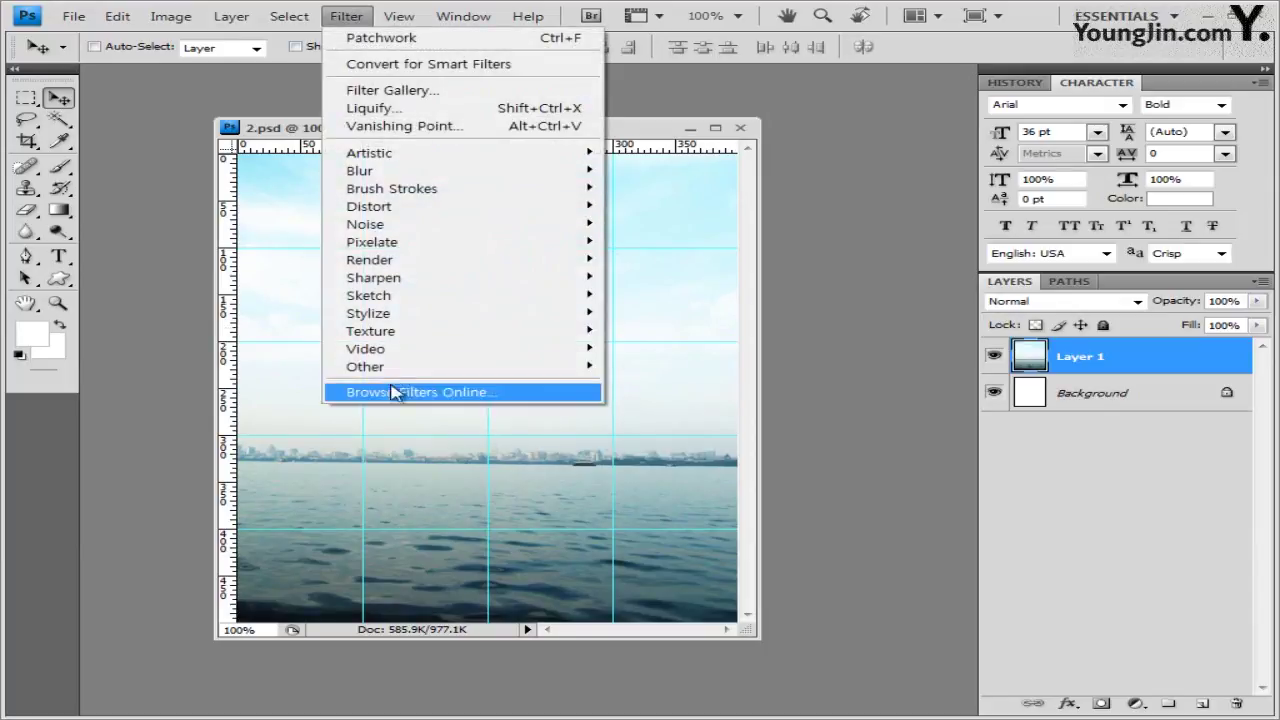
mouse_move(397, 227)
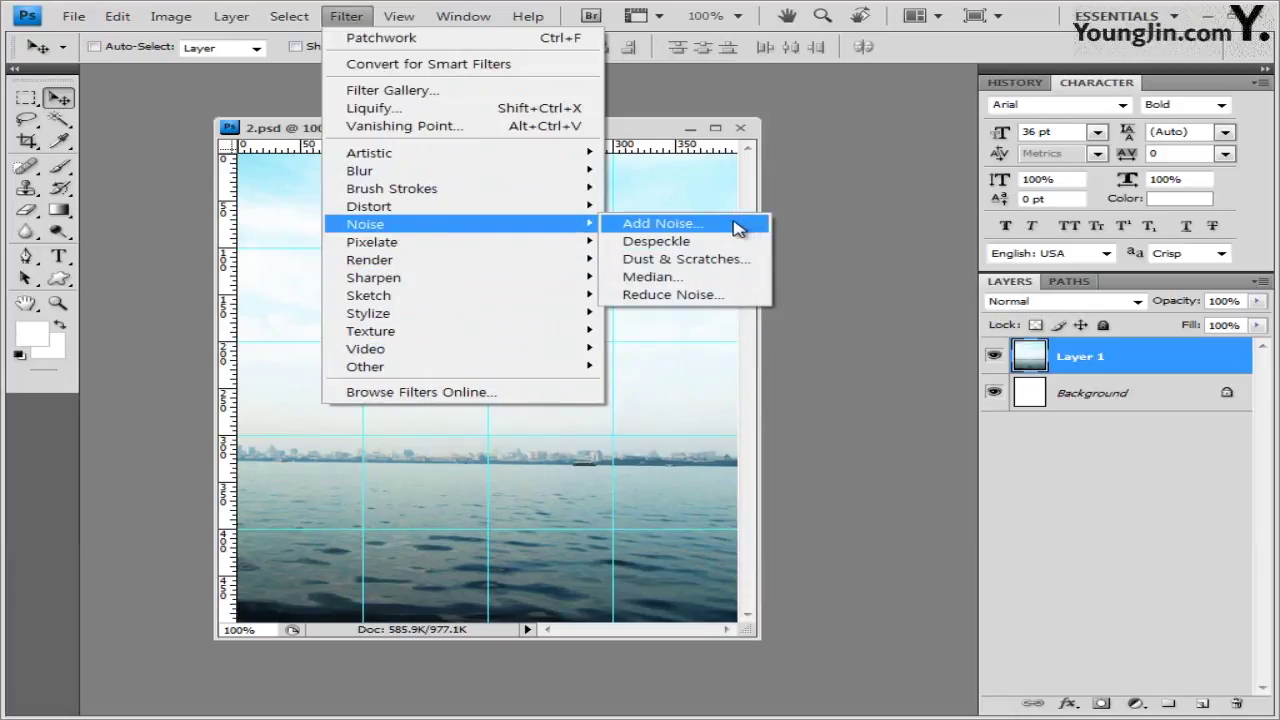
click(735, 228)
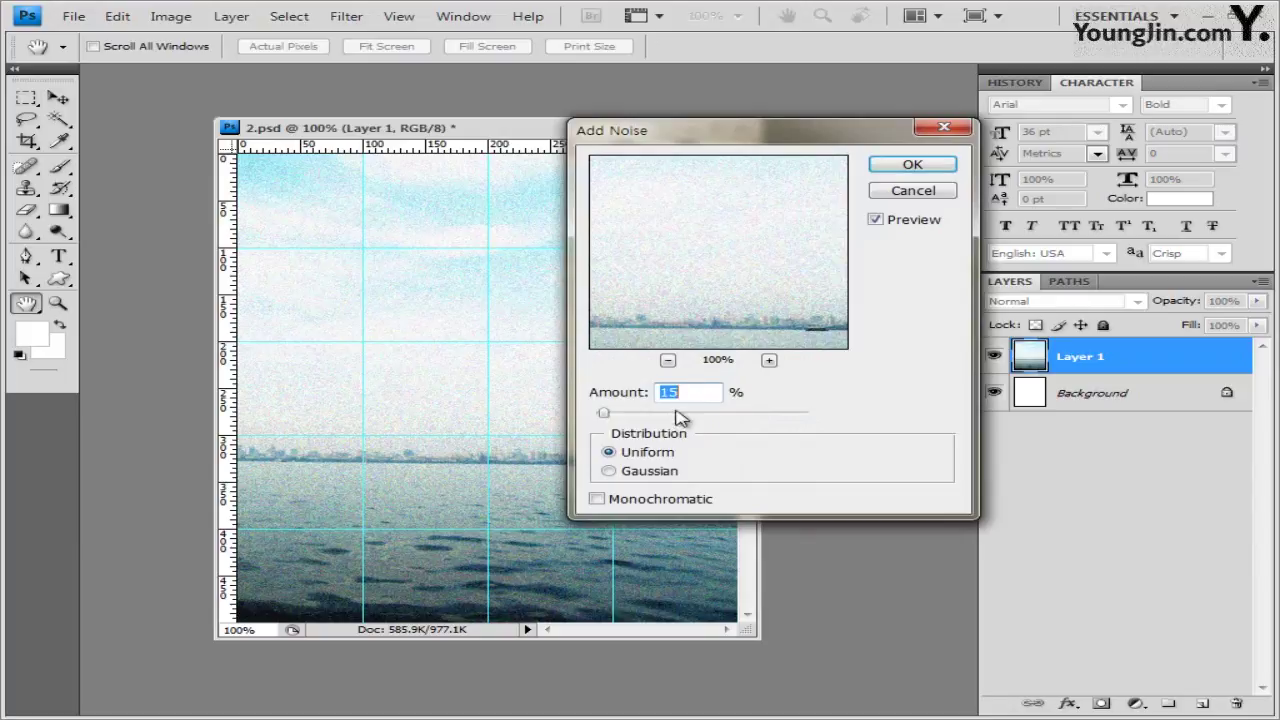
drag(733, 138, 759, 151)
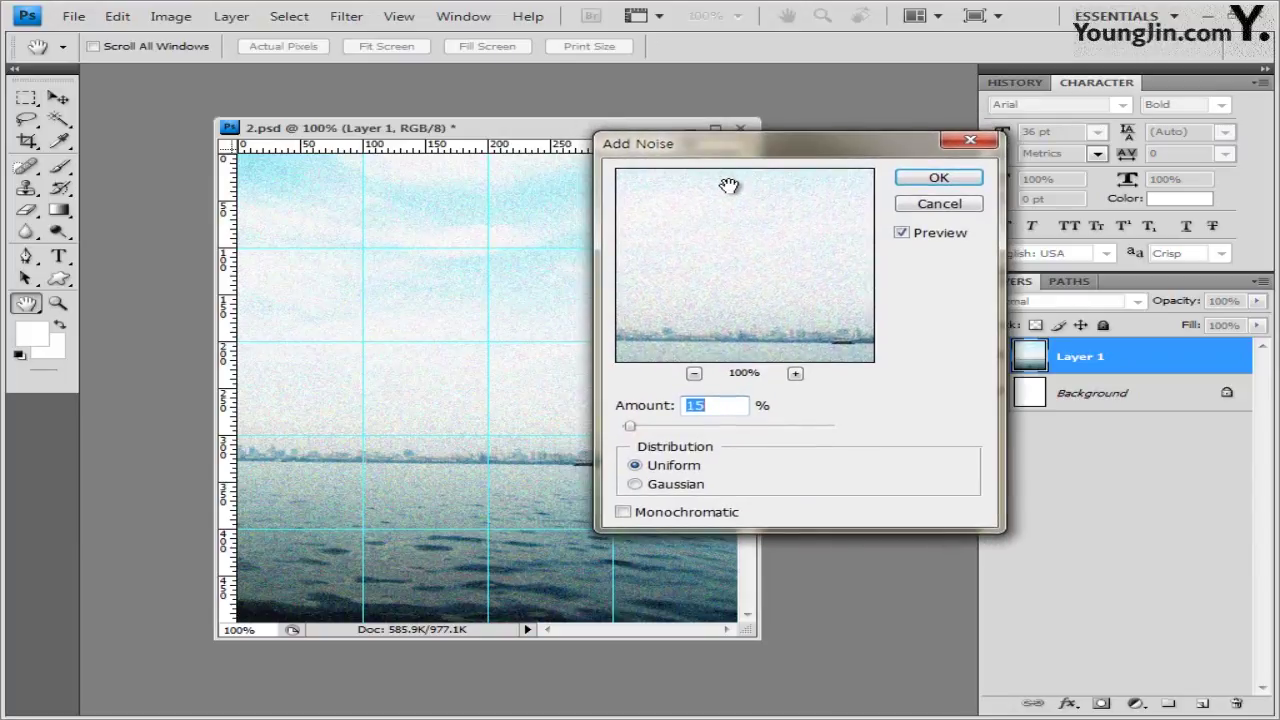
text(21)
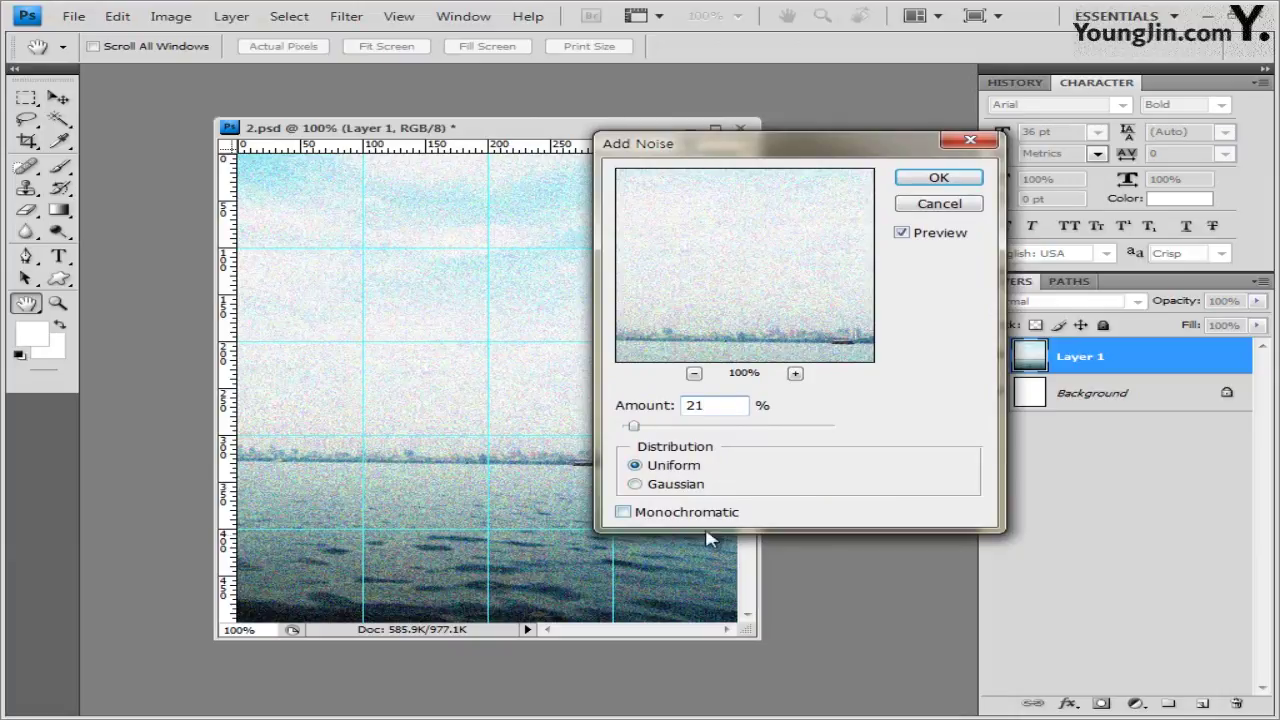
click(960, 181)
drag(556, 131, 631, 131)
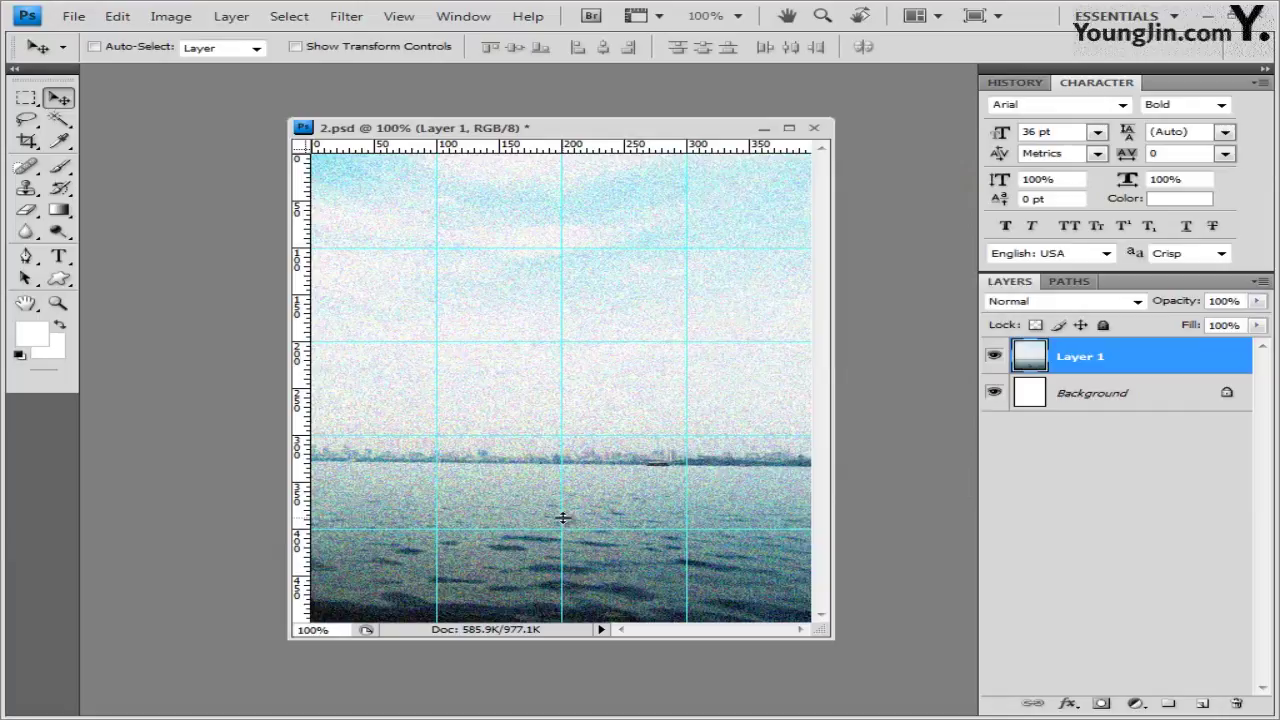
Copy the framed photo 1급-5.jpg into 2.psd as a new layer, close the source and place the frame in the sky's upper-right area
key(alt+Tab)
drag(1118, 285, 858, 14)
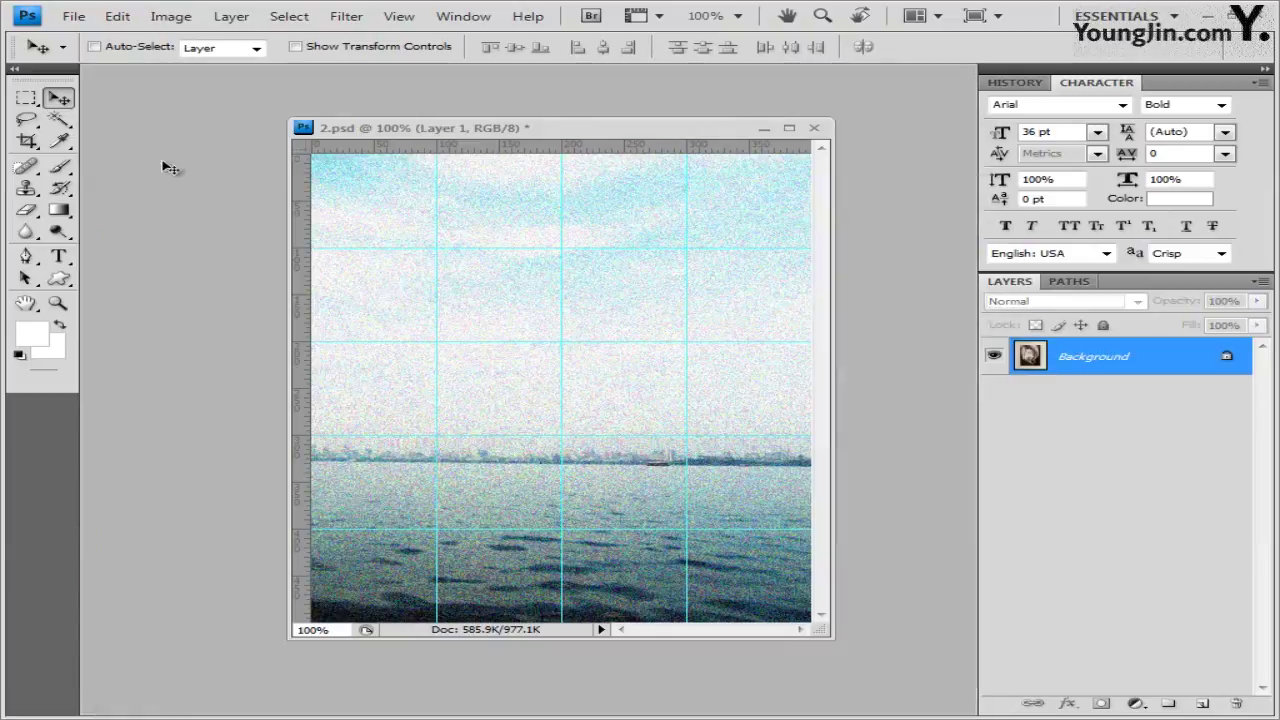
drag(160, 130, 196, 158)
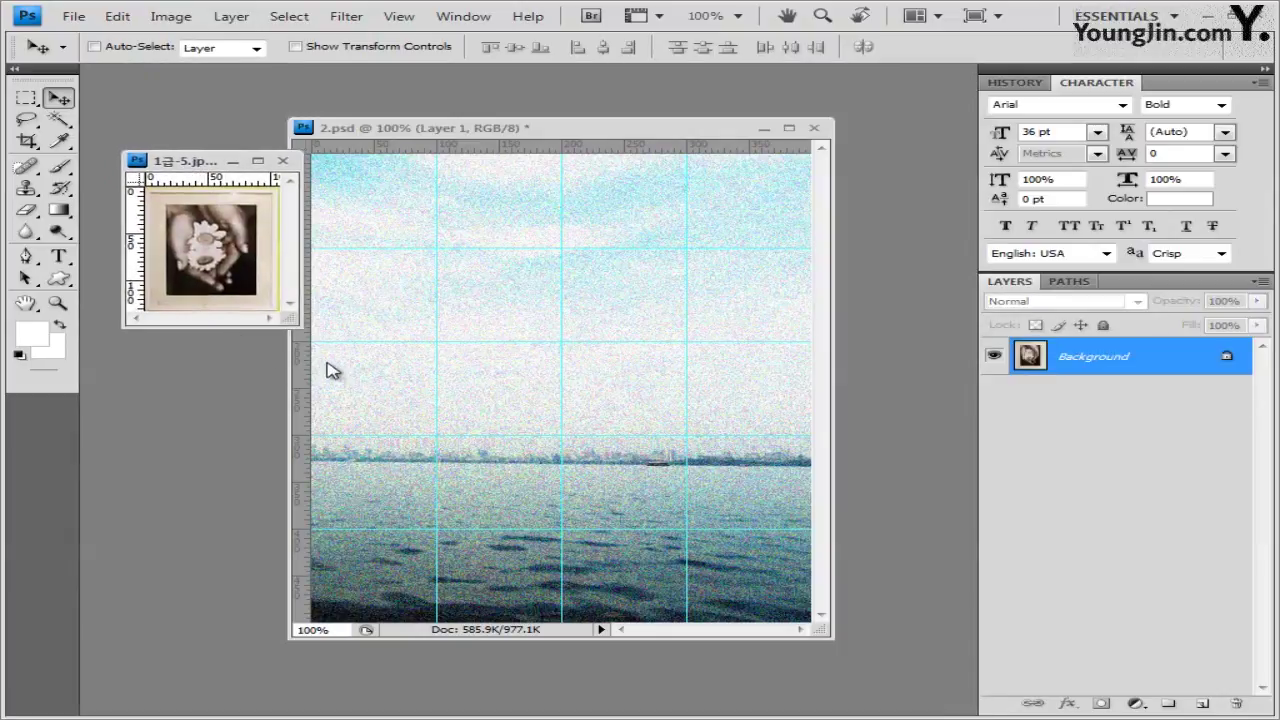
key(ctrl+a)
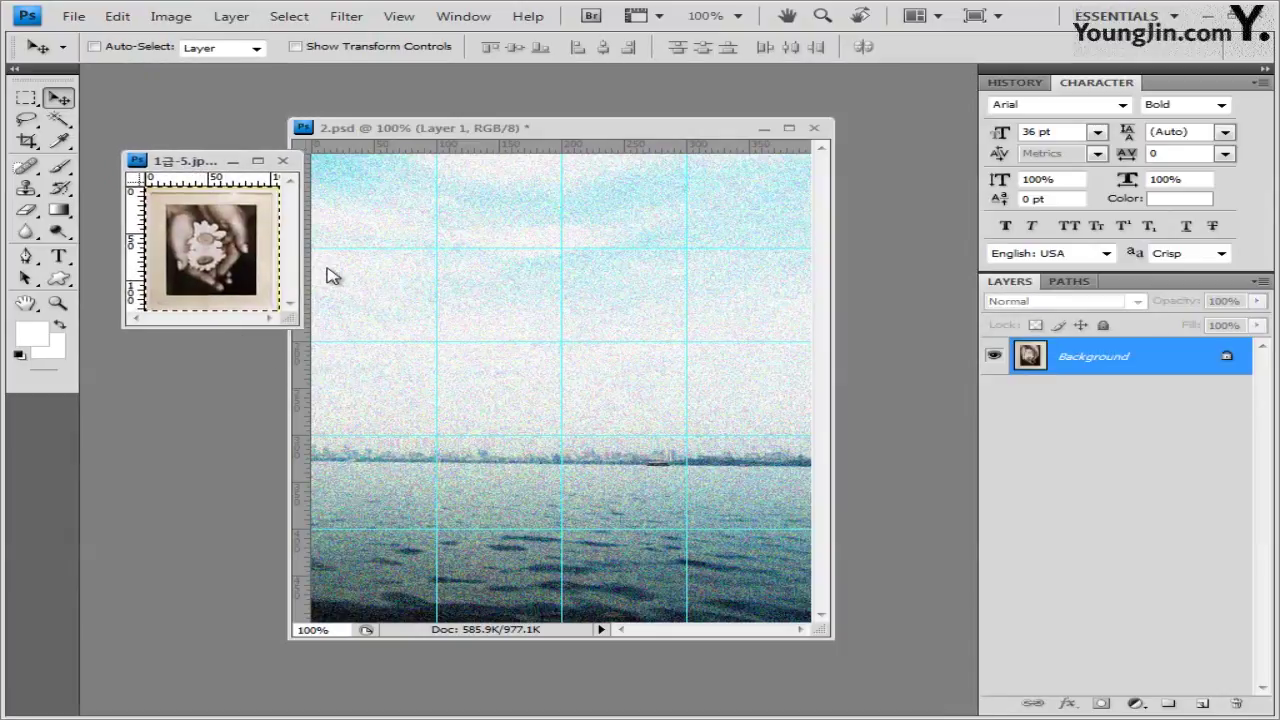
click(283, 162)
key(ctrl+v)
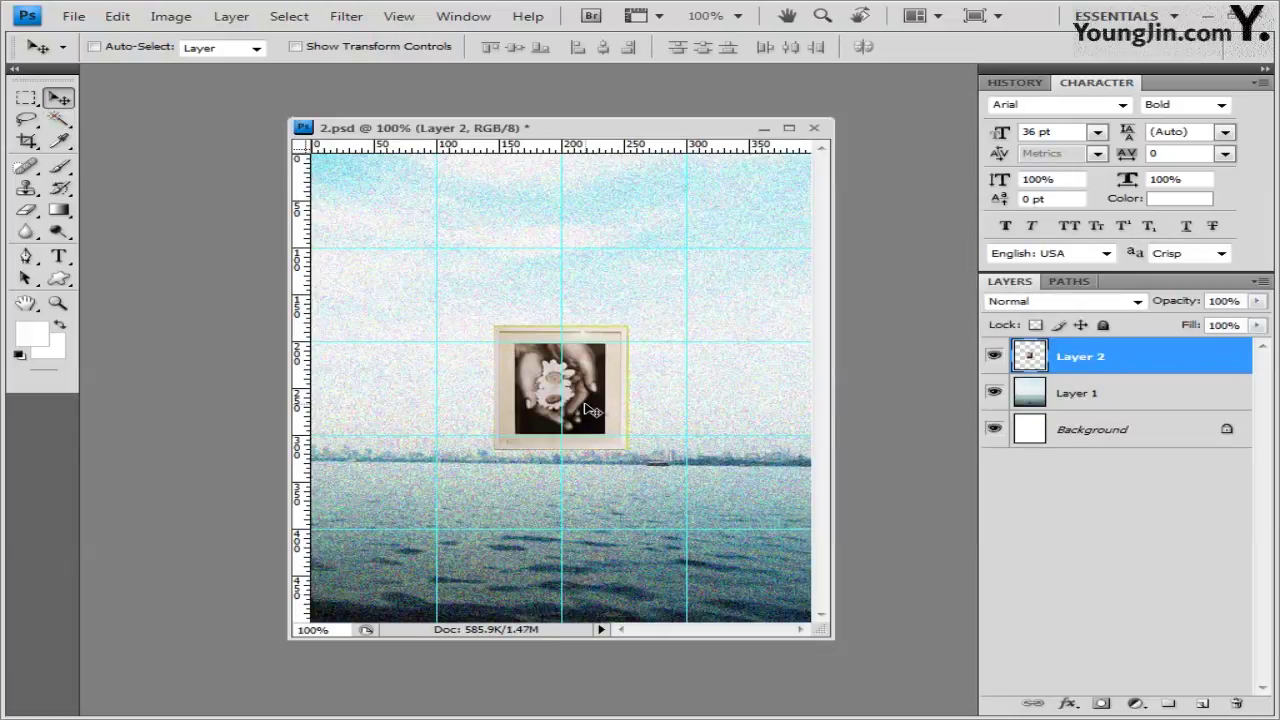
drag(592, 411, 755, 271)
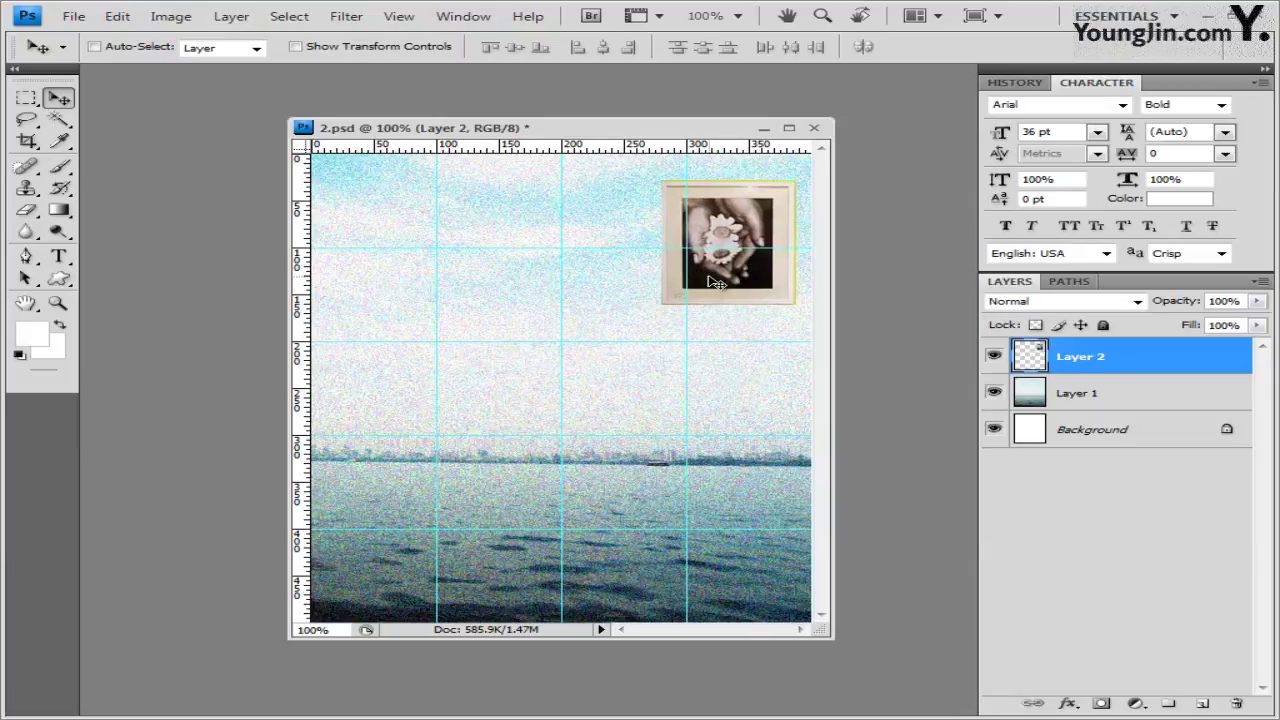
Free-transform the framed photo to about 91.7% width and 98.5% height, centred near X 321.5 px, Y 104.5 px
key(ctrl+t)
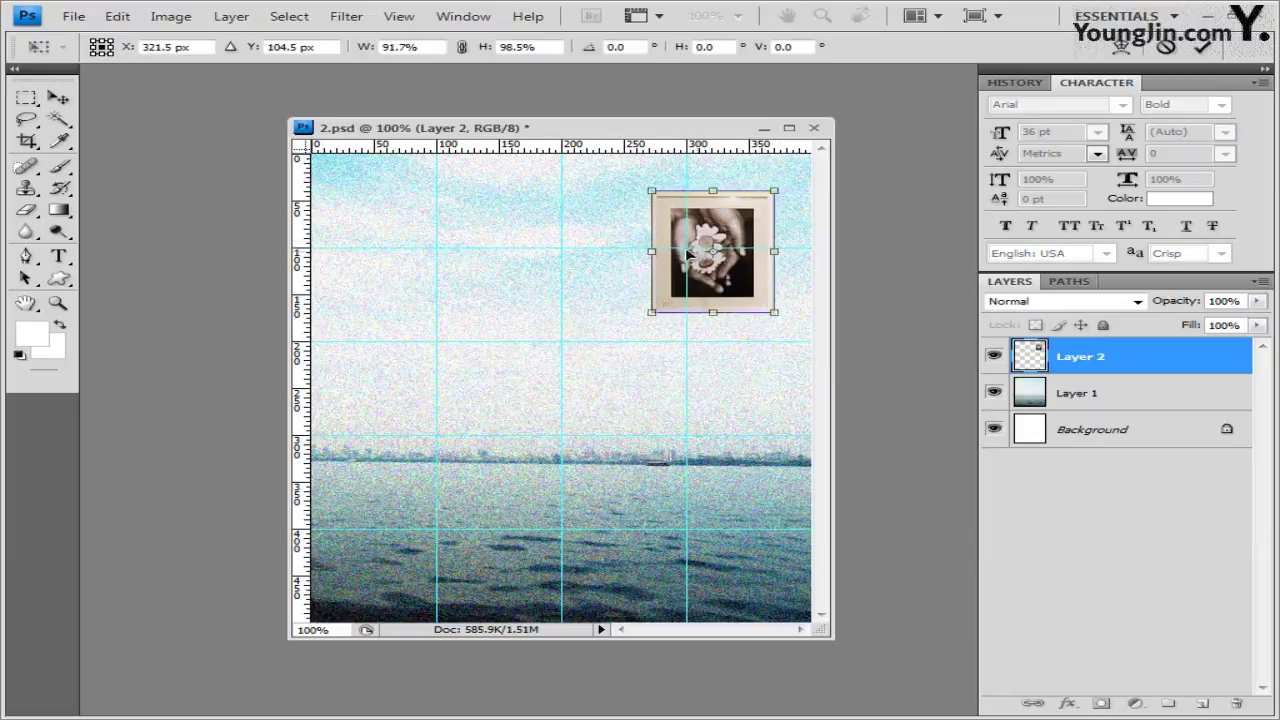
drag(713, 191, 716, 190)
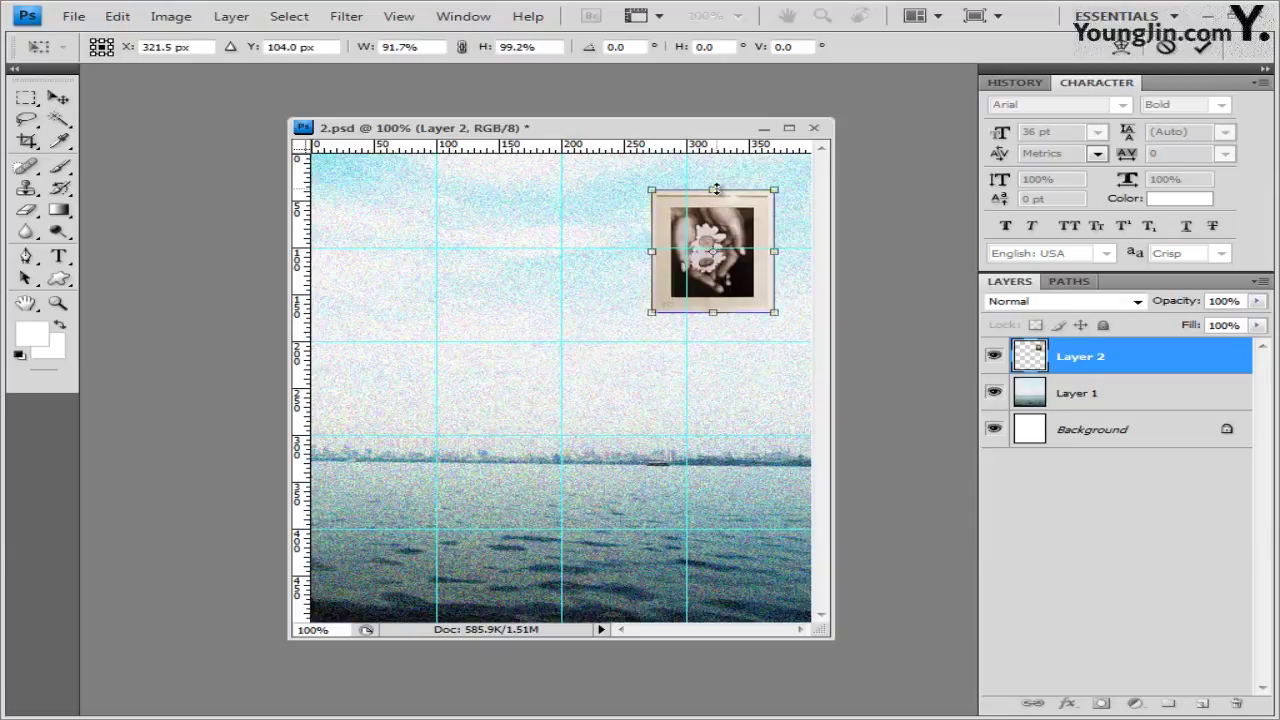
key(ctrl+z)
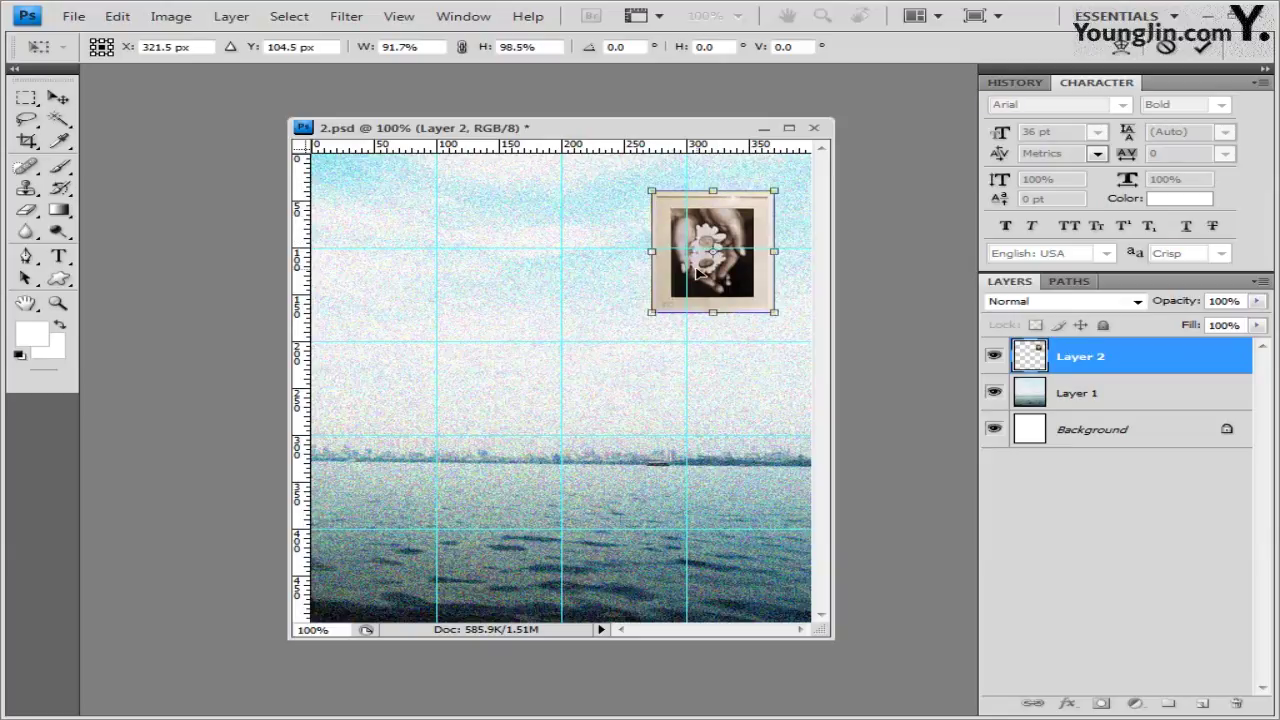
key(Return)
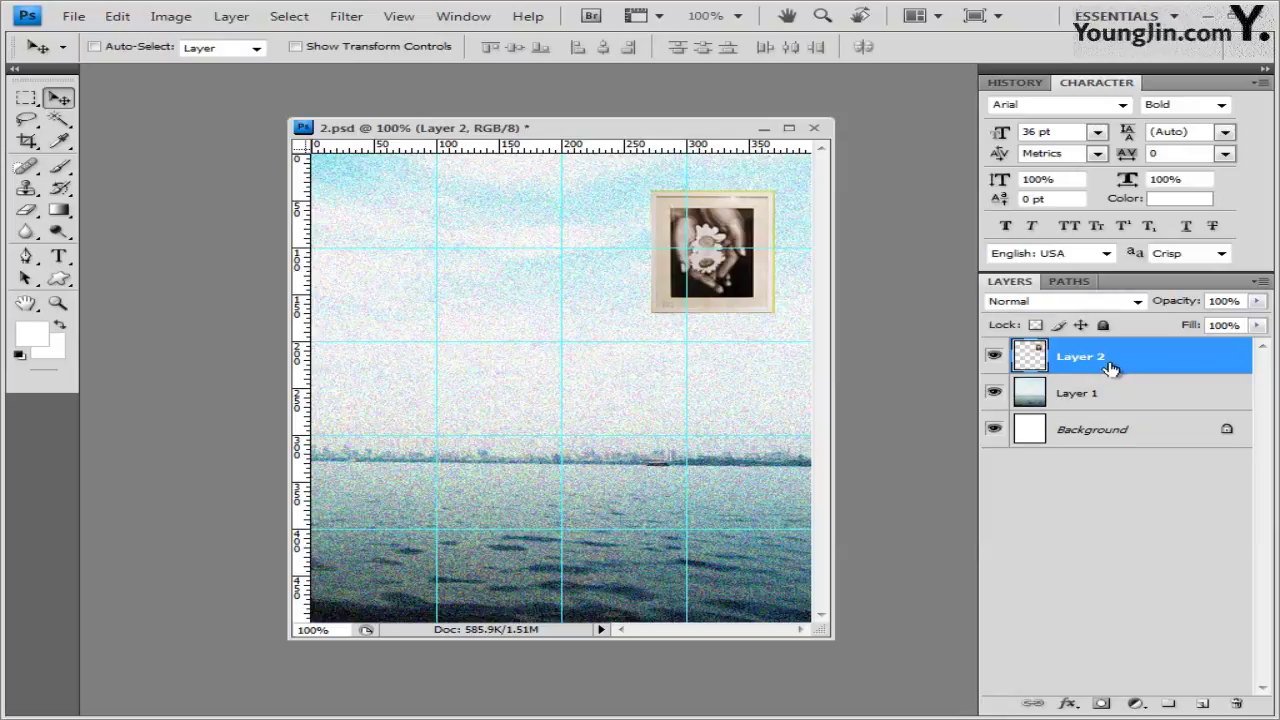
Add a colorizing Hue/Saturation adjustment layer above the framed photo with a hue of 300 and increased saturation
click(1140, 705)
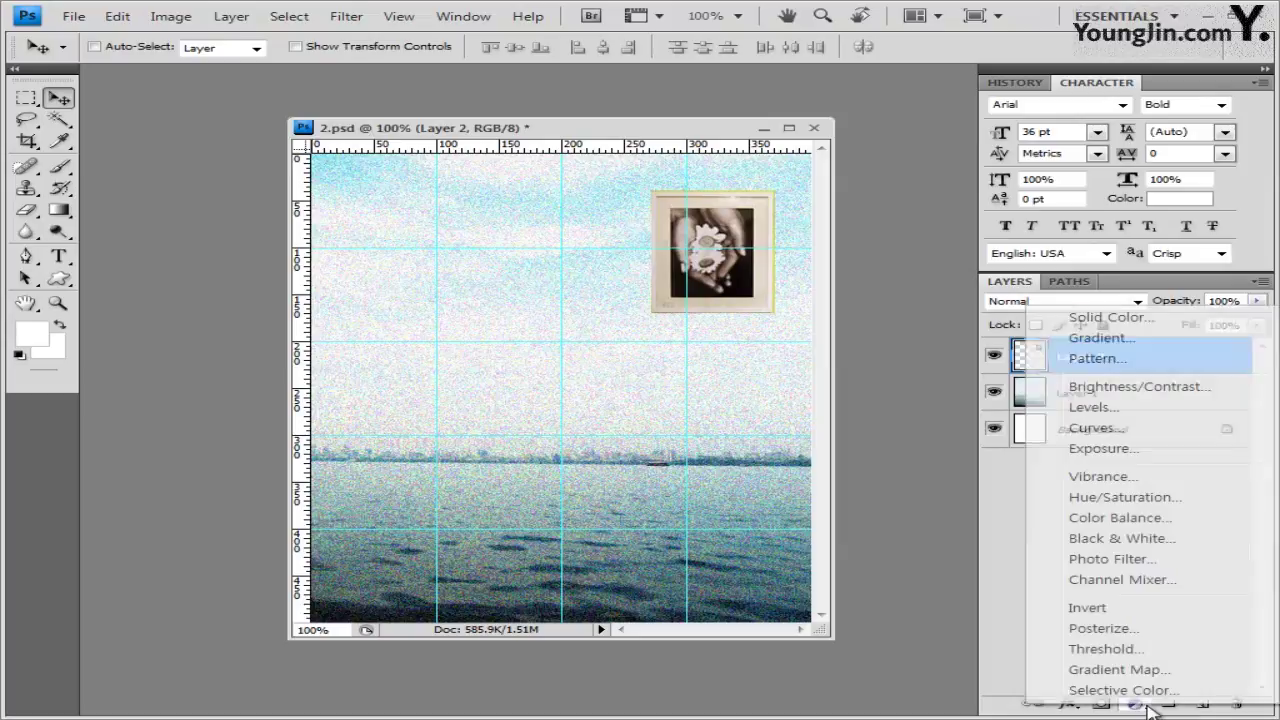
click(1125, 497)
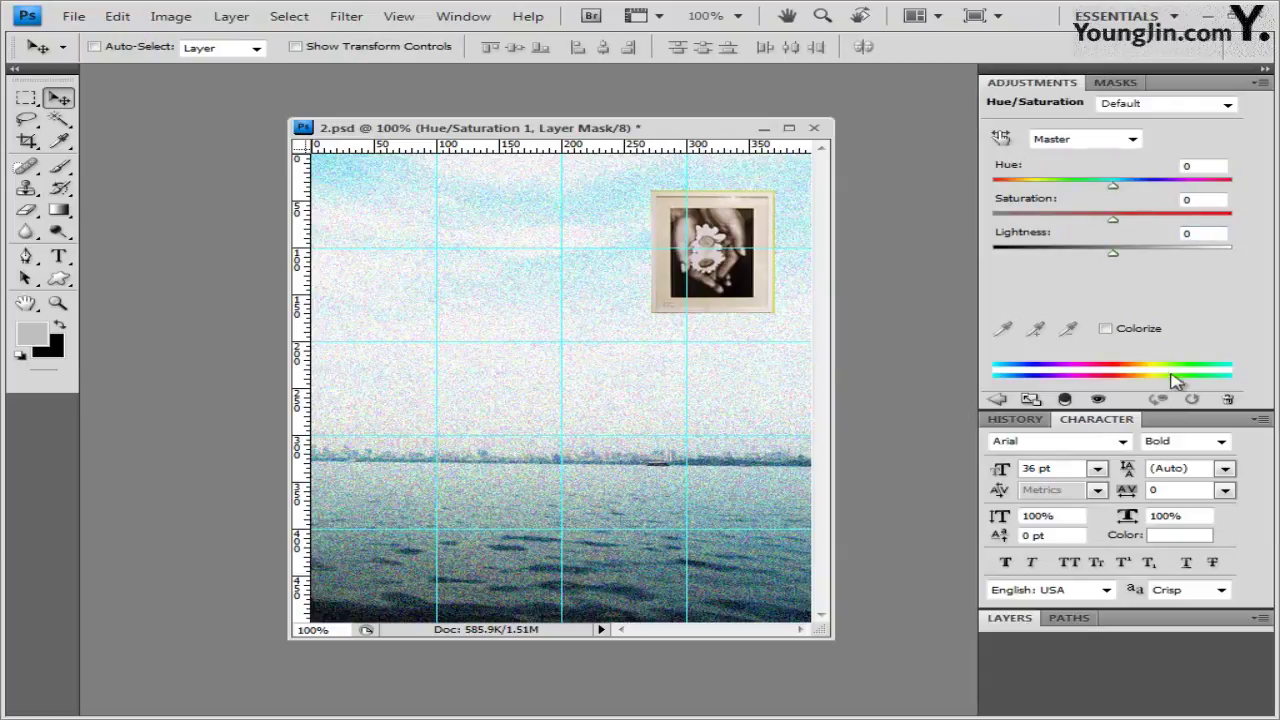
click(1106, 329)
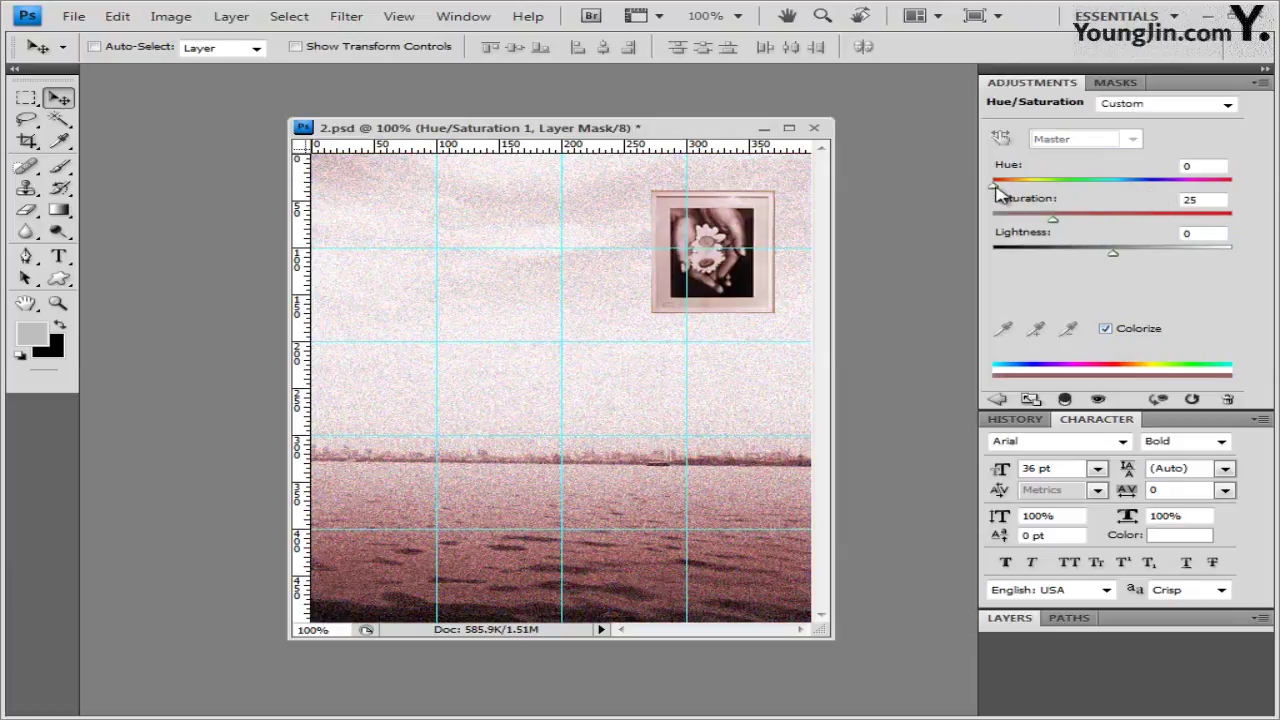
drag(1000, 192, 1192, 185)
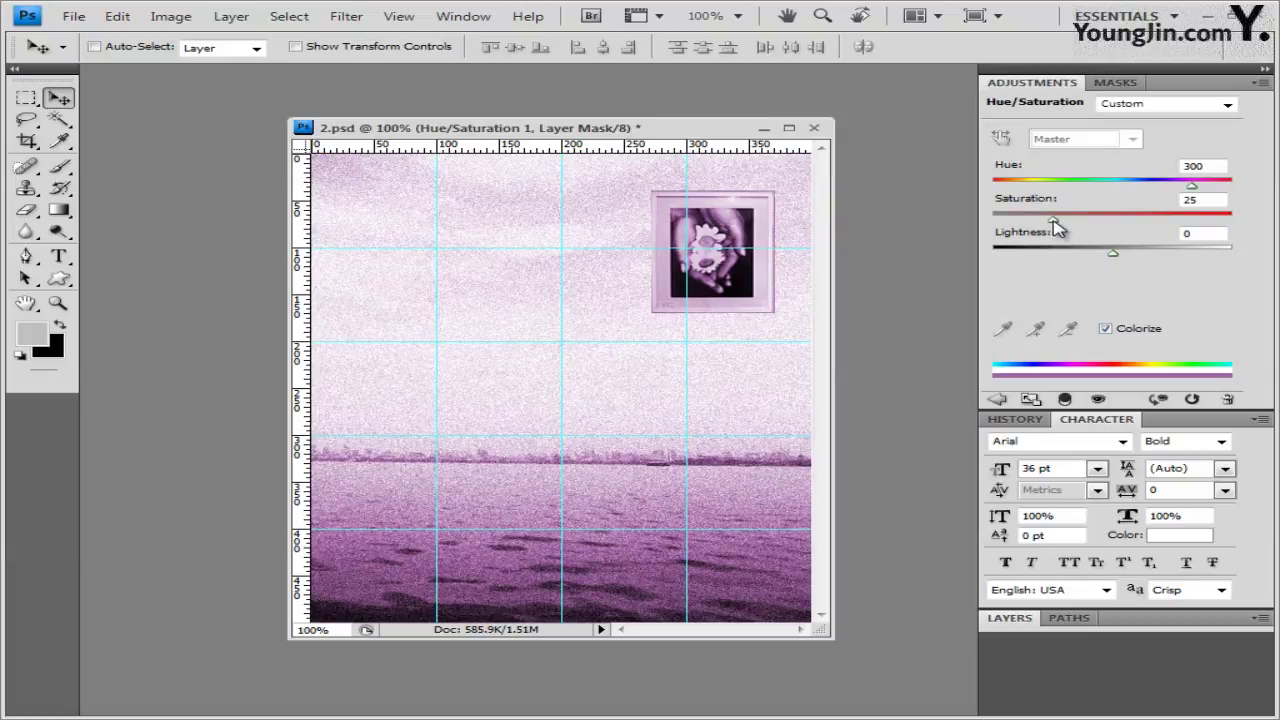
drag(1055, 222, 1081, 219)
Close the adjustment settings and clip the Hue/Saturation layer to the framed photo on Layer 2
click(1260, 87)
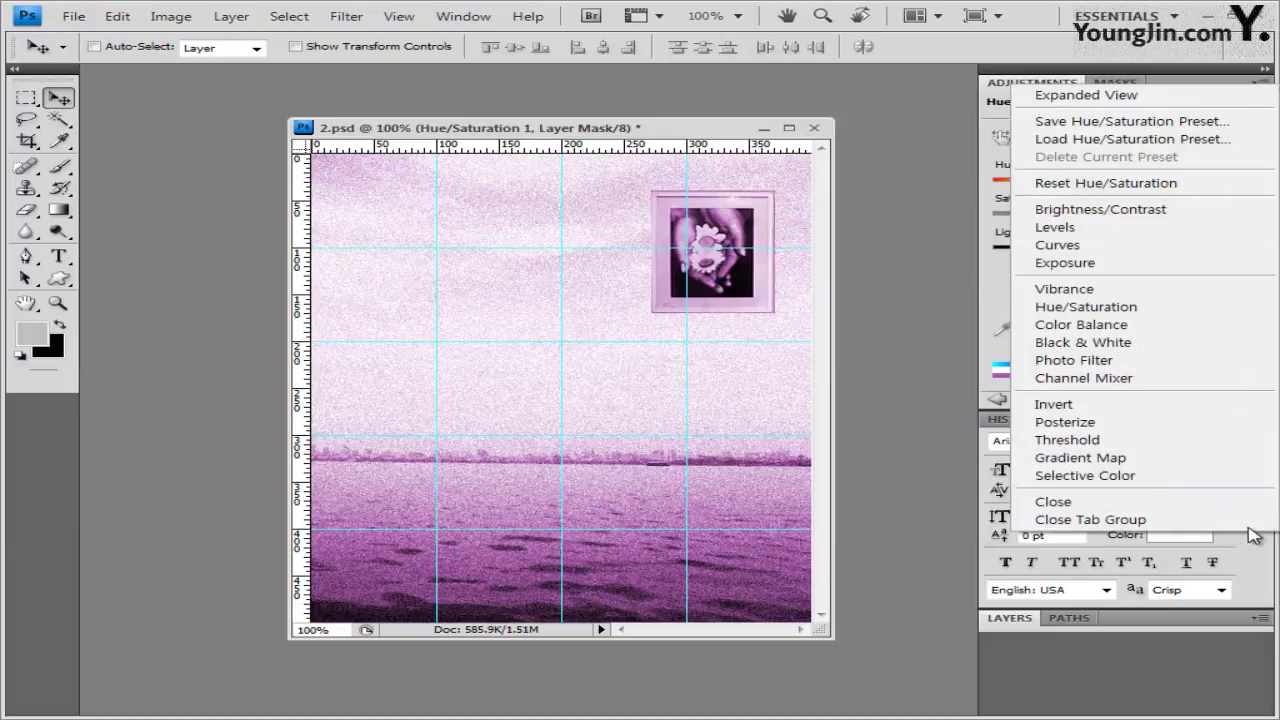
click(1256, 524)
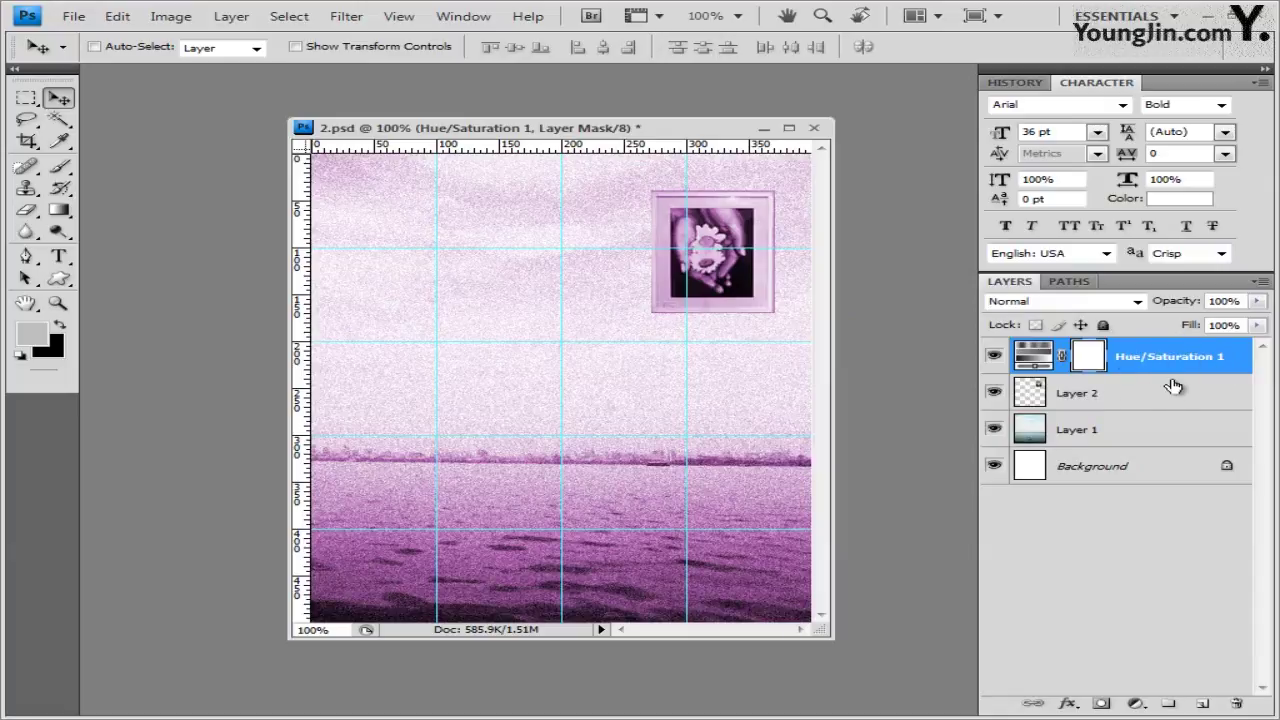
drag(1172, 378, 1164, 371)
alt+click(1163, 372)
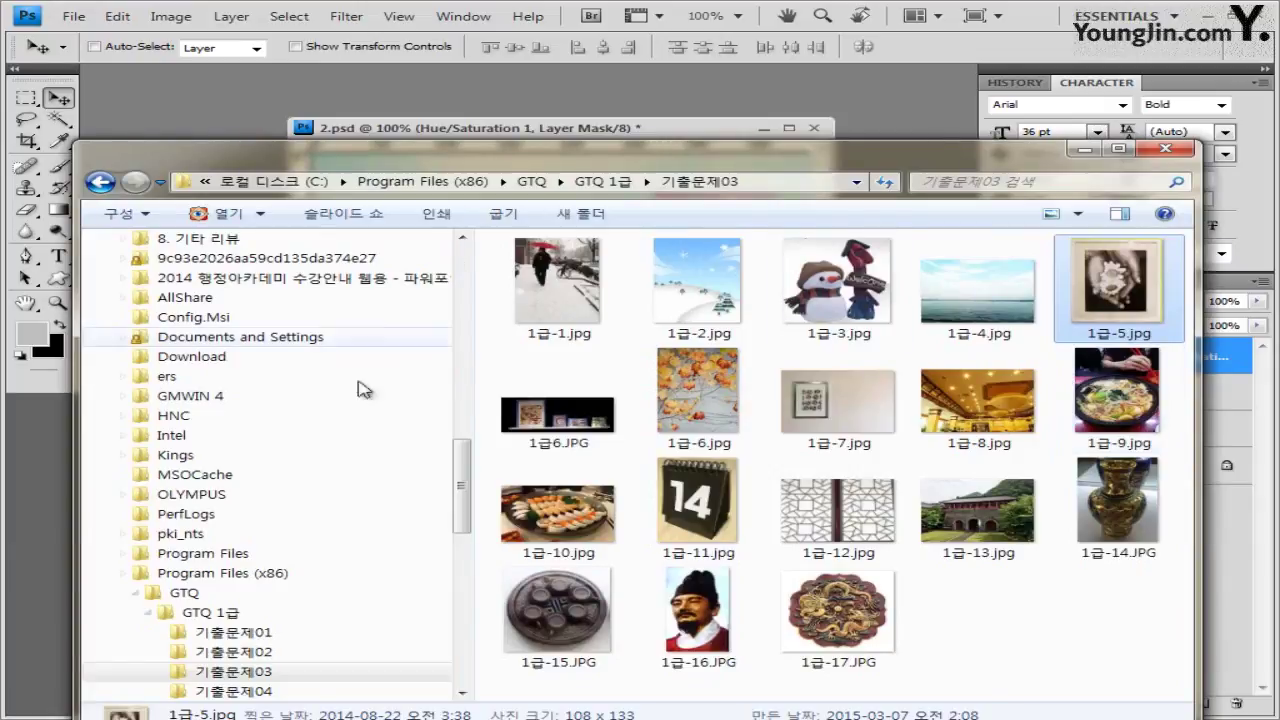
Open 1급6.JPG and select its frames and shelf by magic-wanding the black background at tolerance 32 and inverting the selection
drag(545, 398, 242, 124)
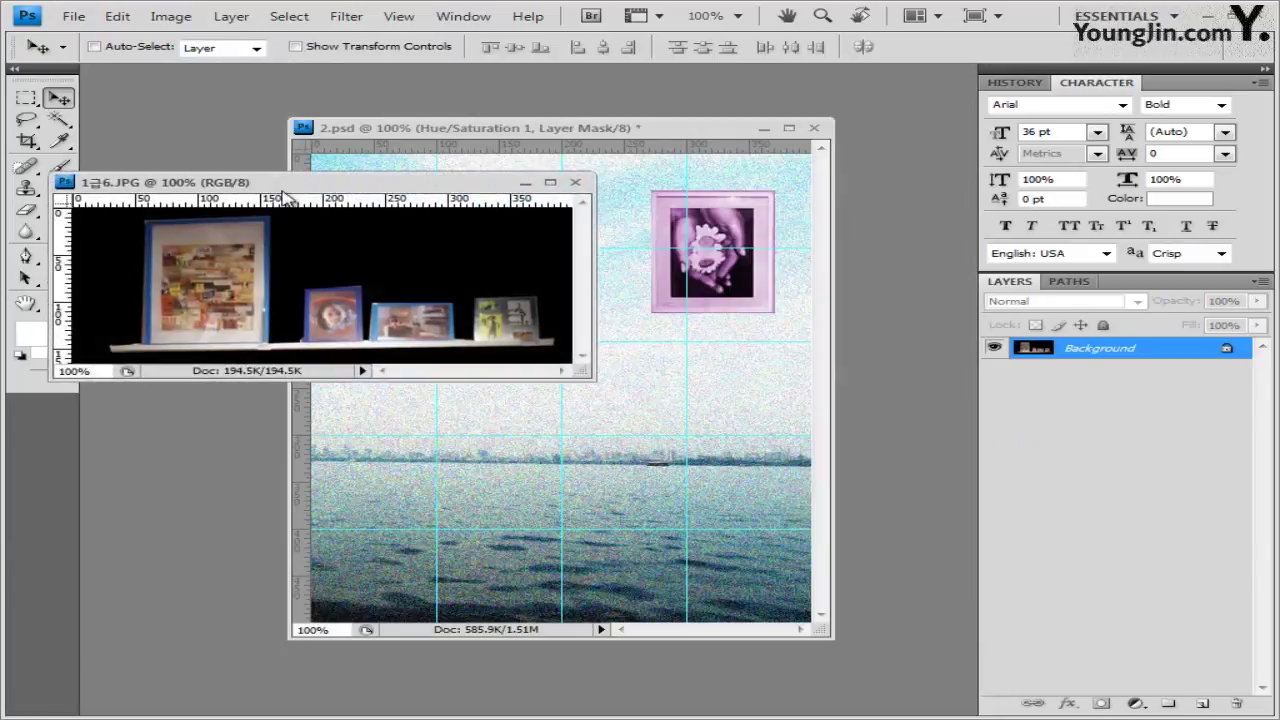
drag(287, 192, 344, 231)
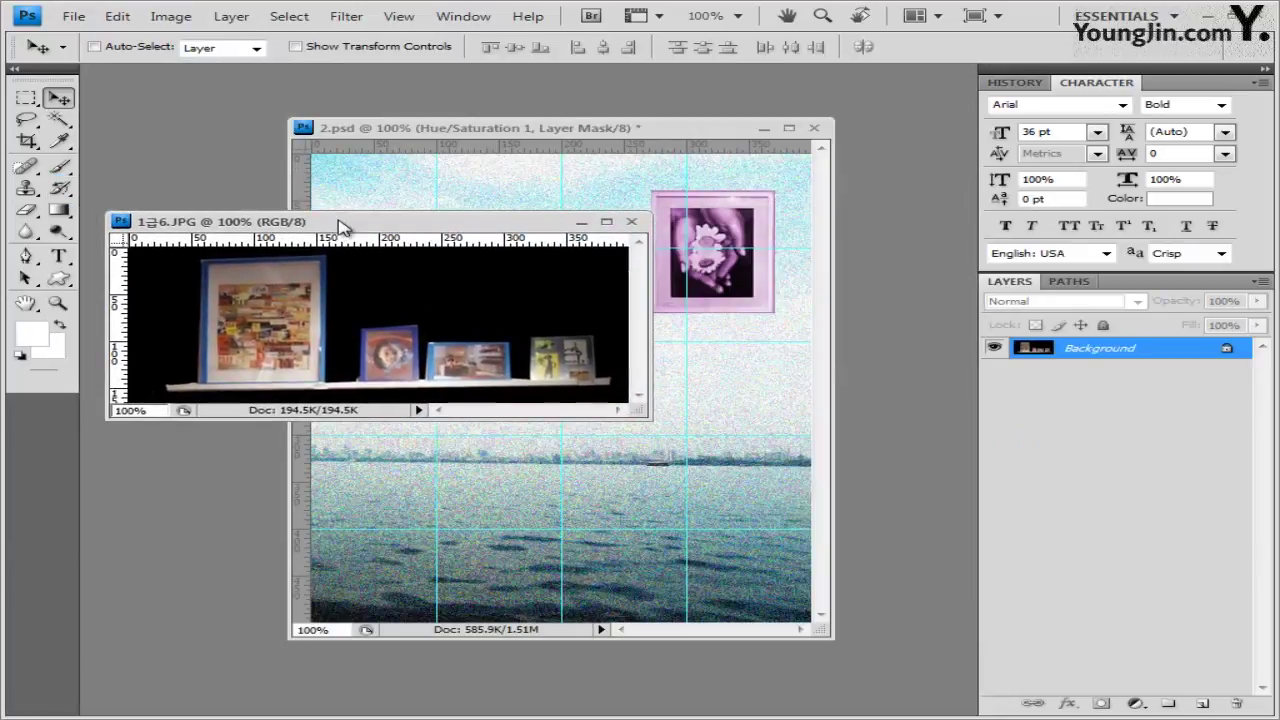
right_click(60, 122)
click(130, 134)
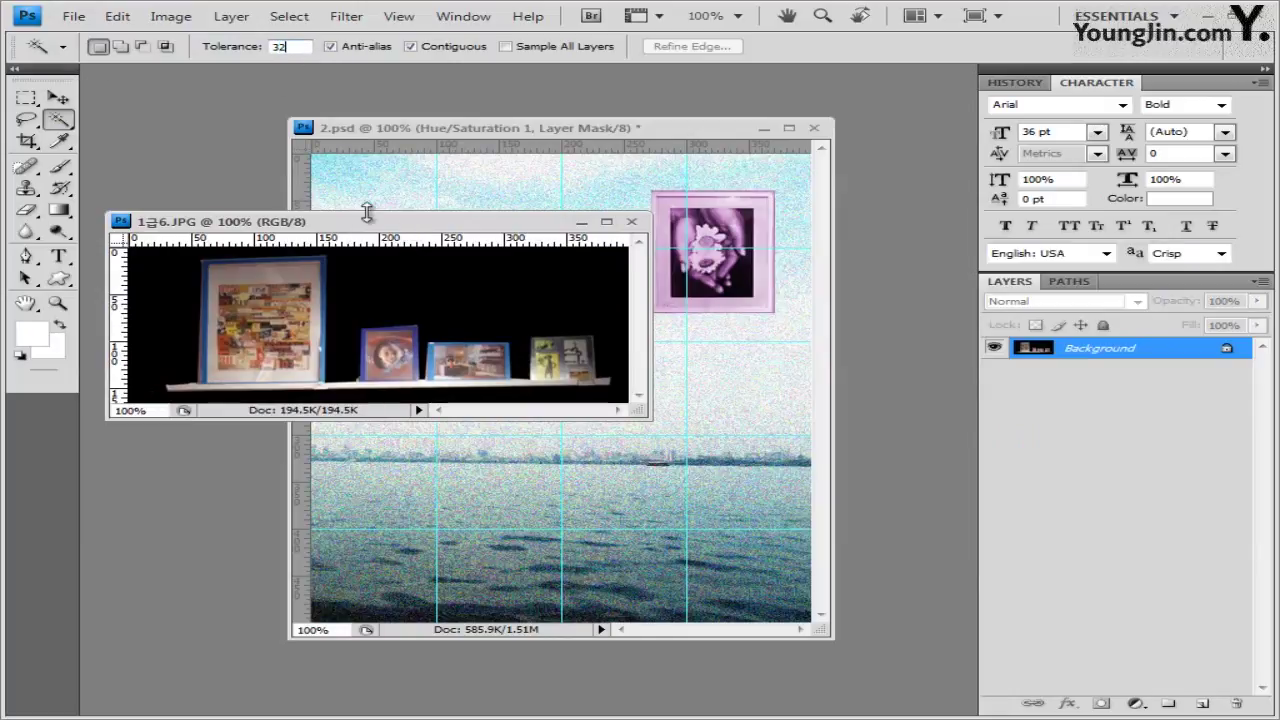
click(165, 276)
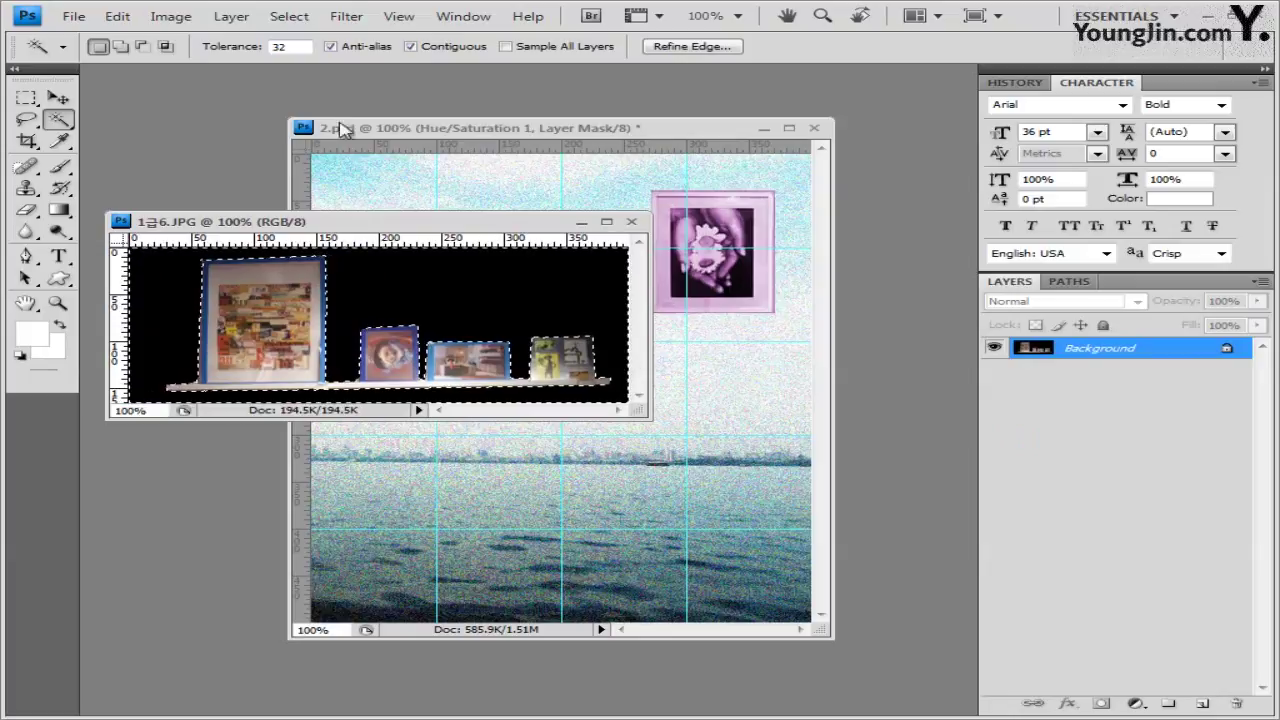
click(298, 20)
click(312, 89)
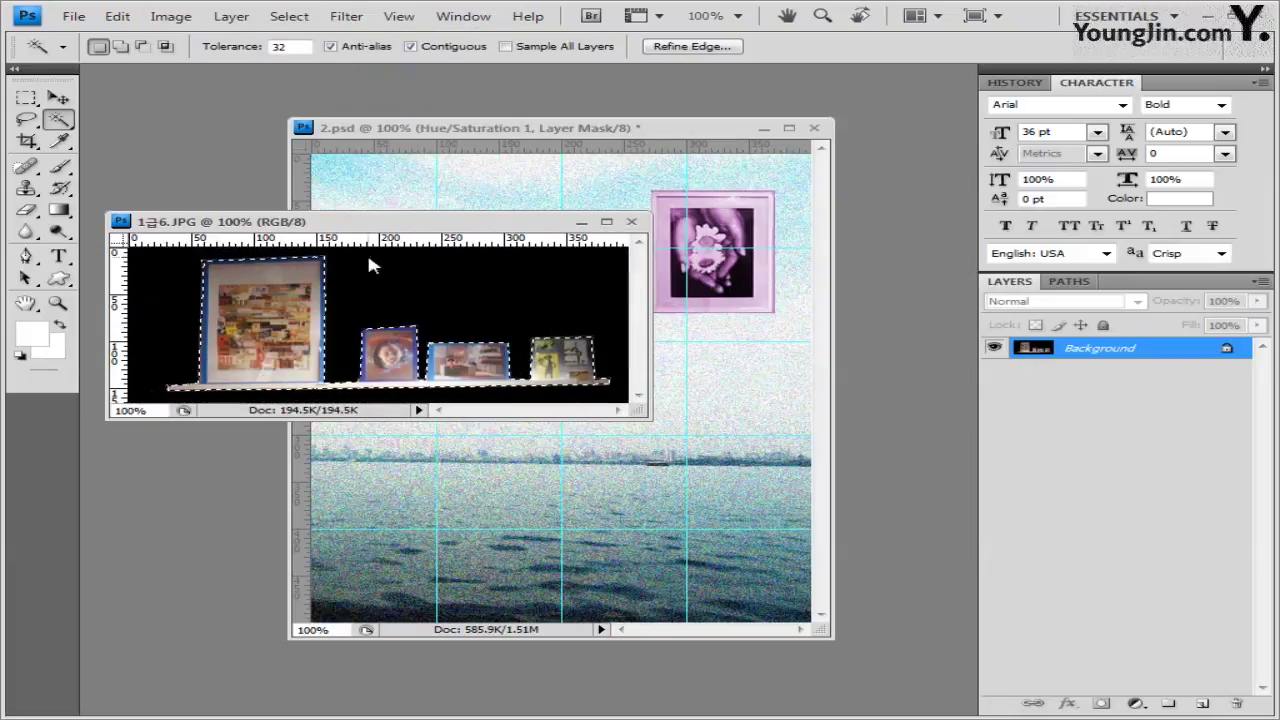
Copy the selected frames into 2.psd as a new layer above the Hue/Saturation layer and close the source image
click(593, 128)
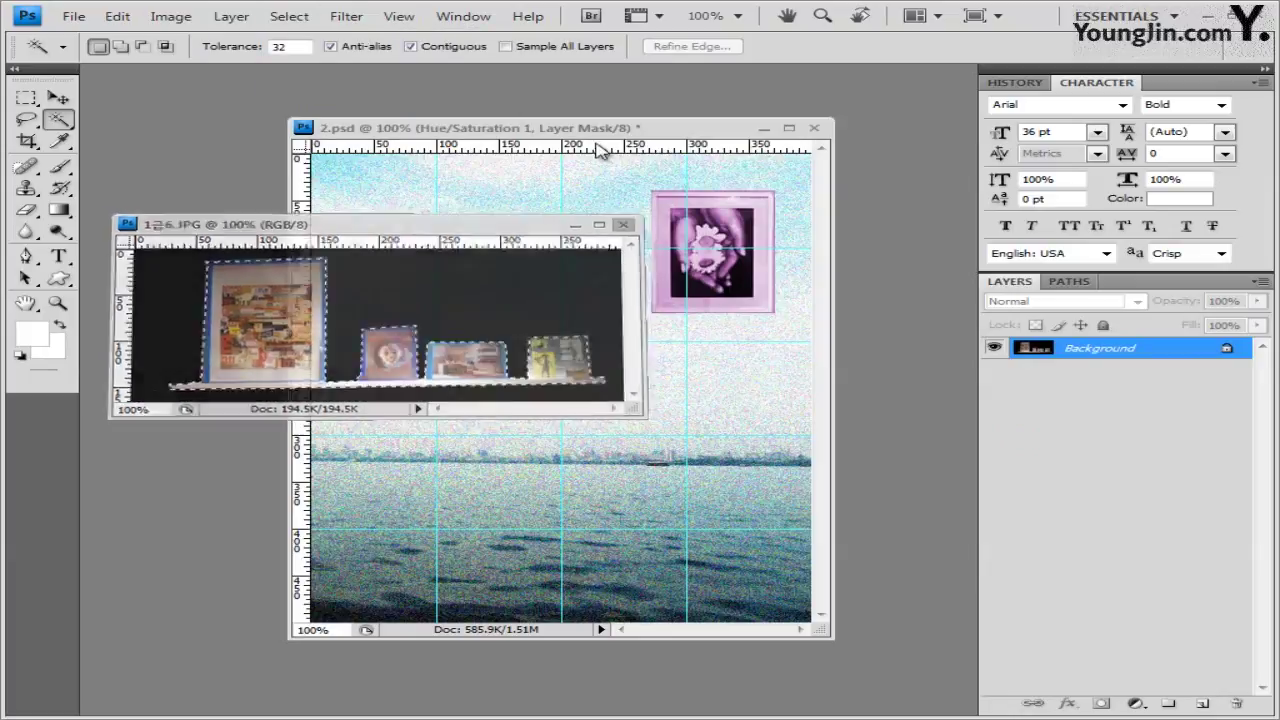
click(1194, 356)
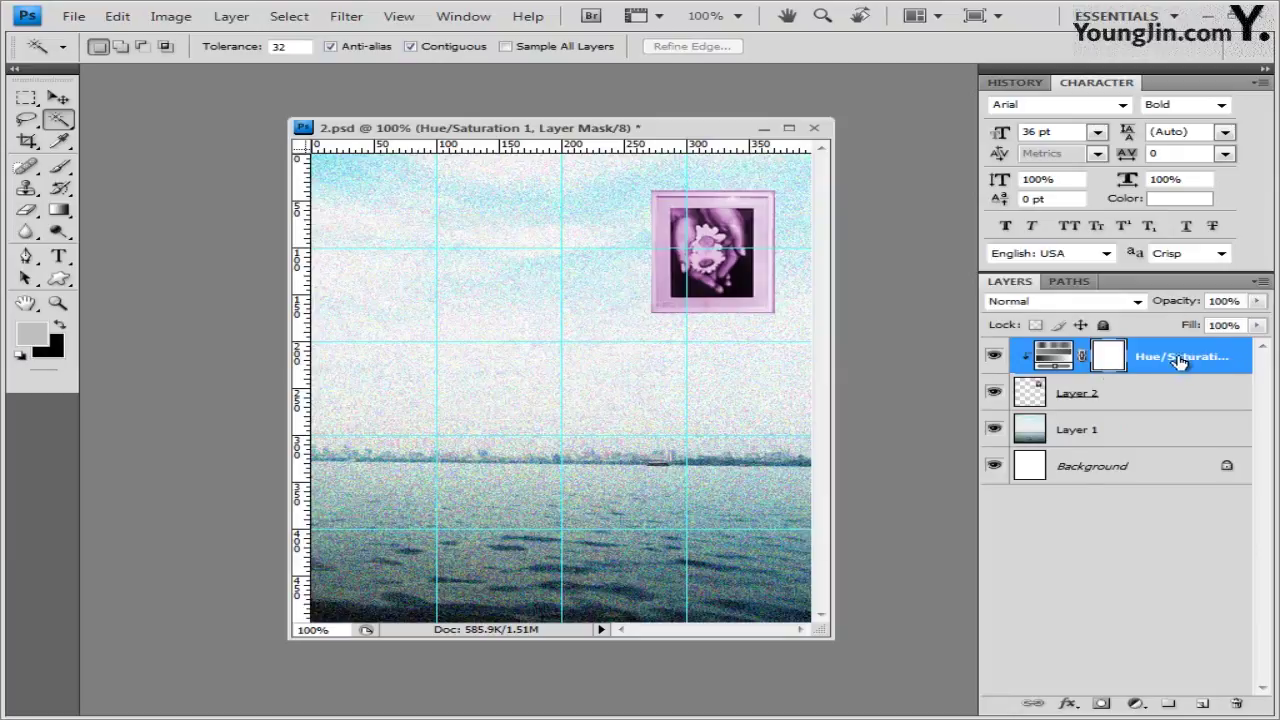
click(1055, 355)
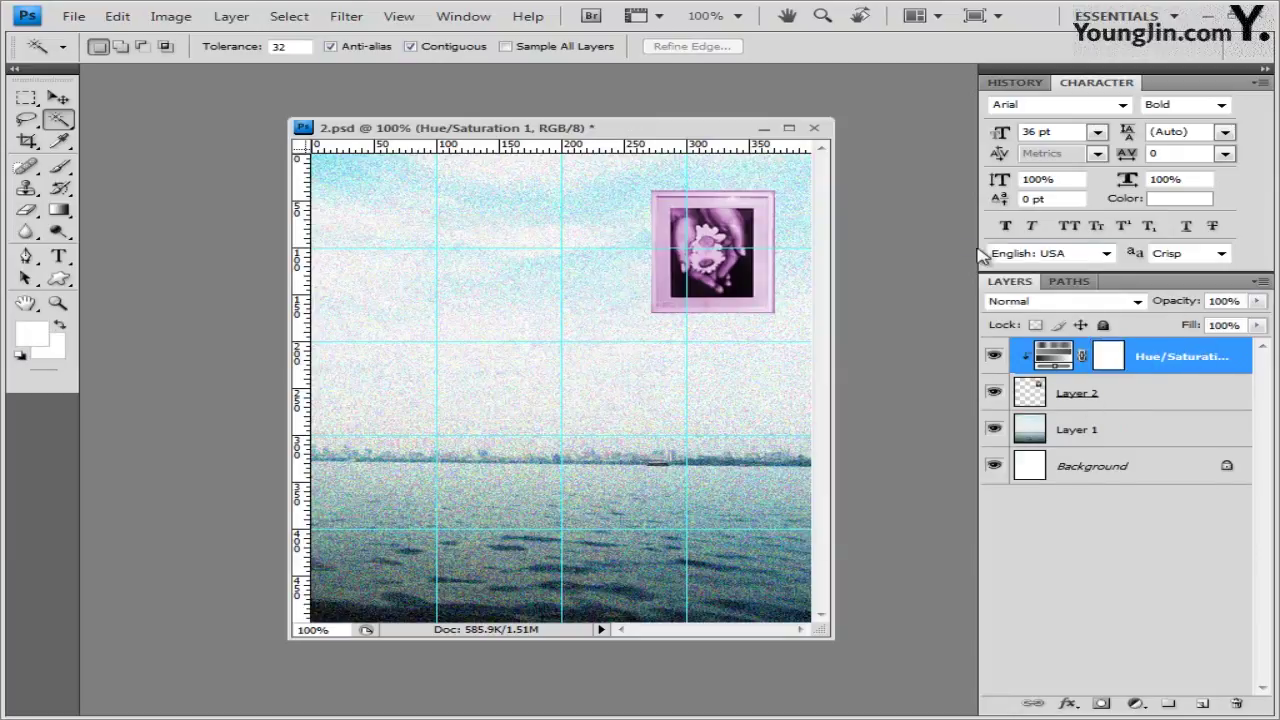
key(ctrl+v)
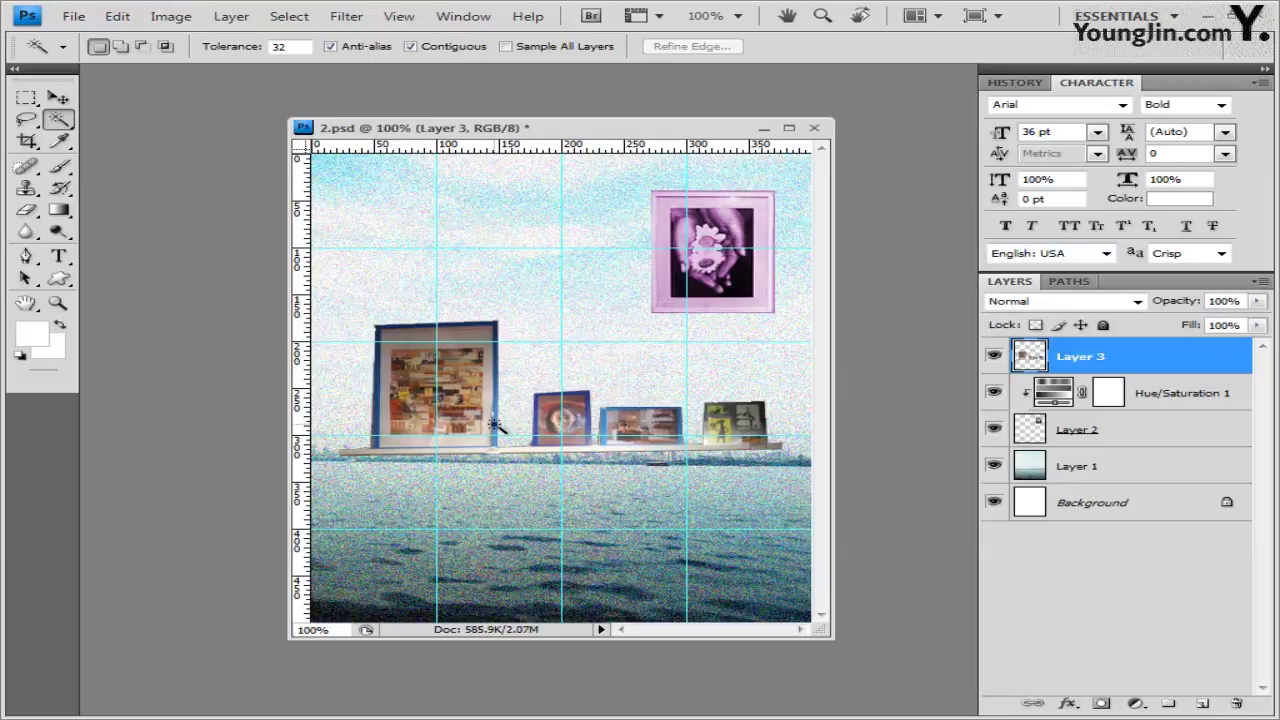
Free-transform the shelf of frames to the canvas's bottom edge, centred at X 191.5 px, Y 433 px and rotated 0.7°
key(ctrl+t)
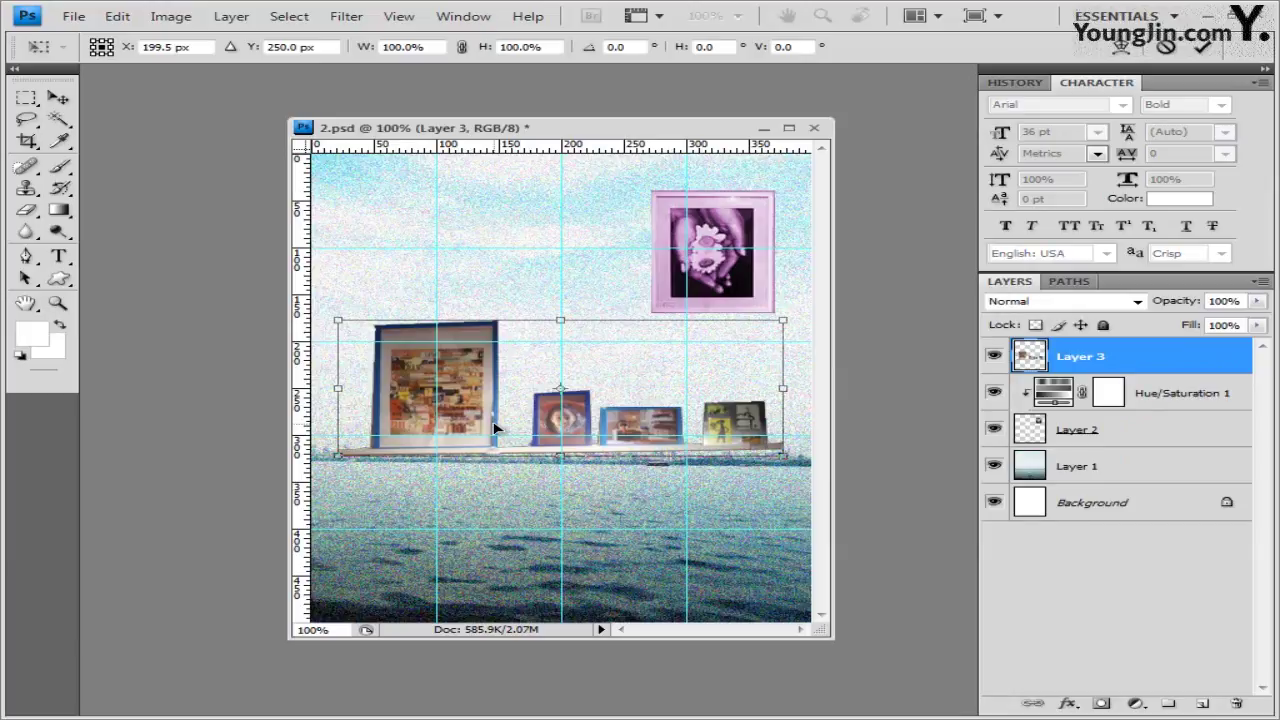
drag(496, 428, 370, 535)
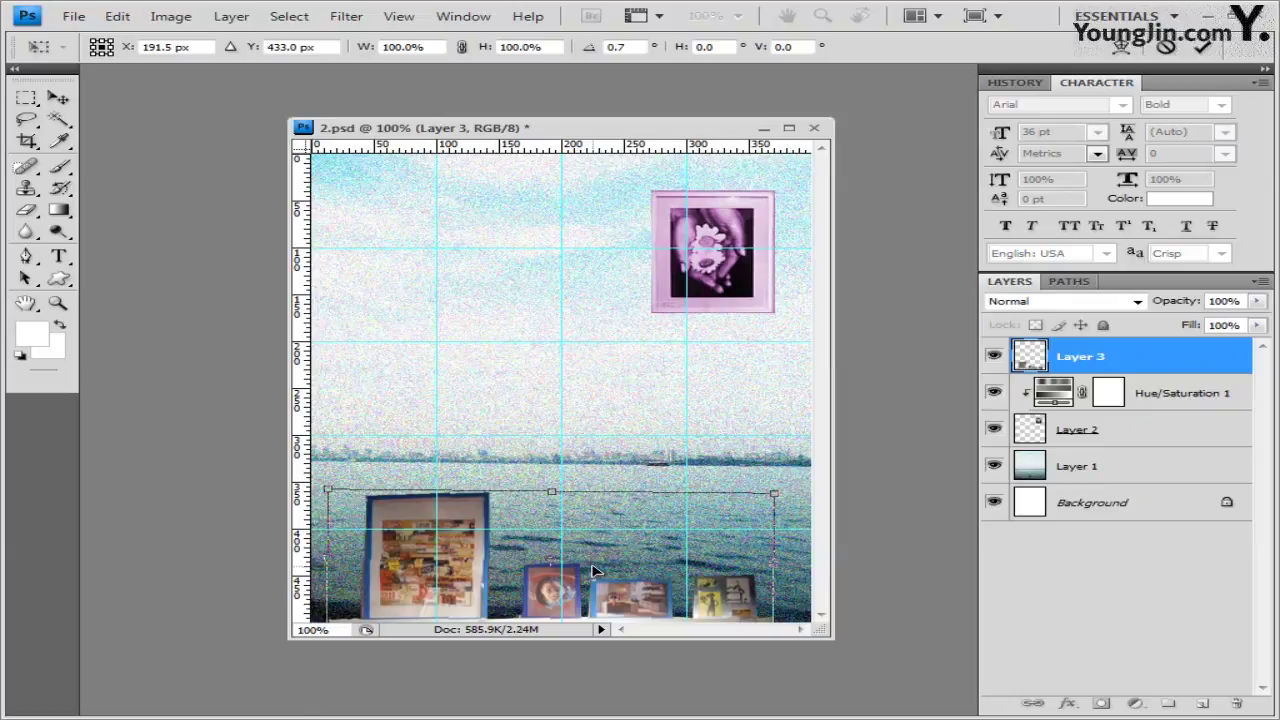
key(Return)
key(w)
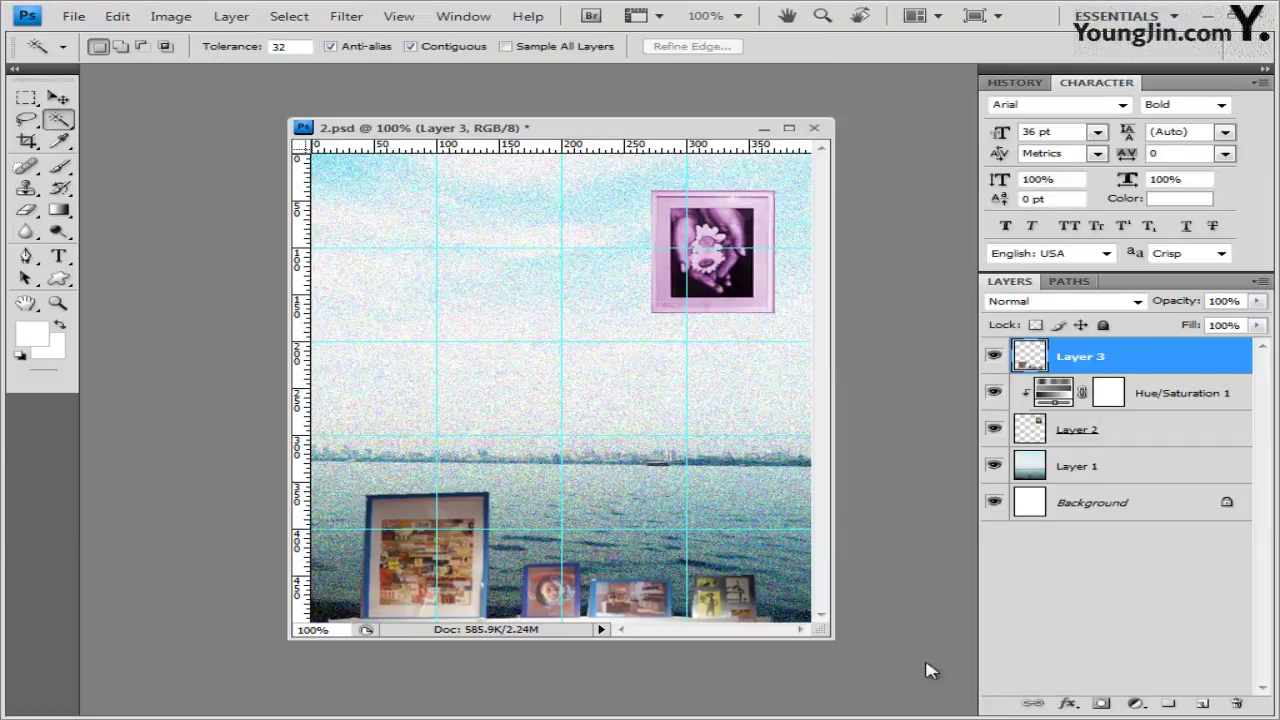
Add an Outer Glow to the shelf-of-frames layer with Screen blending, 75% opacity and 5 px size
click(1068, 704)
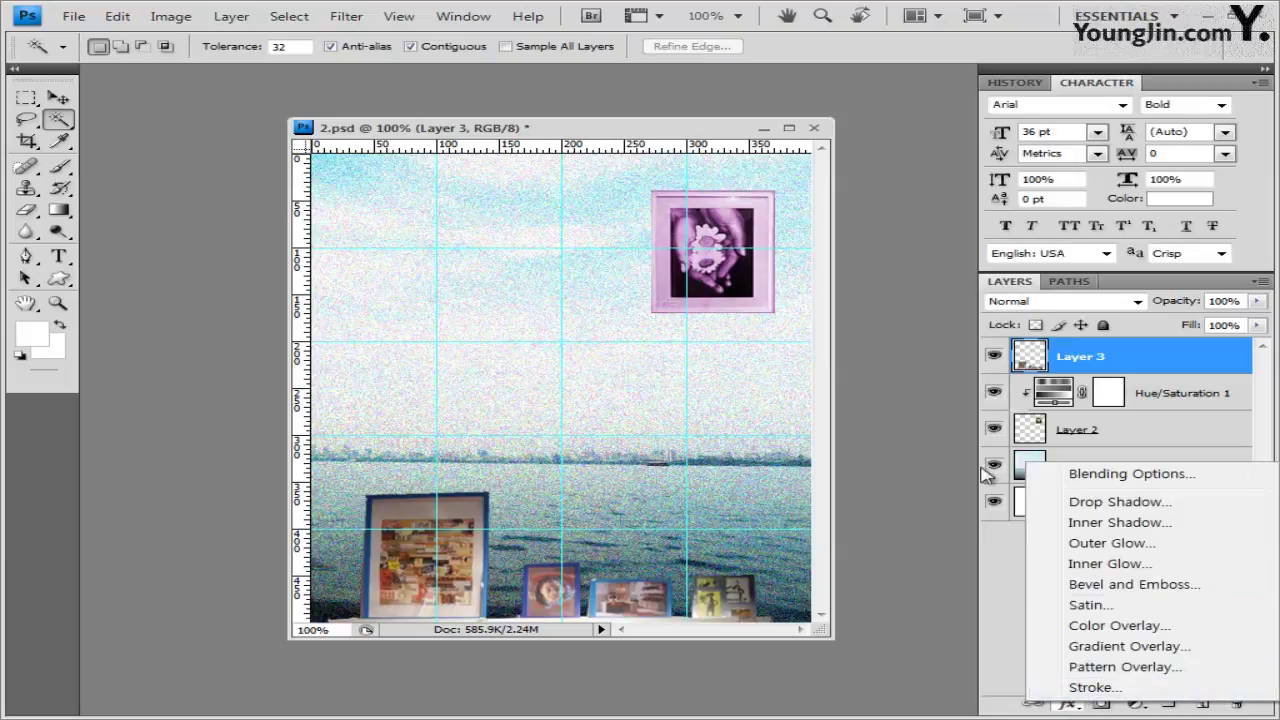
click(1190, 548)
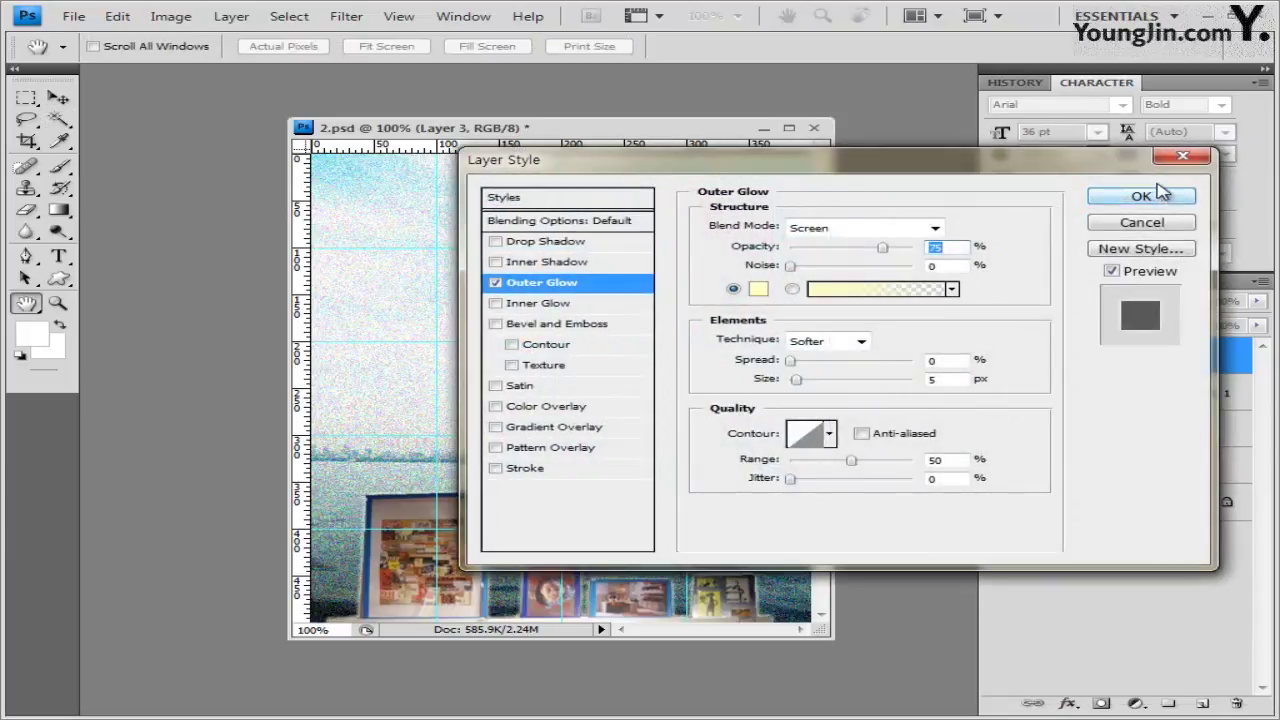
click(1143, 197)
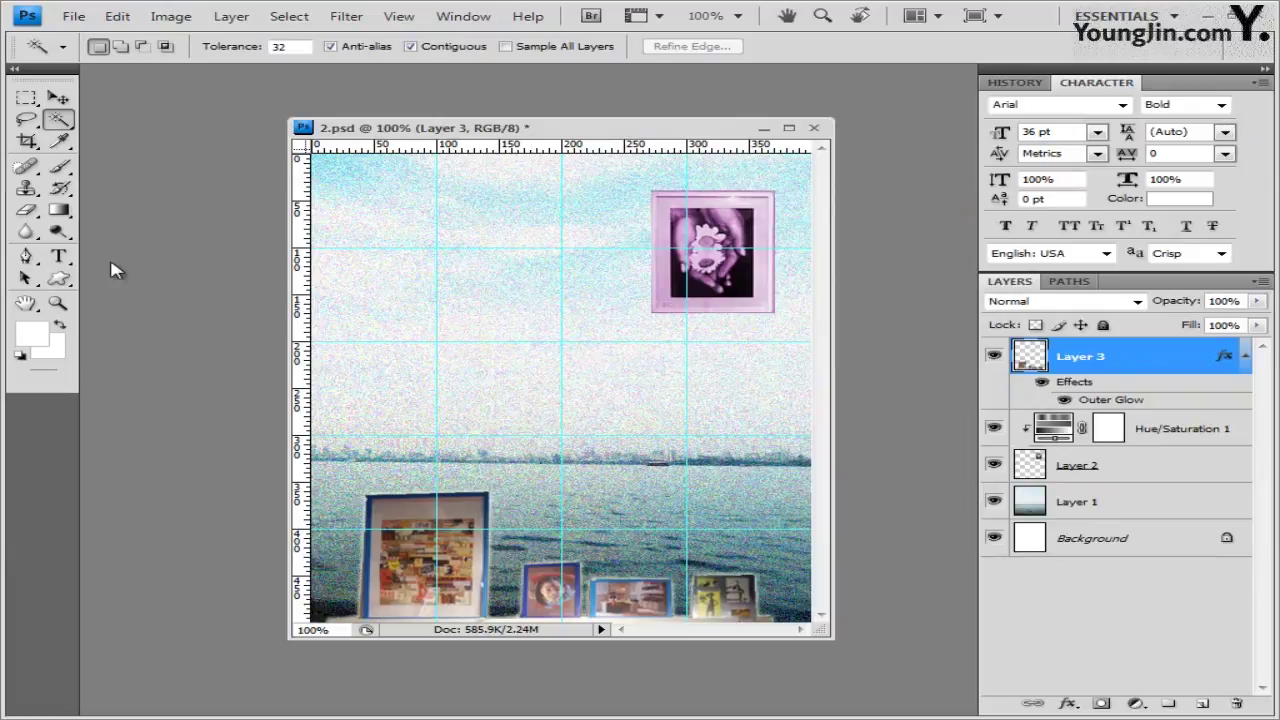
Draw the leaf custom shape at the lower-right corner of the framed hand photo
click(59, 281)
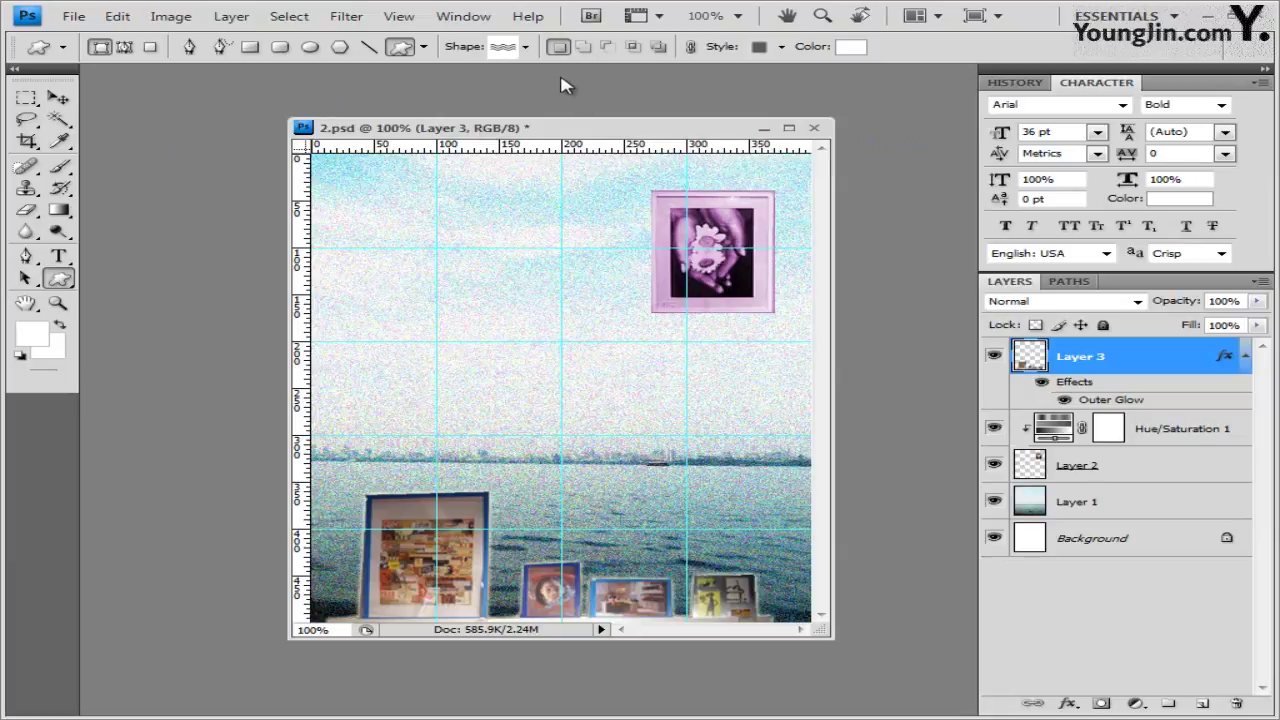
click(526, 47)
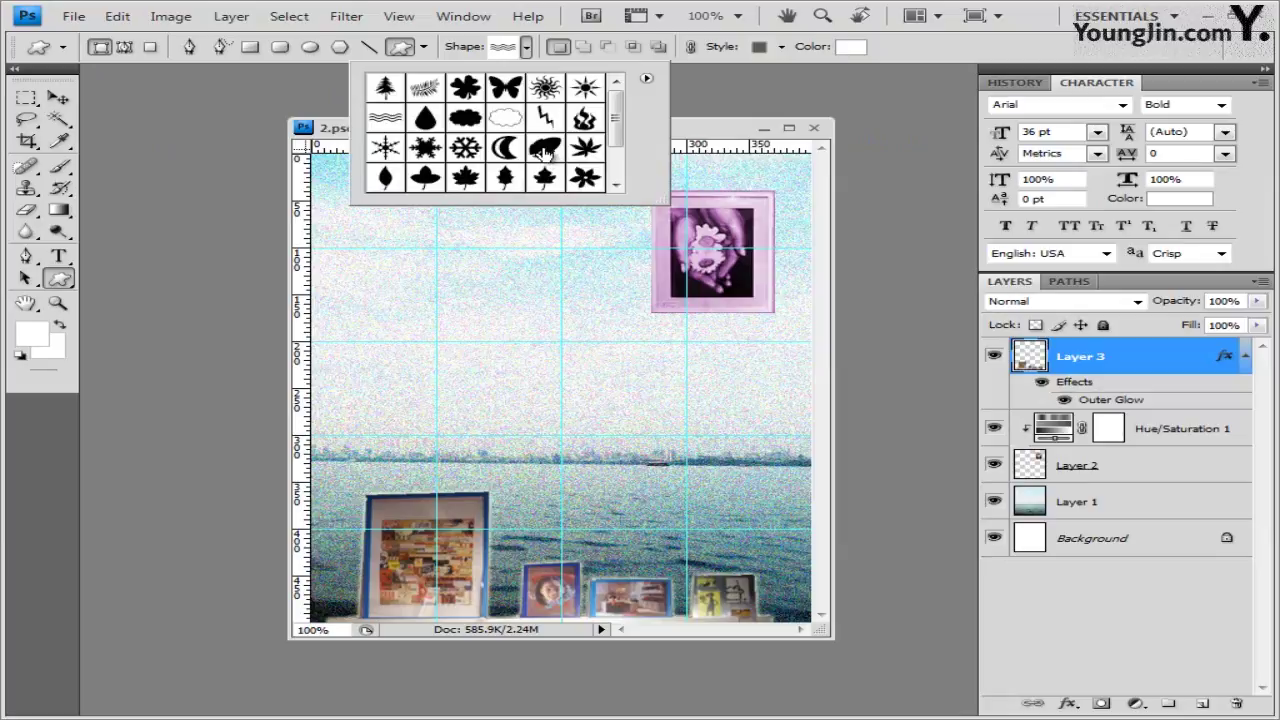
click(545, 148)
click(704, 196)
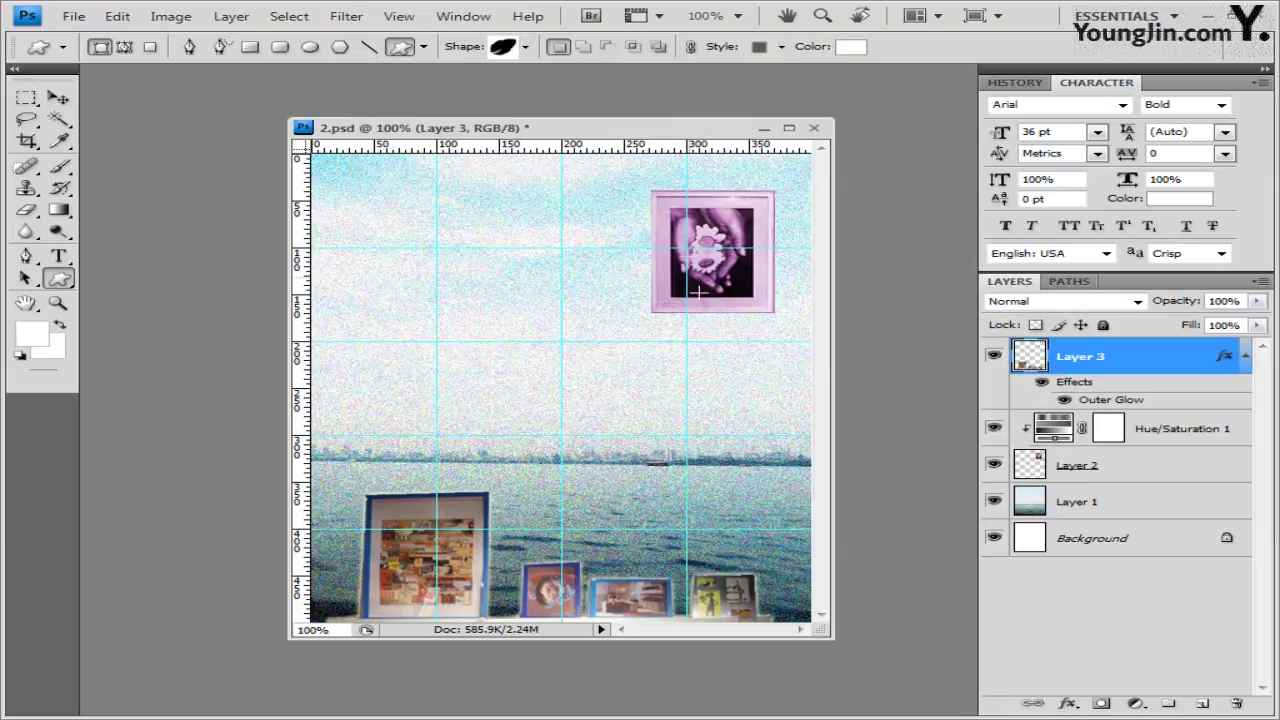
drag(755, 293, 806, 363)
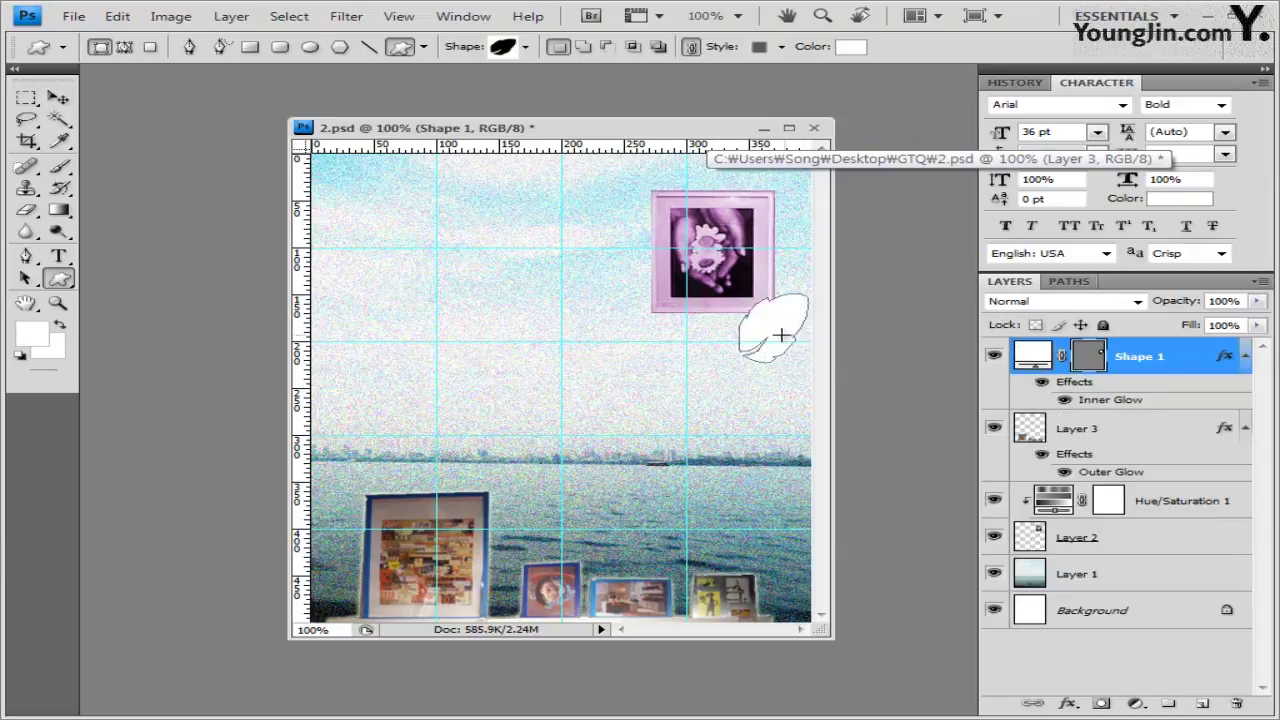
Remove the preset layer style from the leaf shape and set its fill colour to #8cdd00
click(782, 47)
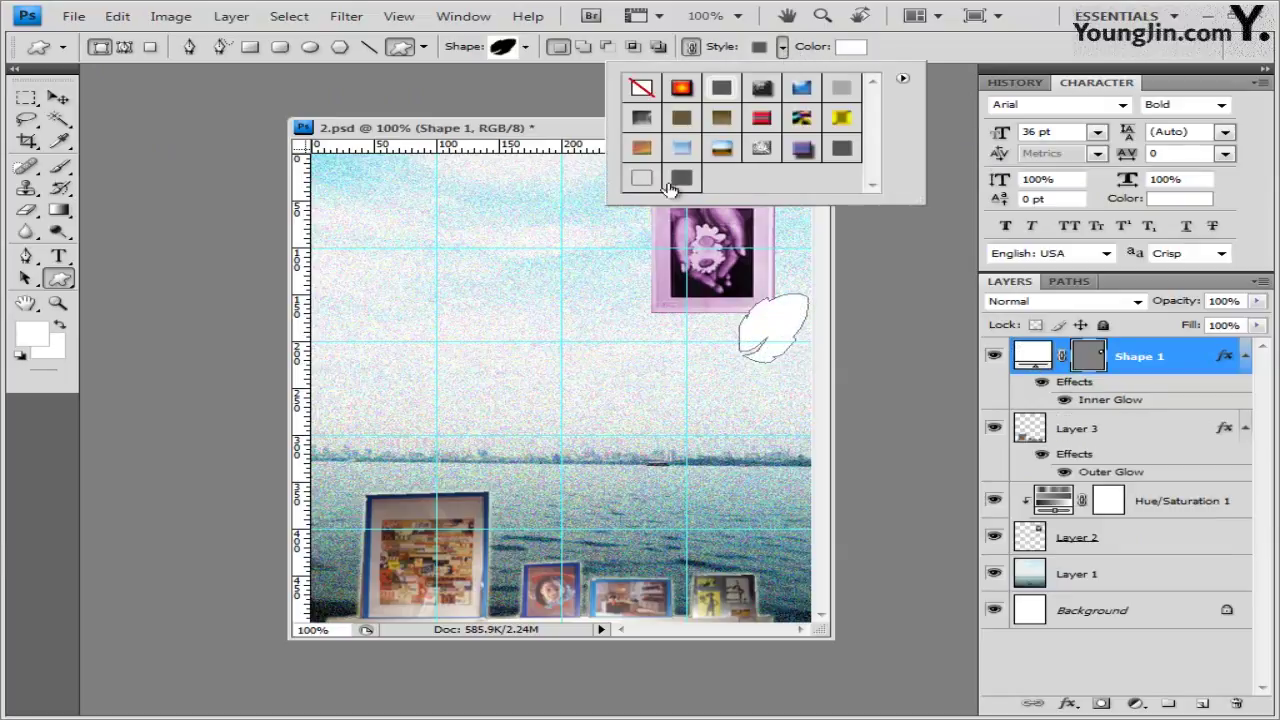
click(643, 88)
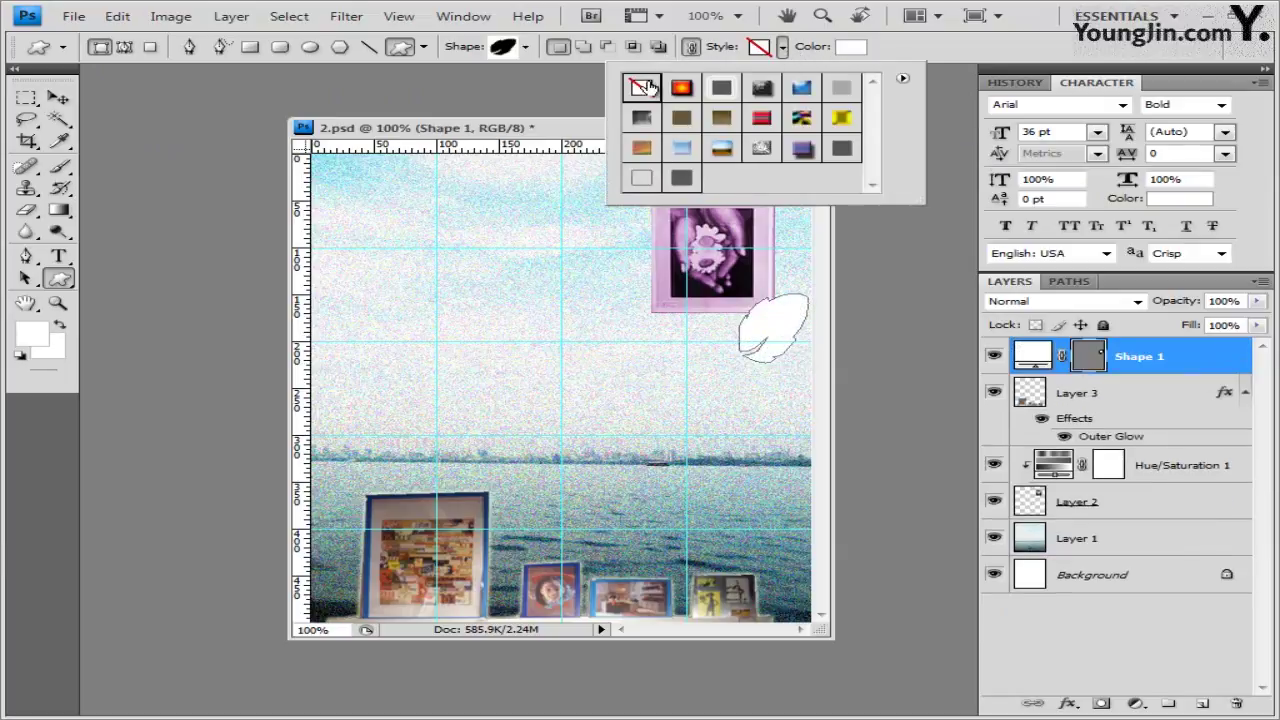
click(855, 47)
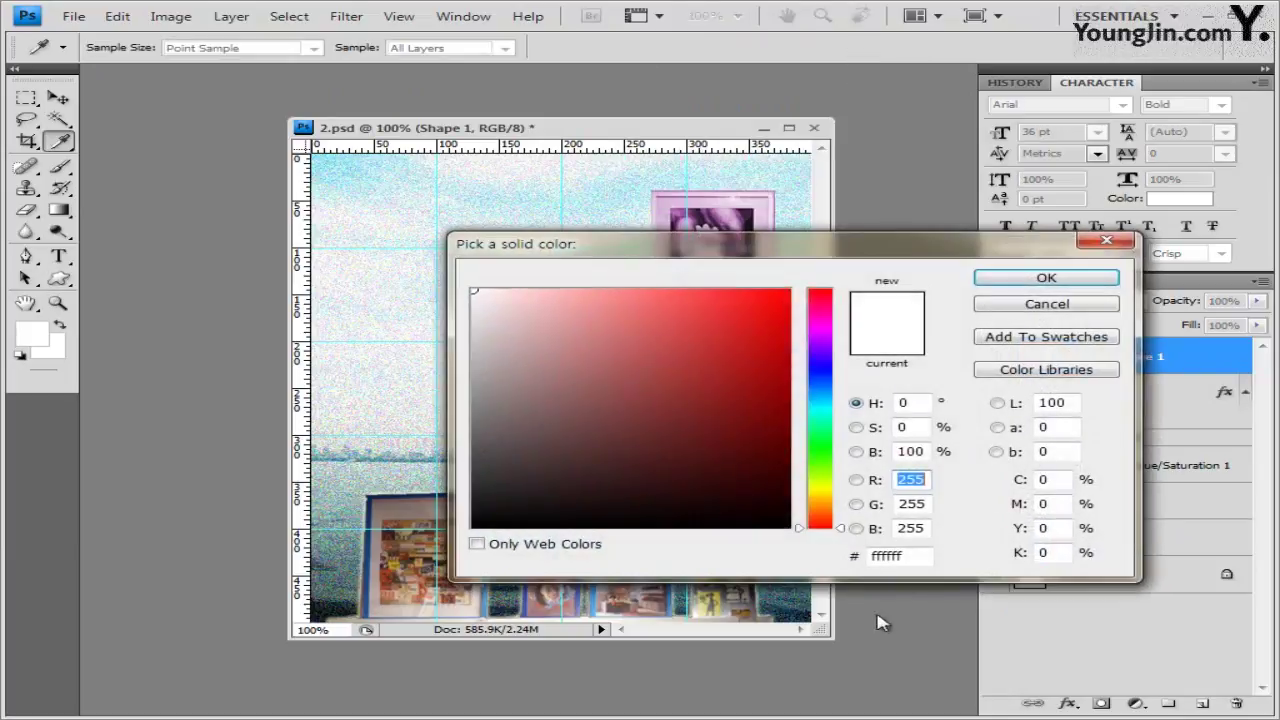
double_click(895, 556)
text(8cdd00)
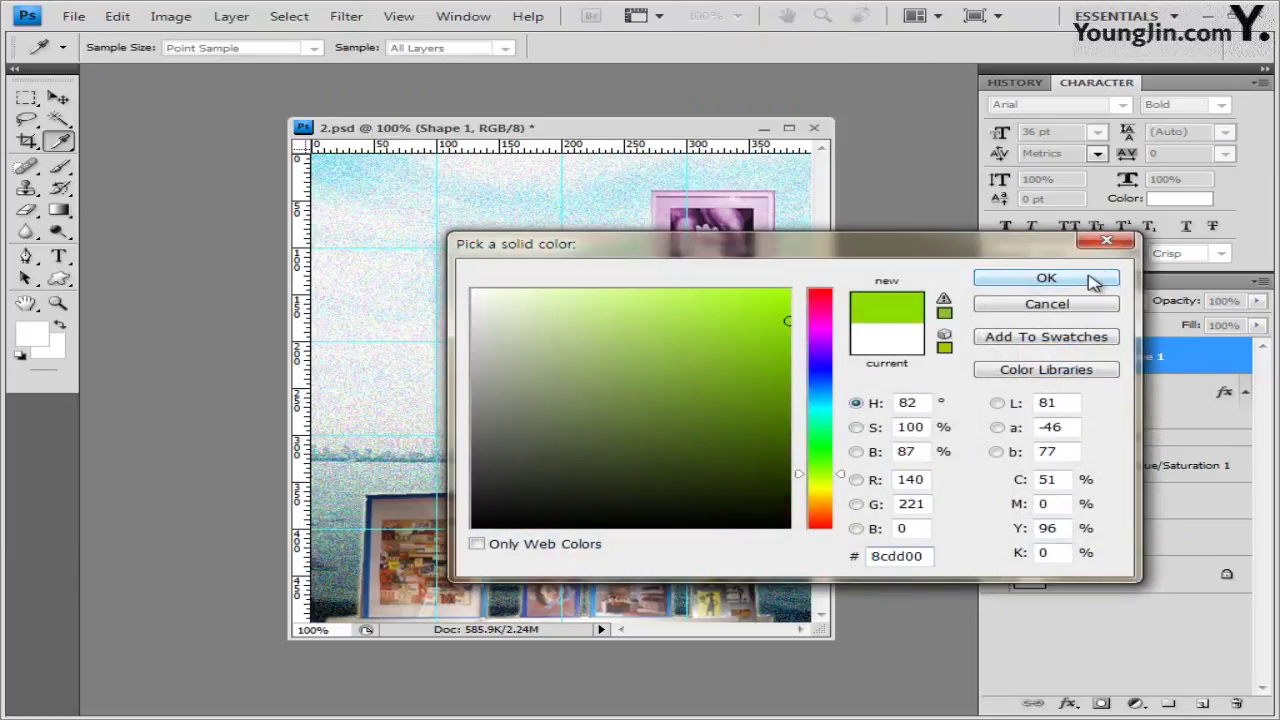
click(1105, 279)
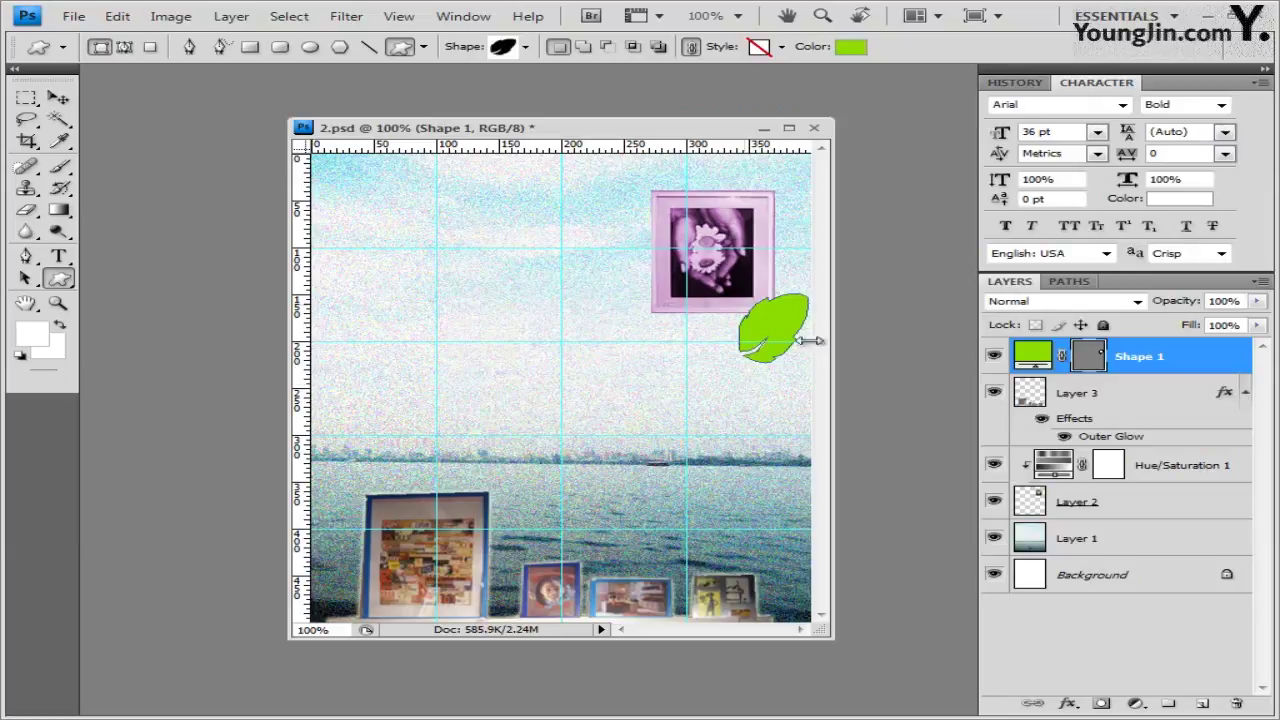
Give the leaf a Drop Shadow with 75% opacity, 120° angle and 5 px distance and size, and free-transform it wider to the canvas's right edge
click(1067, 705)
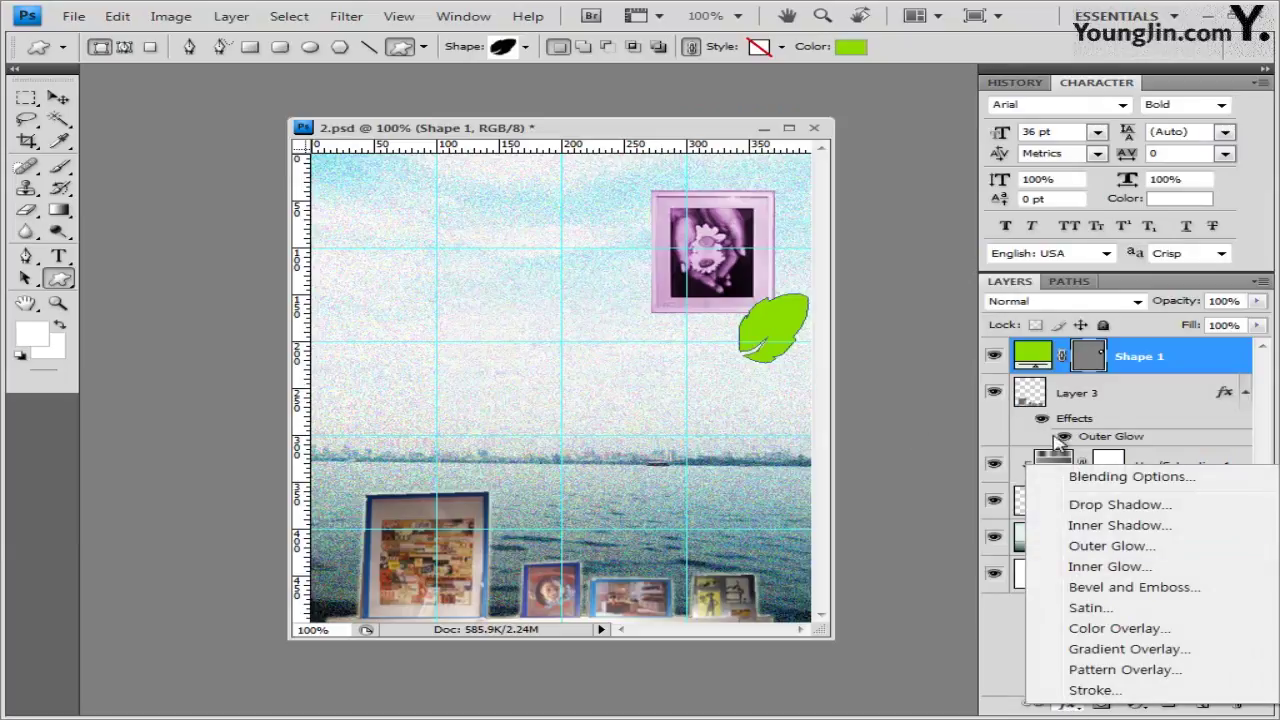
click(1118, 505)
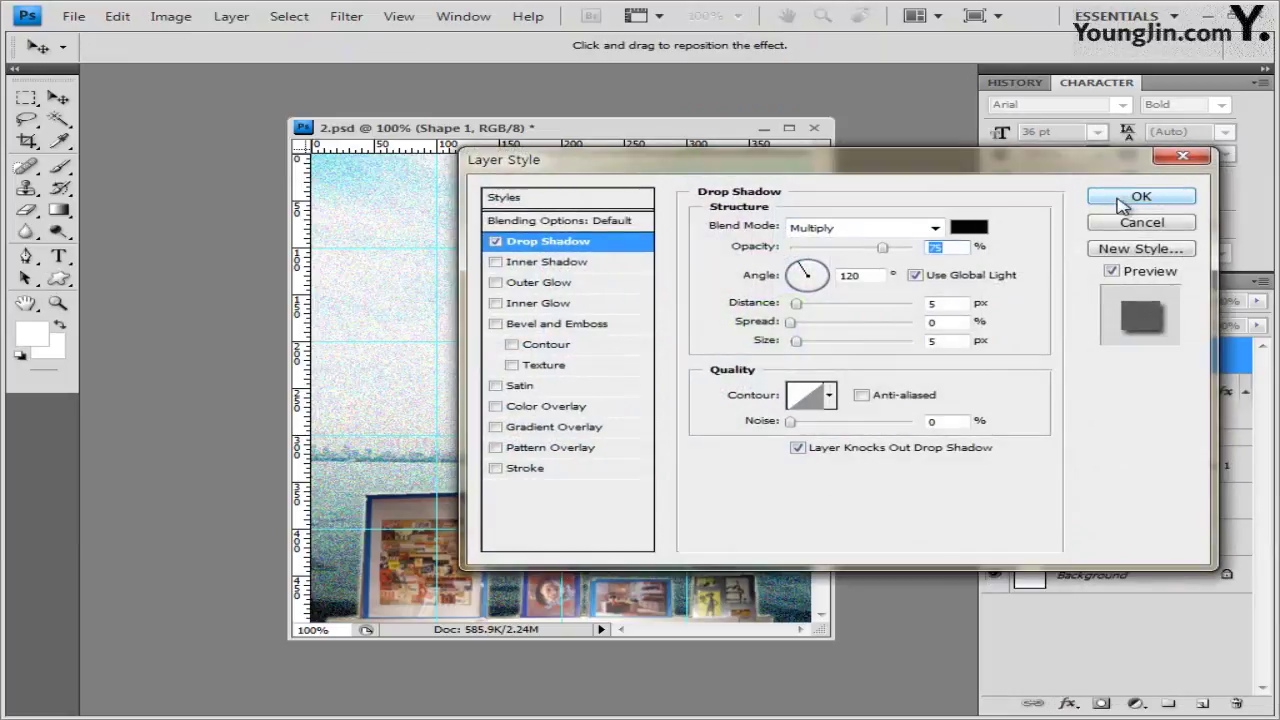
click(1126, 205)
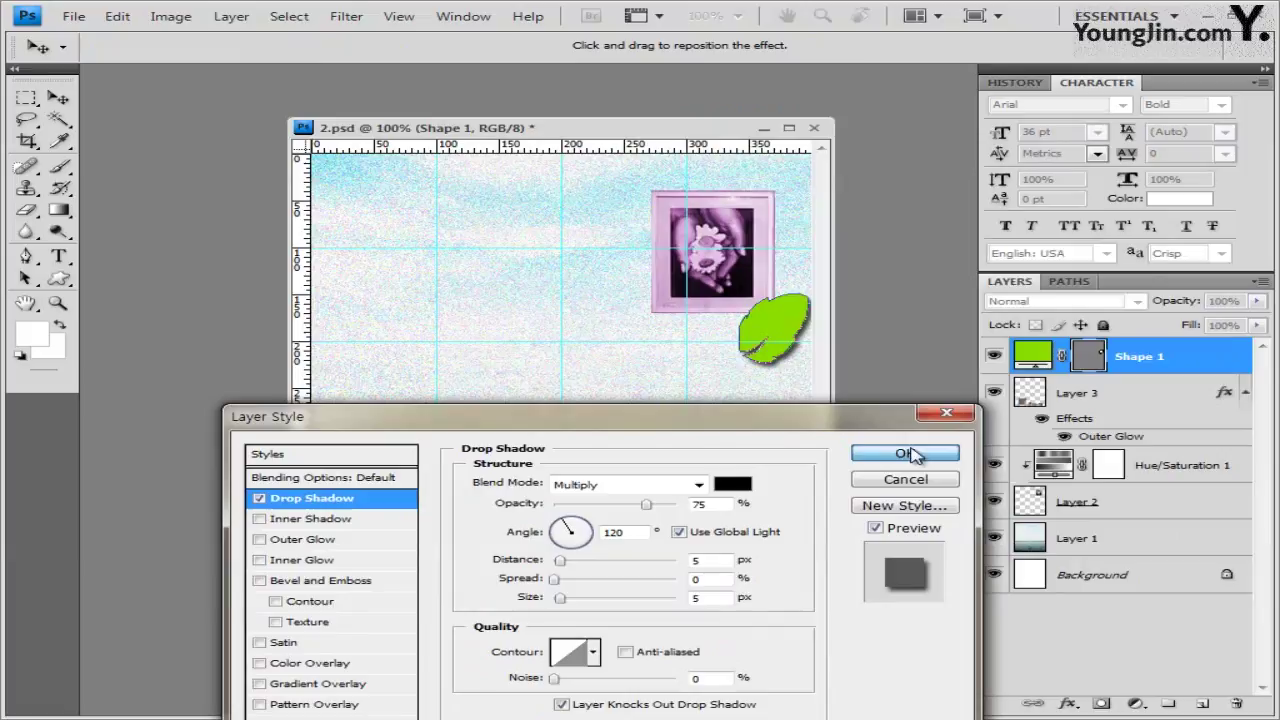
click(905, 454)
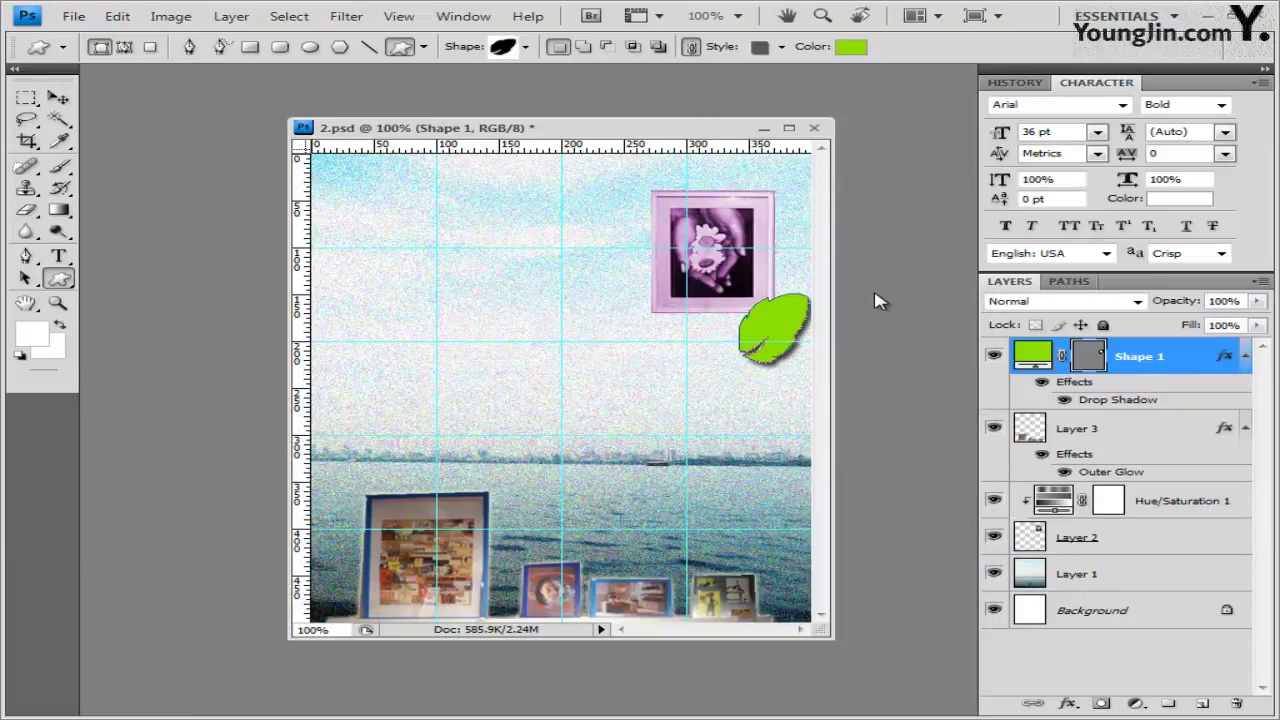
key(ctrl+t)
key(Return)
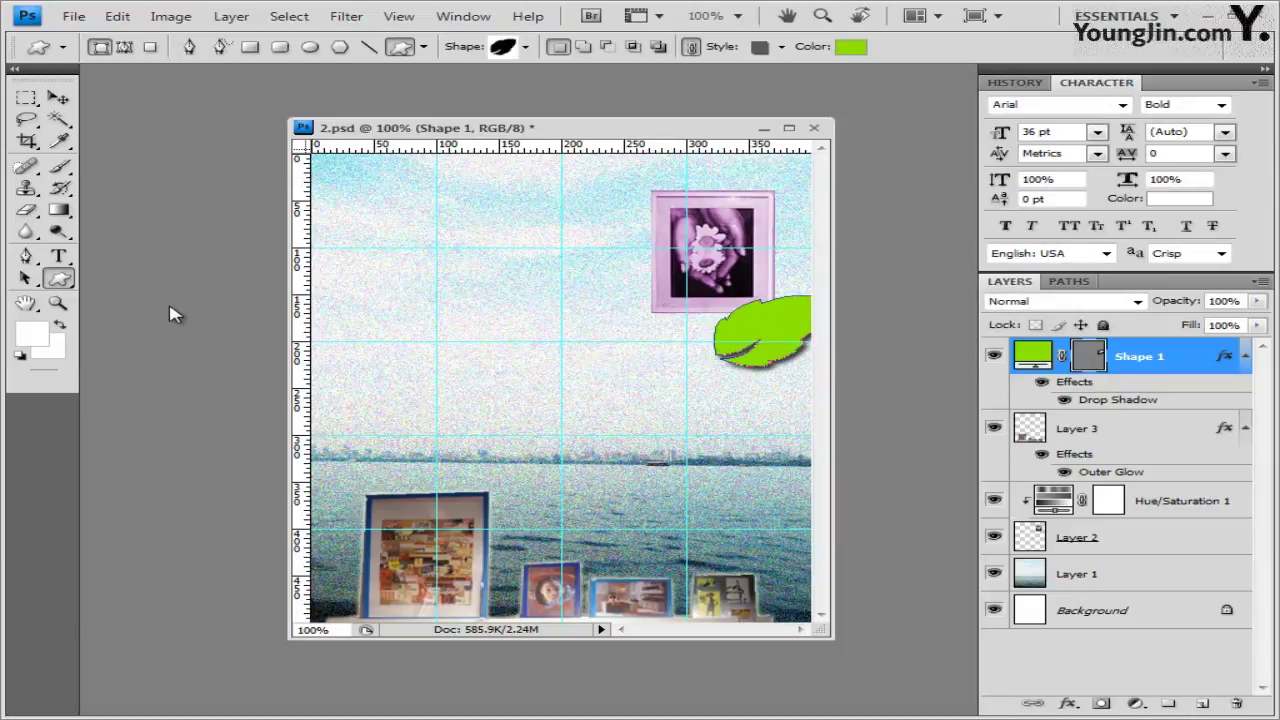
Replace the current custom shapes with the Animals shape set
click(525, 47)
click(647, 78)
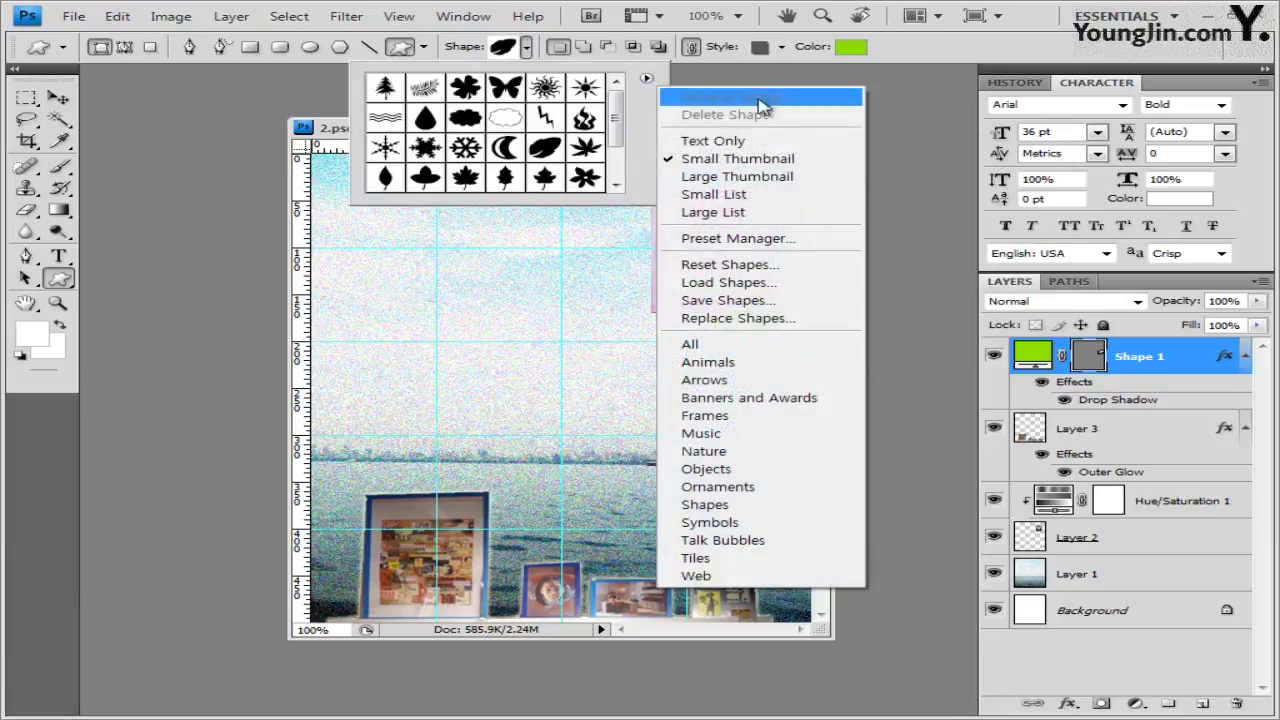
click(735, 368)
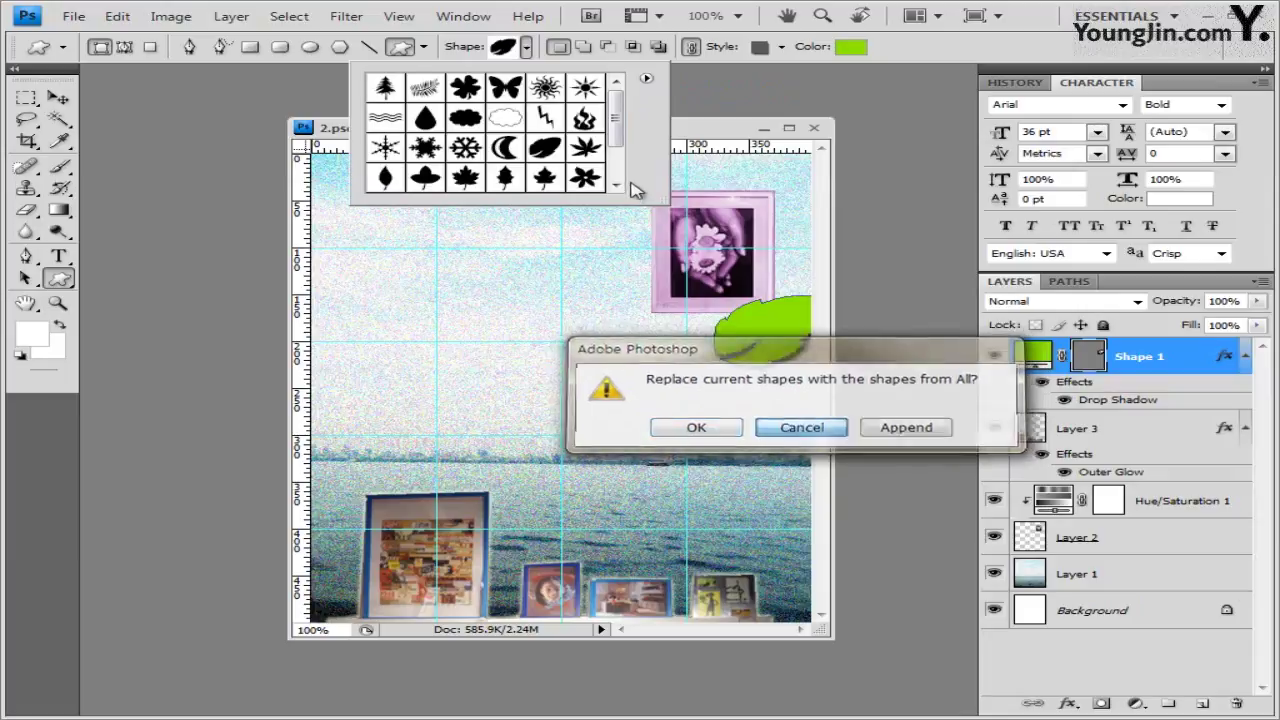
click(797, 426)
click(647, 78)
click(707, 362)
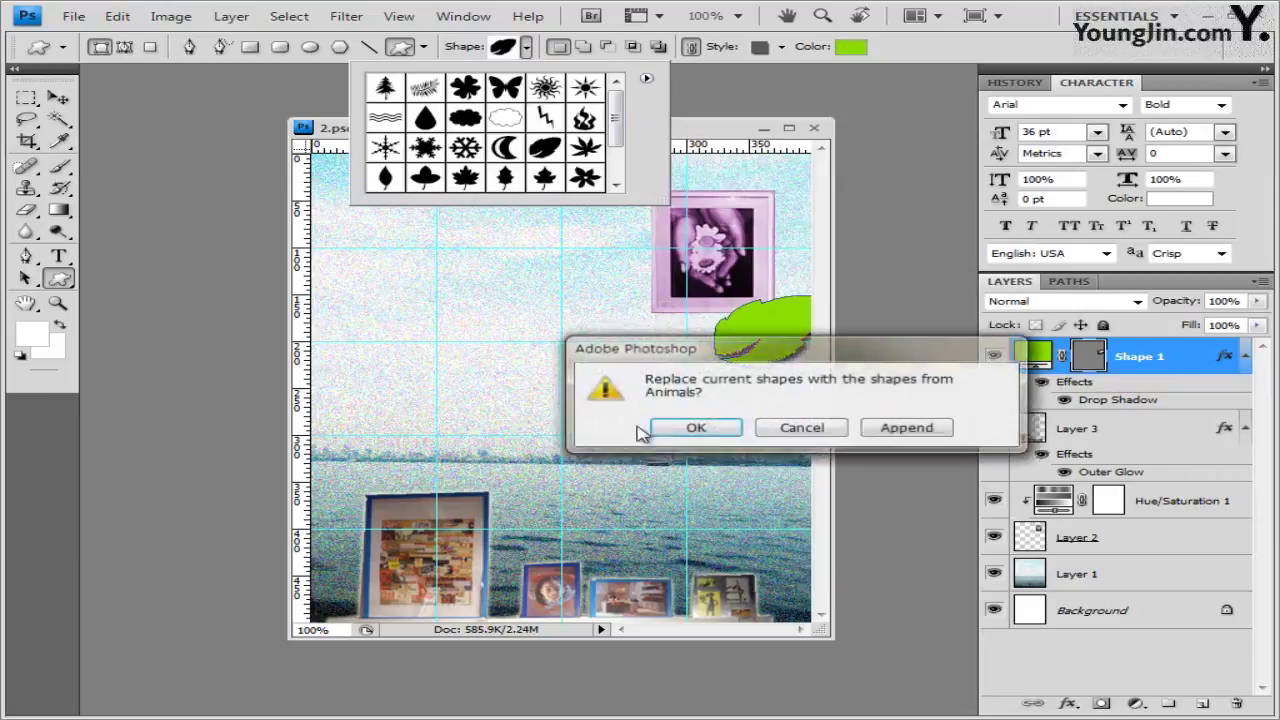
click(674, 423)
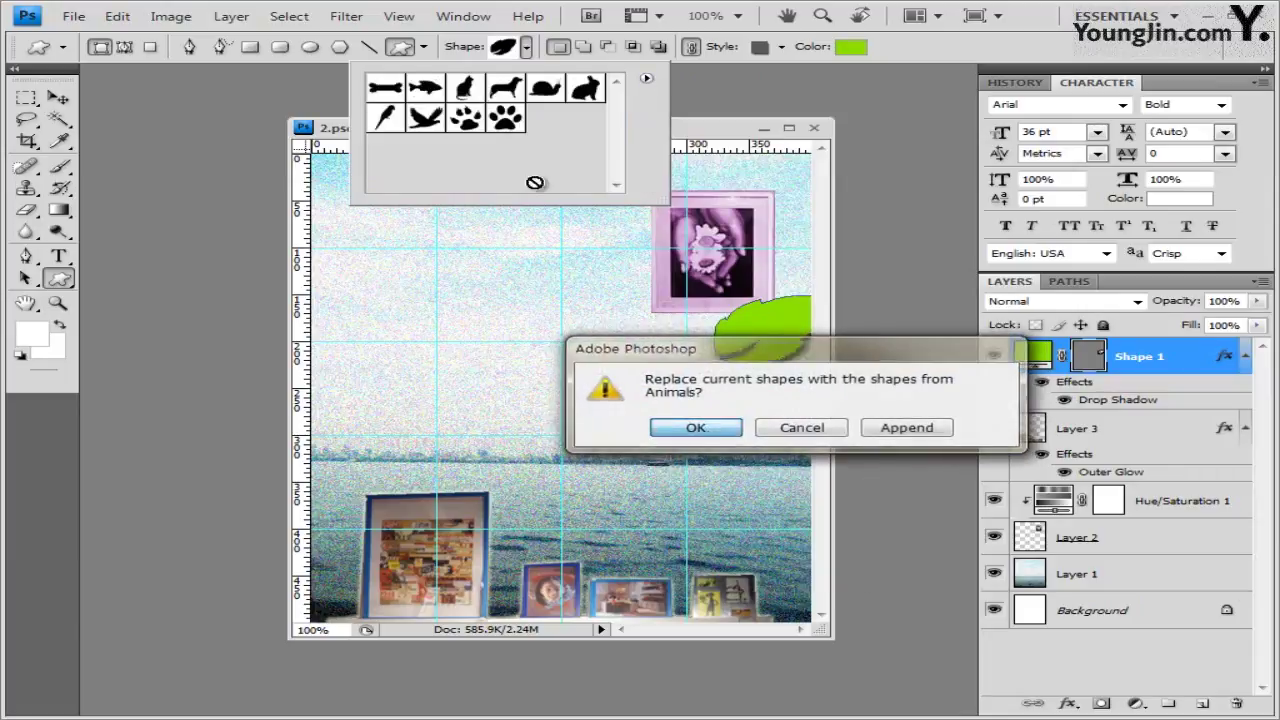
Draw the flying-bird custom shape about 60 px wide in the sky's upper-left area
click(428, 120)
click(500, 175)
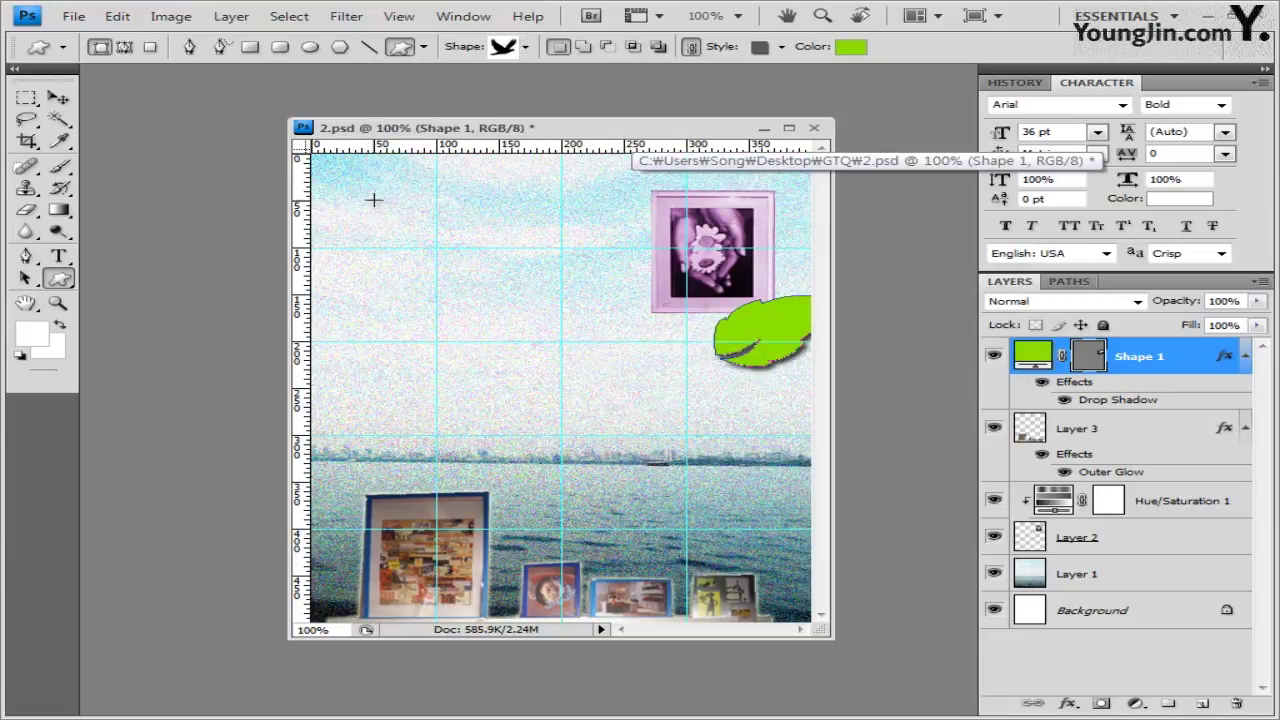
drag(373, 200, 452, 256)
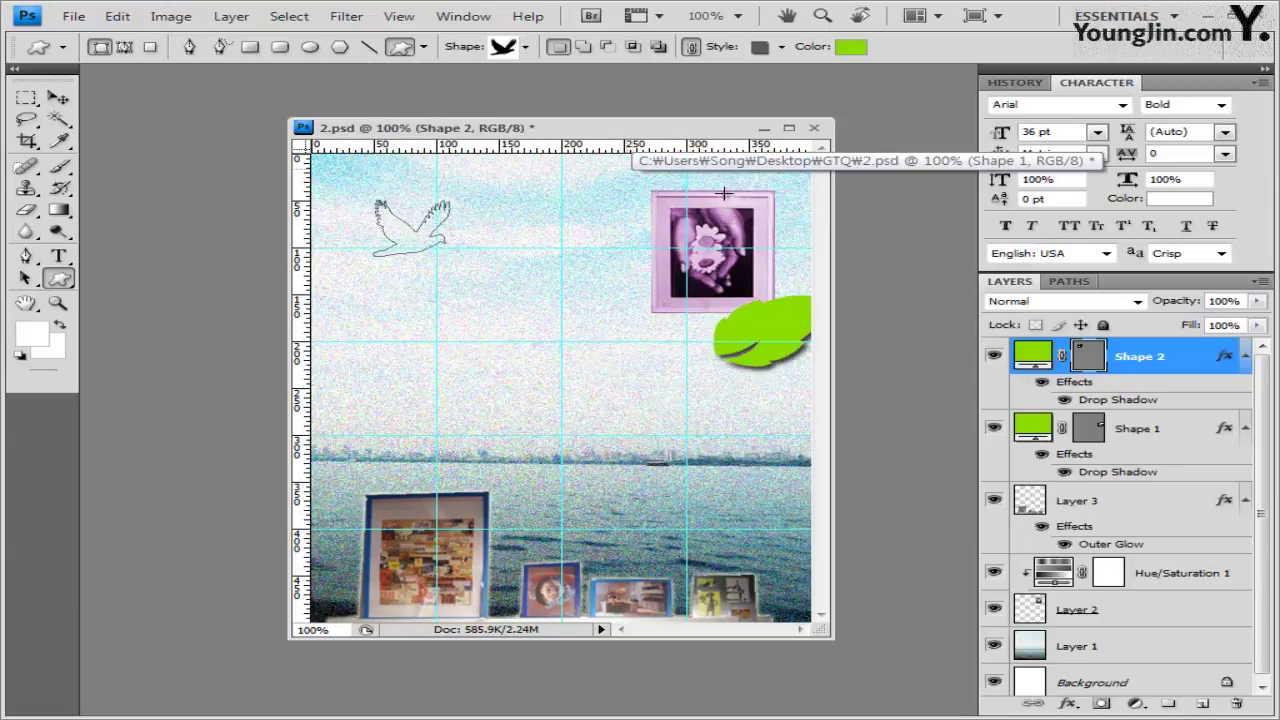
Remove the preset layer style from the flying-bird shape and set its fill colour to white, #ffffff
click(781, 46)
click(641, 87)
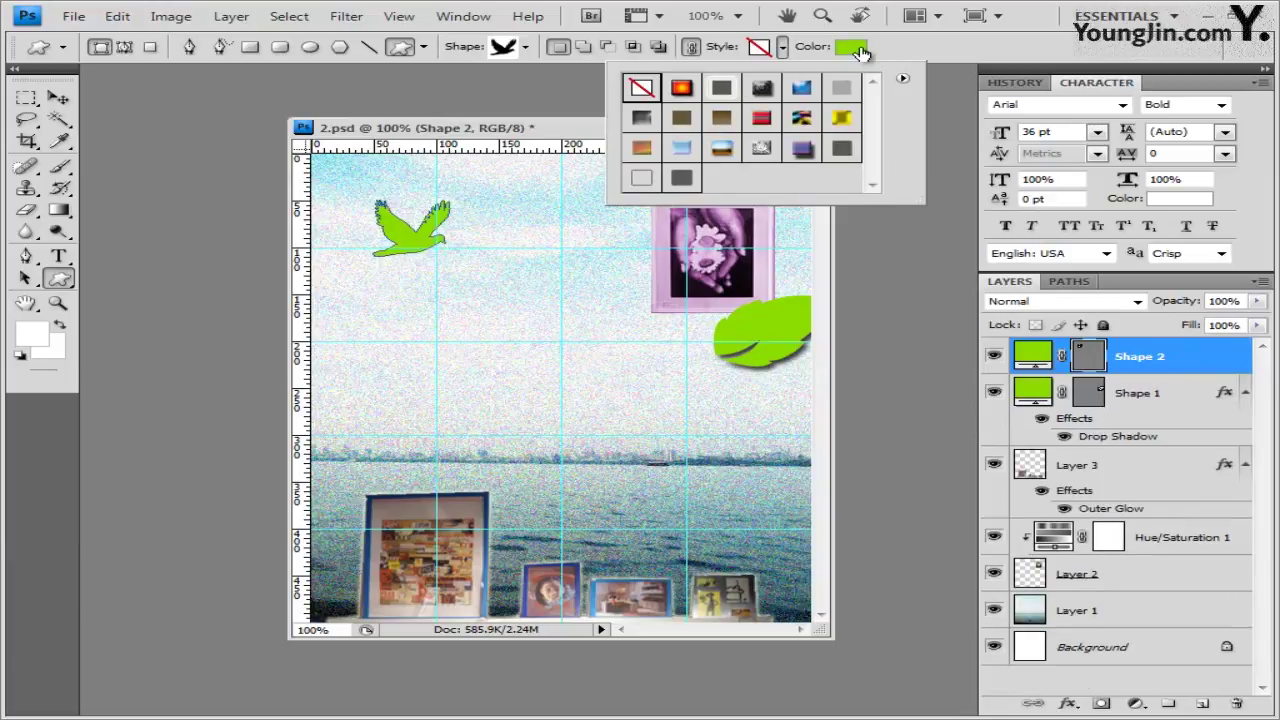
click(855, 47)
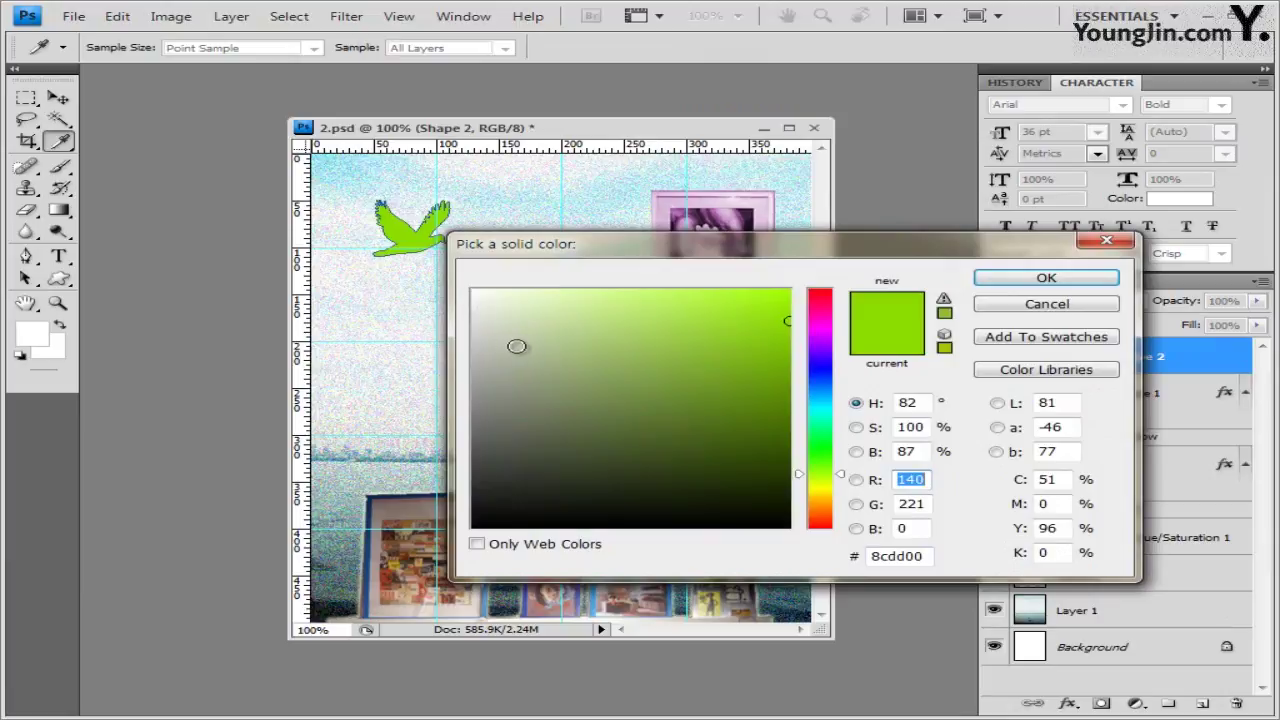
drag(533, 336, 472, 290)
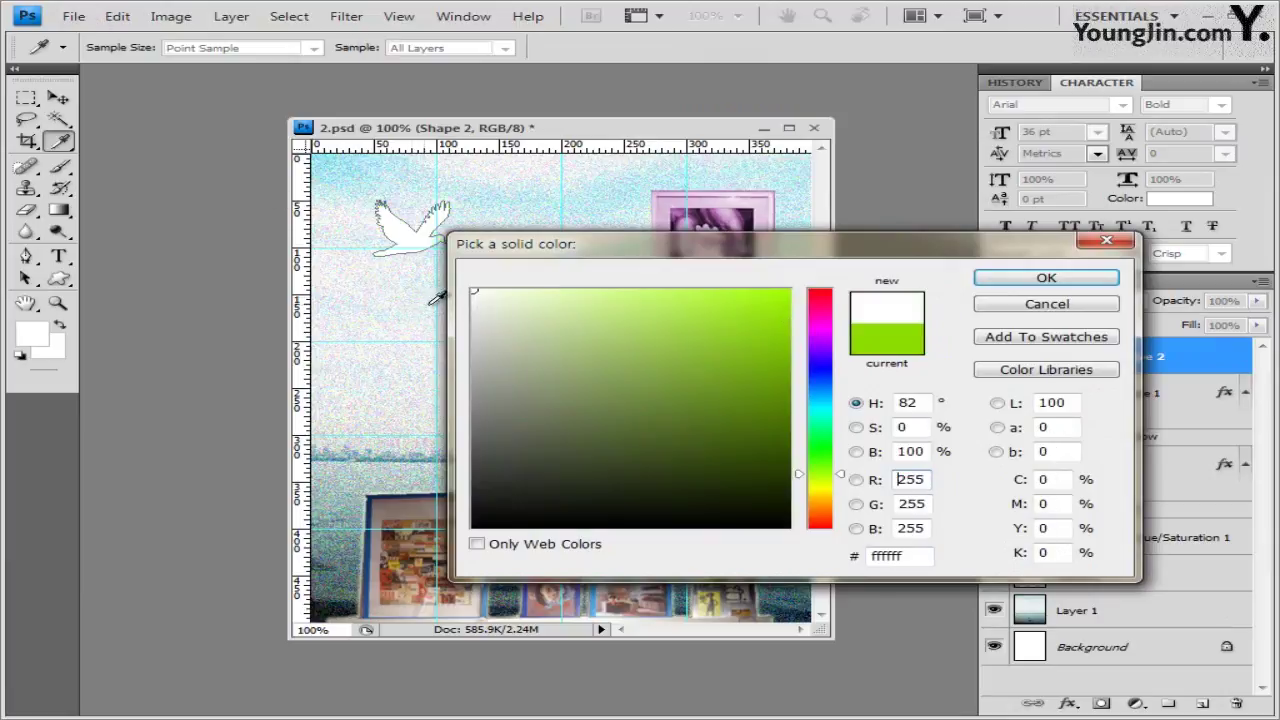
drag(912, 553, 714, 560)
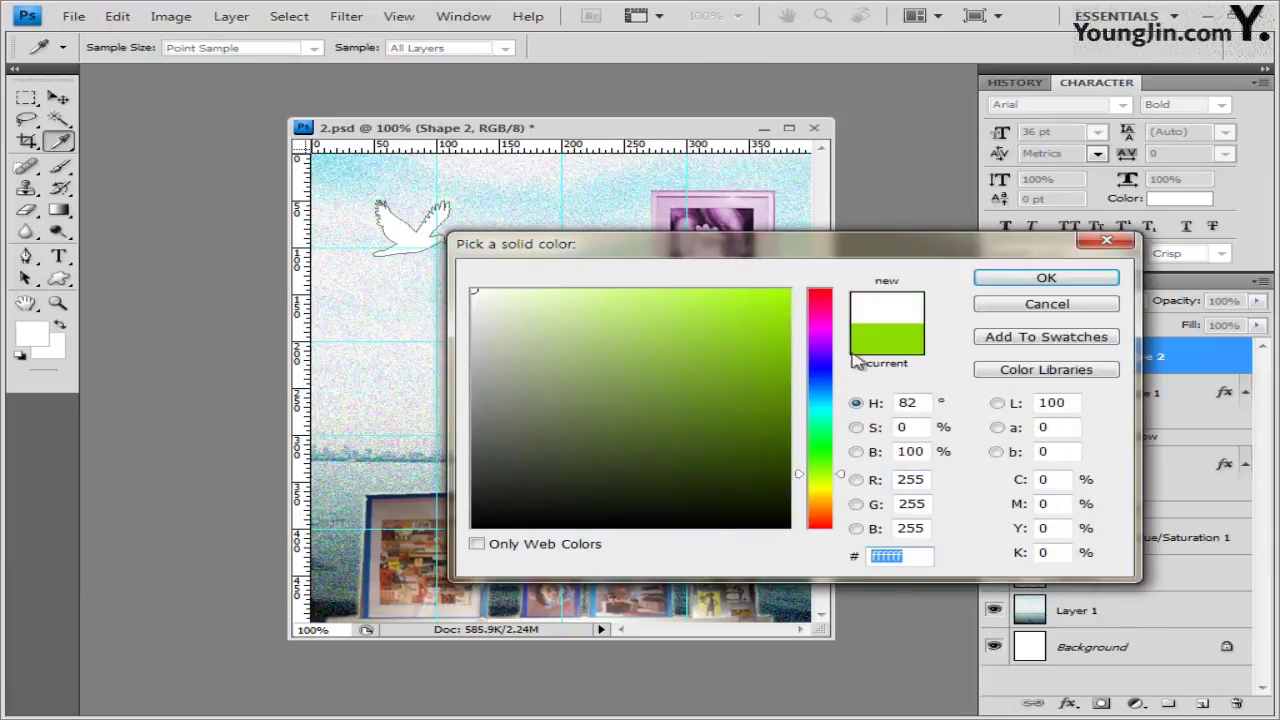
click(1050, 280)
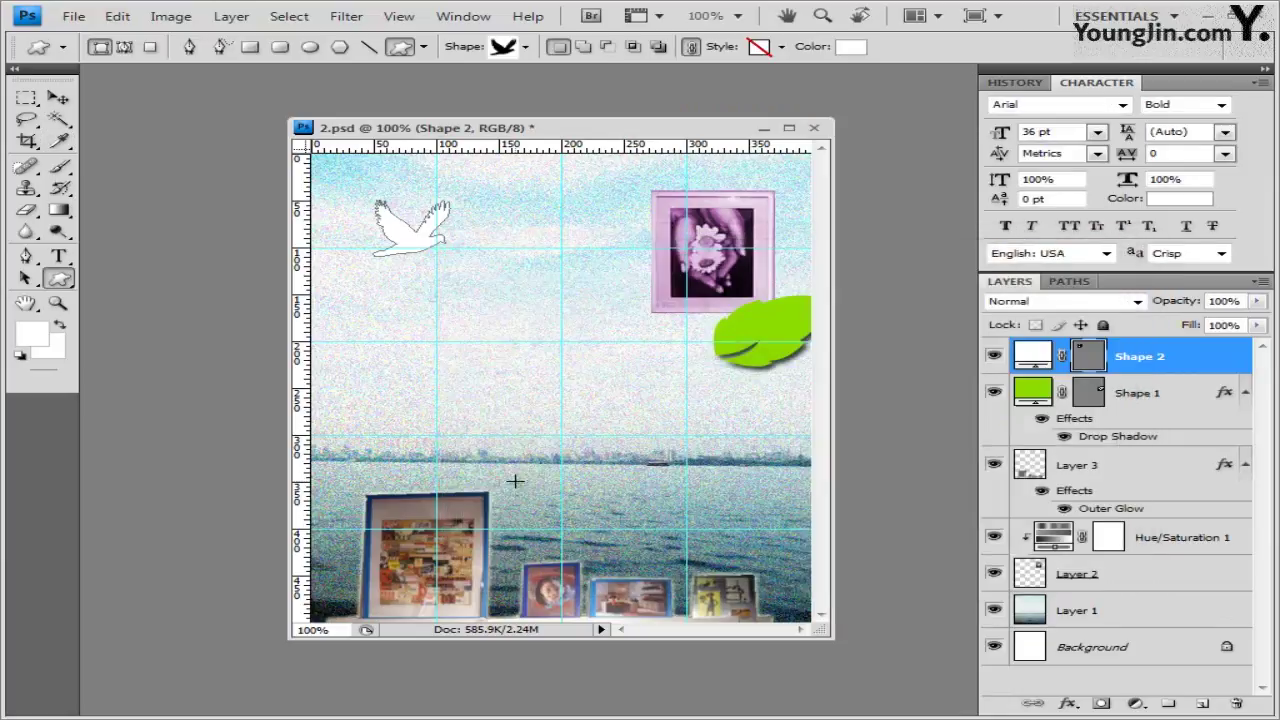
Add an Inner Shadow to the bird, and free-transform it to 119.4% width, centred at about X 92, Y 68.5 px
click(1070, 704)
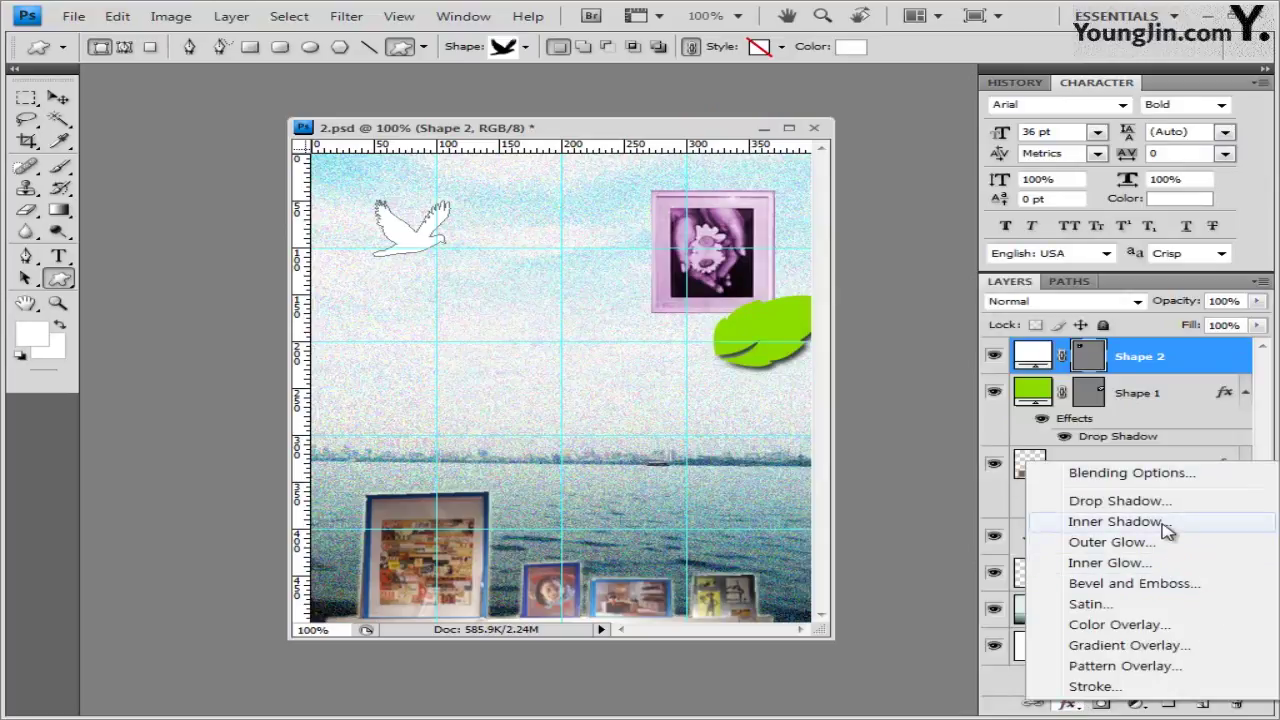
click(1166, 523)
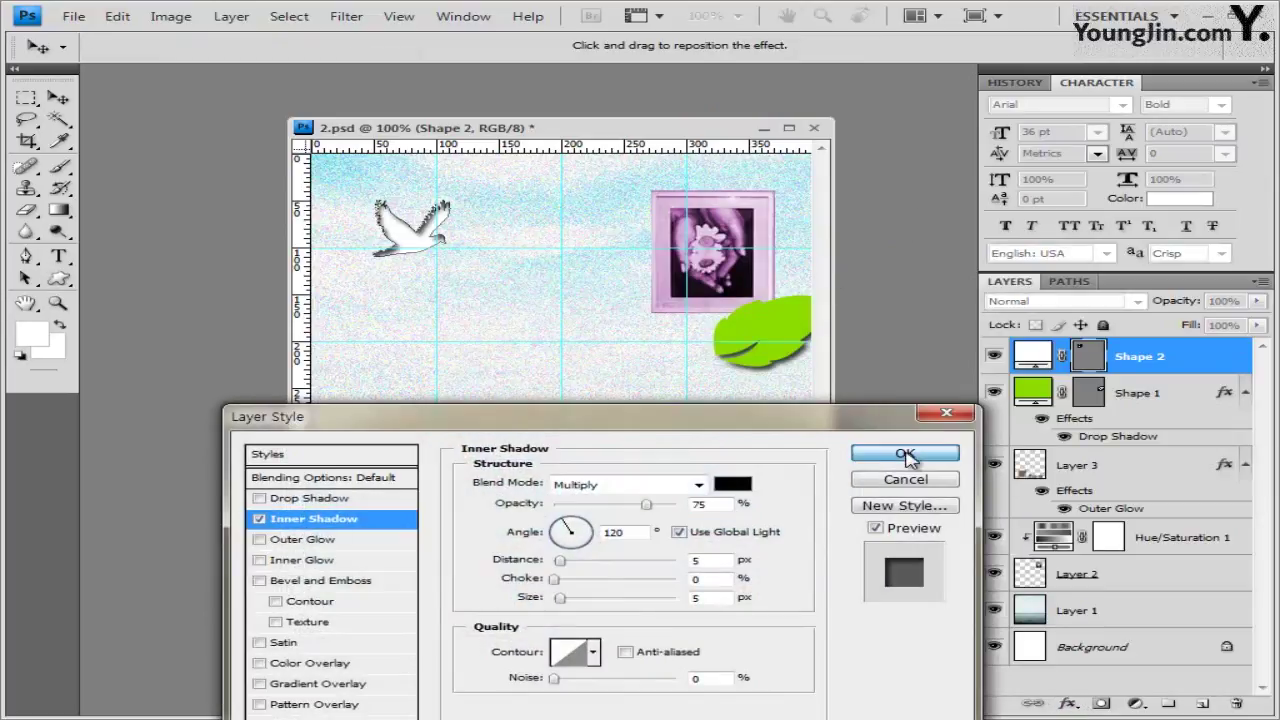
click(905, 454)
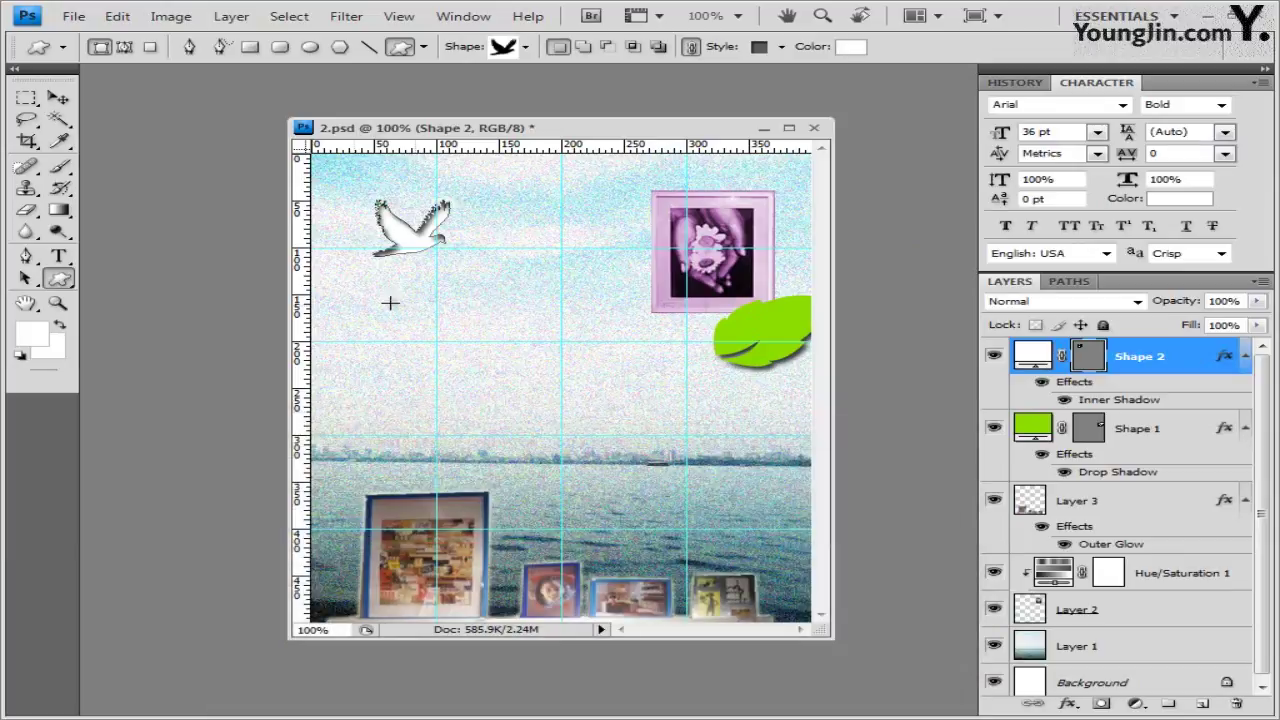
key(ctrl+t)
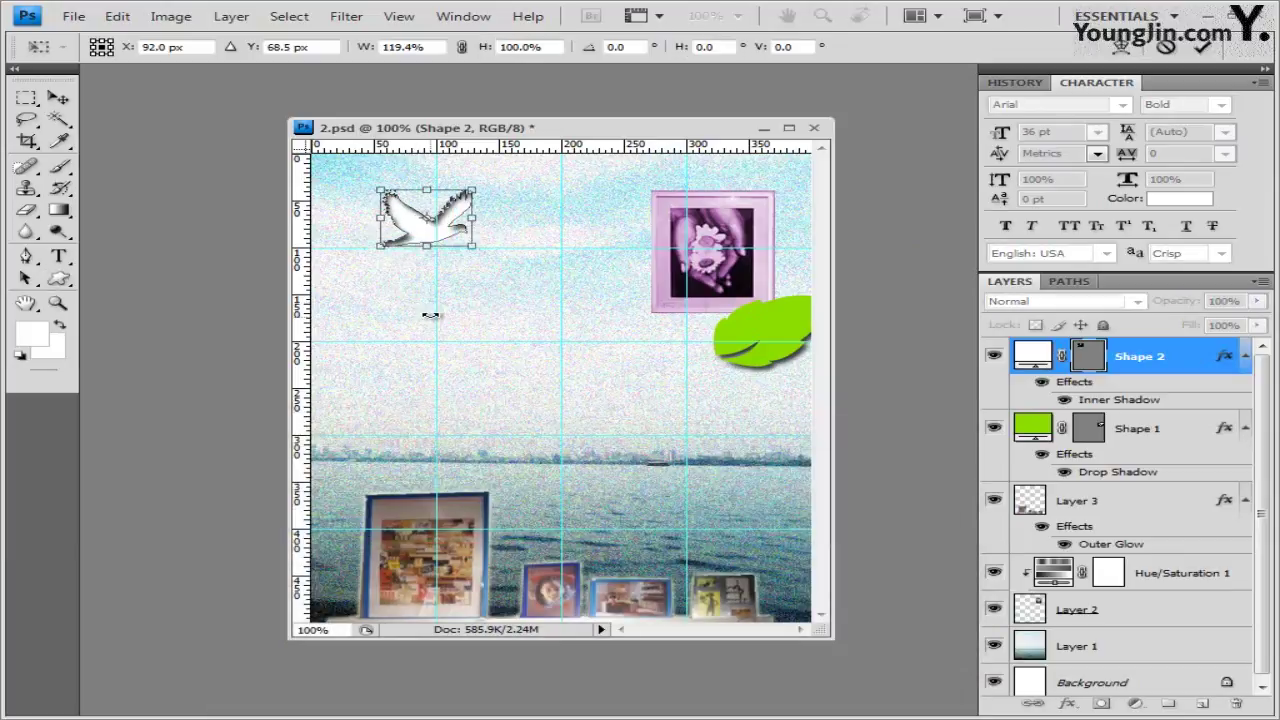
key(Return)
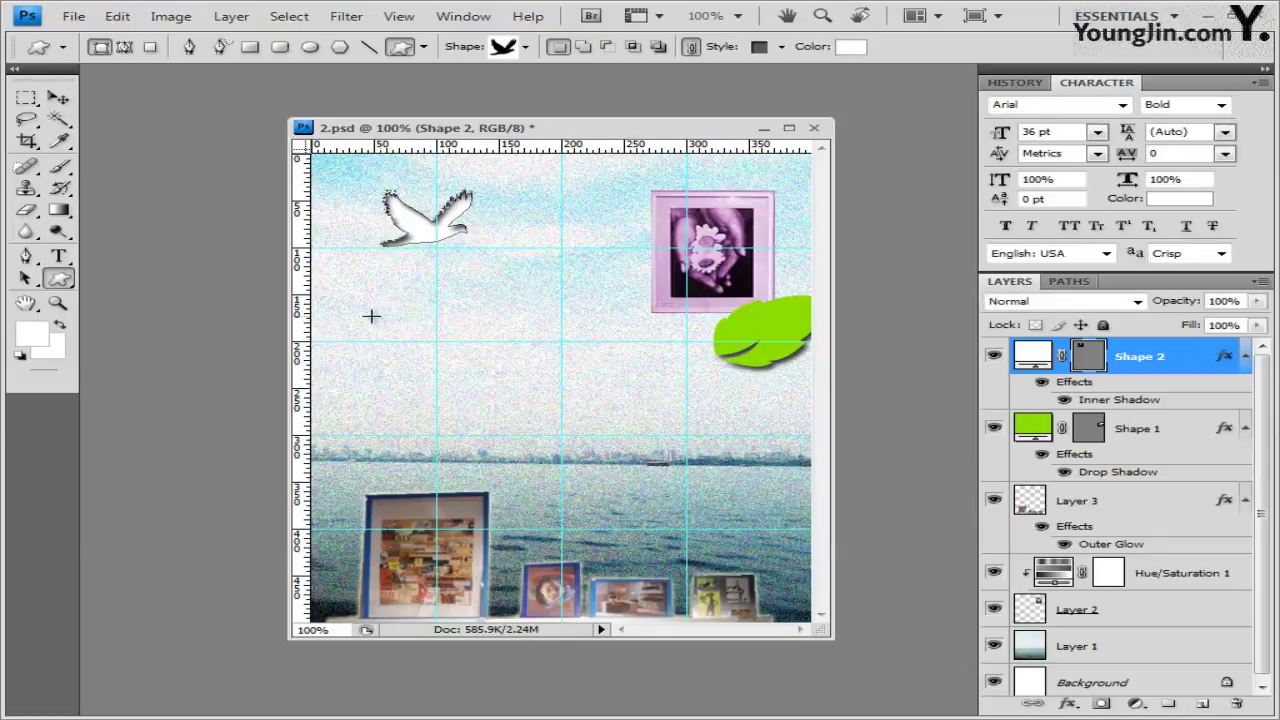
Soften the bird's Inner Shadow by setting its size to 3 px and its opacity to 40%
double_click(1152, 402)
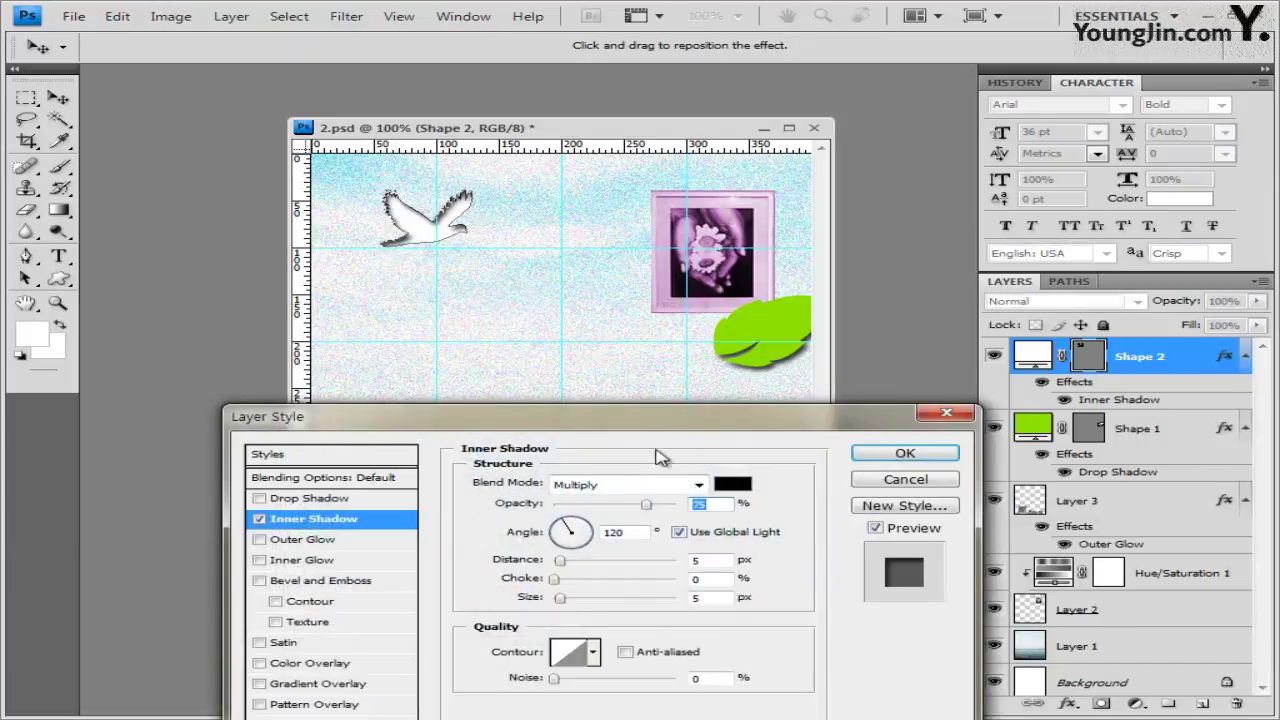
drag(702, 541, 814, 280)
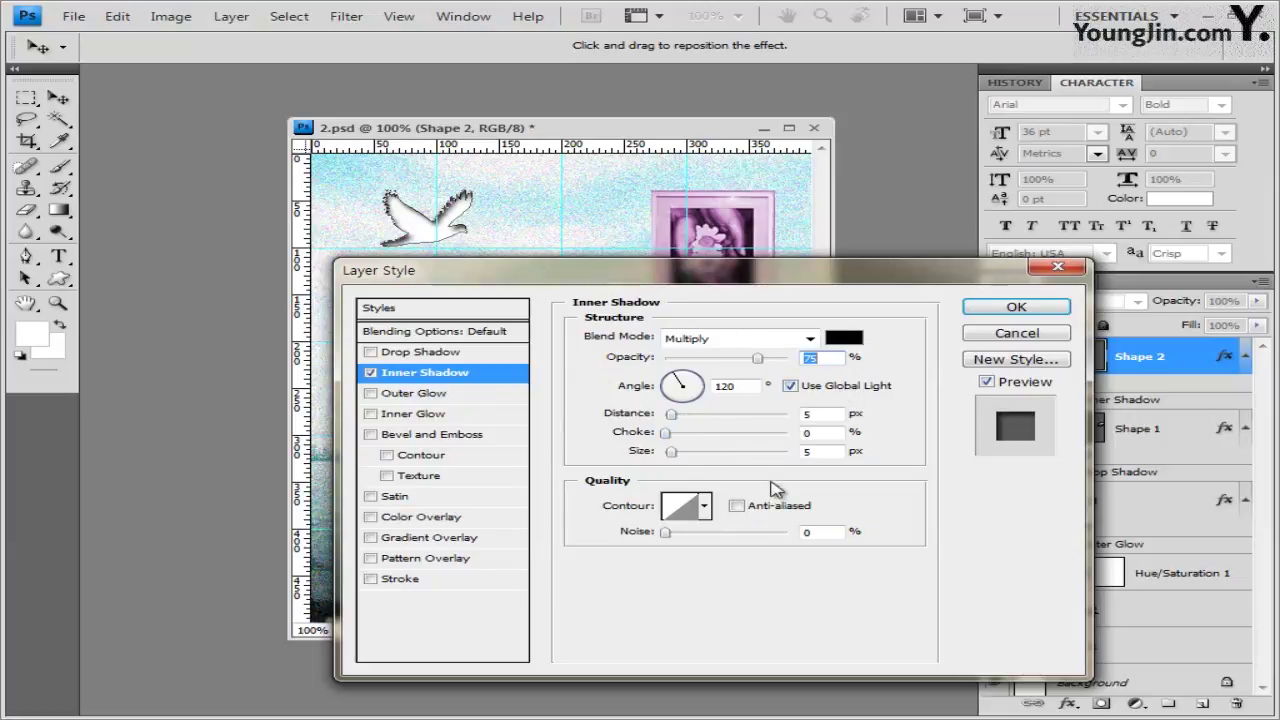
click(813, 452)
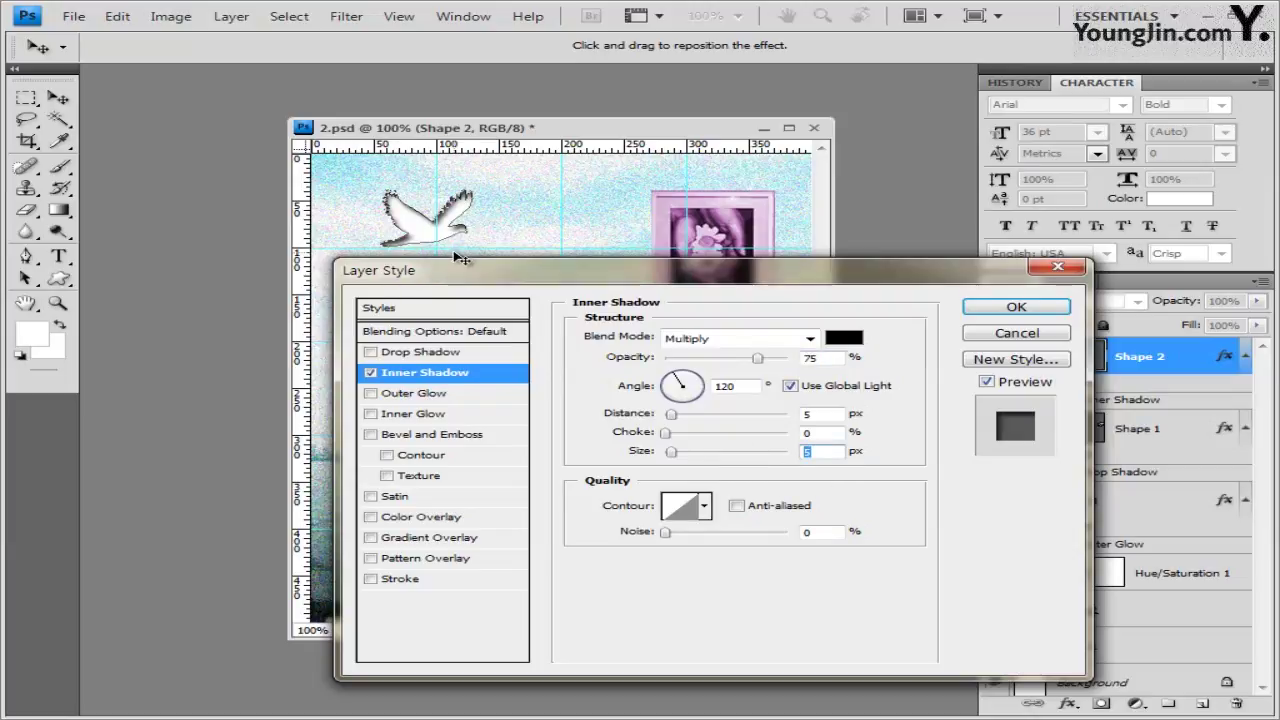
text(3)
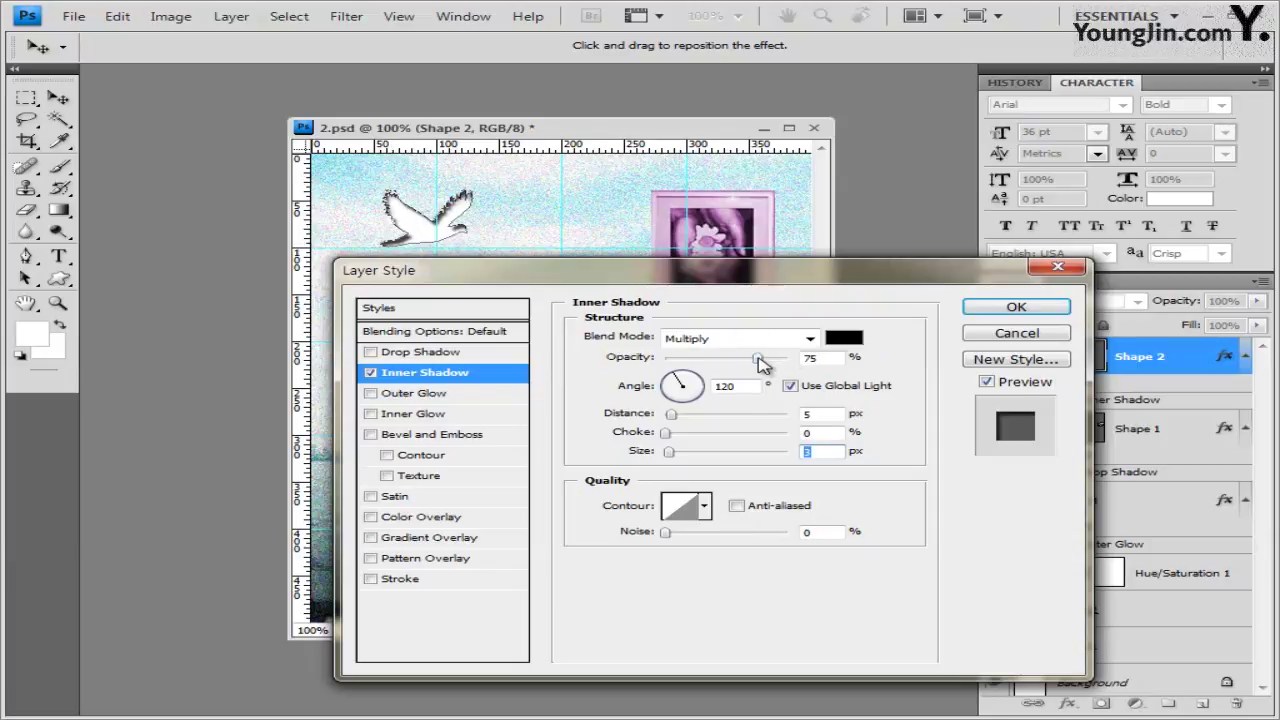
drag(760, 362, 716, 363)
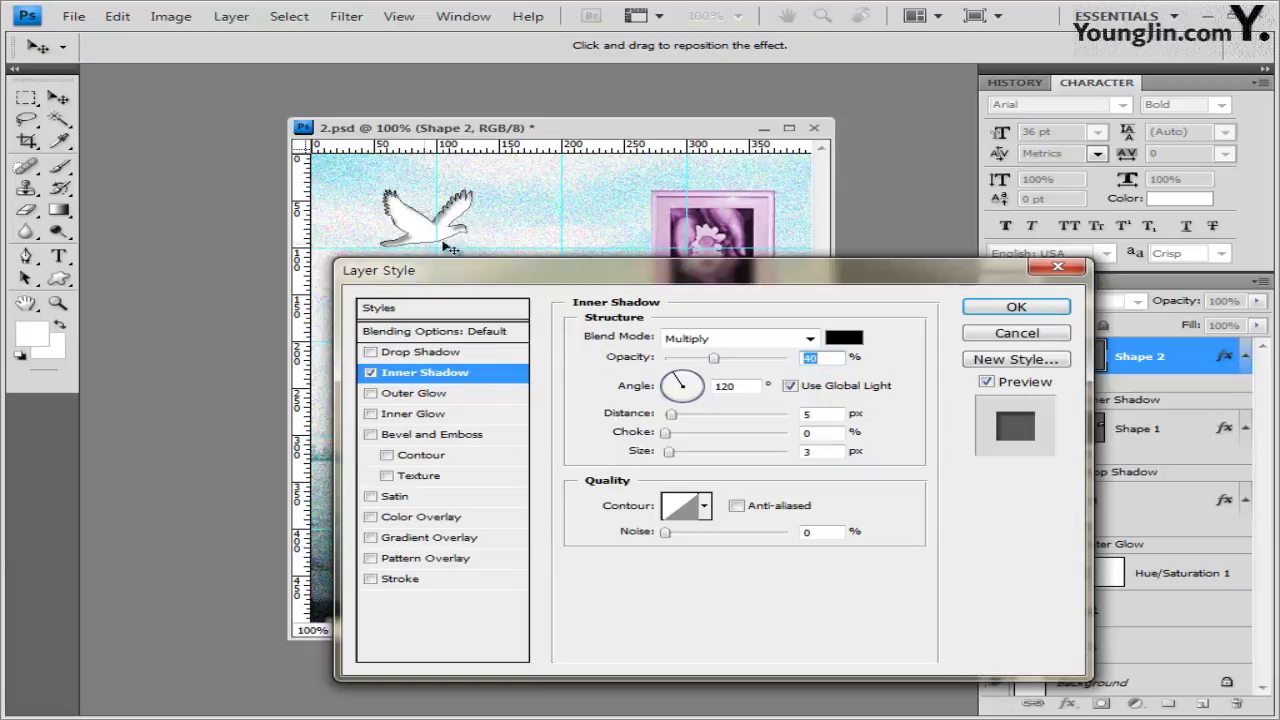
click(1050, 306)
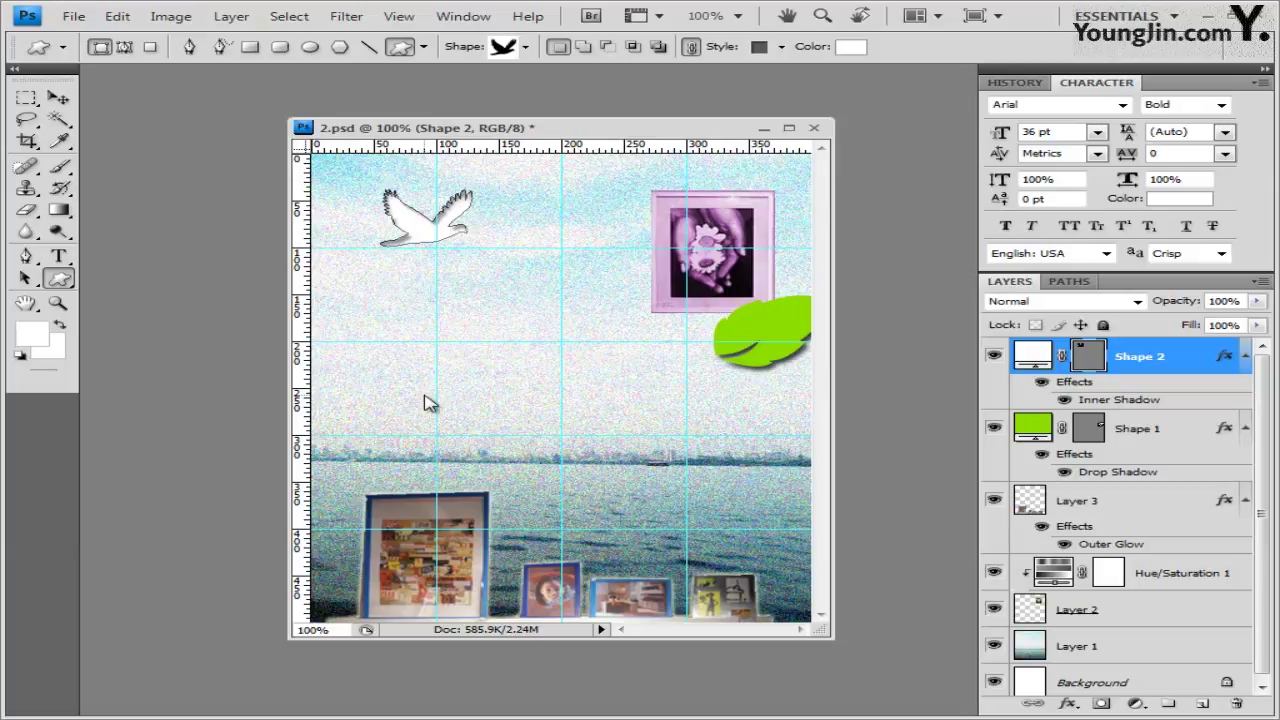
Add the two-line text "ART & HEALING" above the horizon in Arial Bold 36 pt, coloured #7a427a
click(62, 259)
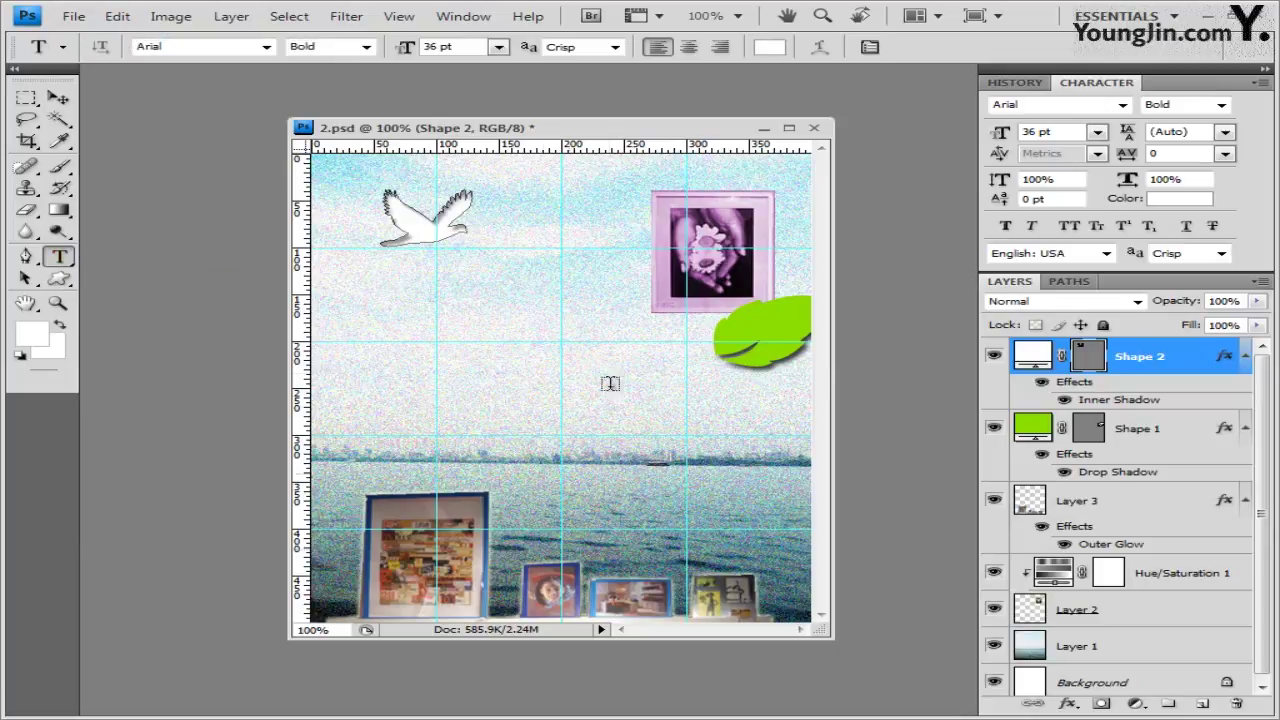
click(434, 362)
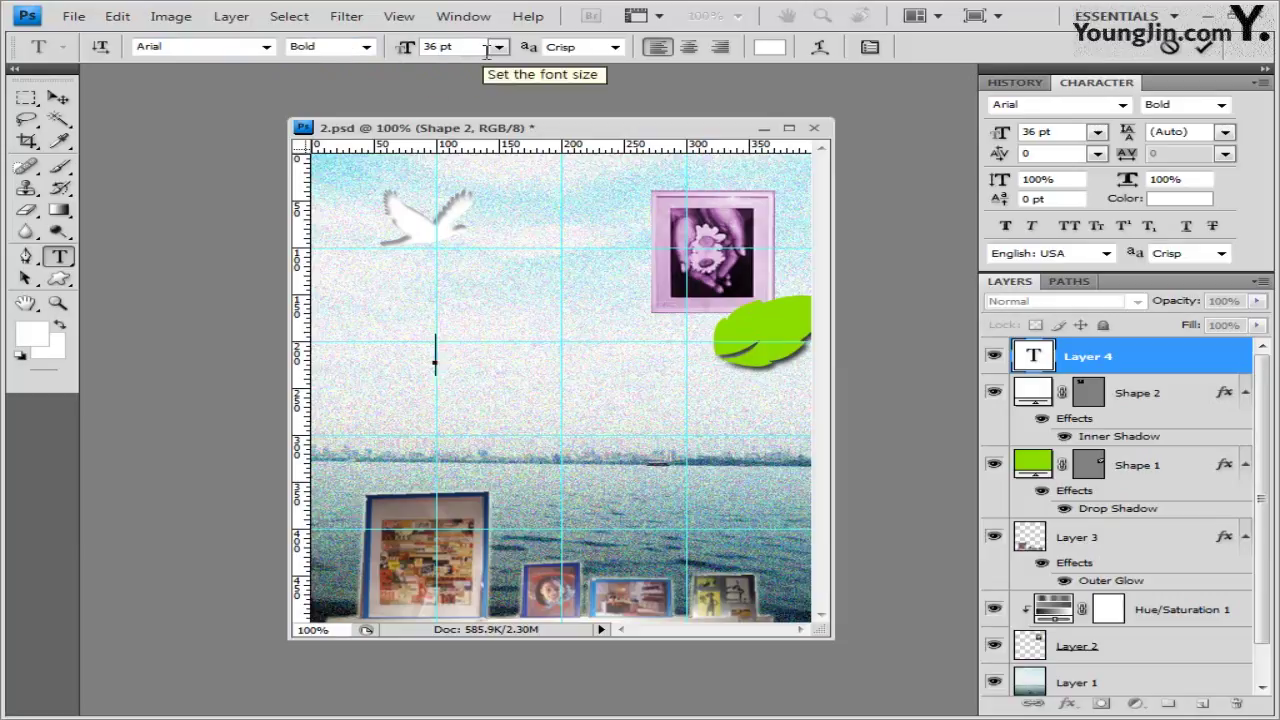
click(770, 47)
double_click(886, 556)
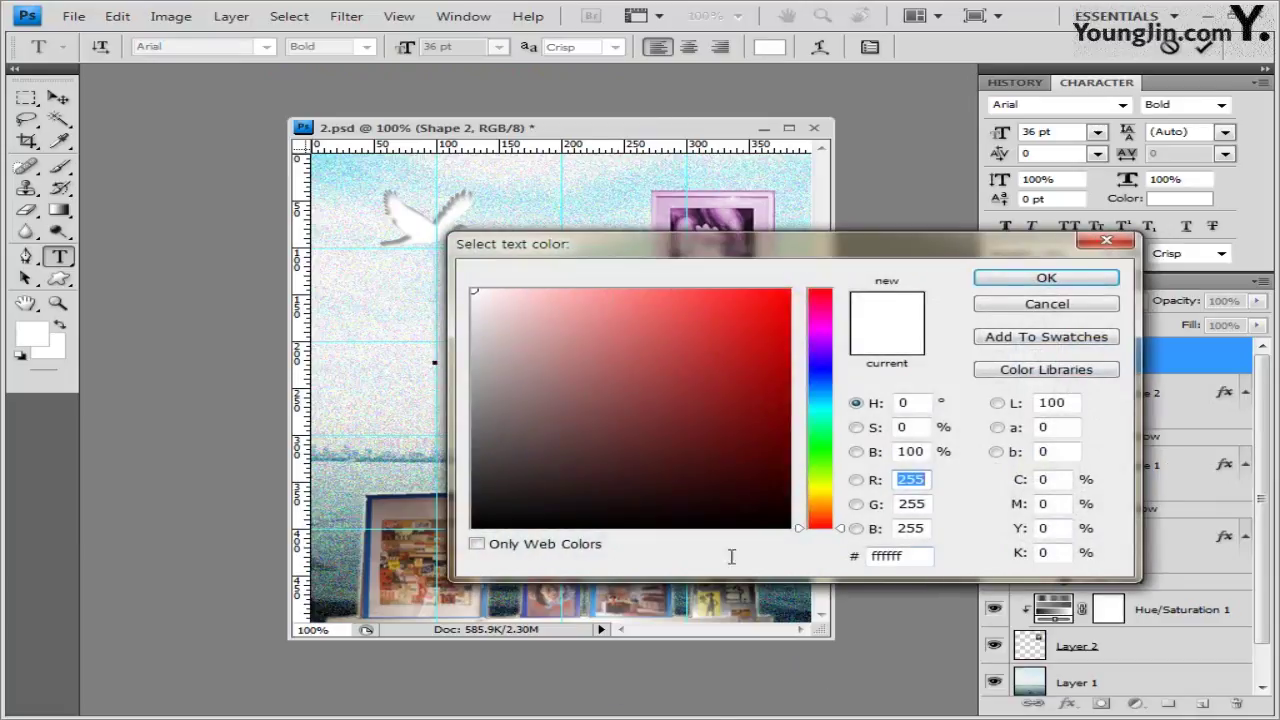
text(7a427a)
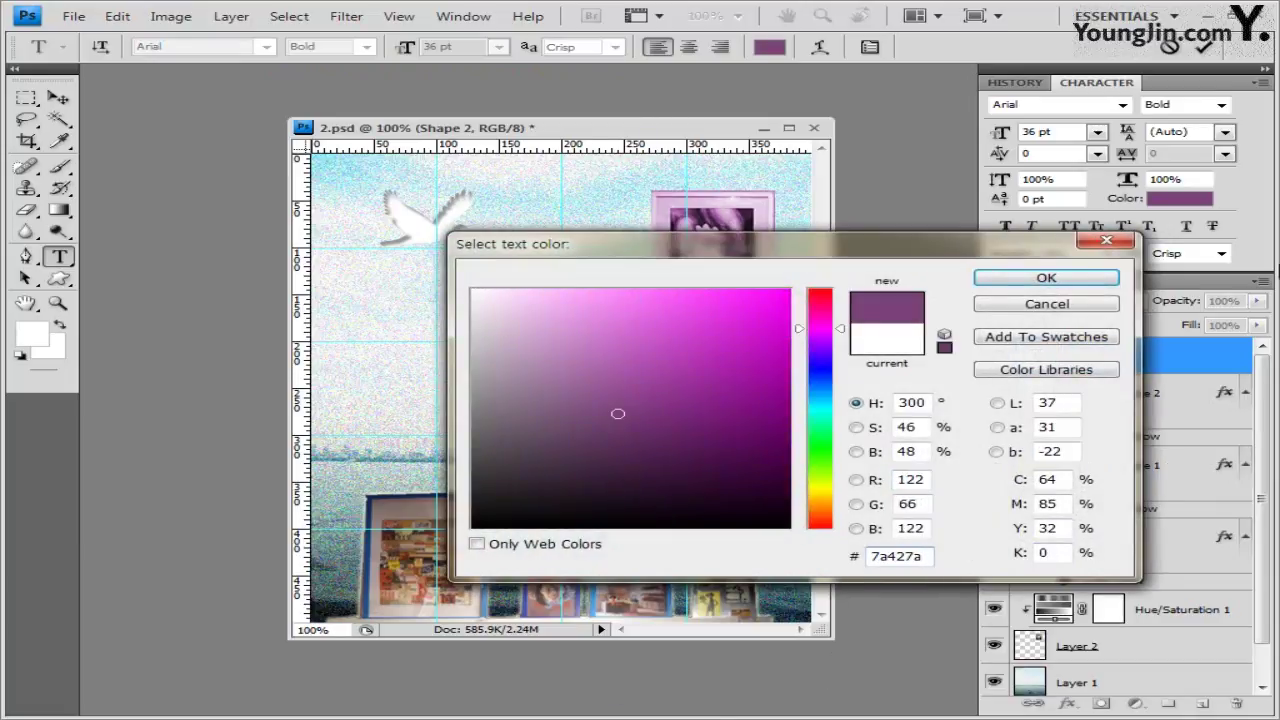
click(1094, 282)
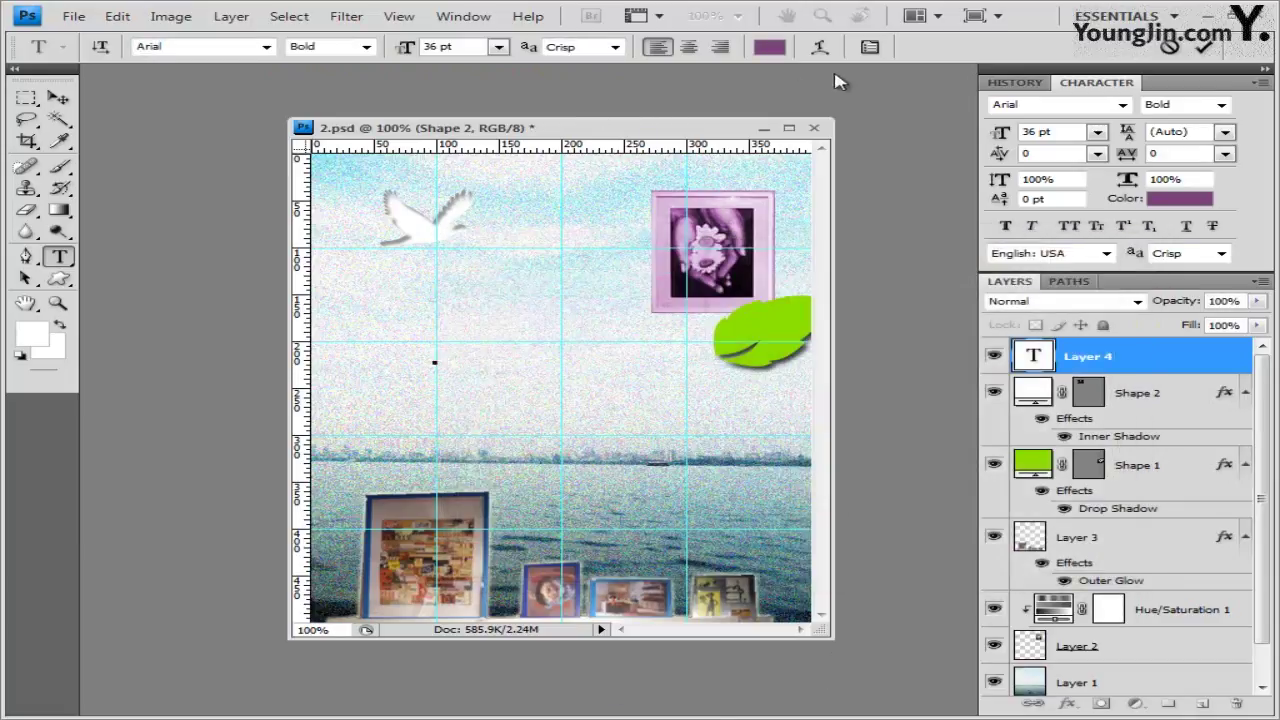
text(ART & HEALING)
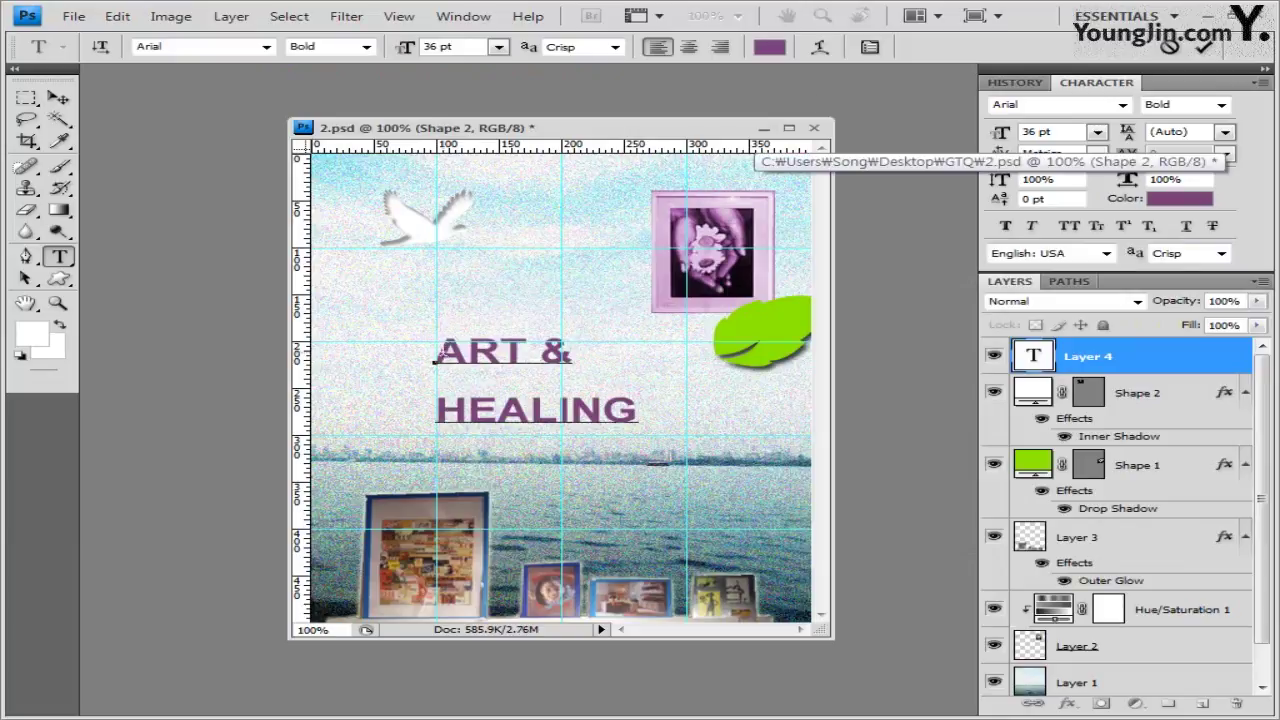
Try leading values of 72 pt and 8 pt on the whole "ART & HEALING" text and reset the leading to Auto
mouse_move(436, 352)
mouse_down()
mouse_move(654, 374)
mouse_move(630, 420)
mouse_up()
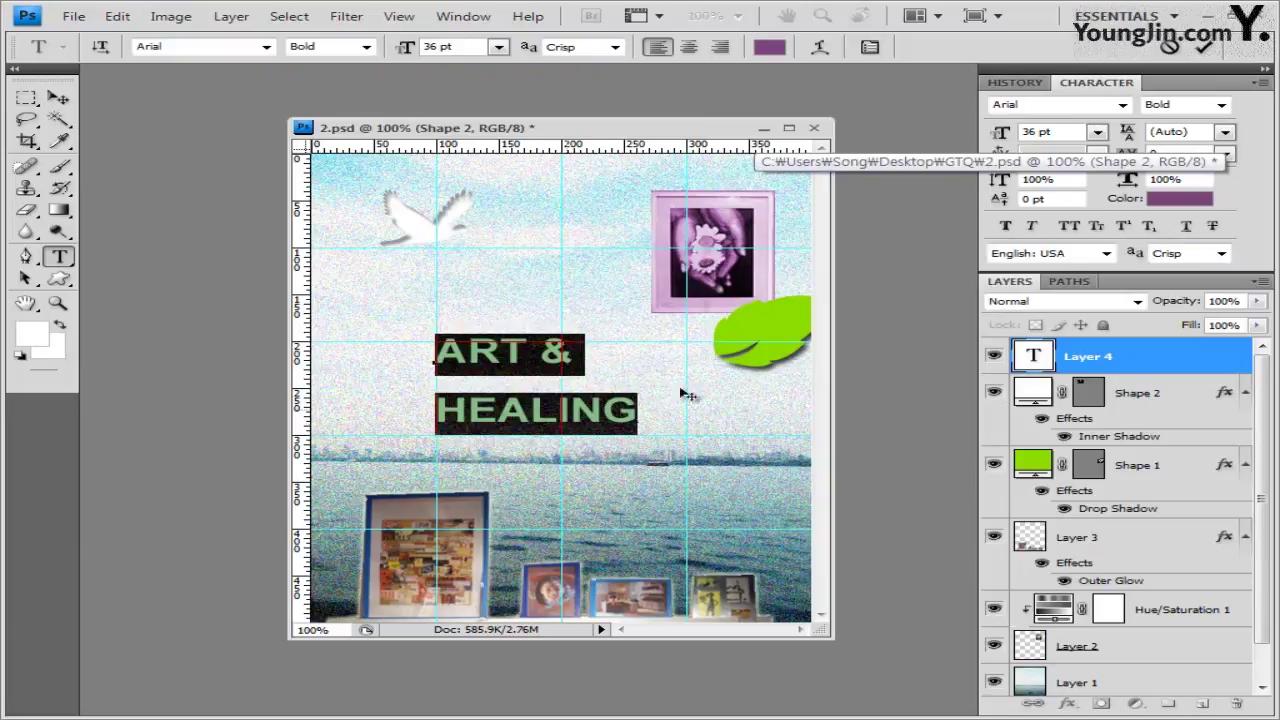
click(460, 17)
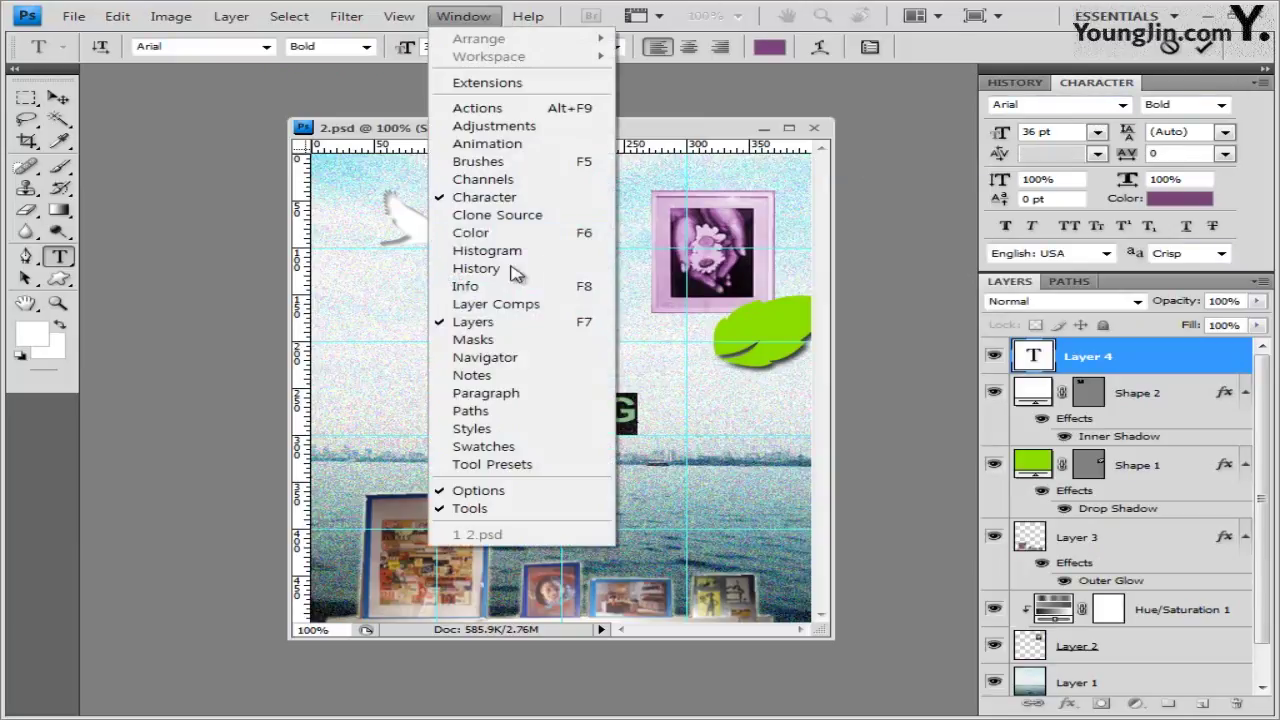
click(1103, 90)
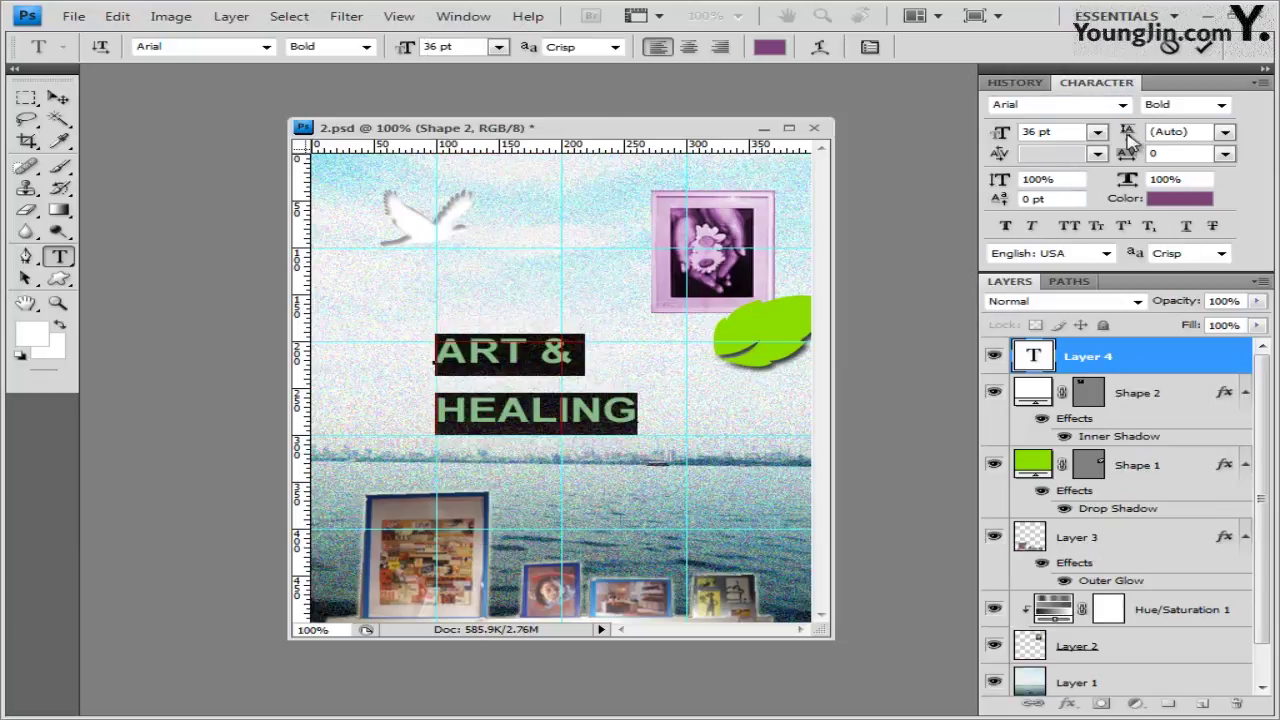
click(1224, 132)
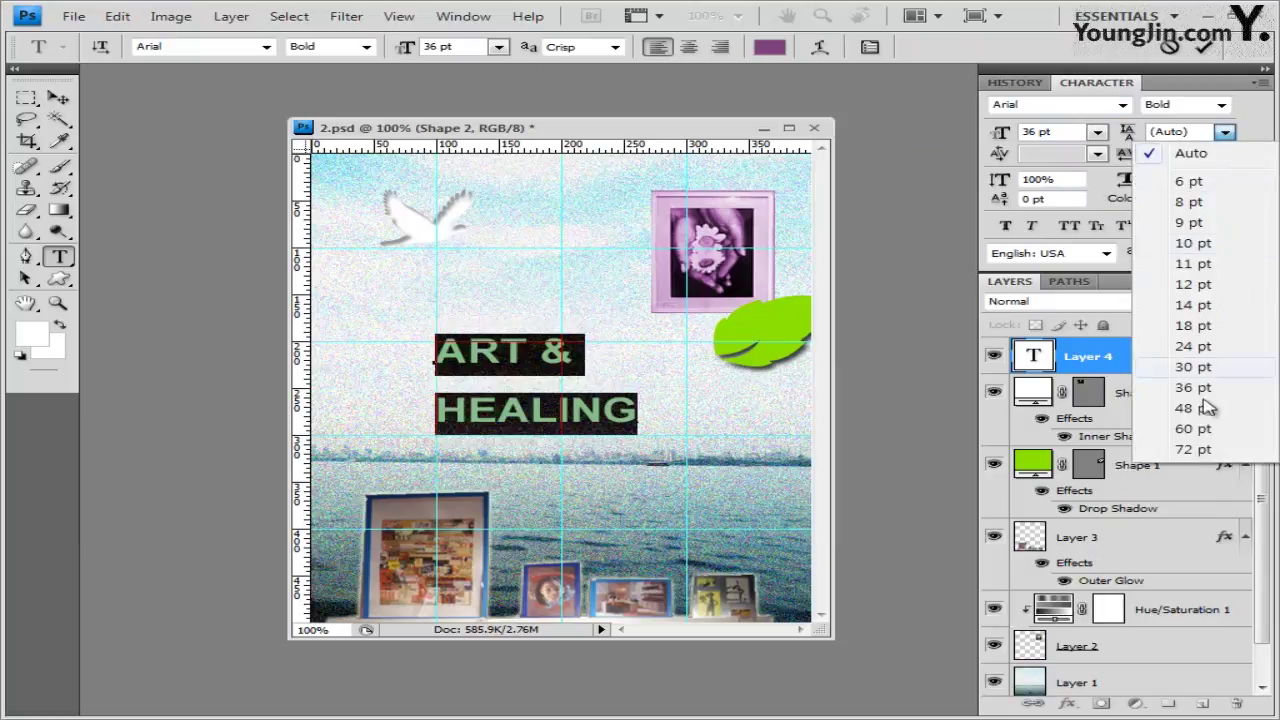
click(1207, 450)
click(1224, 132)
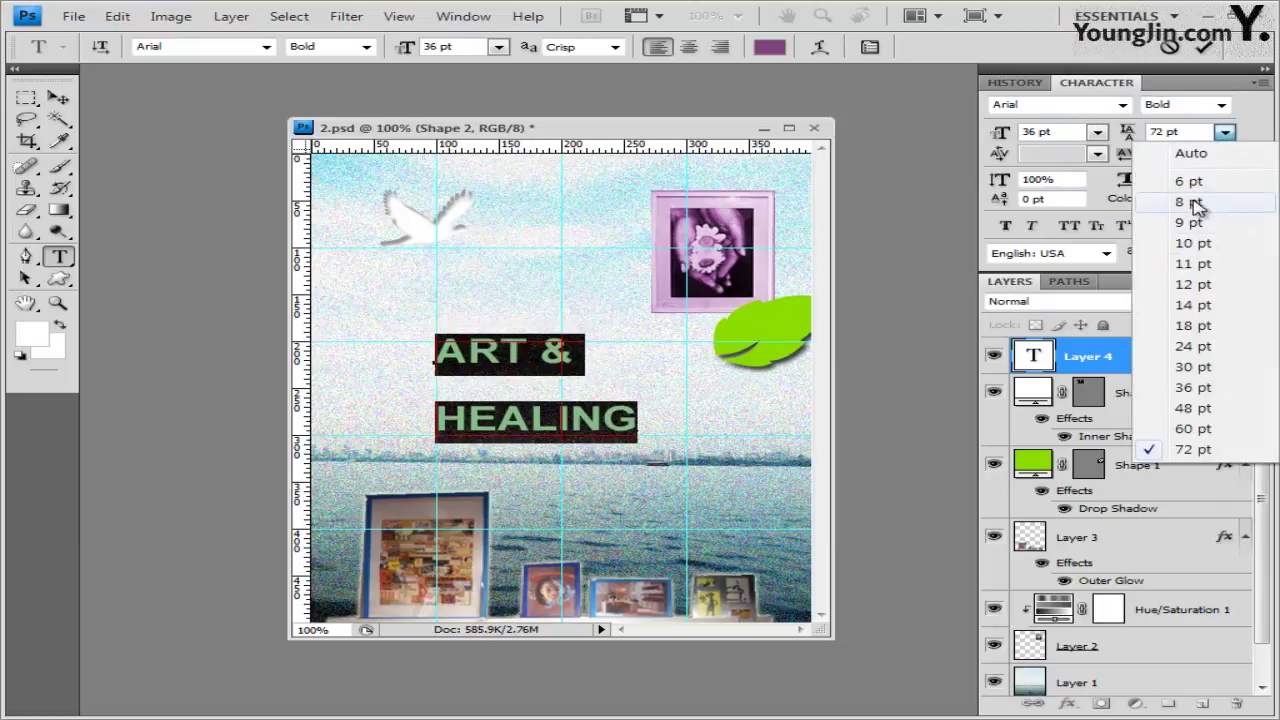
click(1188, 202)
click(1224, 132)
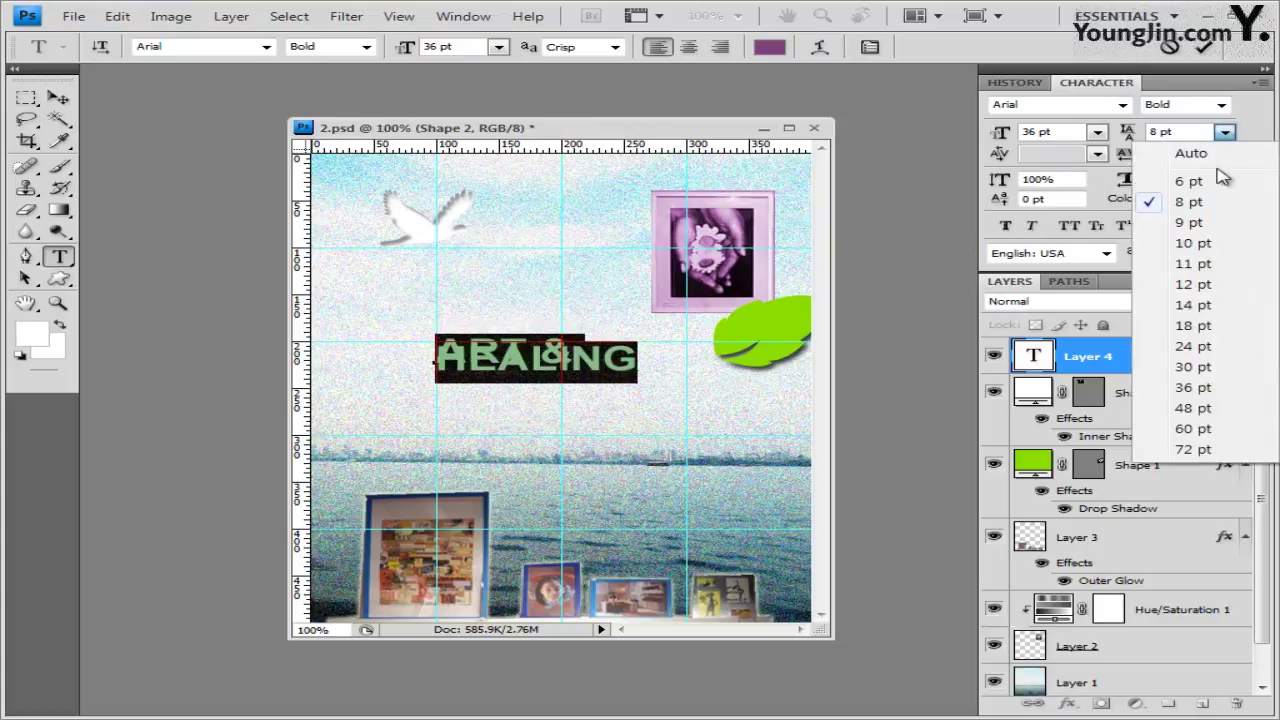
click(1191, 154)
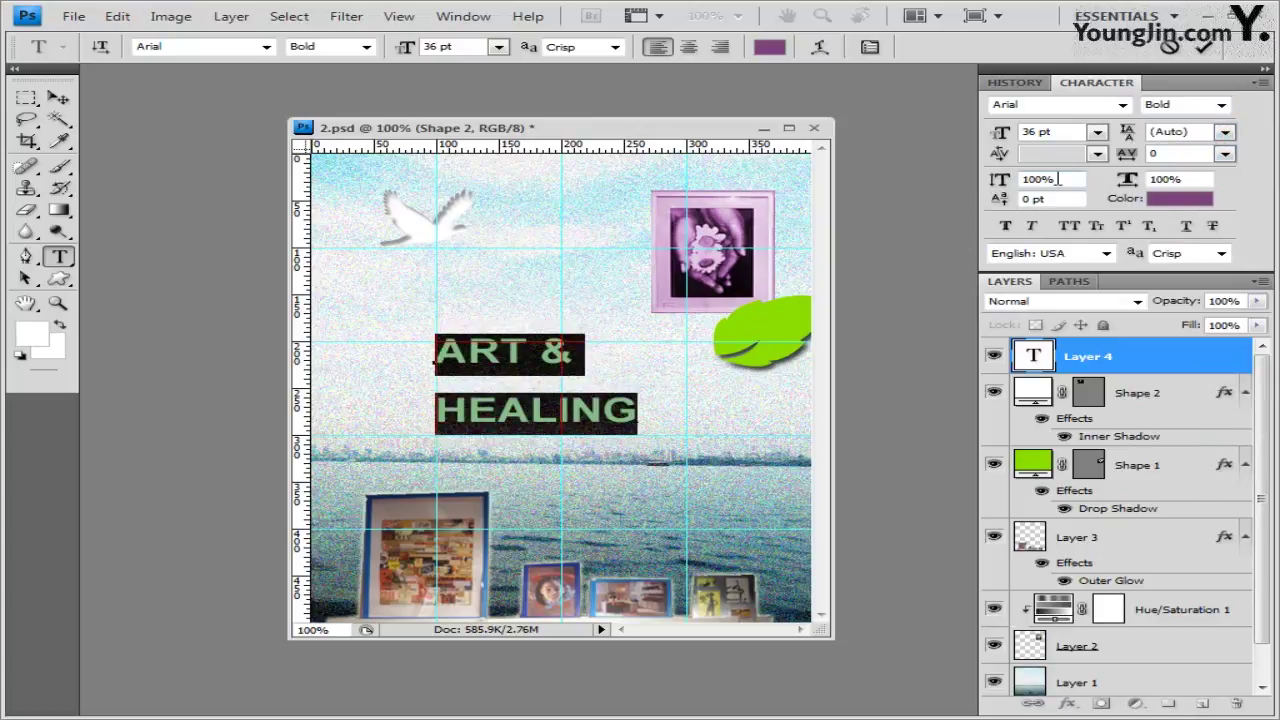
click(1071, 179)
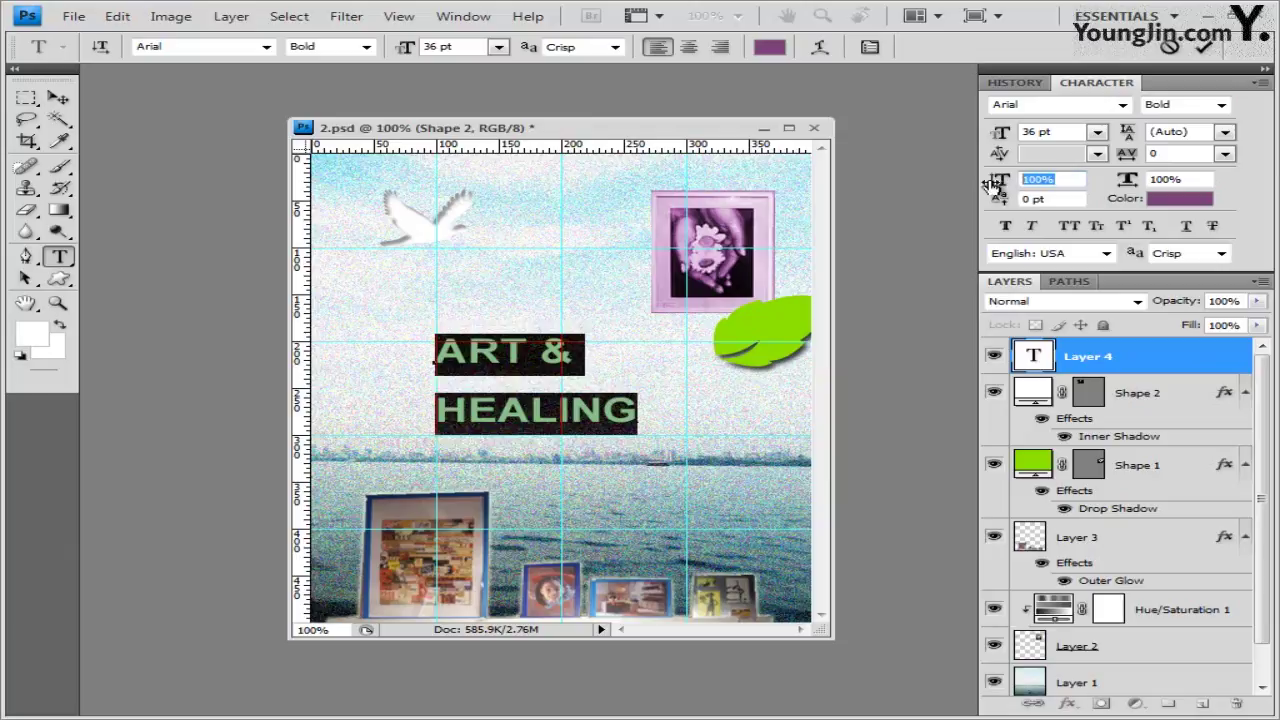
click(1069, 179)
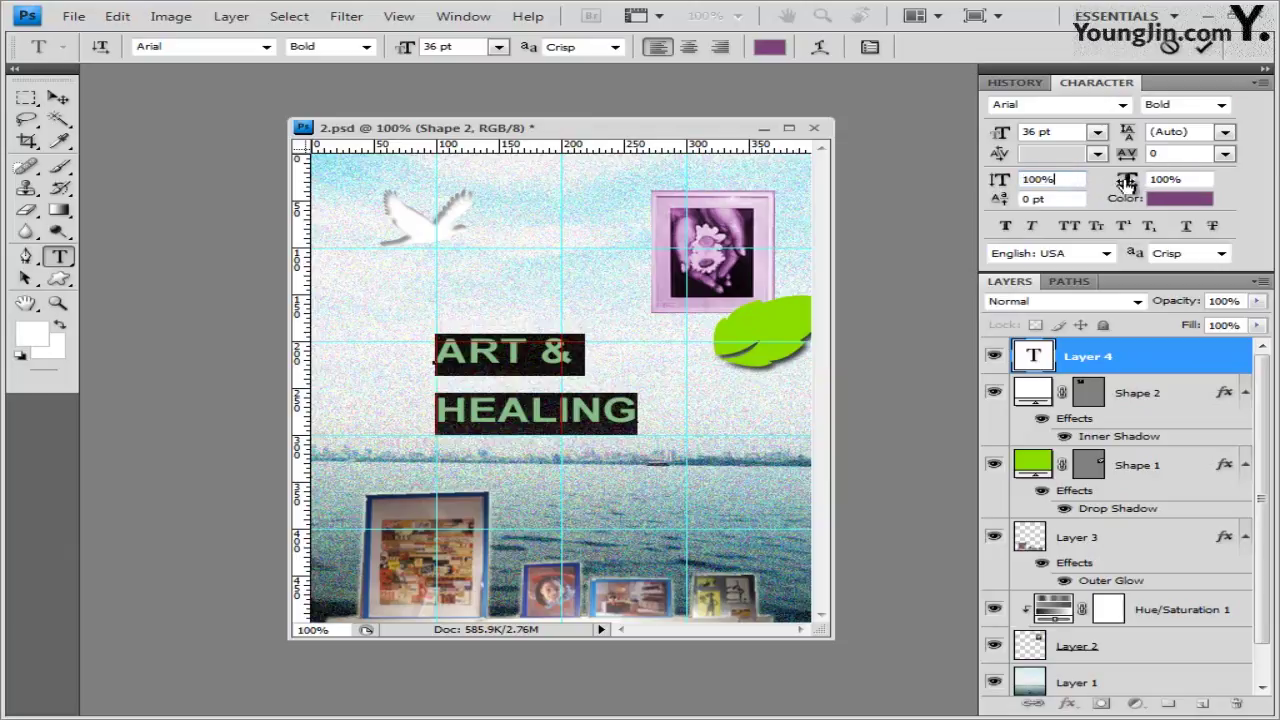
click(1165, 180)
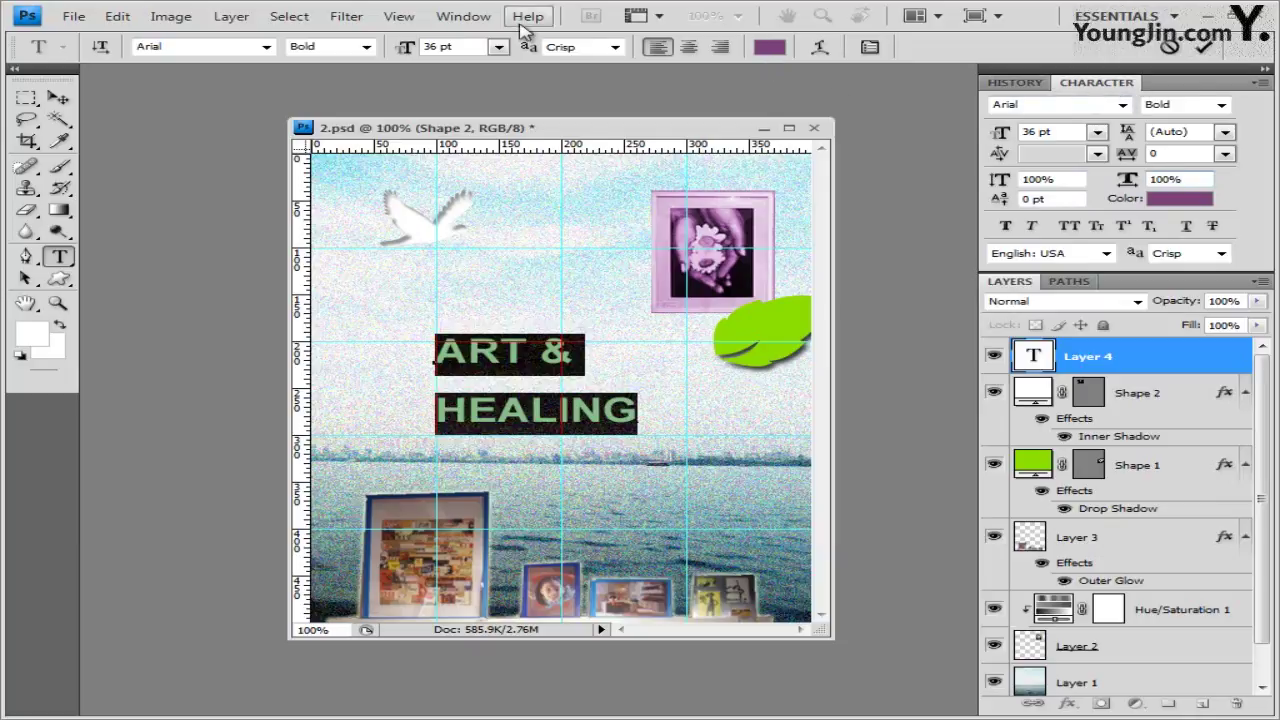
click(1212, 225)
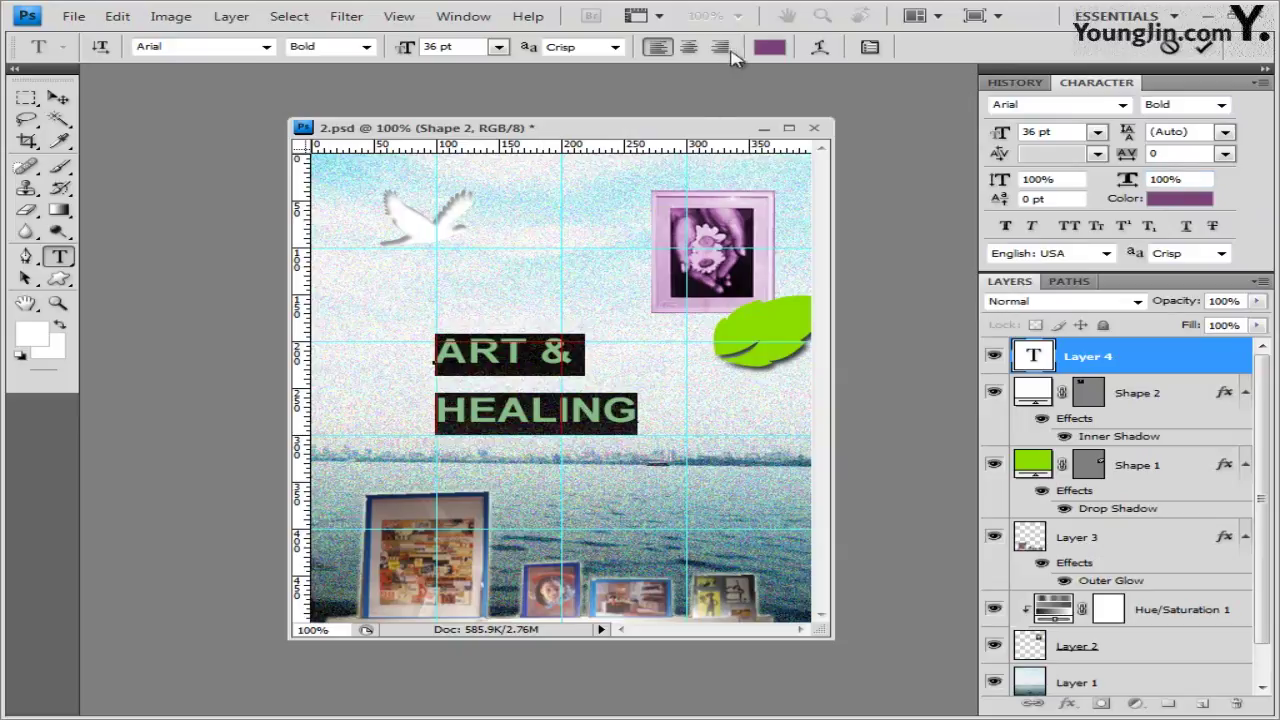
Centre-align the two lines of "ART & HEALING" and move the text right to the middle of the canvas, just above the horizon
click(690, 48)
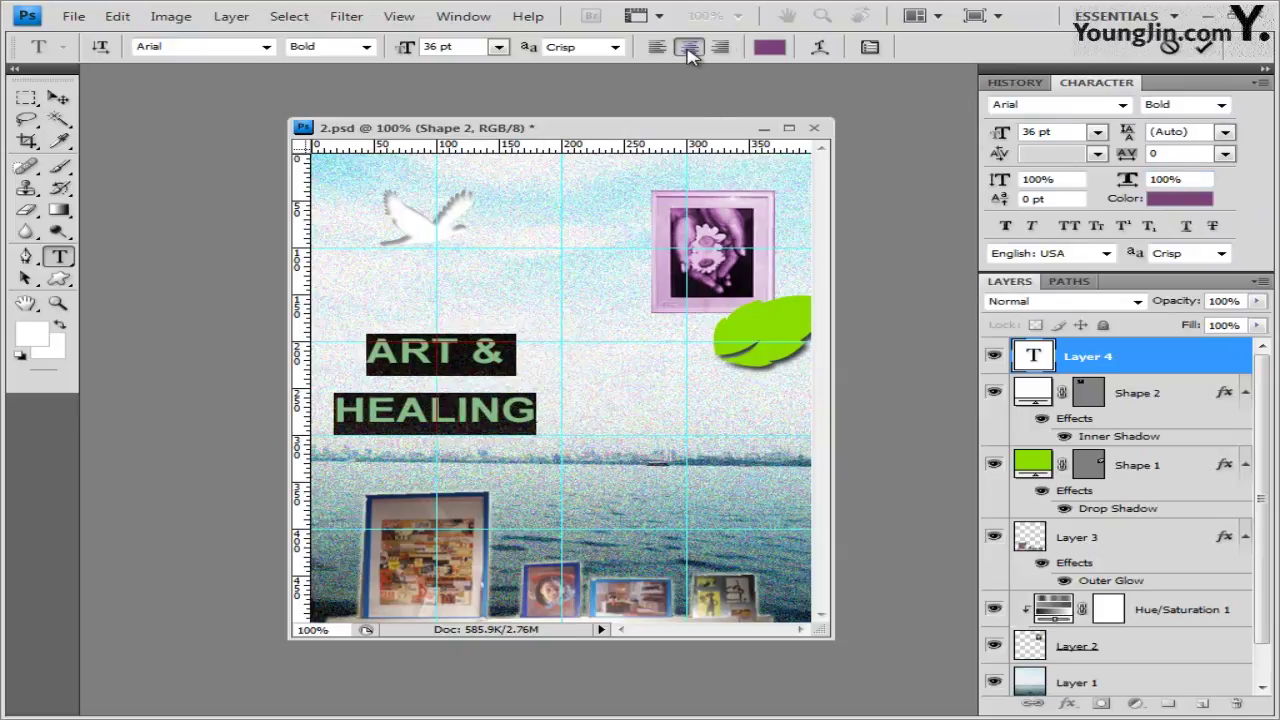
drag(455, 467, 525, 452)
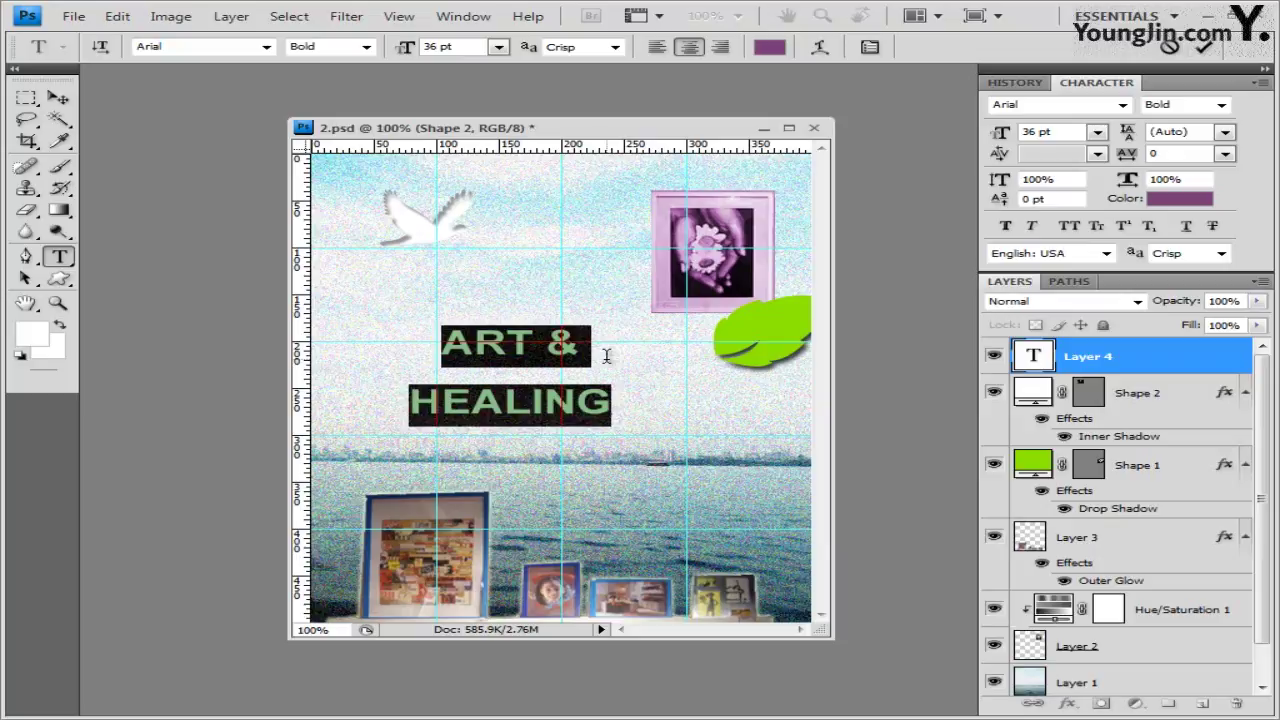
Recolor the word HEALING to #255fa5 and commit the ART & HEALING text
key(Right)
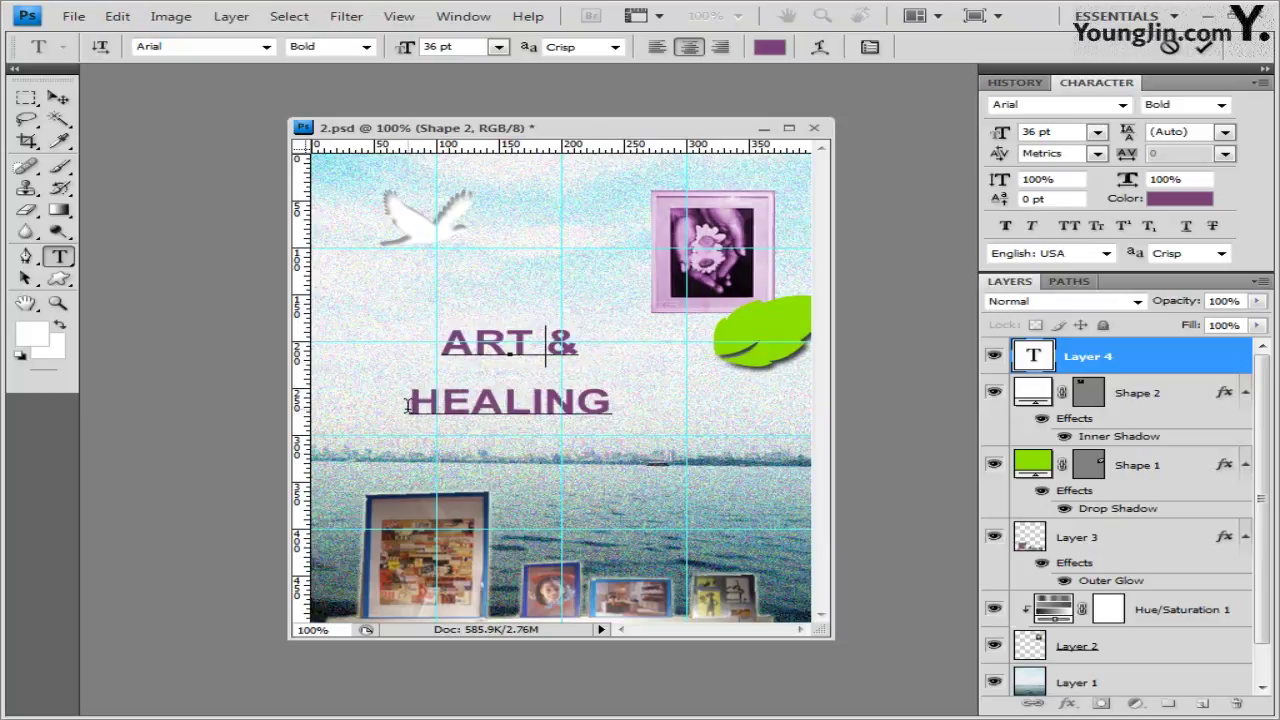
drag(409, 403, 604, 397)
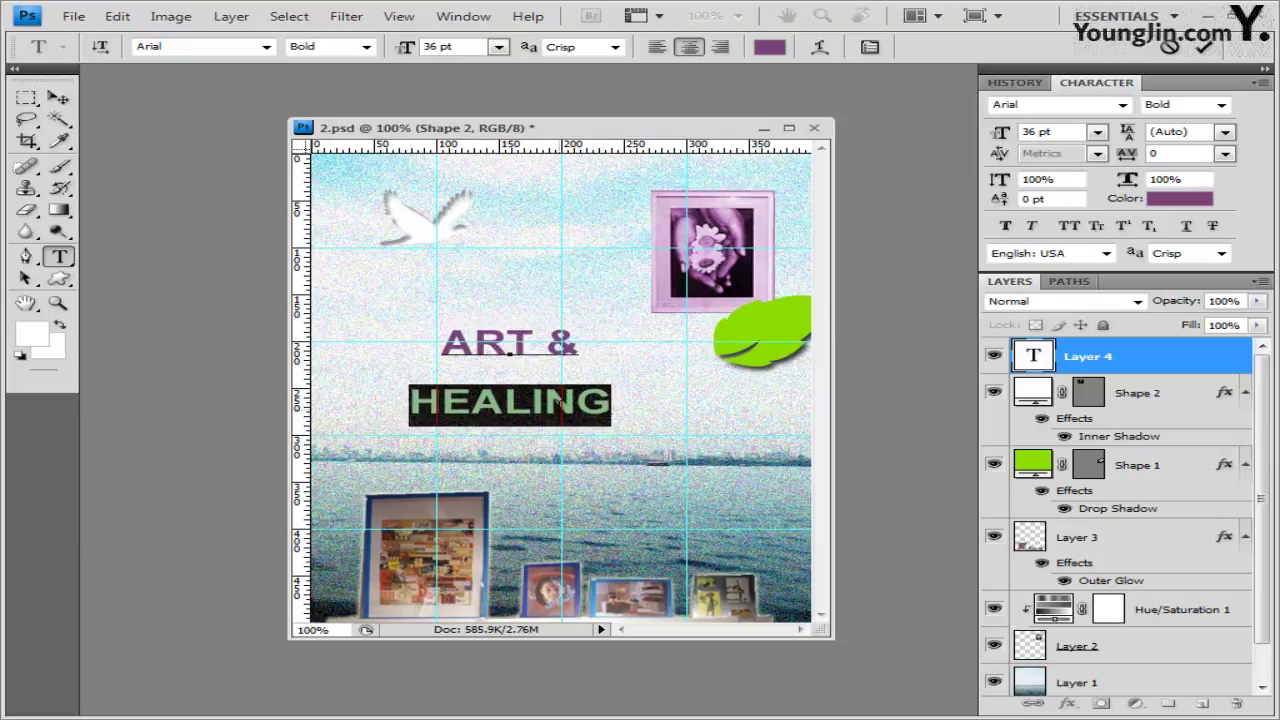
click(766, 50)
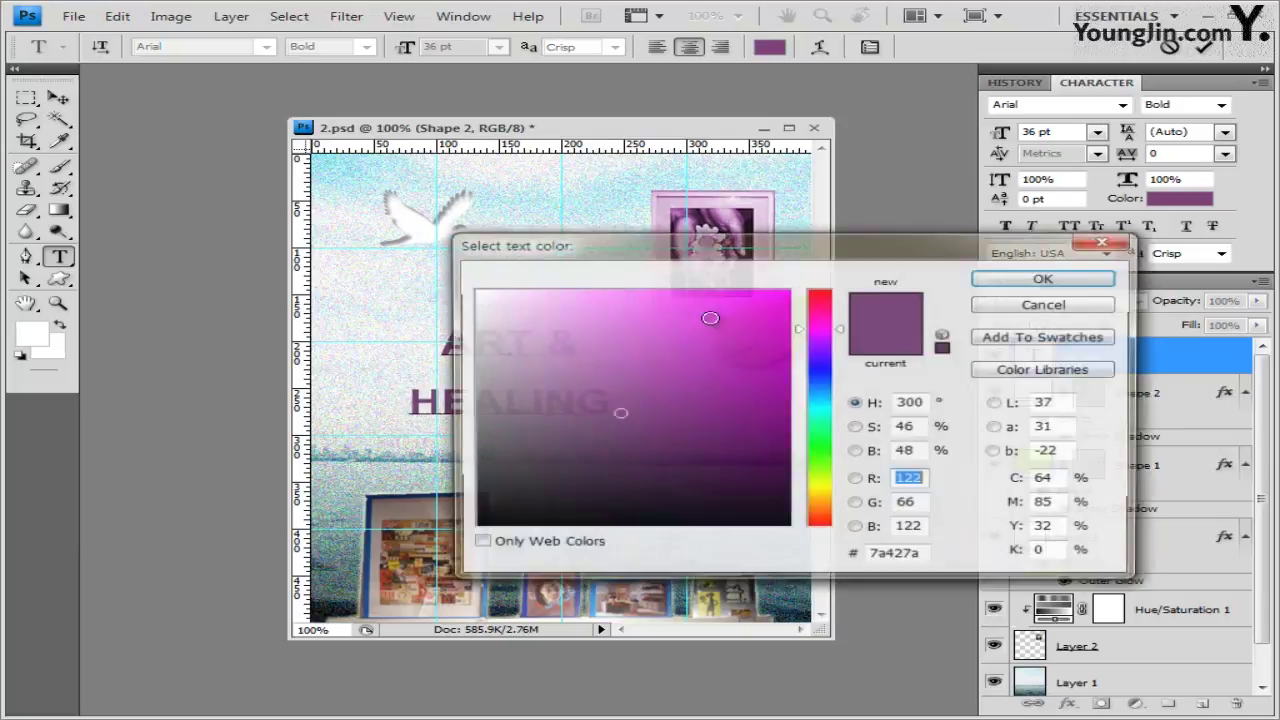
click(905, 556)
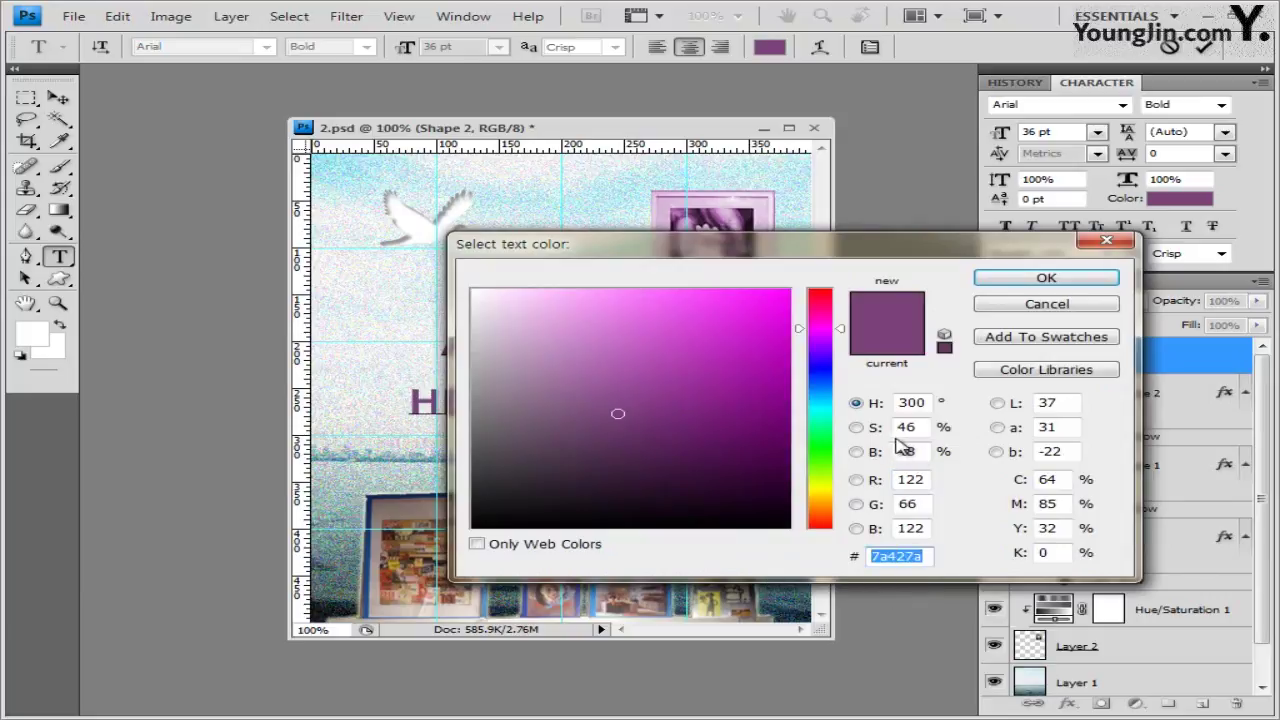
text(255fa5)
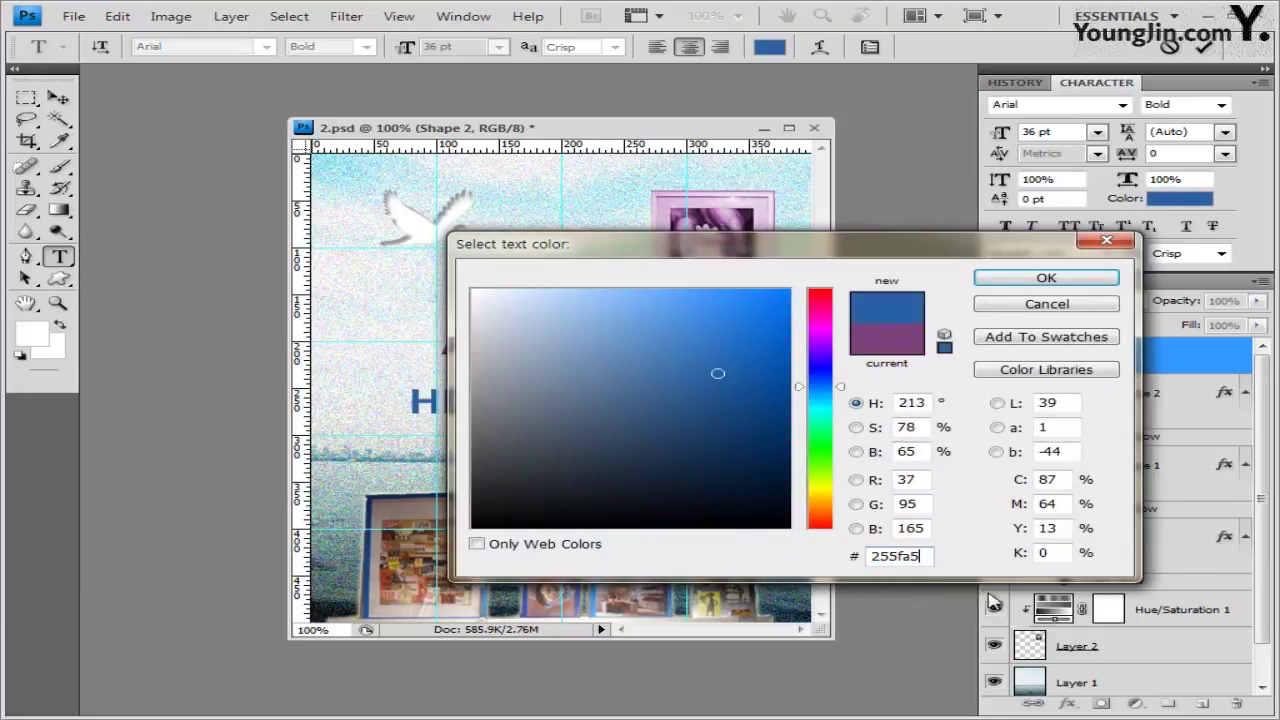
click(1072, 280)
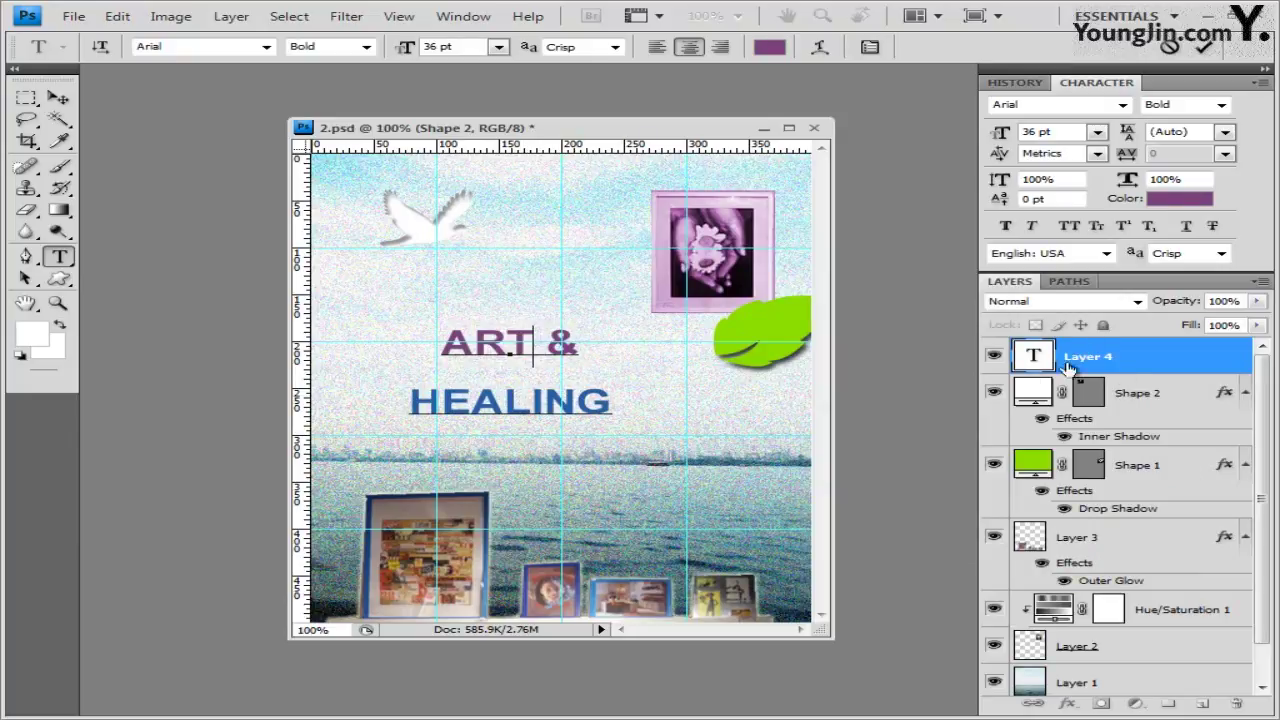
click(1155, 361)
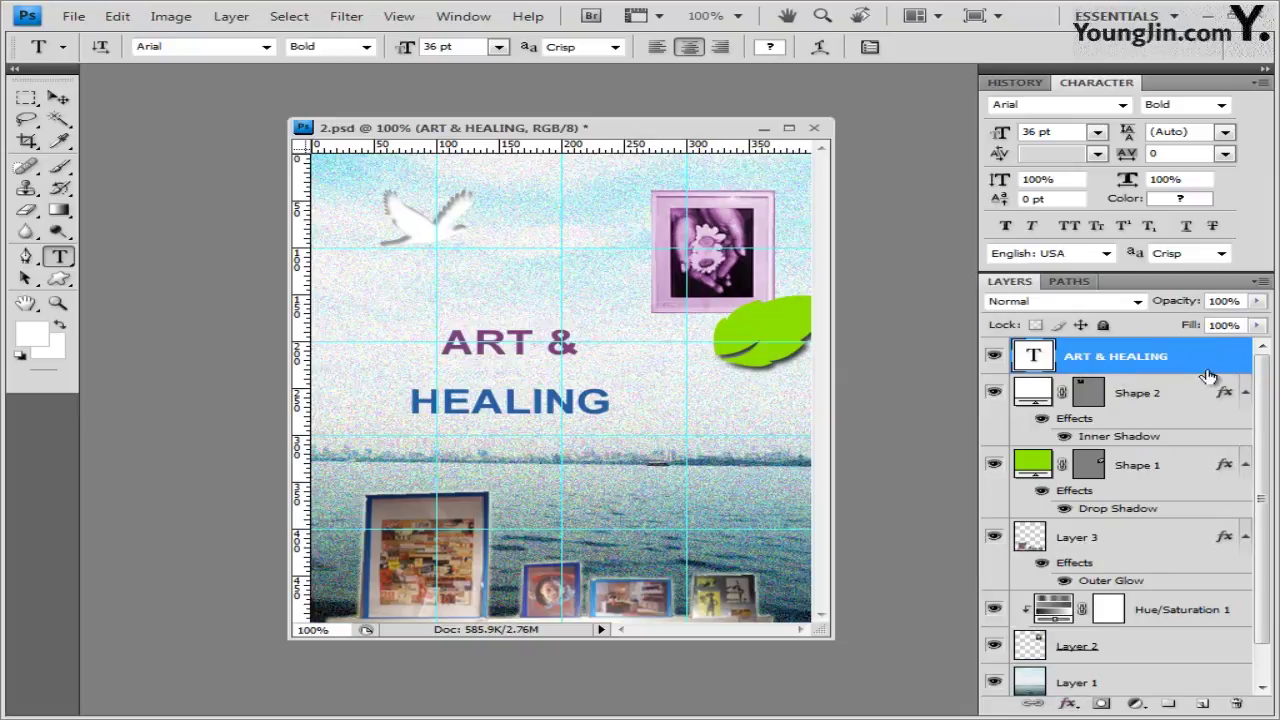
Add a Stroke effect to the ART & HEALING layer with a Gradient fill based on the Black, White preset
click(1068, 704)
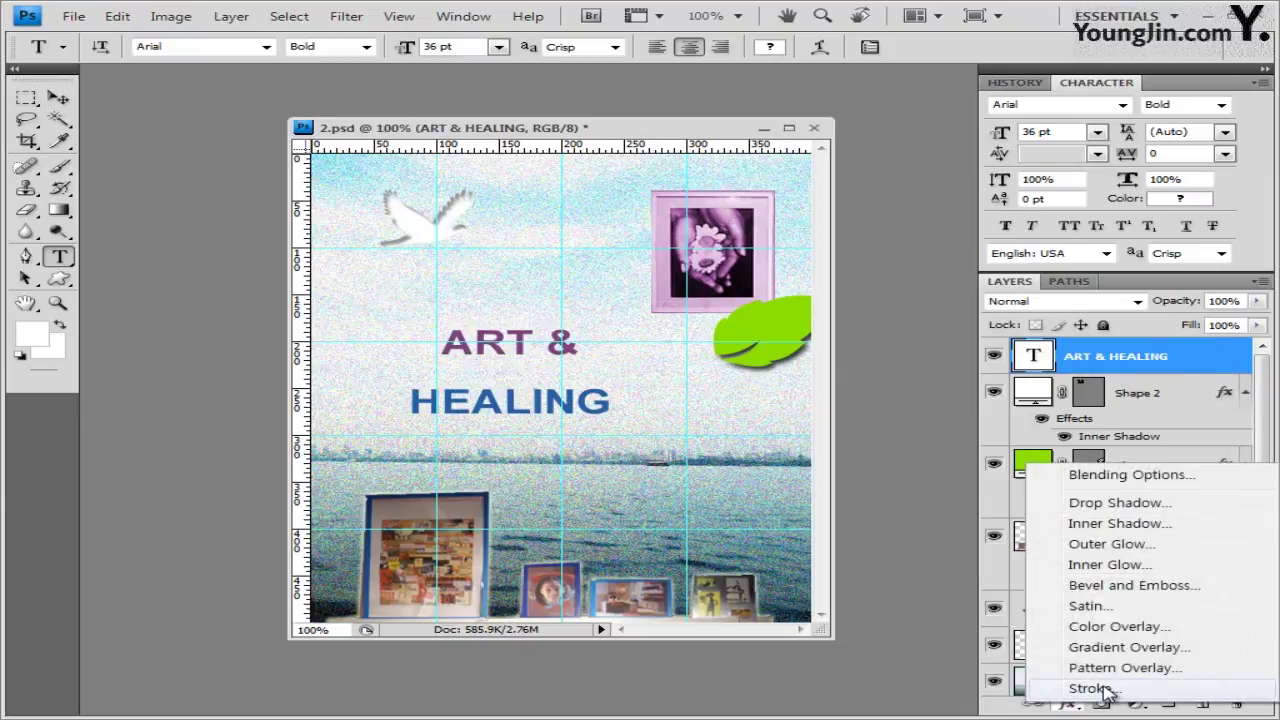
click(1104, 692)
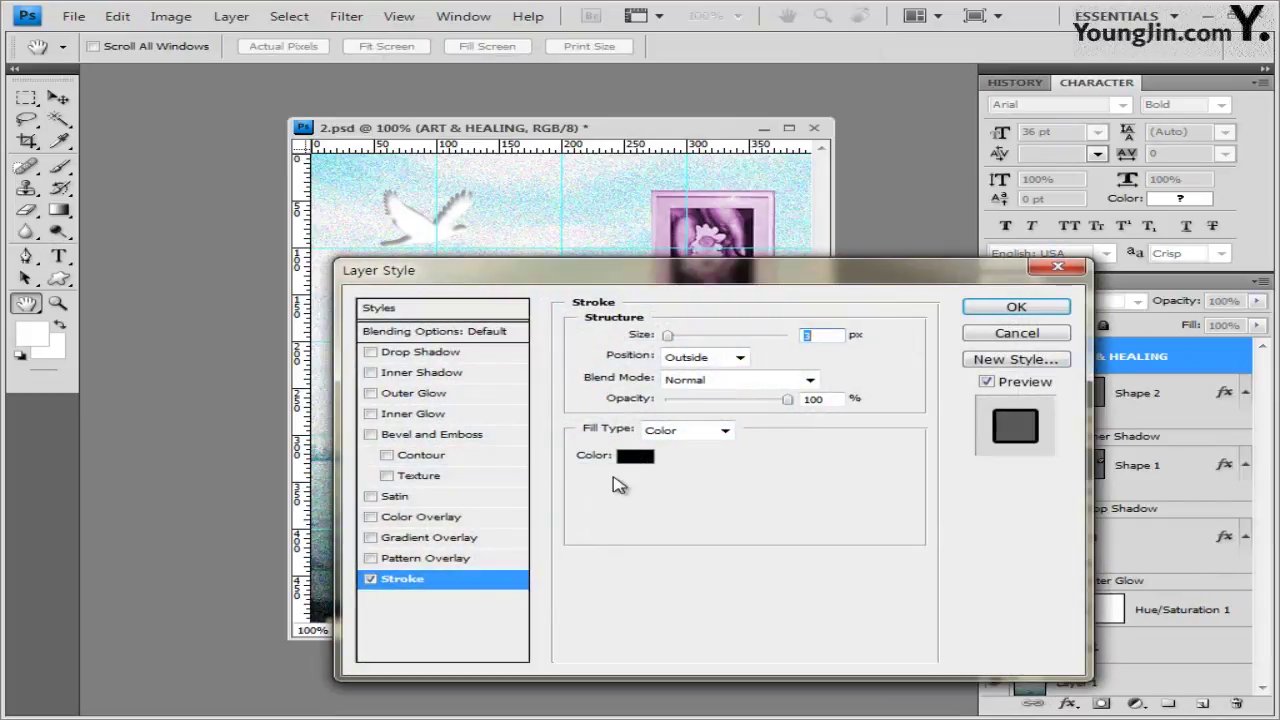
click(725, 430)
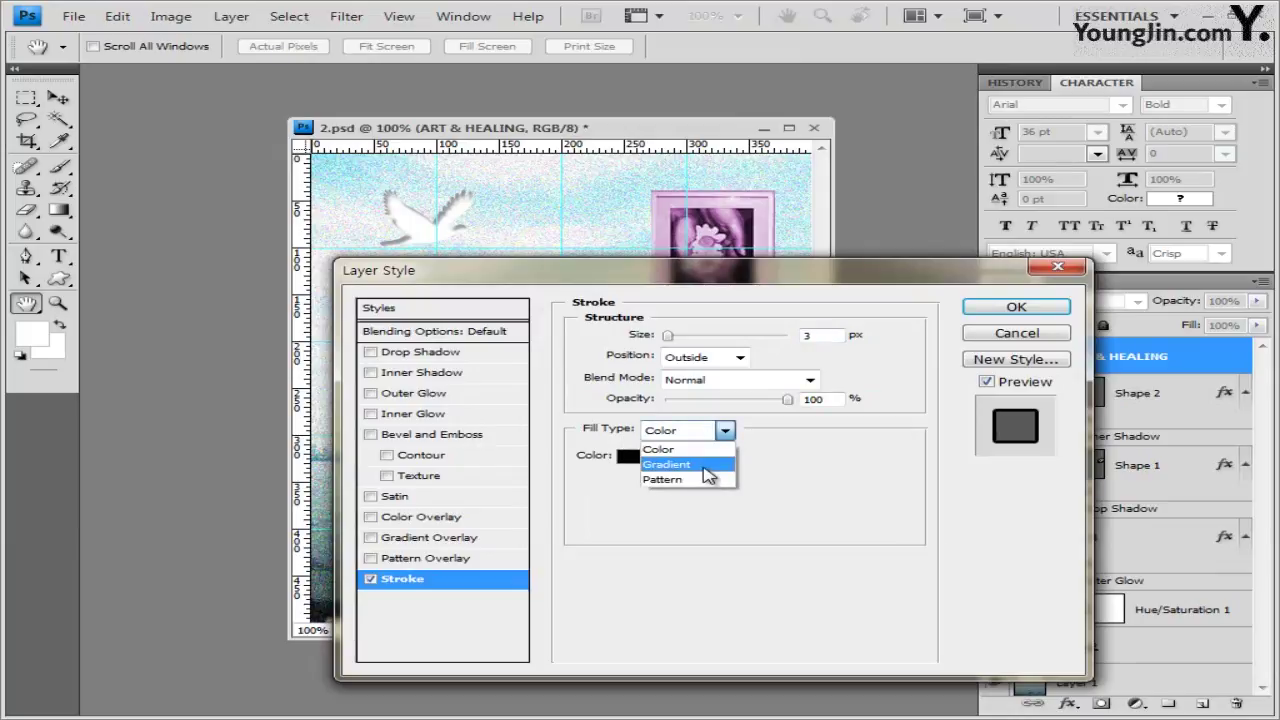
click(706, 470)
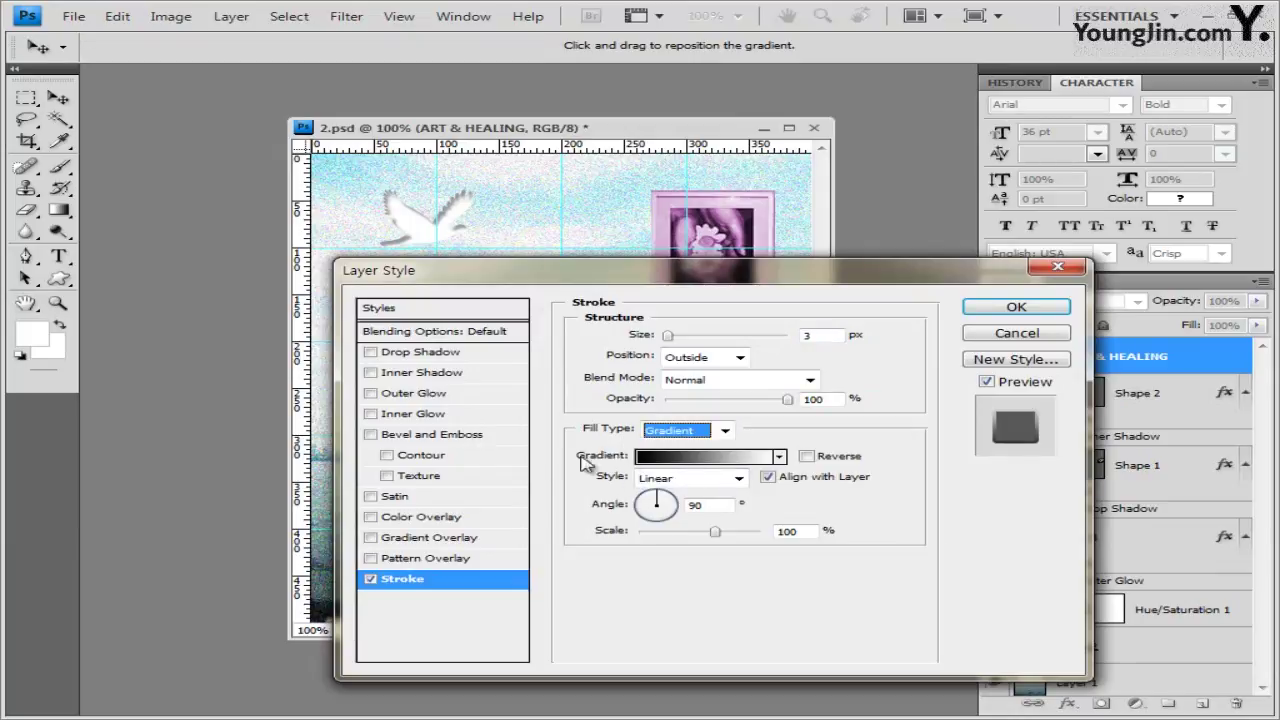
click(714, 458)
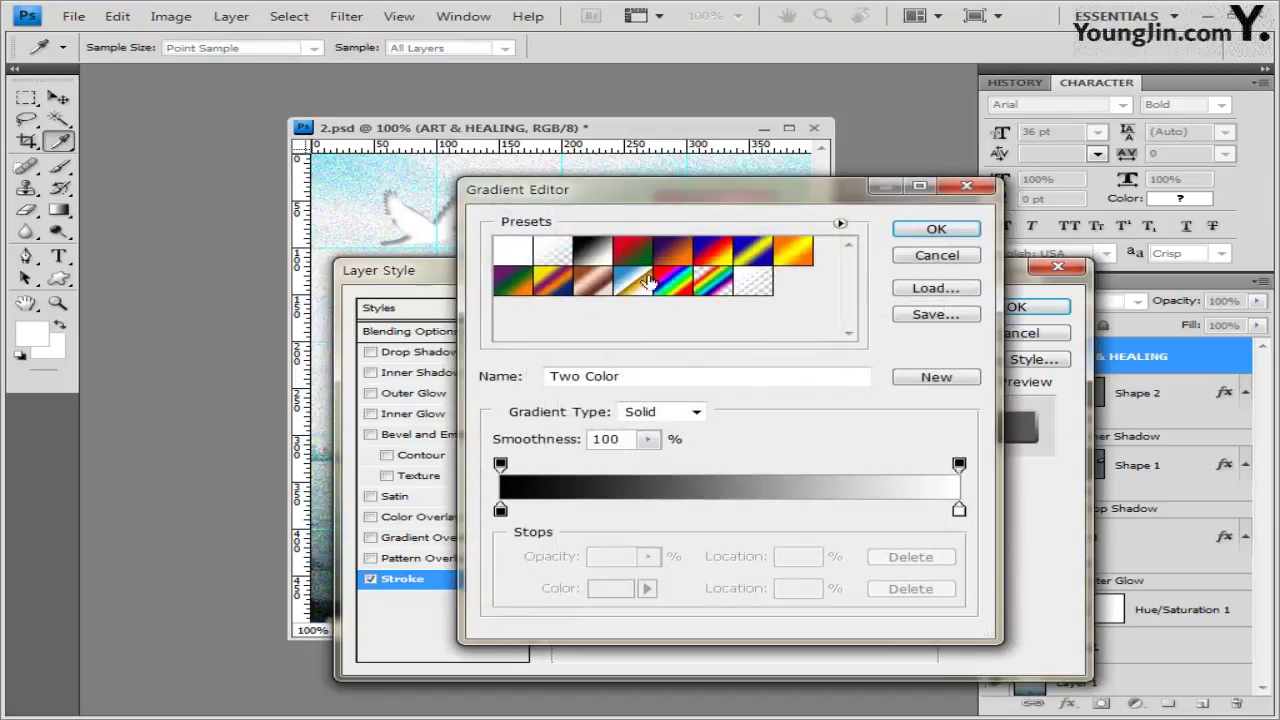
click(593, 256)
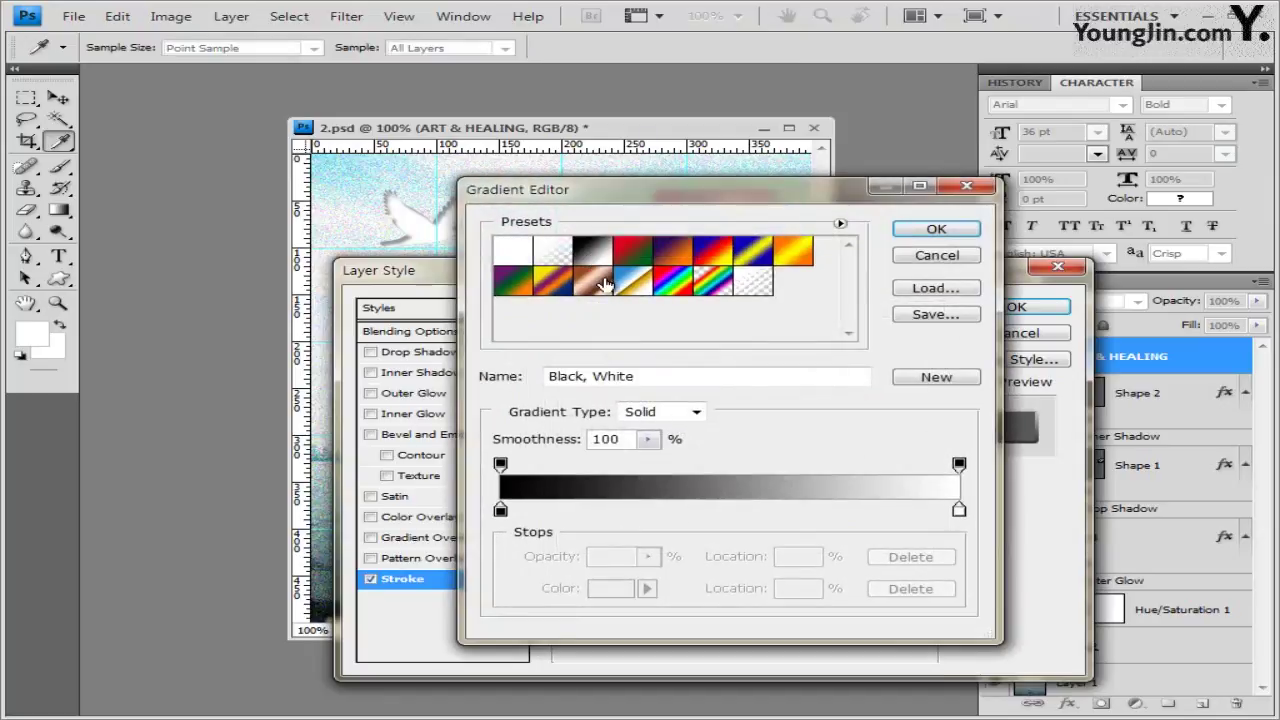
Set the stroke gradient's start stop to white (#ffffff) and its end stop to #a667a5, and accept the gradient
click(500, 511)
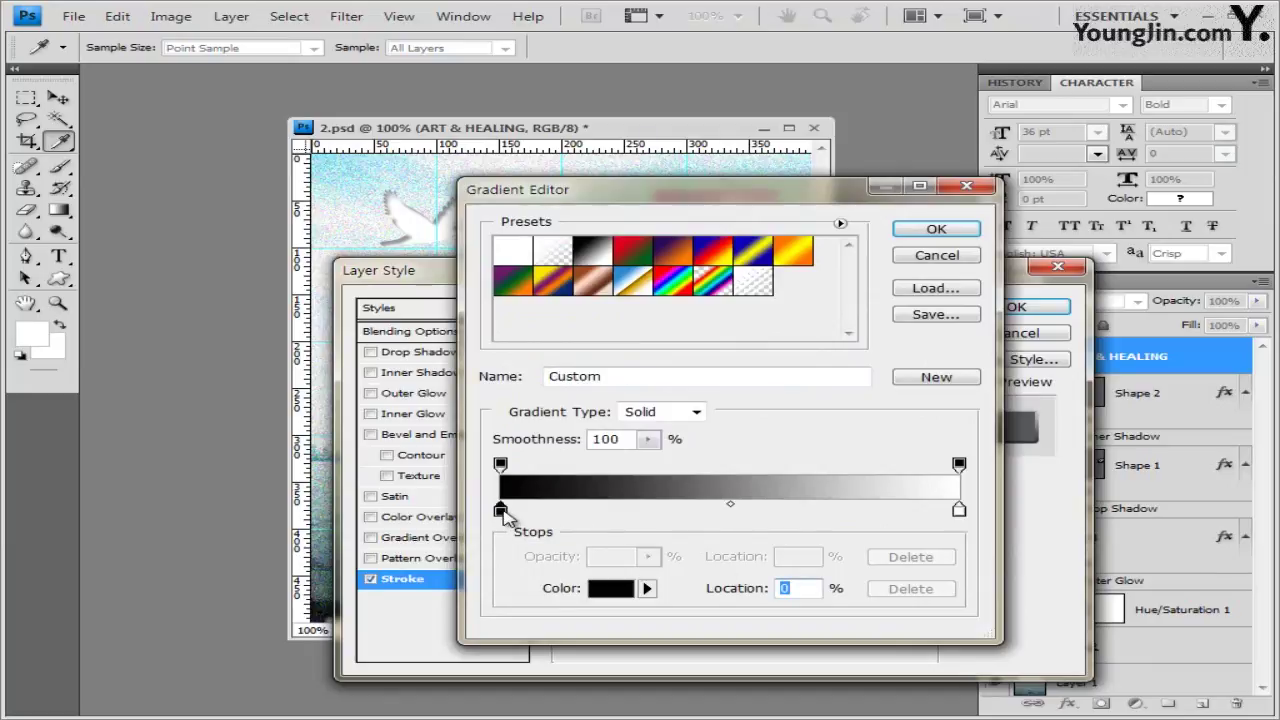
double_click(500, 511)
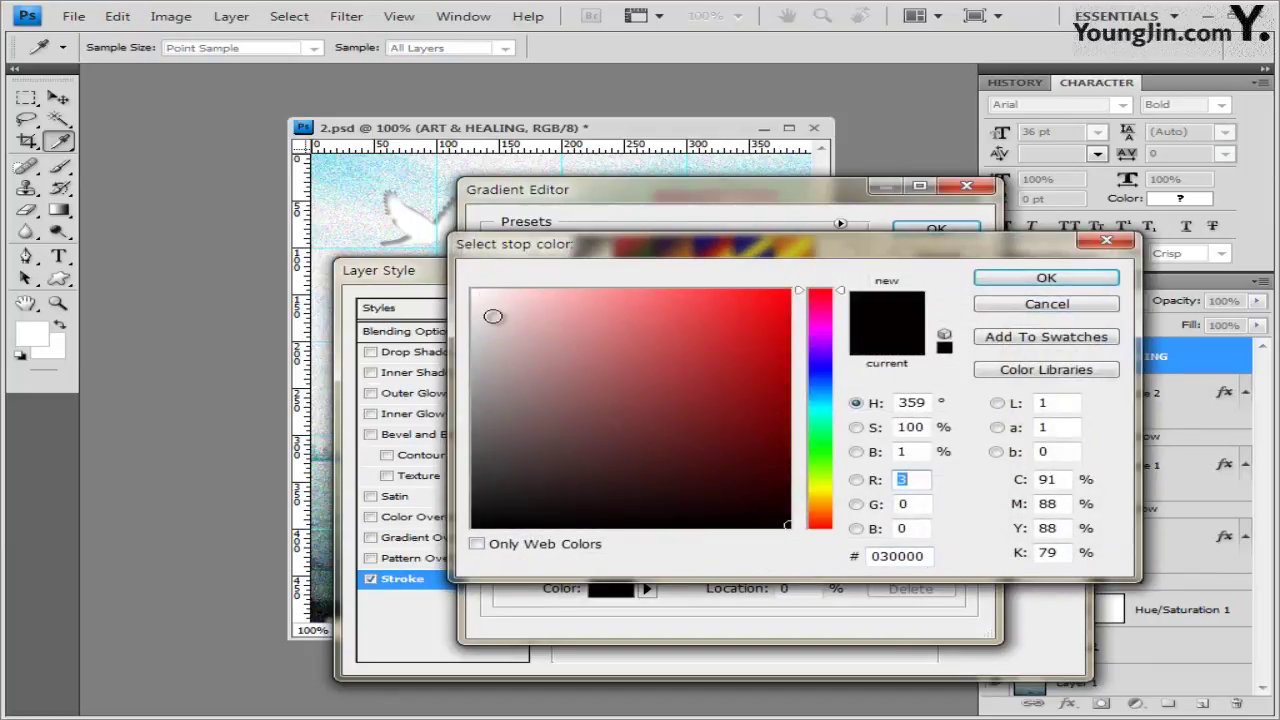
drag(543, 309, 471, 289)
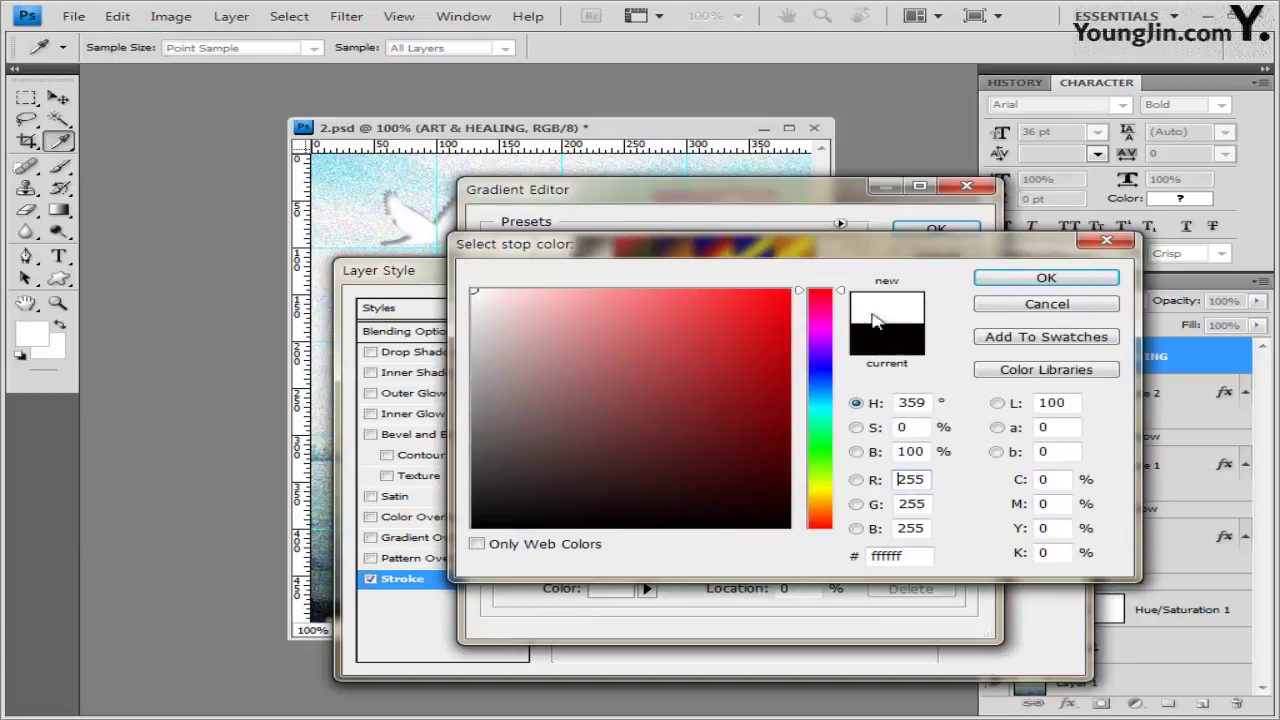
click(1046, 280)
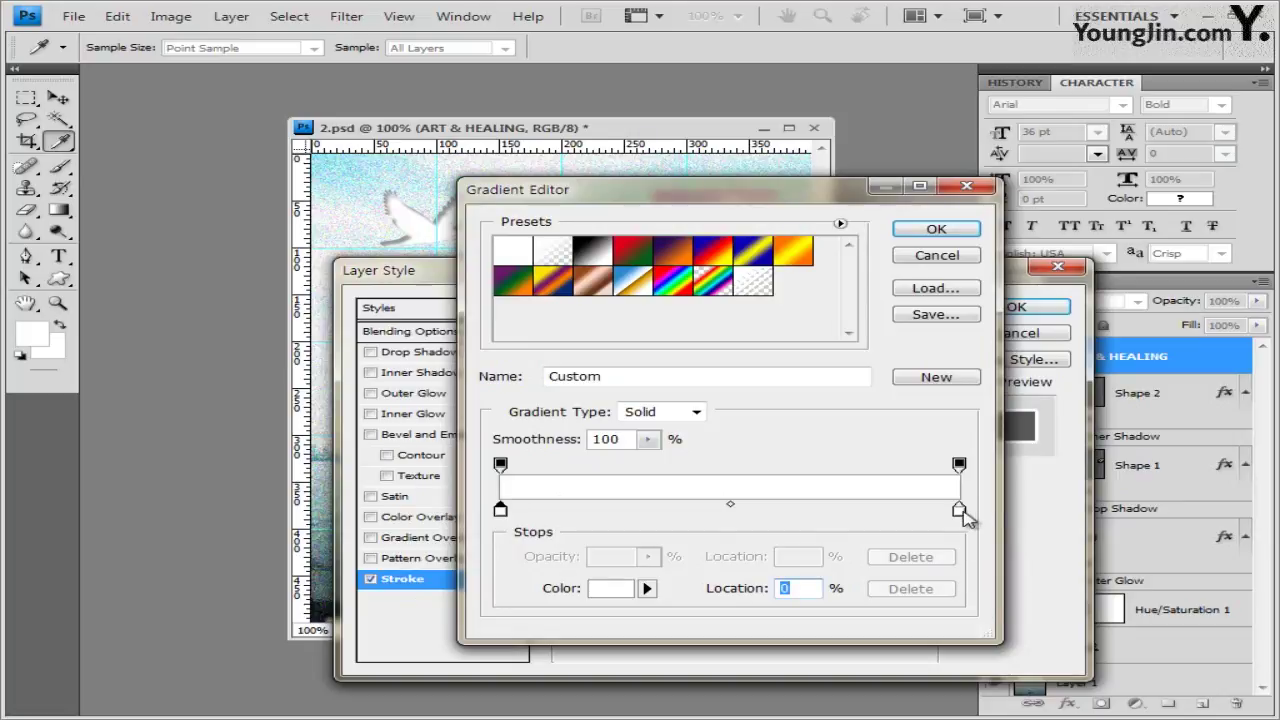
double_click(959, 510)
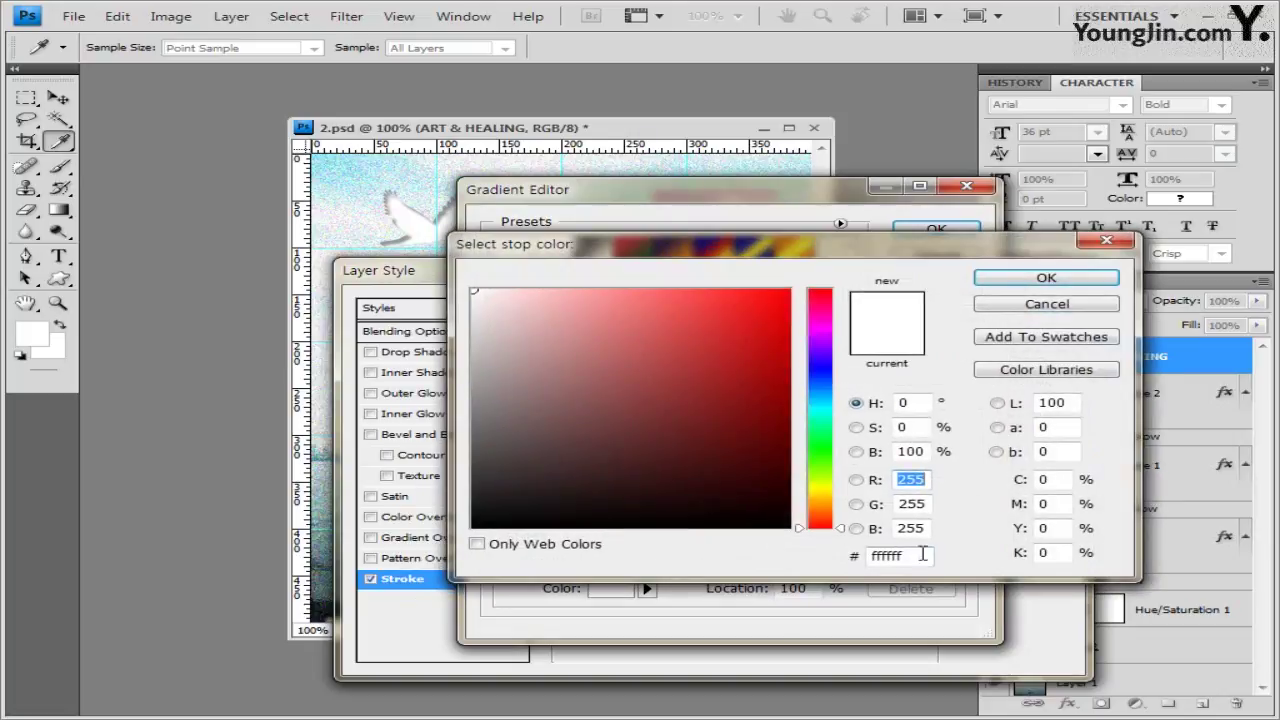
drag(927, 556, 868, 556)
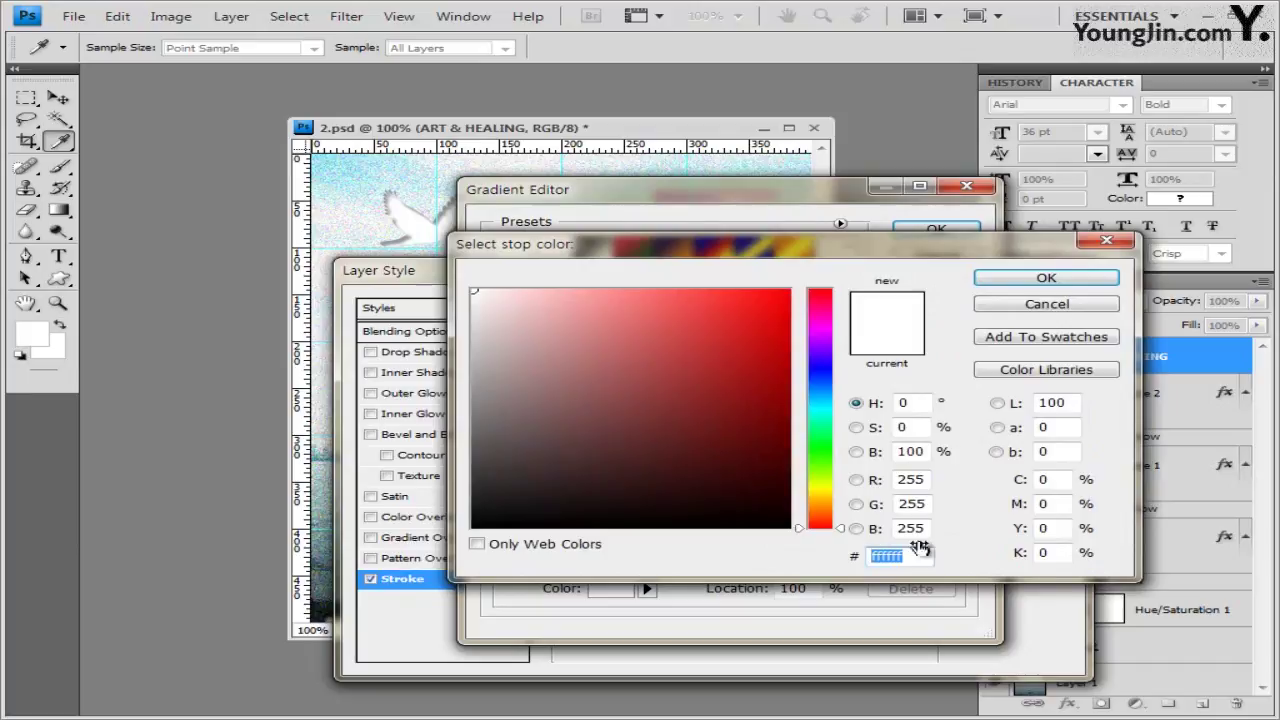
text(a667a5)
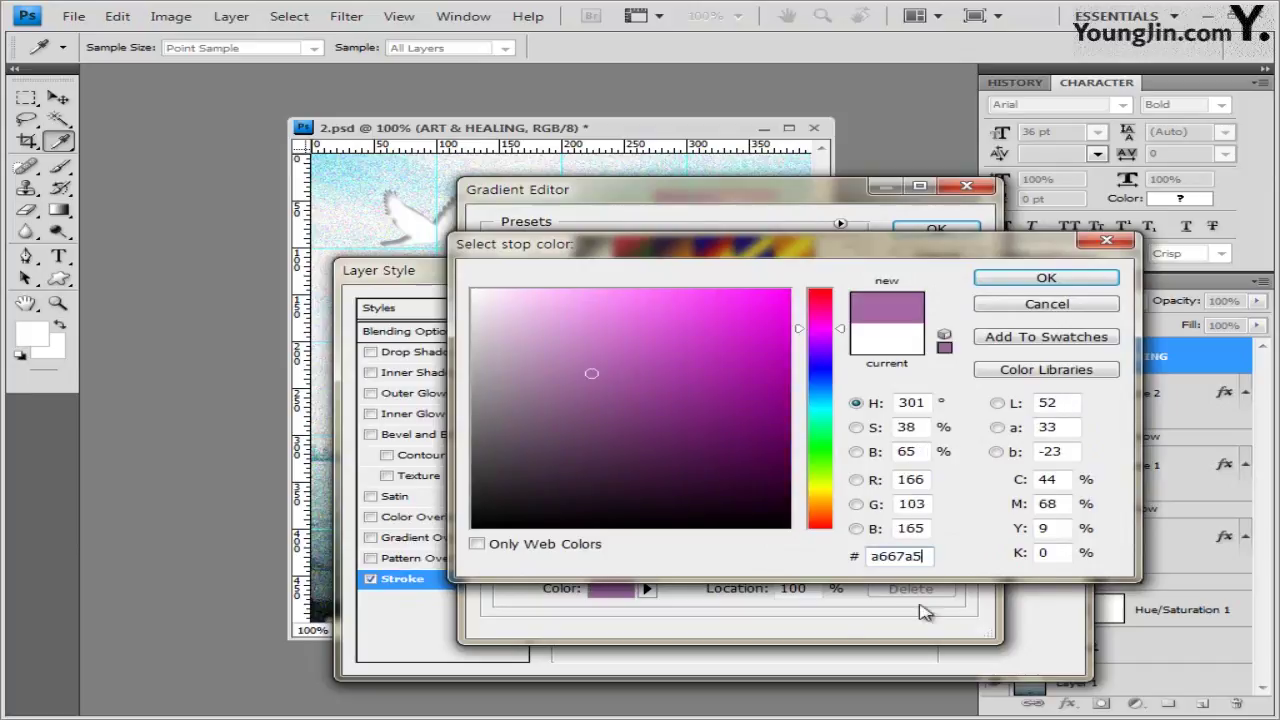
click(1066, 280)
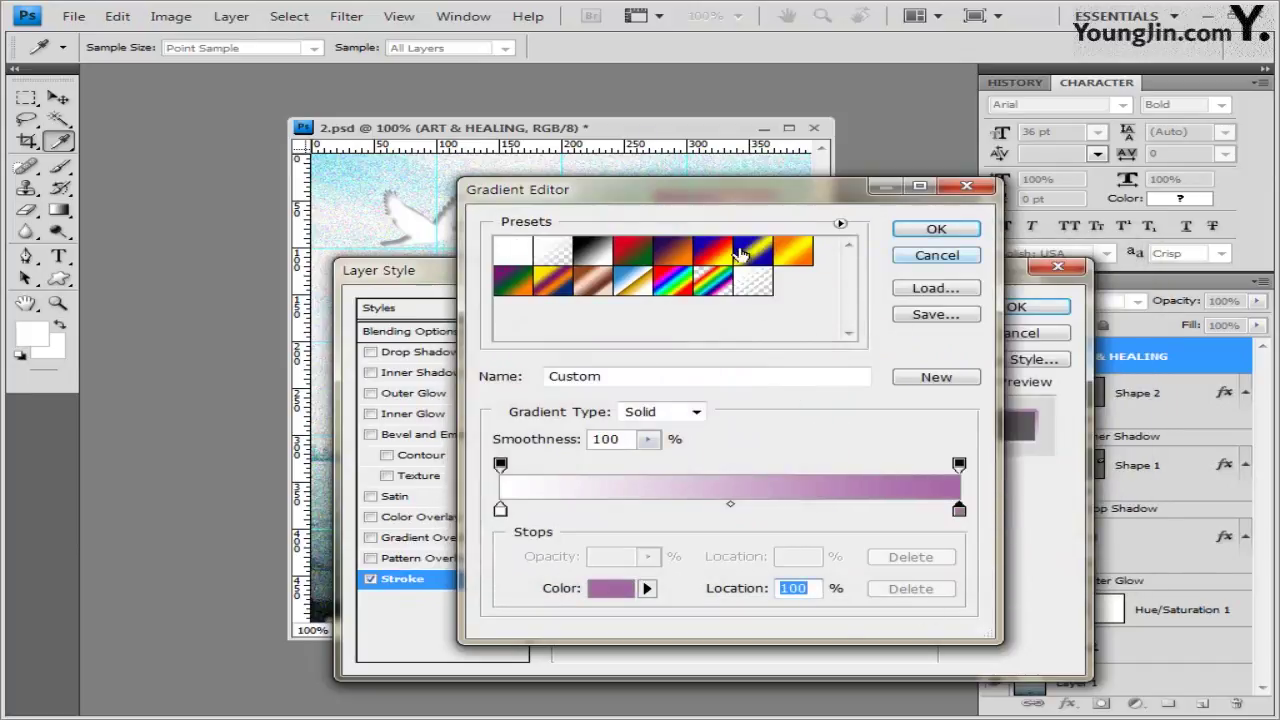
click(936, 230)
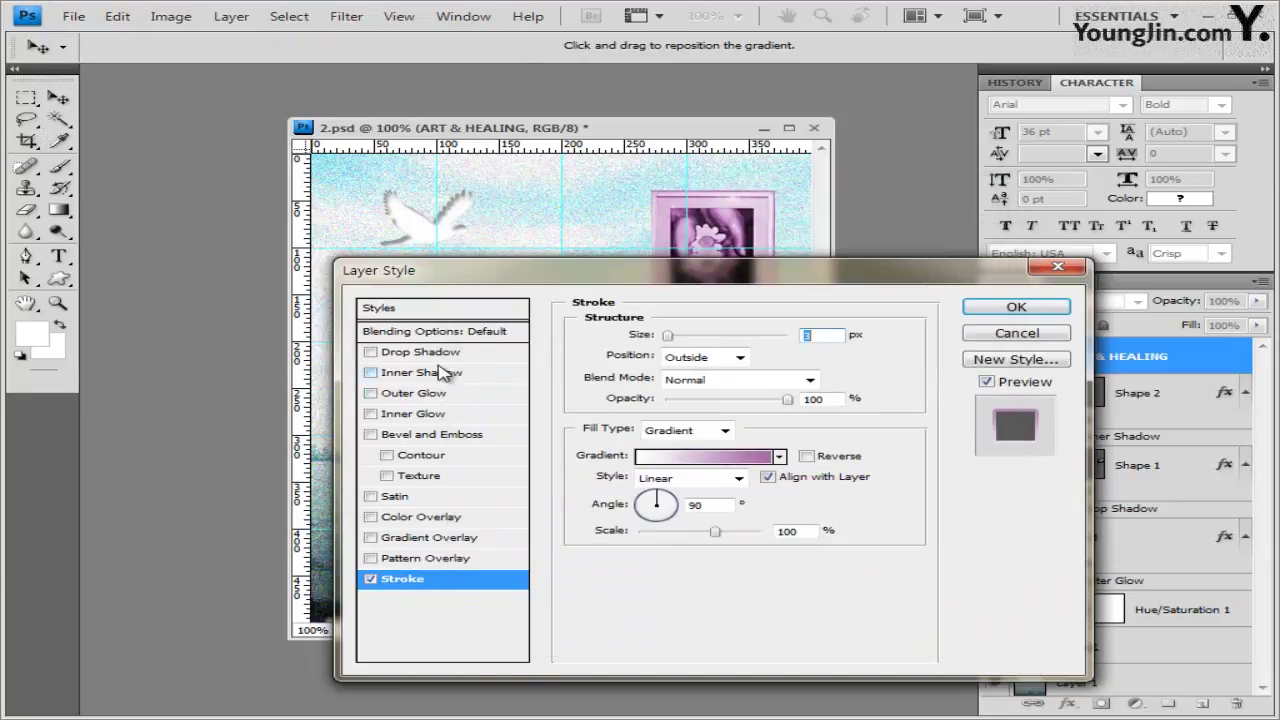
Apply a Drop Shadow with default settings to the ART & HEALING layer and shift the text slightly right and down on the canvas
click(438, 354)
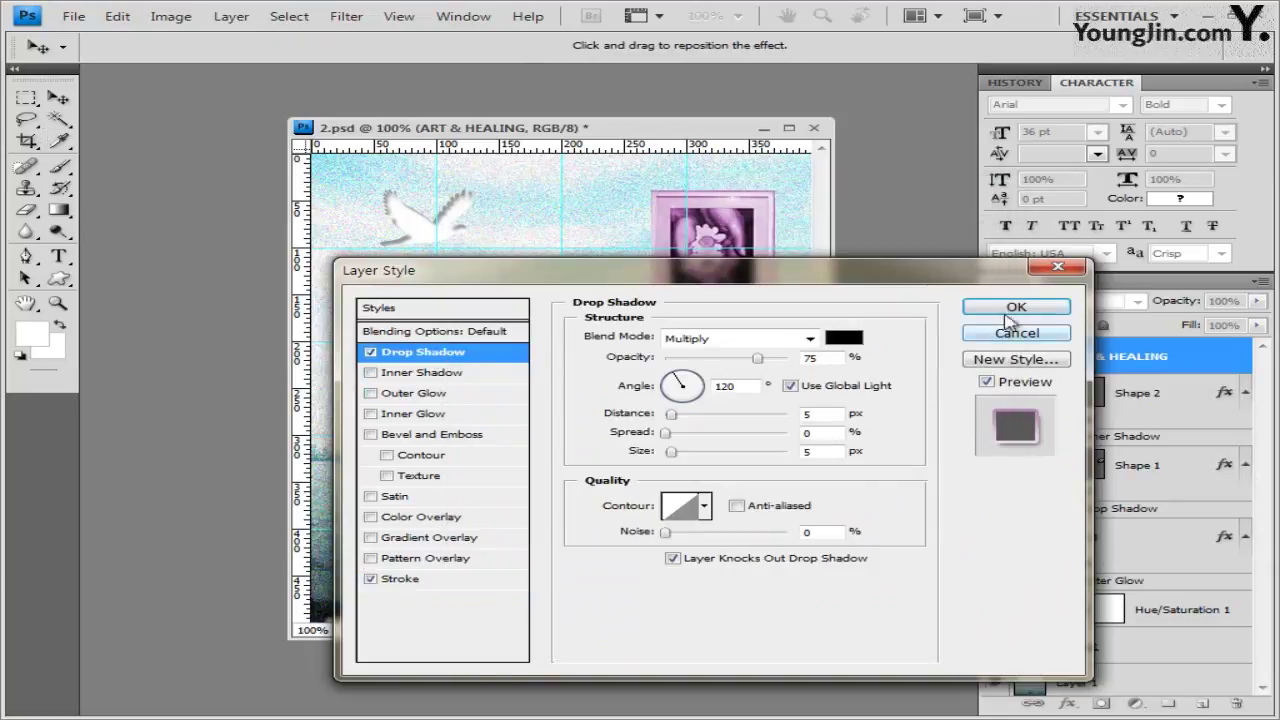
click(1036, 310)
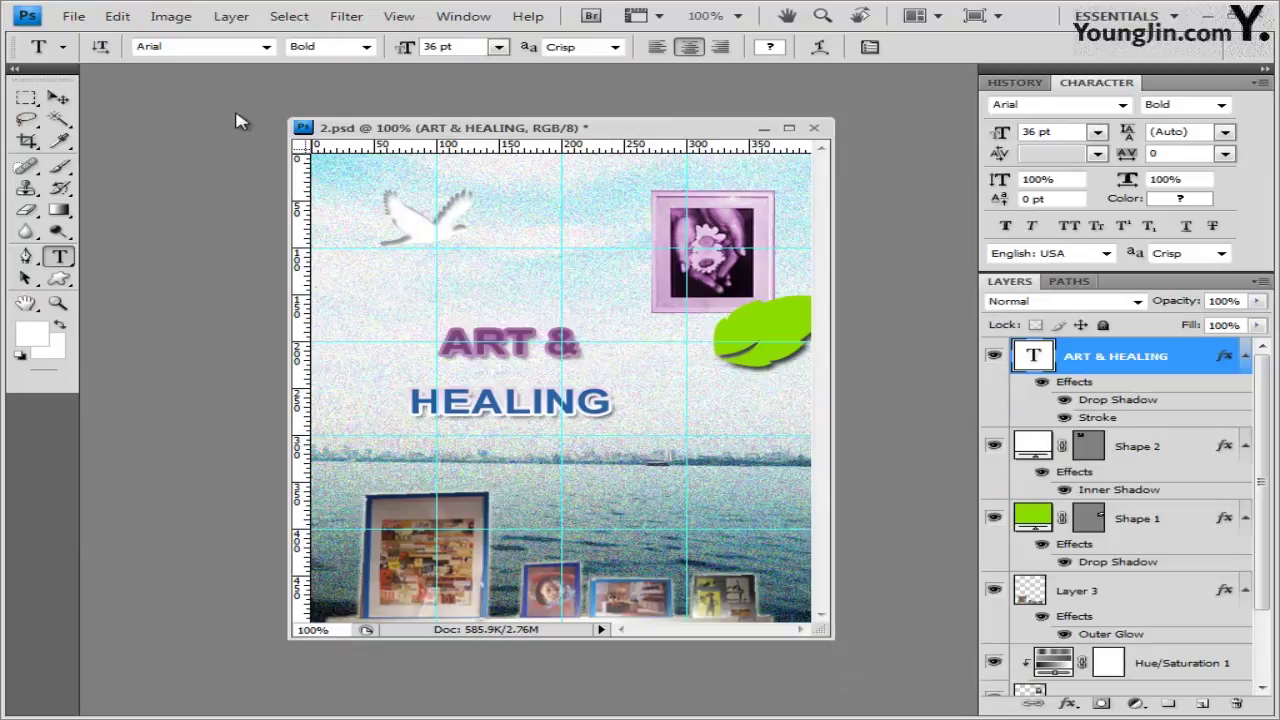
click(58, 98)
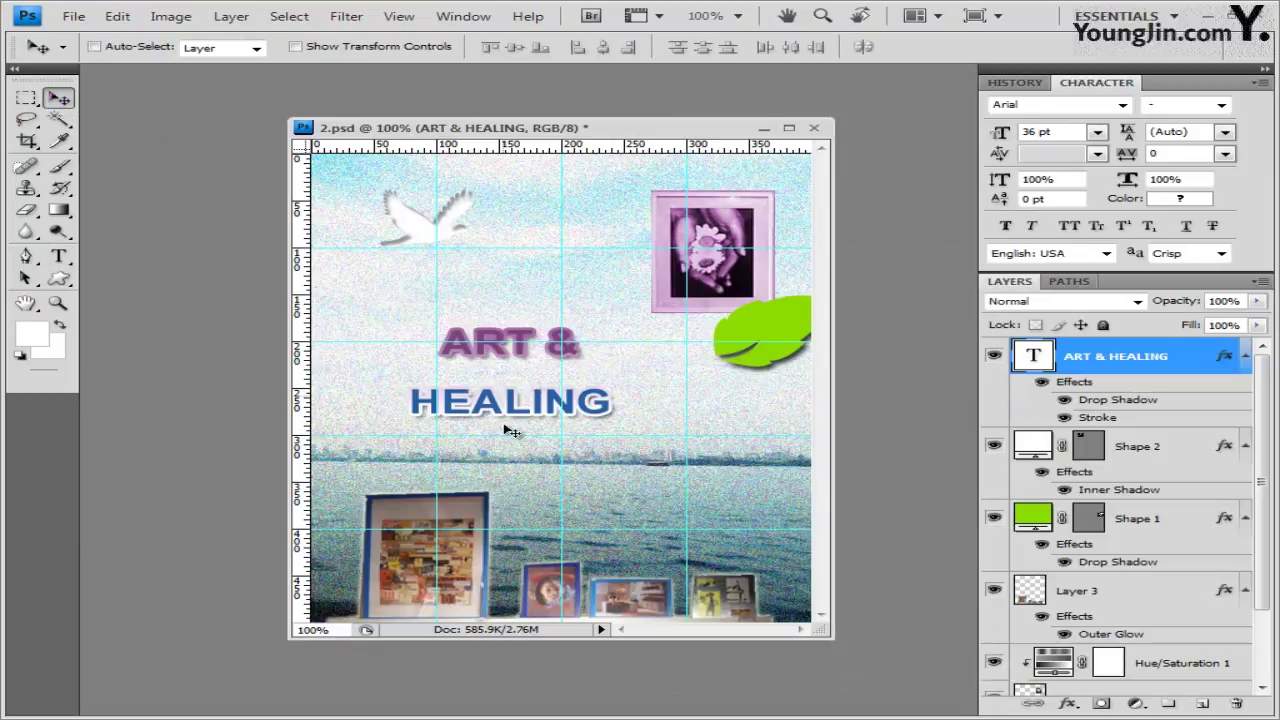
drag(520, 412, 510, 376)
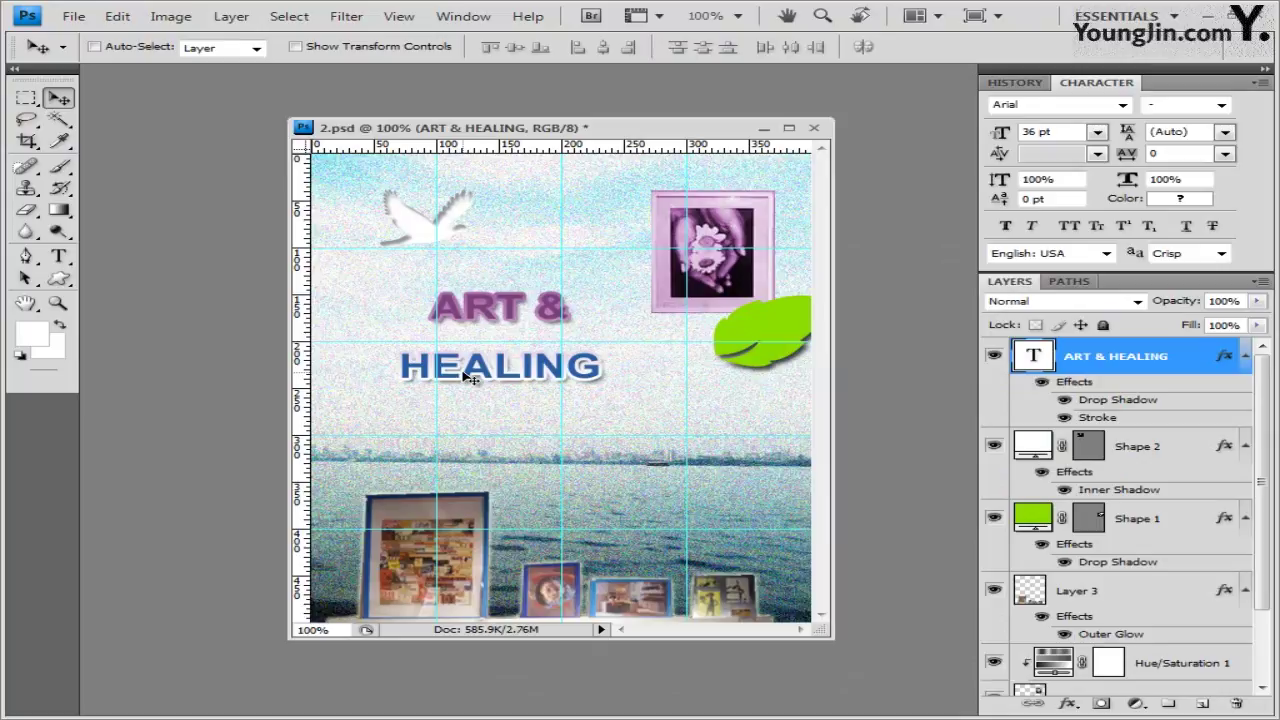
key(ctrl+z)
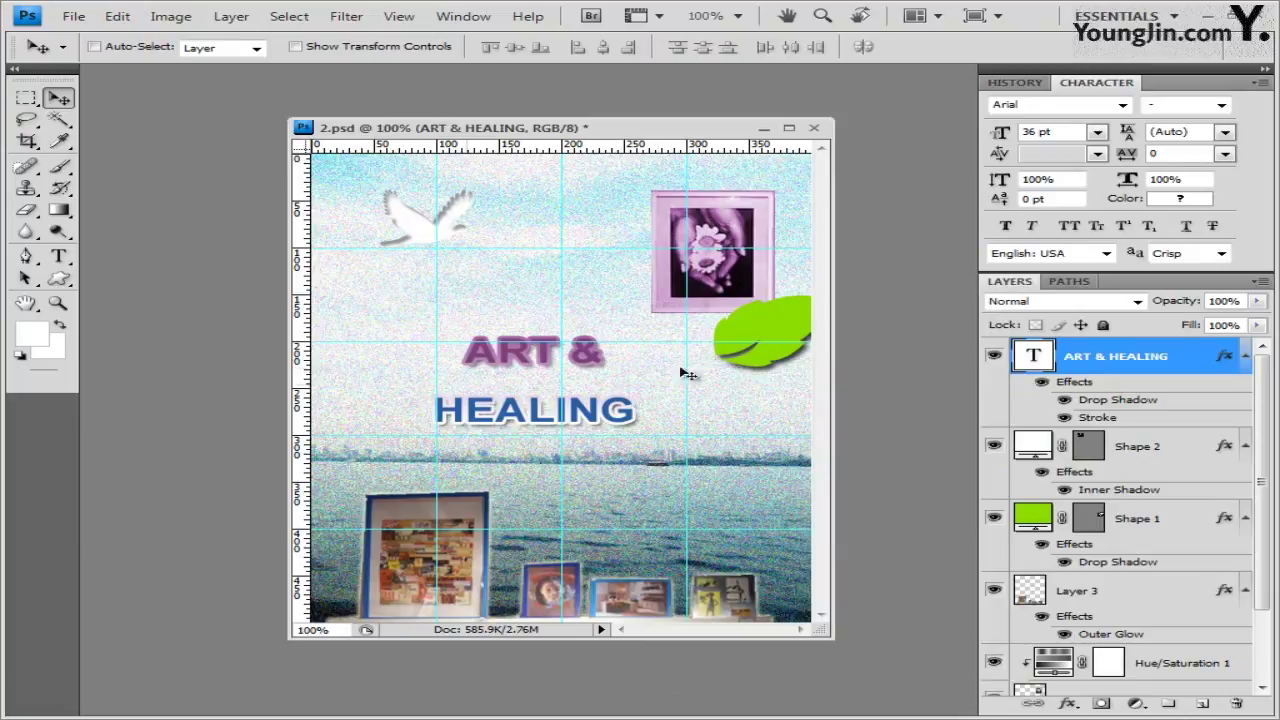
Warp the ART & HEALING text horizontally with the Shell Upper style at +50% bend, and nudge it slightly down
click(58, 257)
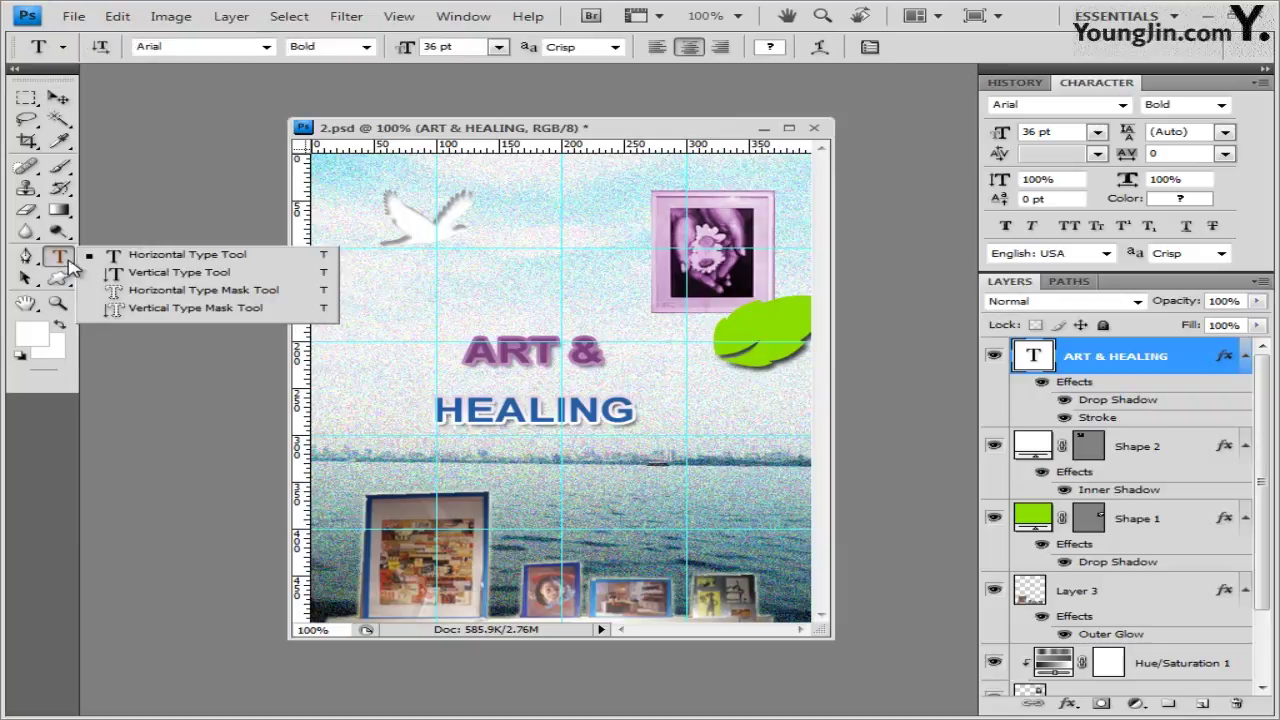
click(55, 255)
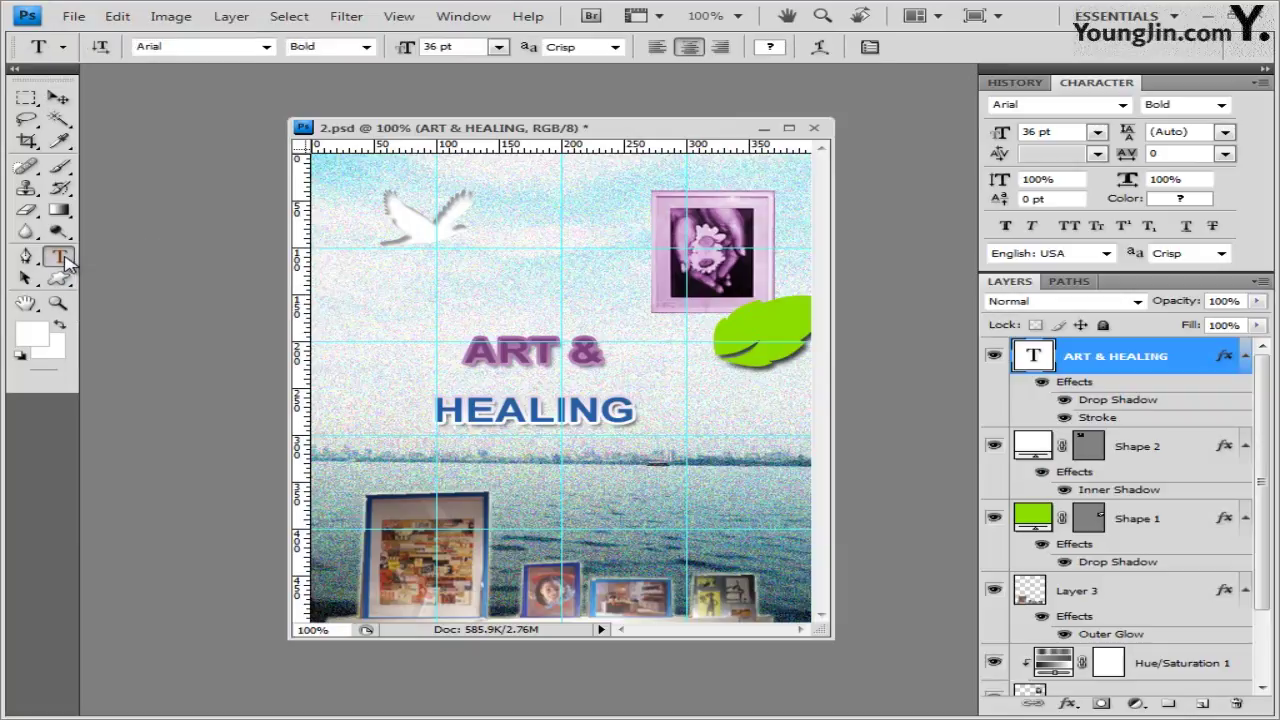
click(818, 50)
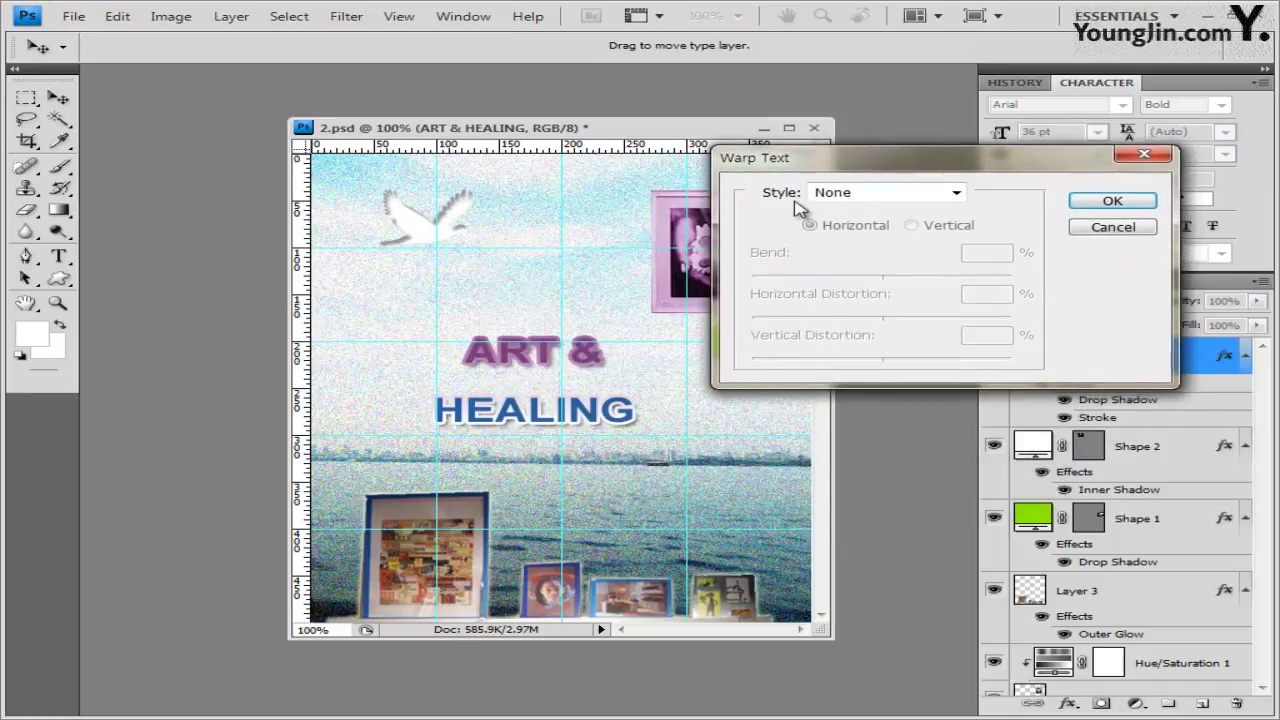
click(896, 196)
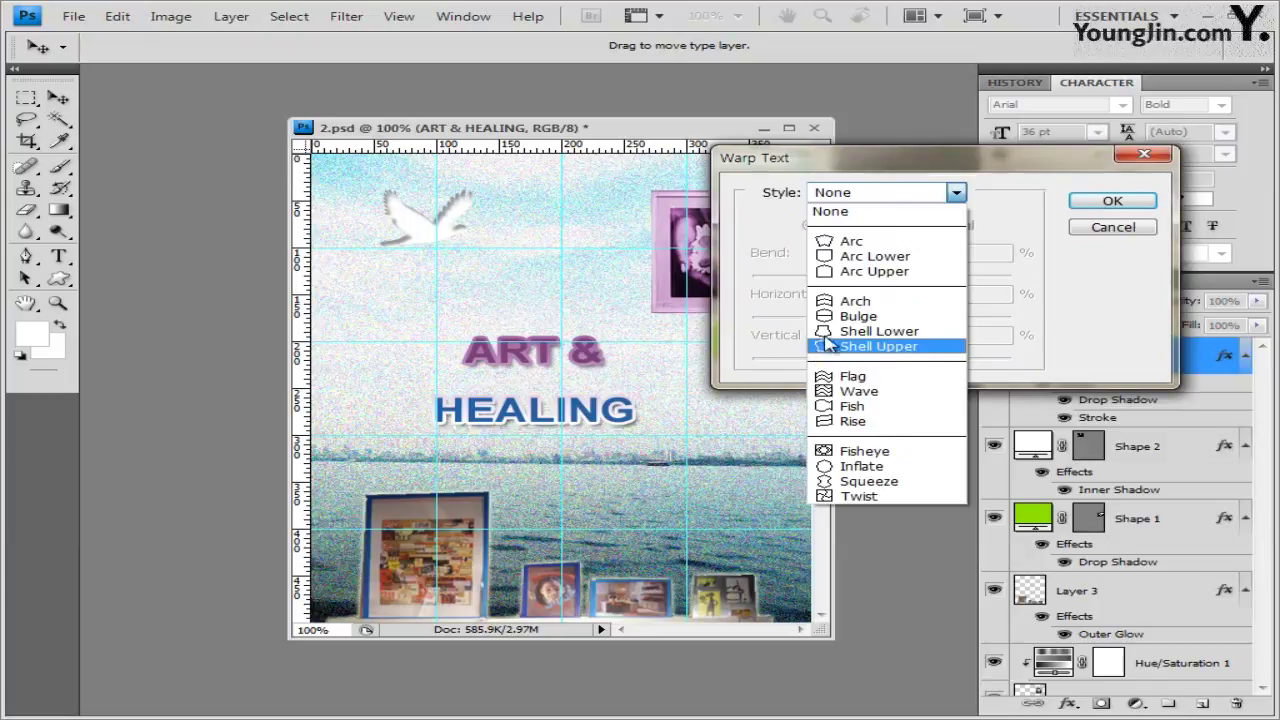
click(878, 346)
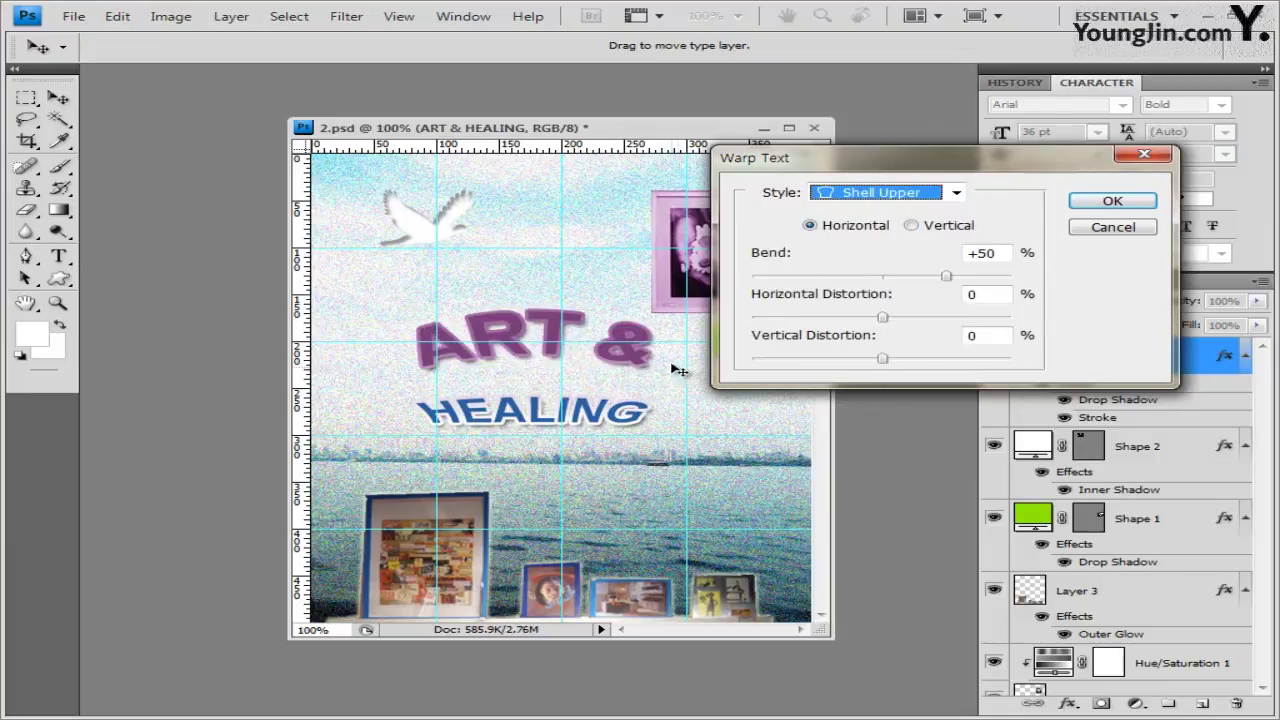
click(1112, 202)
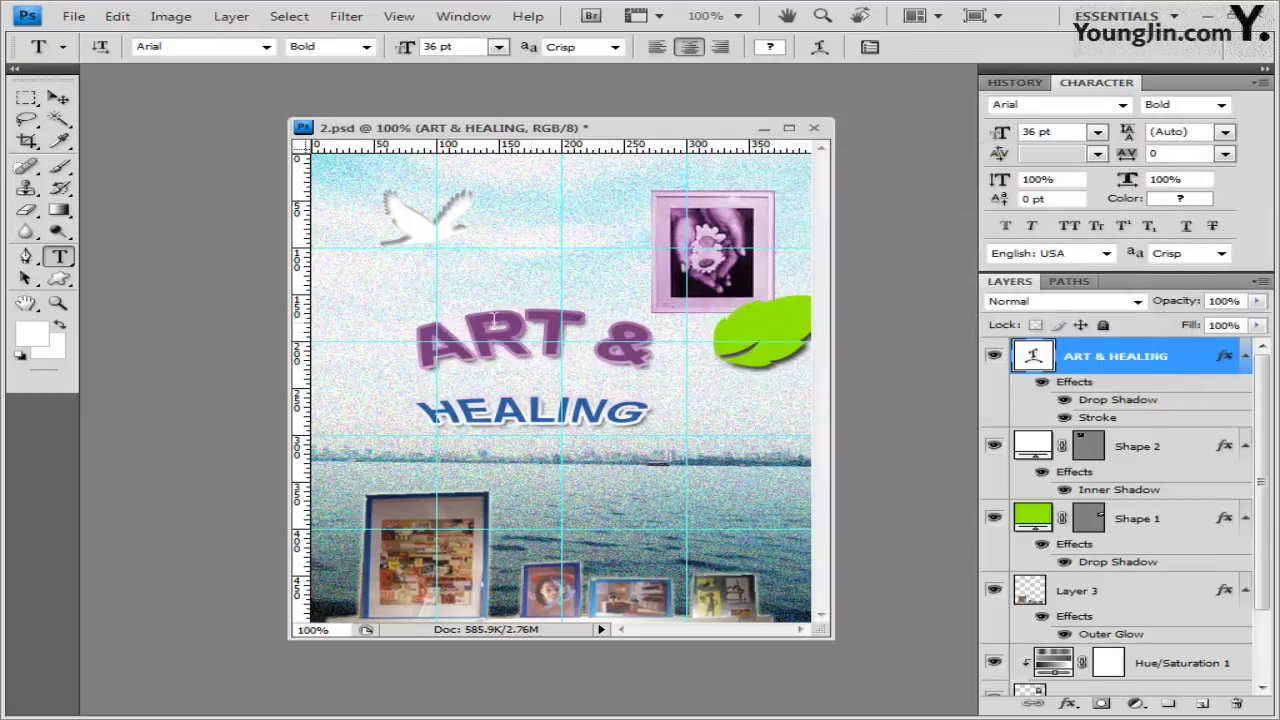
click(58, 97)
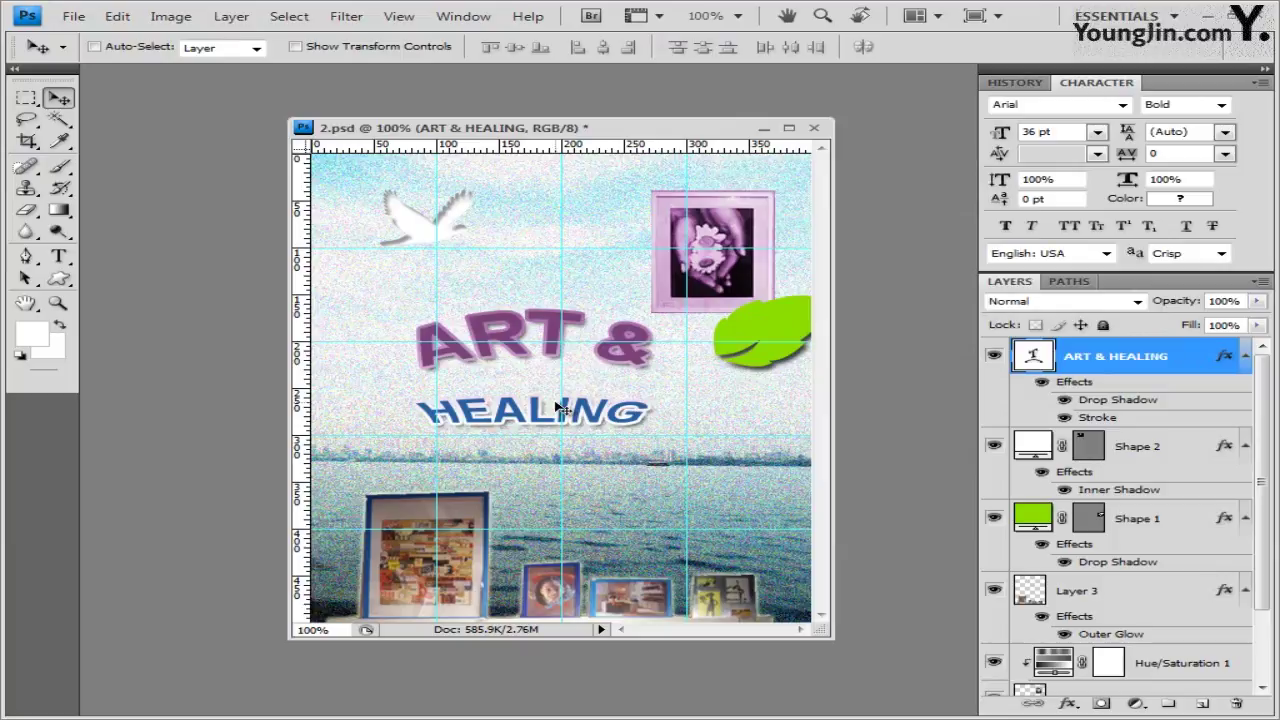
key(shift+Down)
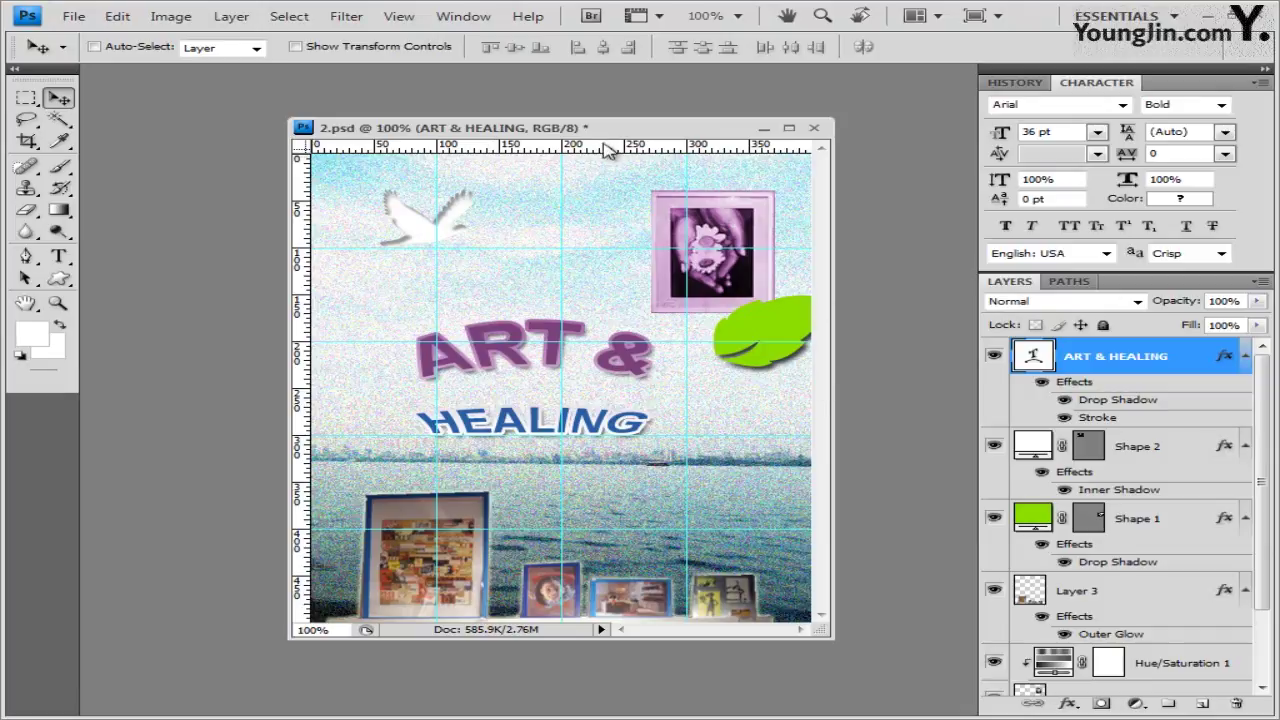
Save 2.psd with Maximize Compatibility enabled
click(80, 16)
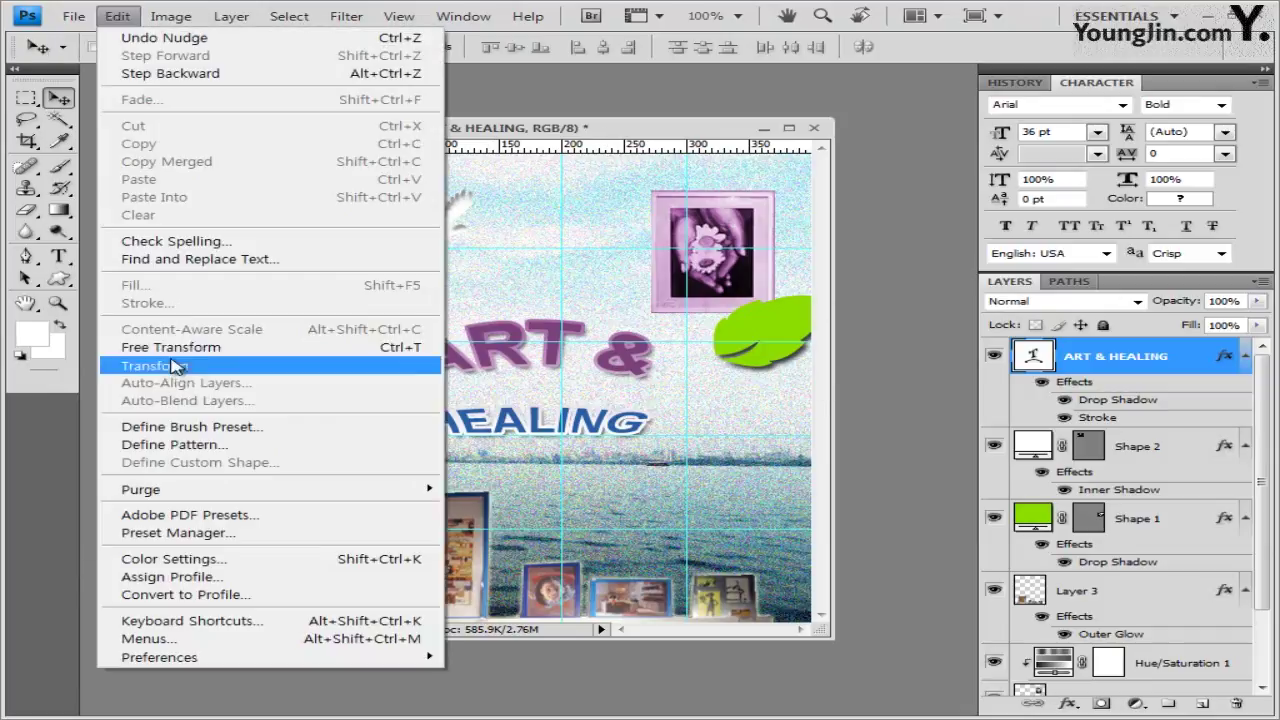
click(129, 251)
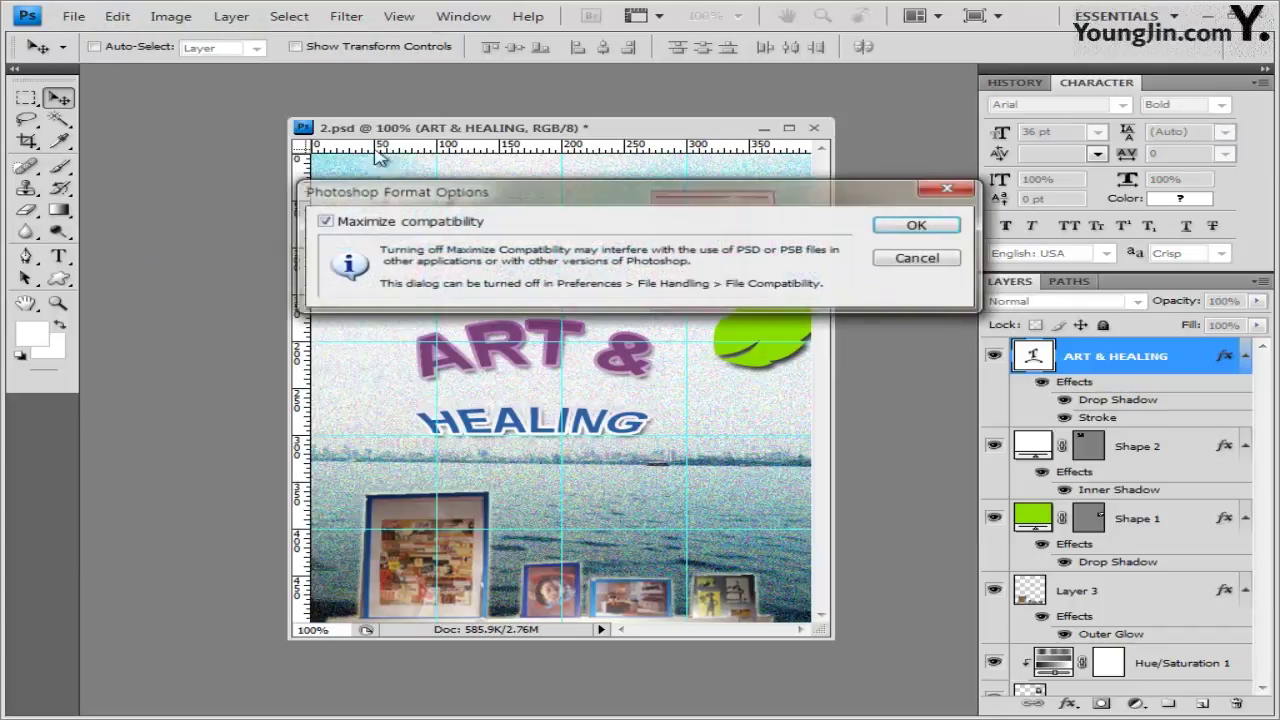
click(916, 225)
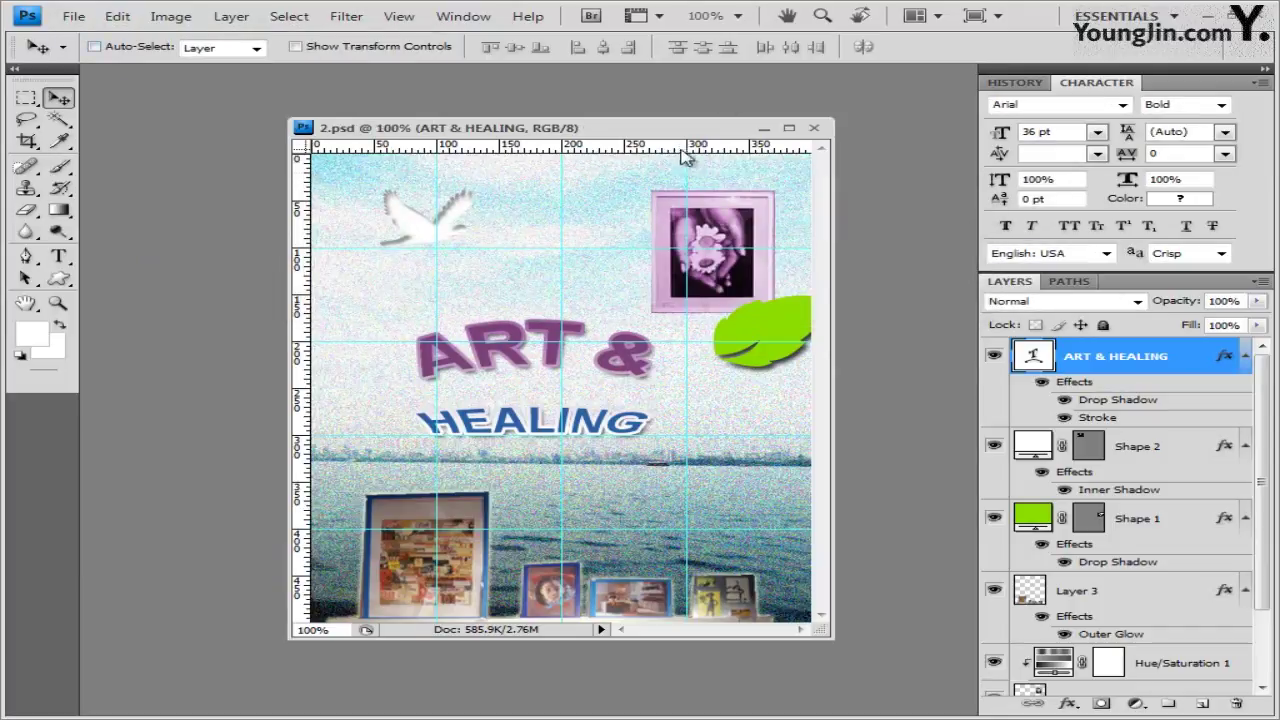
Clear all the guides from 2.psd
drag(660, 128, 609, 142)
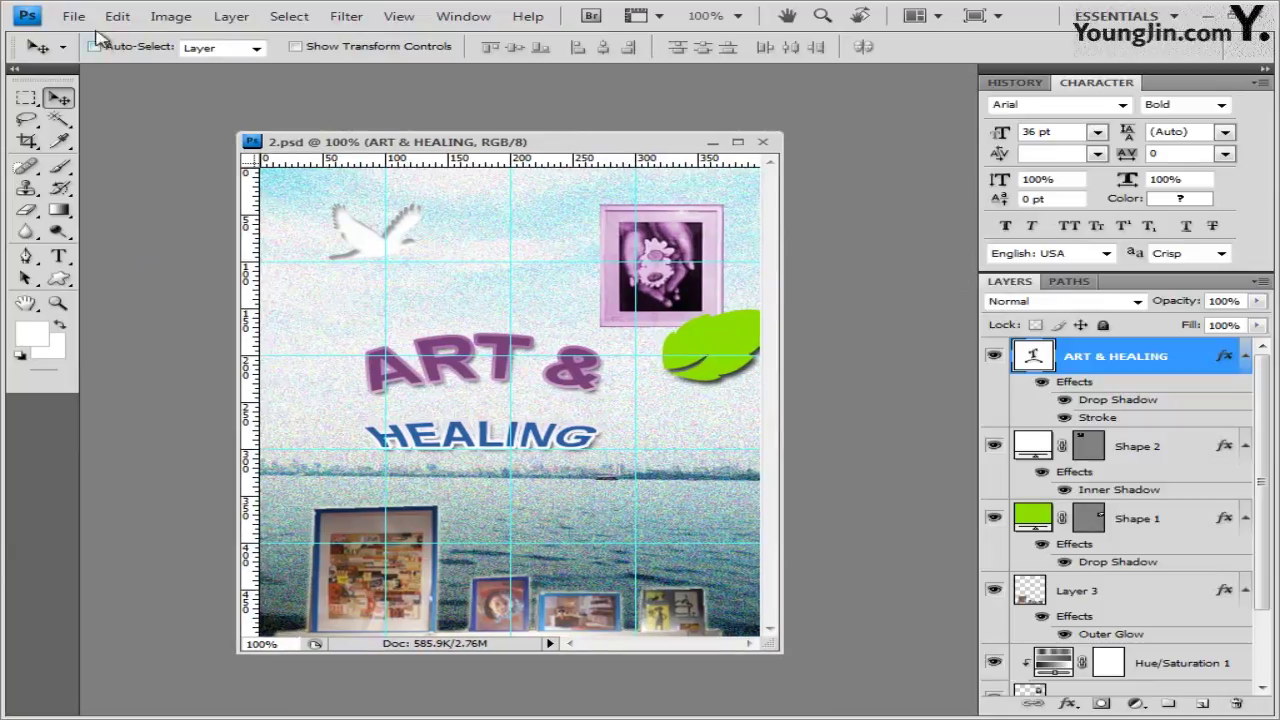
click(399, 16)
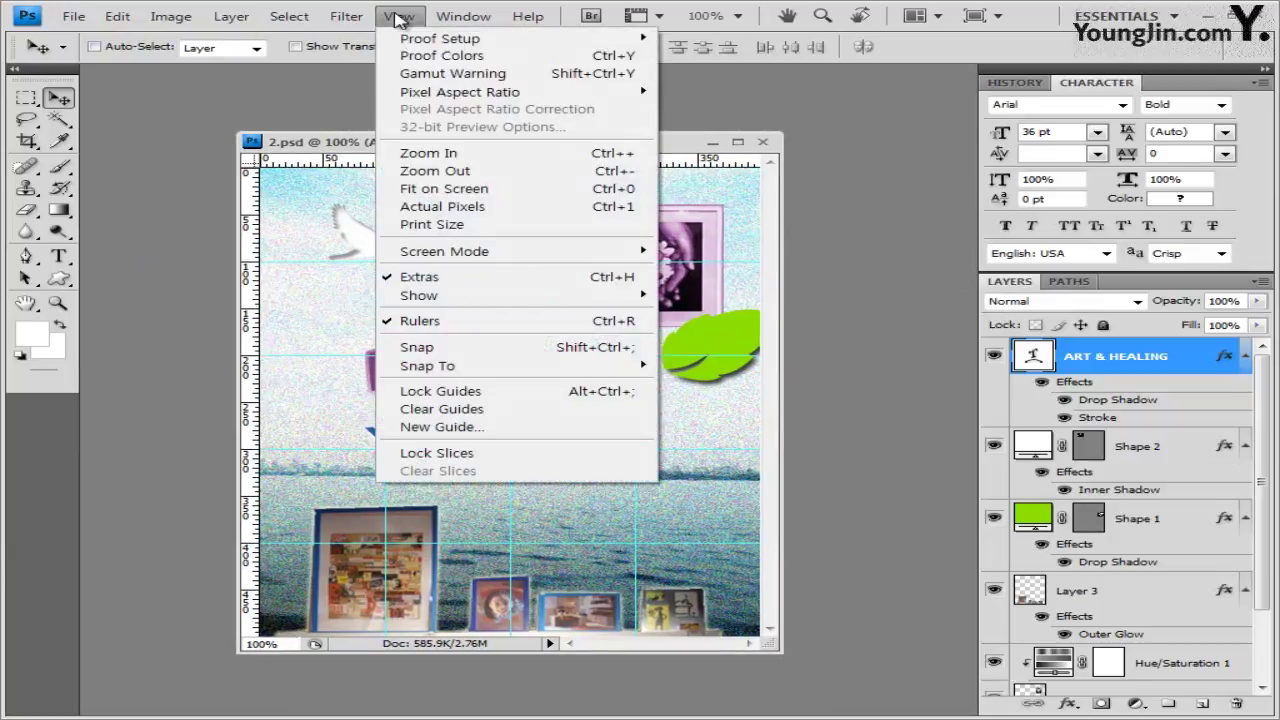
click(478, 418)
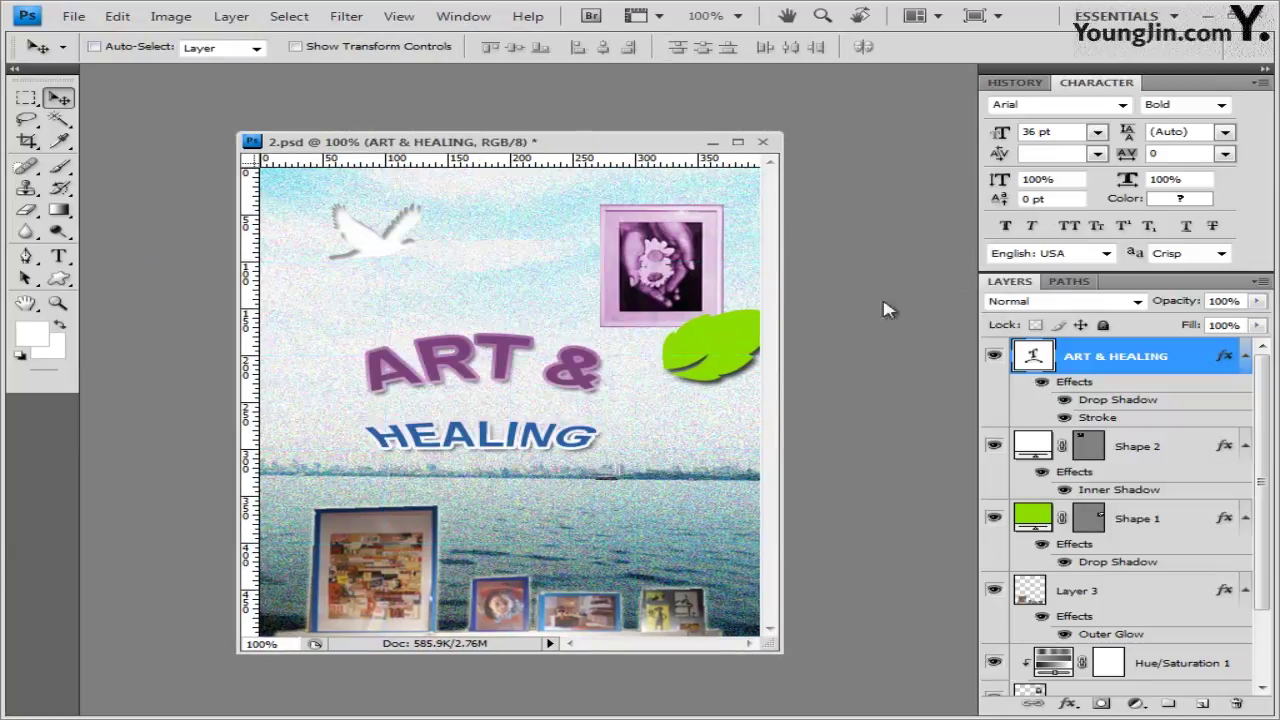
Save a JPEG copy in the GTQ folder, named with the candidate number and name plus suffix -2, at quality 8
click(76, 18)
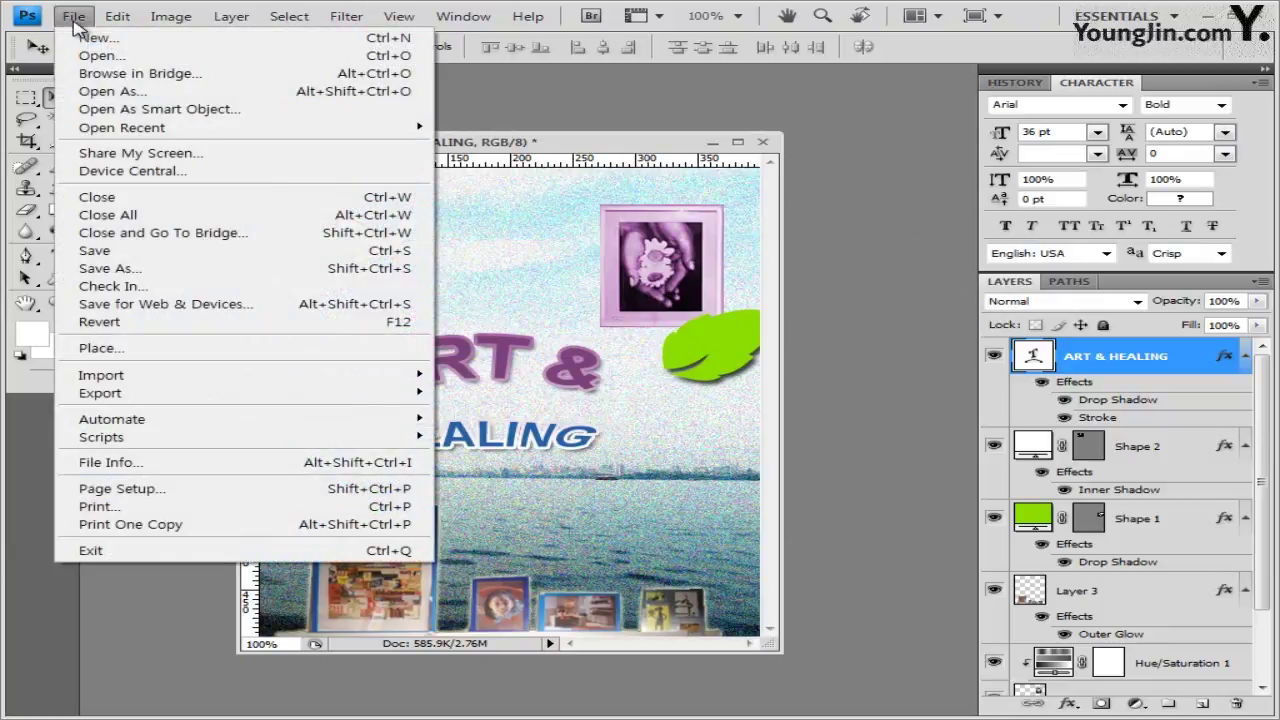
click(108, 270)
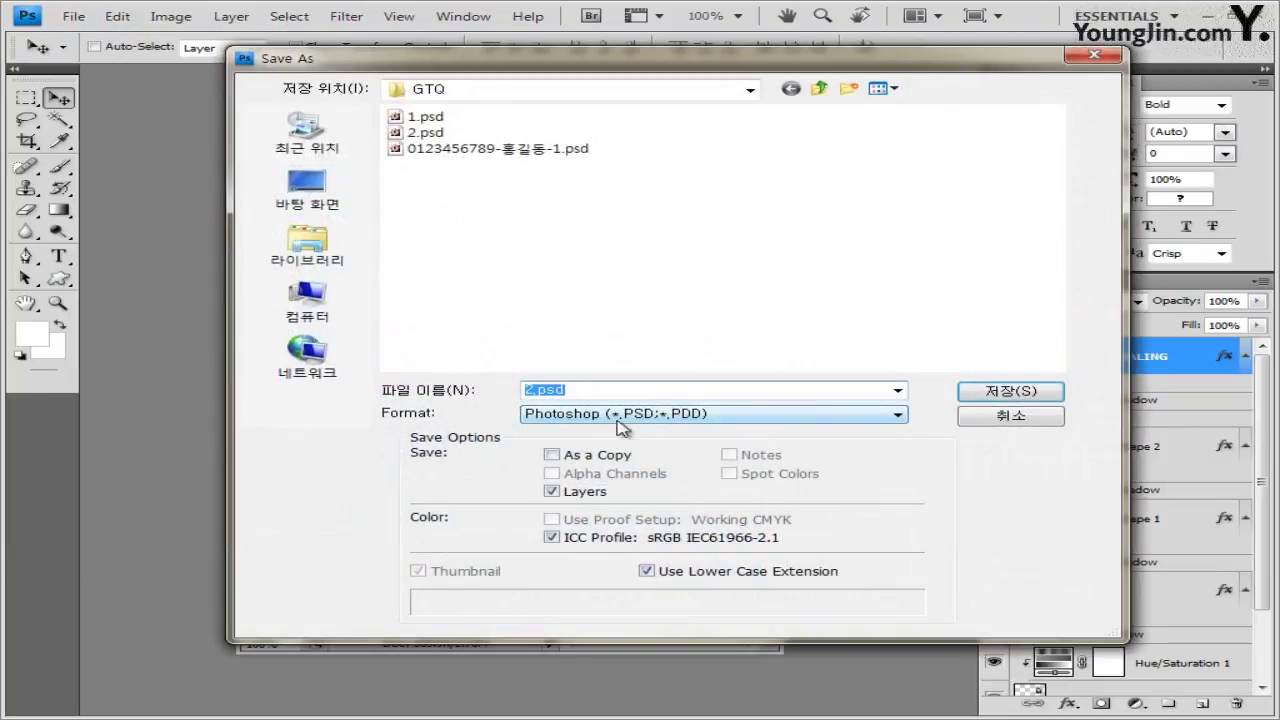
click(580, 150)
click(731, 414)
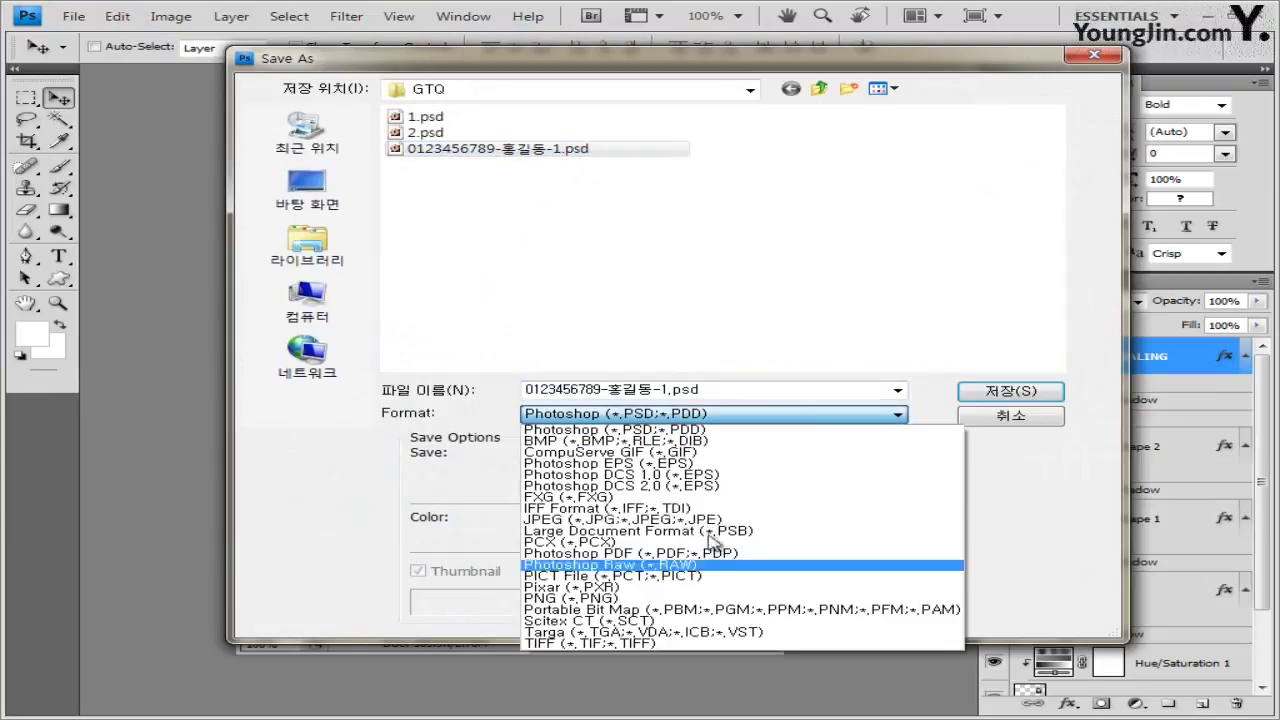
click(709, 521)
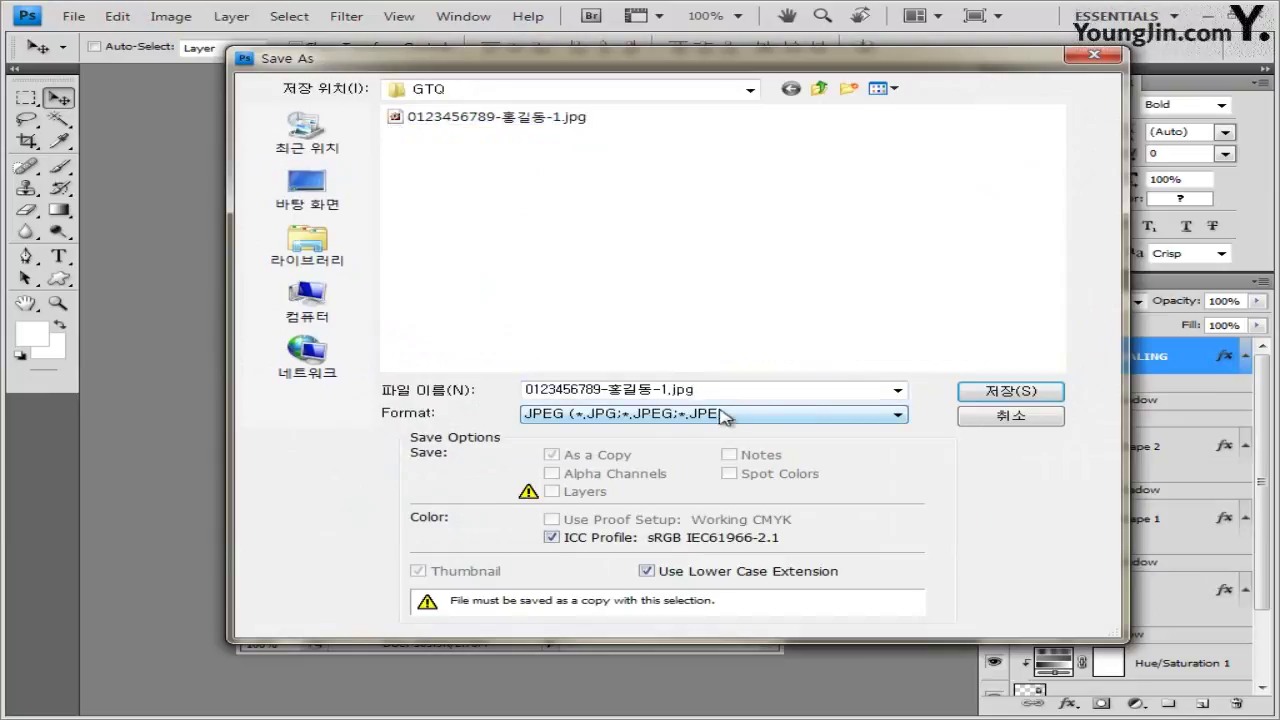
click(665, 390)
click(665, 390)
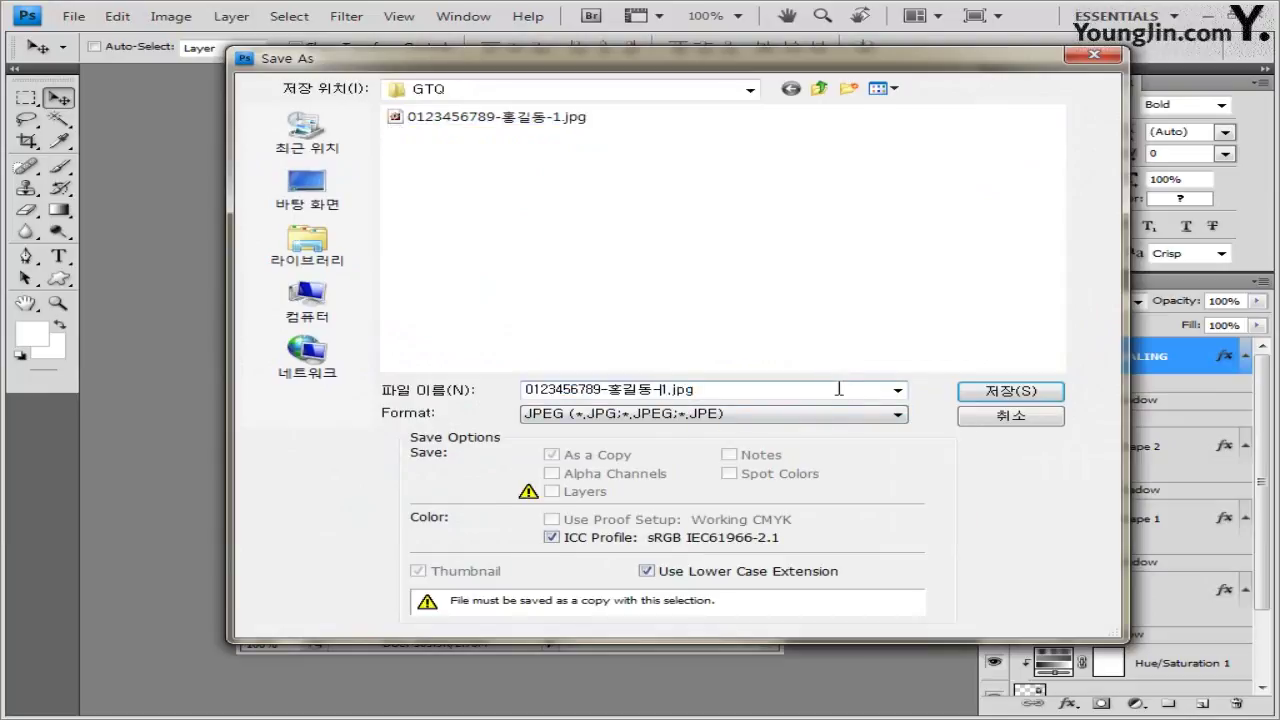
text(2)
click(1010, 391)
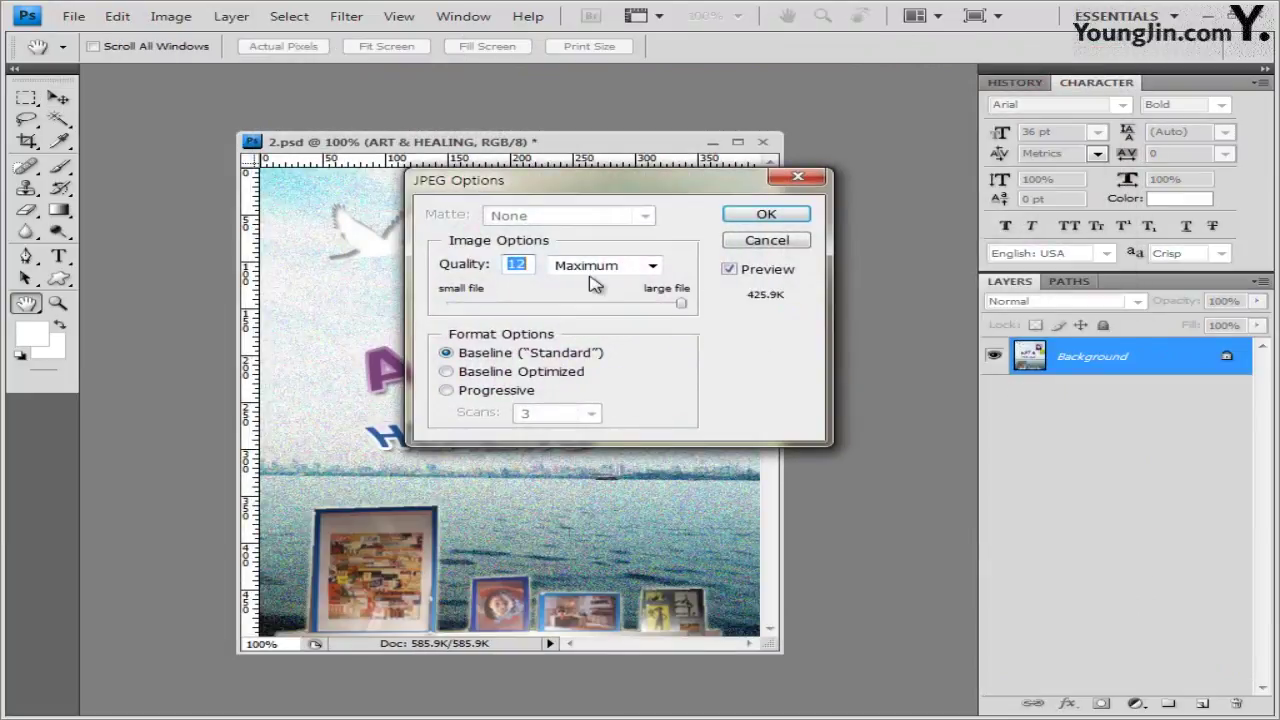
text(8)
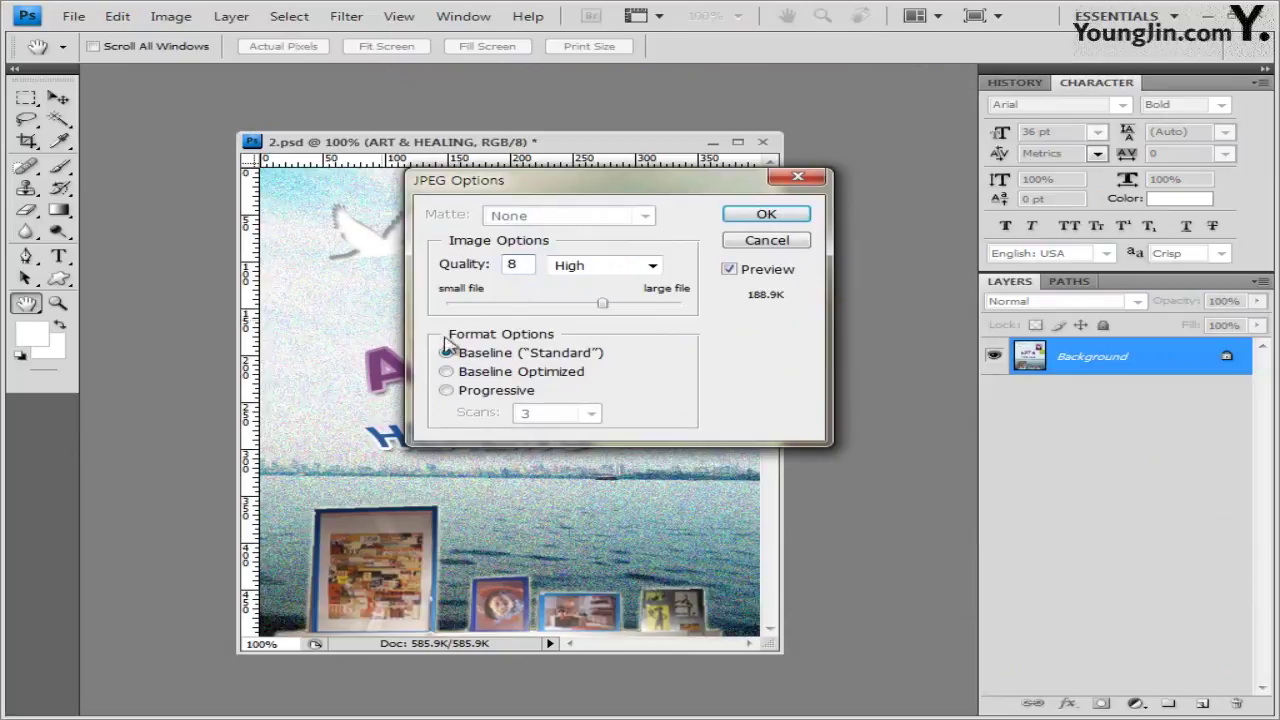
click(806, 222)
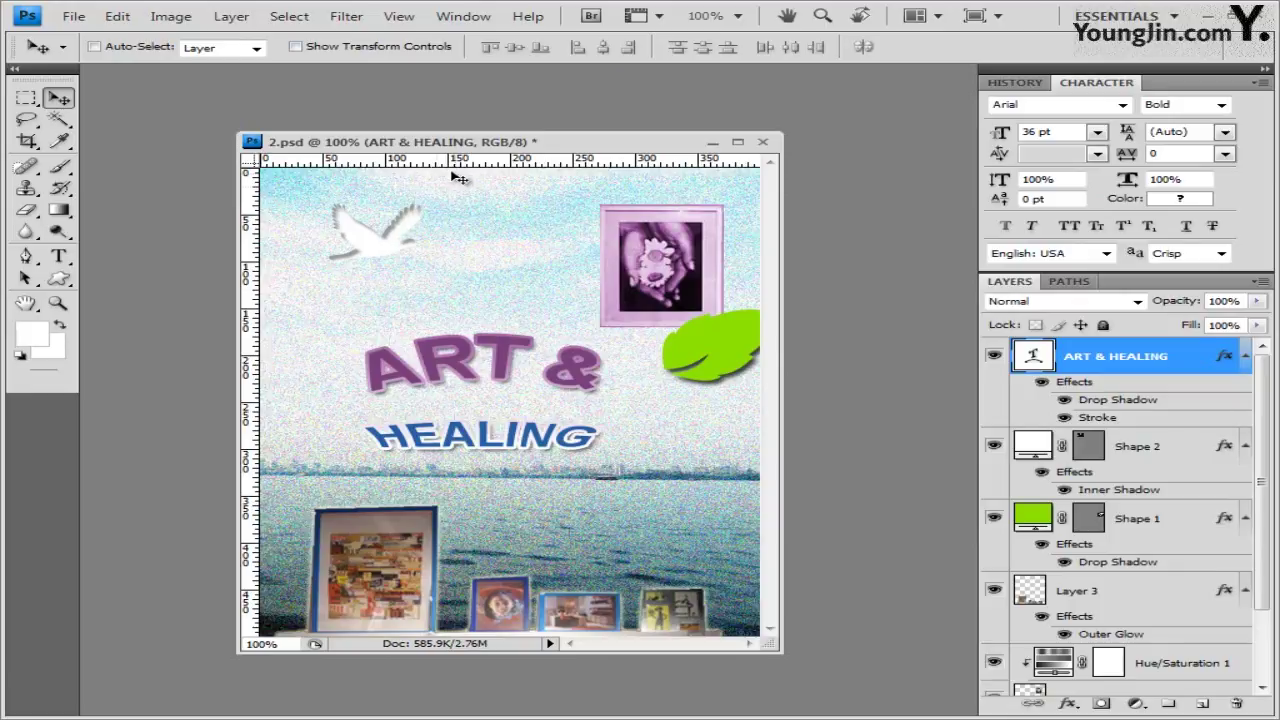
Resize the image to 40 pixels wide with its proportions constrained
click(186, 17)
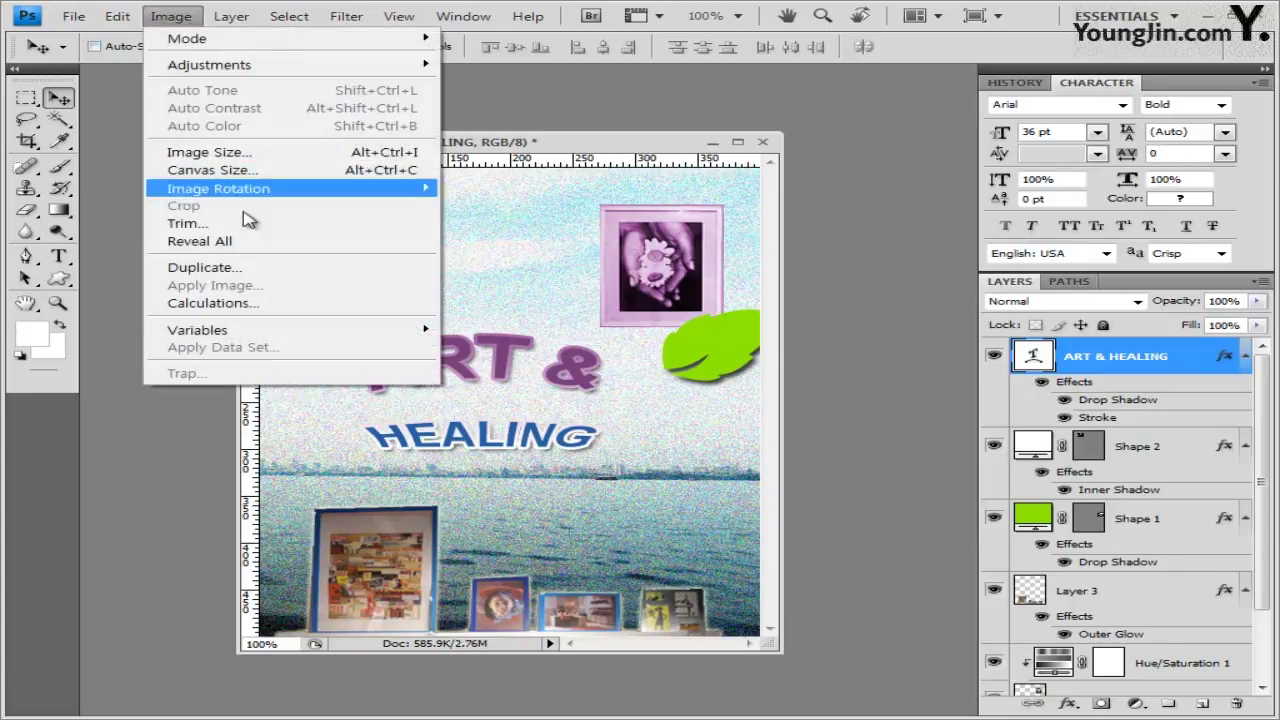
click(250, 151)
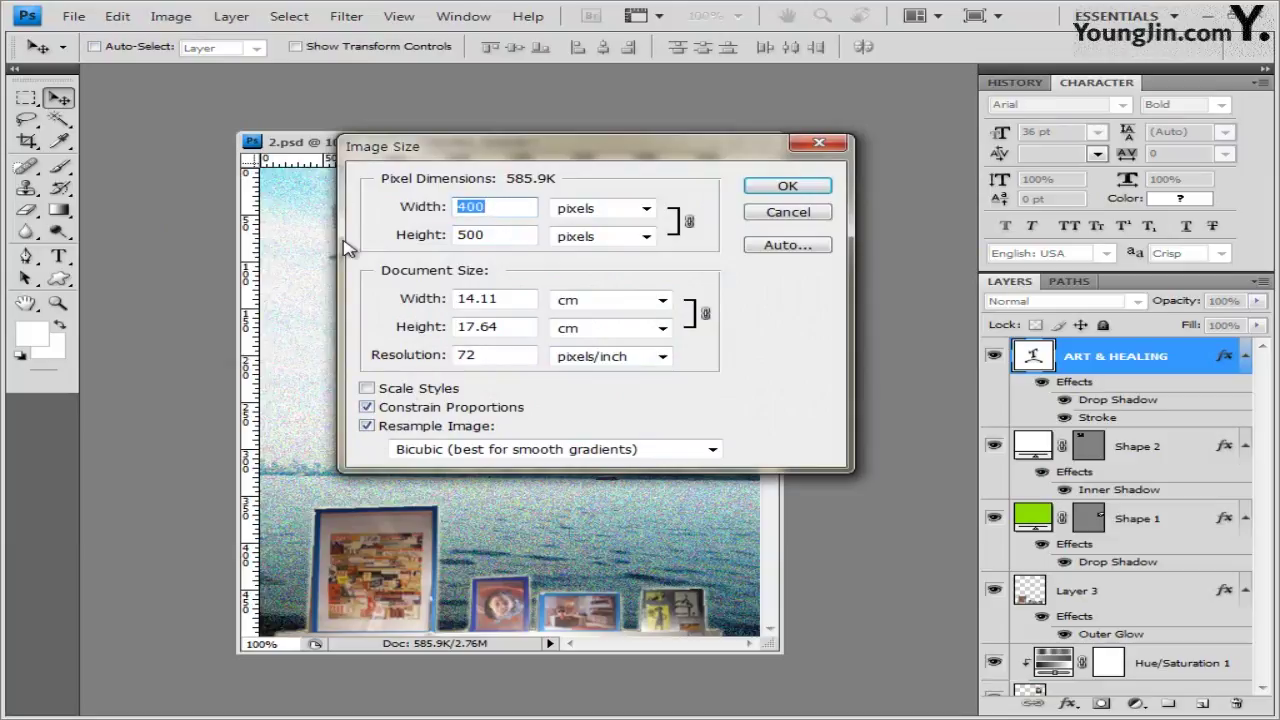
text(40)
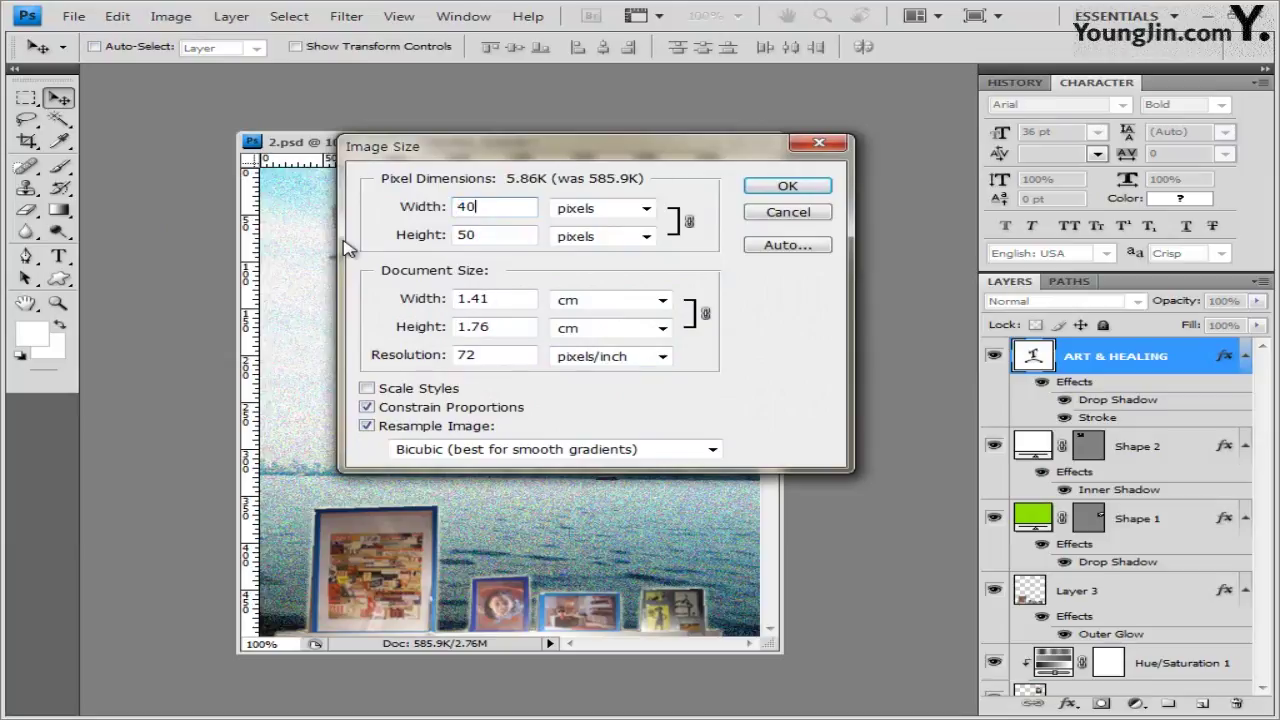
click(788, 187)
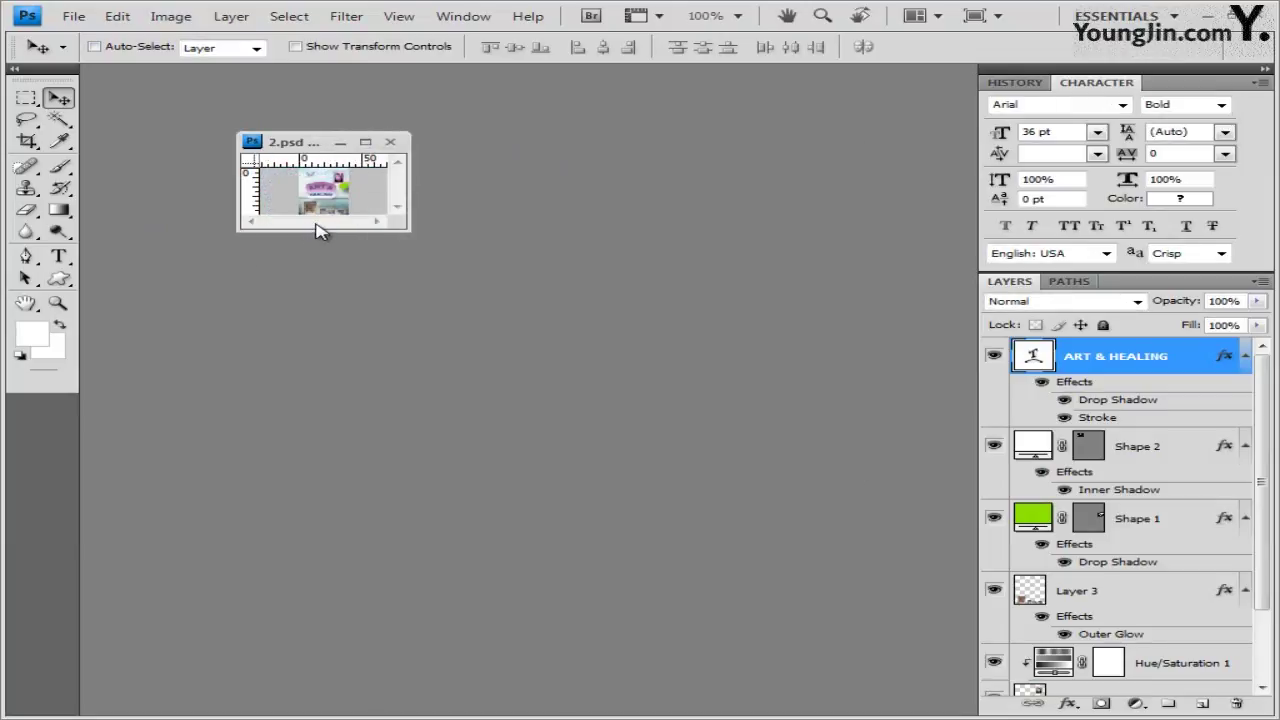
Save the reduced image as a PSD named with the candidate number and name plus suffix -2, and close the document
click(74, 16)
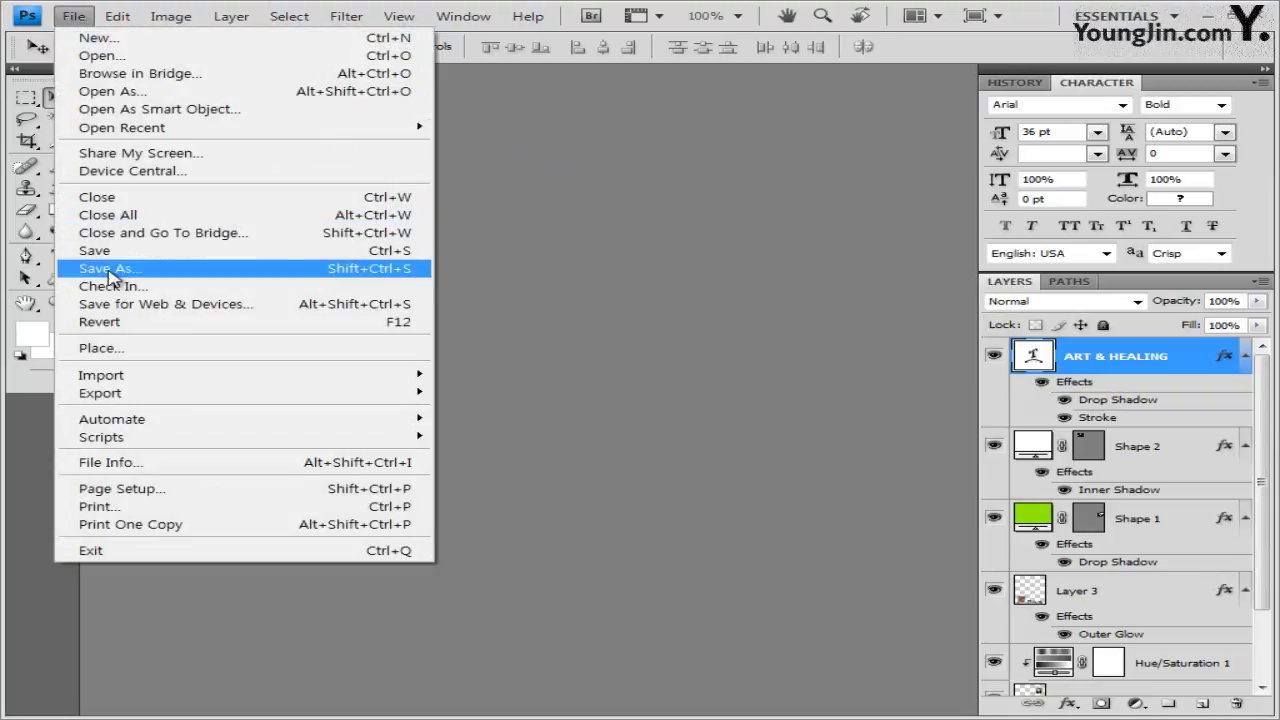
click(110, 270)
click(672, 414)
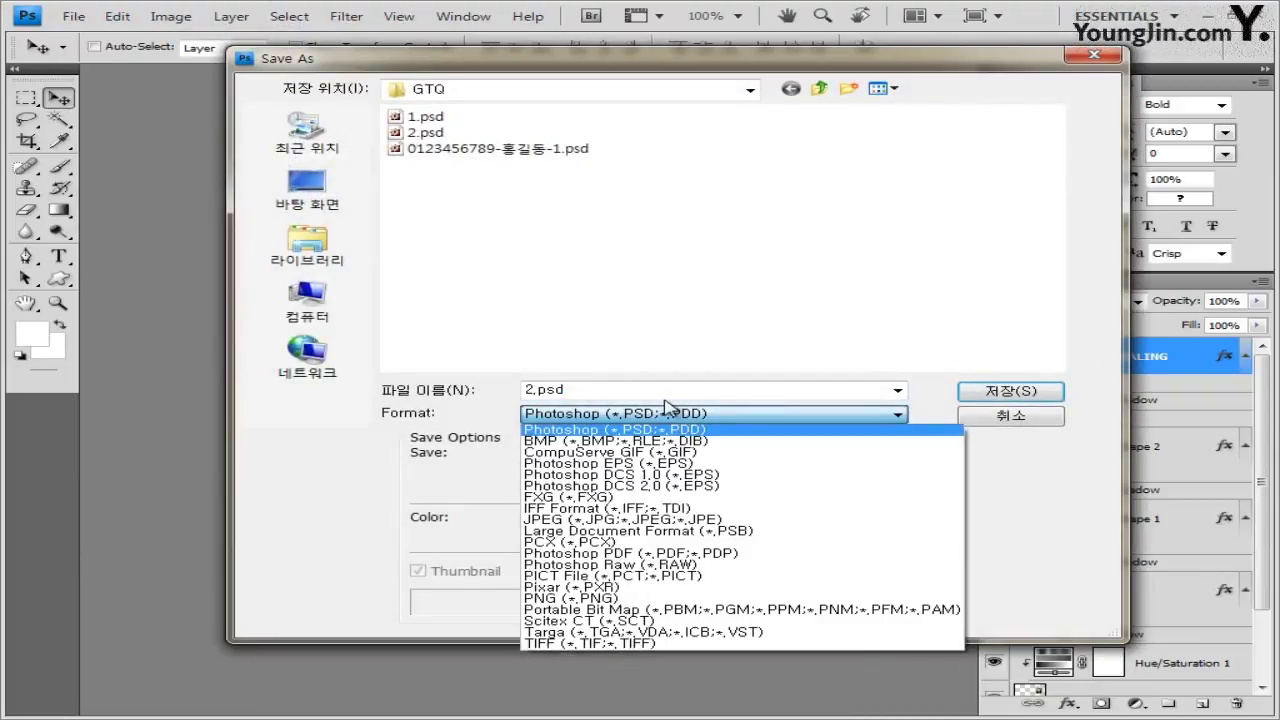
click(567, 160)
click(668, 389)
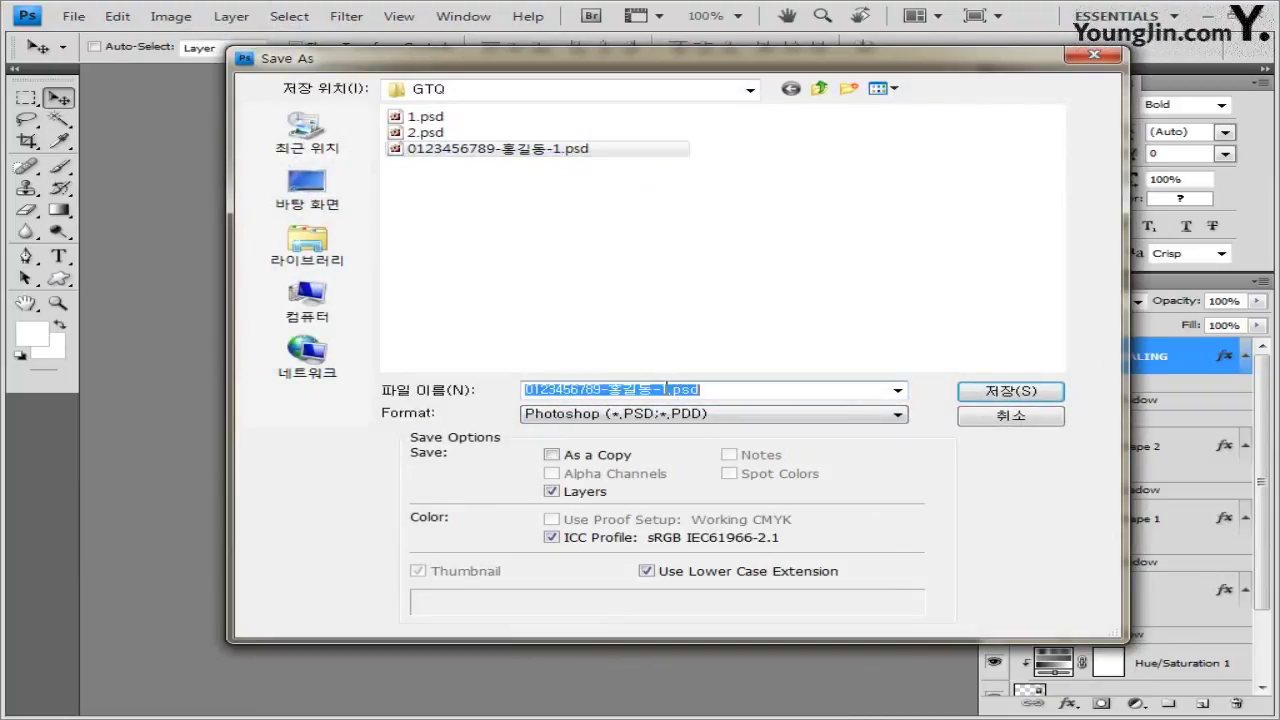
click(664, 389)
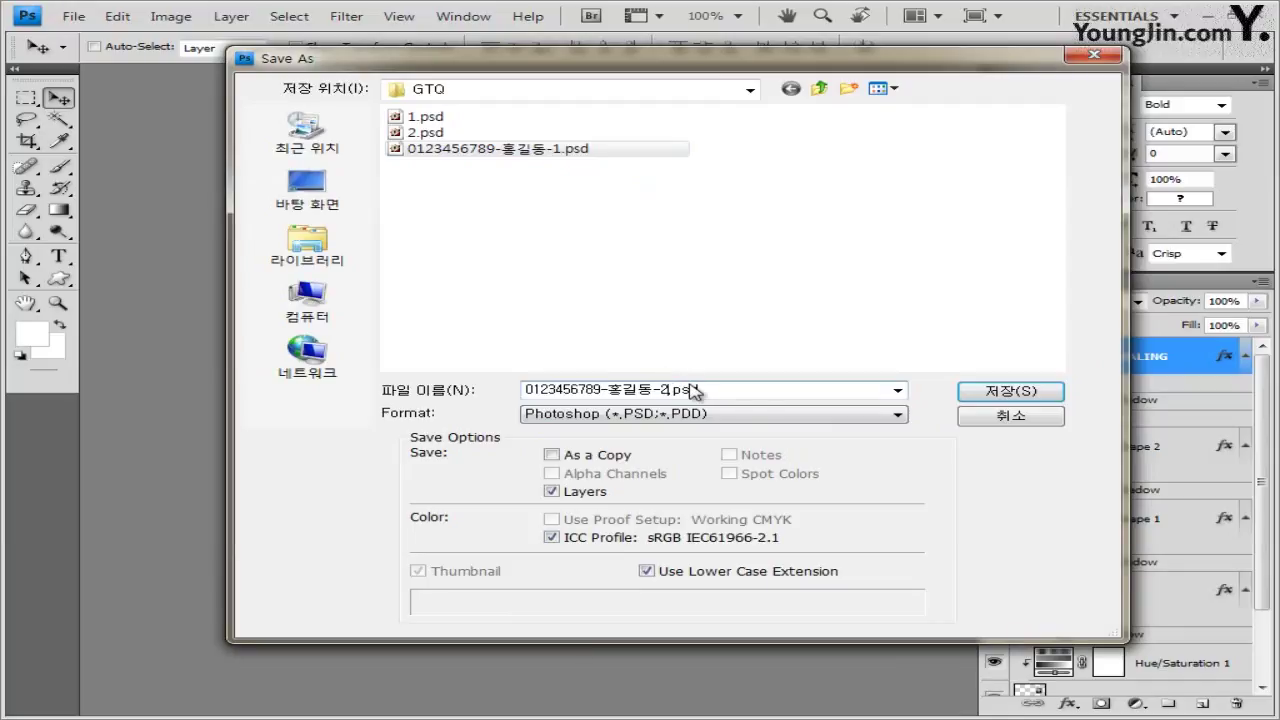
text(2)
click(980, 391)
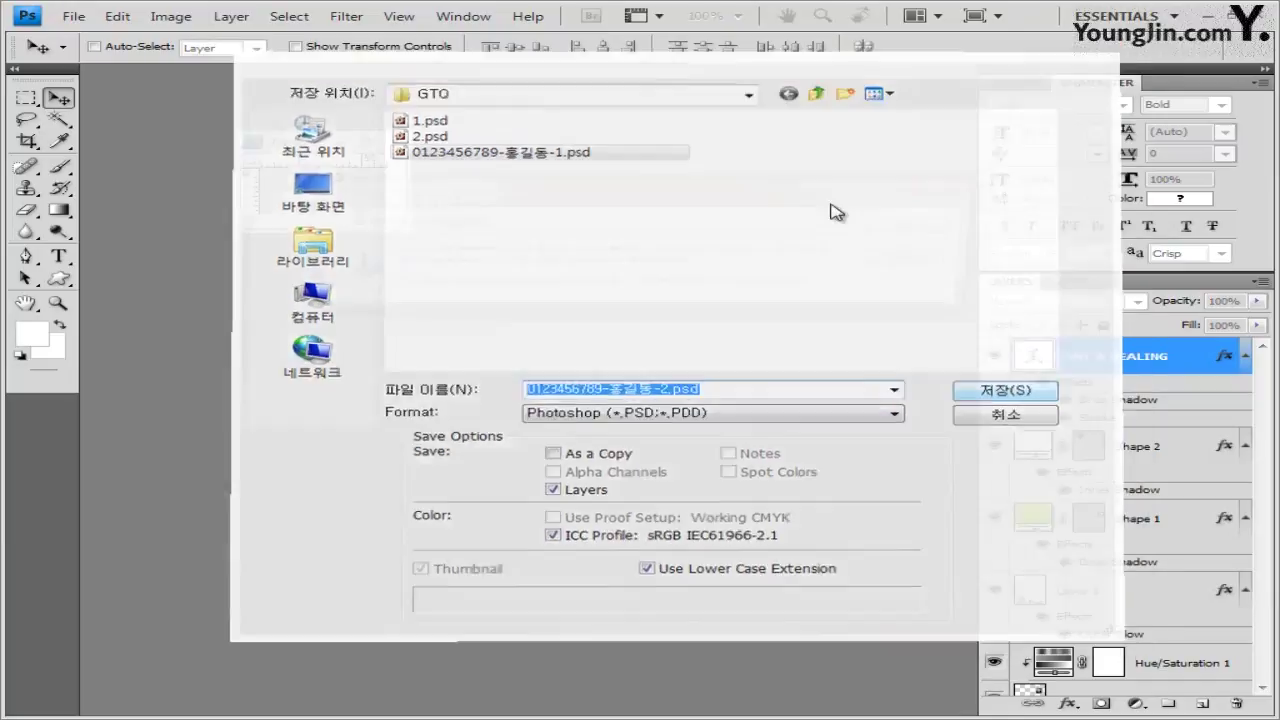
click(930, 224)
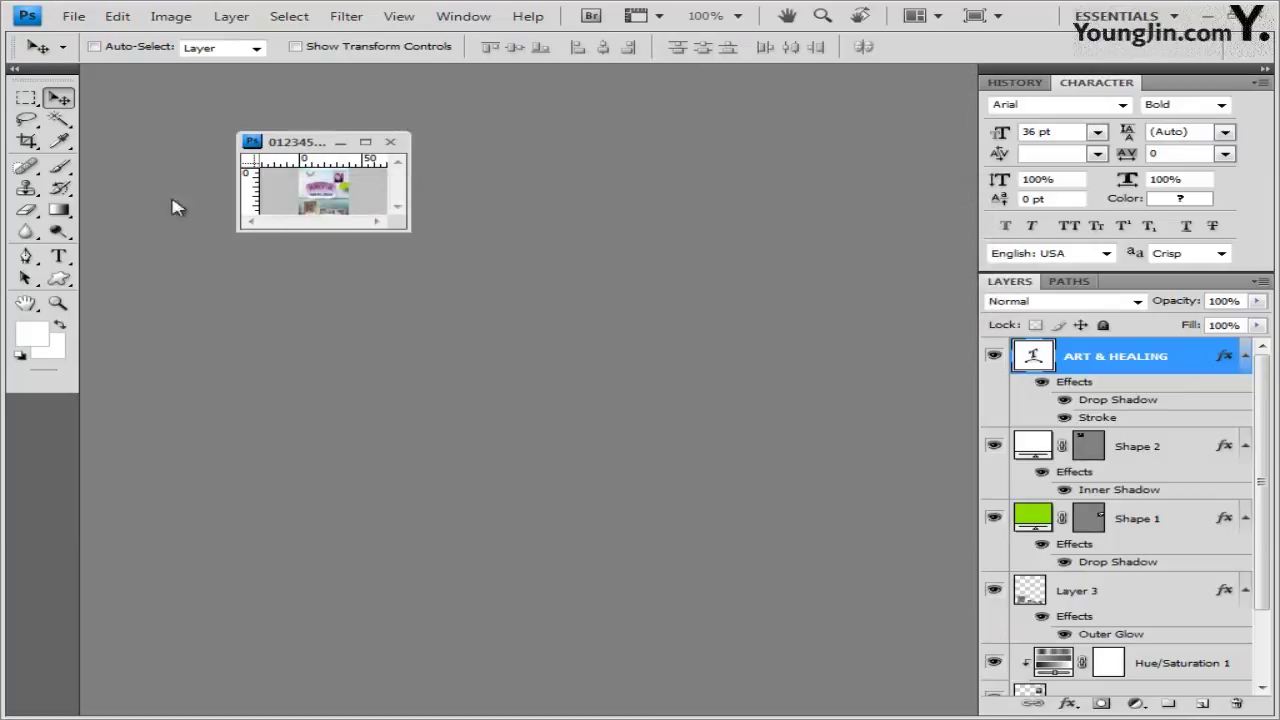
key(ctrl+w)
Check the JPG and PSD submission files with suffix -2 in the GTQ folder without opening them
key(ctrl+o)
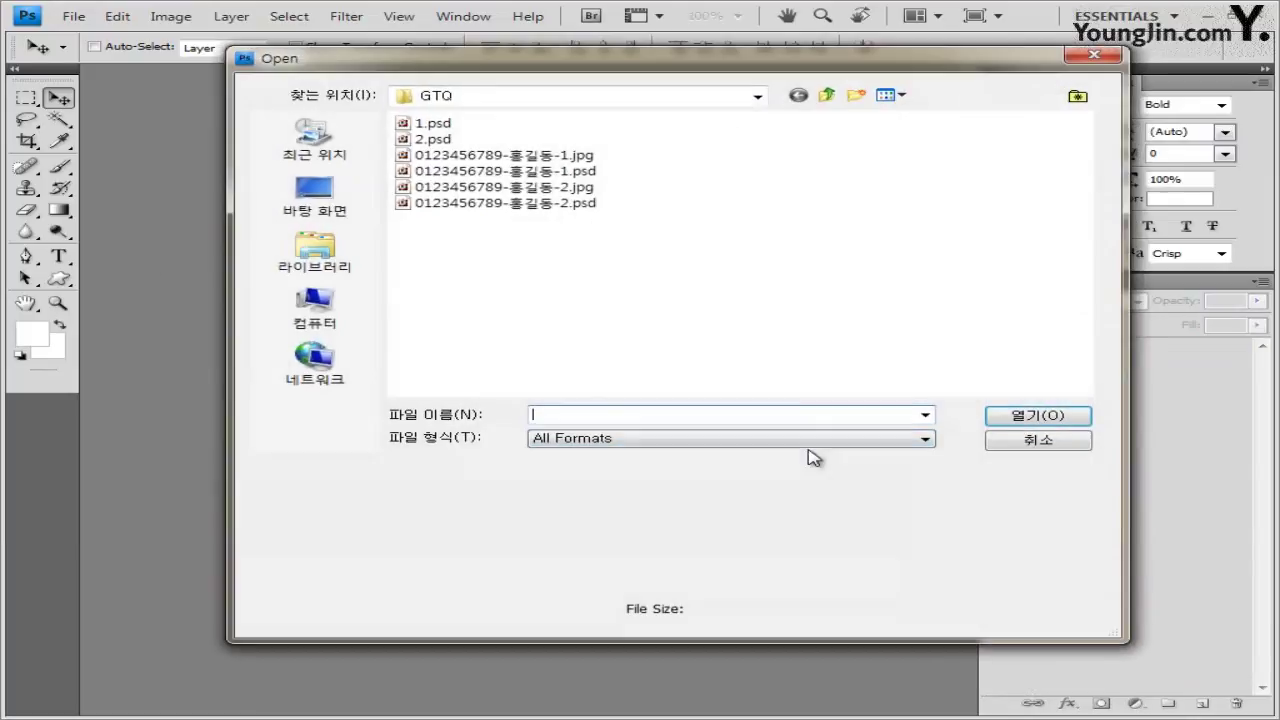
drag(633, 238, 494, 205)
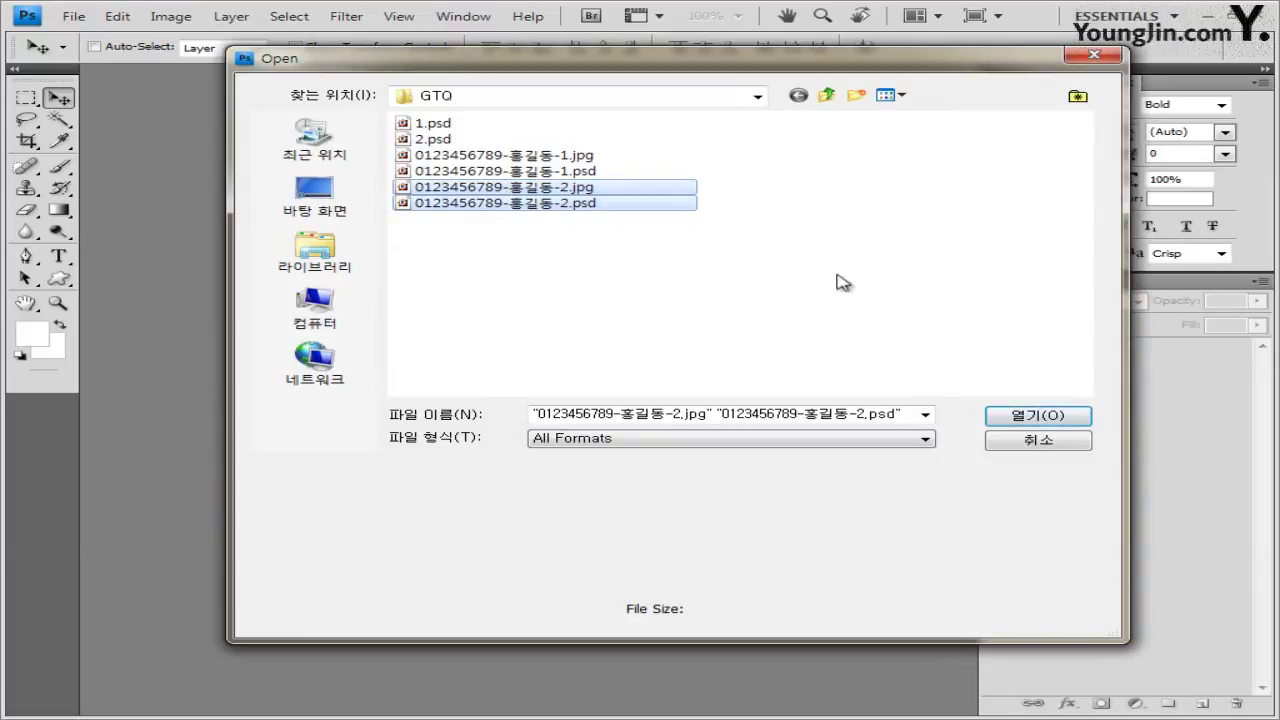
click(1028, 440)
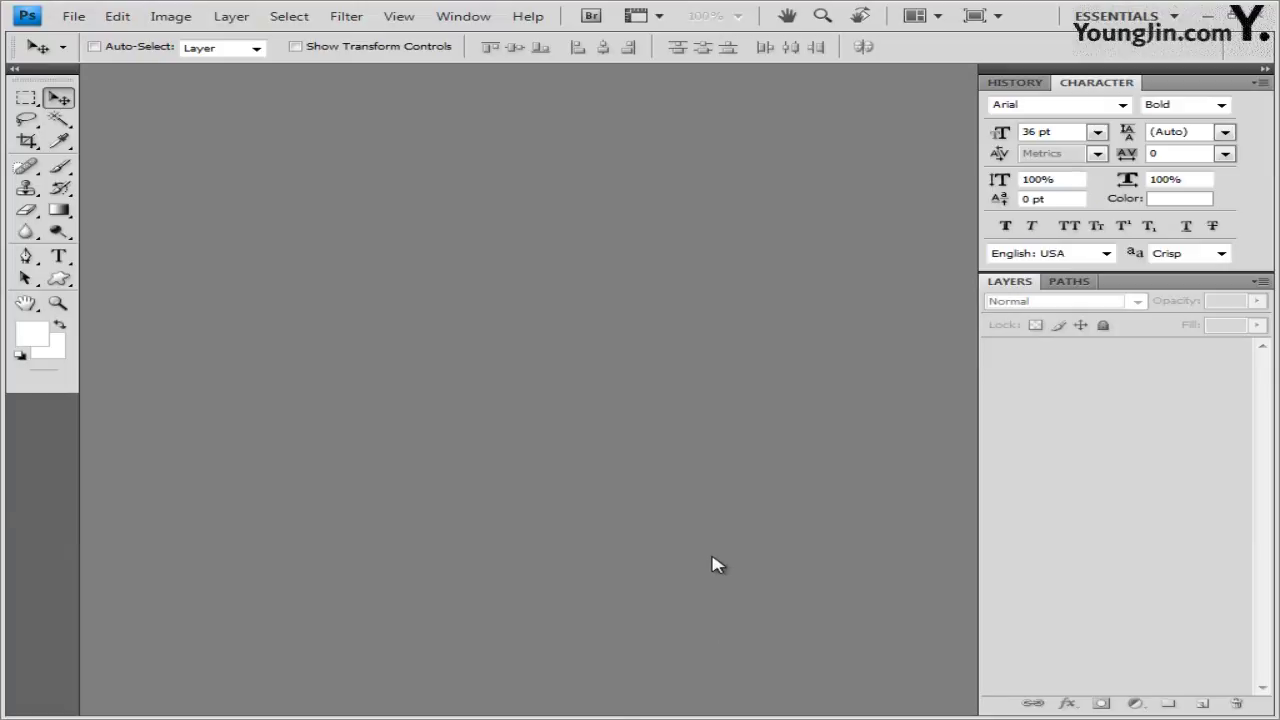
Create a new document 600 pixels wide and 400 pixels high at 72 pixels/inch, in RGB Color with a white background
key(ctrl+n)
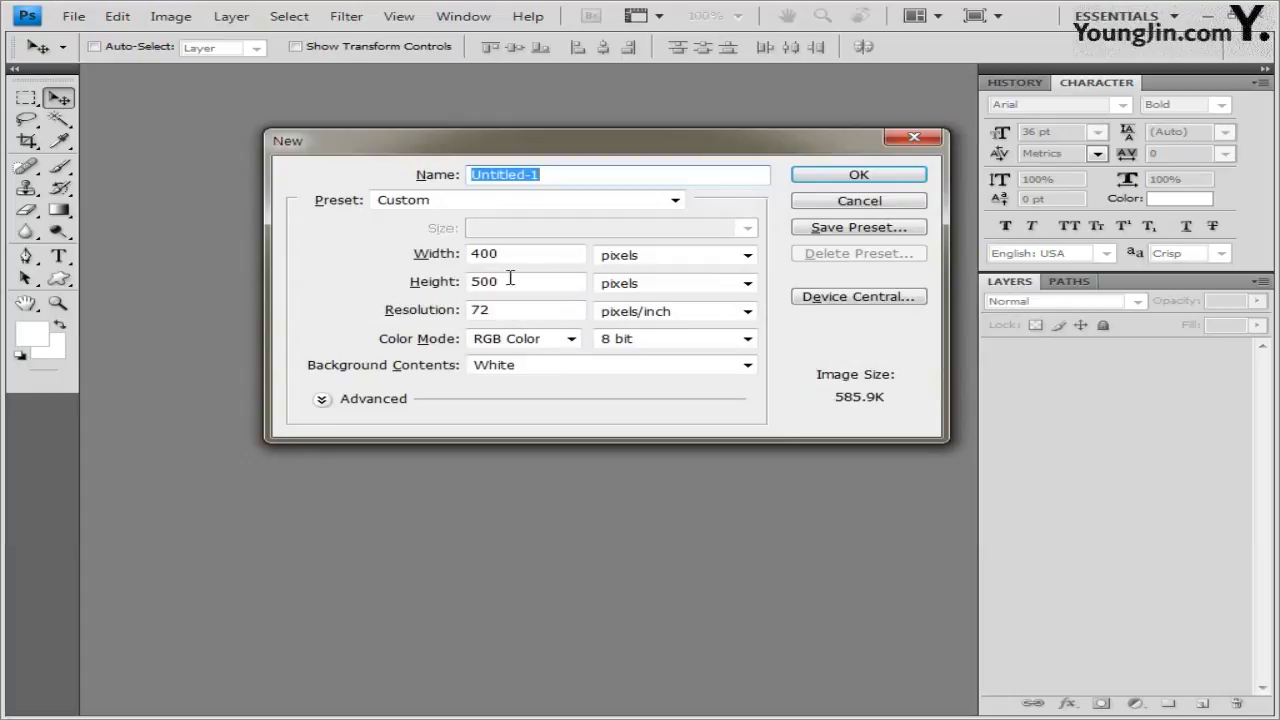
key(Tab)
text(600)
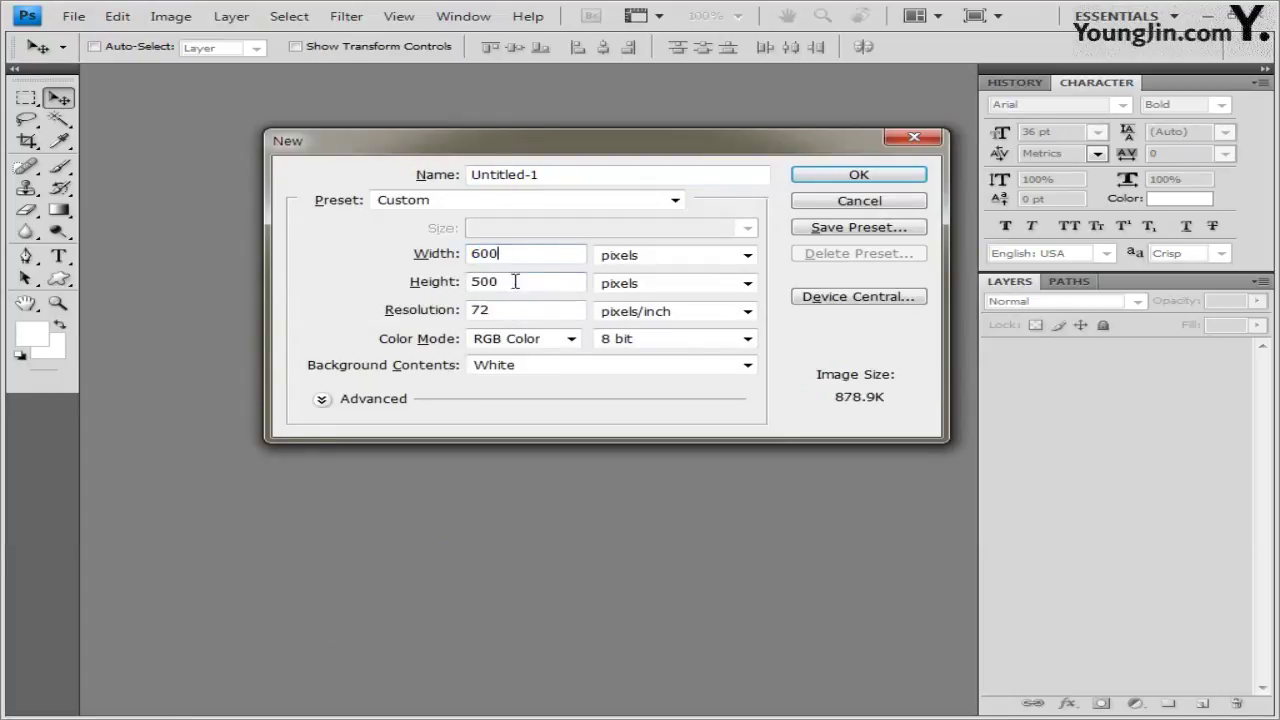
key(Tab)
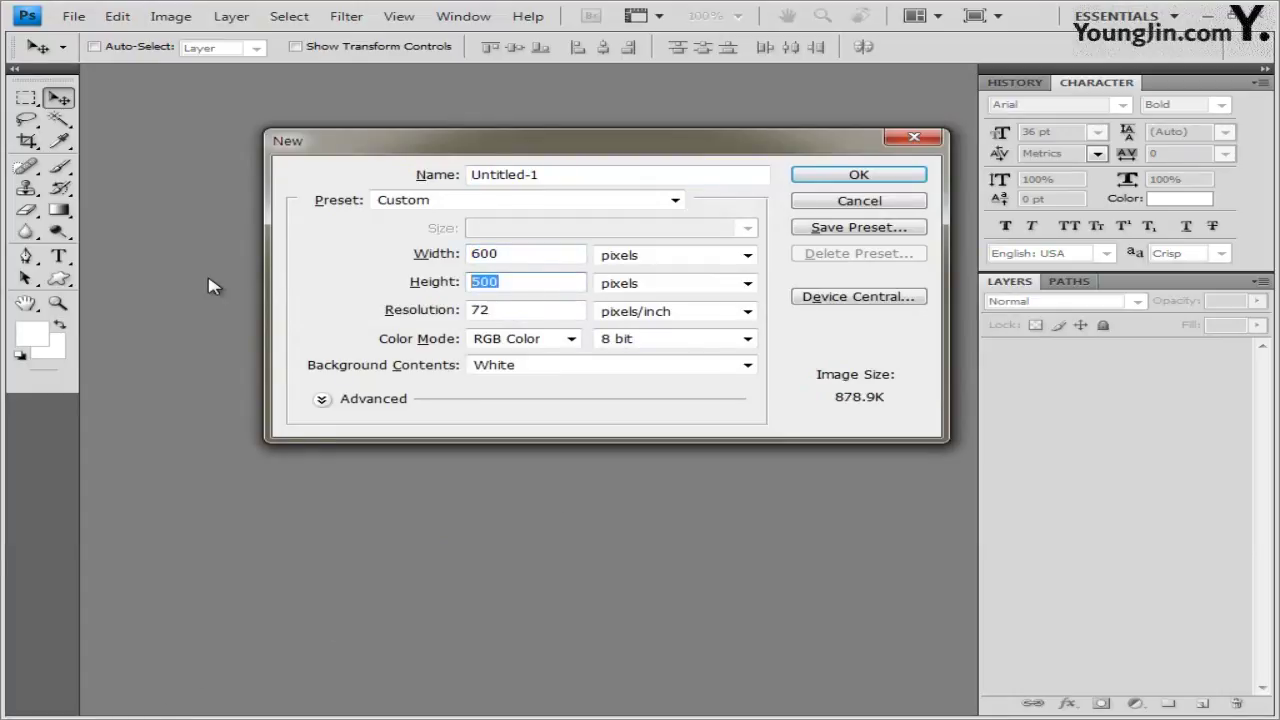
text(400)
click(864, 177)
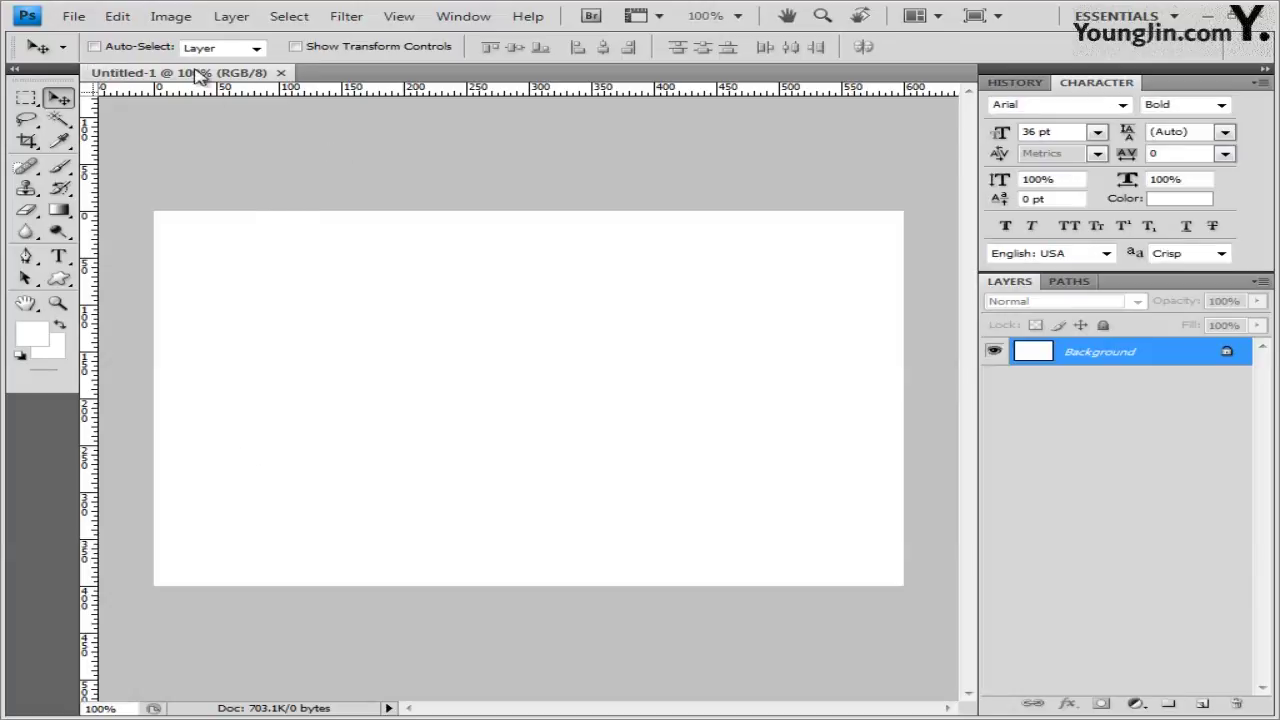
Float the new document in its own window and add horizontal and vertical guides every 100 pixels
drag(200, 72, 268, 140)
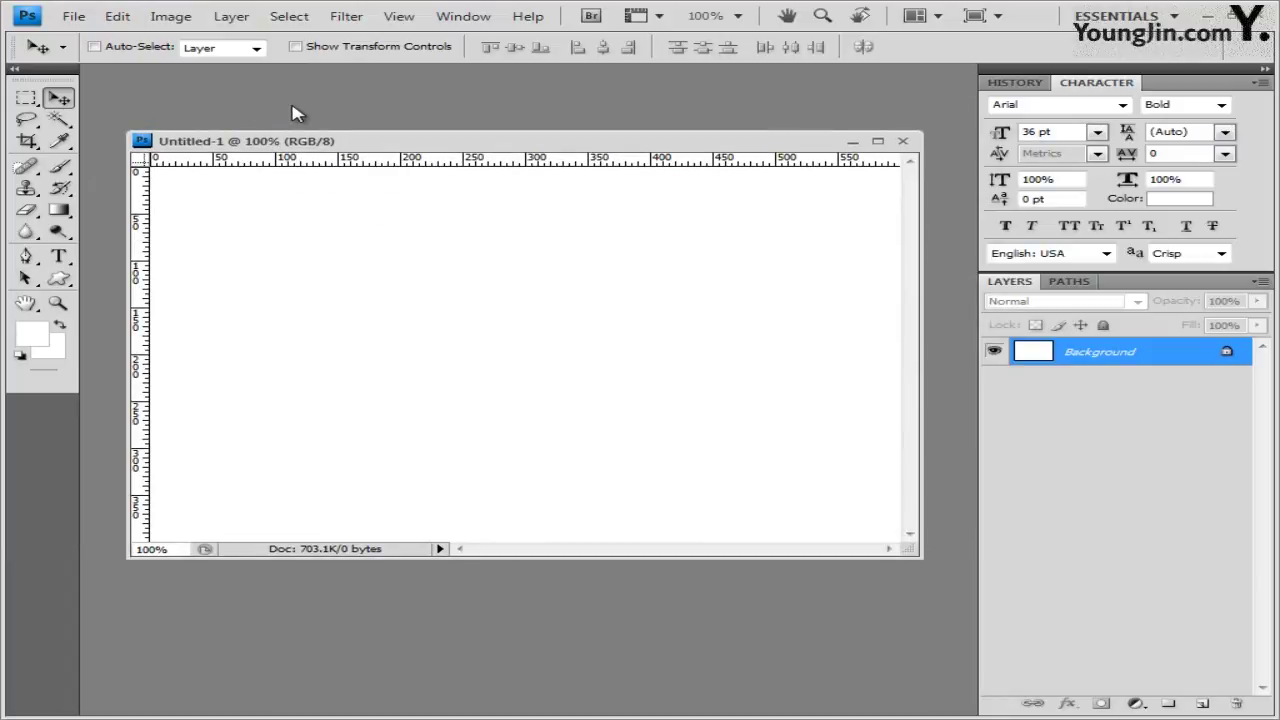
key(F2)
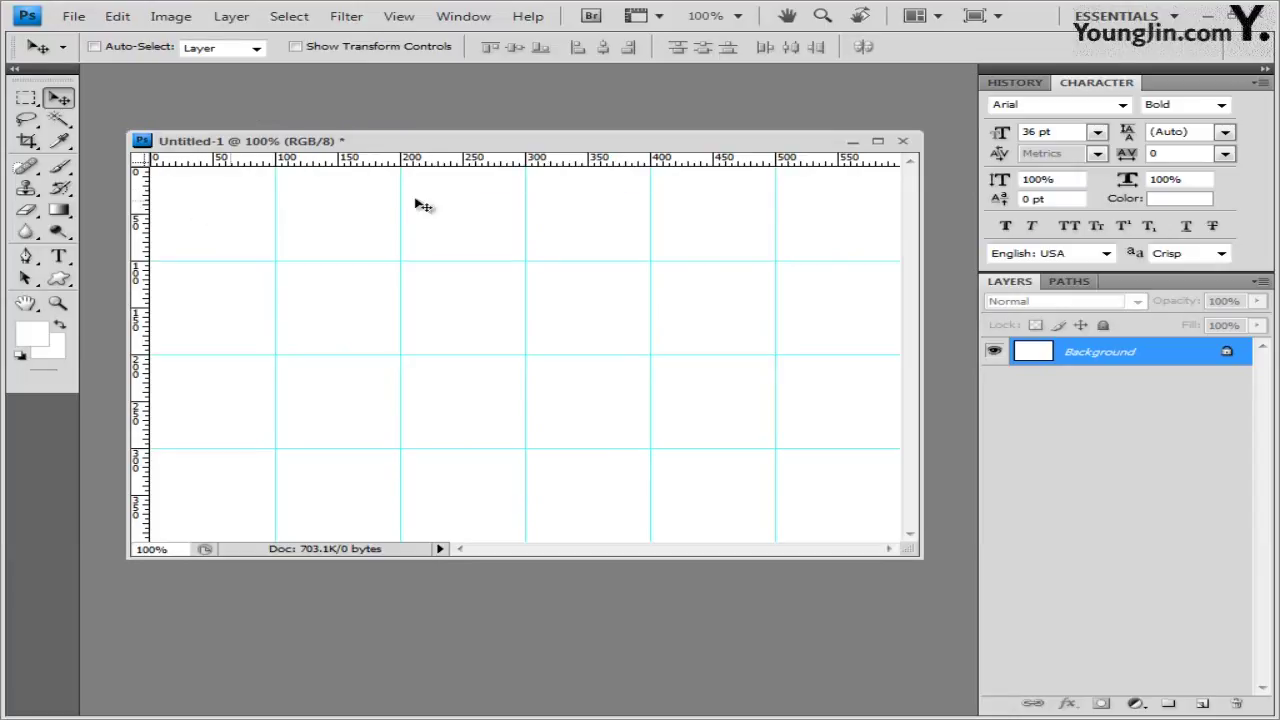
Save the new document in the GTQ folder as a Photoshop file named 3
click(72, 16)
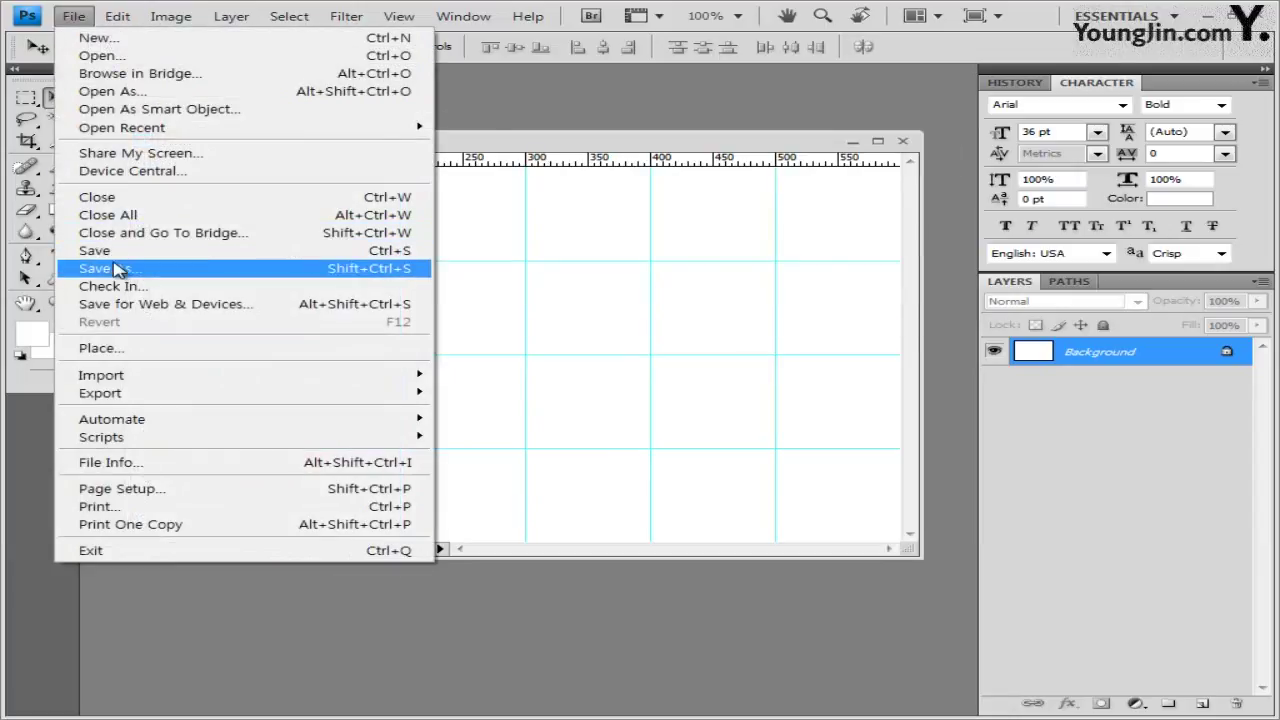
click(117, 270)
text(3)
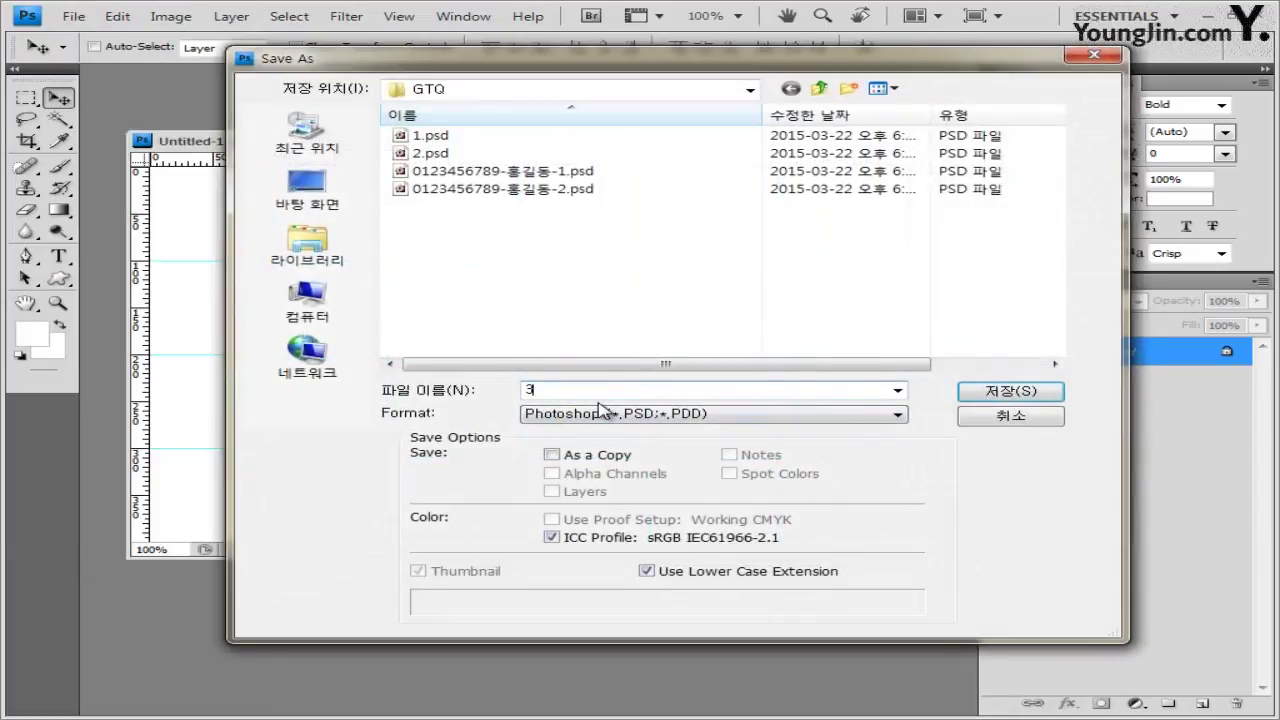
click(1050, 396)
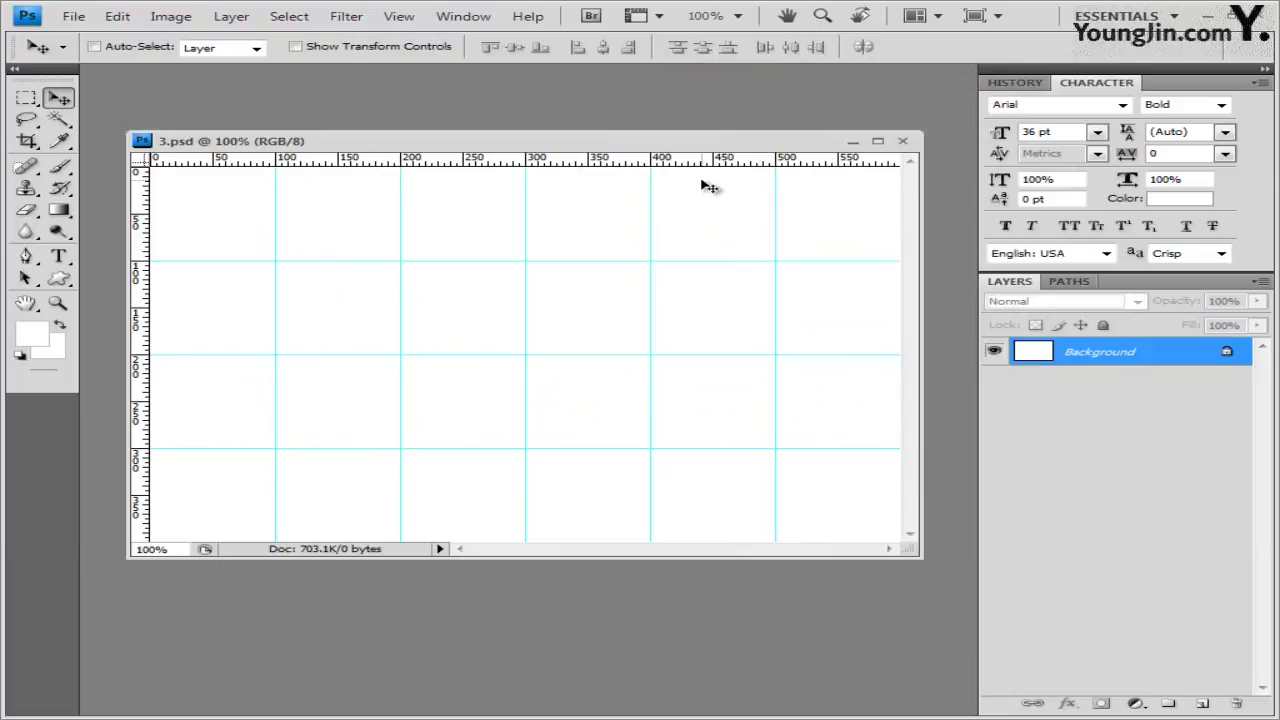
Set the foreground color to #ffd189 and fill the Background layer with it
click(32, 333)
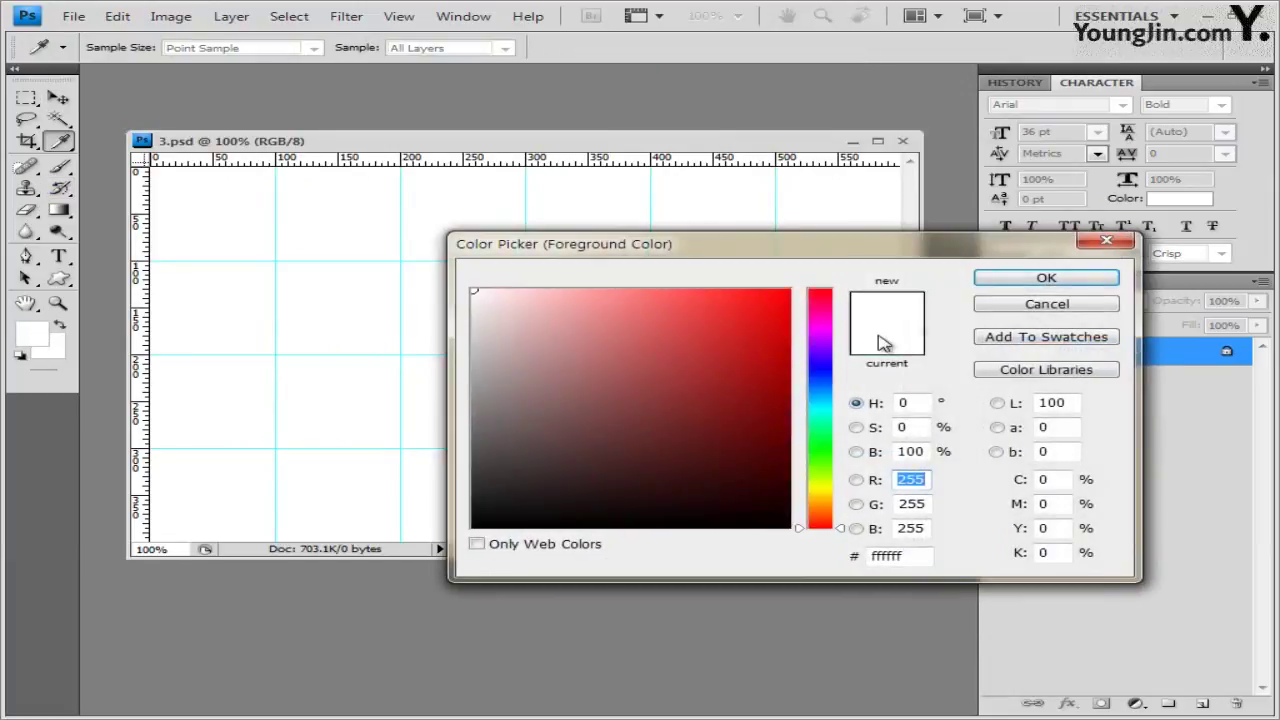
key(ctrl+a)
text(ffd189)
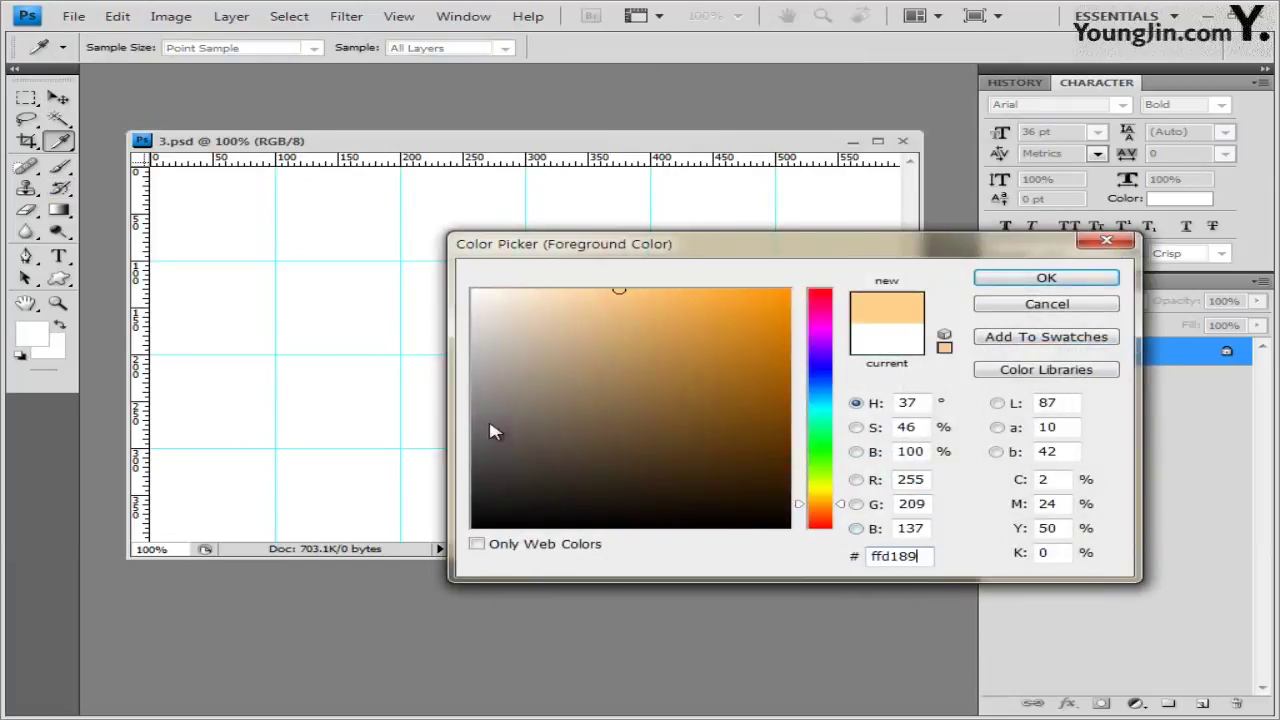
click(1046, 277)
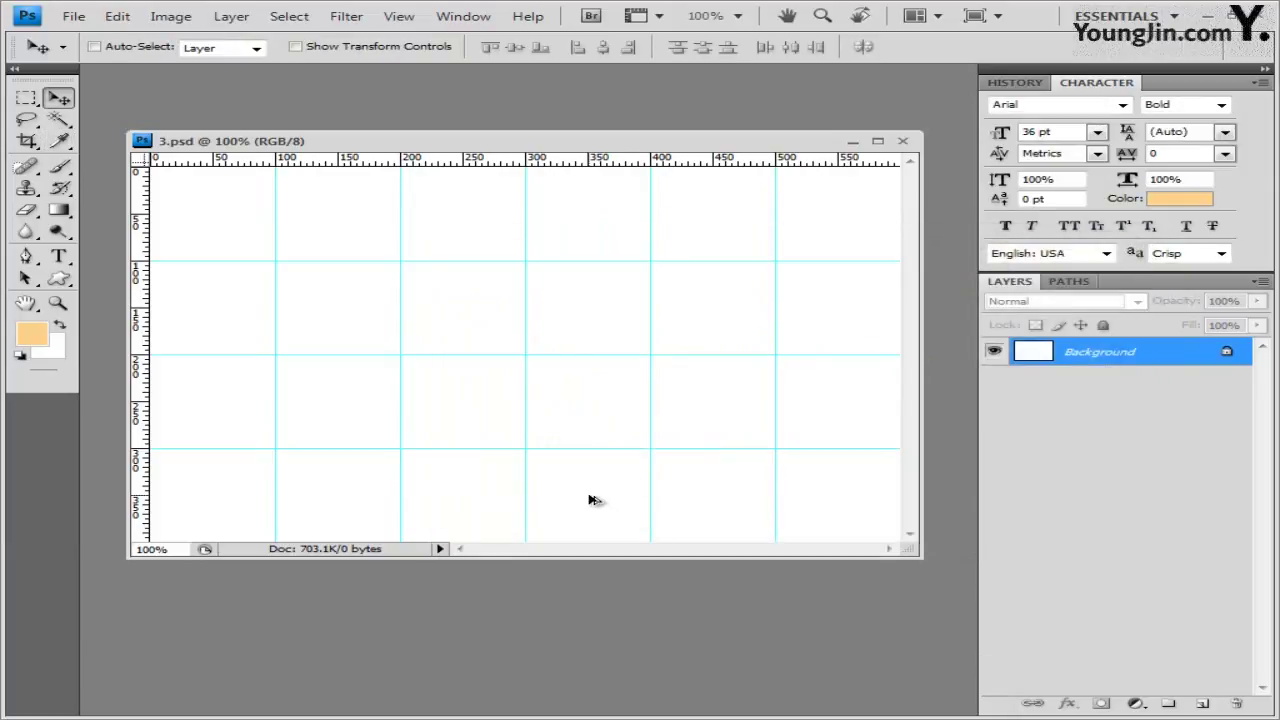
key(alt+BackSpace)
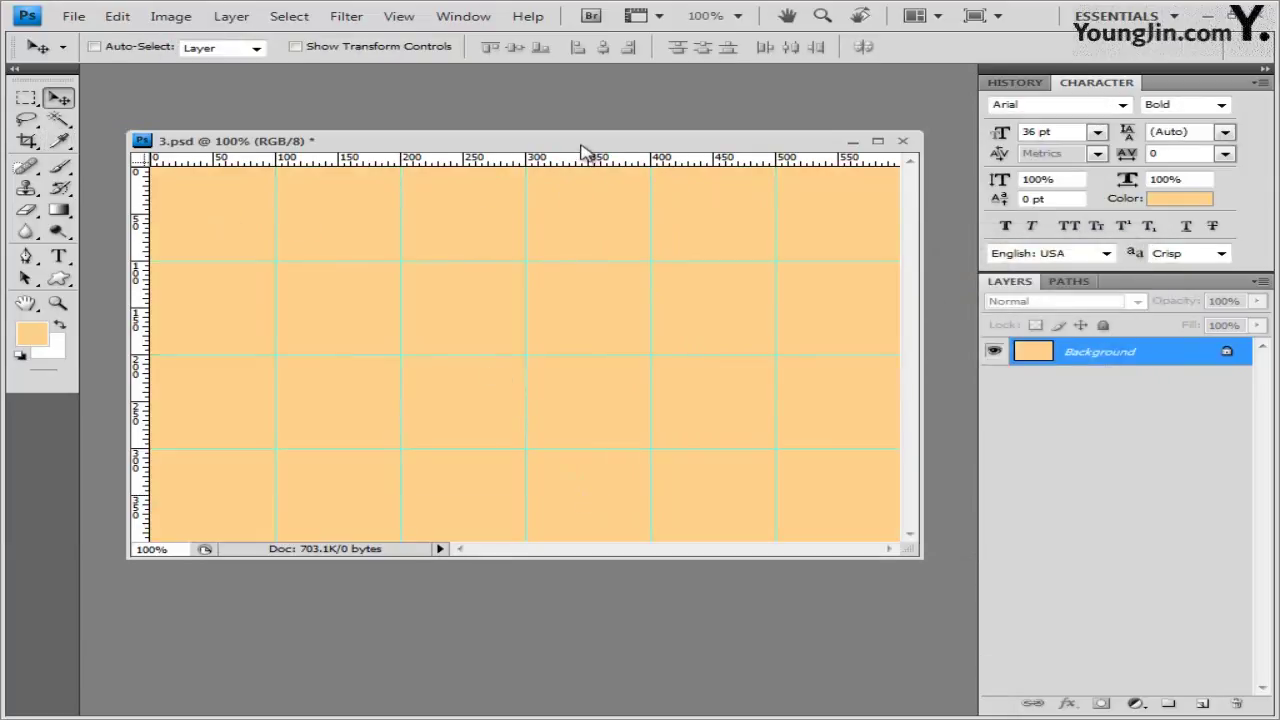
drag(582, 143, 580, 159)
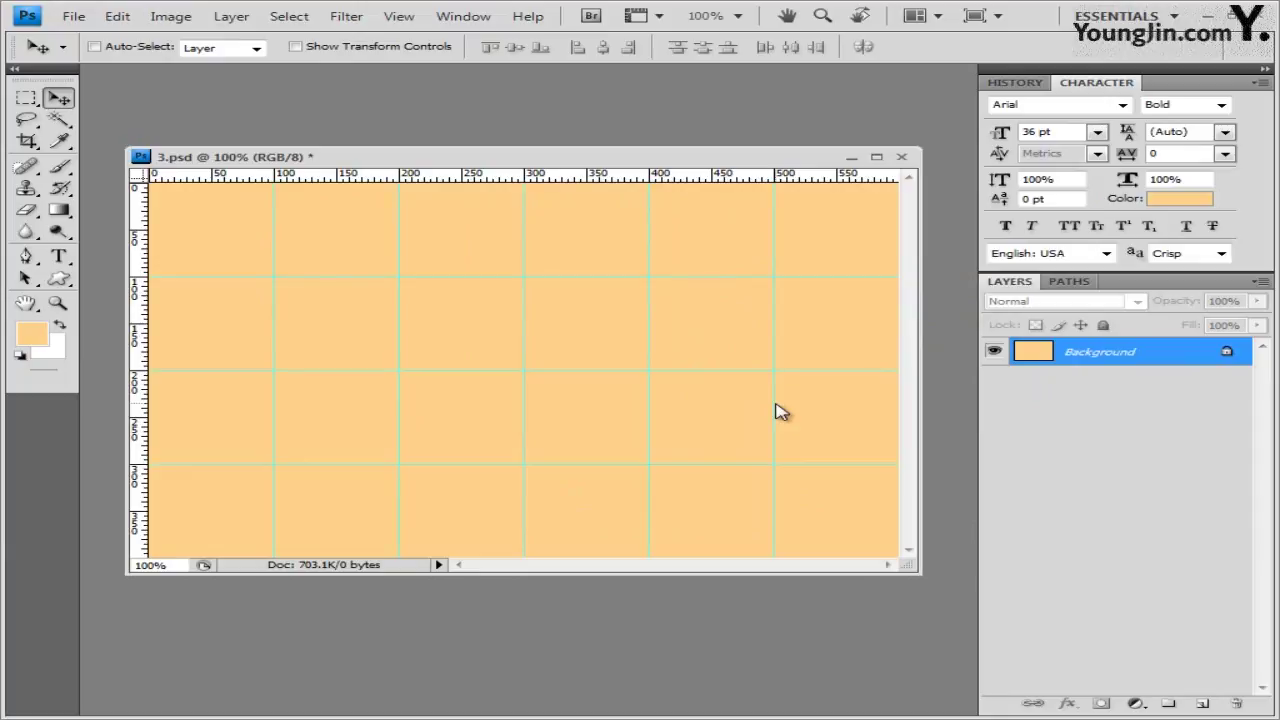
Copy the entire 1급-7.jpg photo from the 기출문제03 folder into 3.psd as a layer and set its blend mode to Hard Light
key(alt+Tab)
click(715, 418)
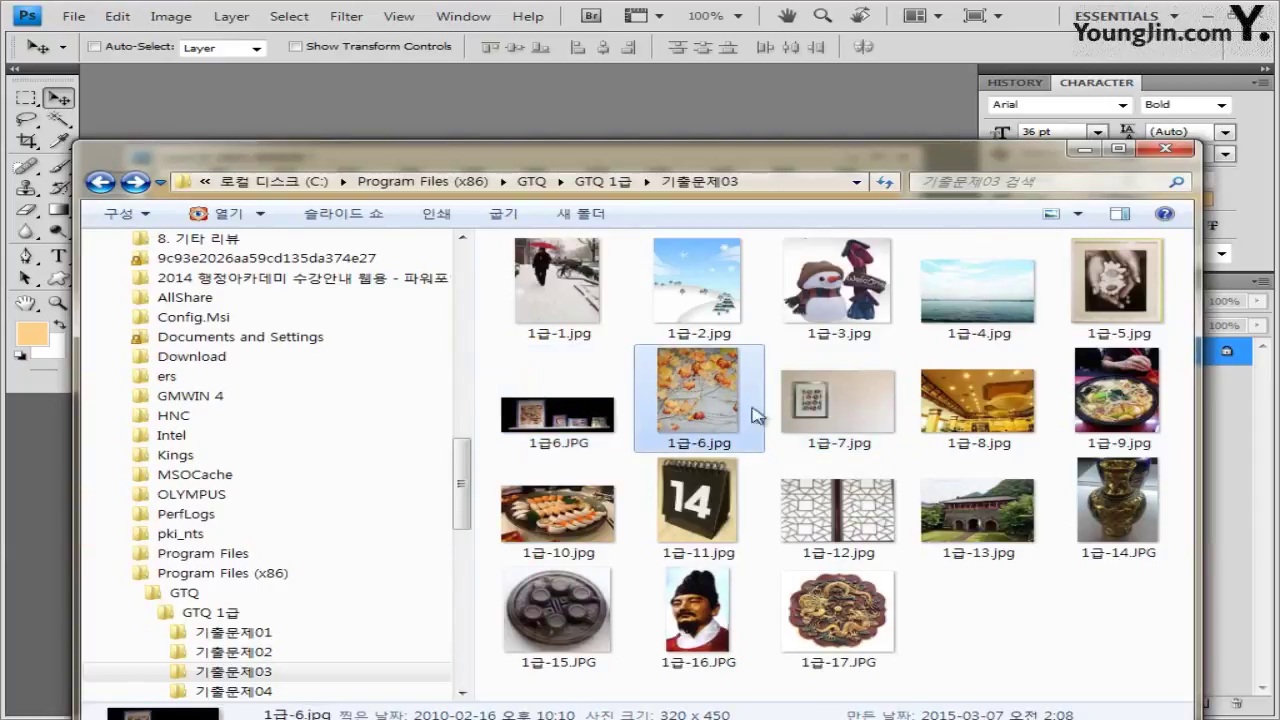
drag(845, 412, 624, 100)
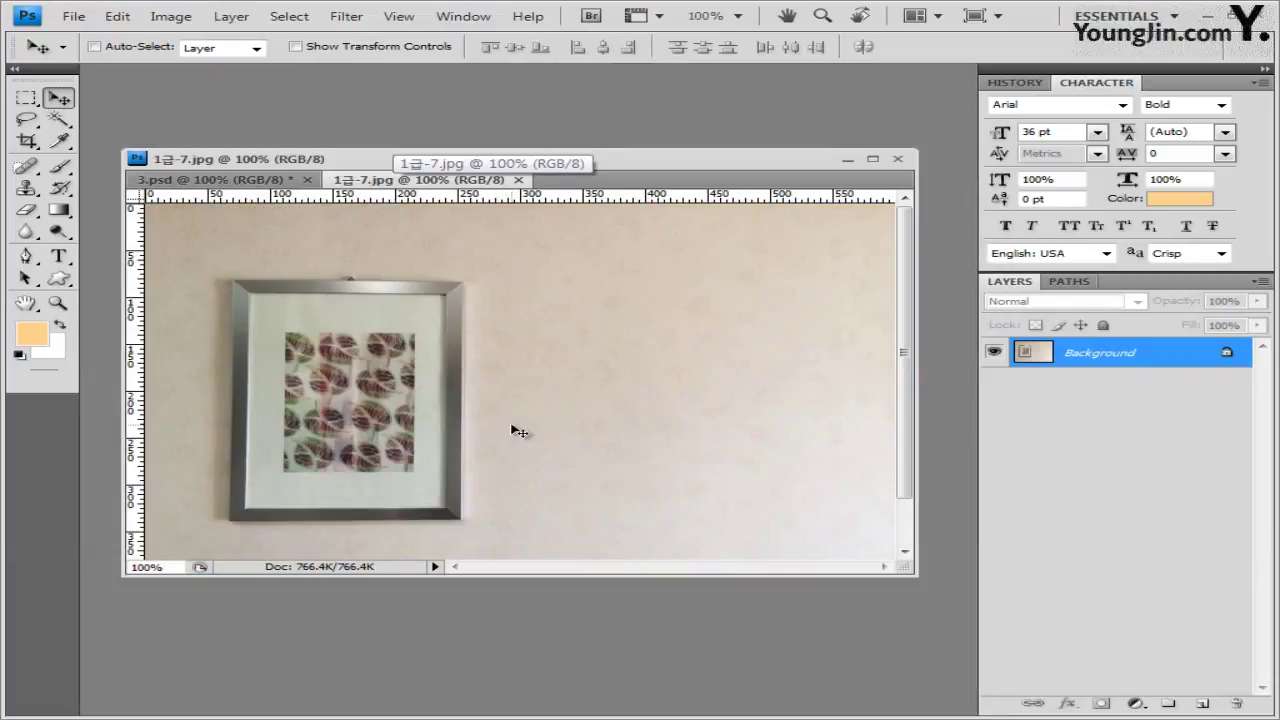
key(ctrl+a)
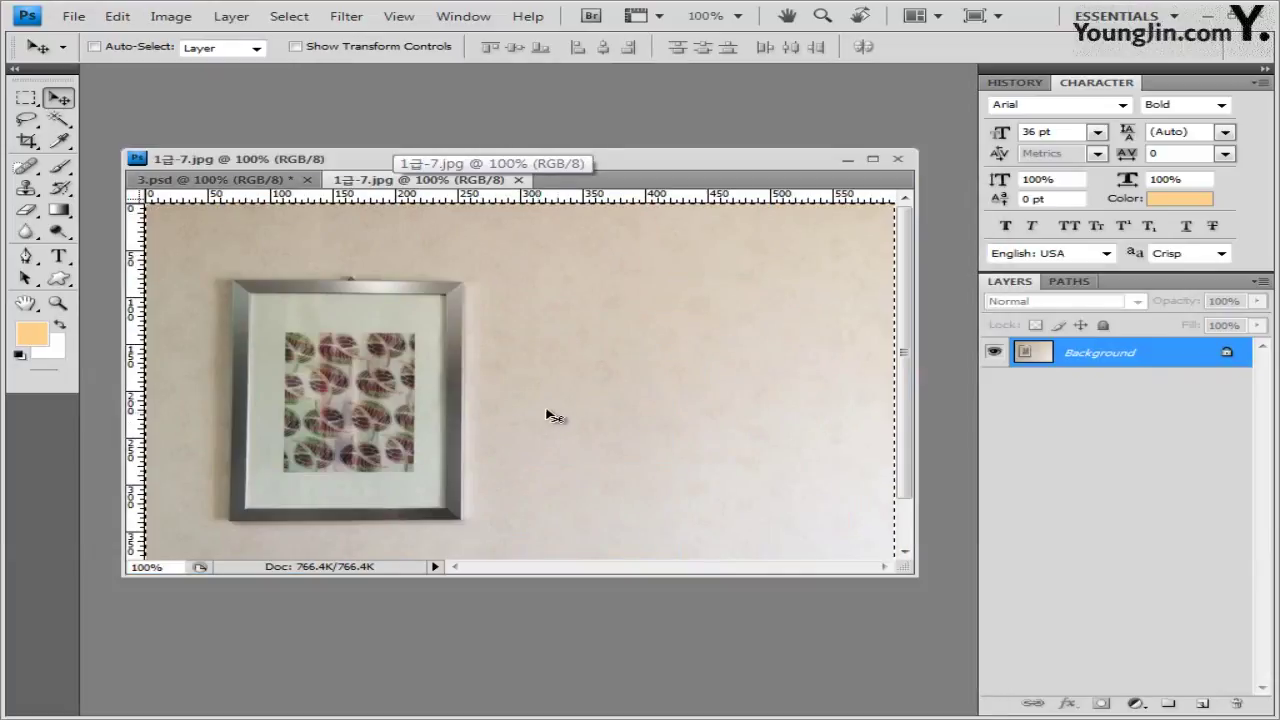
drag(560, 215, 790, 519)
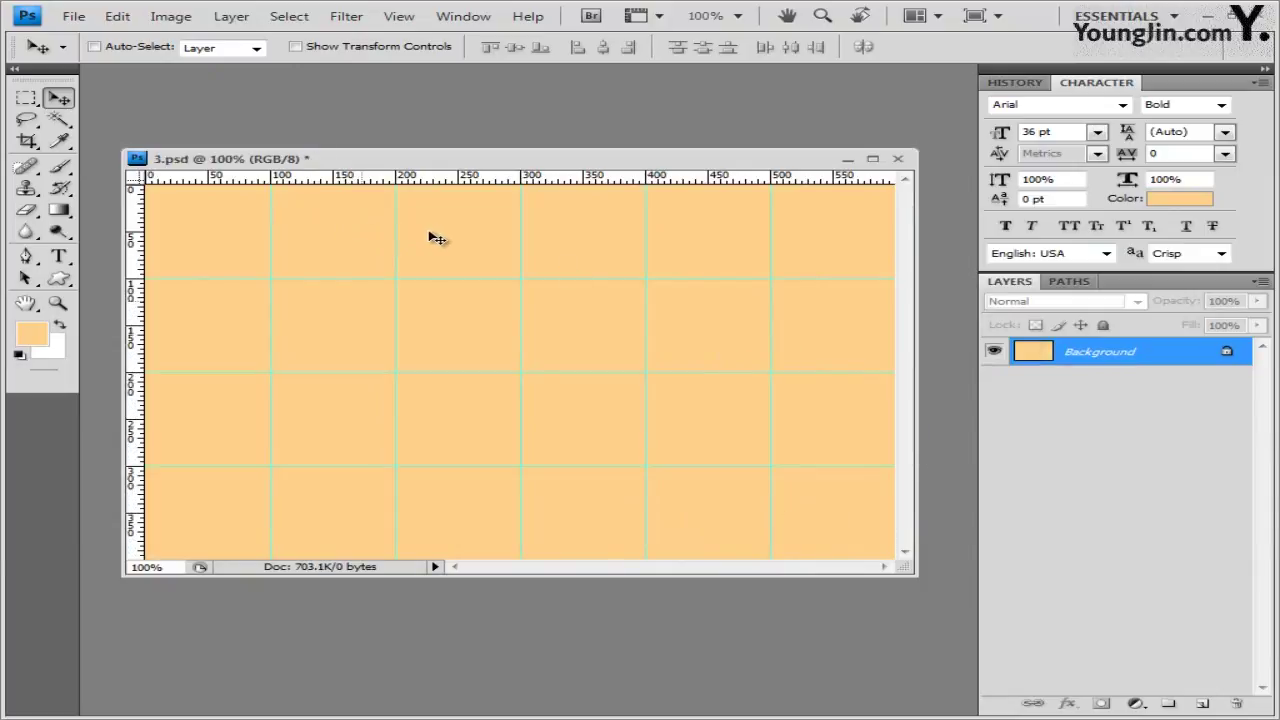
drag(437, 244, 437, 244)
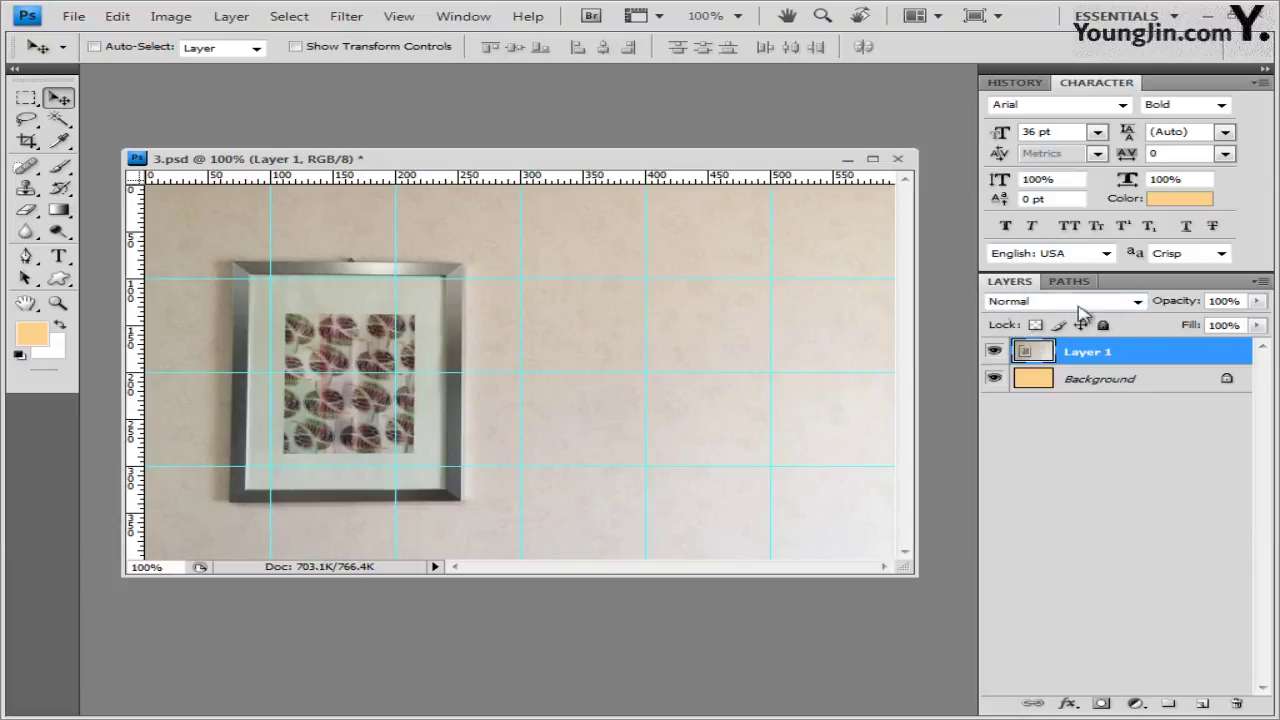
click(1138, 303)
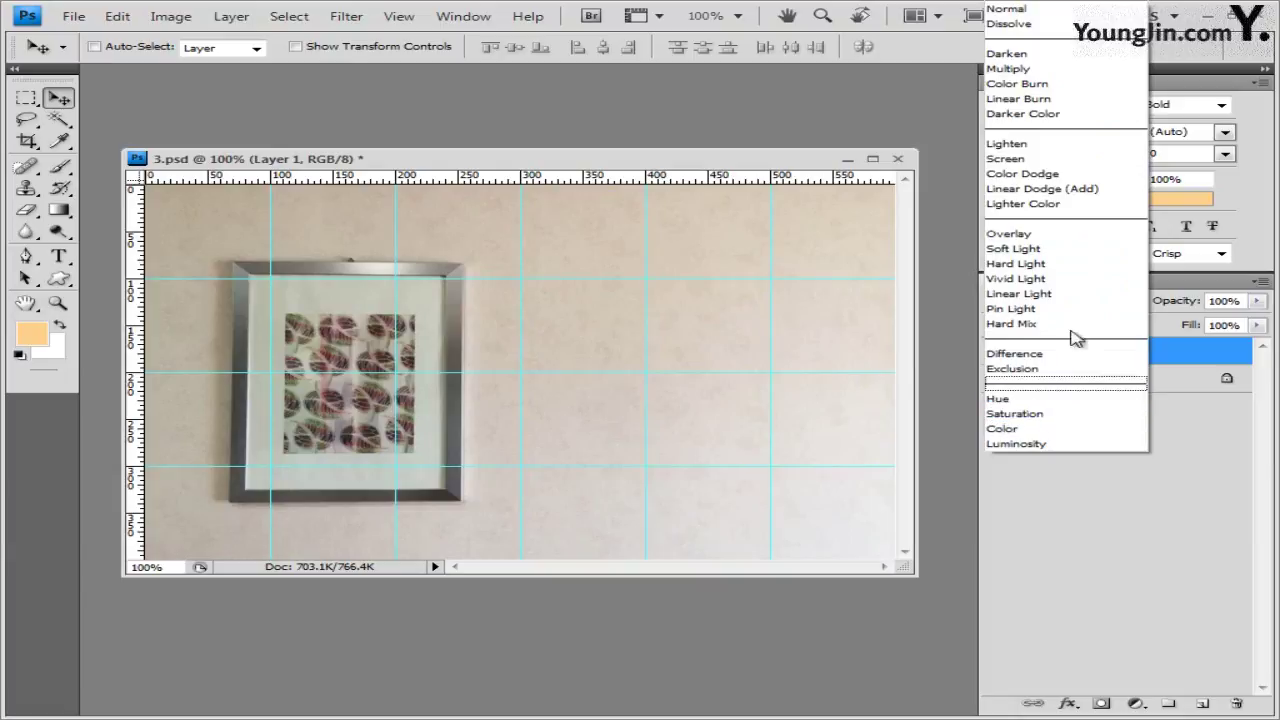
click(1061, 266)
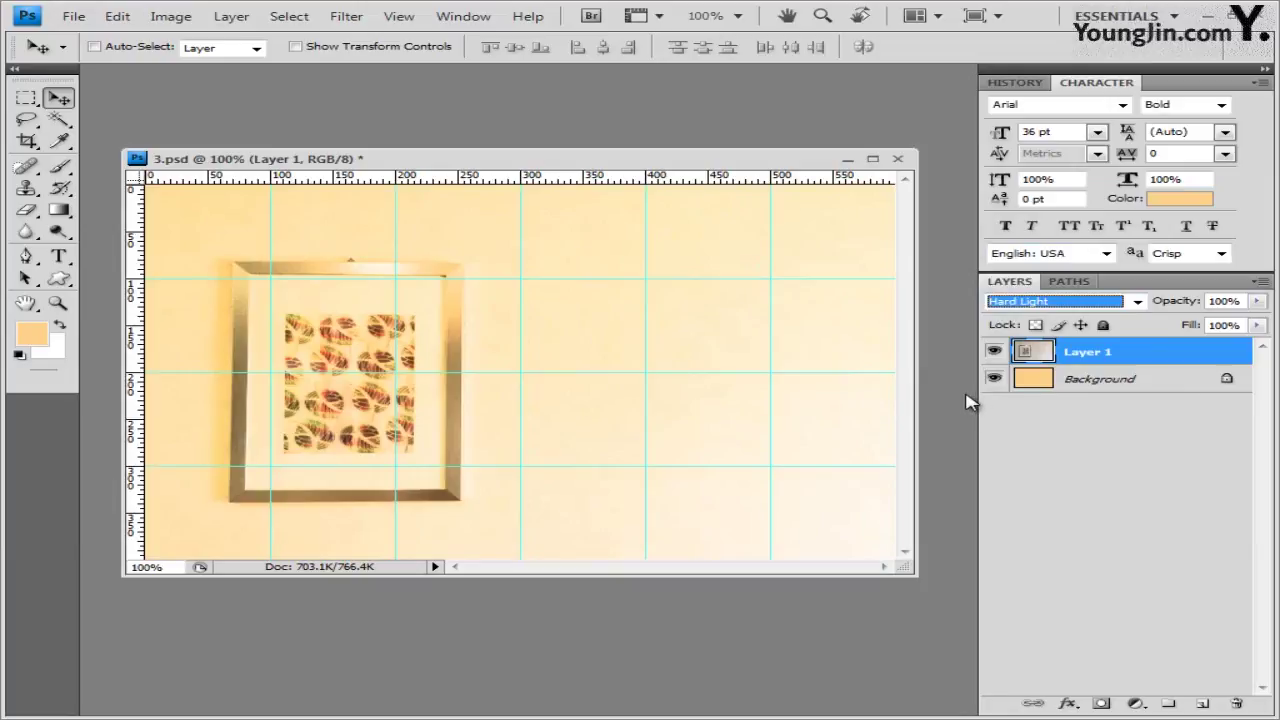
Open 1급-8.jpg from the 기출문제03 folder and copy the entire photo into 3.psd as a new layer
key(alt+Tab)
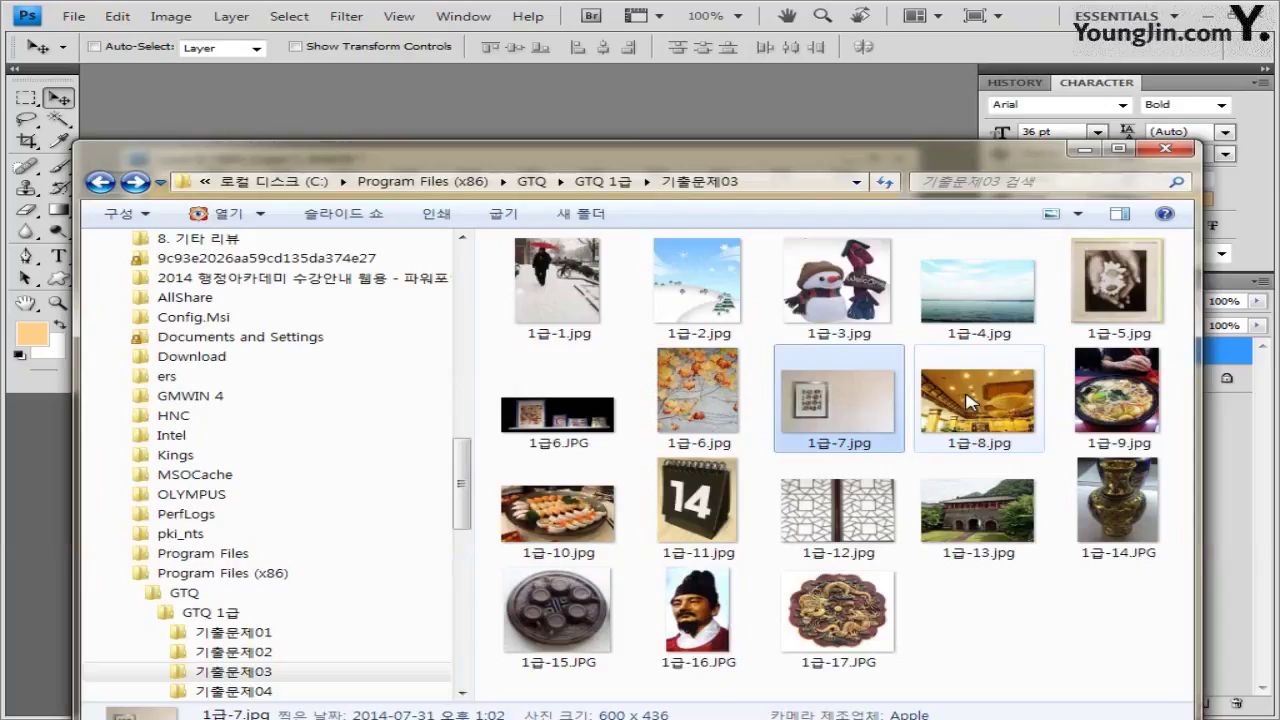
drag(989, 405, 513, 128)
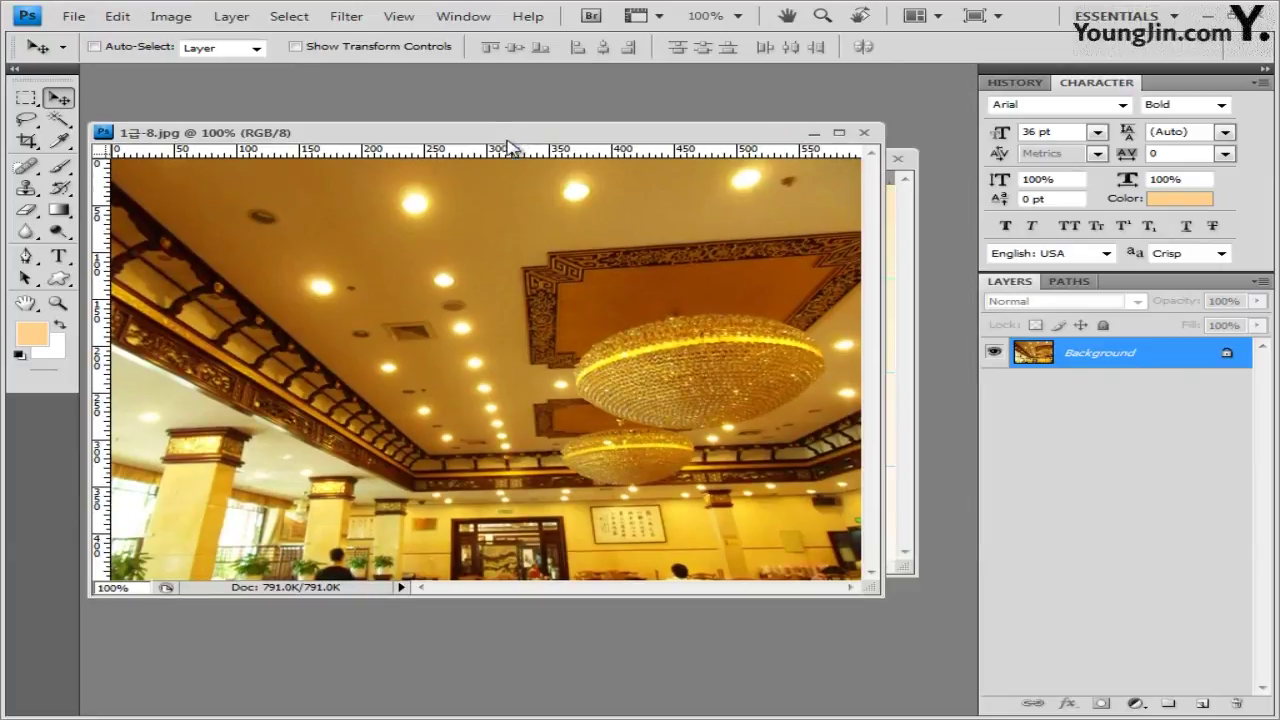
key(ctrl+a)
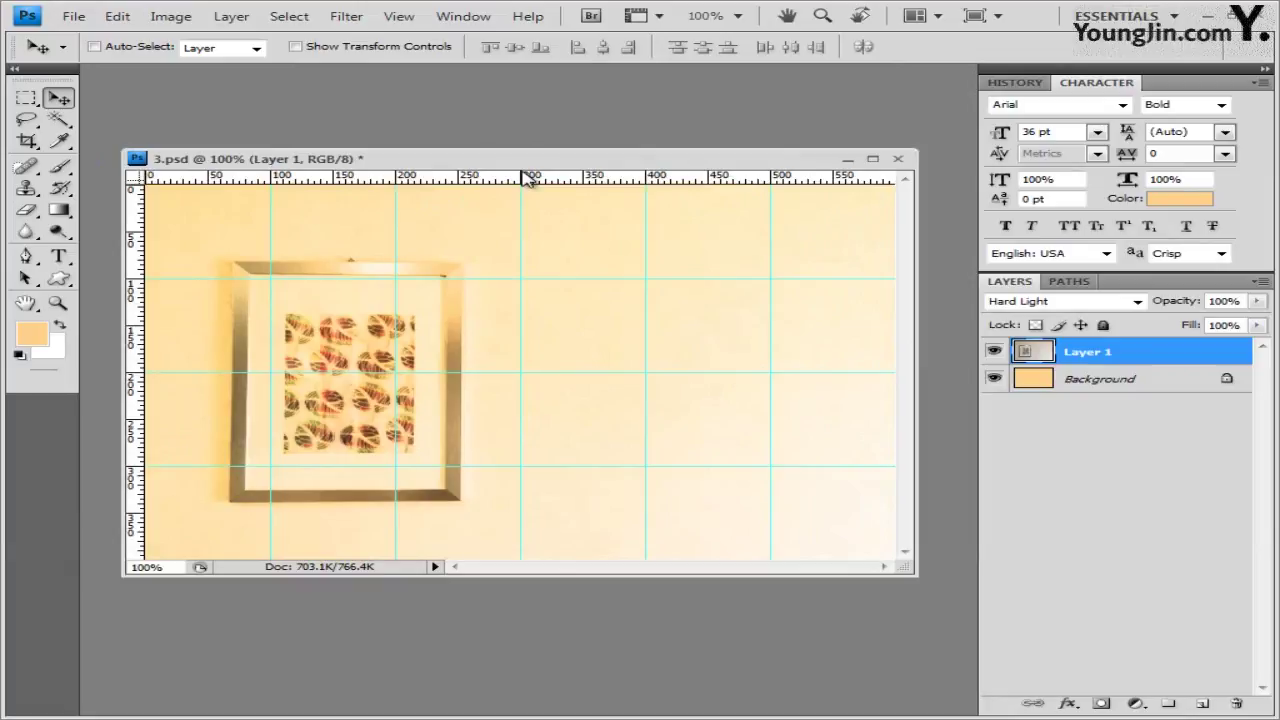
key(ctrl+v)
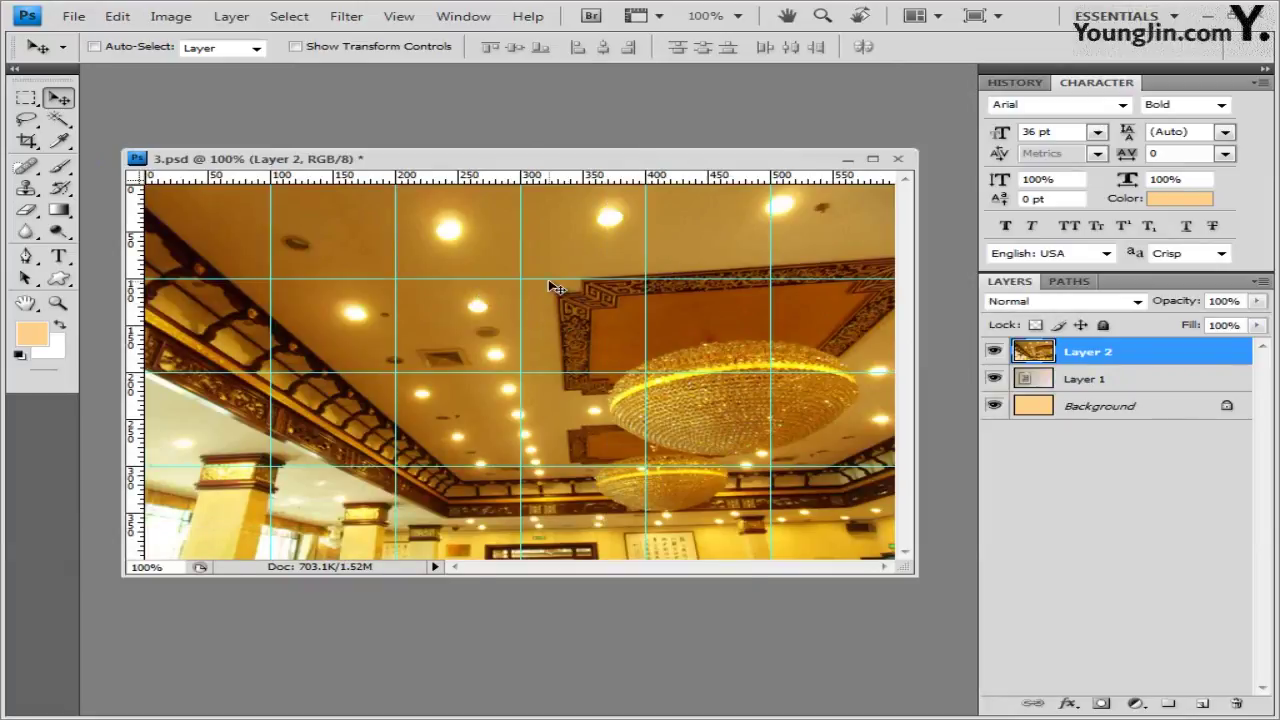
Apply the Rough Pastels filter to Layer 2 with stroke length 6, stroke detail 4, Canvas texture, scaling 100% and relief 20
click(346, 16)
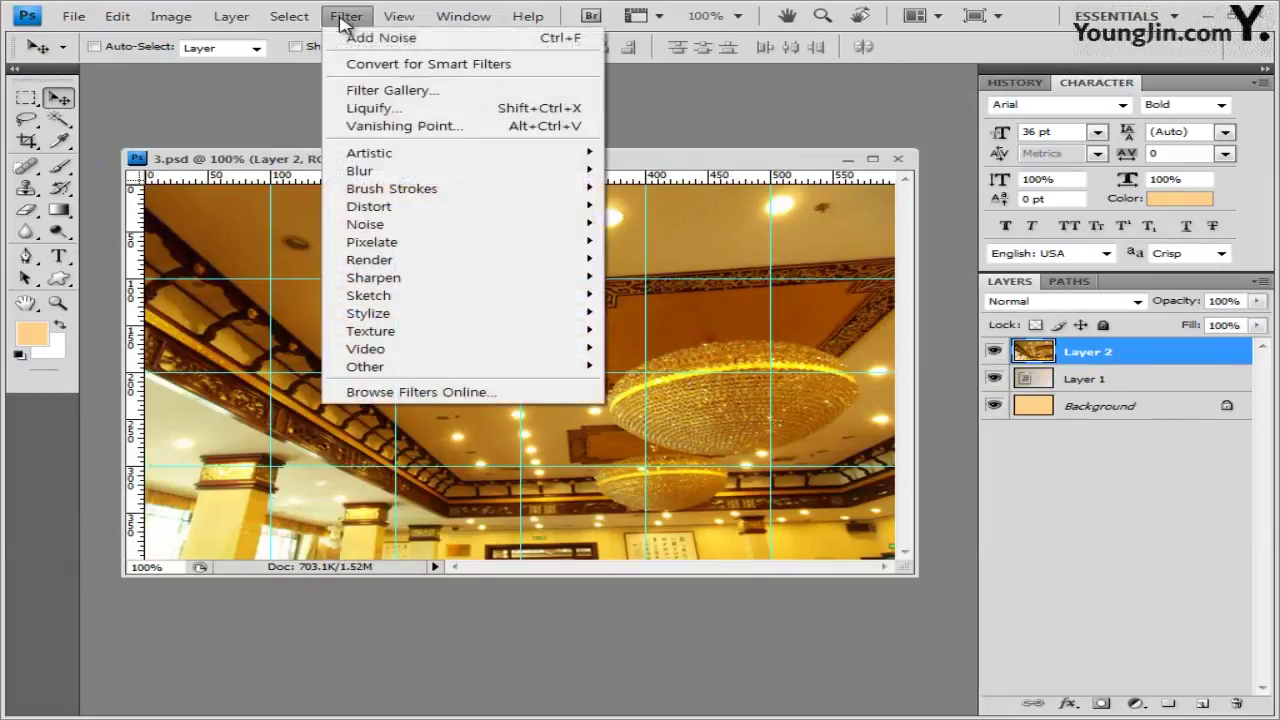
mouse_move(402, 157)
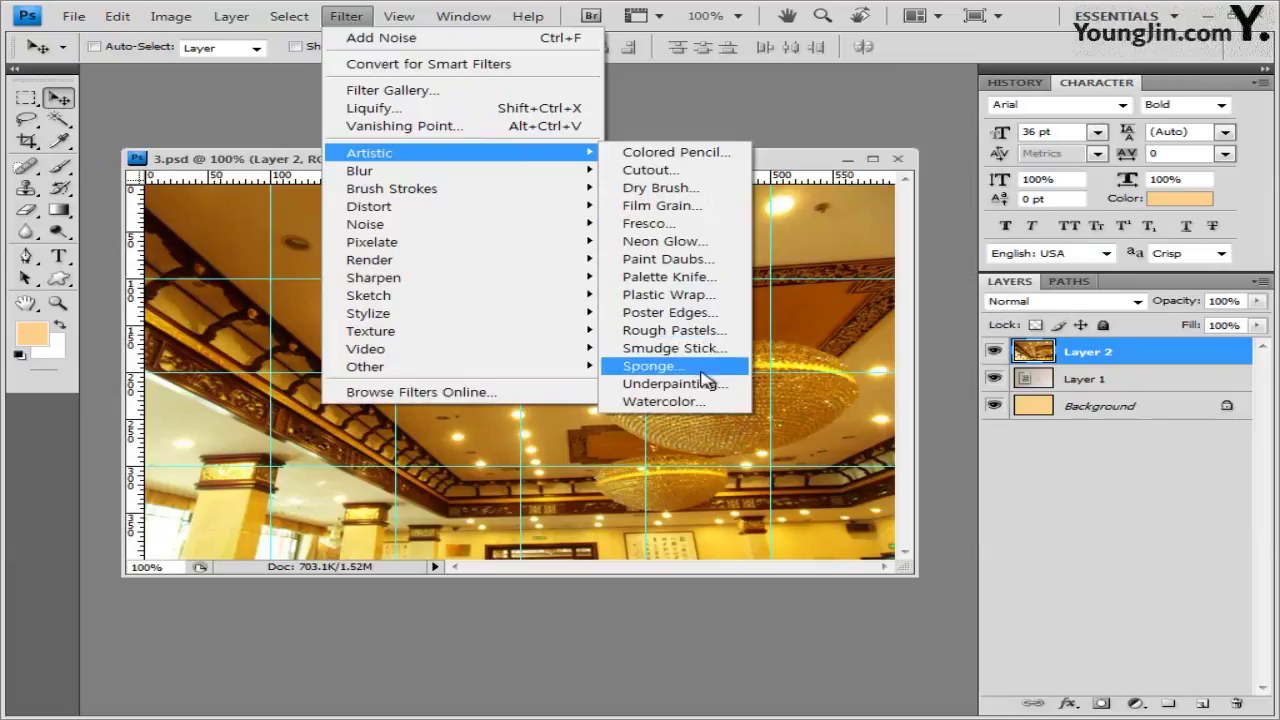
click(712, 331)
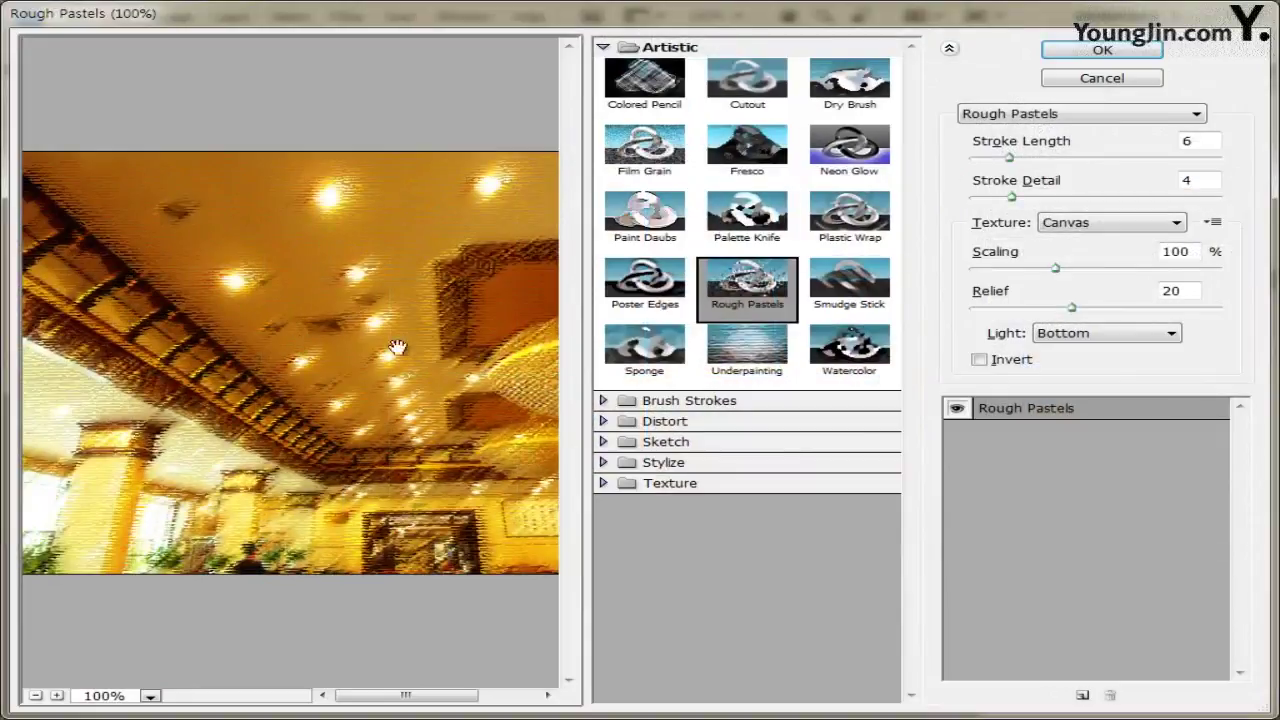
click(1100, 52)
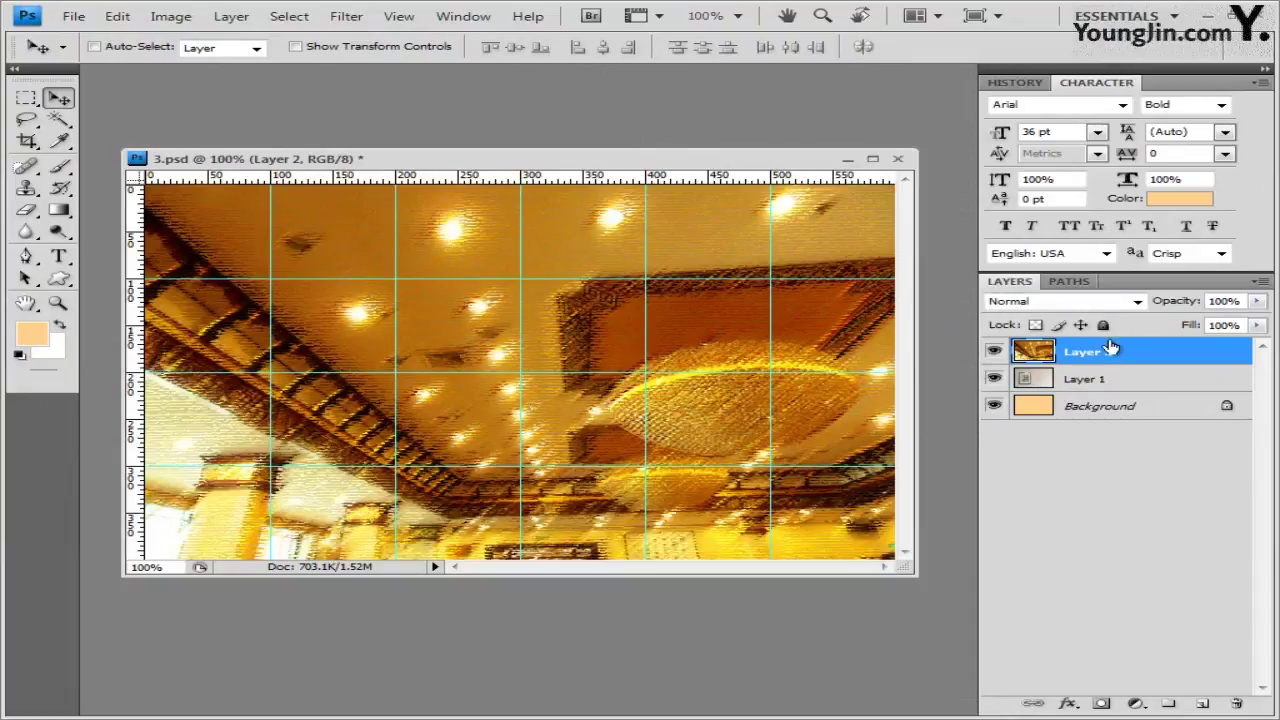
Add a layer mask to Layer 2 and choose the black-to-white preset for a linear gradient
click(1101, 704)
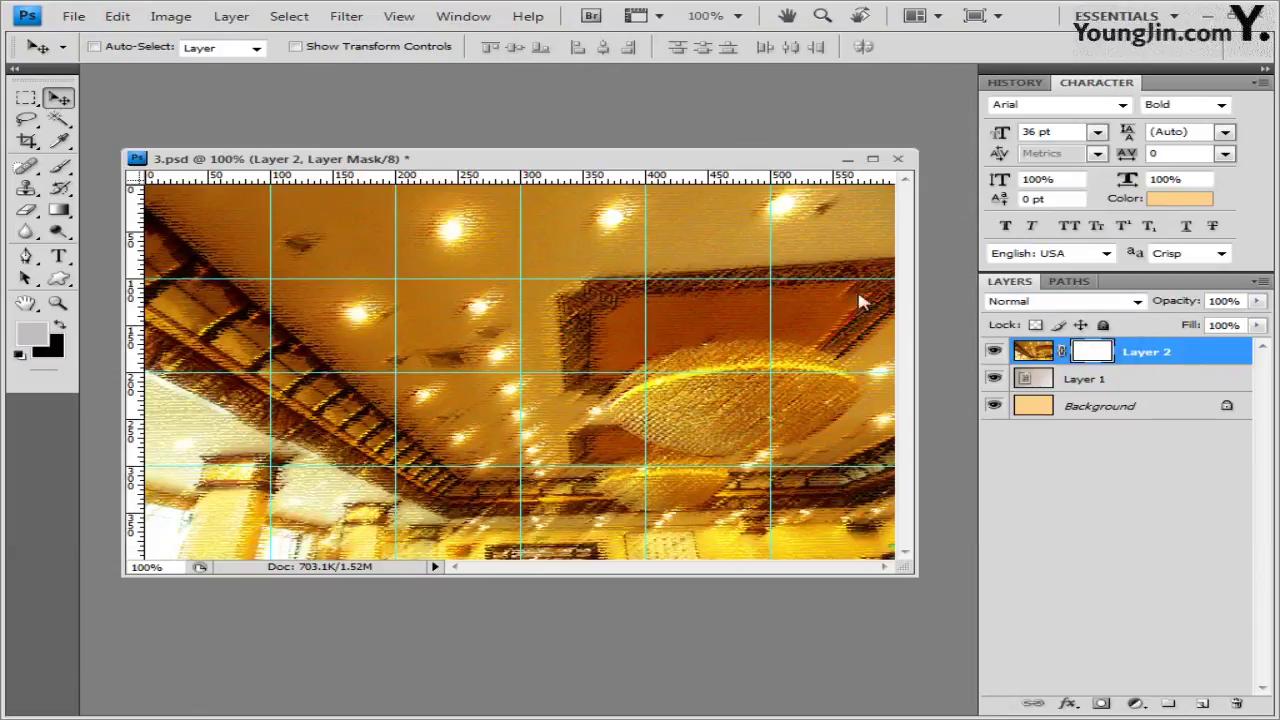
click(62, 213)
click(110, 208)
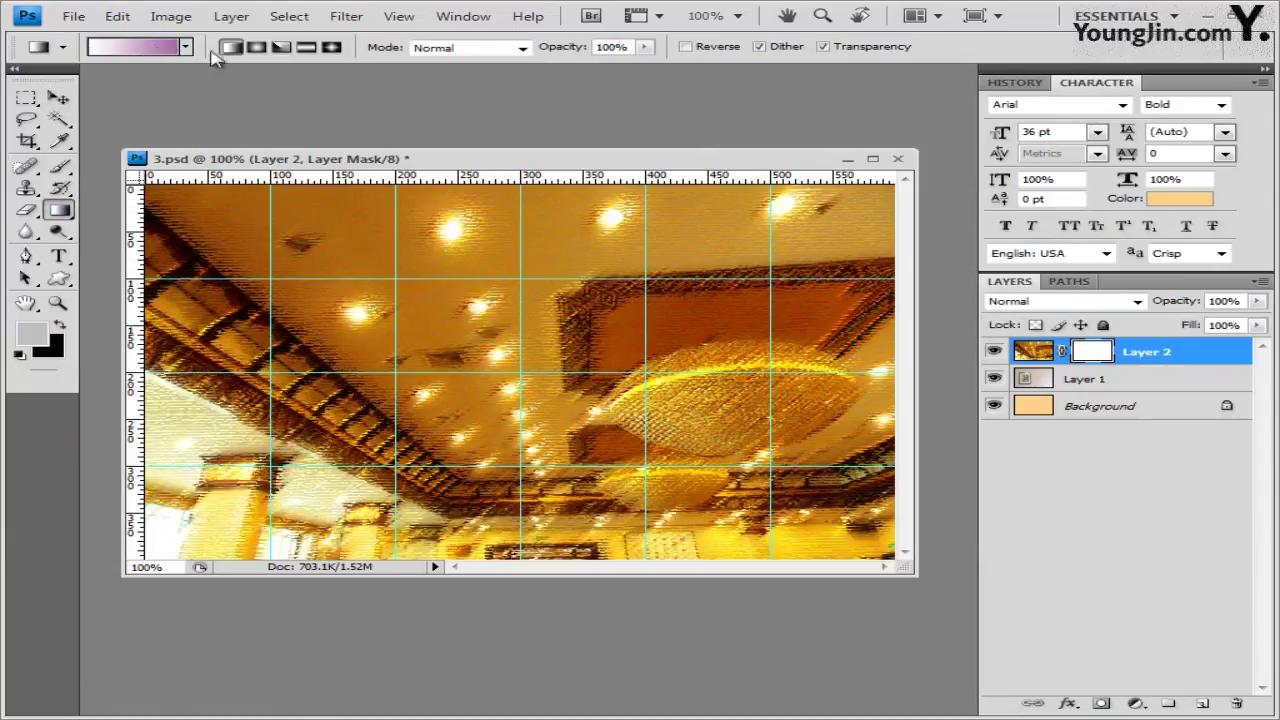
click(135, 47)
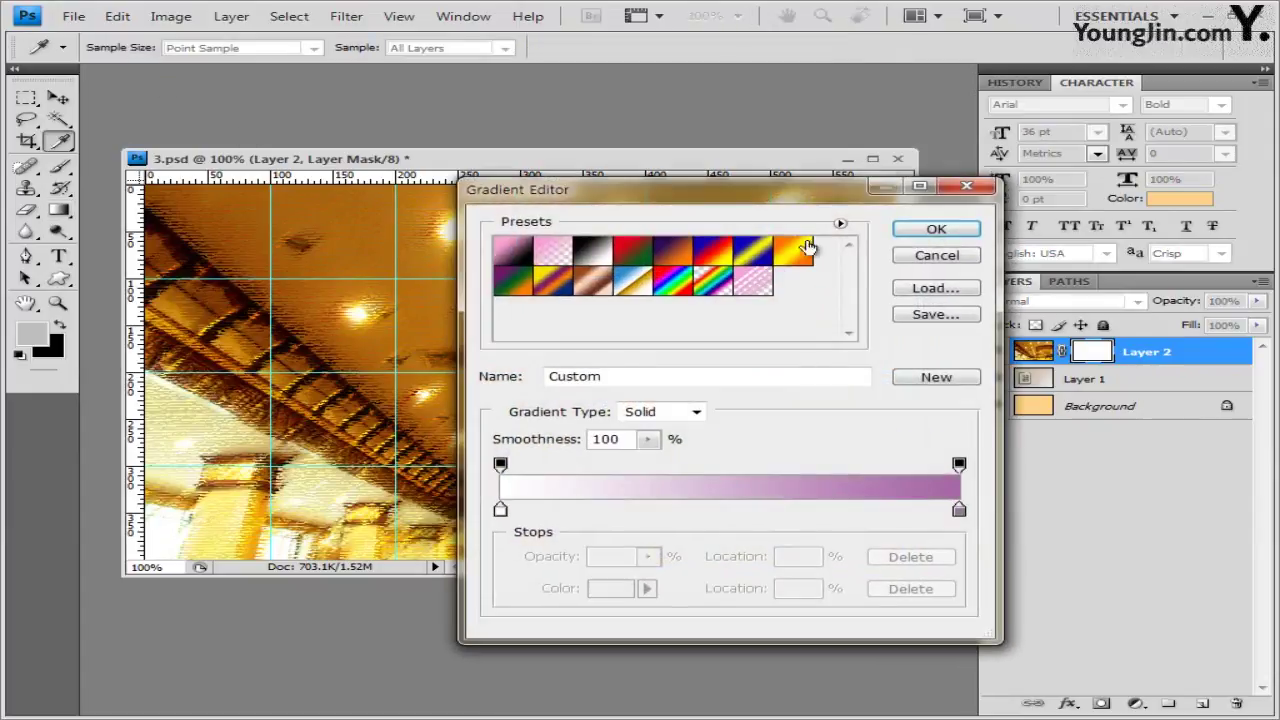
drag(677, 193, 632, 172)
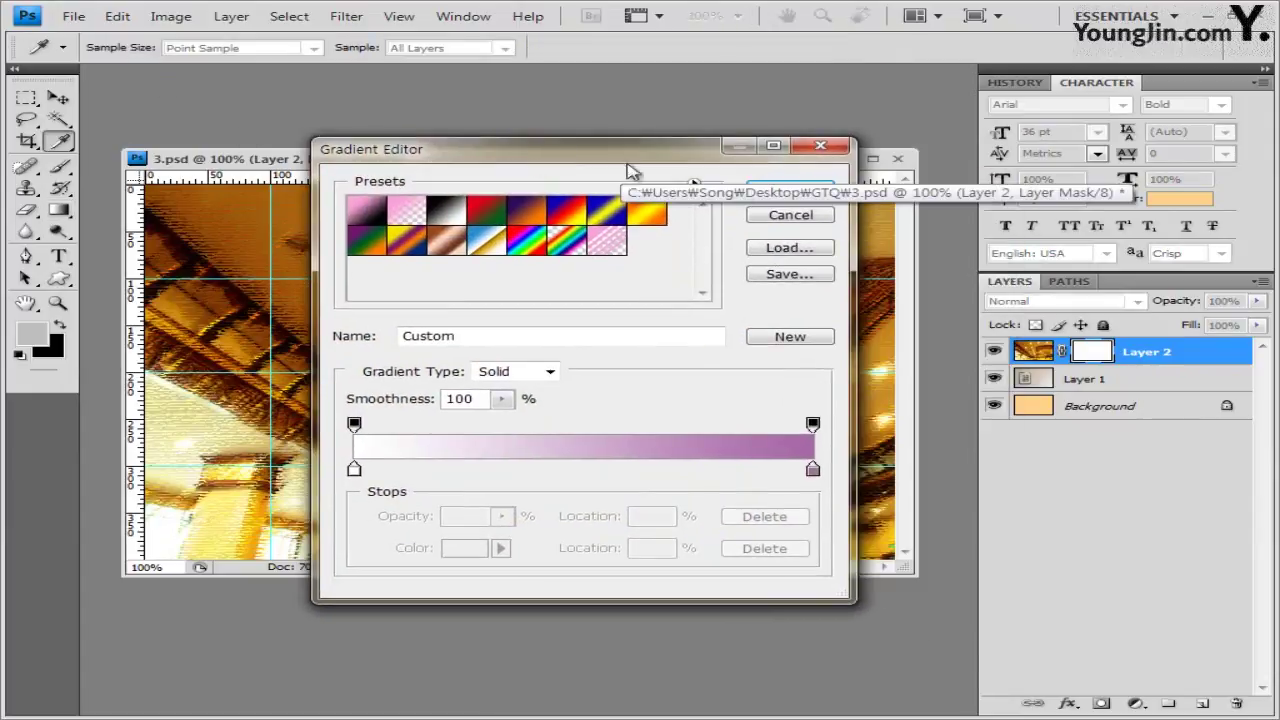
click(785, 218)
click(186, 47)
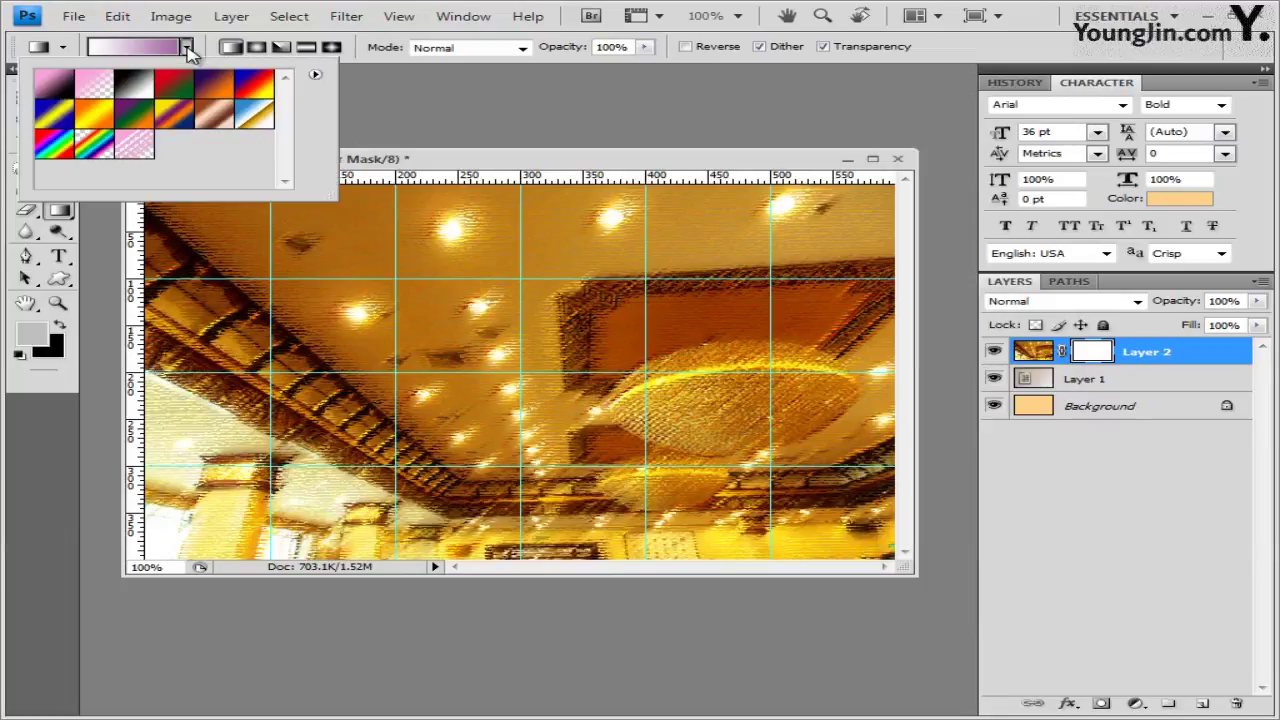
click(133, 87)
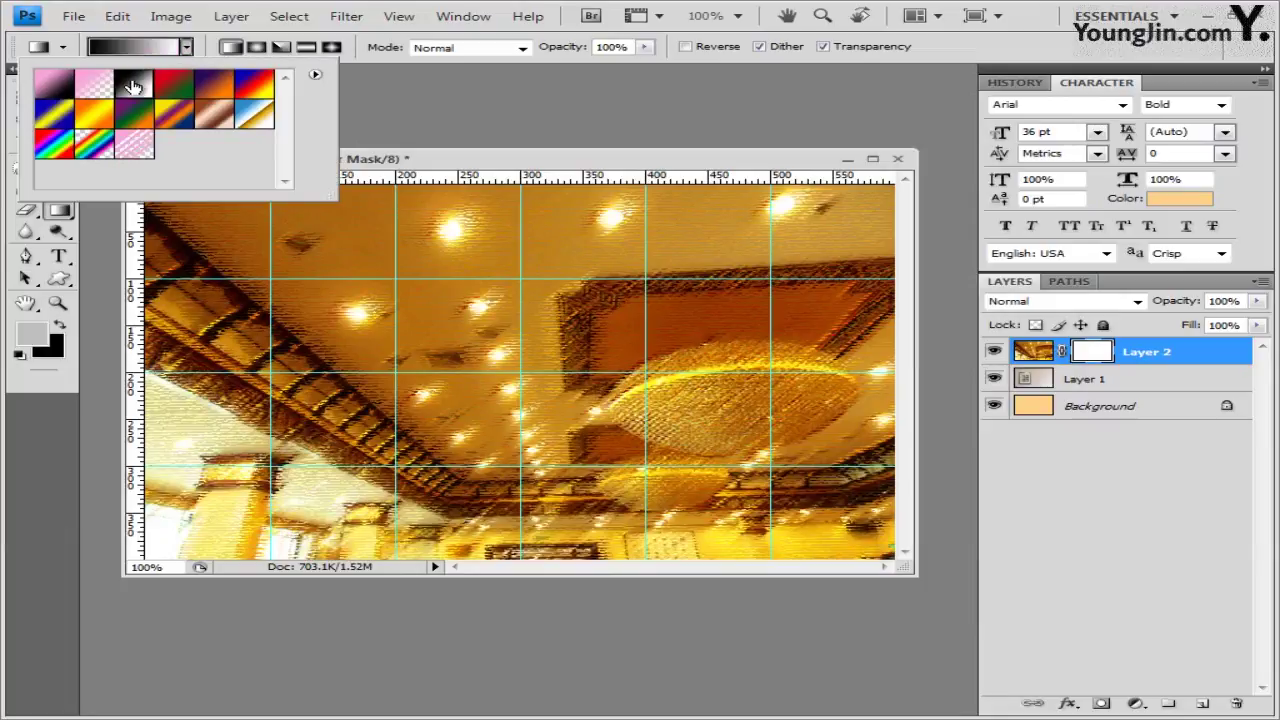
click(362, 75)
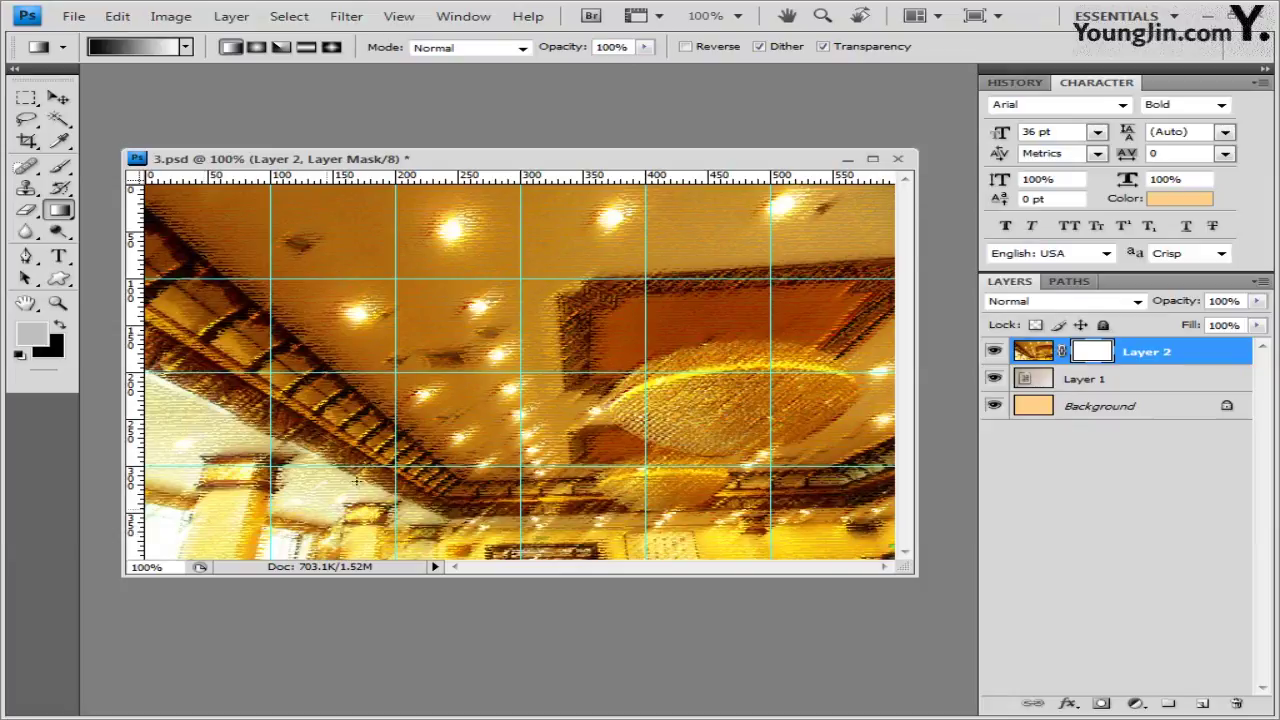
Draw diagonal black-to-white gradients on Layer 2's mask so the ceiling photo fades out toward the canvas's lower-left corner
drag(286, 494, 681, 311)
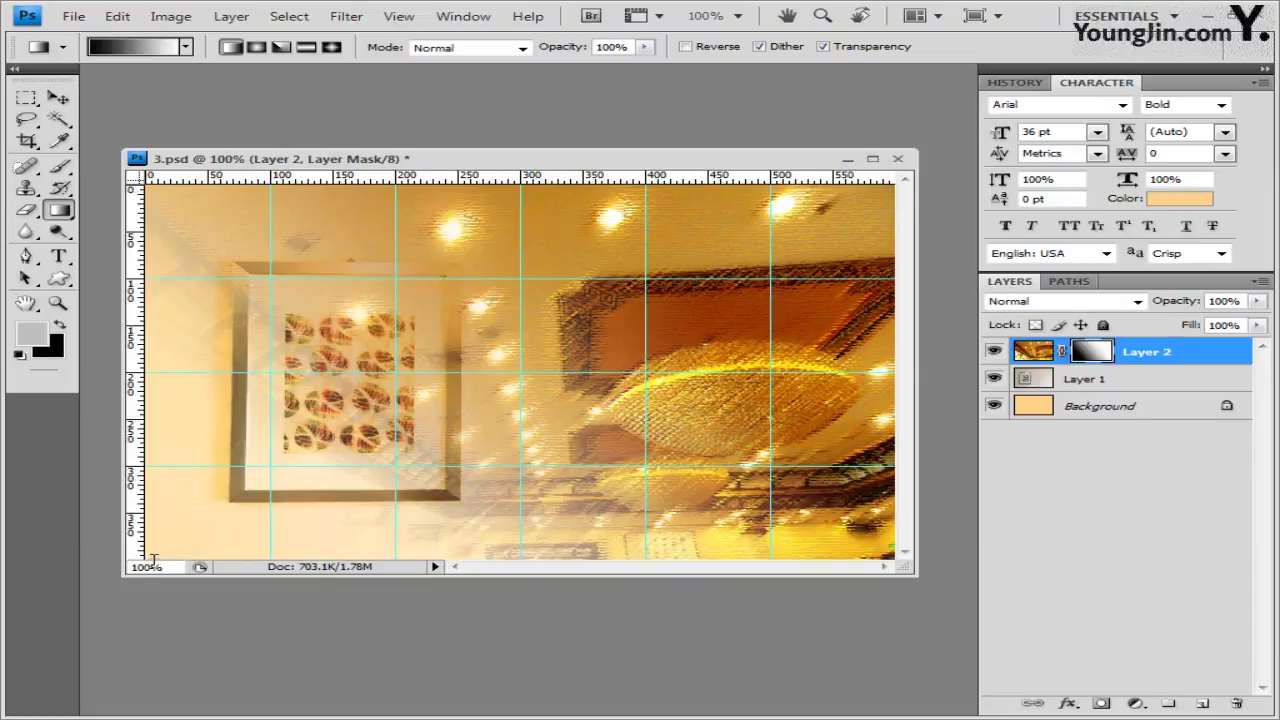
drag(731, 368, 317, 453)
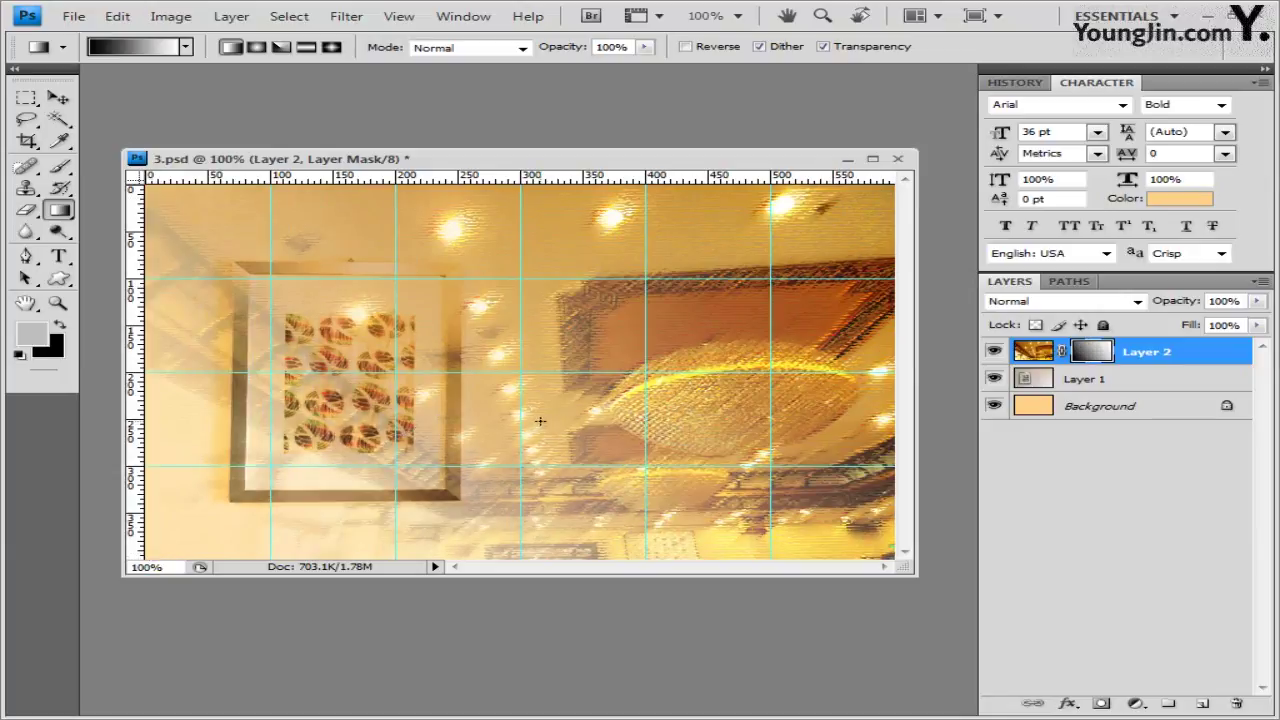
drag(471, 514, 385, 425)
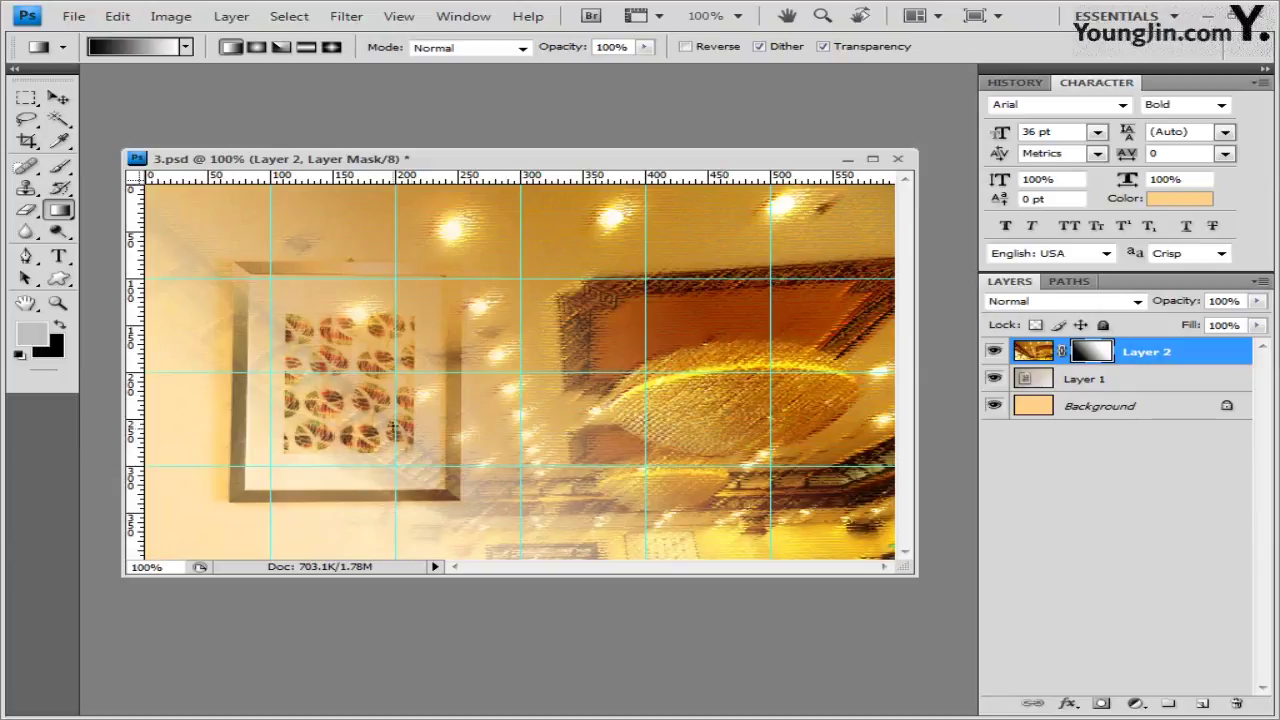
drag(617, 310, 241, 509)
Open the sushi plate photo 1급-10.jpg from the 기출문제03 folder
key(alt+Tab)
click(1130, 393)
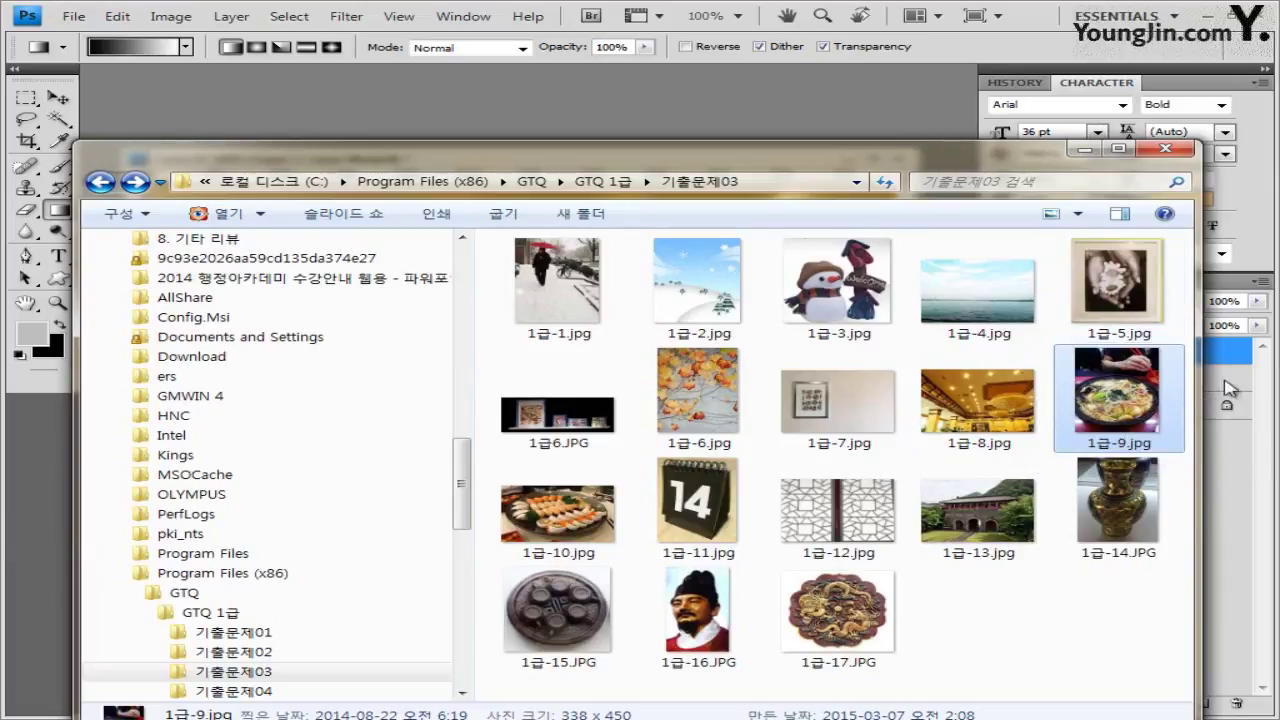
click(545, 525)
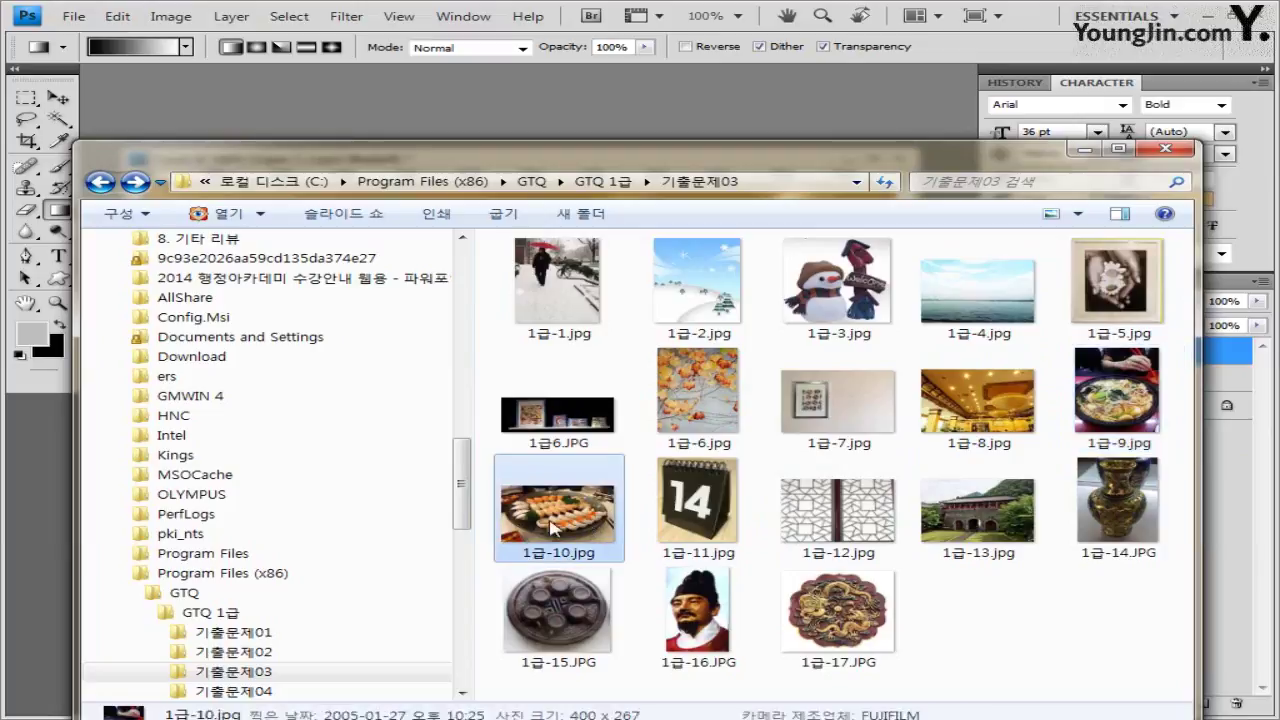
drag(519, 536, 391, 105)
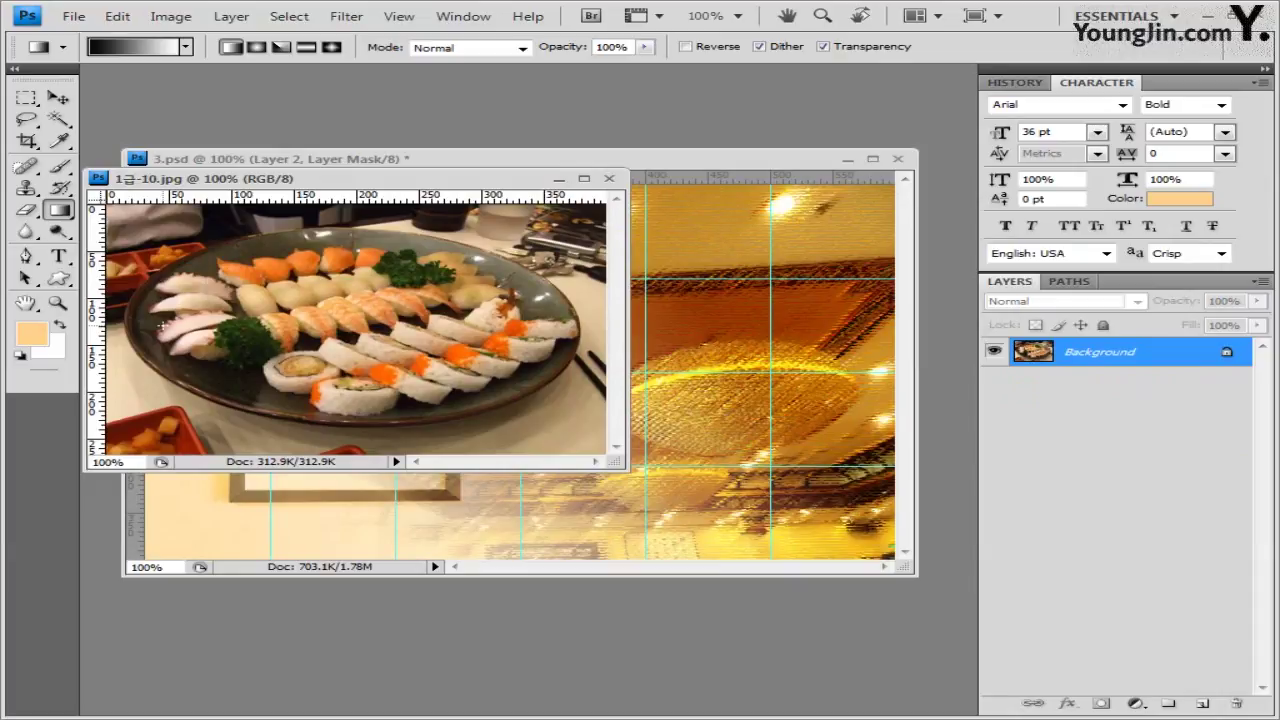
click(59, 119)
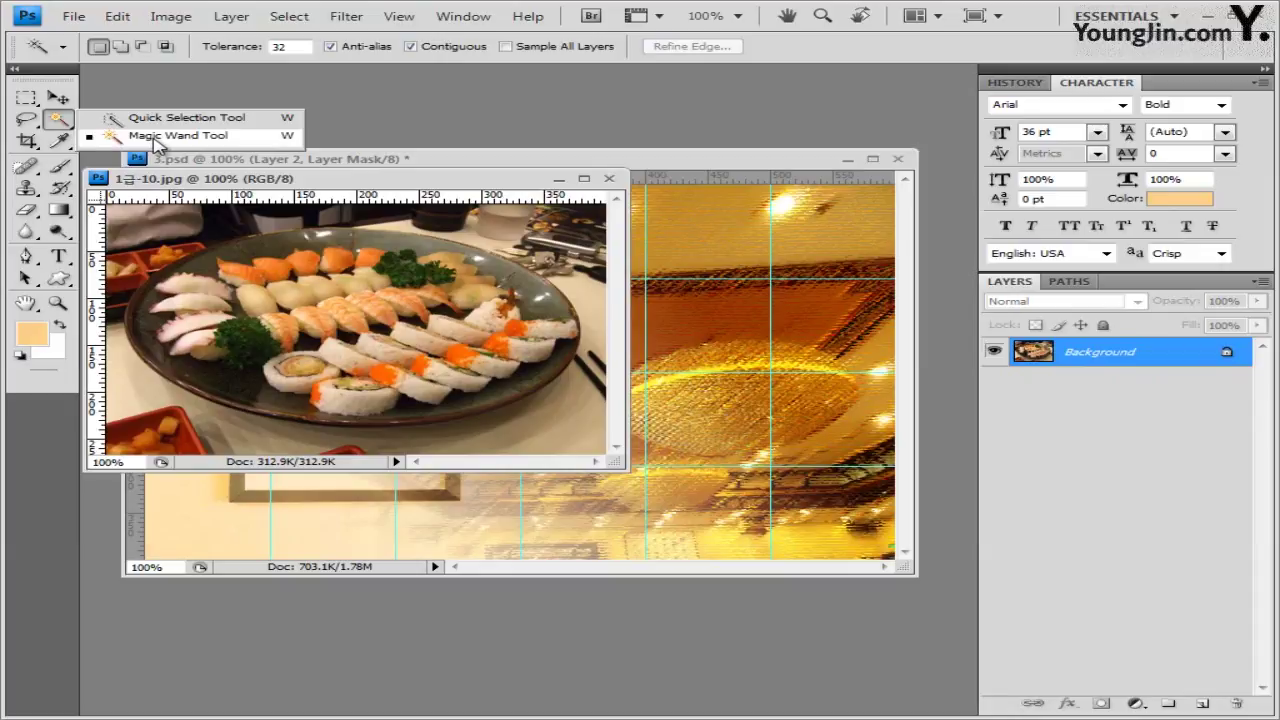
click(62, 122)
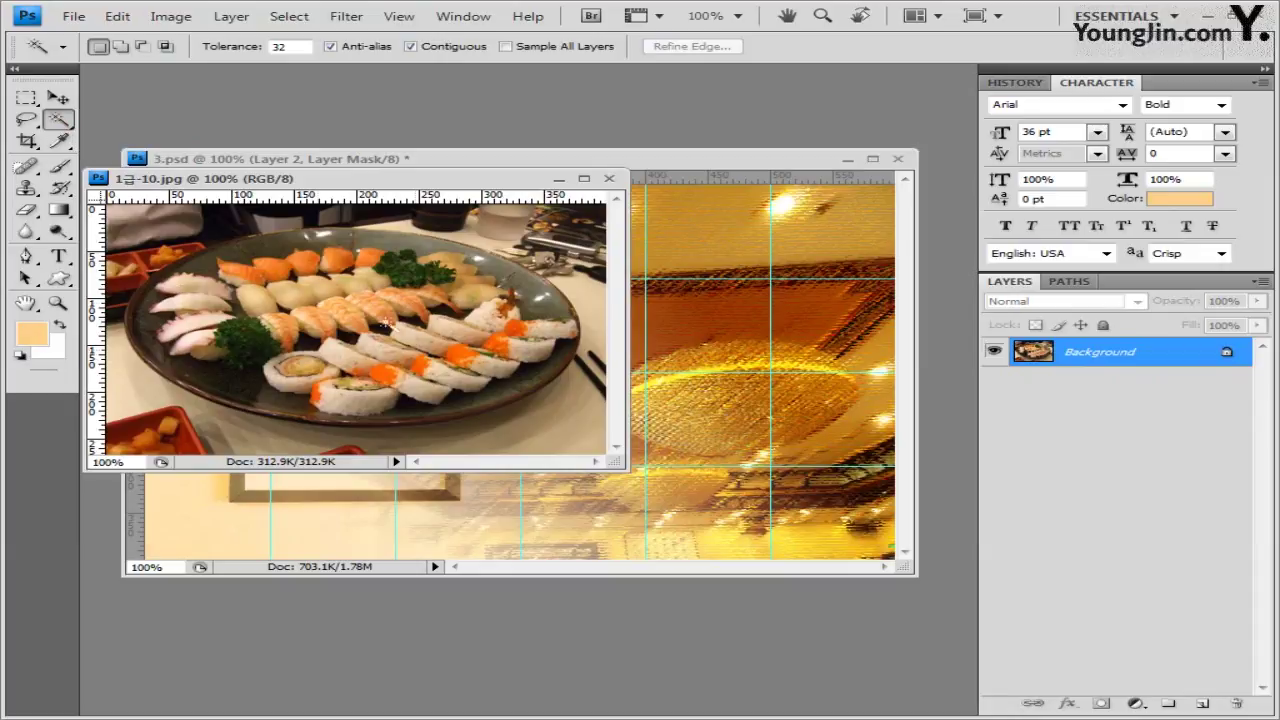
Choose the Elliptical Marquee tool and place two vertical and two horizontal guides around the edges of the sushi plate
click(25, 100)
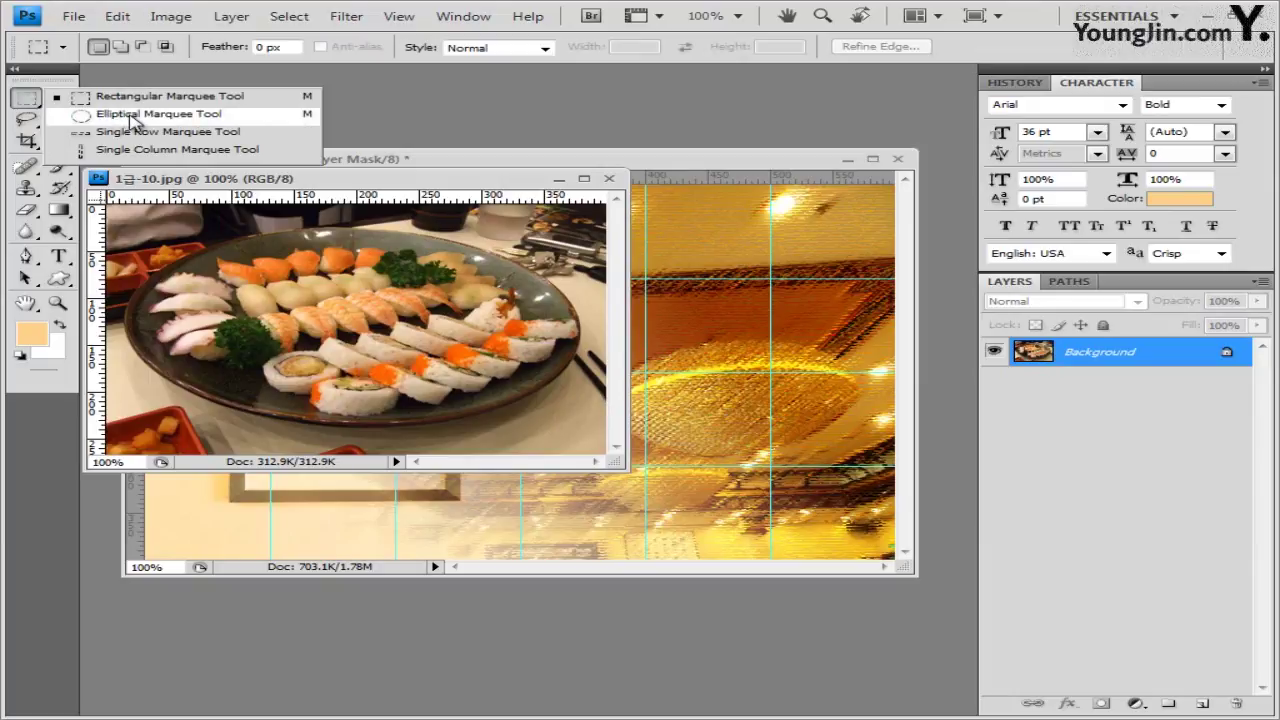
click(133, 116)
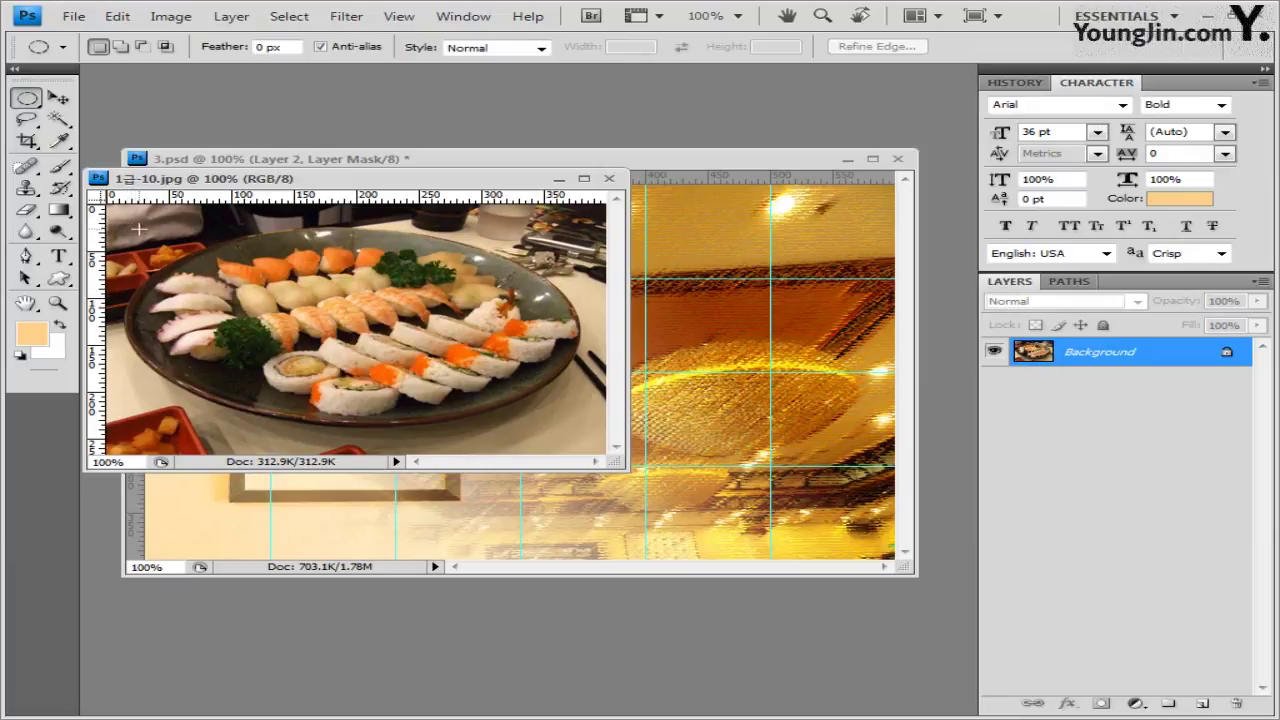
drag(115, 274, 124, 279)
drag(233, 196, 233, 226)
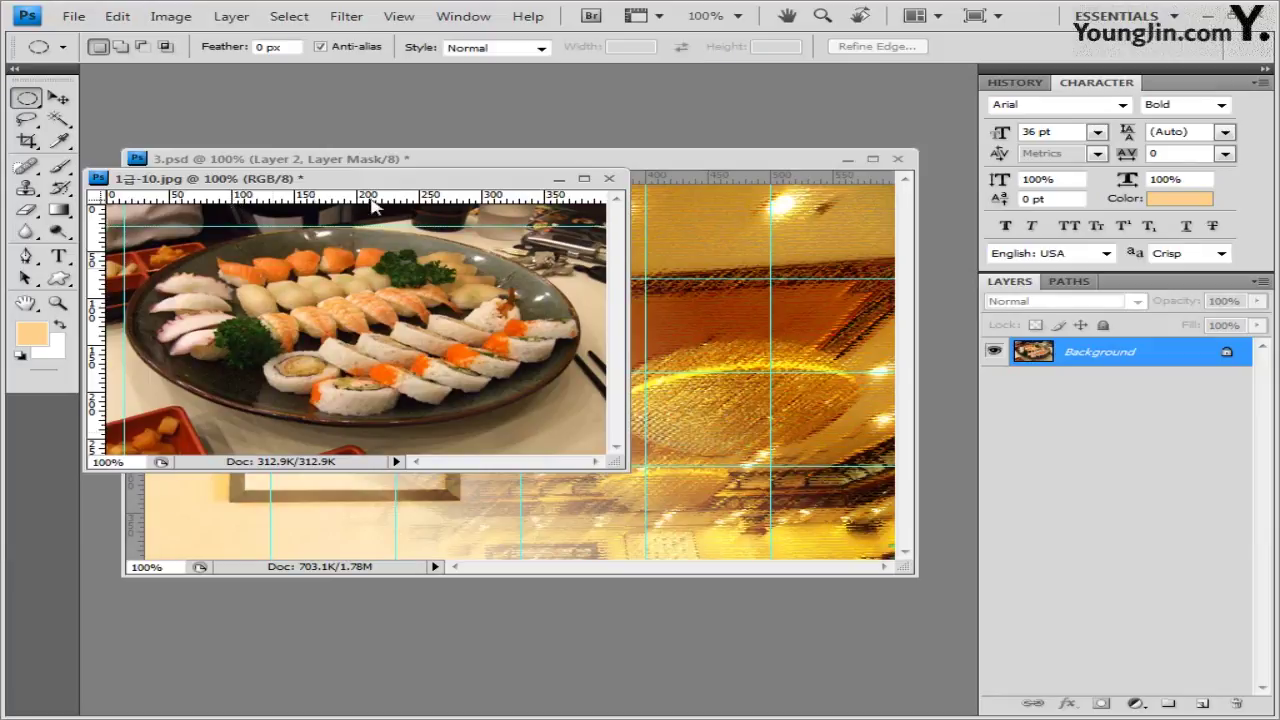
drag(366, 199, 356, 428)
drag(96, 335, 581, 339)
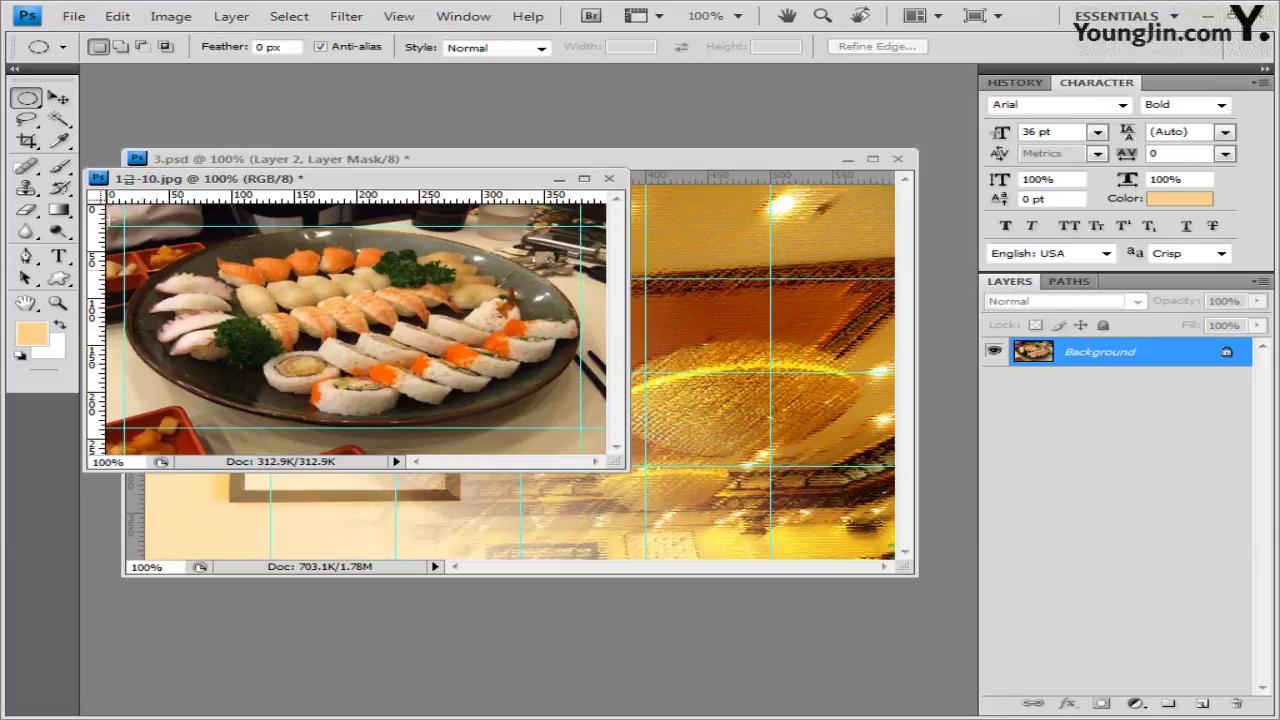
Try an elliptical selection around the plate between the guide corners, switching Snap on and off
mouse_move(122, 226)
mouse_down()
mouse_move(543, 367)
mouse_move(578, 430)
mouse_up()
drag(578, 430, 578, 430)
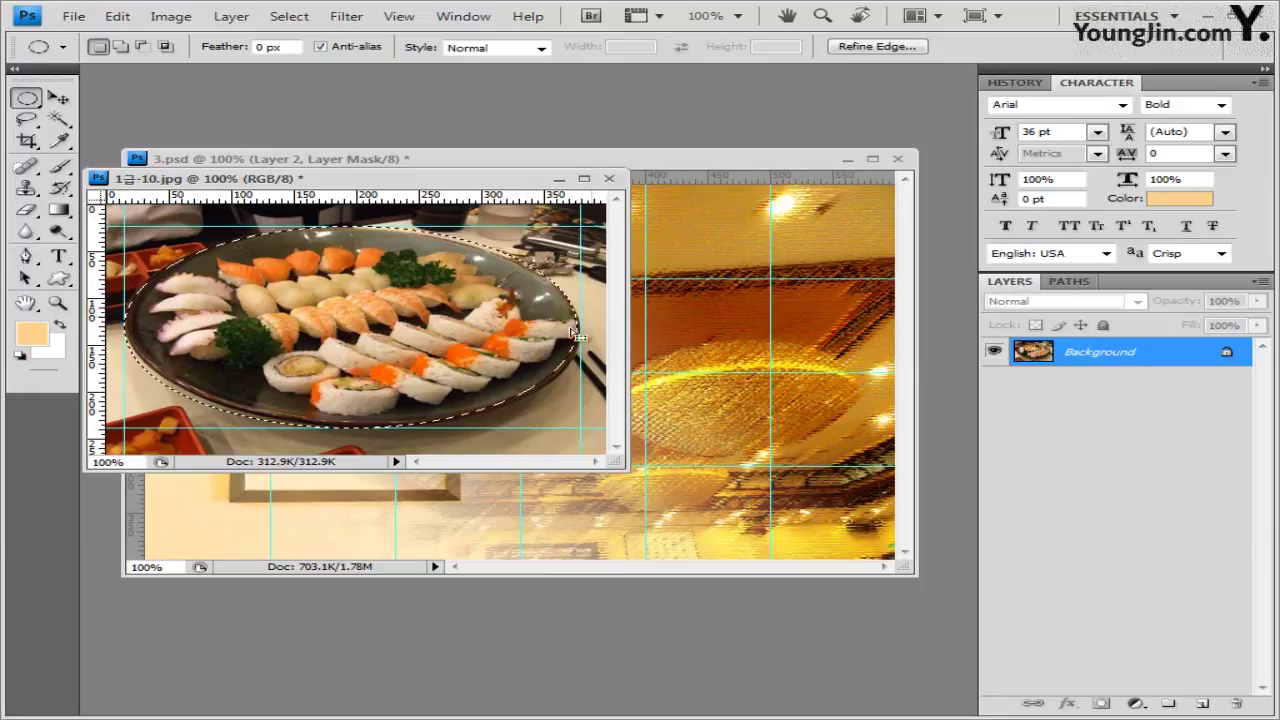
click(507, 346)
click(399, 18)
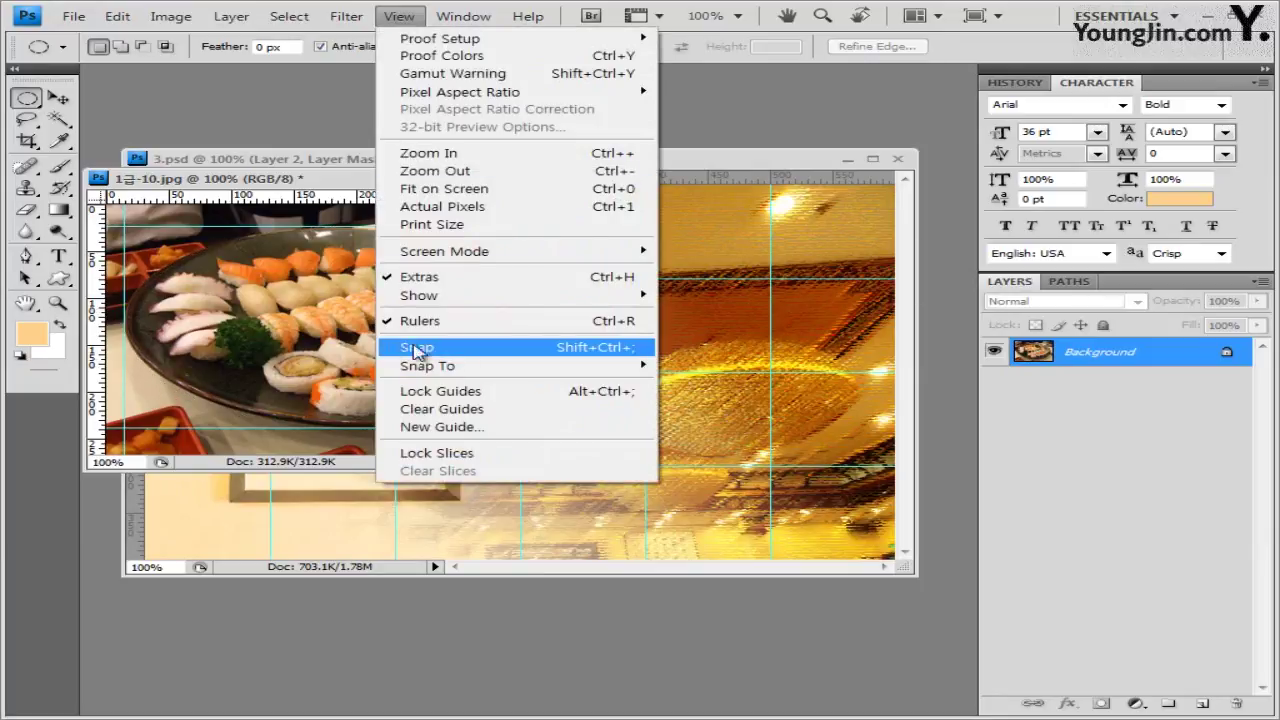
click(454, 347)
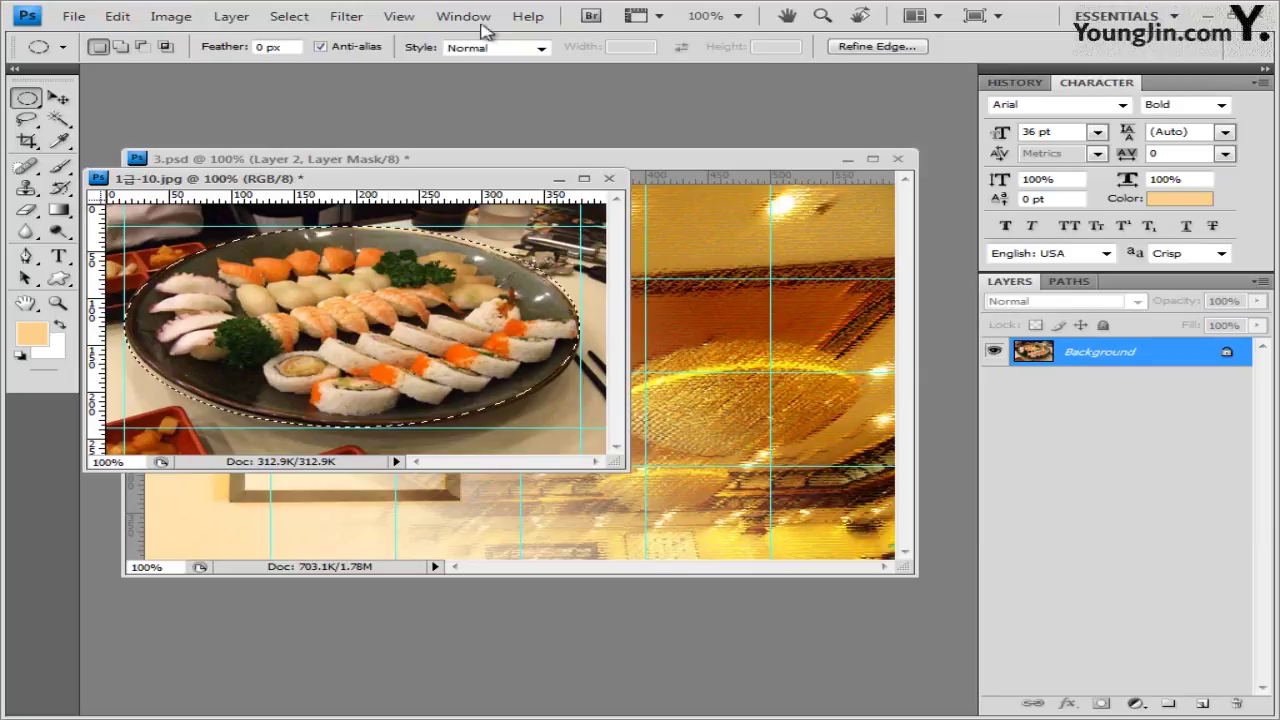
click(399, 17)
click(145, 372)
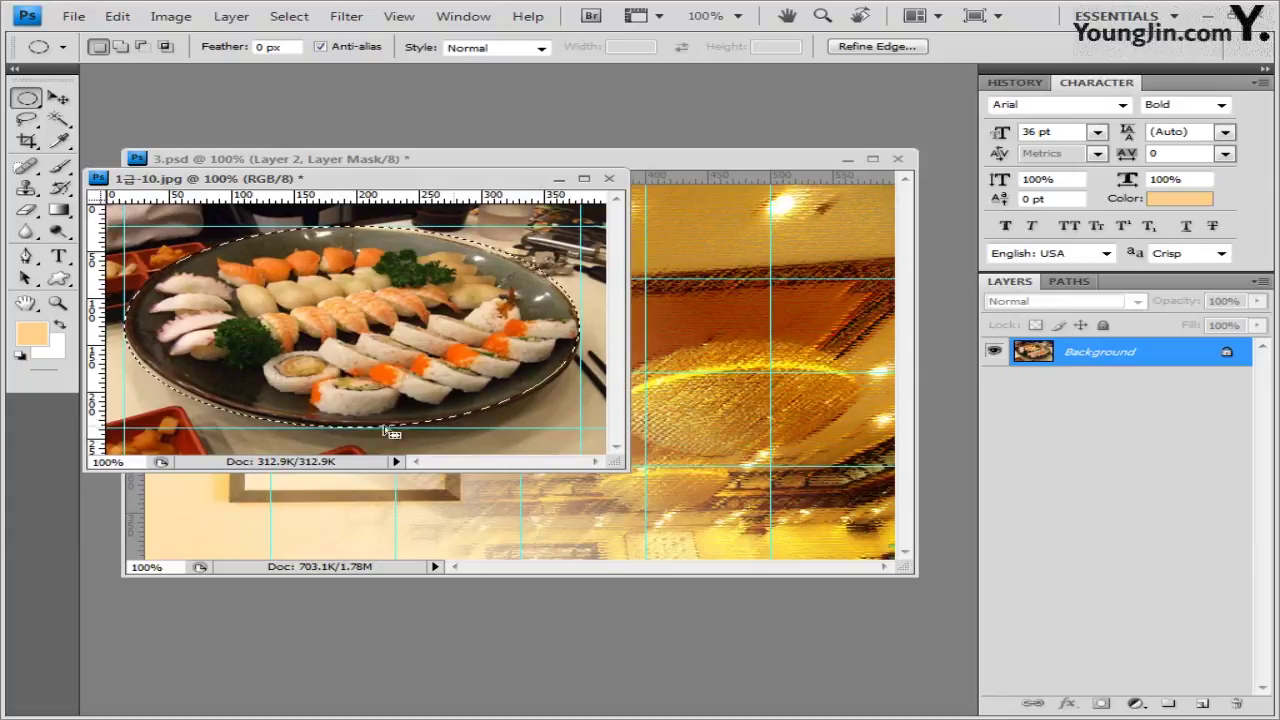
click(399, 16)
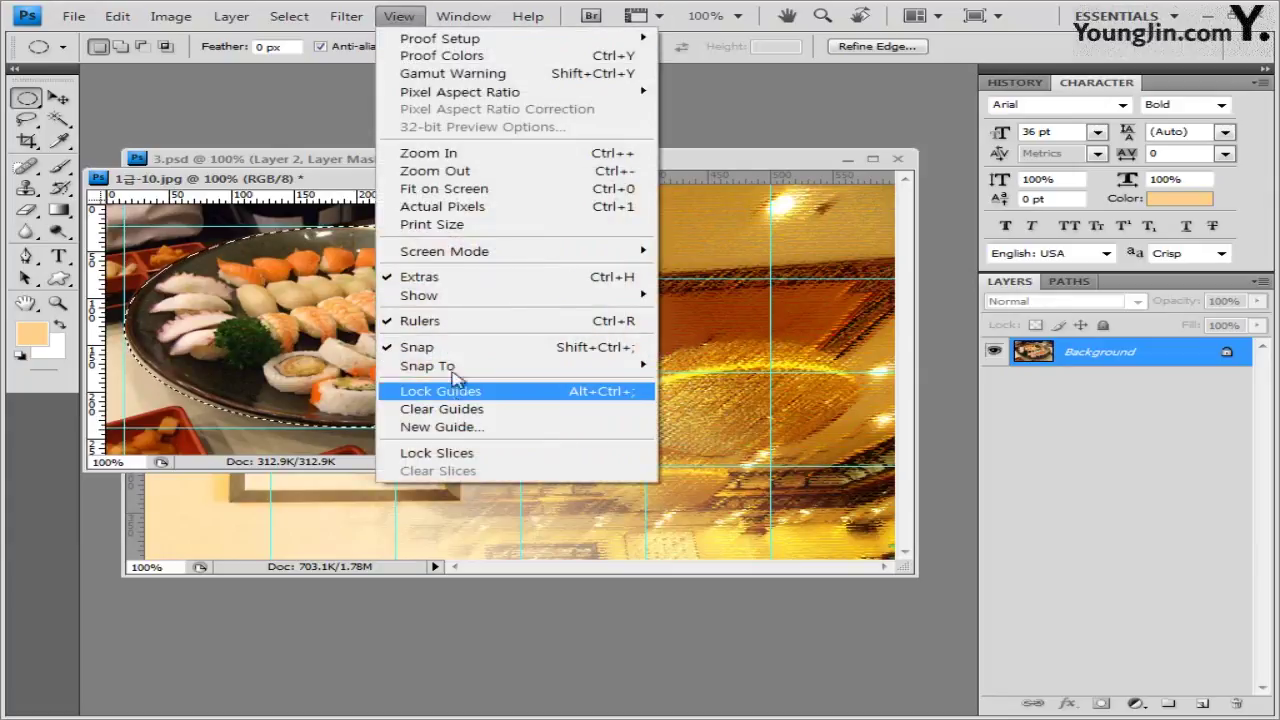
click(455, 348)
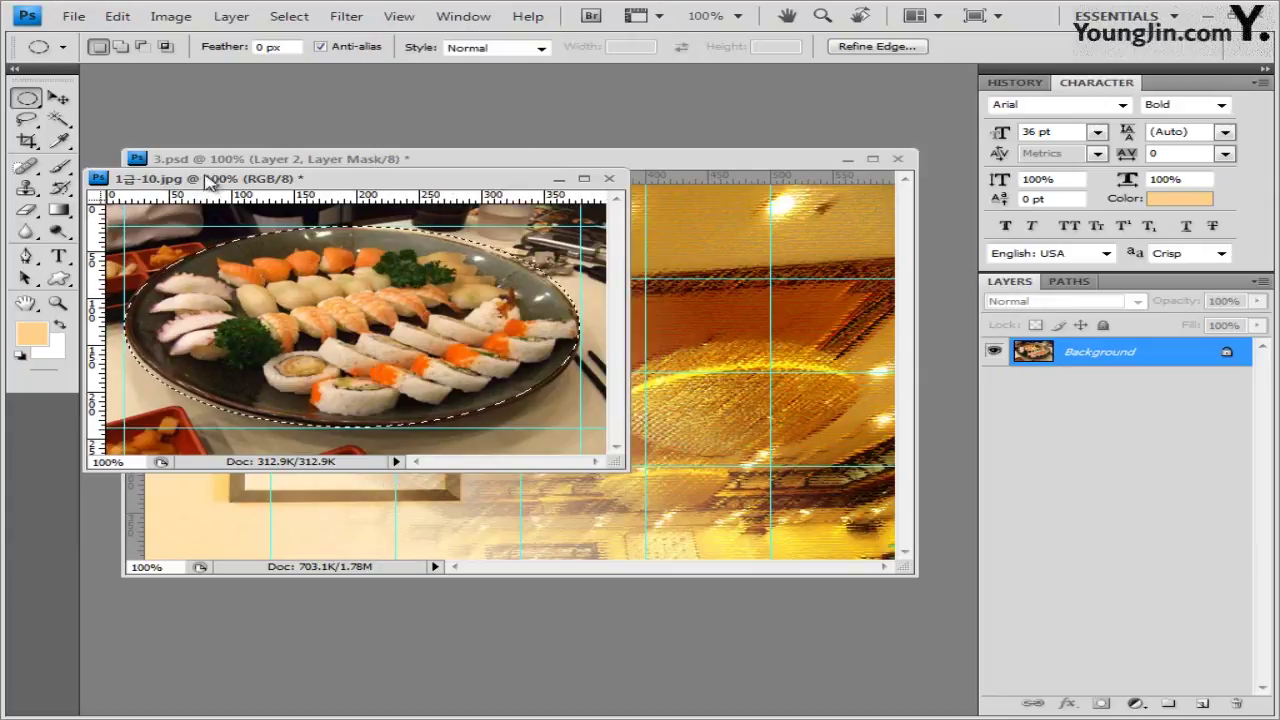
Move the four guides slightly inward so they touch the outer rim of the plate
click(58, 101)
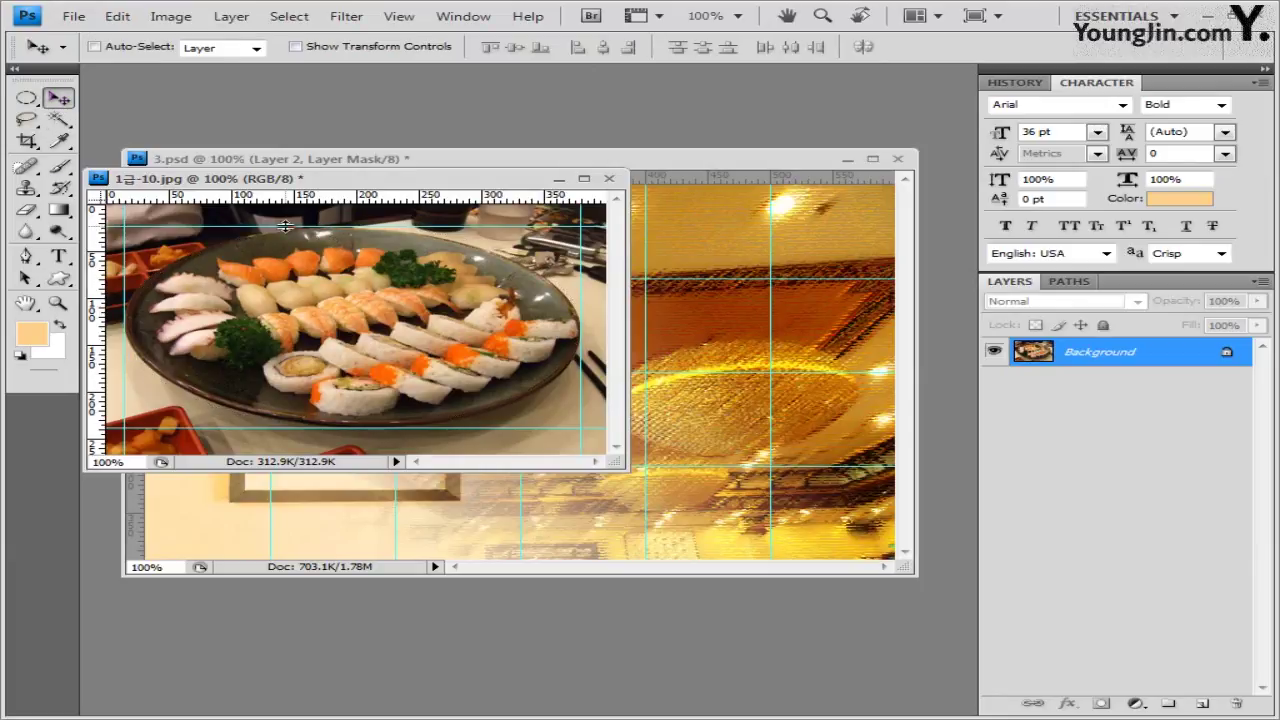
drag(285, 226, 290, 234)
drag(293, 231, 297, 232)
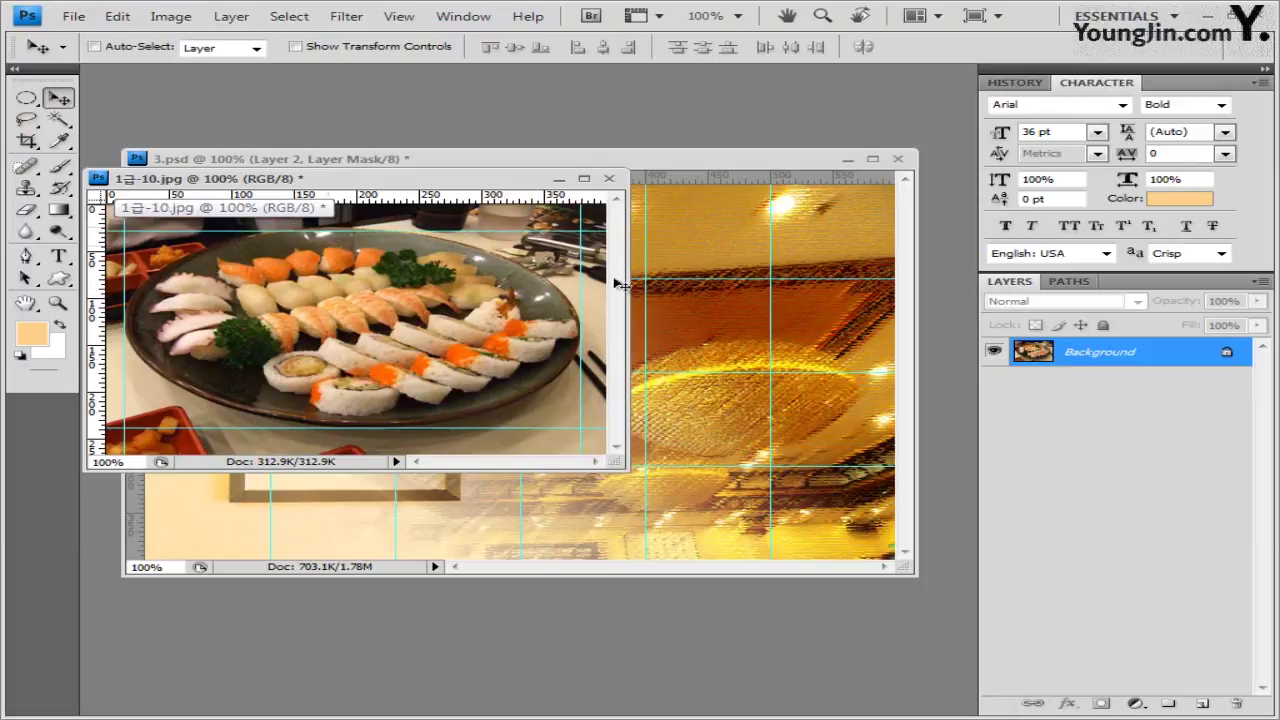
drag(579, 267, 578, 300)
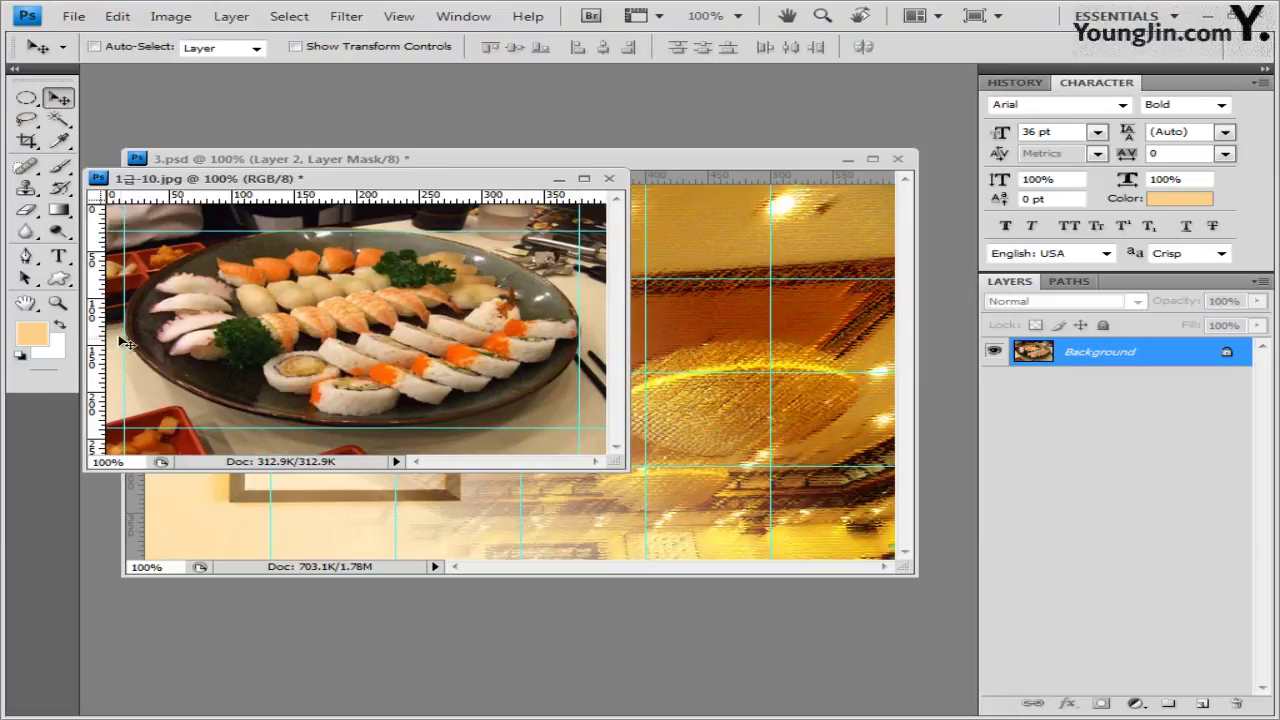
drag(122, 341, 128, 342)
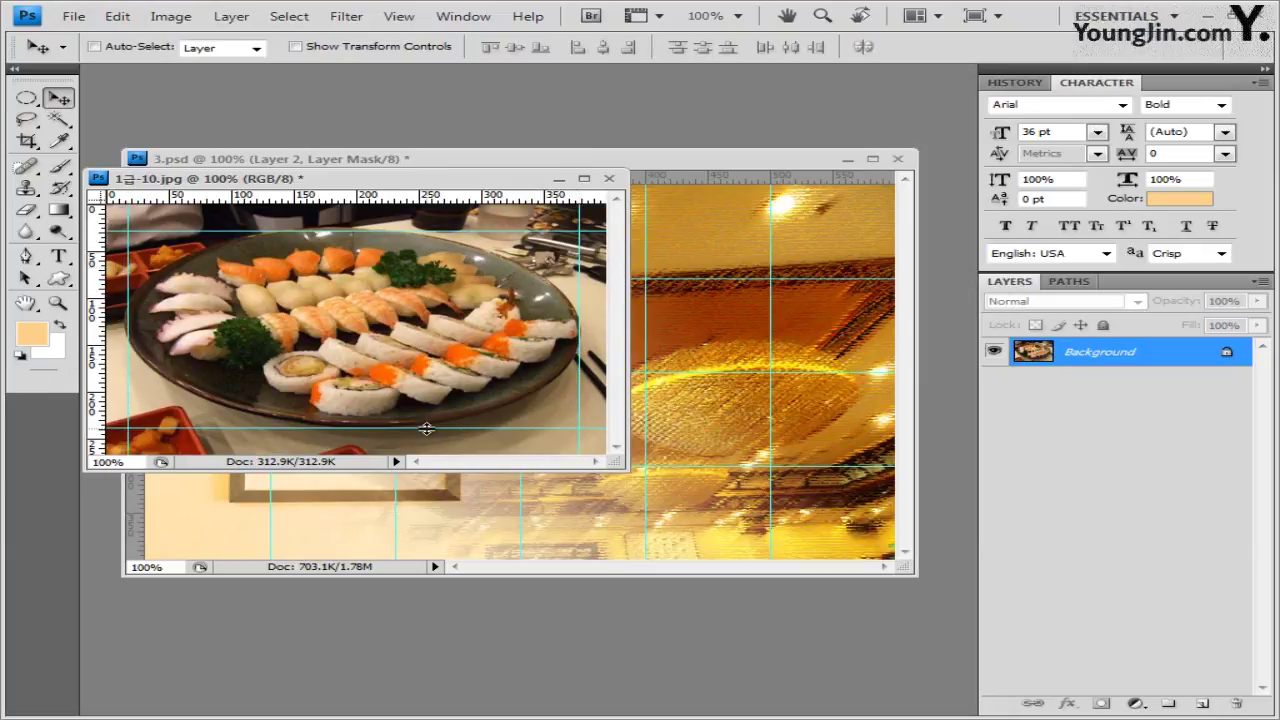
drag(426, 428, 426, 422)
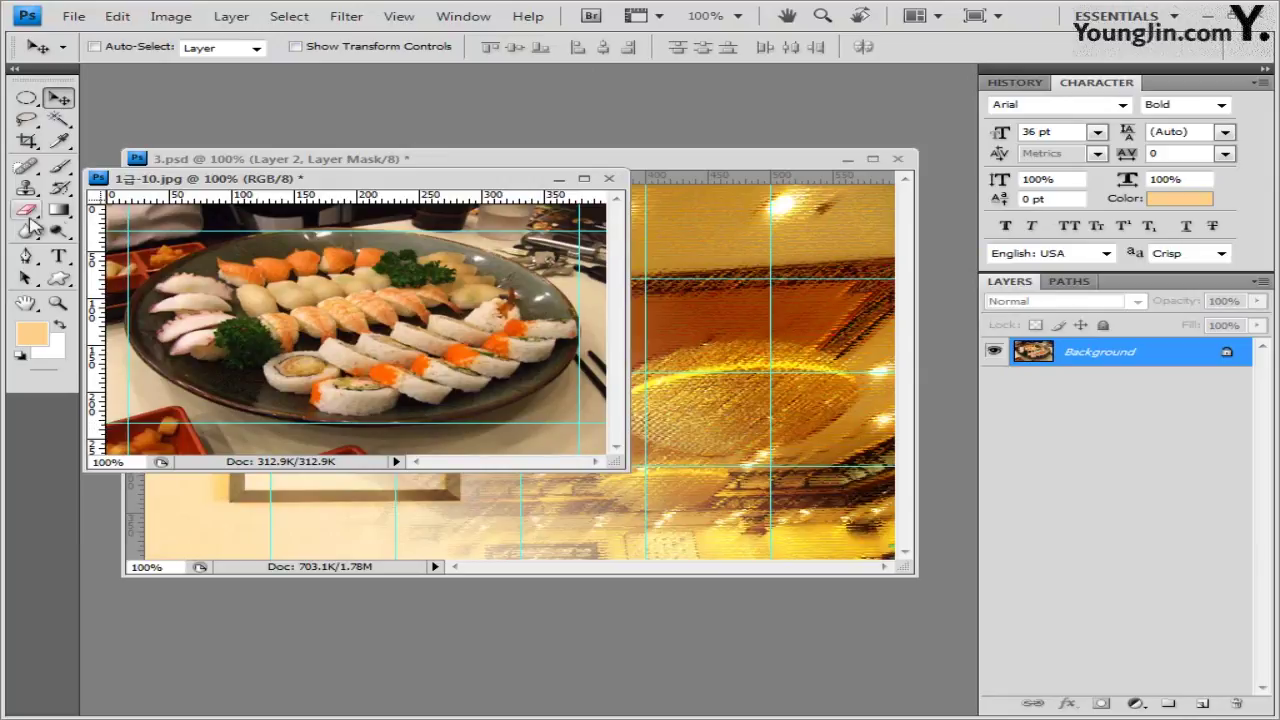
Select the plate with an ellipse fitted to the guides and copy it into 3.psd as a new layer, closing 1급-10.jpg without saving
click(26, 97)
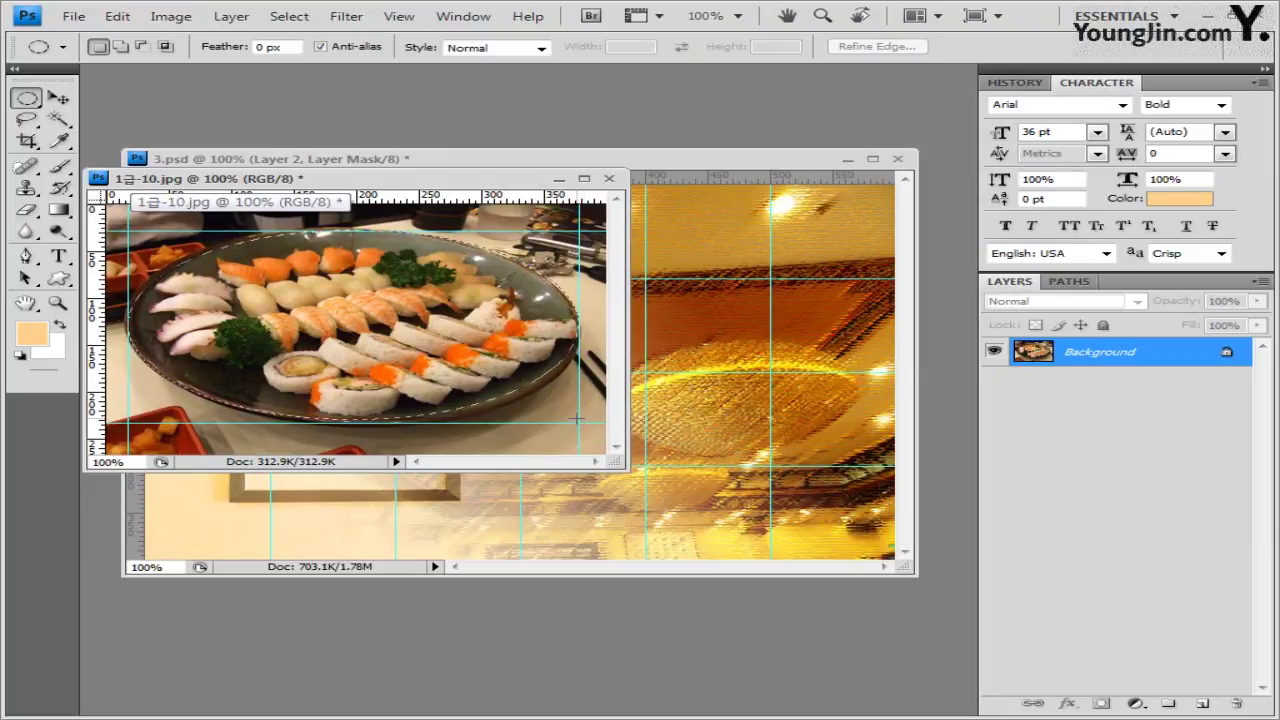
drag(576, 418, 577, 420)
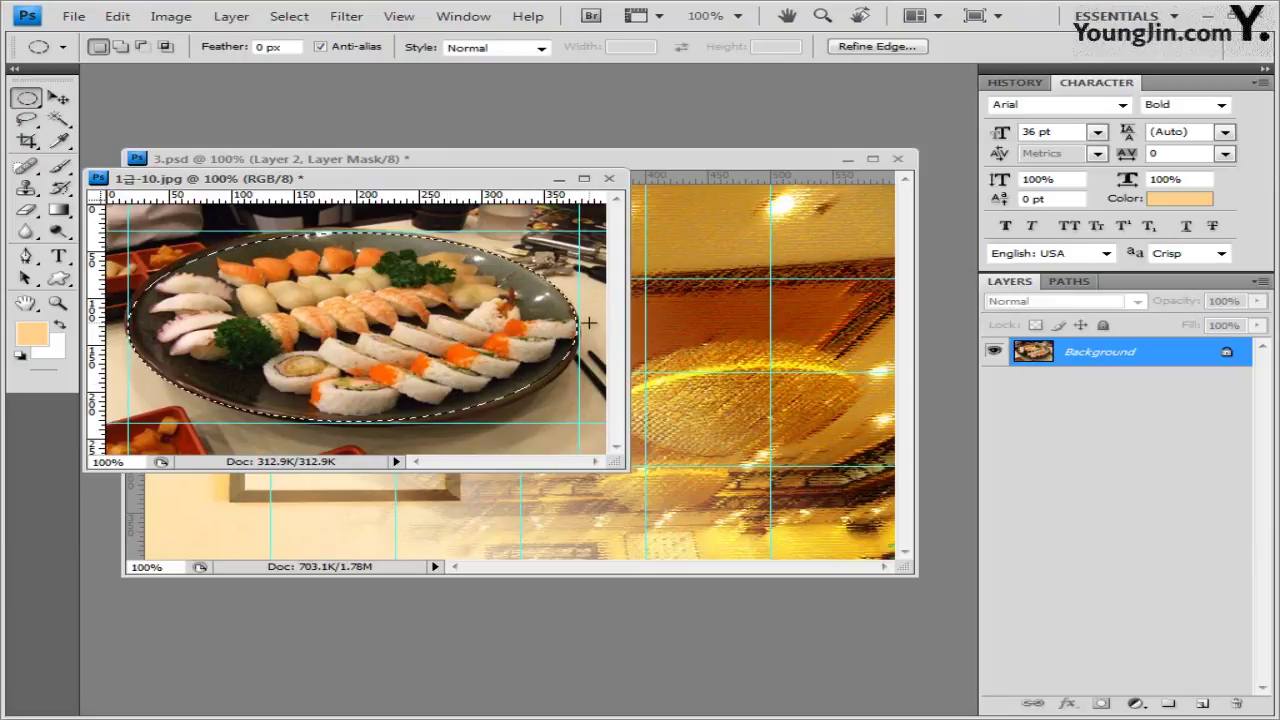
click(609, 178)
click(794, 428)
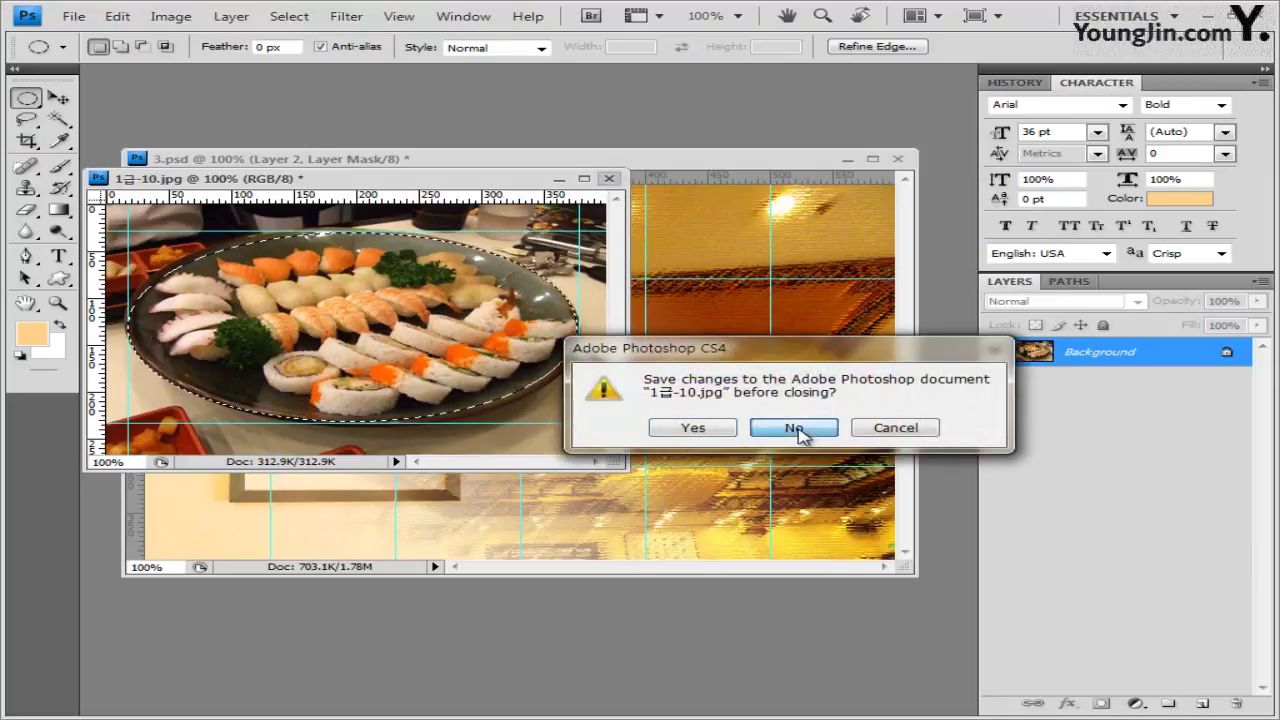
key(ctrl+v)
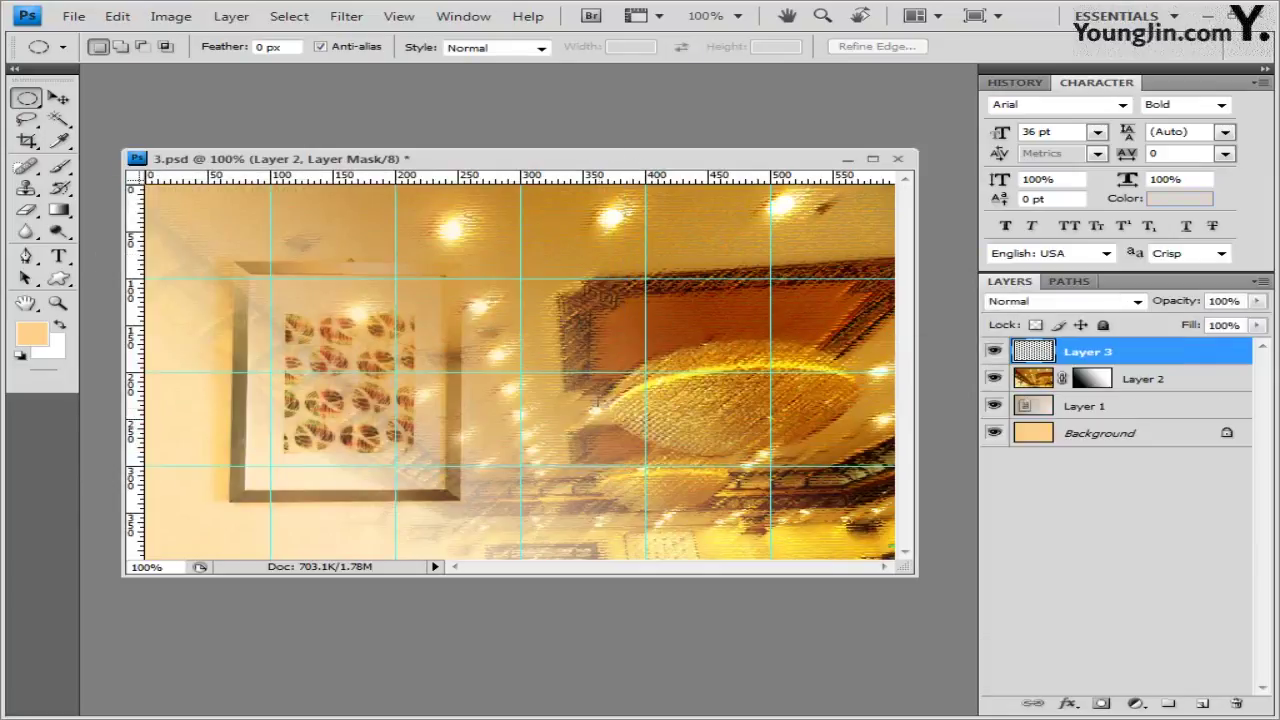
Move the plate on Layer 3 to the canvas's lower-left corner, partly outside the canvas, centred at X 121 px, Y 336 px
key(v)
drag(631, 437, 496, 526)
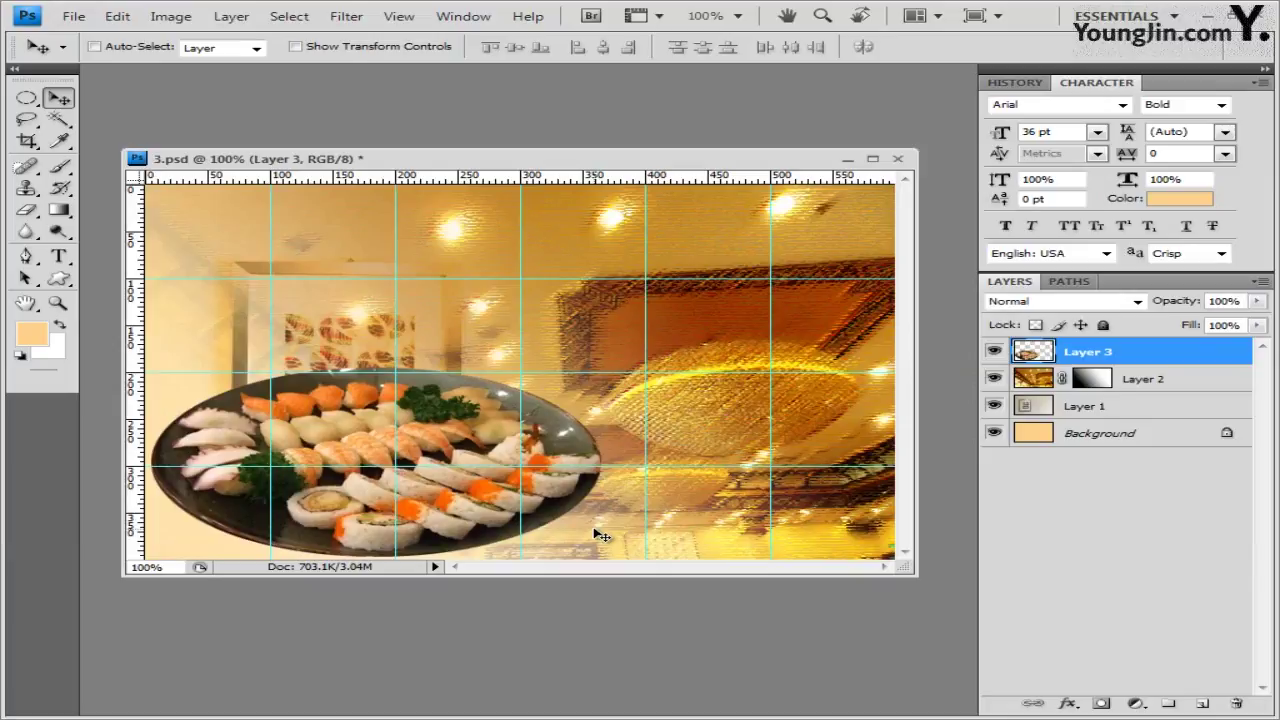
drag(462, 440, 397, 467)
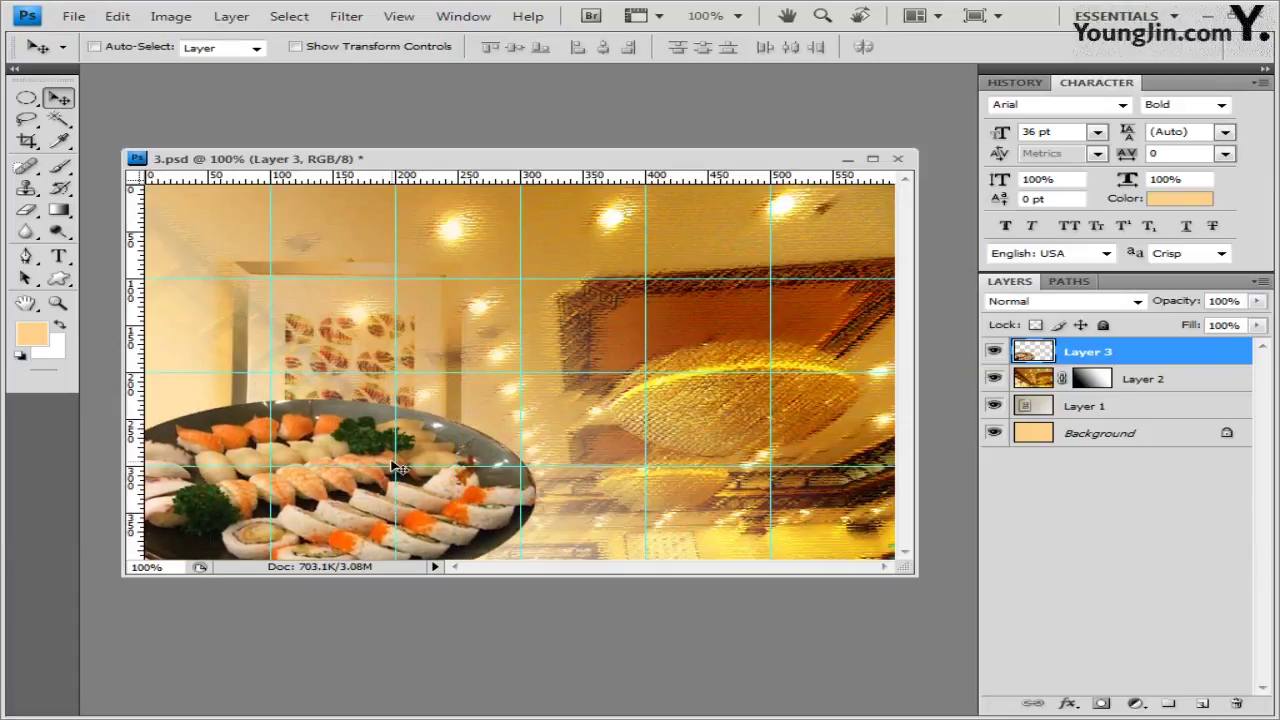
key(ctrl+t)
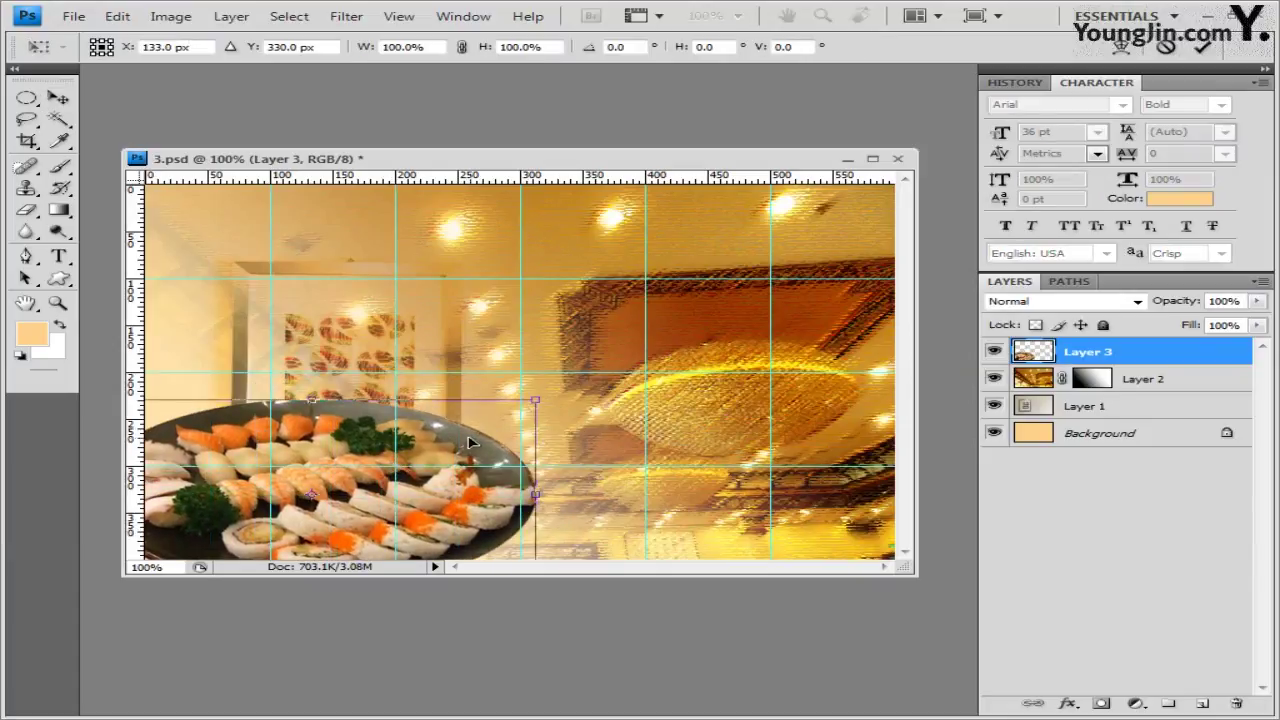
drag(478, 446, 435, 417)
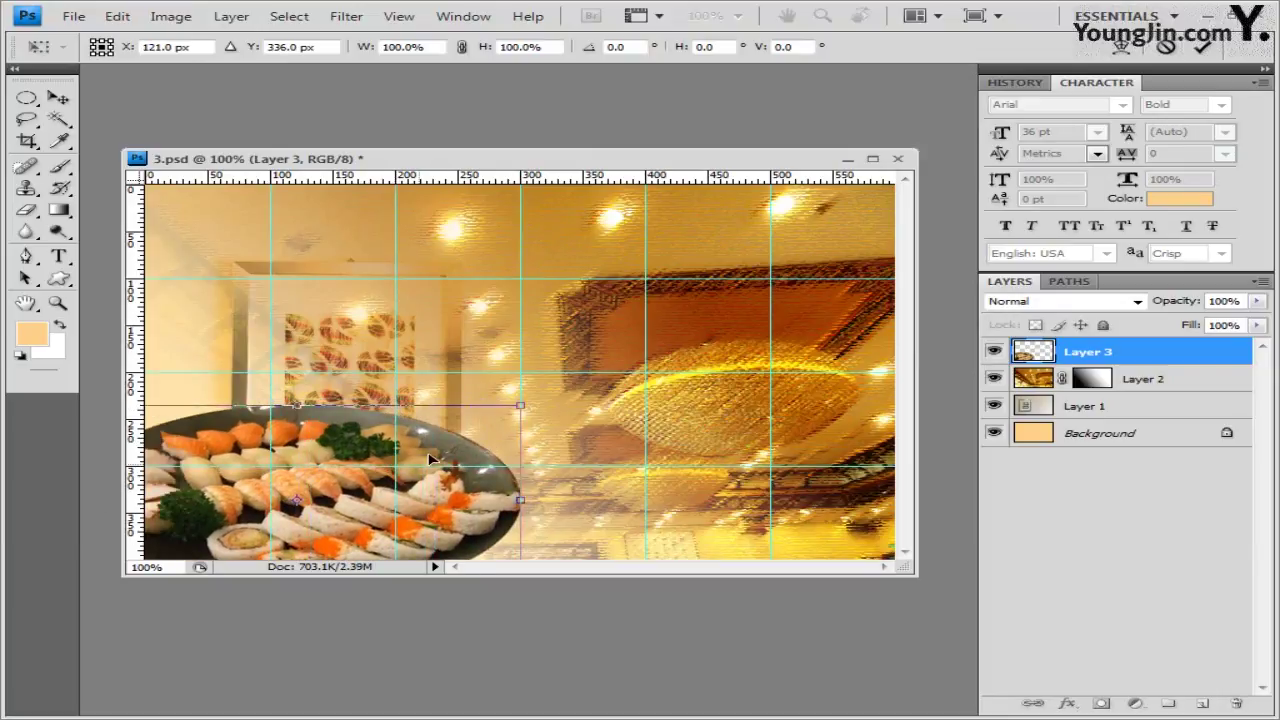
key(Return)
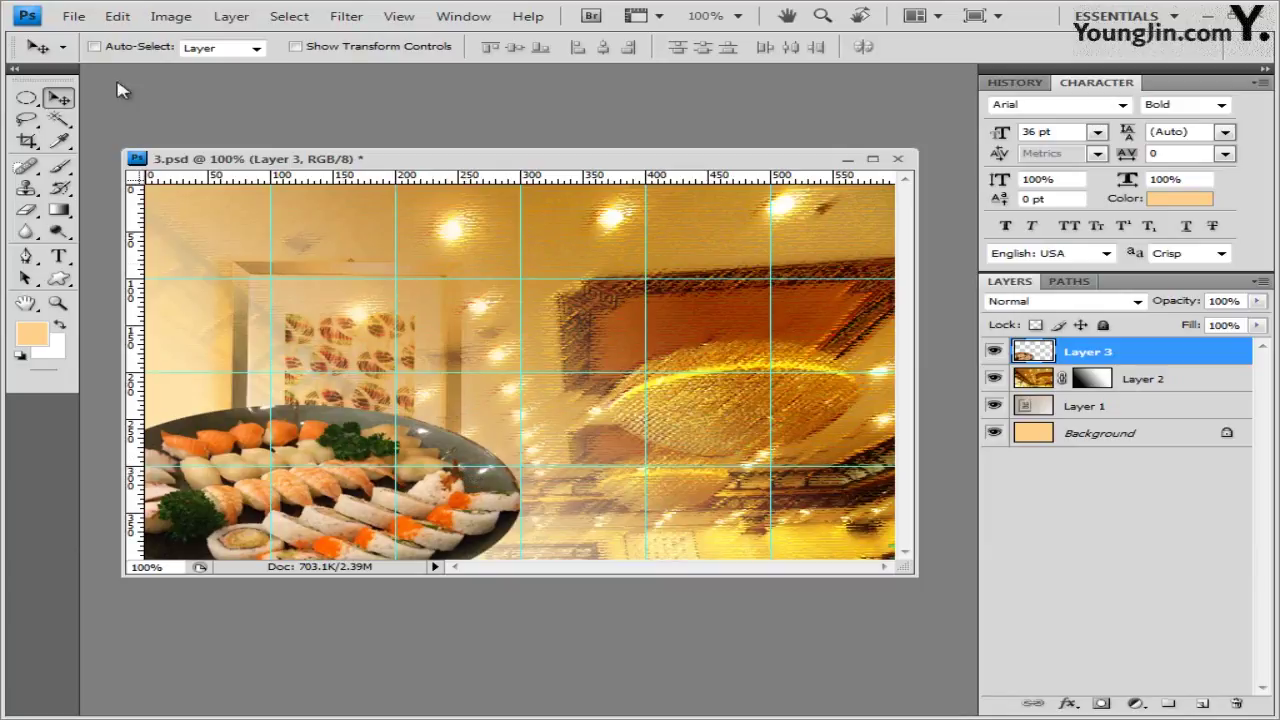
Select the gray and dark rim areas of the plate on Layer 3 with the Magic Wand at tolerance 32, adding each area
click(58, 118)
click(135, 135)
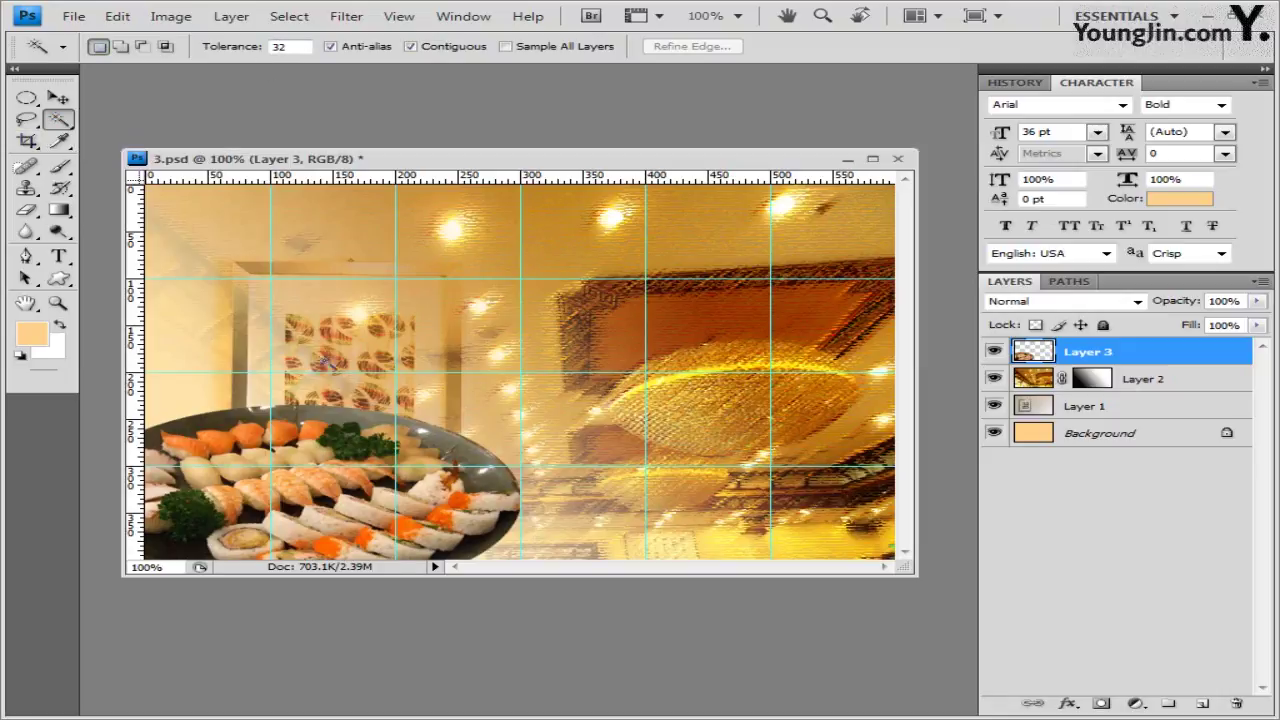
click(337, 422)
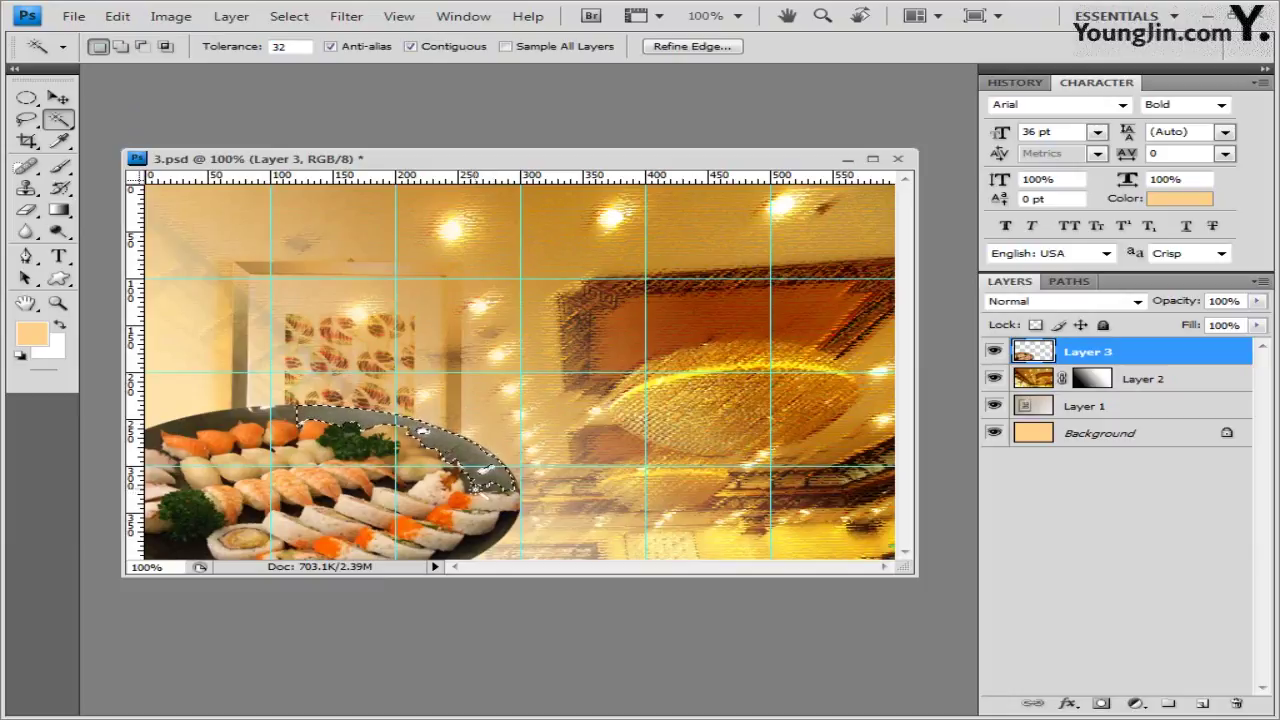
key(shift)
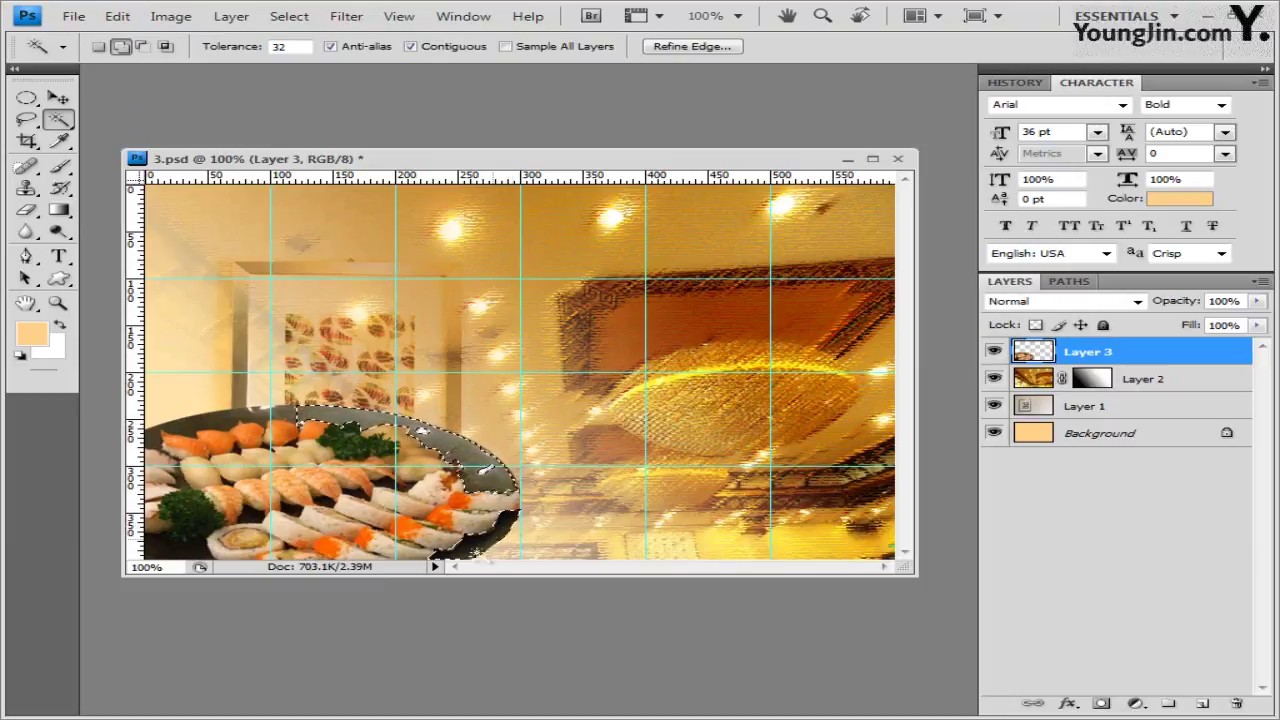
shift+click(232, 425)
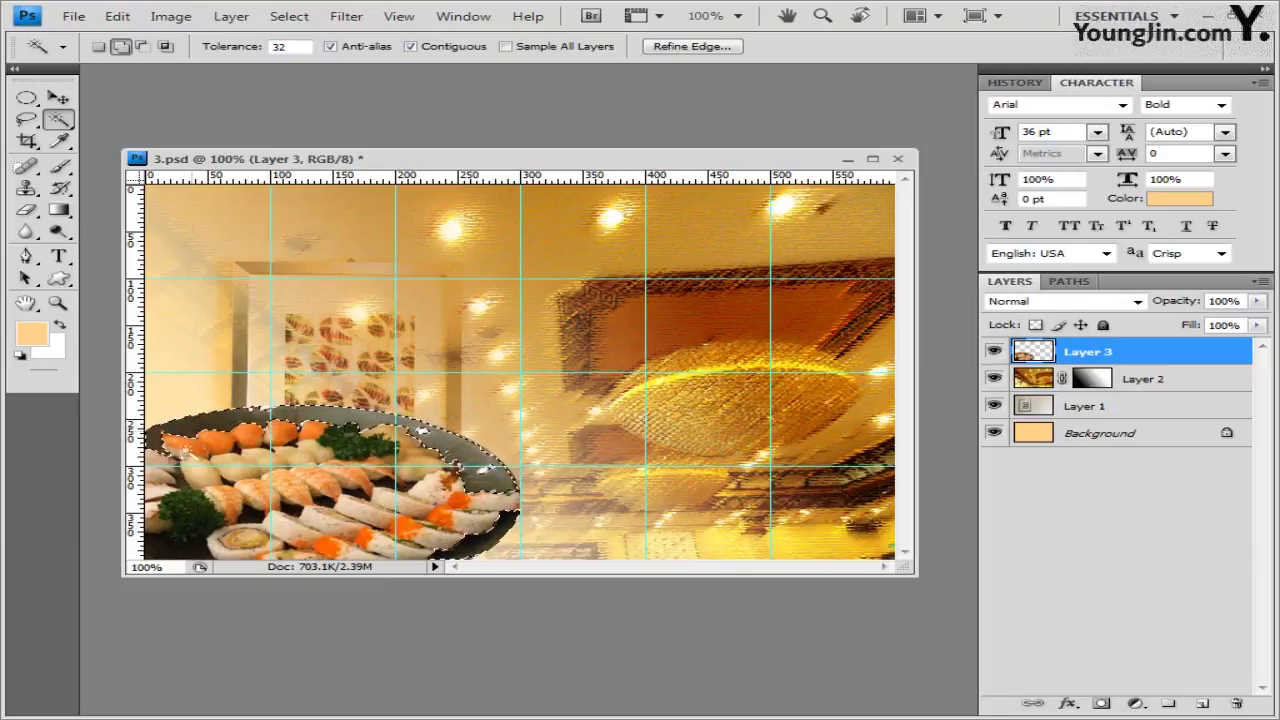
shift+click(487, 472)
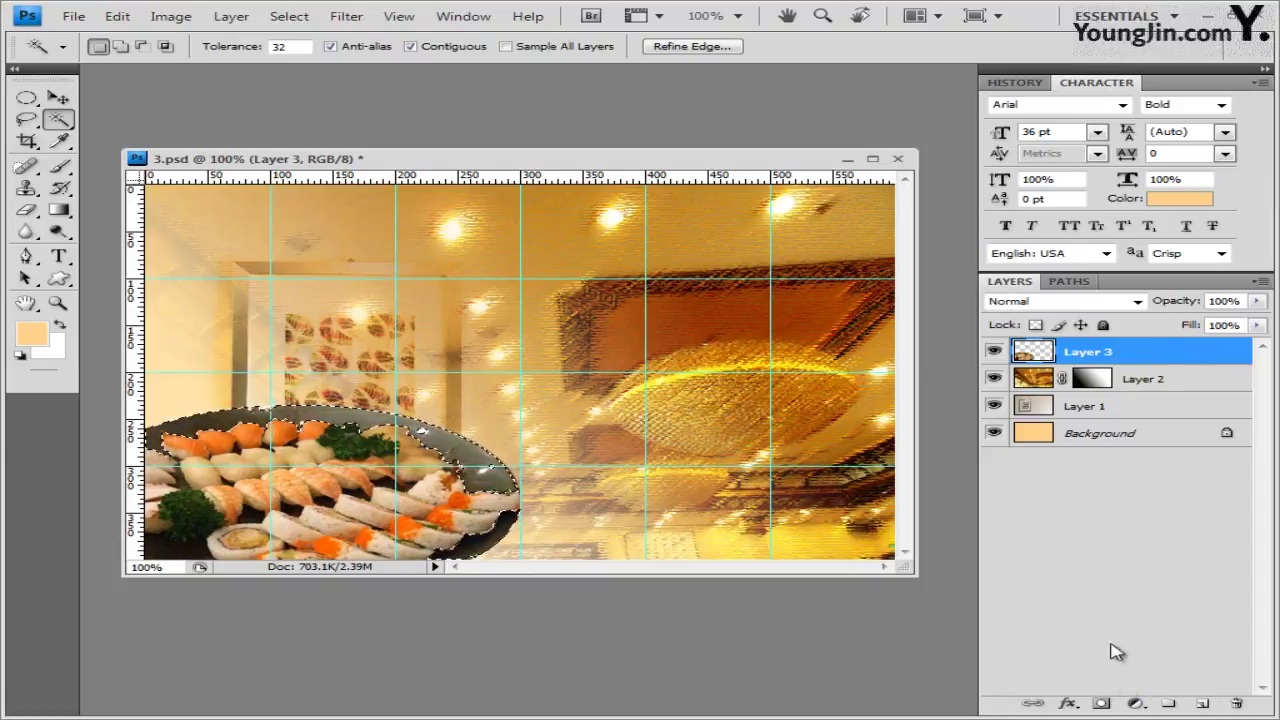
Add a Hue/Saturation adjustment for the selected plate rim with Colorize on, hue 320 and saturation 60, and close the adjustment settings
click(1135, 703)
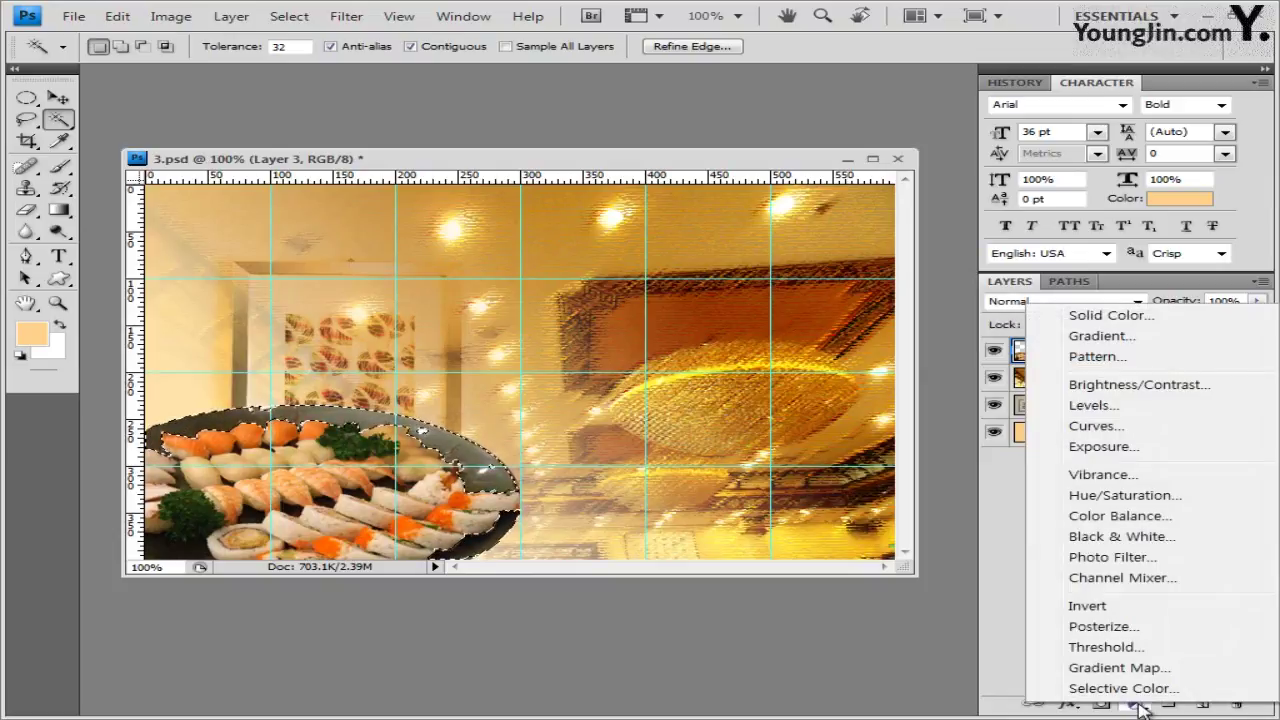
click(1135, 495)
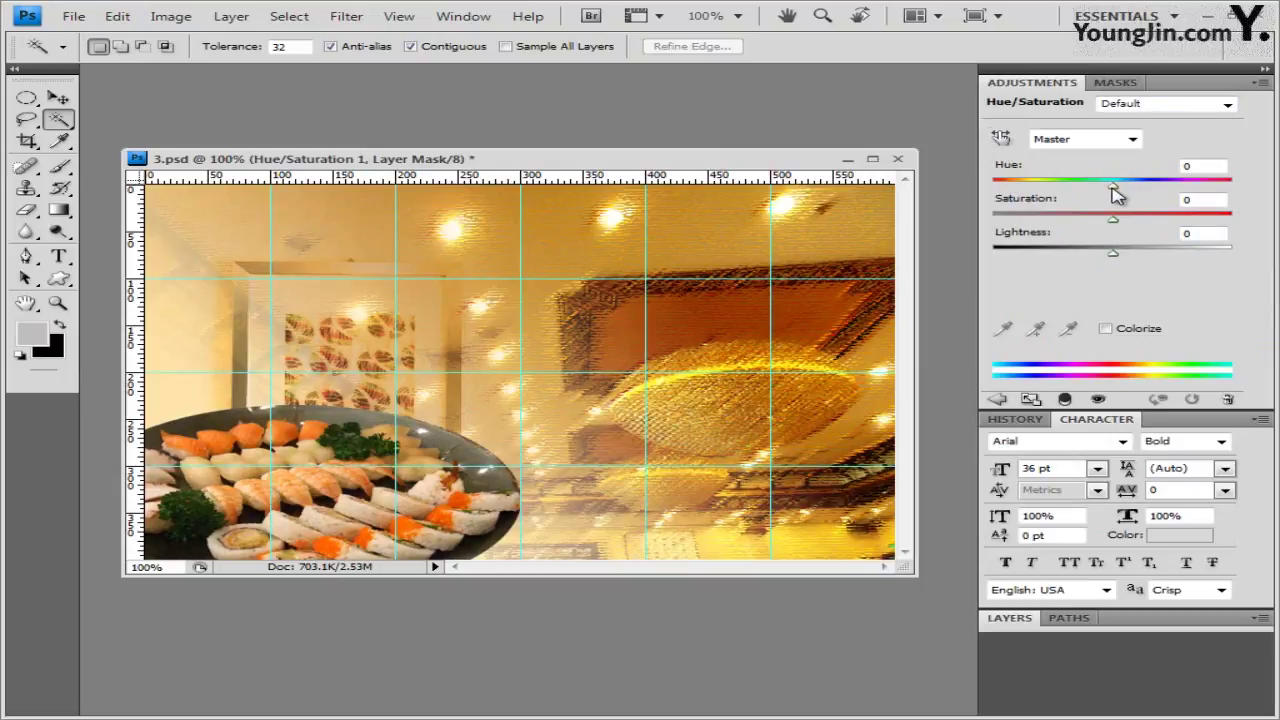
click(1106, 329)
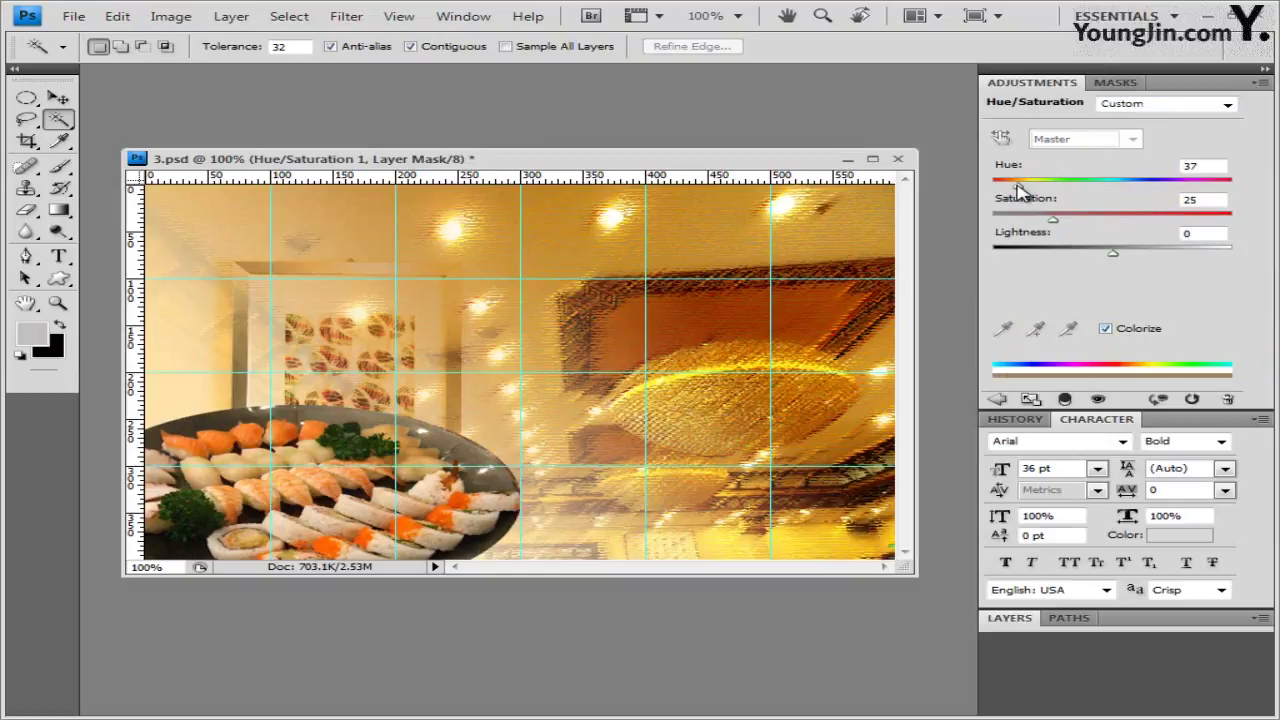
drag(1022, 188, 1211, 197)
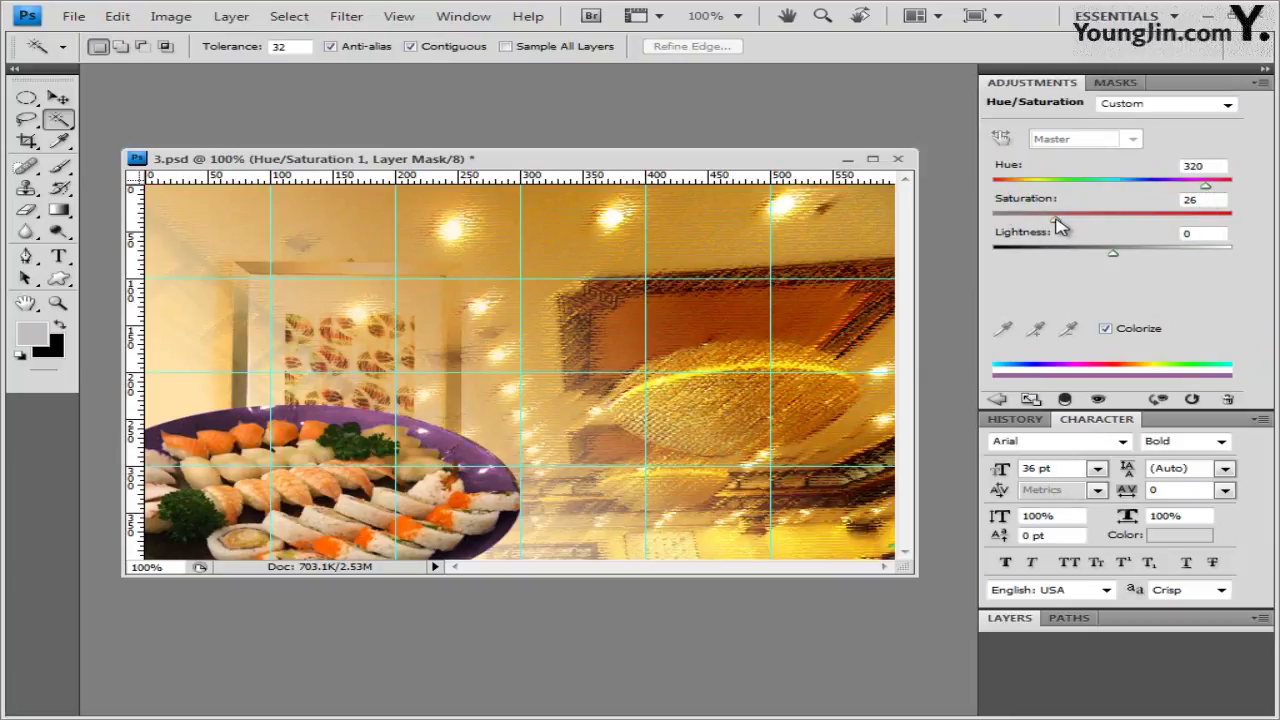
drag(1058, 224, 1139, 228)
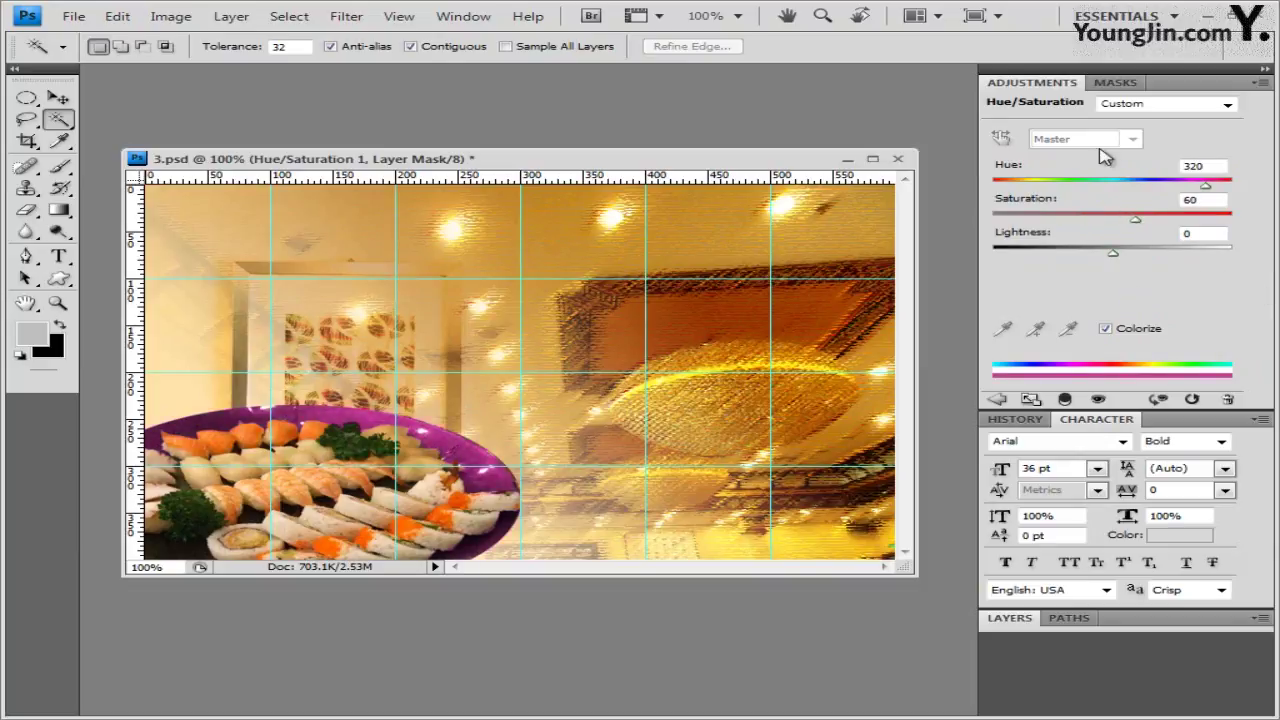
click(1265, 85)
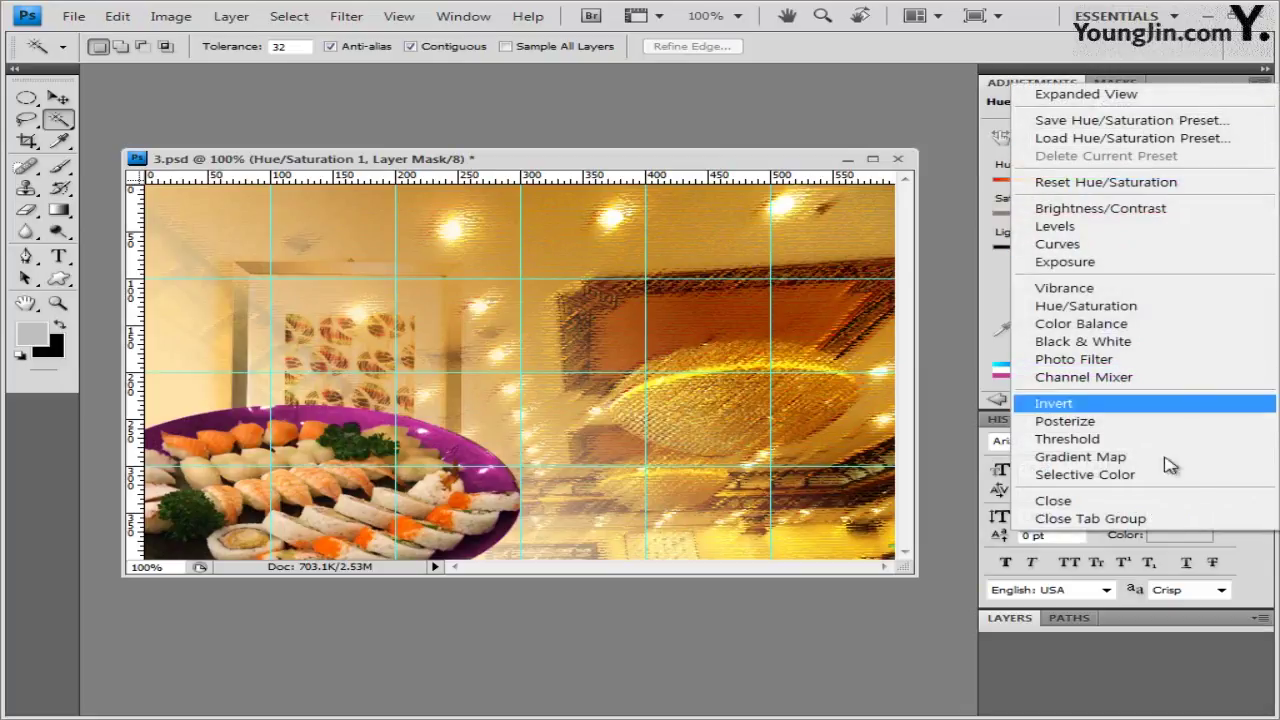
click(1147, 519)
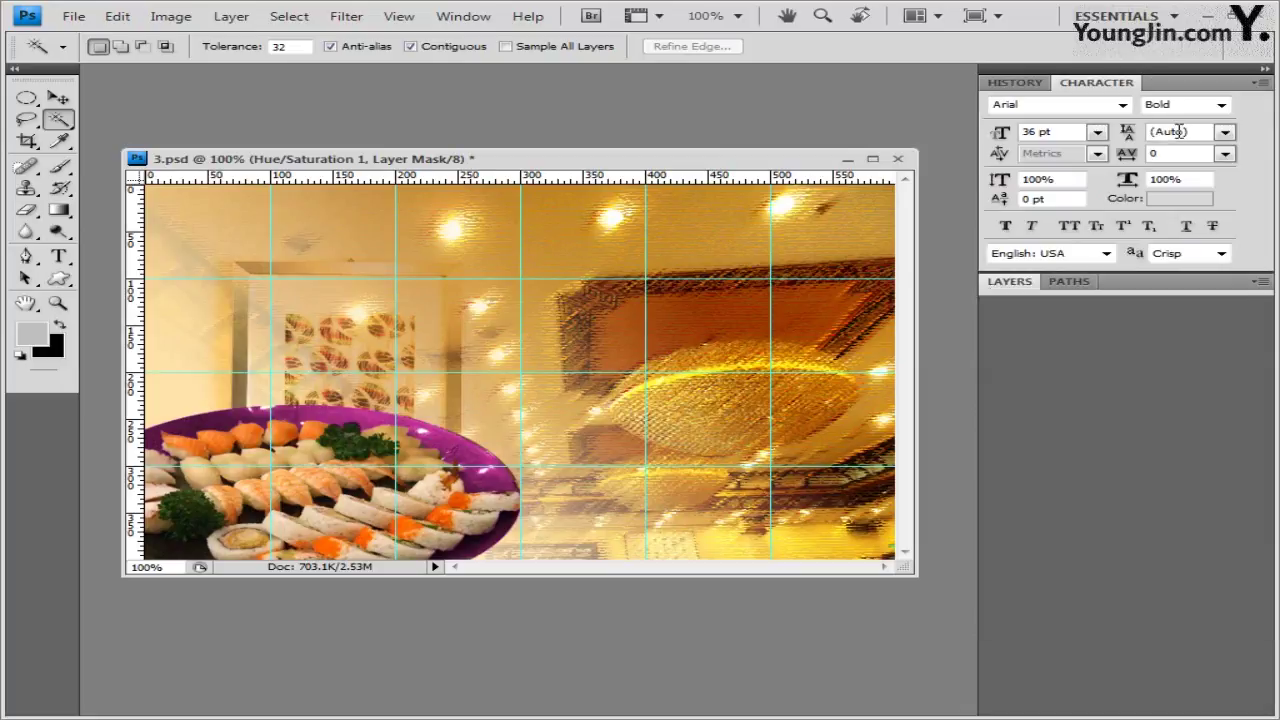
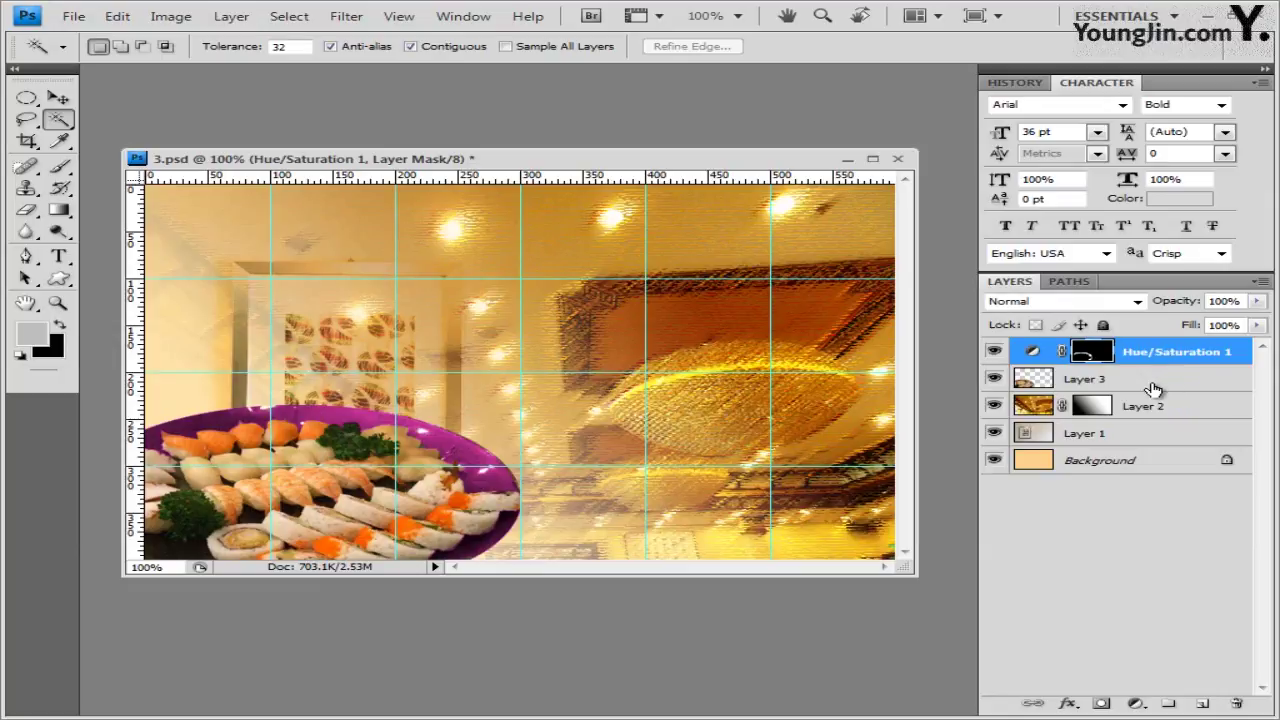
Add a Drop Shadow to the plate on Layer 3 with the default settings: Multiply, 75% opacity, 120° angle, 5 px distance and size
click(1100, 376)
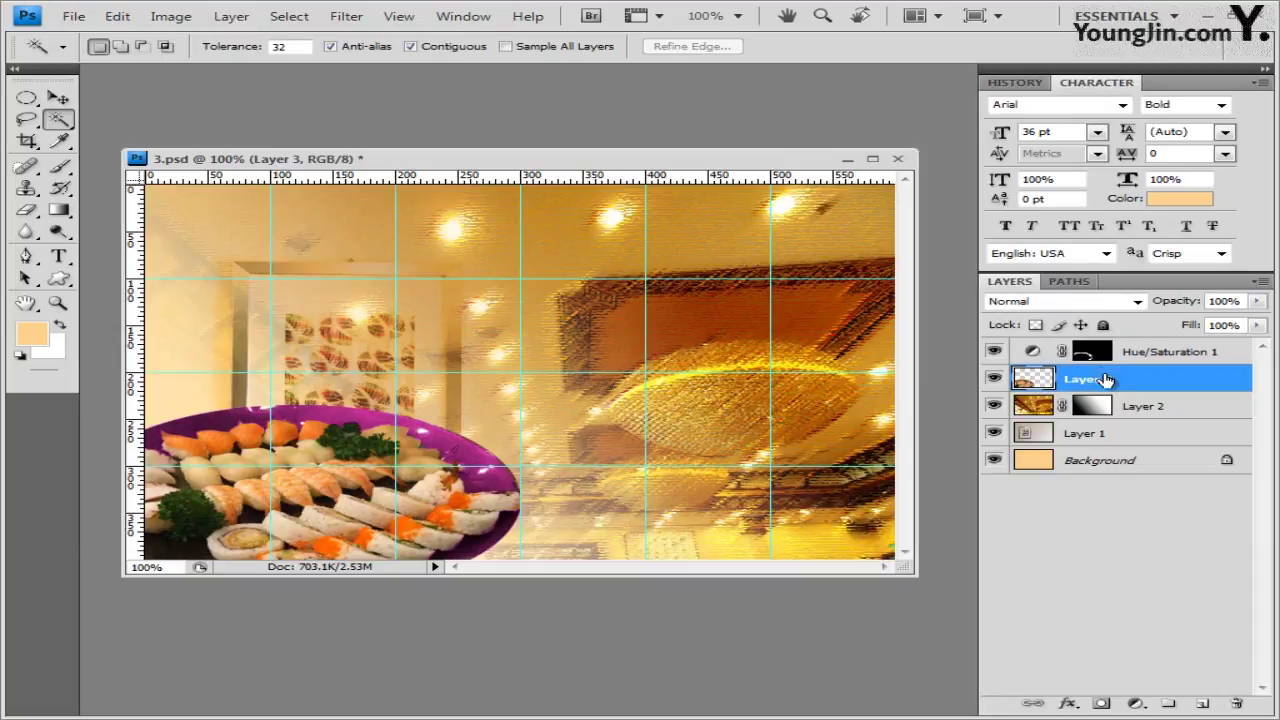
click(1068, 704)
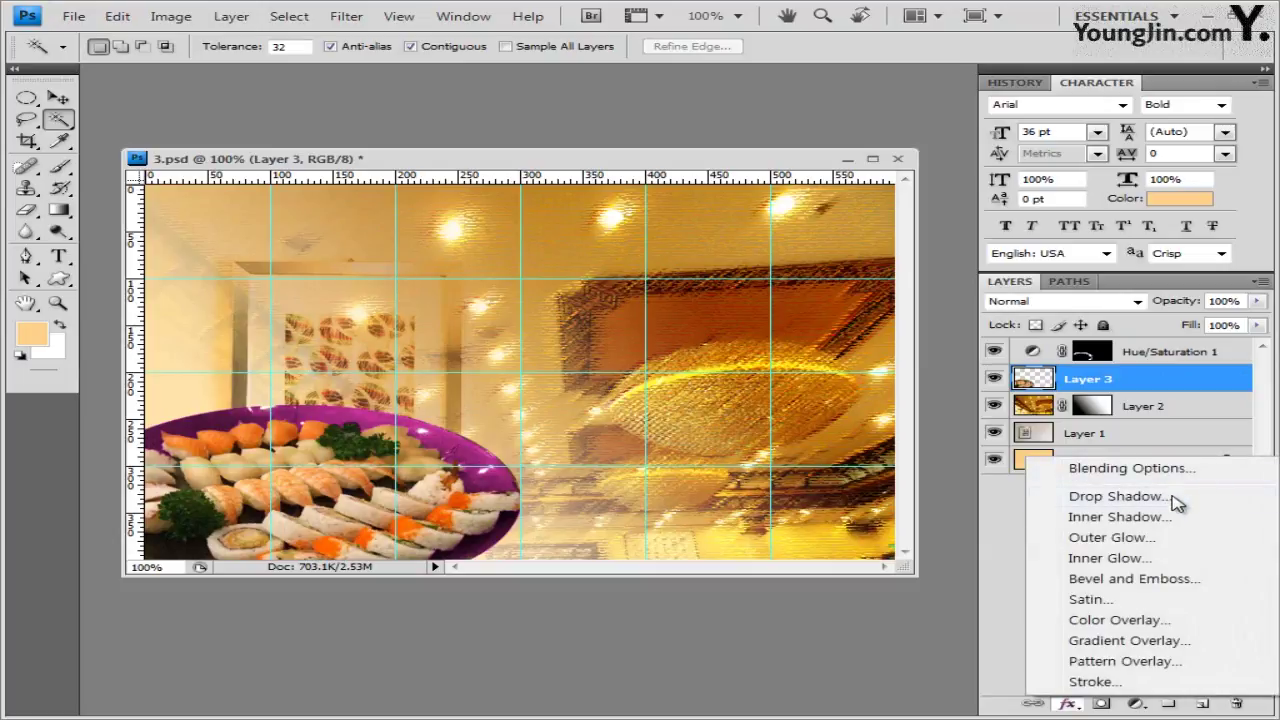
click(1117, 496)
drag(820, 274, 1045, 23)
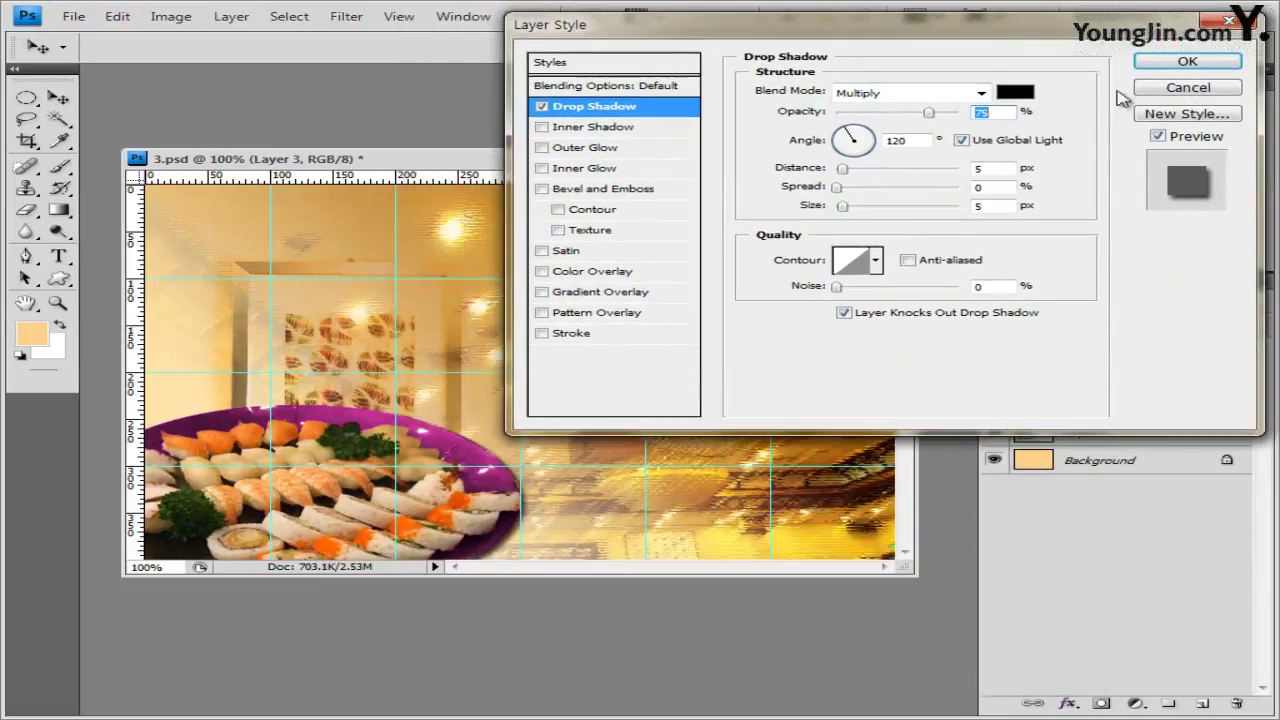
click(1182, 62)
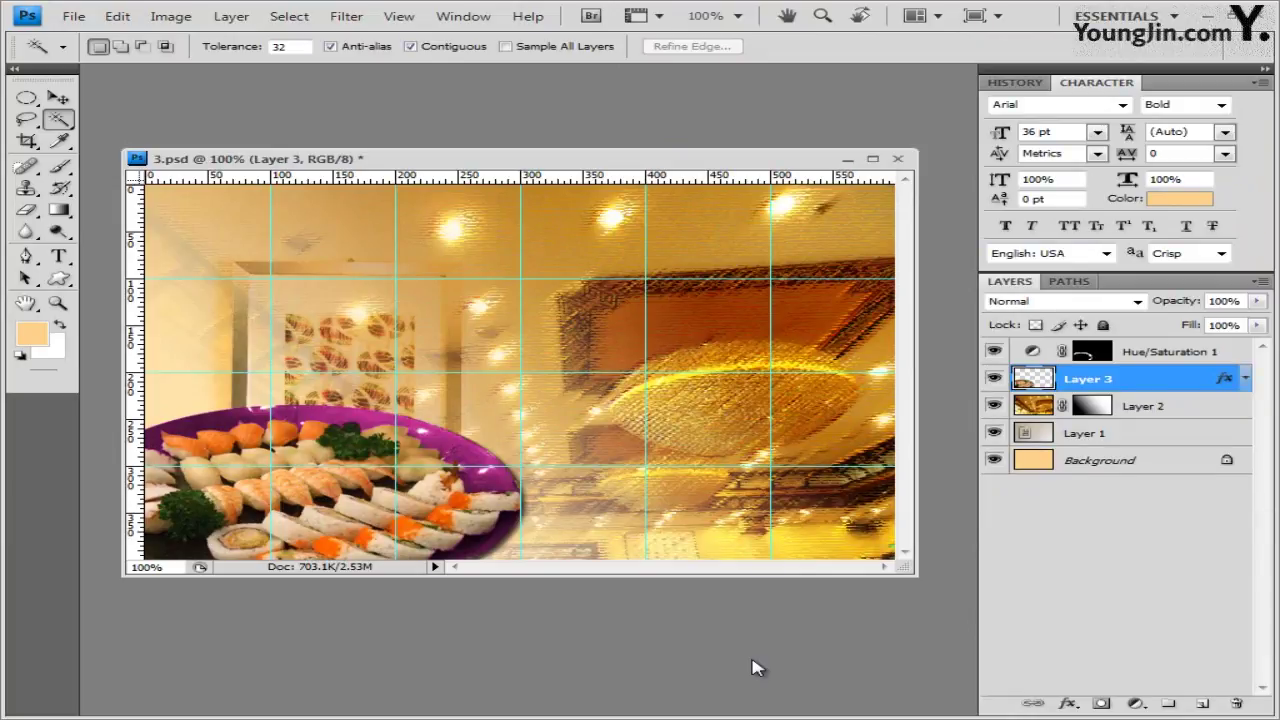
Make the Hue/Saturation layer of 3.psd active and open 1급-11.jpg from the 기출문제03 folder in Photoshop
key(alt+bracketright)
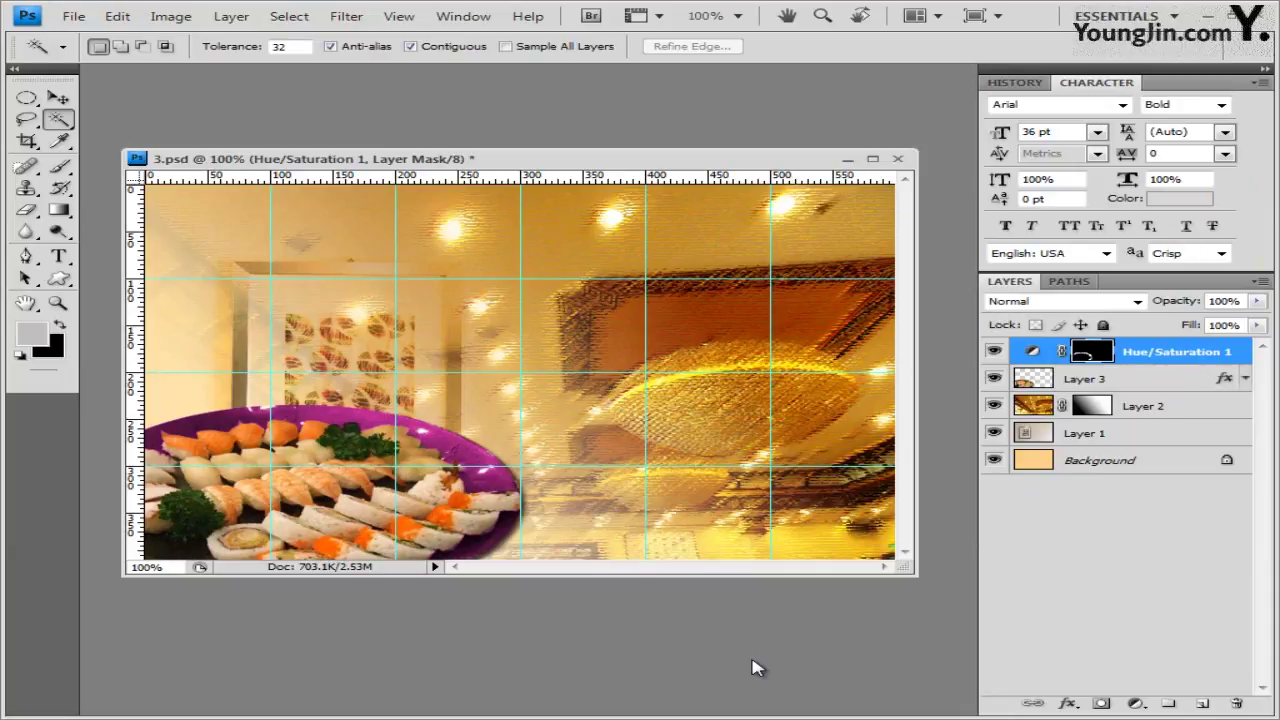
key(alt+Tab)
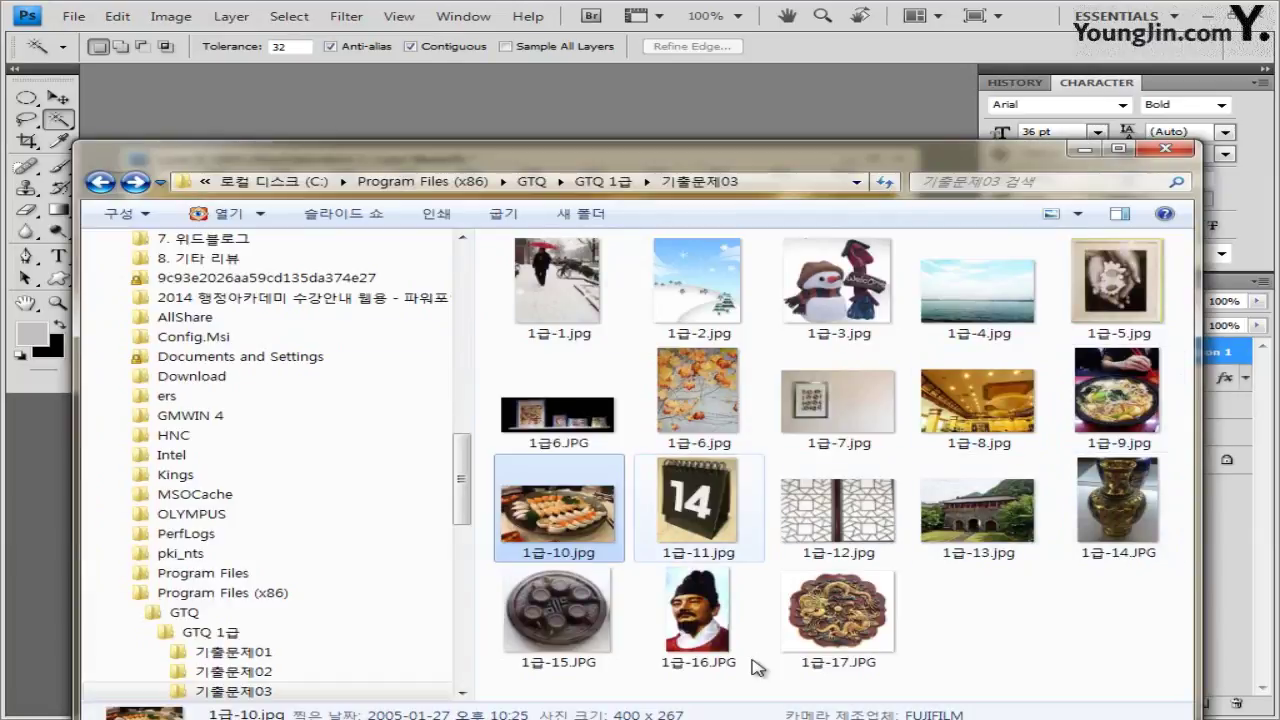
drag(697, 505, 640, 125)
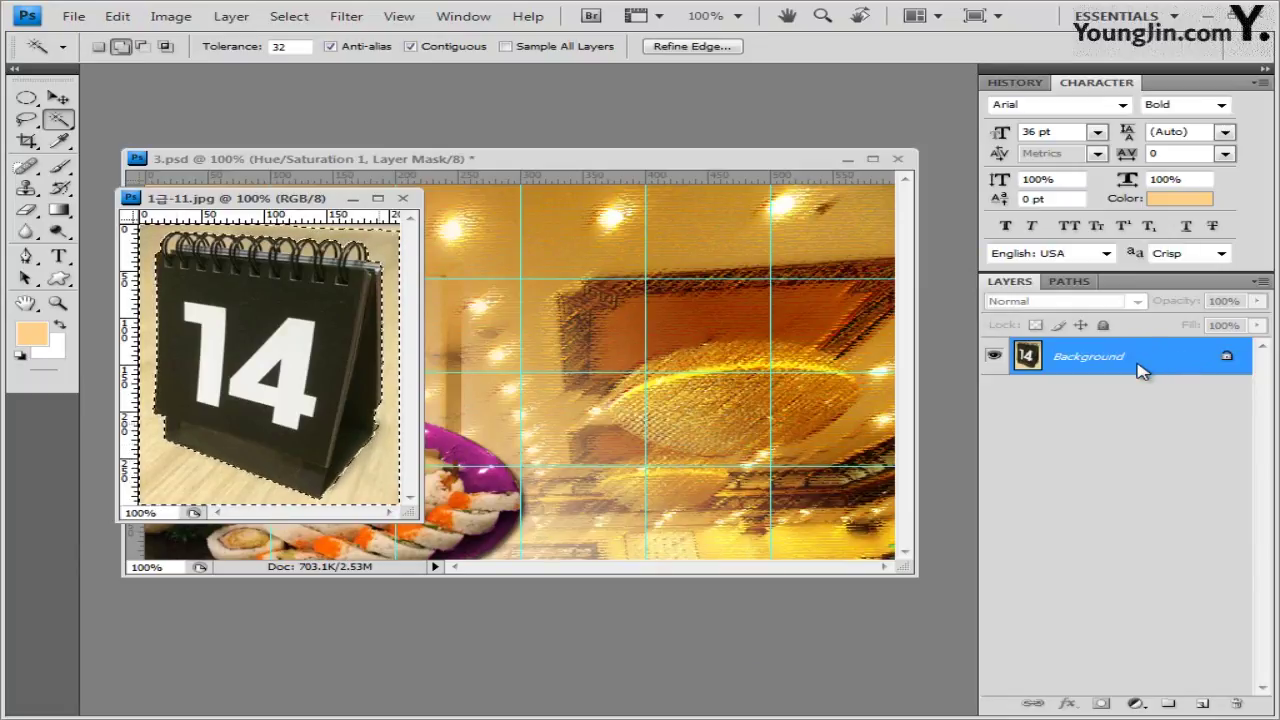
Invert the background selection in 1급-11.jpg and copy the desk calendar into 3.psd as a new layer above Hue/Saturation 1, closing the source
key(shift)
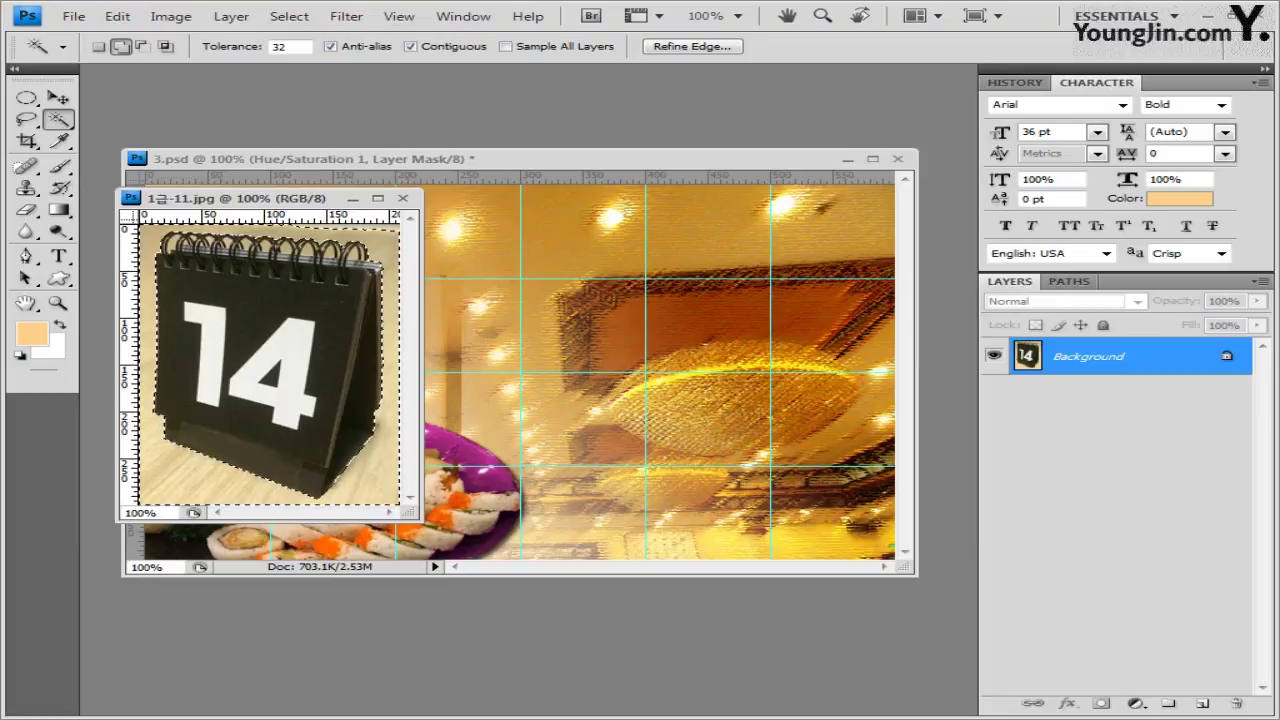
key(alt+s)
key(Escape)
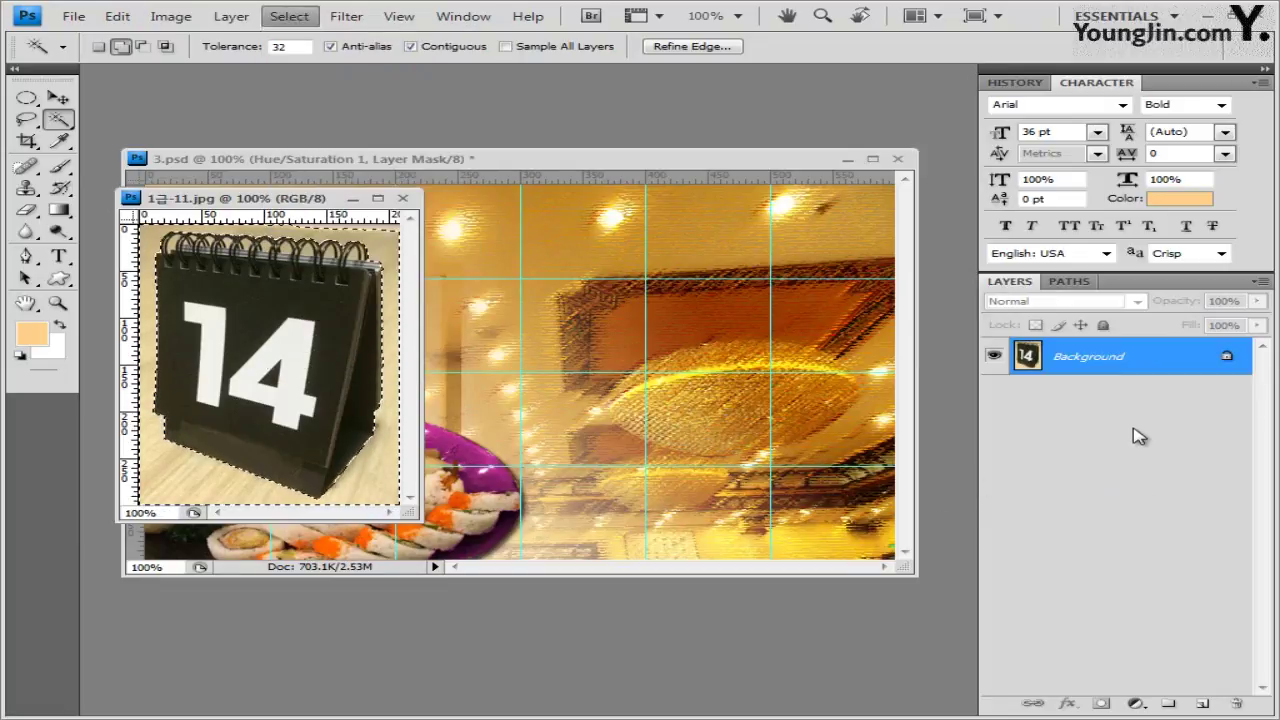
key(Escape)
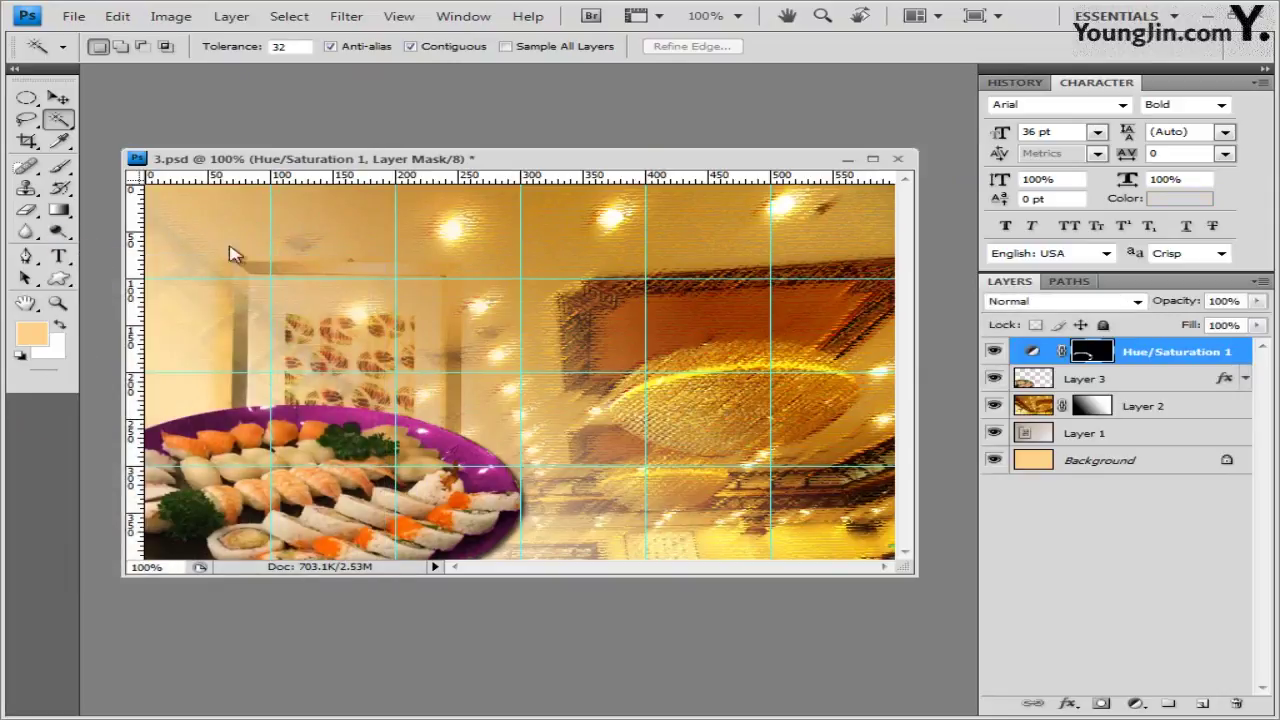
key(ctrl+v)
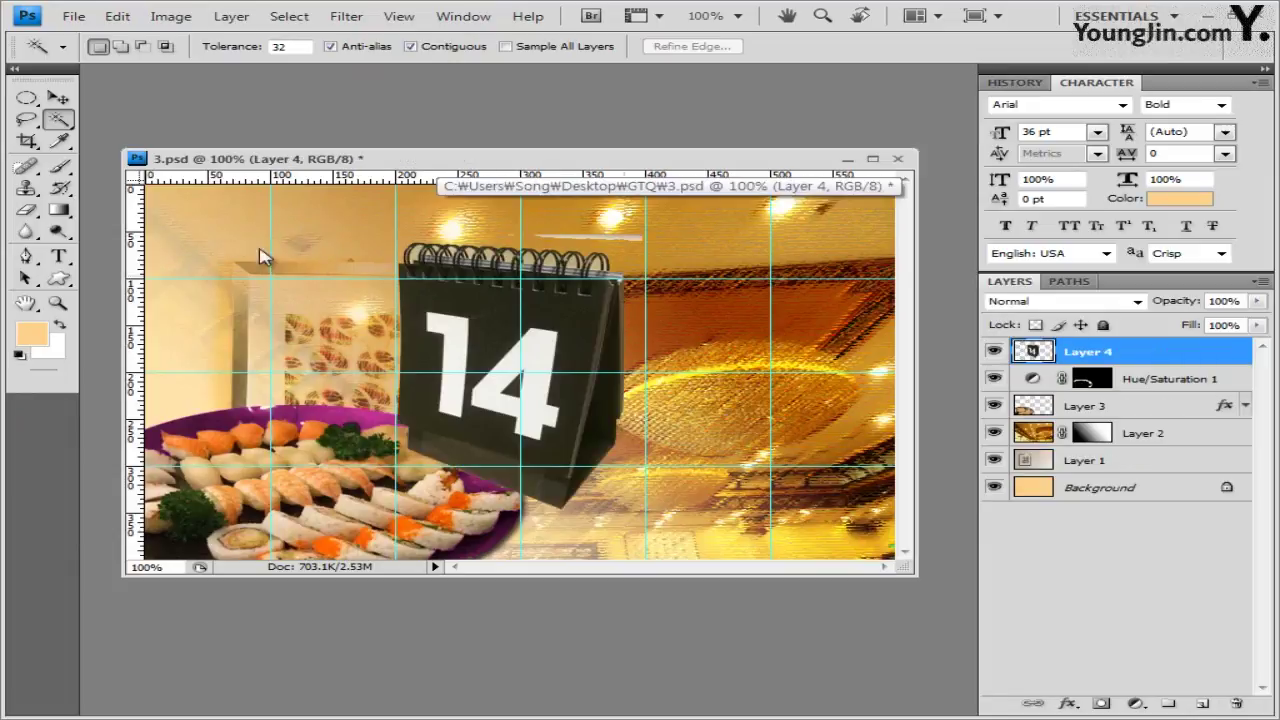
Move the calendar on Layer 4 to the canvas's upper-right corner, partly outside the canvas, and scale it to 88.1% at X 551.2 px, Y 82.5 px
key(v)
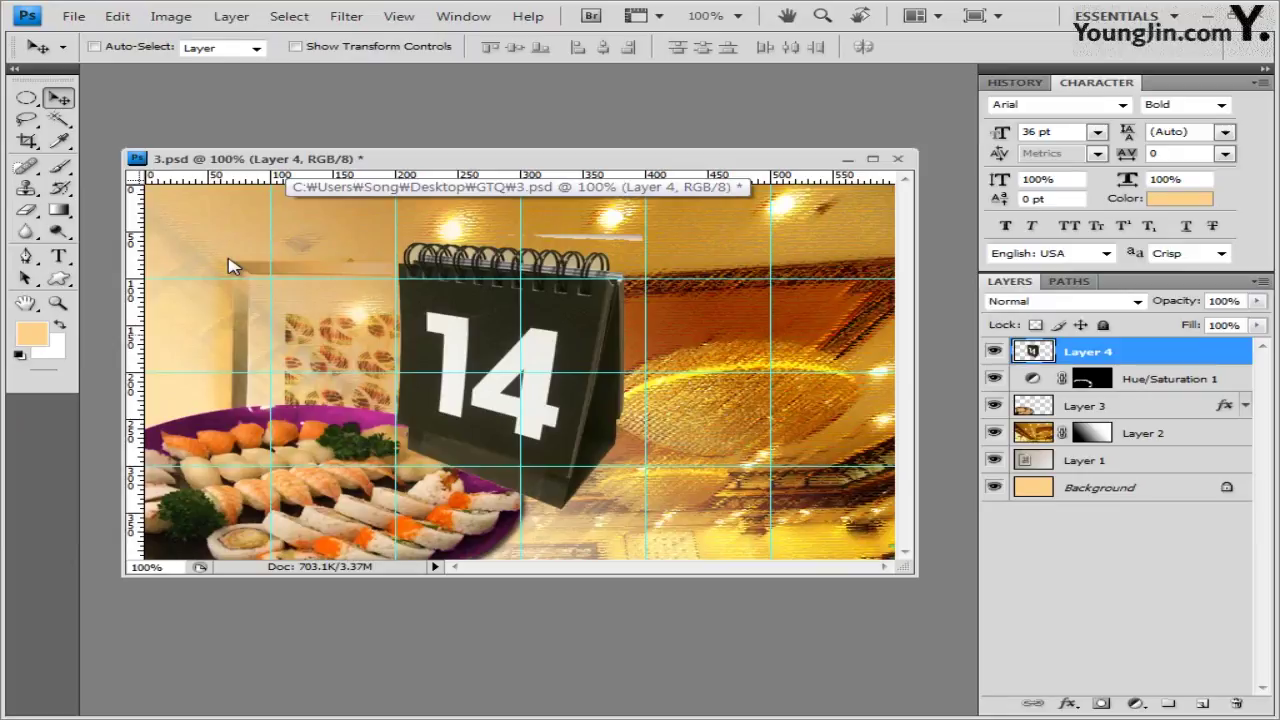
key(shift+Right)
key(shift+Right)
key(shift+Right)
key(shift+Right)
key(shift+Right)
key(shift+Right)
key(shift+Right)
key(shift+Right)
key(shift+Right)
key(shift+Right)
key(shift+Right)
key(shift+Right)
key(shift+Right)
key(shift+Right)
key(shift+Right)
key(shift+Right)
key(shift+Right)
key(shift+Right)
key(shift+Right)
key(shift+Right)
key(shift+Up)
key(shift+Up)
key(shift+Up)
key(shift+Up)
key(shift+Up)
key(shift+Up)
key(shift+Up)
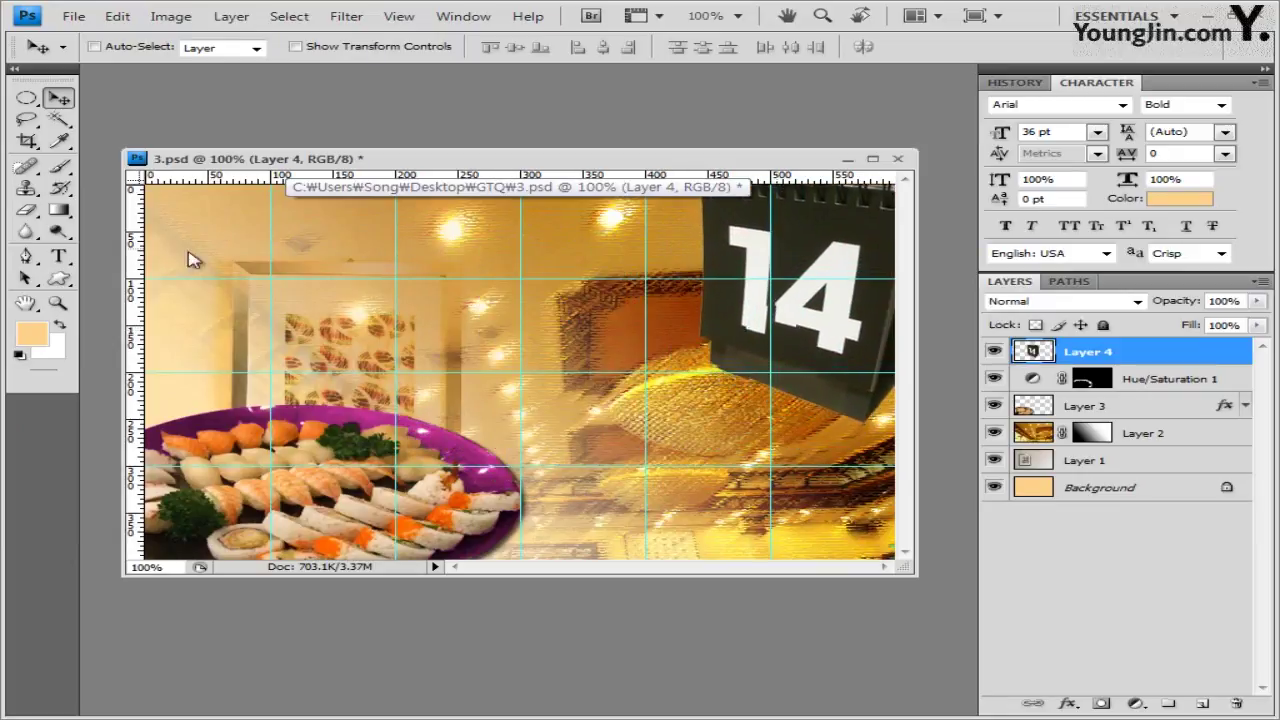
key(shift+Up)
key(shift+Up)
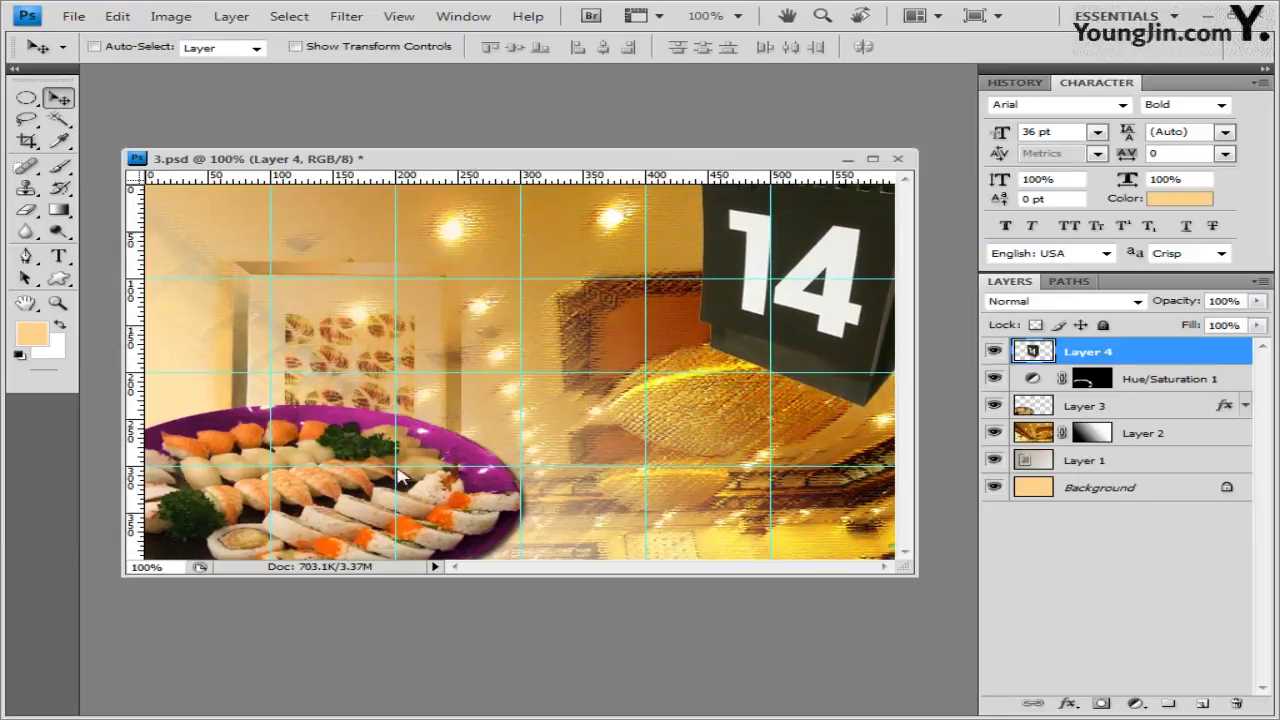
key(Up)
key(Up)
key(Up)
key(Right)
key(Right)
key(Right)
key(Right)
key(Right)
key(Right)
key(Right)
key(Right)
key(Right)
key(Right)
key(Right)
key(Right)
key(Right)
key(Right)
key(Right)
key(Right)
key(Right)
key(Right)
key(Right)
key(Right)
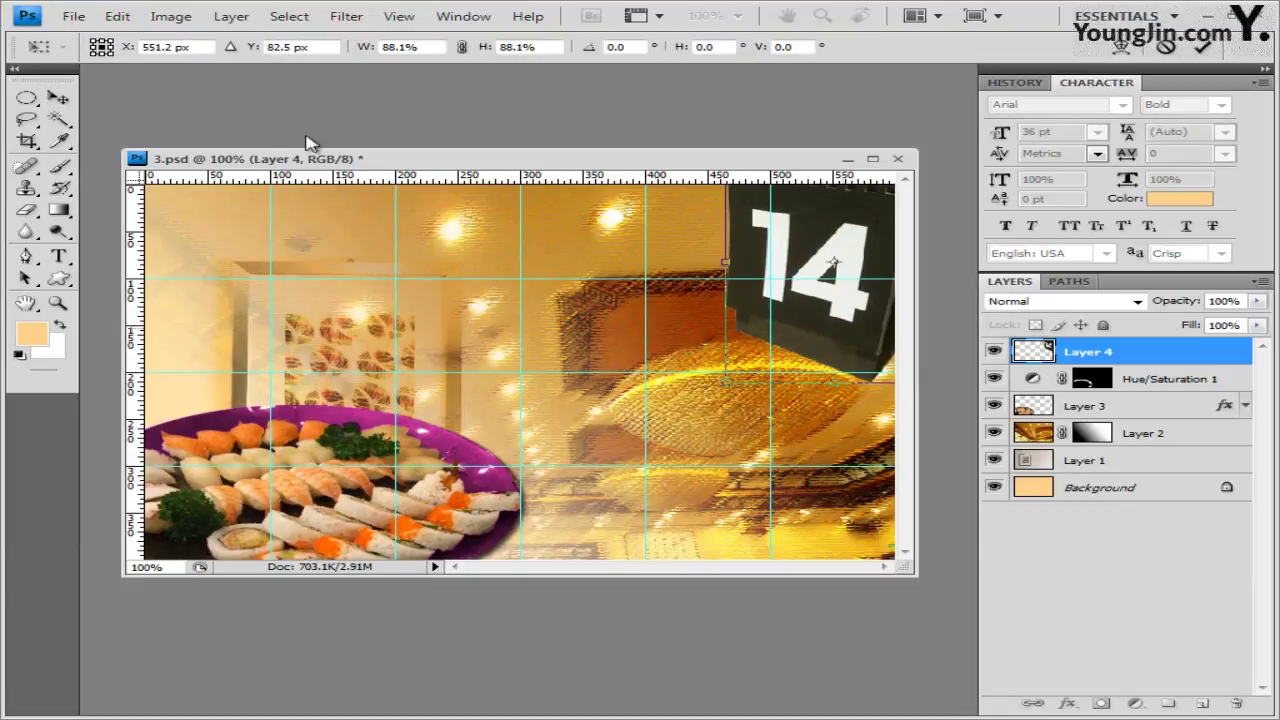
key(Return)
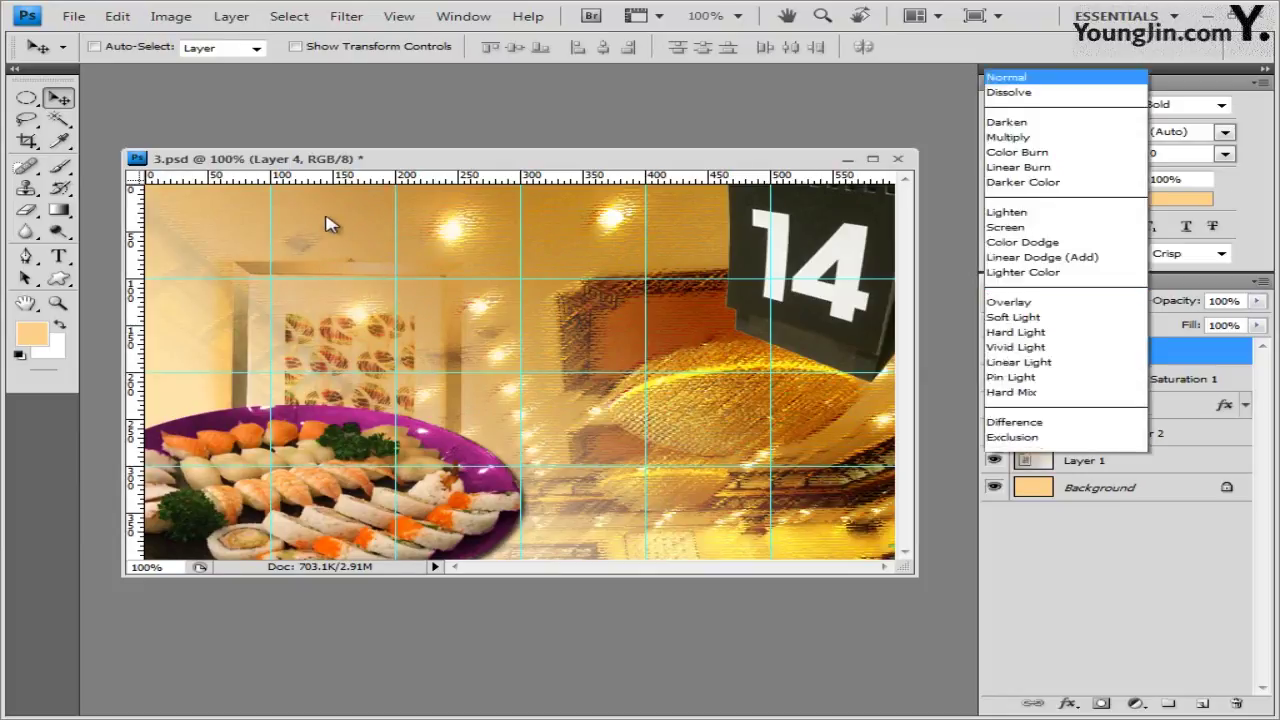
Set Layer 4's blend mode to Overlay and add an Outer Glow with the default settings: Screen, 75% opacity, 5 px size
key(Up)
key(Return)
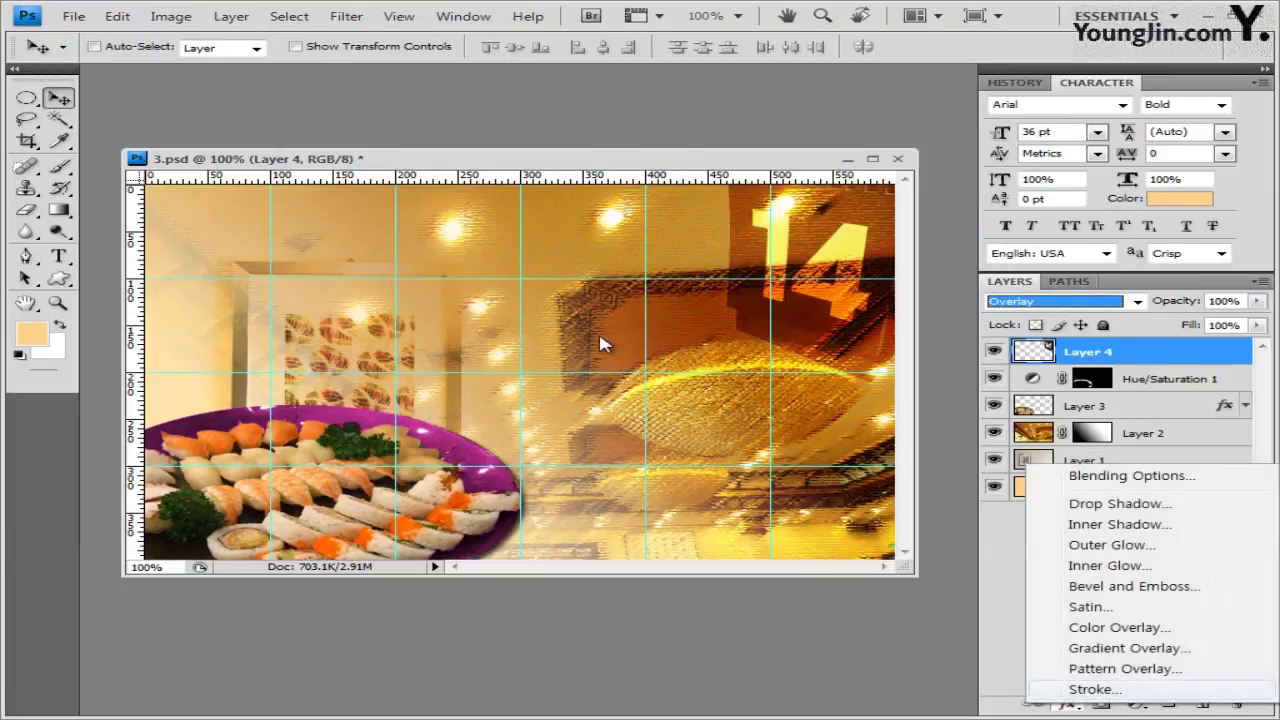
key(Down)
key(Down)
key(Down)
key(Down)
key(Down)
key(Up)
key(Return)
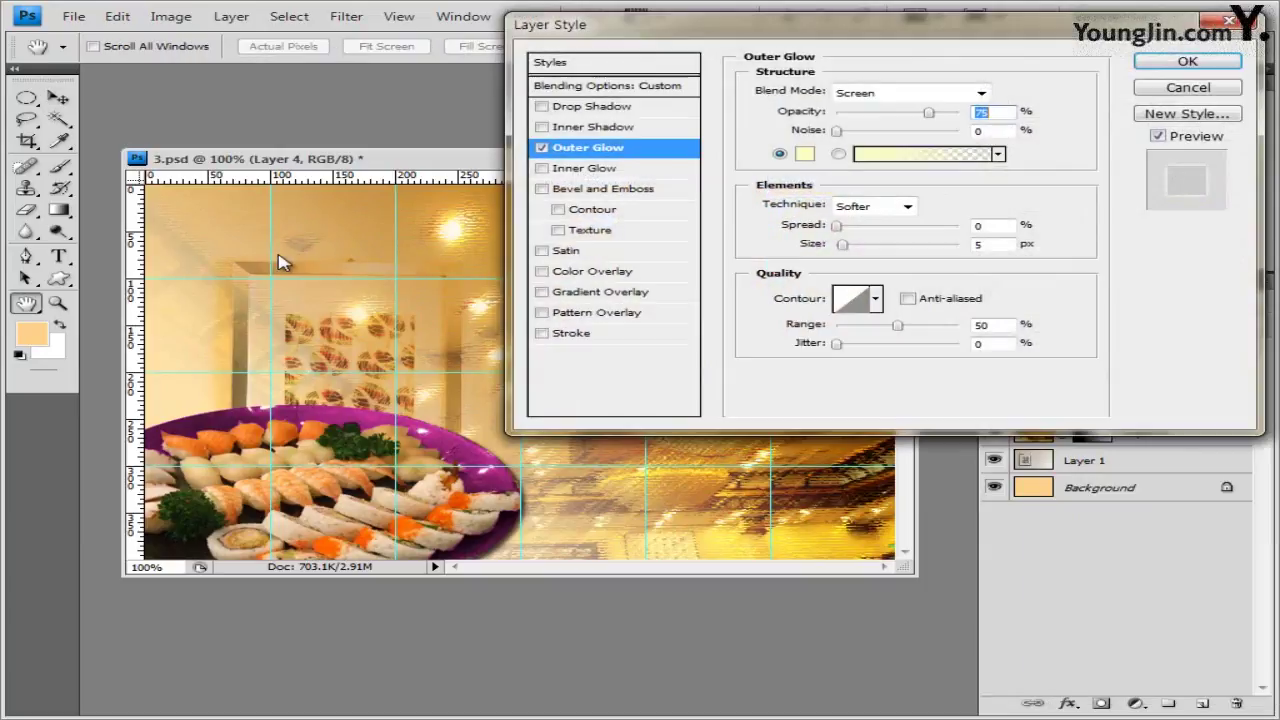
key(Return)
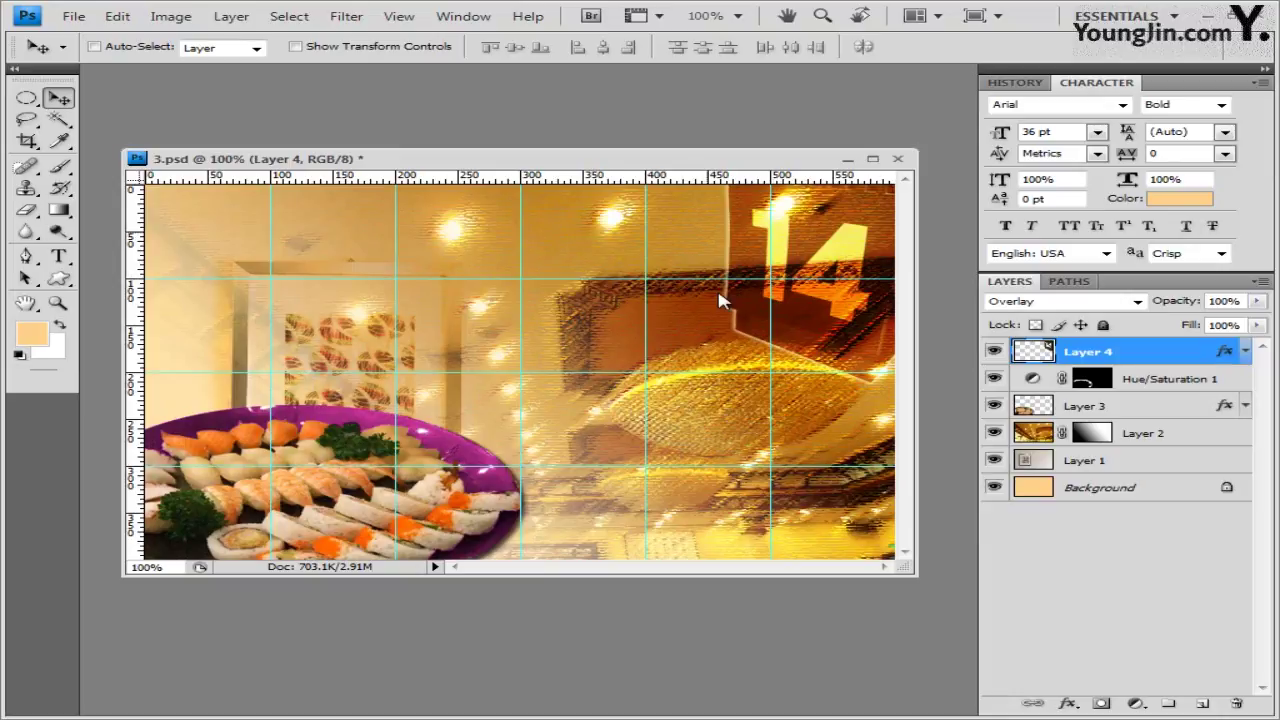
Replace the Custom Shape tool's current shapes with the Symbols library
key(u)
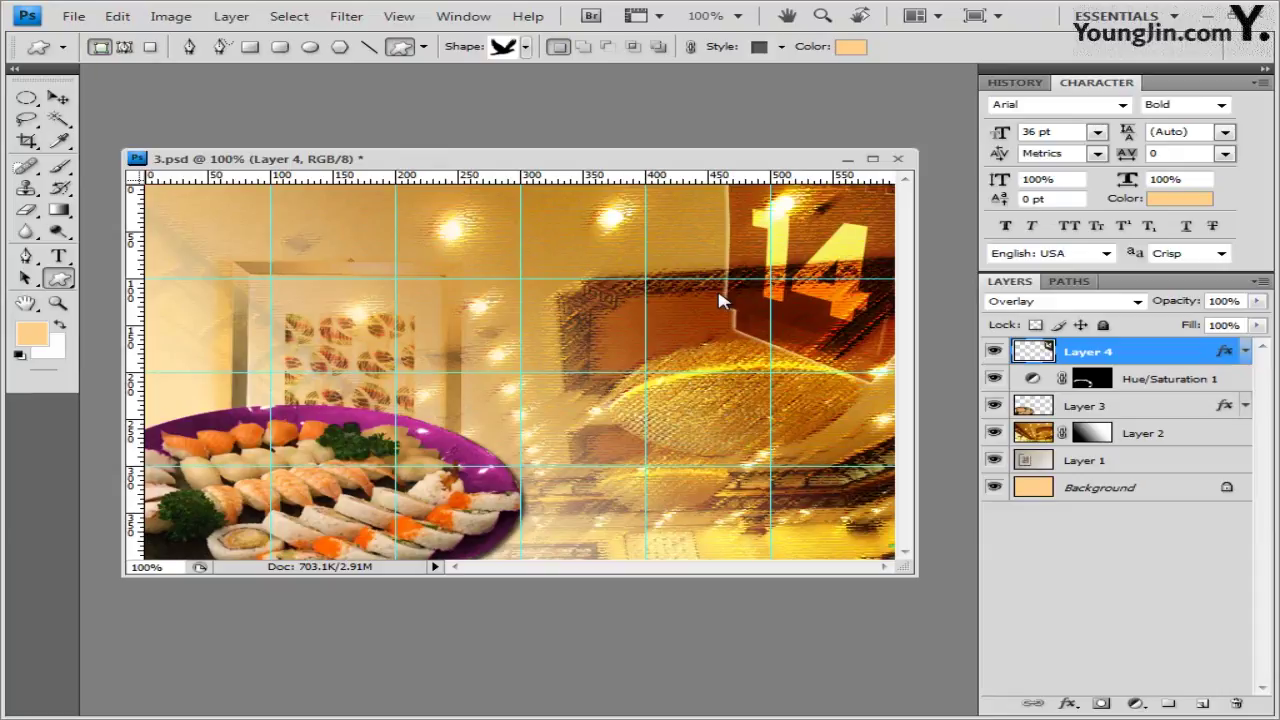
click(525, 47)
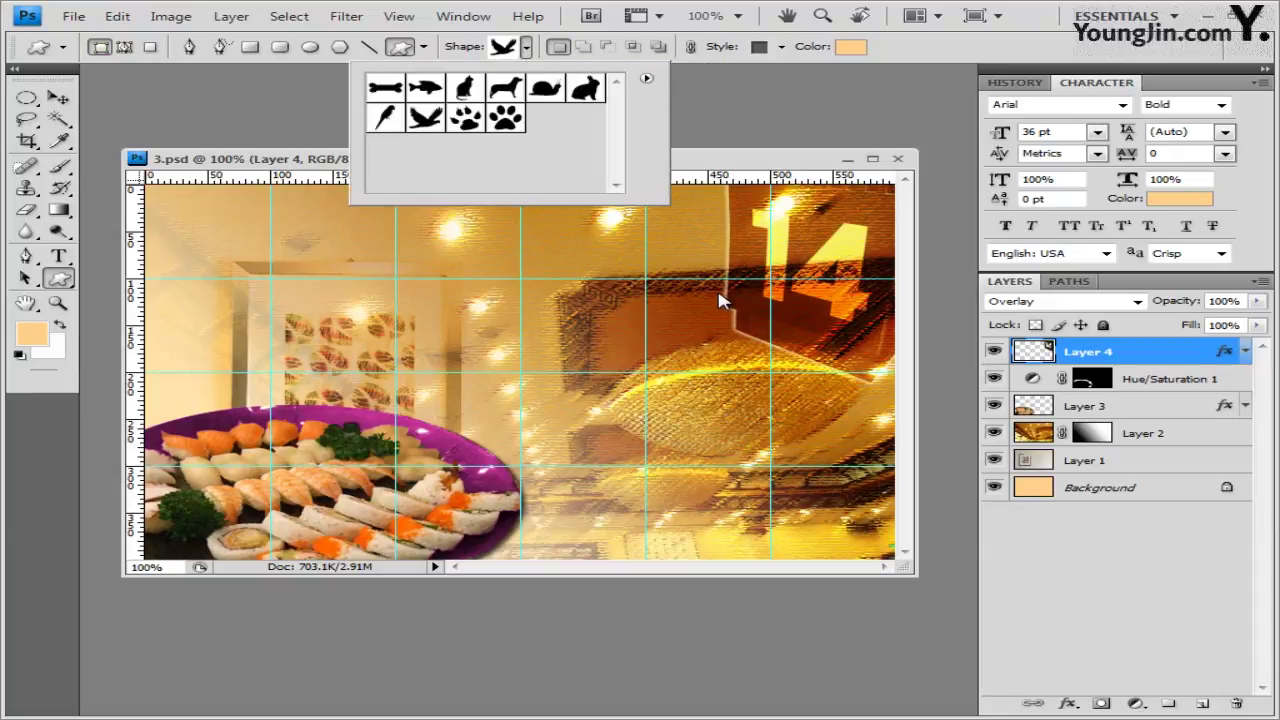
click(646, 78)
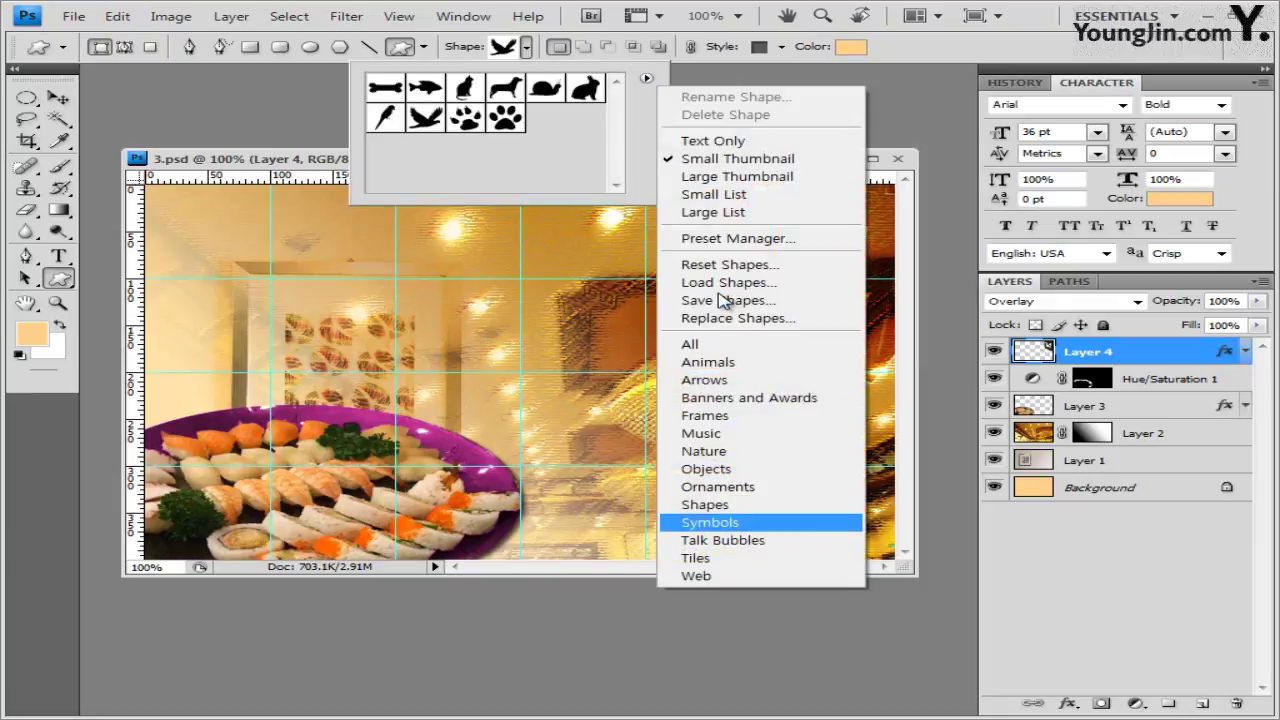
click(710, 522)
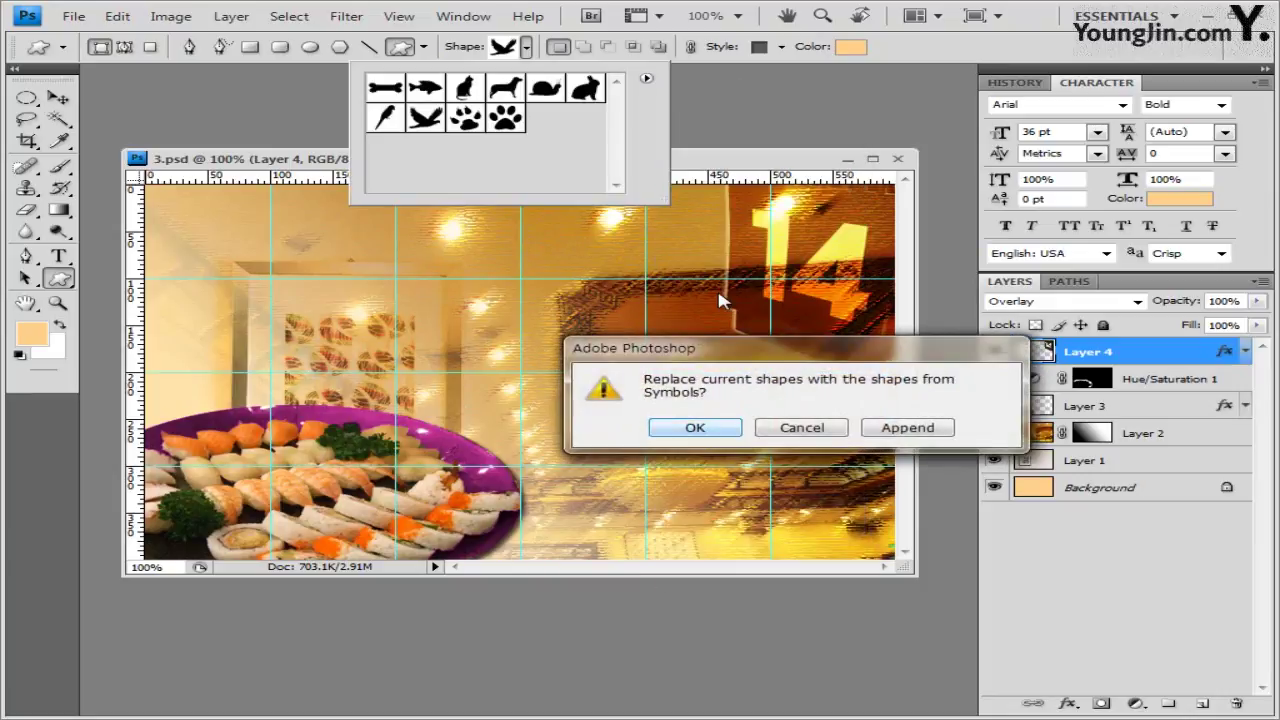
click(693, 427)
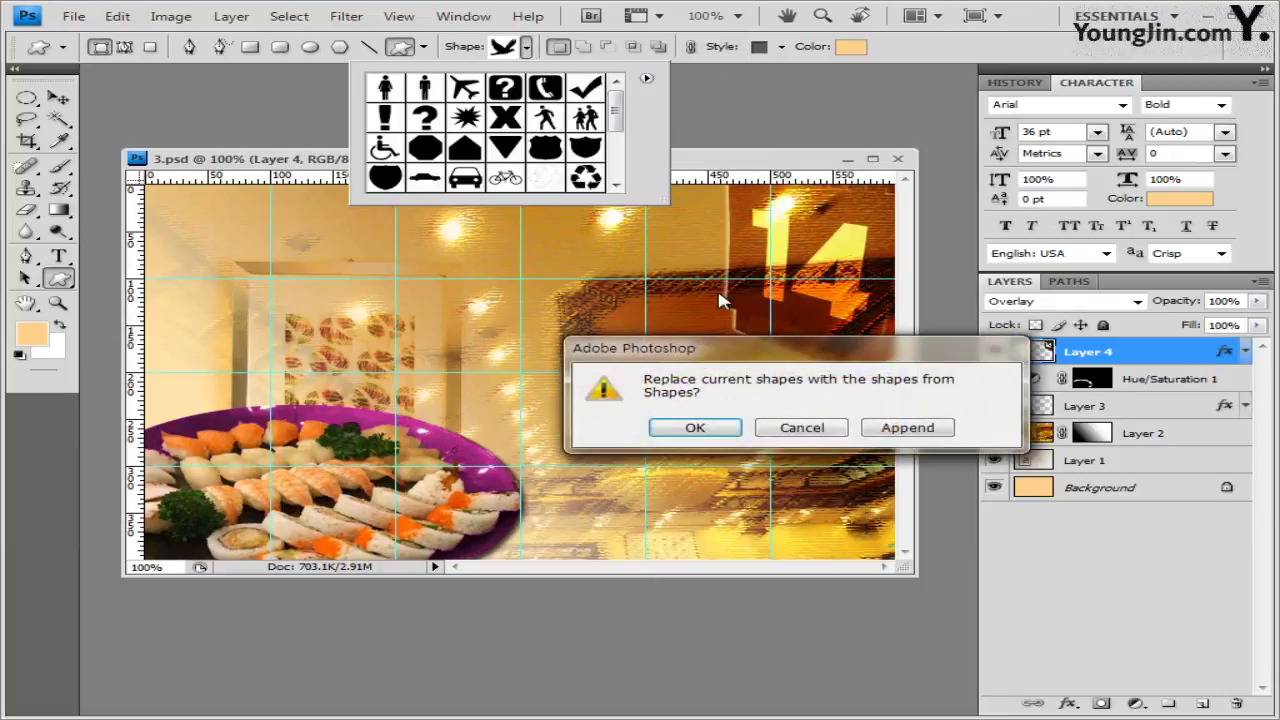
Replace the custom shapes with the Shapes library and choose the Flower 2 Frame shape
key(Return)
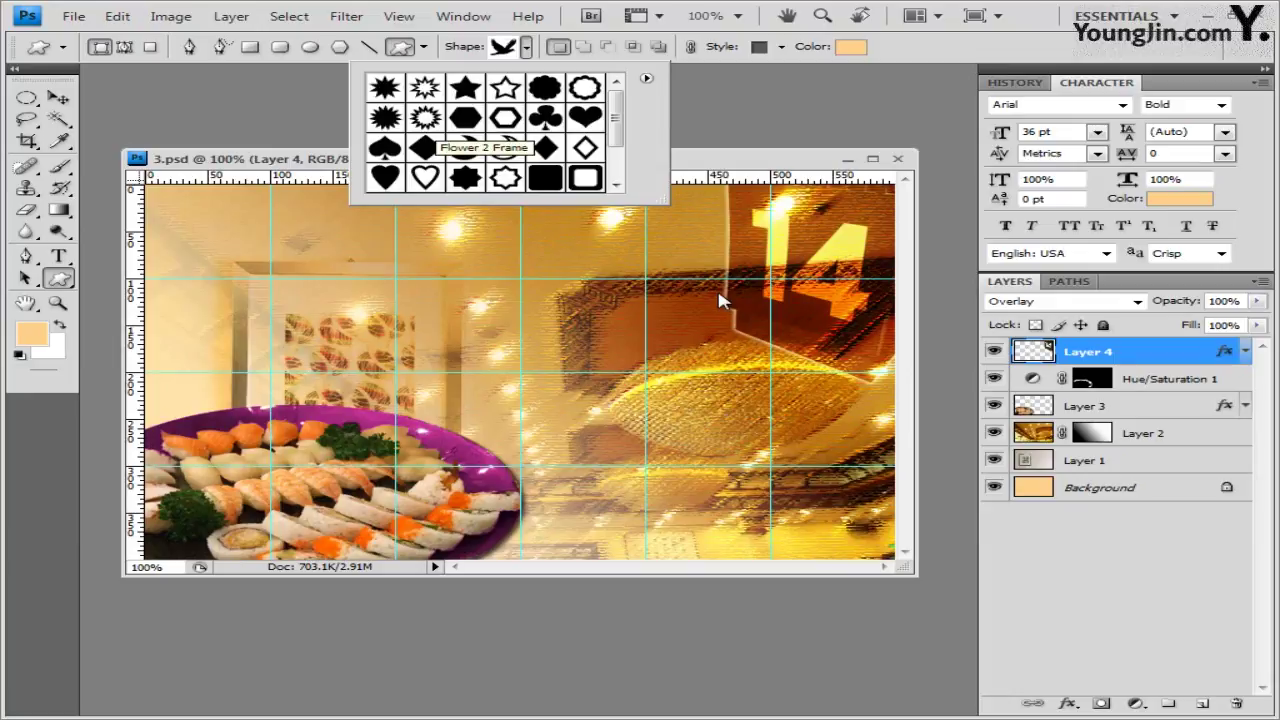
click(425, 117)
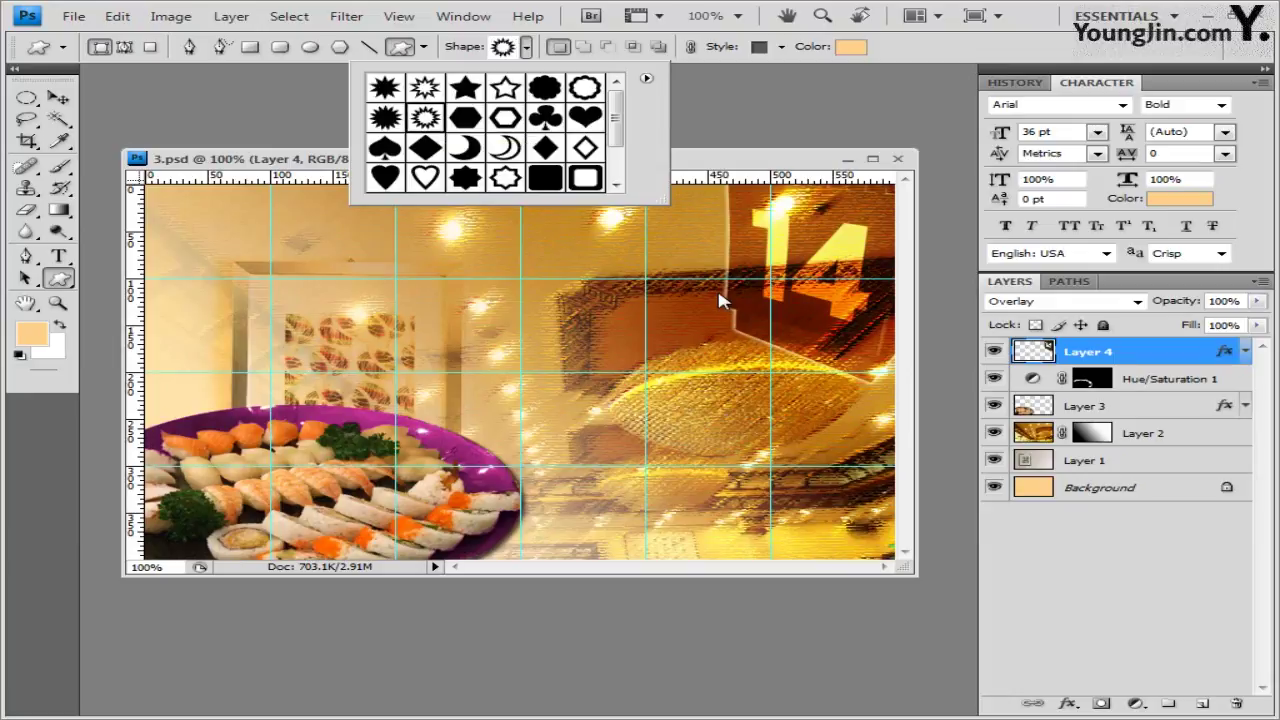
key(Return)
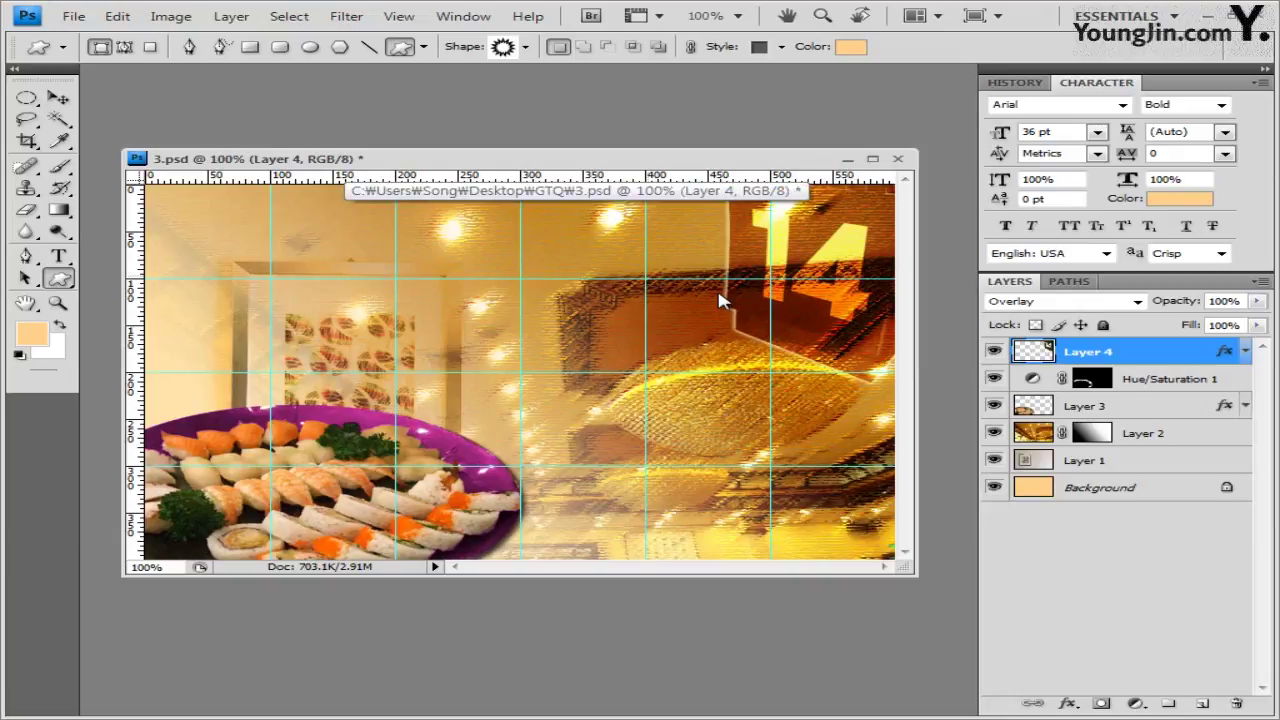
Draw the Flower 2 Frame shape beside the calendar, remove its layer style and fill it with white, ffffff
drag(720, 300, 722, 300)
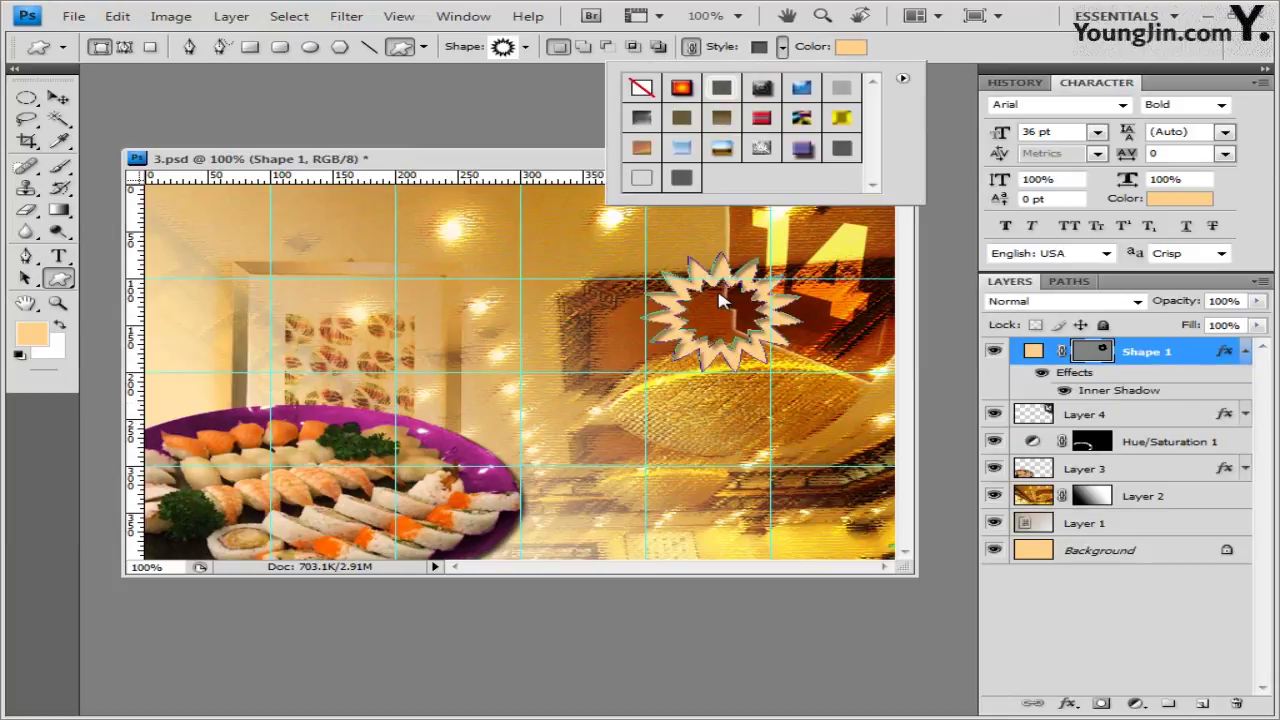
click(641, 88)
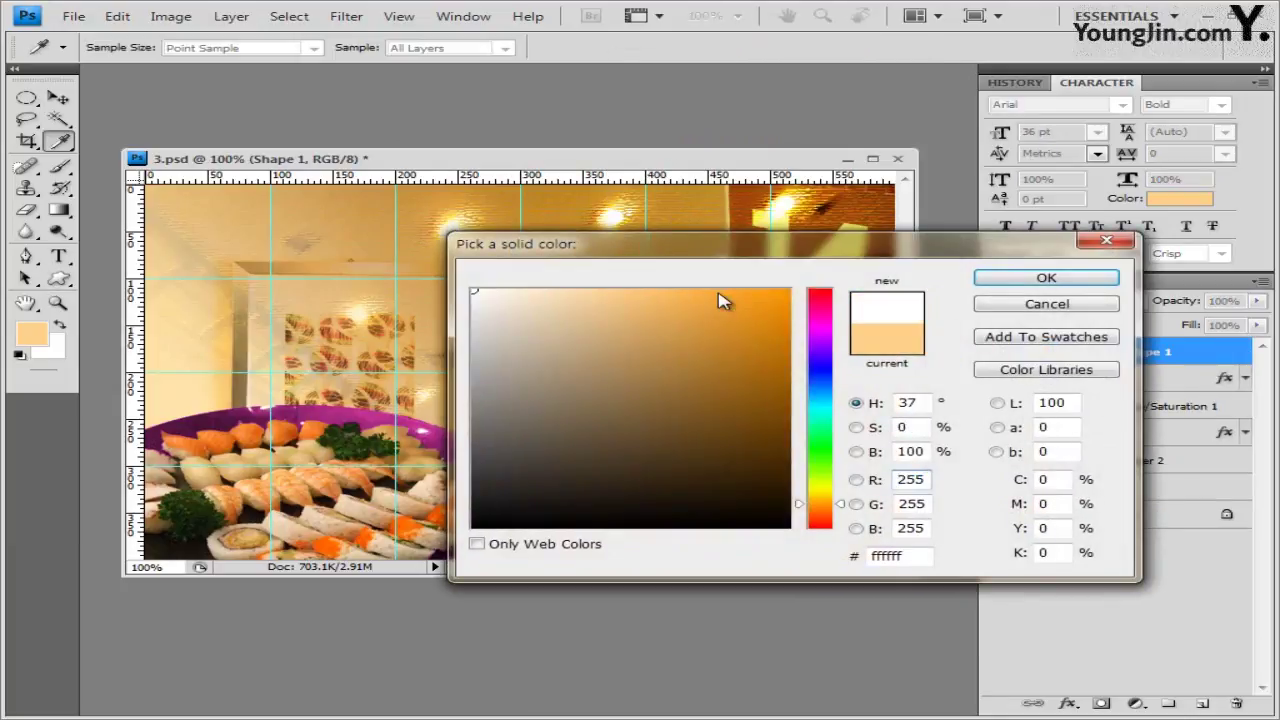
key(Tab)
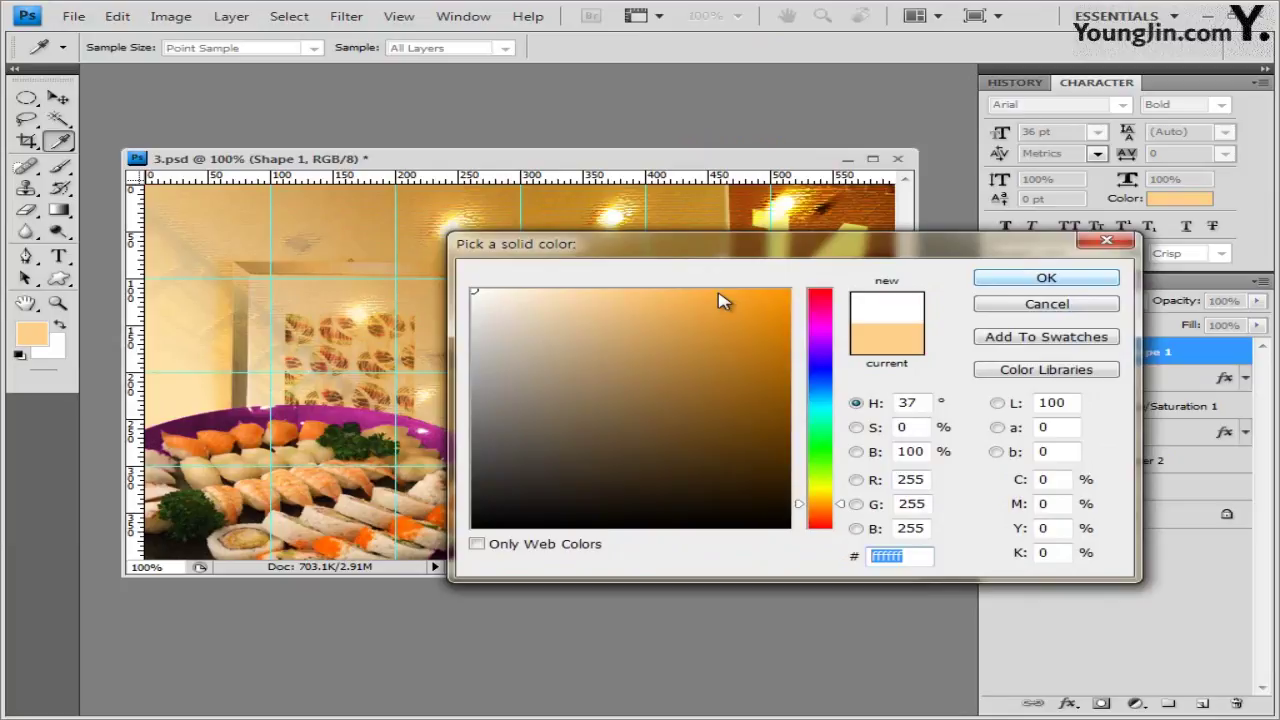
key(Return)
Move the flower frame up and left of the calendar and scale it to 134.6% wide, 138.5% high at X 413.5 px, Y 94 px
key(v)
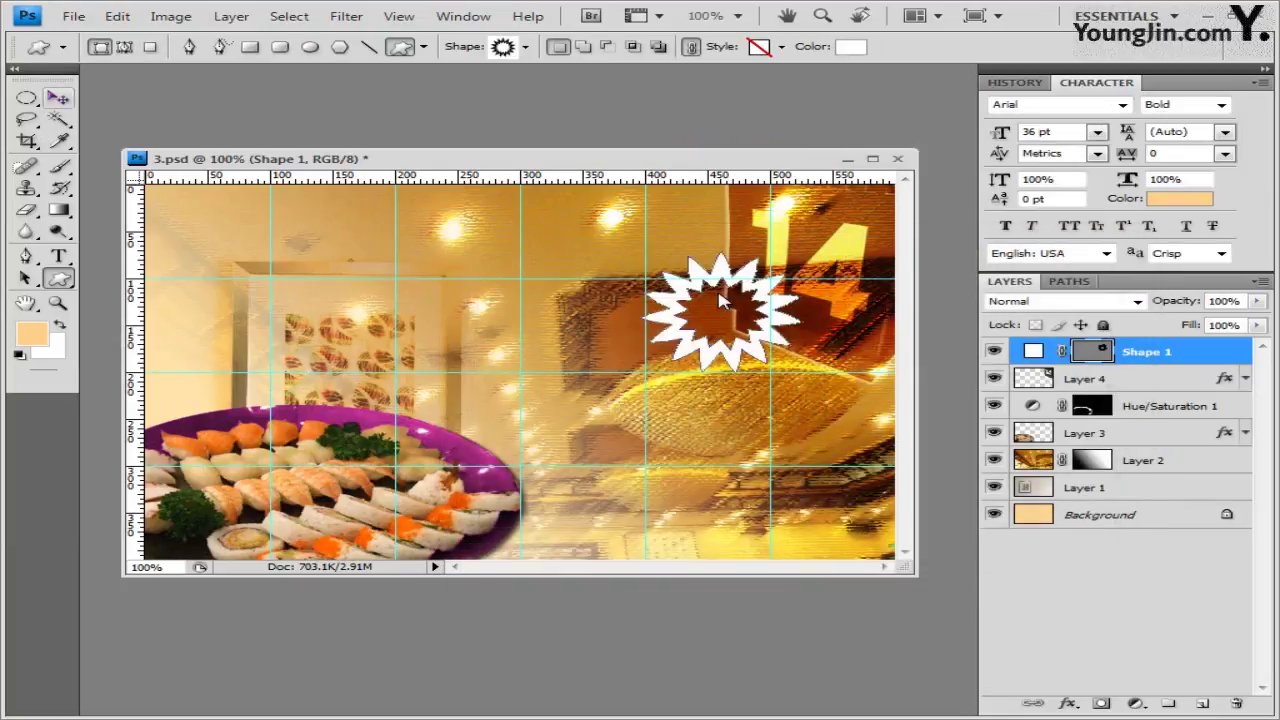
key(shift+Left)
key(shift+Left)
key(shift+Left)
key(shift+Left)
key(shift+Left)
key(shift+Up)
key(shift+Up)
key(shift+Left)
key(shift+Left)
key(shift+Left)
key(shift+Up)
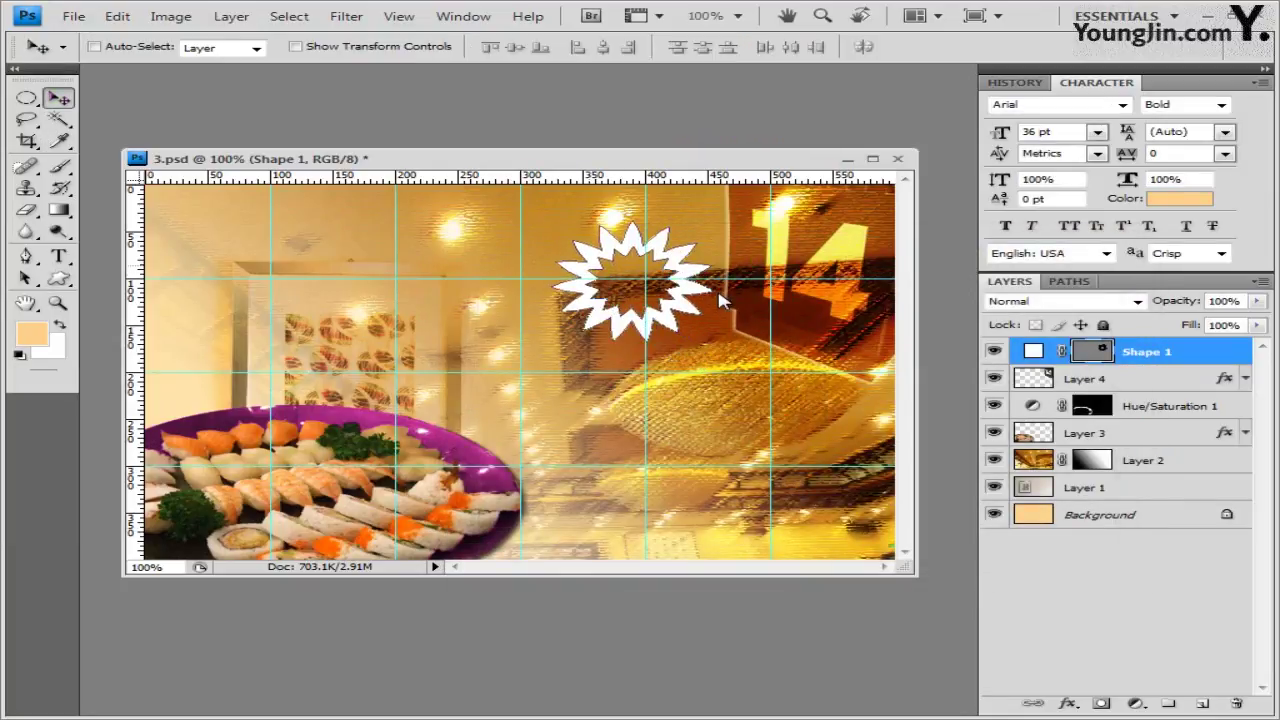
key(Up)
key(Up)
key(Up)
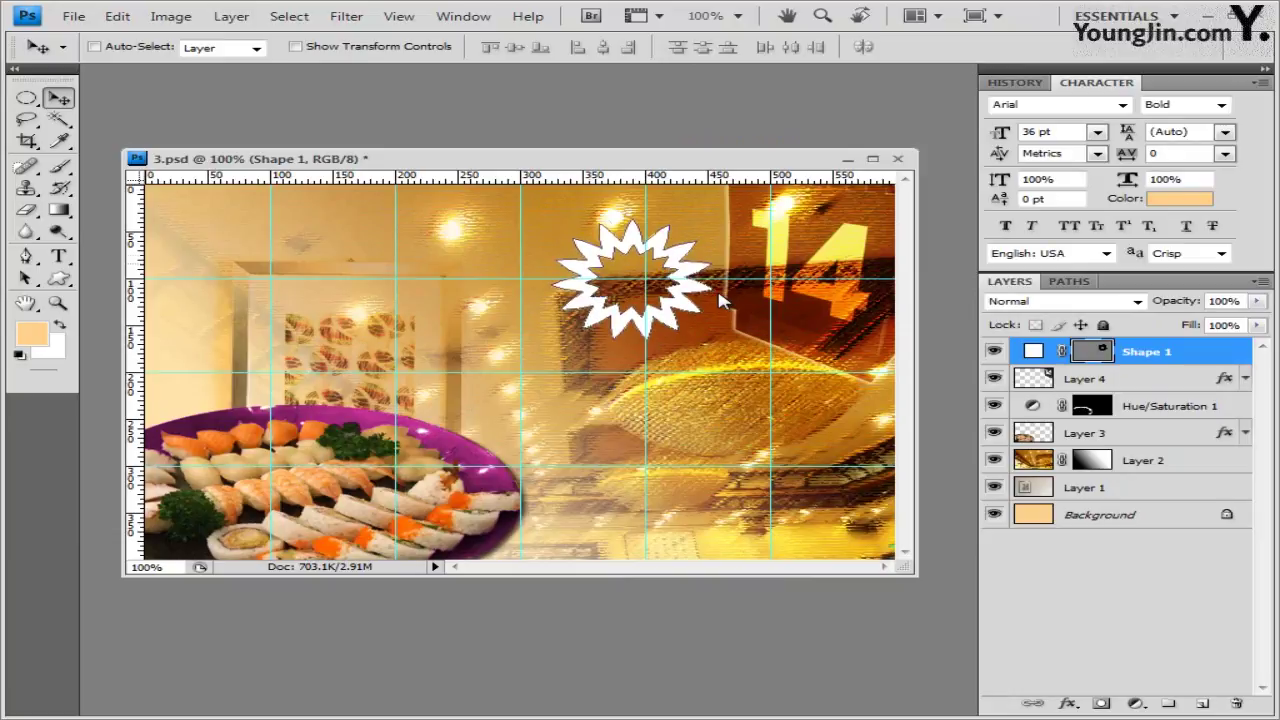
key(shift+Up)
key(shift+Up)
key(shift+Up)
key(Left)
key(Left)
key(Left)
key(Left)
key(Left)
key(Left)
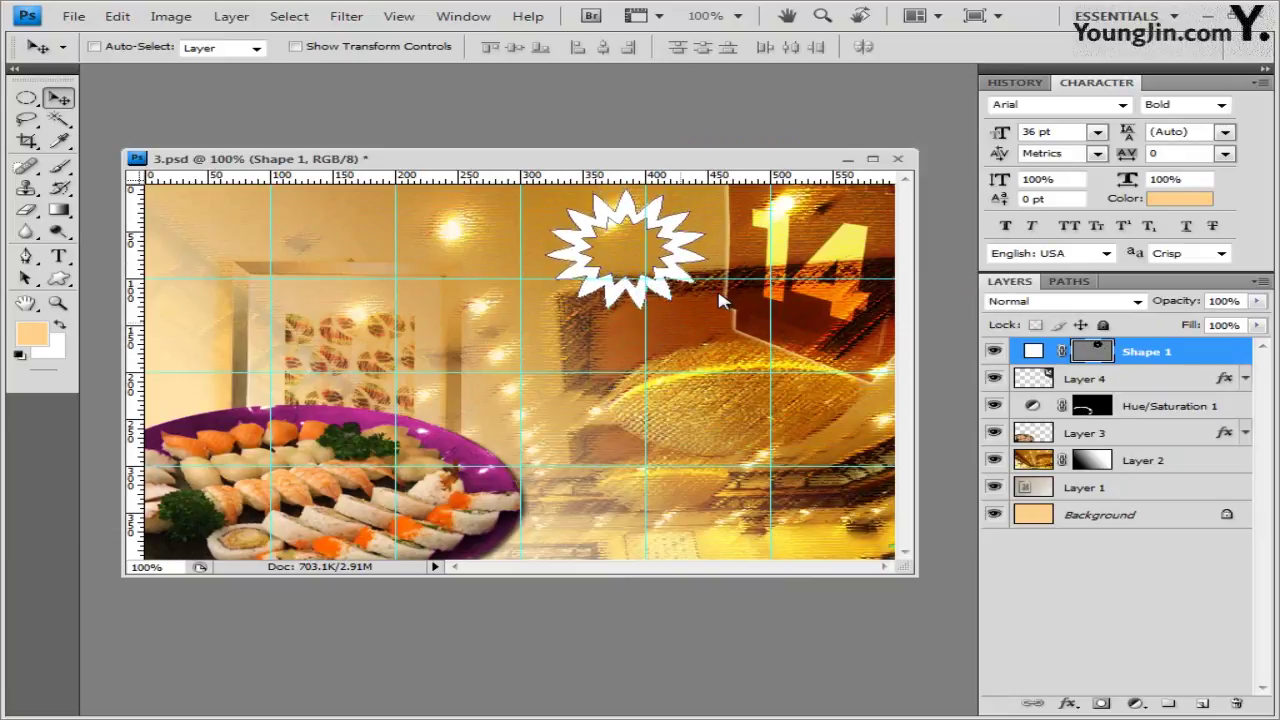
key(ctrl+t)
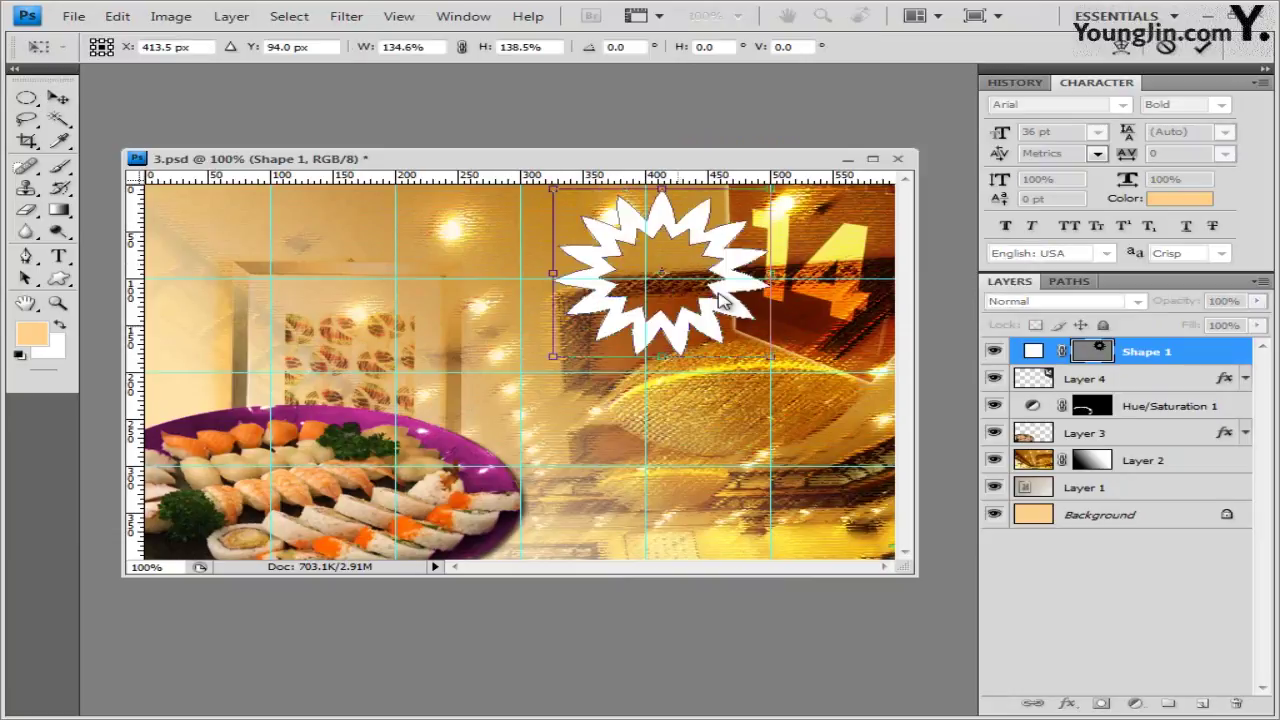
key(Return)
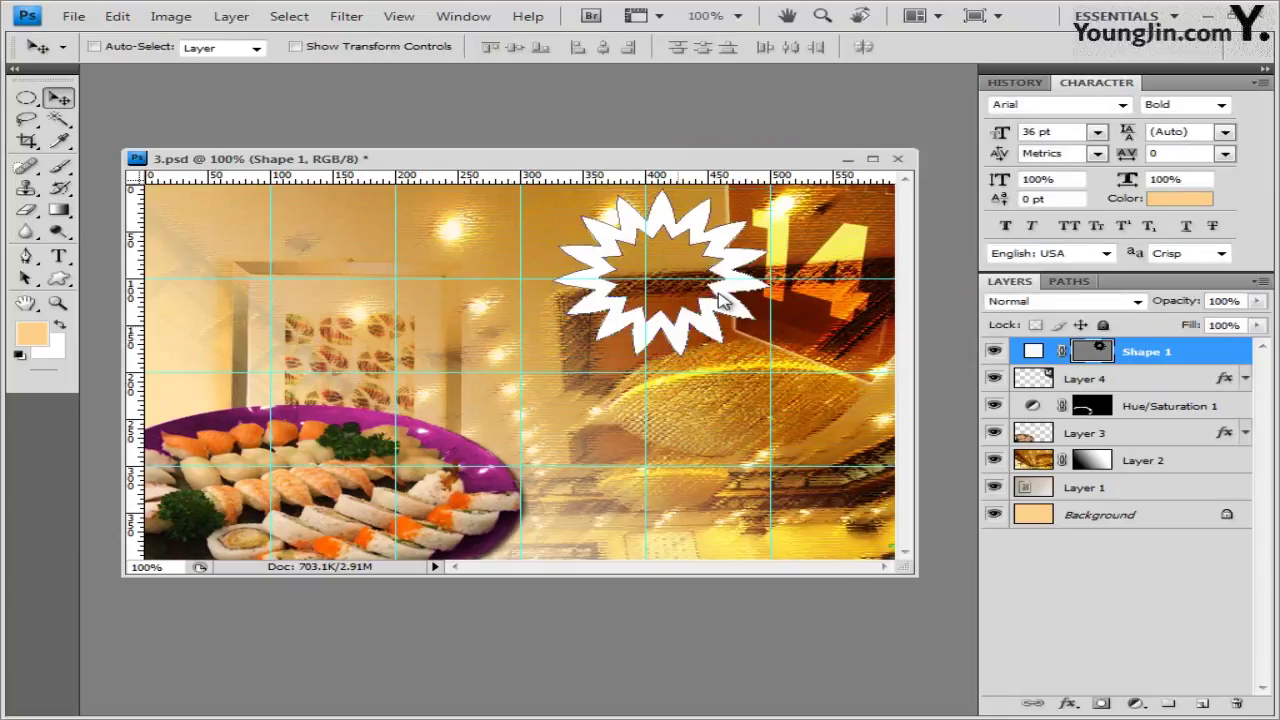
Add a Drop Shadow with the default settings to Shape 1 and set the layer's opacity to 60%
click(1080, 703)
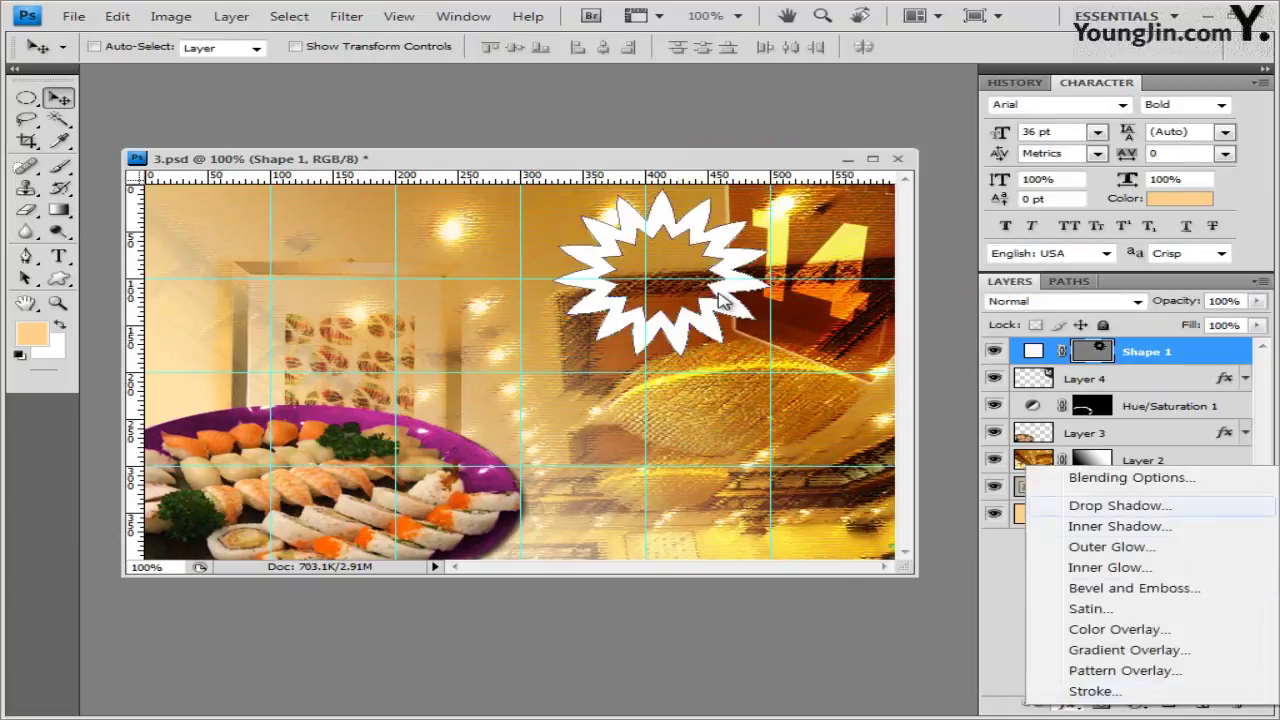
click(1080, 489)
key(Return)
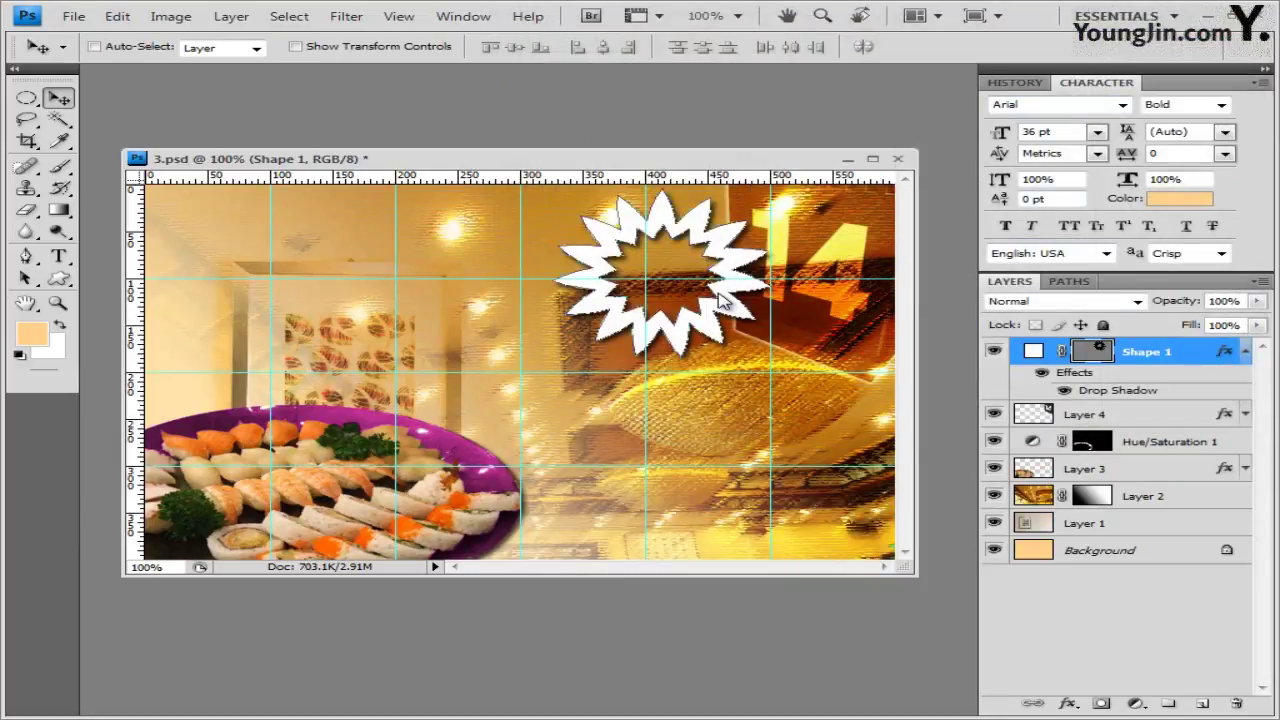
click(1224, 301)
text(60)
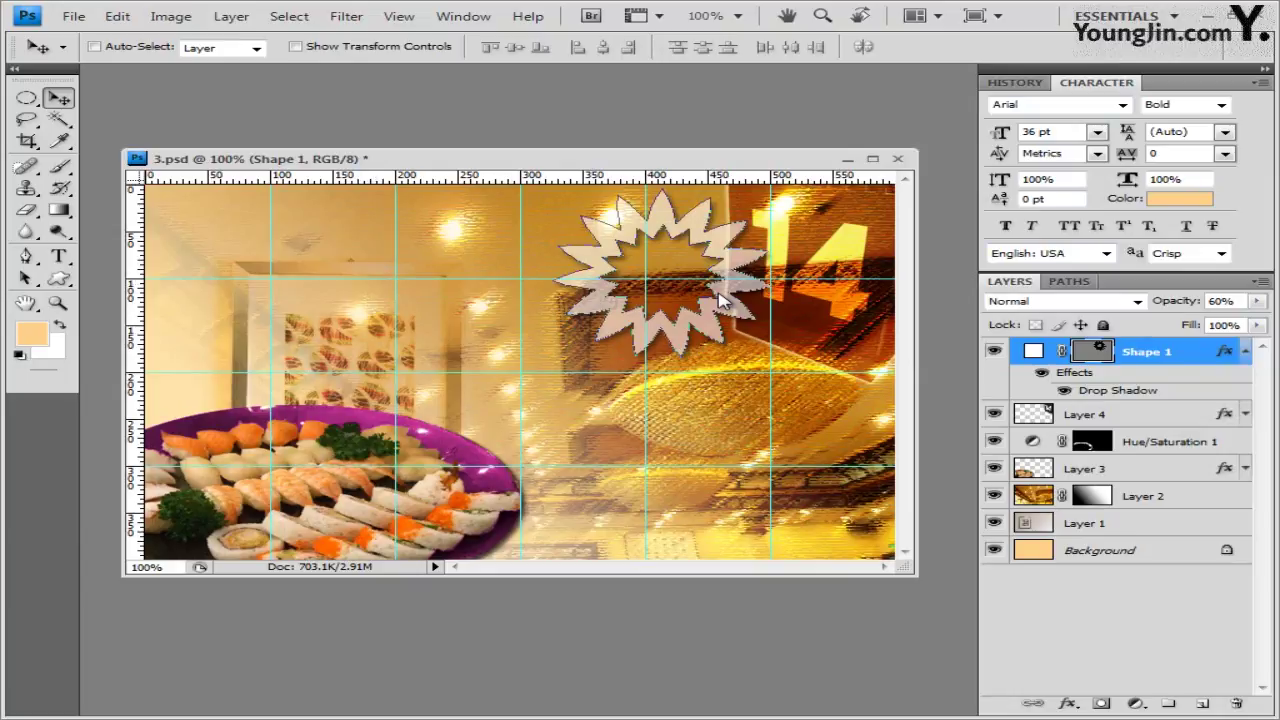
Choose the solid version of the flower shape and draw one about 205 px wide to the left of the flower frame
key(u)
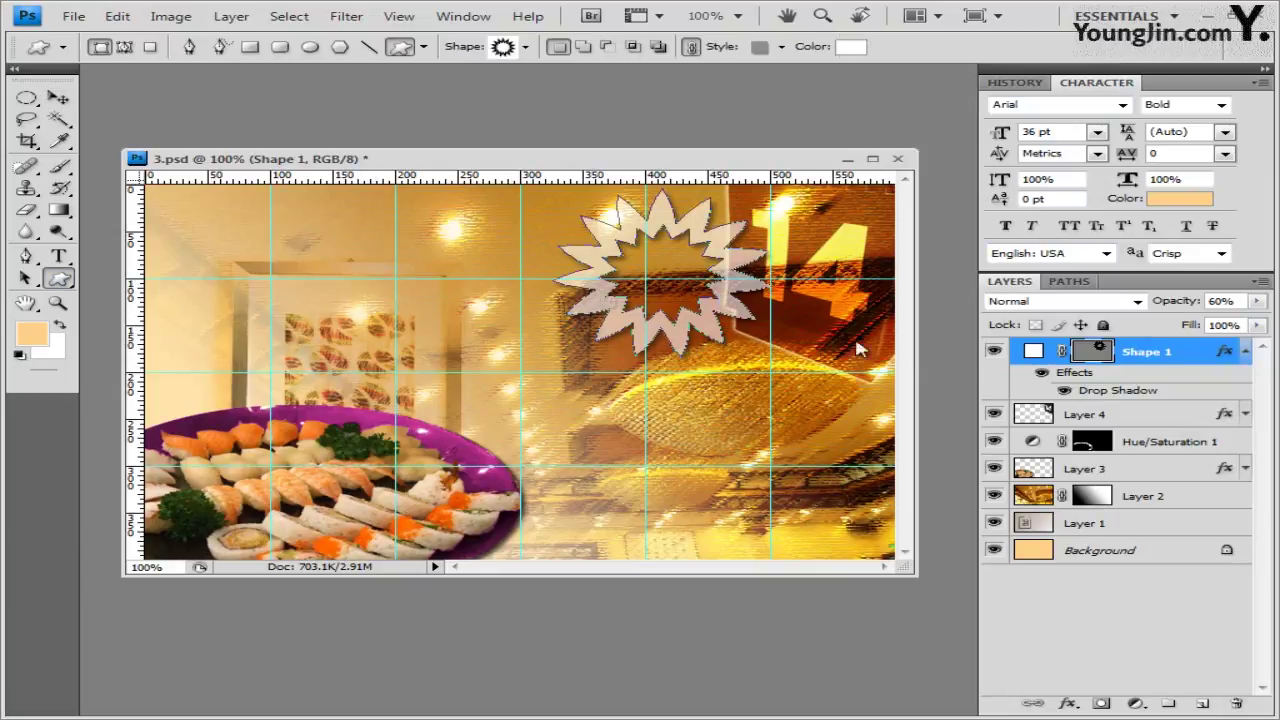
key(Return)
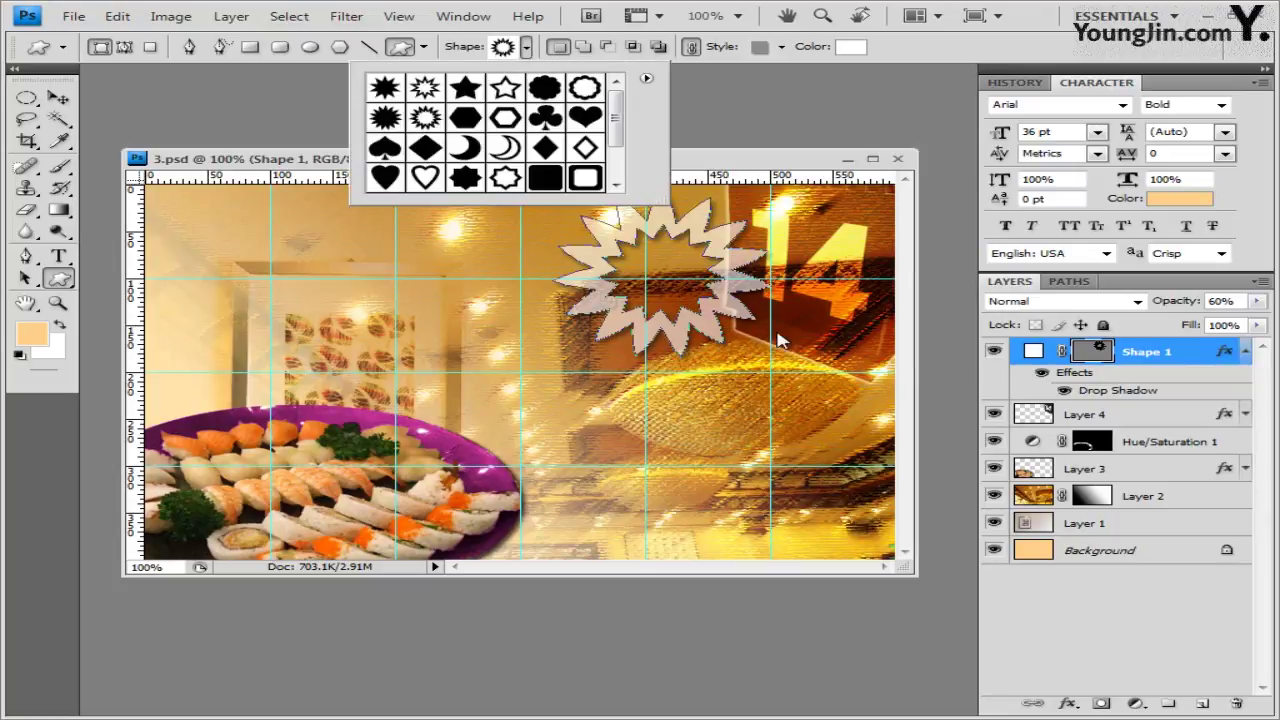
key(Left)
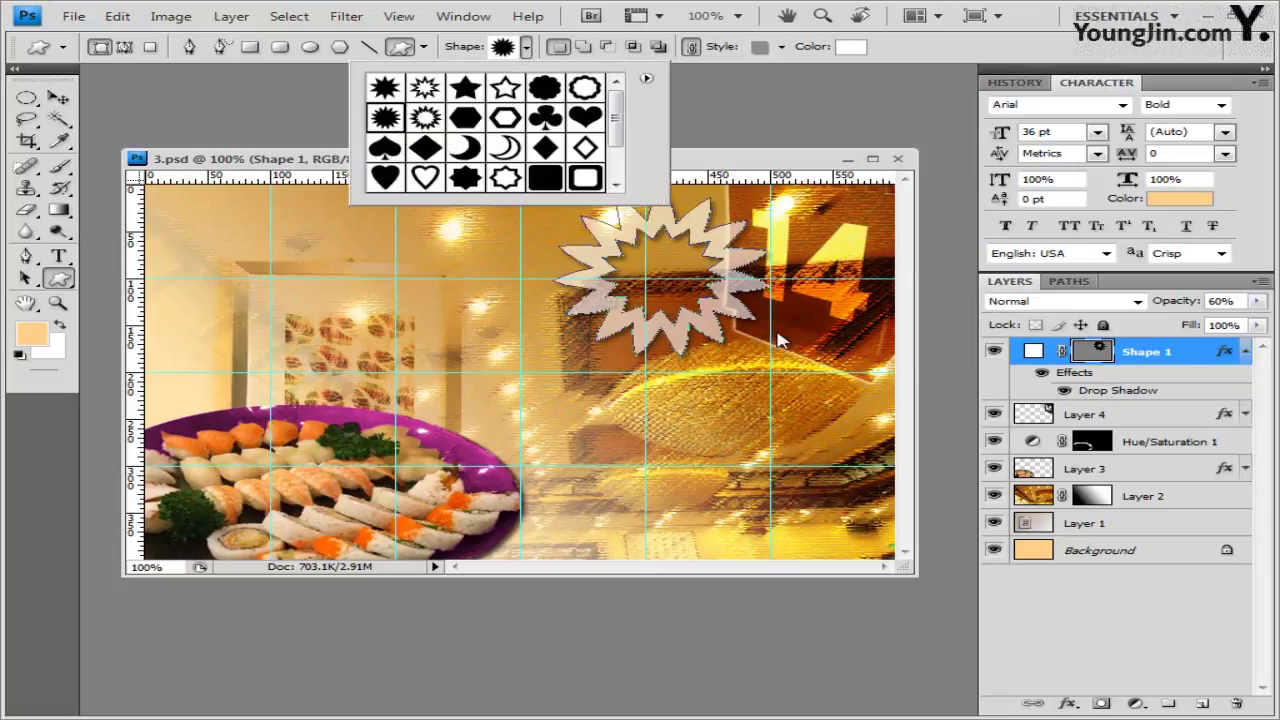
key(Return)
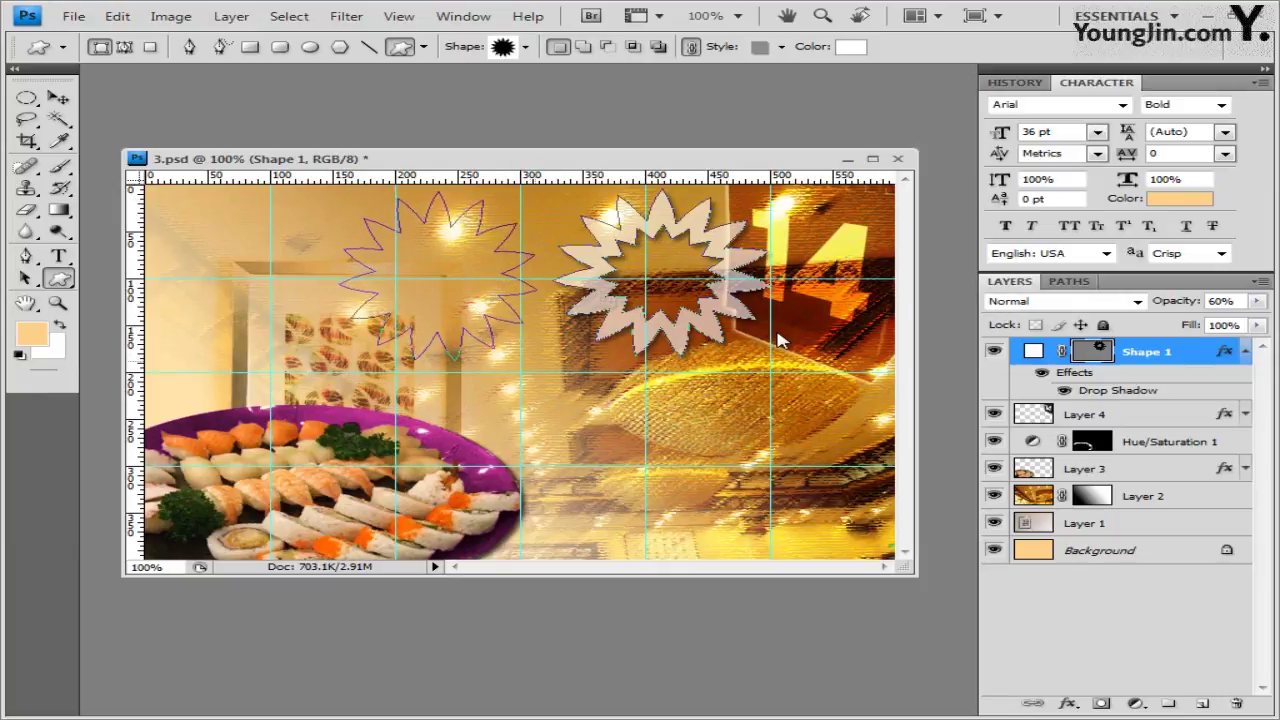
drag(535, 360, 575, 393)
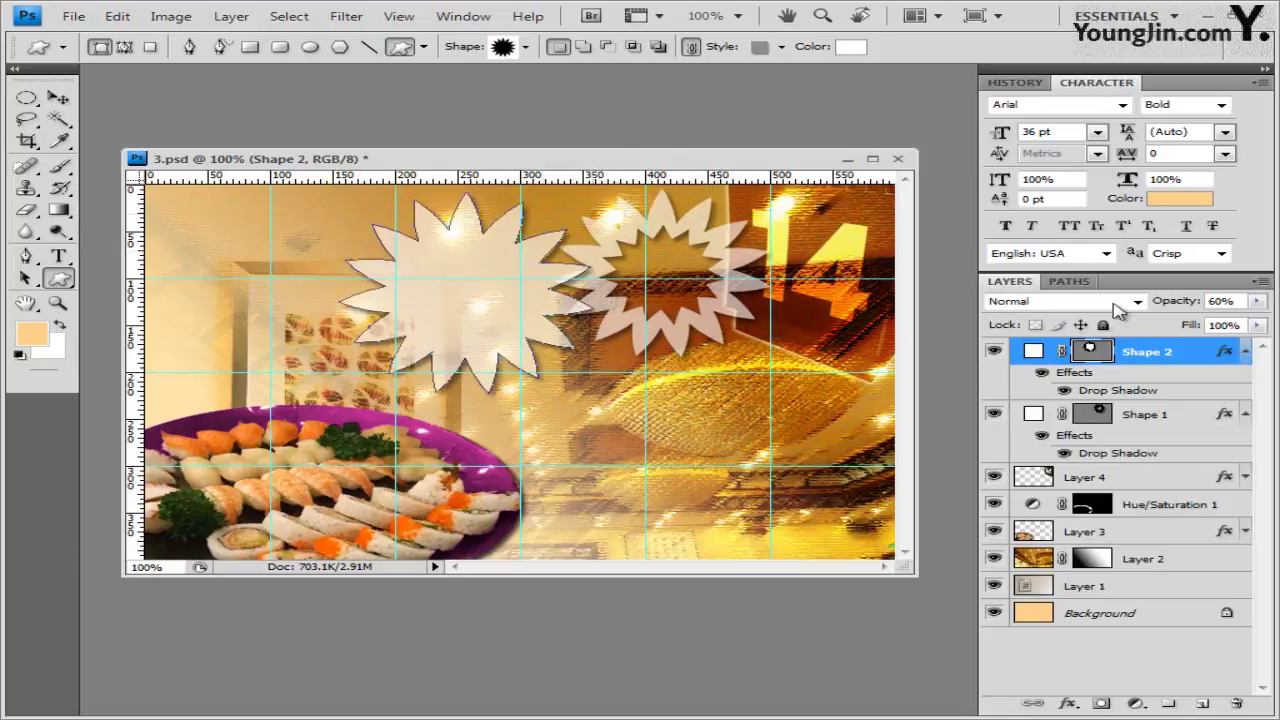
Reset Shape 2 to no layer style at 100% opacity, and enlarge and move it partly beyond the canvas's upper edge
click(782, 46)
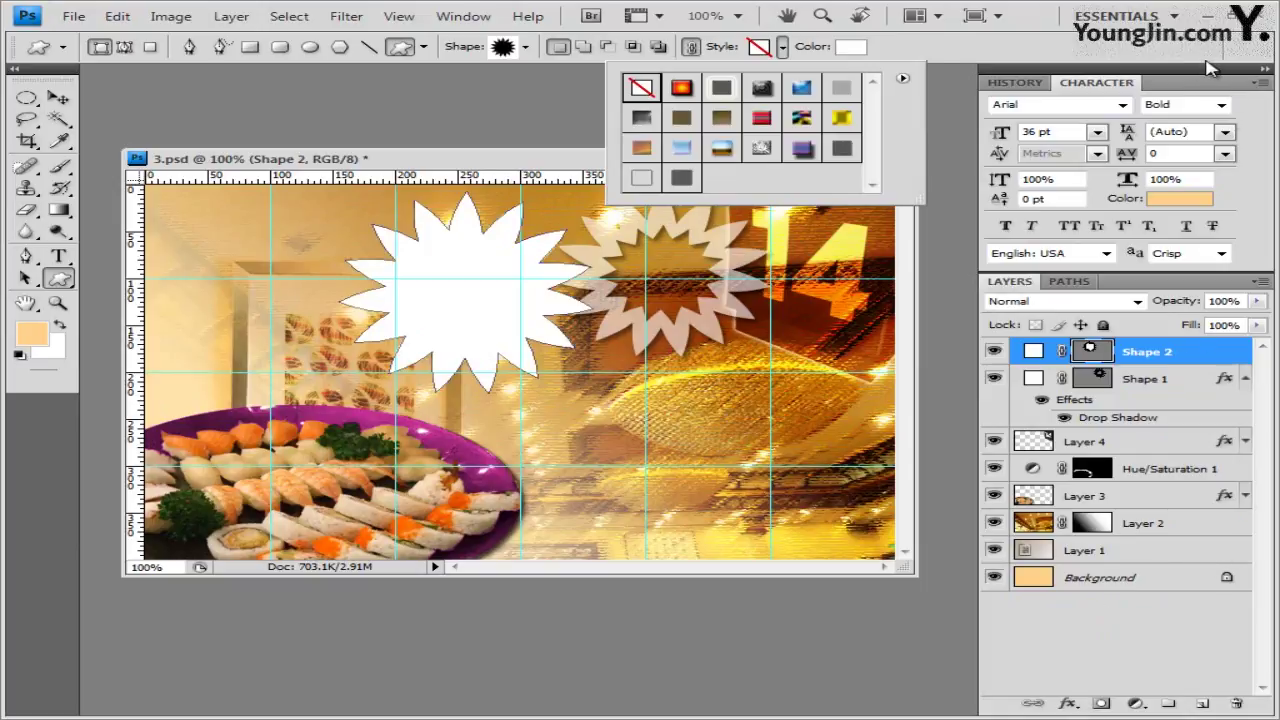
key(Escape)
key(ctrl+t)
key(Return)
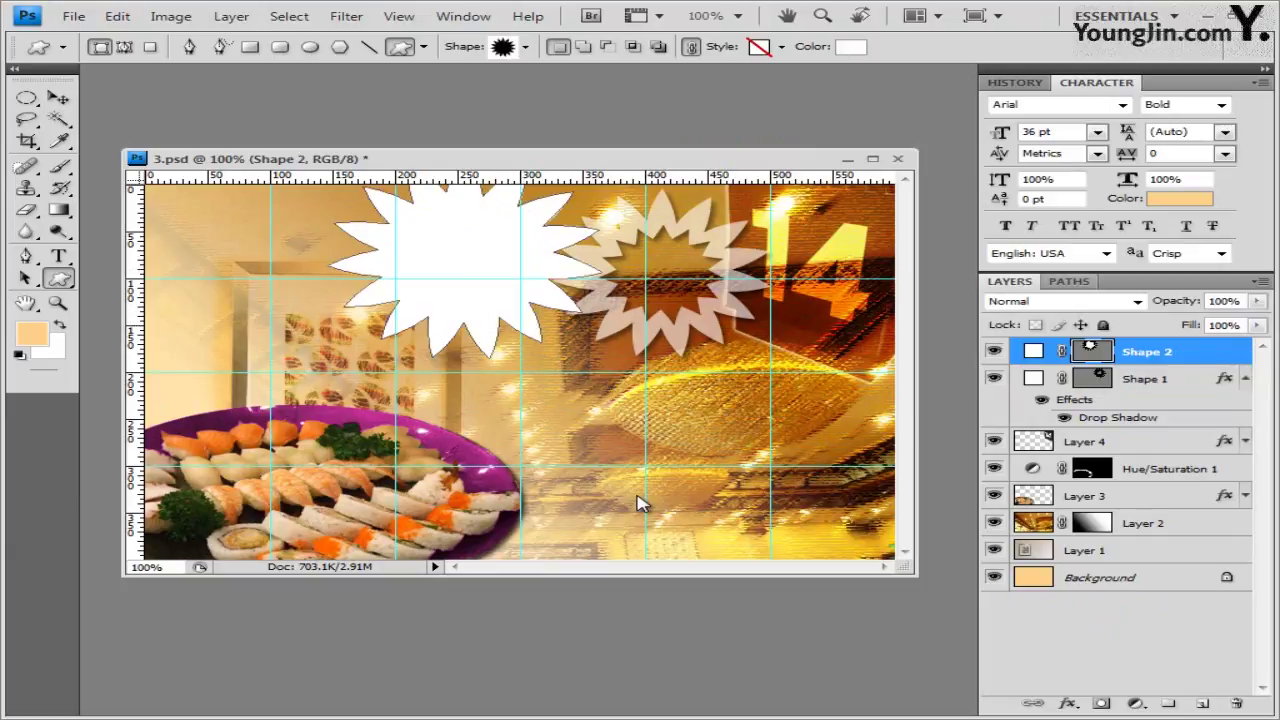
Give Shape 2 a default Inner Shadow and a 3 px outside Stroke with a linear Gradient fill at 90°
click(1070, 703)
click(1119, 521)
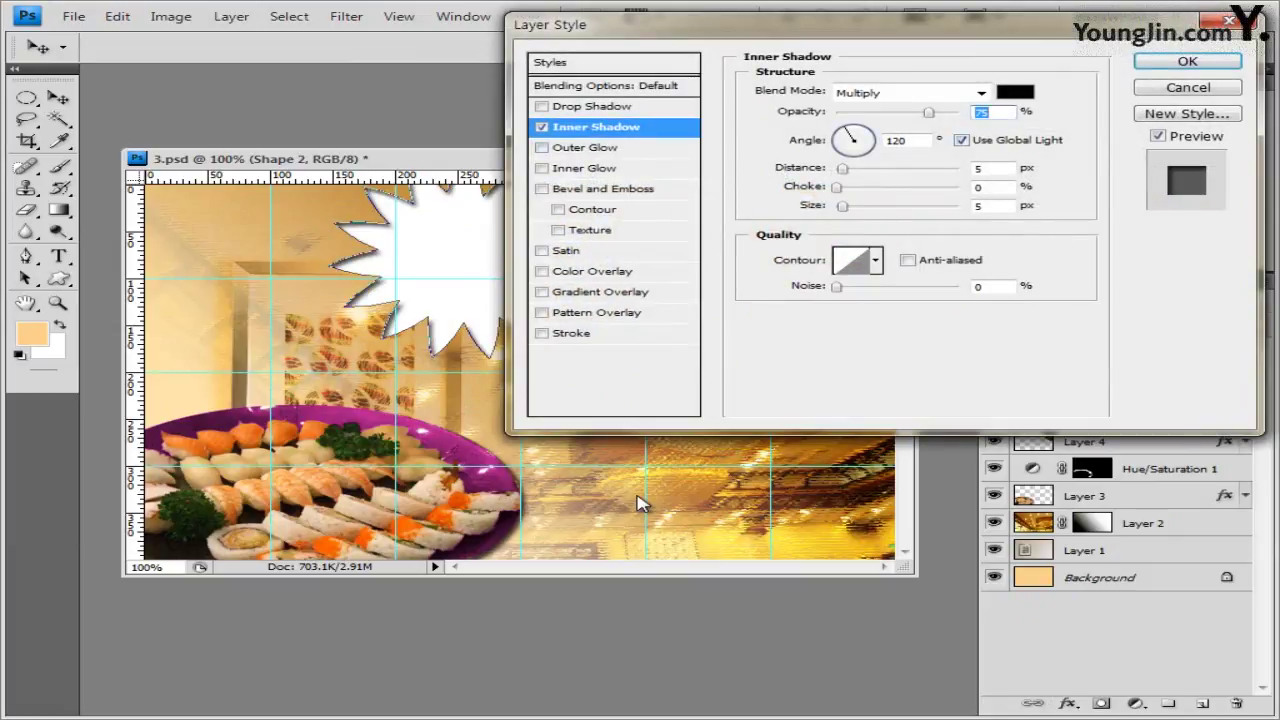
click(572, 333)
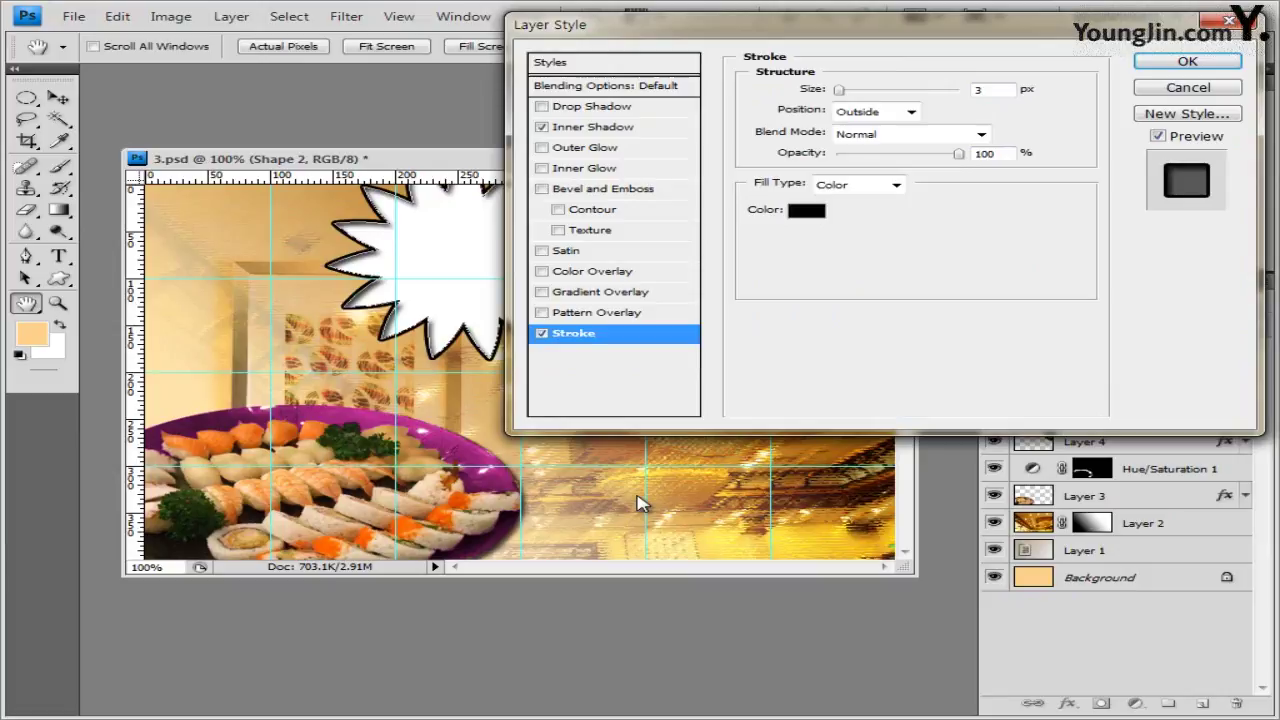
click(896, 184)
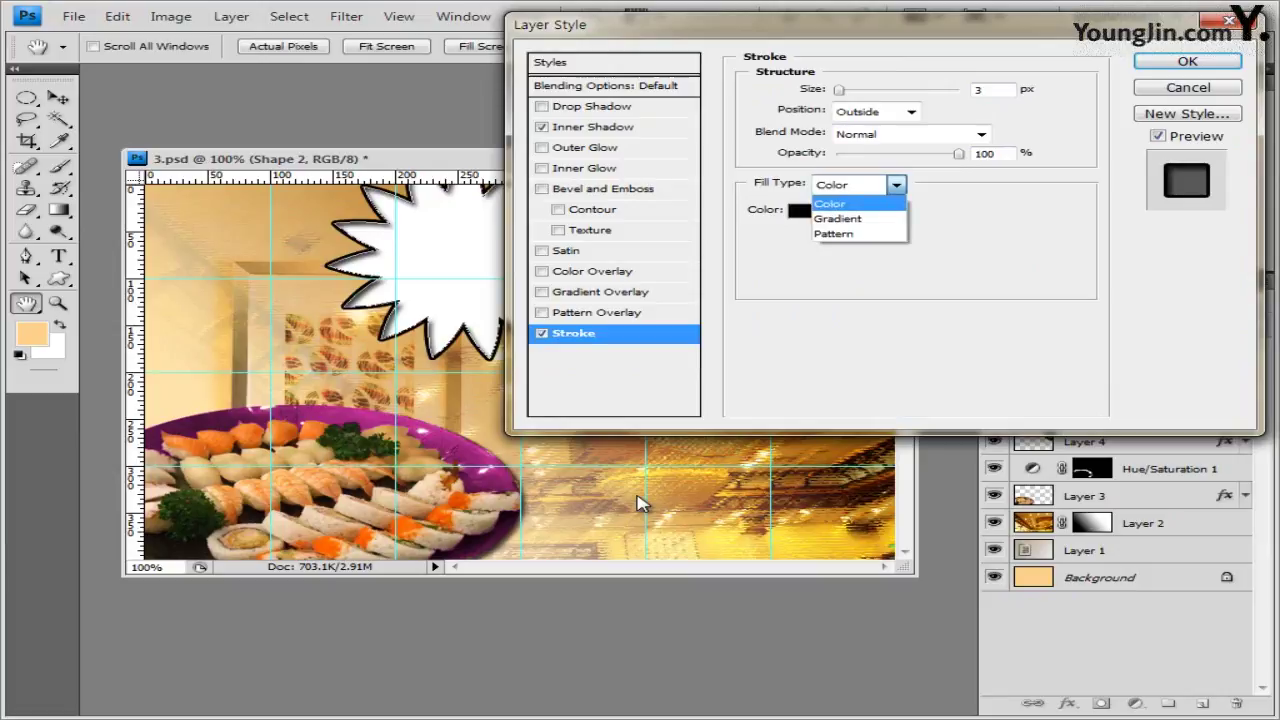
click(838, 218)
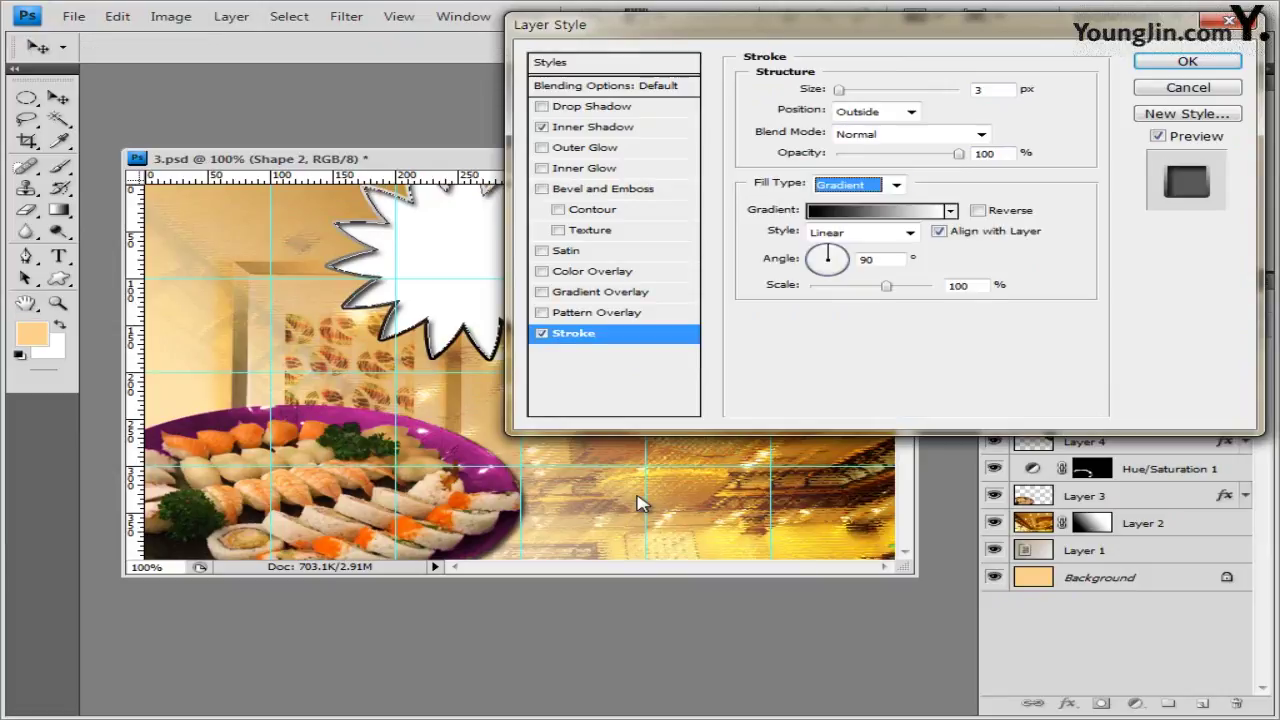
Set the starting color stop of the stroke's gradient to ff6e02
click(880, 210)
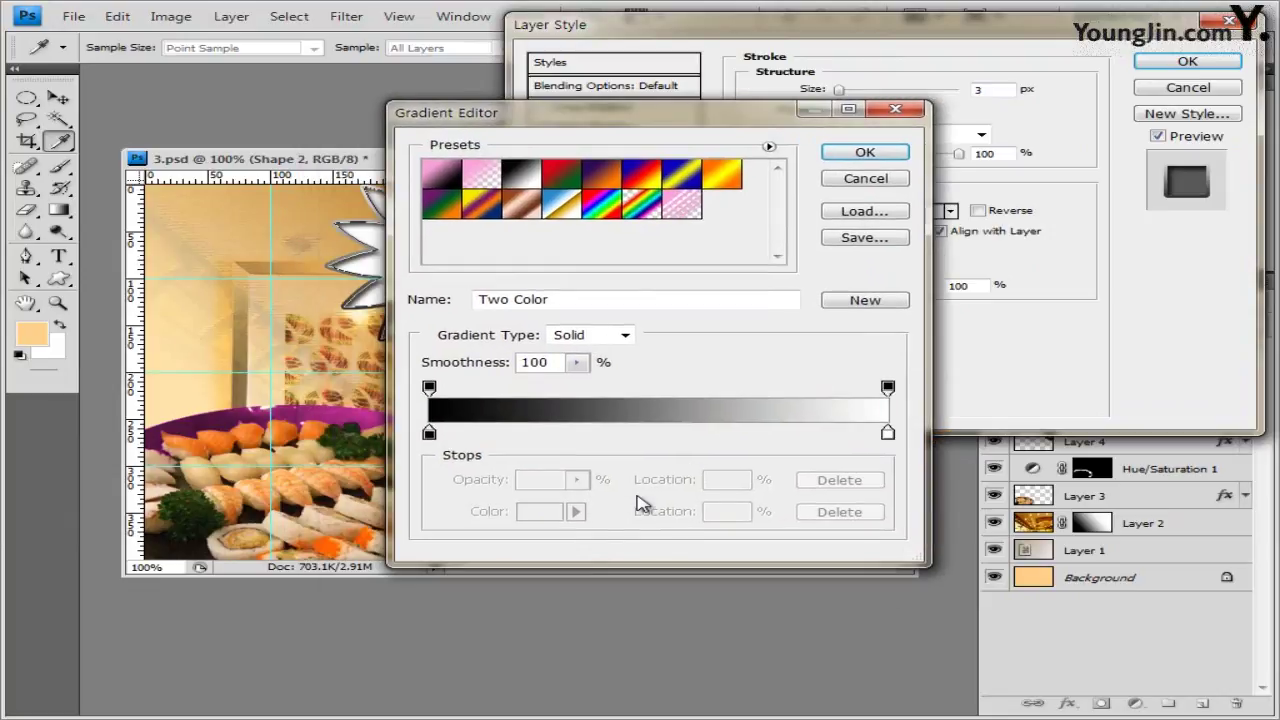
click(429, 432)
click(540, 511)
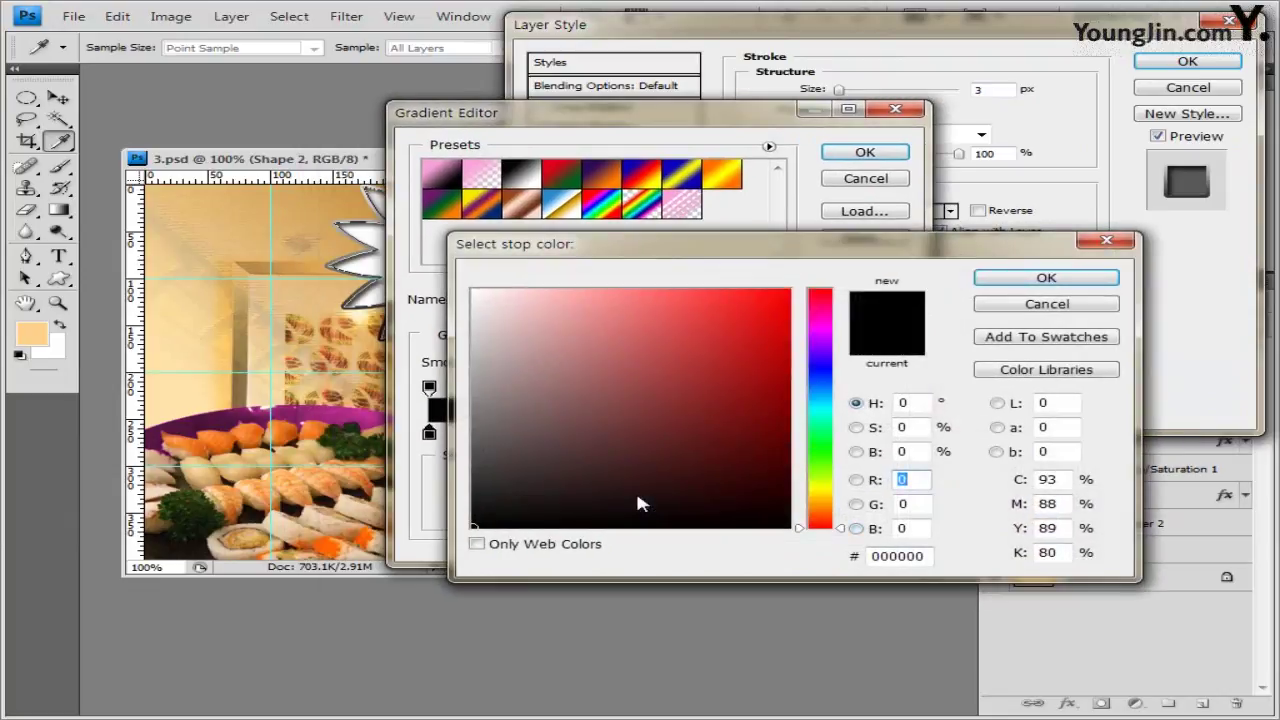
key(Tab)
text(ff6e02)
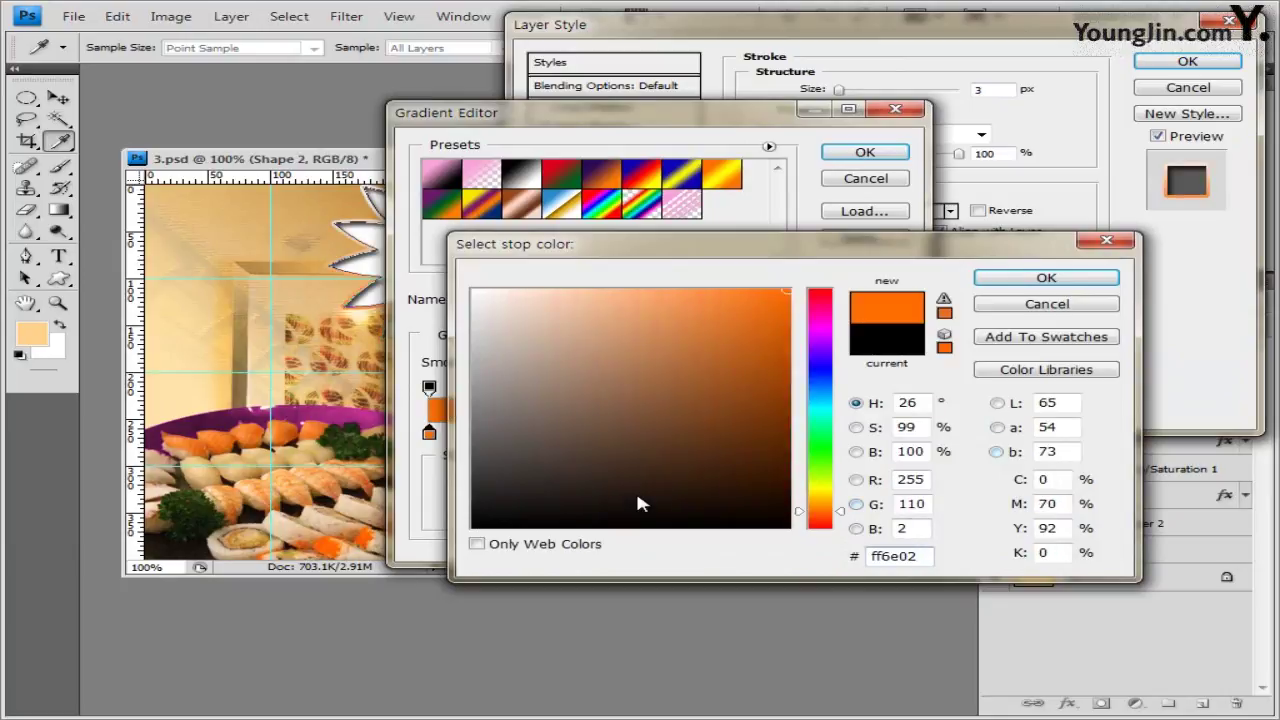
key(Return)
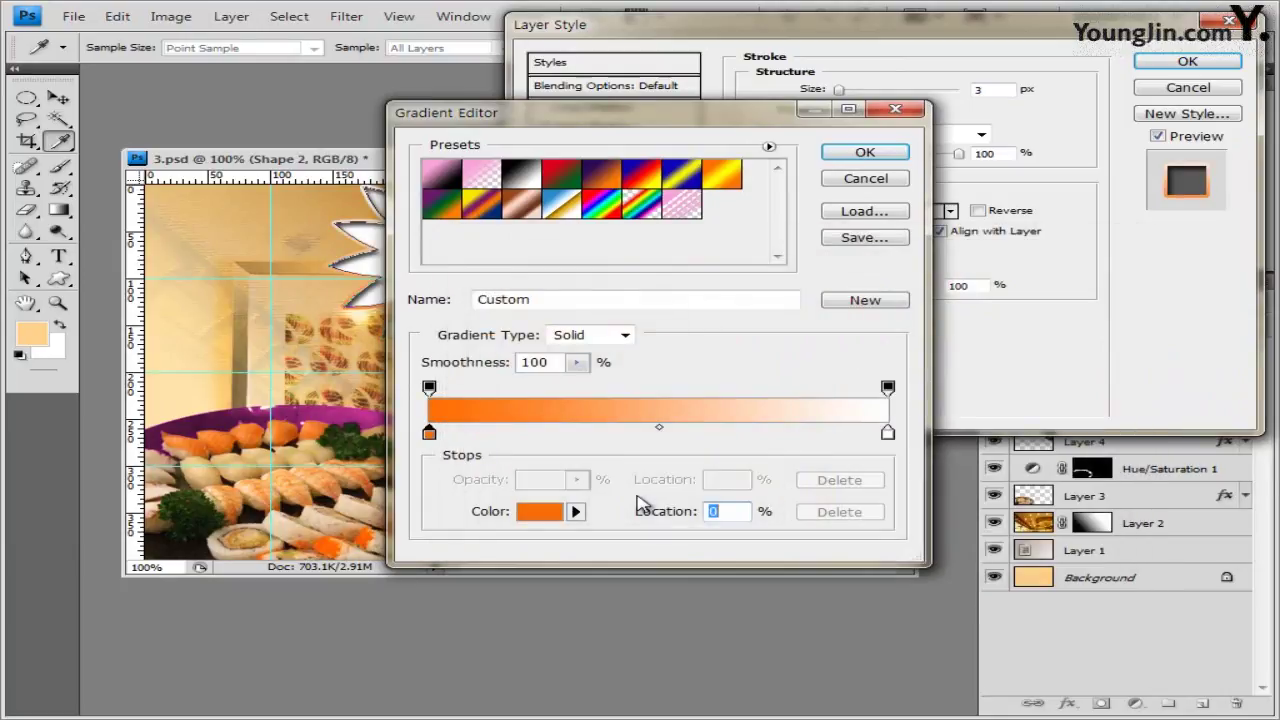
Set the ending color stop of the stroke's gradient to ffff00 and apply the layer style to Shape 2
click(887, 432)
click(540, 511)
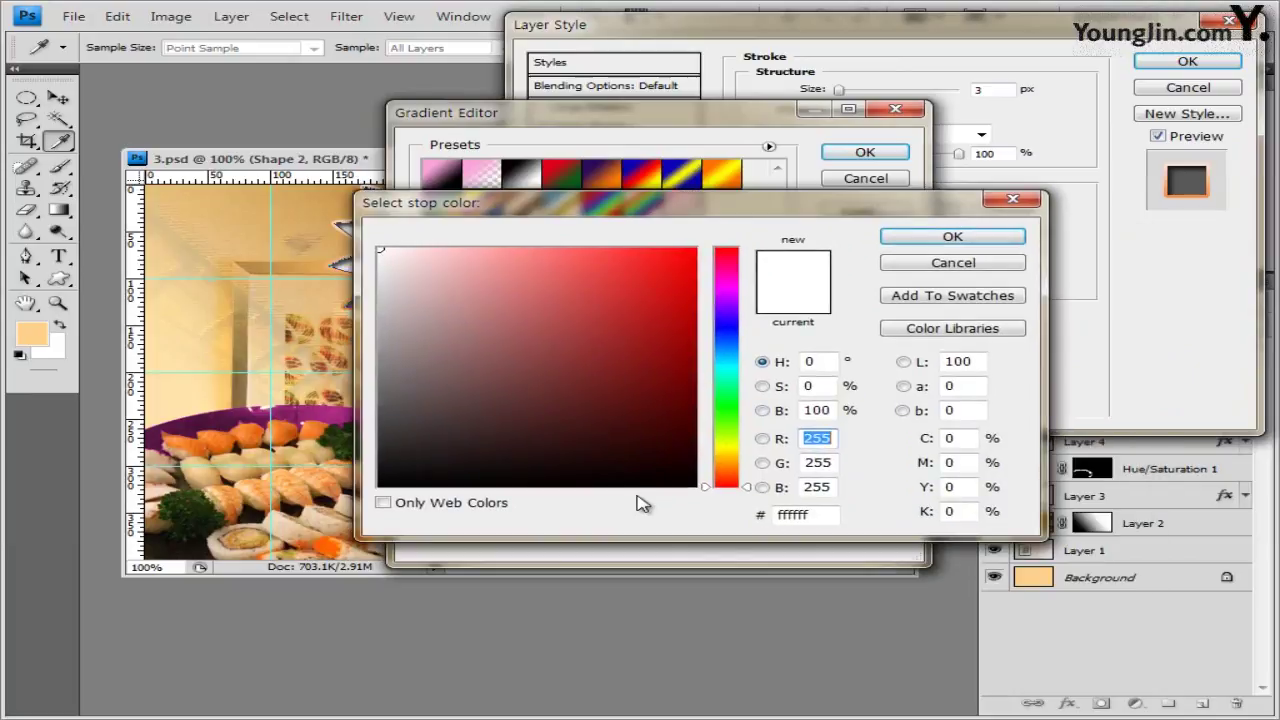
key(Tab)
key(BackSpace)
key(BackSpace)
text(00)
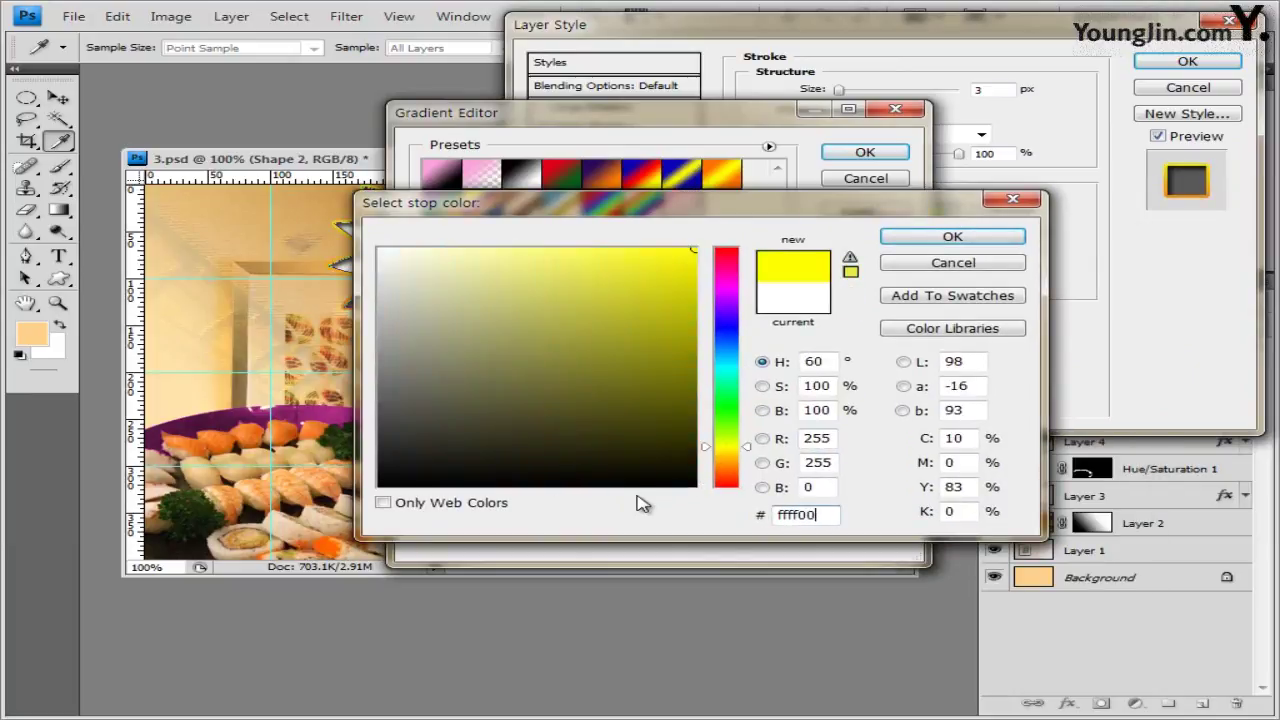
key(Return)
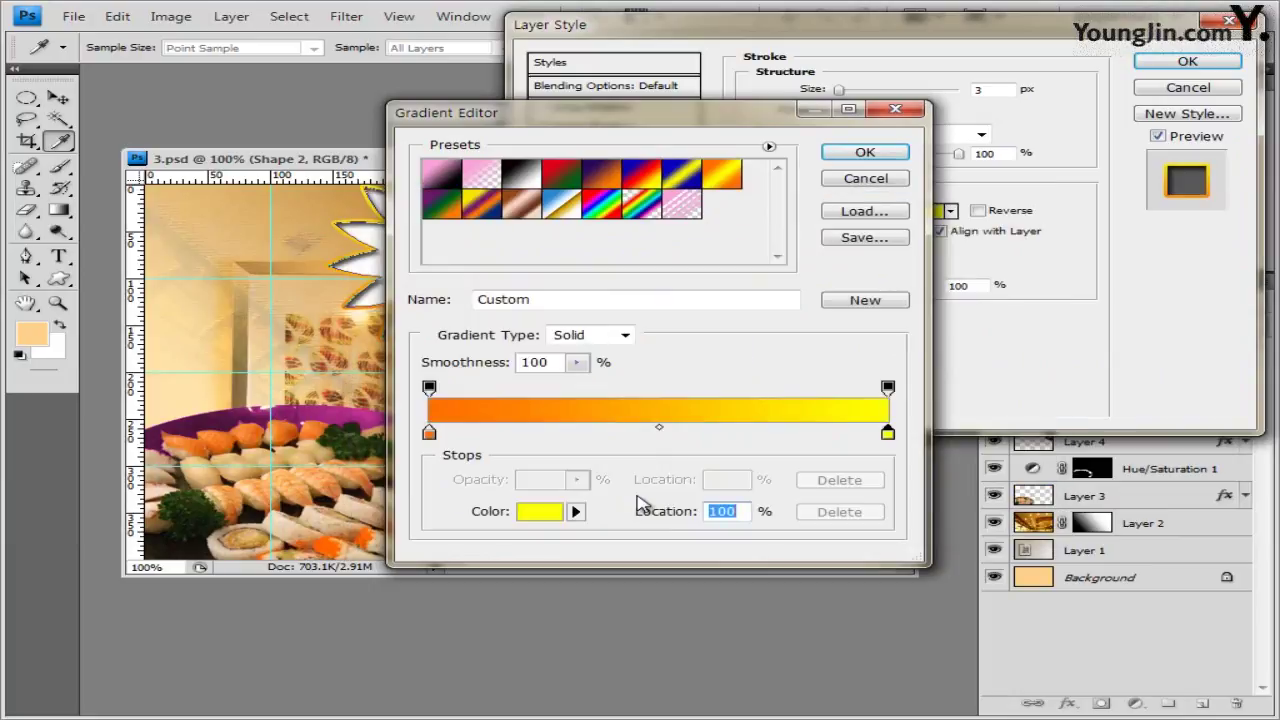
key(Return)
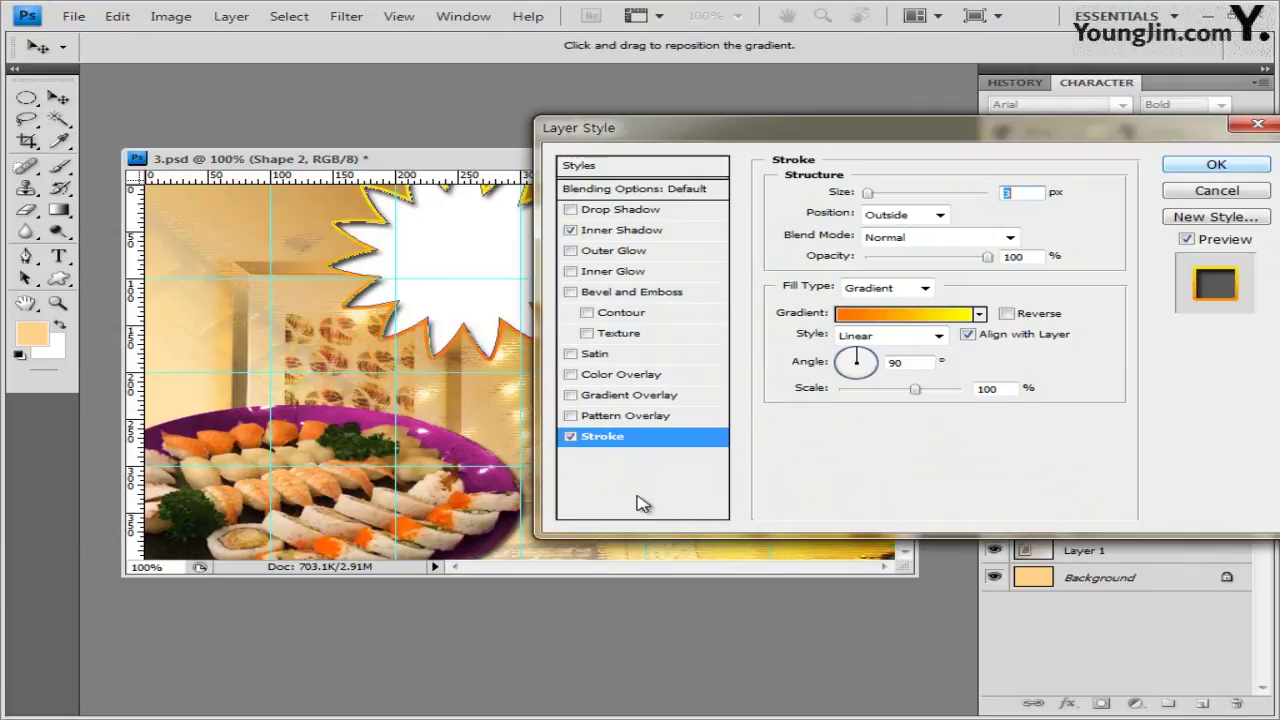
key(Return)
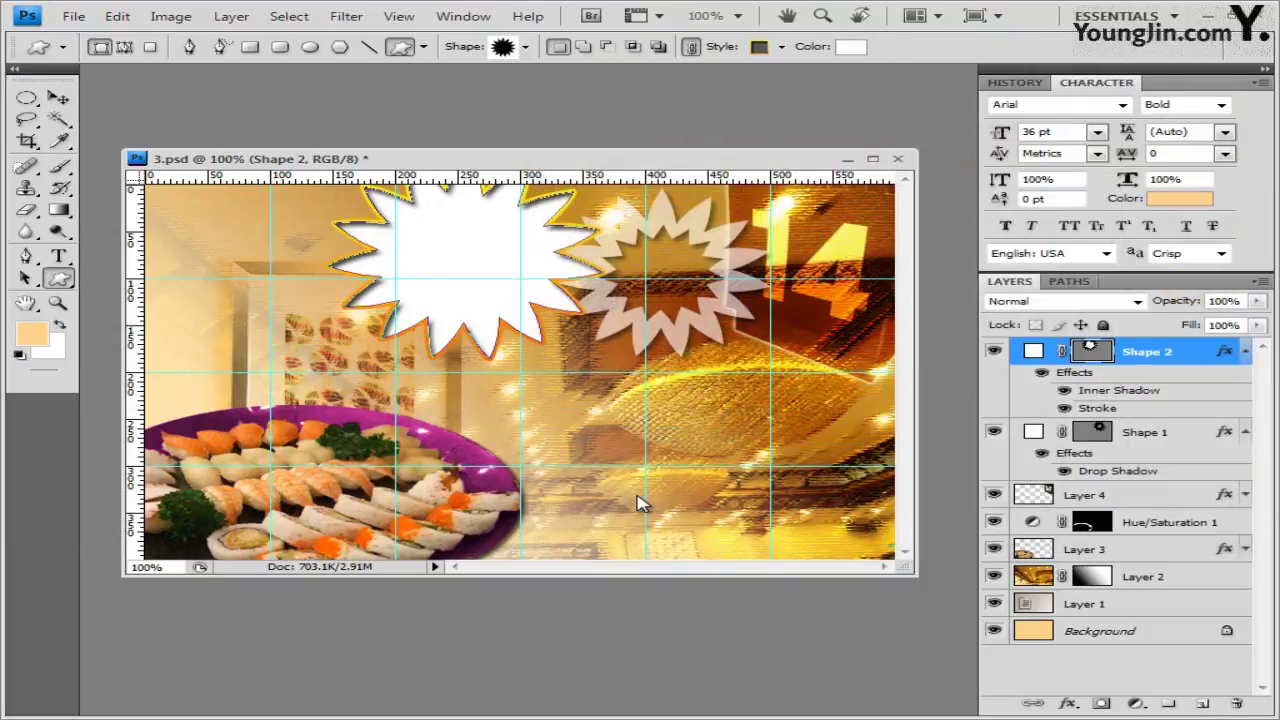
Open 1급-9.jpg from the 기출문제03 folder and copy the whole photo into 3.psd as a new layer above Shape 2
key(alt+Tab)
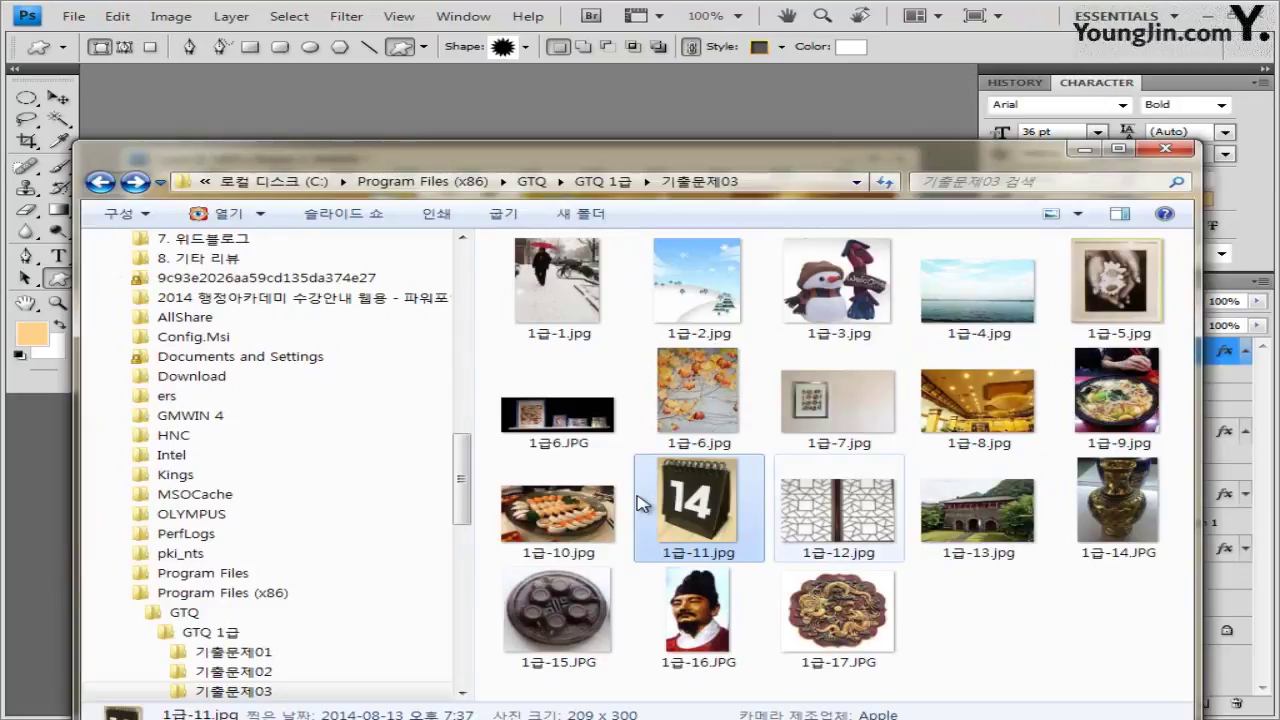
drag(1120, 400, 656, 92)
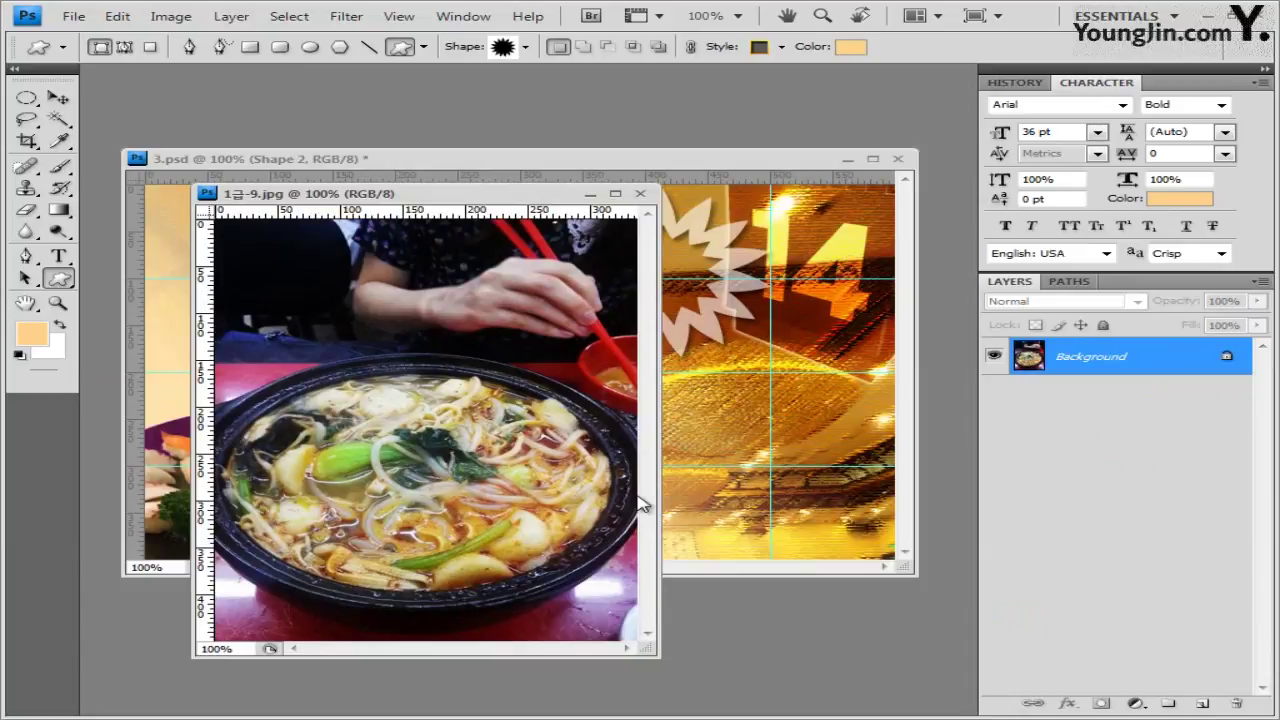
key(ctrl+a)
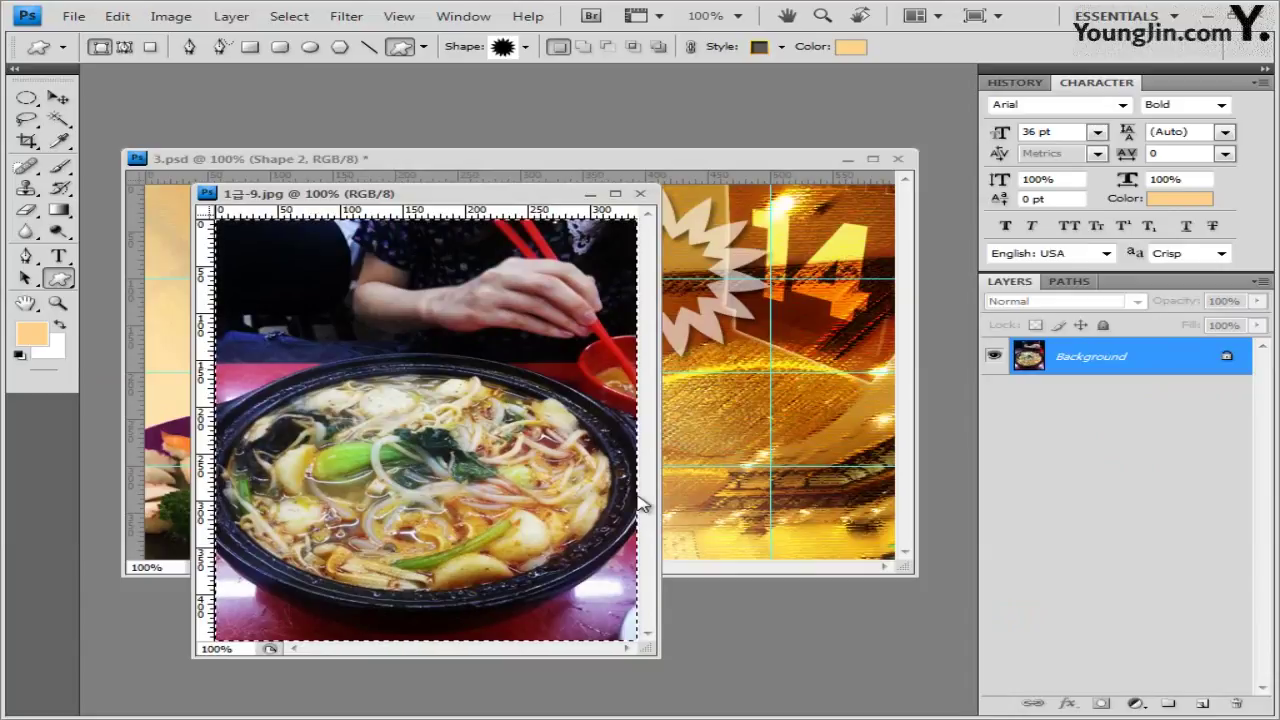
key(ctrl+w)
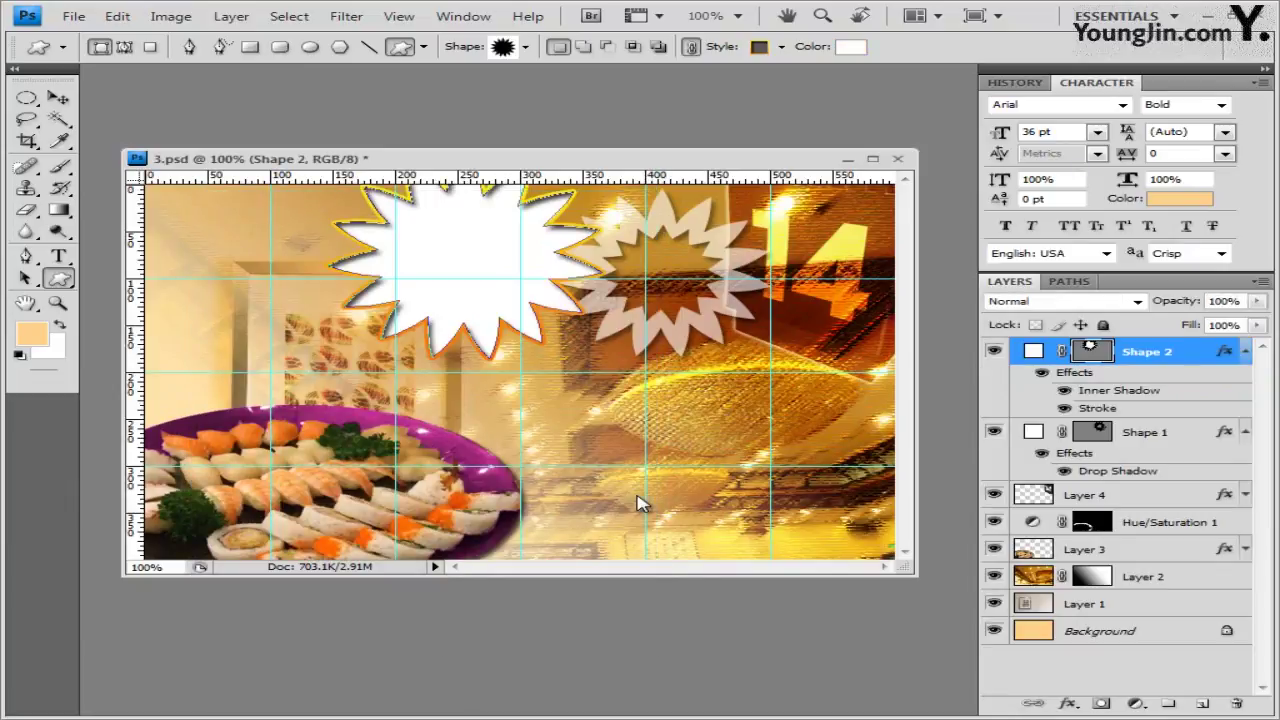
key(ctrl+v)
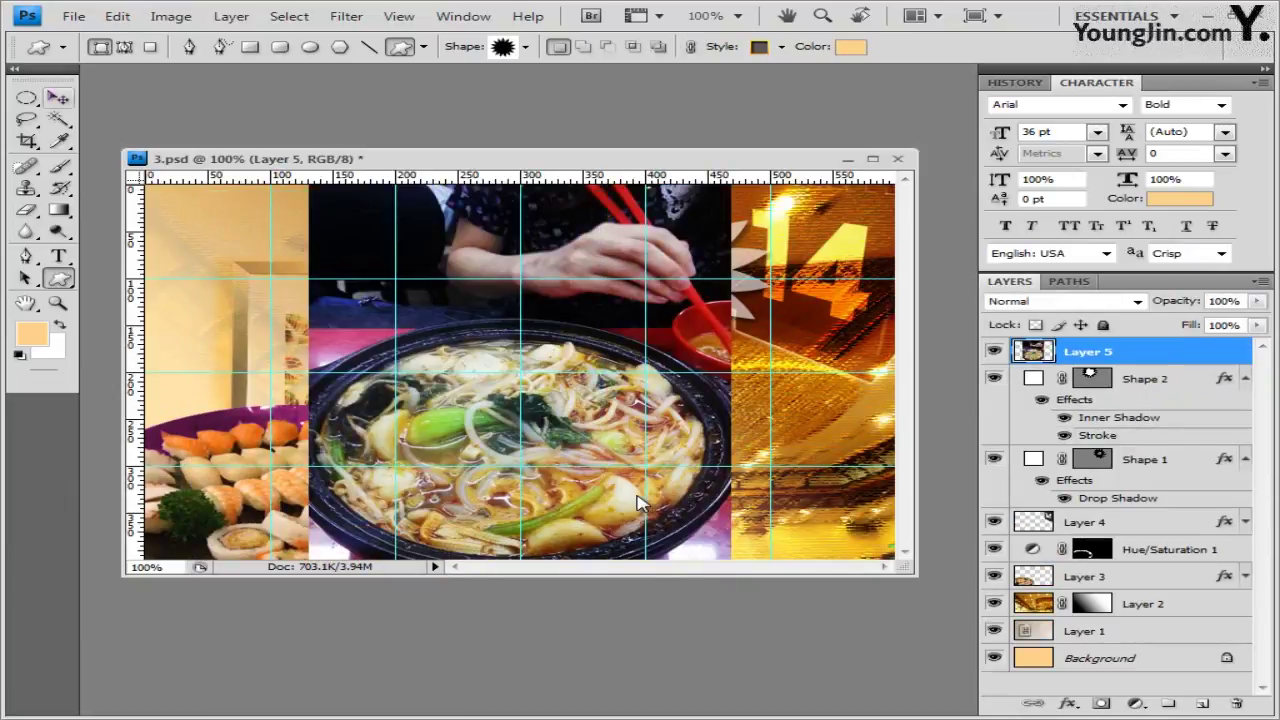
Scale the hot pot photo proportionally to about 70.9% and place it over the Shape 2 flower
key(v)
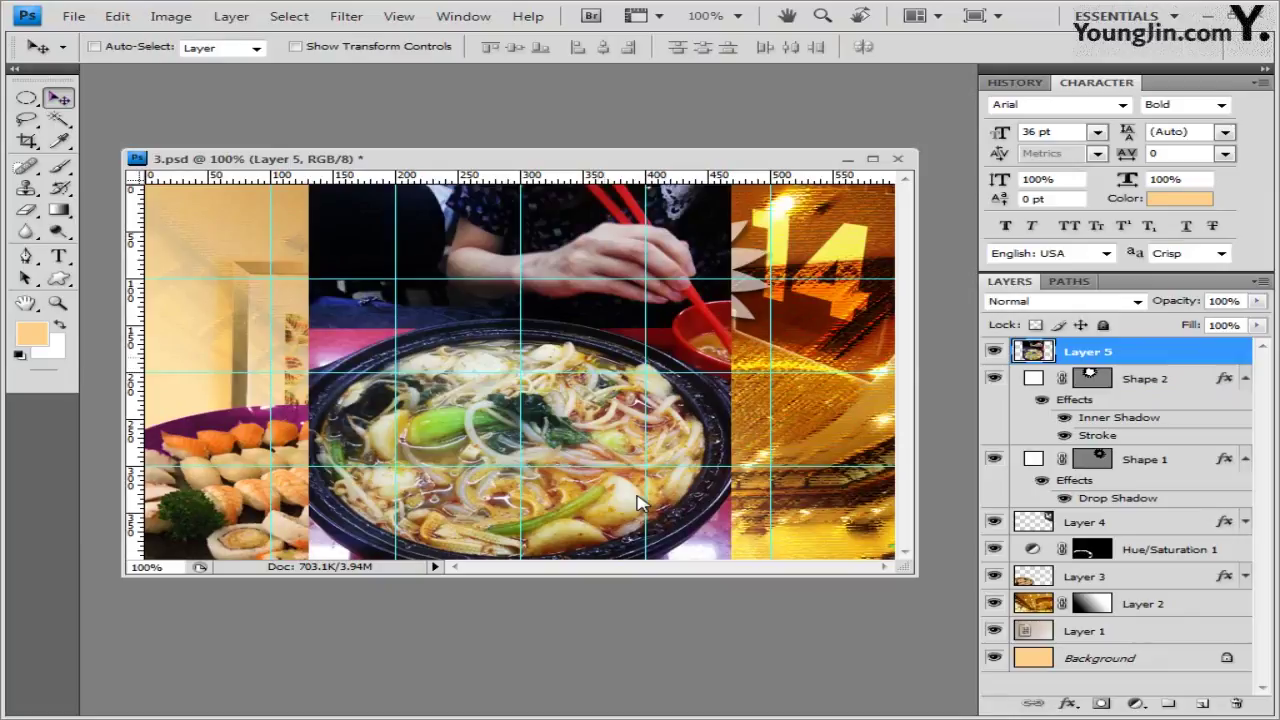
key(ctrl+t)
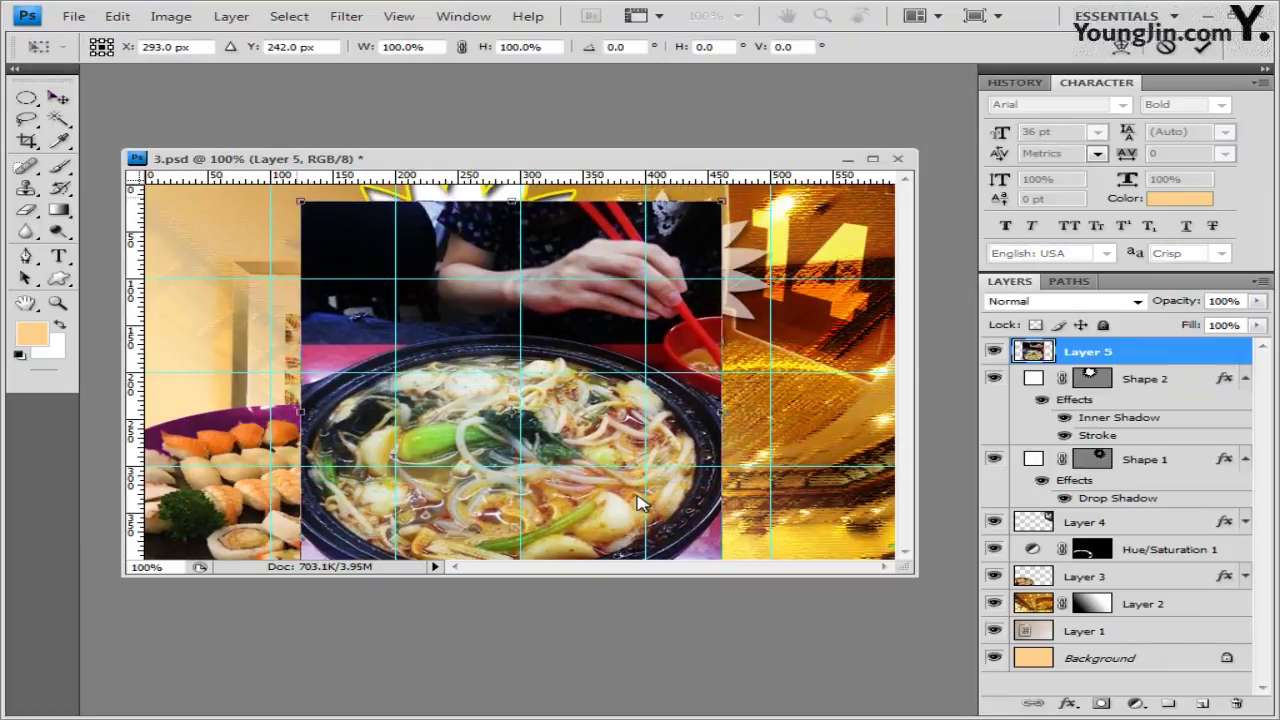
drag(300, 200, 418, 300)
drag(570, 435, 459, 322)
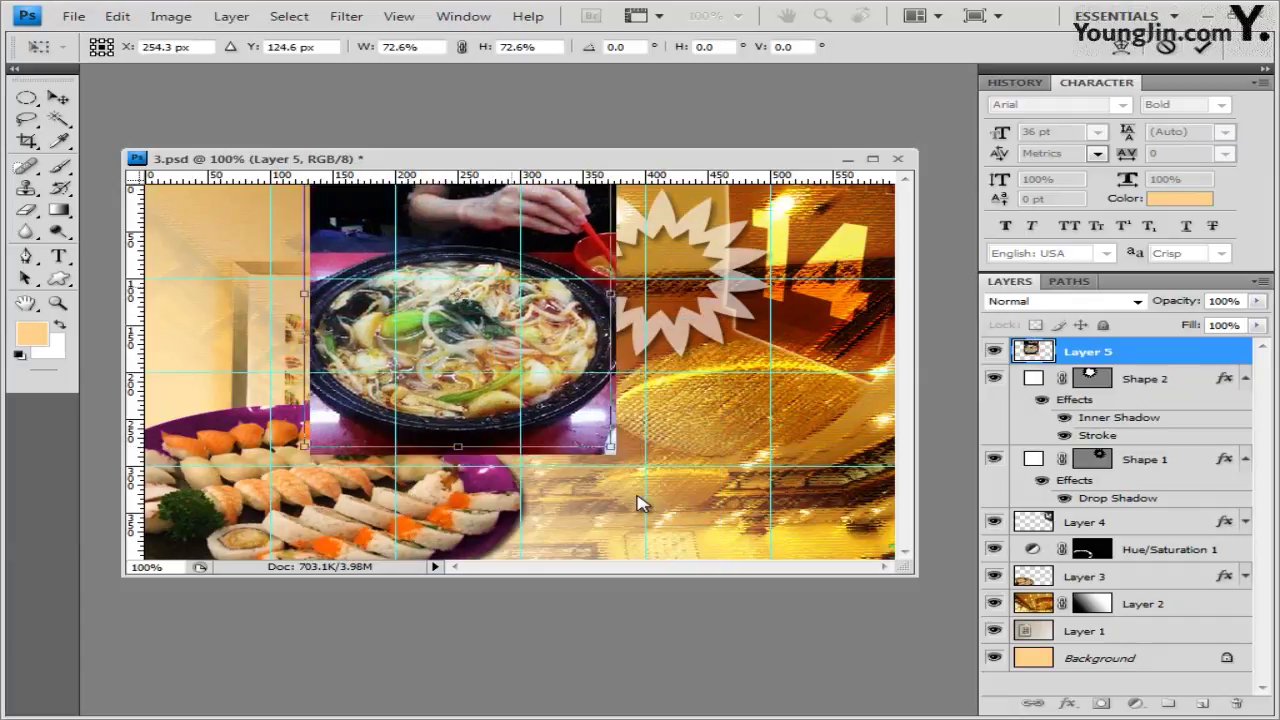
drag(303, 450, 312, 441)
drag(460, 320, 464, 316)
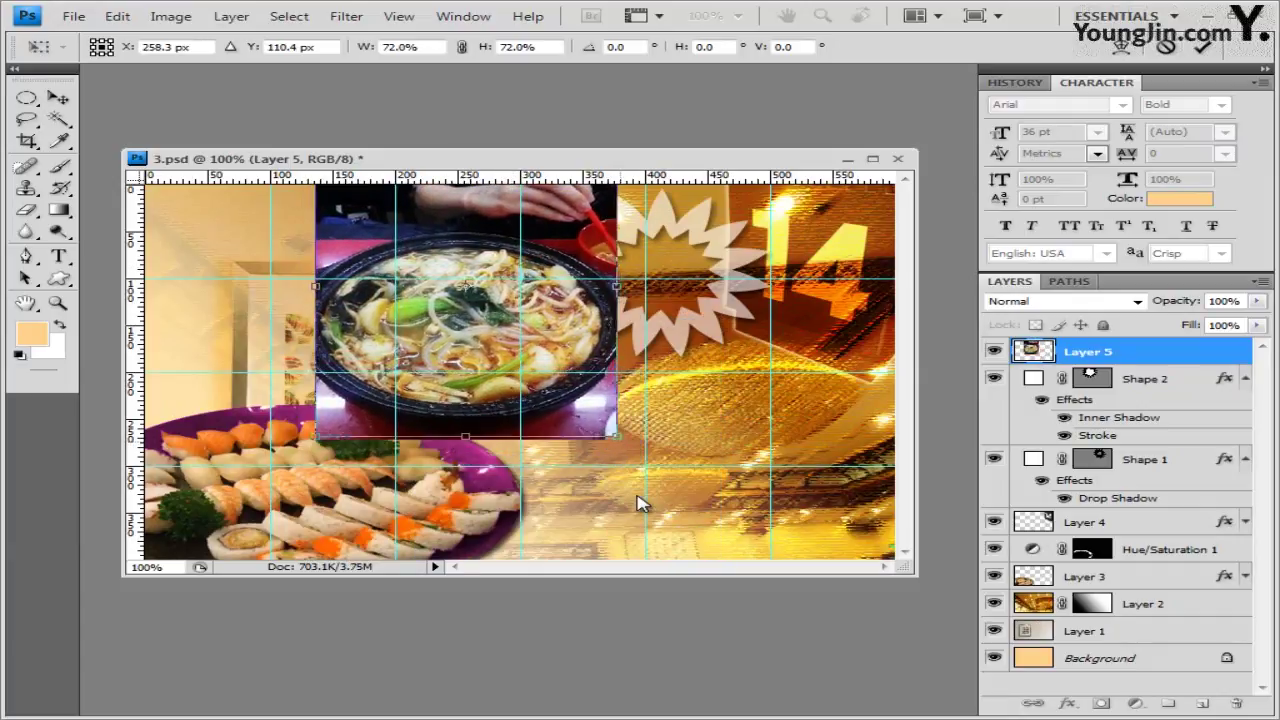
drag(617, 437, 614, 434)
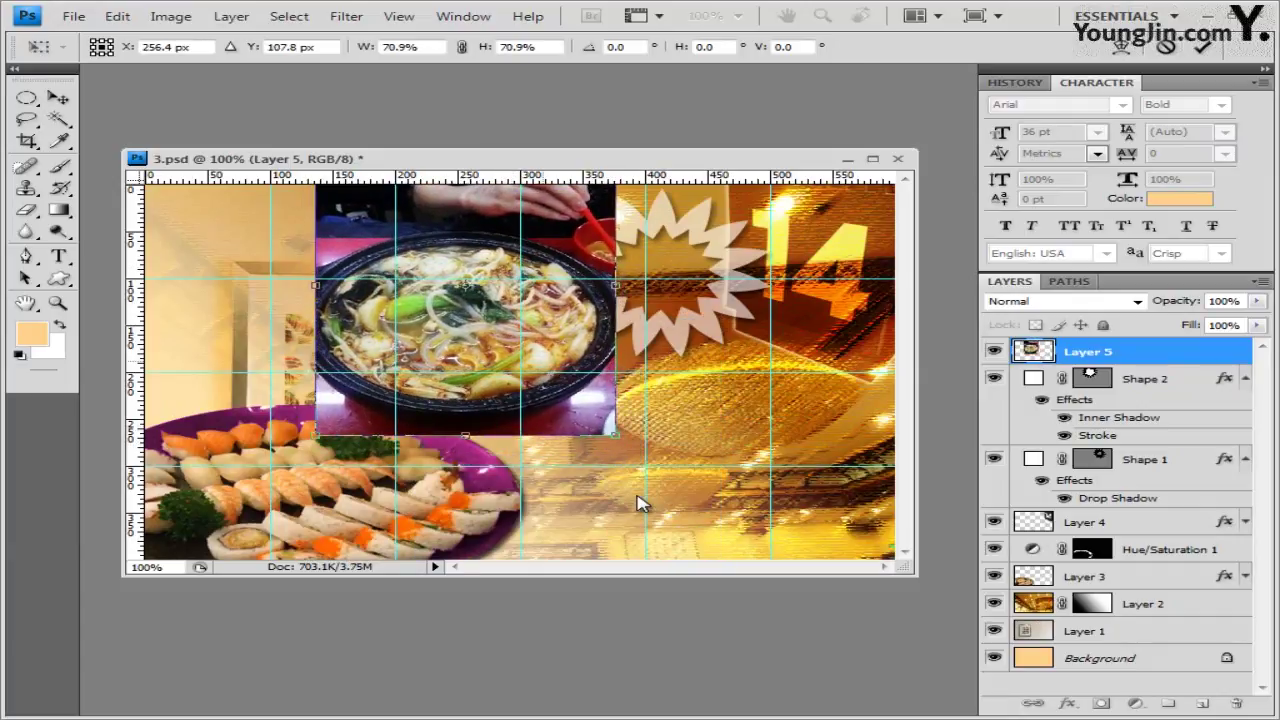
key(Return)
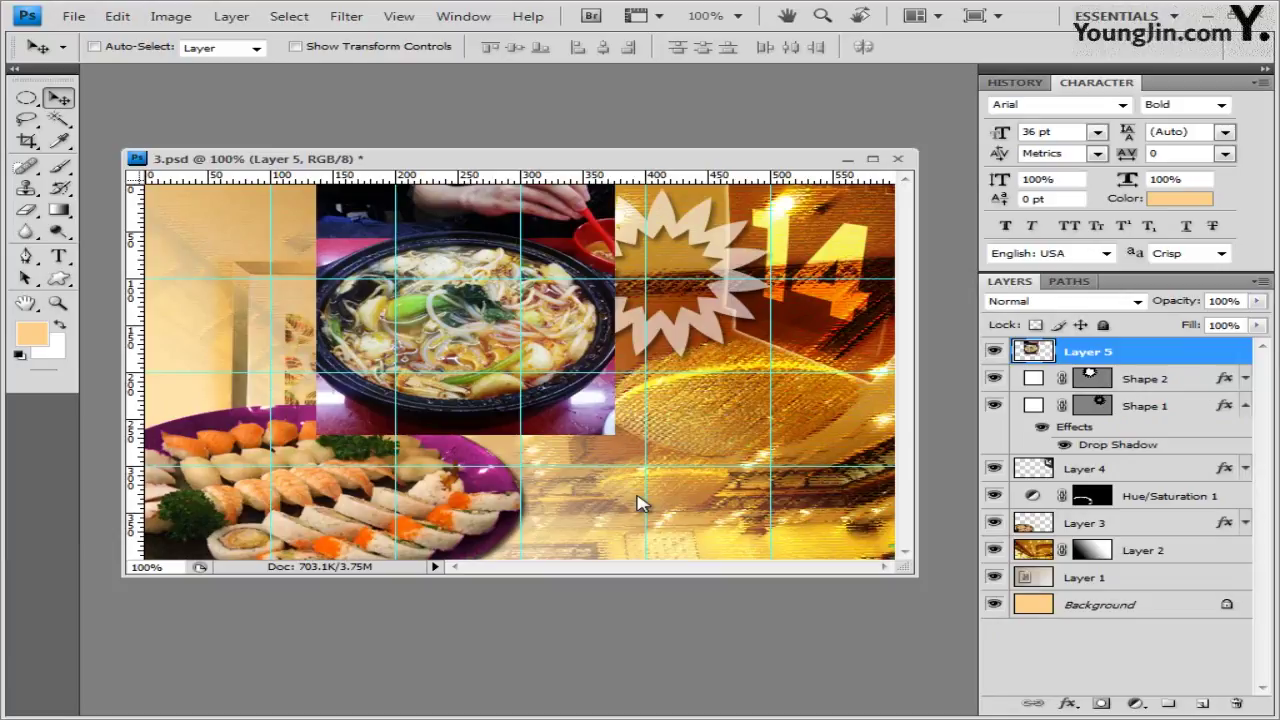
Clip the hot pot photo to Shape 2 and adjust its placement so the pot's contents fill the flower
key(ctrl+alt+g)
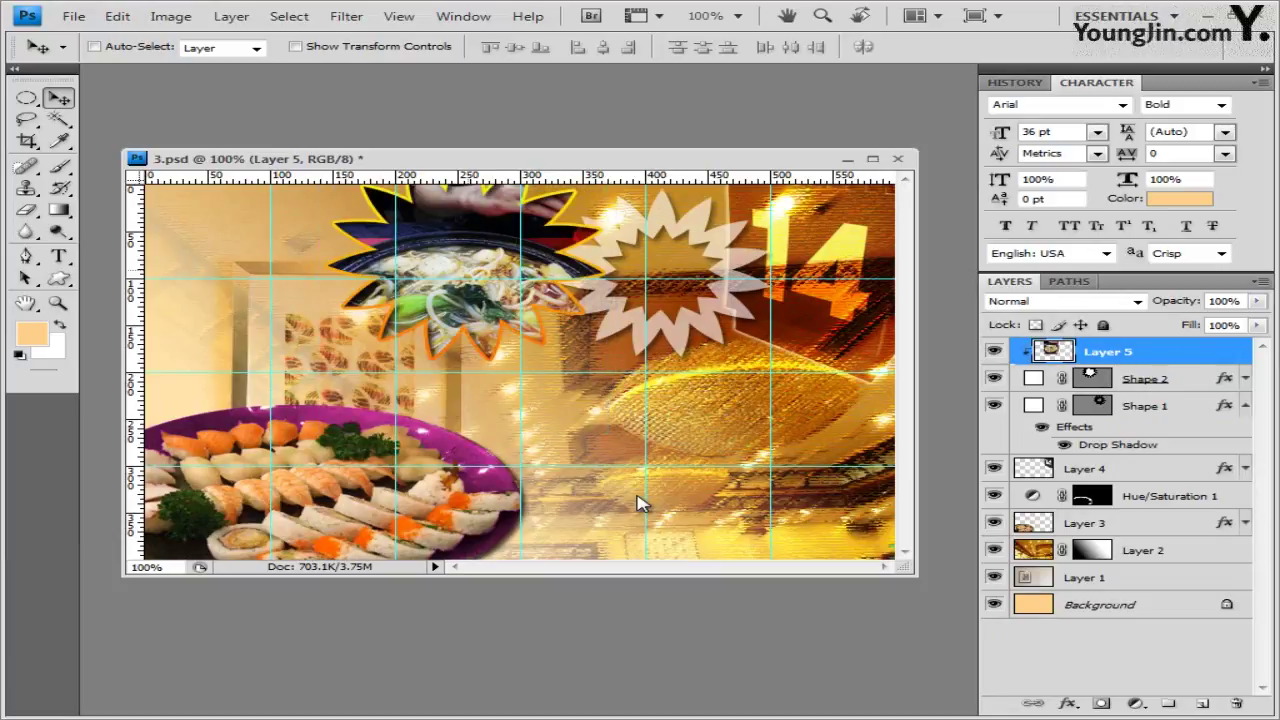
key(shift+Up)
key(shift+Up)
key(shift+Up)
key(shift+Up)
key(shift+Up)
key(shift+Up)
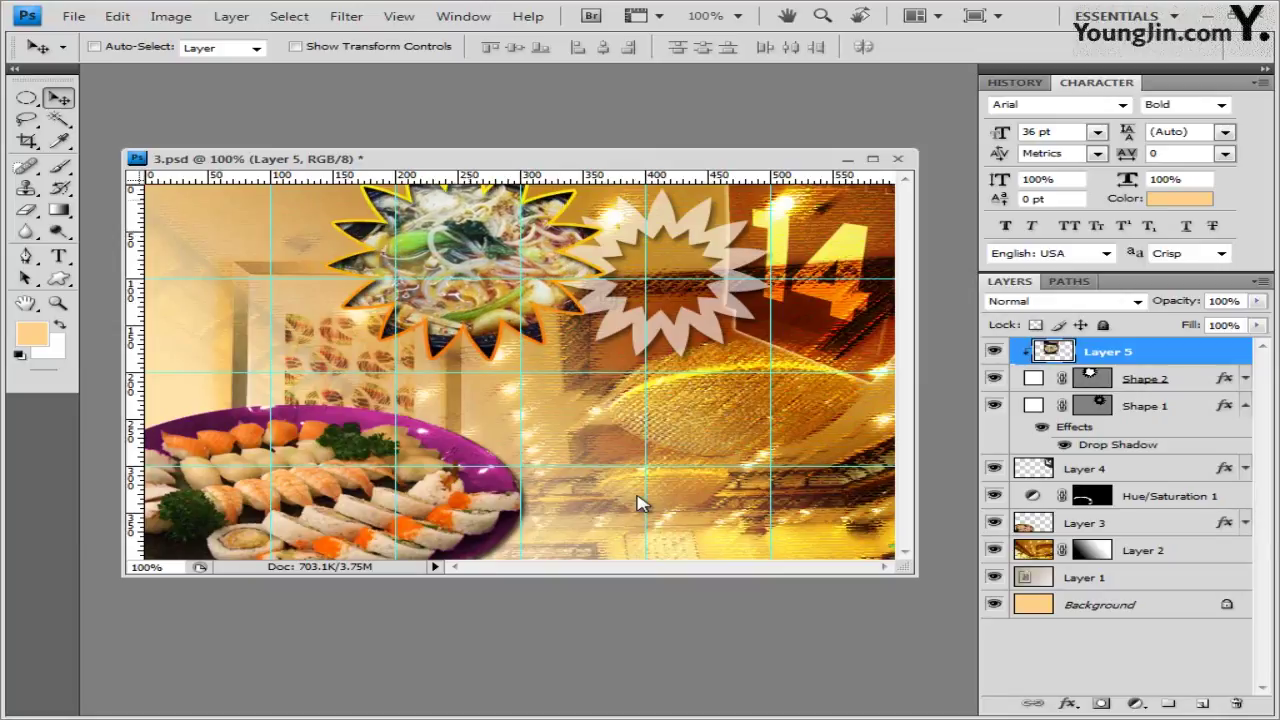
key(shift+Up)
key(shift+Up)
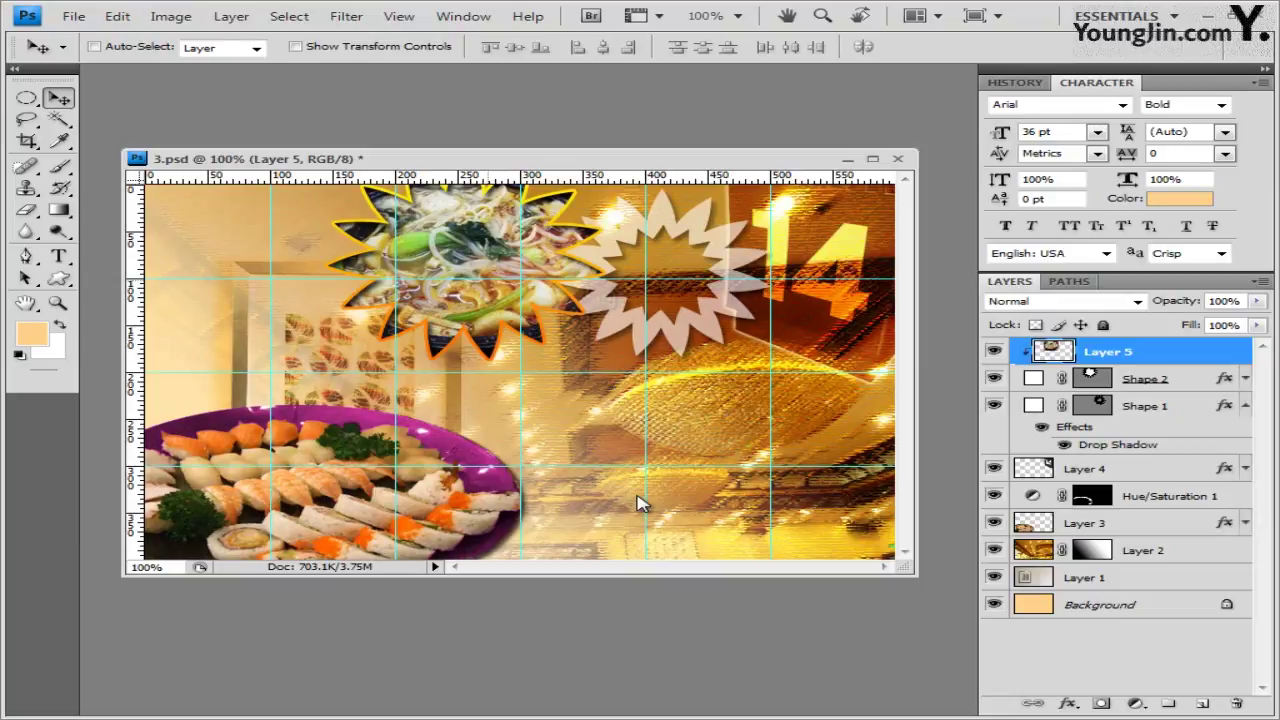
key(ctrl+t)
key(Return)
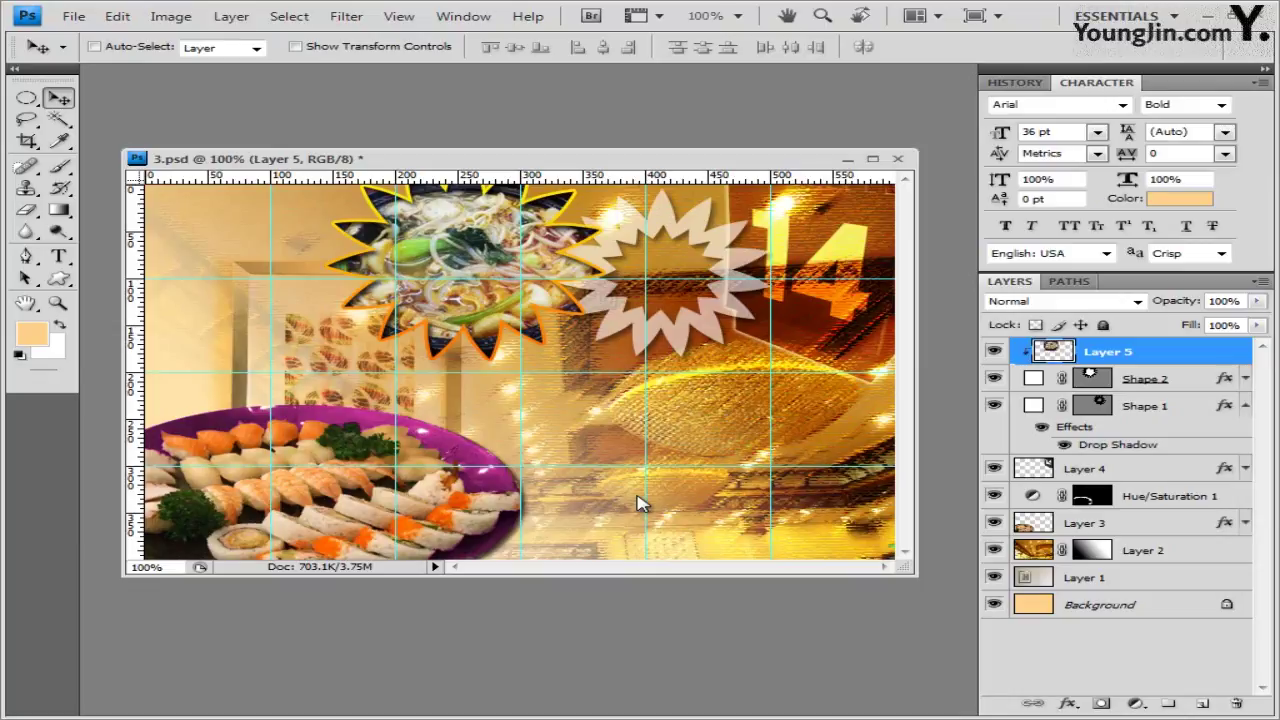
Apply the Artistic Film Grain filter to the clipped hot pot photo
key(alt+t)
key(Up)
key(Up)
key(Up)
key(Up)
key(Up)
key(Up)
key(Up)
key(Up)
key(Up)
key(Up)
key(Up)
key(Up)
key(Up)
key(Up)
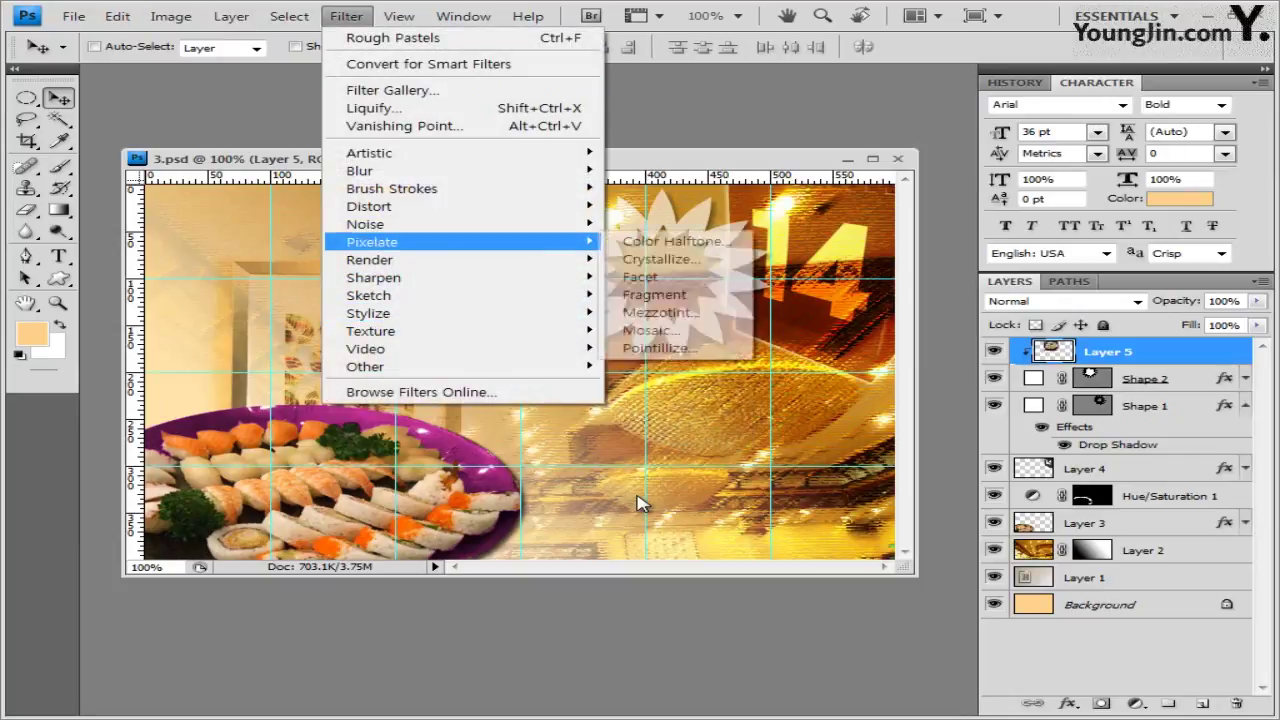
key(Down)
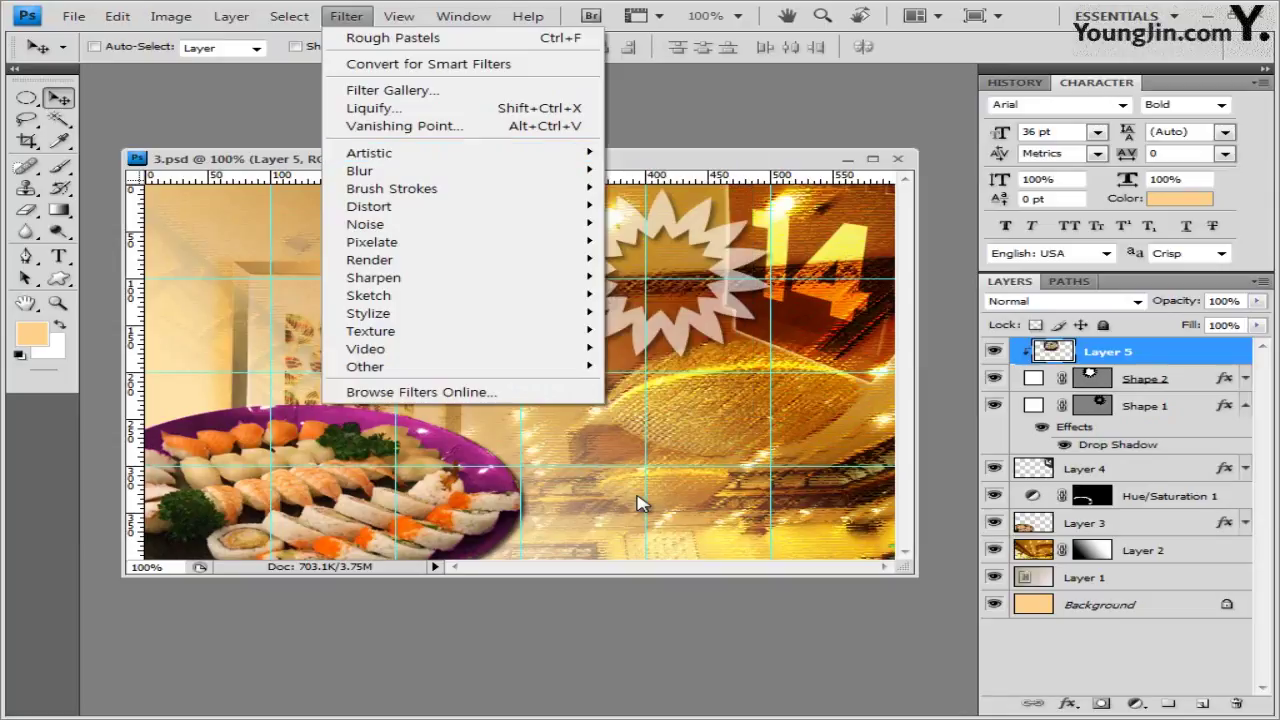
key(Up)
key(Right)
key(Down)
key(Down)
key(Down)
key(Down)
key(Up)
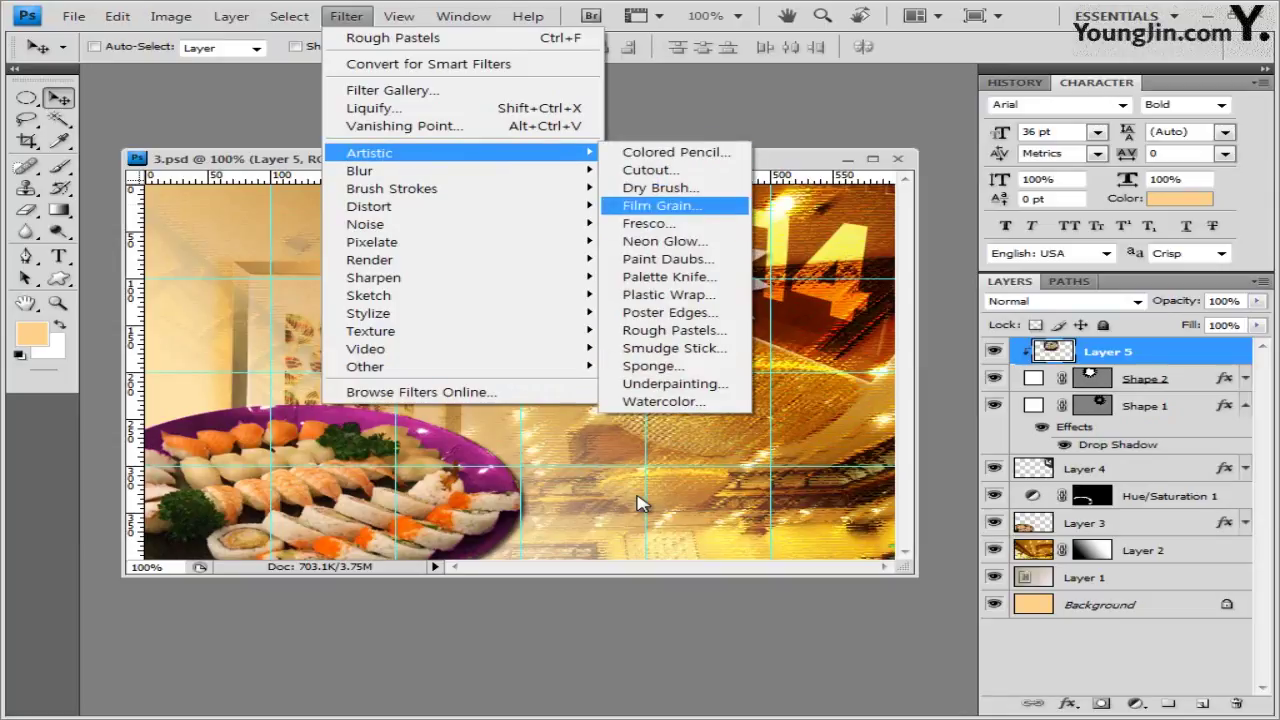
key(Escape)
key(Escape)
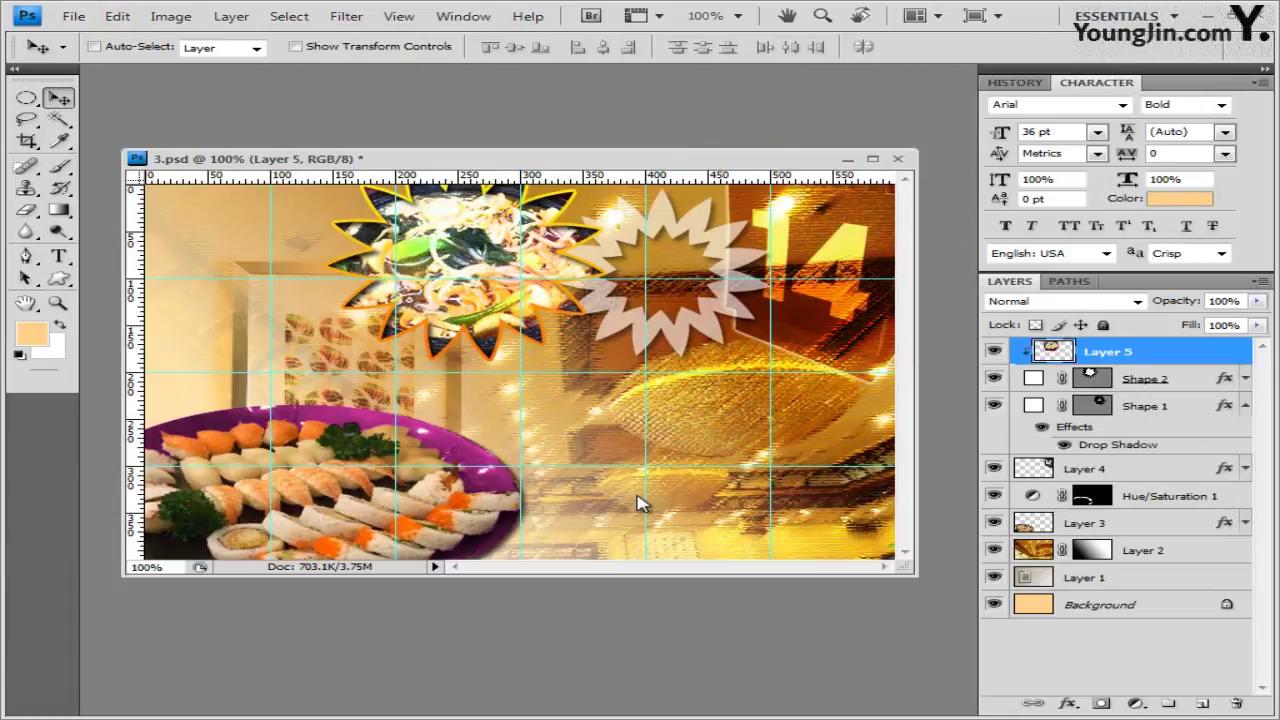
Replace the custom shape presets with the Banners and Awards set and choose the arched ribbon banner
key(u)
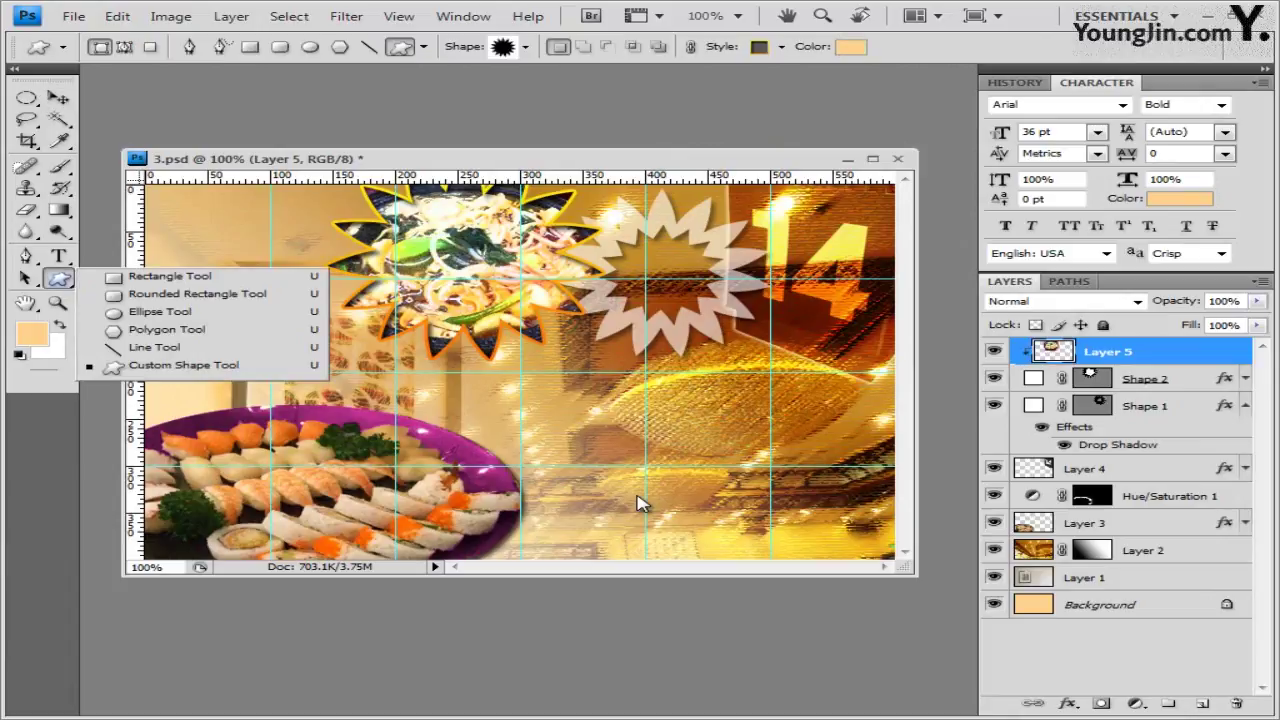
key(Escape)
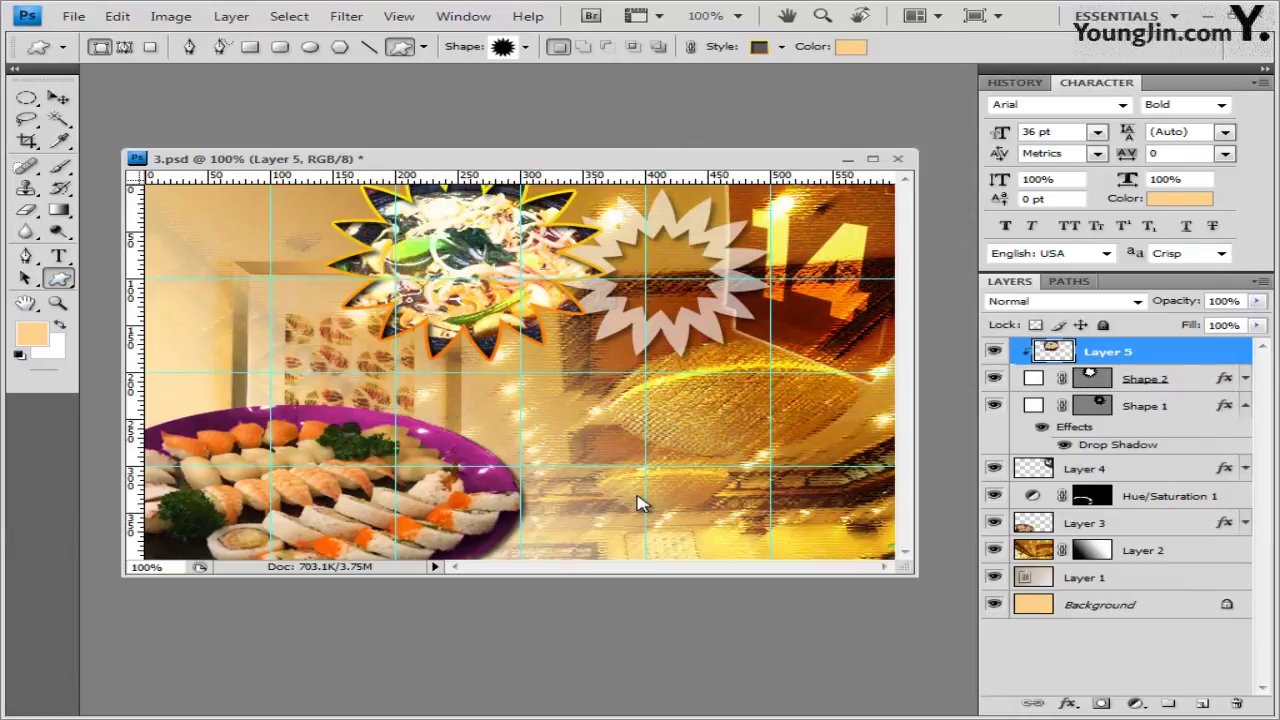
click(525, 46)
click(646, 78)
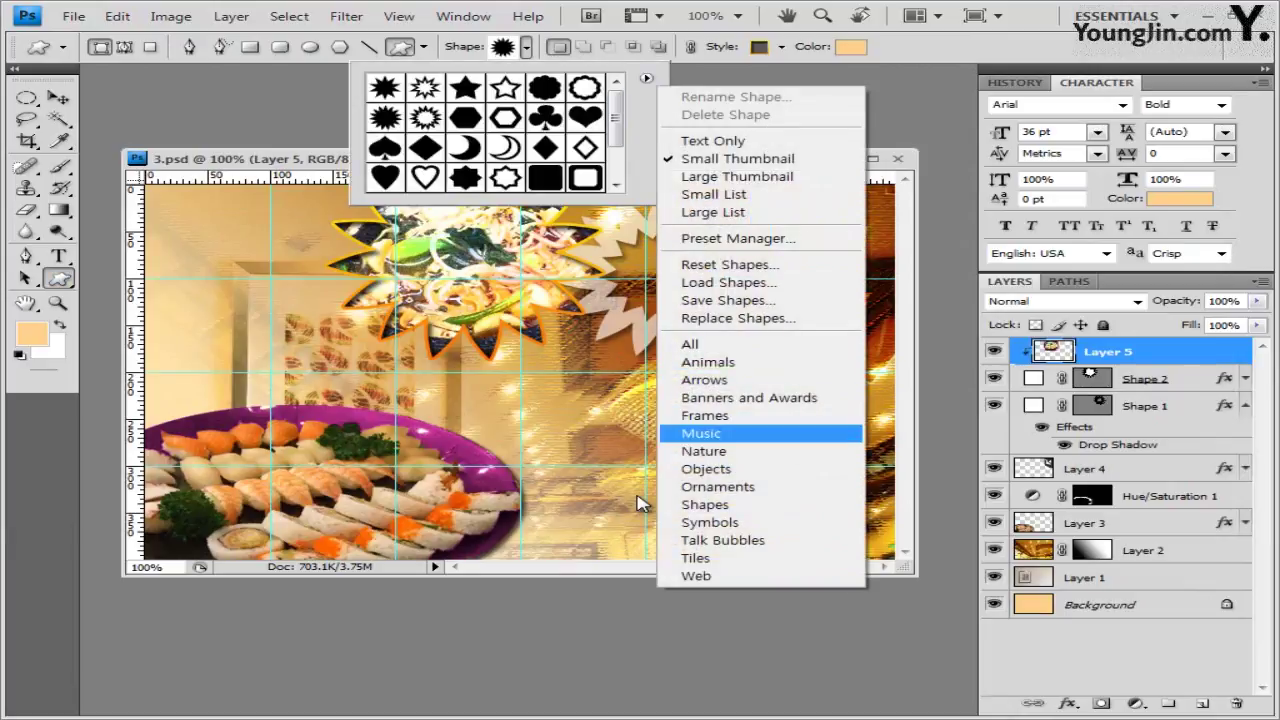
key(Up)
key(Up)
key(Return)
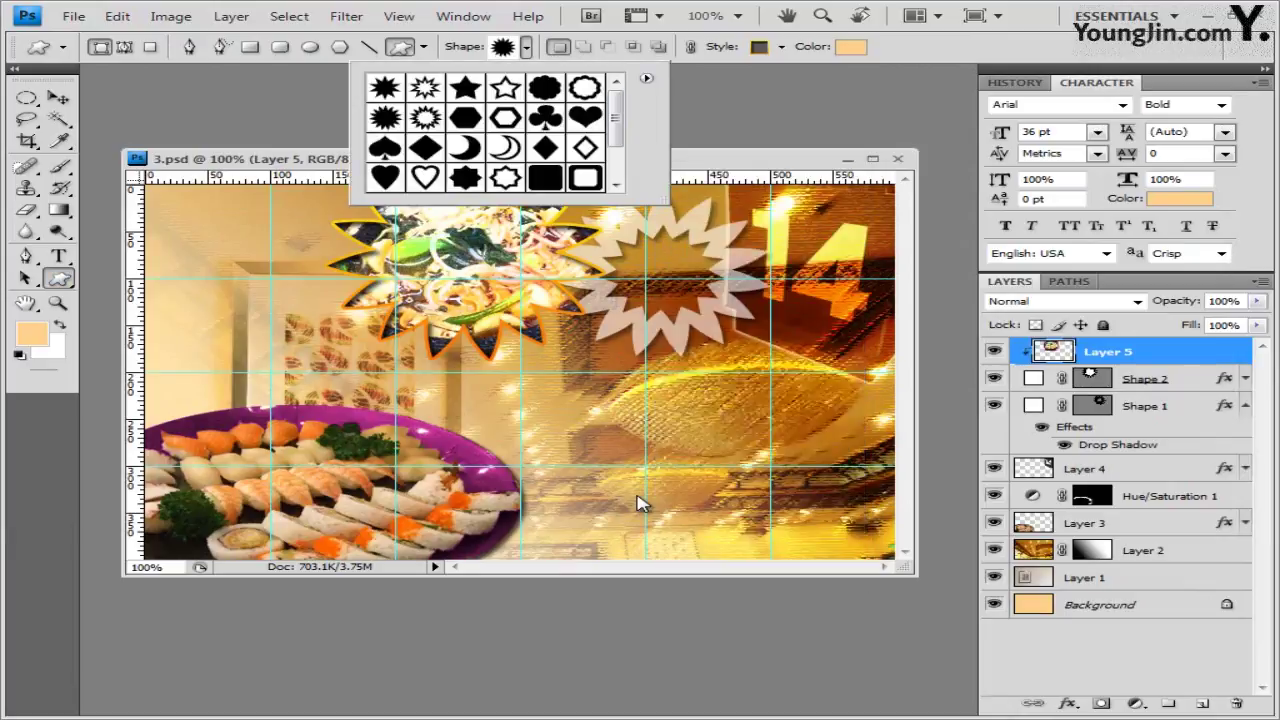
key(Return)
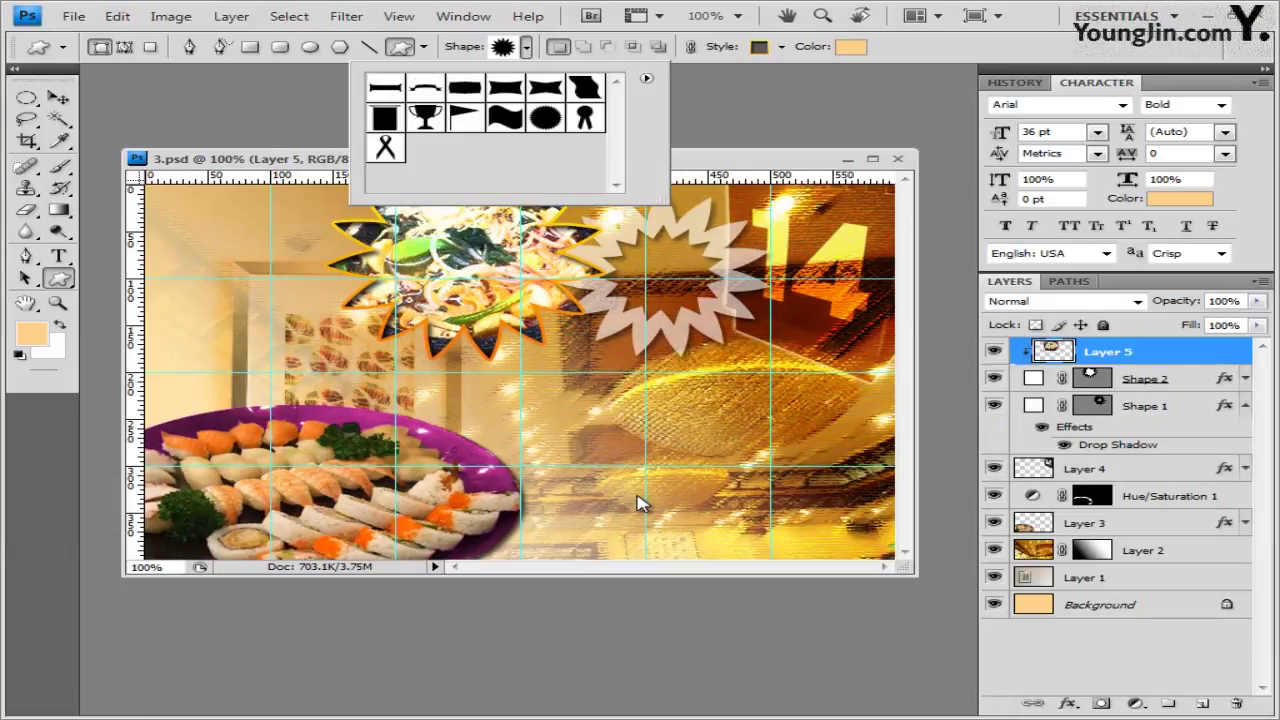
key(Right)
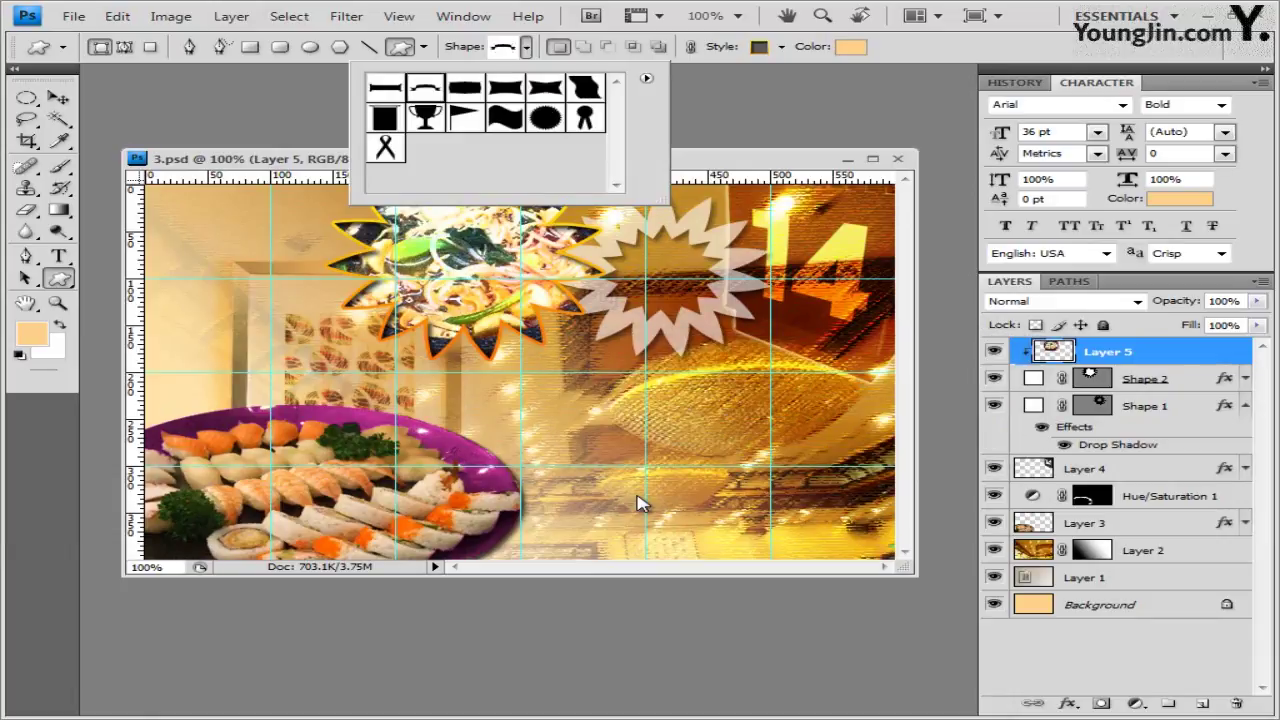
key(Return)
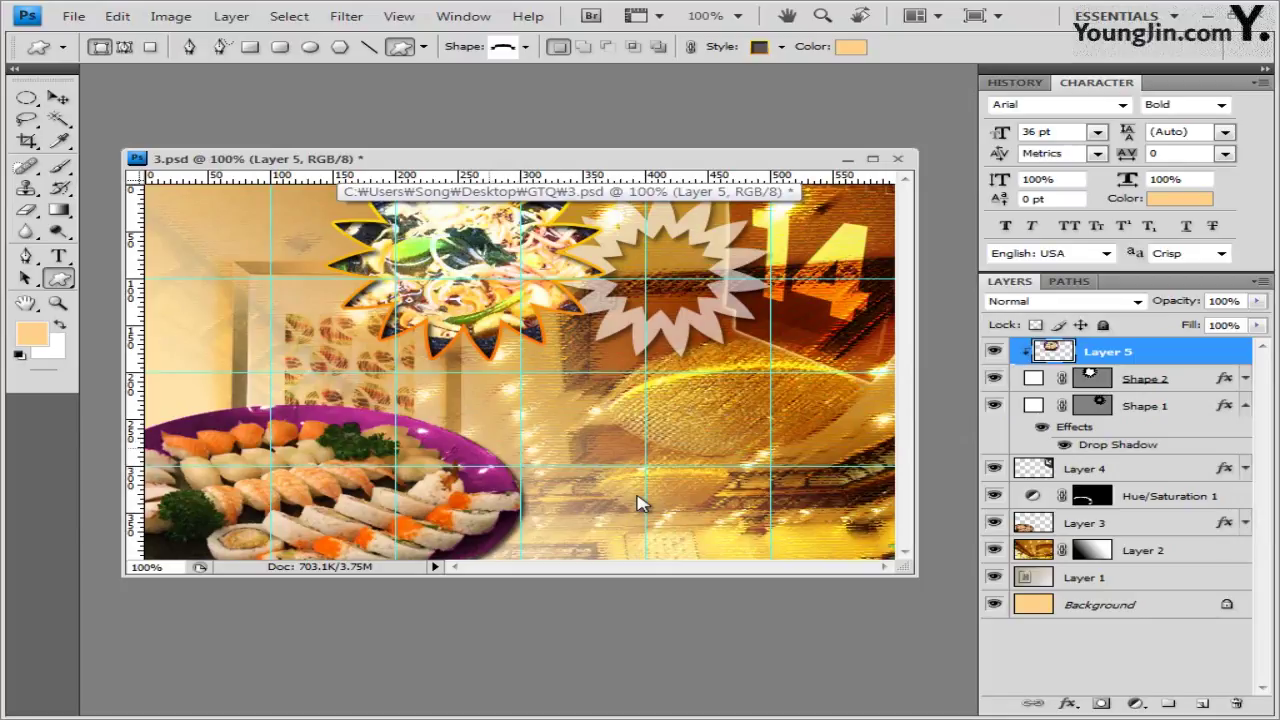
Draw an arched ribbon banner about 320 px wide near the canvas's lower-right corner and clear its layer style
mouse_move(482, 456)
mouse_down()
mouse_move(704, 528)
mouse_move(884, 534)
mouse_up()
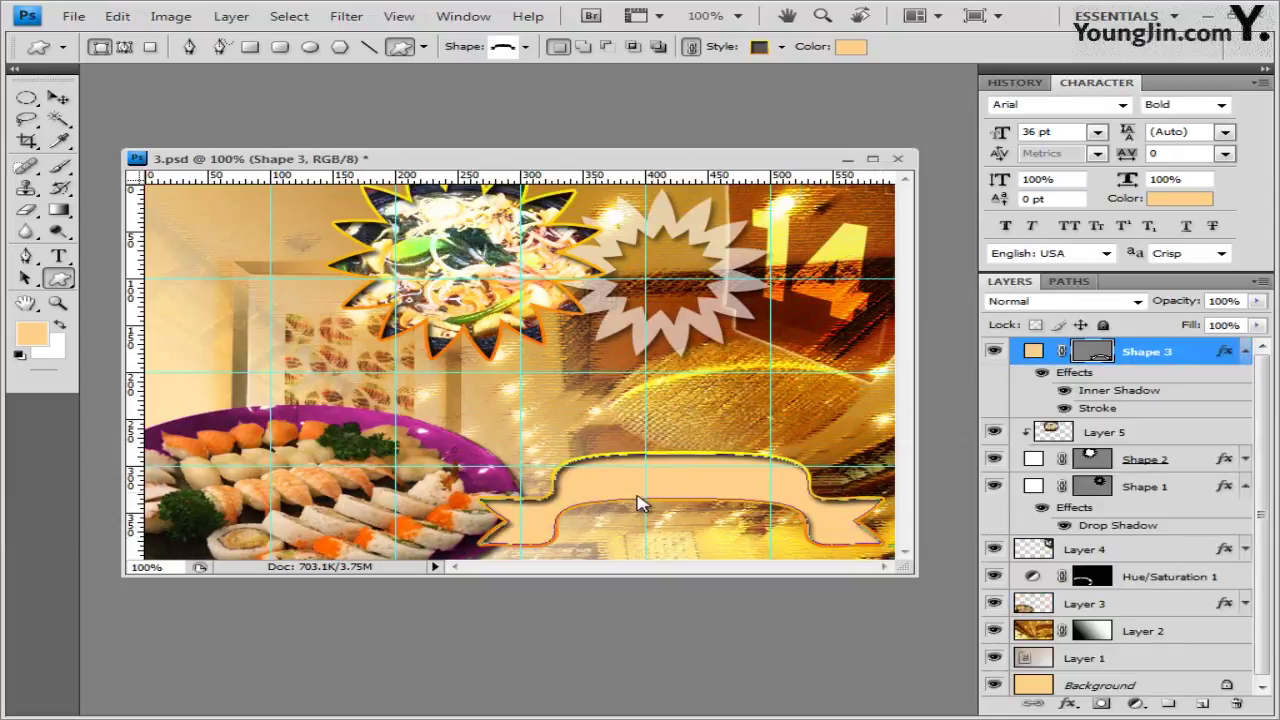
click(782, 46)
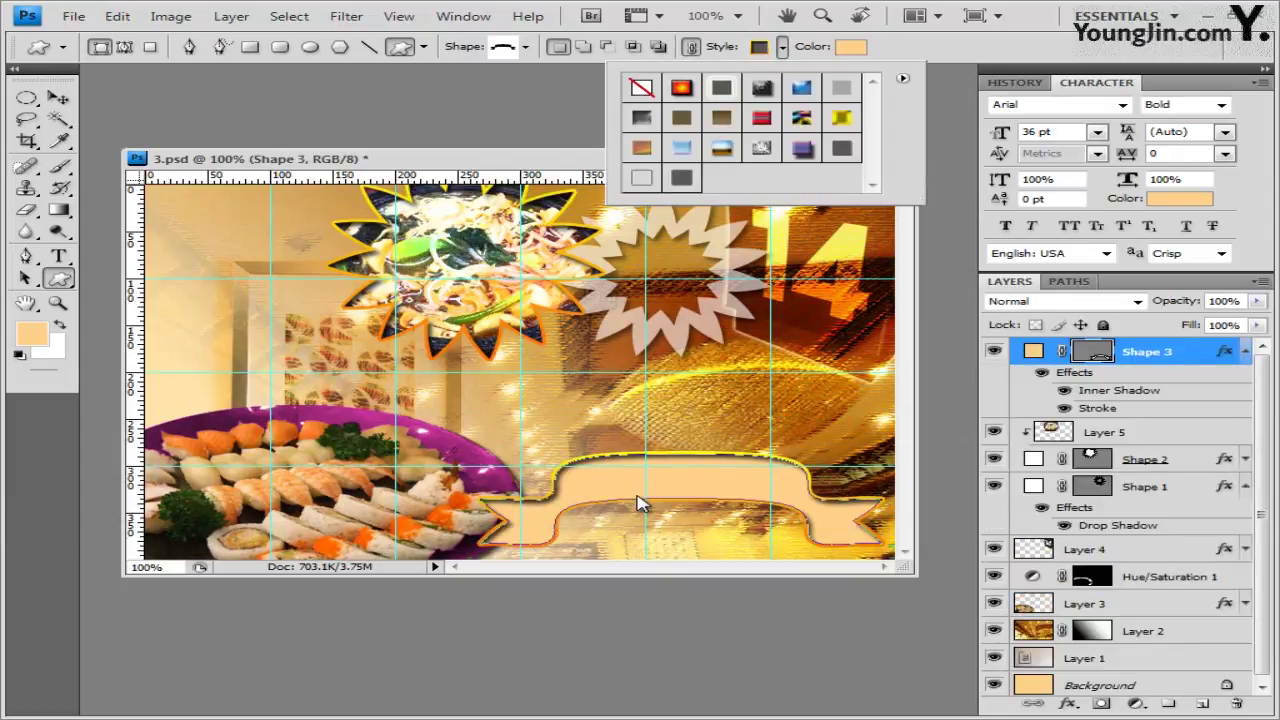
click(641, 88)
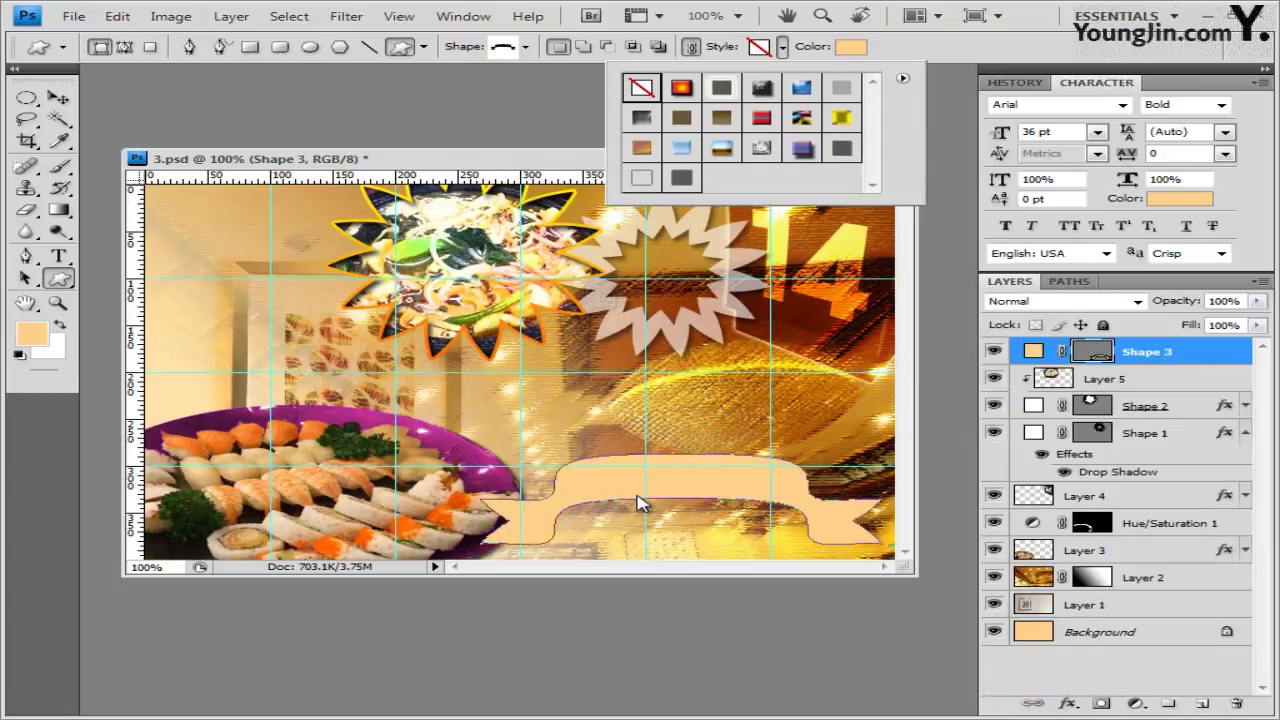
Set the ribbon banner's fill color to black, 000000
click(850, 46)
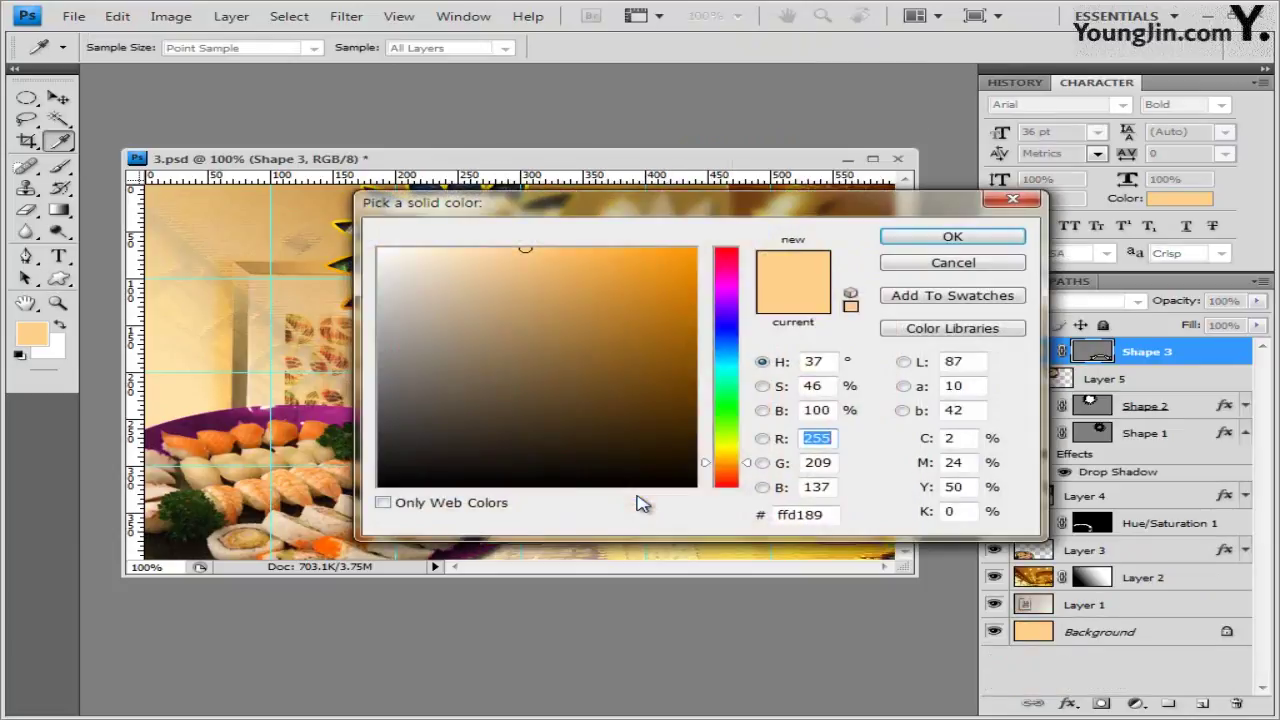
click(379, 485)
key(Tab)
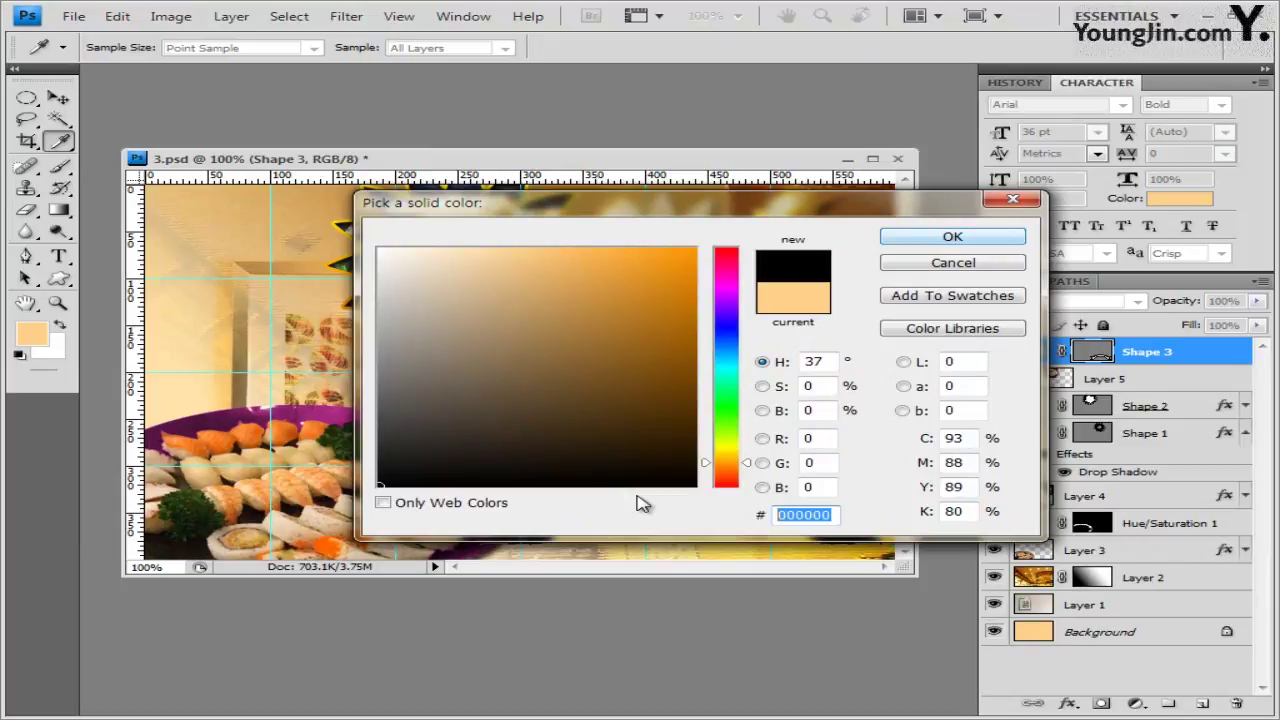
key(Return)
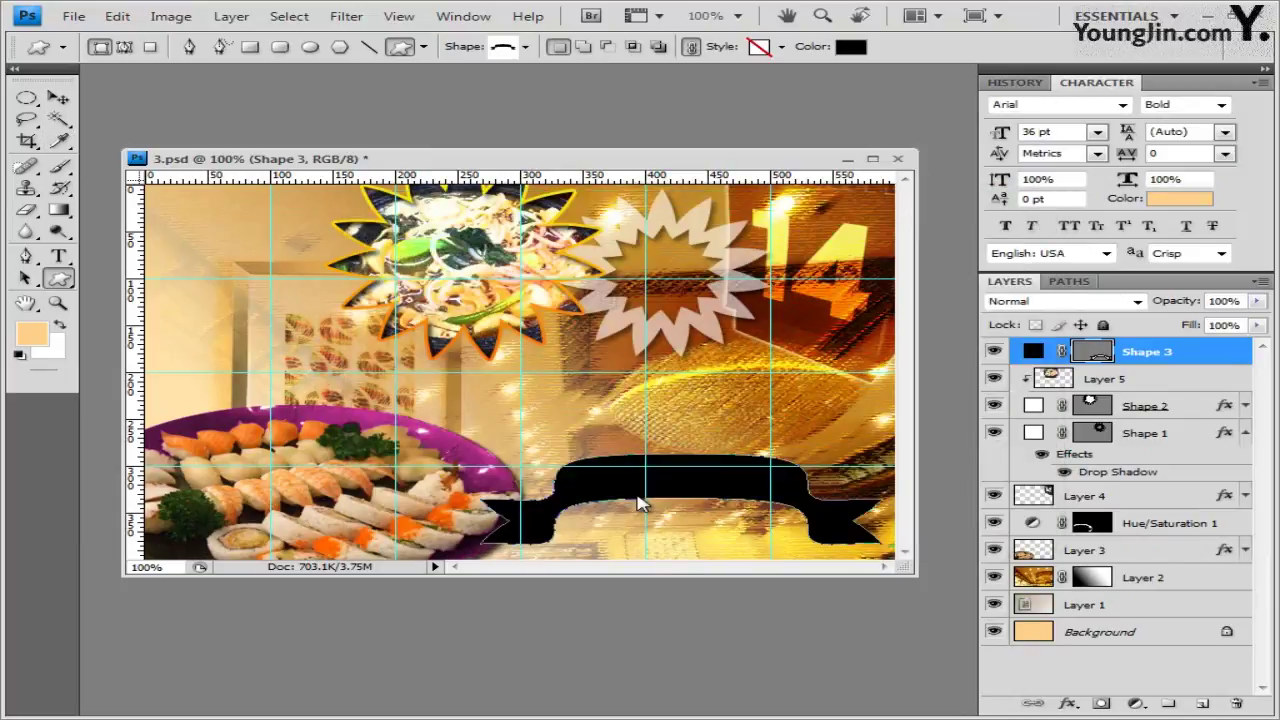
Add a layer mask to the ribbon banner and give it a 5 px white, ffffff, outside stroke
click(1101, 703)
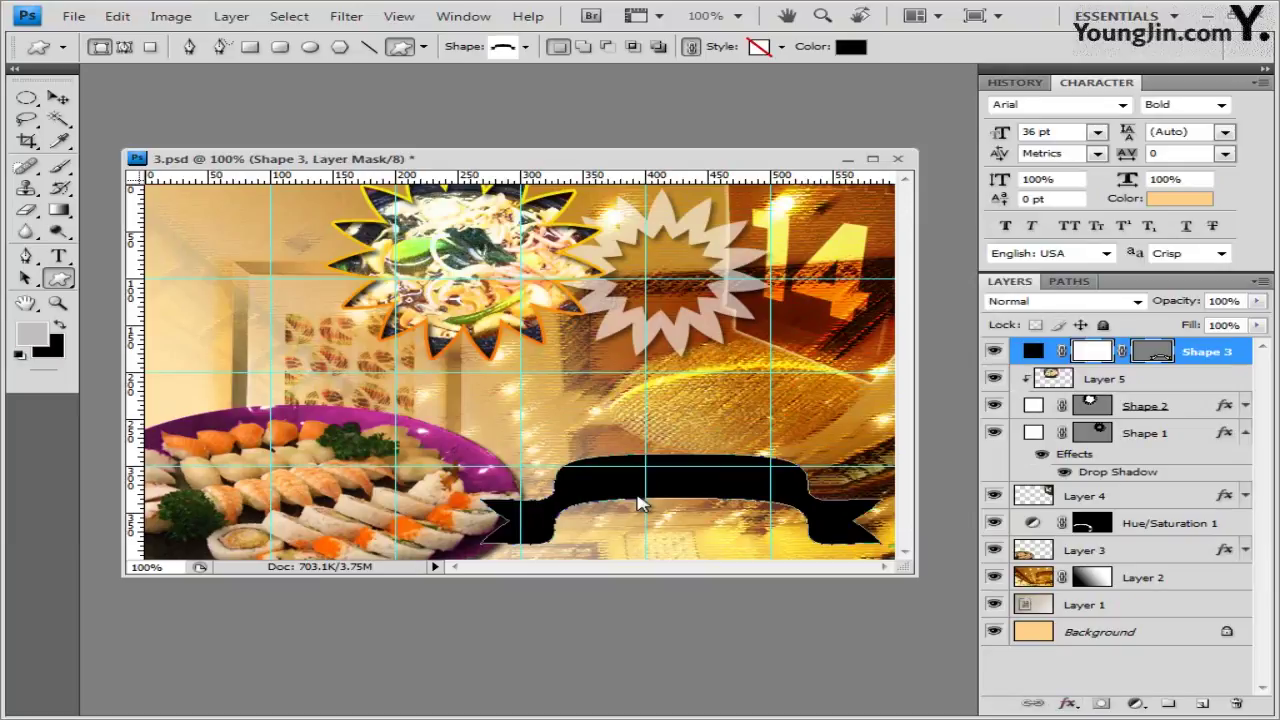
click(1068, 703)
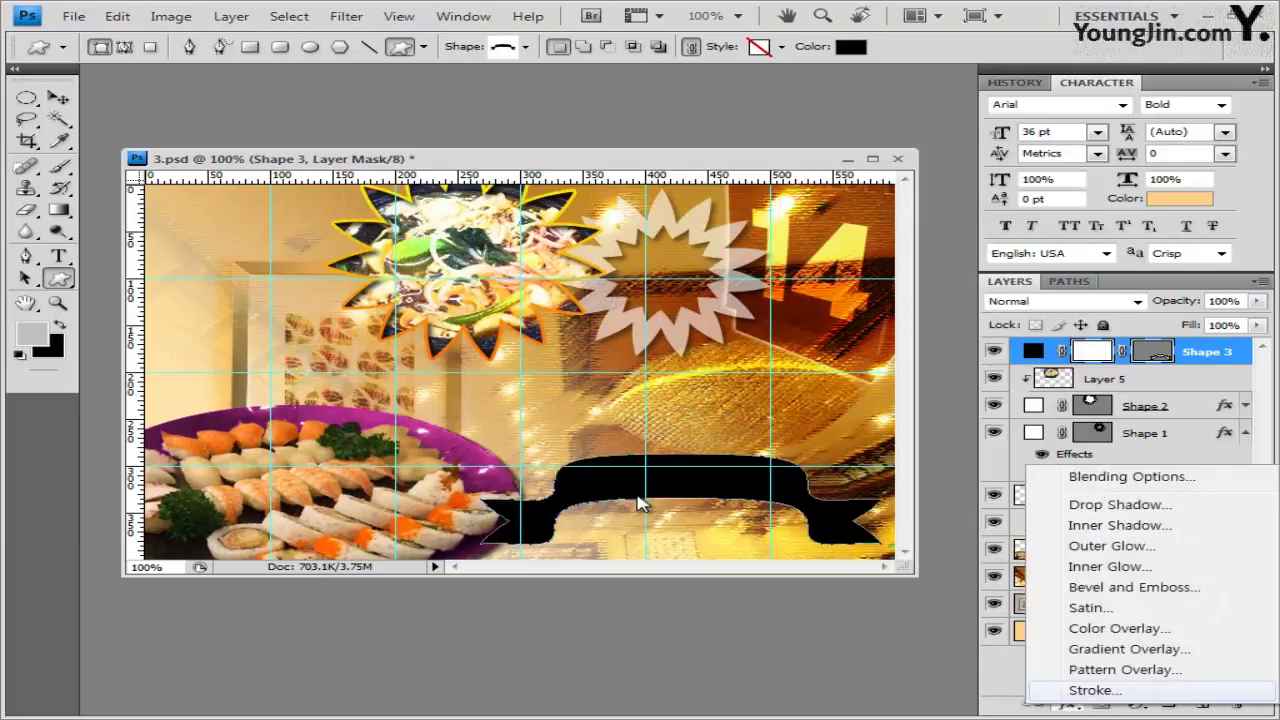
click(1088, 686)
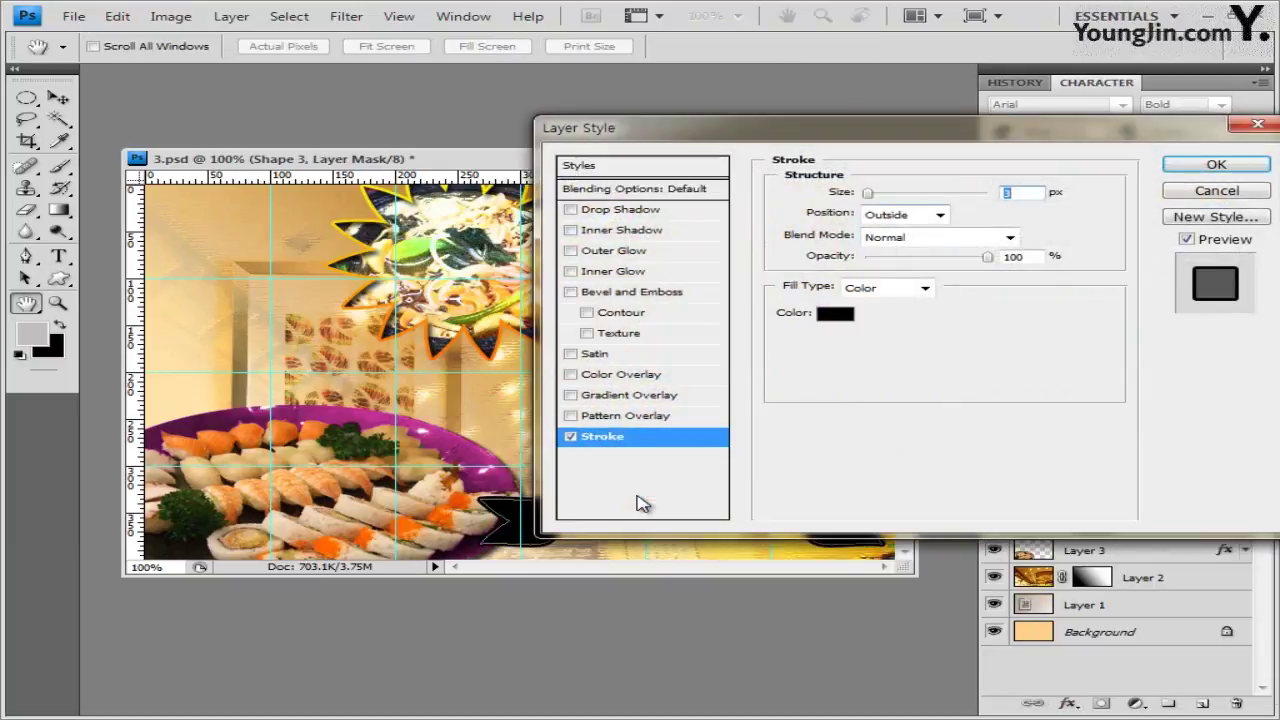
text(5)
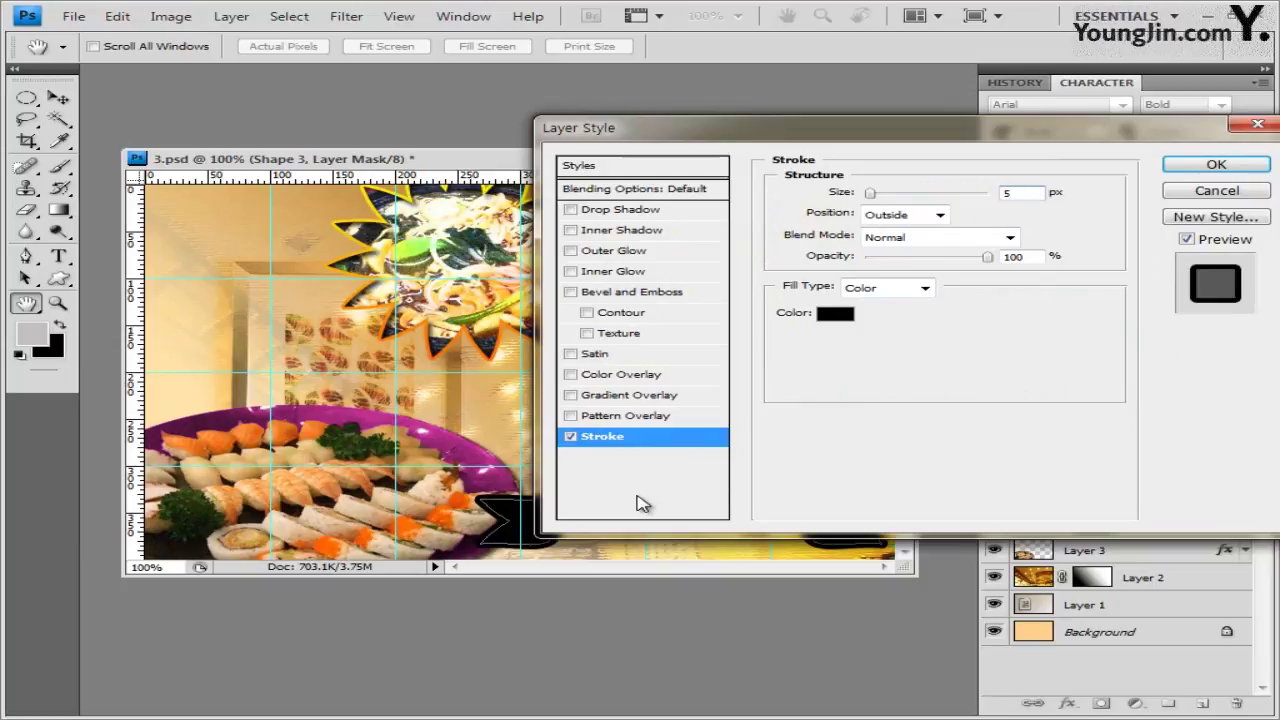
click(835, 313)
click(380, 250)
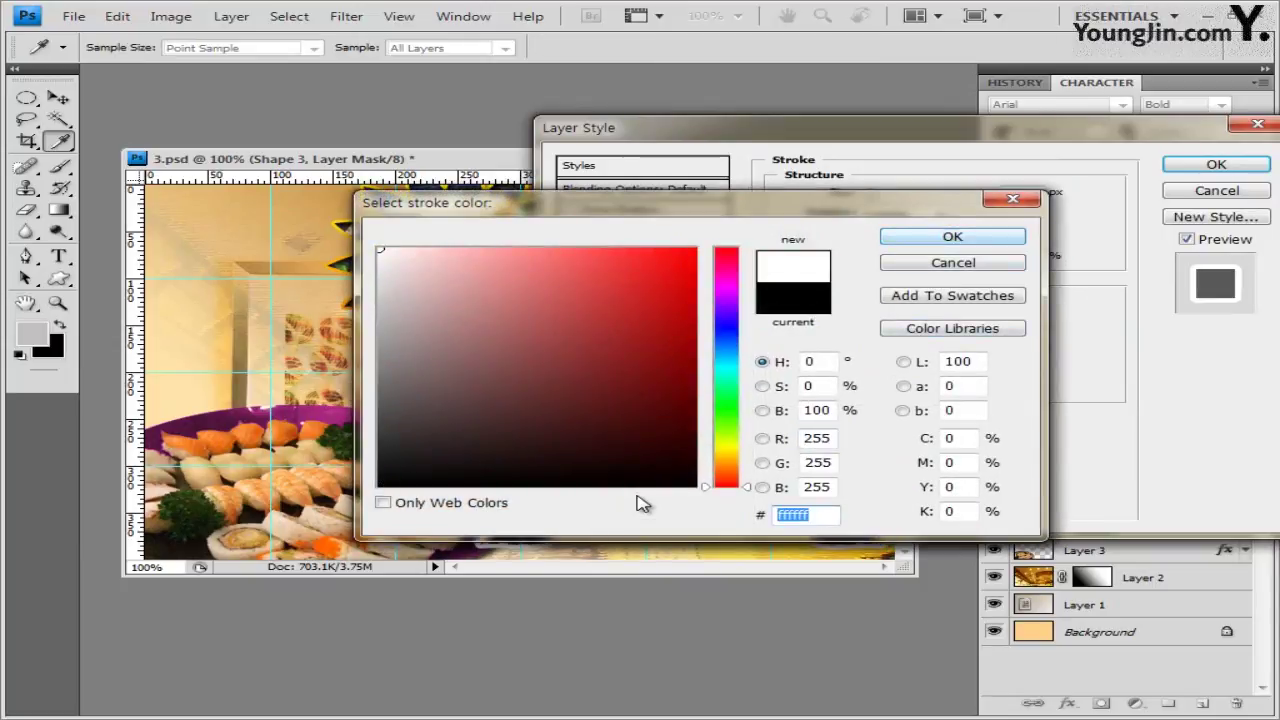
key(Return)
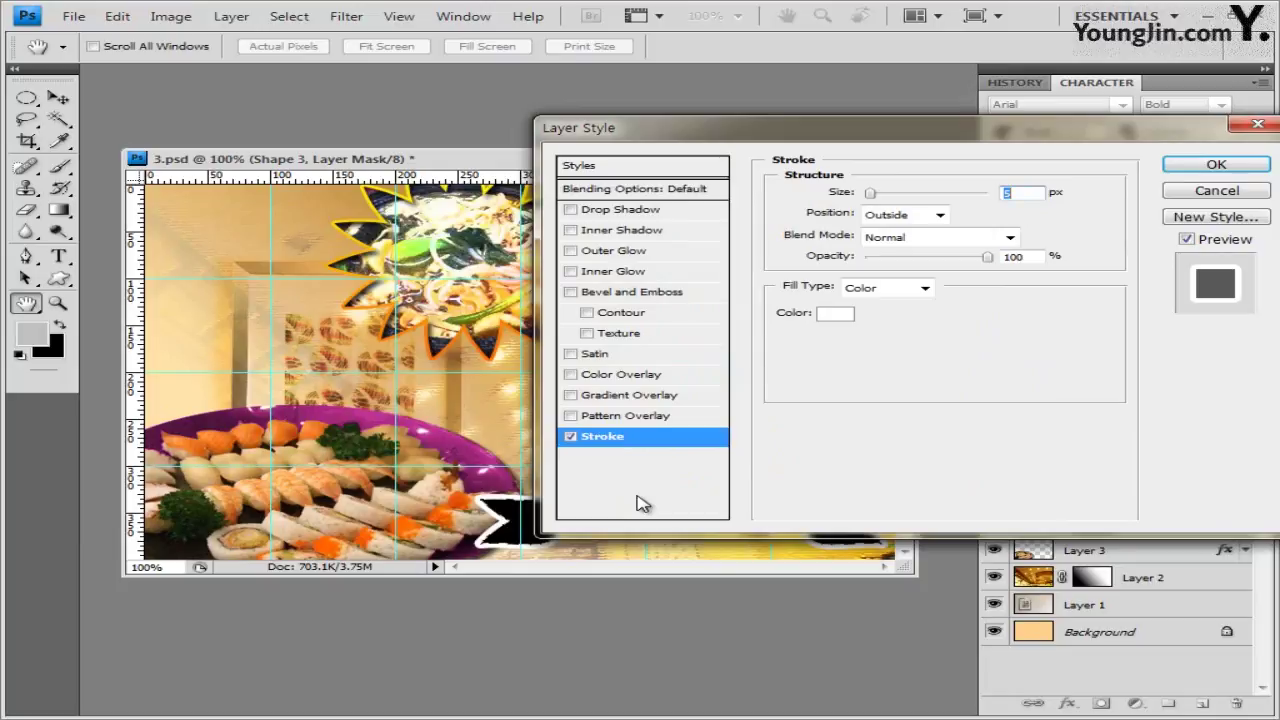
key(Return)
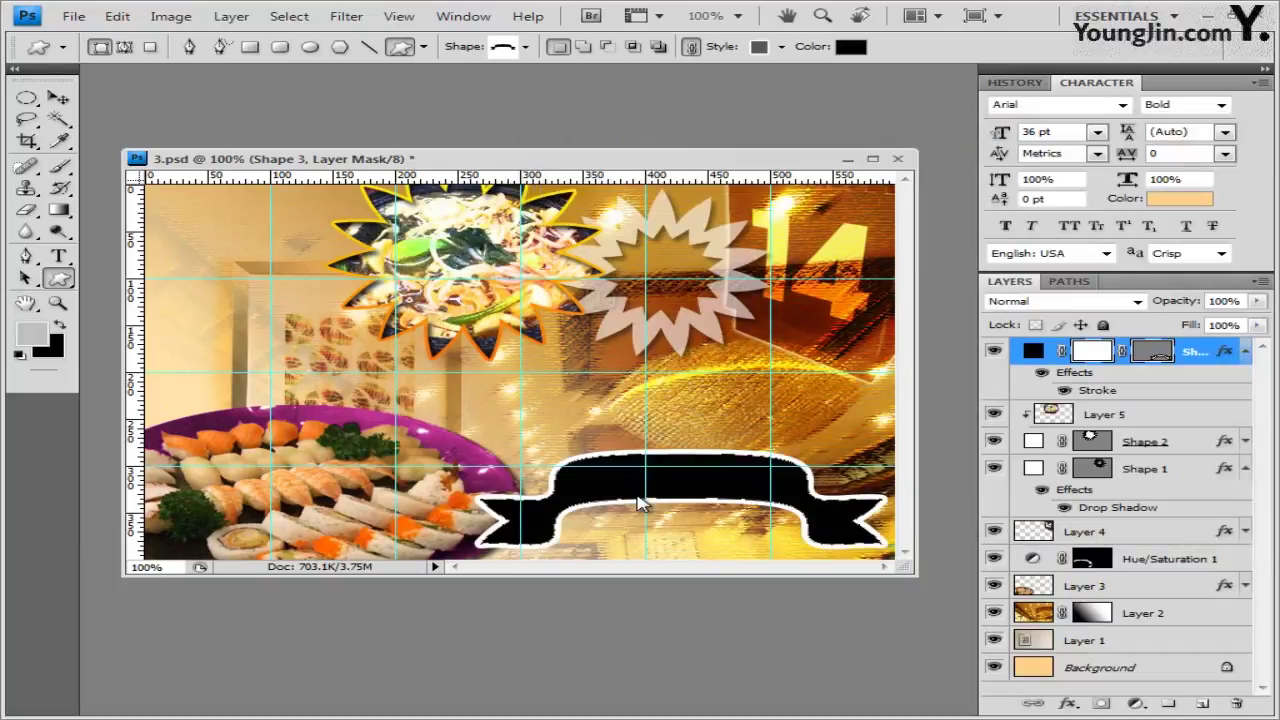
Set the ribbon banner's opacity to 60% and scale it to 94.1% width and 64.9% height
key(Return)
text(60)
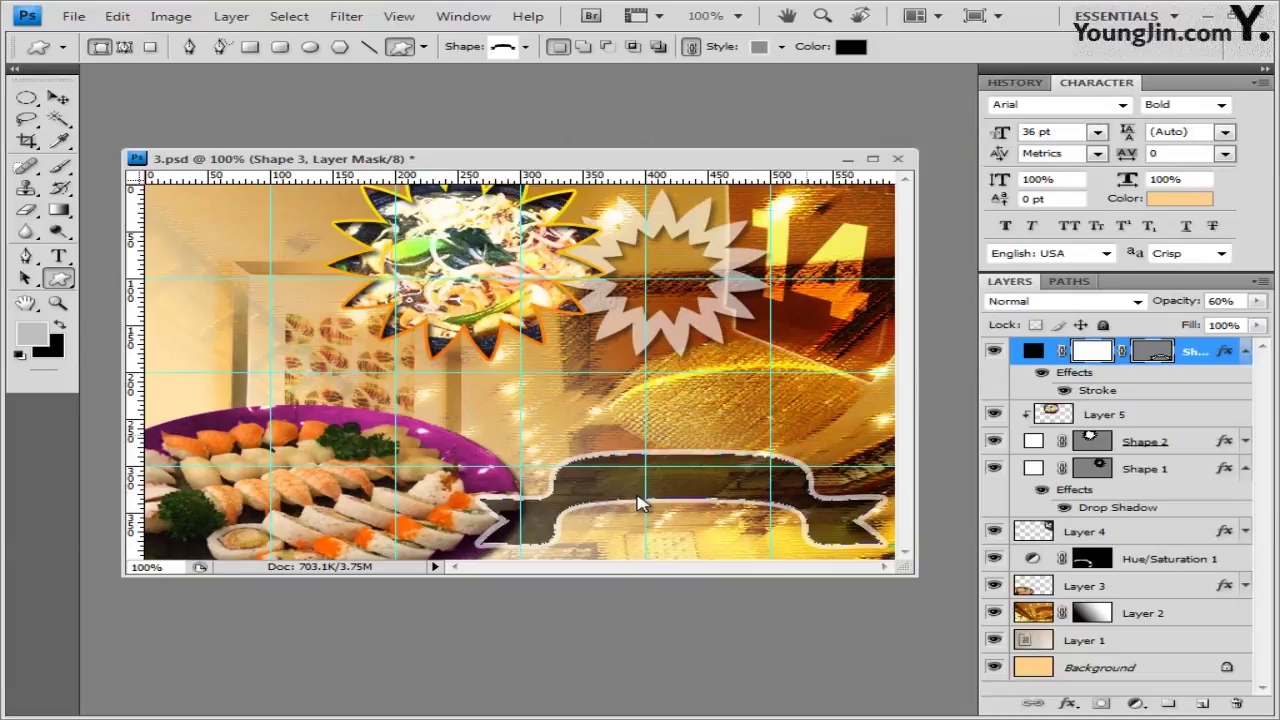
key(ctrl+shift+t)
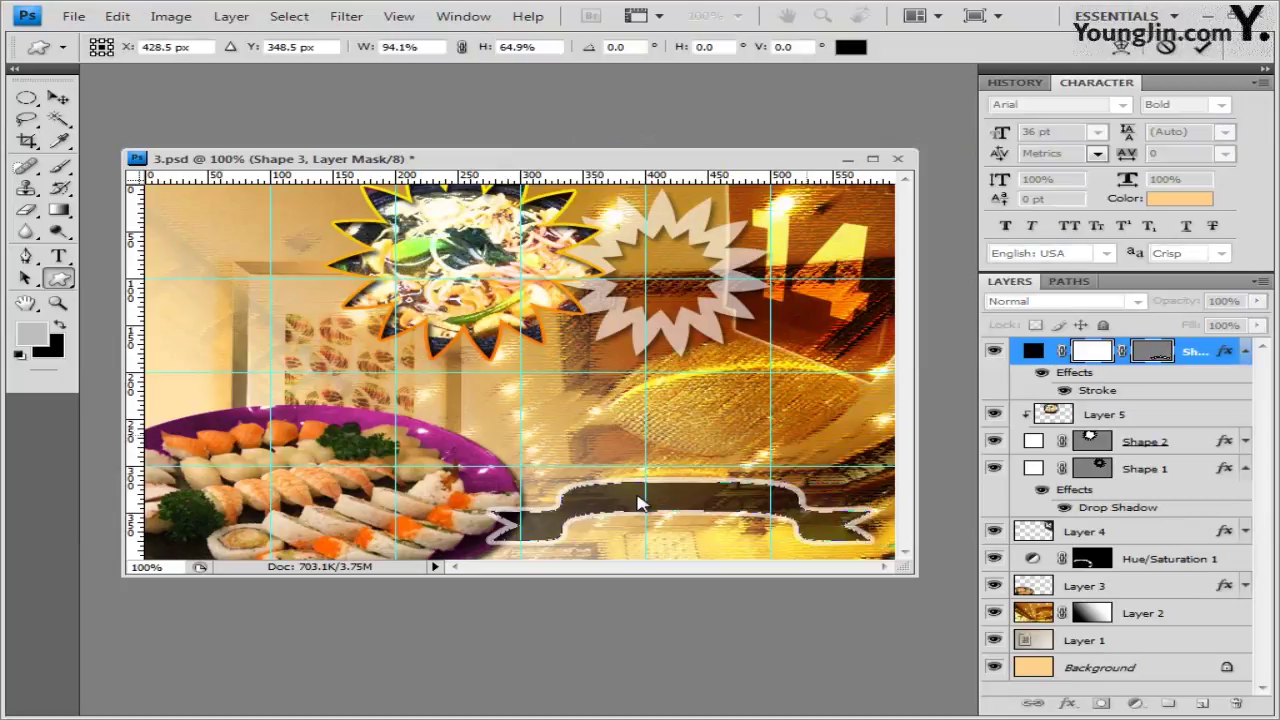
key(Return)
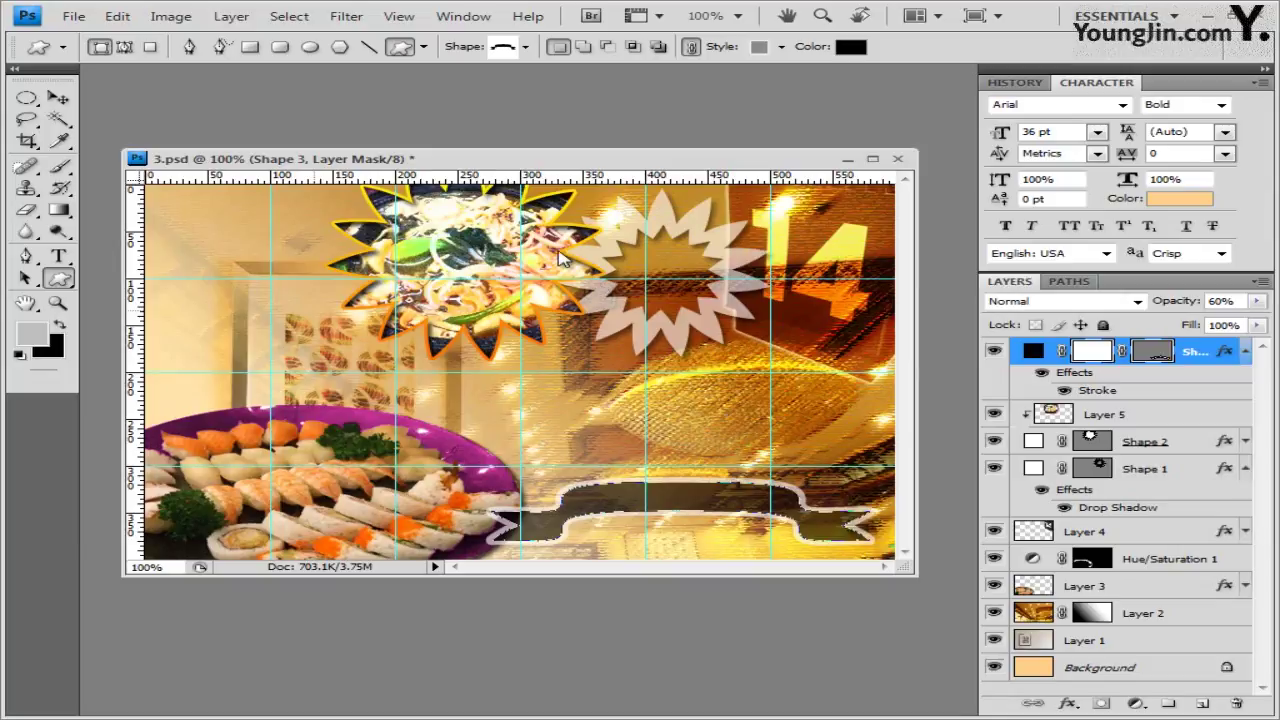
Start a horizontal text line above the ribbon banner, using the 돋움 font at 22 pt, left-aligned
click(59, 257)
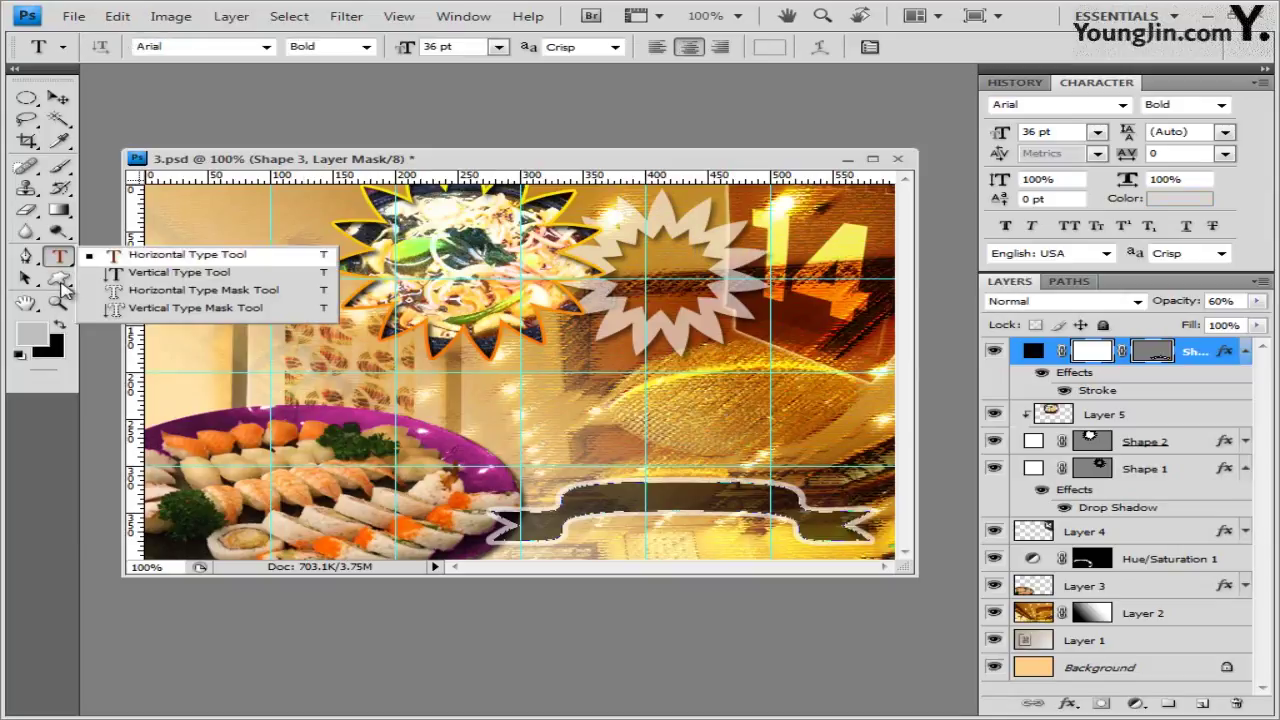
click(100, 52)
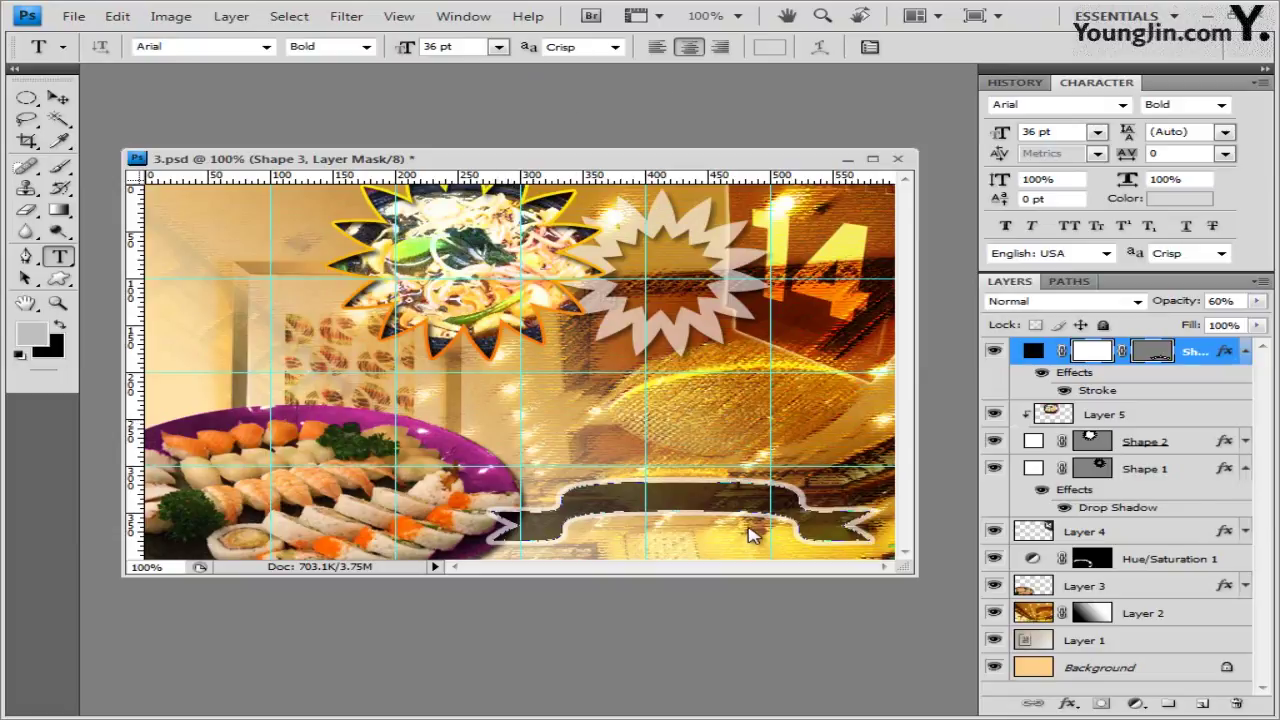
click(548, 428)
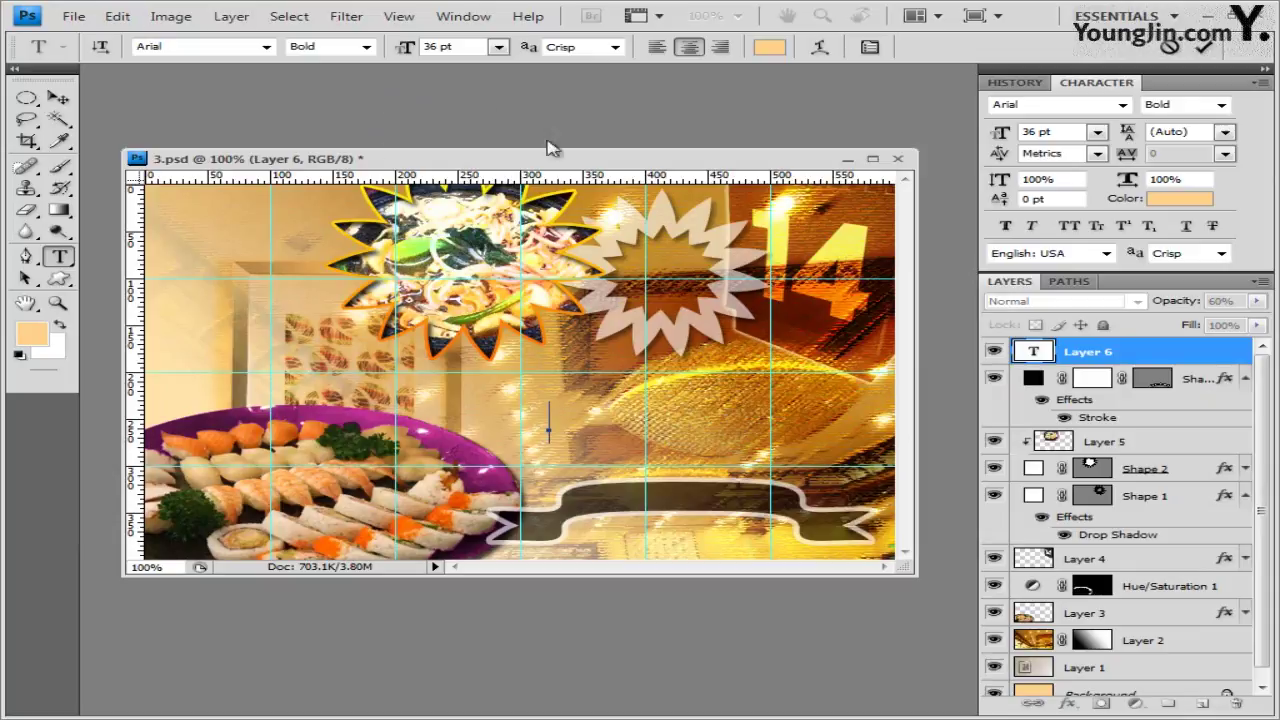
click(266, 46)
scroll(655, 330, up, 15)
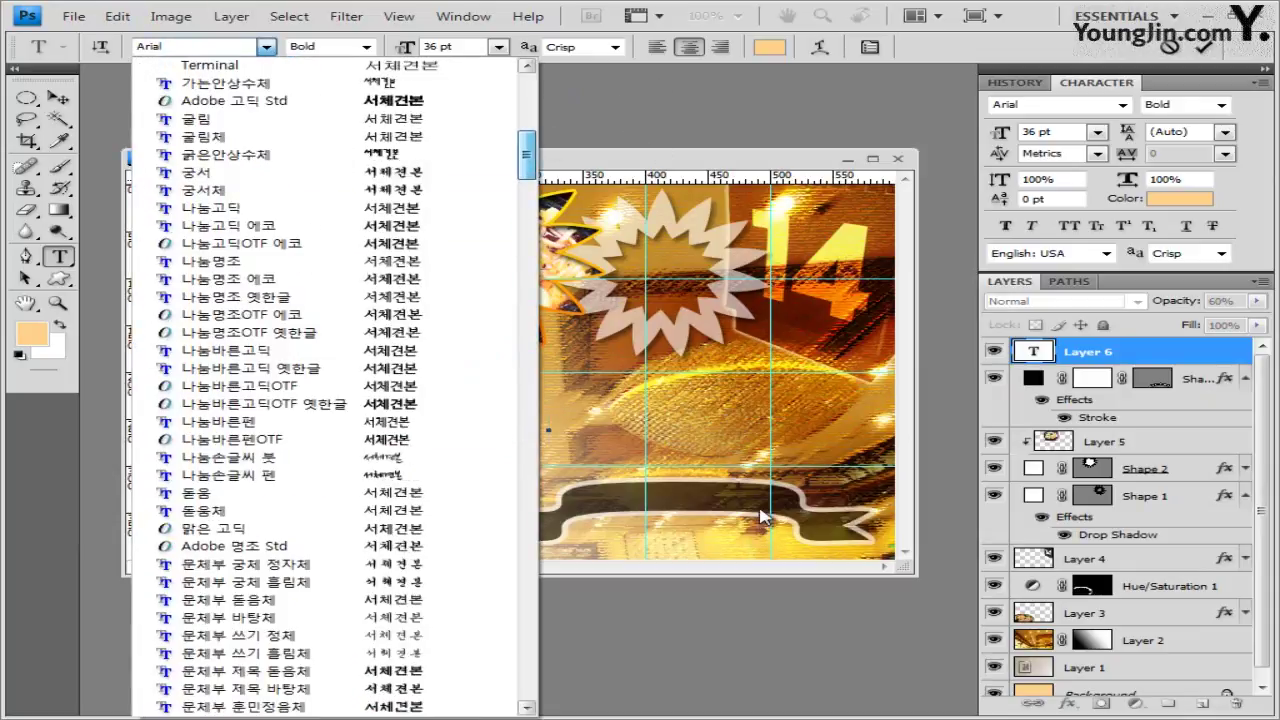
scroll(715, 450, down, 5)
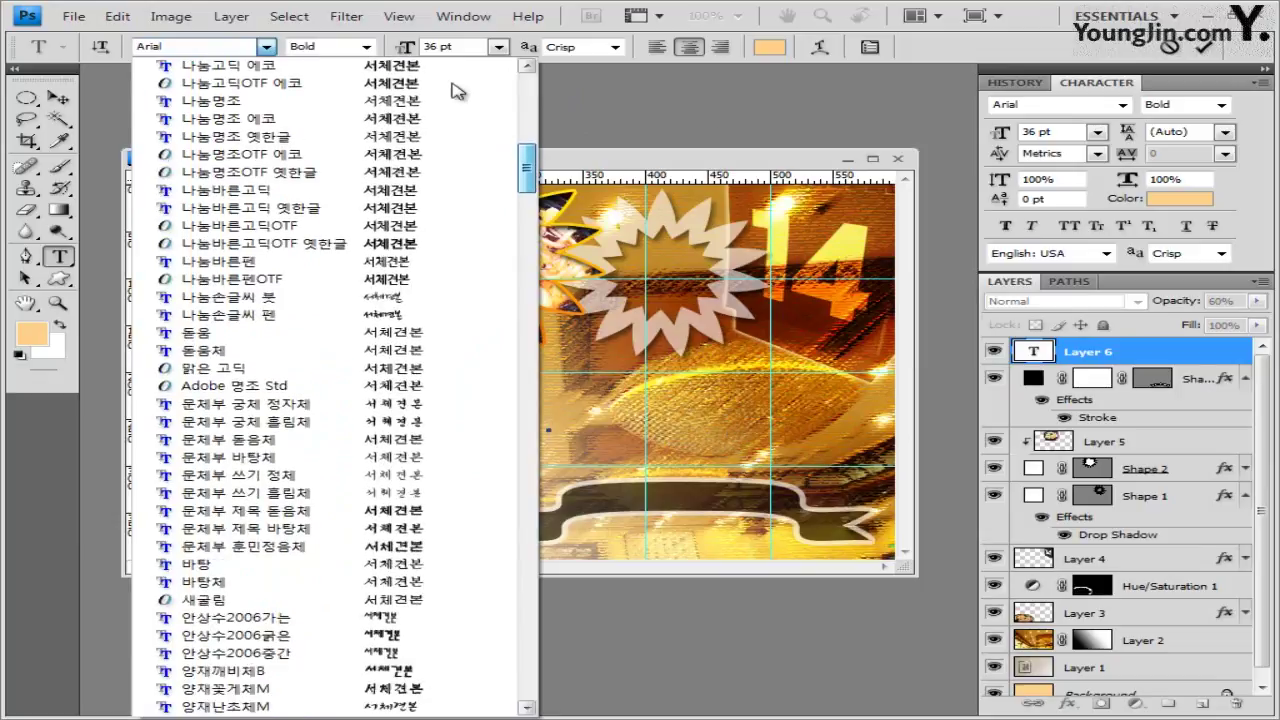
key(Return)
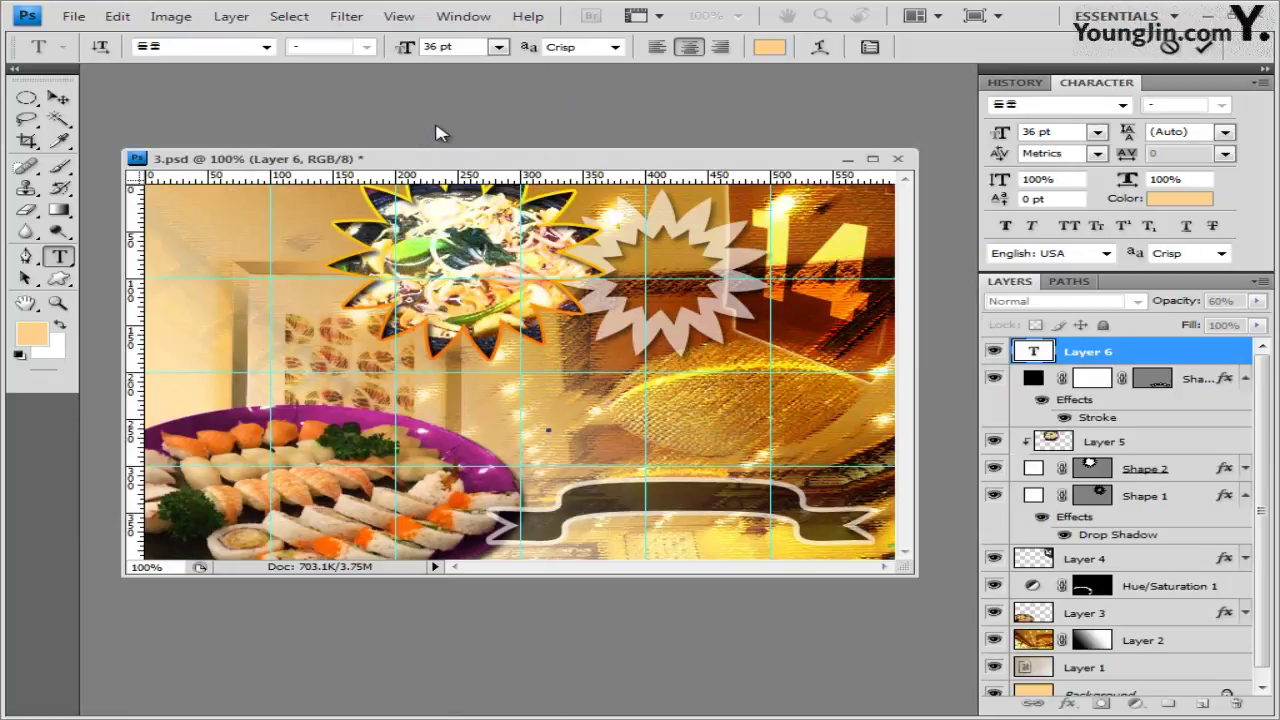
key(Tab)
text(22)
key(ctrl+shift+l)
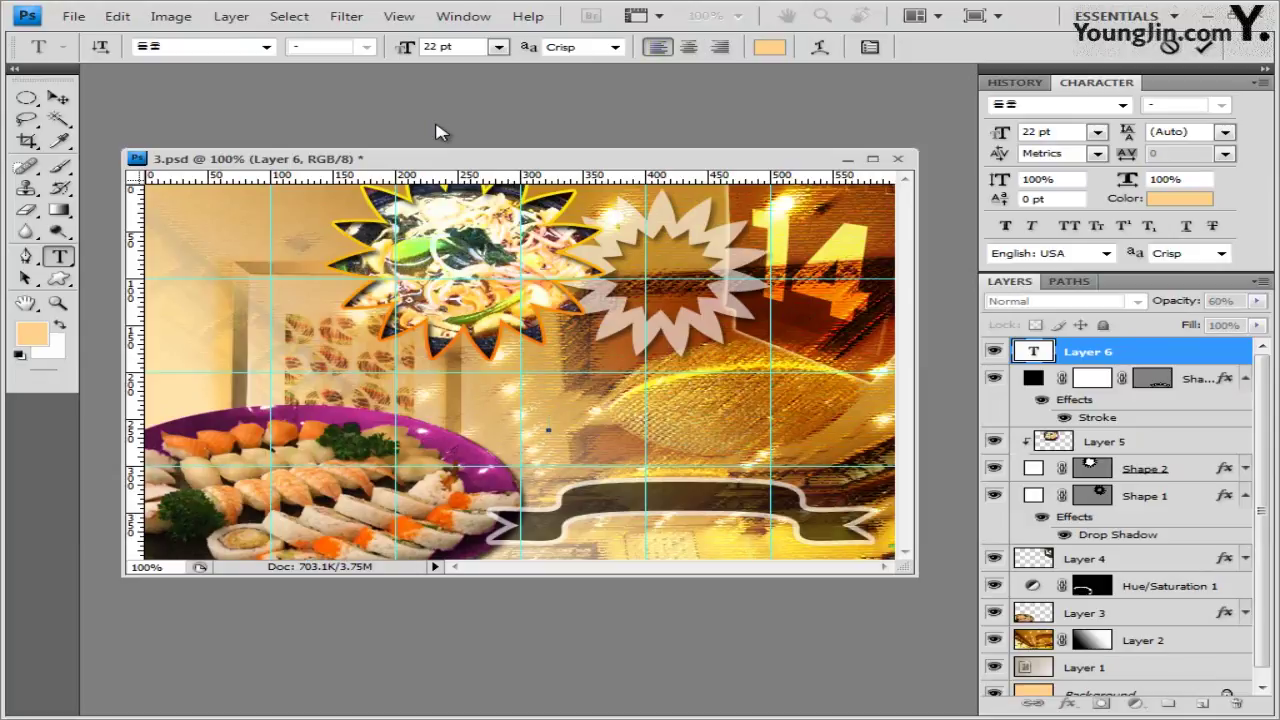
Set the text color to white, ffffff, and enter the line "이 맛을 놓치지 마세요."
click(770, 47)
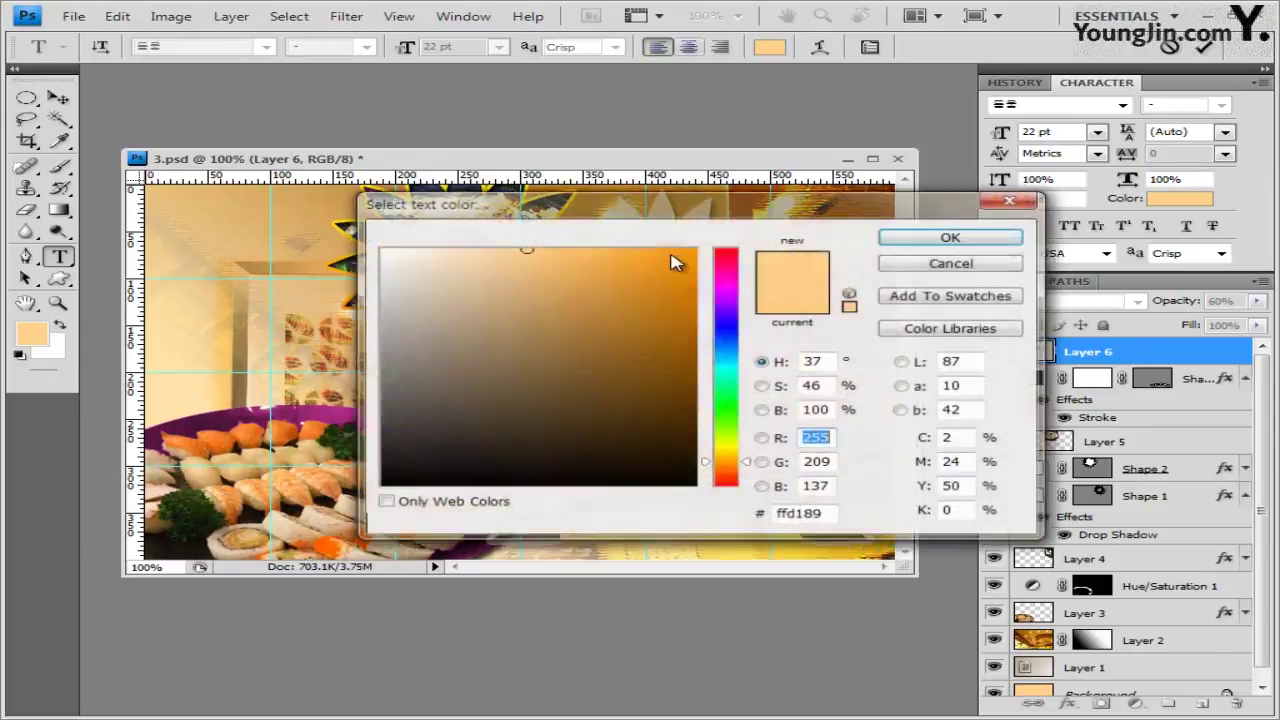
click(380, 250)
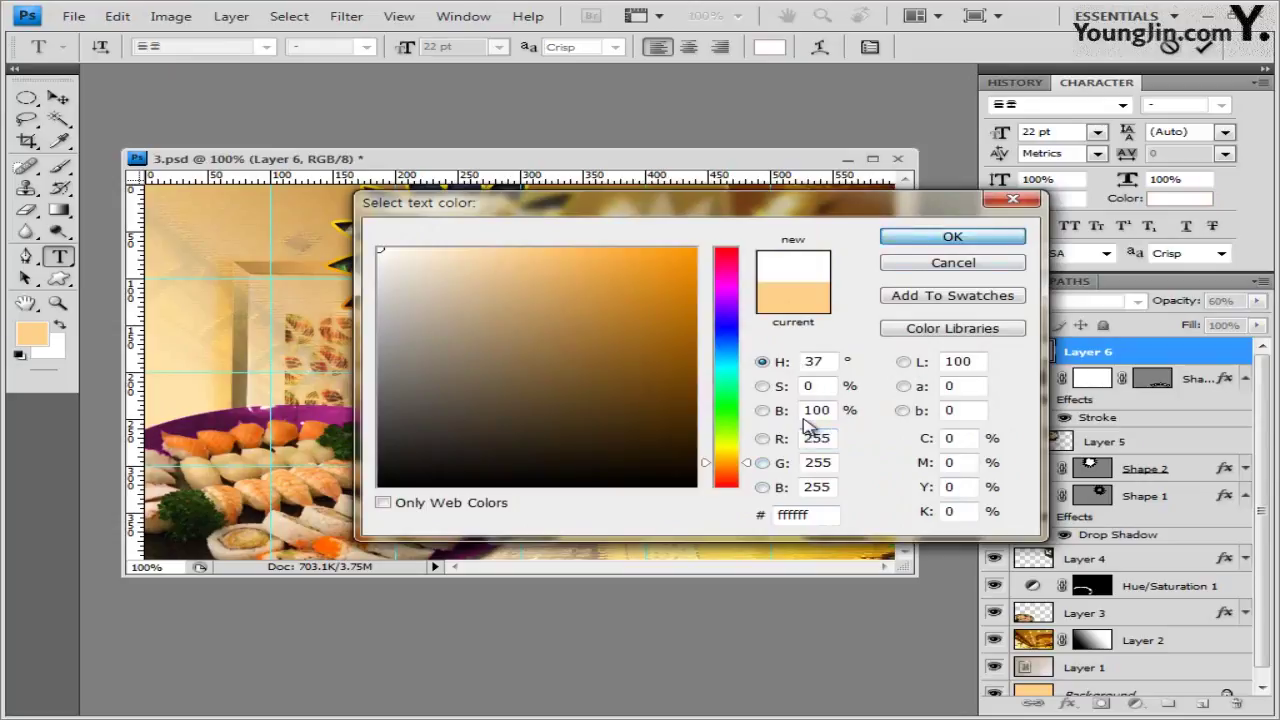
key(Return)
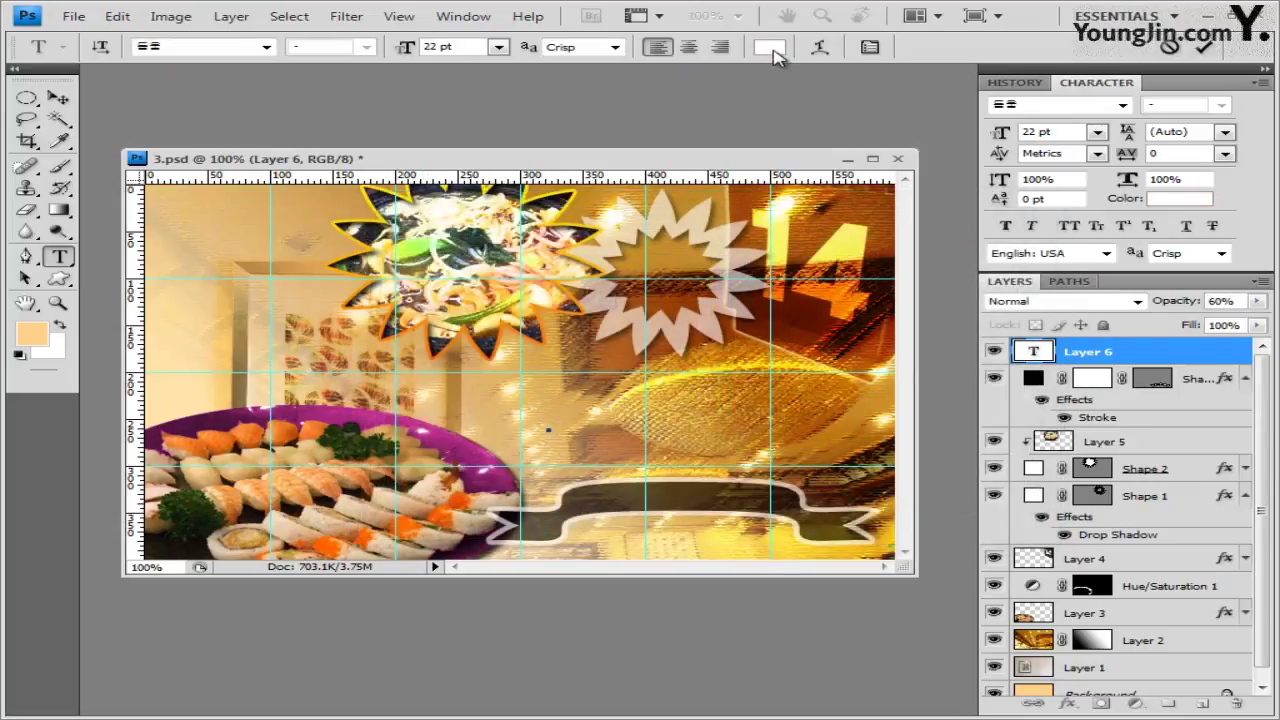
text(이 맛을 놓치지 마세요.)
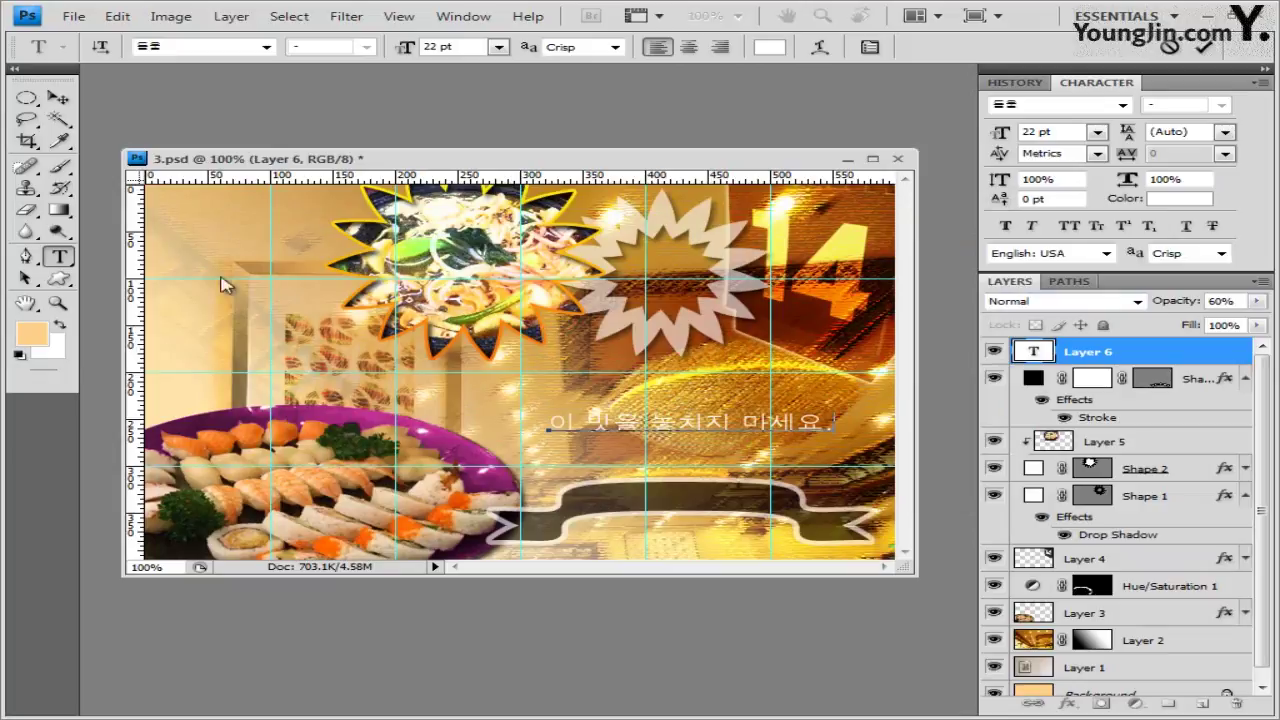
key(ctrl+Return)
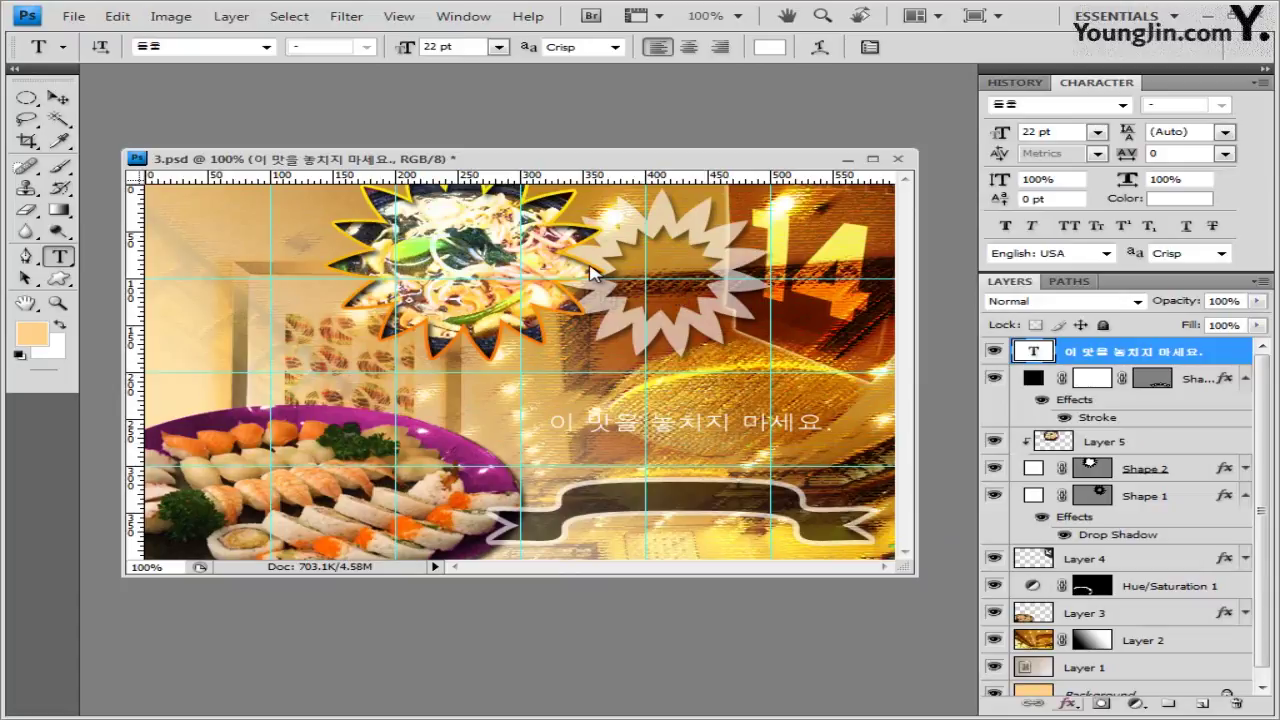
Add an outside stroke in color 663333 to the "이 맛을 놓치지 마세요." text
click(1068, 703)
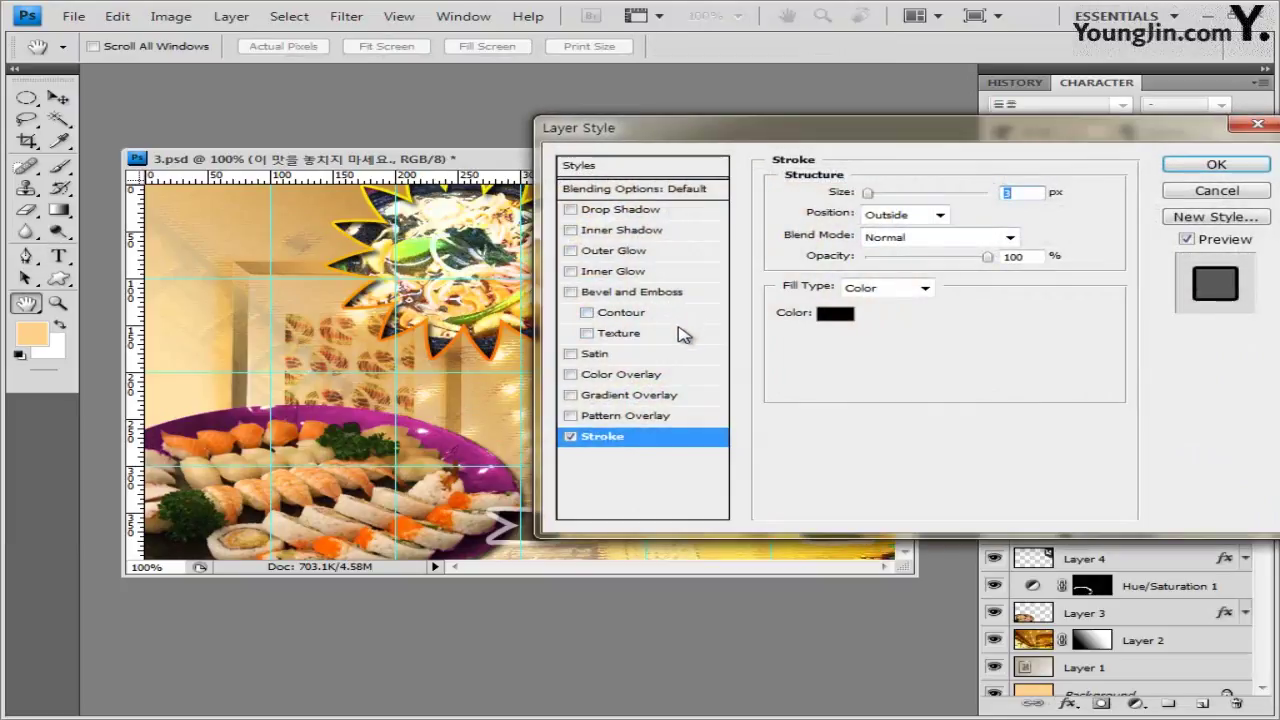
click(835, 313)
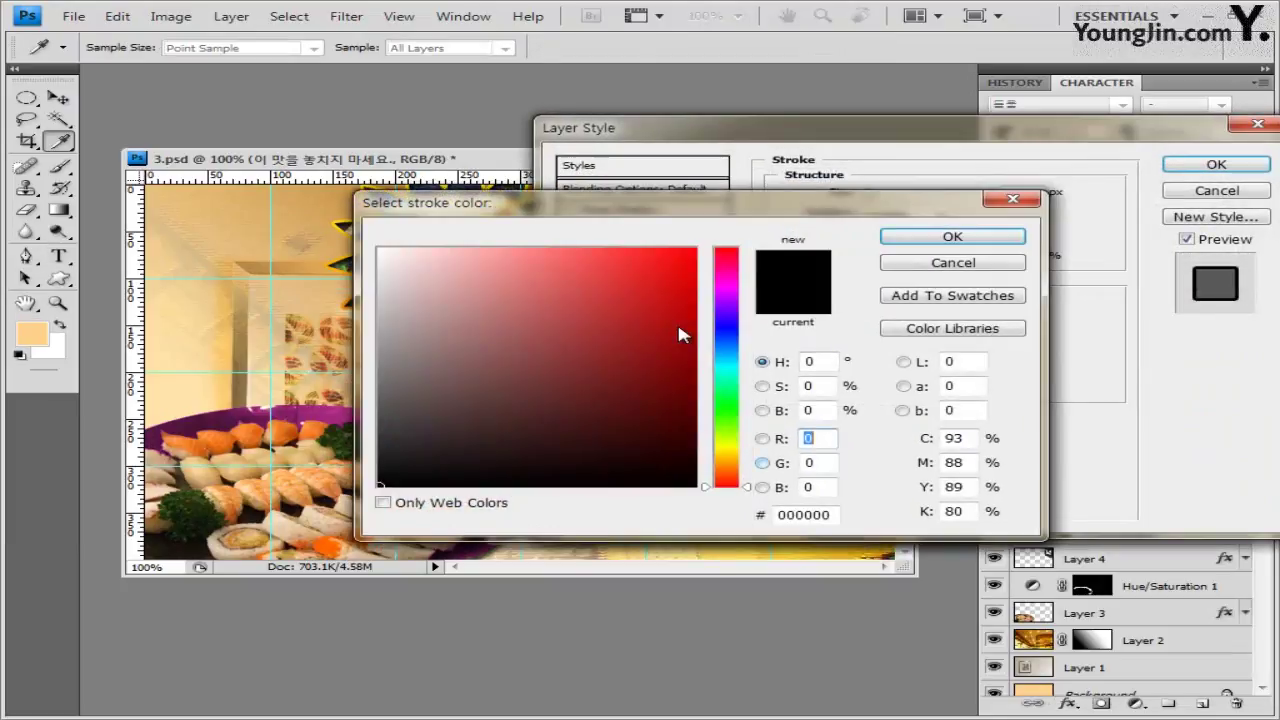
key(Tab)
text(66)
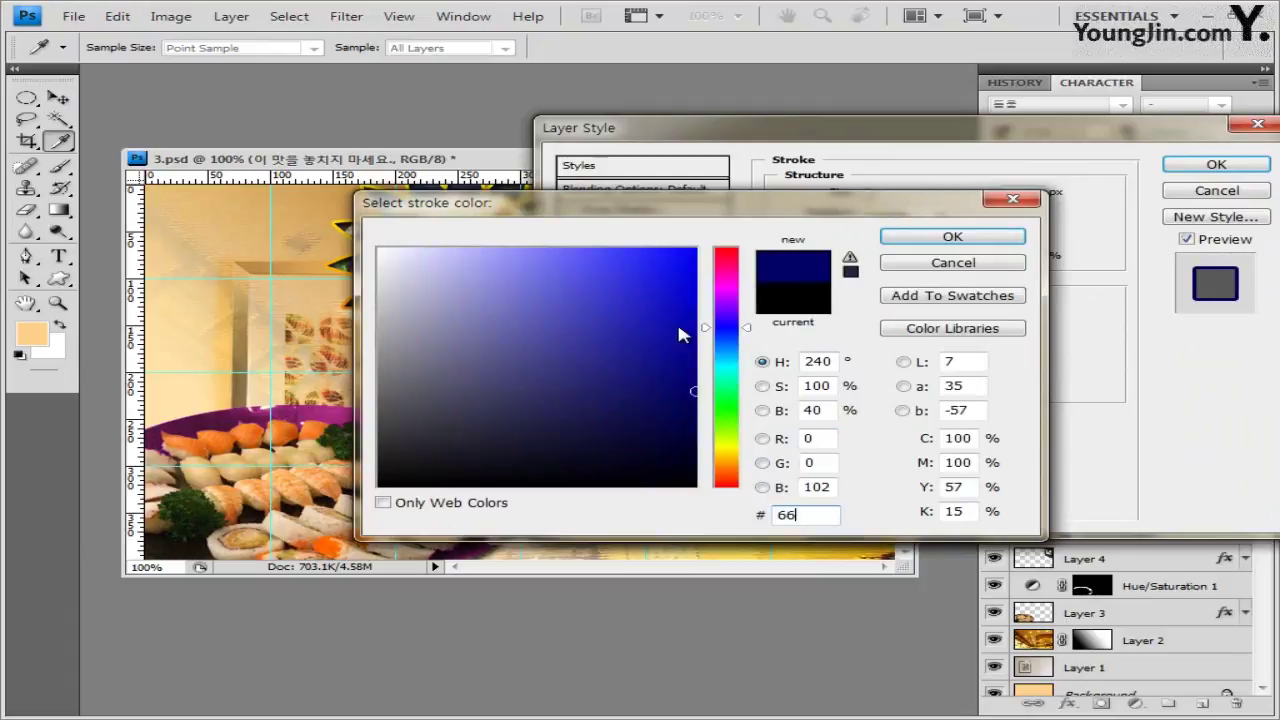
text(3333)
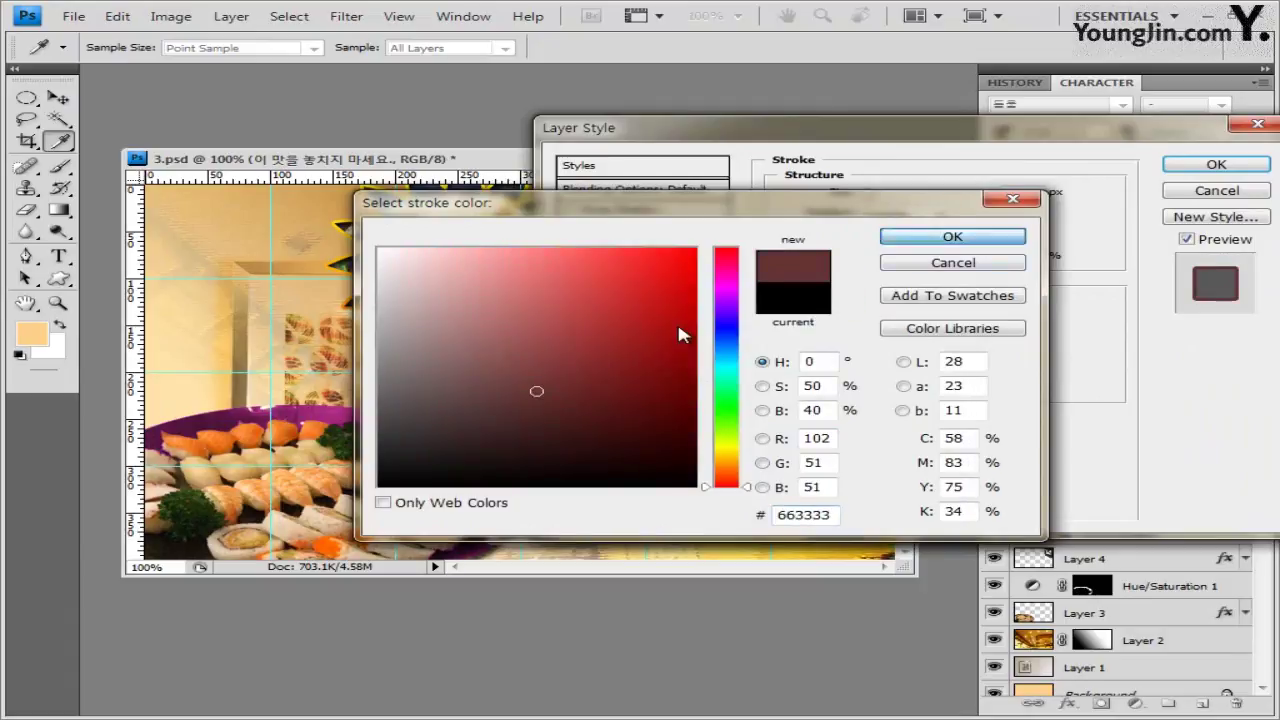
key(Return)
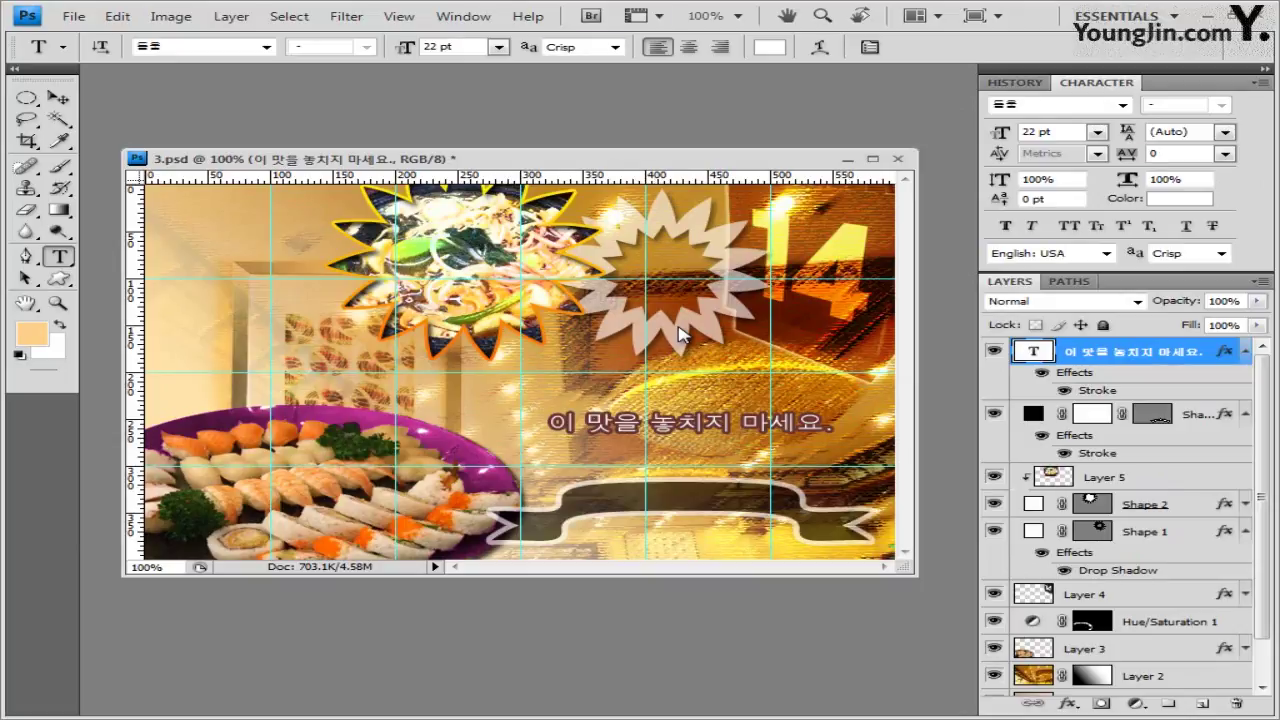
Move the "이 맛을 놓치지 마세요." text up and to the left, just beneath the hot pot flower shape
key(v)
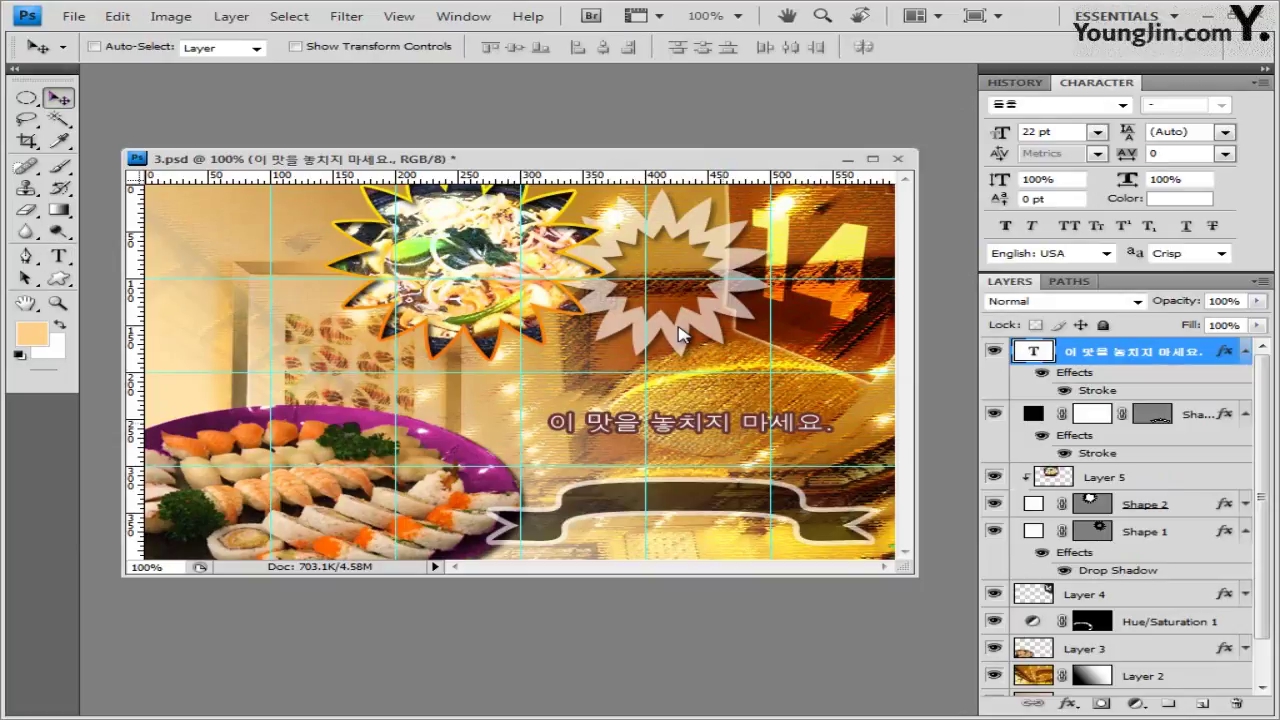
key(shift+Left)
key(shift+Left)
key(shift+Left)
key(shift+Left)
key(shift+Left)
key(shift+Left)
key(shift+Left)
key(shift+Left)
key(shift+Left)
key(shift+Left)
key(shift+Left)
key(shift+Left)
key(shift+Left)
key(shift+Left)
key(shift+Left)
key(shift+Left)
key(shift+Up)
key(shift+Up)
key(shift+Up)
key(shift+Up)
key(shift+Up)
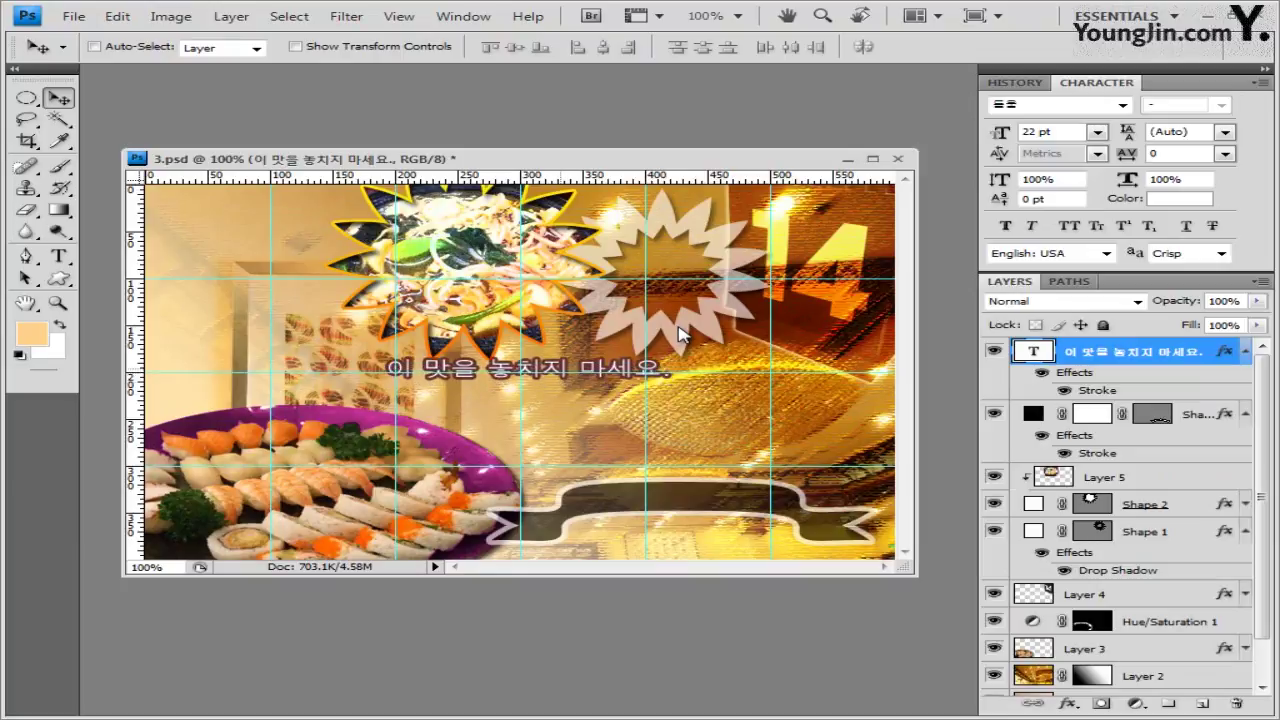
key(shift+Left)
key(shift+Left)
key(shift+Left)
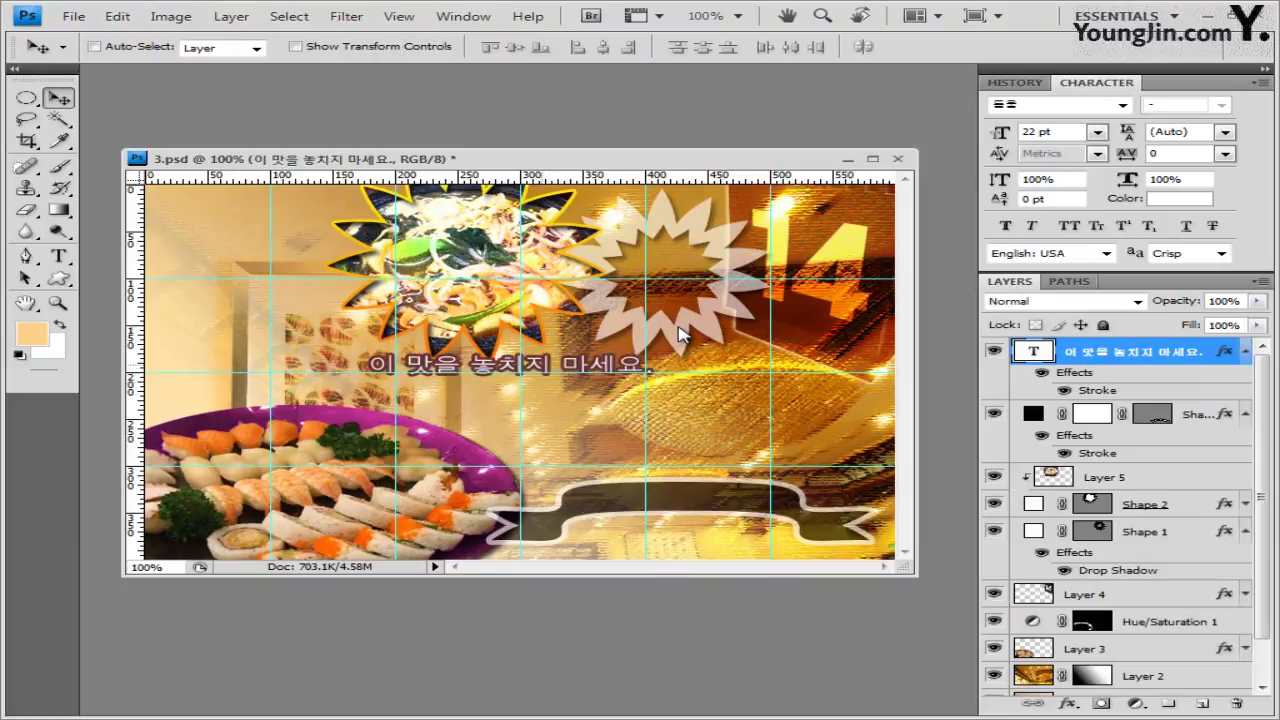
key(Up)
key(Up)
key(Up)
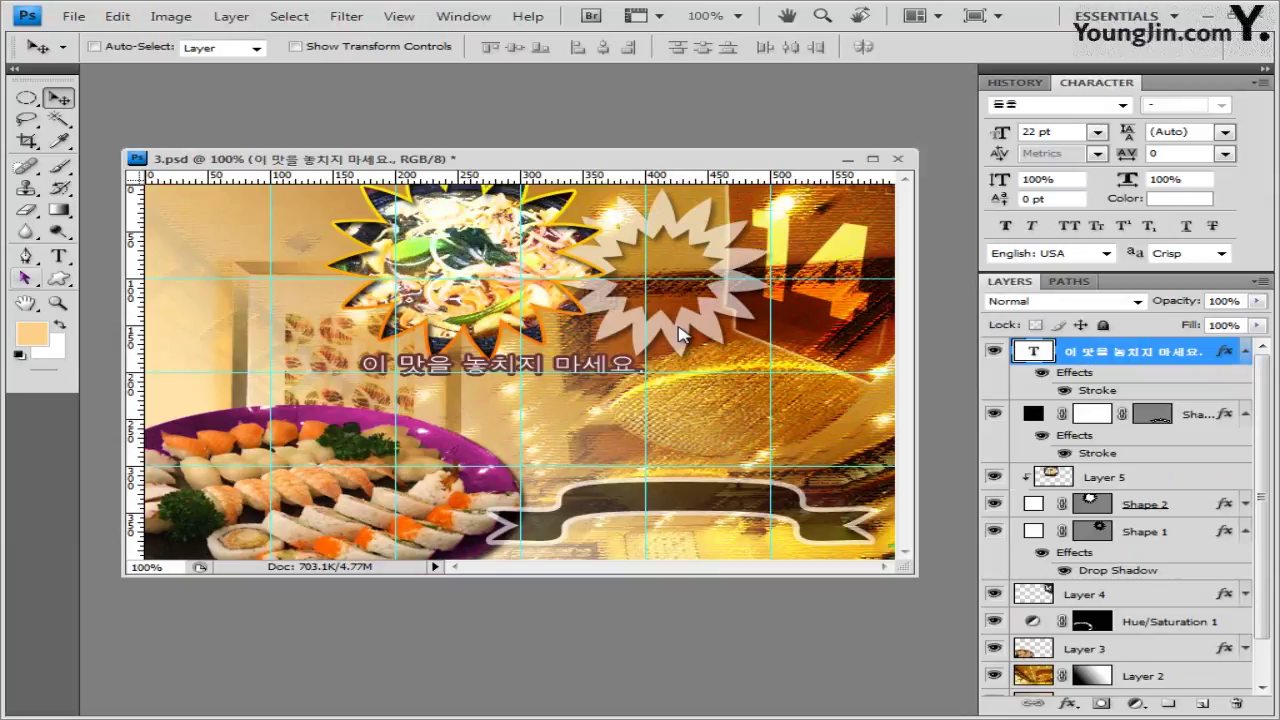
Warp the "이 맛을 놓치지 마세요." text with the horizontal Flag style at a bend of +50%
key(t)
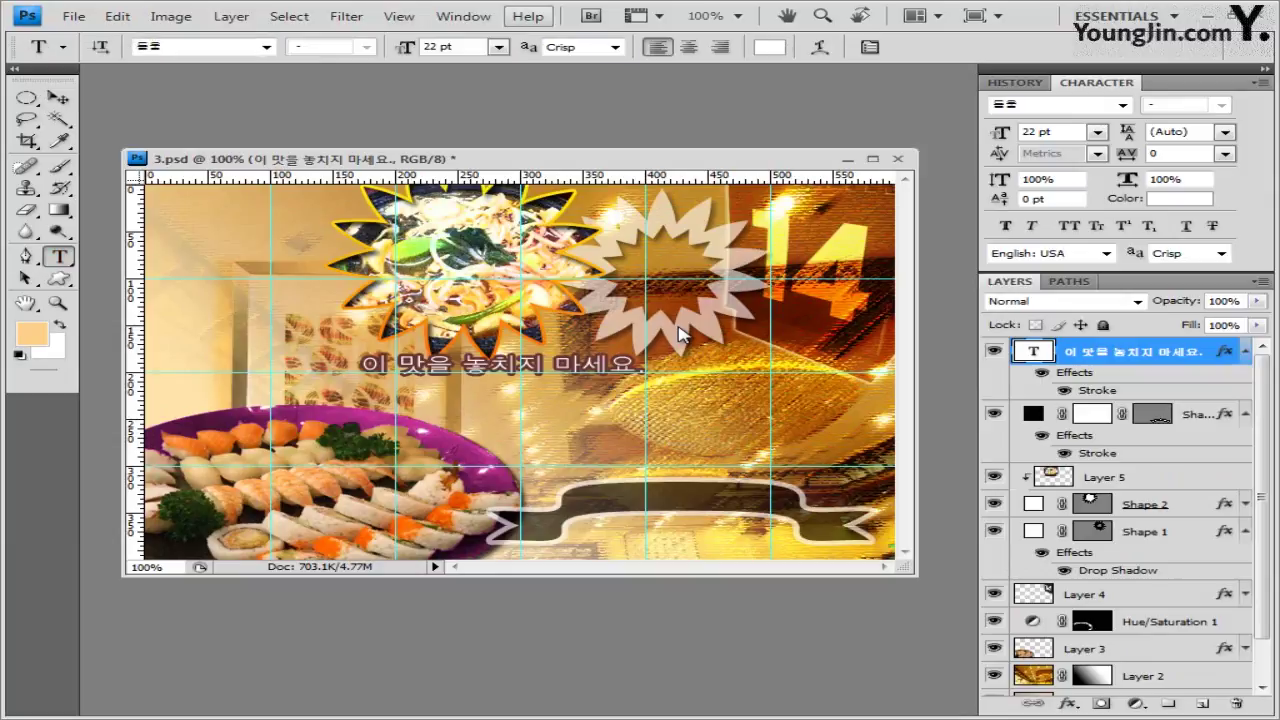
click(819, 46)
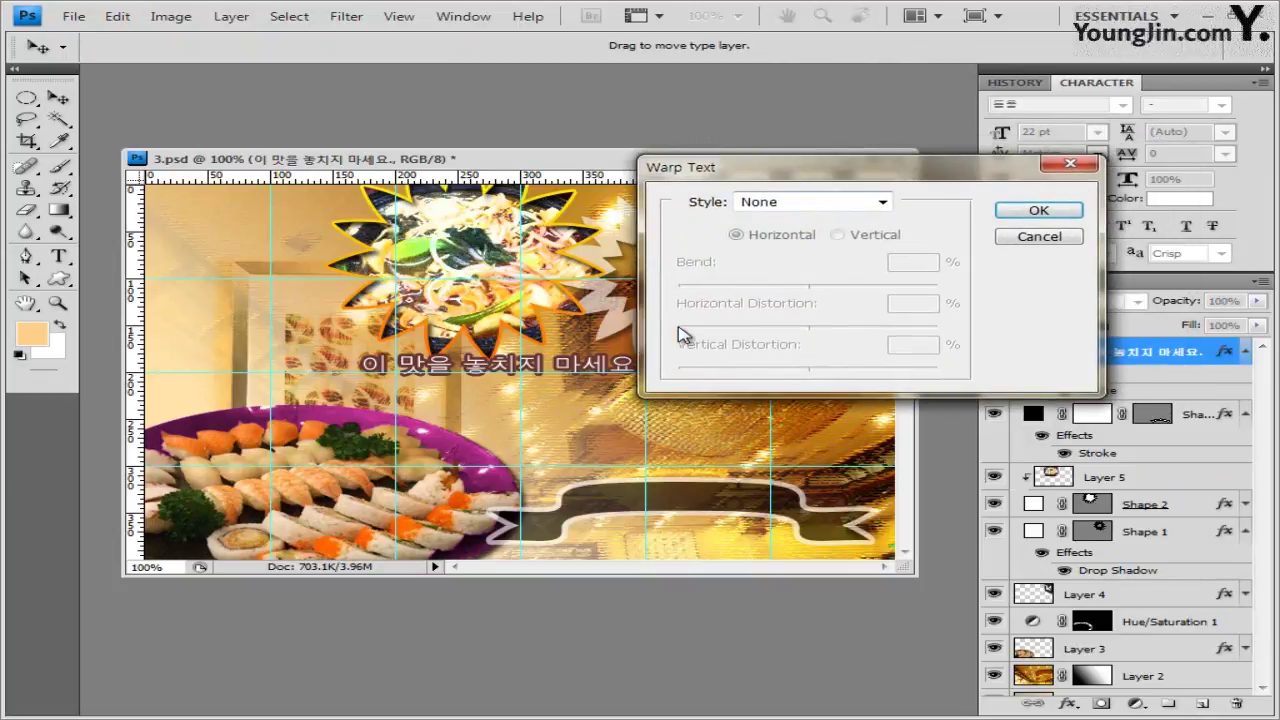
key(alt+Down)
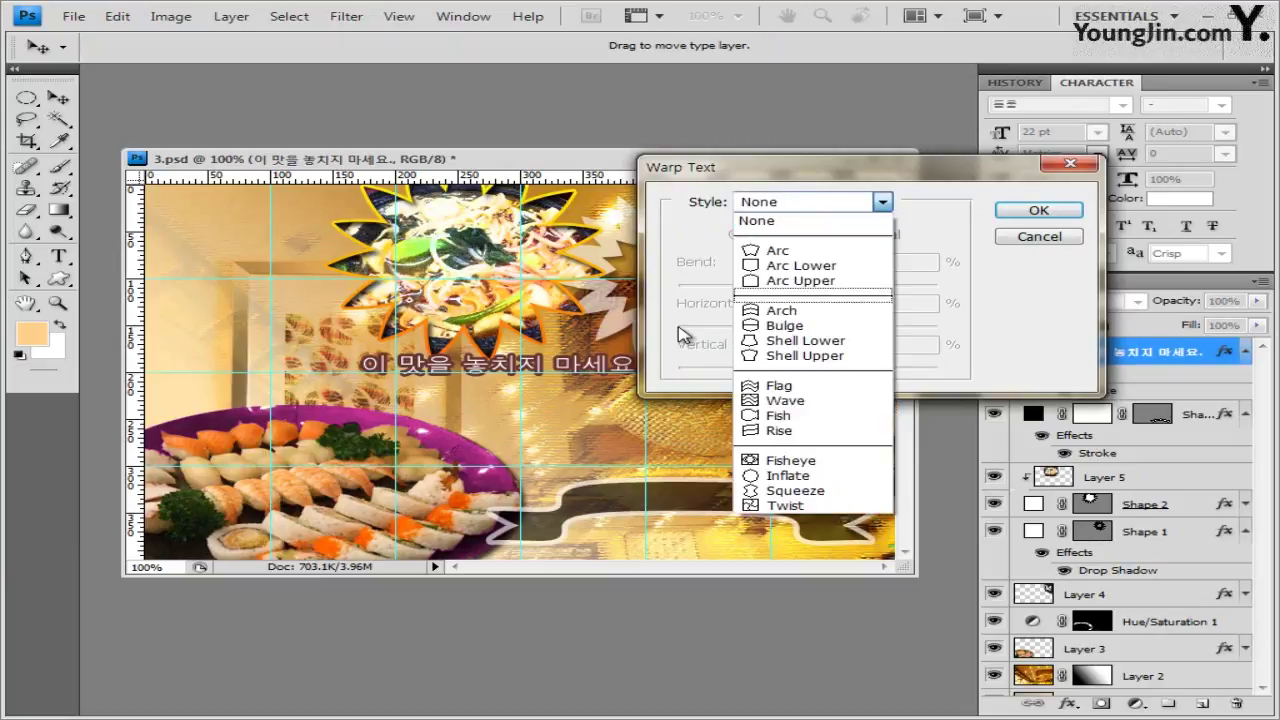
key(Return)
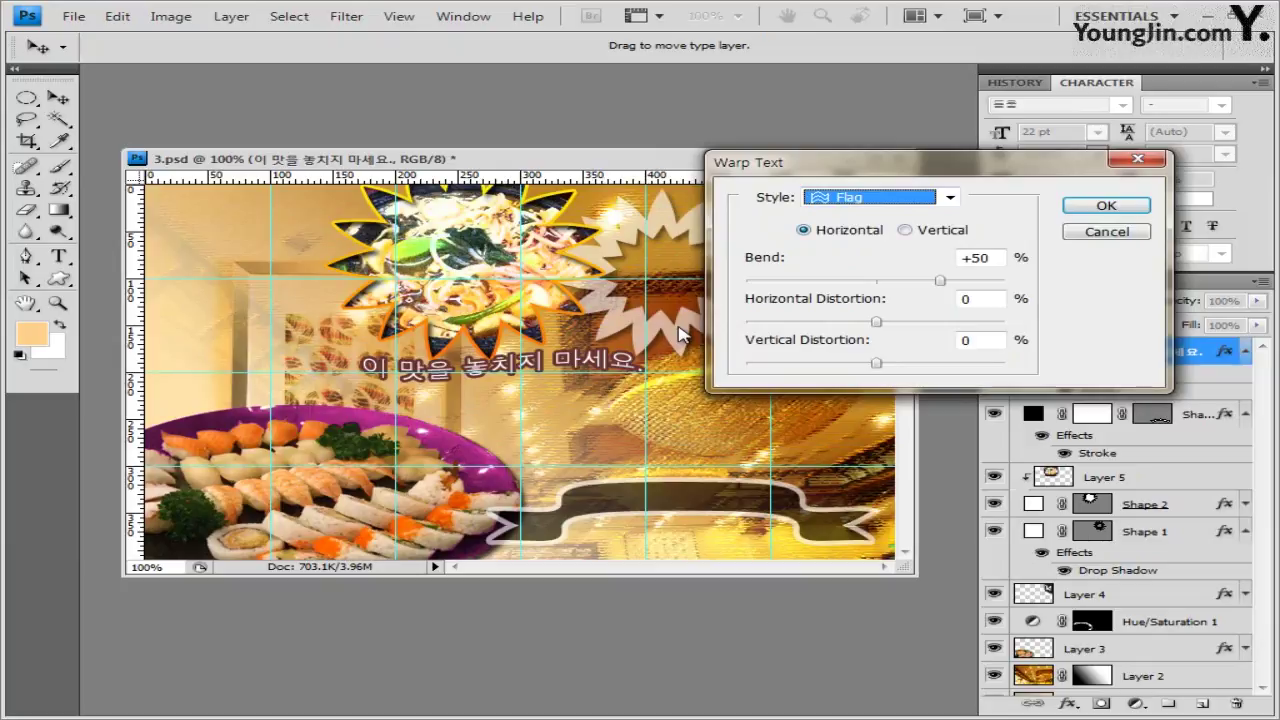
key(Return)
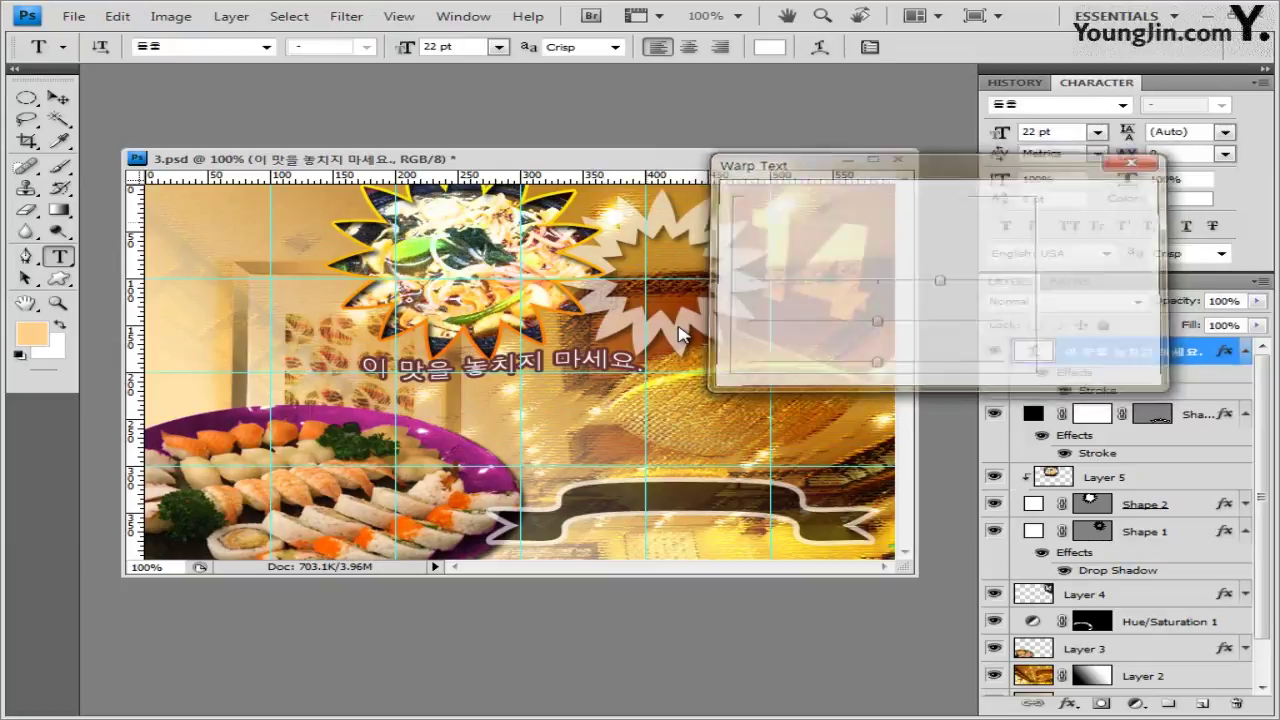
key(v)
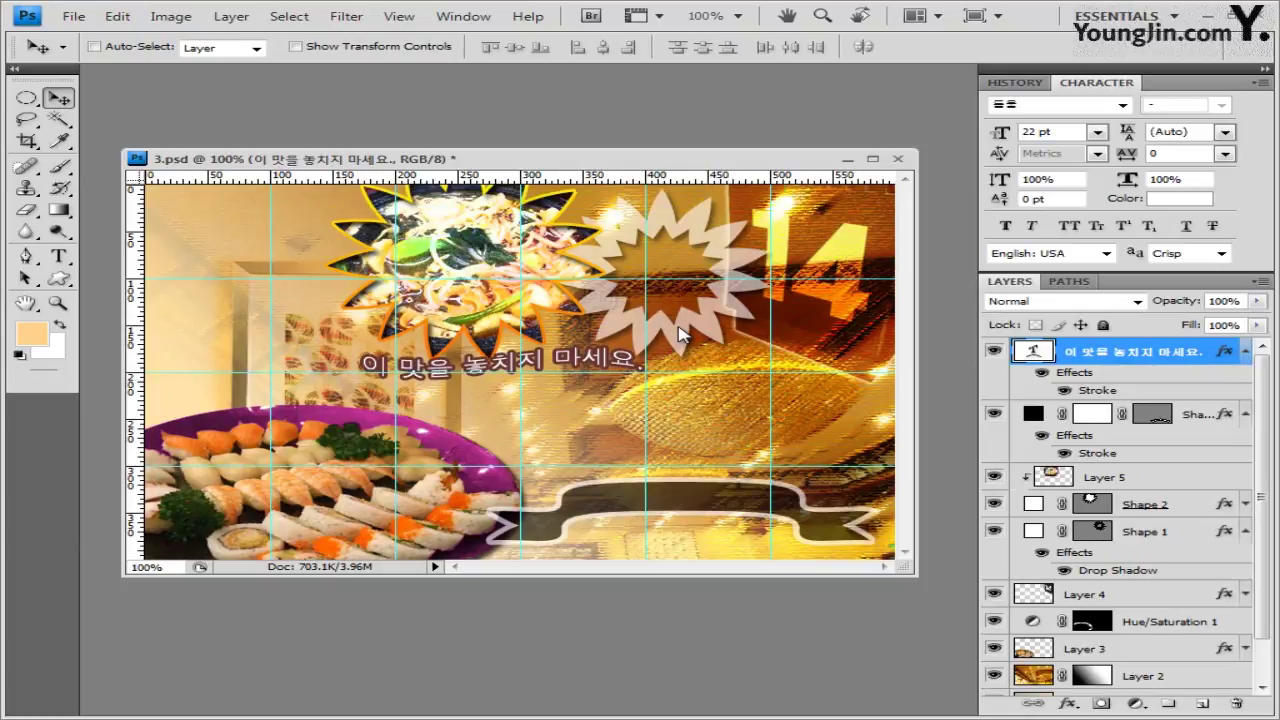
Add the text line "Restraurant Grand Open" in Arial at 40 pt, beneath the warped Korean slogan
key(t)
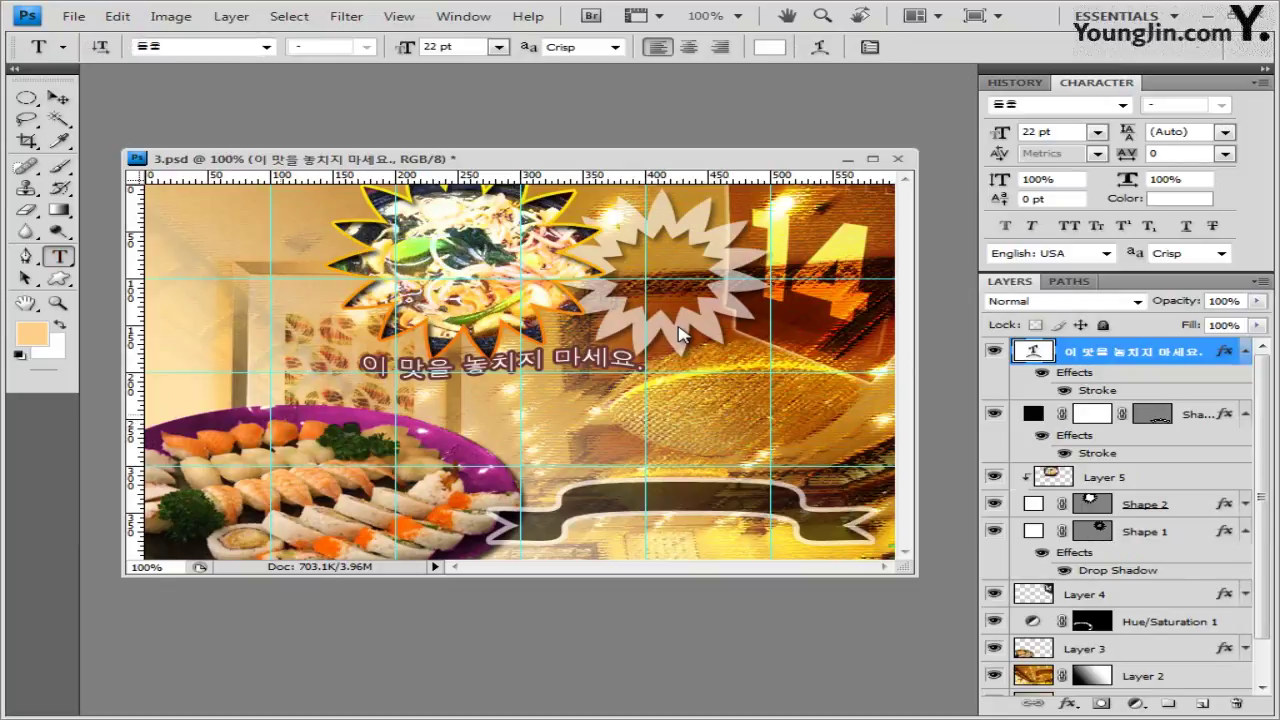
click(678, 333)
click(266, 47)
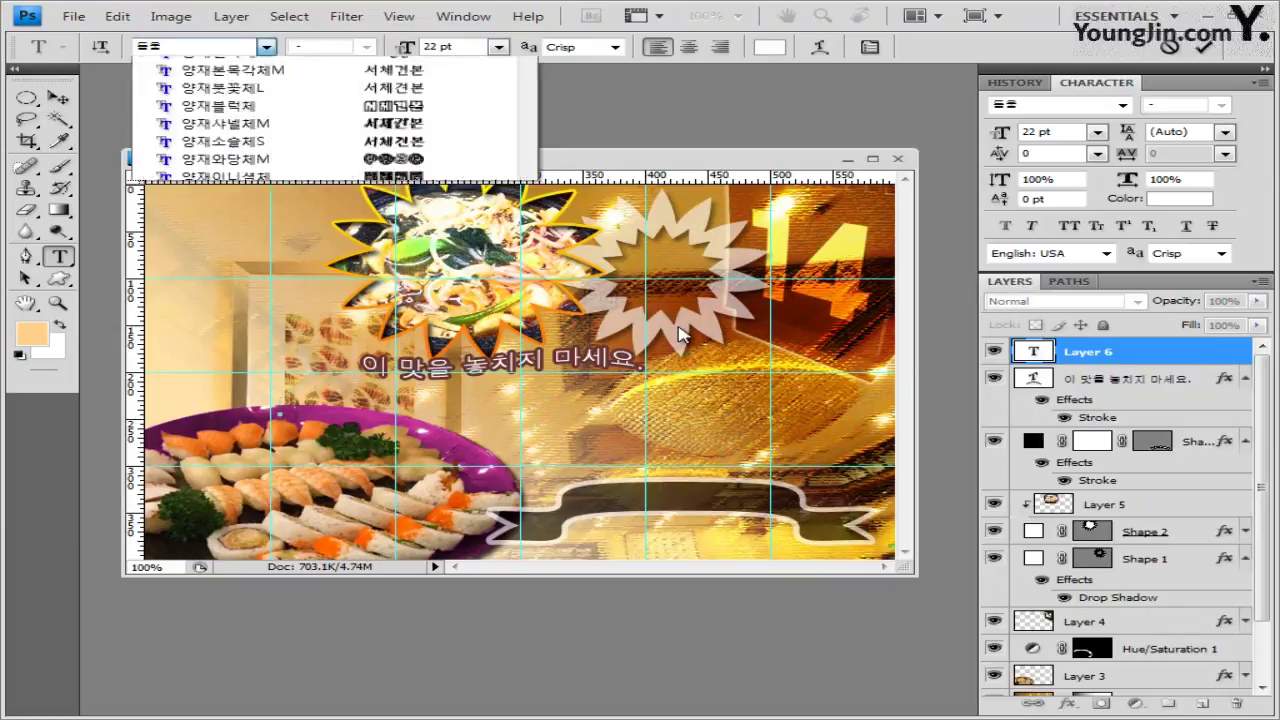
text(Arial)
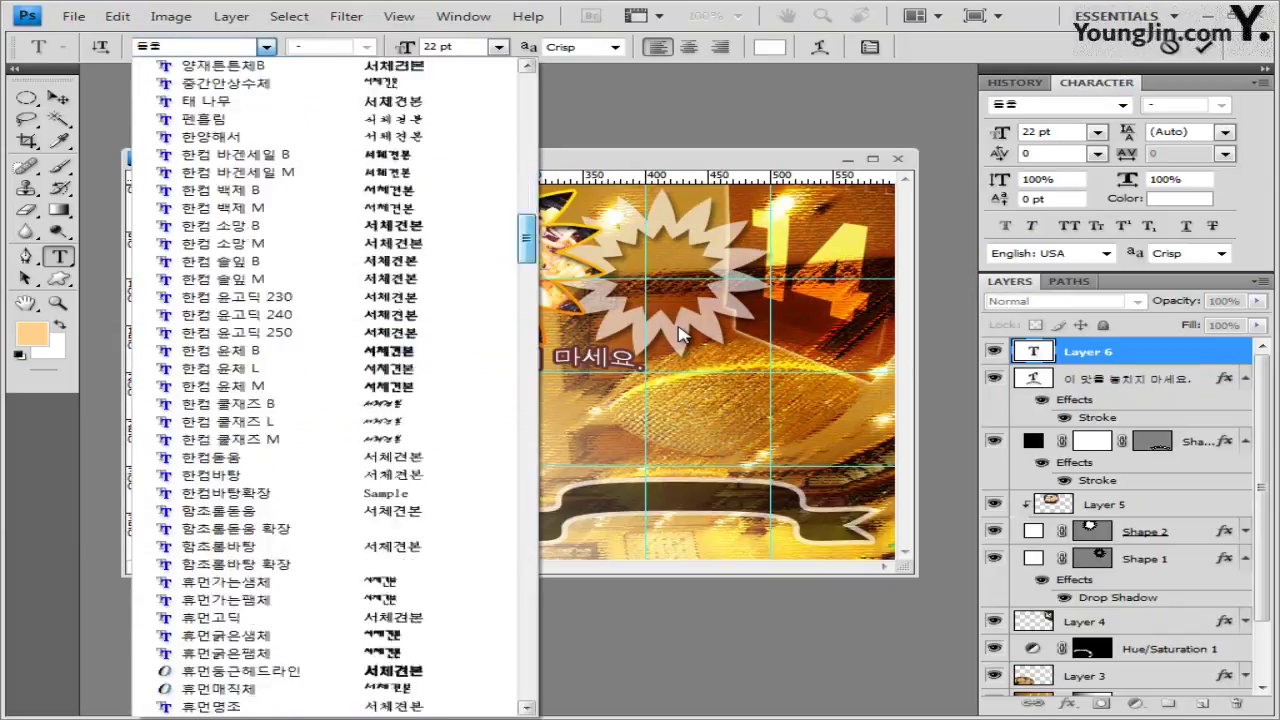
key(Return)
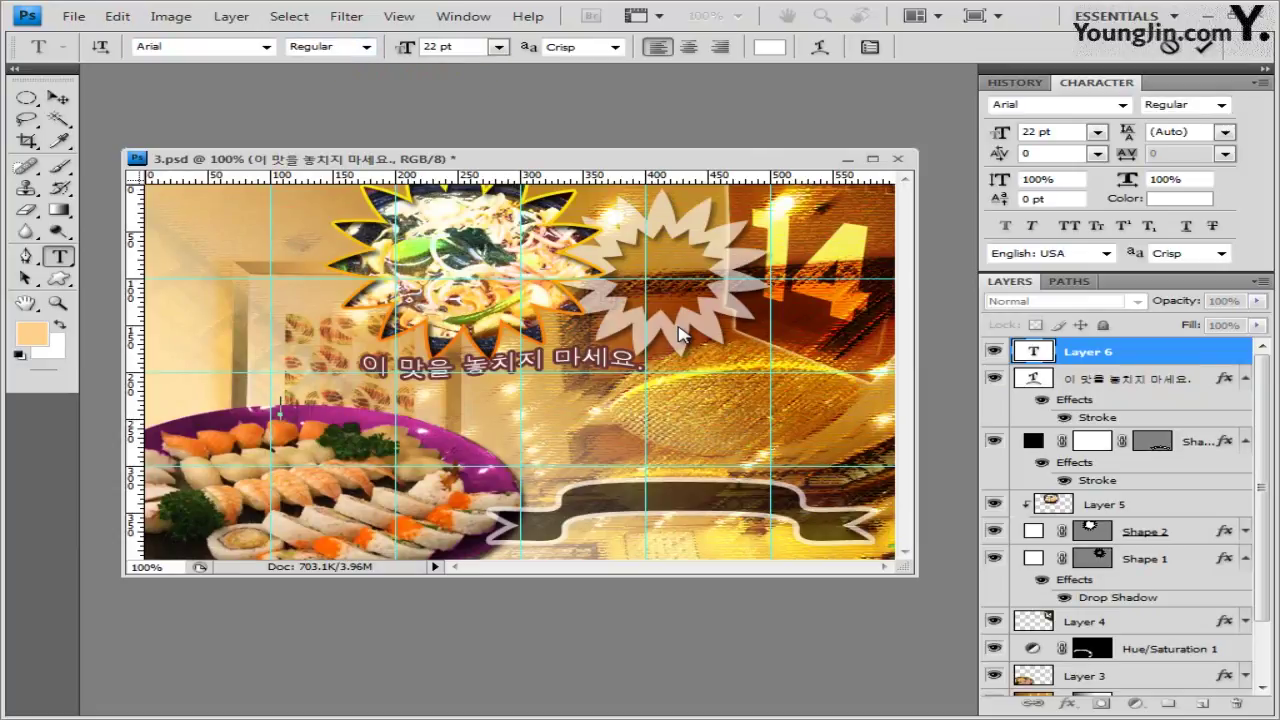
key(Tab)
text(40)
key(Return)
text(Restraurant Grand Open)
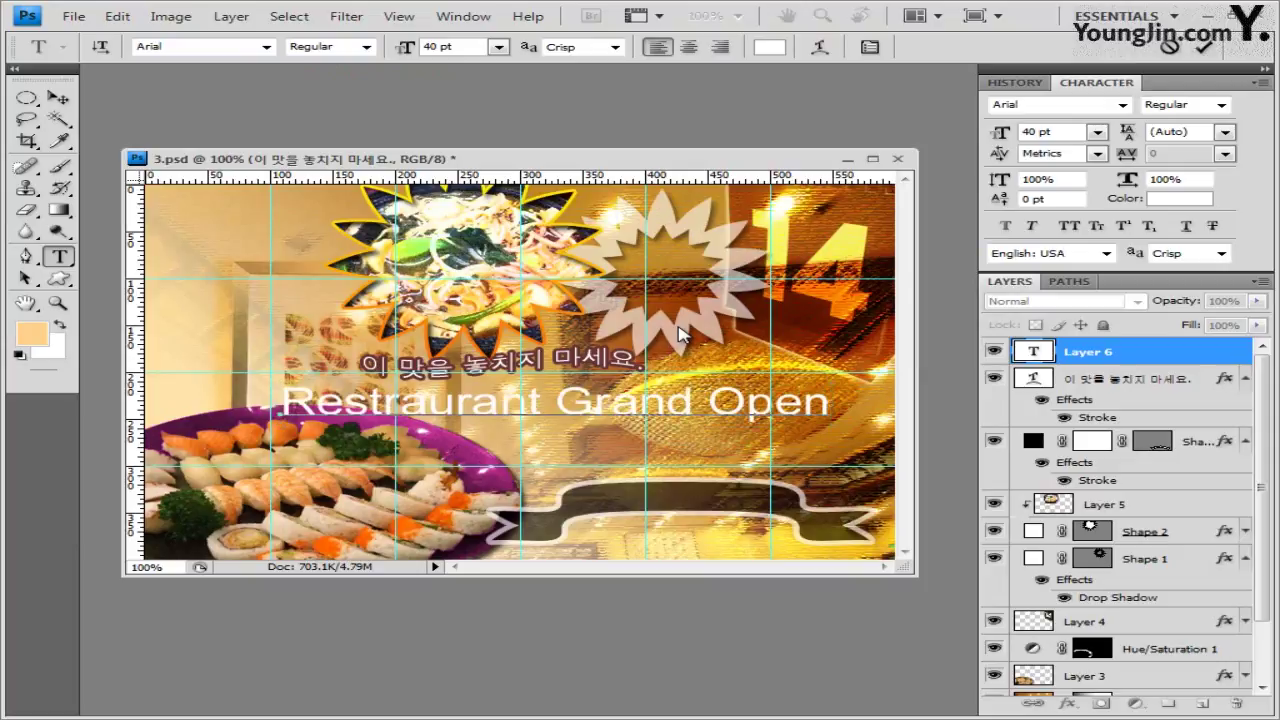
key(ctrl+Return)
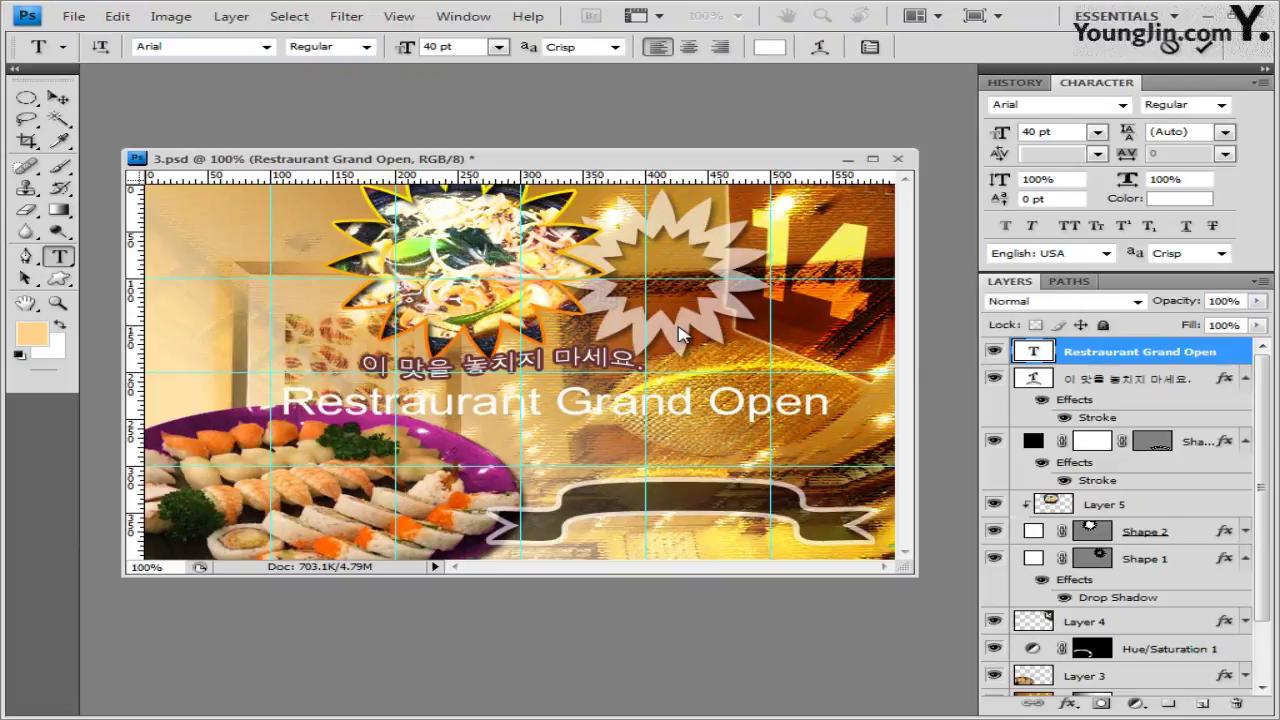
Add an outside stroke with a Gradient fill type to the "Restraurant Grand Open" text
click(1068, 703)
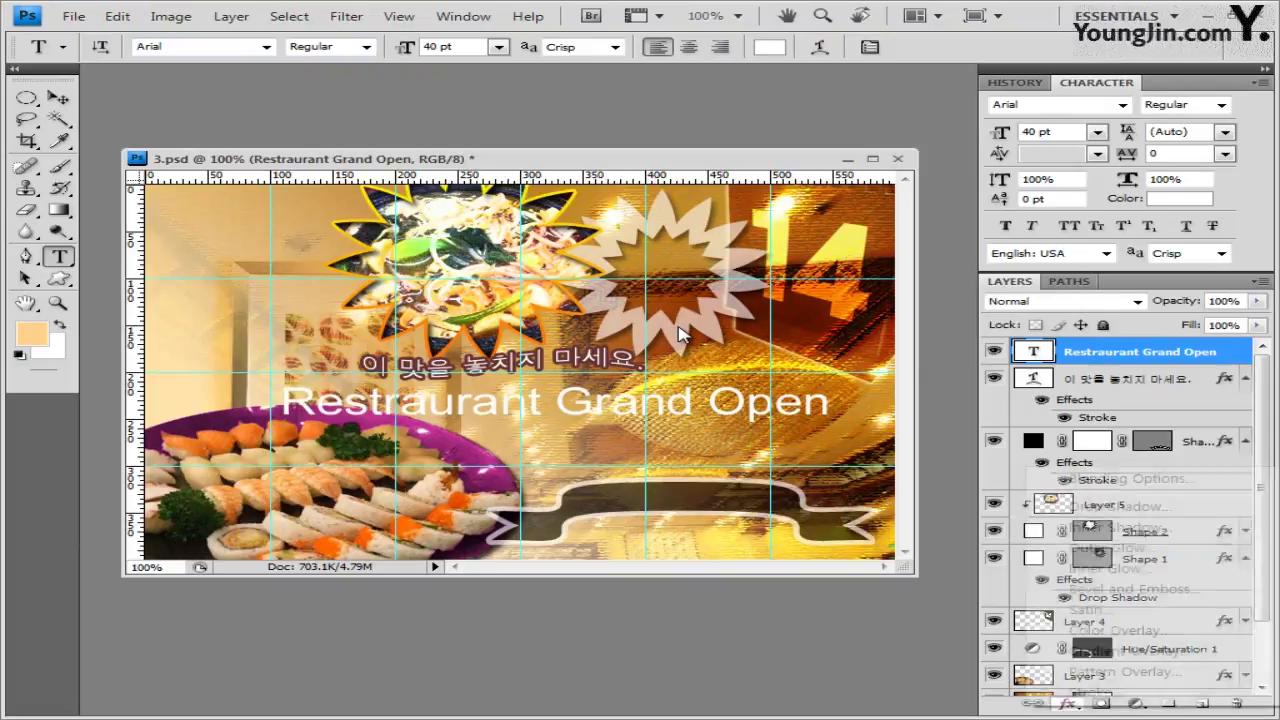
click(1094, 692)
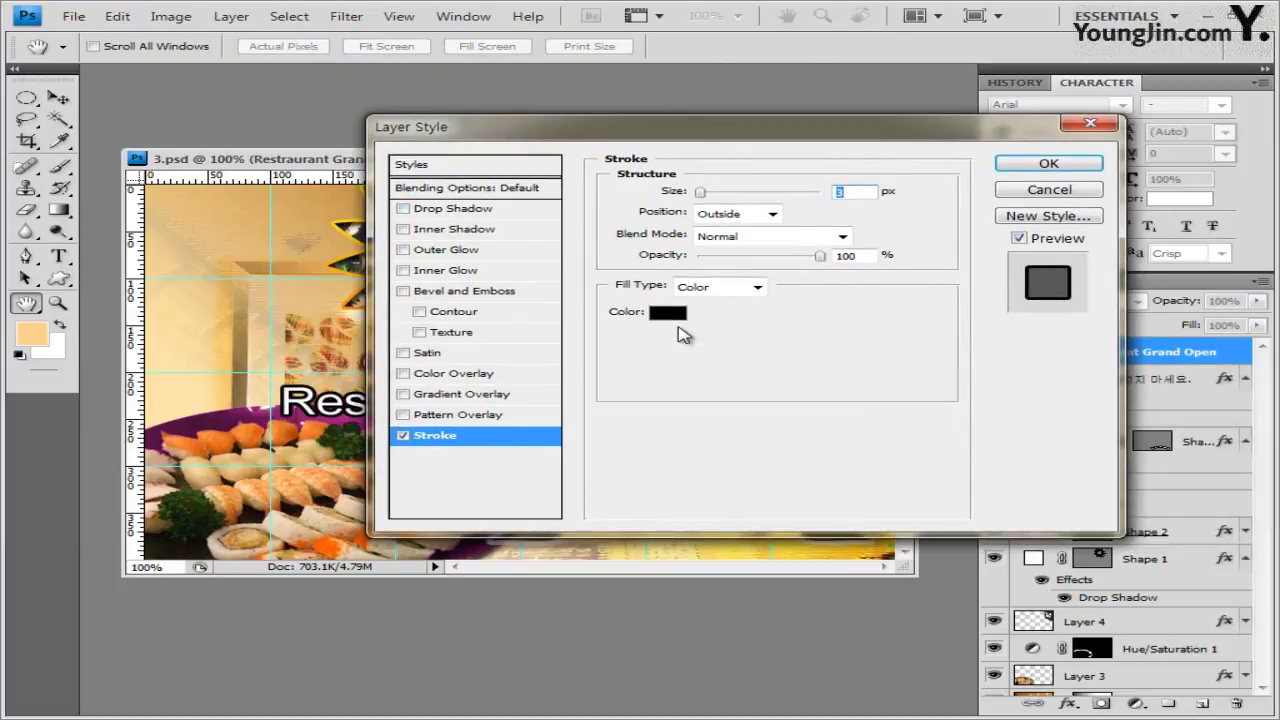
click(668, 313)
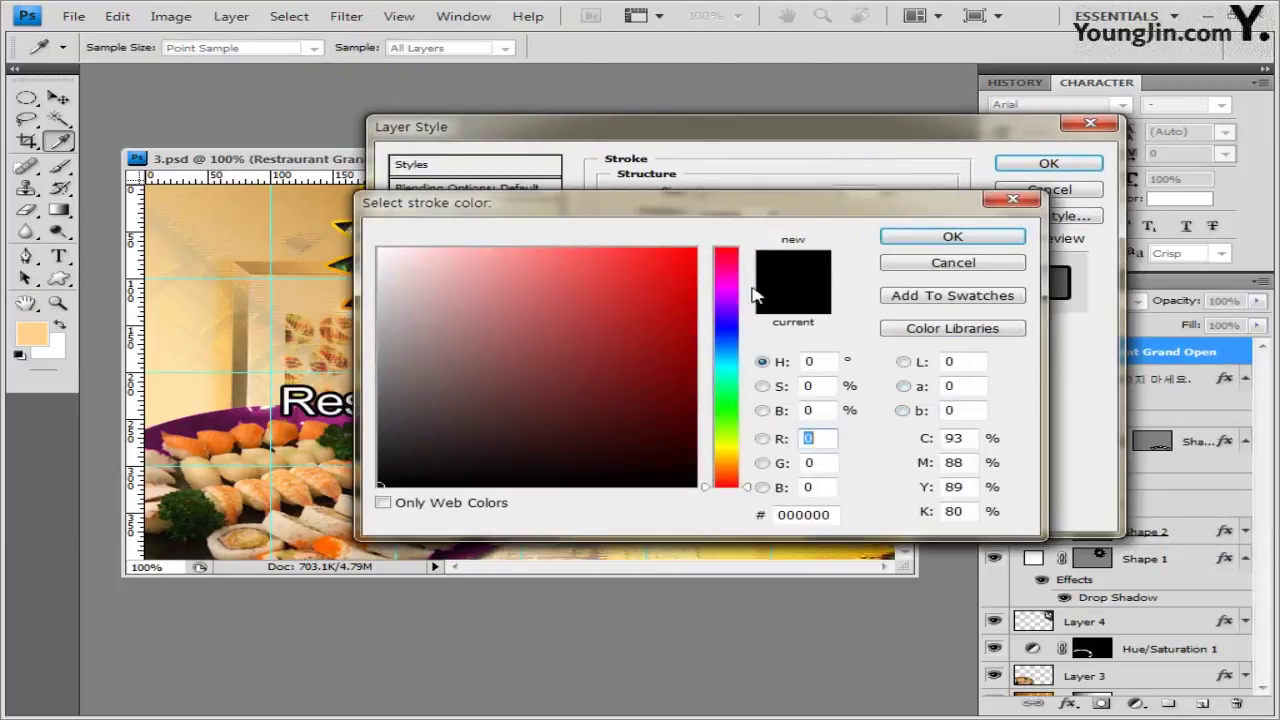
click(953, 262)
key(alt+Down)
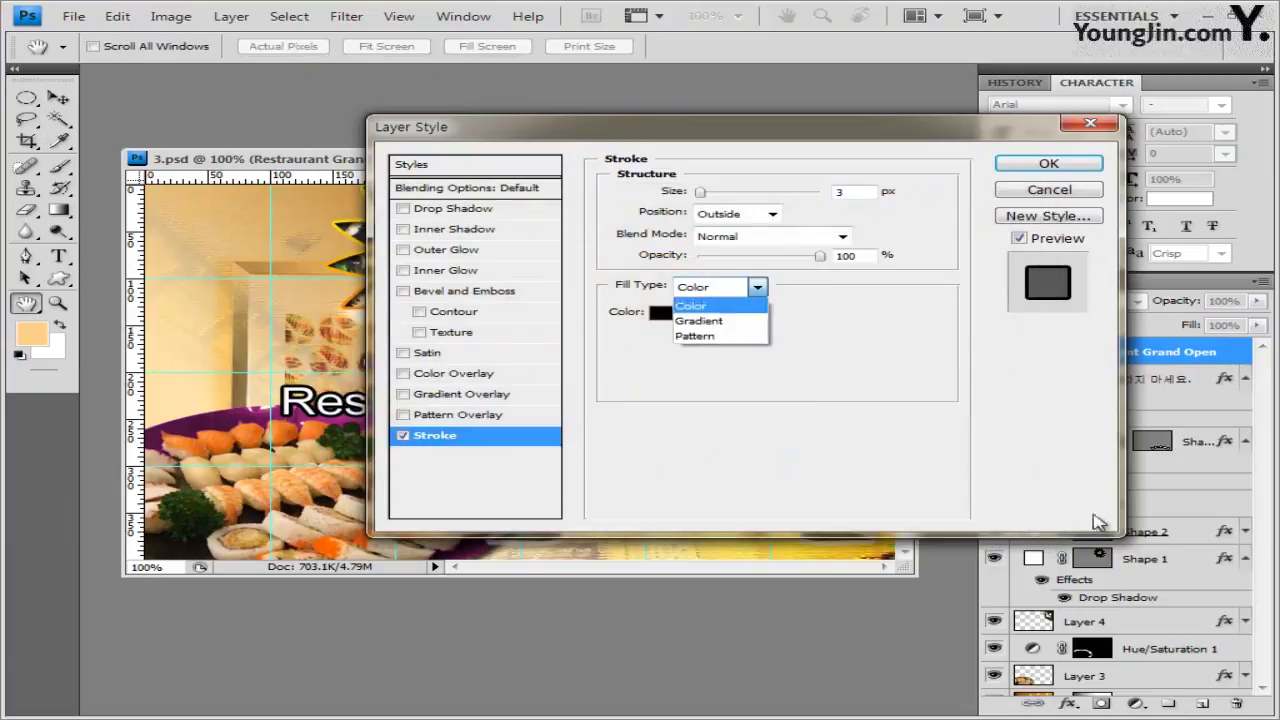
key(Down)
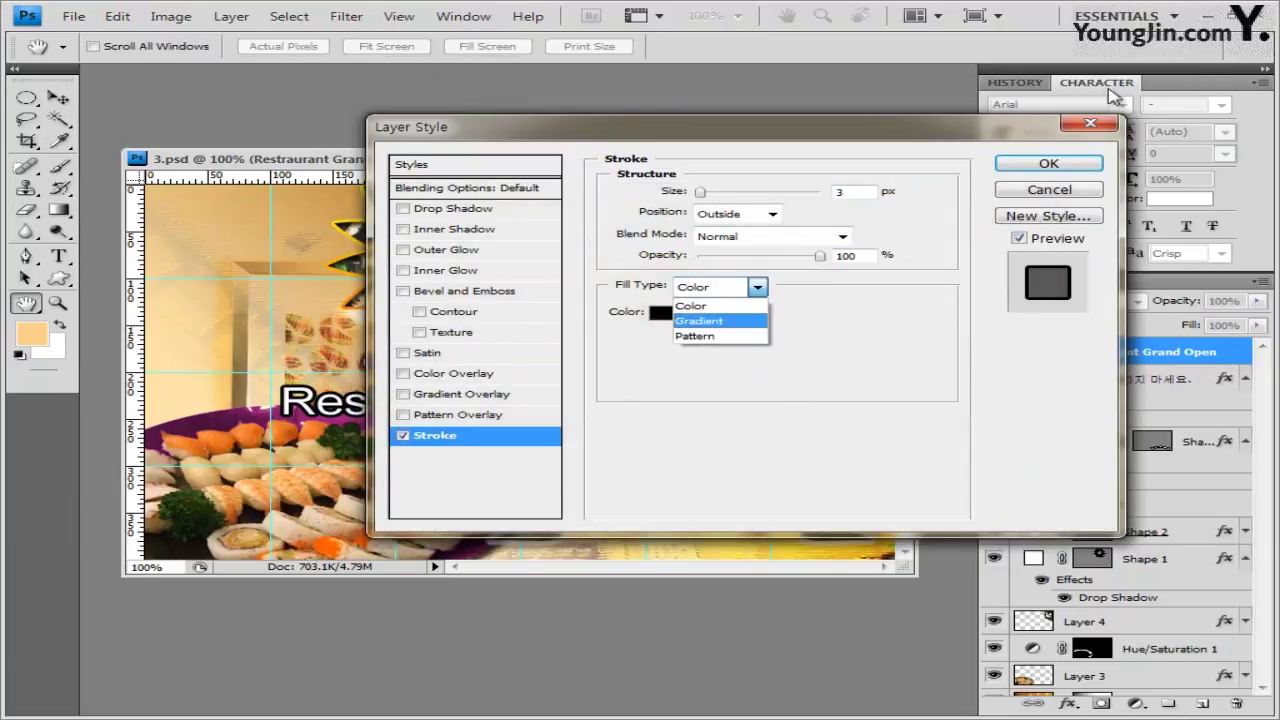
key(Return)
Edit the stroke's gradient and set its starting color stop to cc0000
key(Tab)
key(space)
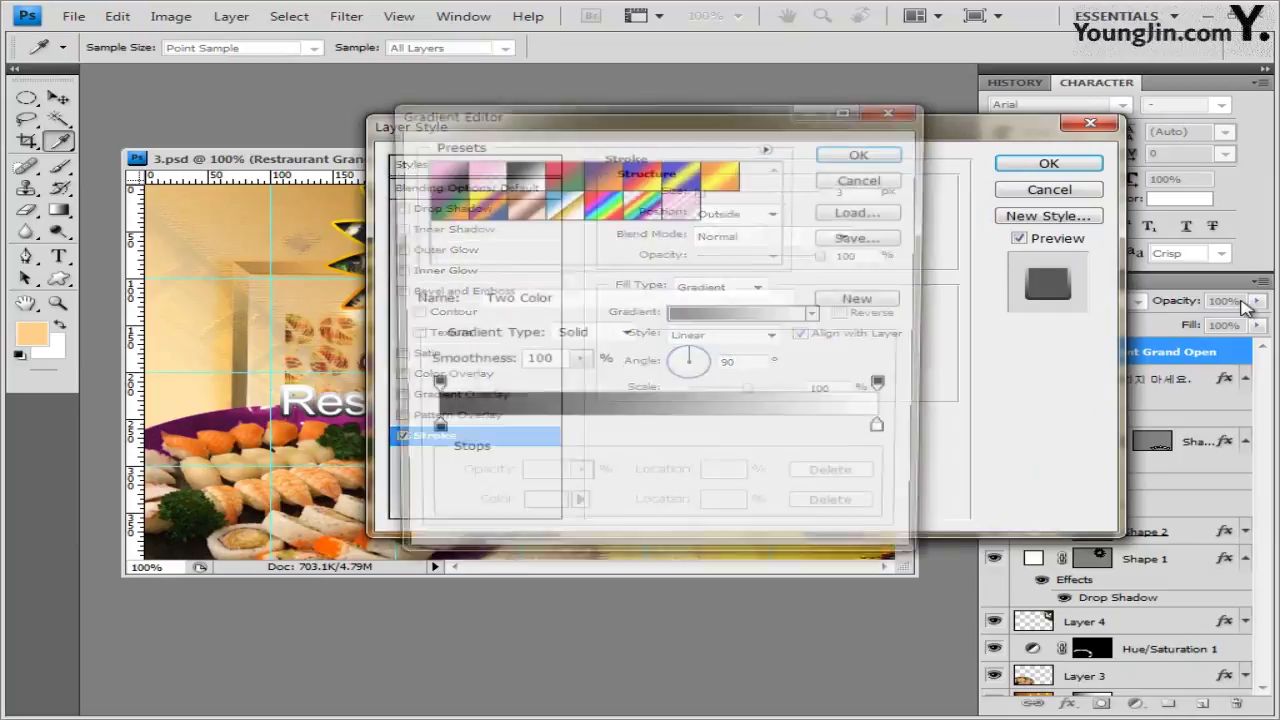
key(Tab)
key(space)
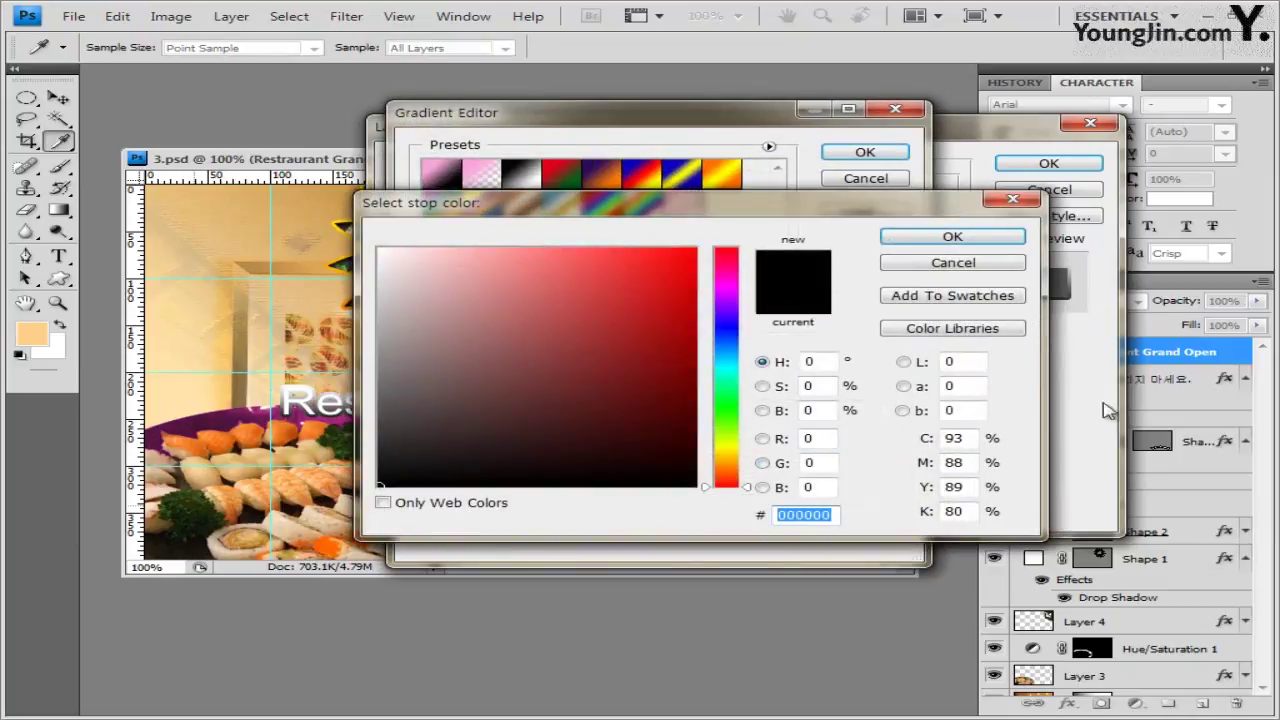
text(cc0000)
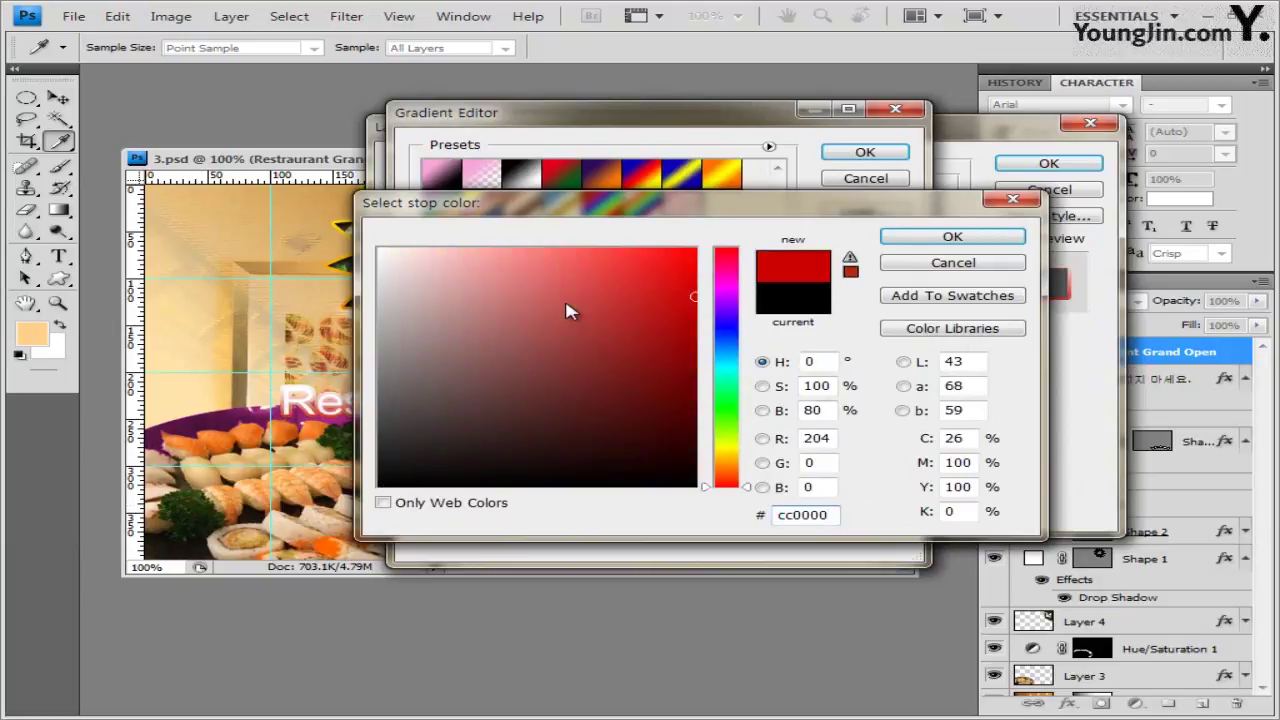
key(Return)
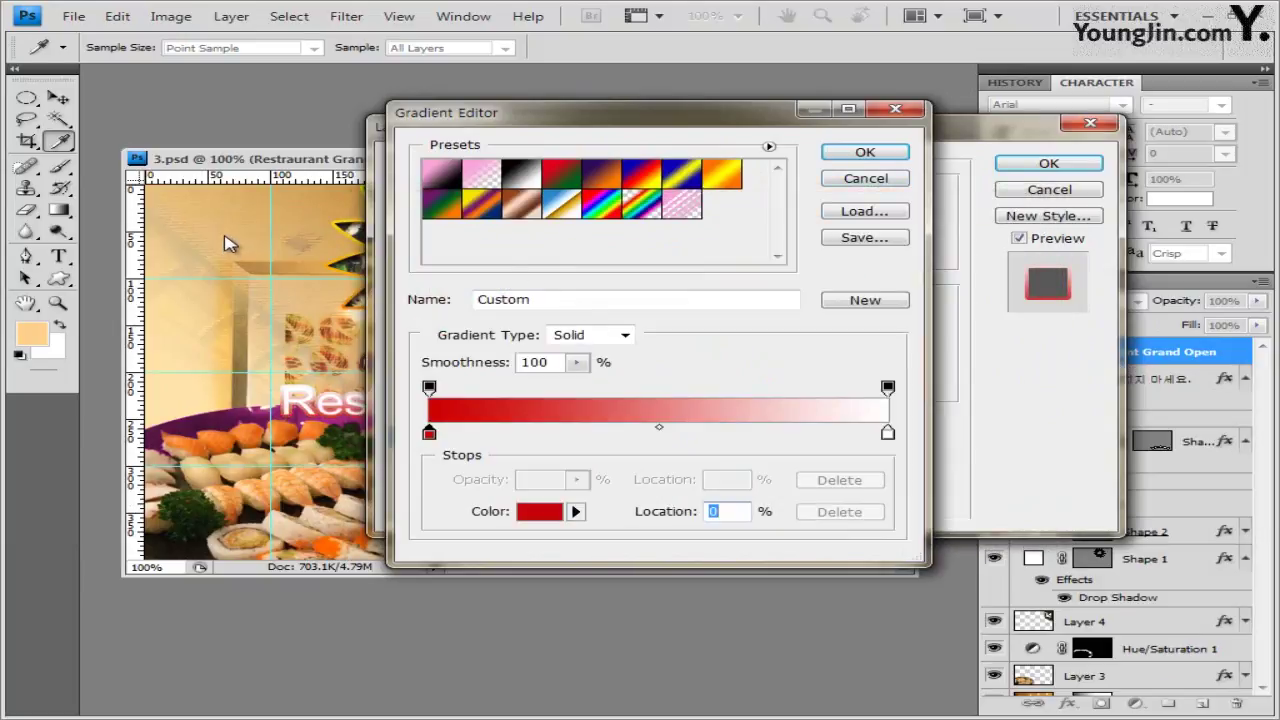
Set the stroke gradient's ending color stop to 3300cc and apply the stroke to the text
double_click(887, 432)
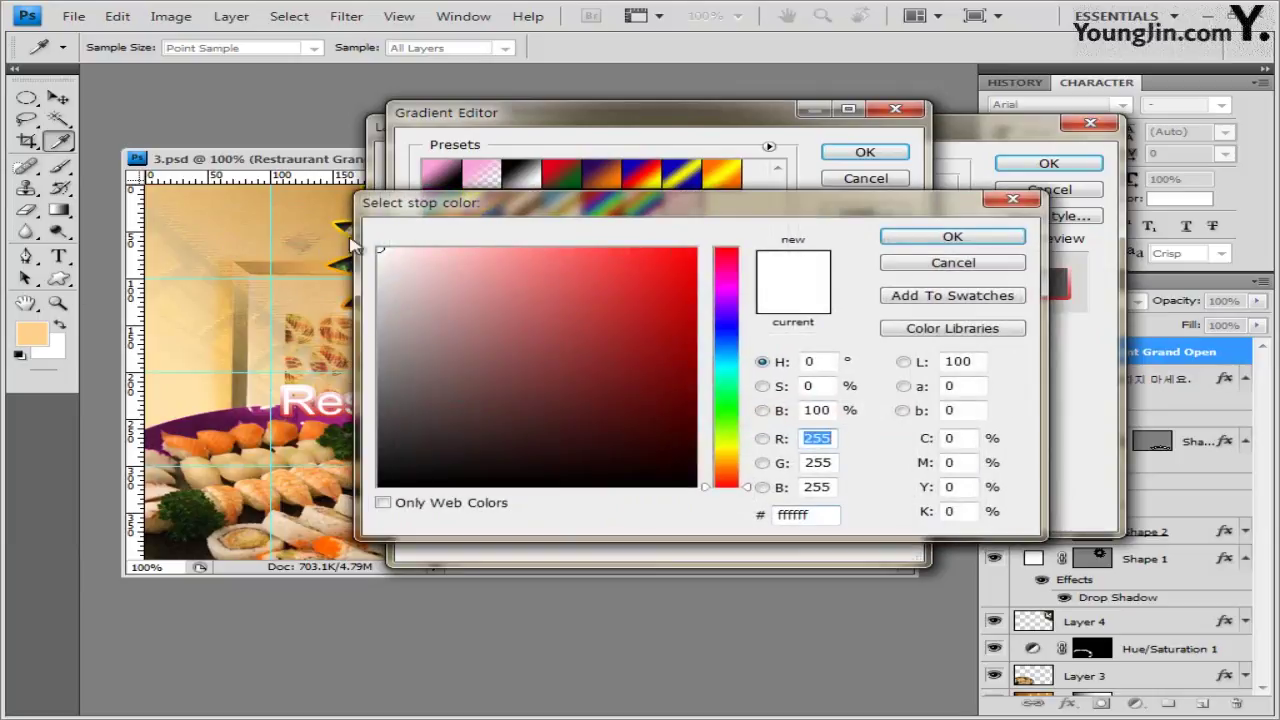
key(Tab)
key(Tab)
key(Tab)
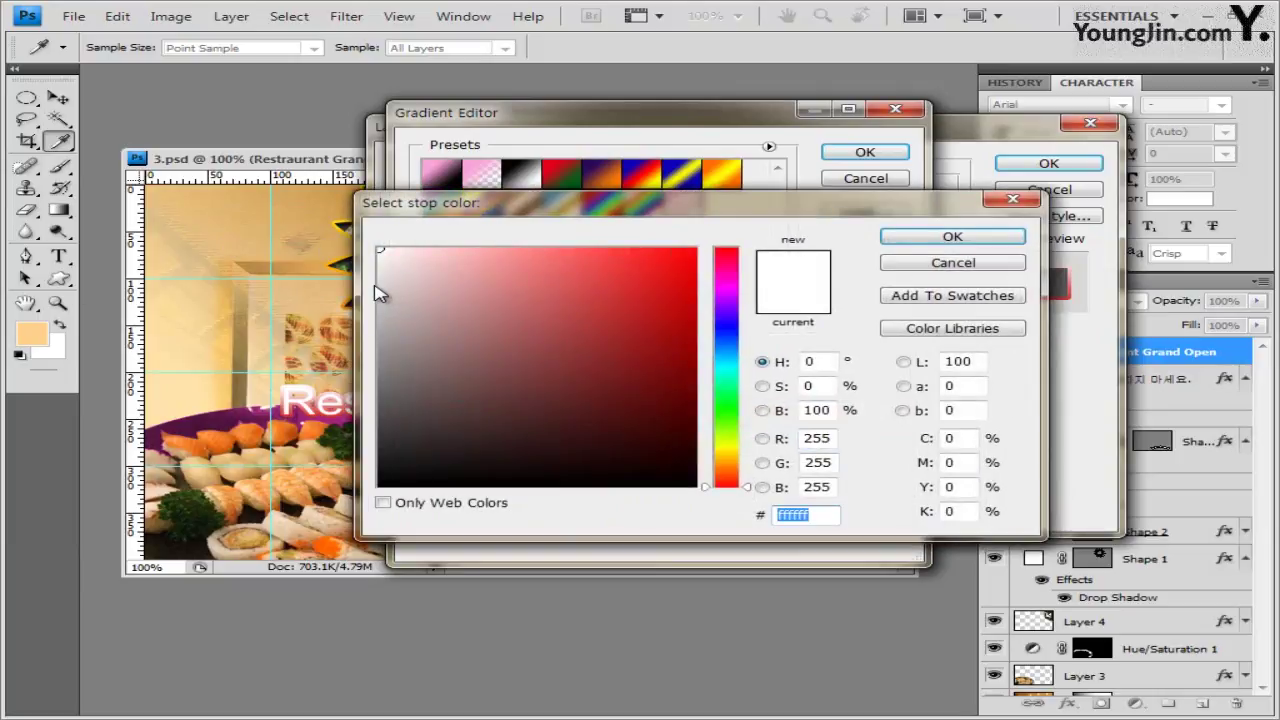
text(3300)
text(cc)
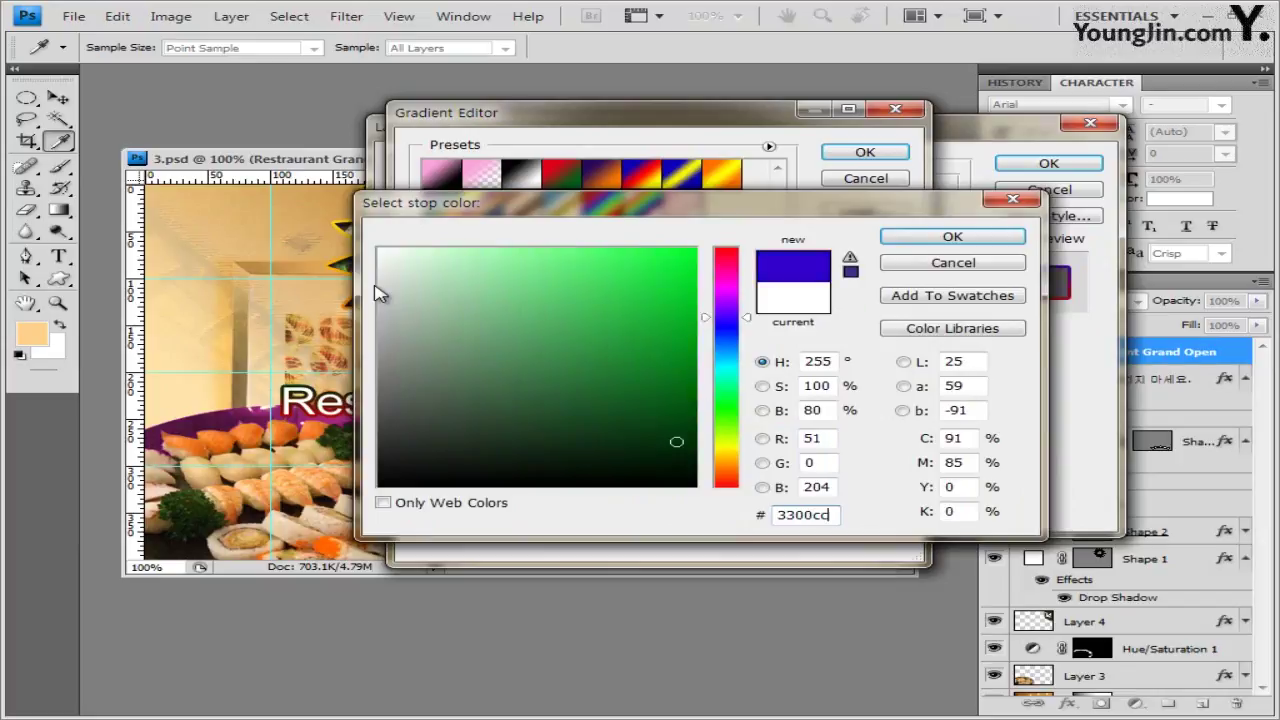
key(Return)
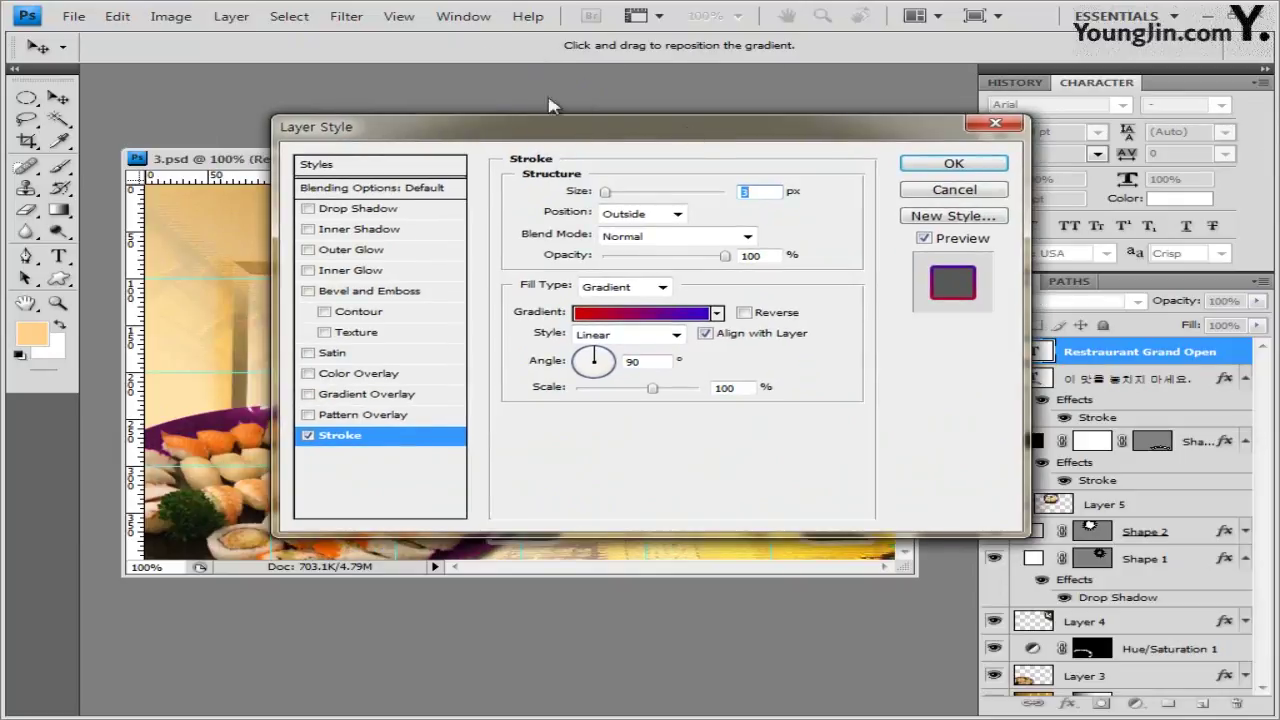
key(Return)
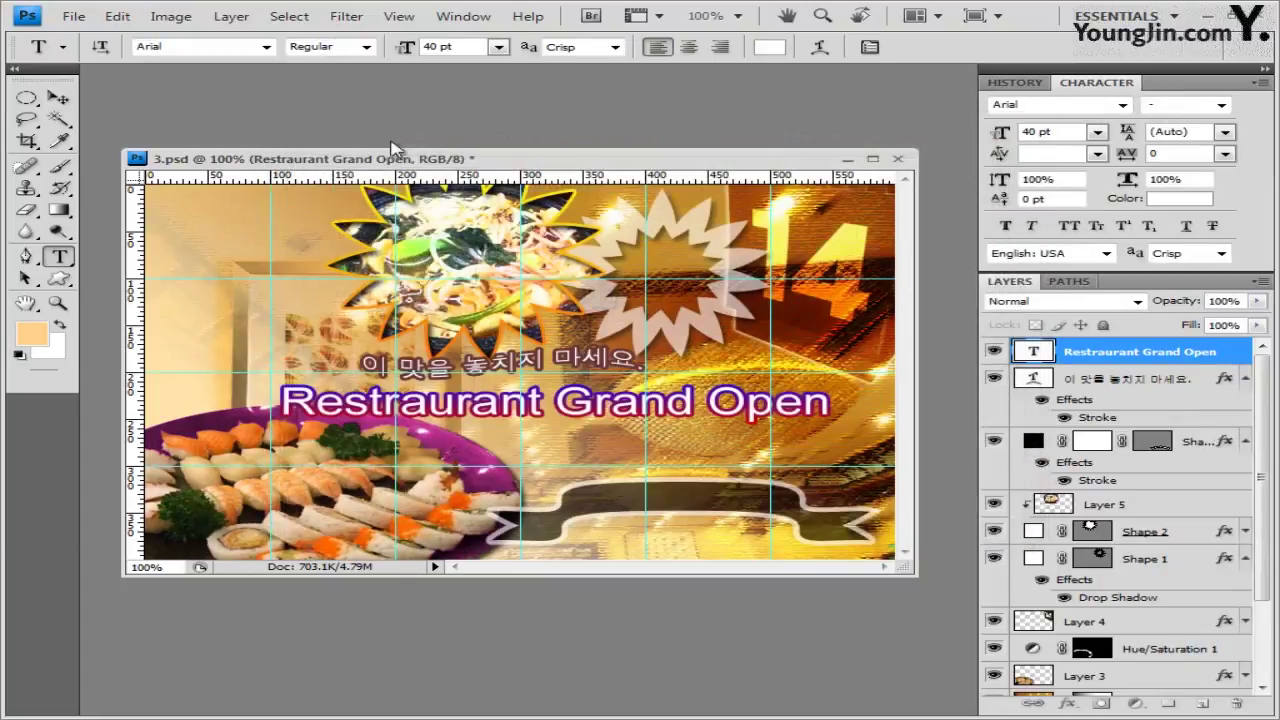
Move the "Restraurant Grand Open" text about 30 px left and 6 px down, keeping it beneath the Korean slogan
key(v)
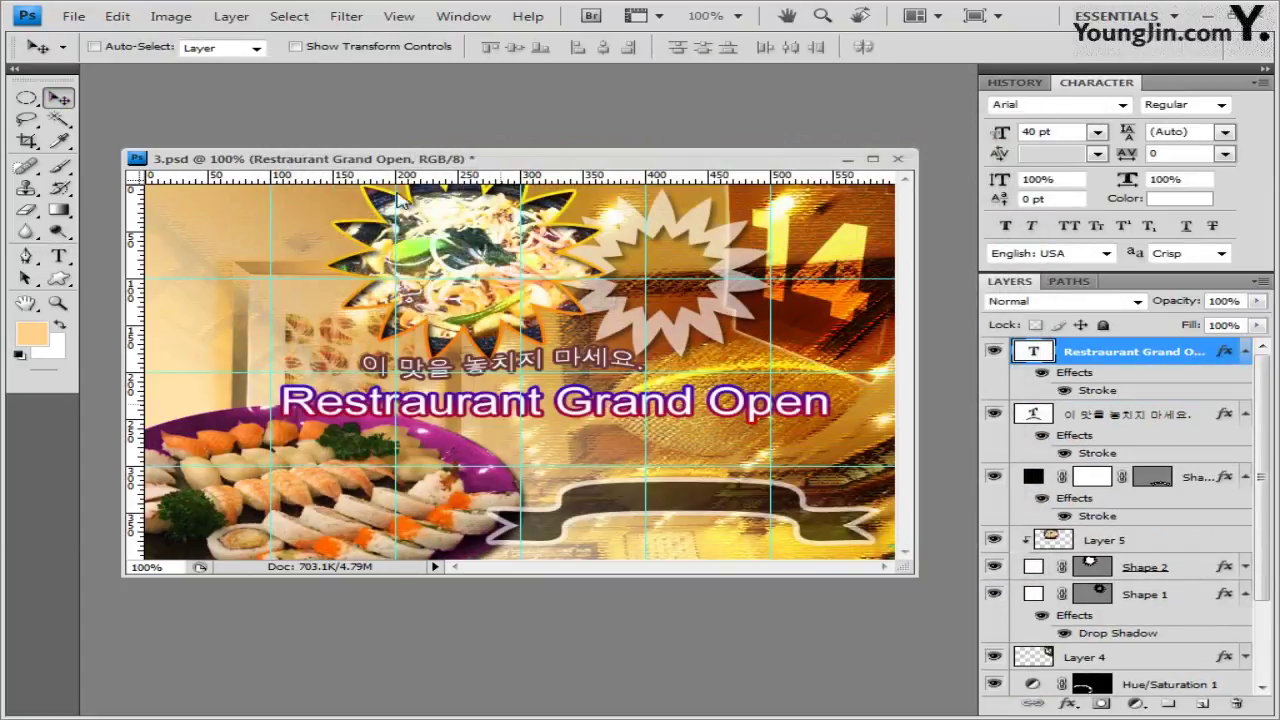
drag(400, 196, 366, 212)
key(Right)
key(Right)
key(Right)
key(Right)
key(Right)
key(Right)
key(Right)
key(Right)
key(Right)
key(Right)
key(Right)
key(Right)
key(Right)
key(Right)
key(Right)
key(Right)
key(Right)
key(Right)
key(Right)
key(Right)
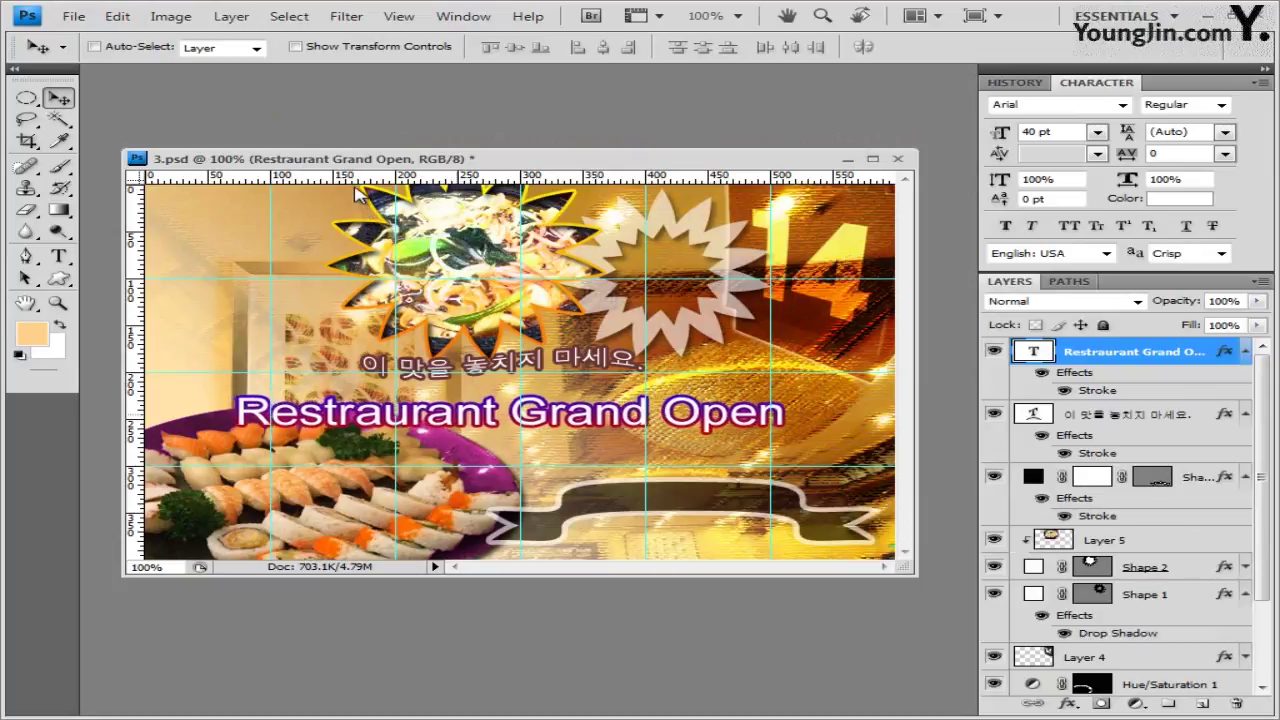
key(Up)
key(Up)
key(Up)
key(Up)
key(Up)
key(Up)
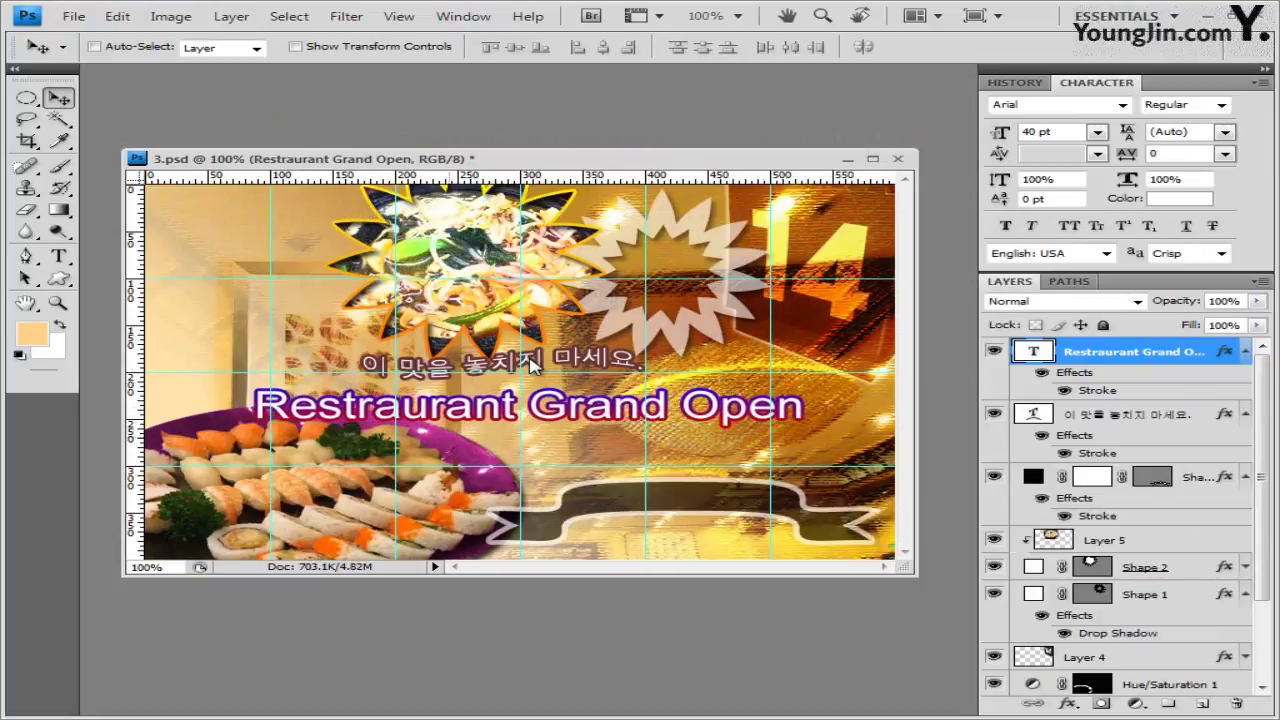
key(Down)
key(Down)
key(Left)
key(Left)
key(Left)
key(Left)
key(Left)
key(Left)
key(Left)
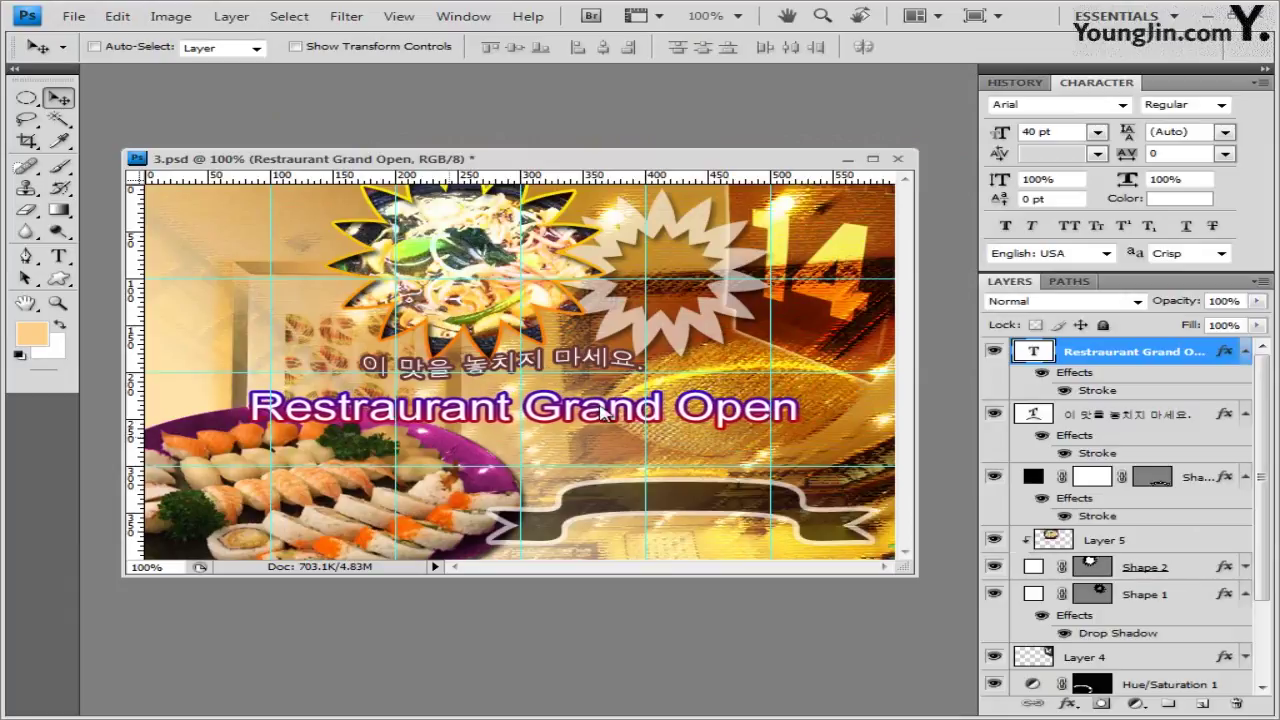
key(Right)
key(Right)
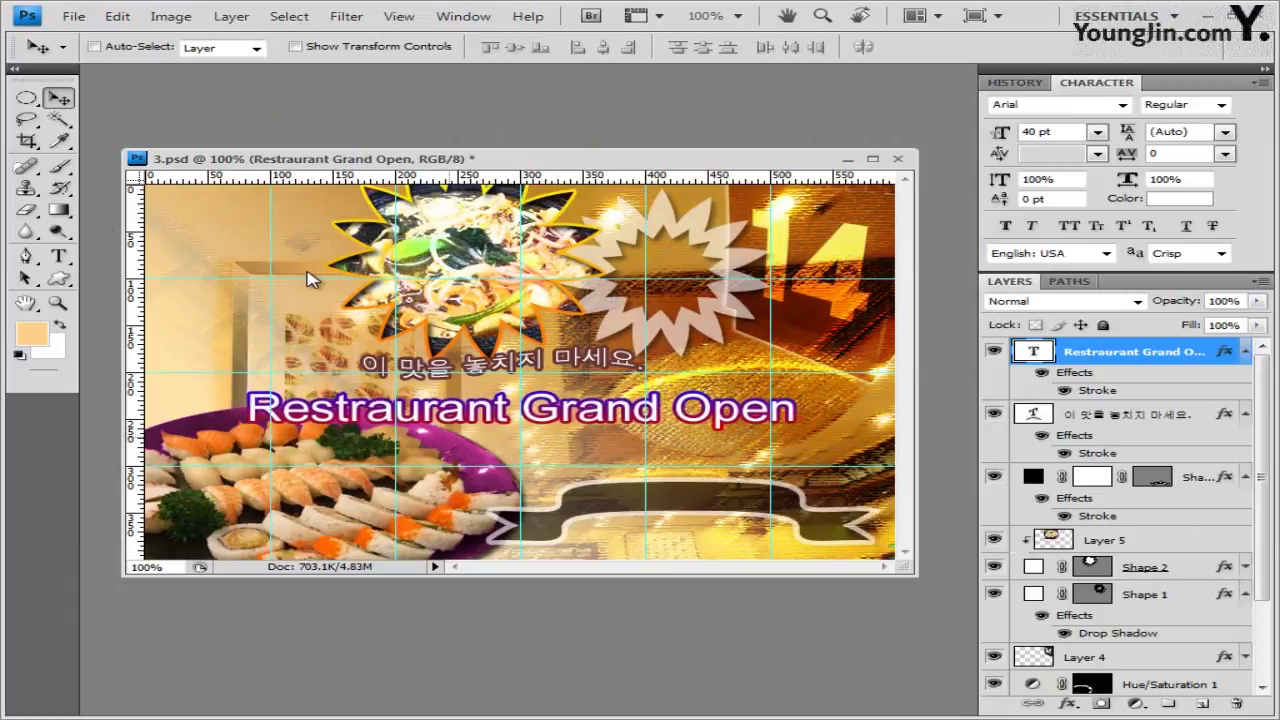
key(Down)
key(Down)
key(Down)
key(Left)
key(Left)
key(Left)
key(Left)
key(Left)
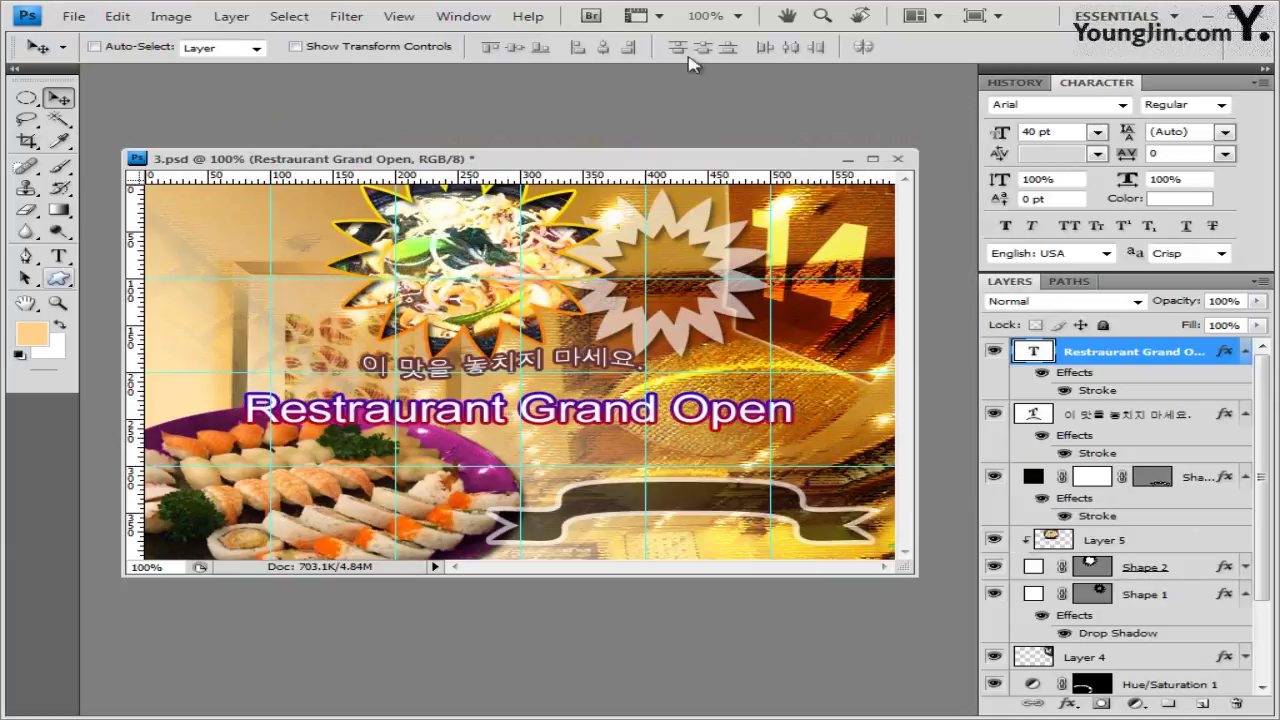
Start a new text line inside the white flower shape and set its font to 바탕
key(t)
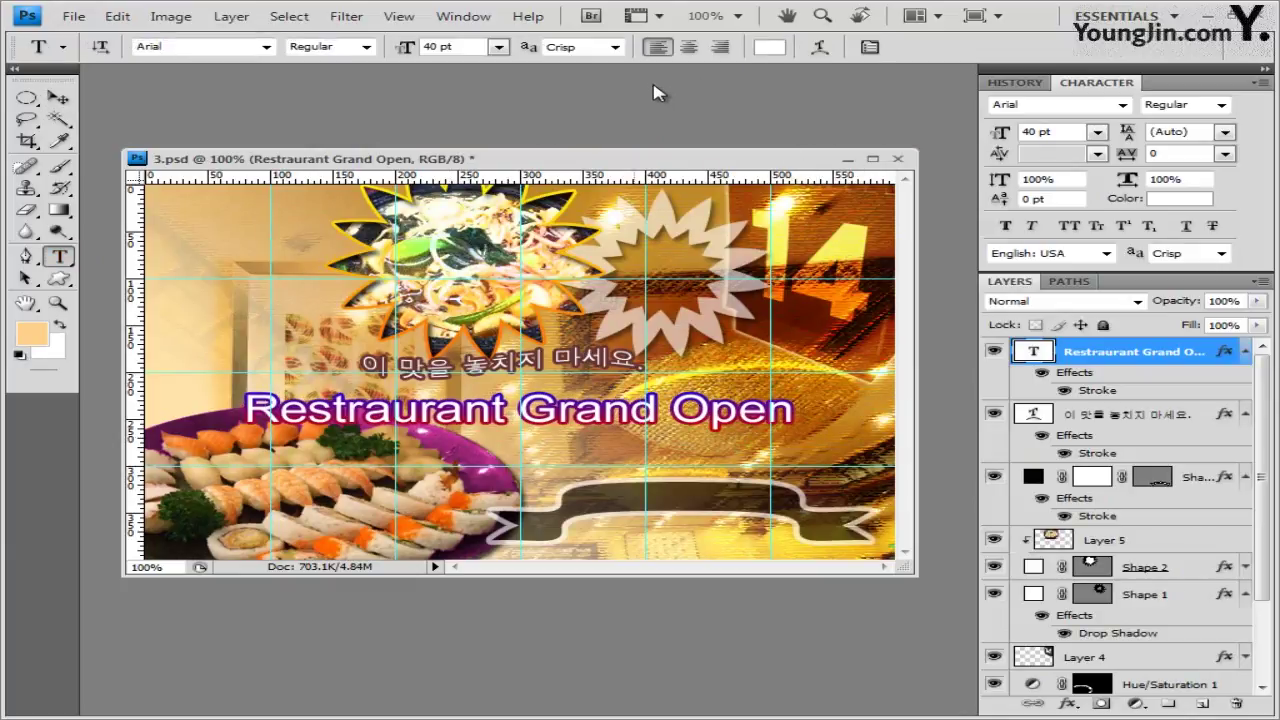
click(634, 268)
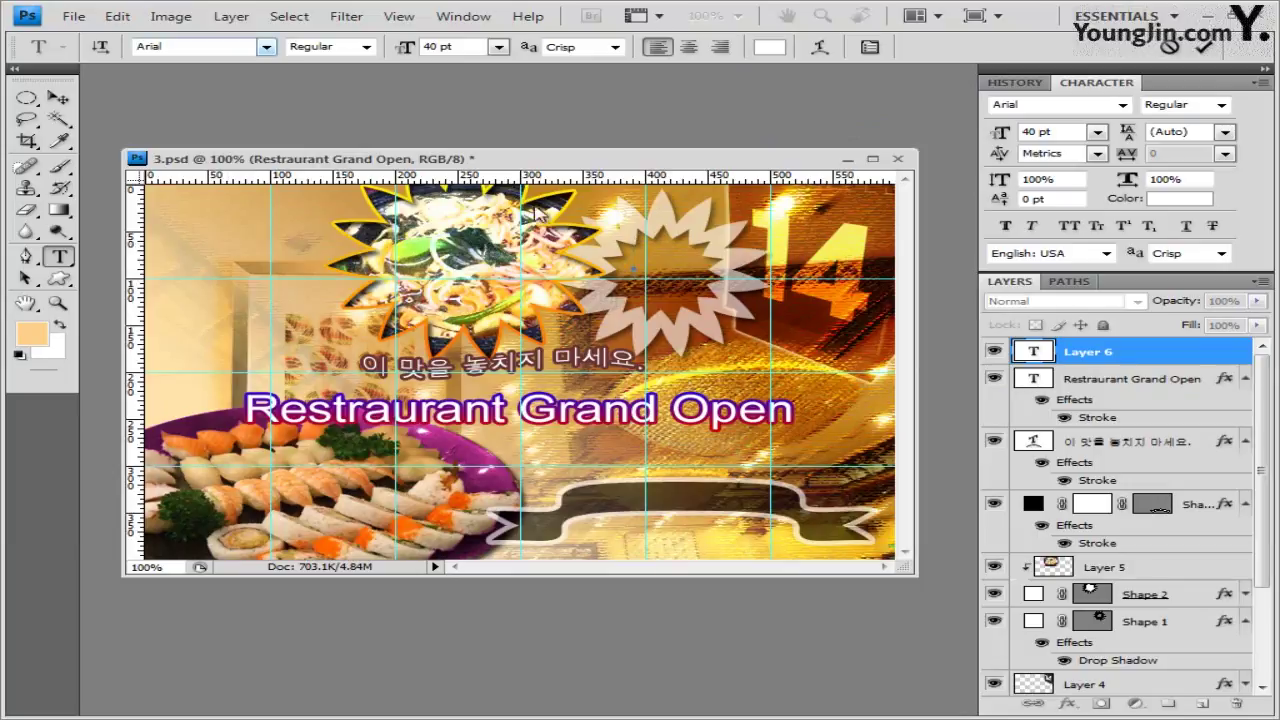
key(alt+Down)
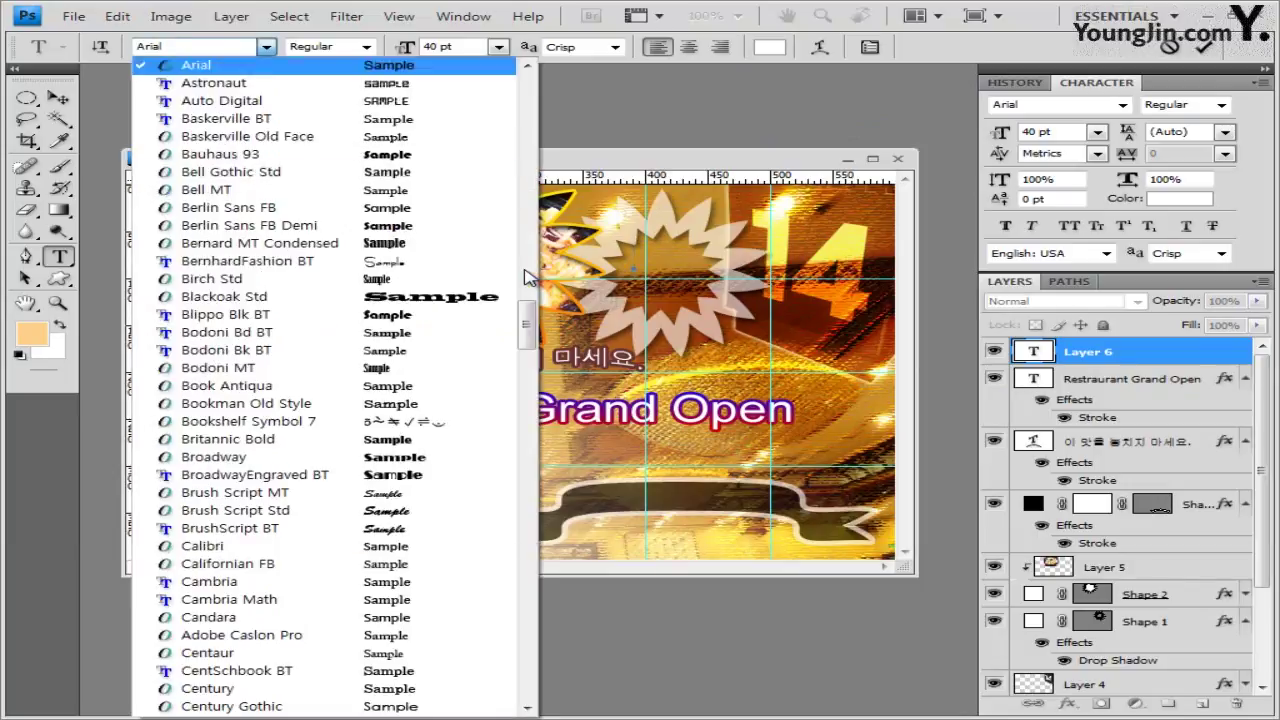
scroll(527, 277, up, 10)
scroll(527, 277, up, 5)
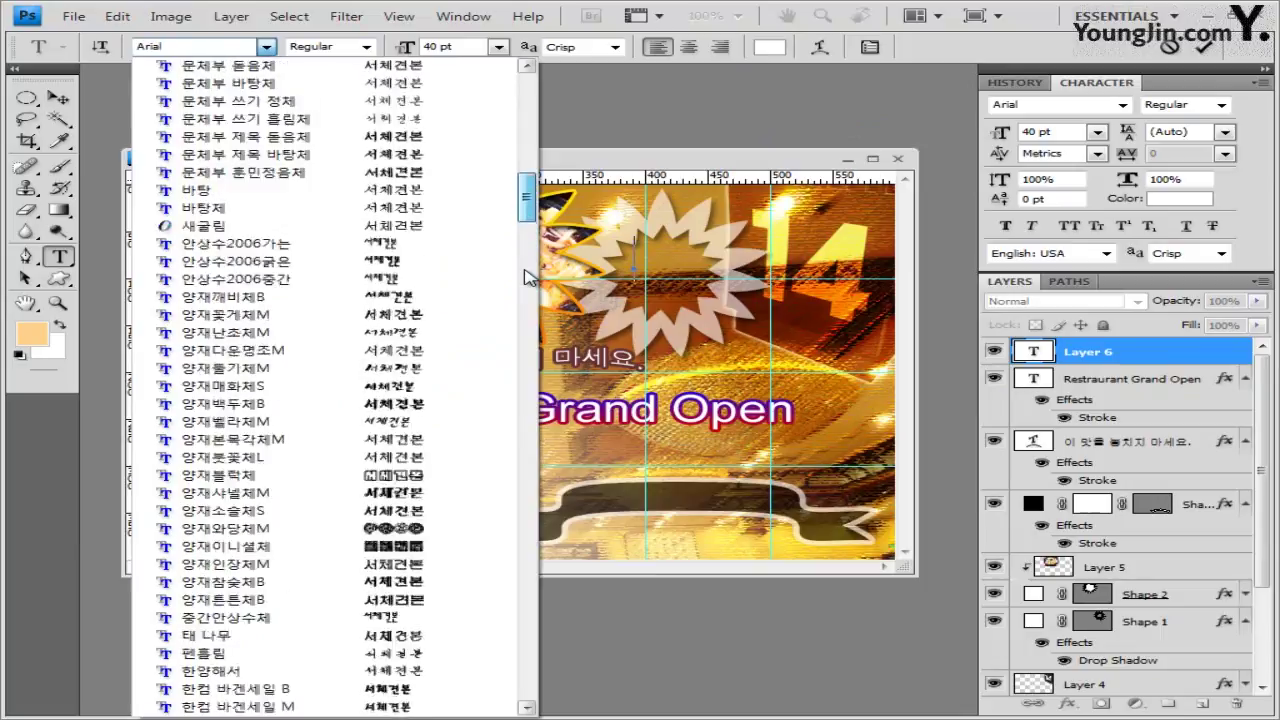
key(Down)
key(Down)
key(Down)
key(Down)
key(Return)
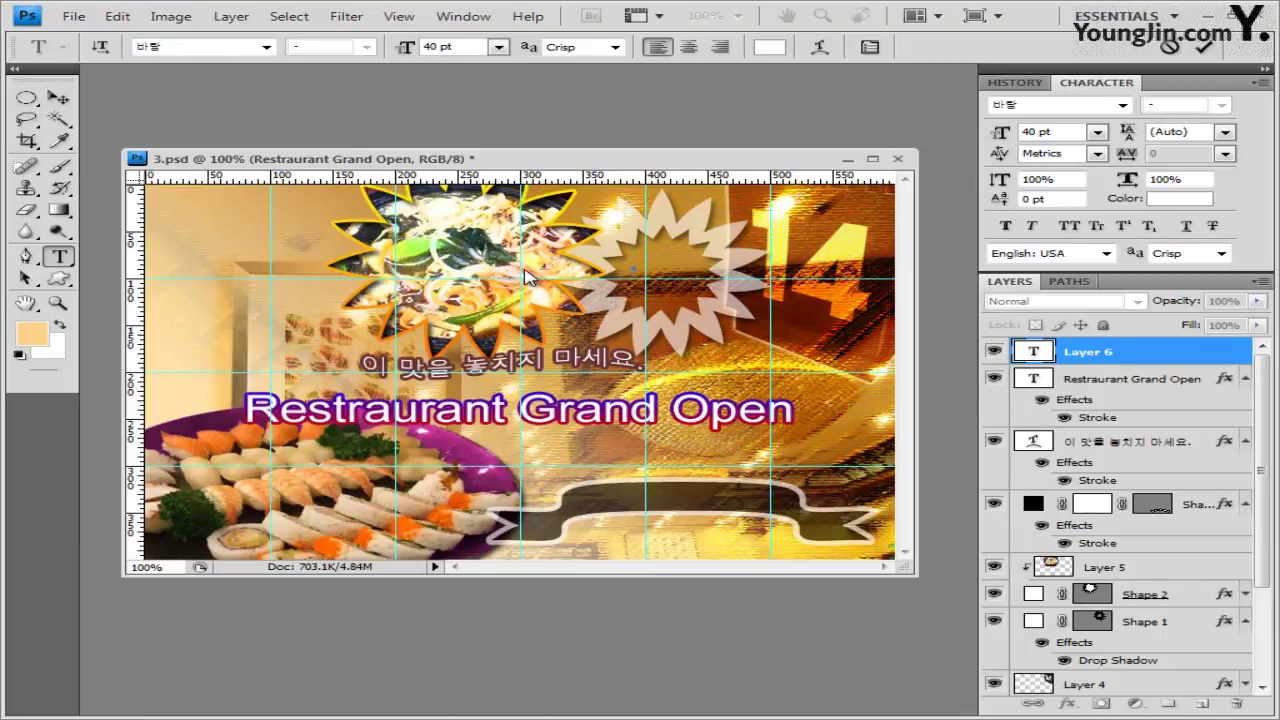
Set the text size to 16 pt and enter "오픈기념 쿠폰 이벤트" on three lines, one word per line
key(Tab)
text(16)
key(Return)
text(오픈기념 쿠폰 이벤트)
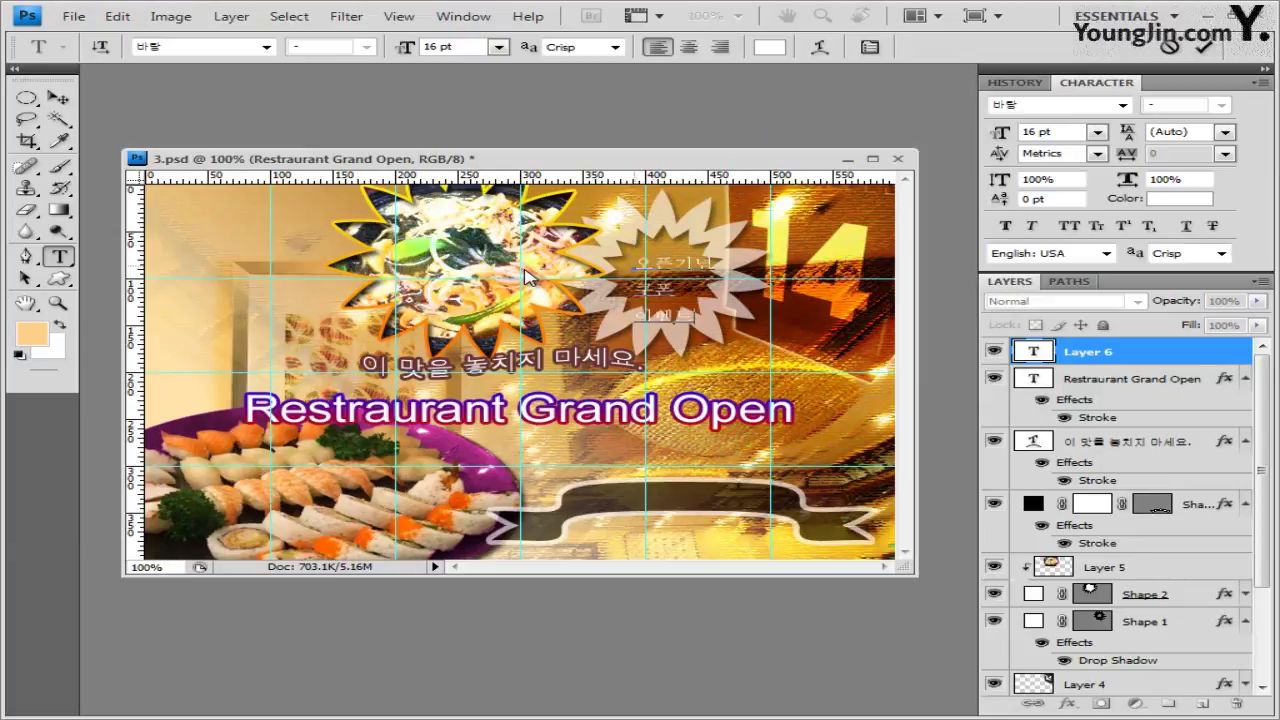
Center-align the three-line coupon text, move it to the middle of the white flower shape and commit it
key(ctrl+a)
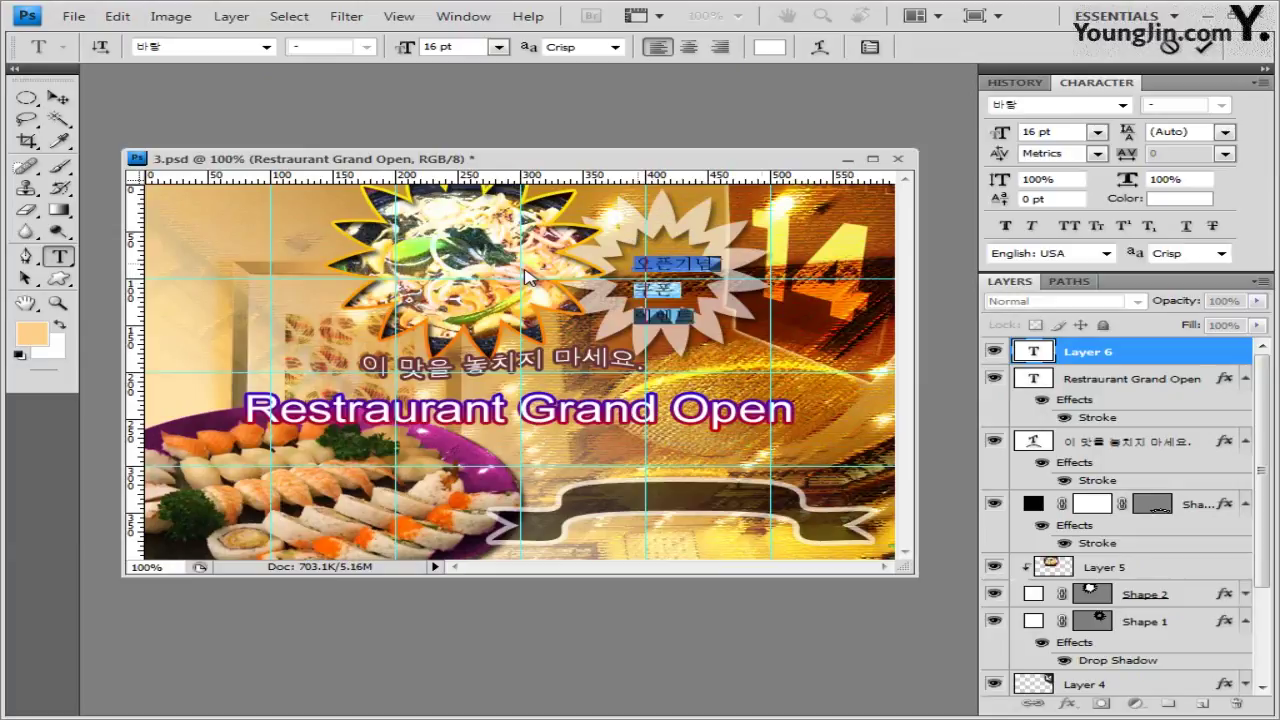
key(ctrl+shift+c)
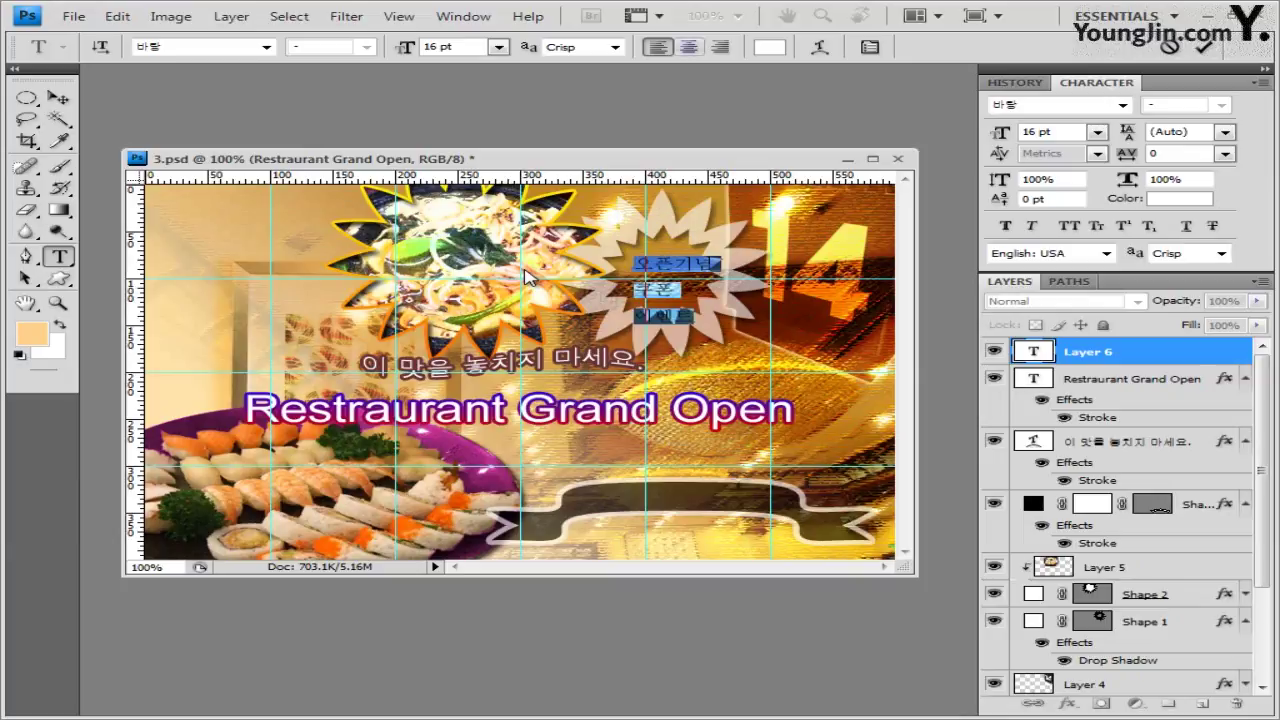
key(ctrl+shift+c)
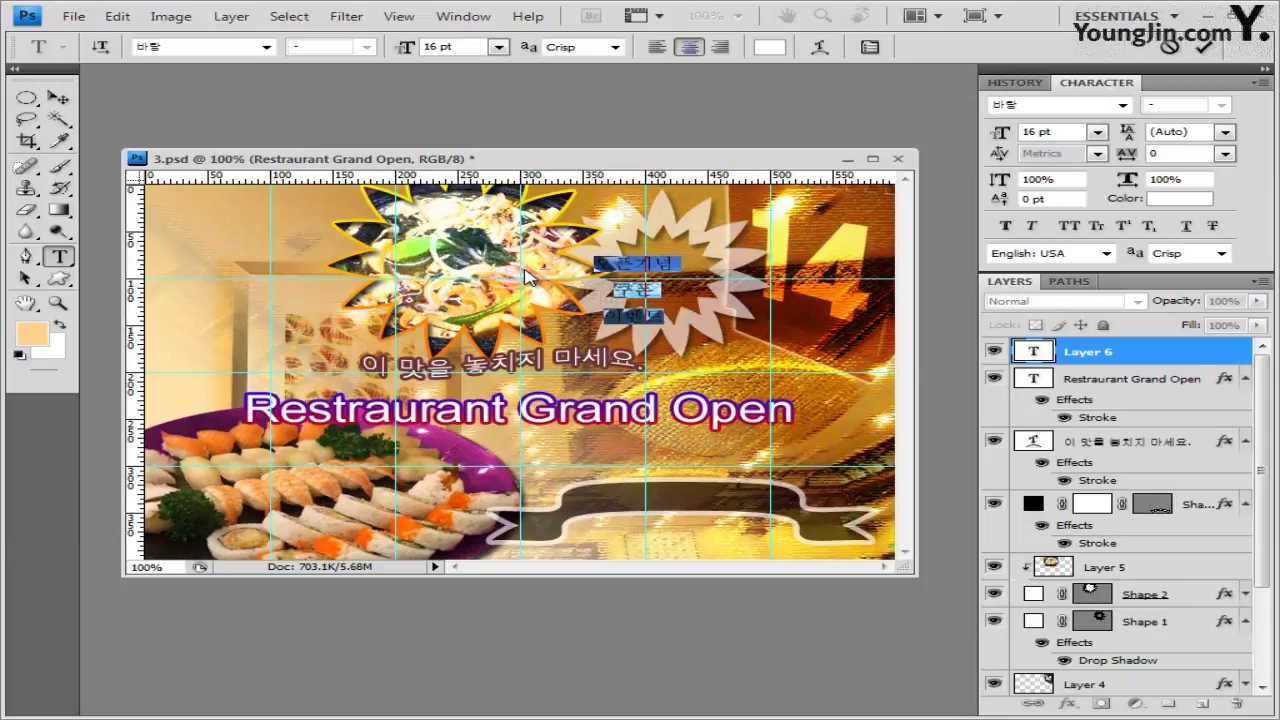
key(ctrl+shift+Up)
key(ctrl+shift+Right)
key(ctrl+shift+Right)
key(ctrl+shift+Right)
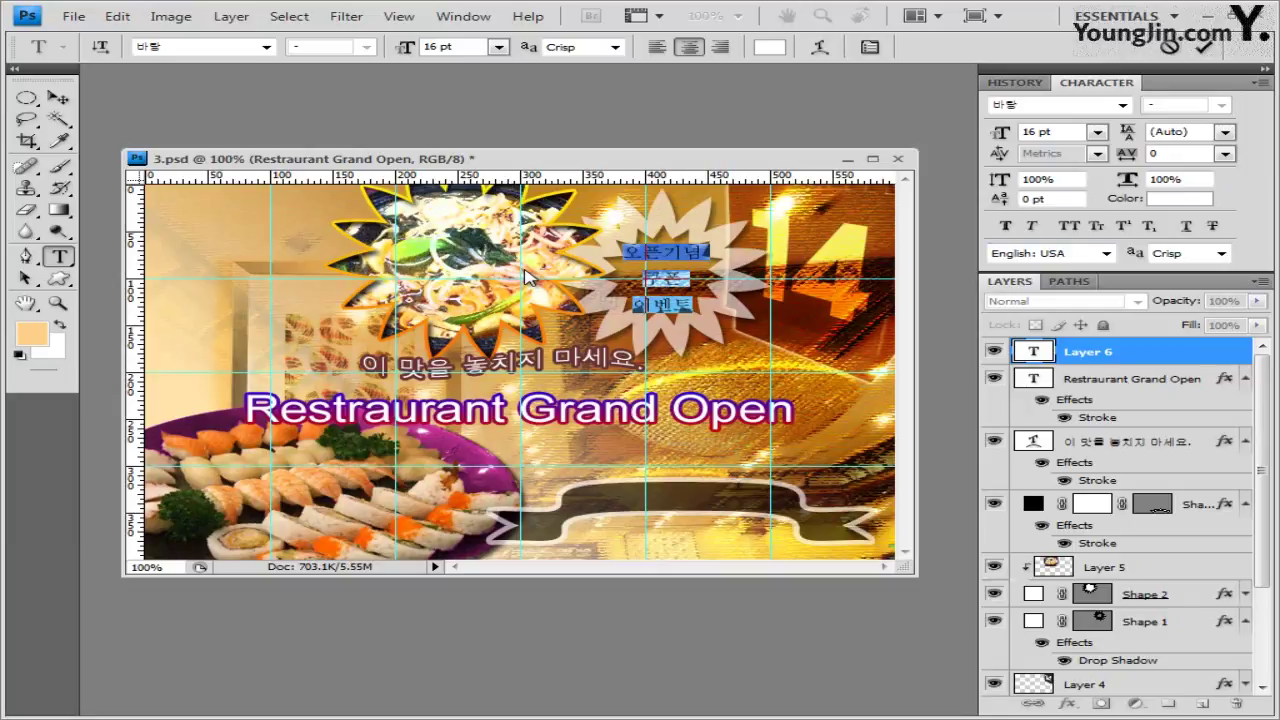
key(ctrl+Return)
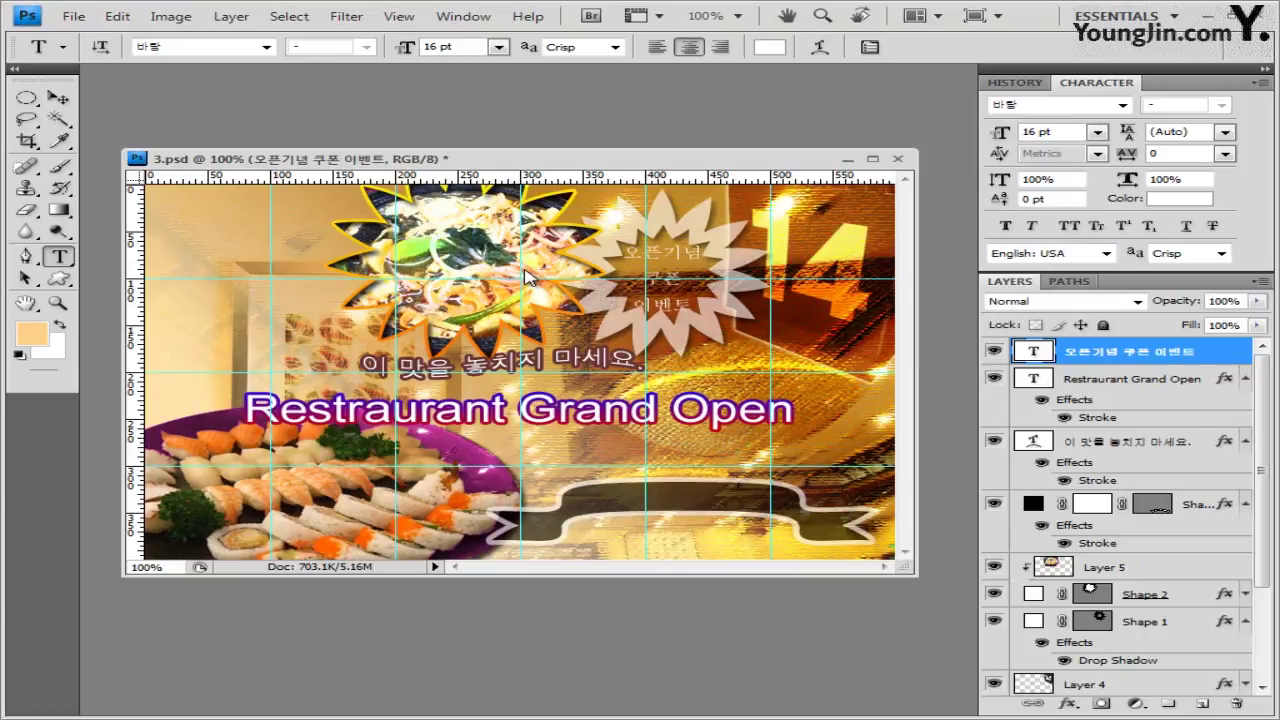
Add an Outer Glow effect with its default settings to the "오픈기념 쿠폰 이벤트" text
click(1067, 703)
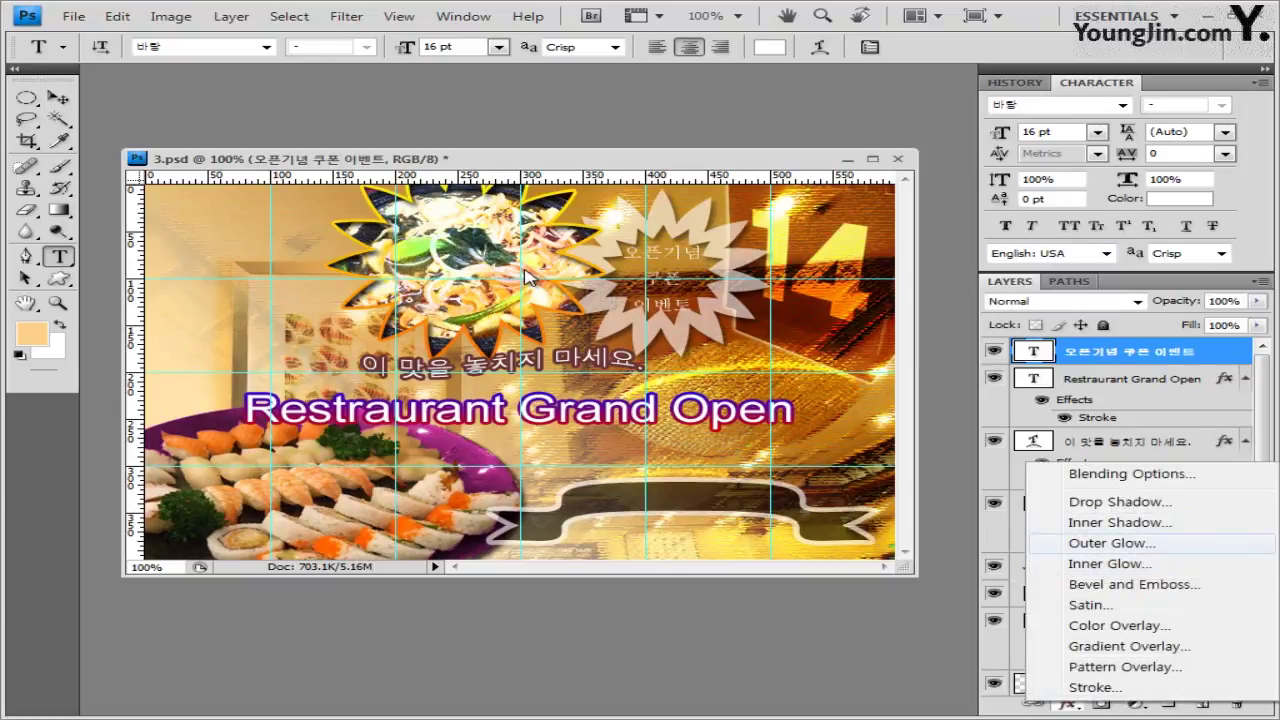
click(1112, 543)
click(986, 163)
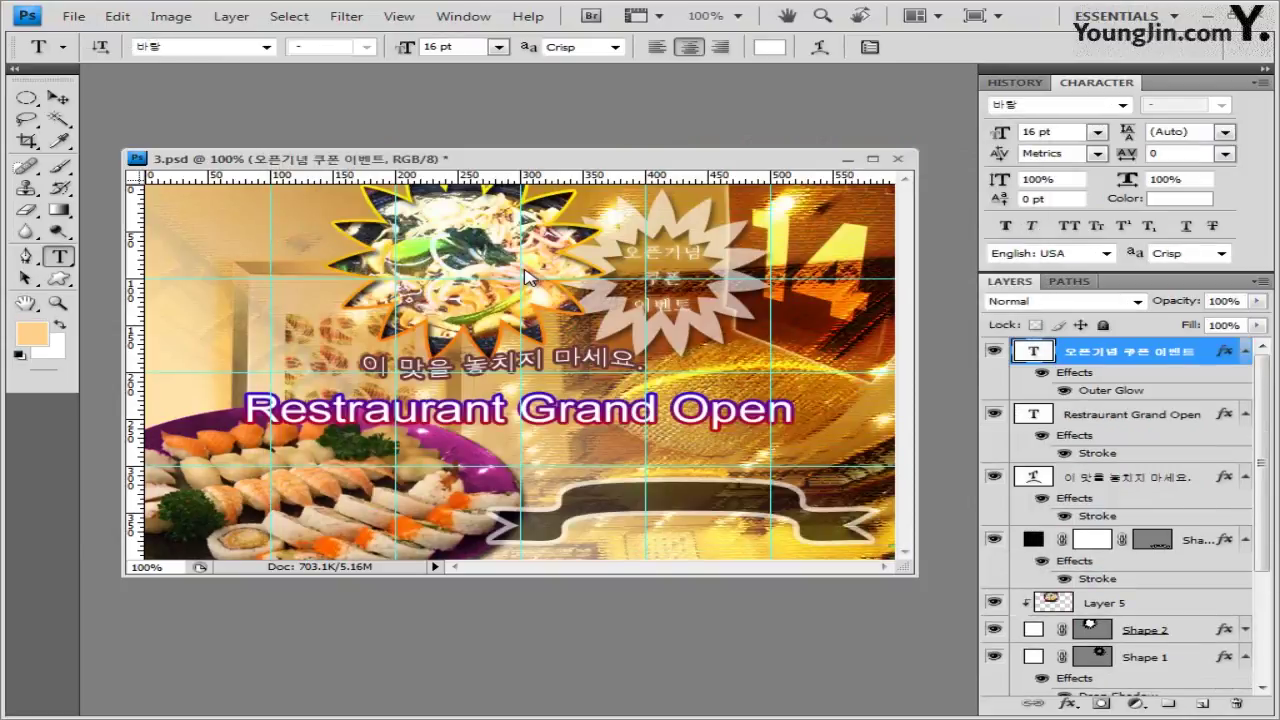
key(v)
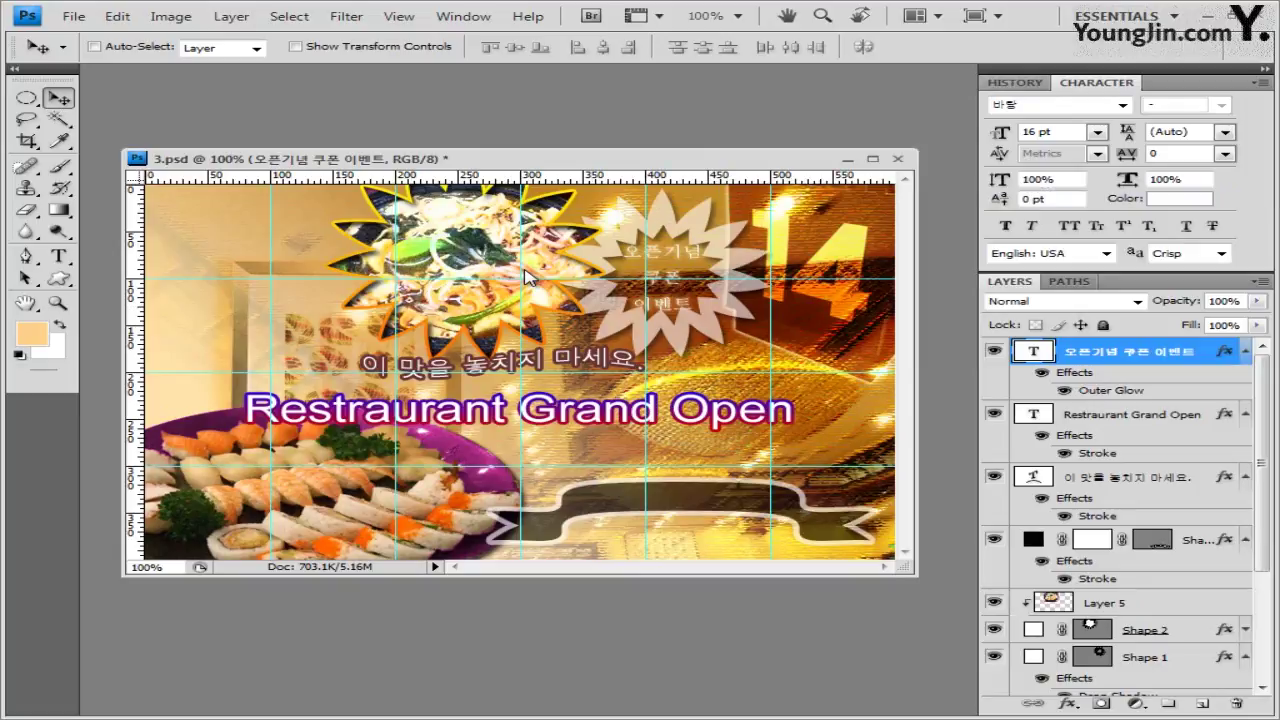
key(alt+w)
key(c)
key(c)
key(c)
key(c)
key(c)
key(c)
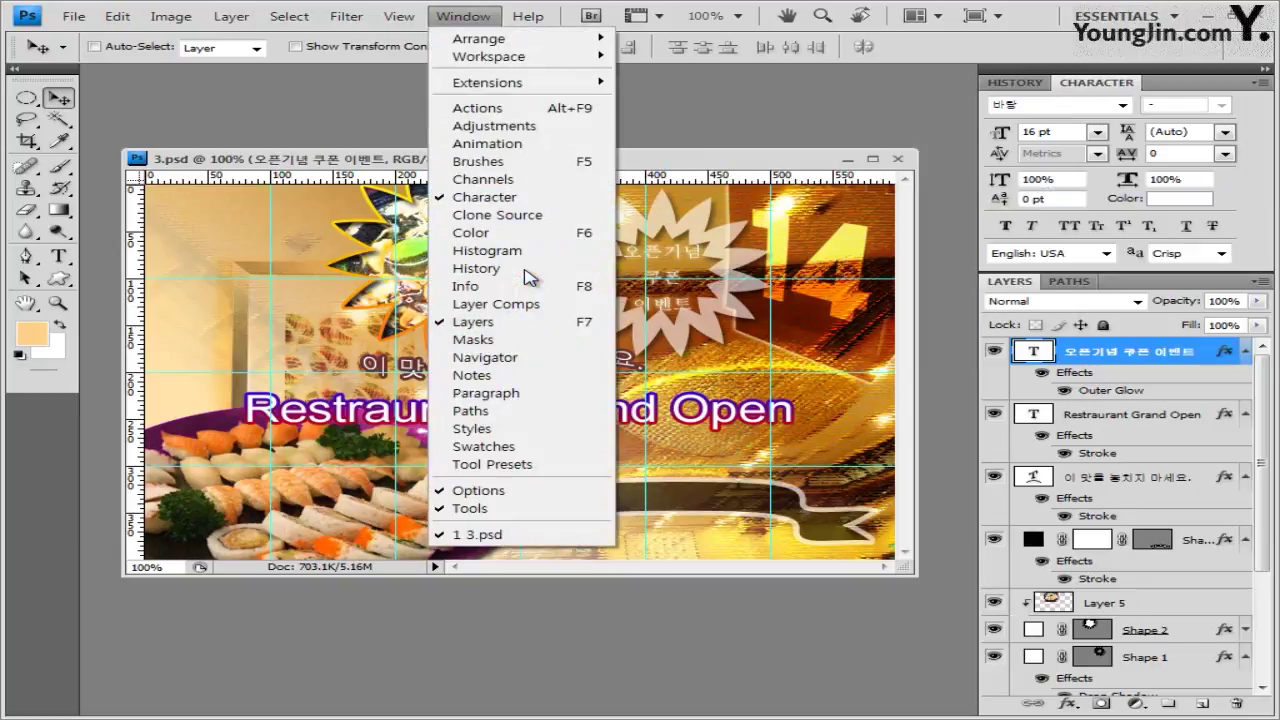
key(Escape)
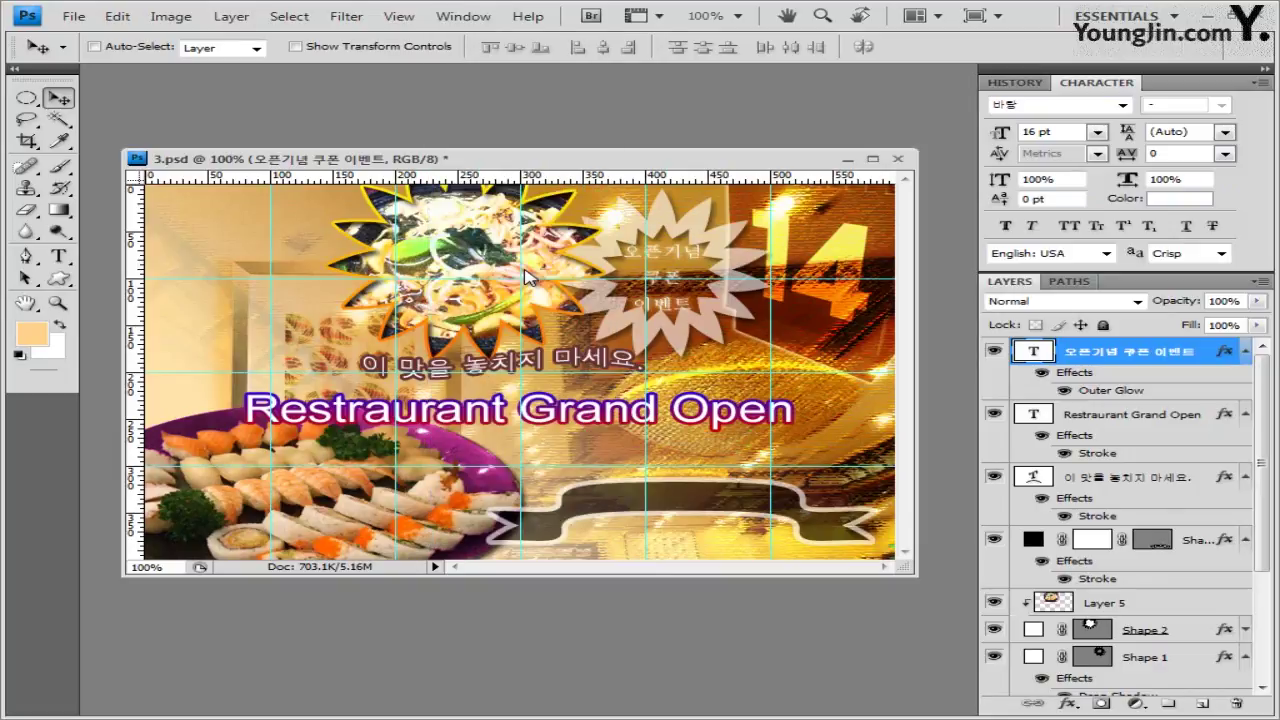
Set the leading of the three-line coupon text to 22 pt
key(alt+Down)
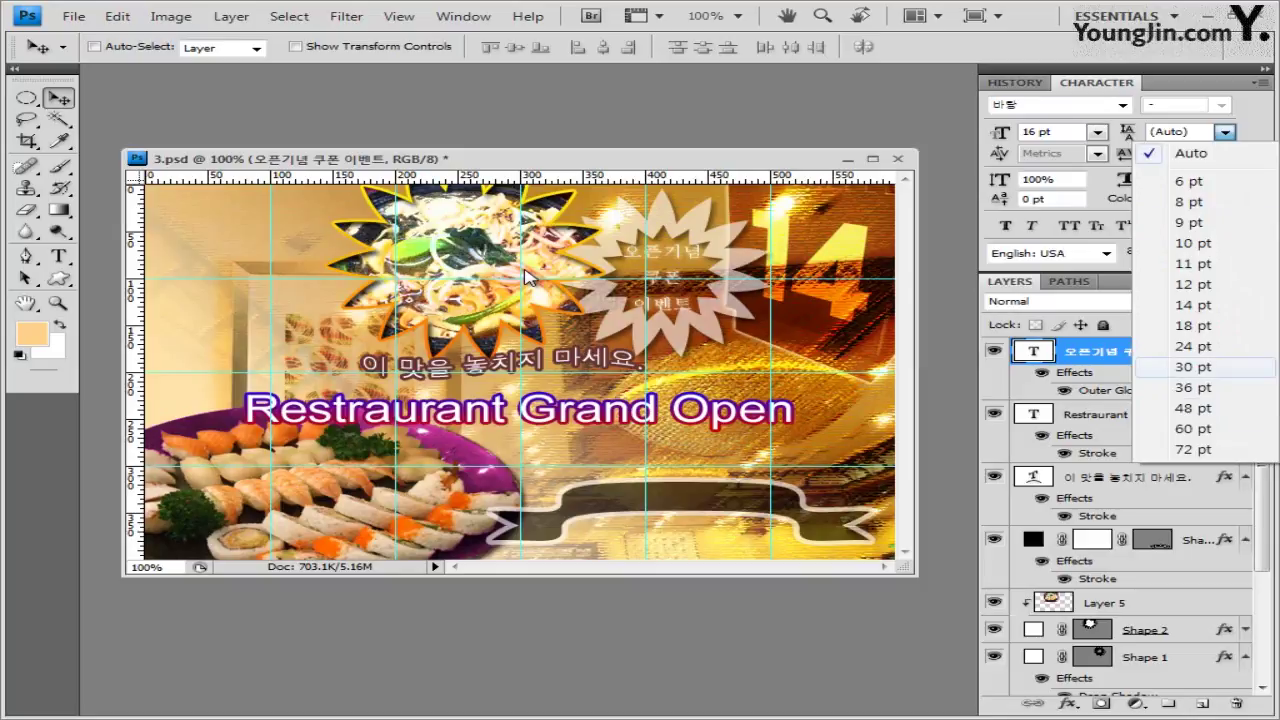
key(Up)
key(Up)
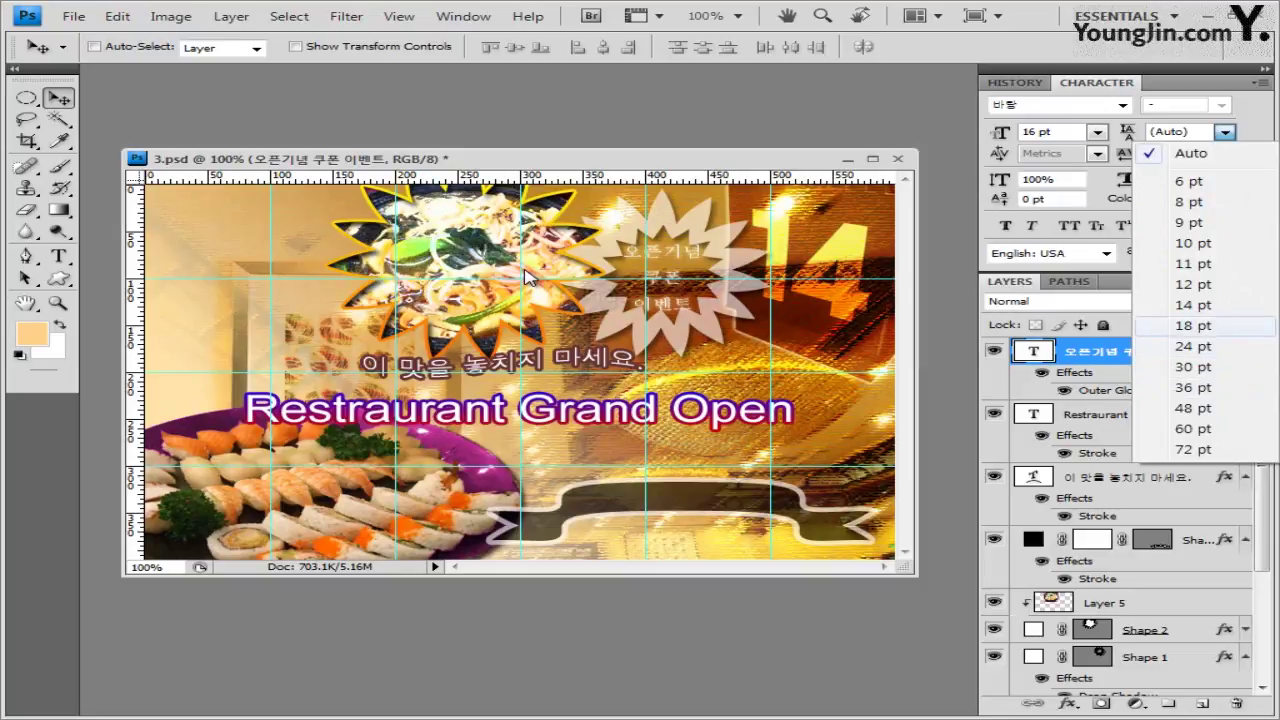
key(Return)
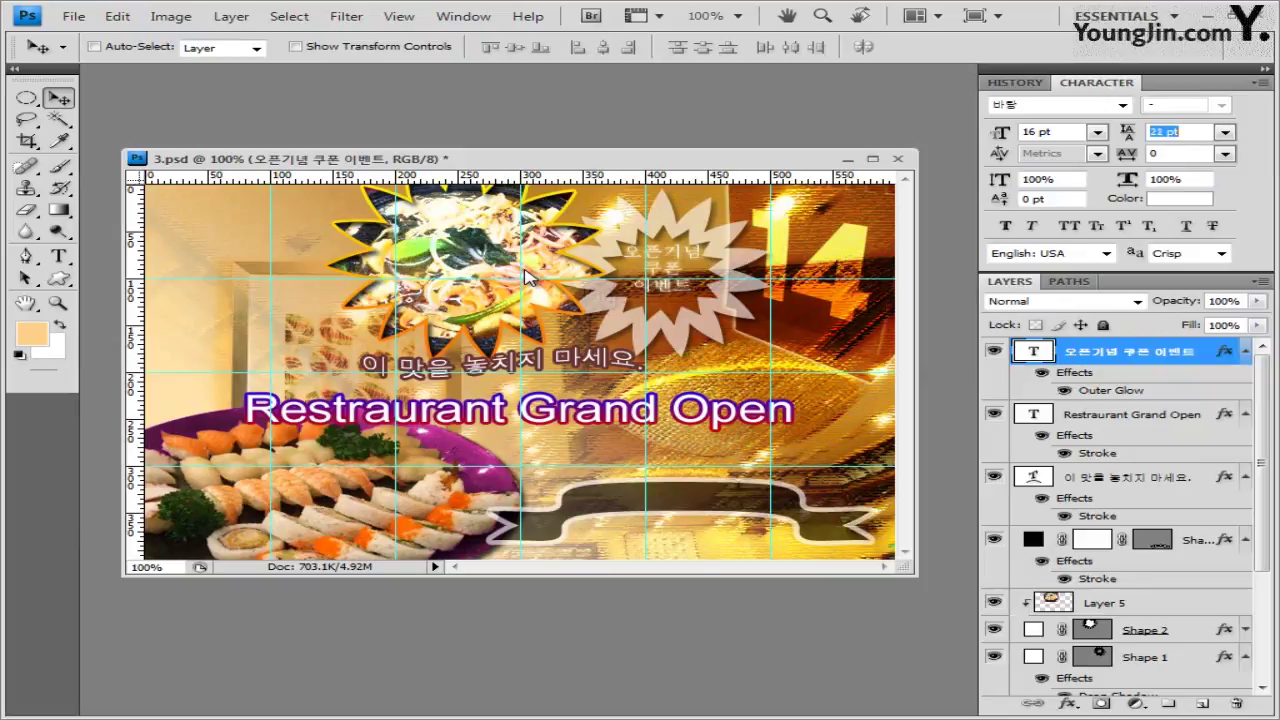
key(Return)
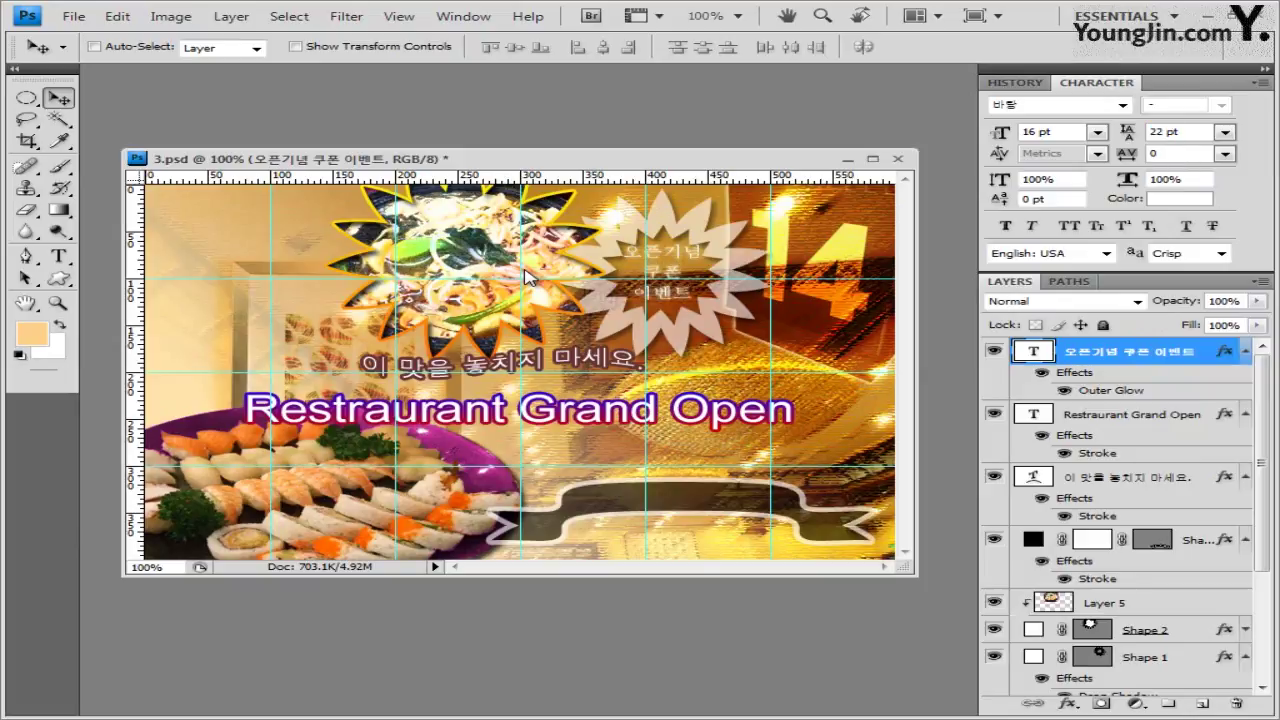
Nudge the coupon text about 2 px down within the white flower shape
key(Tab)
key(Return)
key(Down)
key(Down)
key(Down)
key(Down)
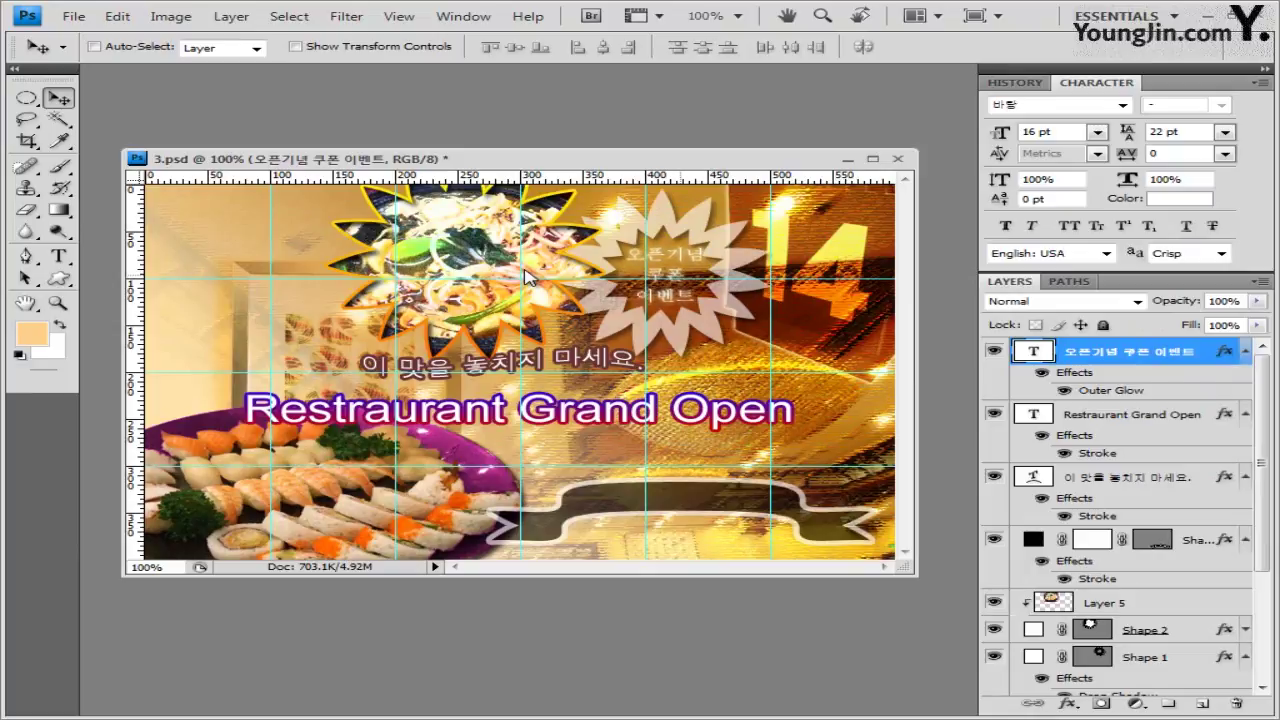
key(Down)
key(Down)
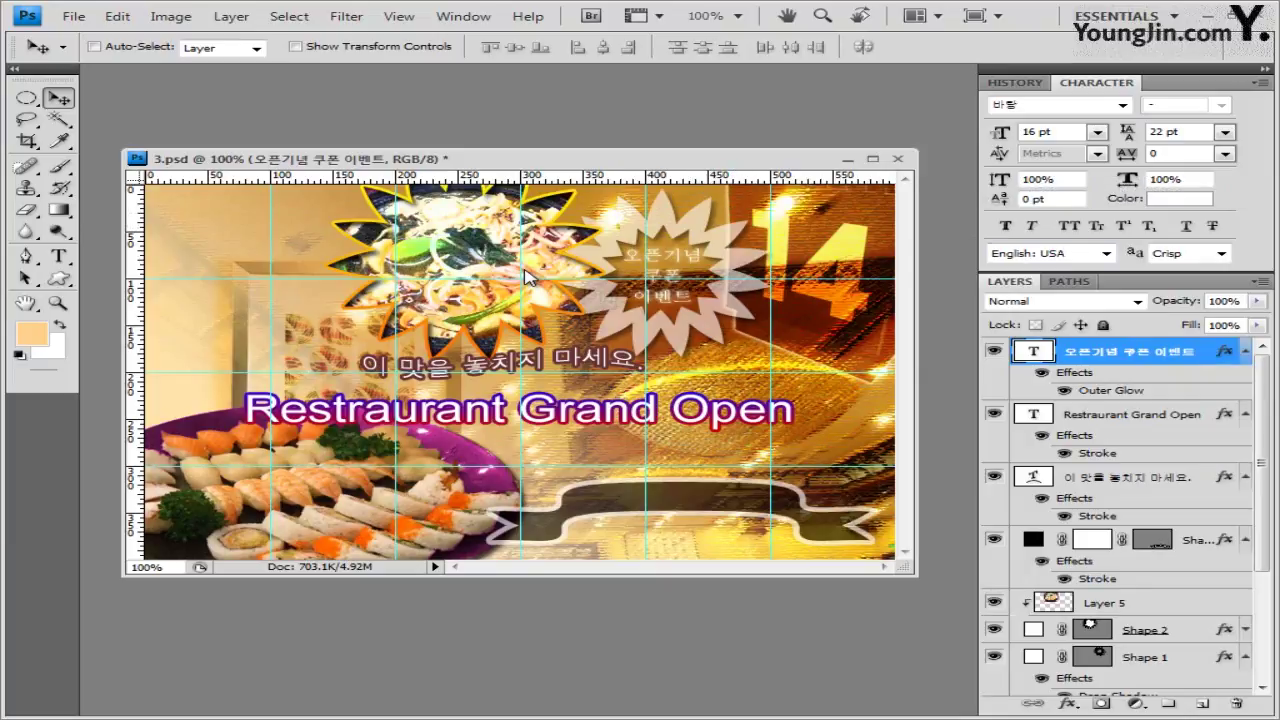
Tighten the leading of the coupon text to 19 pt
key(alt+Up)
key(alt+Up)
key(alt+Up)
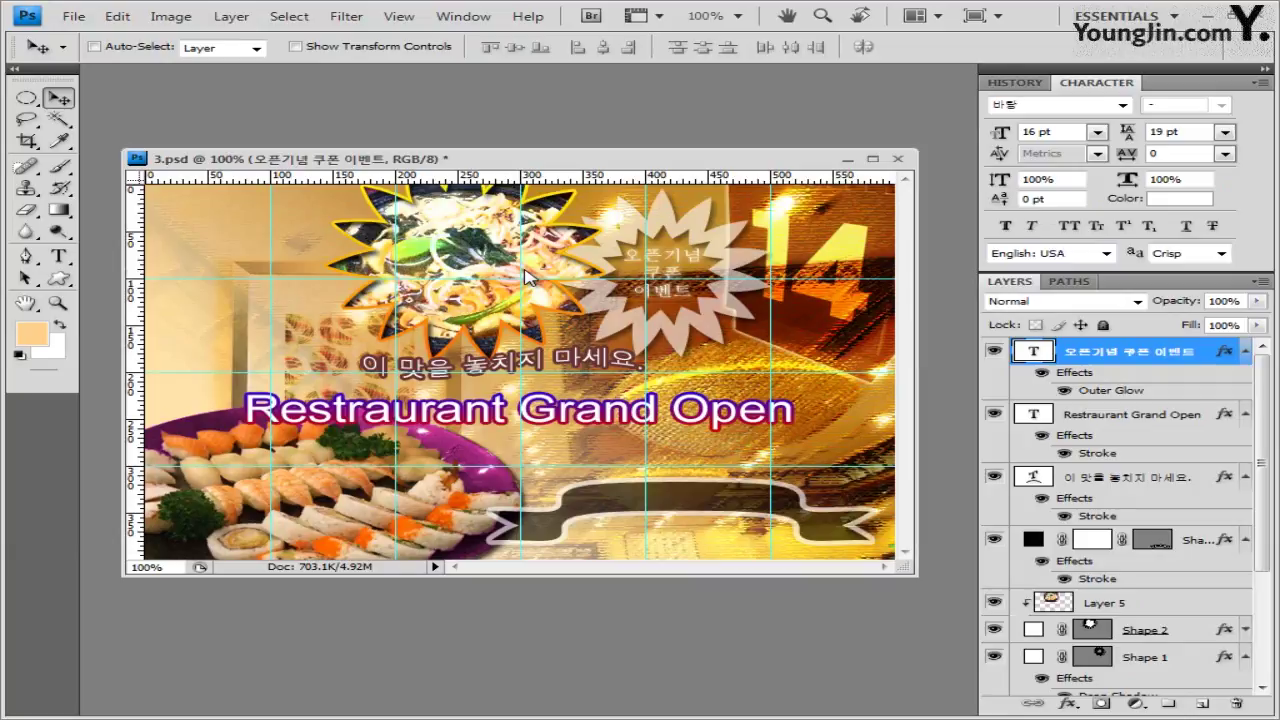
Add the text "이벤트 기간 : 8/14 ~ 8/31" at 12 pt and center it on the dark ribbon banner
key(ctrl+shift+alt+n)
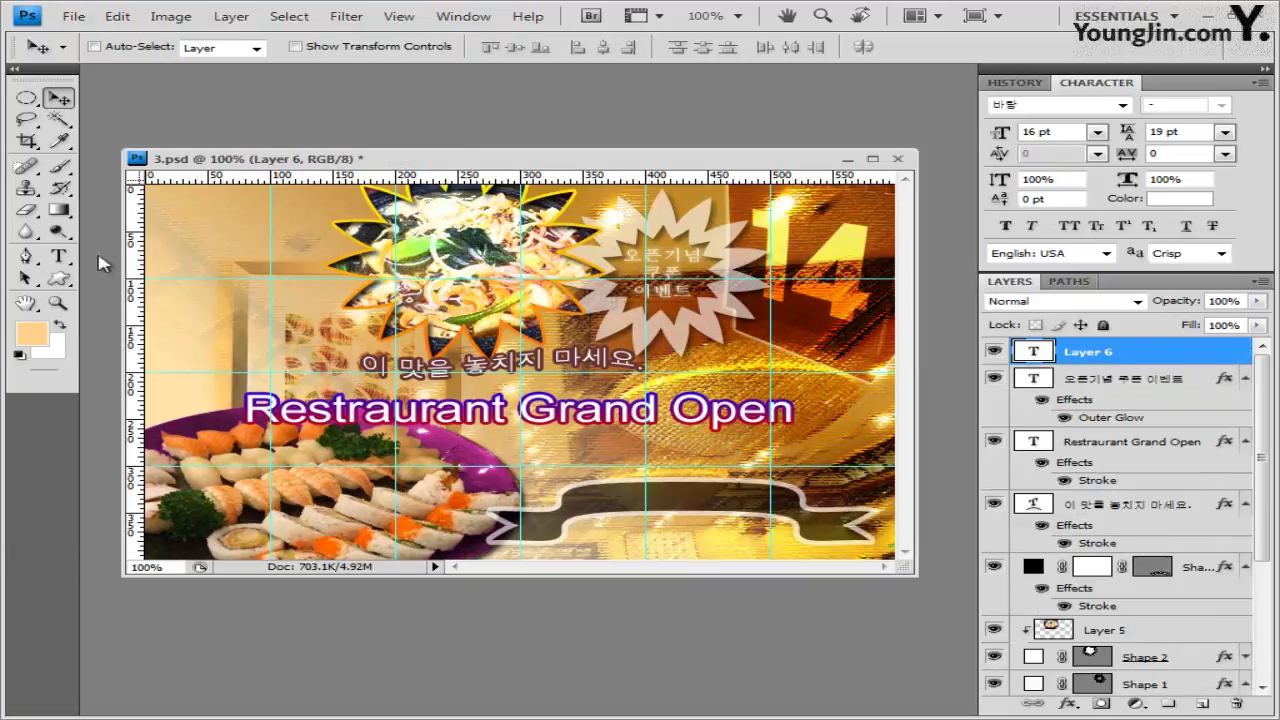
click(60, 258)
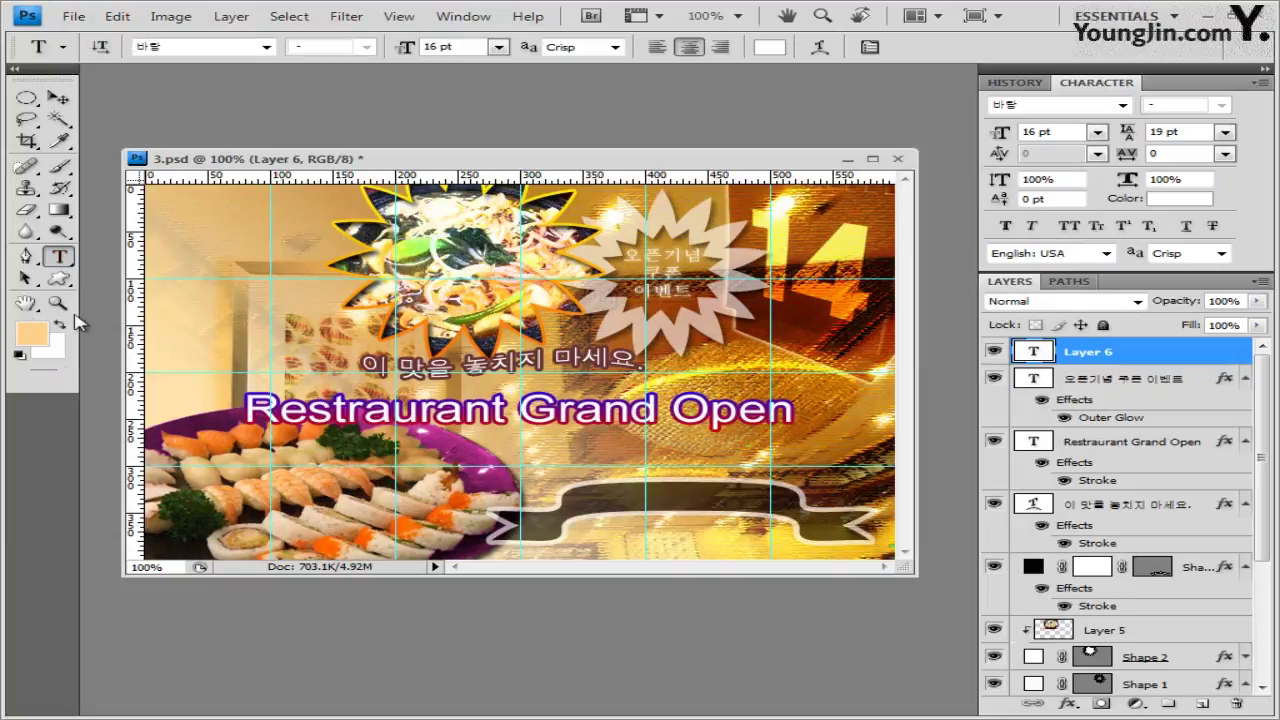
click(570, 492)
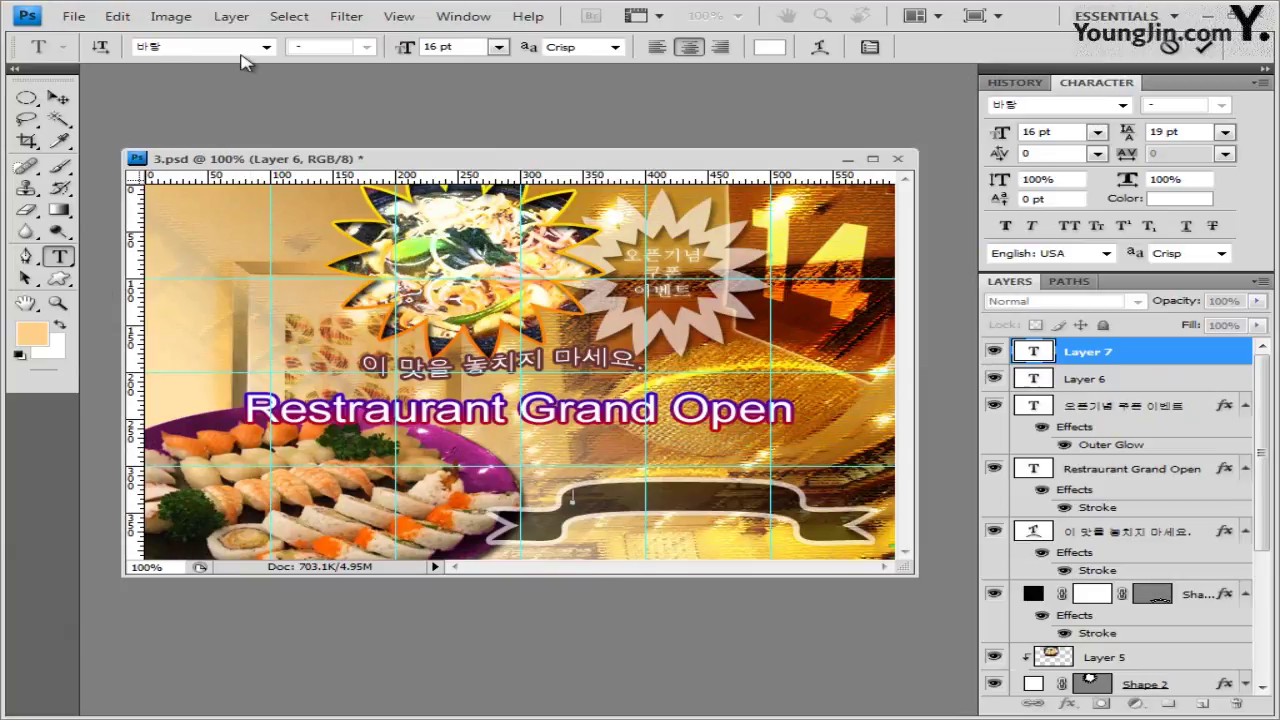
click(468, 47)
text(12)
key(Return)
click(572, 500)
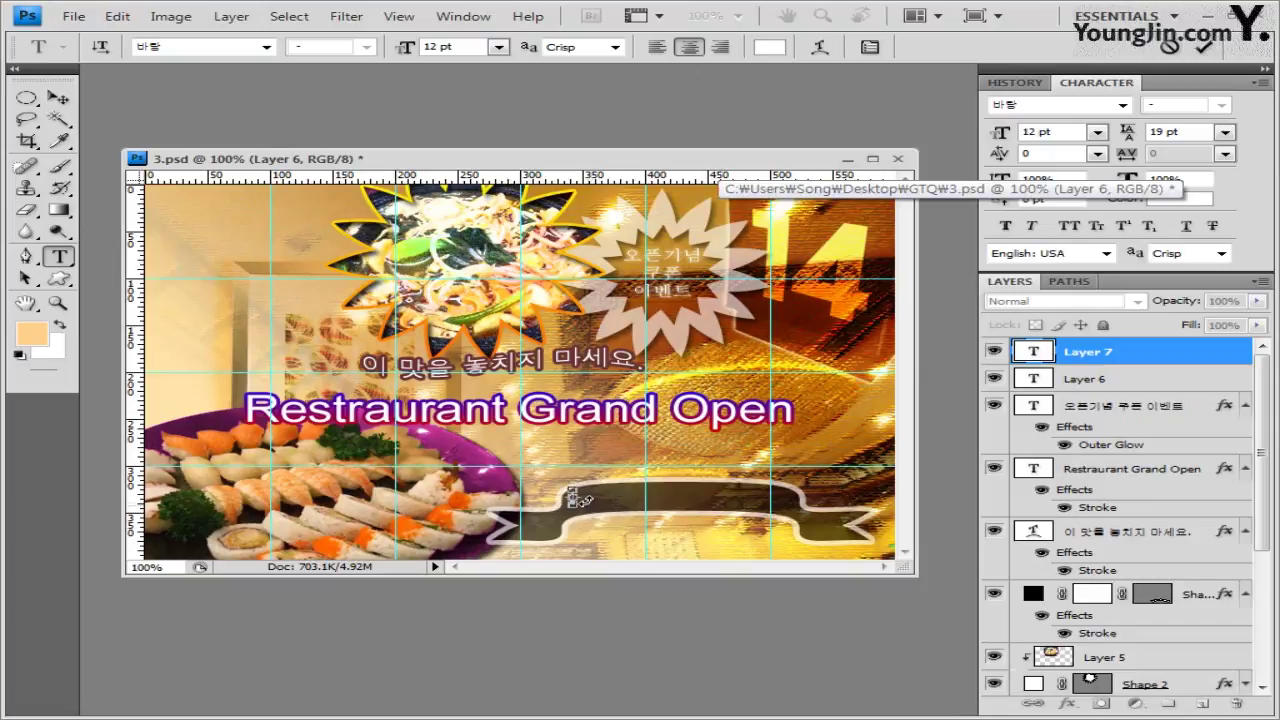
text(행사기간 : 8/14 ~ 8/31)
drag(623, 537, 730, 536)
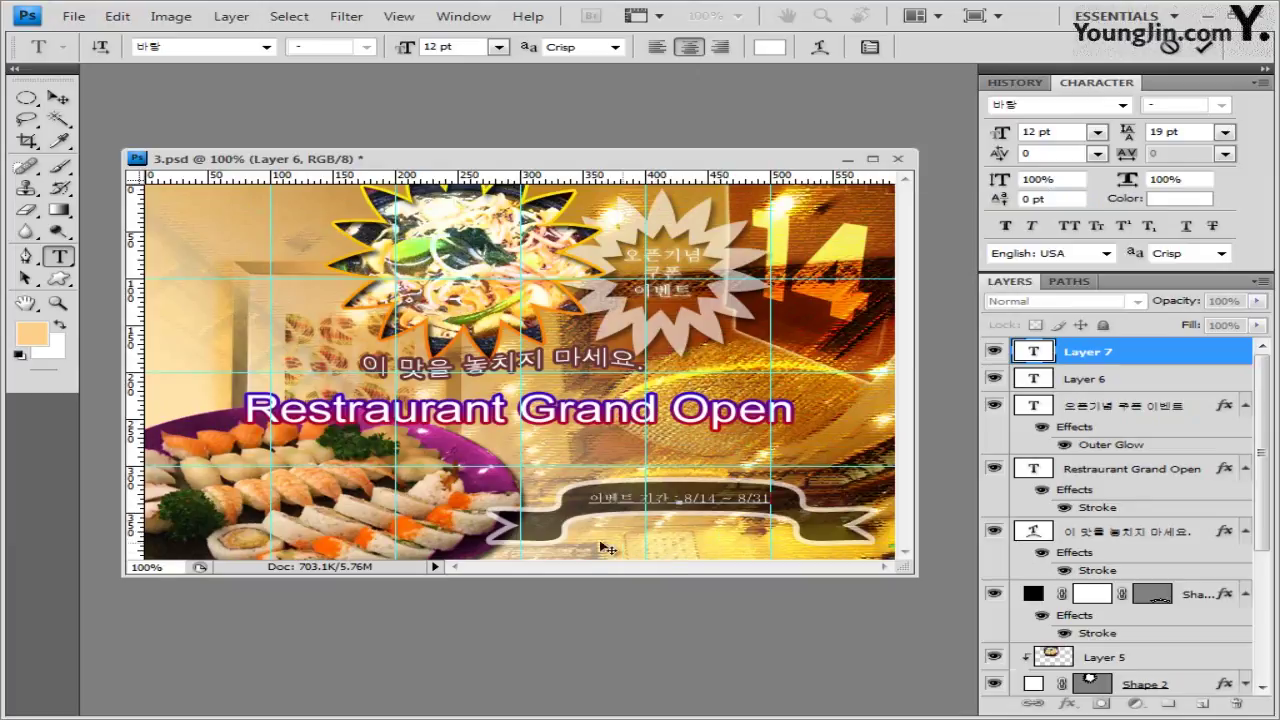
click(1151, 354)
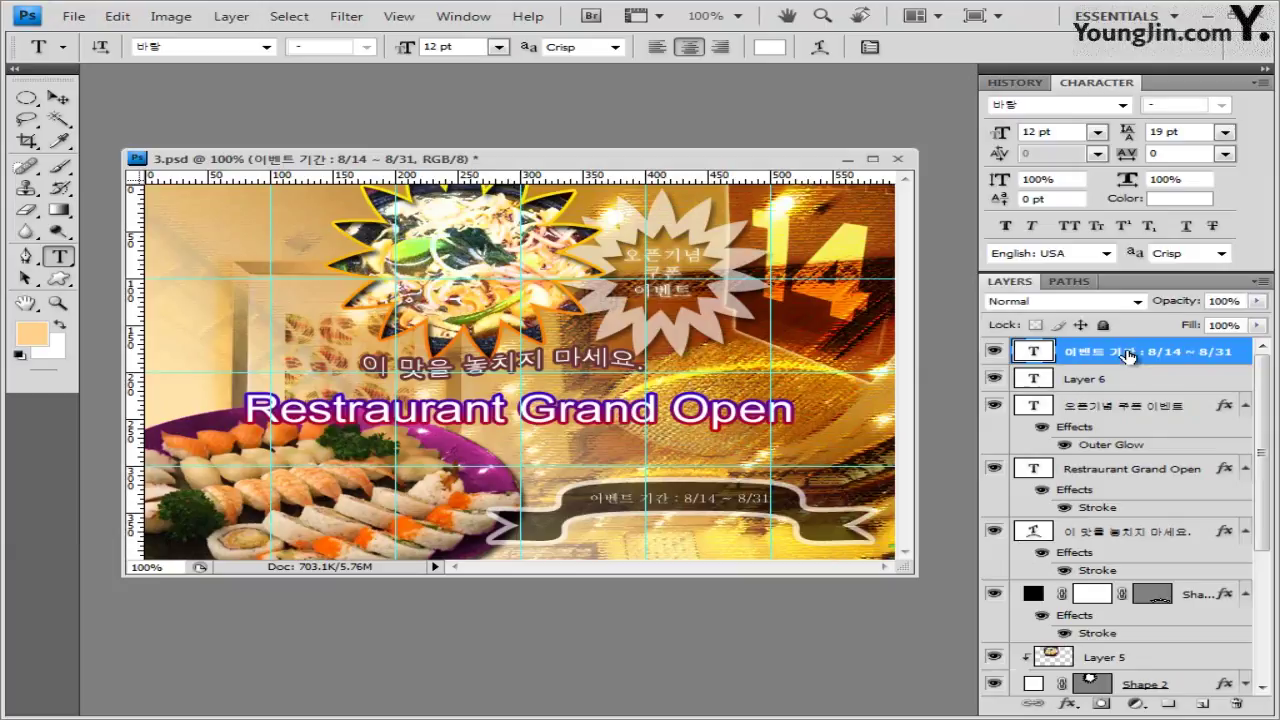
Add a 2 px outside Stroke layer style in color 663366 to the event period text on the ribbon
click(1071, 706)
click(1132, 694)
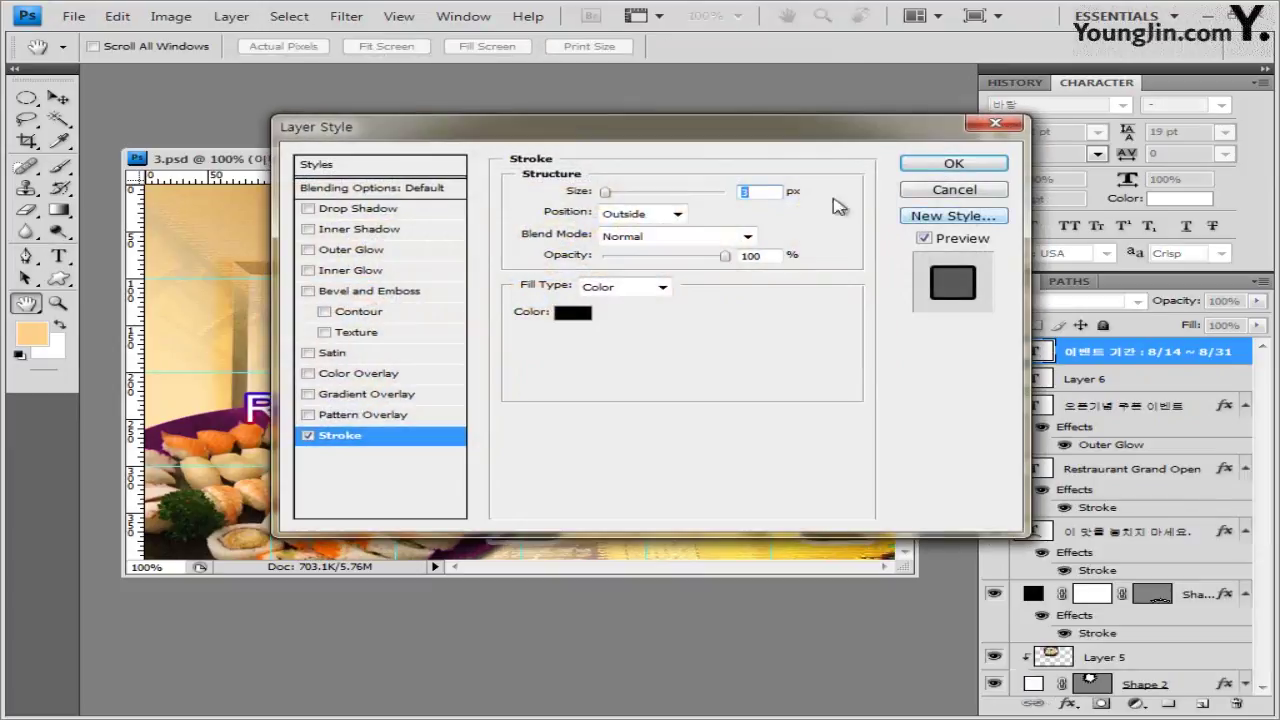
key(Down)
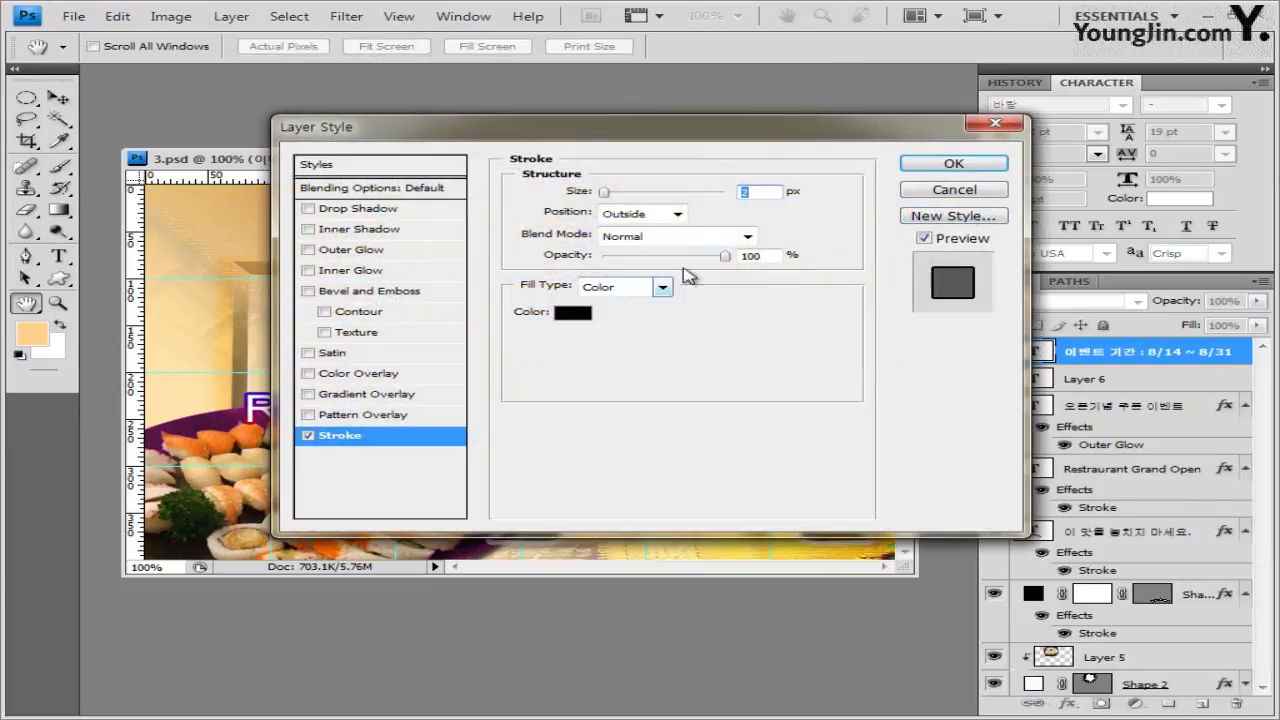
click(573, 312)
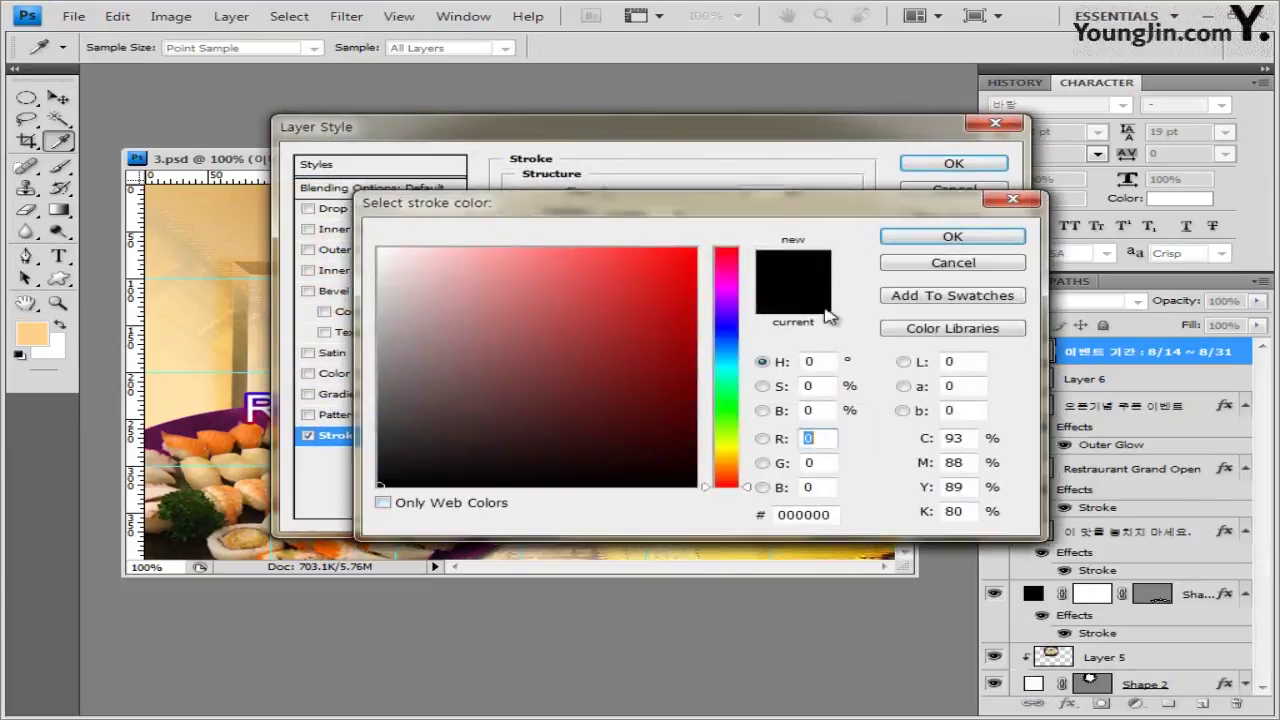
click(825, 515)
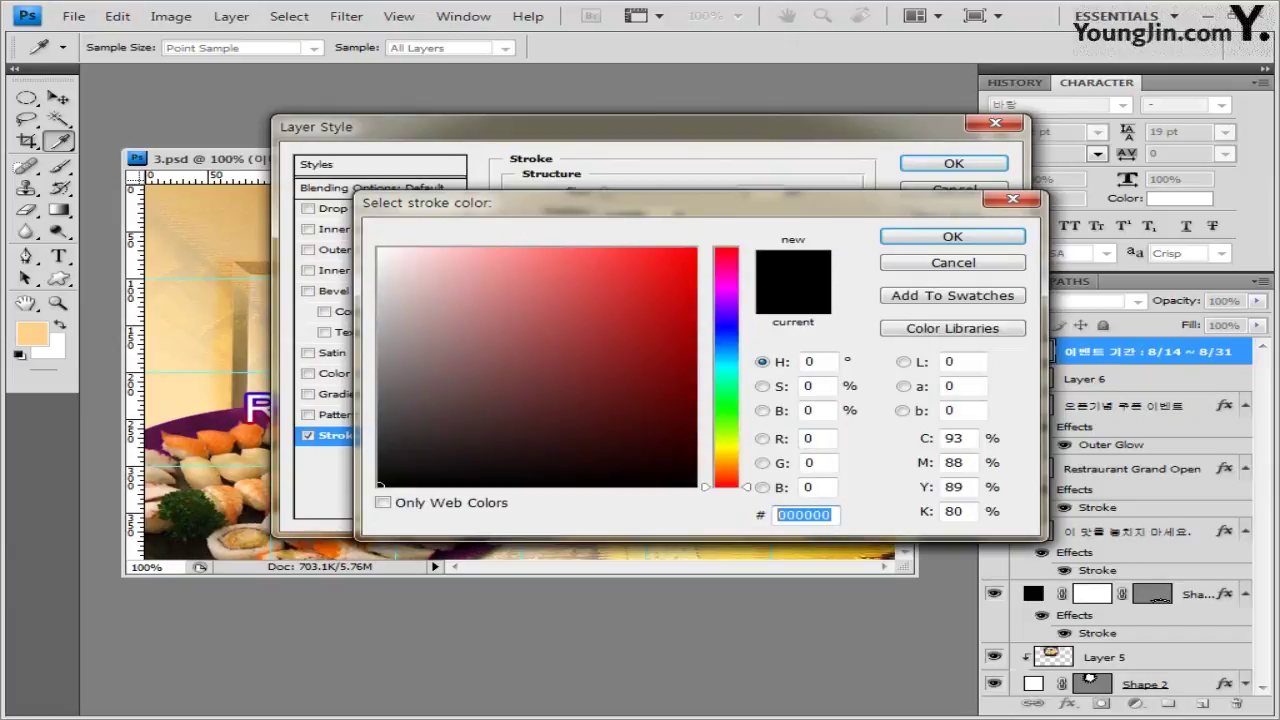
text(663366)
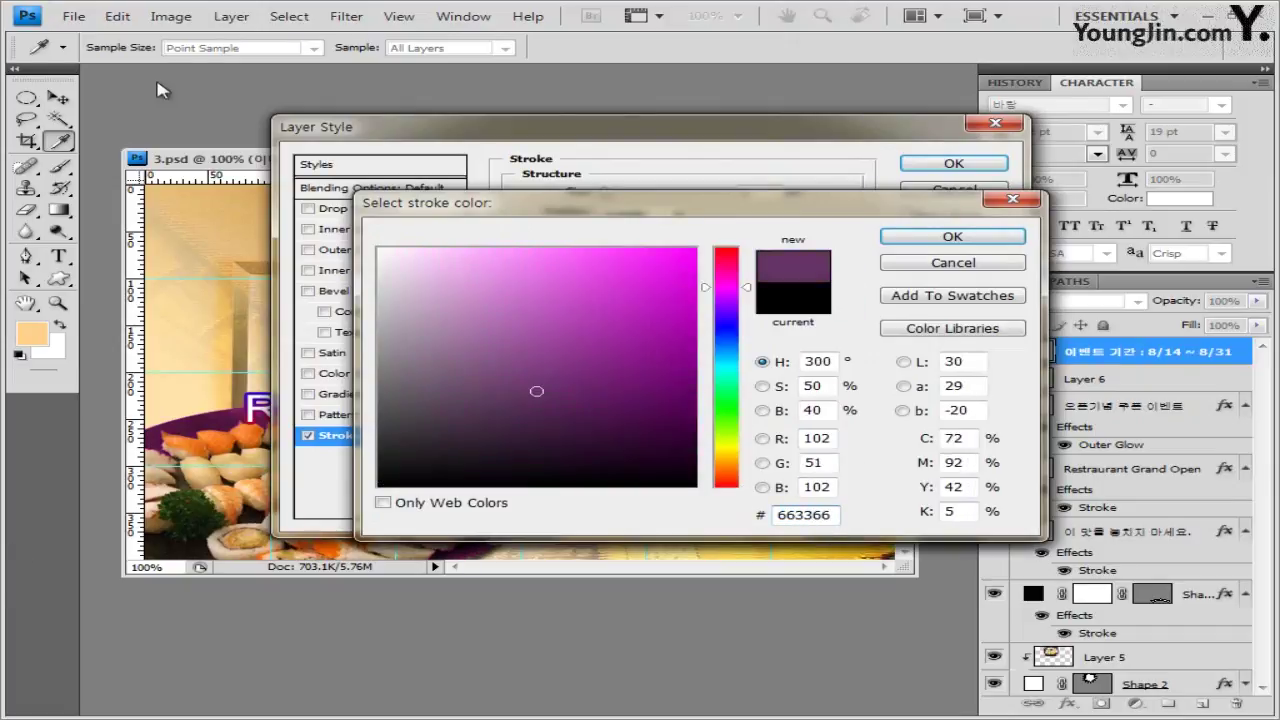
click(890, 238)
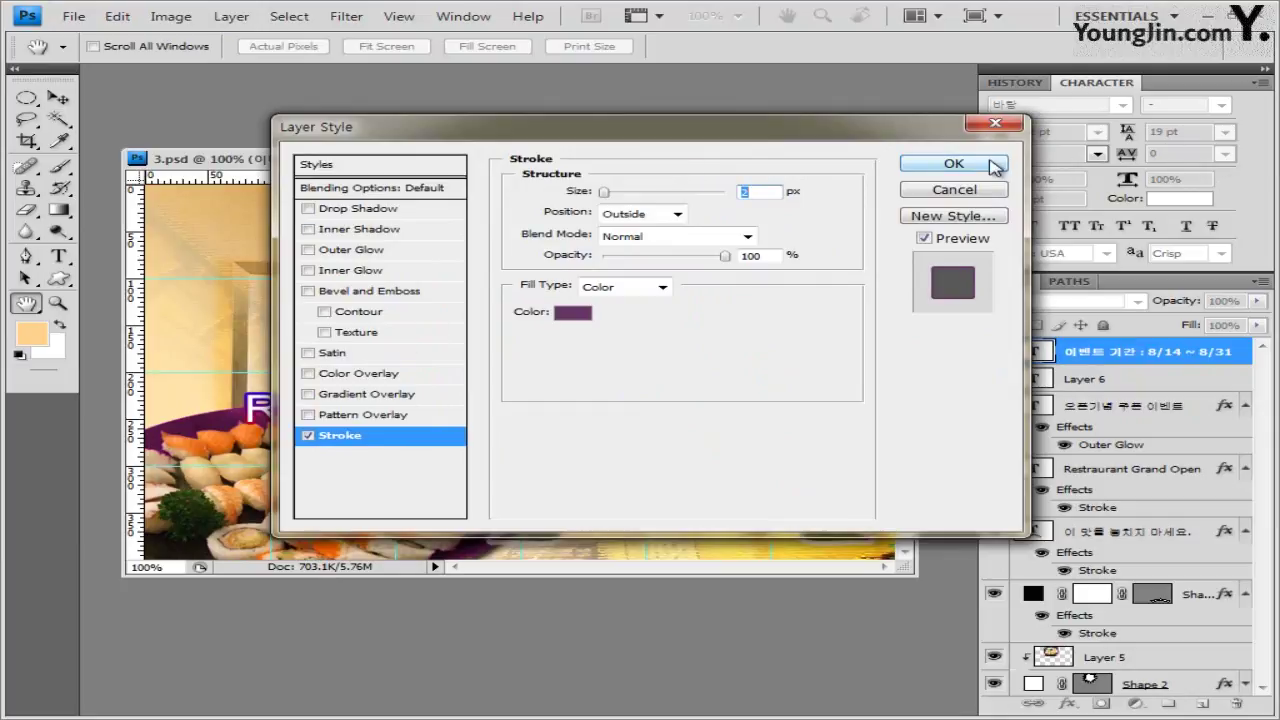
click(954, 164)
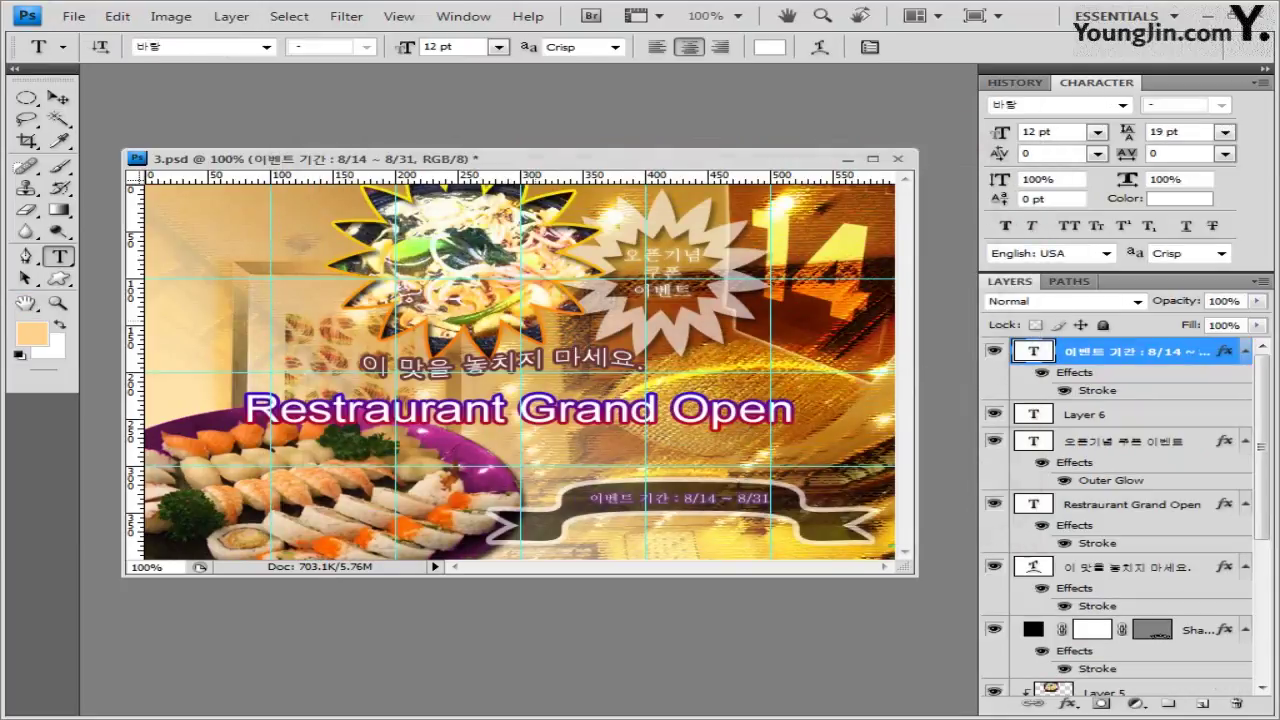
Nudge the event period text about 1 px up within the ribbon banner
click(58, 98)
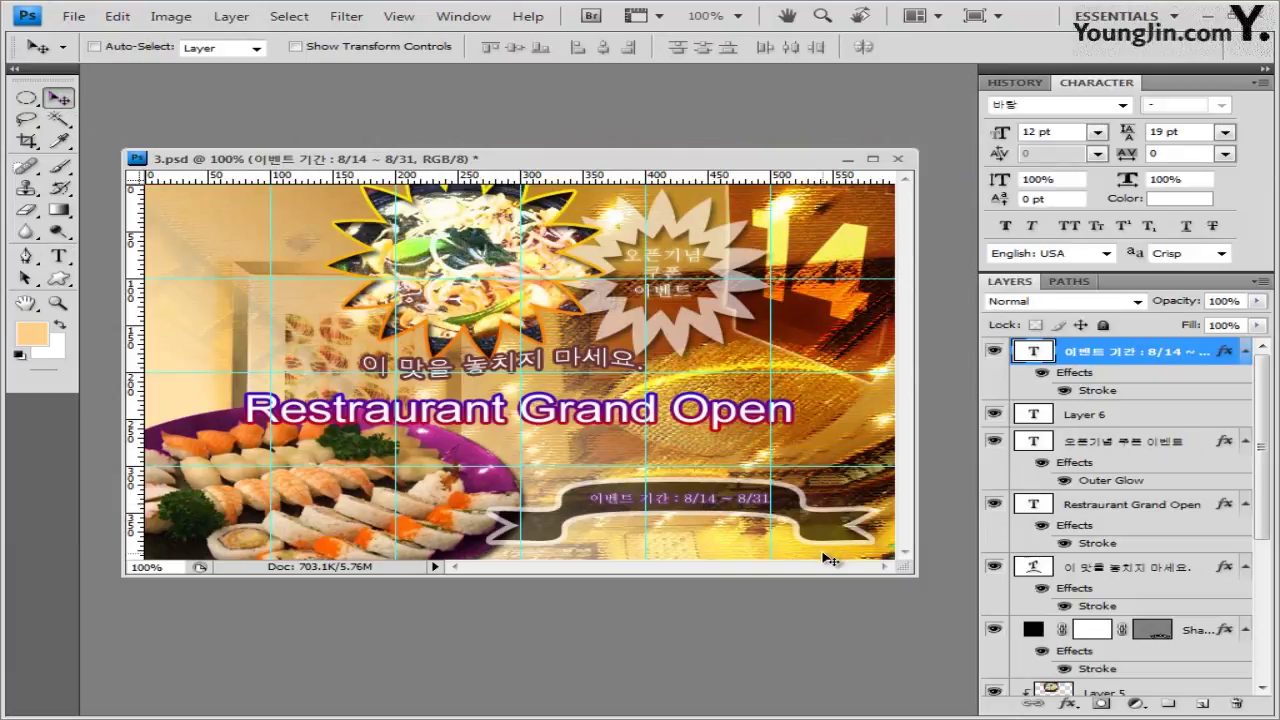
key(Up)
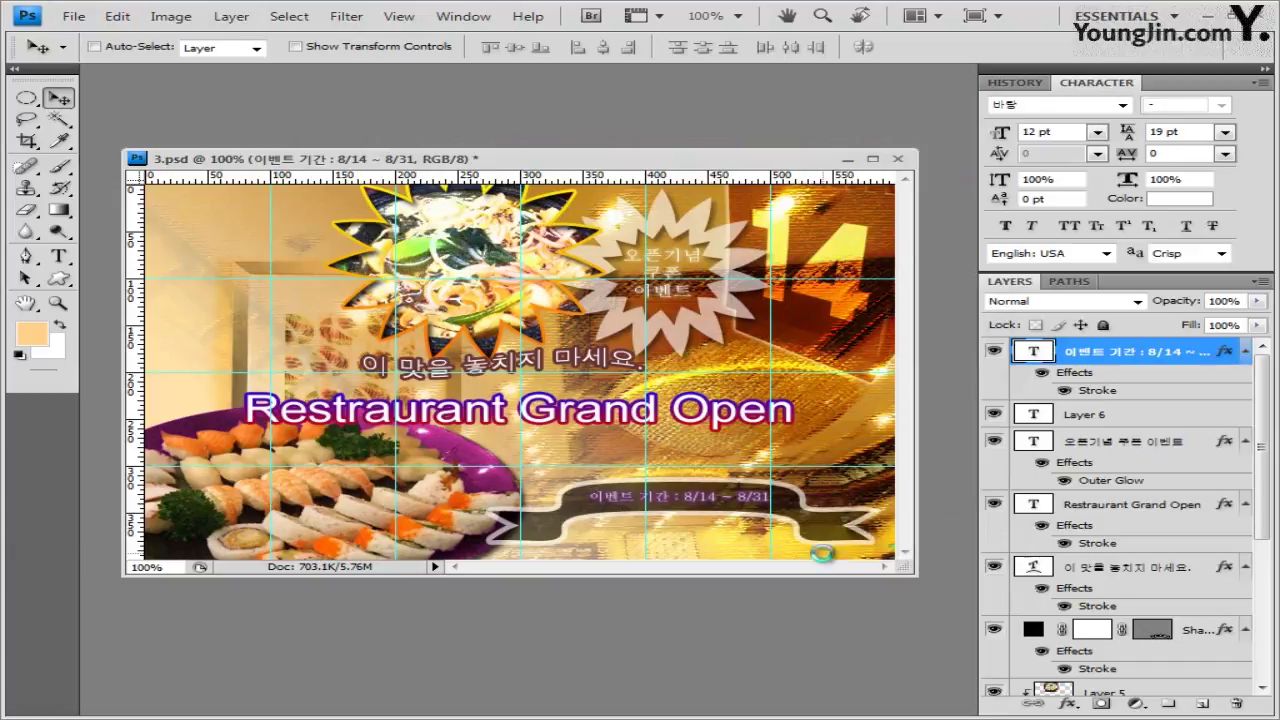
Save the composition under its existing file name 3.psd and clear all guides from the document
click(73, 16)
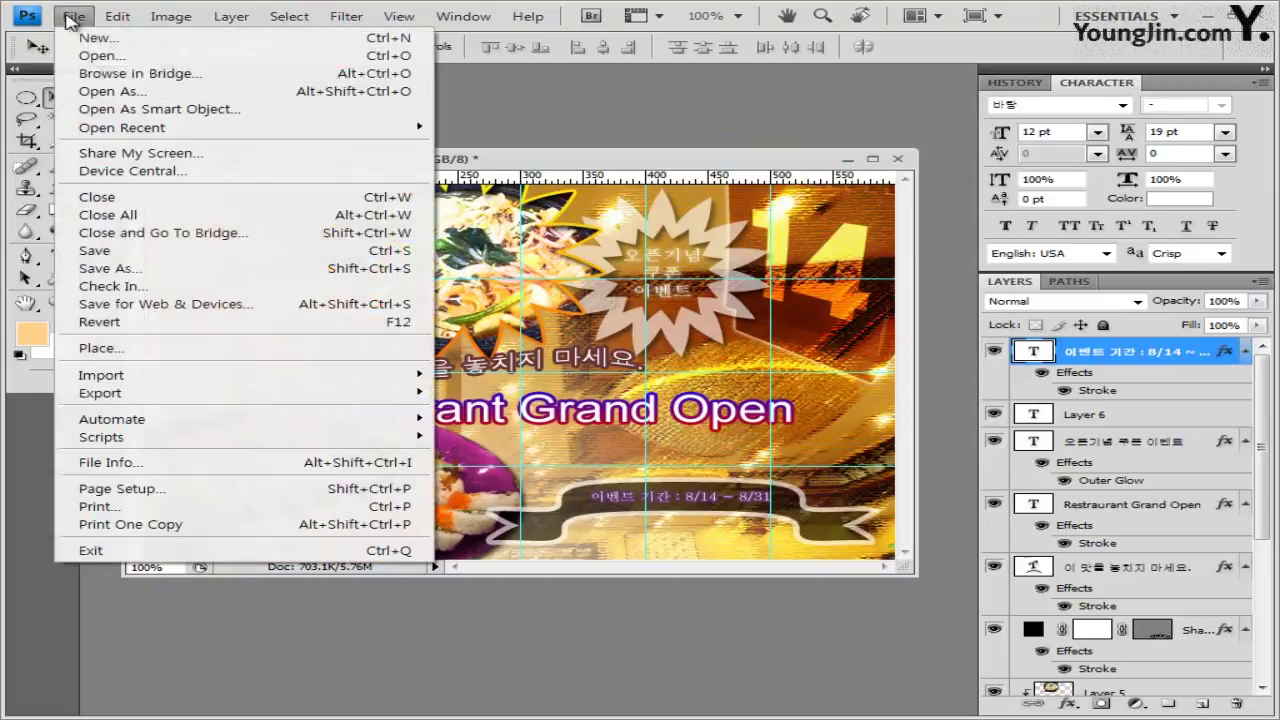
click(118, 252)
click(926, 228)
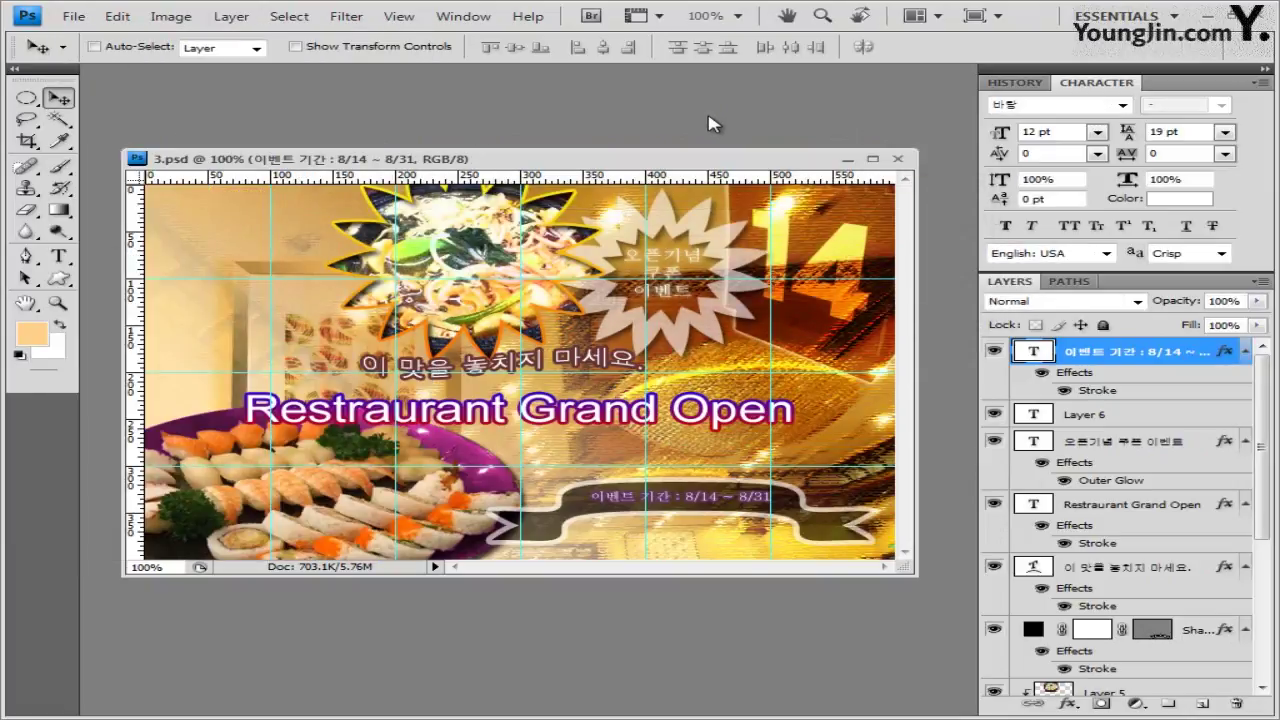
click(399, 16)
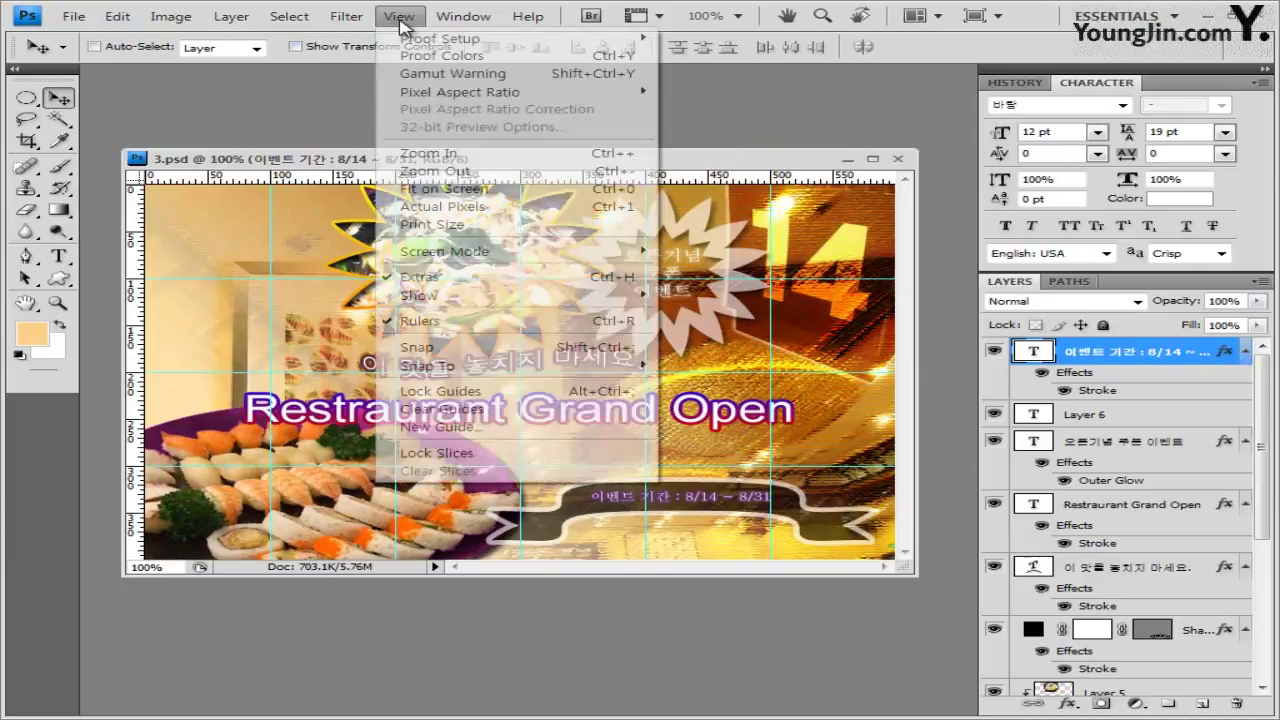
click(483, 410)
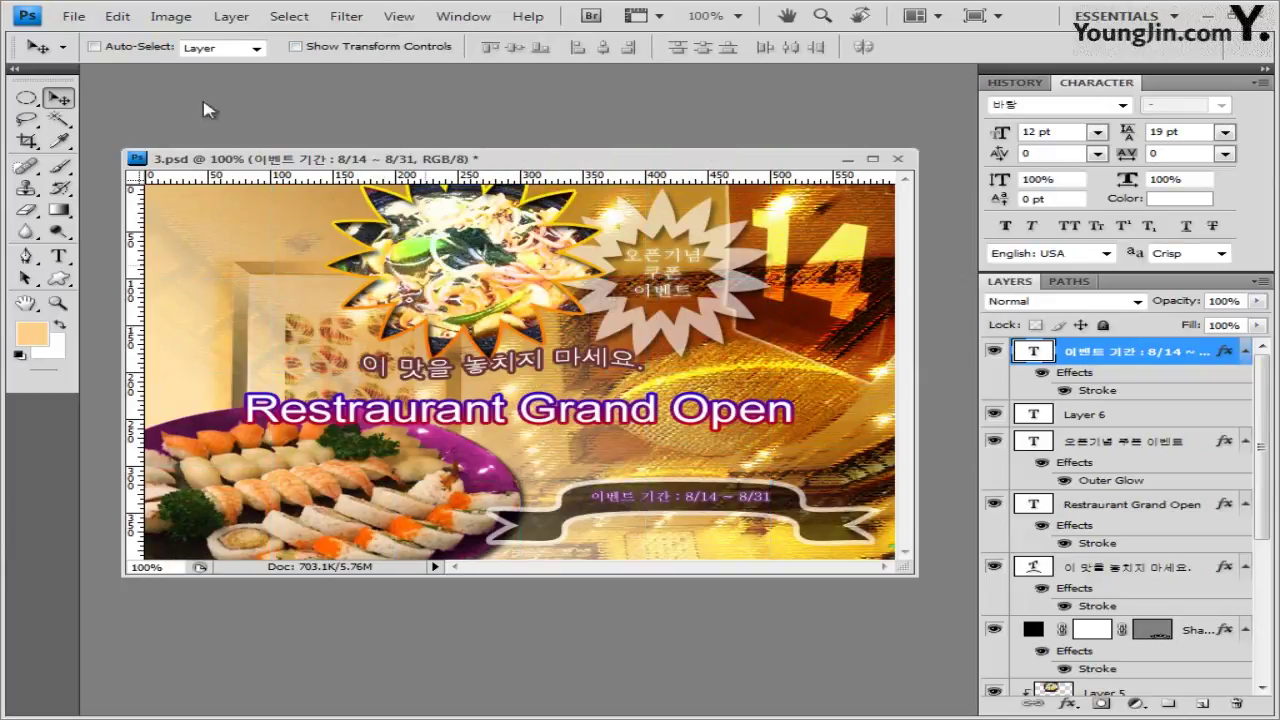
Start Save As in the GTQ folder, reuse the existing "-1" file's name, and list file details with a wider name column
click(74, 16)
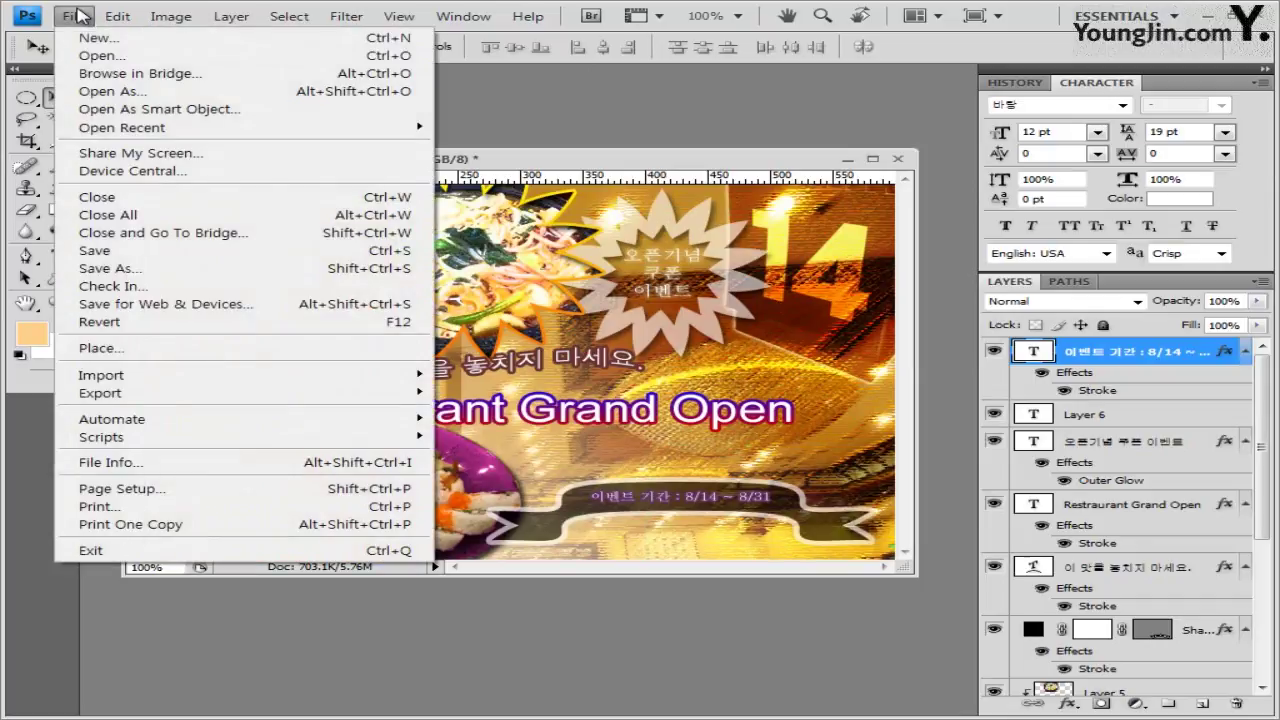
click(184, 268)
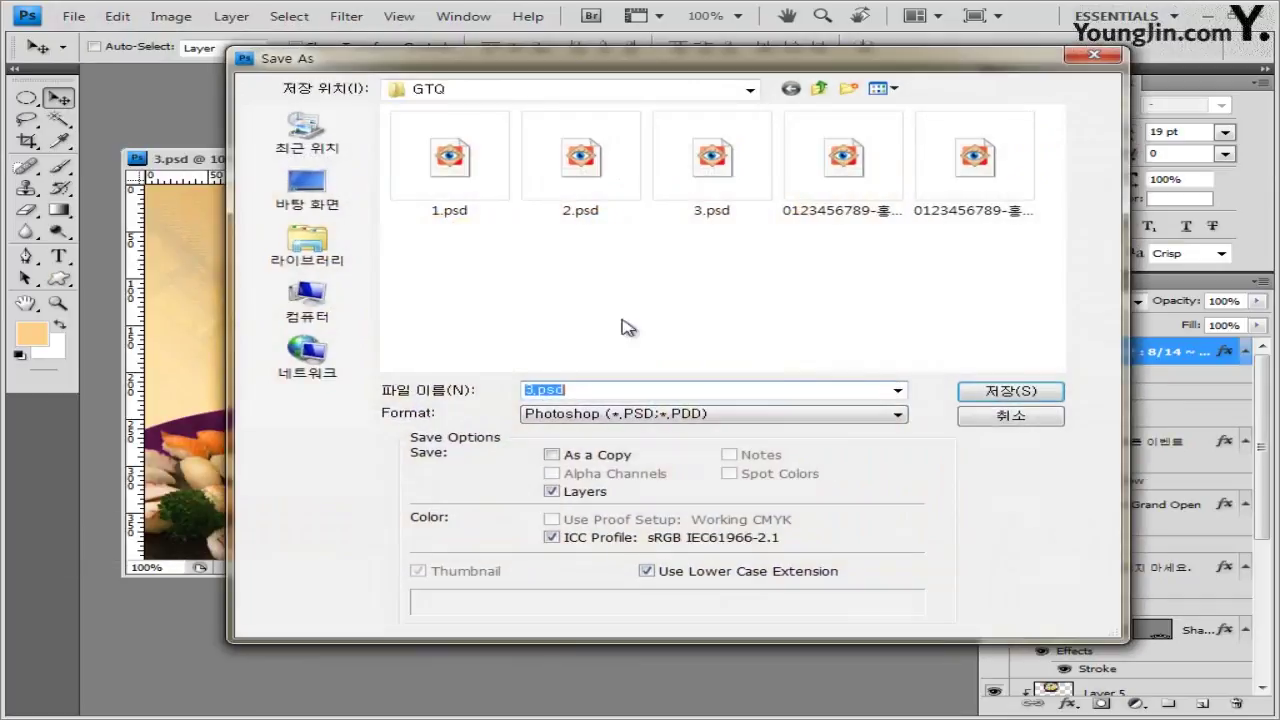
click(893, 88)
click(918, 214)
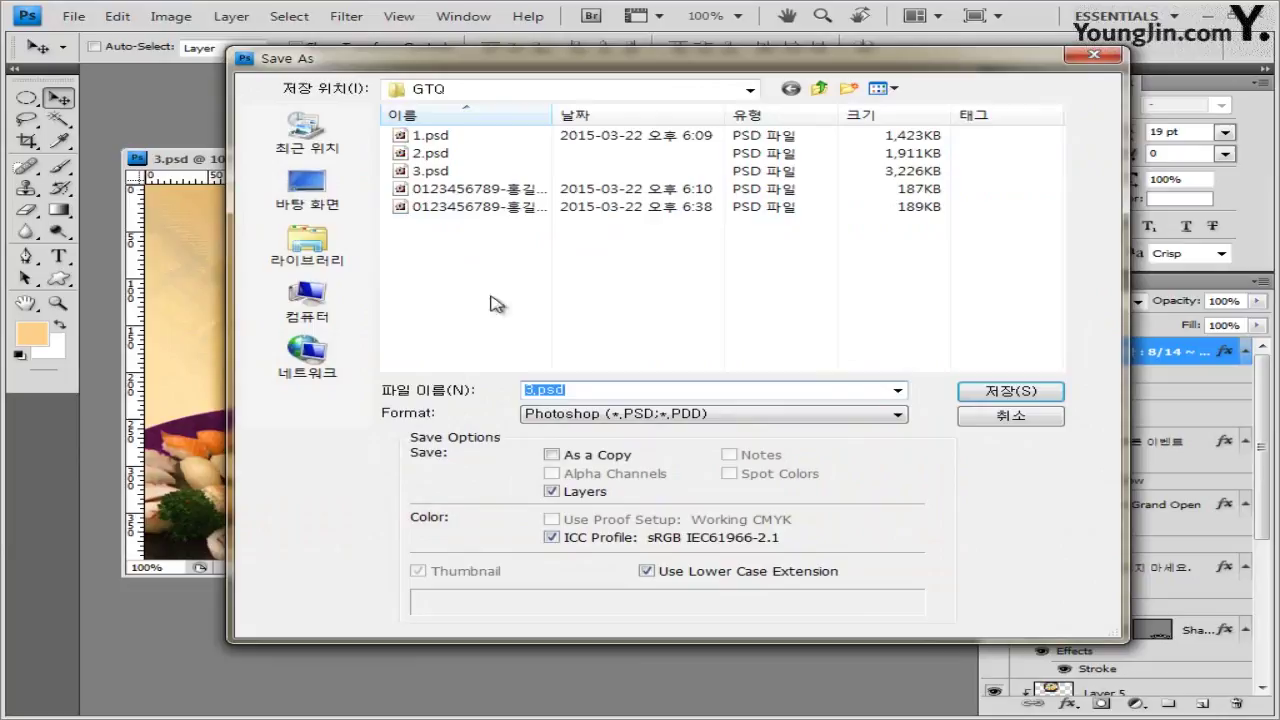
click(487, 188)
drag(551, 114, 761, 114)
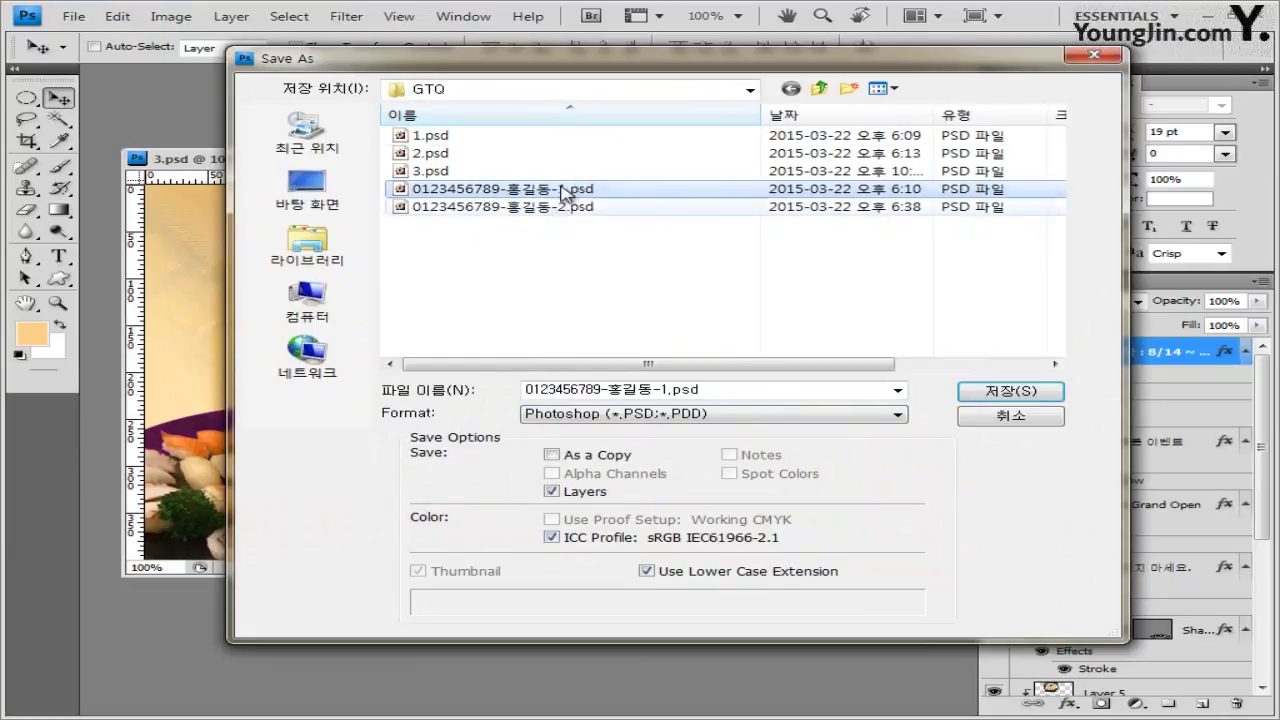
Save the banner as a JPEG at quality 8, named with the exam number, candidate's name and suffix "-3"
double_click(666, 391)
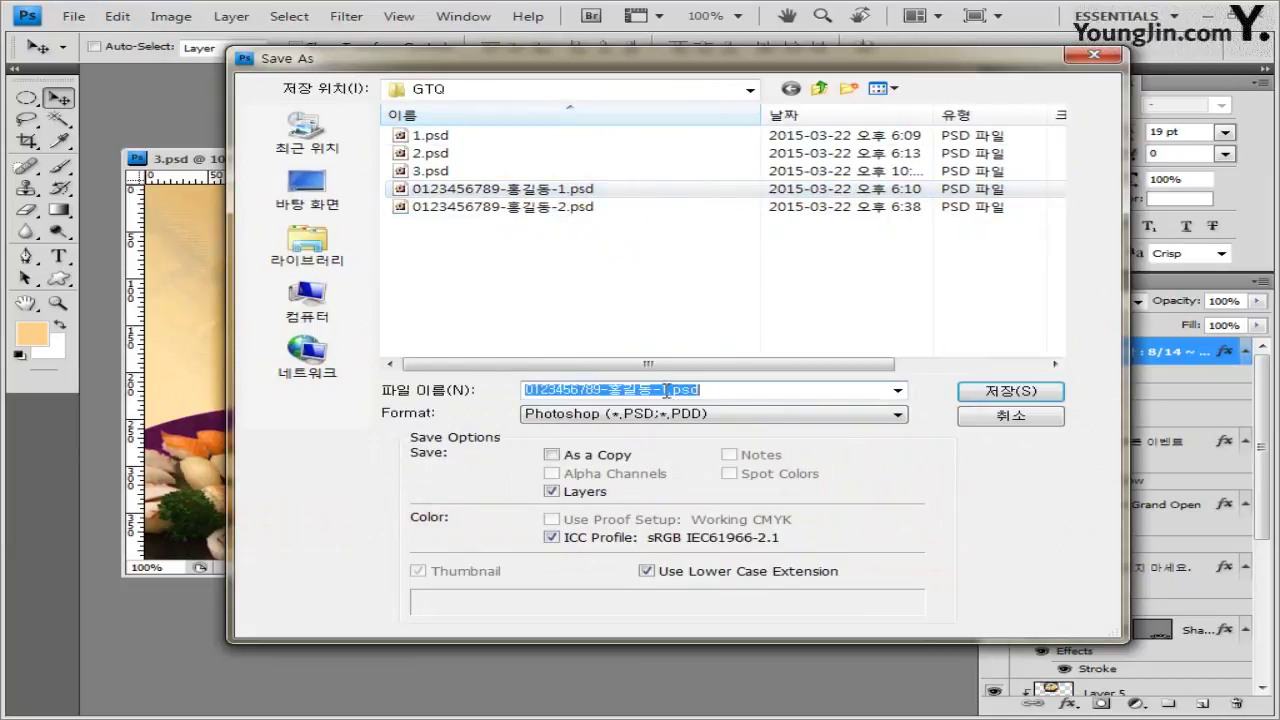
double_click(666, 391)
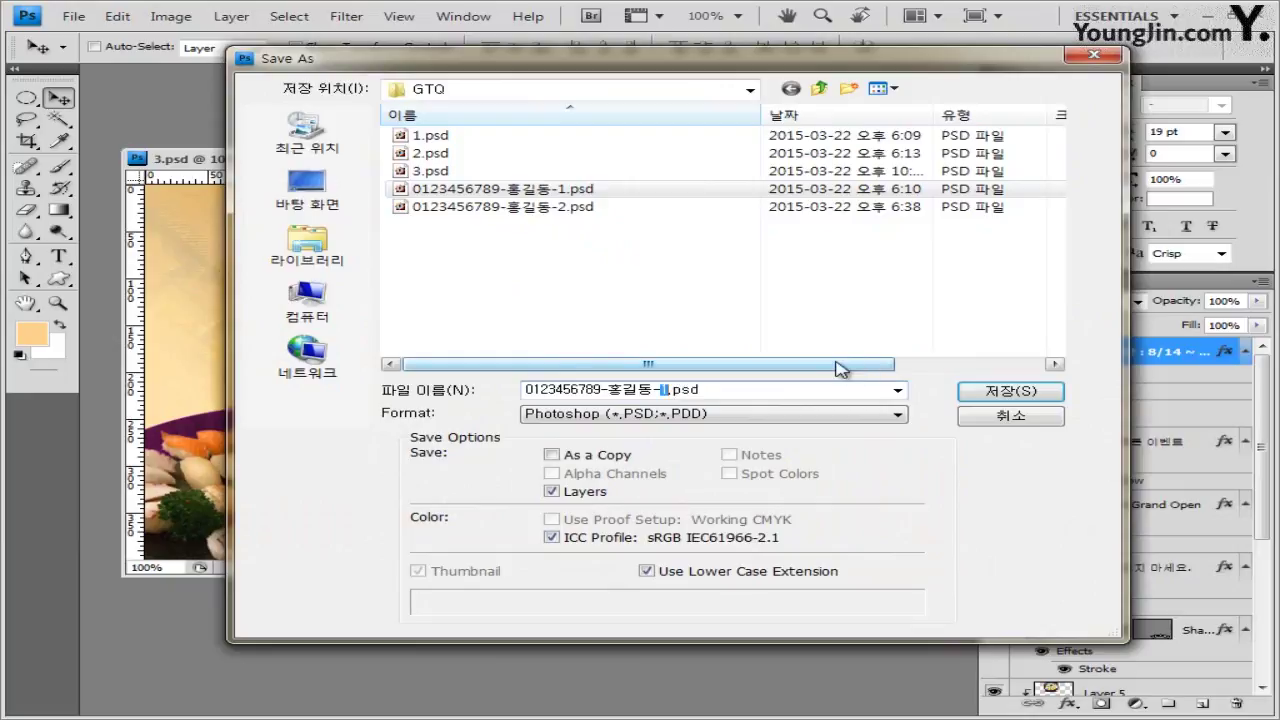
click(724, 414)
click(720, 516)
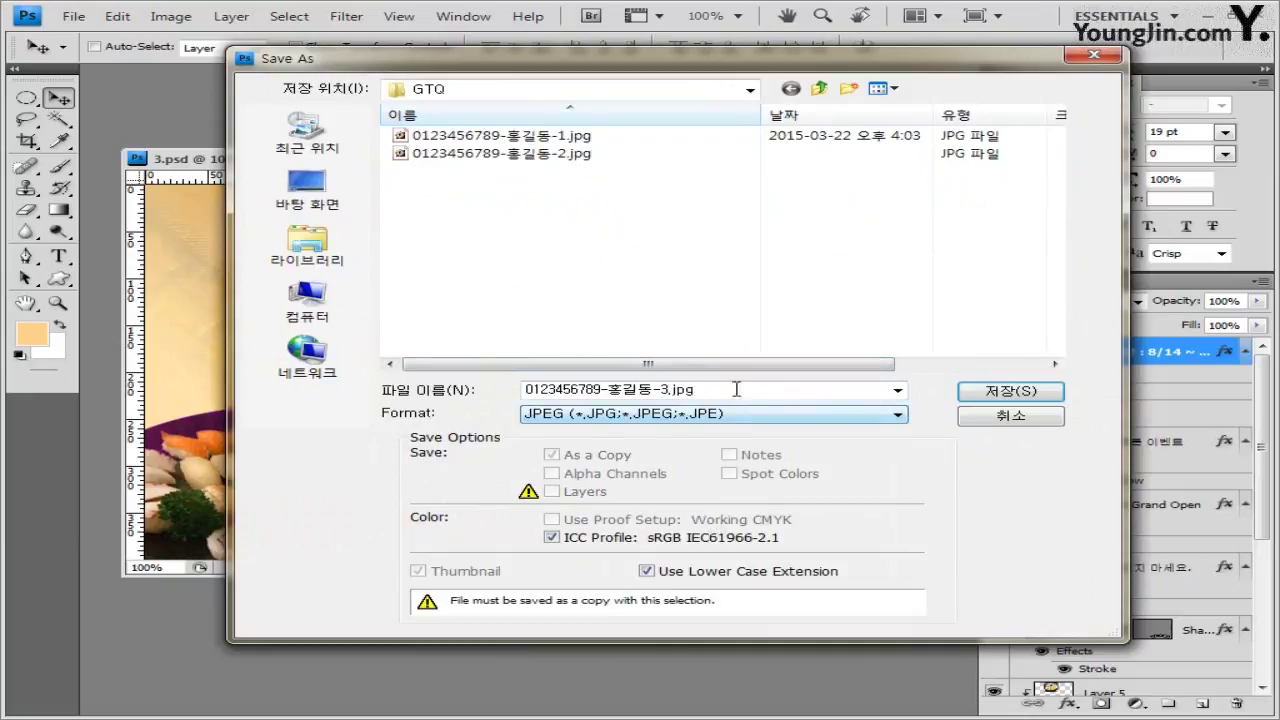
click(1008, 391)
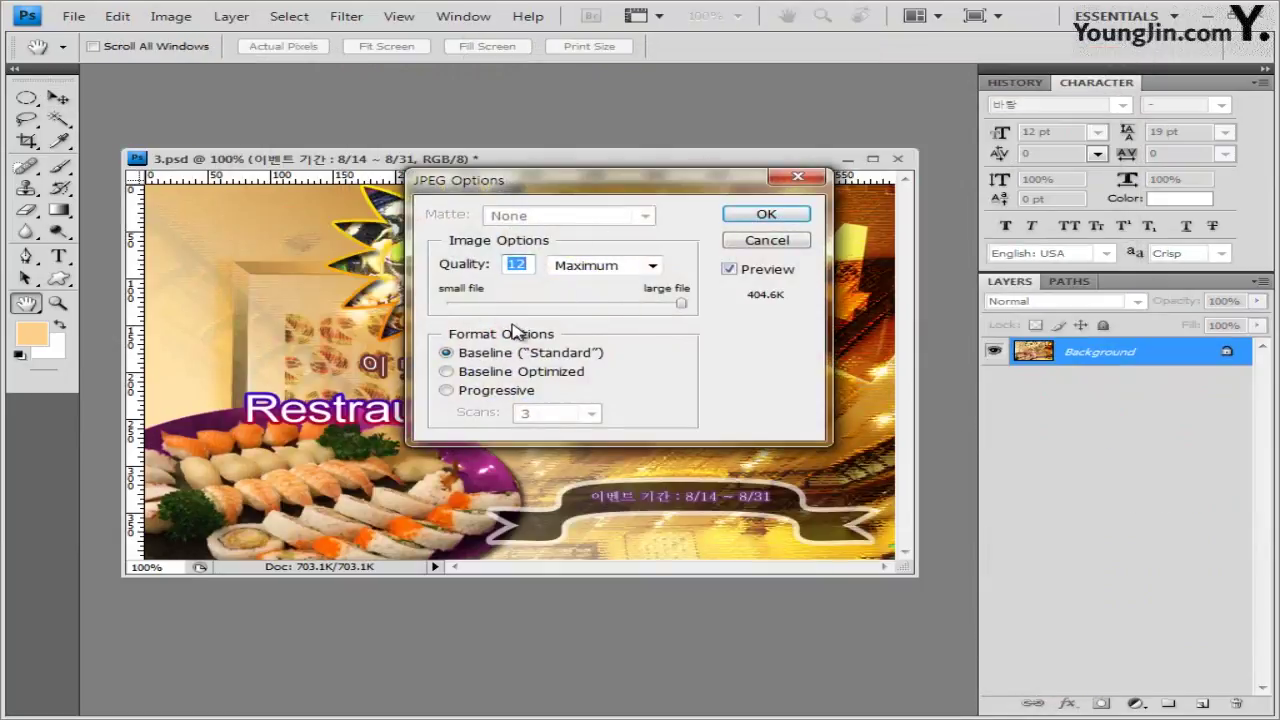
text(8)
click(766, 214)
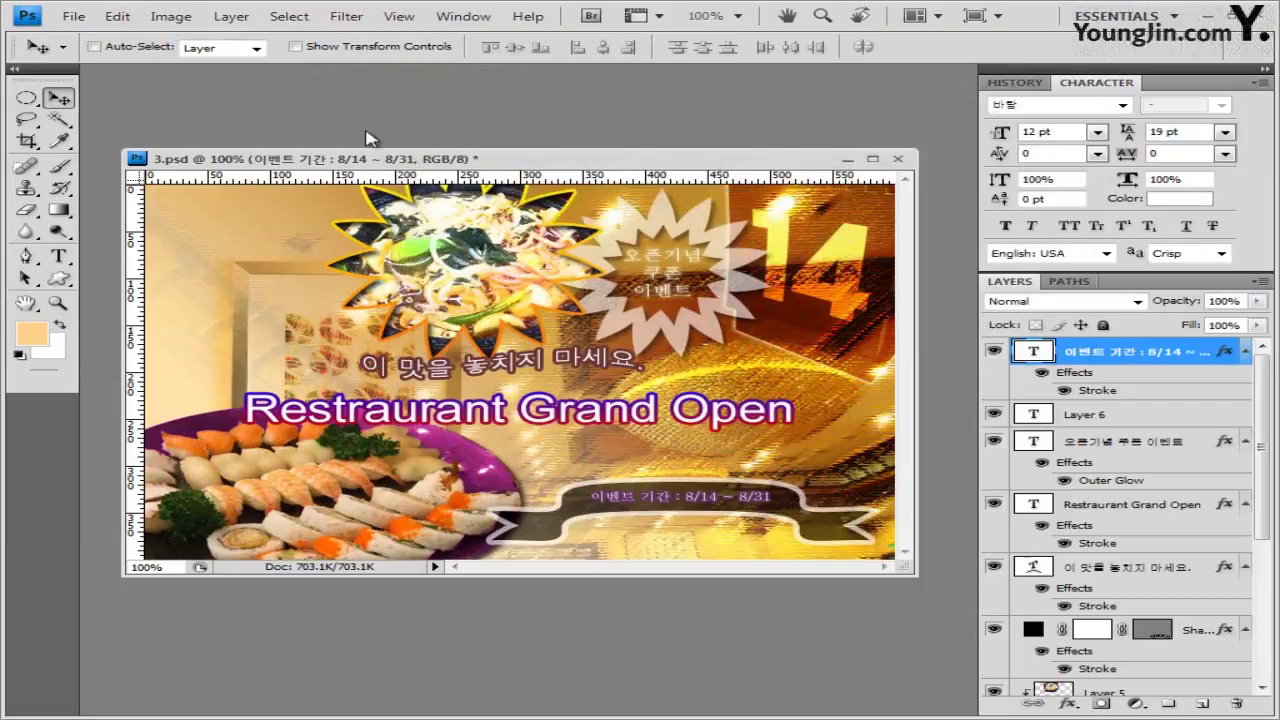
Resize the whole image to 60 x 40 pixels with proportions constrained
click(170, 16)
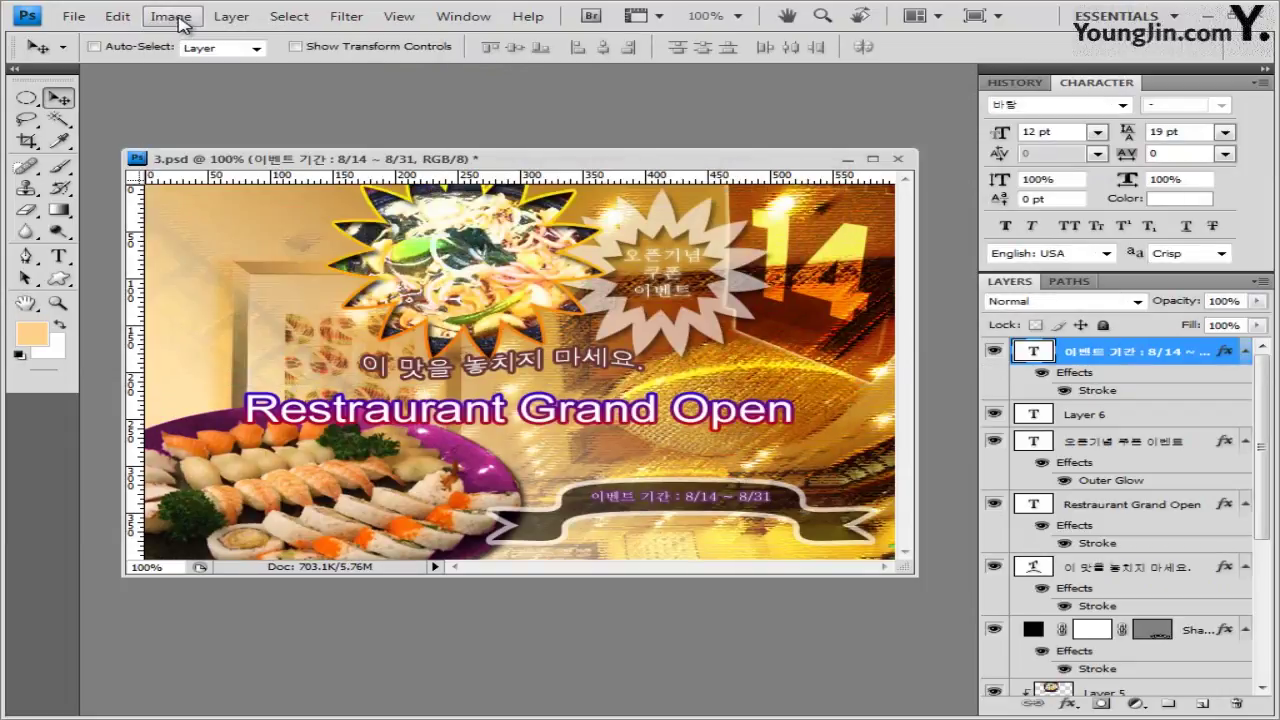
click(172, 16)
click(229, 153)
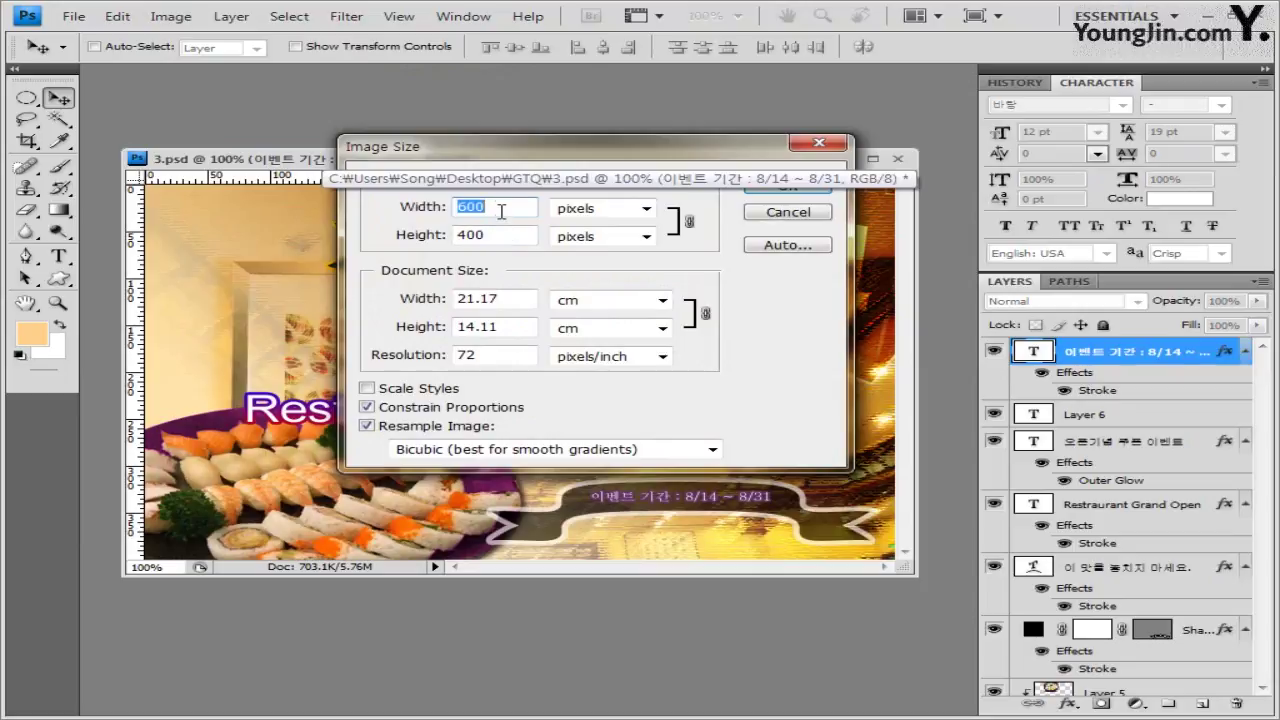
text(60)
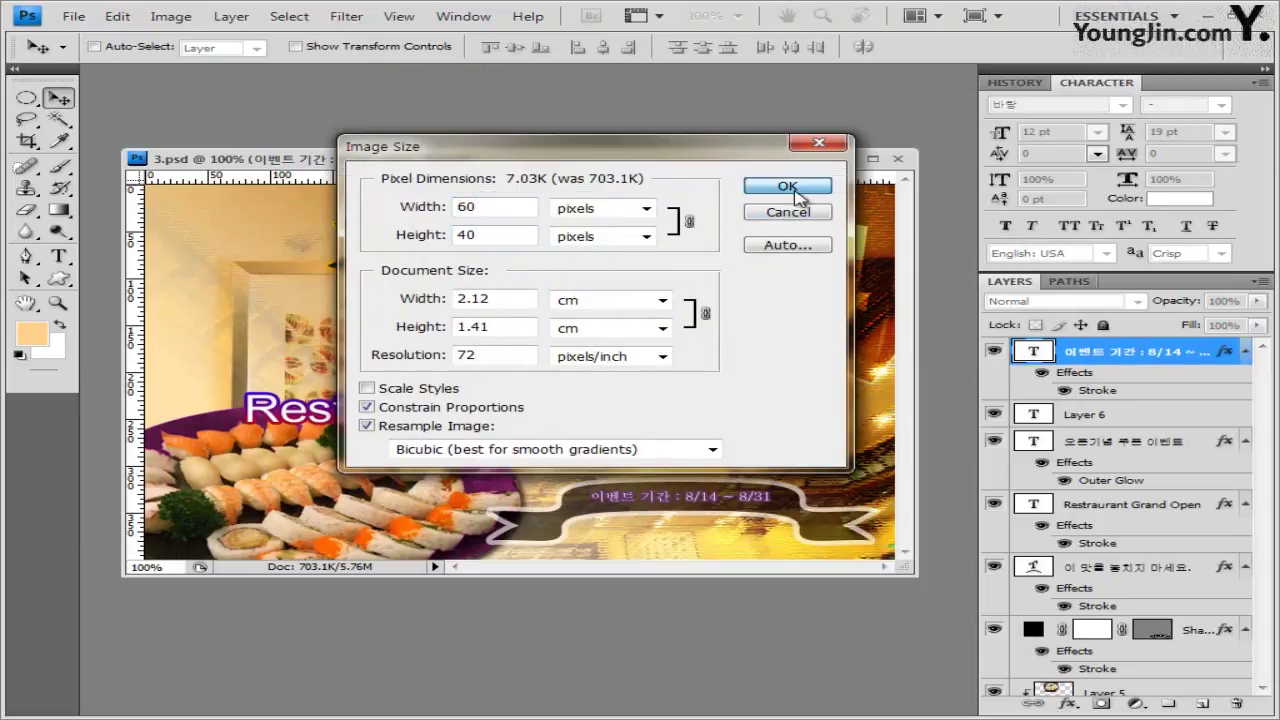
click(795, 188)
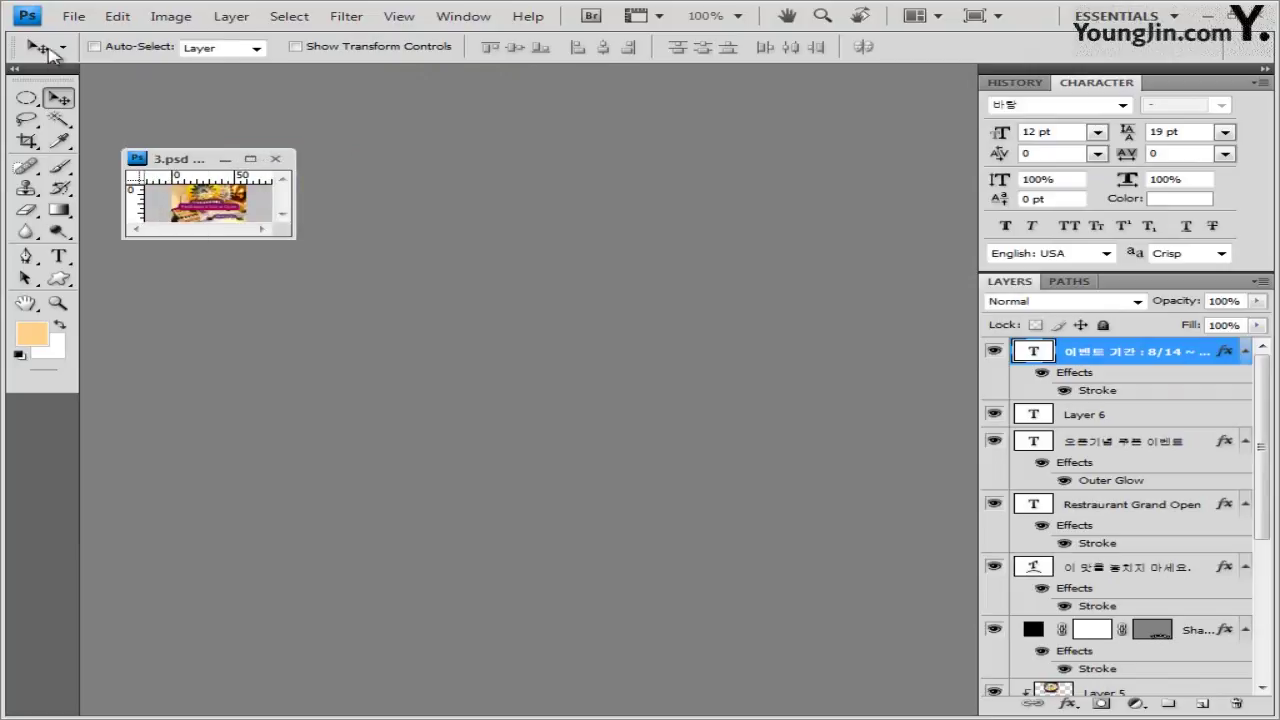
Save the reduced image as a layered PSD based on the "-2" file's name but ending in "-3", and close the document
click(70, 18)
click(118, 268)
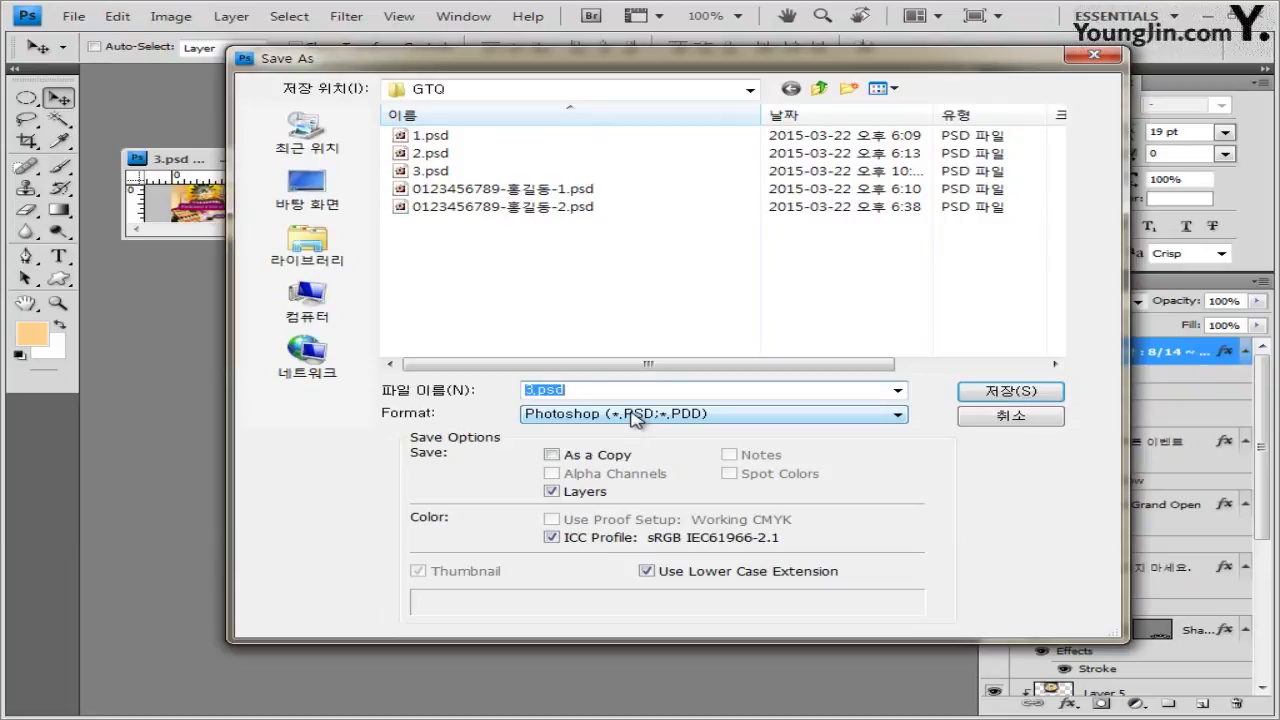
click(578, 207)
click(670, 390)
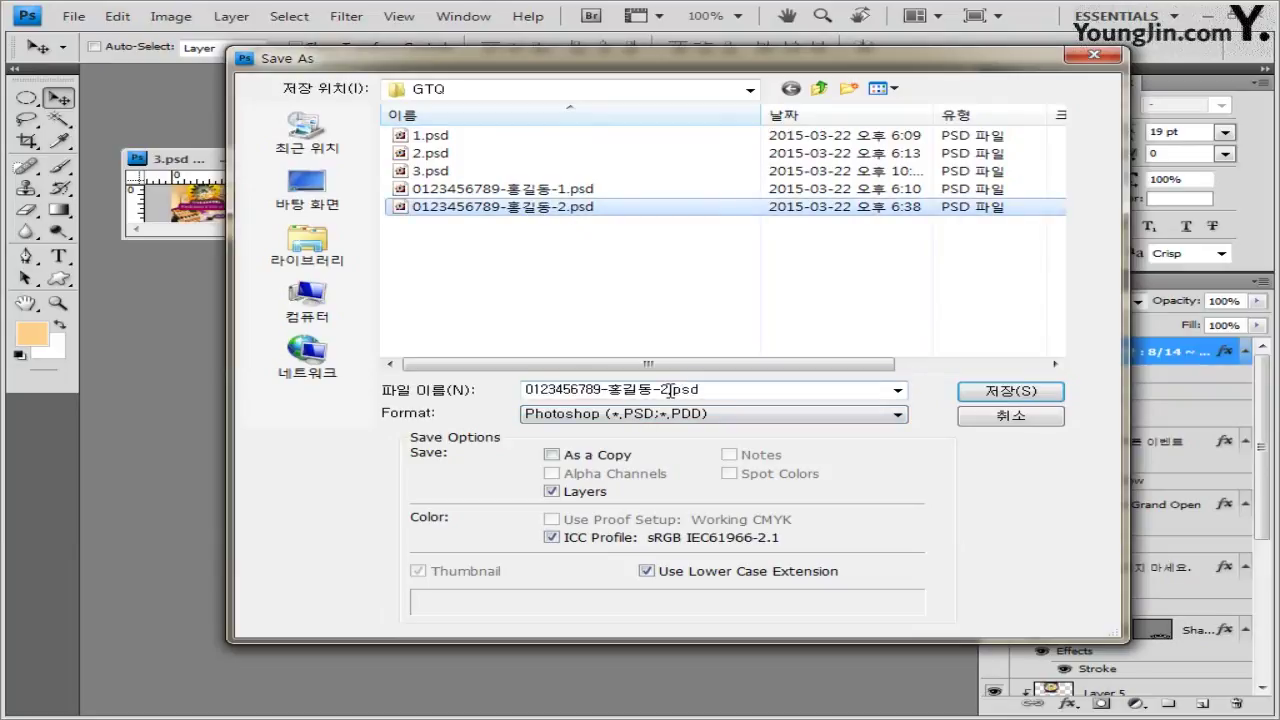
double_click(665, 389)
double_click(665, 389)
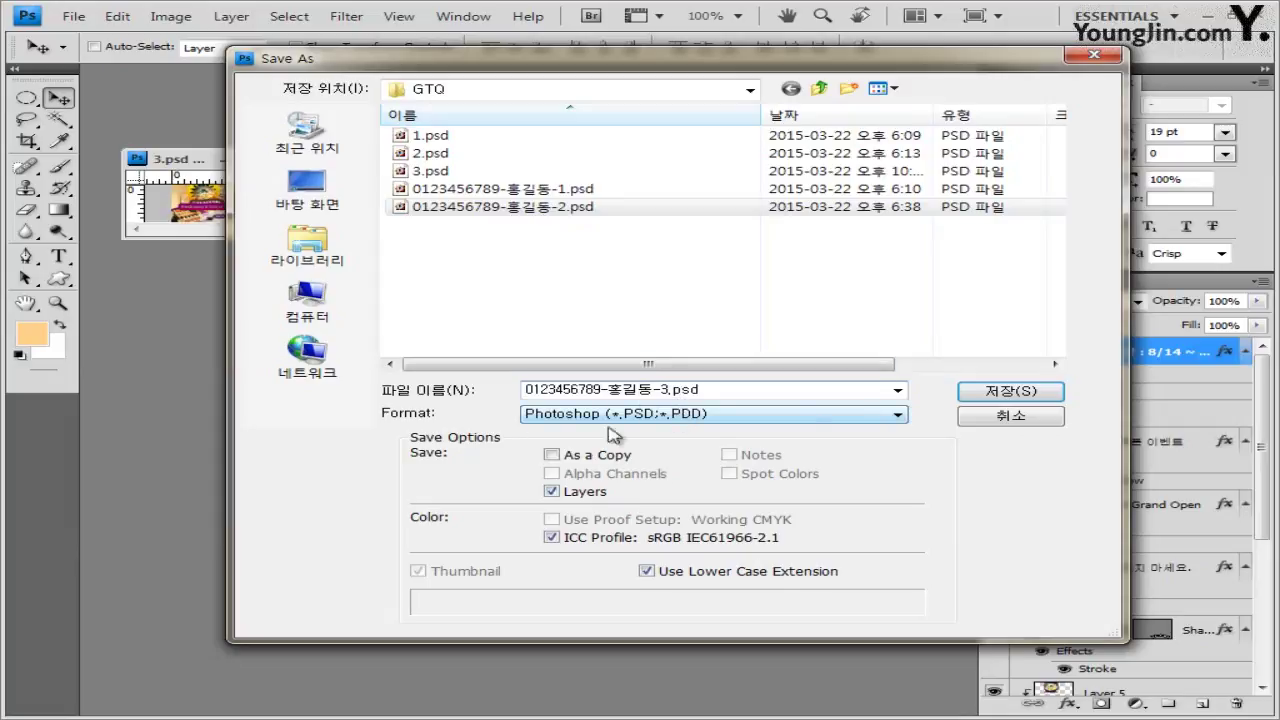
click(1012, 393)
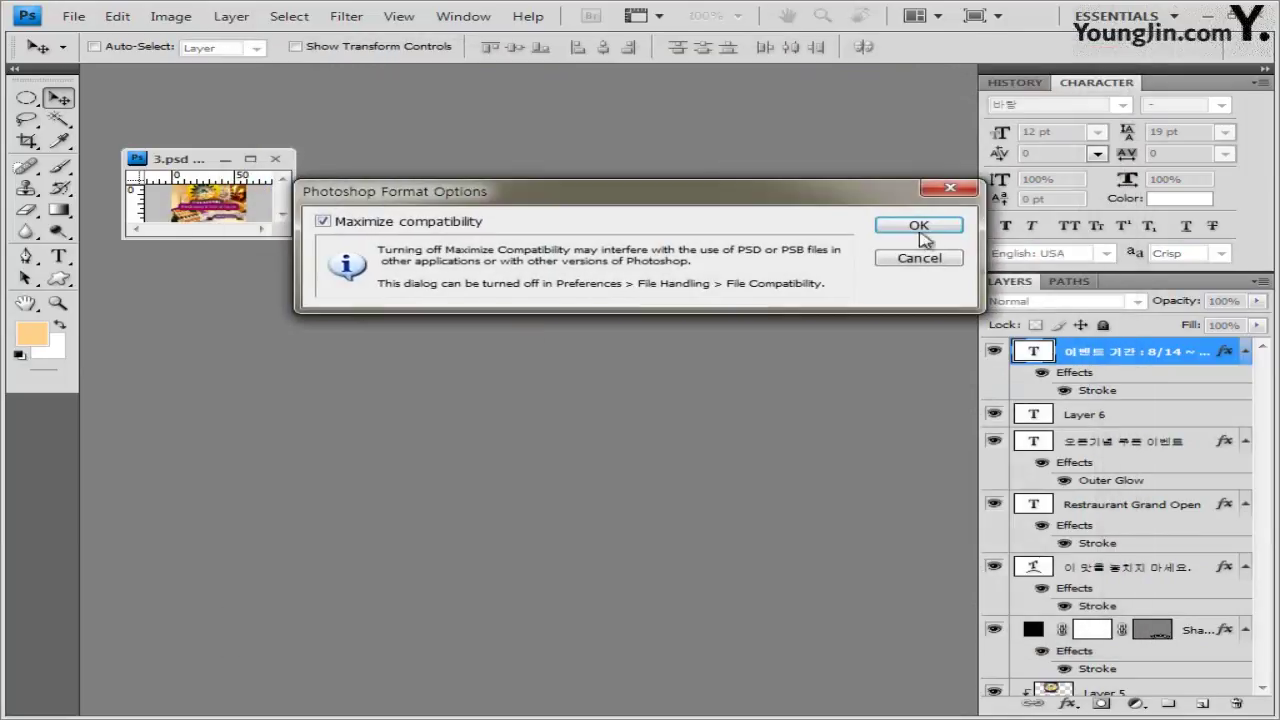
click(914, 224)
click(275, 158)
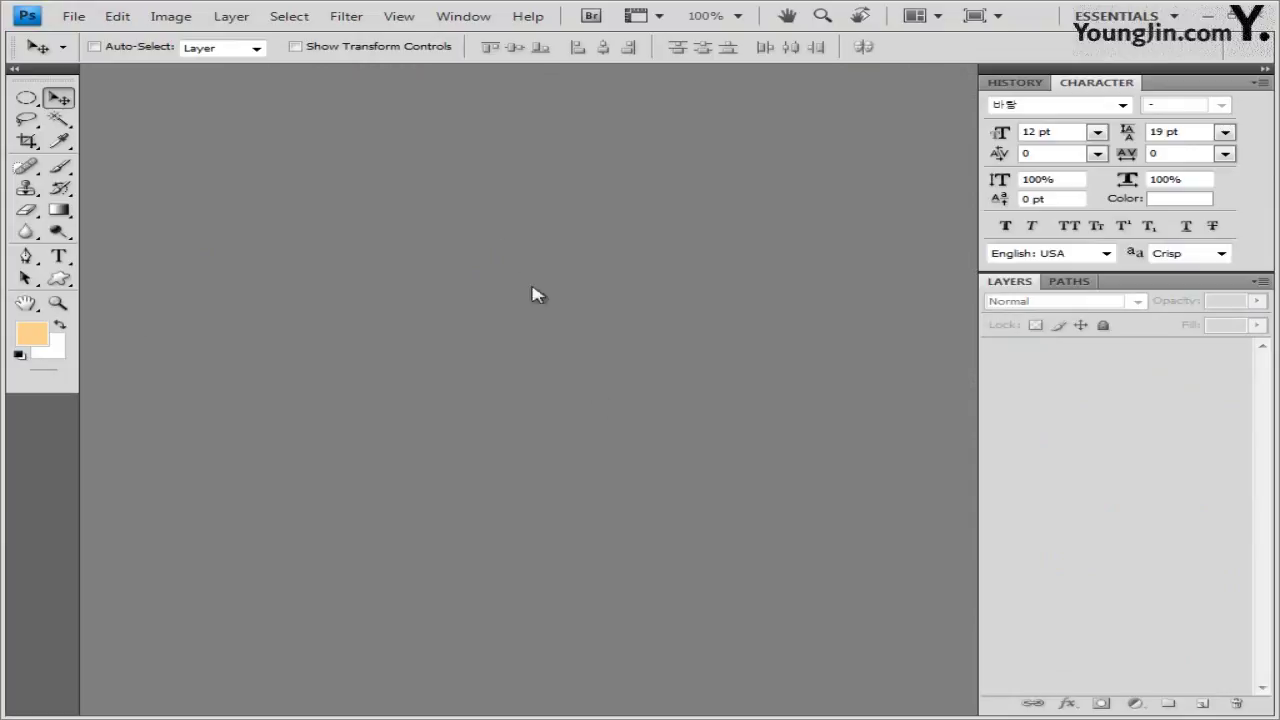
Check the GTQ folder for the JPEG and PSD files ending in "-3" without opening them
key(ctrl+o)
drag(614, 314, 591, 280)
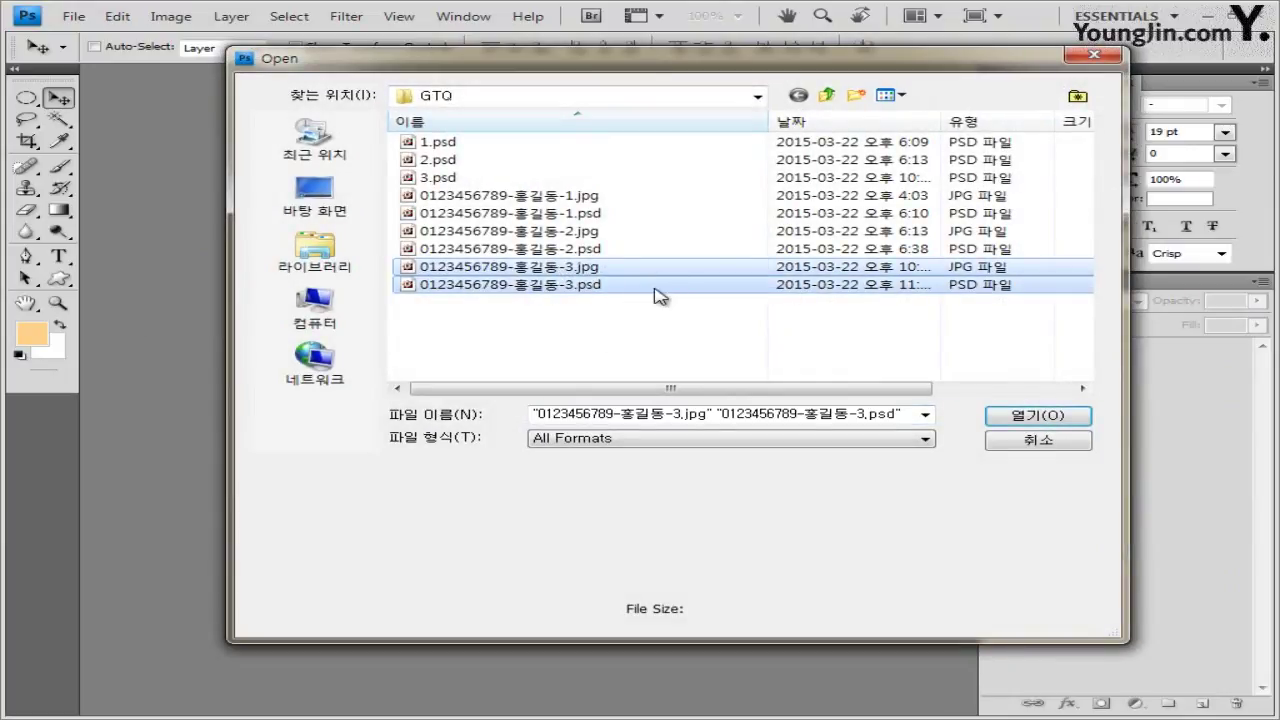
click(1043, 440)
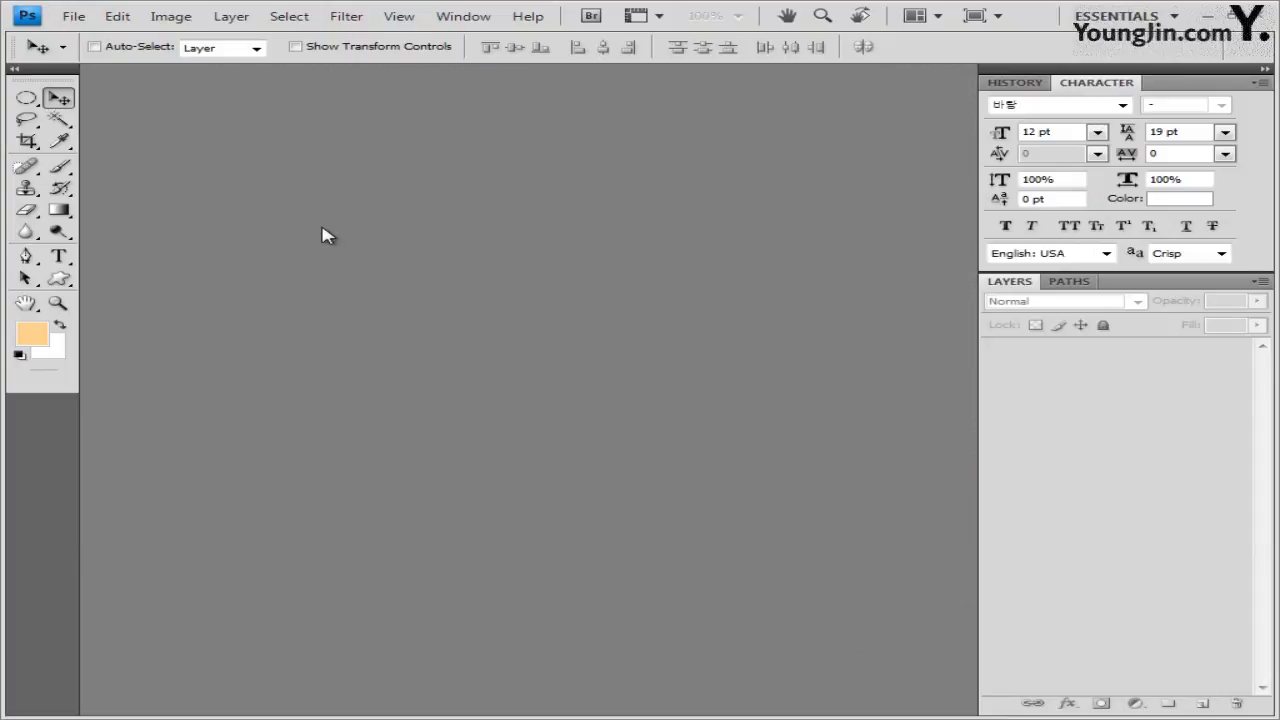
Create a white 600 x 400 pixel RGB document at 72 pixels/inch, float its window and show the grid
key(ctrl+n)
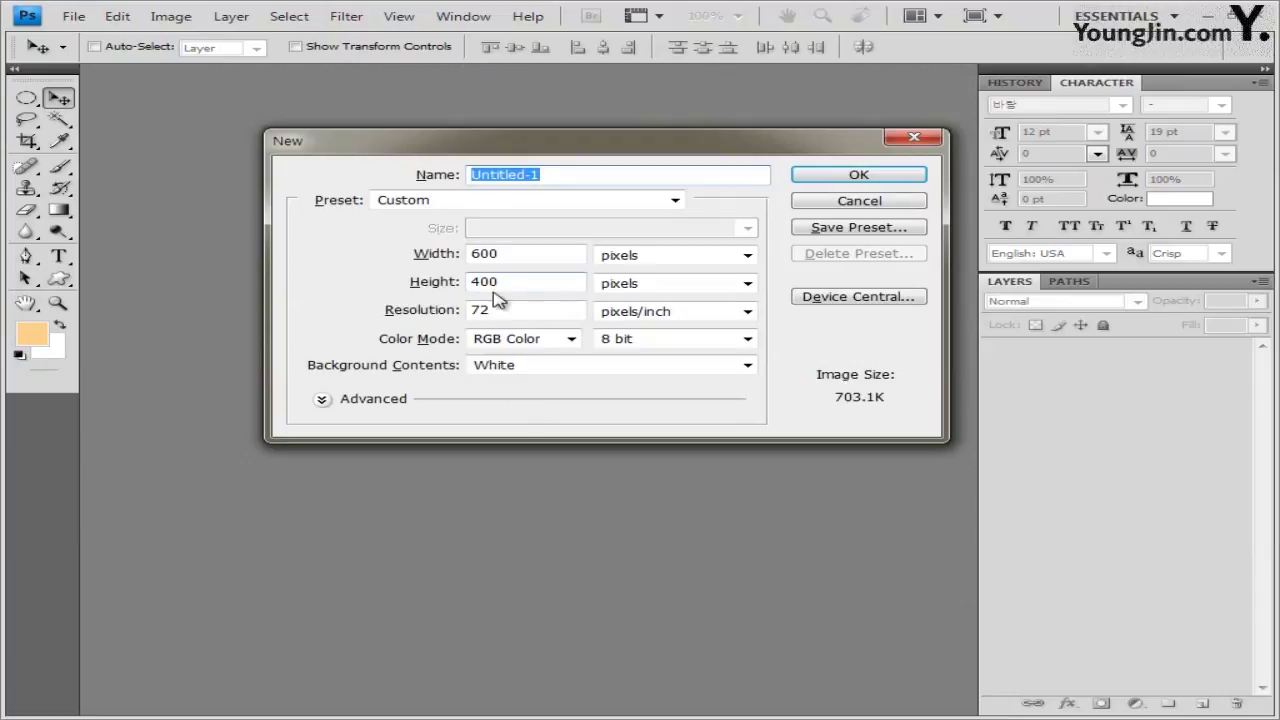
click(881, 183)
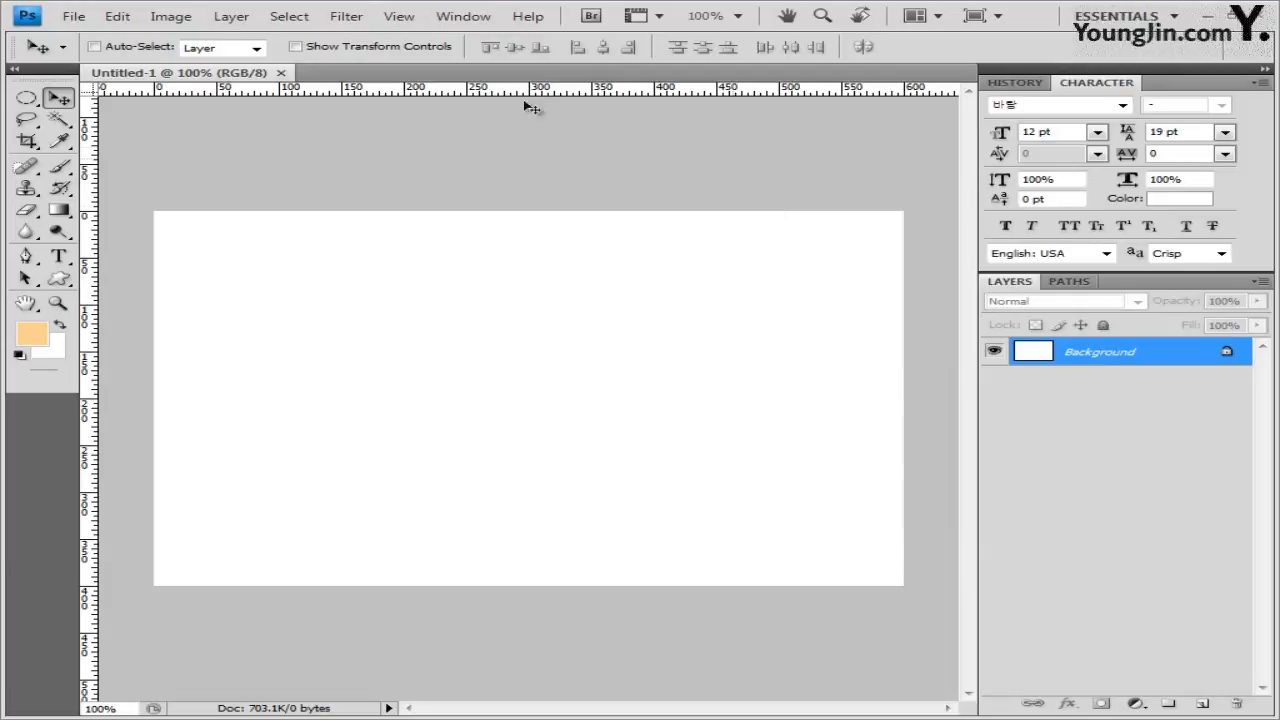
drag(226, 75, 291, 154)
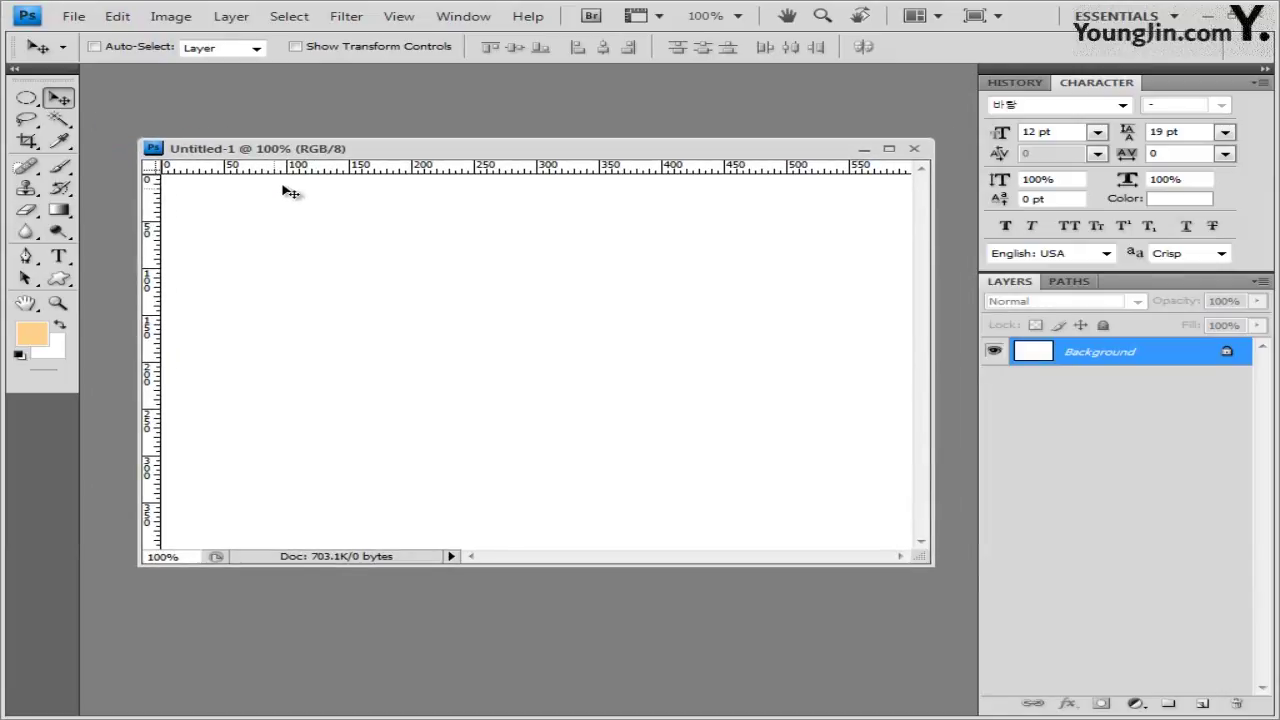
key(ctrl+apostrophe)
Save the new document as 4.psd in the GTQ folder and shift its window slightly upward
click(73, 16)
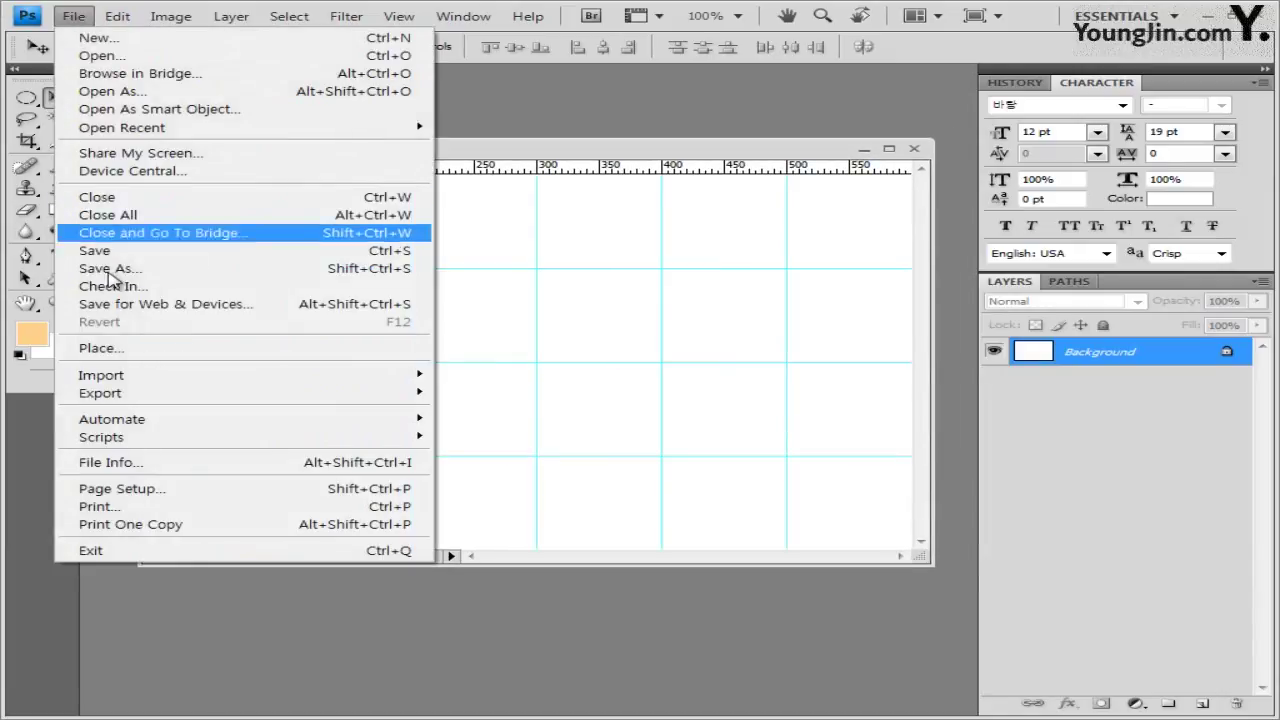
click(110, 269)
text(4)
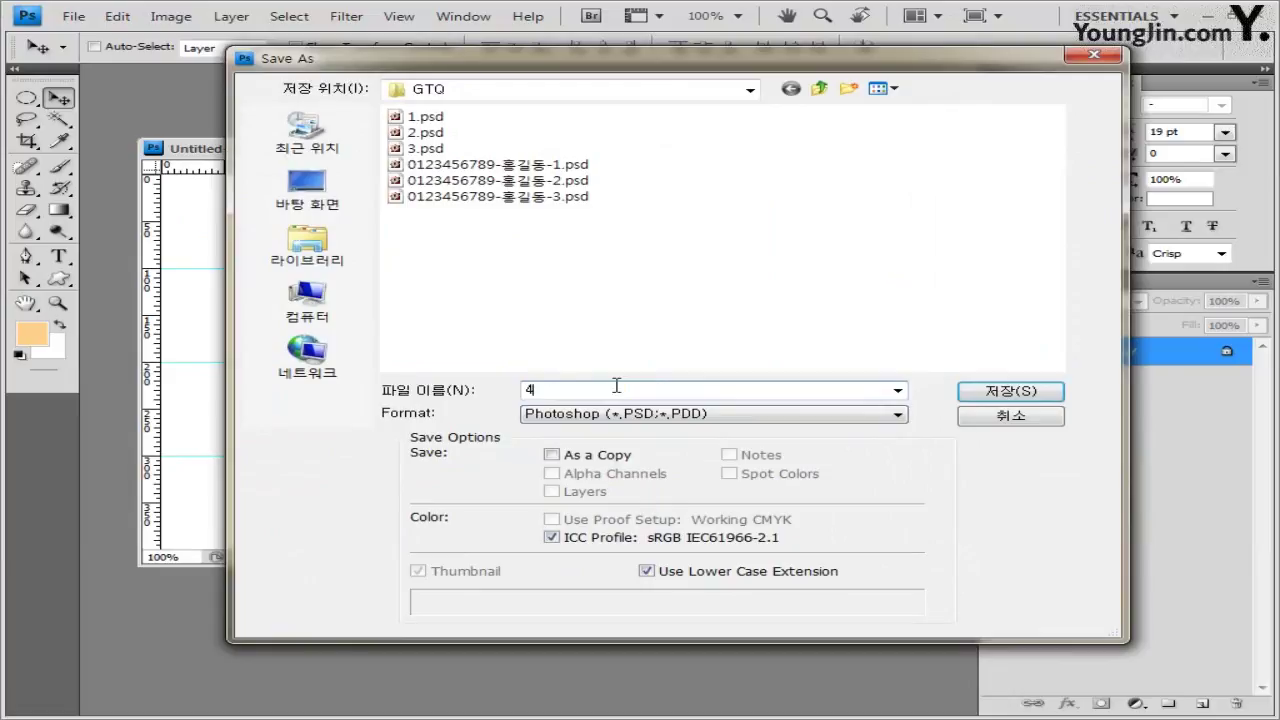
click(986, 393)
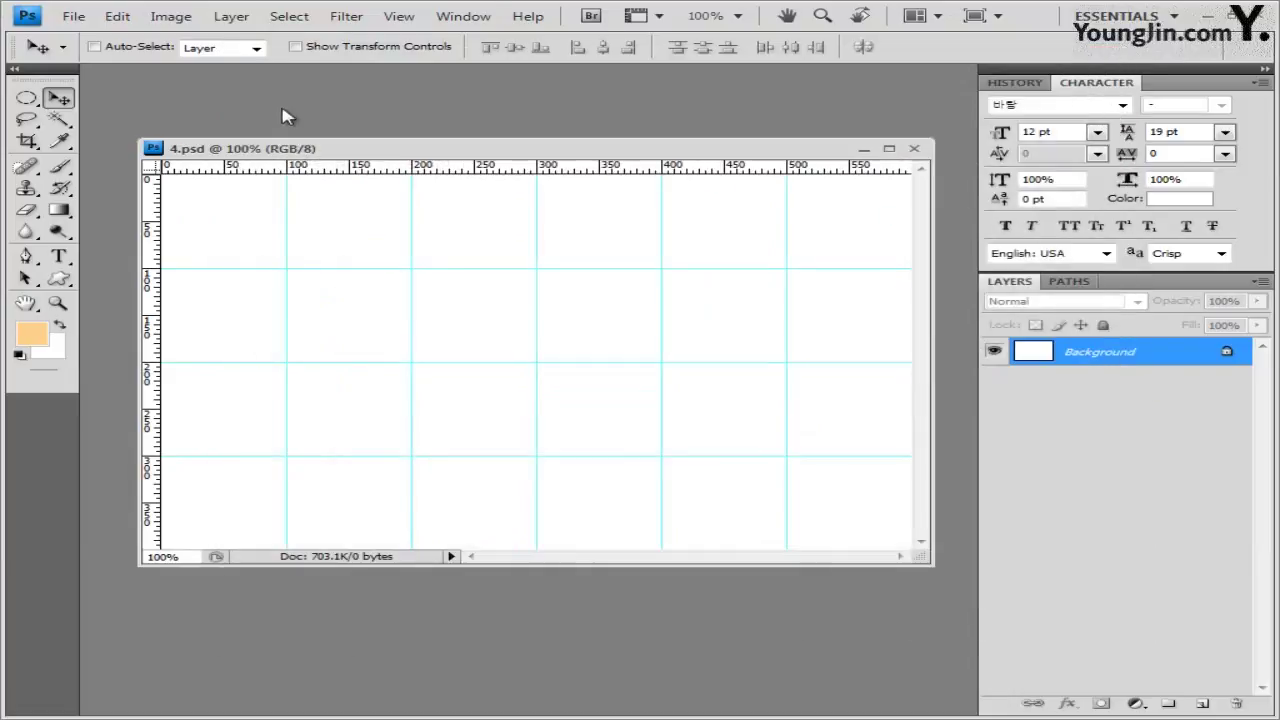
drag(397, 155, 401, 136)
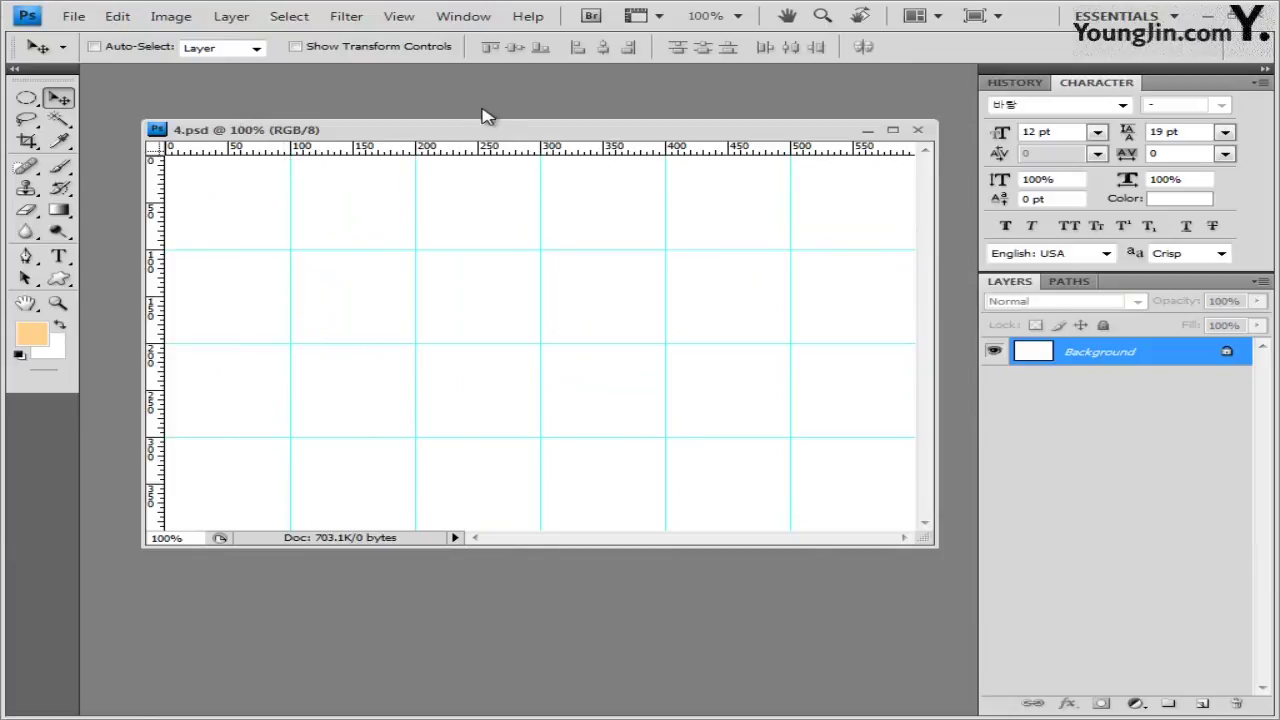
Set the foreground color to ffcc00
click(33, 336)
click(836, 515)
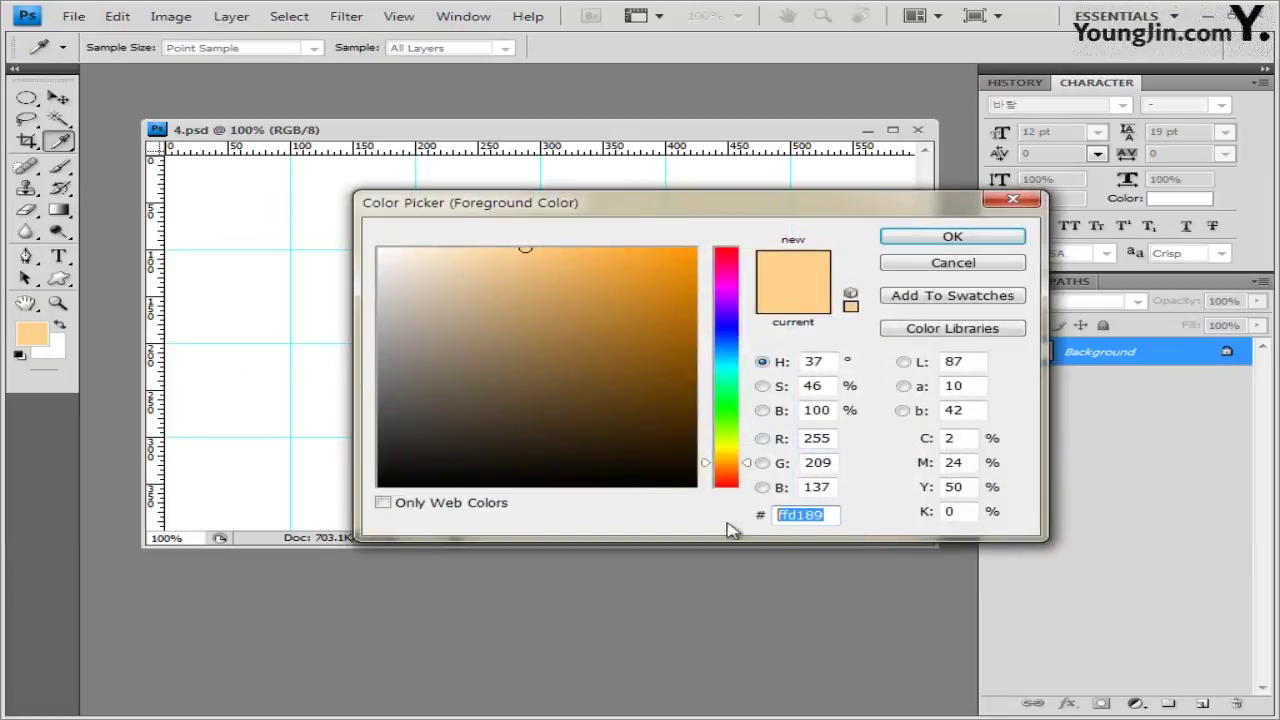
text(ffcc00)
click(962, 238)
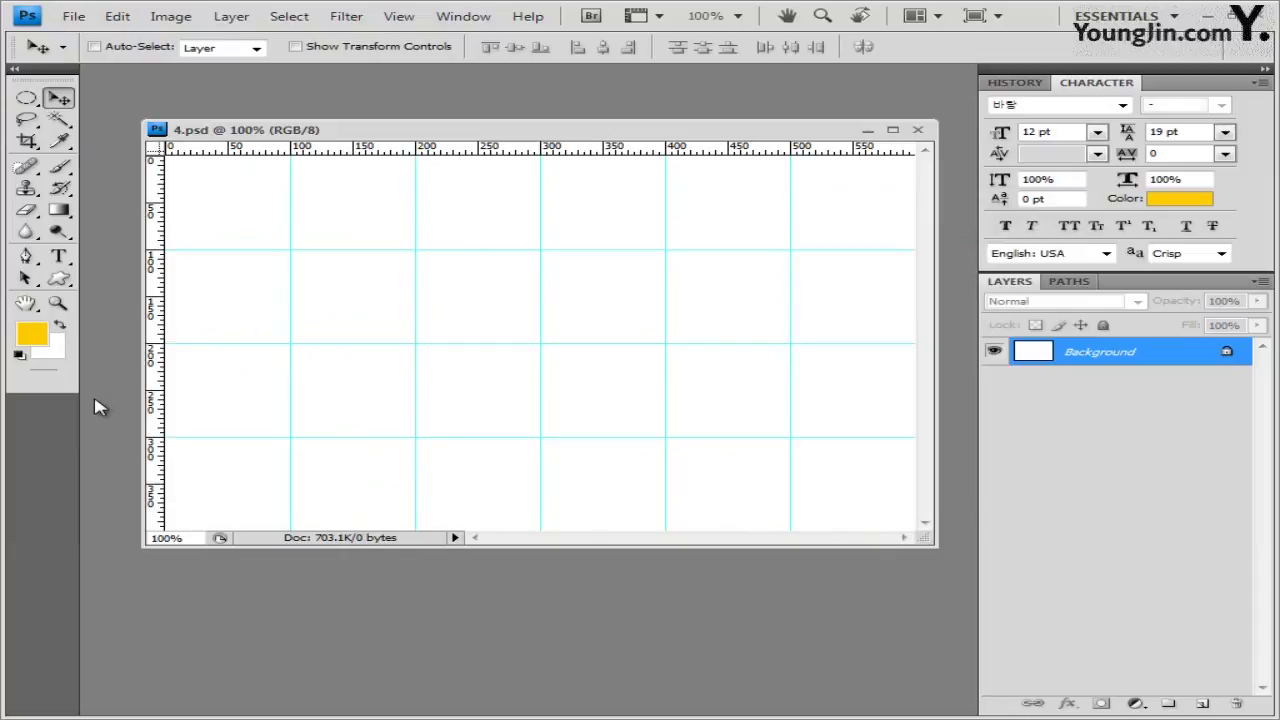
Set the background color to fffe99
key(i)
click(58, 353)
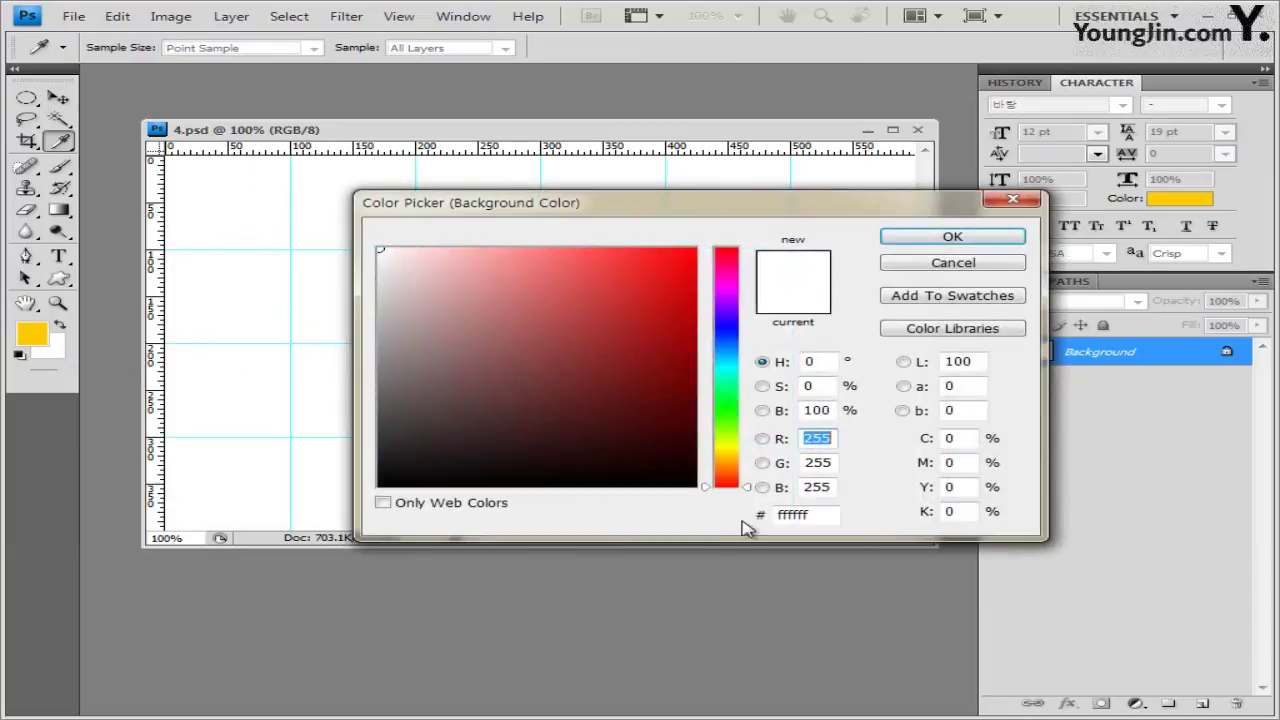
double_click(817, 514)
text(fffe99)
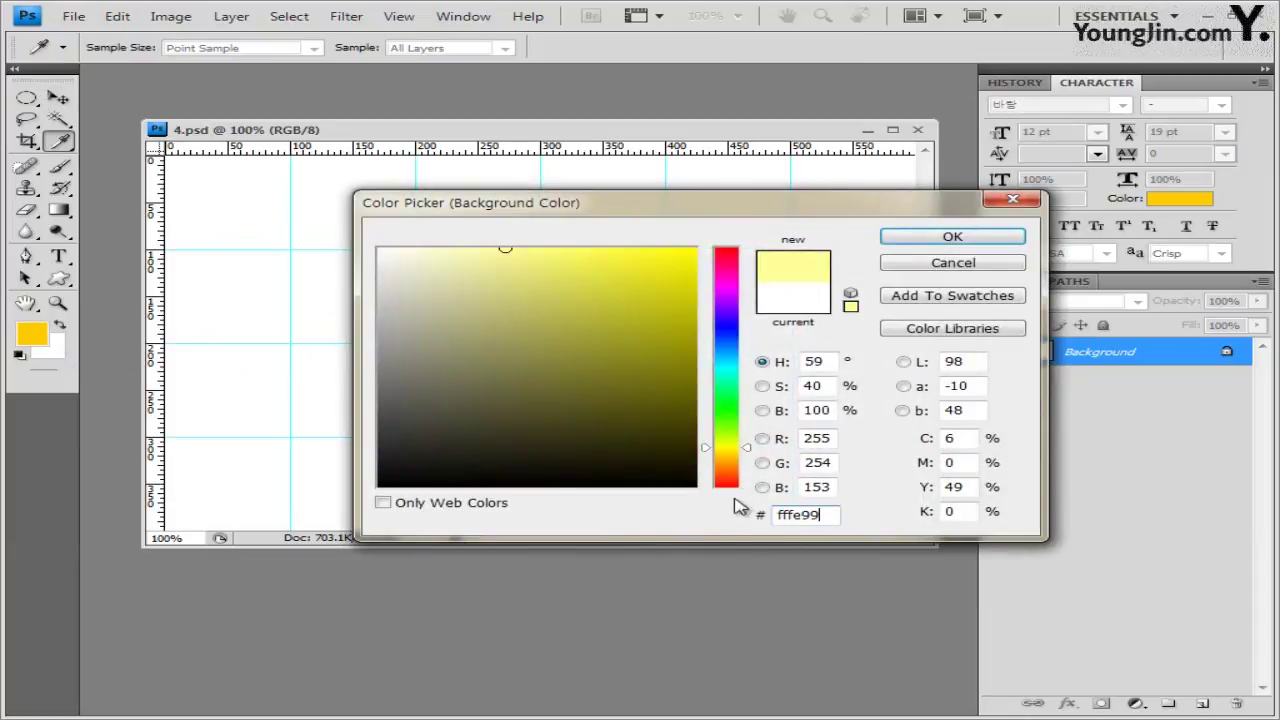
click(948, 237)
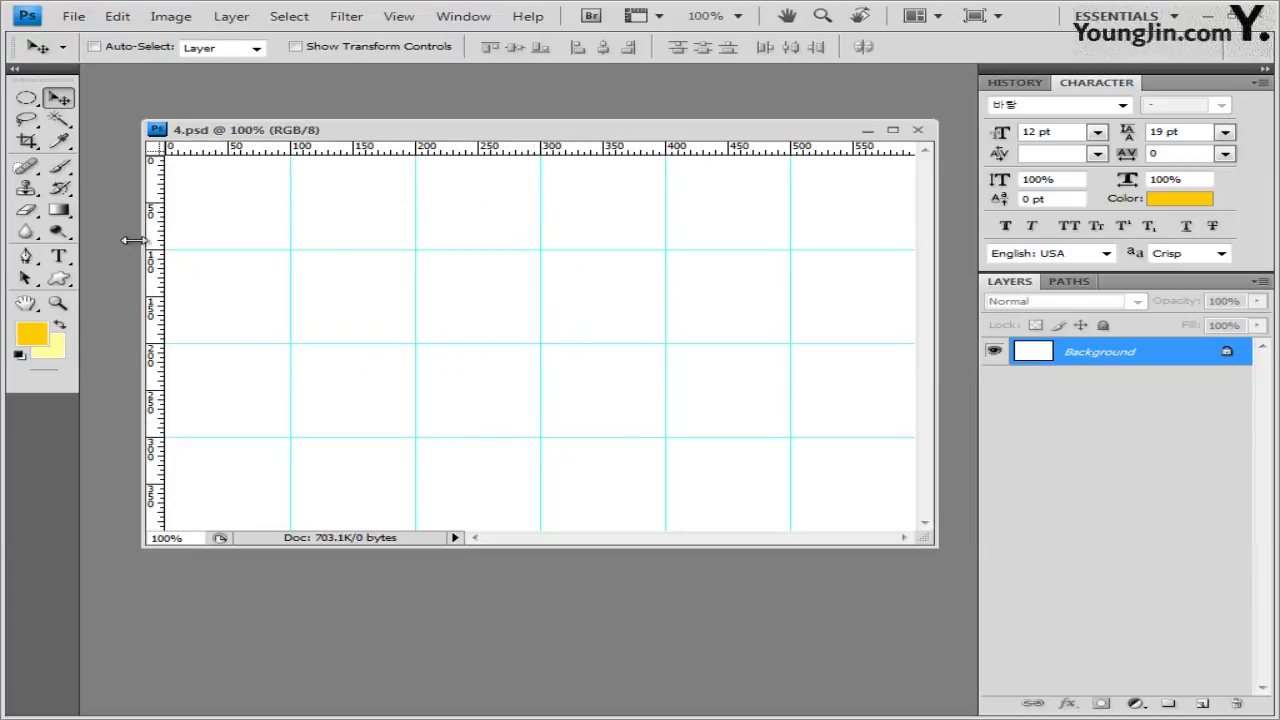
Fill the background with a linear Foreground to Background gradient running from the upper canvas down to the lower edge
click(60, 213)
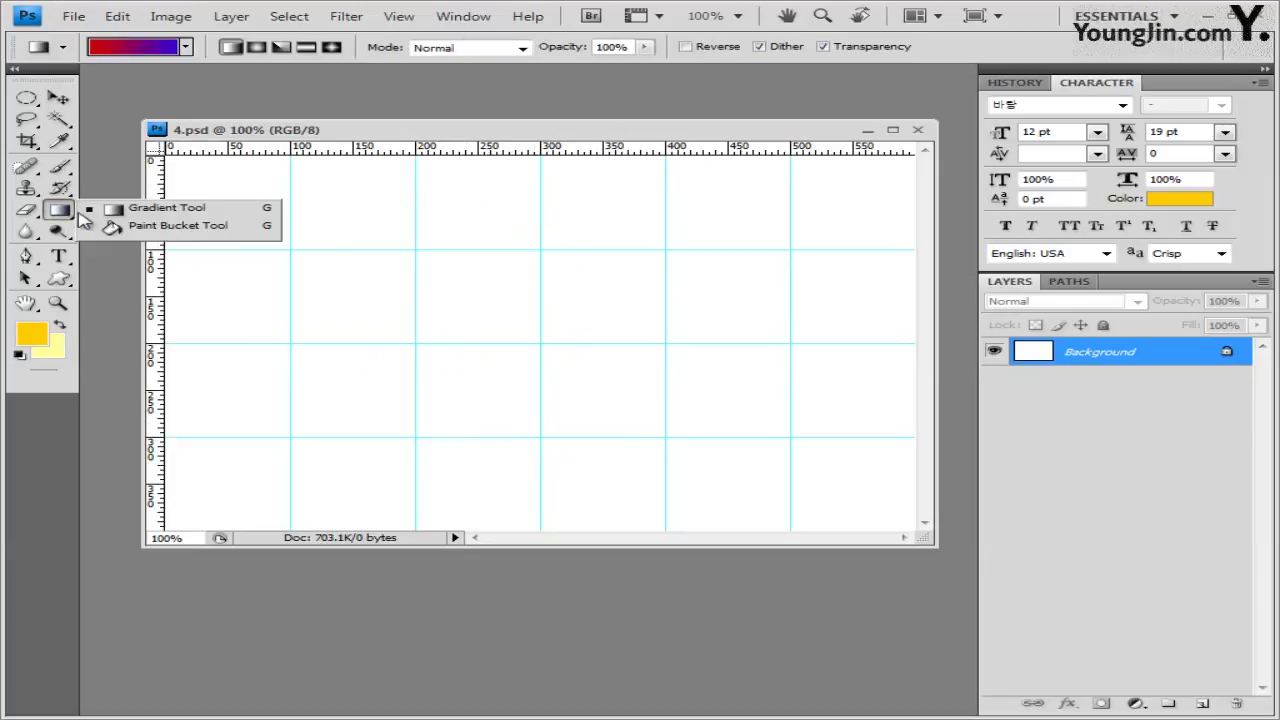
click(186, 47)
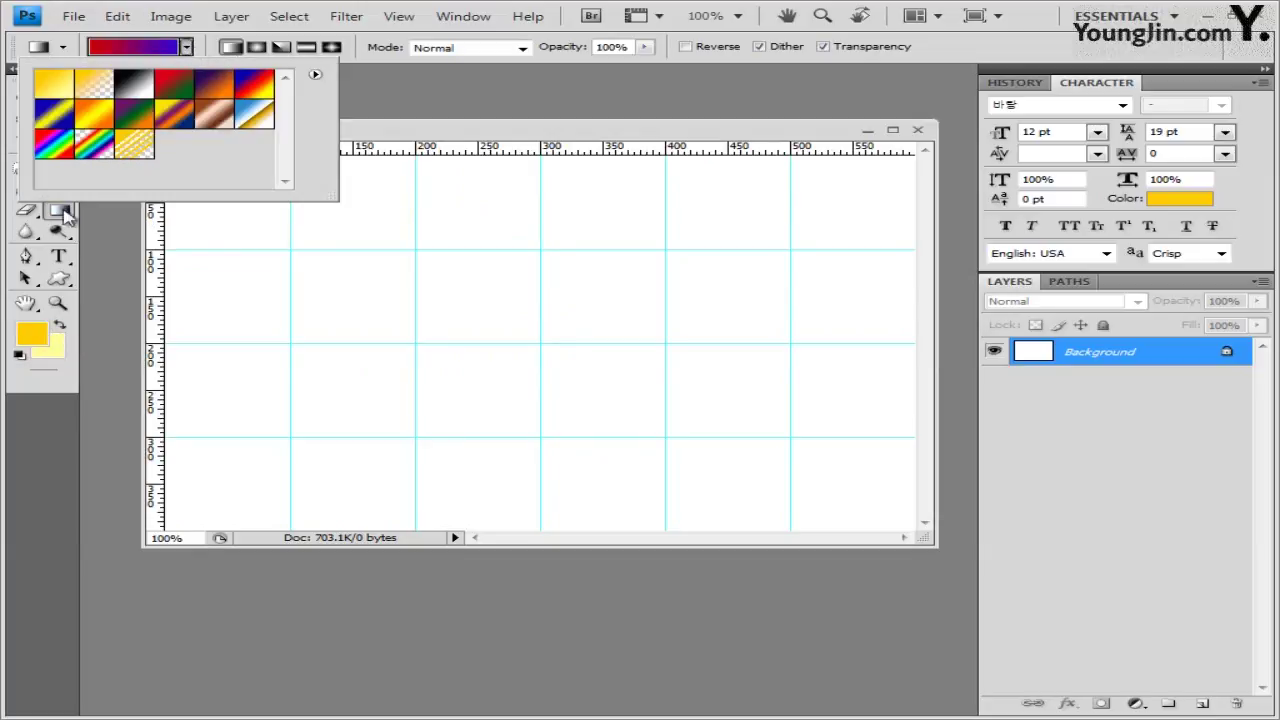
click(145, 50)
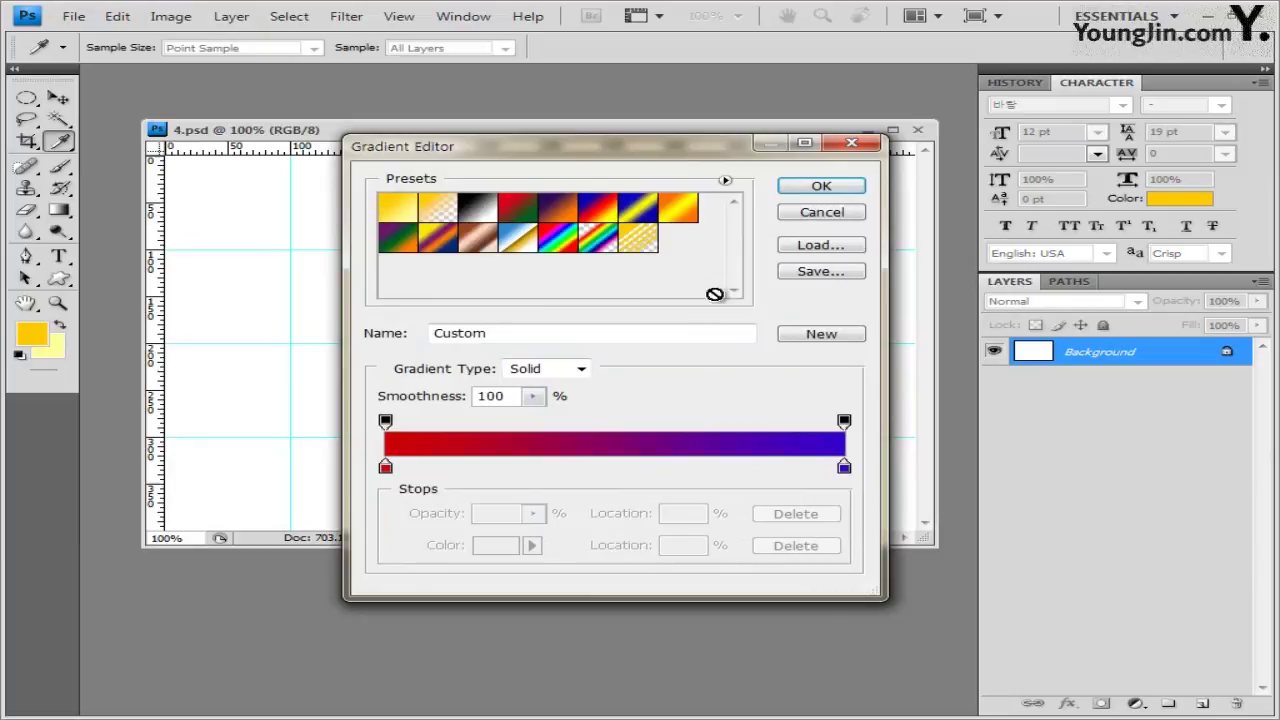
click(404, 211)
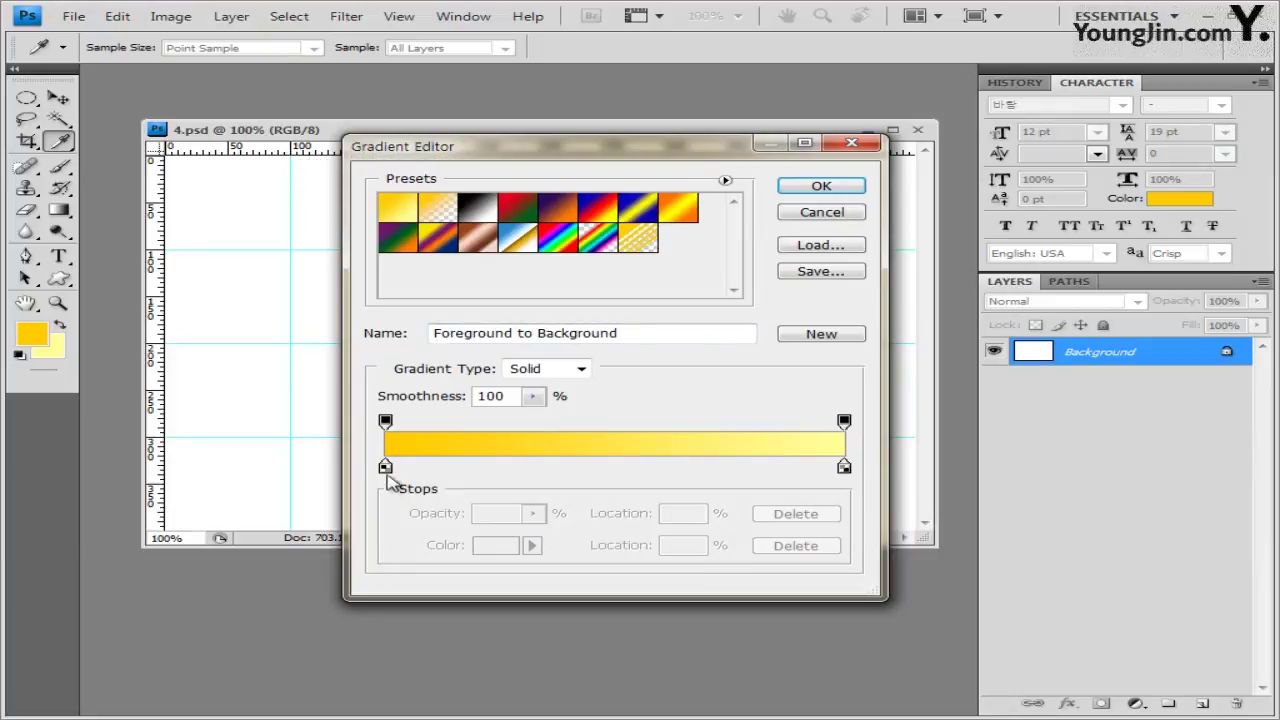
click(821, 187)
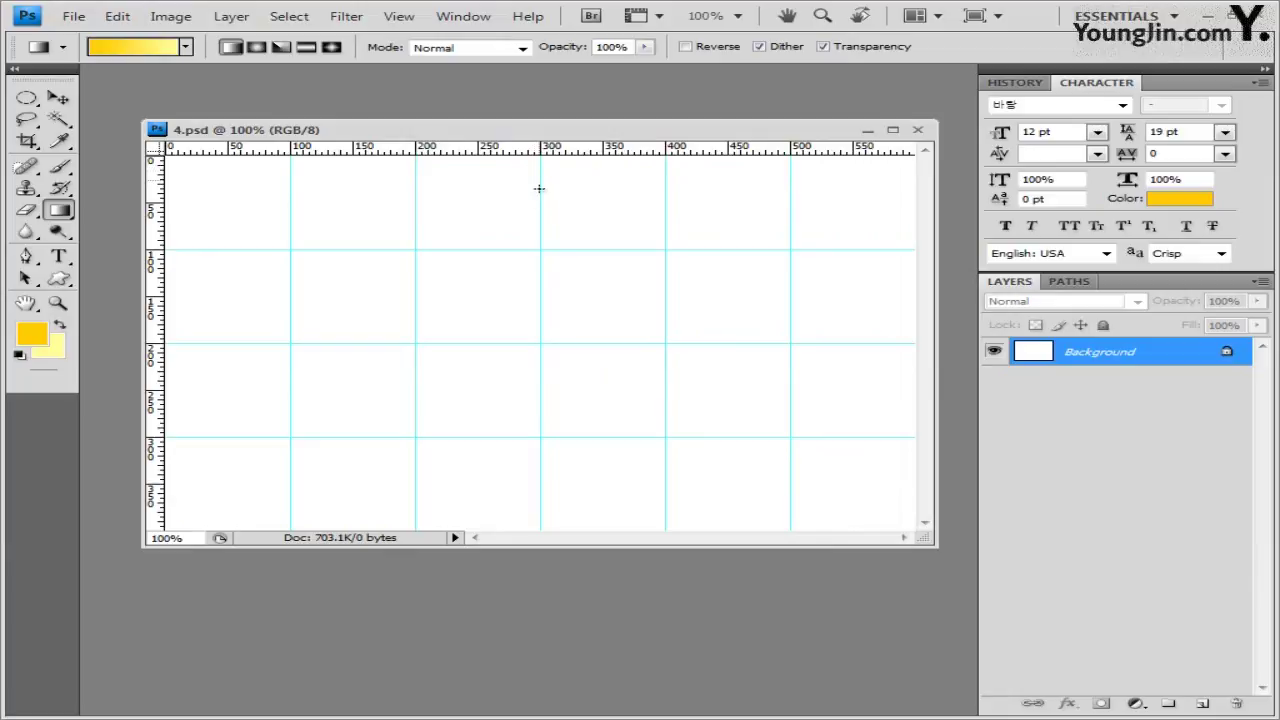
drag(539, 232, 539, 472)
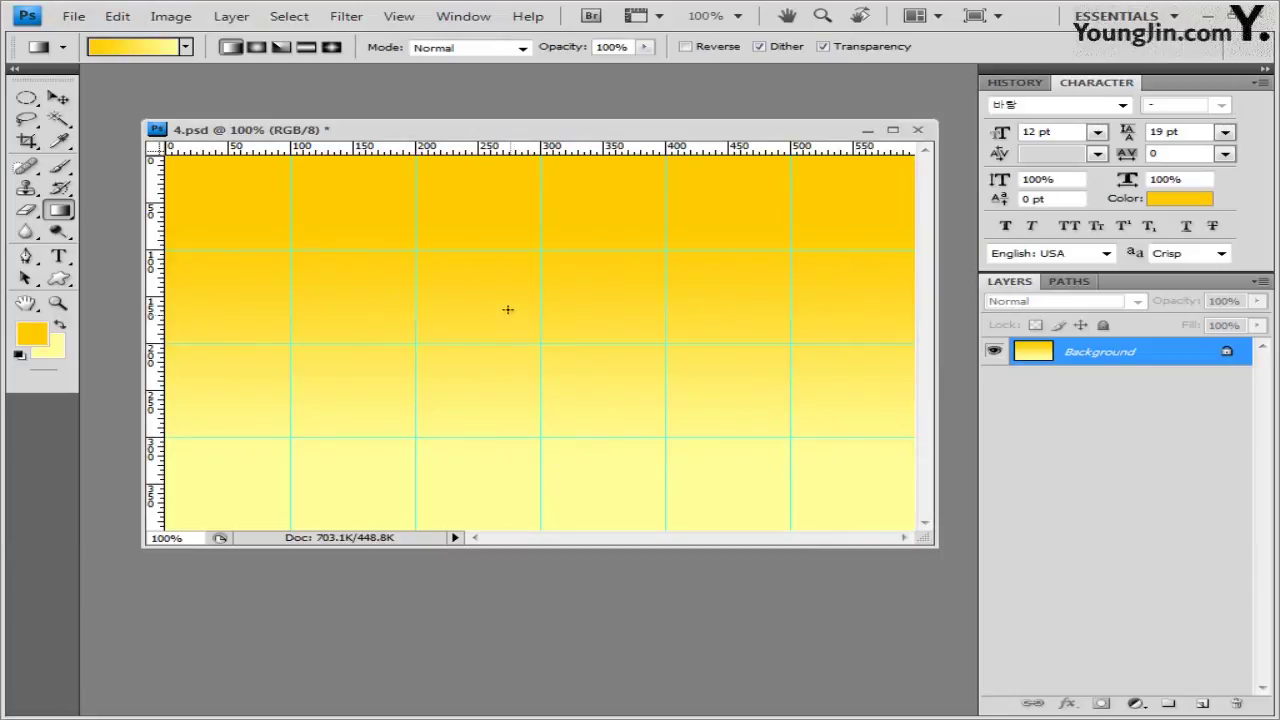
drag(545, 234, 535, 510)
Open 1급-12.jpg from the 기출문제03 folder, copy the whole lattice image into 4.psd as a new layer and close the source
key(alt+Tab)
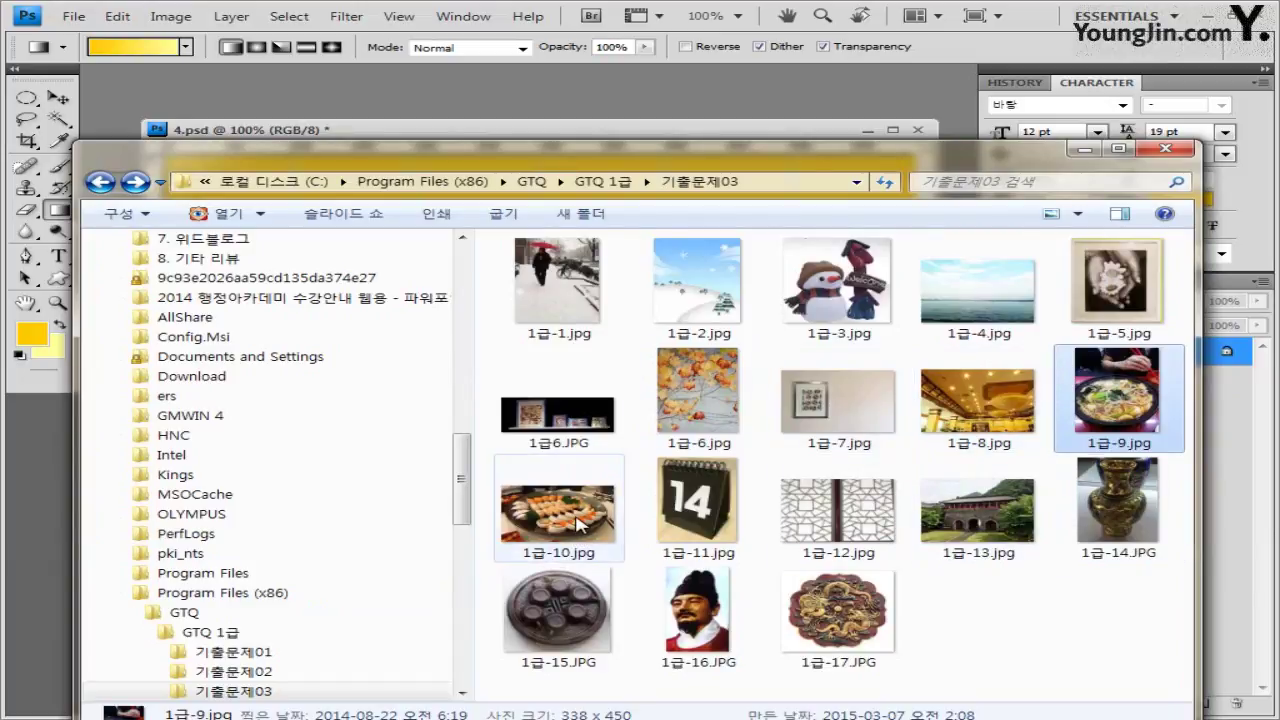
mouse_move(580, 520)
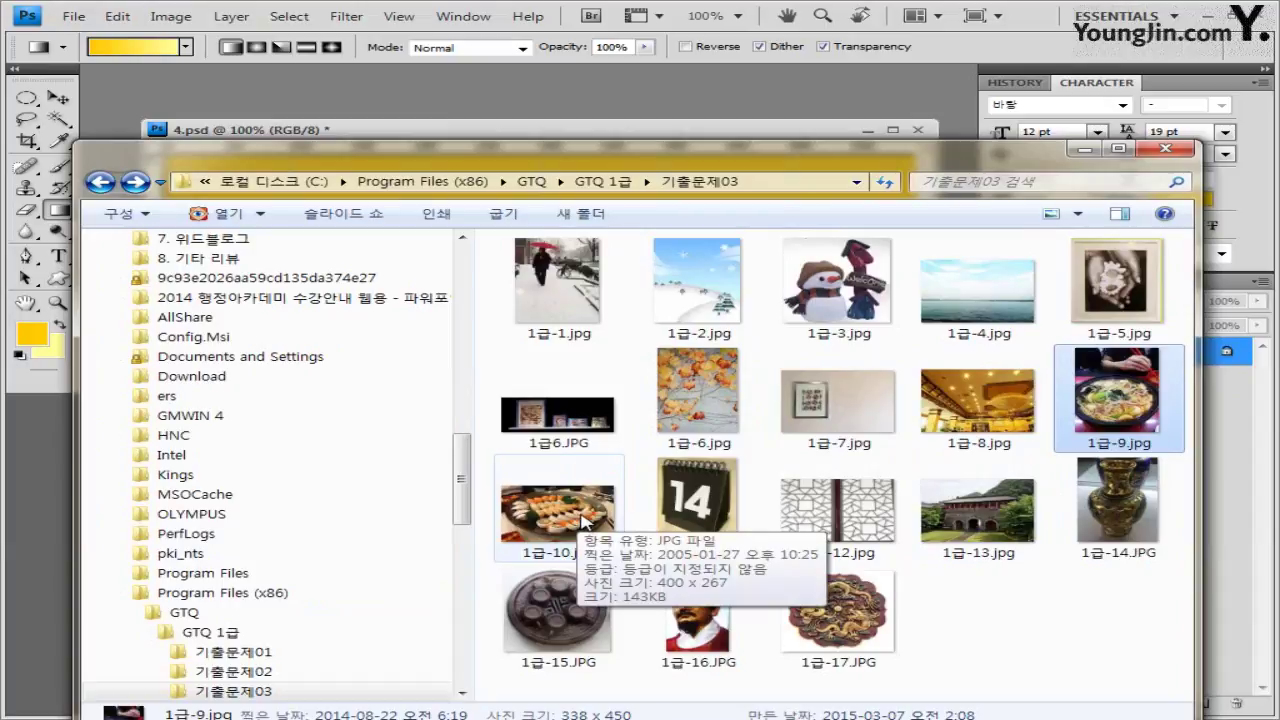
click(838, 510)
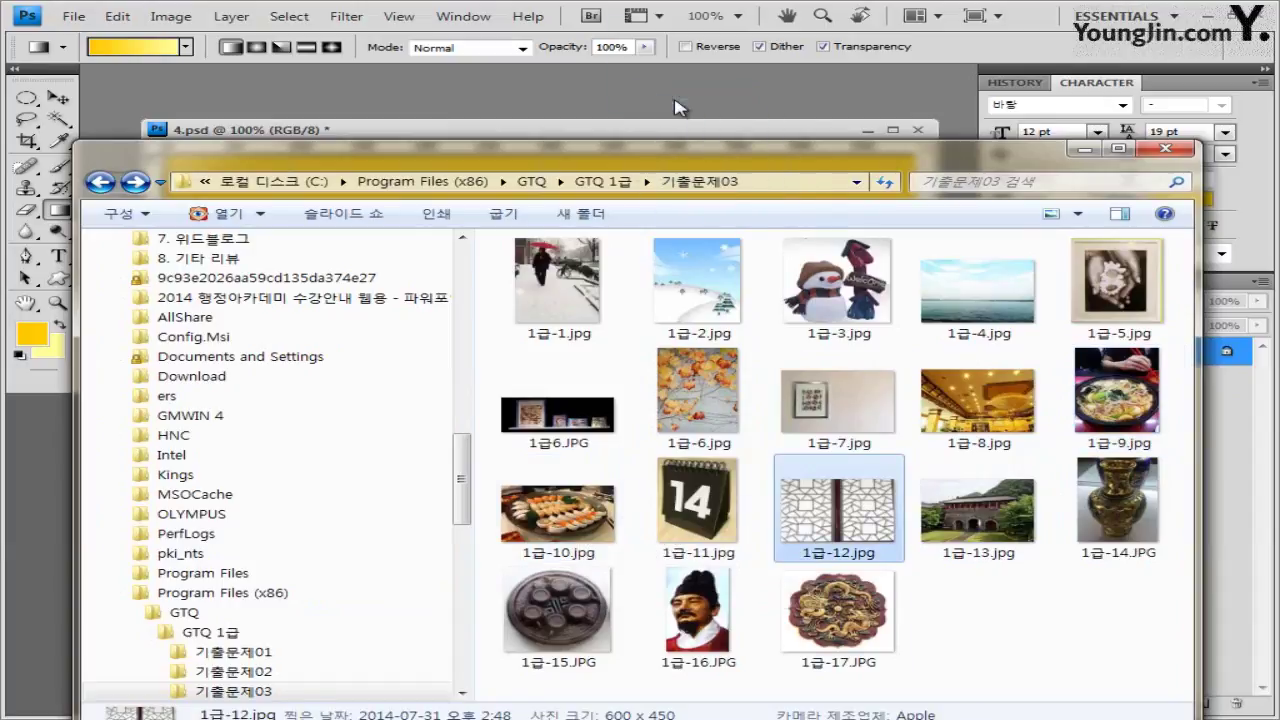
drag(675, 107, 678, 100)
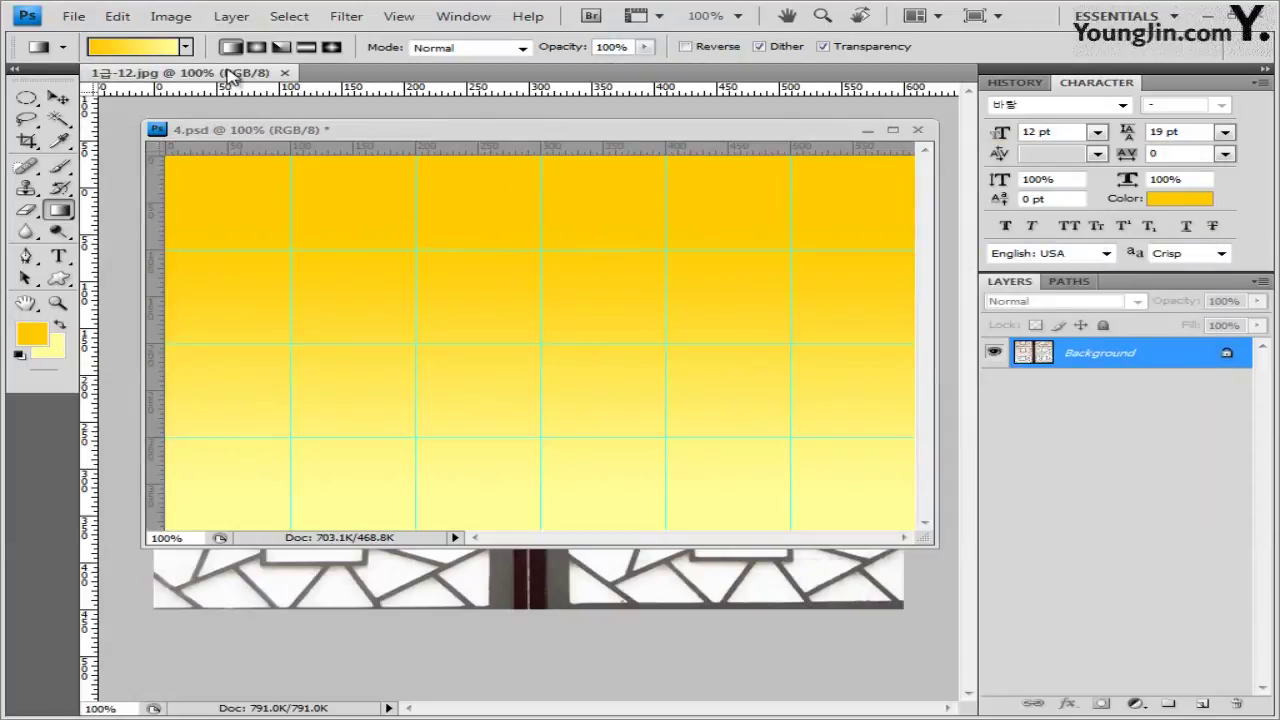
drag(228, 74, 216, 153)
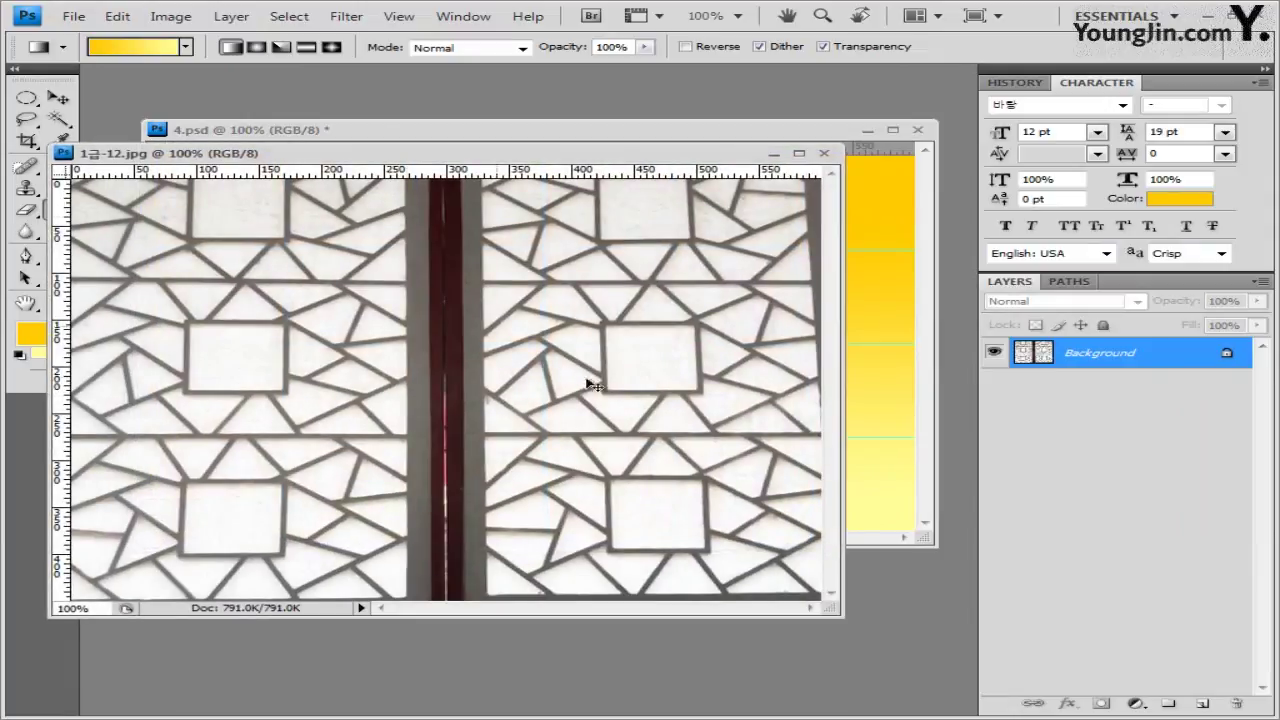
key(ctrl+a)
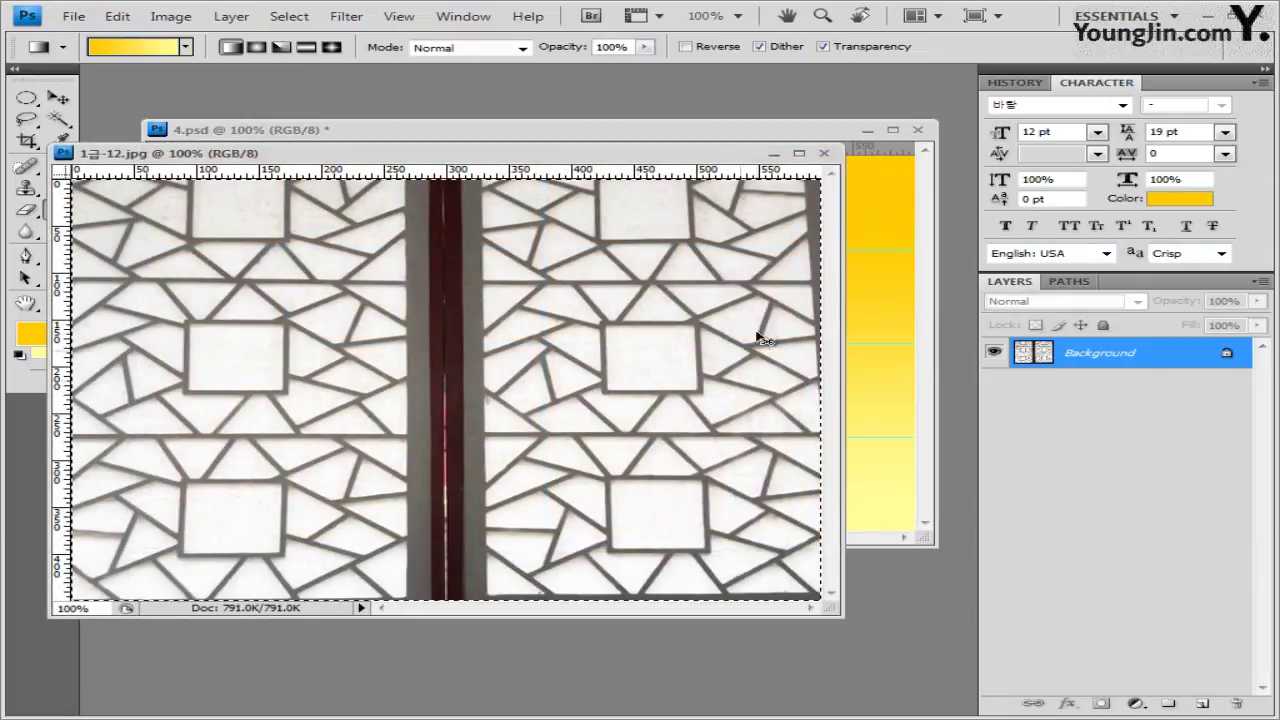
click(824, 153)
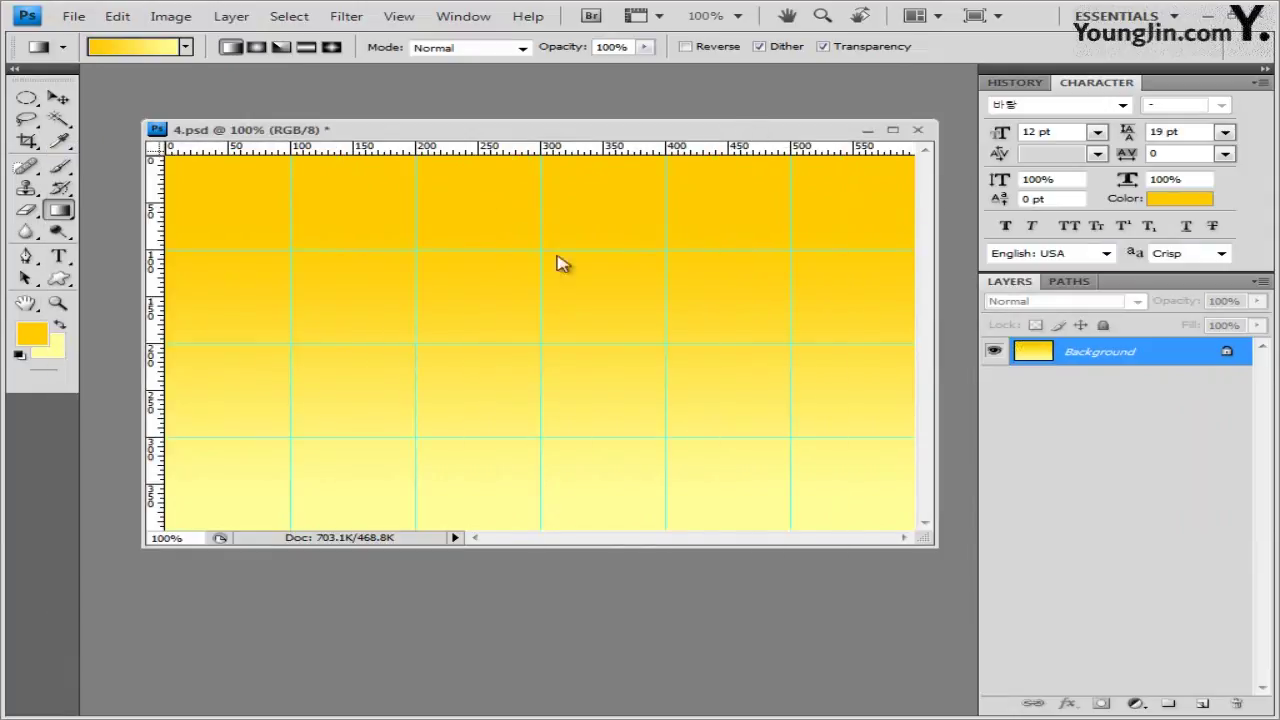
key(ctrl+v)
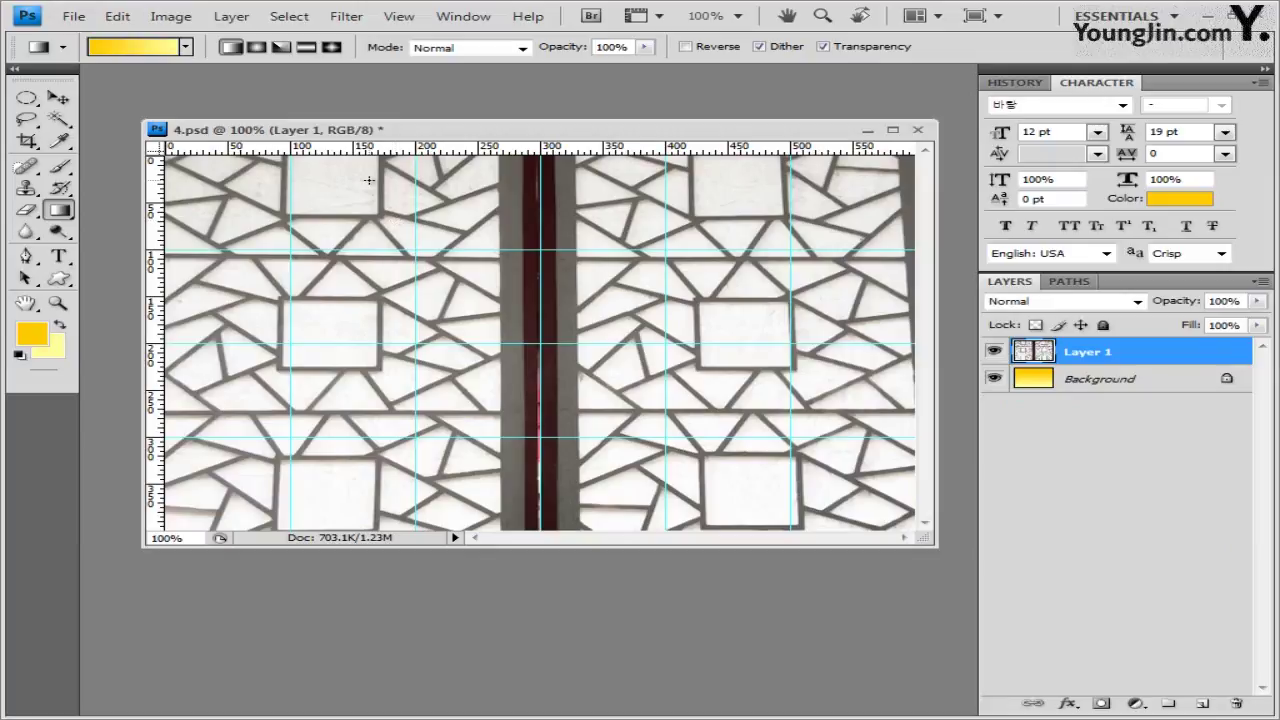
Set the lattice layer's blending mode to Overlay and add a layer mask to it
click(1085, 303)
click(1045, 236)
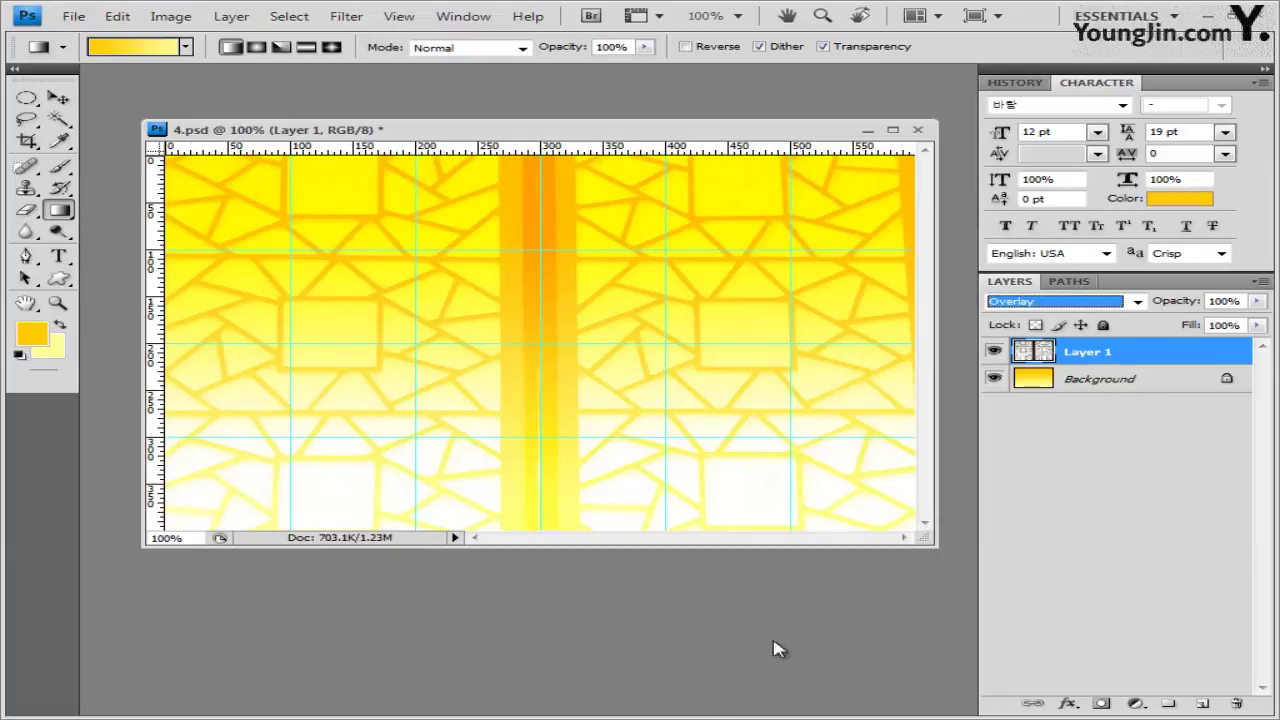
click(1102, 705)
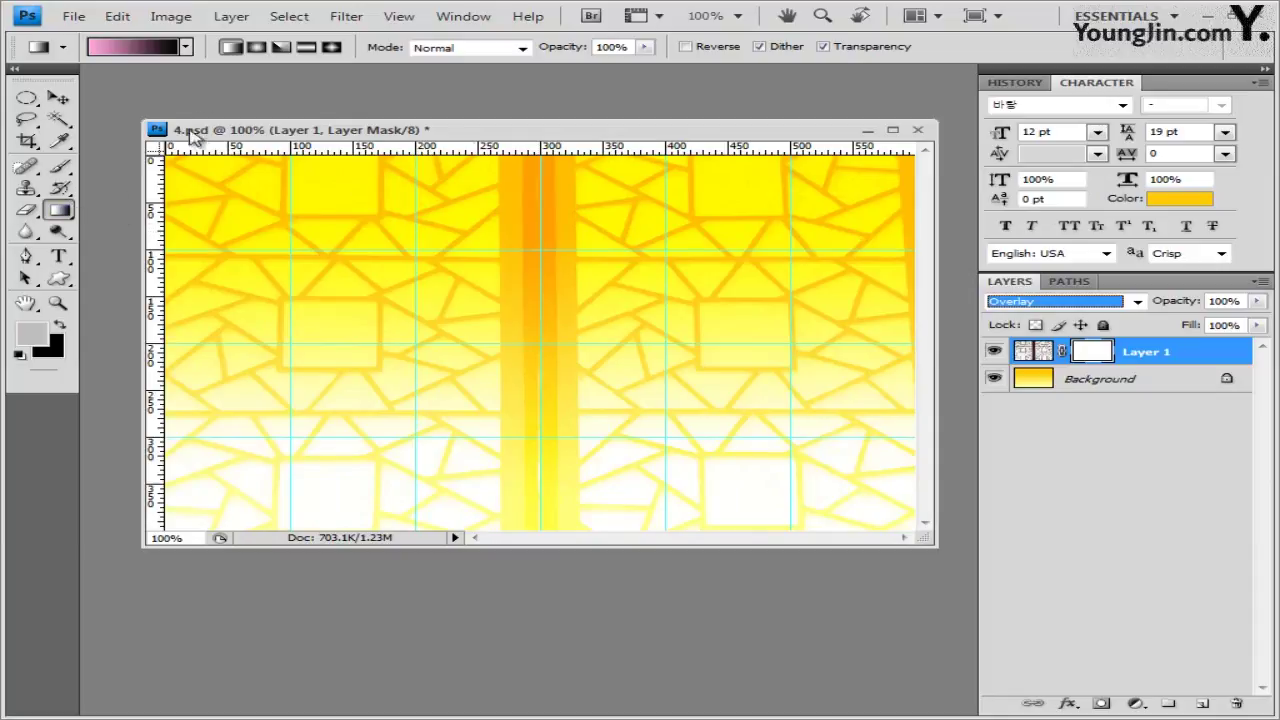
Fill the lattice layer's mask with a linear black-to-white gradient running from the upper canvas downward
click(185, 48)
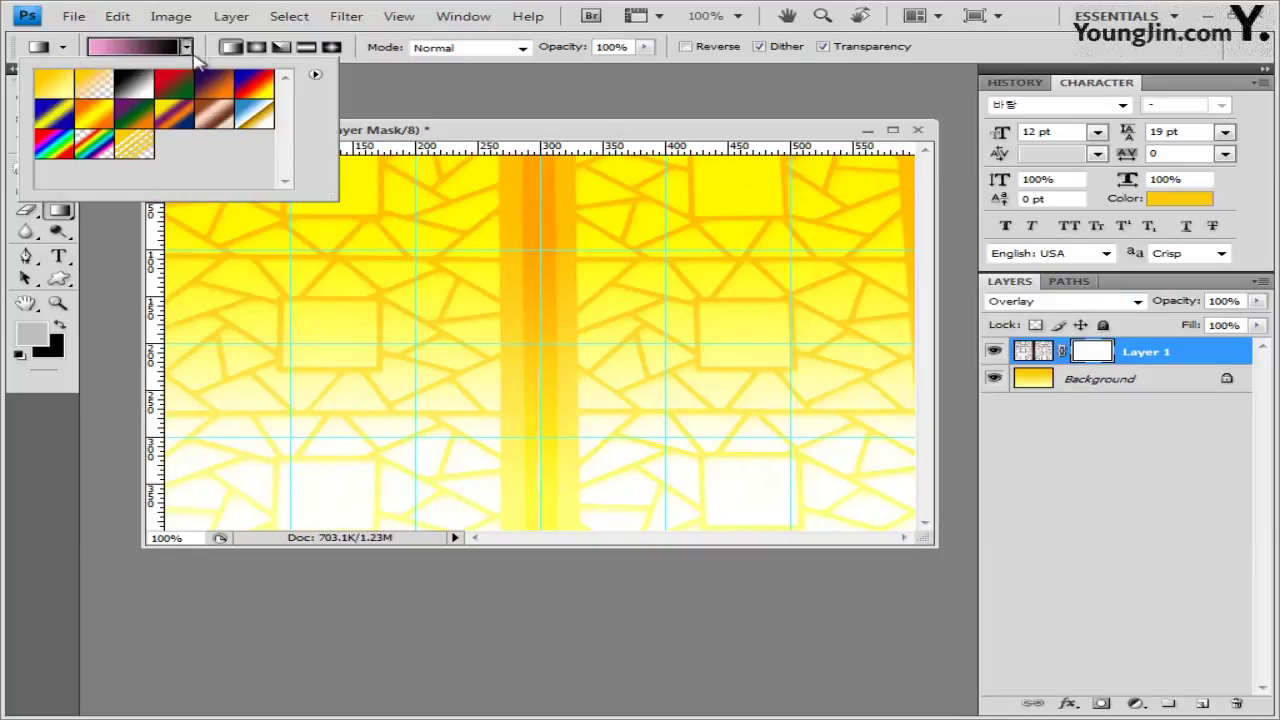
click(140, 90)
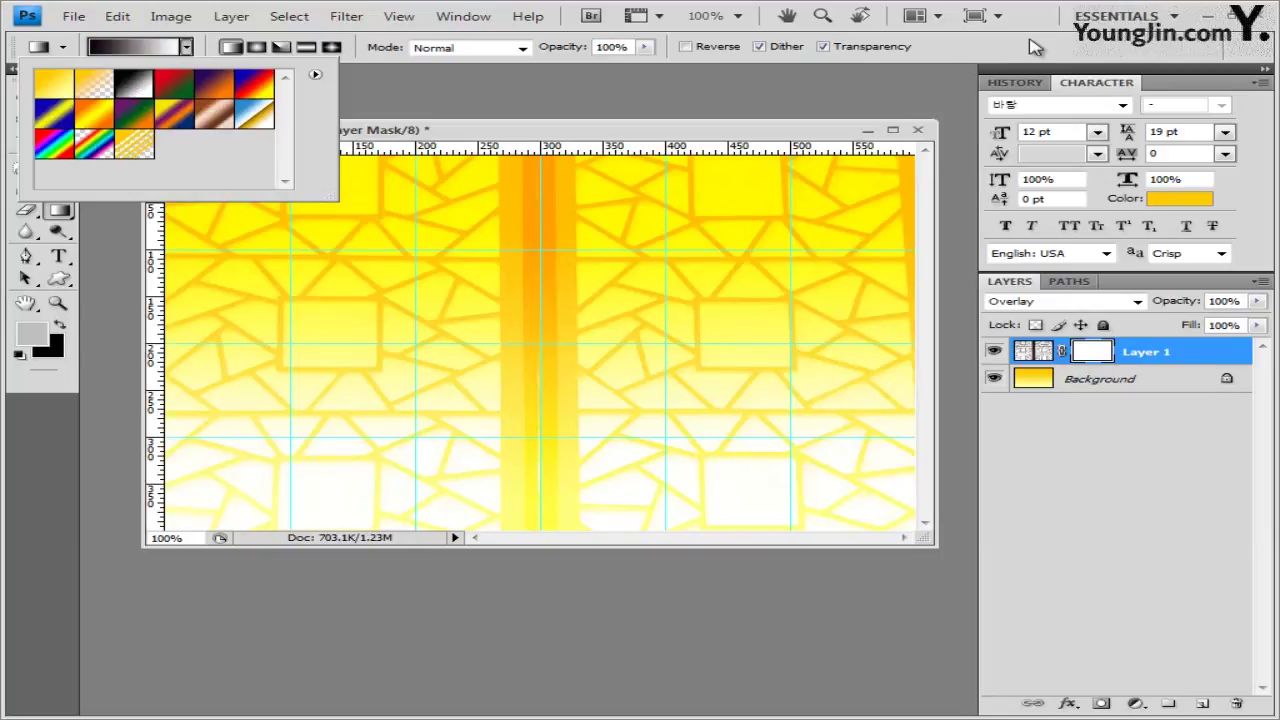
key(Return)
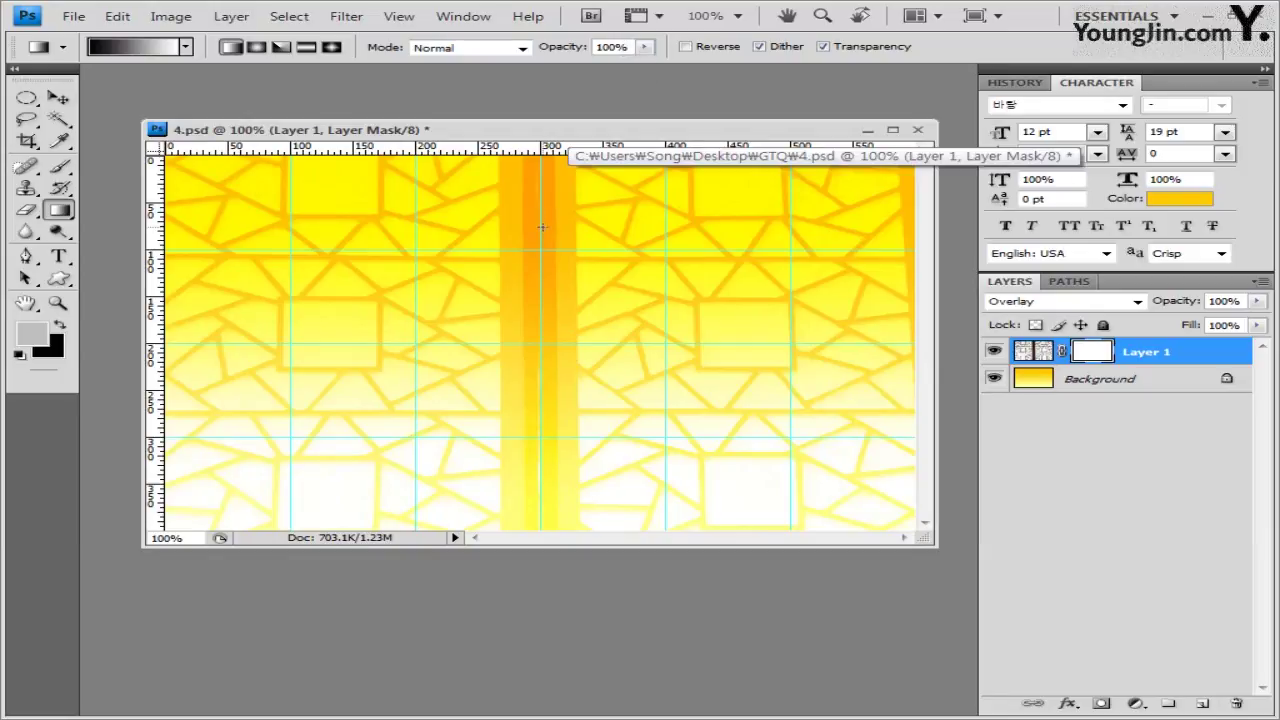
drag(542, 228, 540, 463)
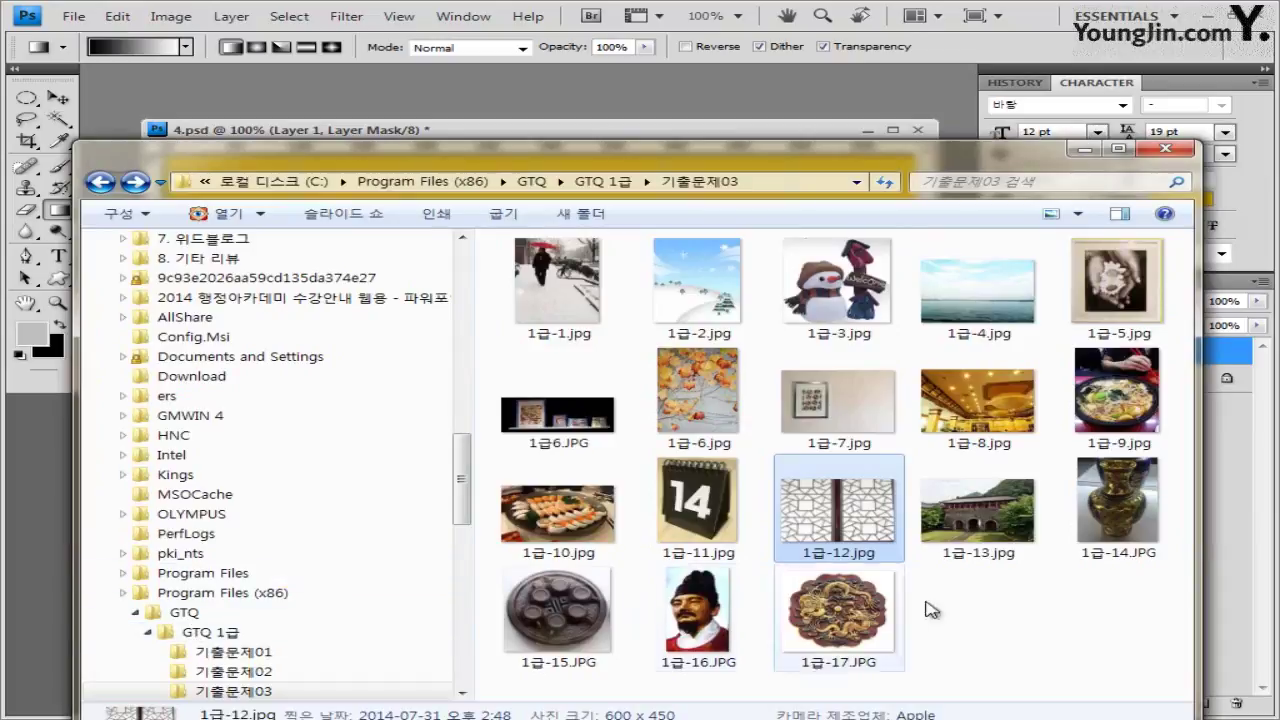
Open 1급-13.jpg from the image folder and copy the whole gate photo into 4.psd as a new layer
drag(979, 508, 550, 102)
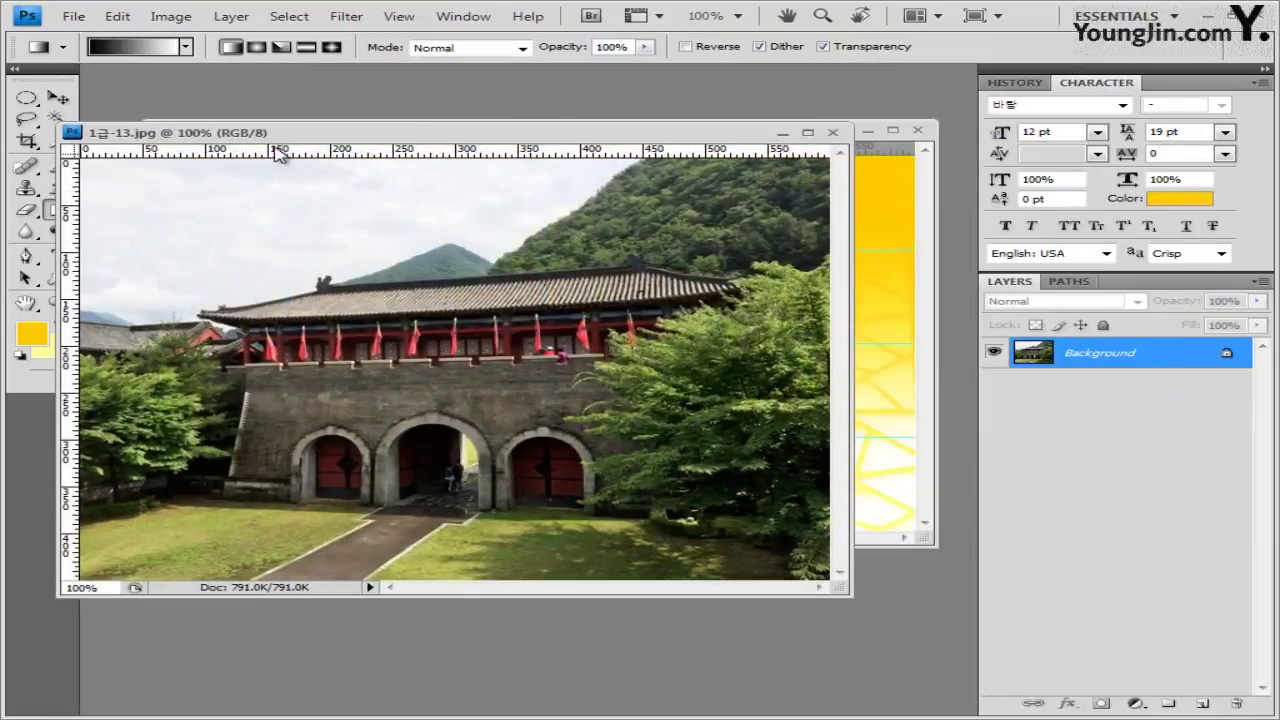
drag(296, 133, 310, 158)
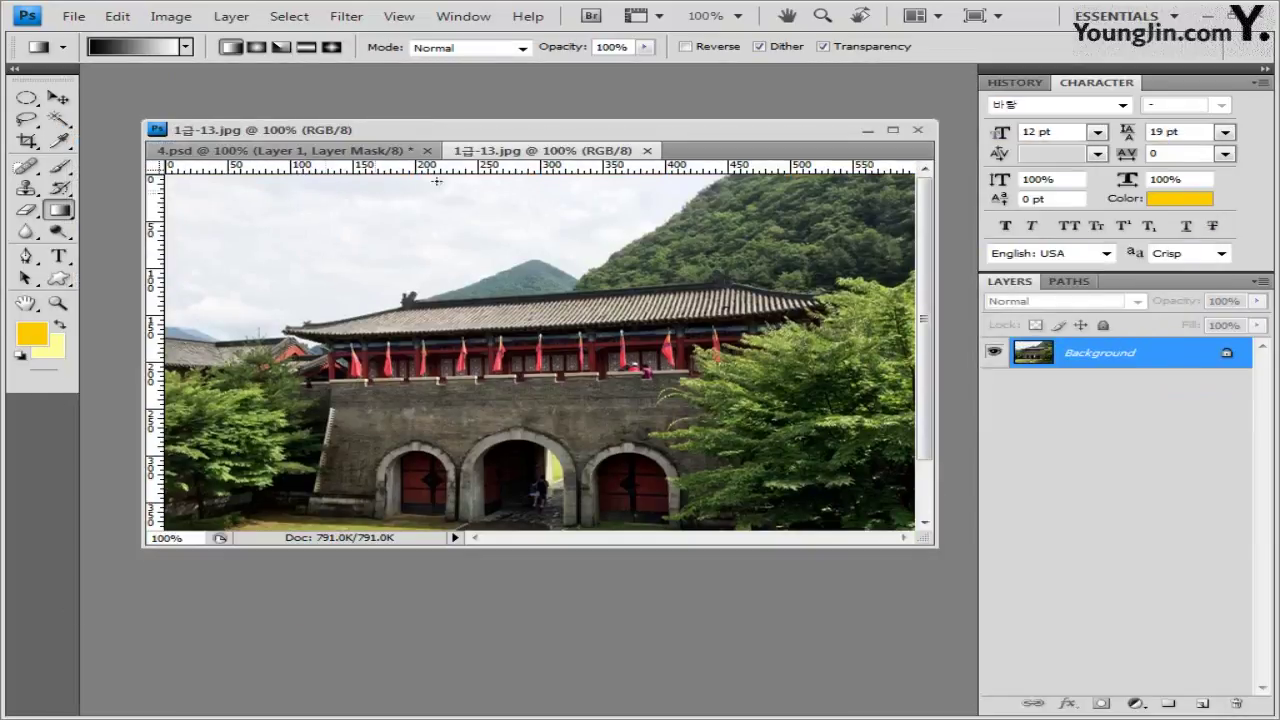
drag(540, 150, 352, 250)
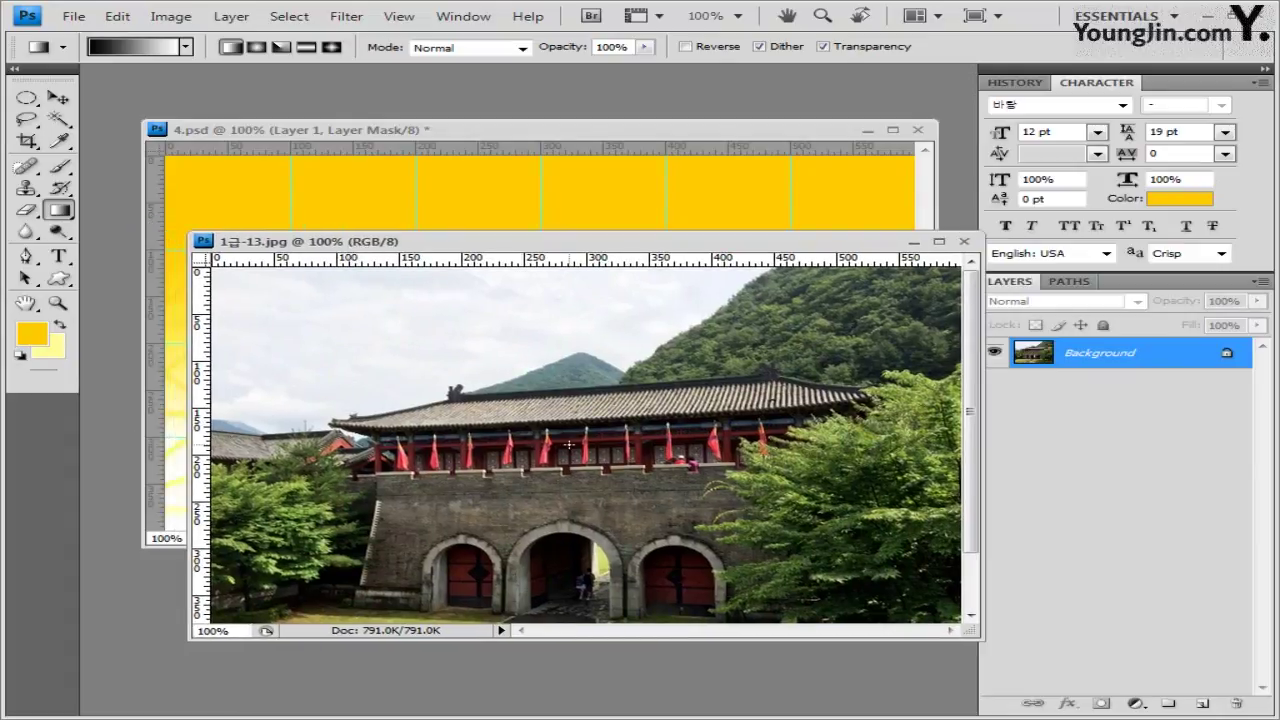
key(ctrl+a)
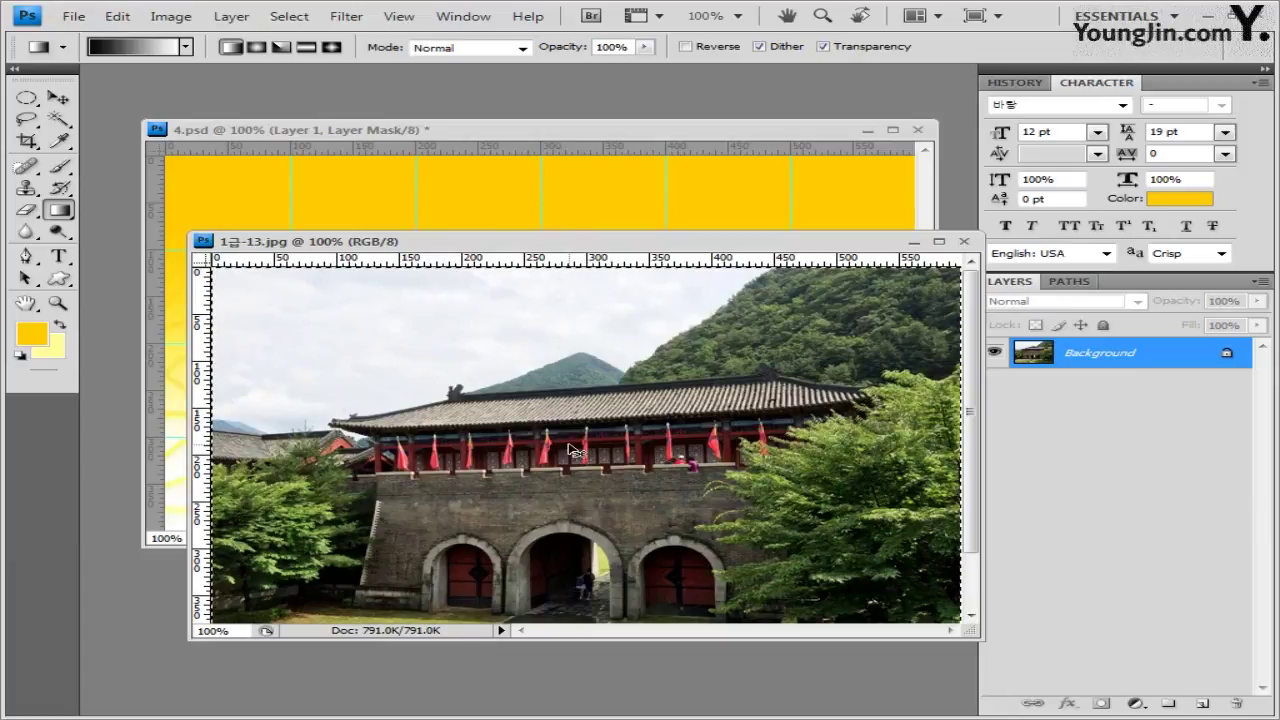
drag(575, 450, 600, 140)
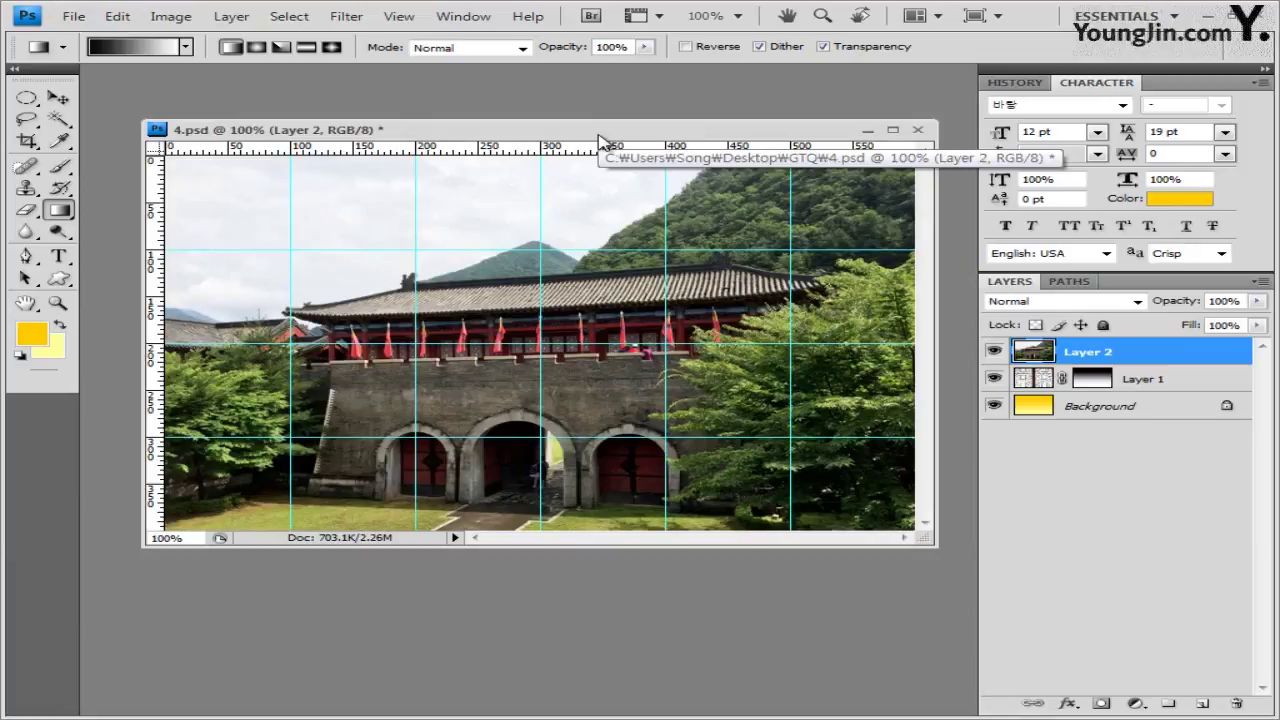
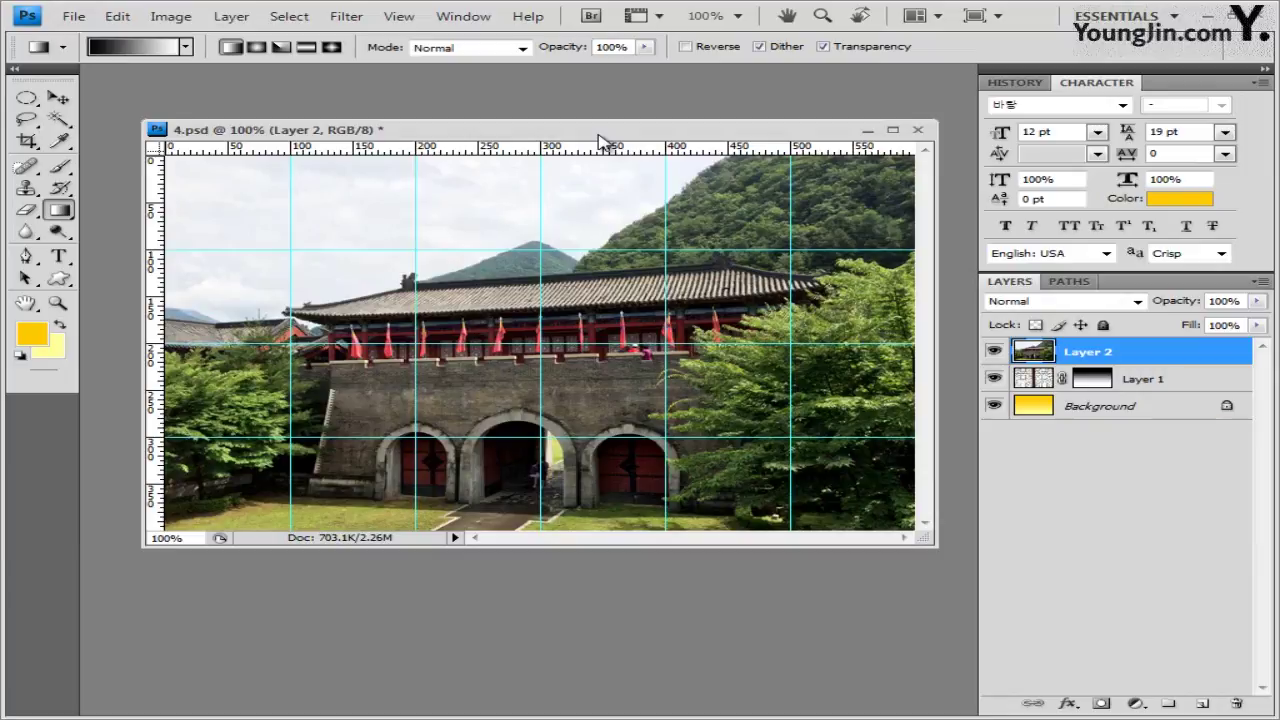
Apply the Pixelate Facet filter to the gate photo layer
click(348, 18)
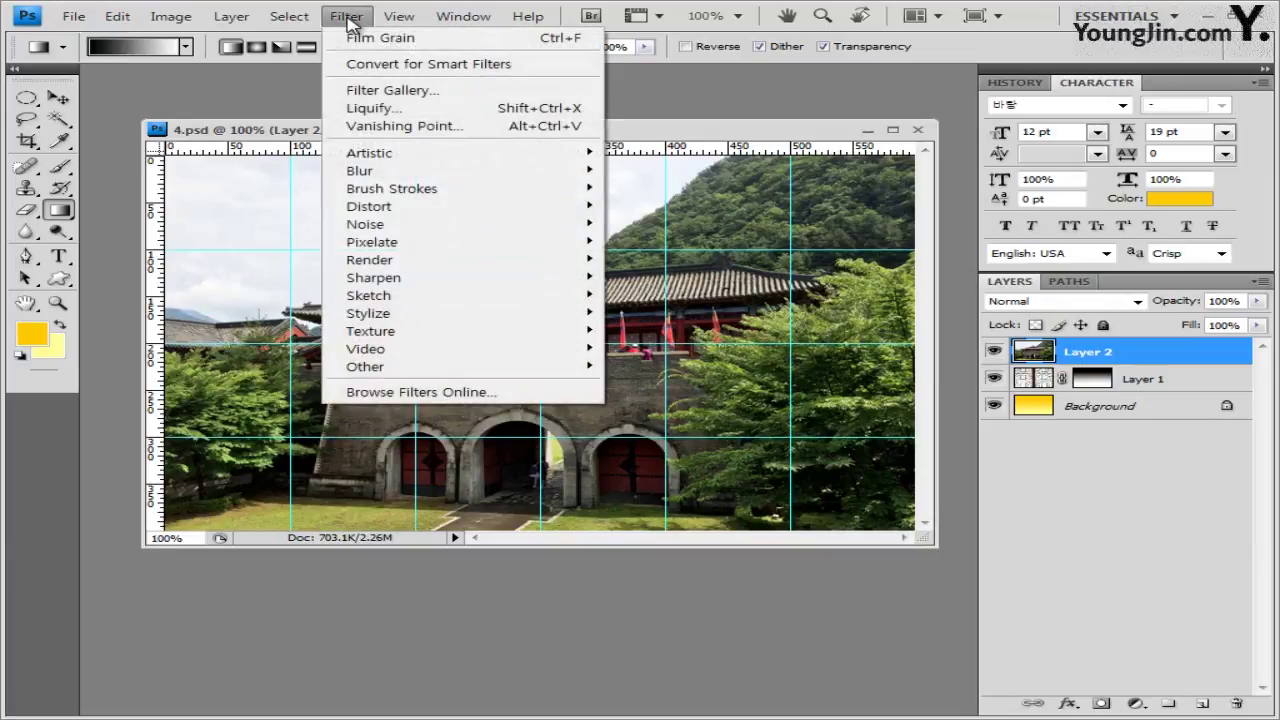
mouse_move(409, 283)
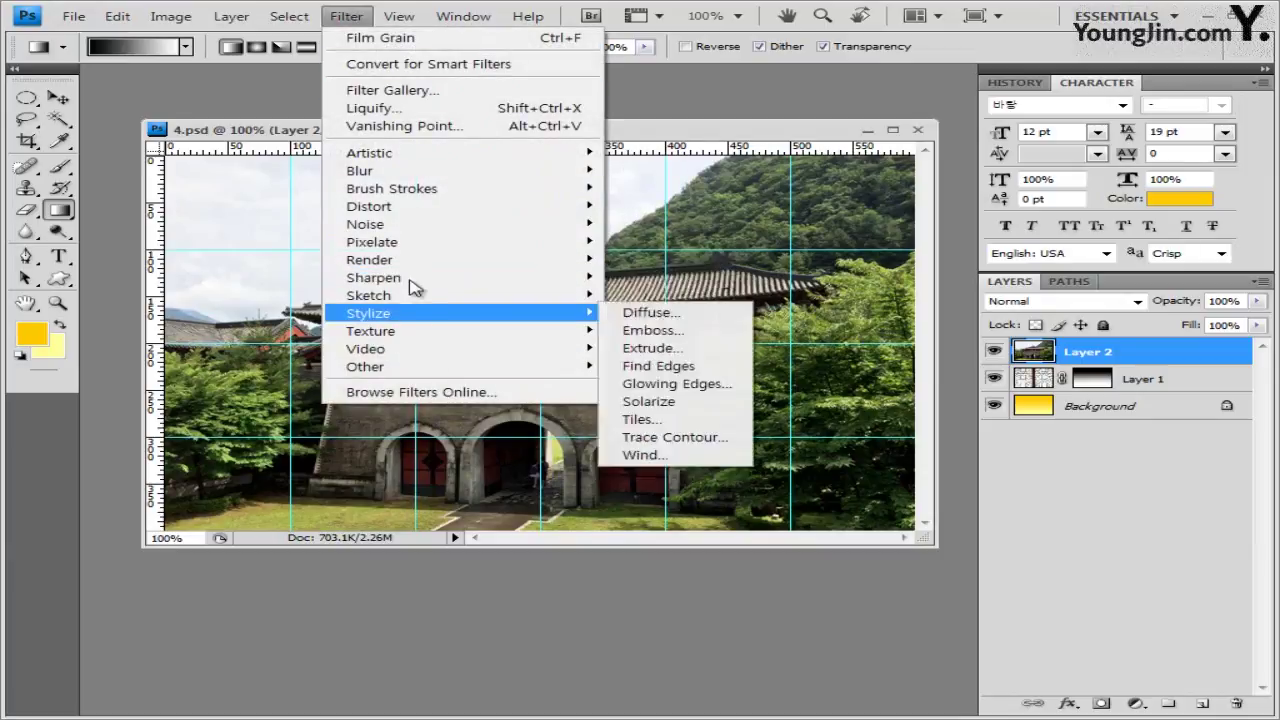
mouse_move(420, 246)
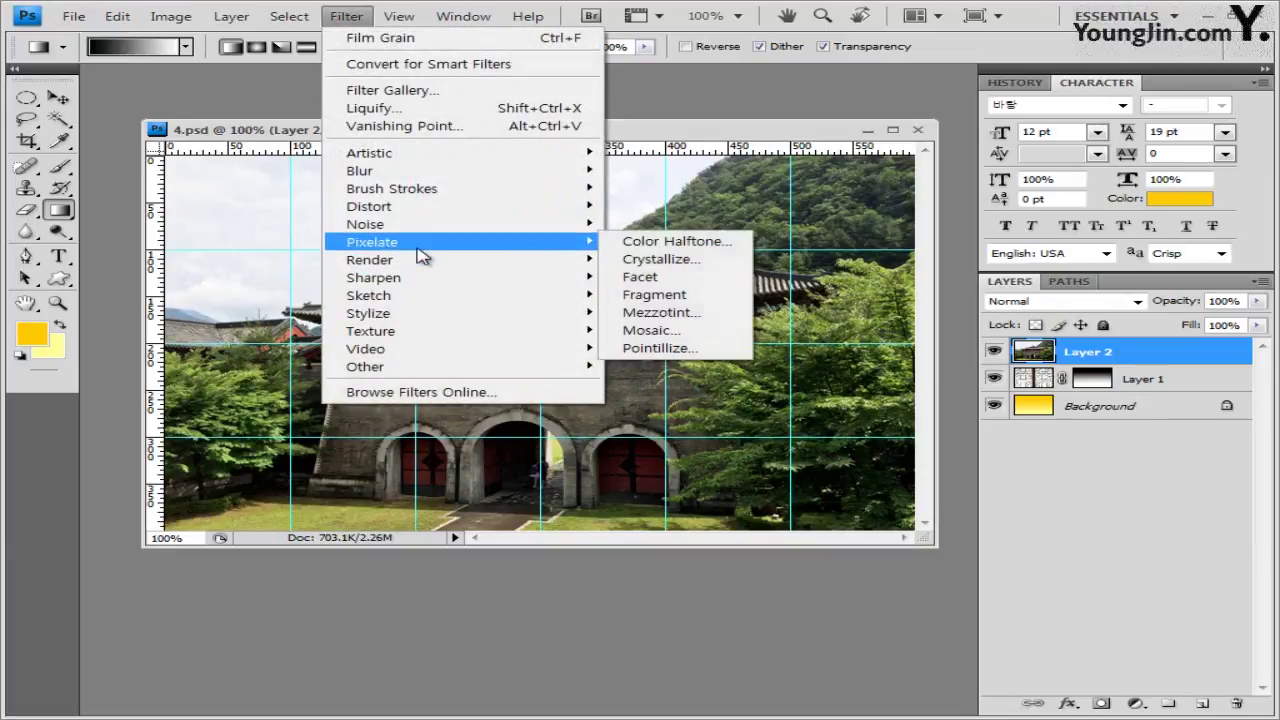
click(695, 280)
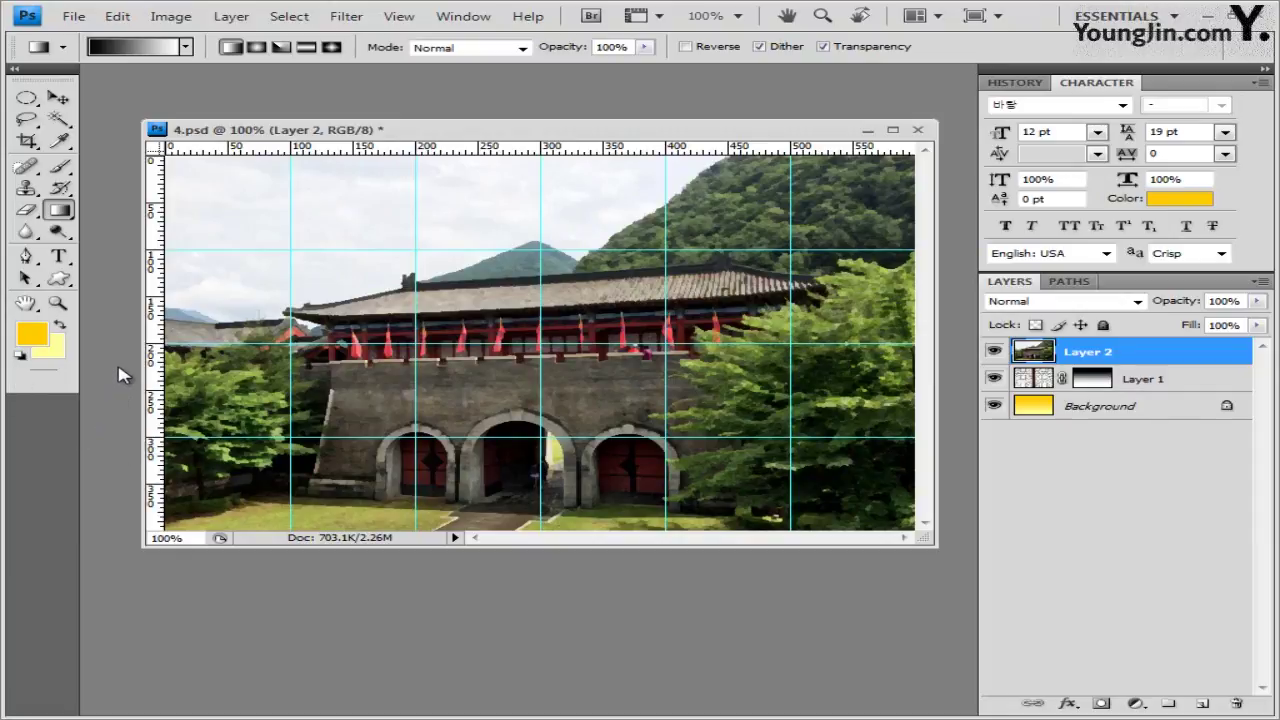
Set the Gradient tool to a reversed radial black-to-white gradient and add a layer mask to the gate photo layer
click(185, 47)
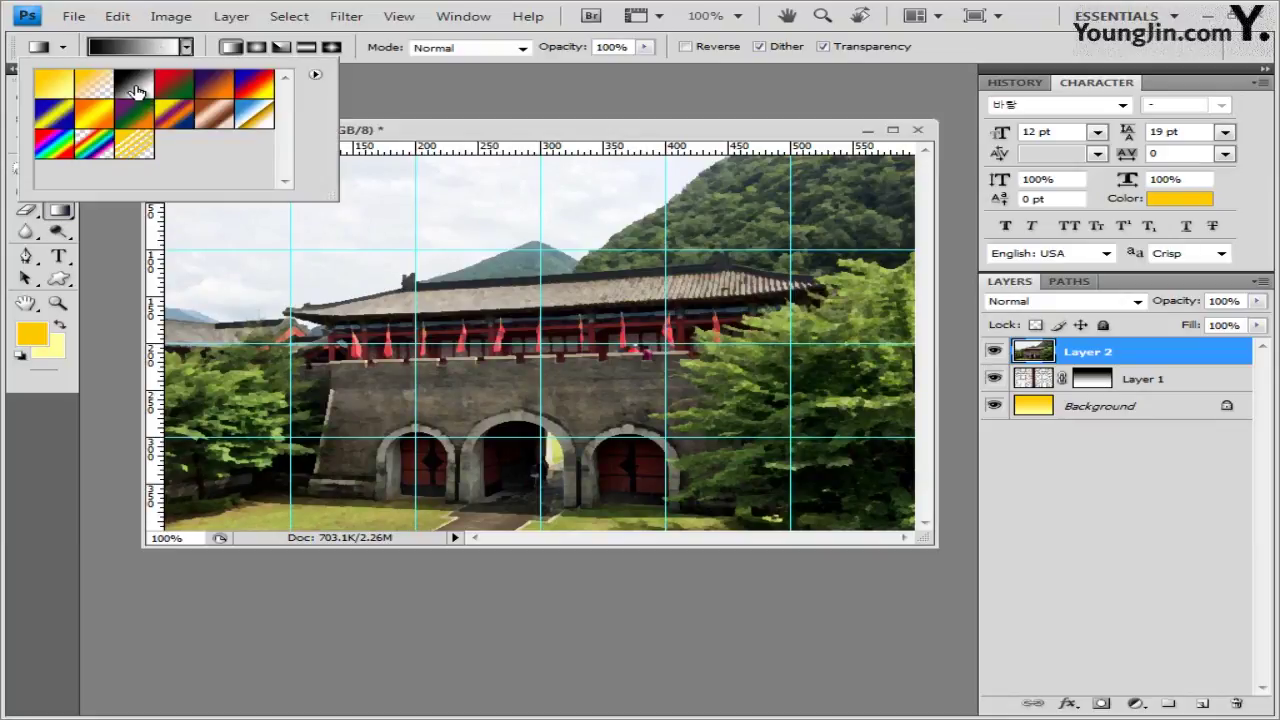
click(403, 135)
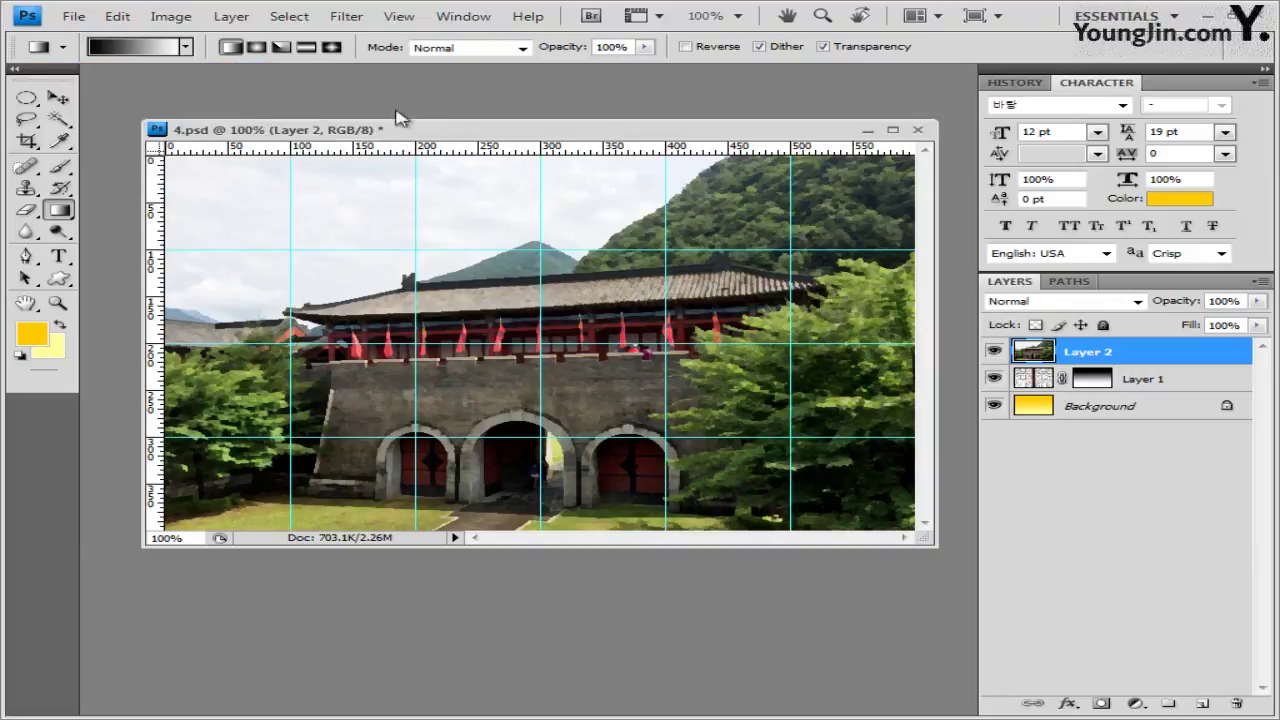
click(256, 49)
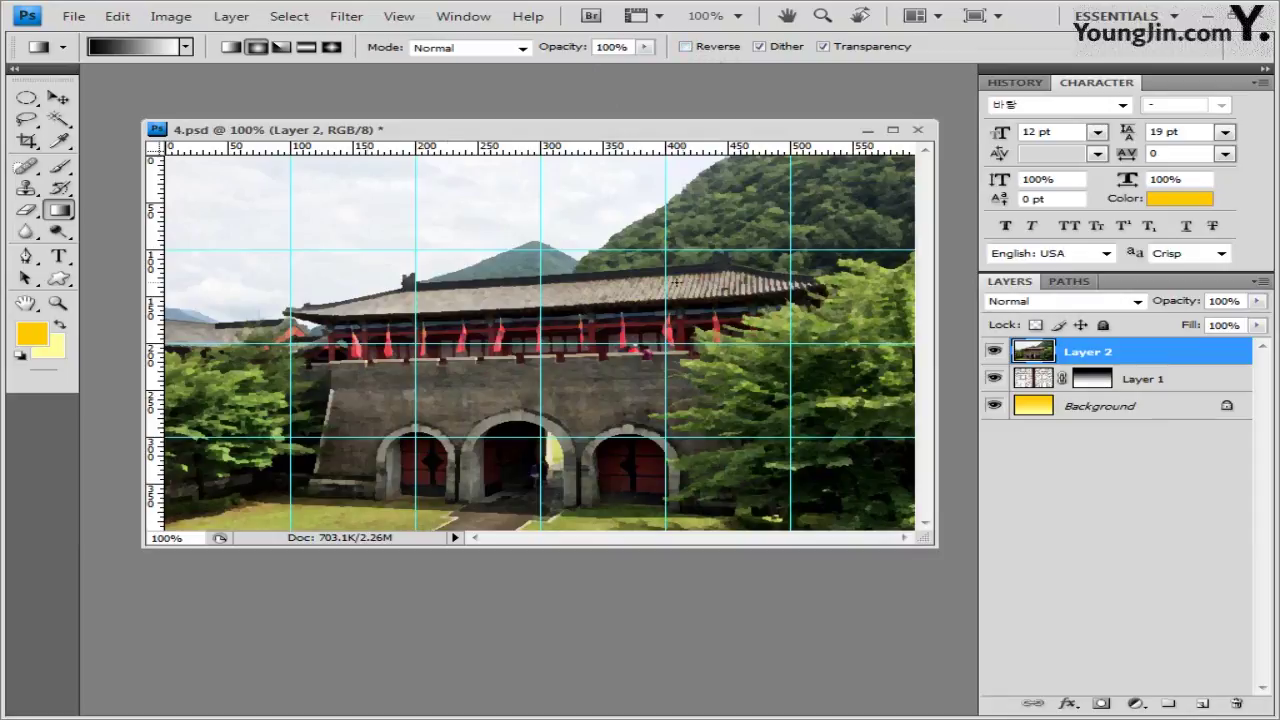
click(686, 47)
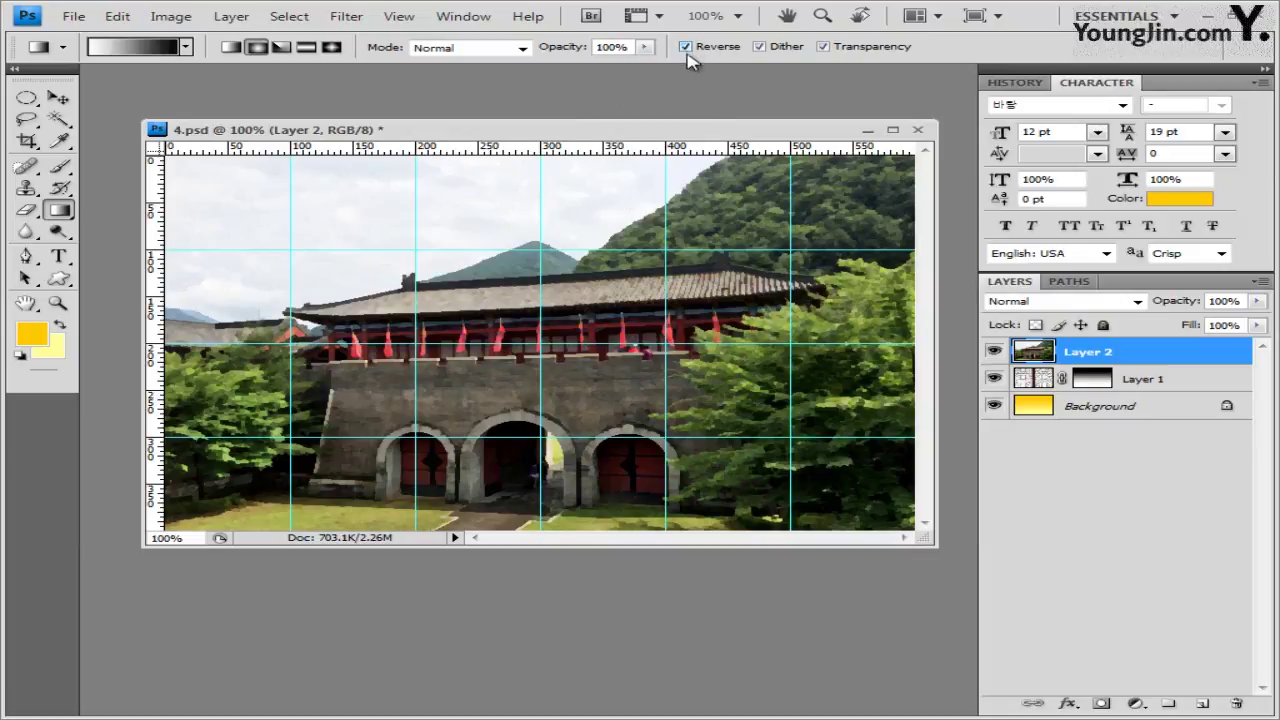
click(258, 47)
click(1102, 704)
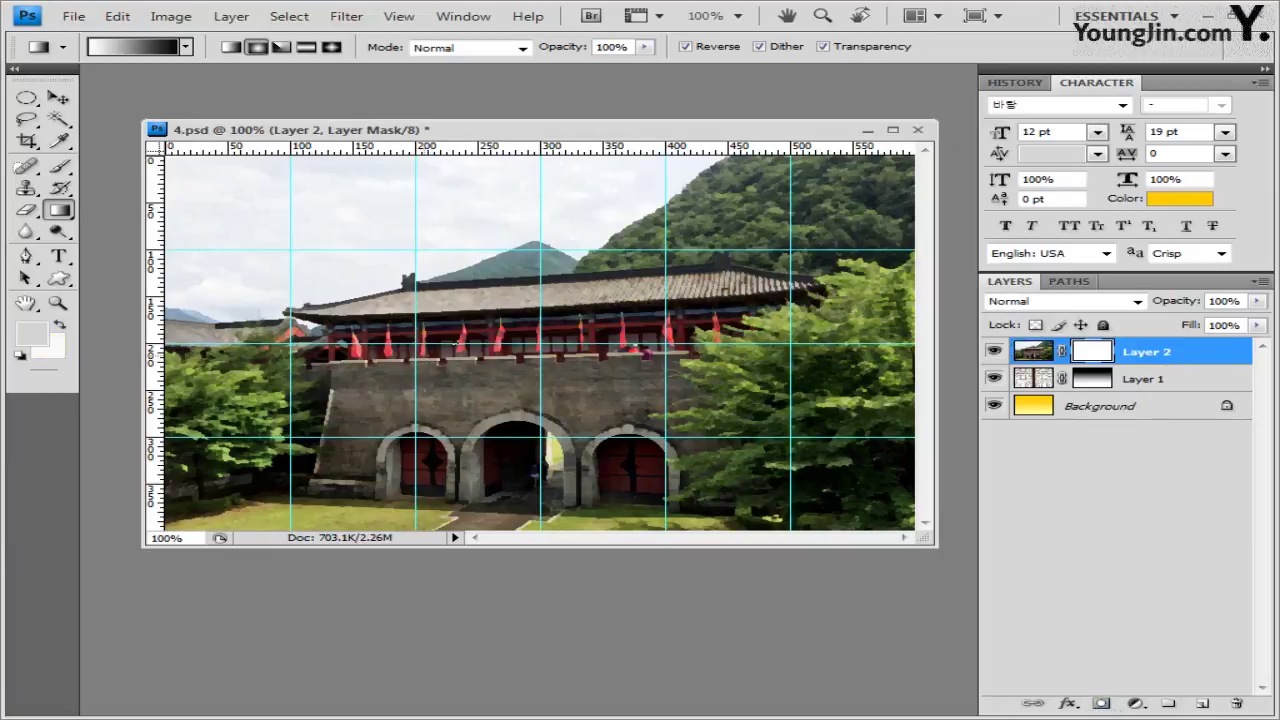
Fill the gate layer's mask with the radial gradient from the gate roof outward and set the layer's blend mode to Overlay
drag(464, 334, 684, 217)
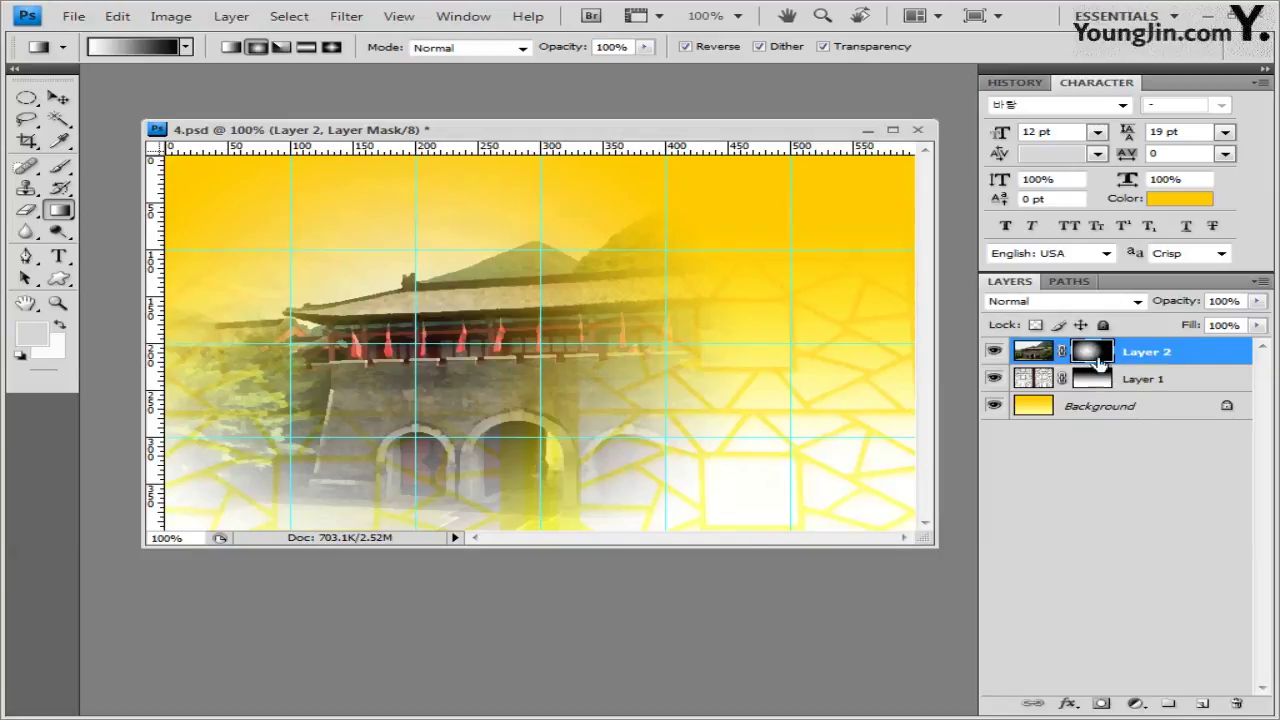
click(1137, 301)
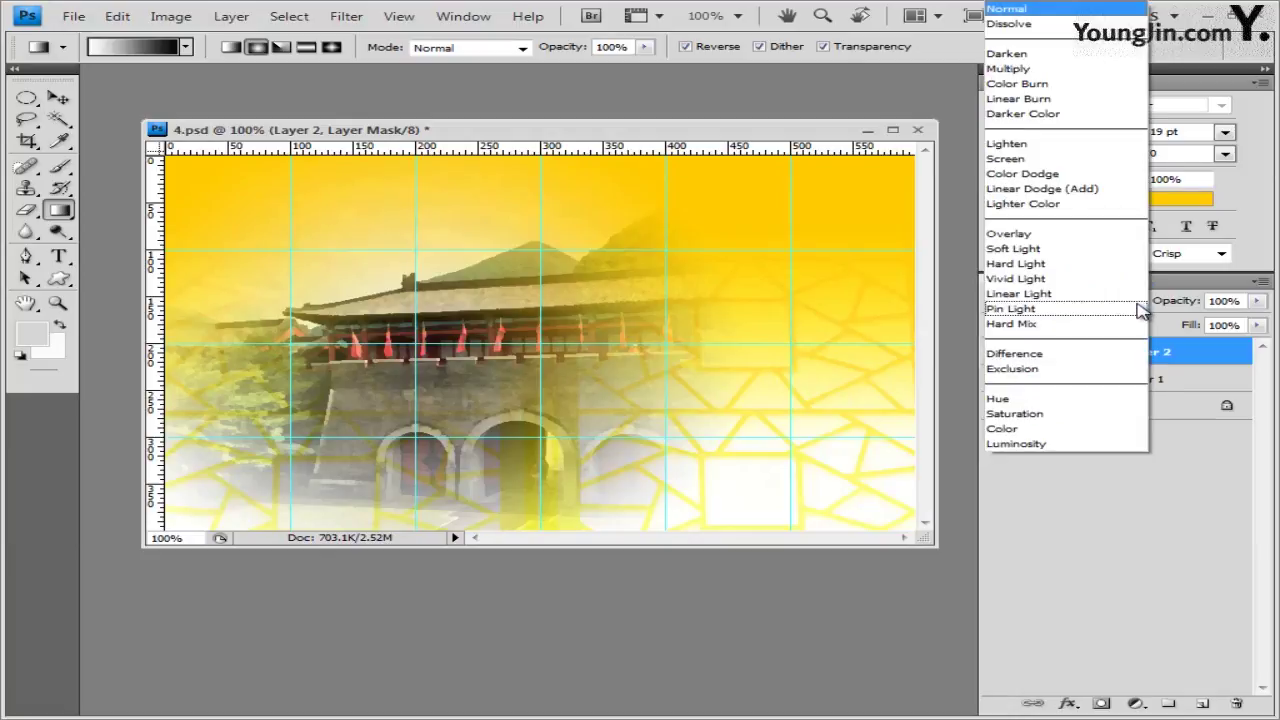
click(1060, 234)
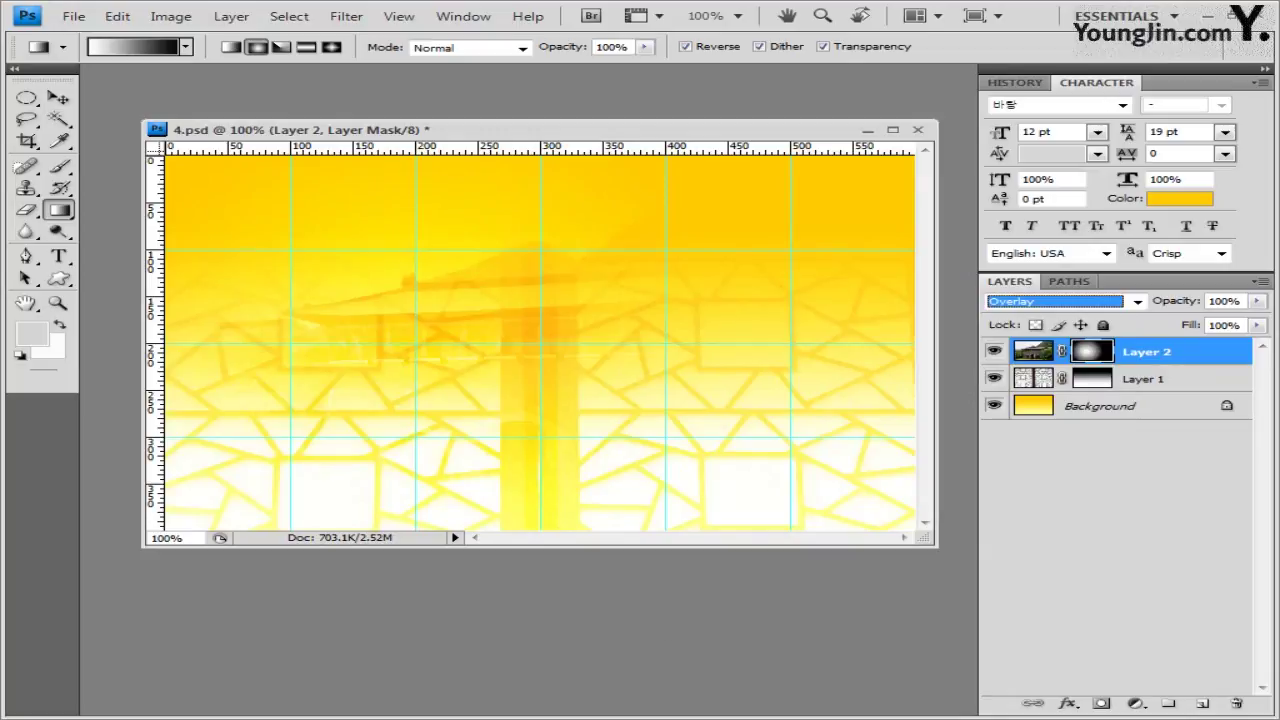
key(alt+Tab)
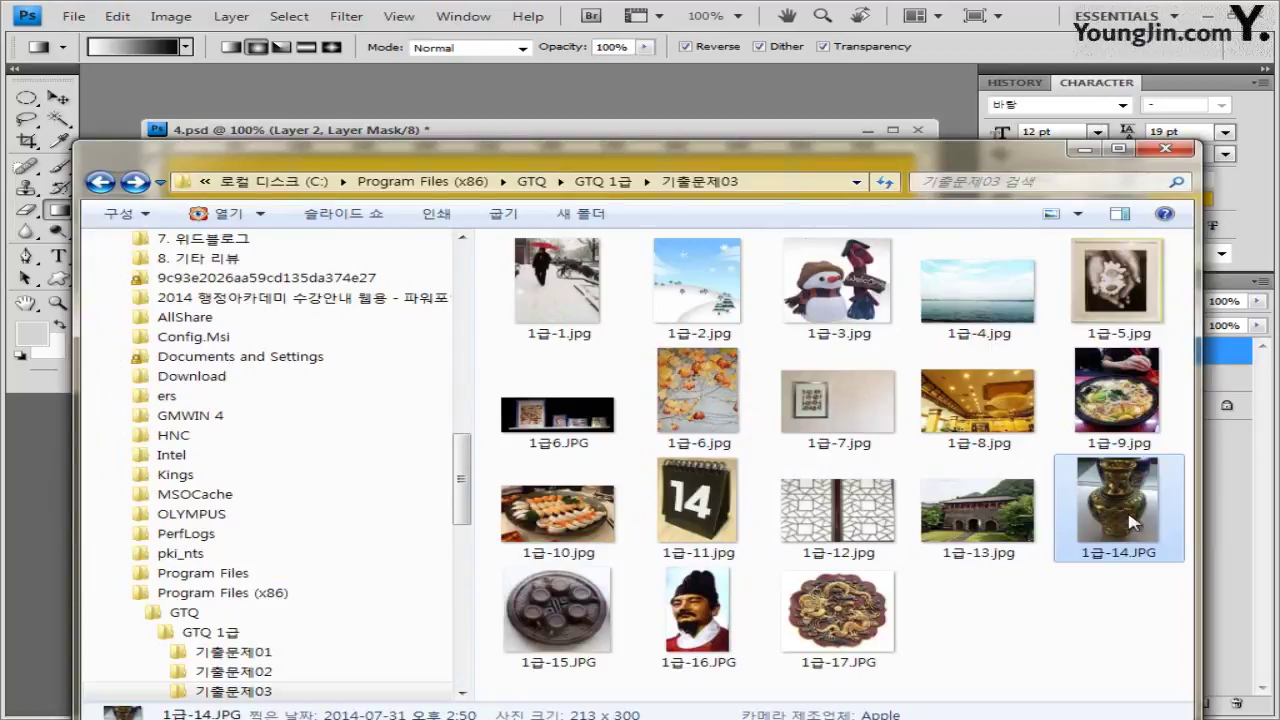
mouse_move(1131, 517)
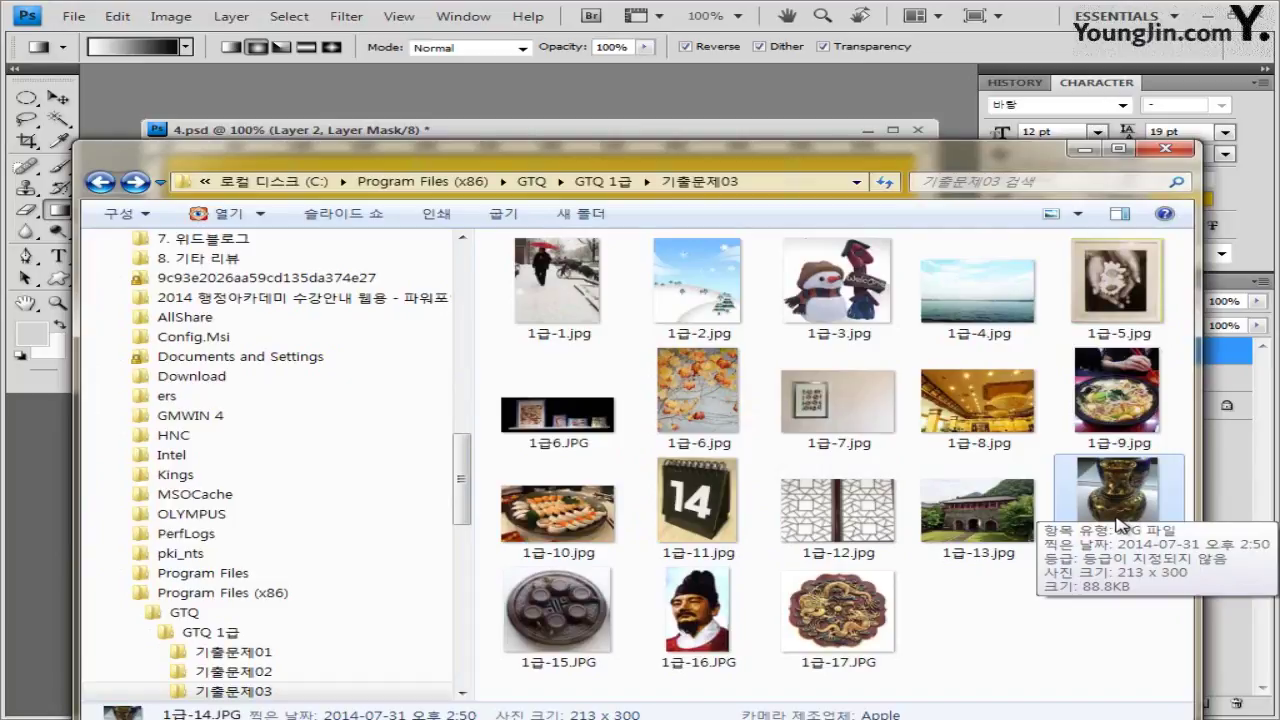
click(771, 130)
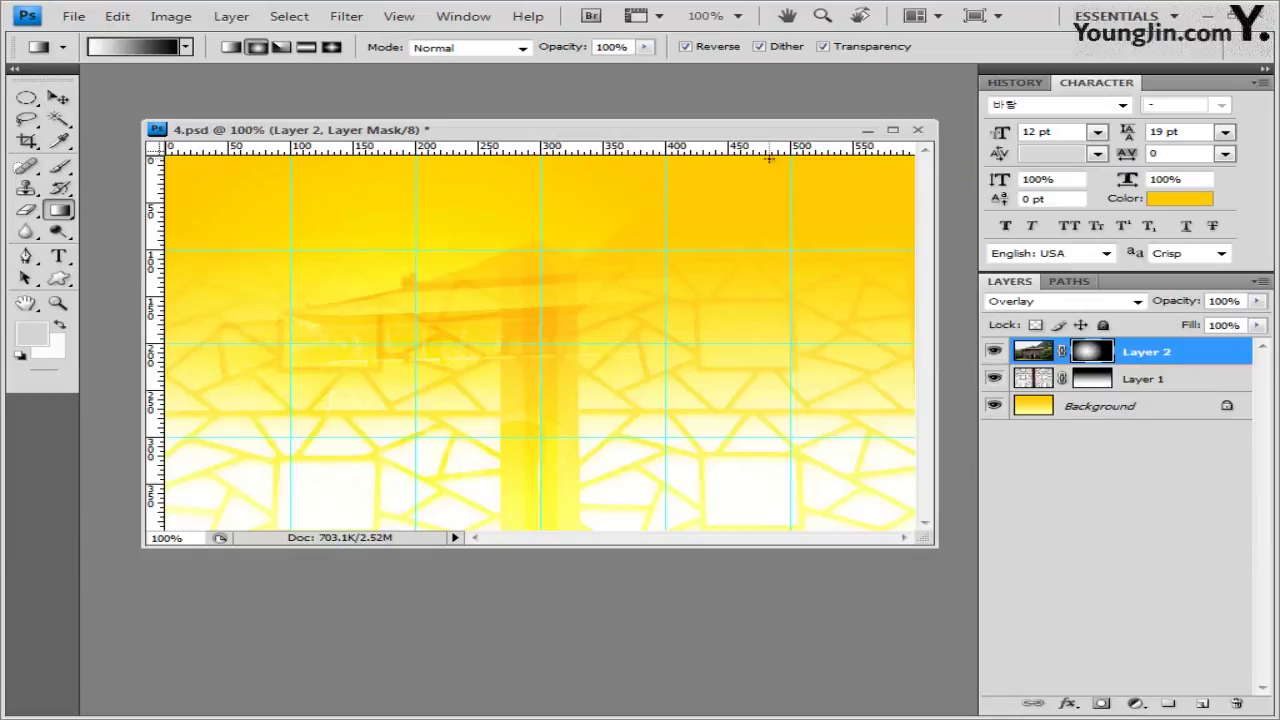
Draw a band with a wavy lower edge across the canvas top using the Pen tool as a shape layer with no style
click(28, 256)
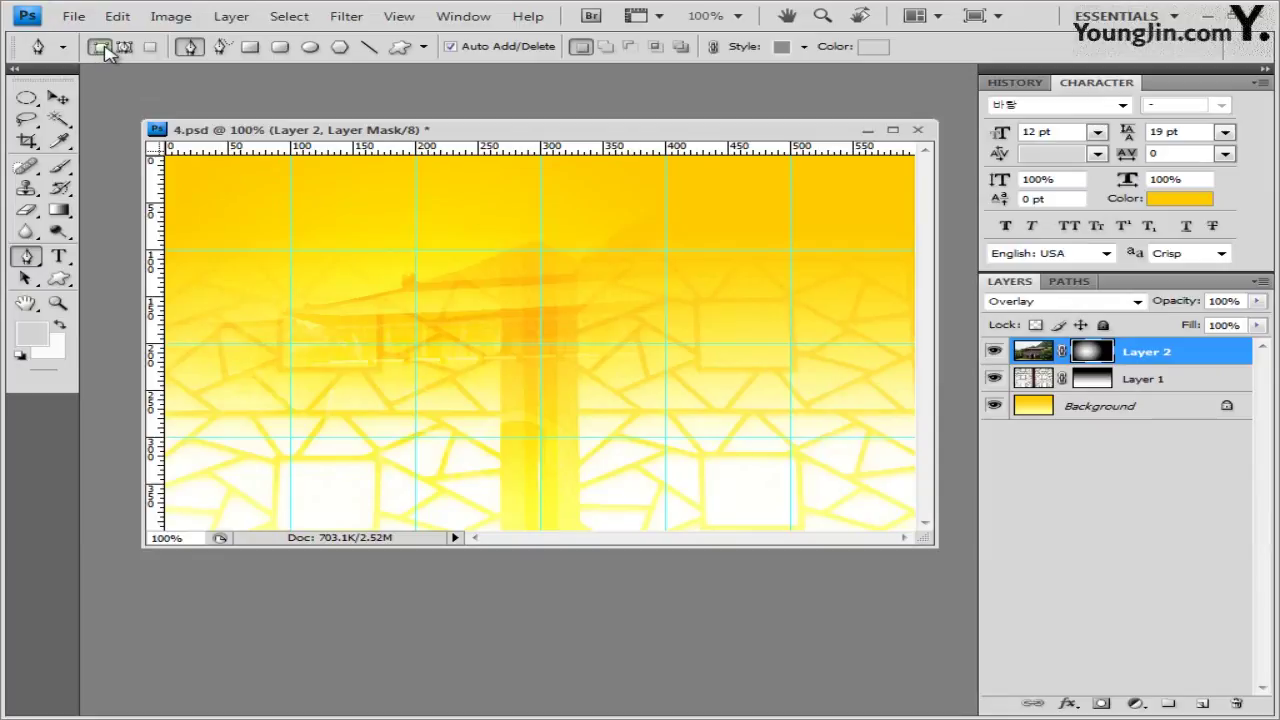
click(802, 47)
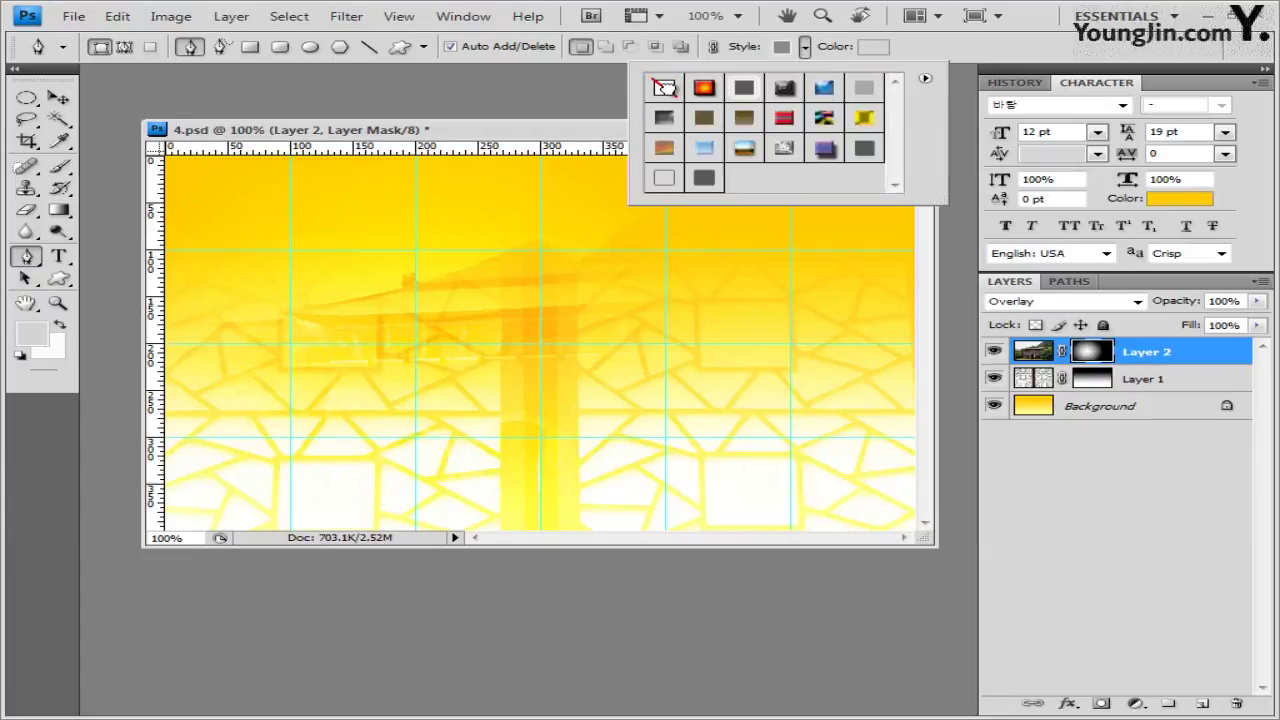
click(664, 88)
click(925, 55)
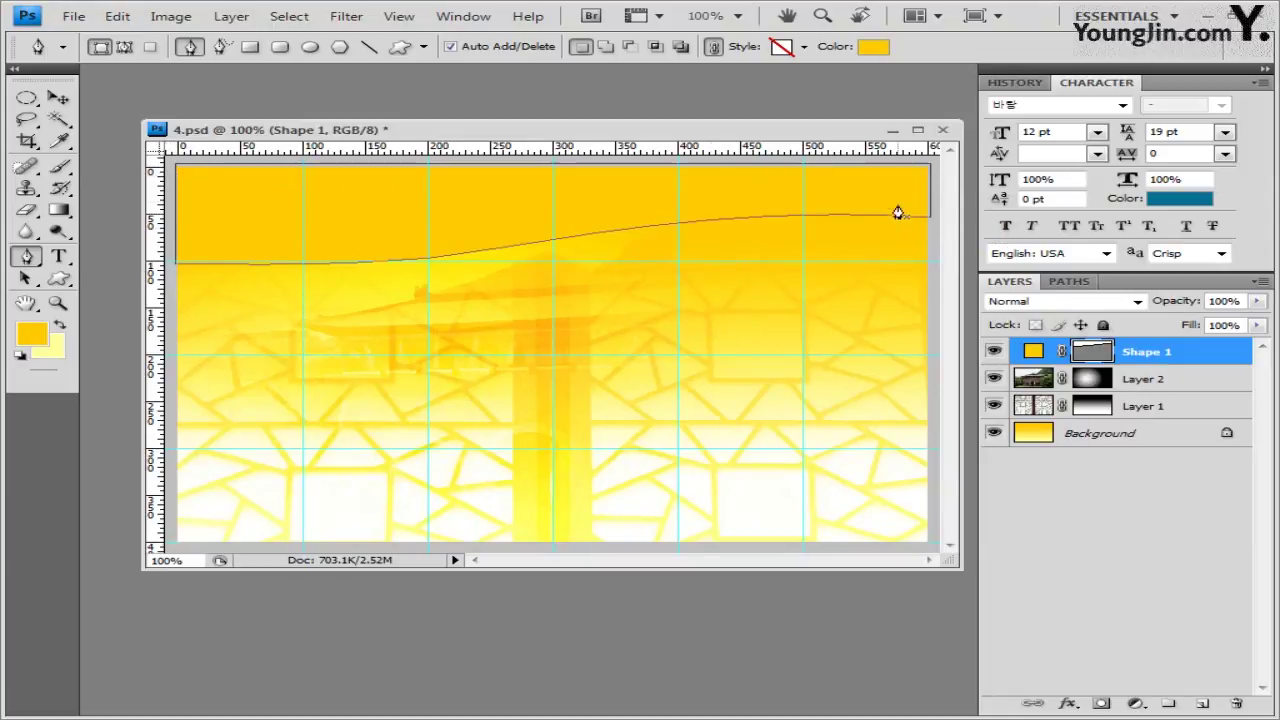
Set the wavy band's fill colour to 770000
click(876, 50)
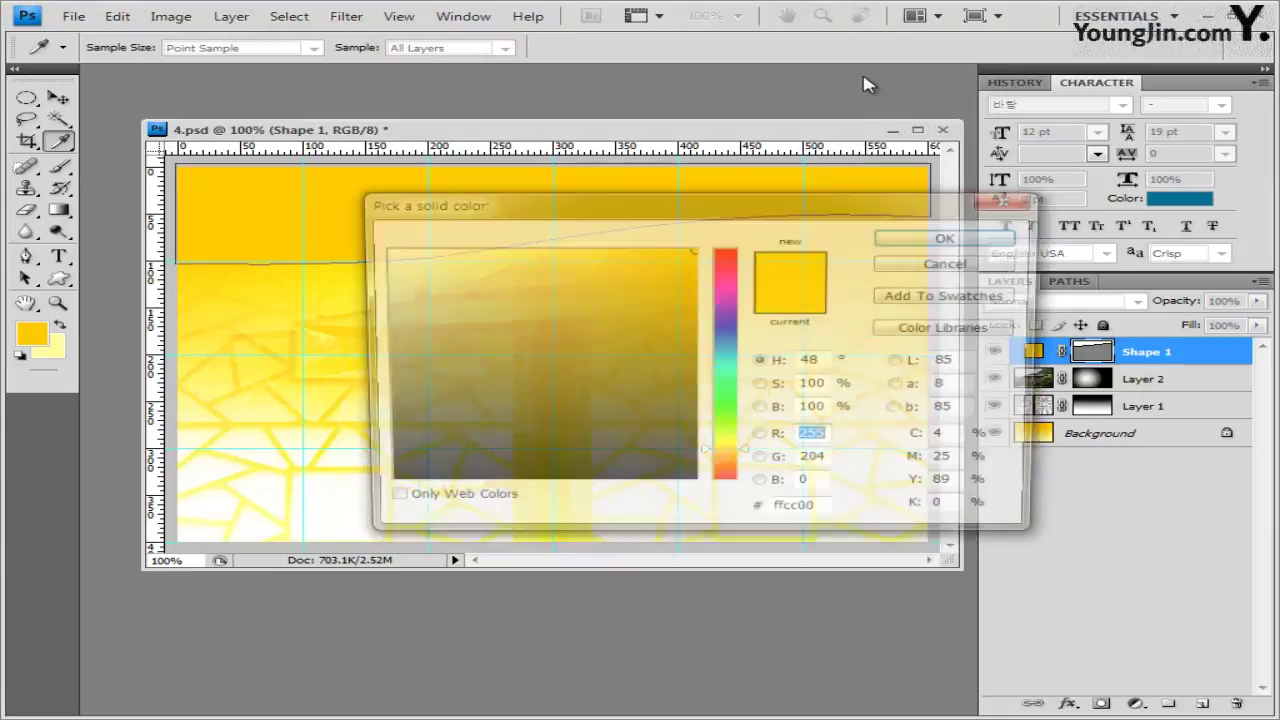
text(770000)
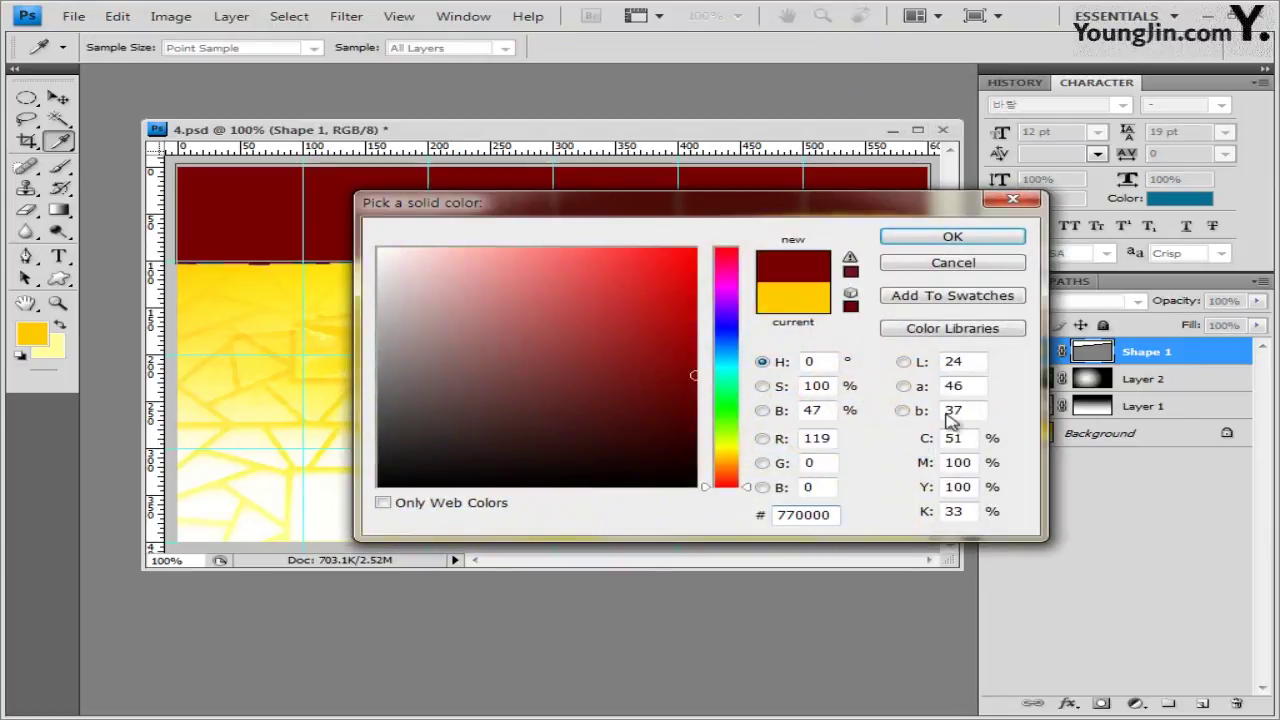
click(960, 240)
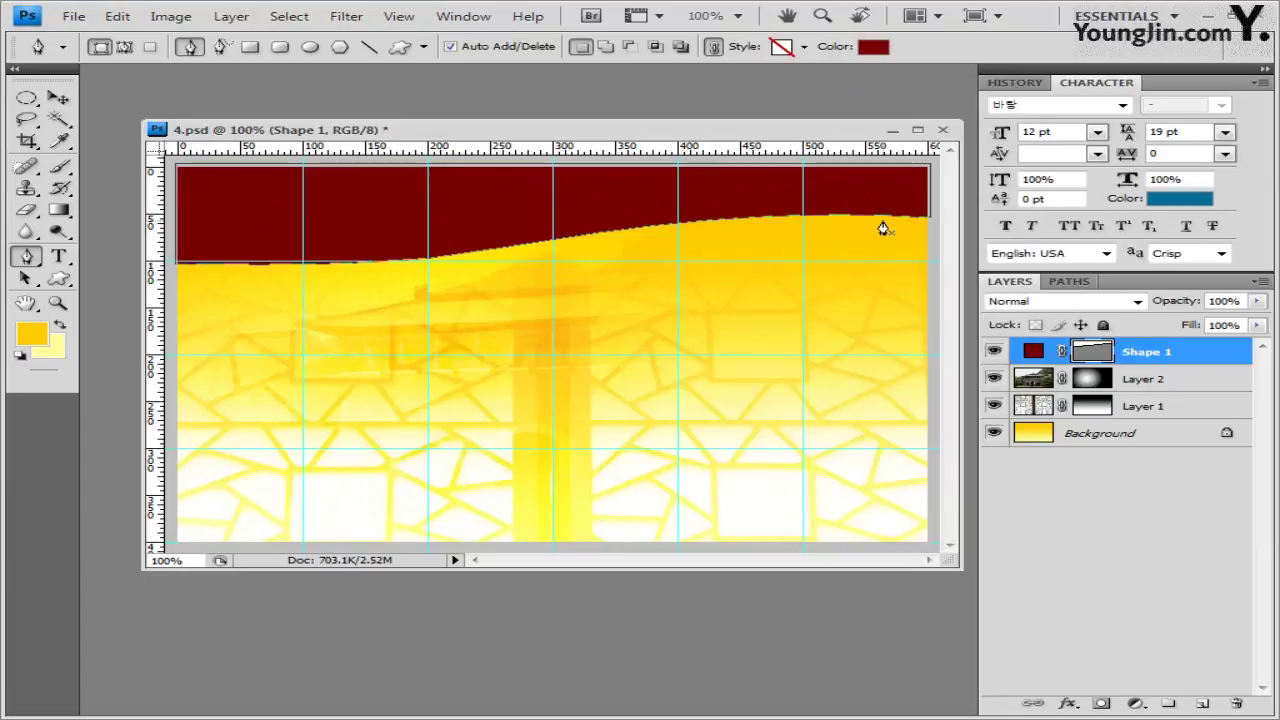
Add a second, shallower wavy band over the first as a new shape layer and colour it c83f3f
key(ctrl+j)
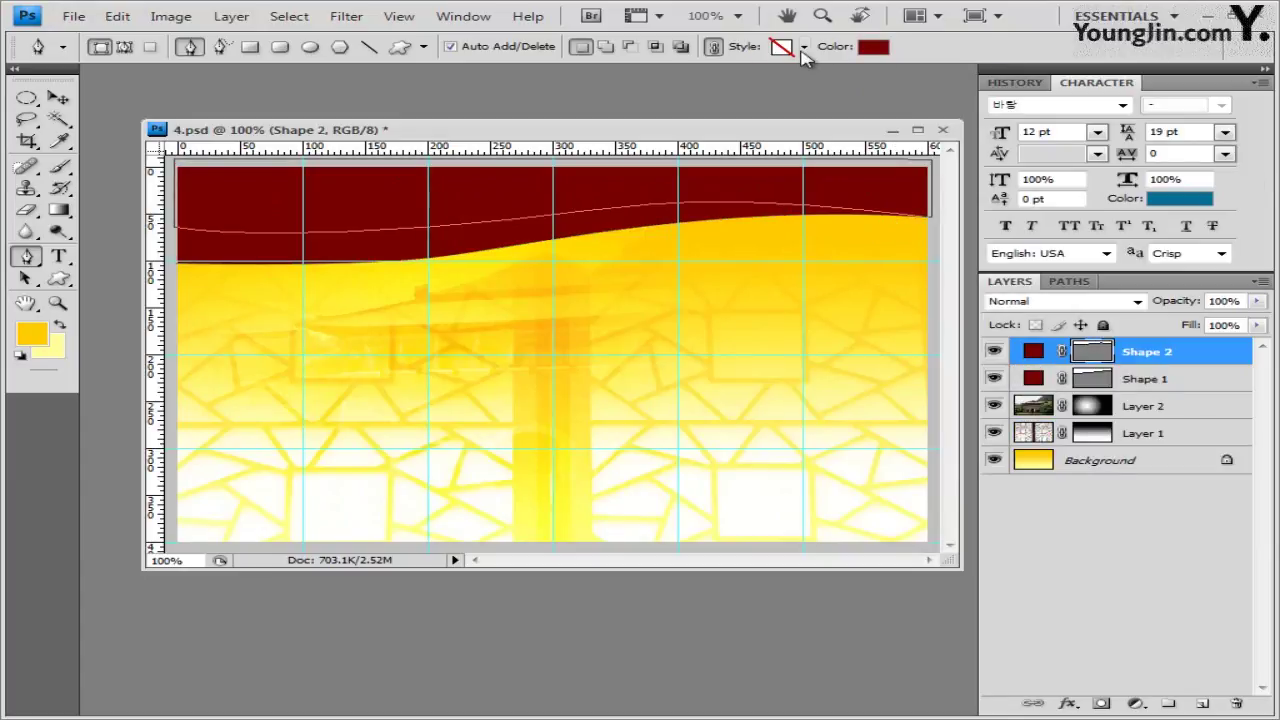
click(873, 46)
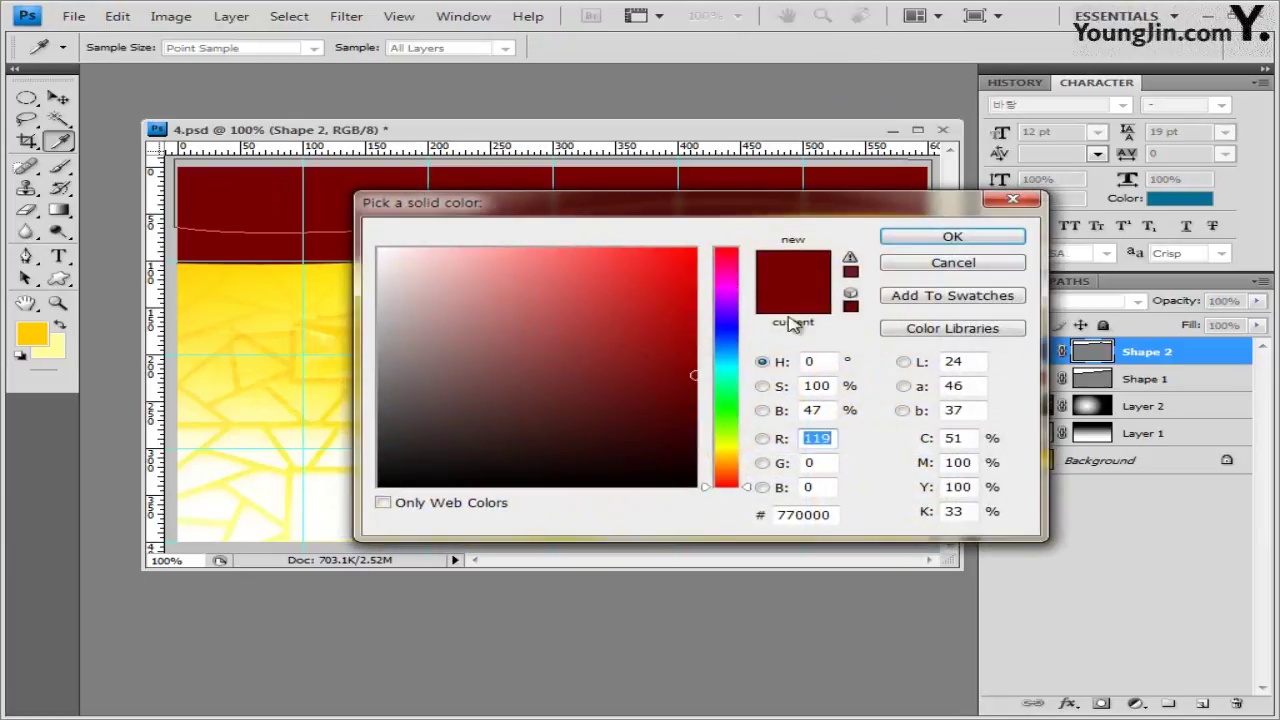
double_click(833, 512)
text(c83f3f)
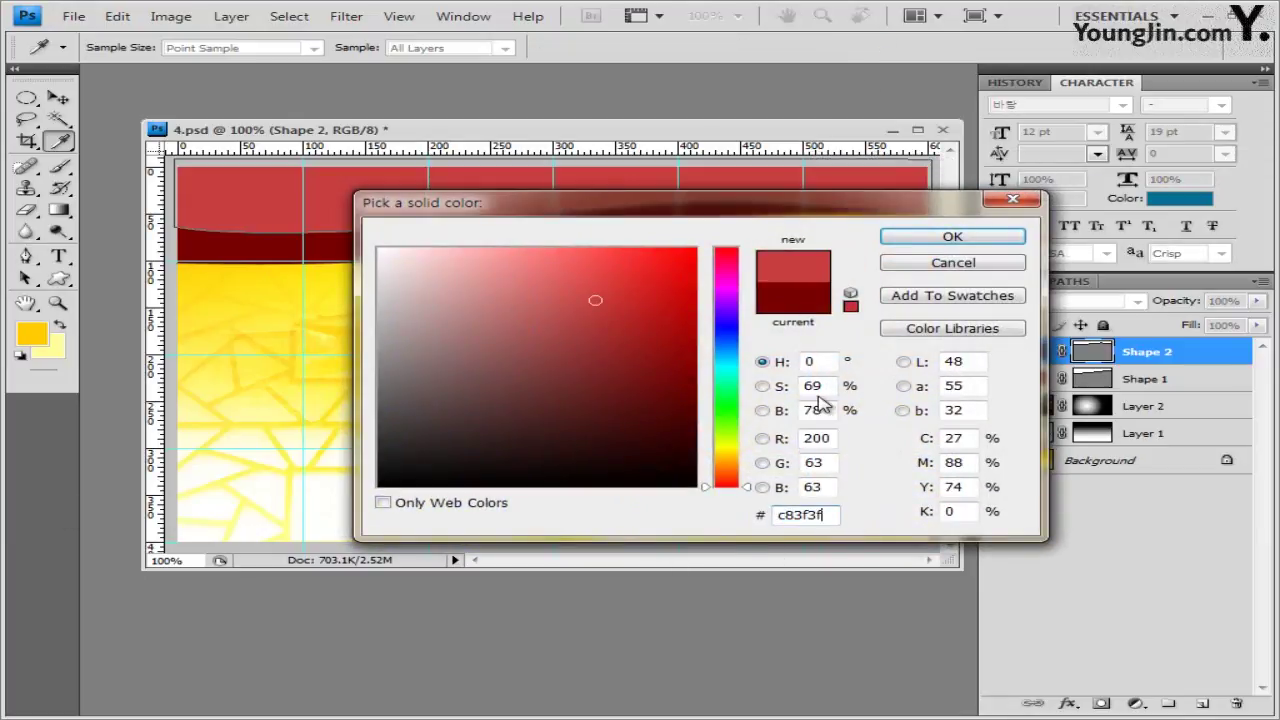
click(910, 239)
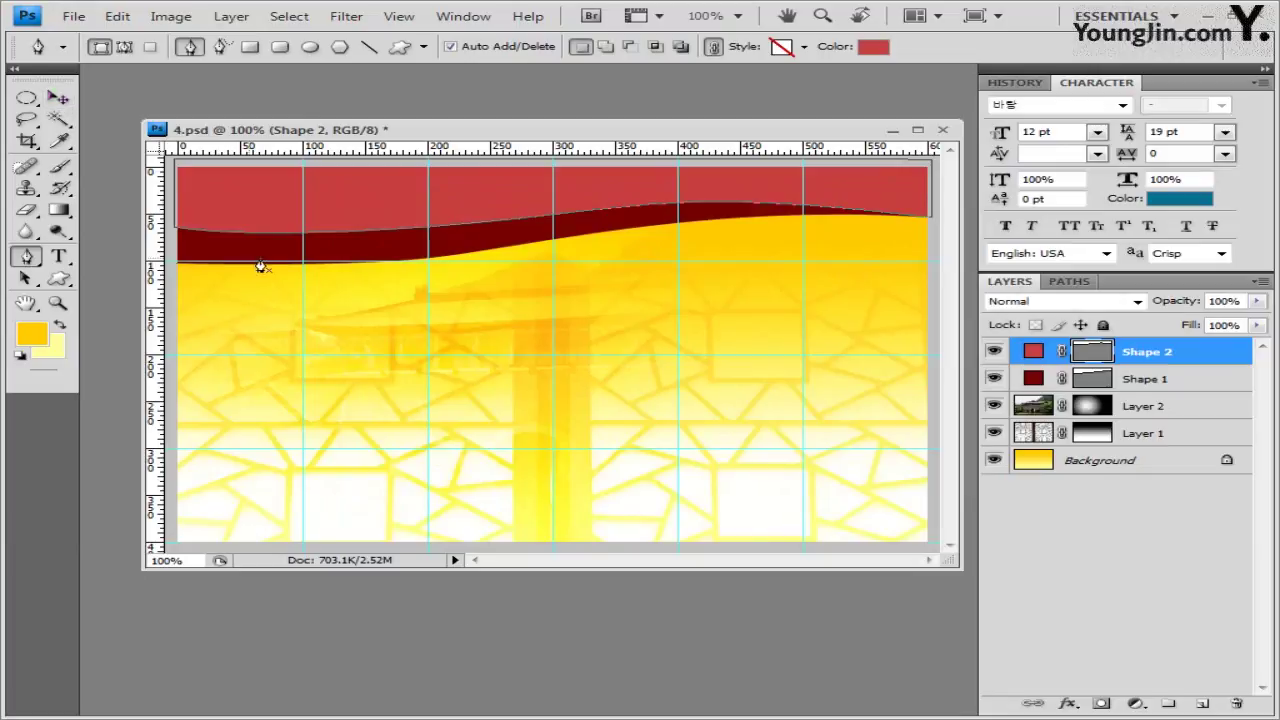
Add a drop shadow to the dark red wavy band layer and collapse its effects list
click(1155, 382)
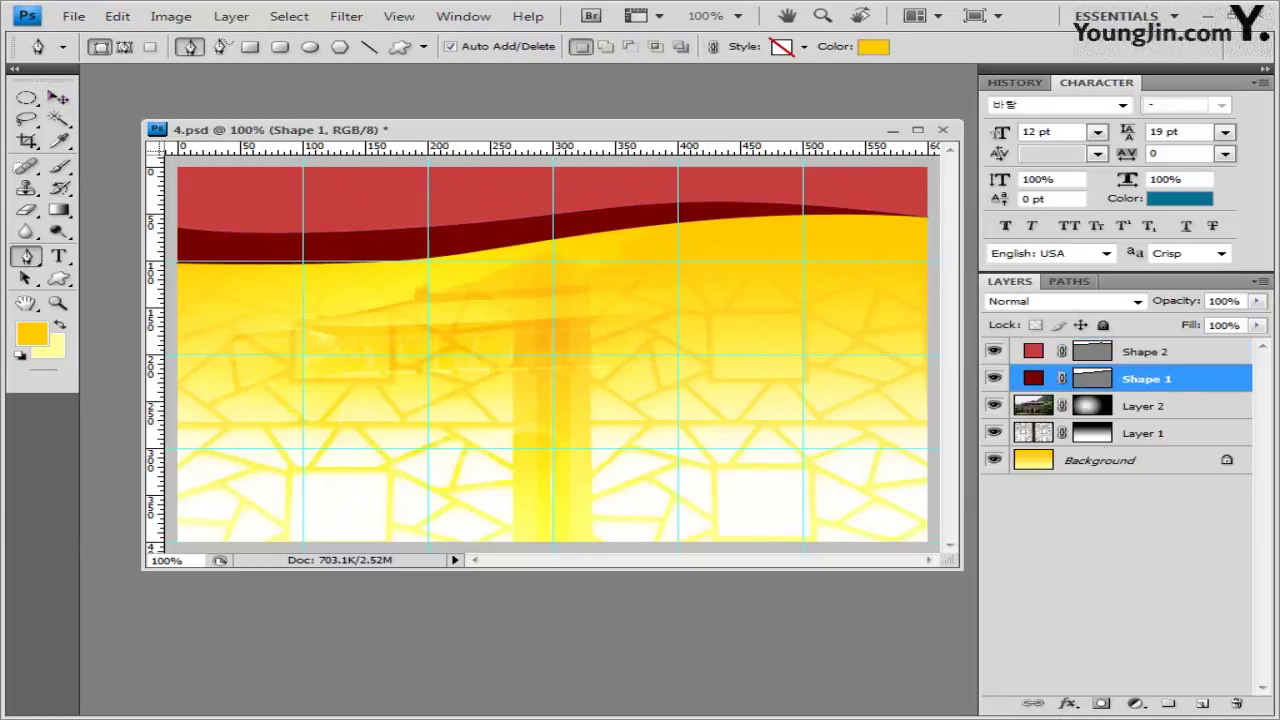
click(1068, 704)
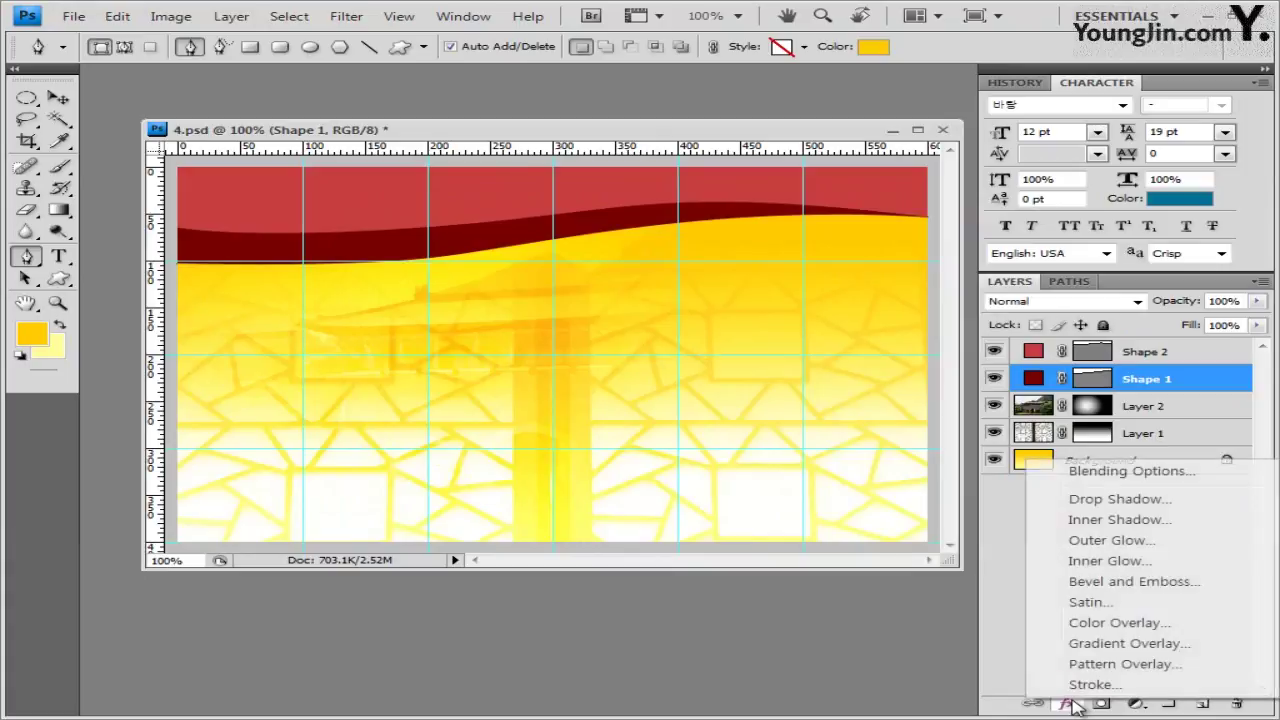
click(1120, 499)
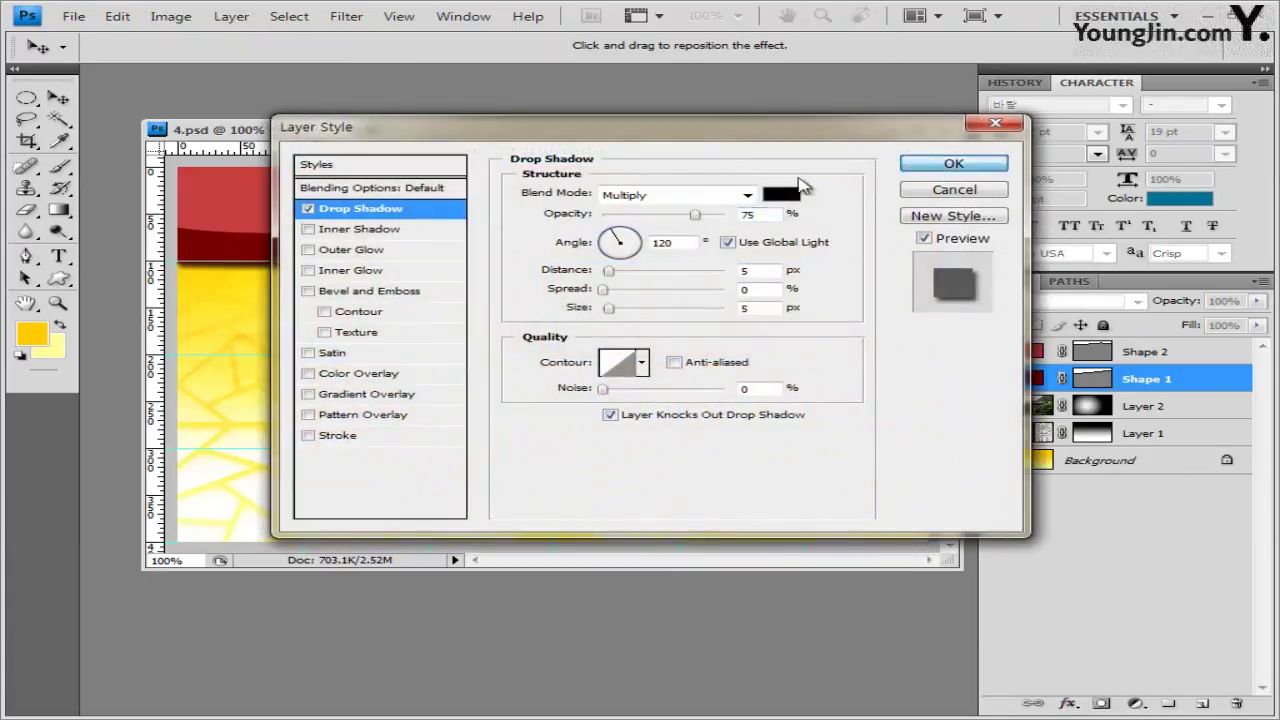
click(958, 163)
click(1245, 379)
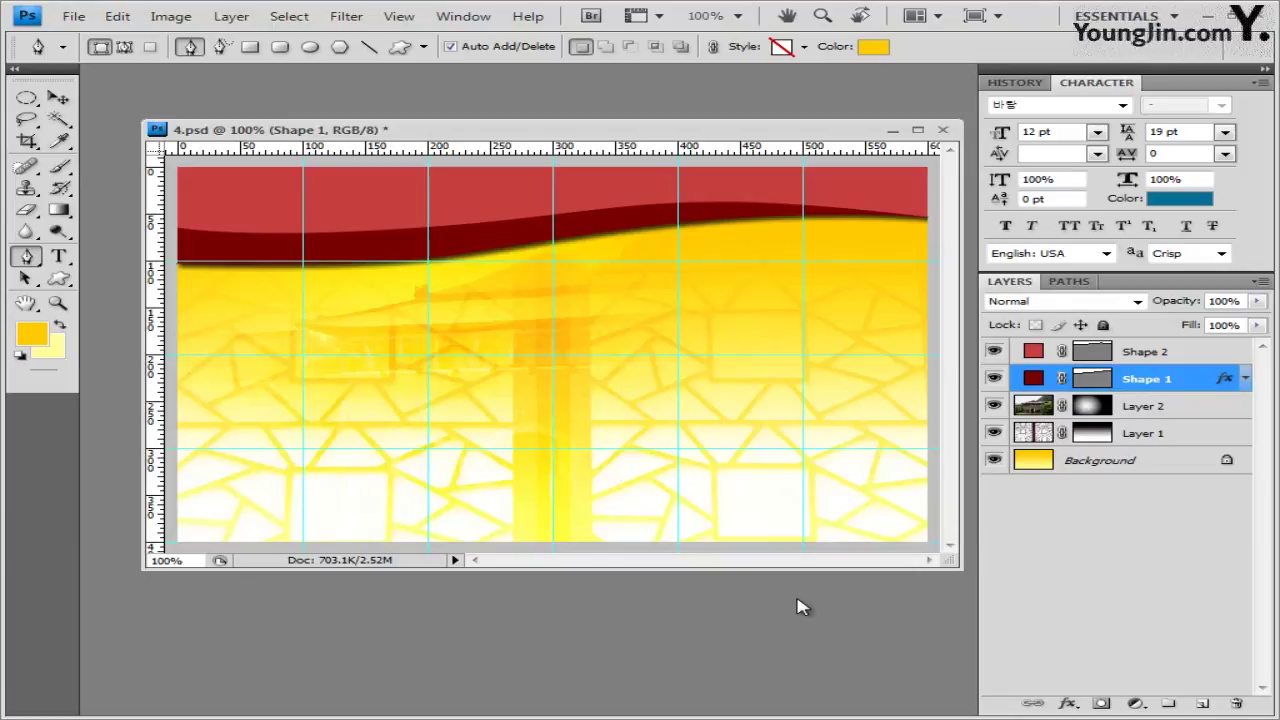
Create a new 40 by 40 pixel document at 72 pixels/inch in RGB Color with a white background
click(76, 16)
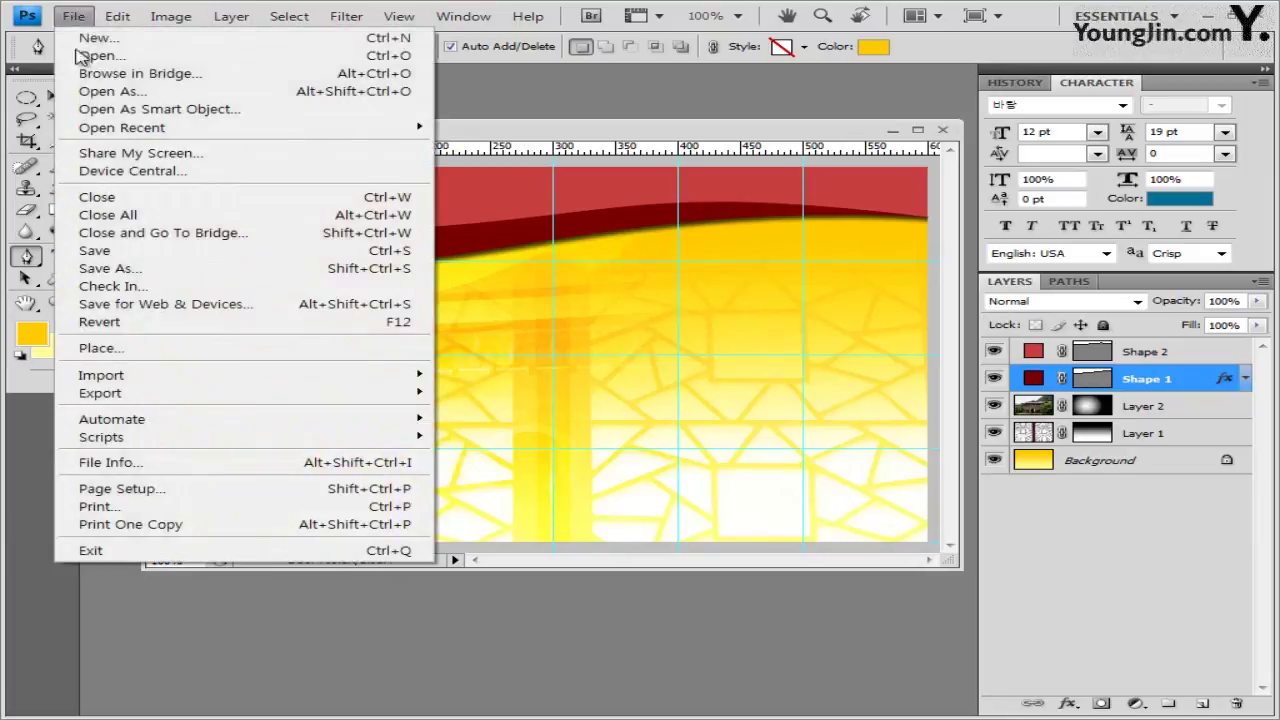
click(93, 40)
key(Tab)
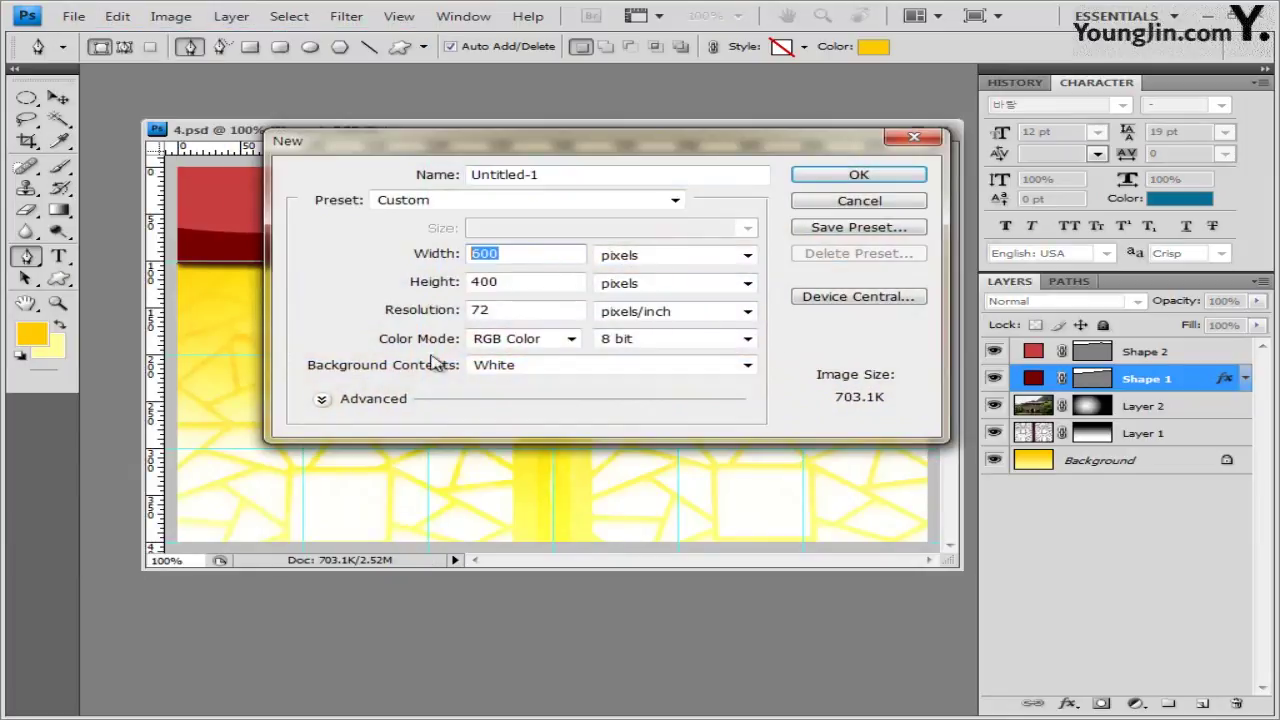
text(40)
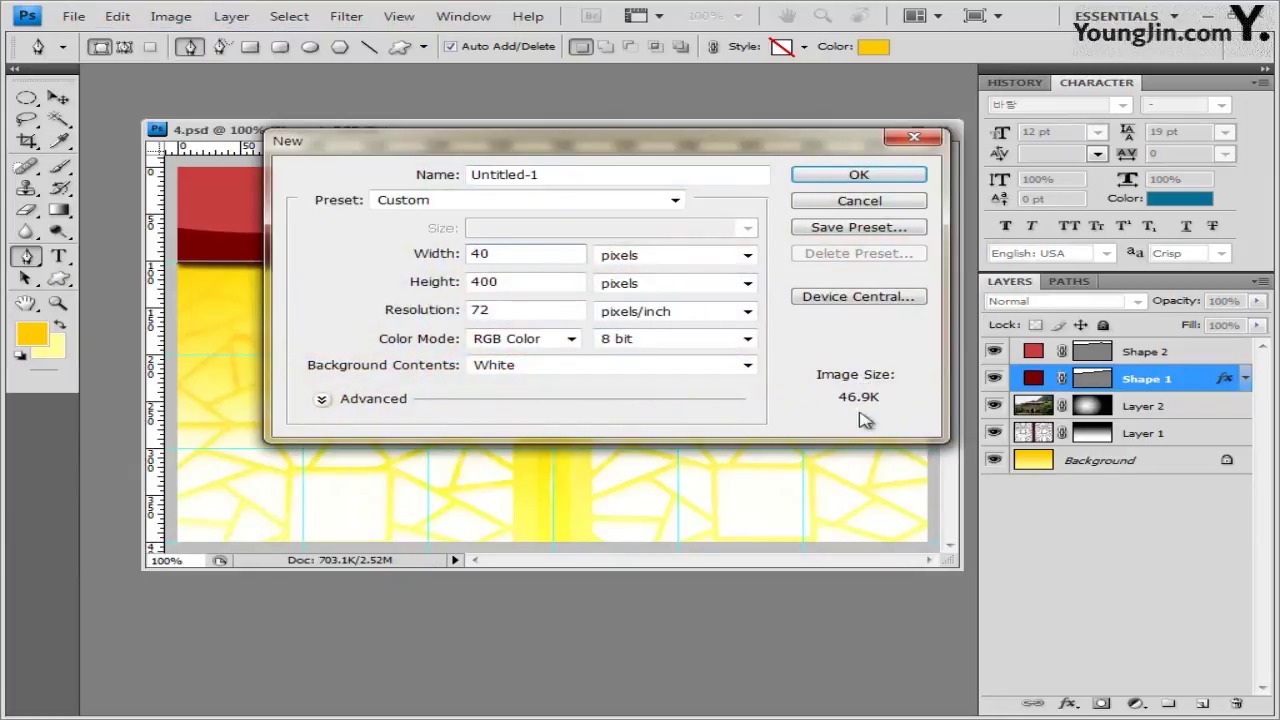
key(Tab)
text(40)
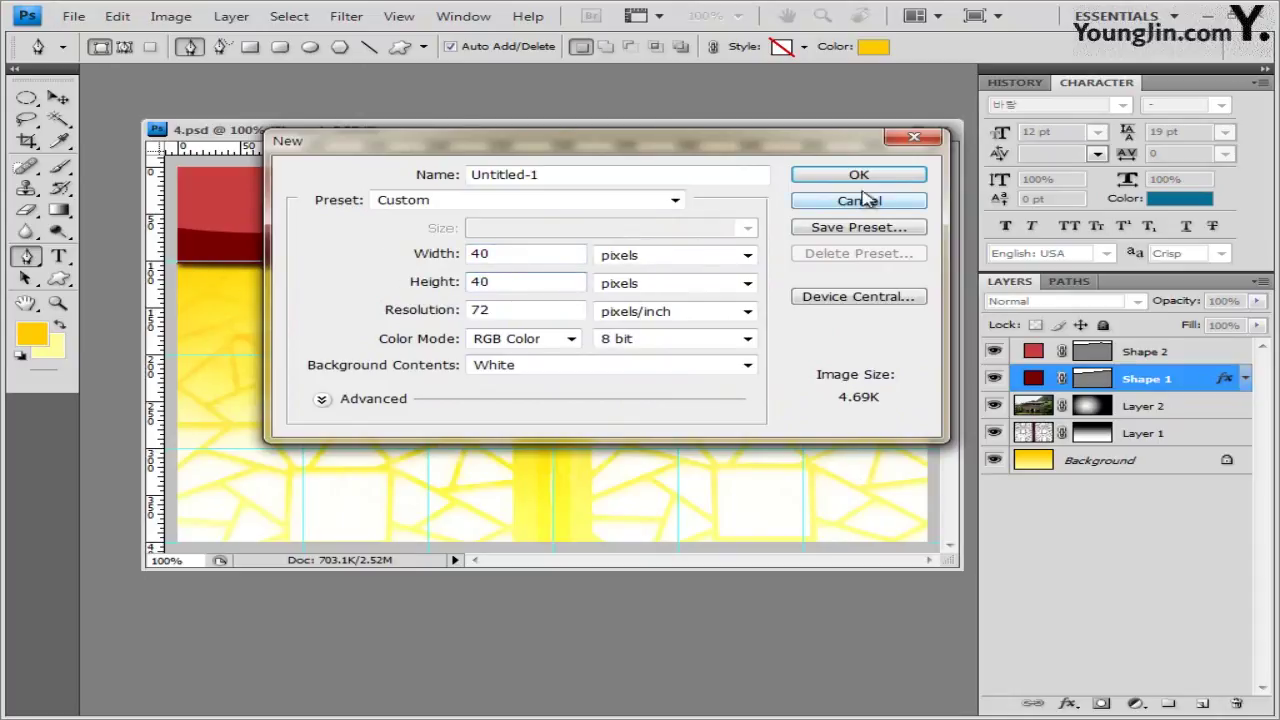
click(893, 180)
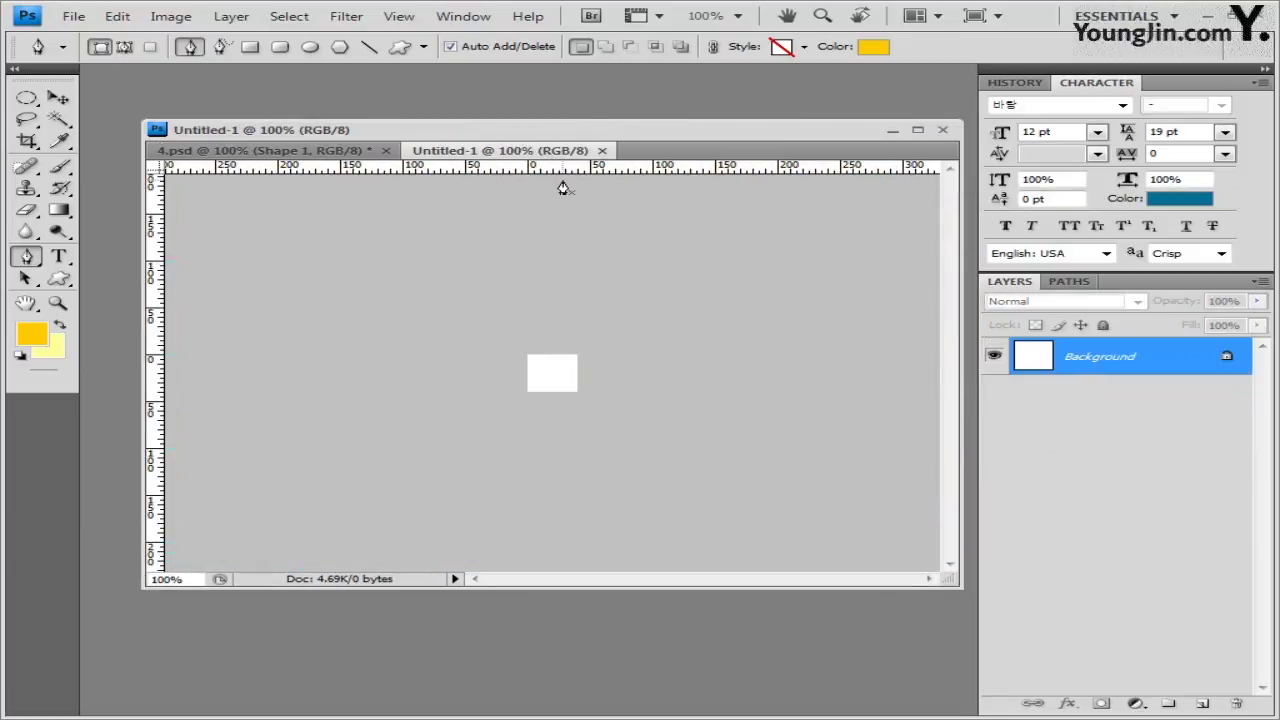
Add an empty layer to the new document, hide the white Background, and make the empty layer active
key(ctrl+plus)
key(ctrl+plus)
key(ctrl+plus)
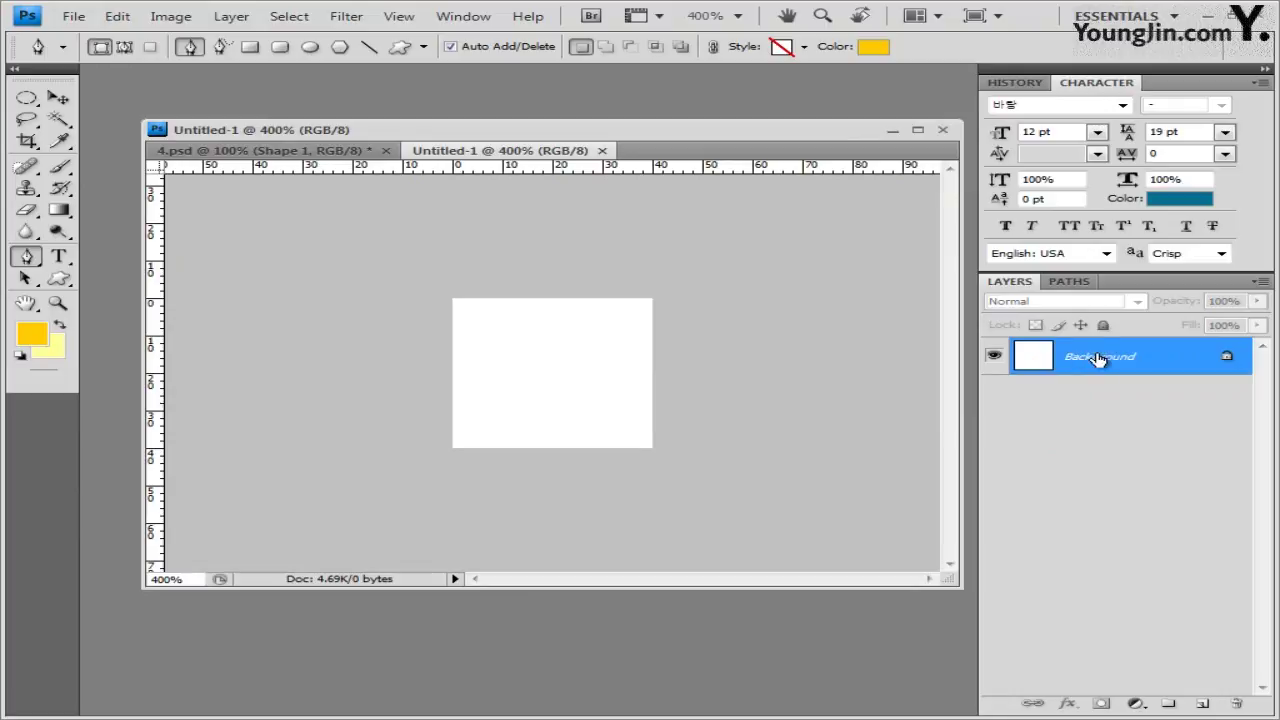
click(1208, 706)
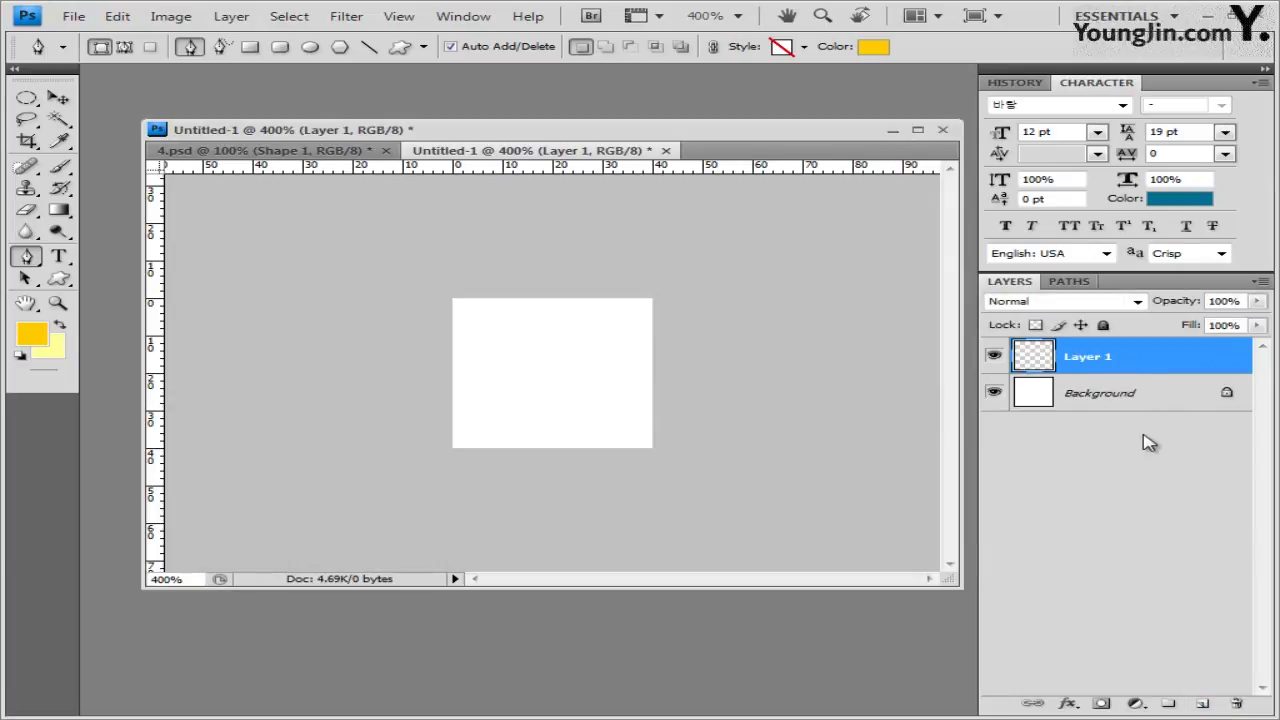
click(1155, 400)
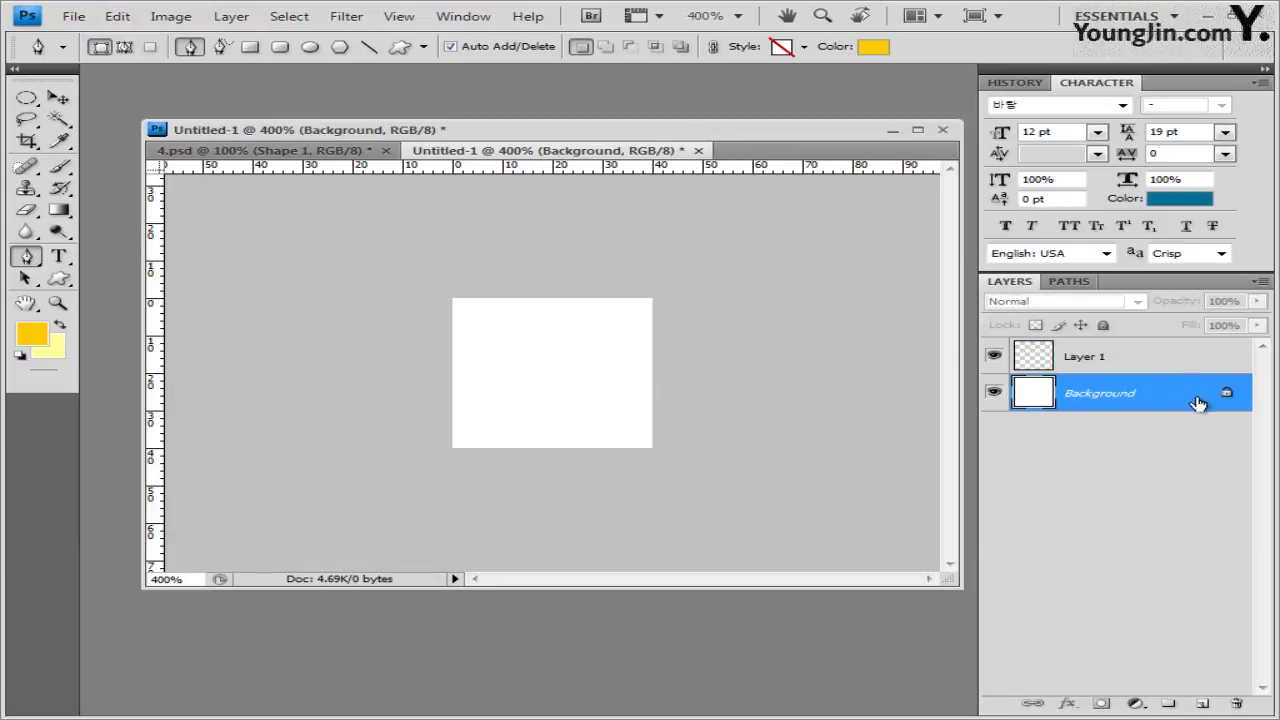
click(996, 394)
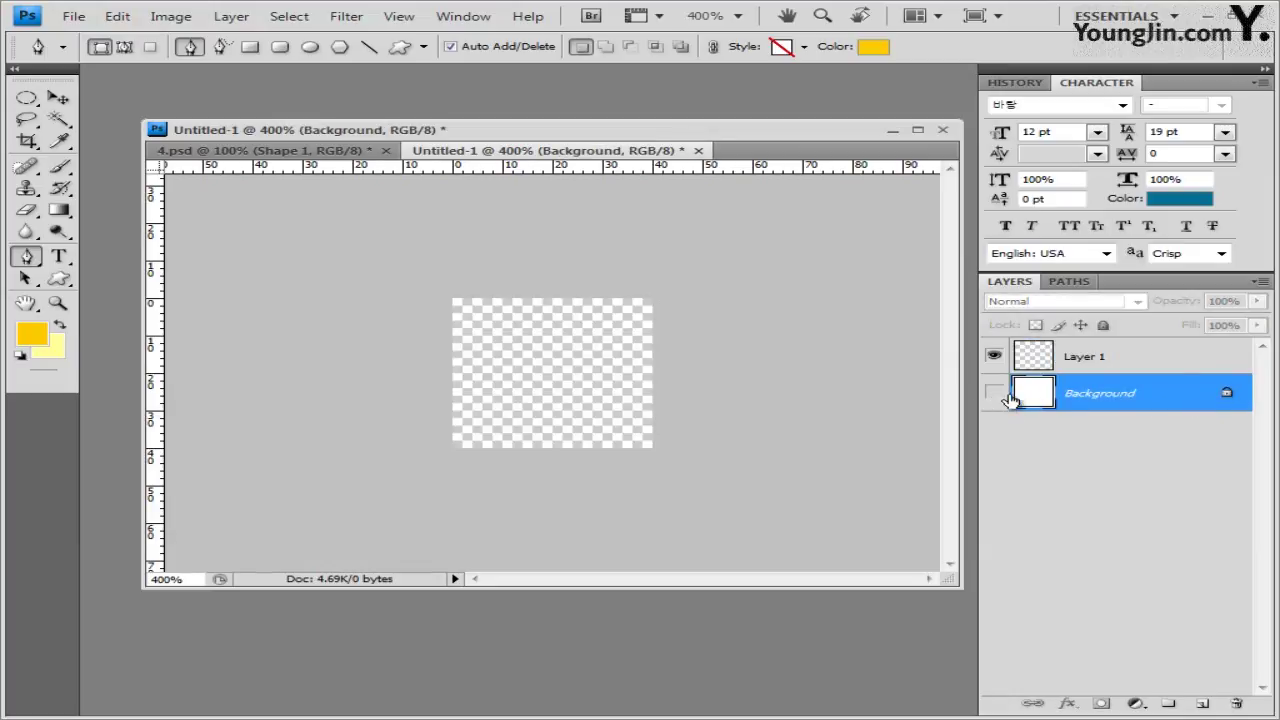
click(1100, 358)
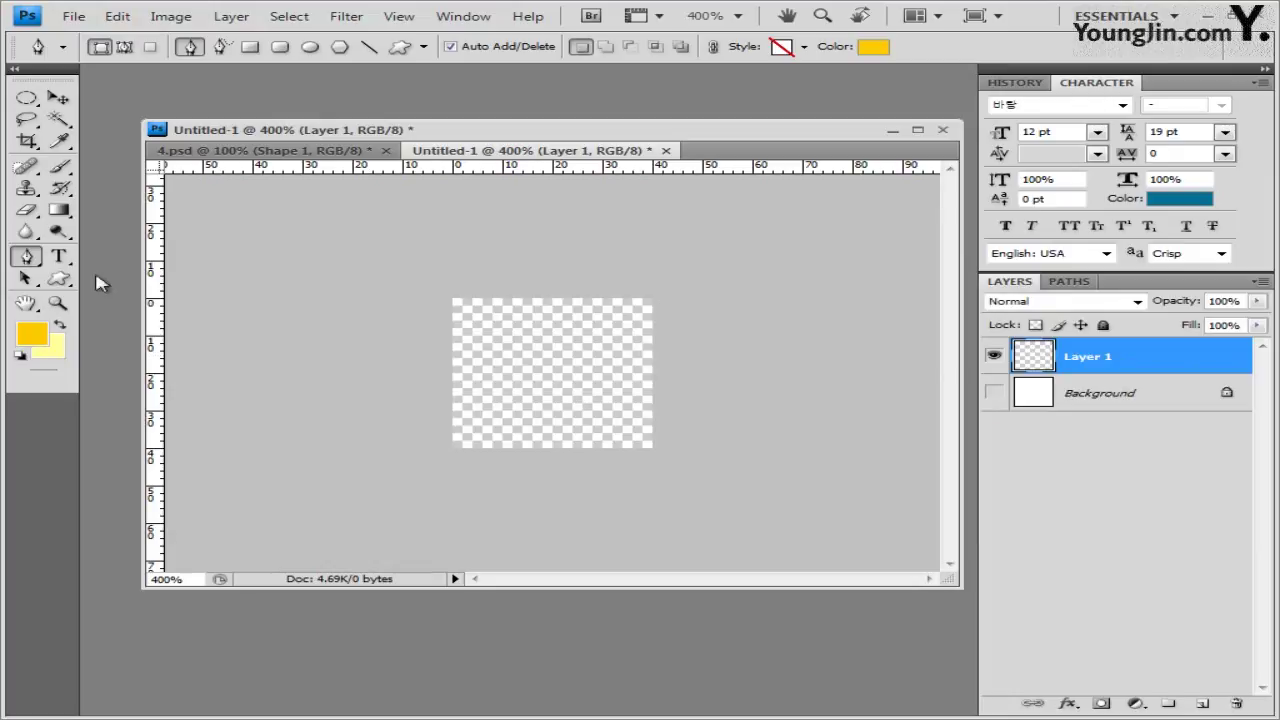
Set the Custom Shape tool to Fill Pixels, load the Ornaments shape set, and choose the circular floral ornament in its third row
click(60, 280)
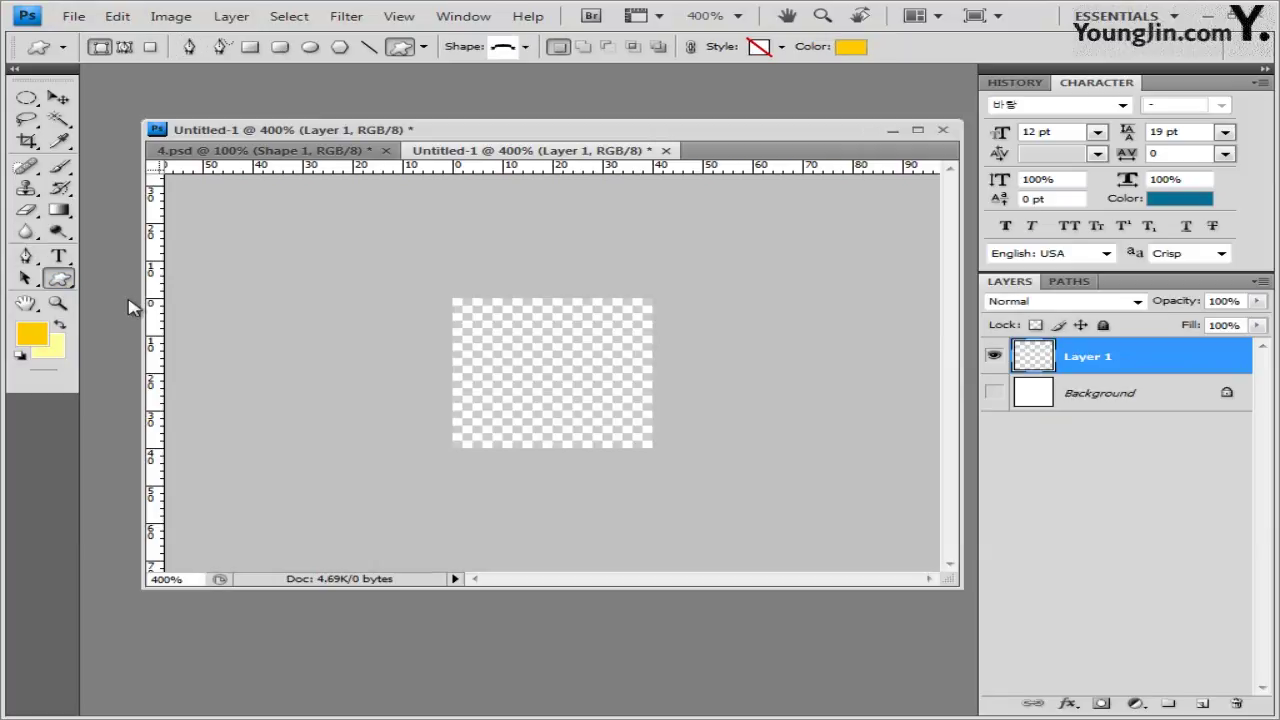
click(101, 49)
click(152, 48)
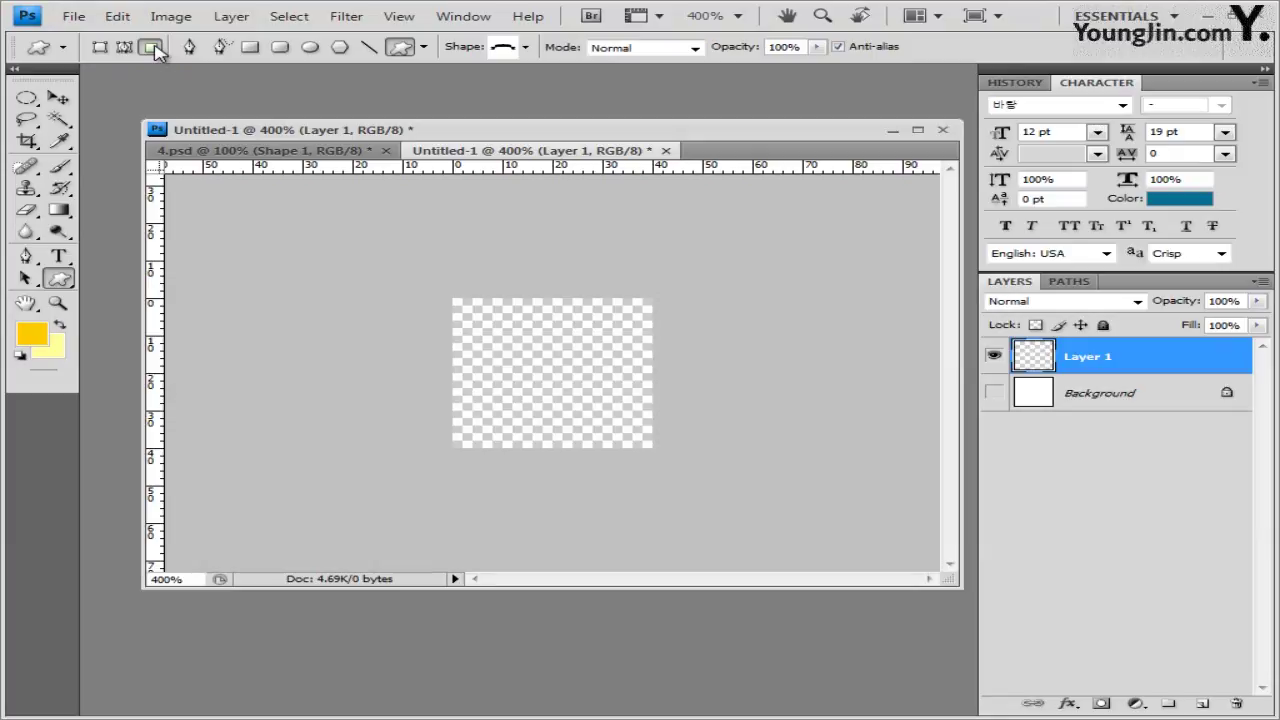
click(503, 50)
click(646, 78)
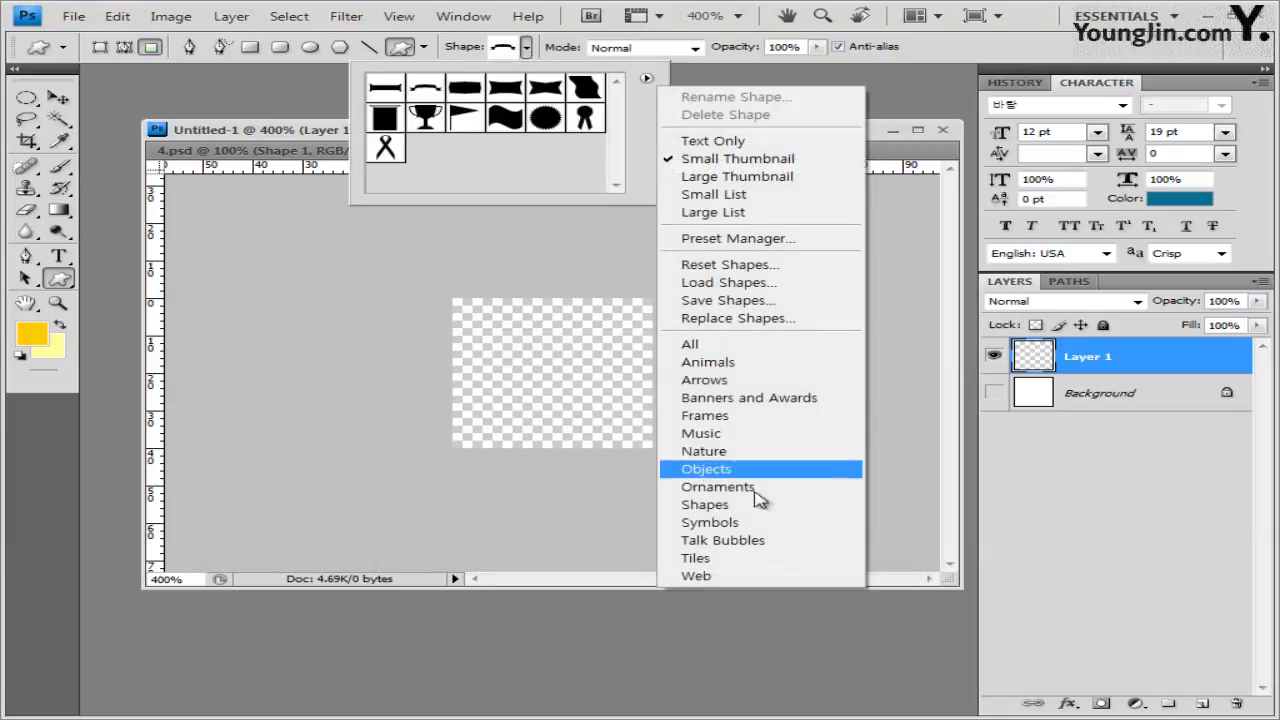
click(700, 488)
click(720, 432)
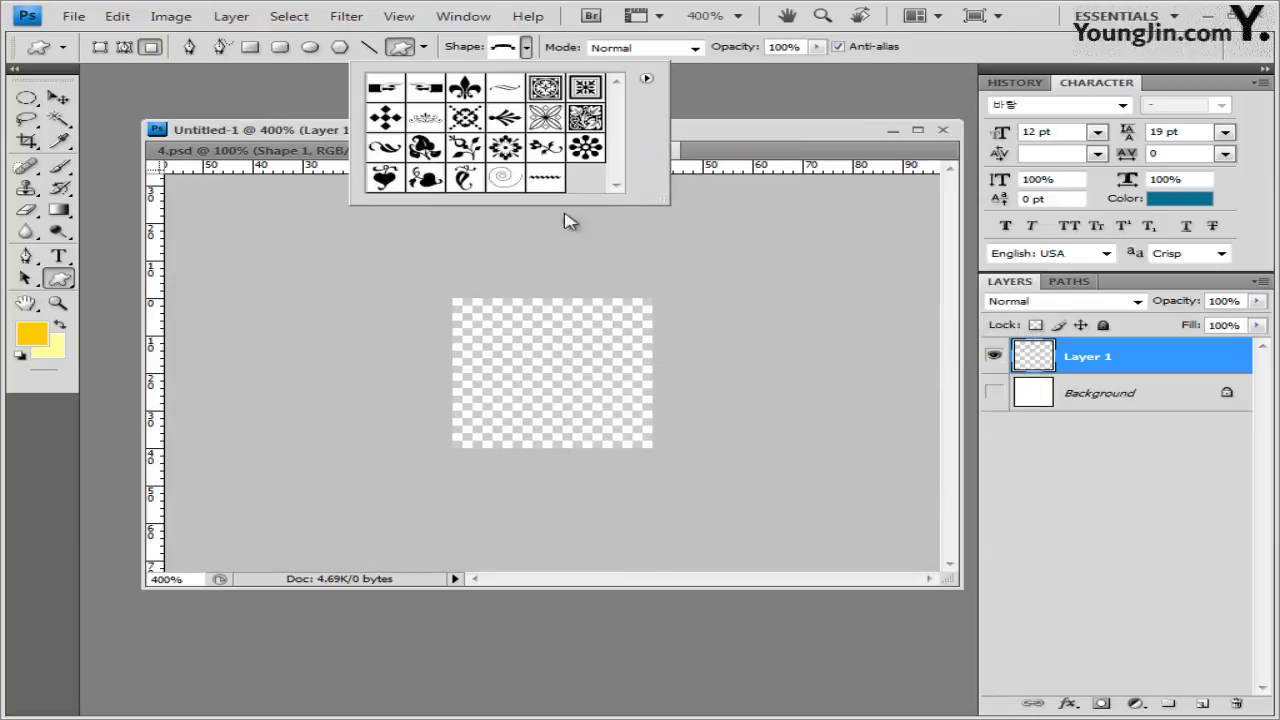
click(505, 147)
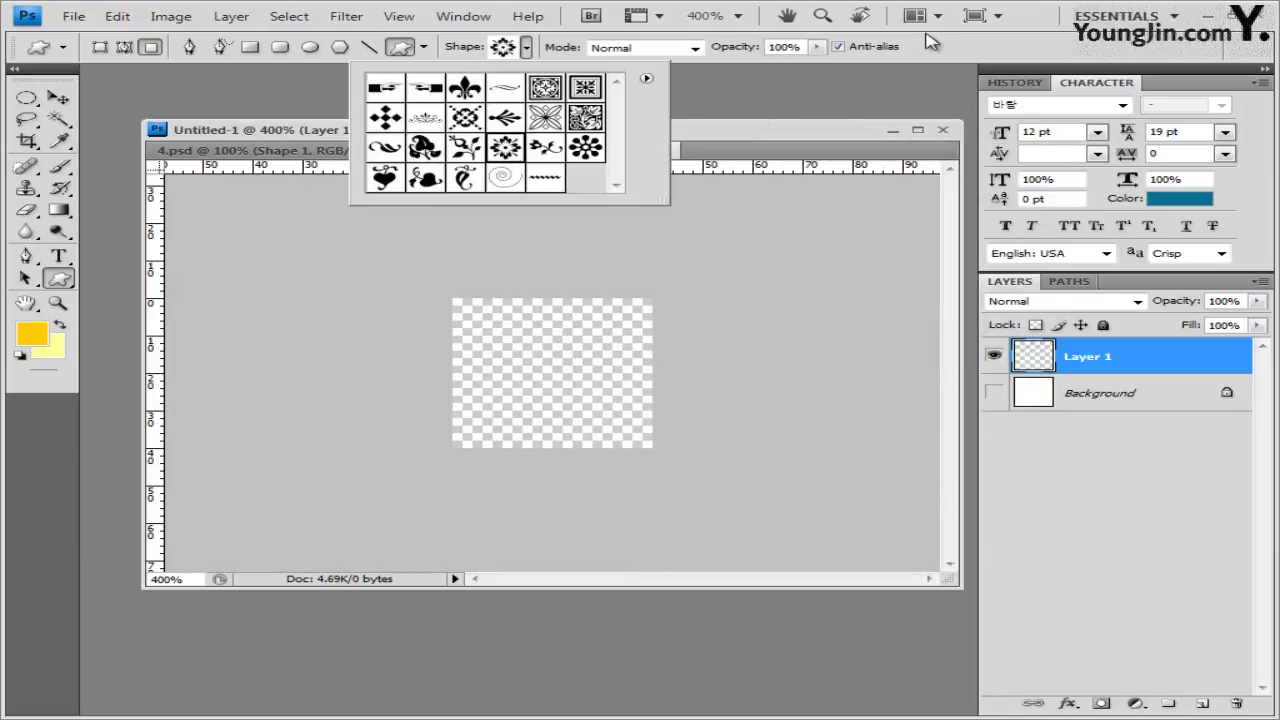
Set the foreground colour to white (ffffff) and draw the floral ornament across nearly the whole 40-pixel canvas
click(808, 135)
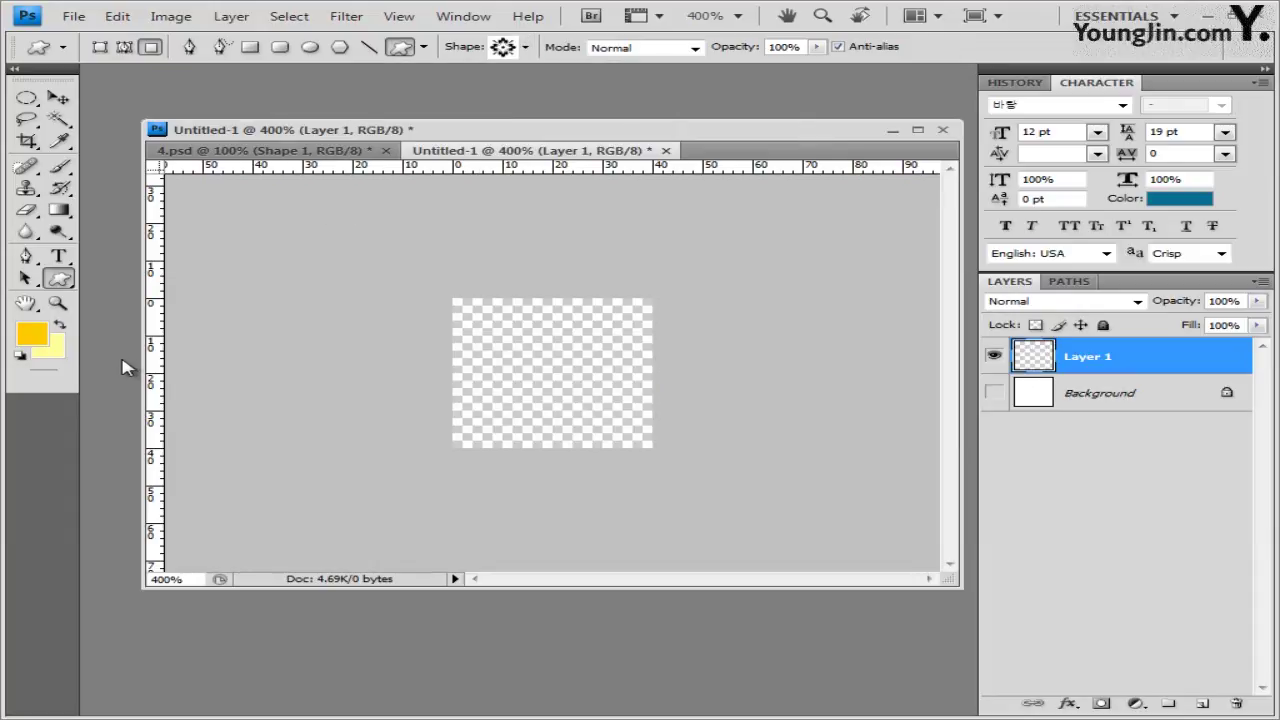
click(32, 336)
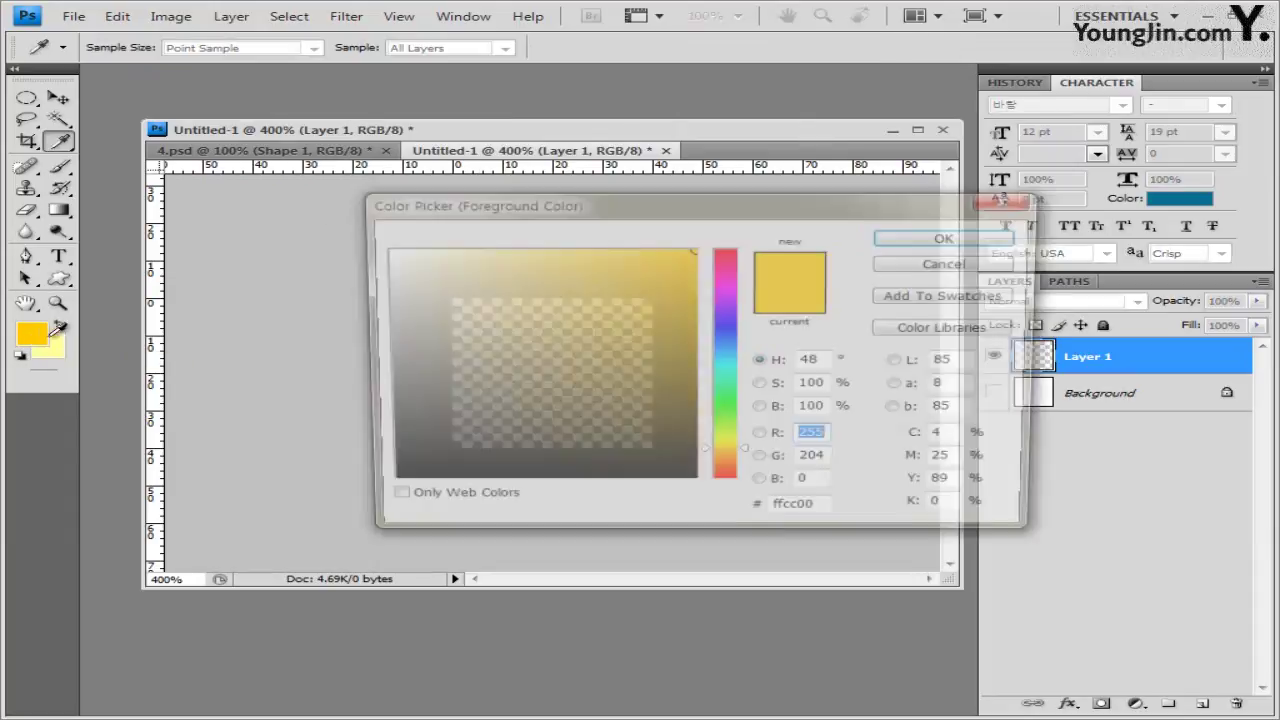
click(826, 516)
key(BackSpace)
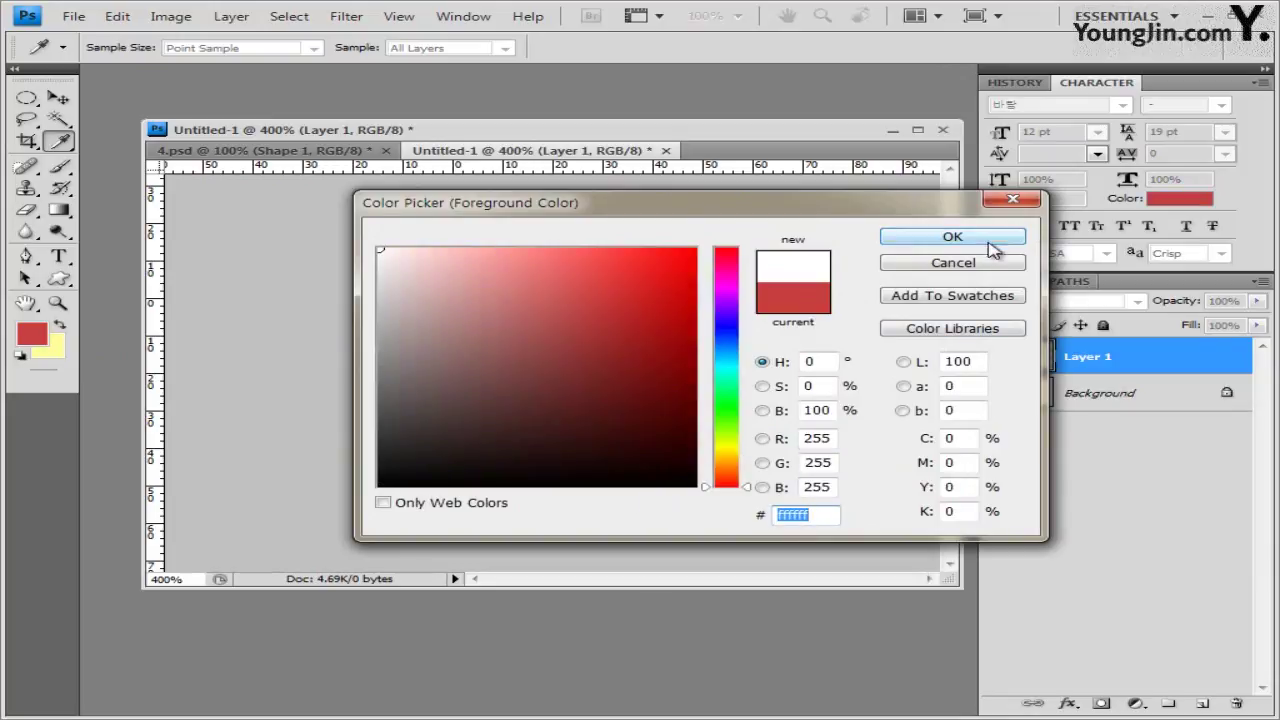
click(952, 238)
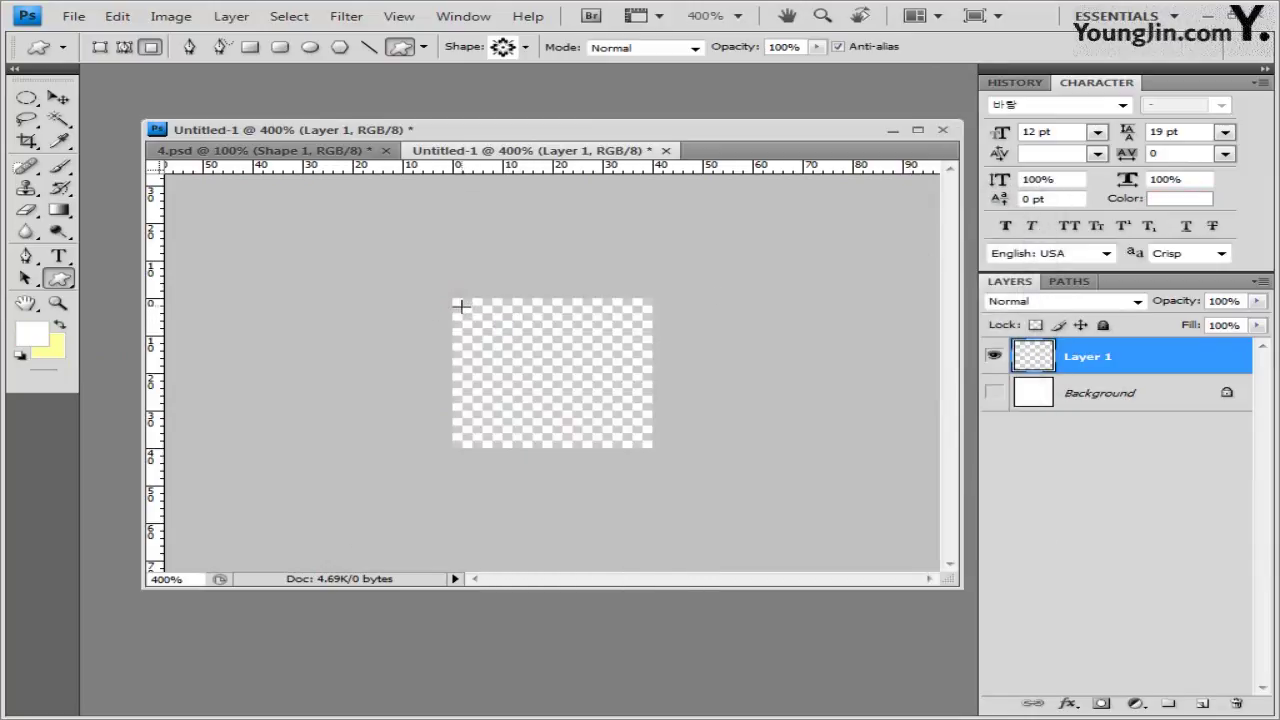
drag(460, 306, 646, 443)
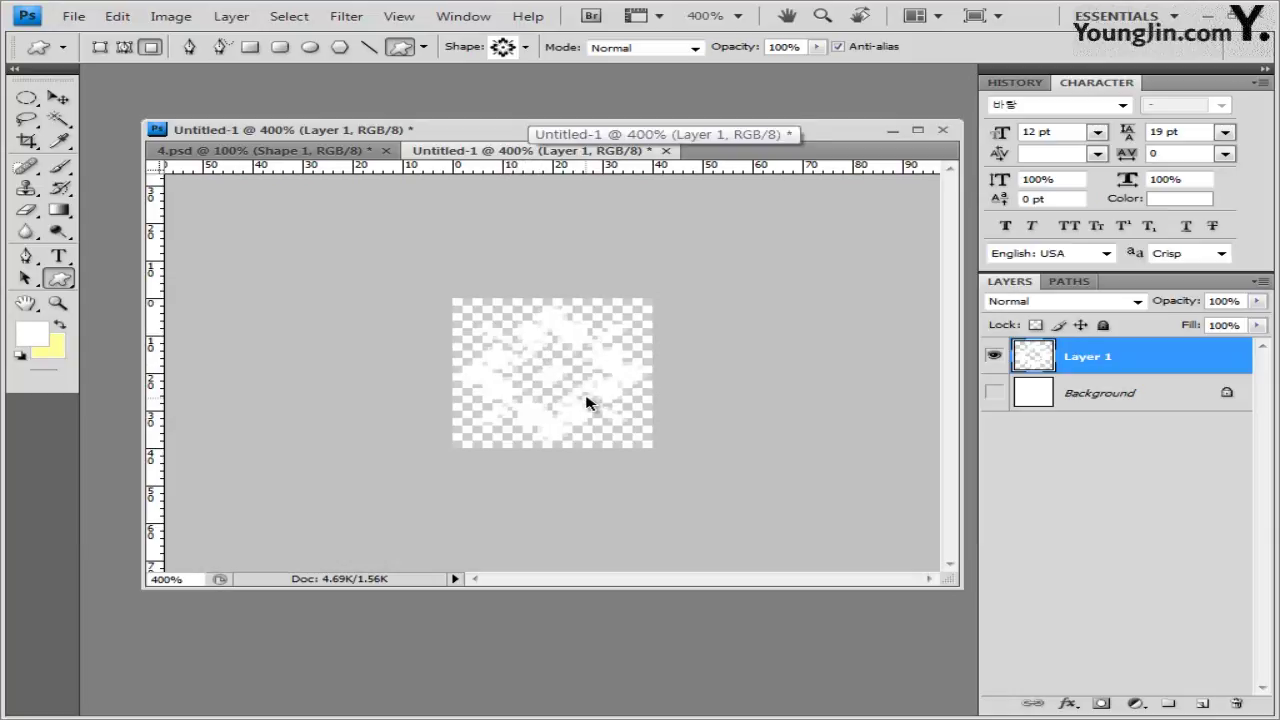
Define the ornament as a pattern named 꽃문양 and close its small document without saving
key(ctrl+1)
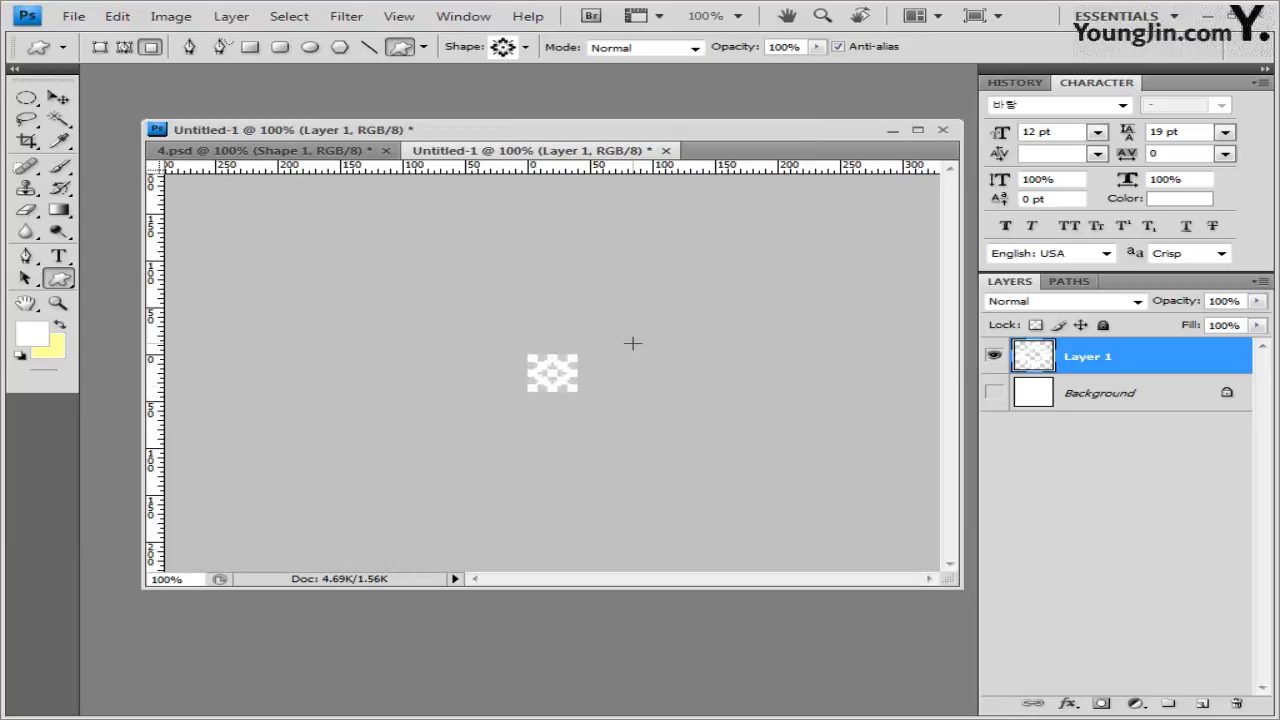
click(117, 16)
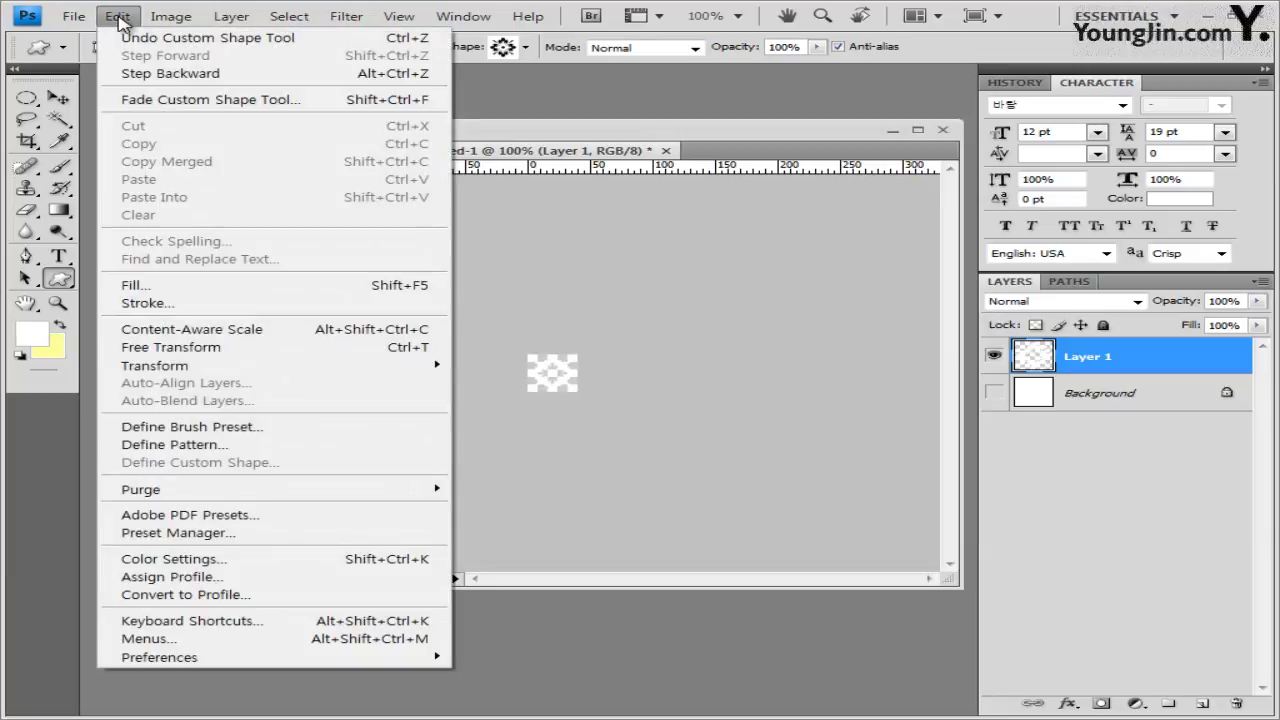
click(186, 447)
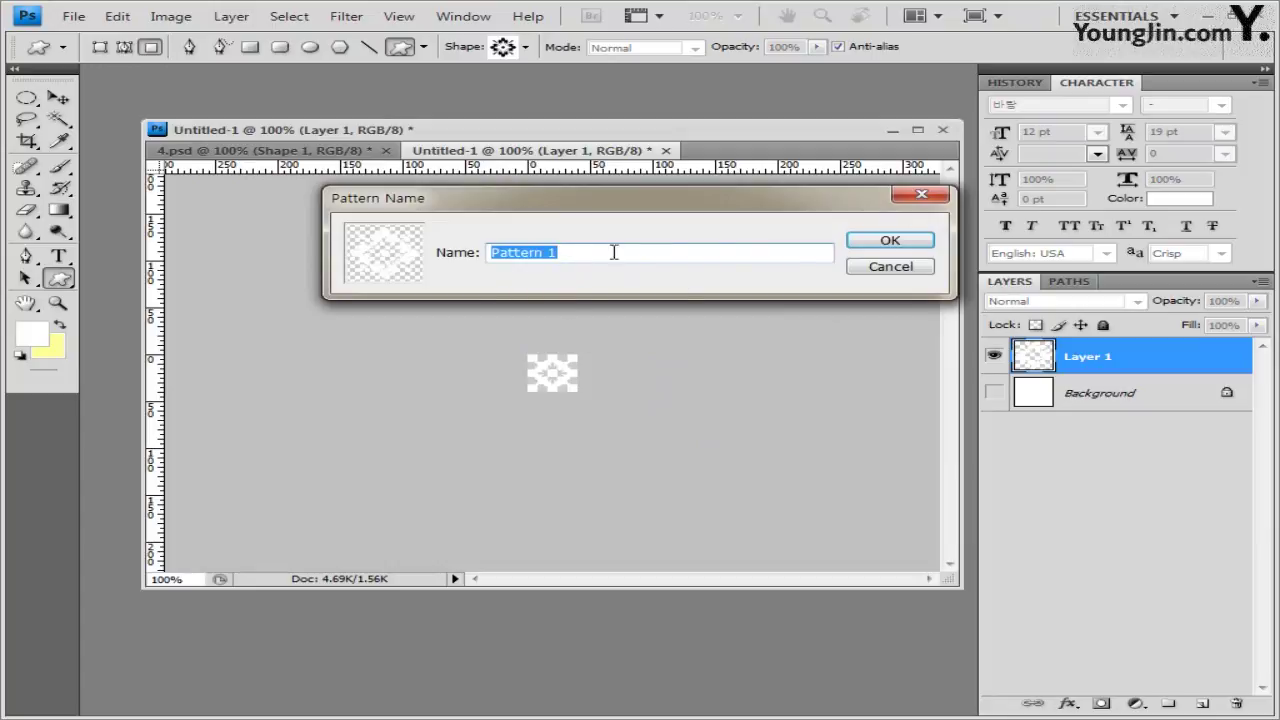
text(꽃문양)
click(890, 240)
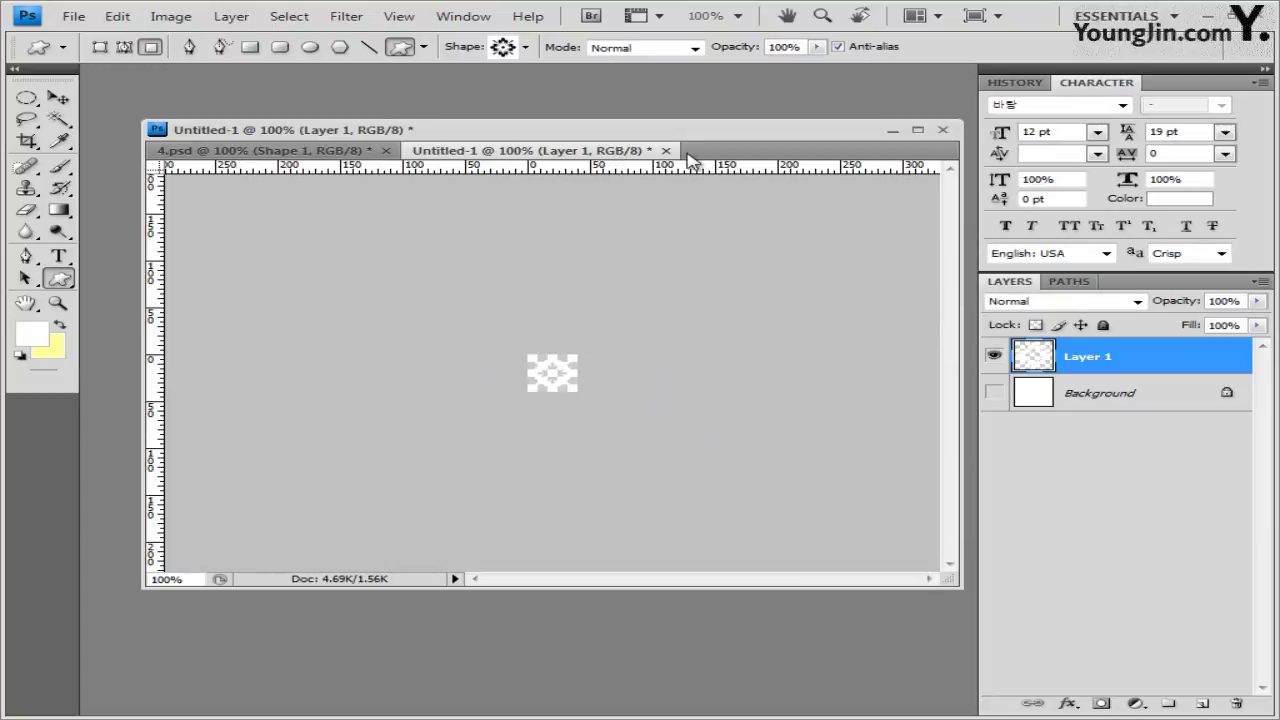
click(667, 151)
click(797, 430)
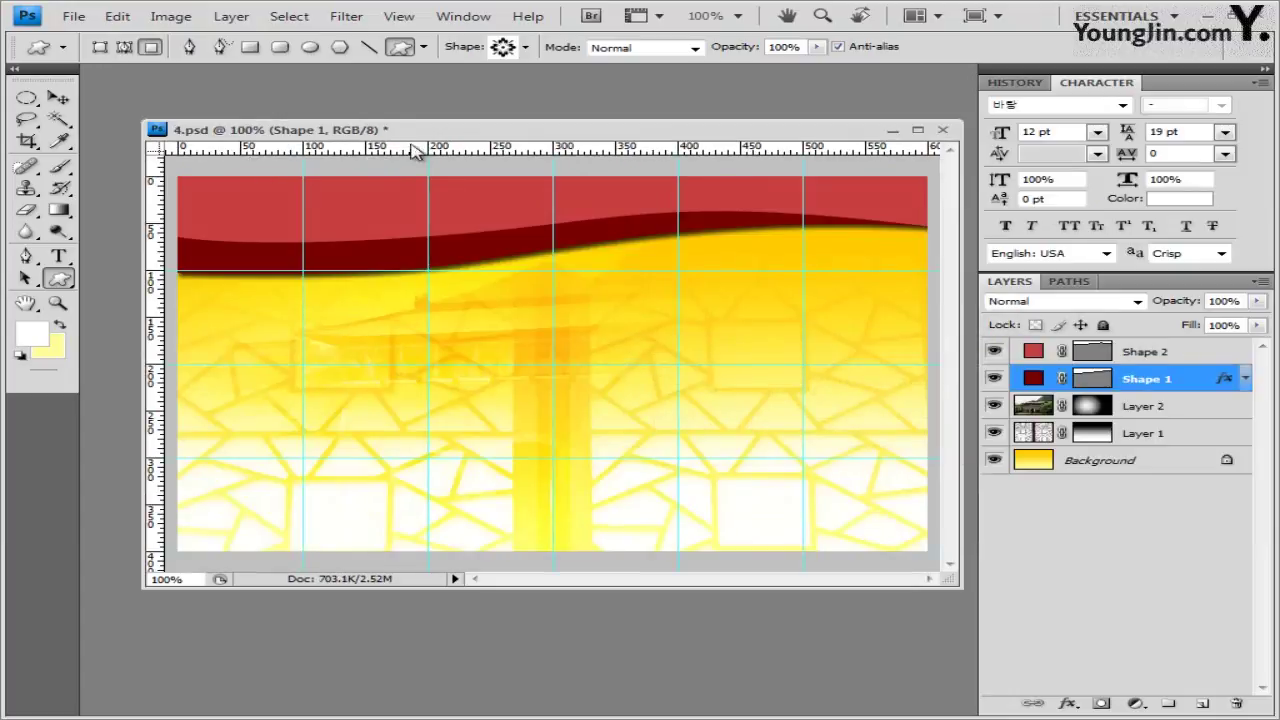
Add a new layer above Shape 2 in 4.psd and fill it with the 꽃문양 pattern in Normal mode at 100% opacity
click(1145, 356)
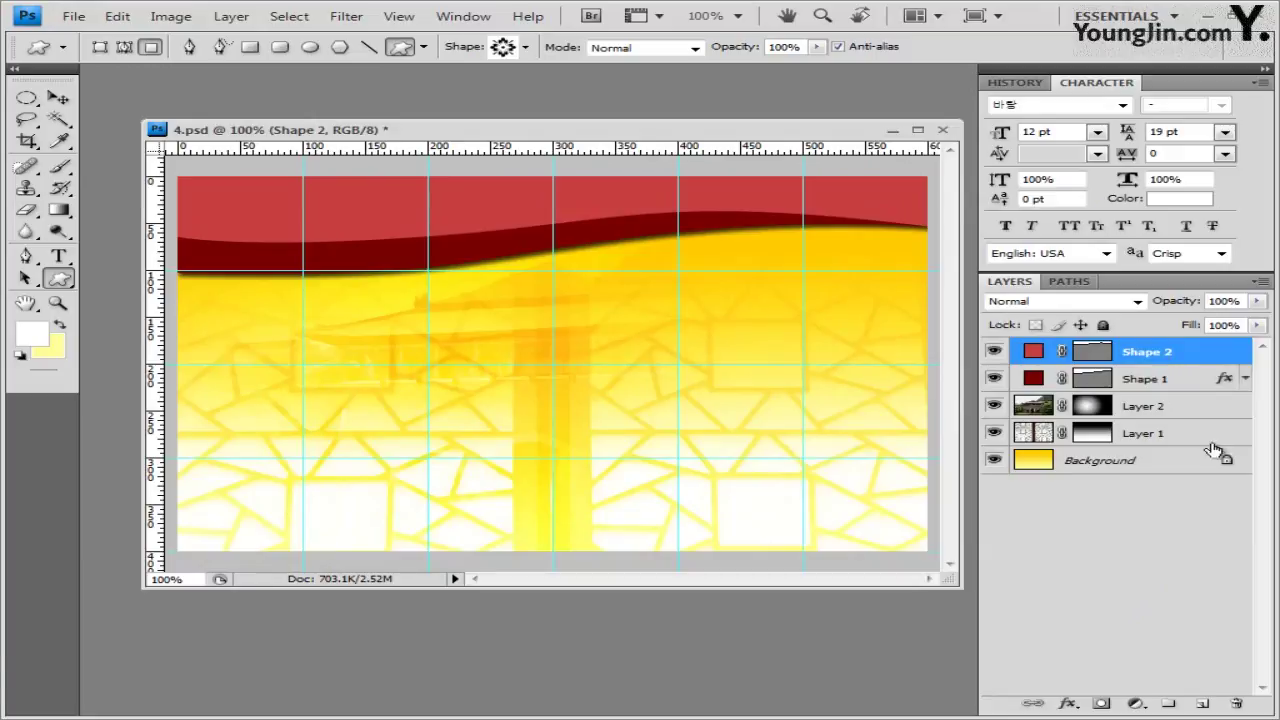
click(1203, 704)
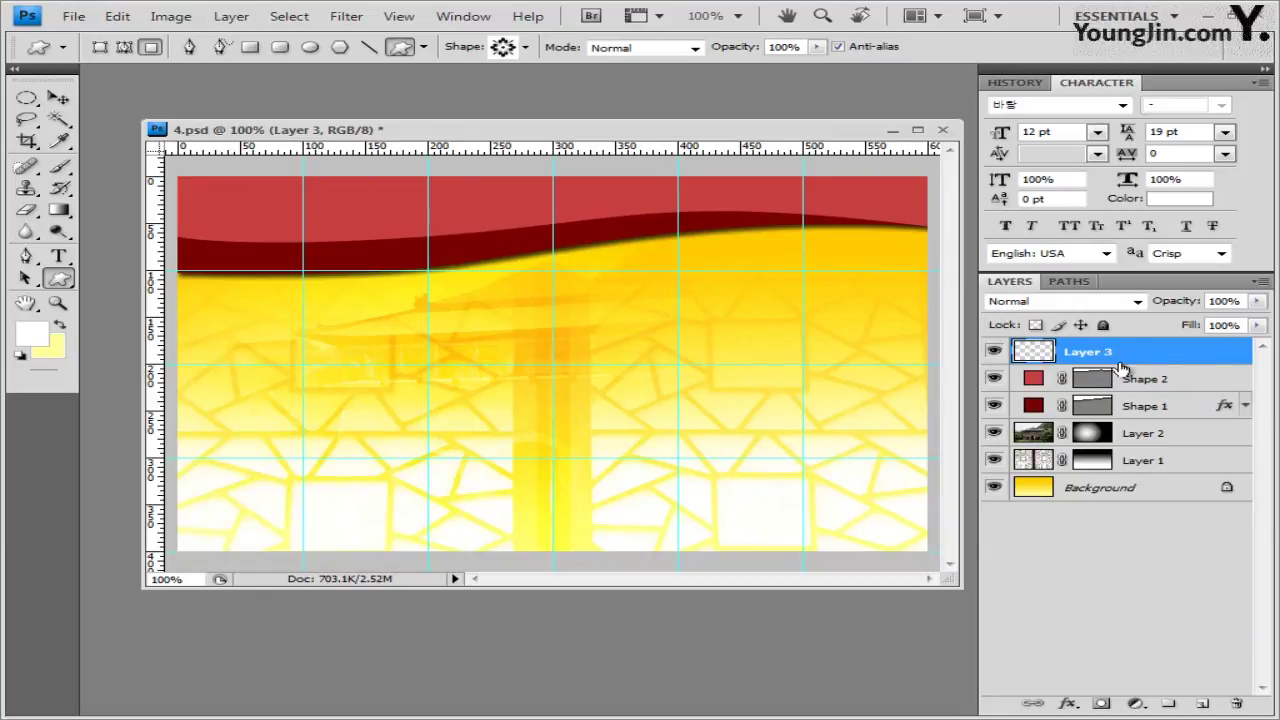
click(117, 16)
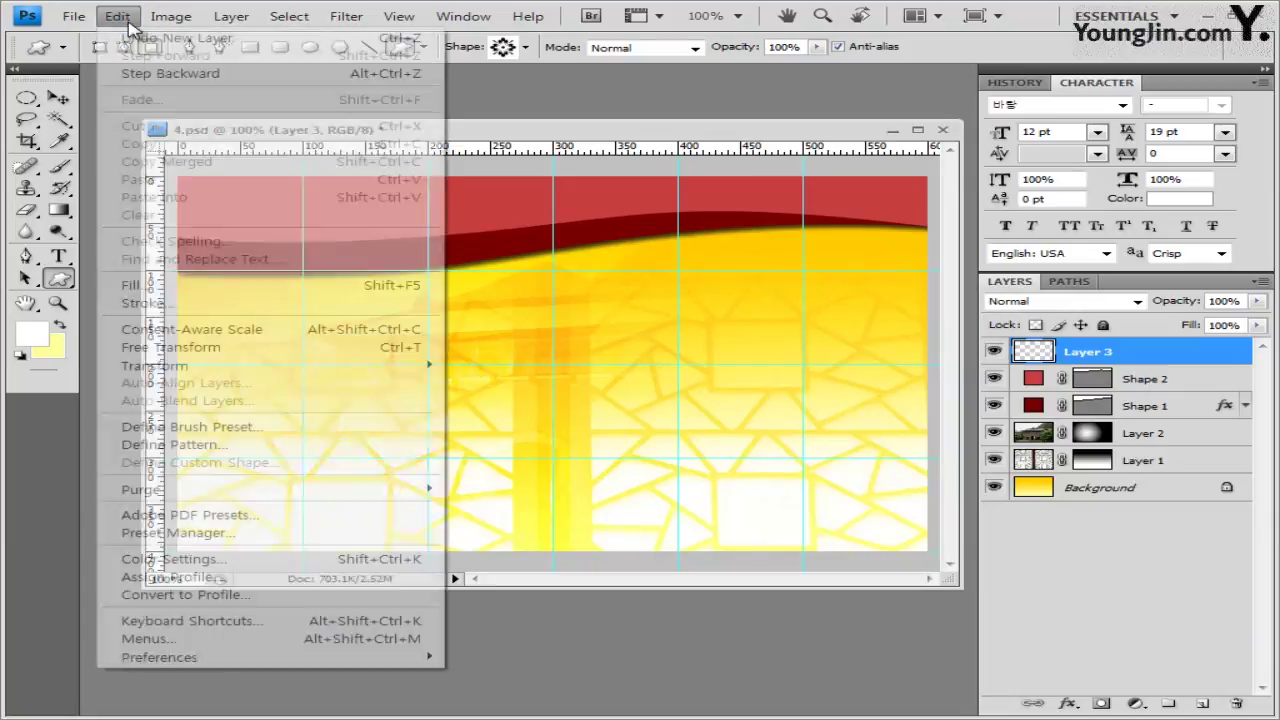
click(180, 285)
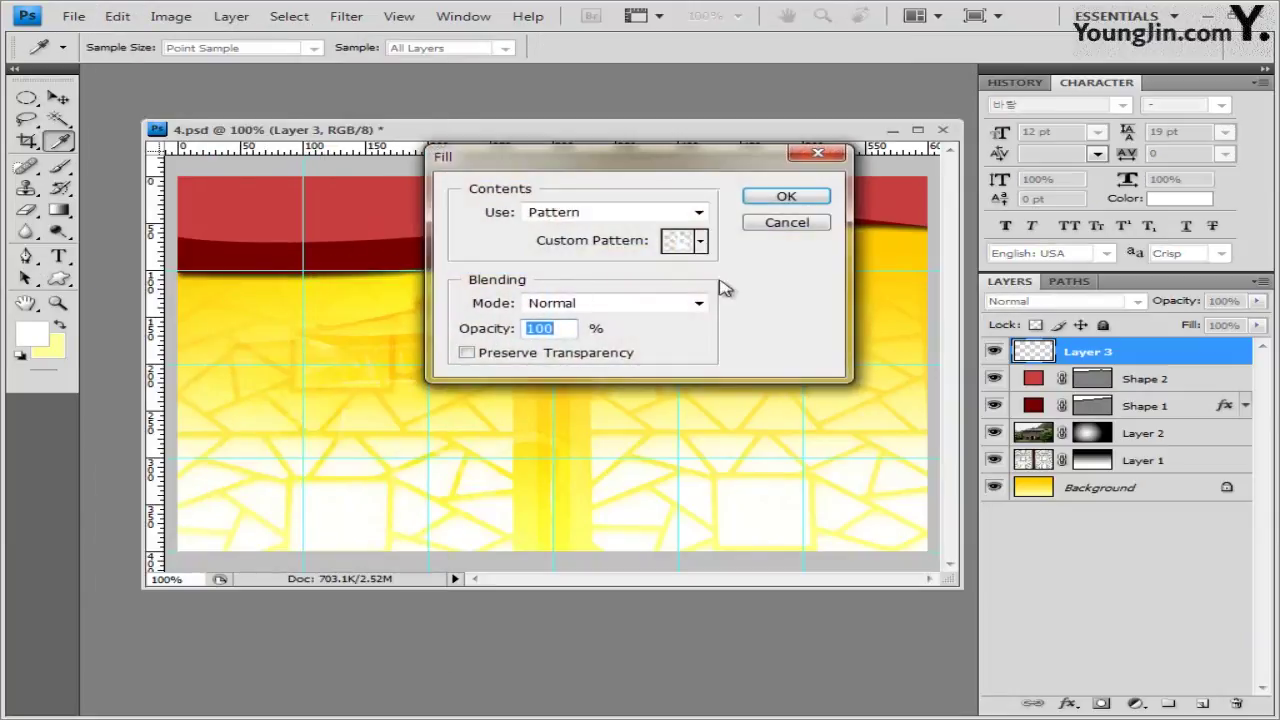
click(699, 213)
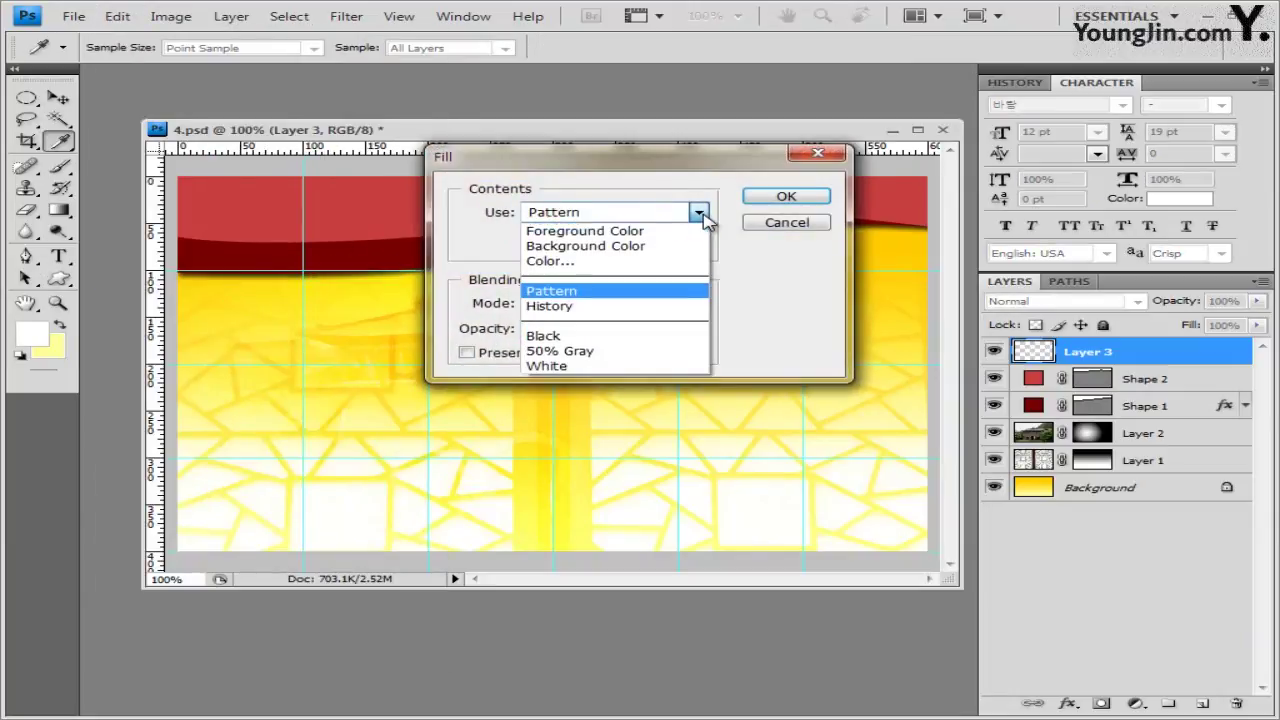
click(545, 290)
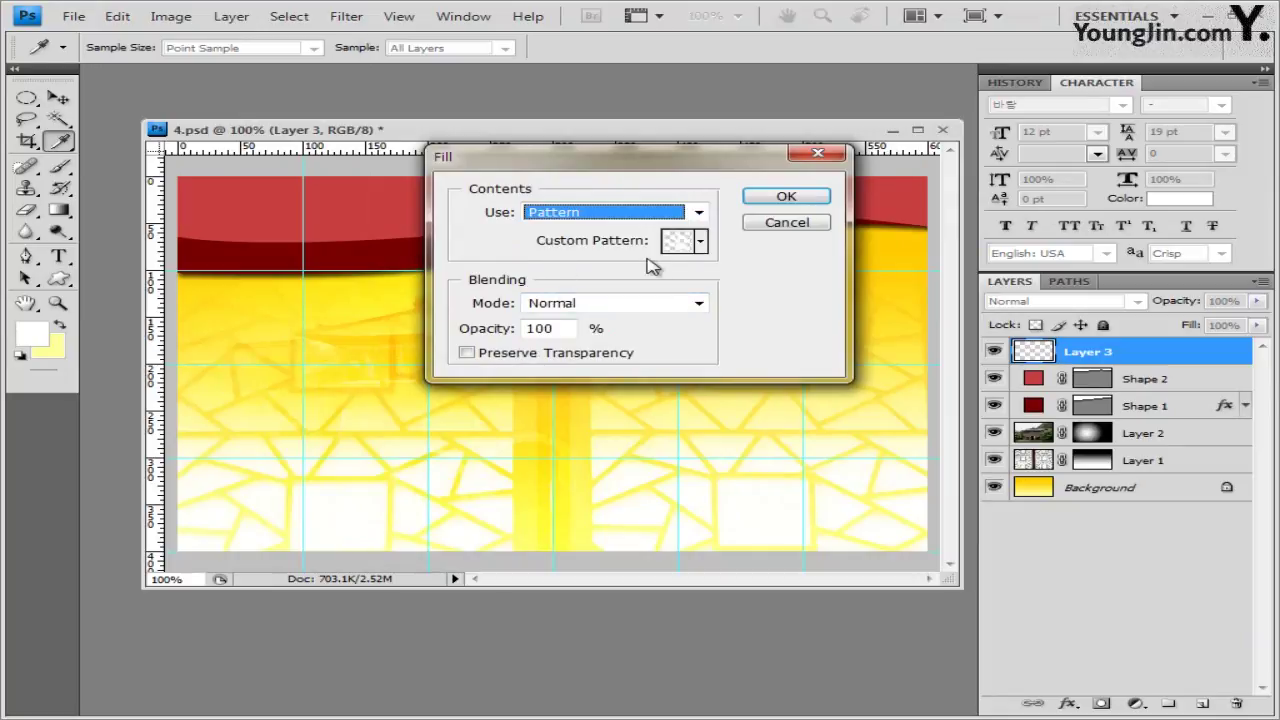
click(701, 241)
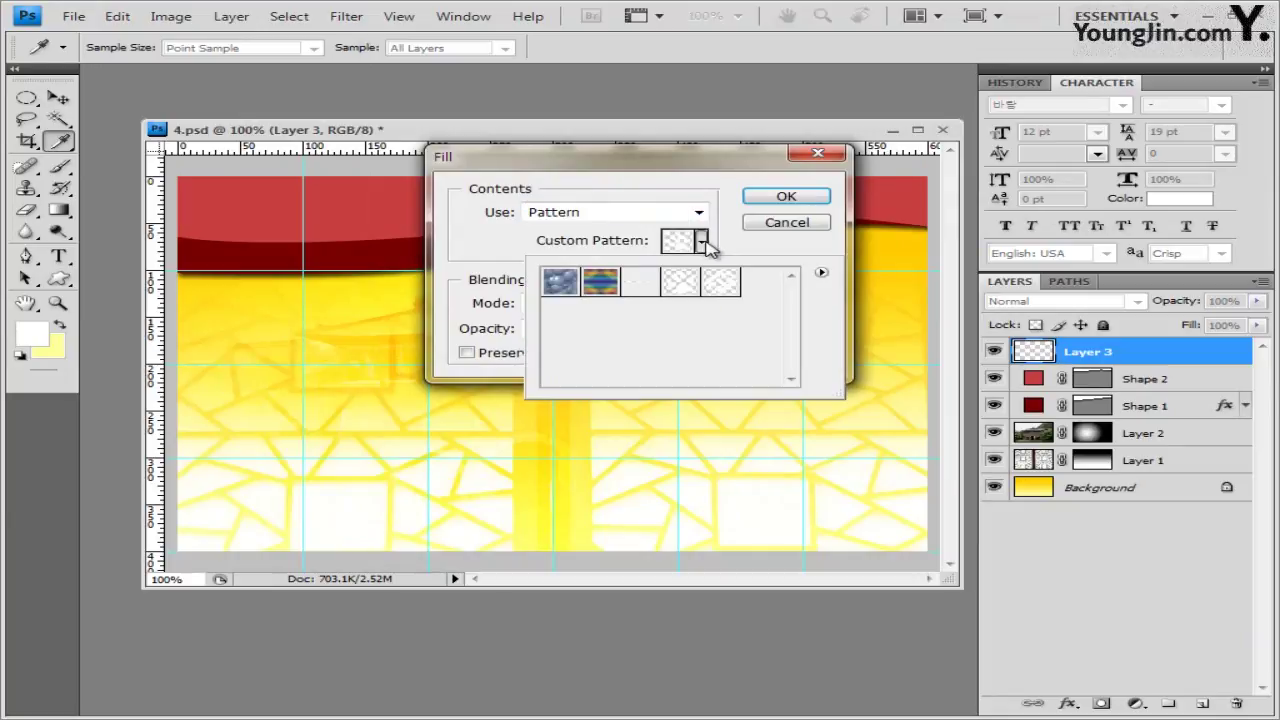
click(722, 288)
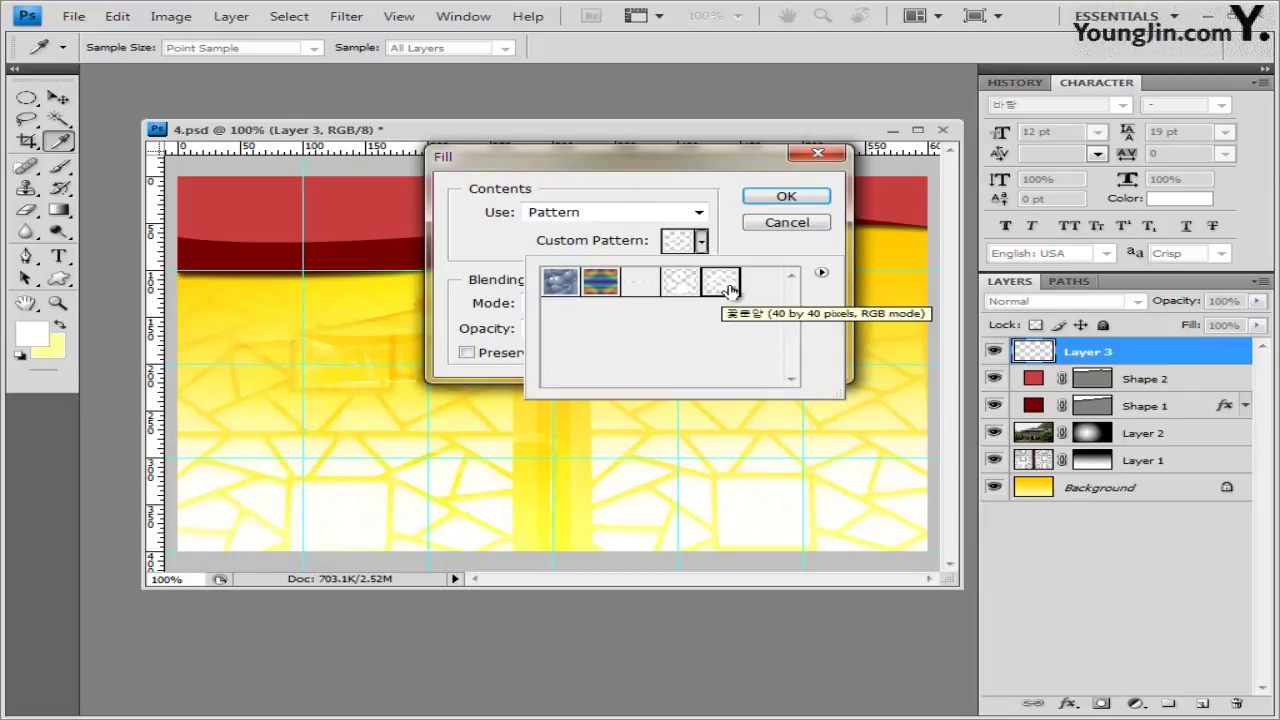
click(786, 197)
click(786, 197)
key(u)
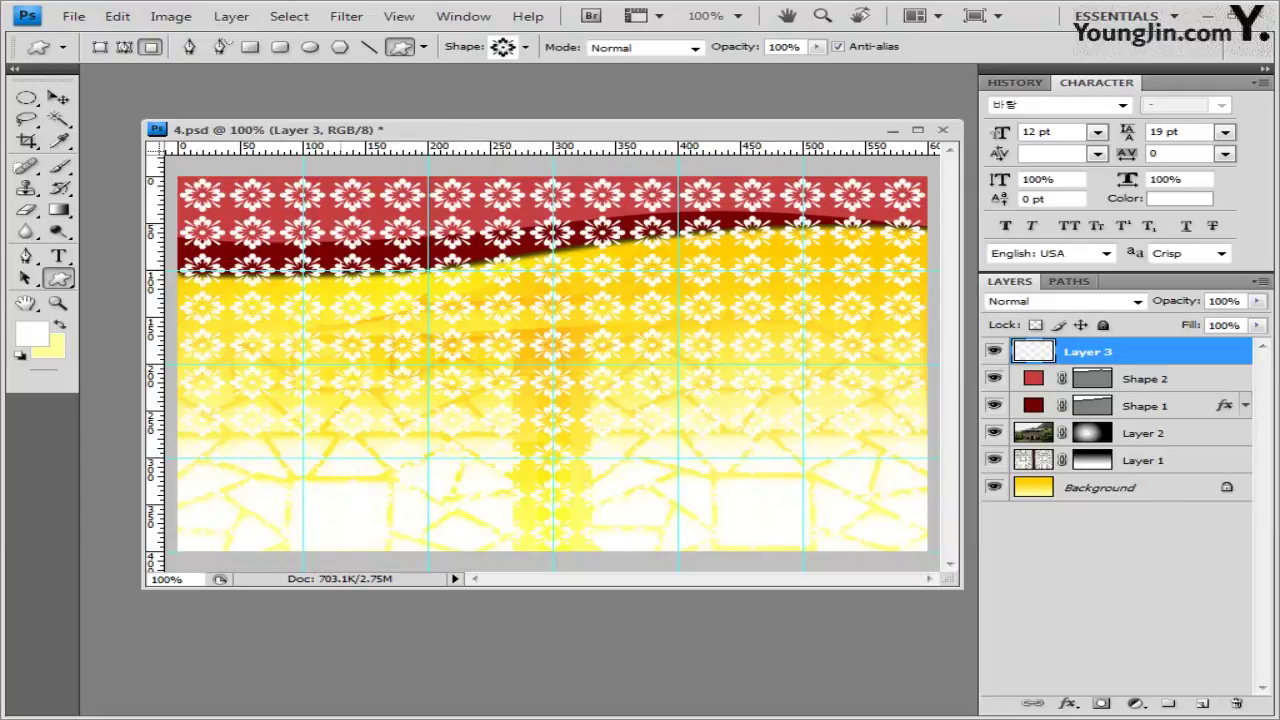
Set the pattern layer's opacity to 50% and clip it to the Shape 2 layer
click(1240, 300)
text(50)
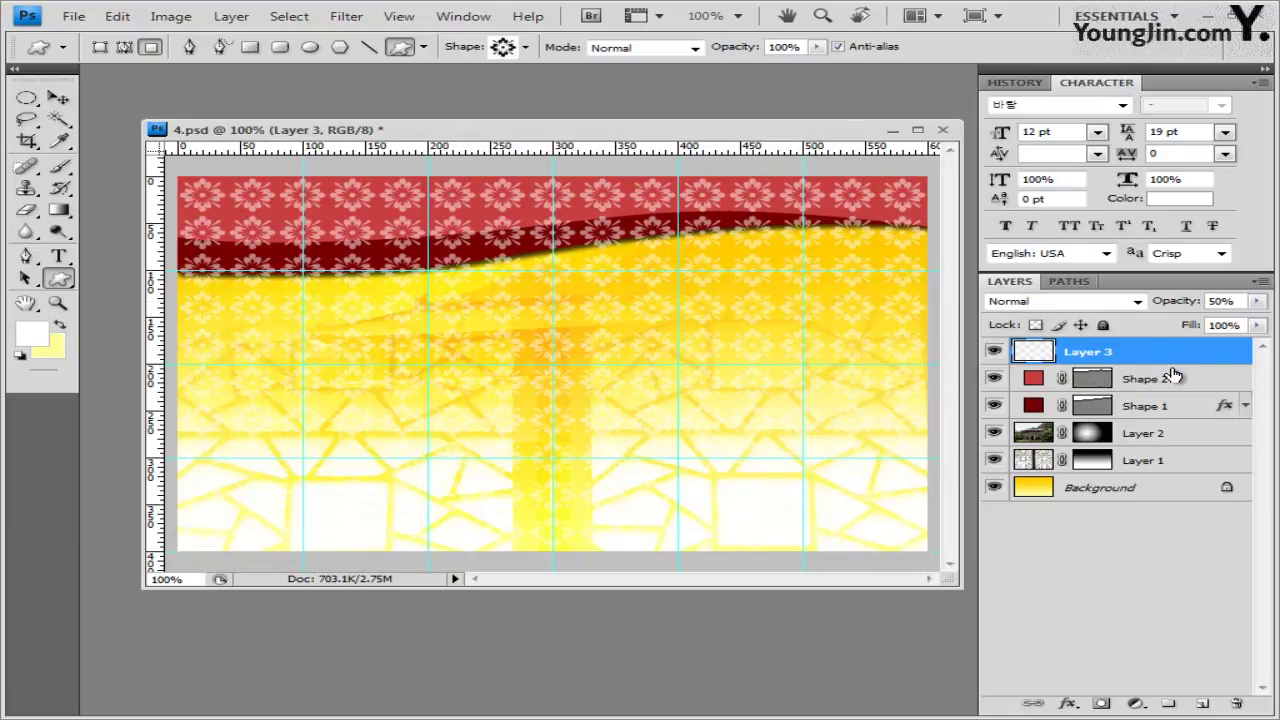
drag(1170, 364, 1170, 362)
alt+click(1168, 364)
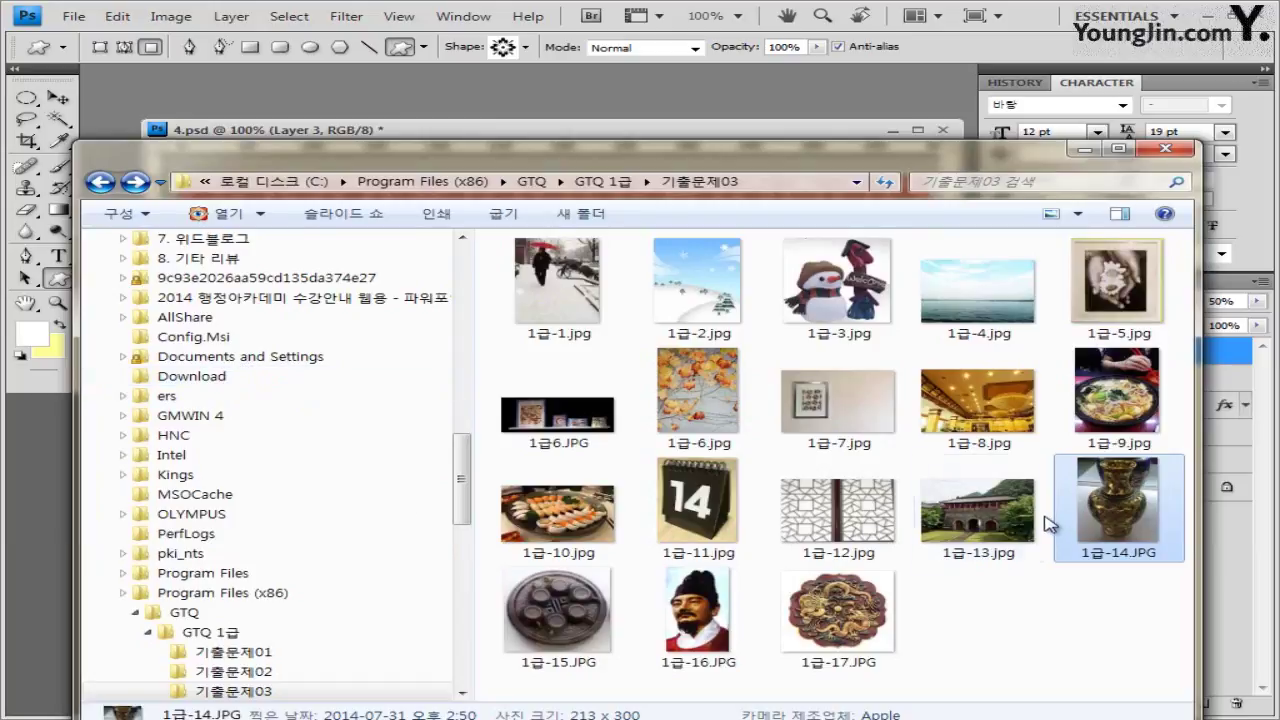
Open 1급-14.JPG from the 기출문제03 folder and trace the front gold vase's outline with the Pen tool in Paths mode
drag(1088, 518, 535, 85)
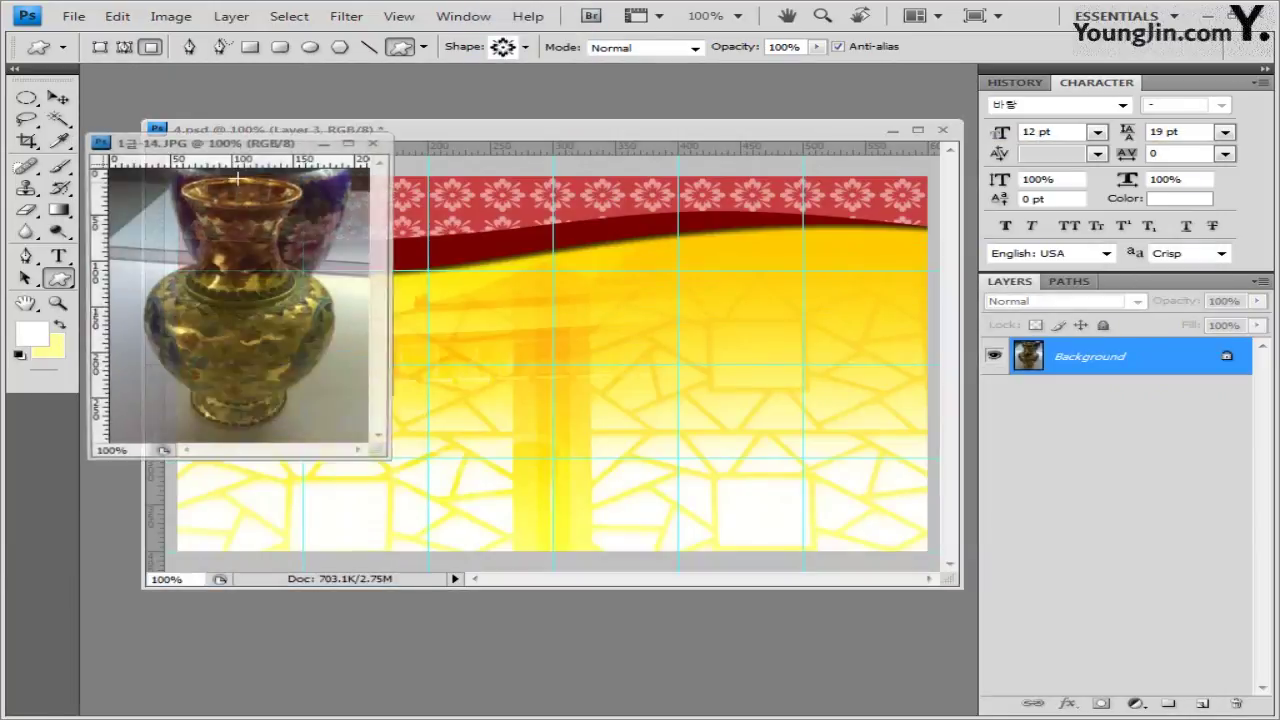
drag(263, 149, 495, 99)
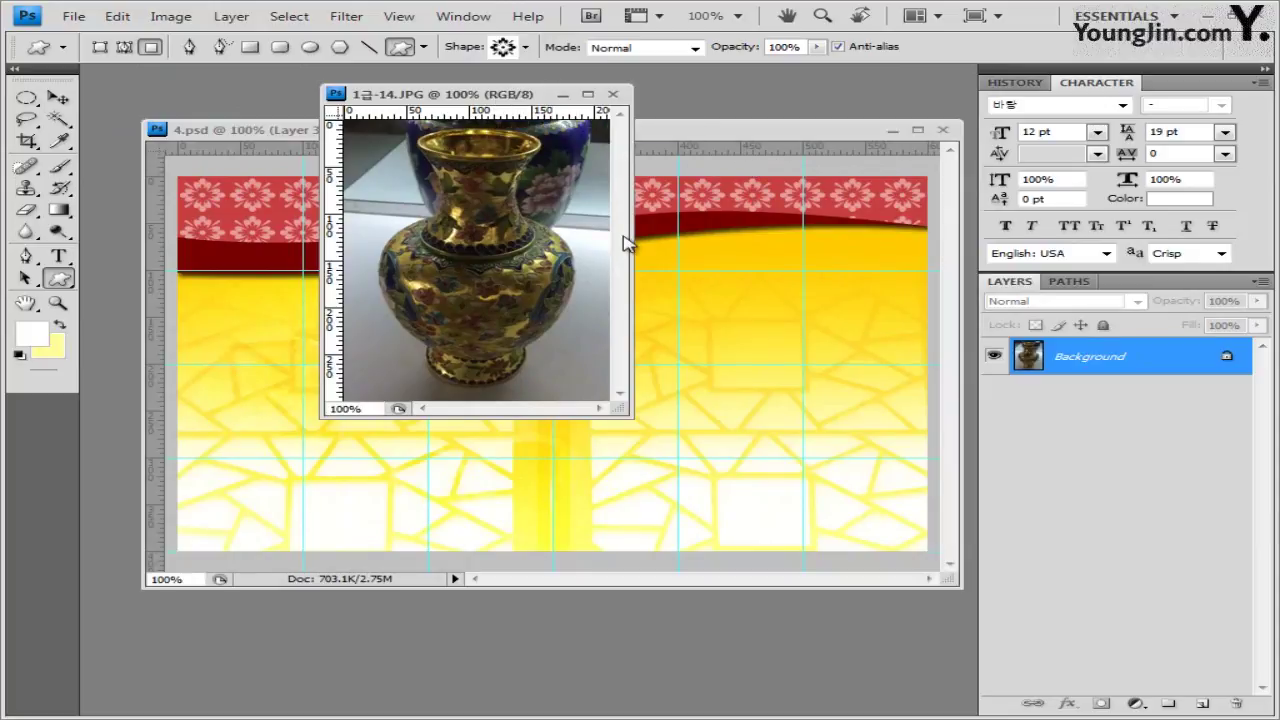
click(28, 257)
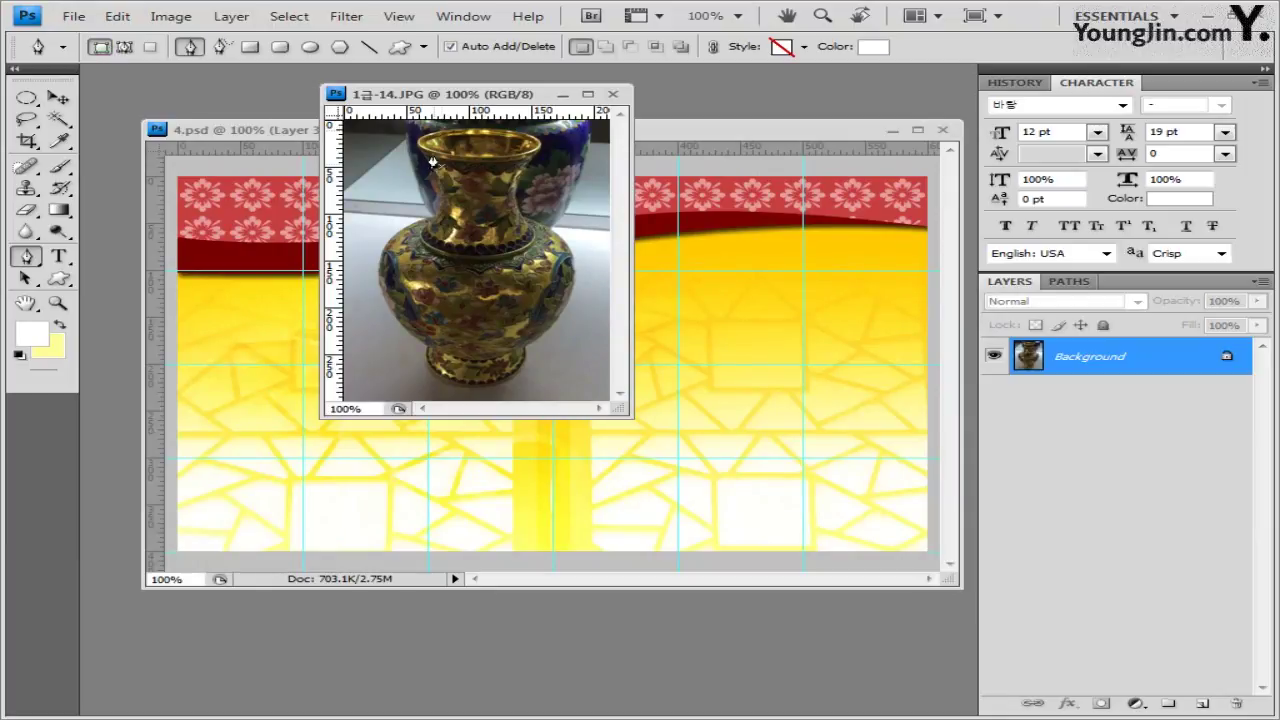
click(125, 48)
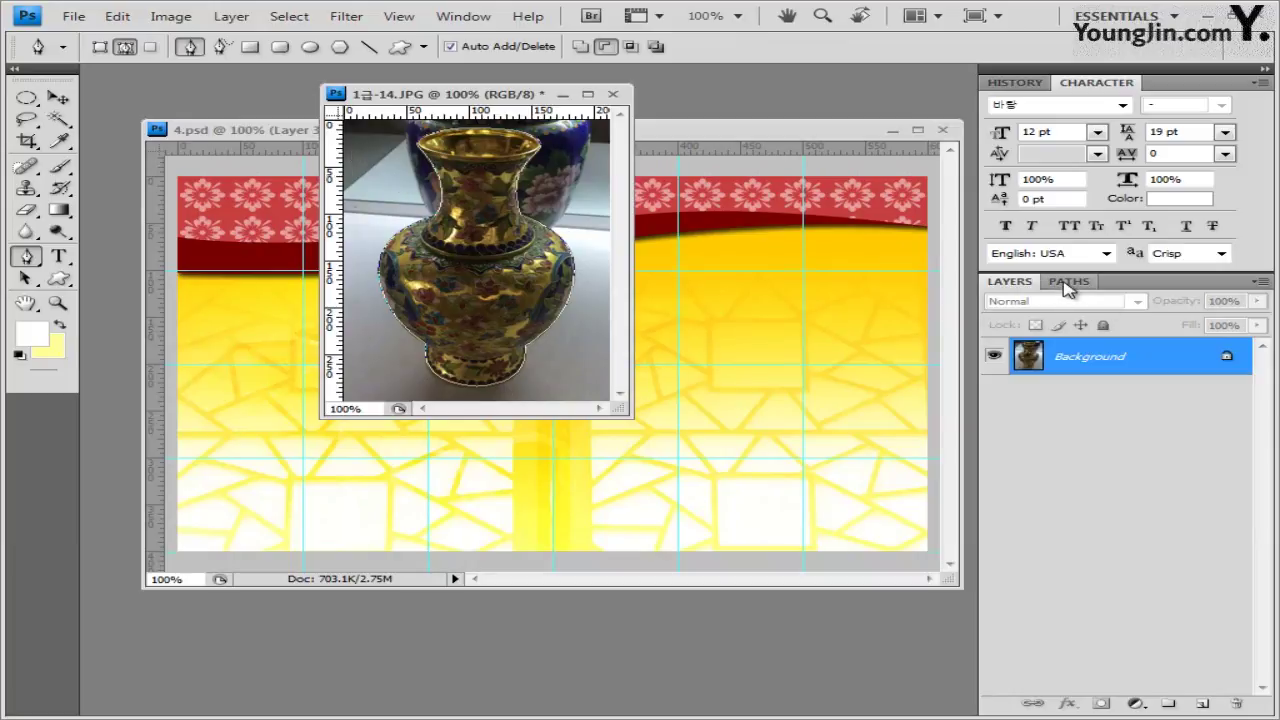
Load the vase's work path as a selection and invert it so only the vase is selected
click(1068, 282)
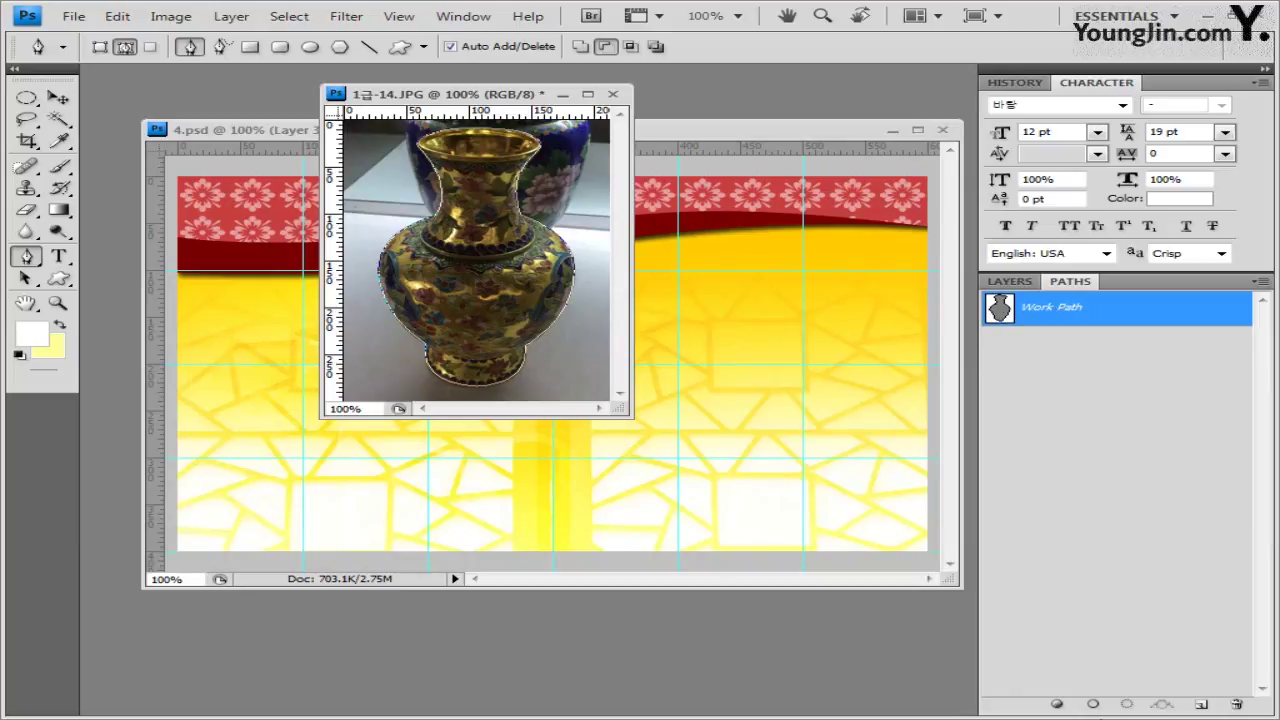
click(1128, 706)
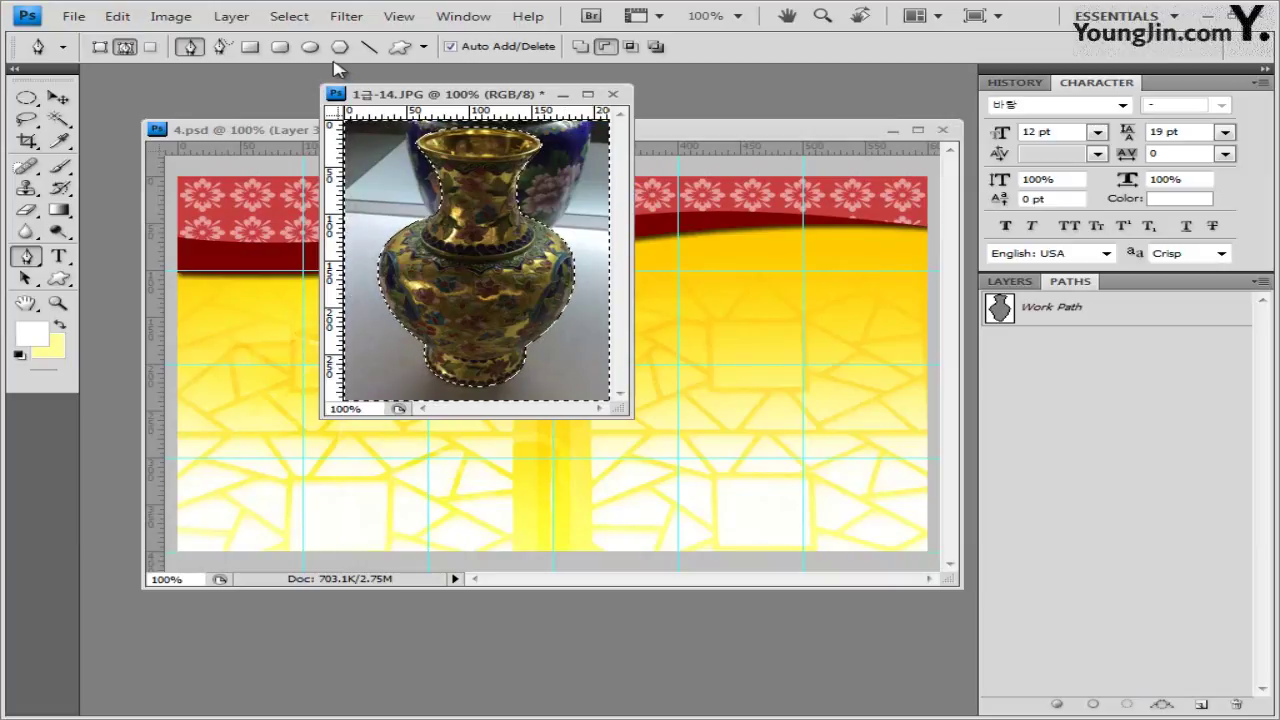
click(289, 16)
click(309, 89)
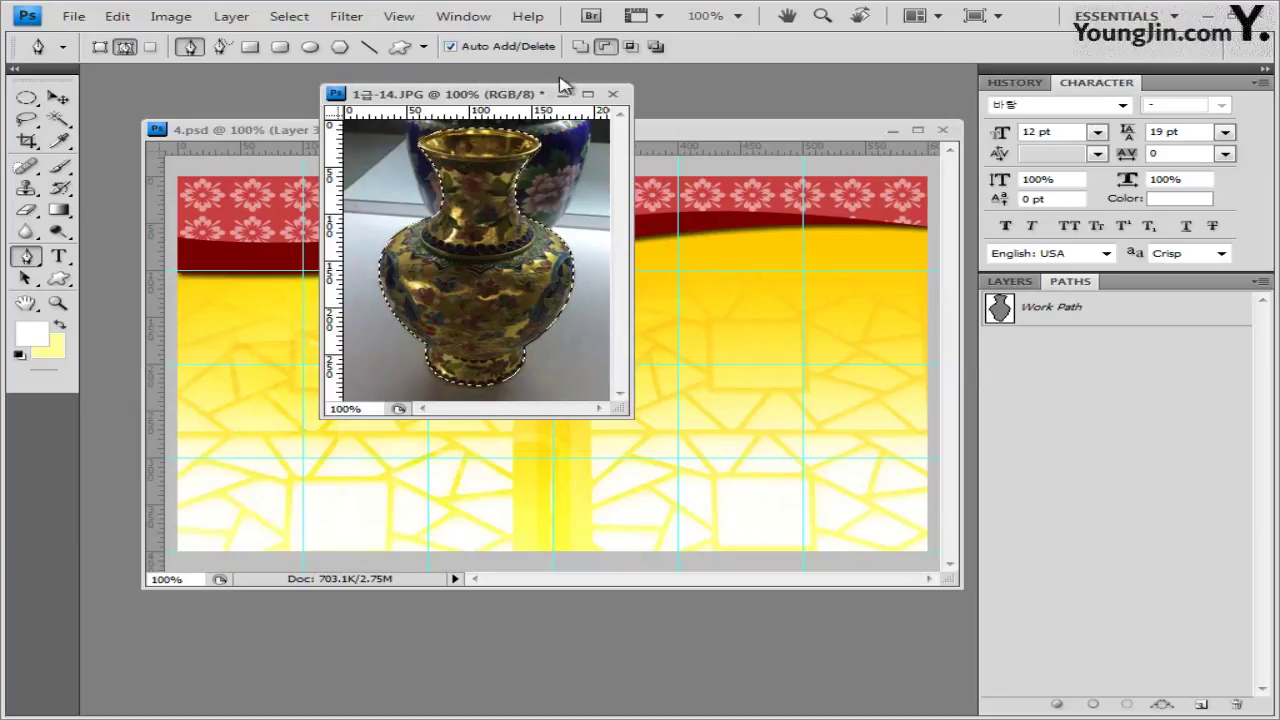
With the vase copied, close 1급-14.JPG without saving and paste the vase into 4.psd above Layer 3
click(614, 95)
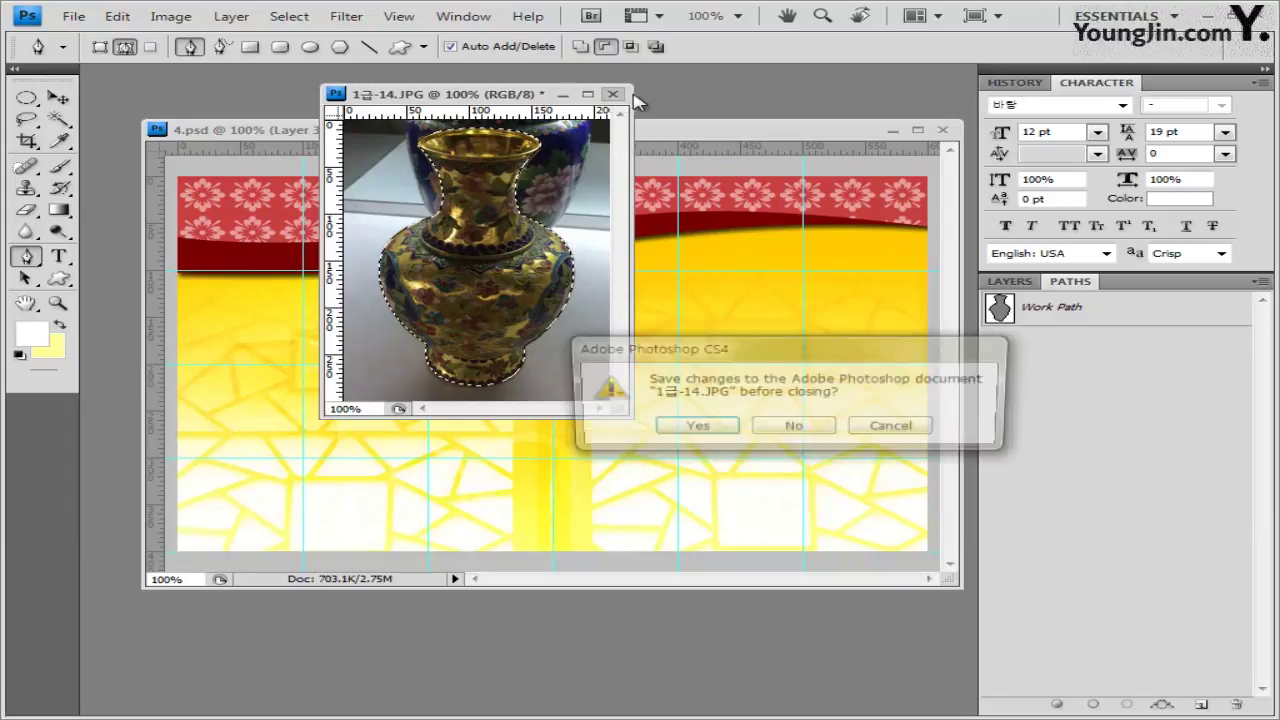
click(806, 428)
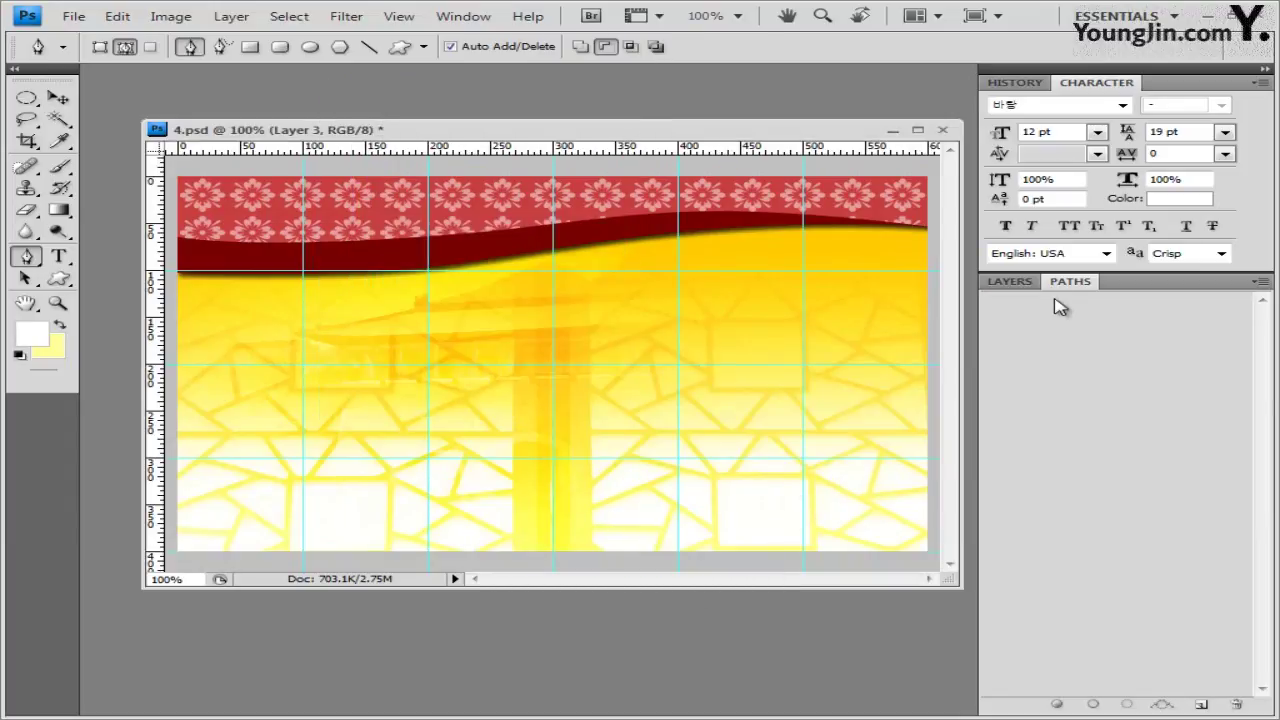
click(1012, 282)
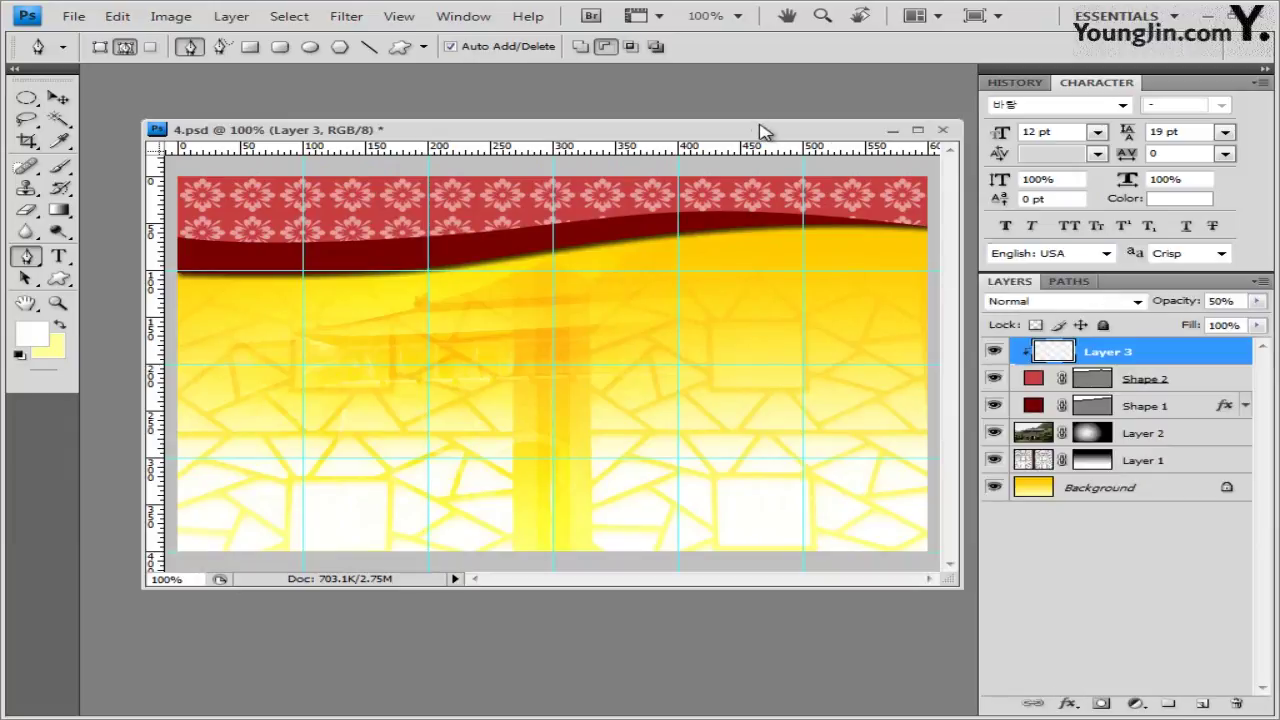
key(ctrl+v)
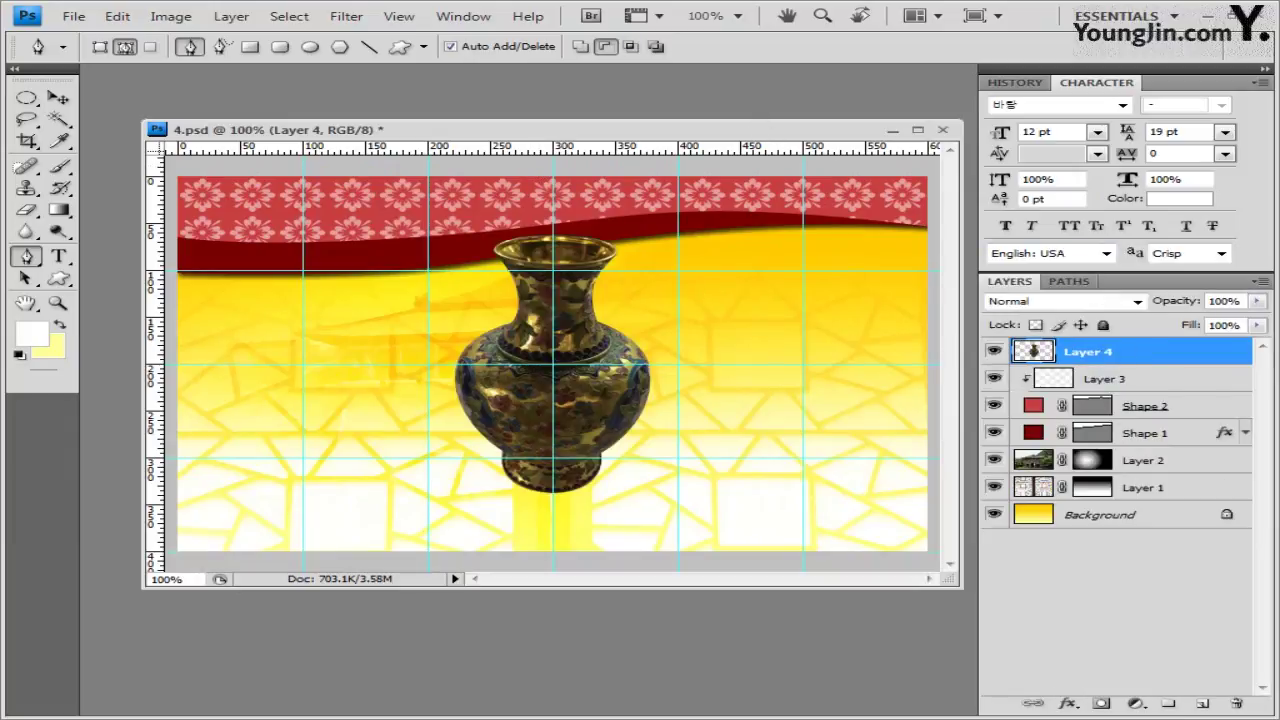
Move the vase to the canvas's upper-right area, overlapping the red header bands, and scale it down proportionally
click(58, 97)
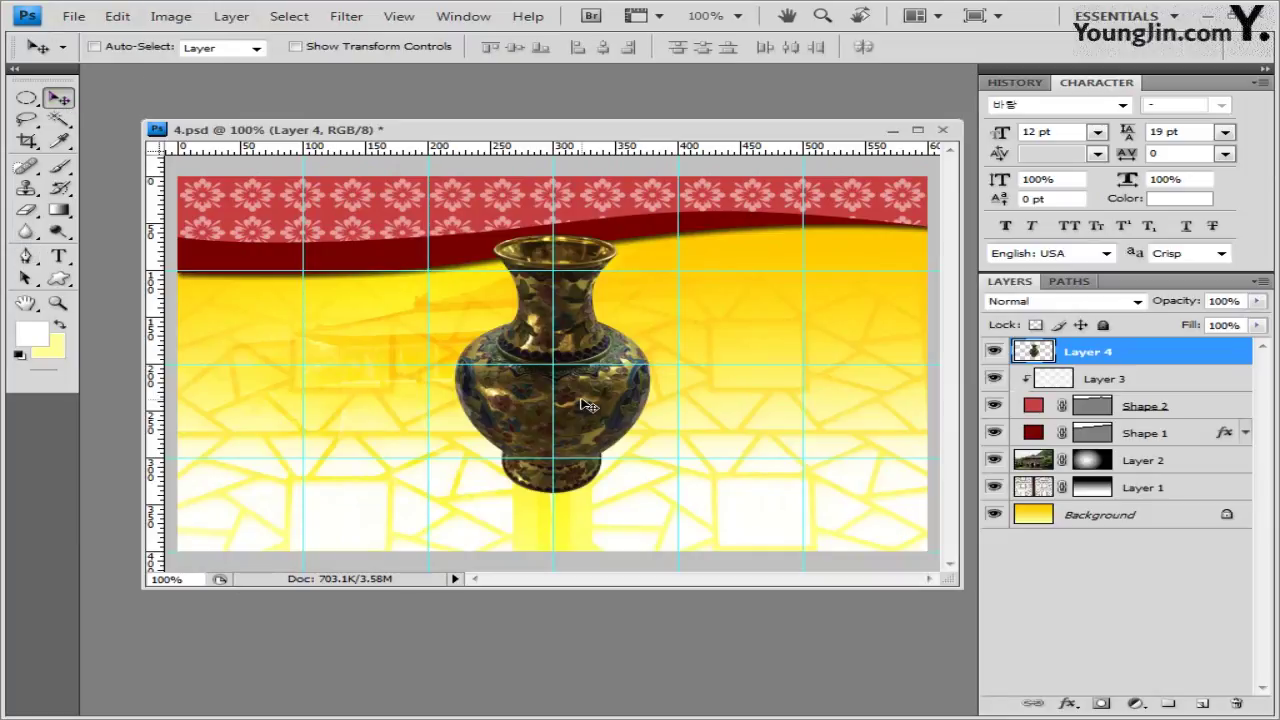
drag(585, 410, 847, 368)
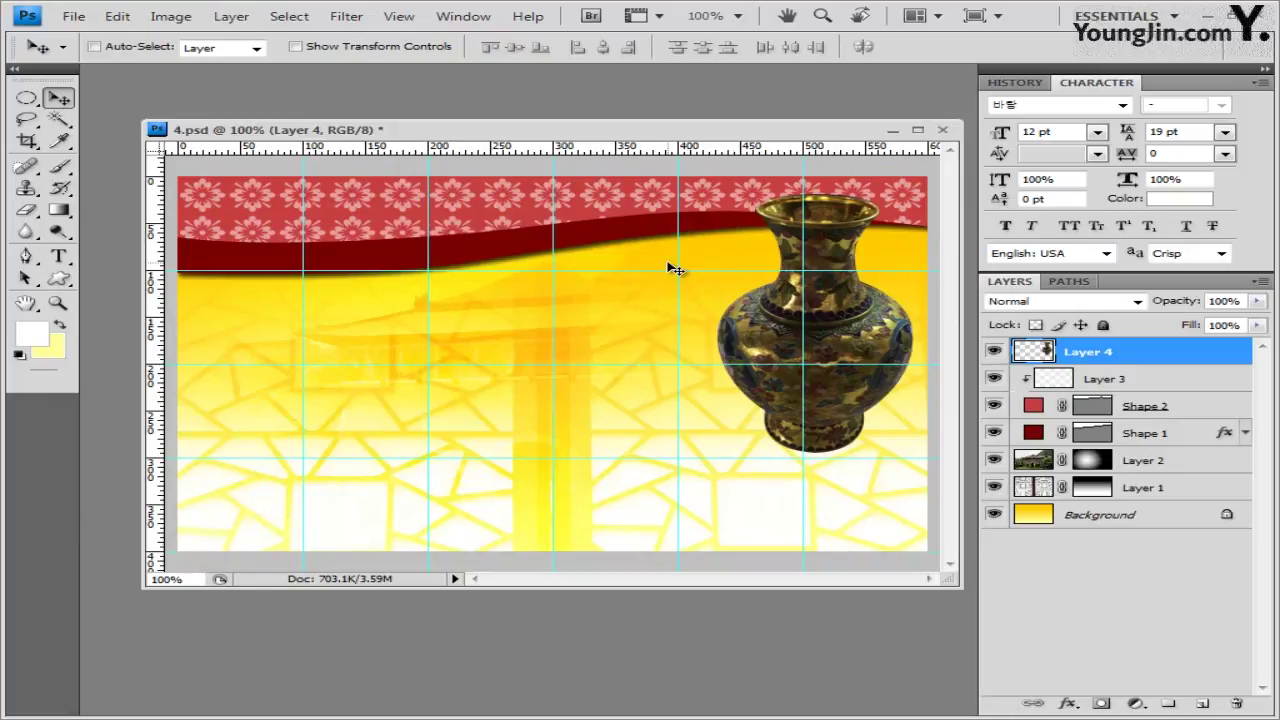
key(ctrl+t)
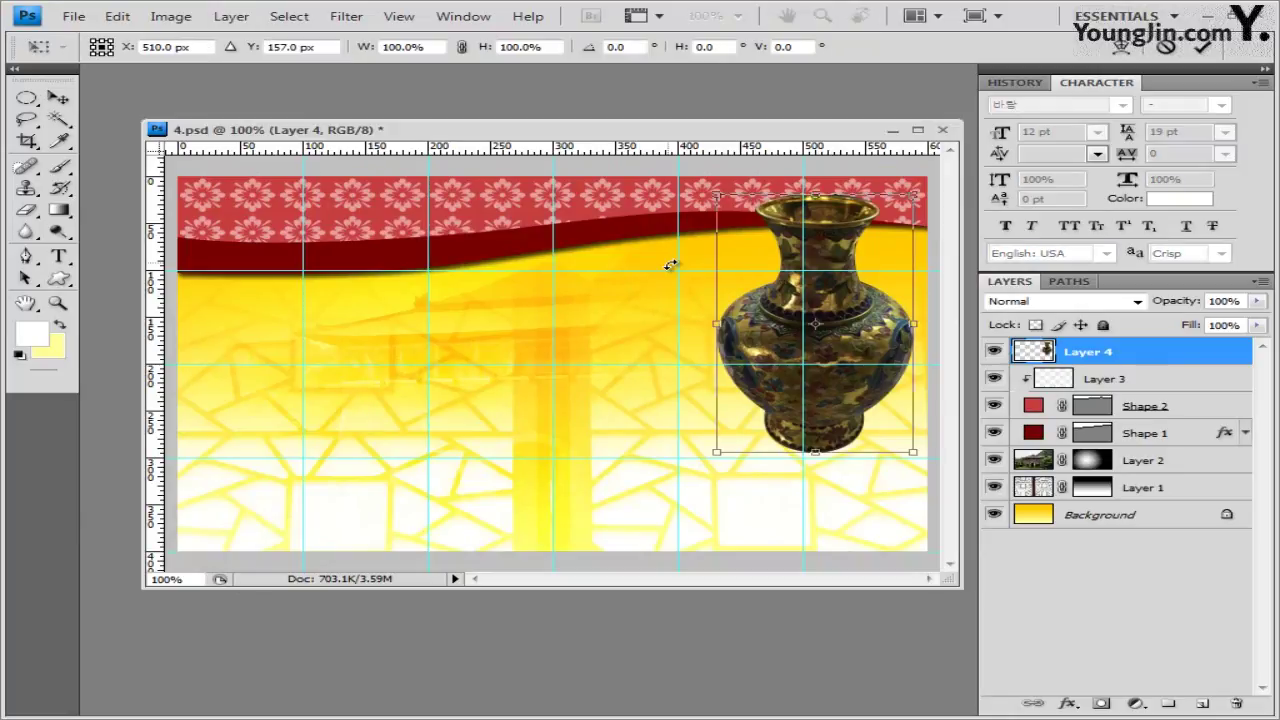
drag(716, 452, 764, 411)
key(Return)
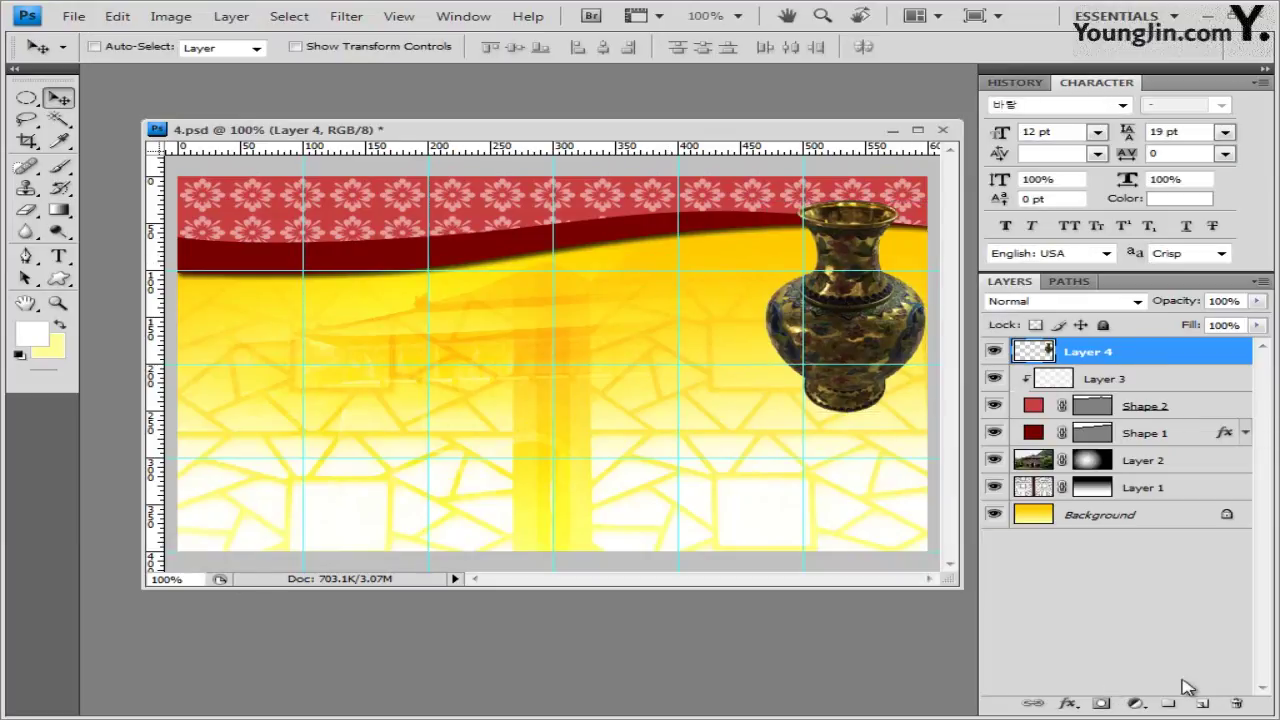
Add a Hue/Saturation adjustment layer above the vase with Colorize on, Hue 92, and a slightly raised Saturation
click(1140, 704)
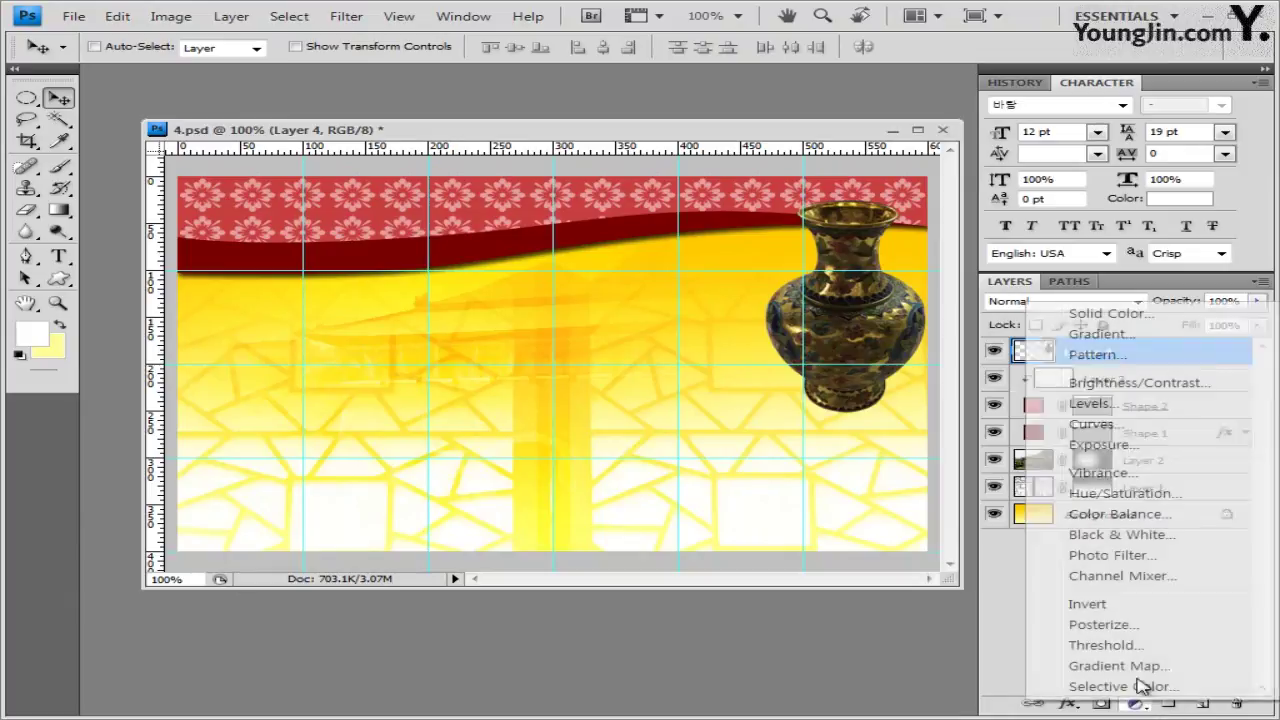
click(1110, 495)
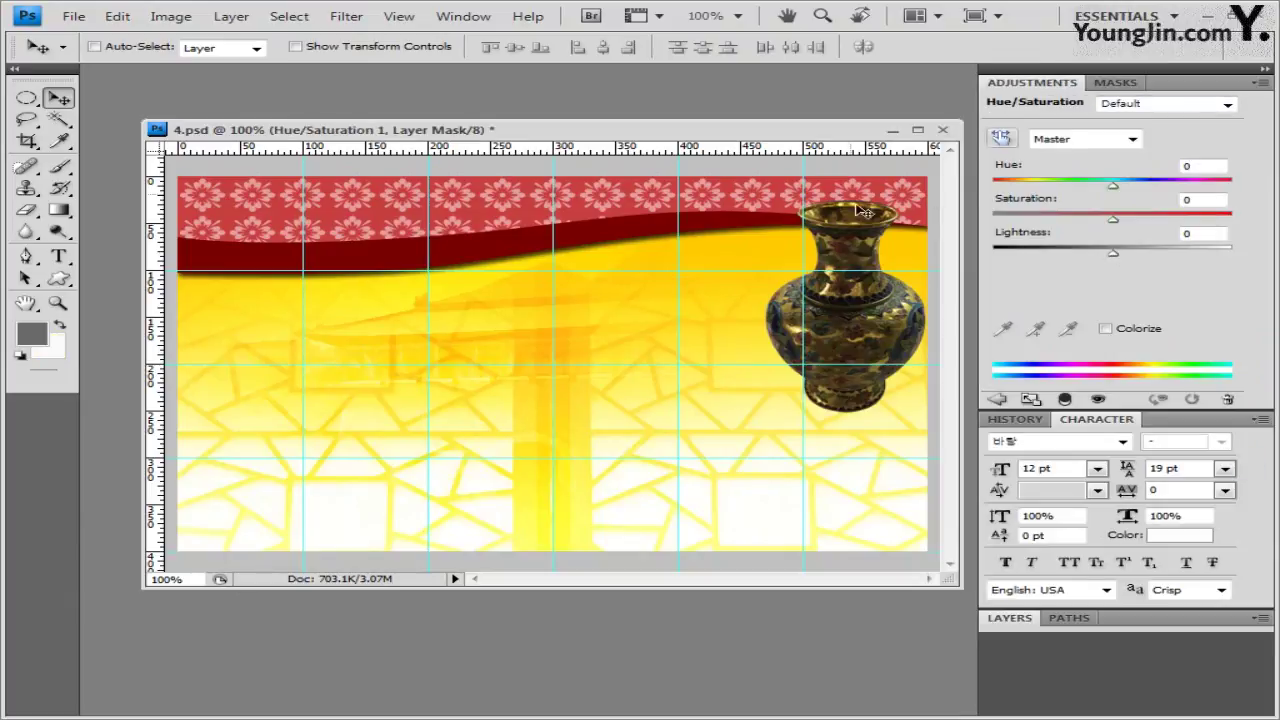
click(1106, 330)
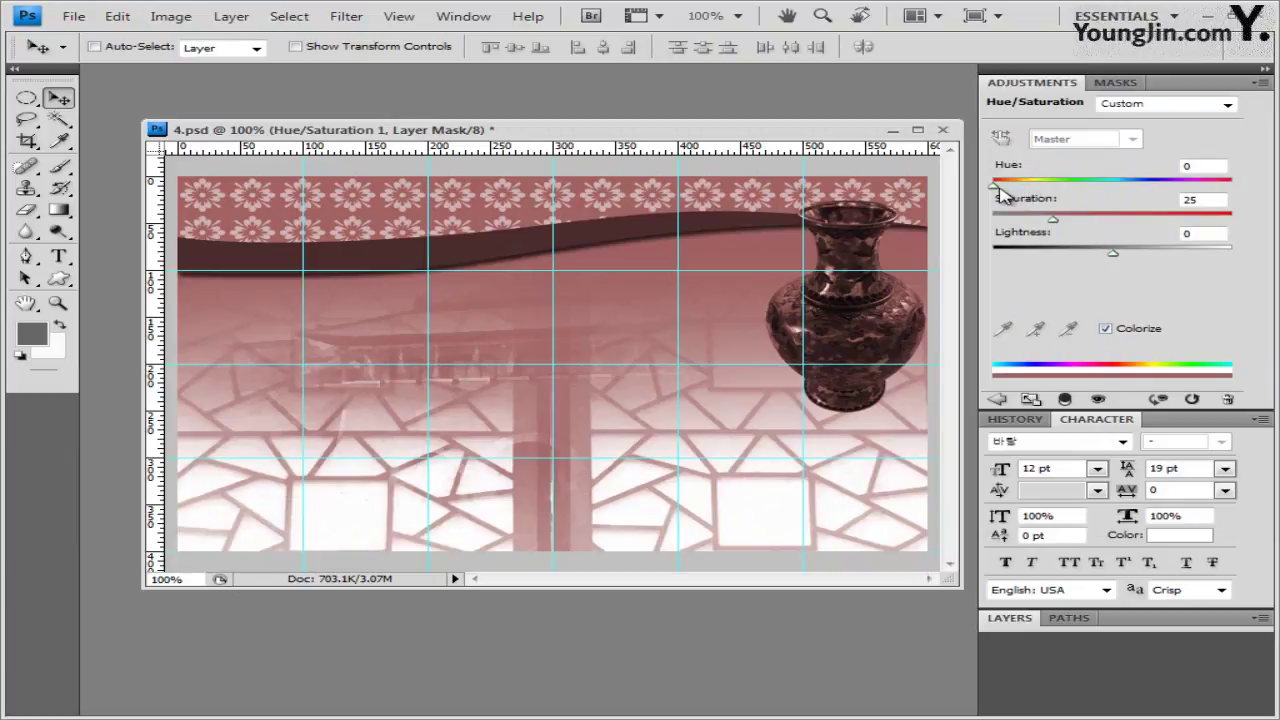
drag(997, 191, 1054, 190)
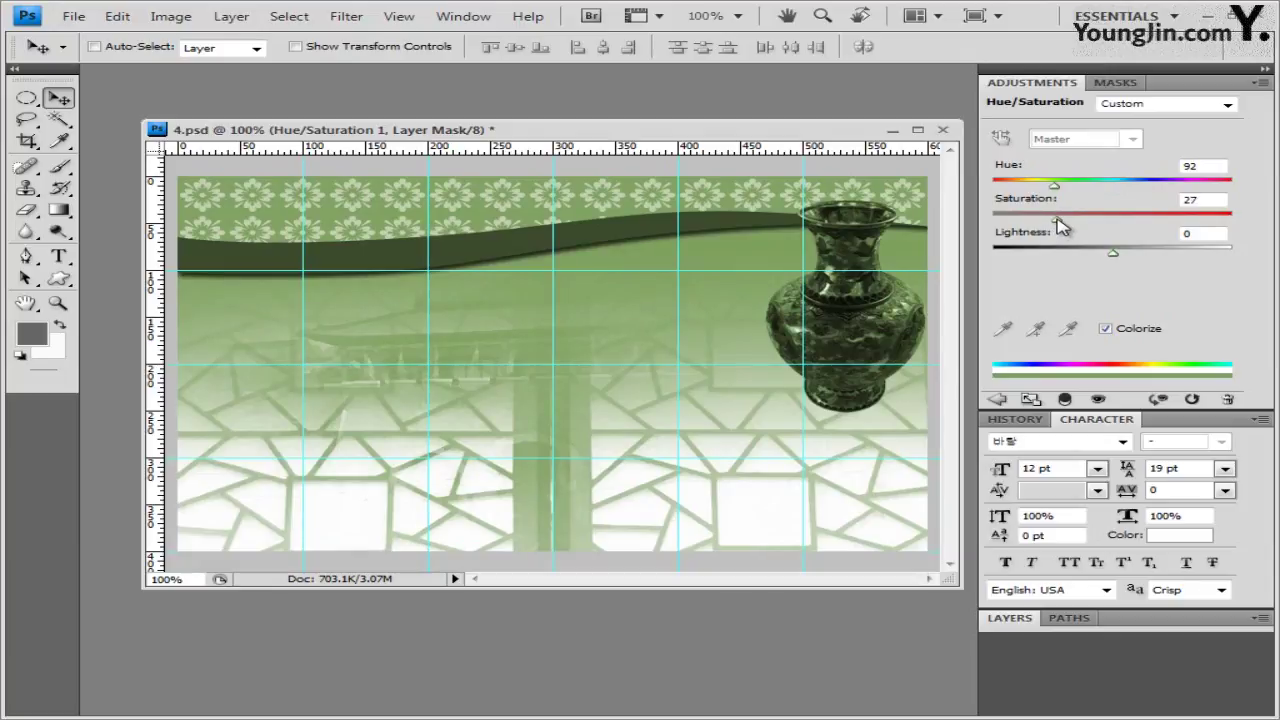
drag(1065, 220, 1067, 220)
Clip the Hue/Saturation adjustment layer to the vase layer and set its opacity to 70%
click(1261, 86)
click(1152, 511)
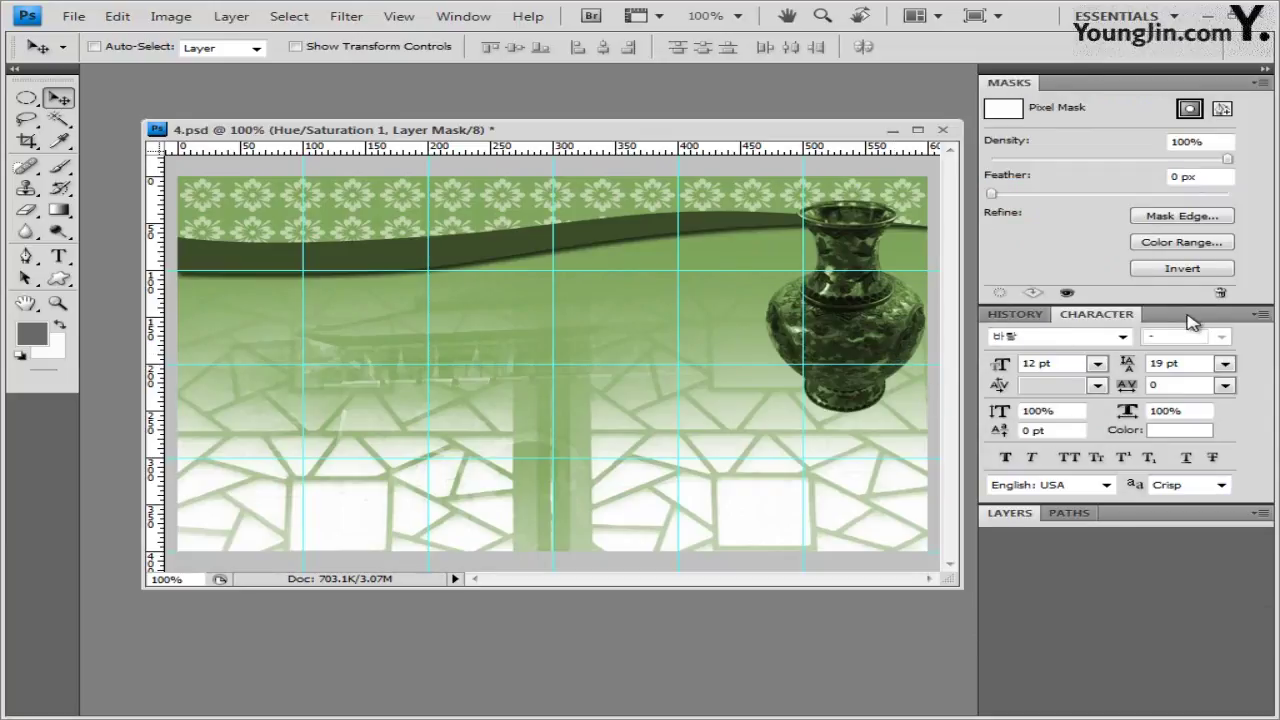
double_click(1140, 515)
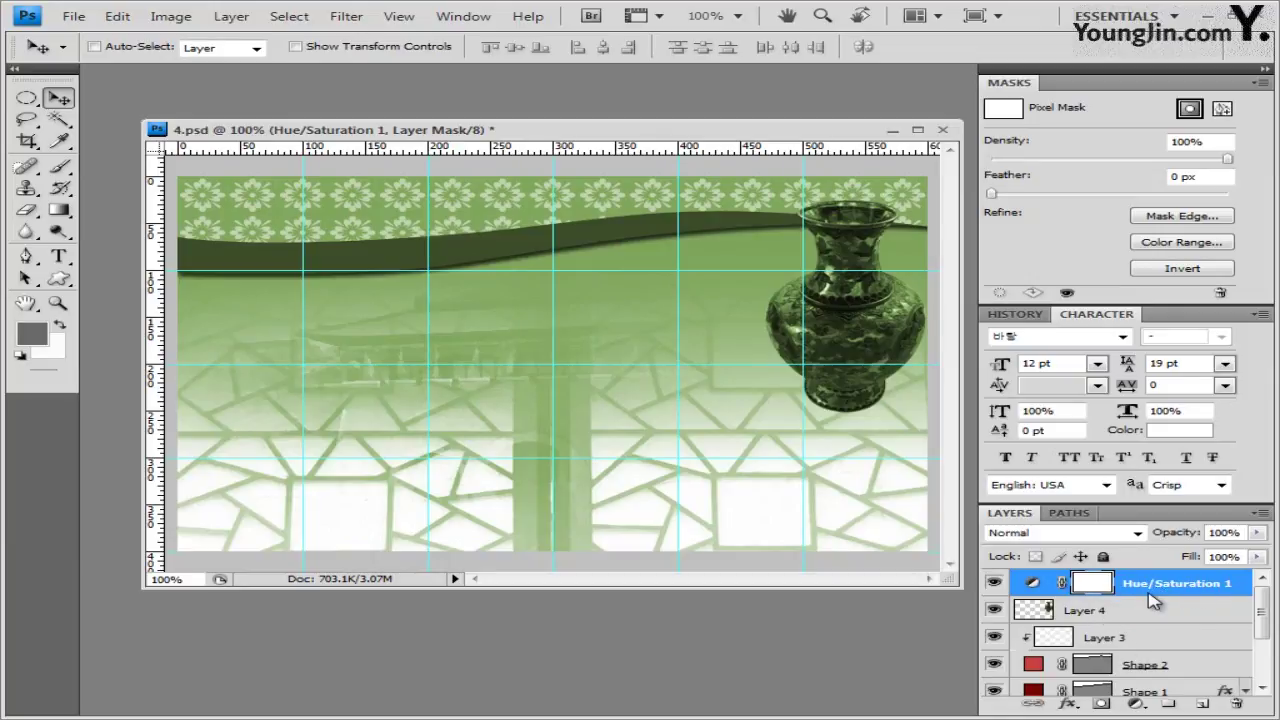
alt+click(1157, 597)
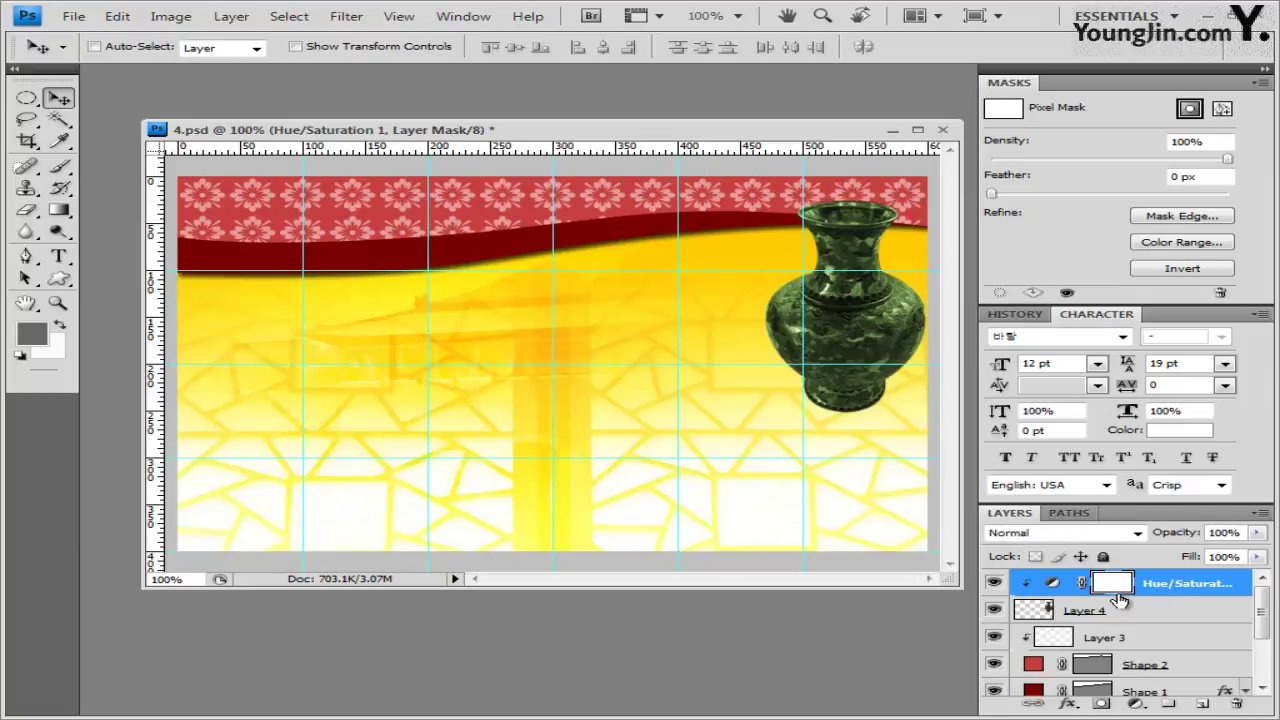
click(1238, 533)
key(Return)
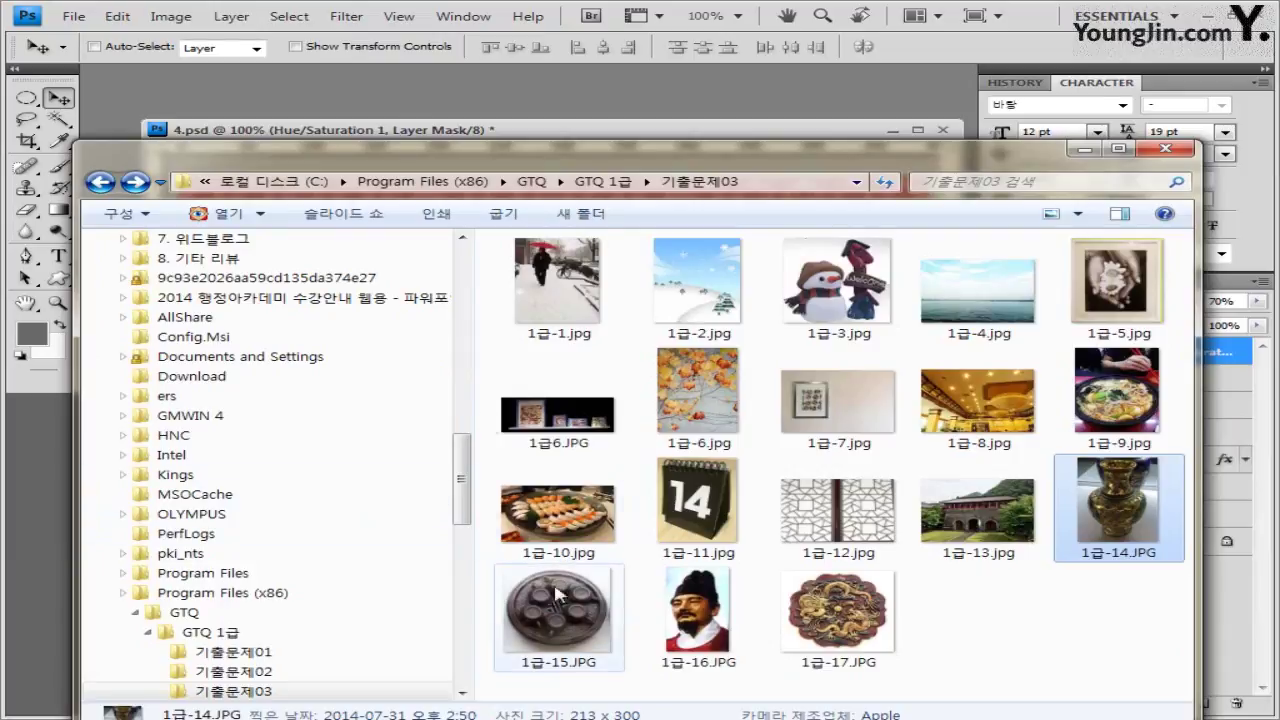
Open 1급-15.JPG from the 기출문제03 folder in a floating window and select the round tray with an elliptical marquee
drag(557, 594, 270, 60)
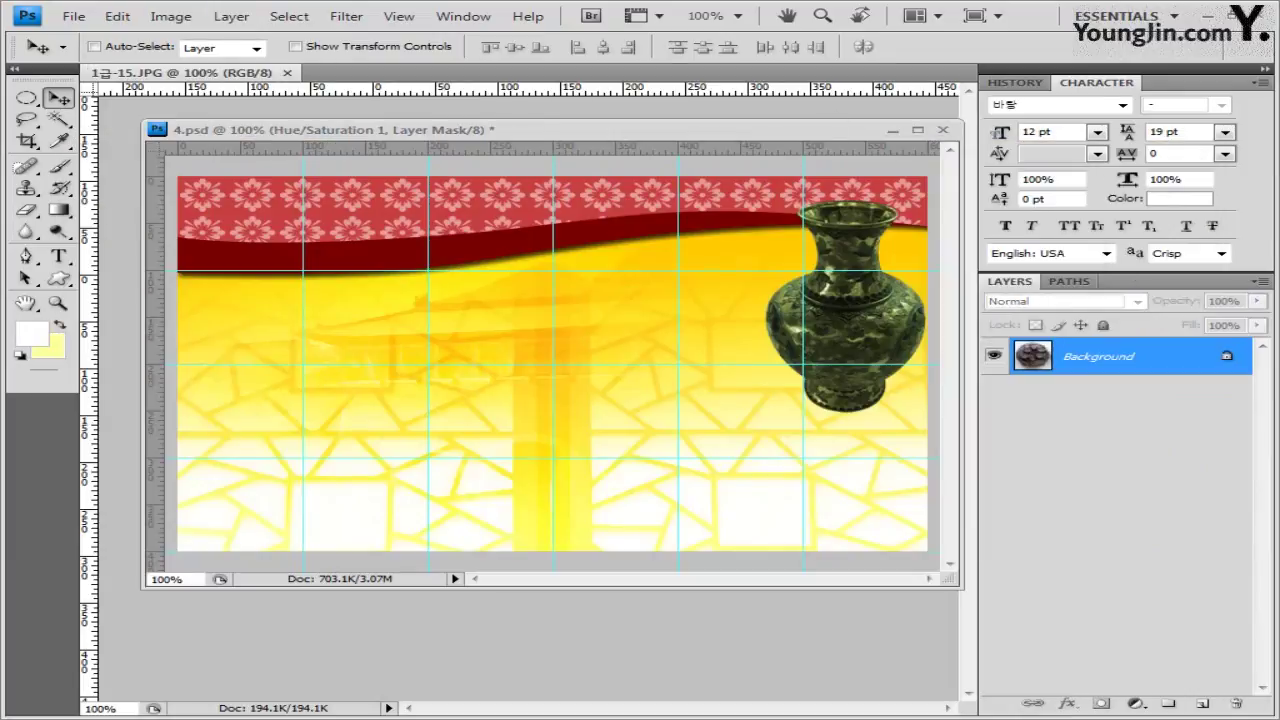
drag(140, 80, 380, 150)
drag(575, 148, 300, 109)
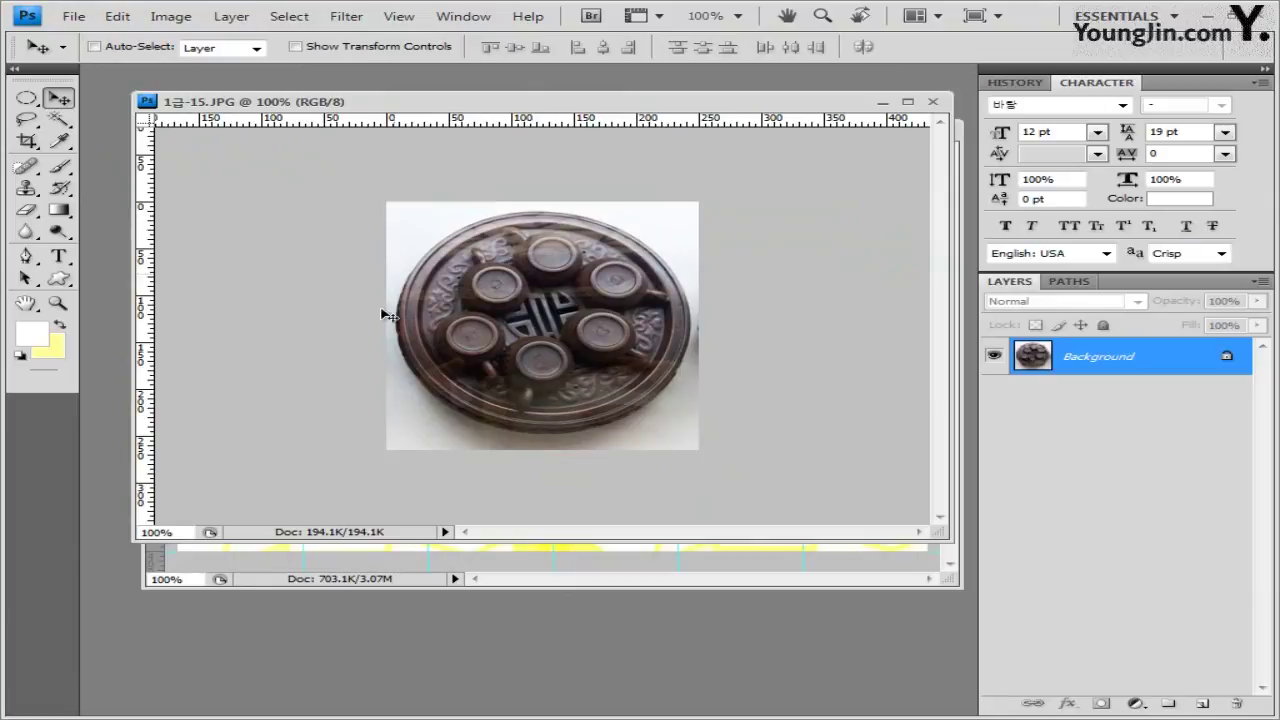
click(27, 101)
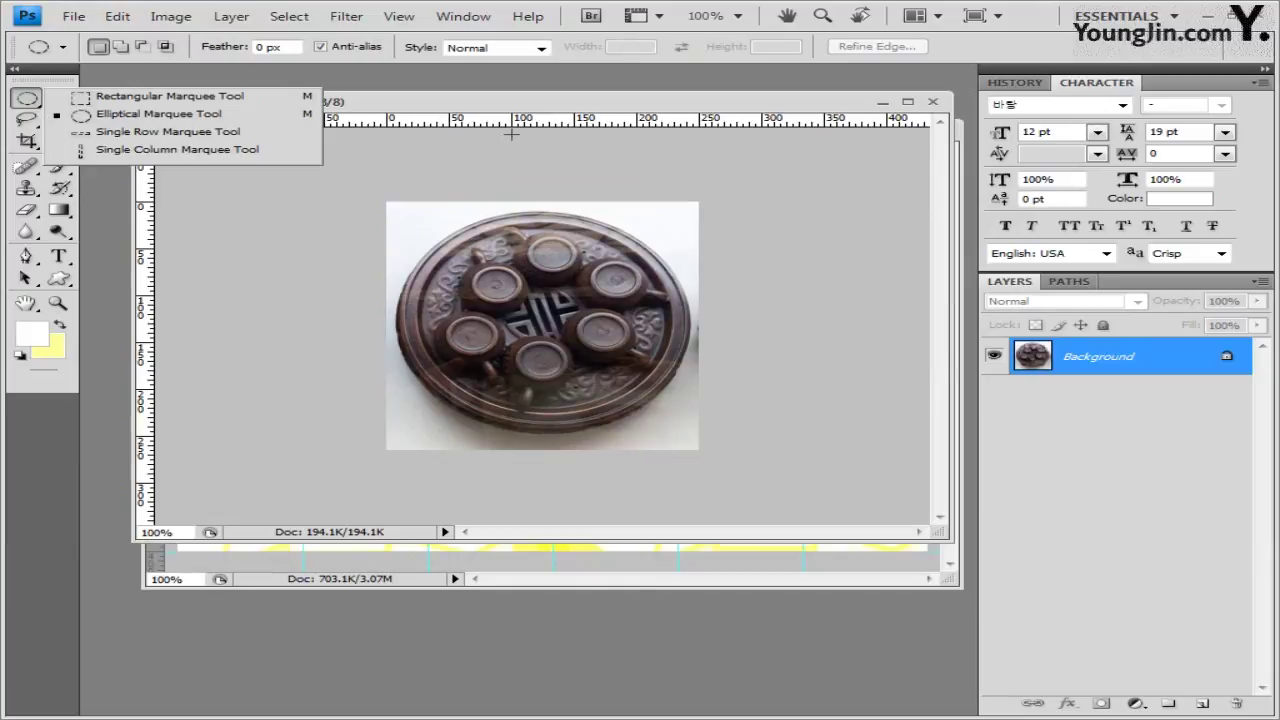
click(485, 103)
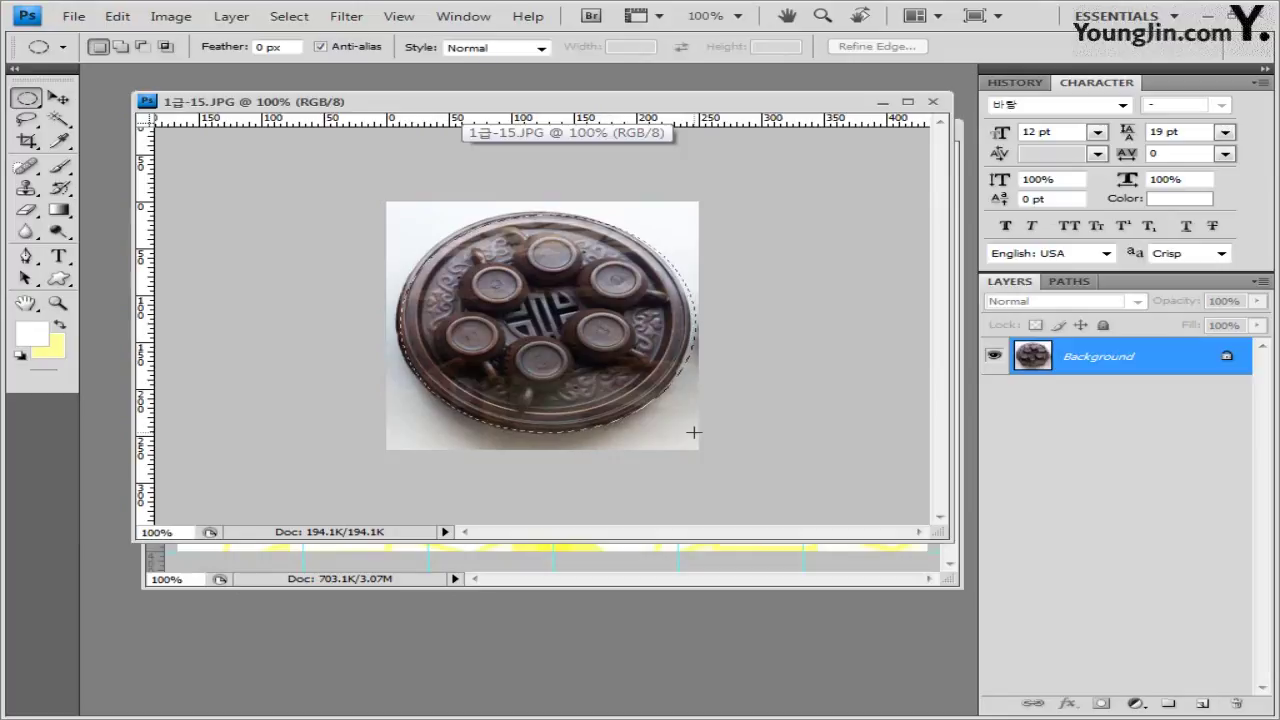
drag(694, 432, 686, 438)
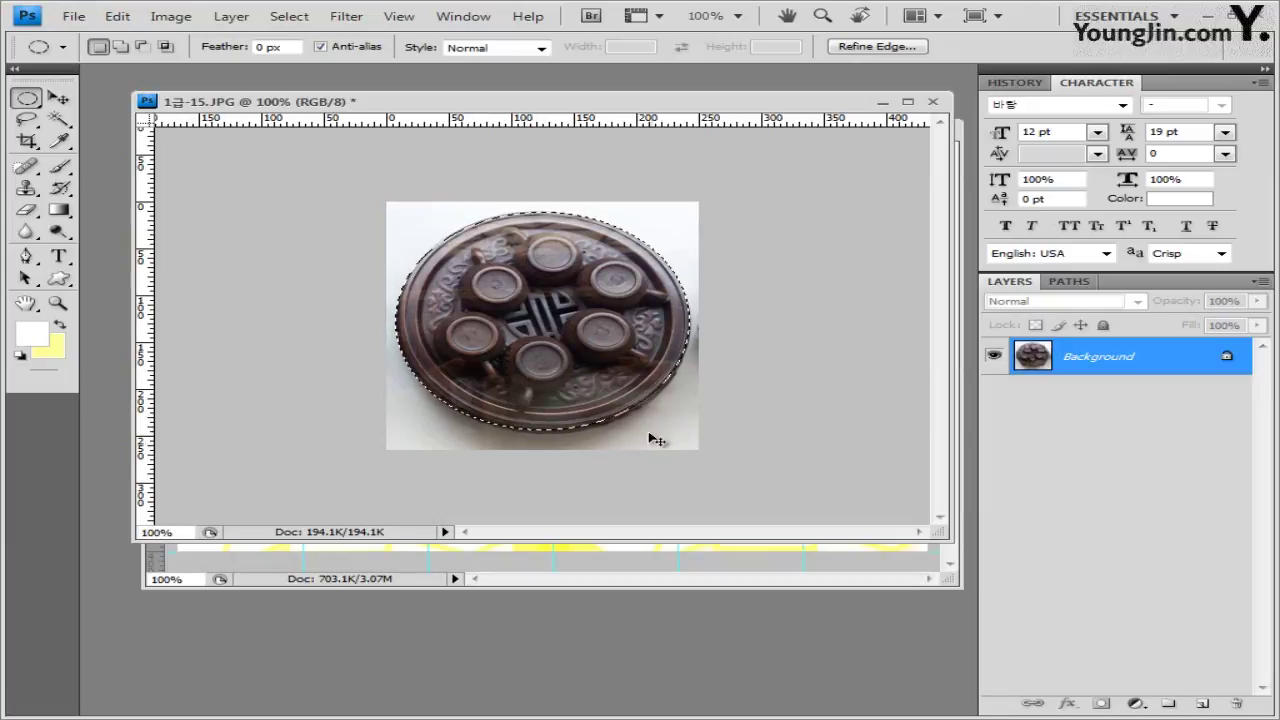
With the tray copied, close 1급-15.JPG without saving and paste the tray into 4.psd above the Hue/Saturation layer
click(932, 101)
click(812, 432)
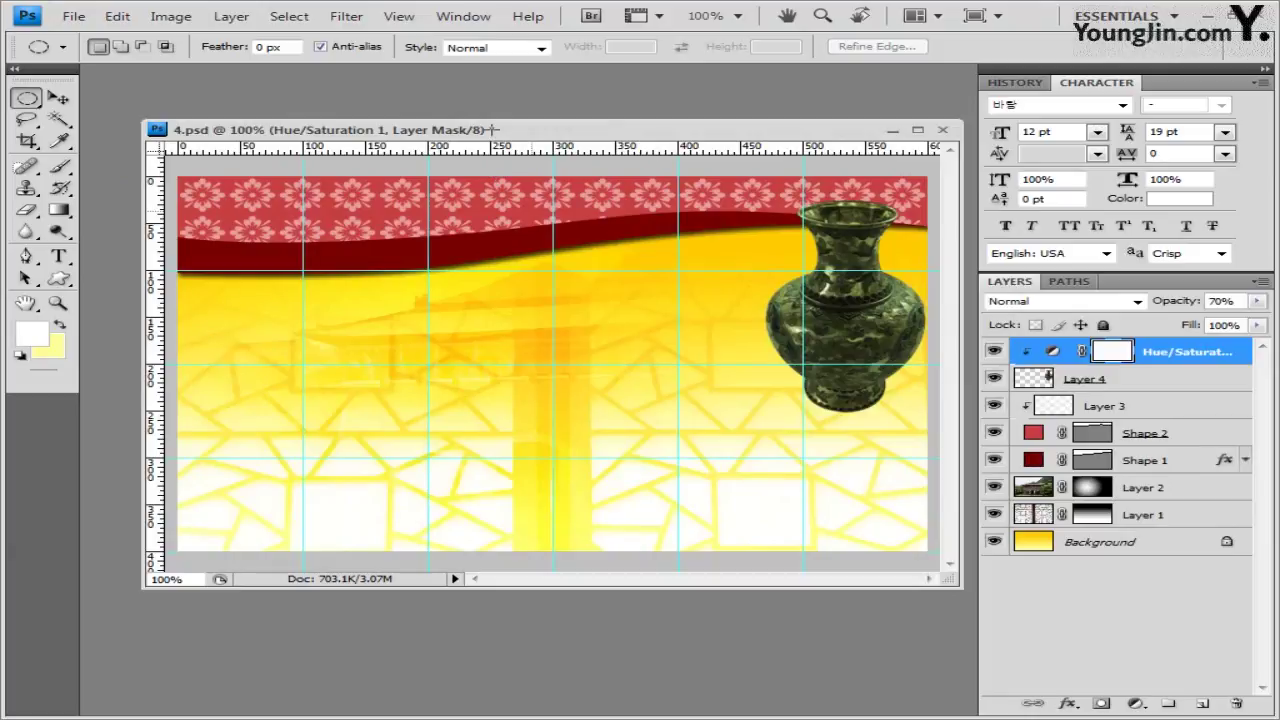
key(ctrl+v)
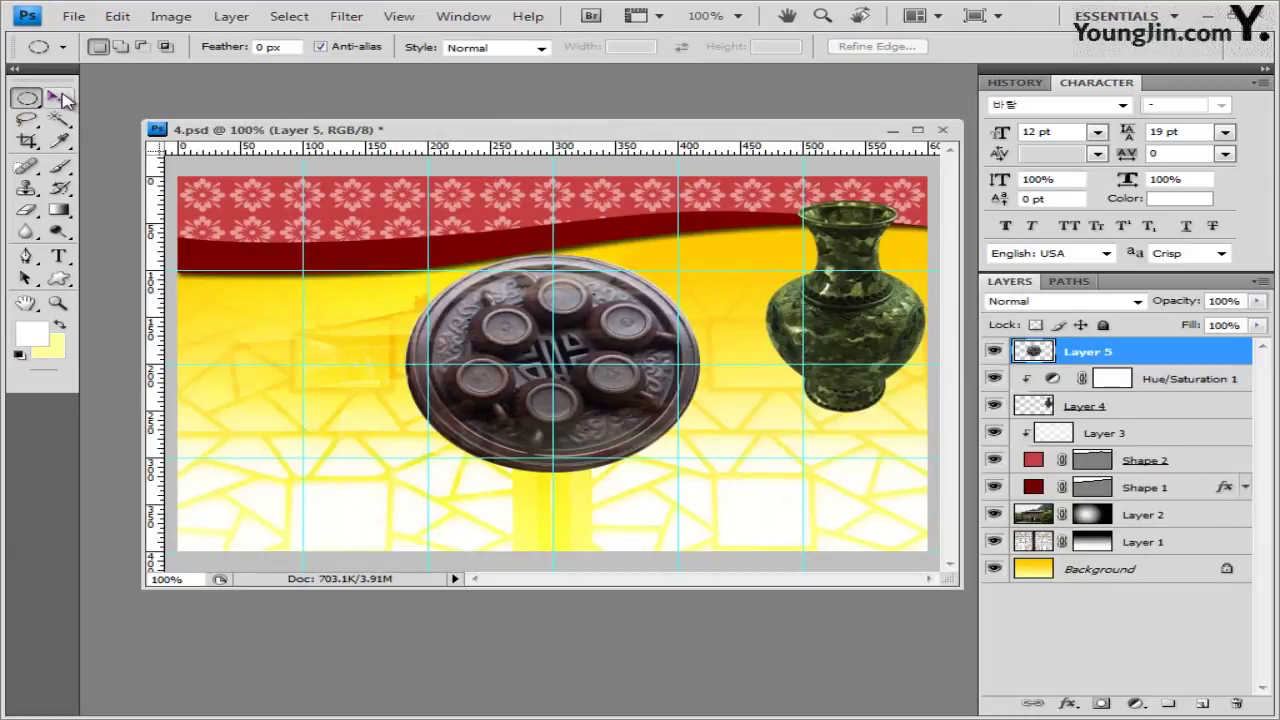
Move the tray to the canvas's lower-left corner, centred at about X 83 px, Y 328 px, keeping its size at 100%
click(60, 98)
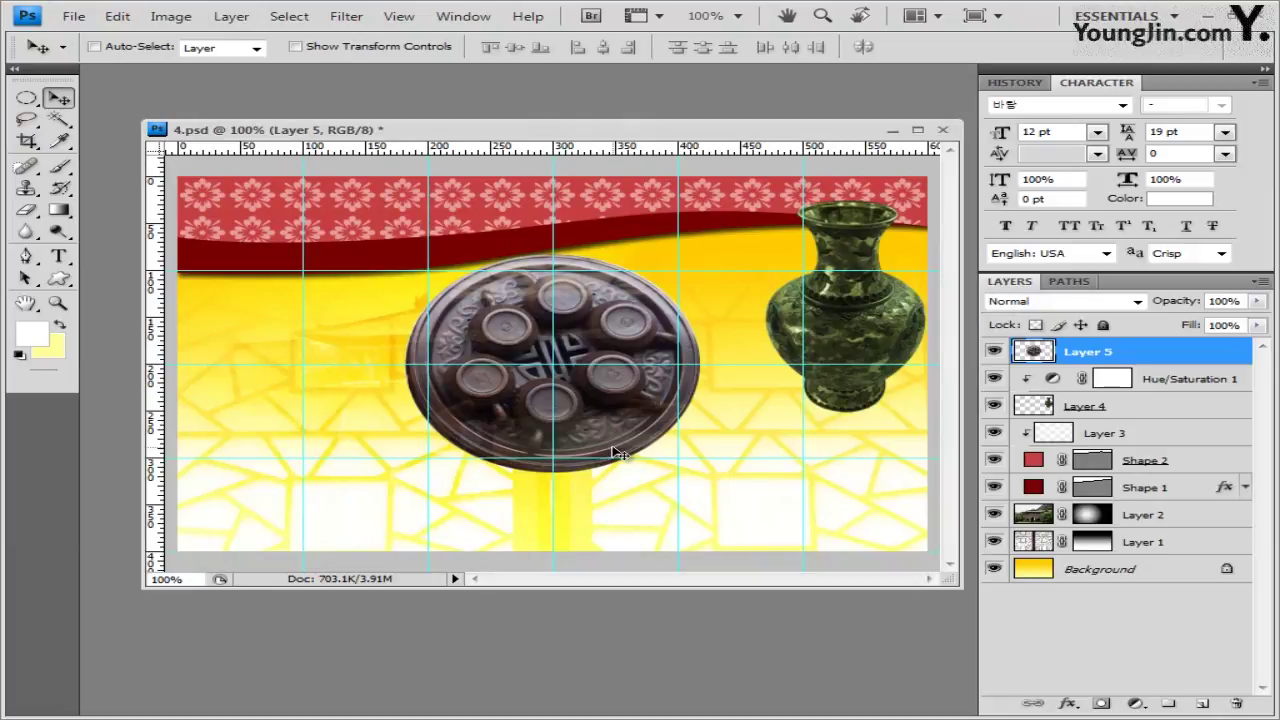
key(ctrl+t)
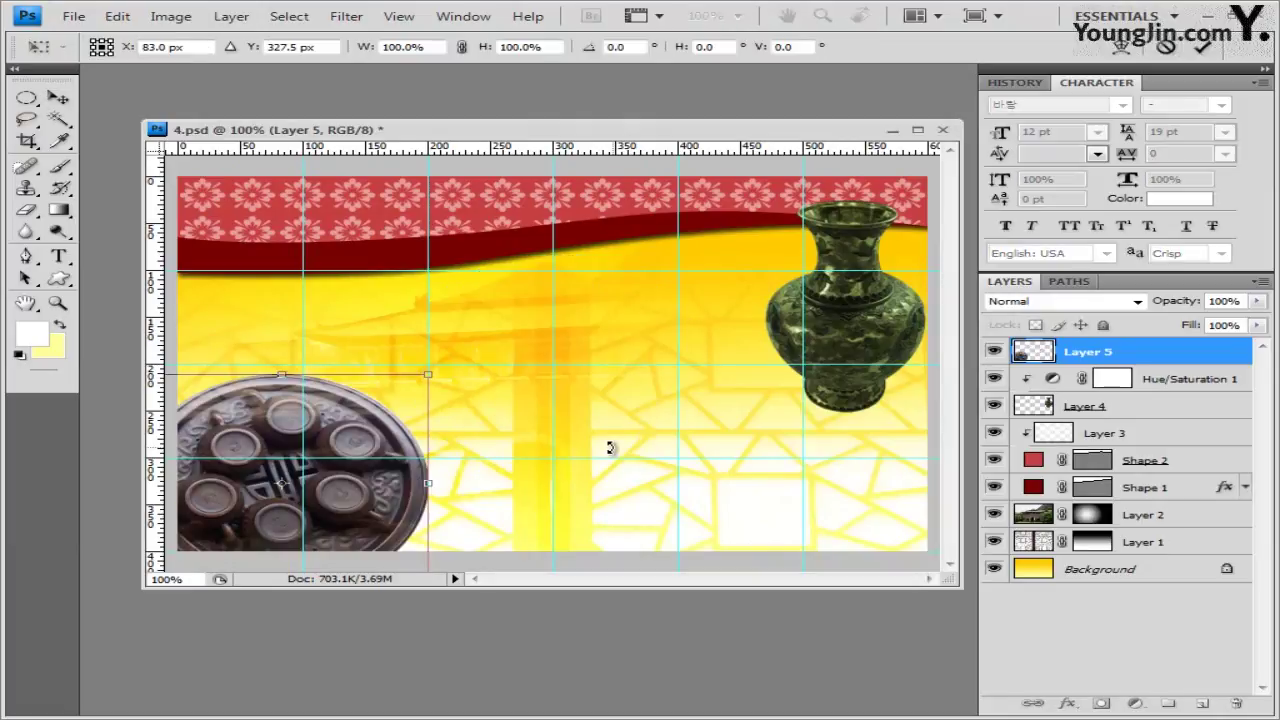
key(Return)
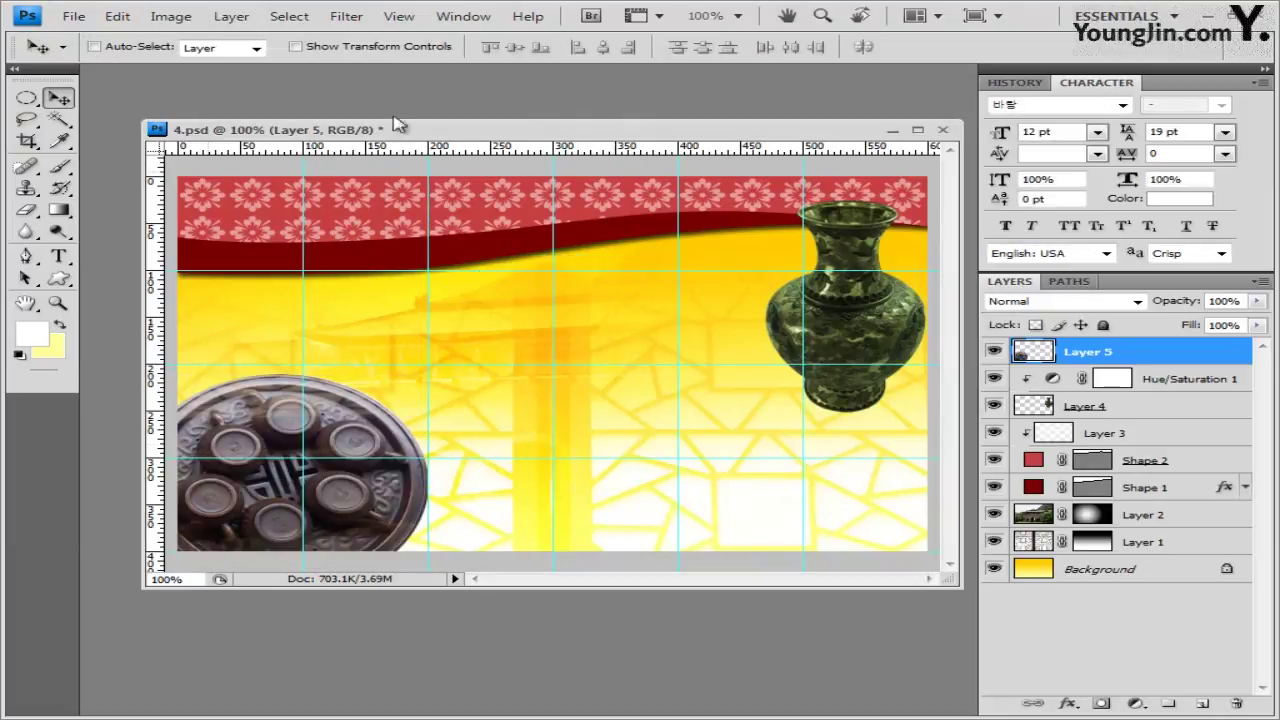
Apply the Texturizer filter to the tray with Canvas texture, 100% scaling, relief 4 and light from Top
click(346, 16)
mouse_move(413, 338)
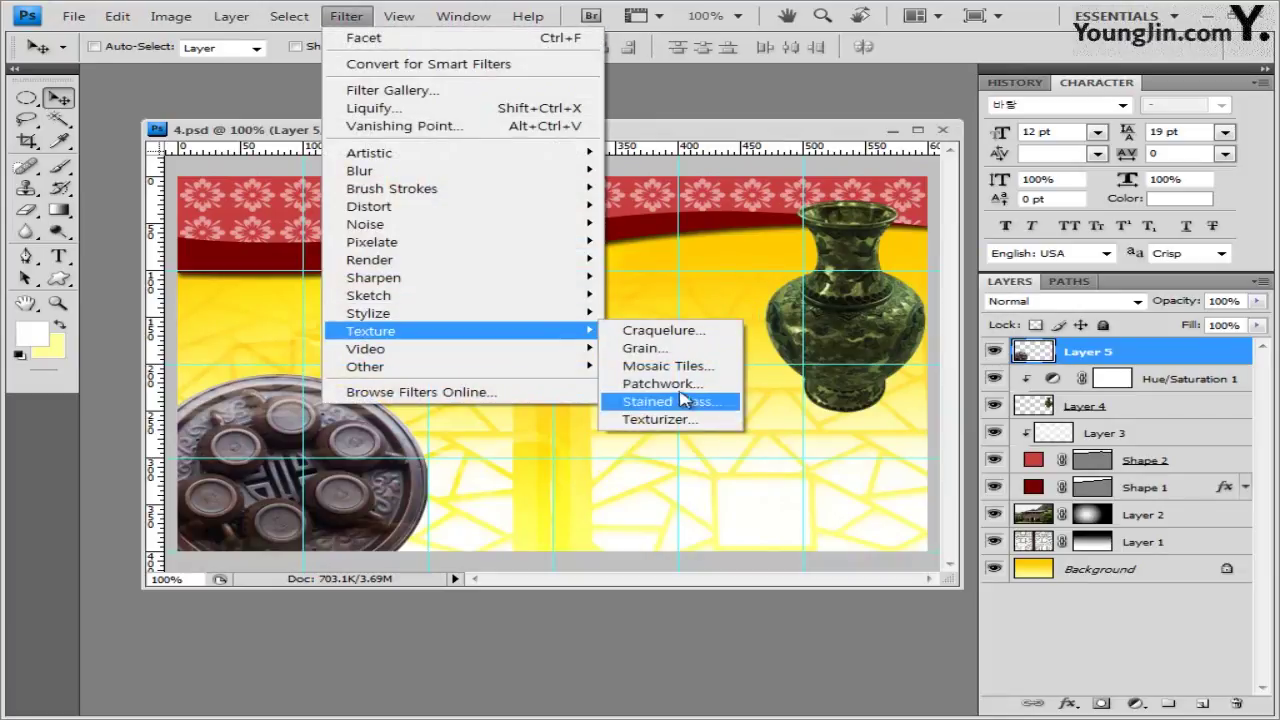
click(652, 422)
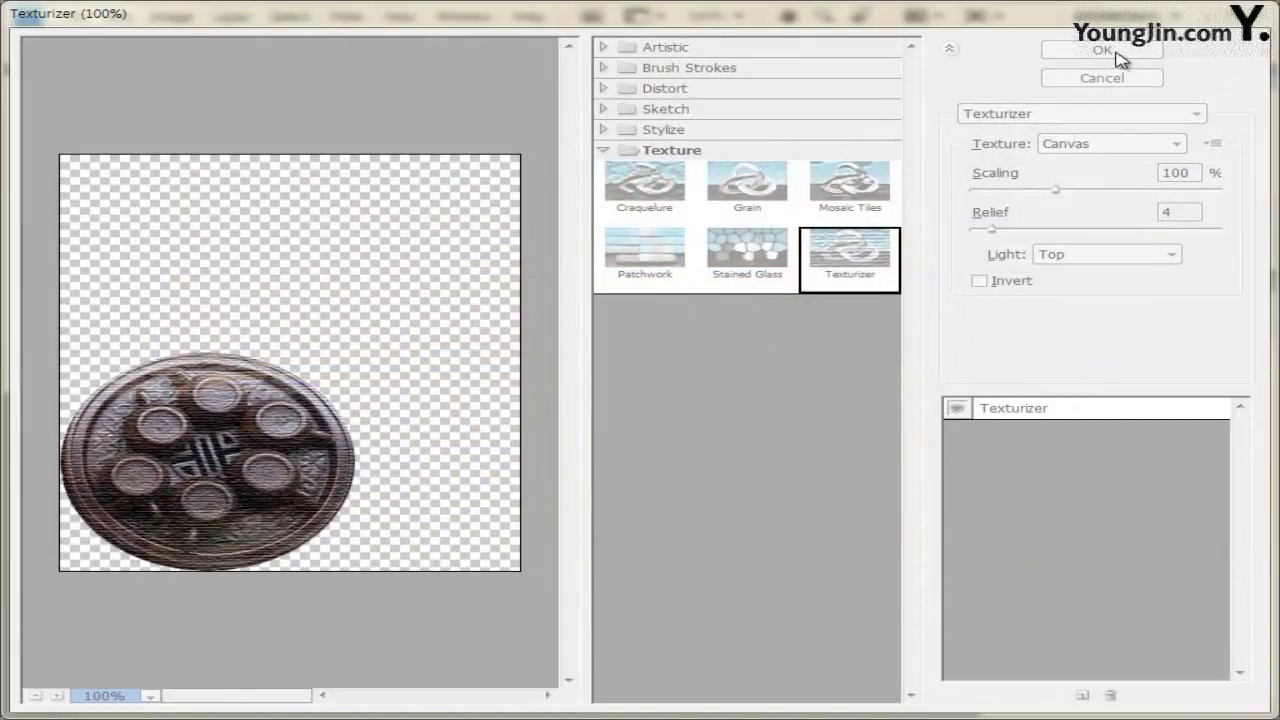
click(1117, 54)
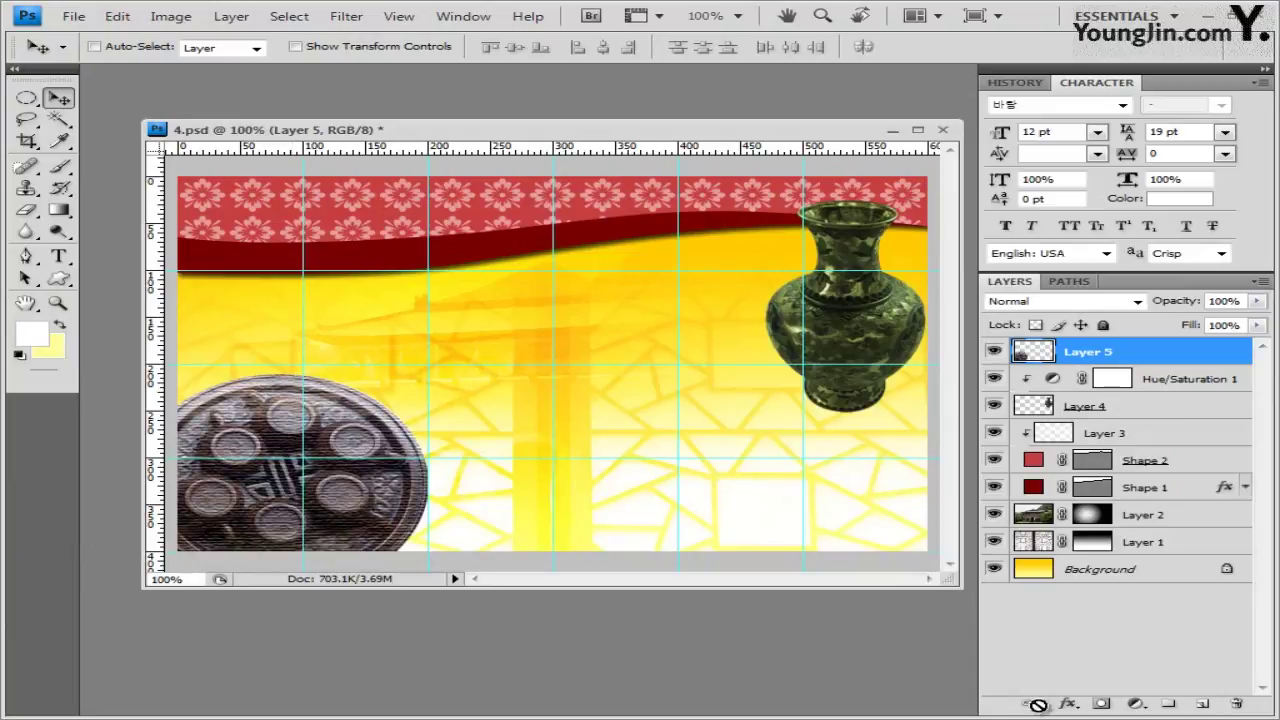
Add an Outer Glow effect to the tray layer with the default settings
click(1068, 704)
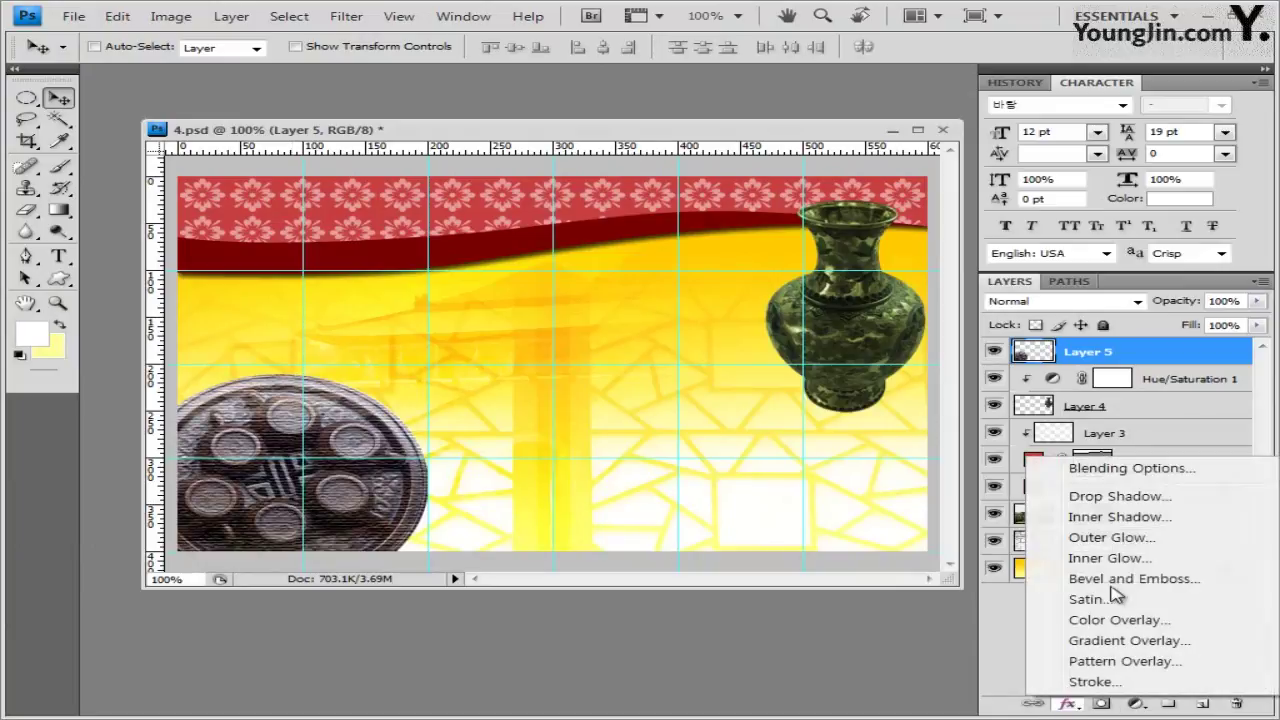
click(1108, 537)
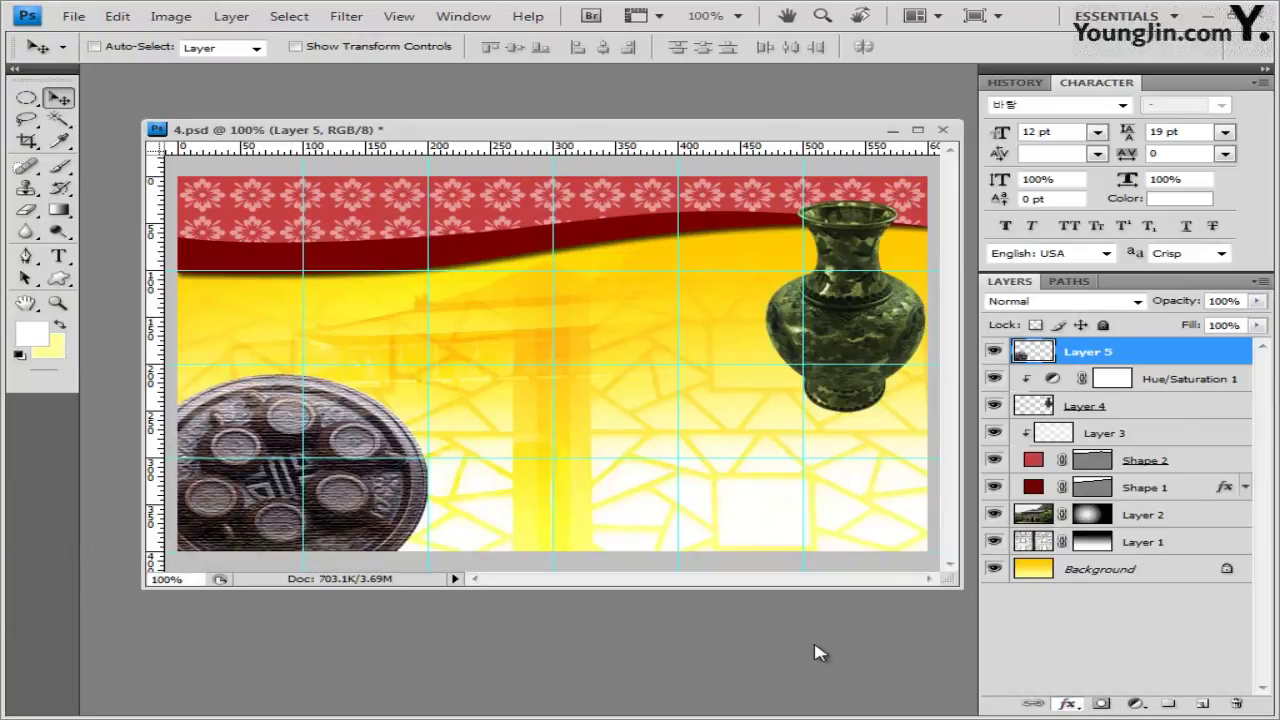
click(954, 162)
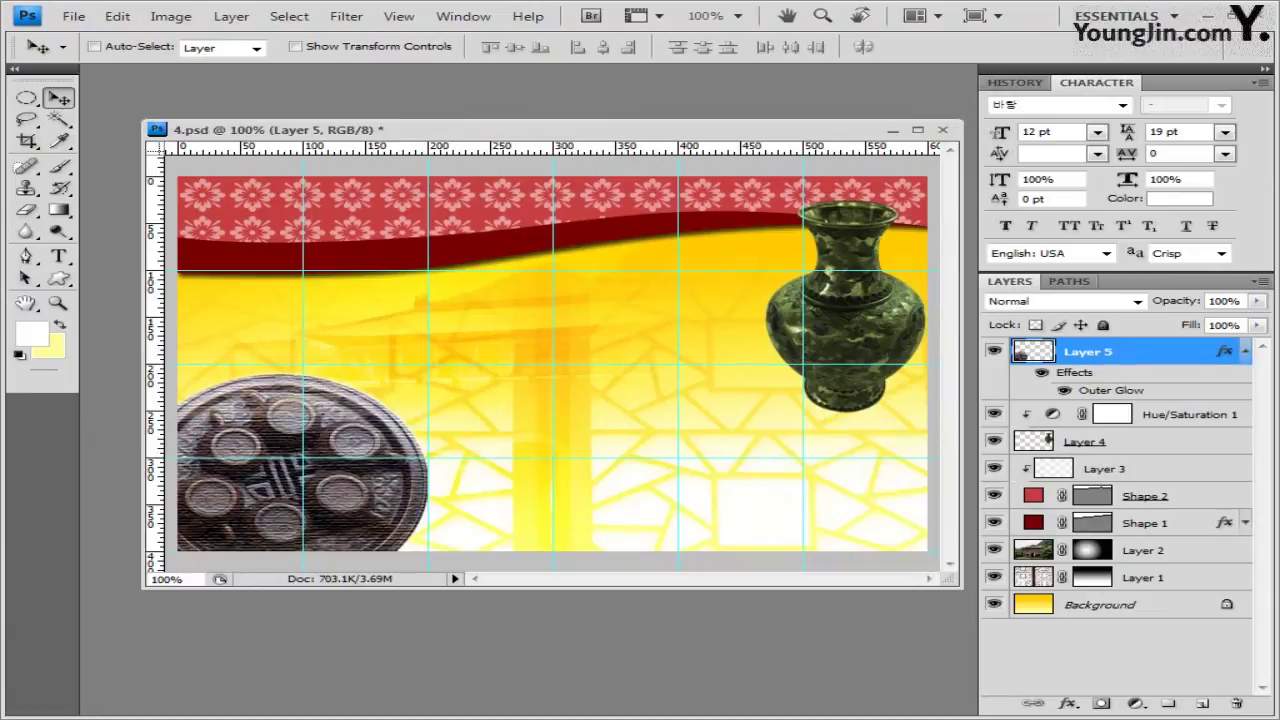
Open 1급-16.JPG from the 기출문제03 folder and float its window over the 4.psd canvas
key(alt+Tab)
drag(695, 615, 530, 100)
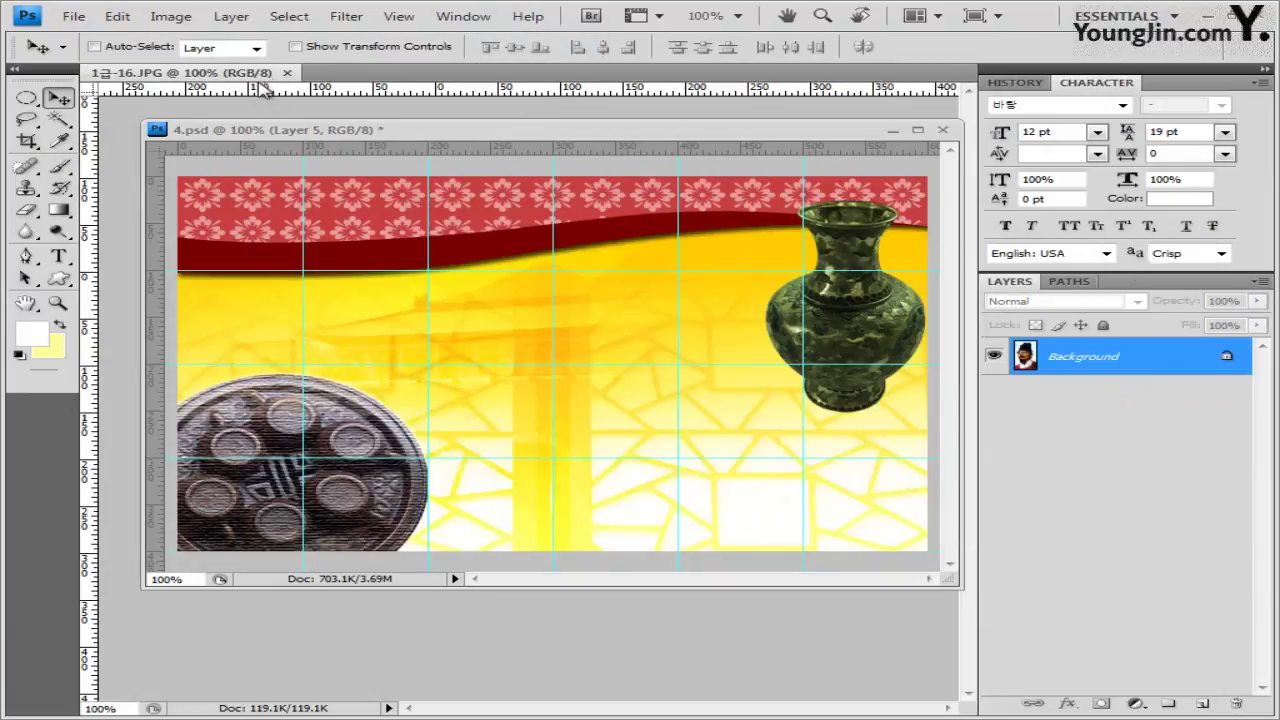
click(232, 72)
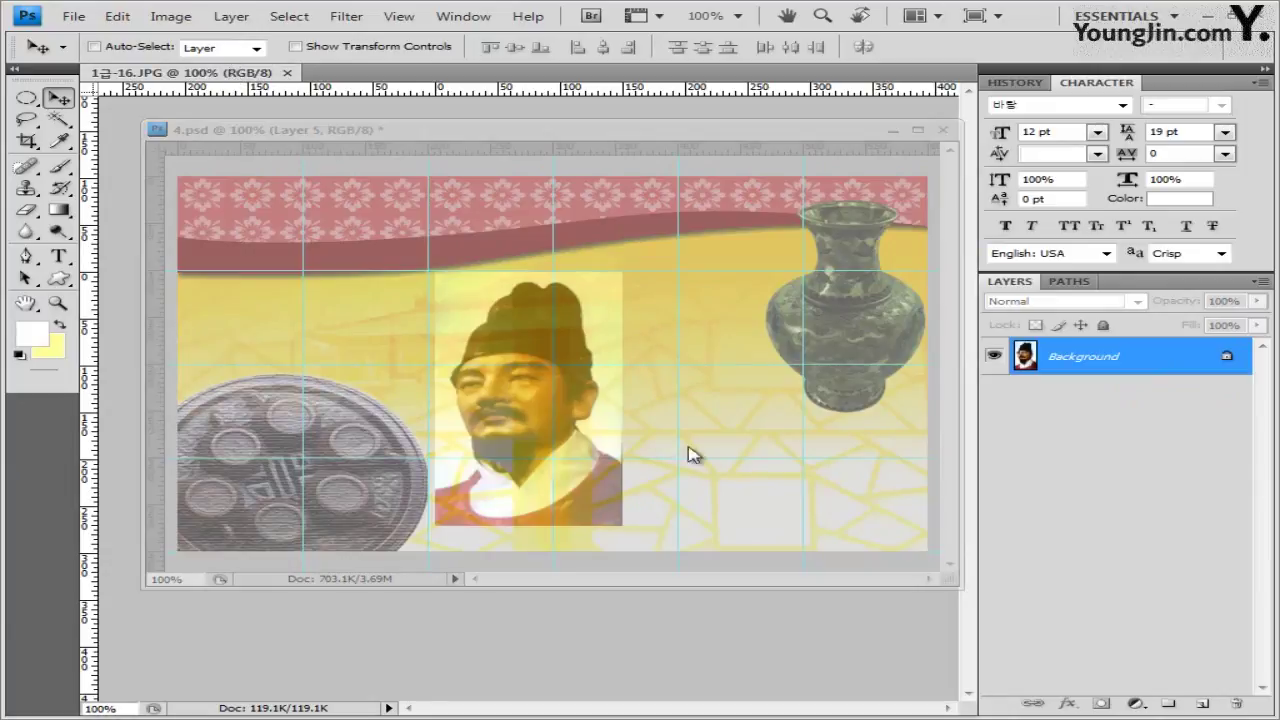
drag(310, 346, 309, 344)
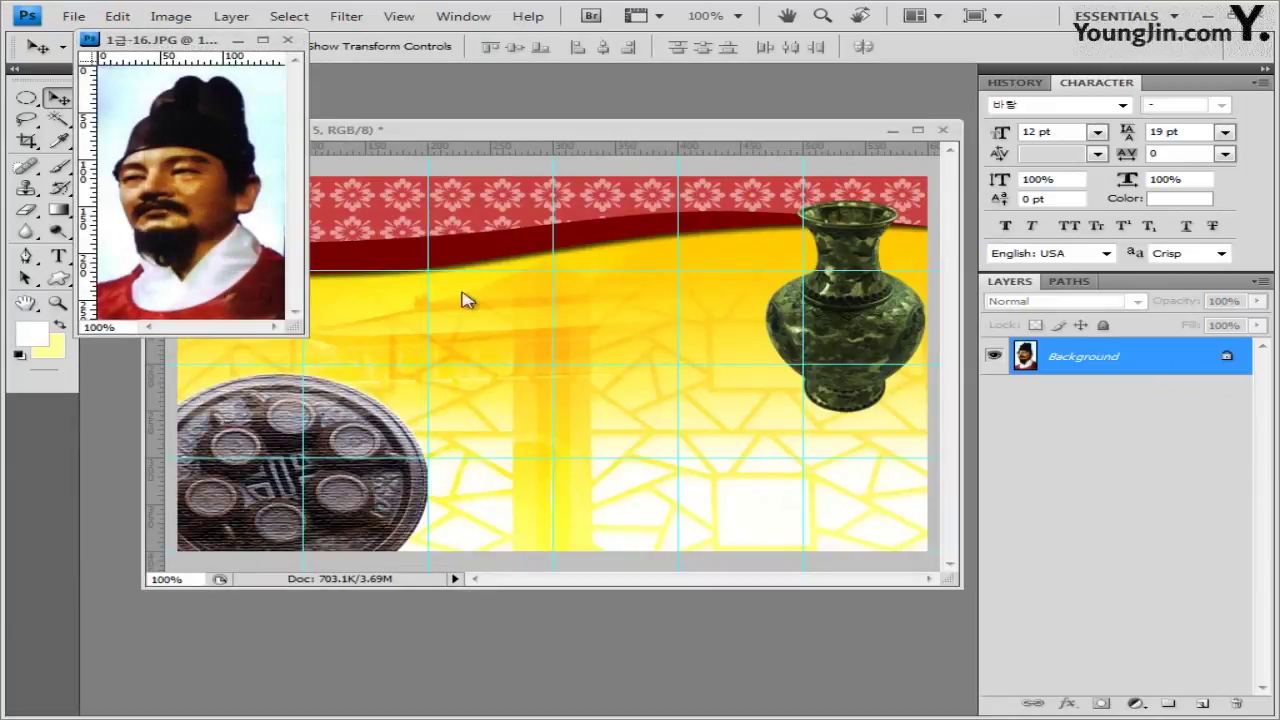
drag(128, 42, 482, 100)
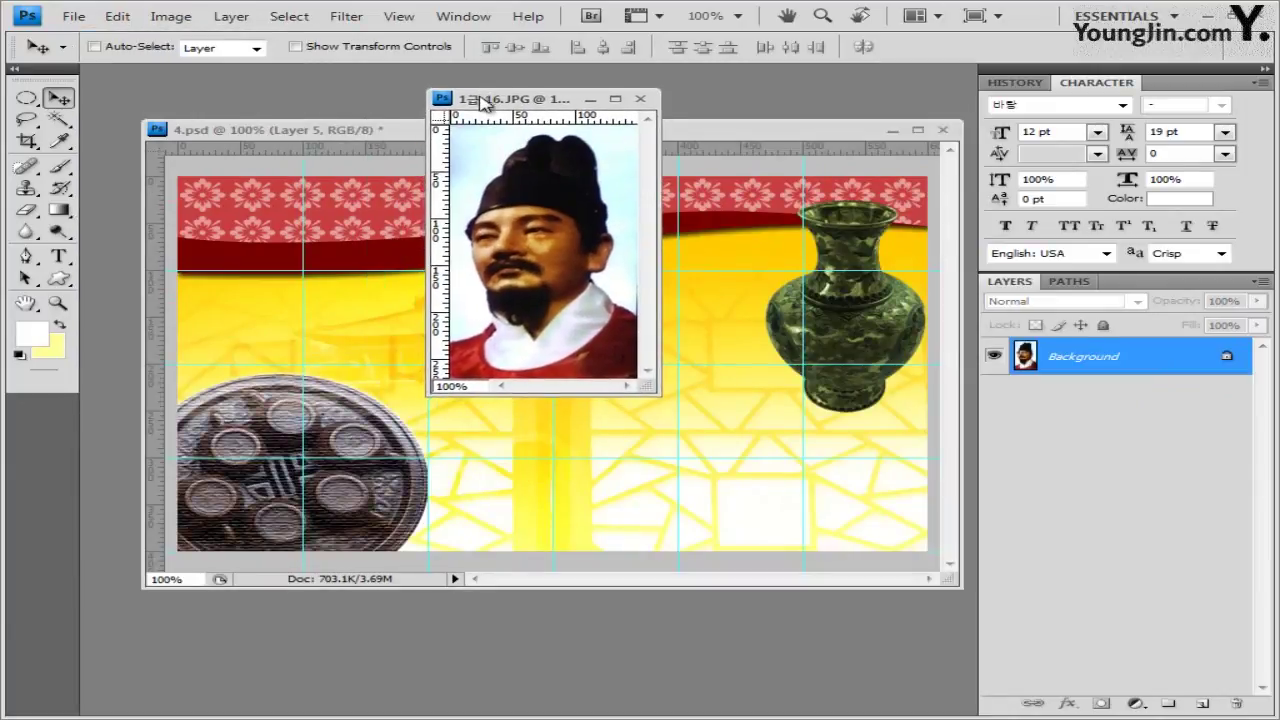
Switch to the Quick Selection tool and set its brush diameter to 12 px
click(60, 124)
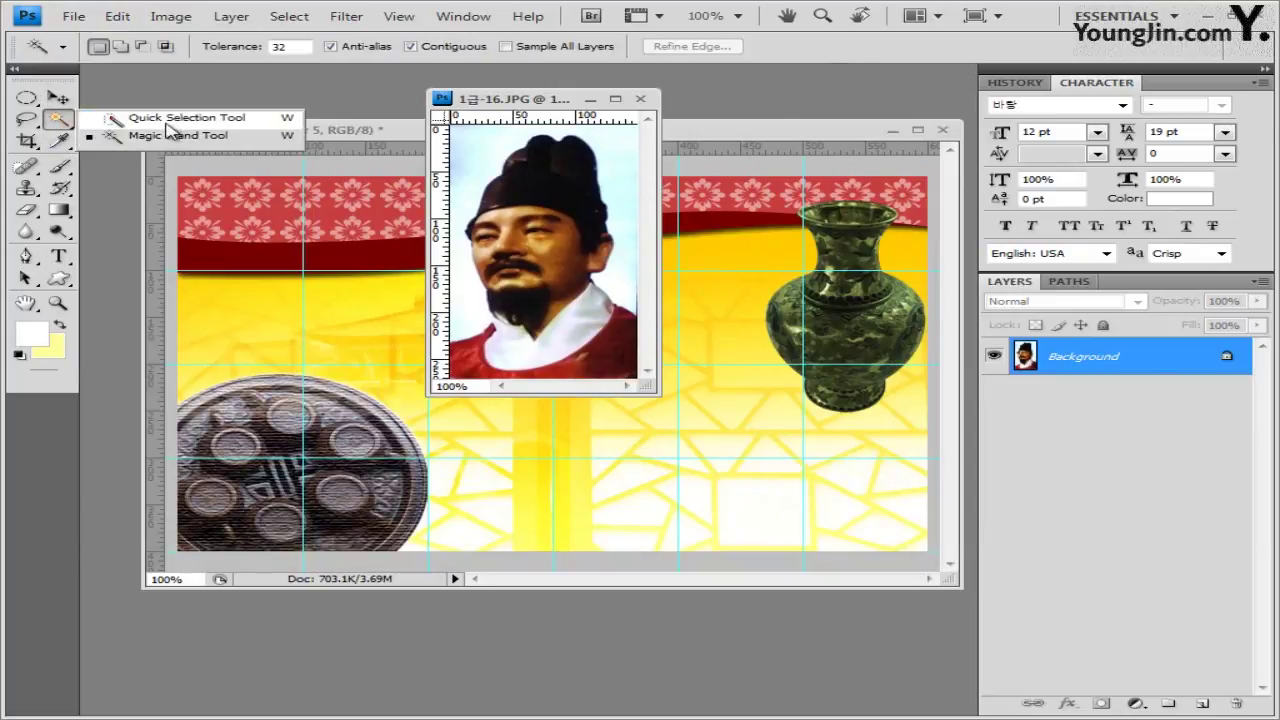
click(172, 120)
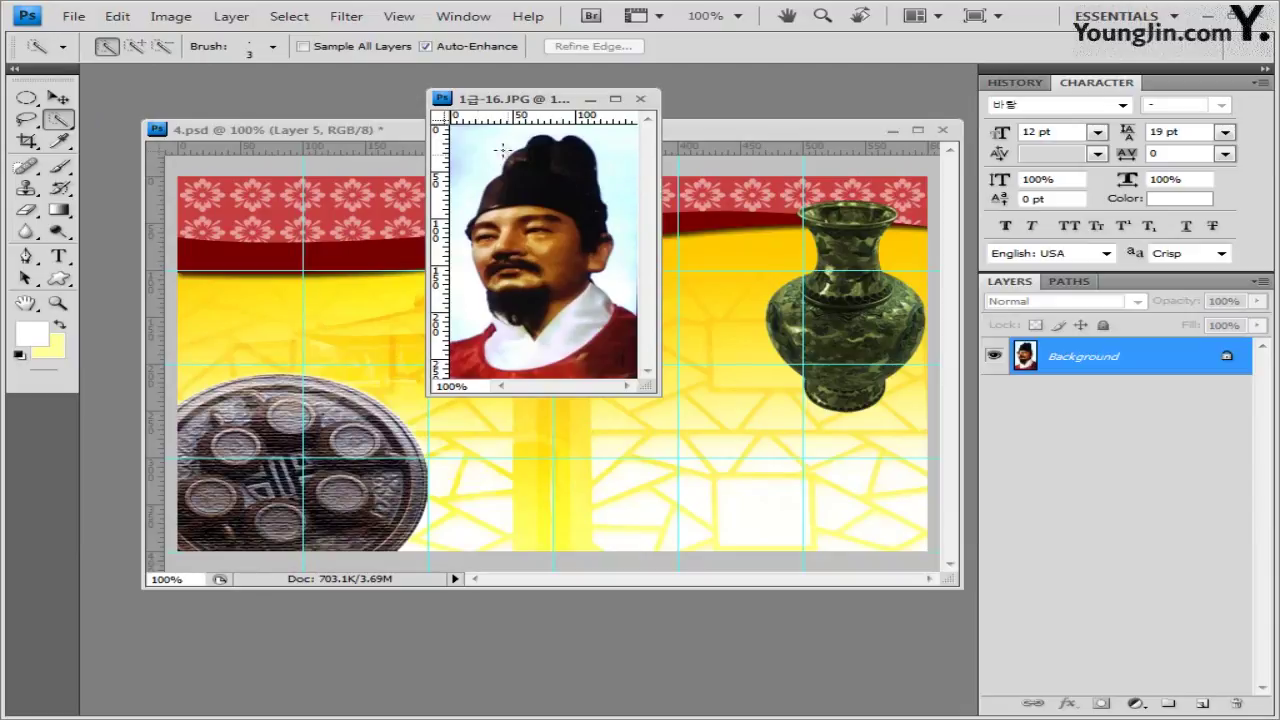
click(275, 52)
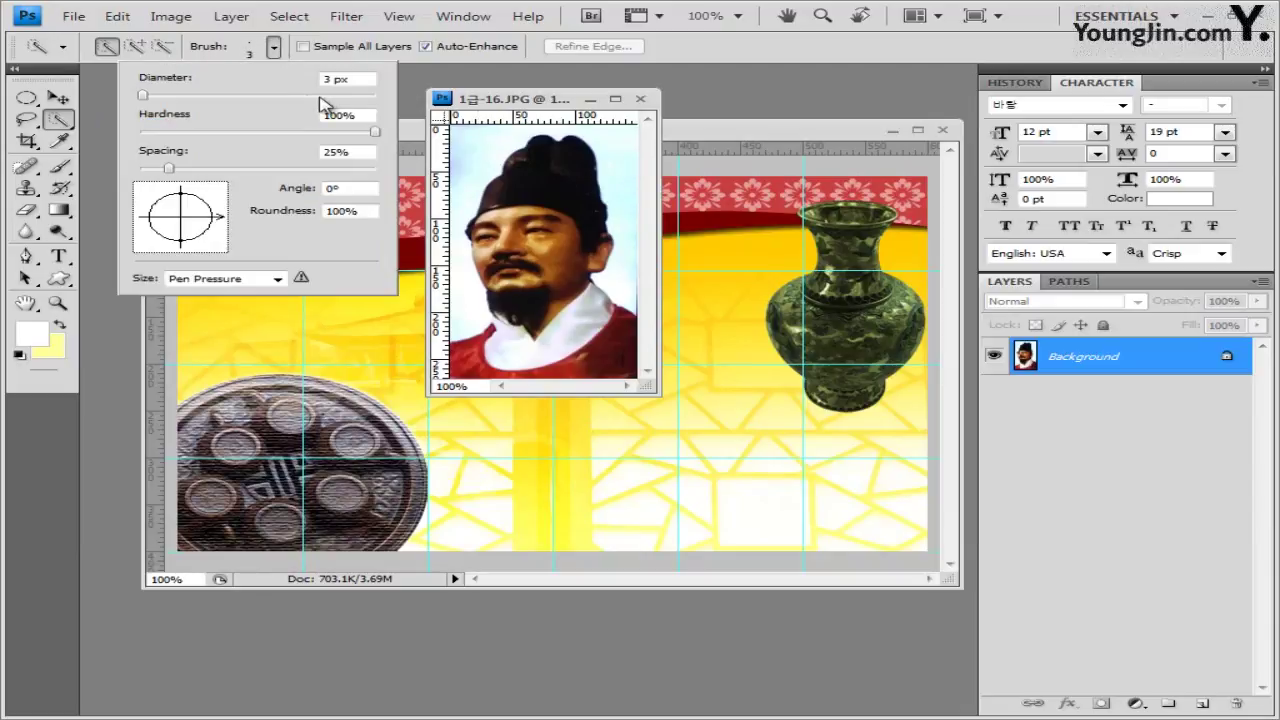
double_click(345, 78)
text(12)
key(Return)
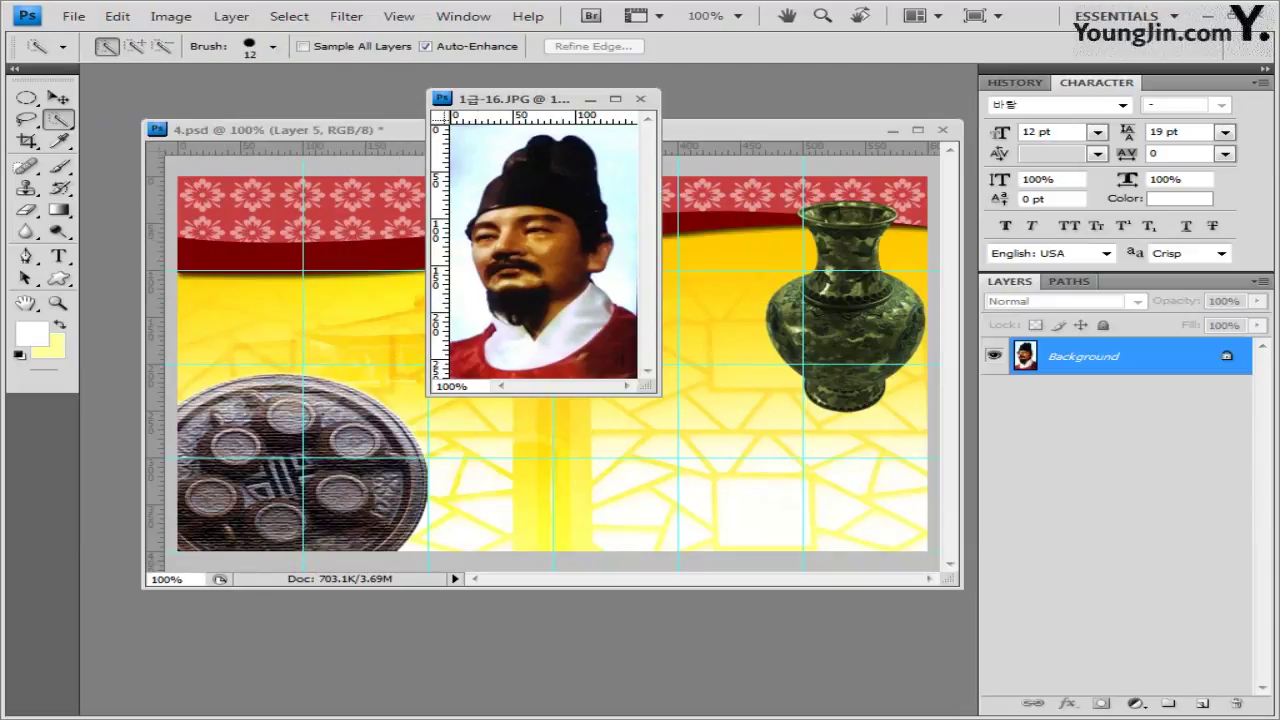
Quick-select the light background on both sides of the man in 1급-16.JPG, and invert the selection to the figure
click(590, 98)
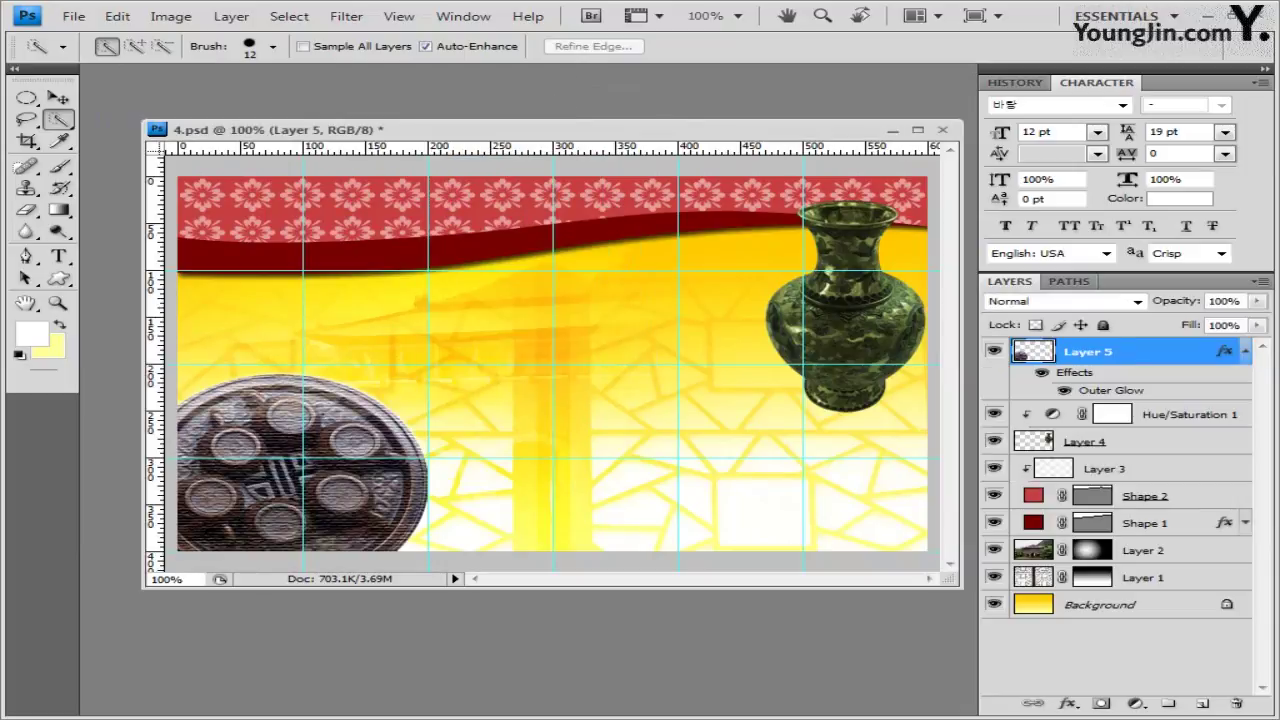
key(ctrl+Tab)
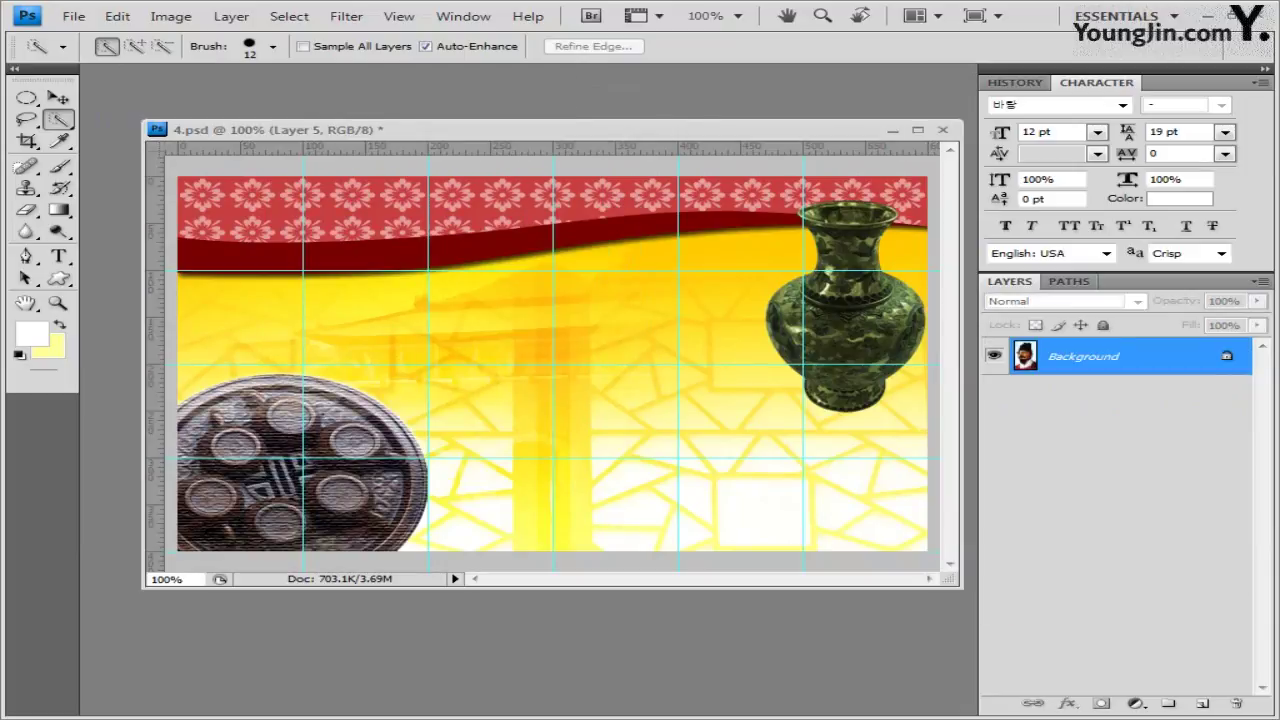
drag(461, 316, 465, 167)
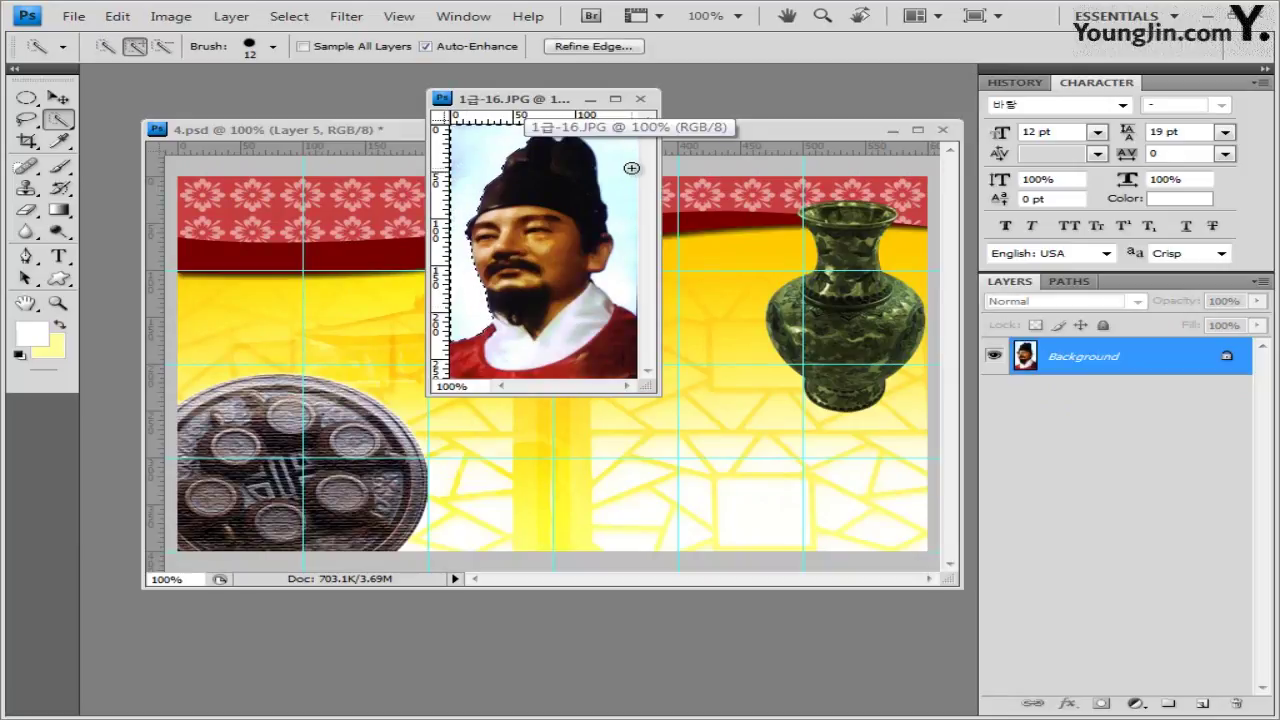
mouse_move(632, 168)
mouse_down()
mouse_move(620, 284)
mouse_move(622, 172)
mouse_up()
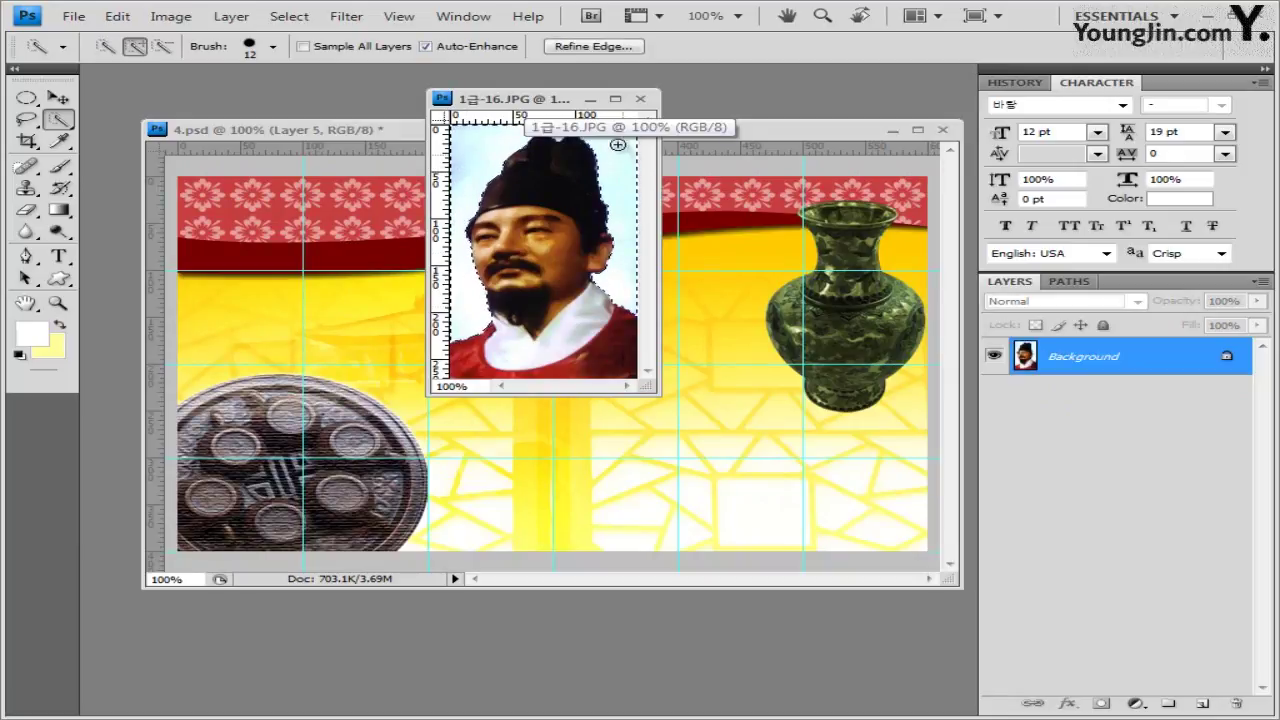
drag(545, 99, 500, 100)
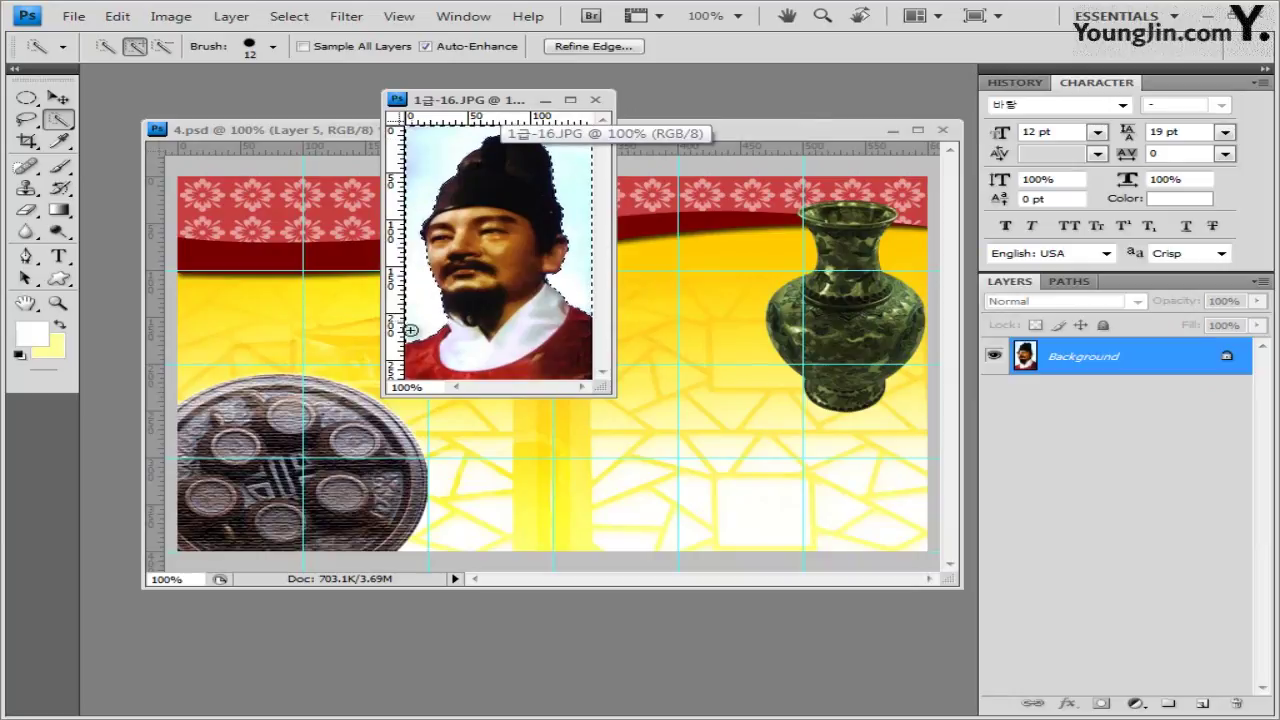
click(317, 20)
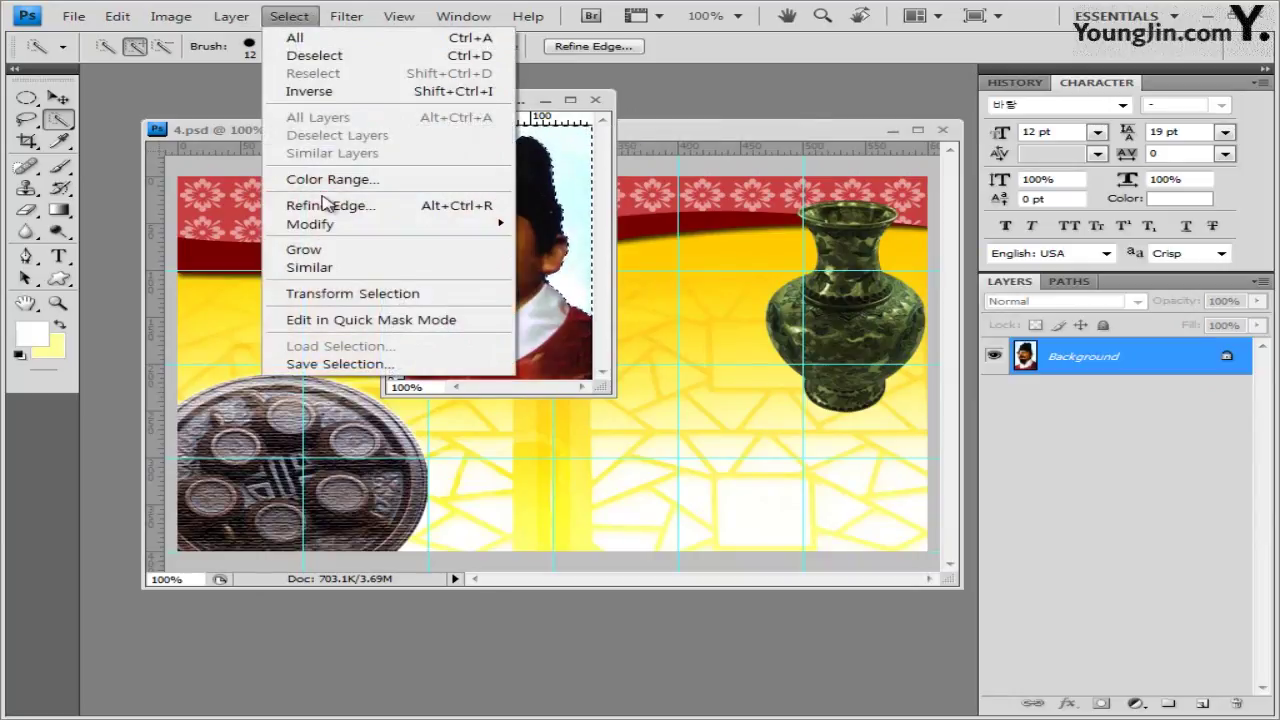
click(331, 89)
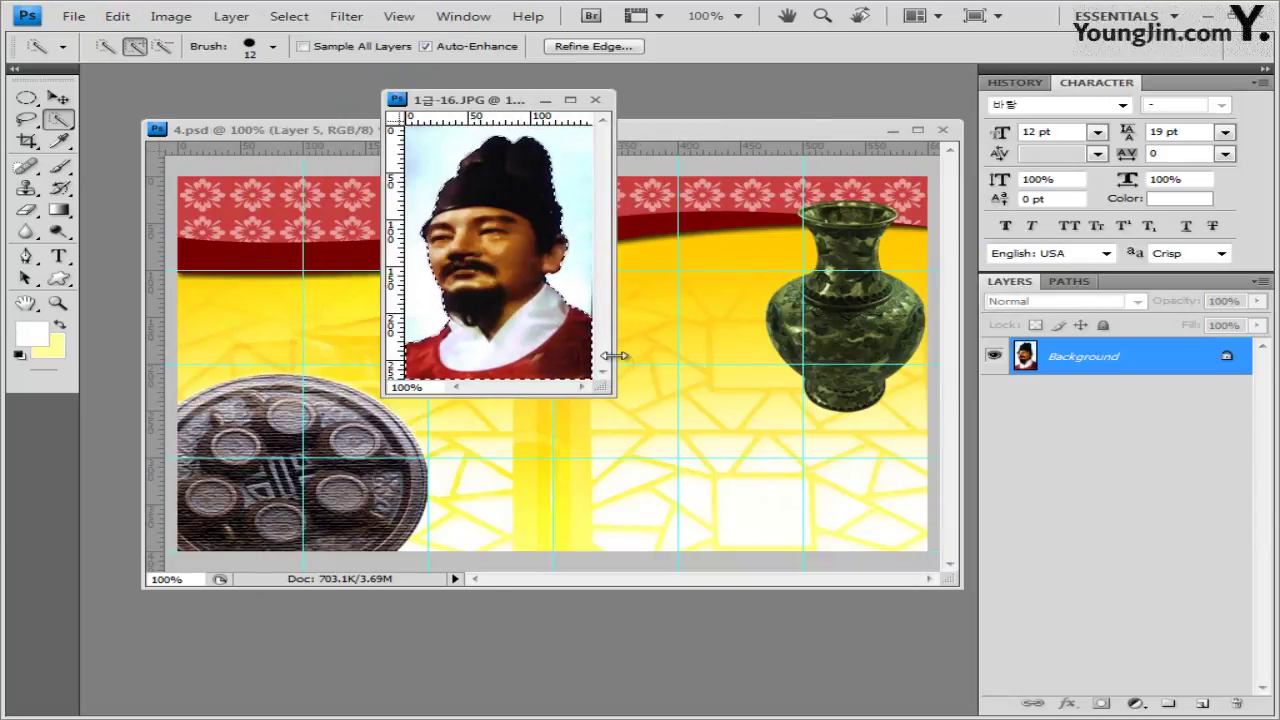
Copy the portrait cut-out into 4.psd and move it to the canvas's lower-right corner, overlapping the vase's base
drag(445, 100, 449, 122)
click(424, 133)
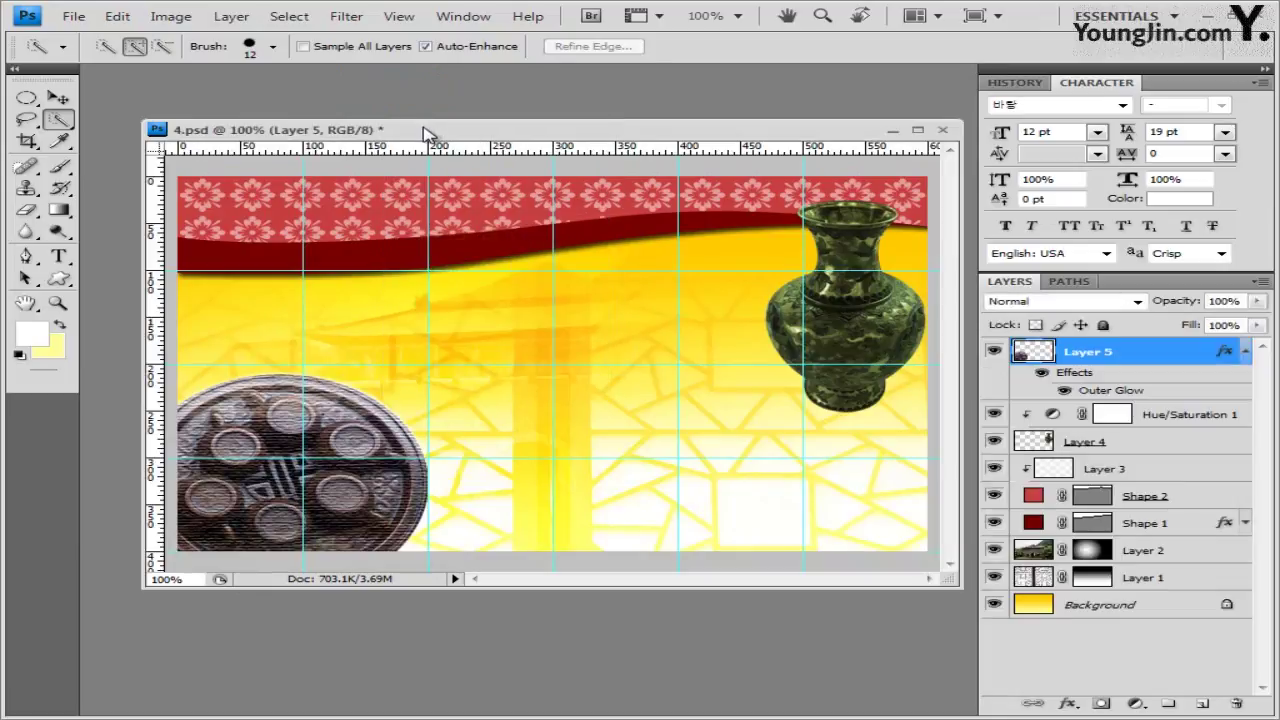
key(ctrl+v)
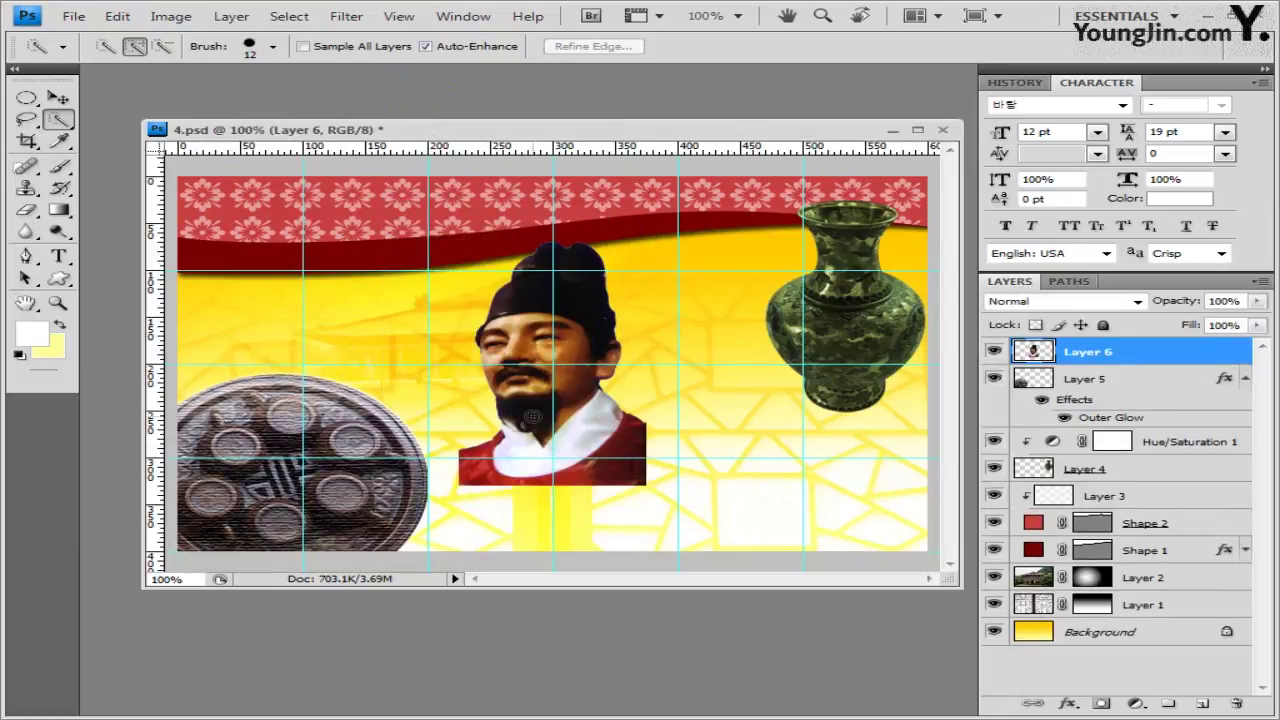
click(58, 97)
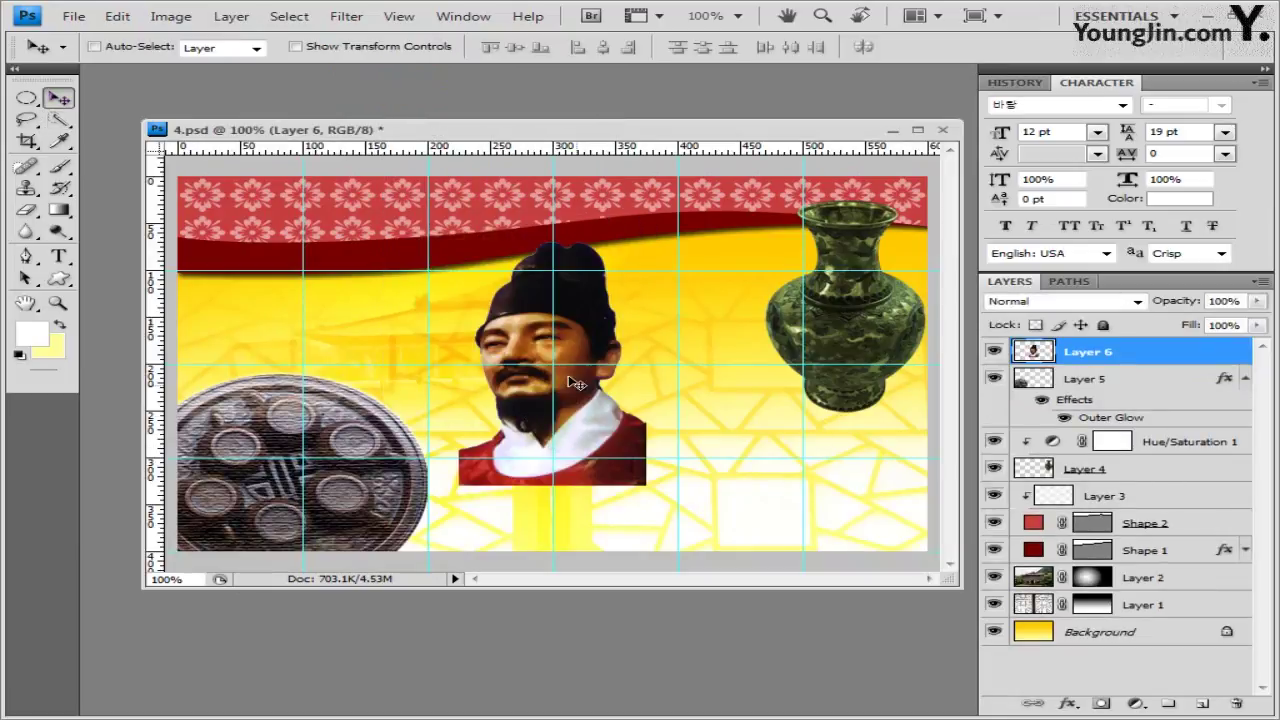
drag(600, 406, 910, 527)
Open 1급-17.JPG and float its window over the 4.psd canvas
key(w)
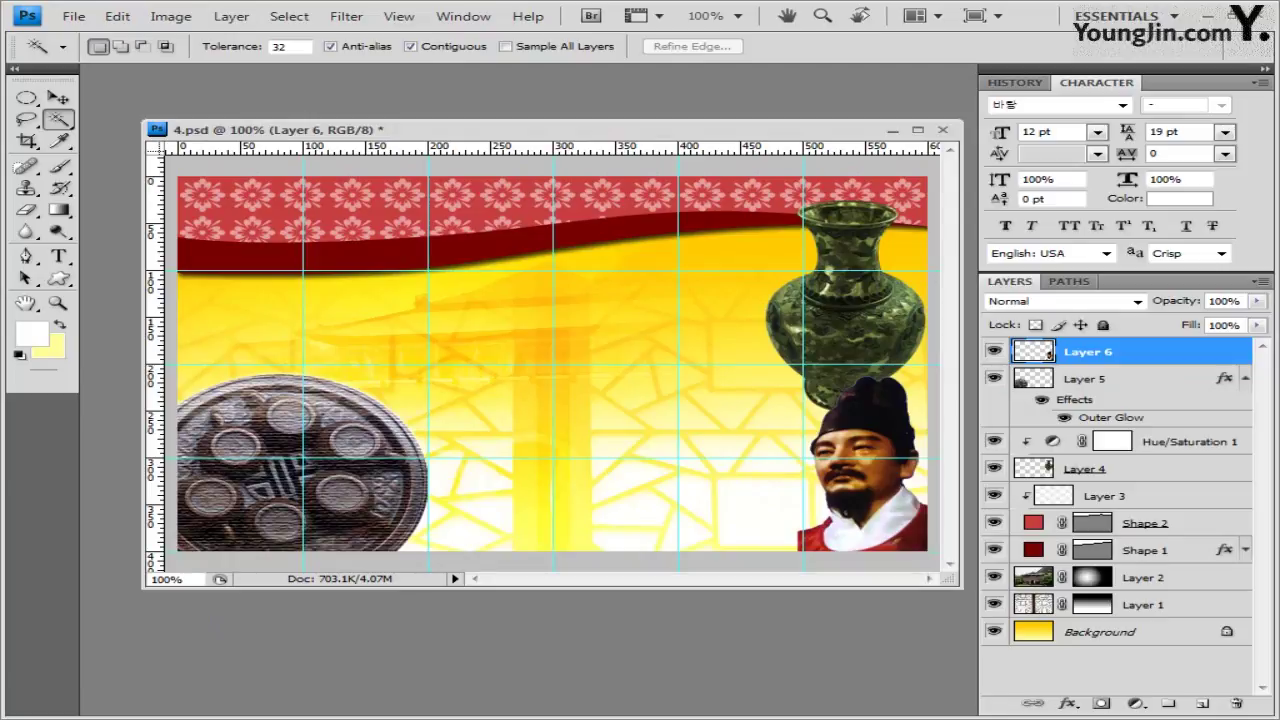
key(alt+Tab)
drag(840, 610, 408, 189)
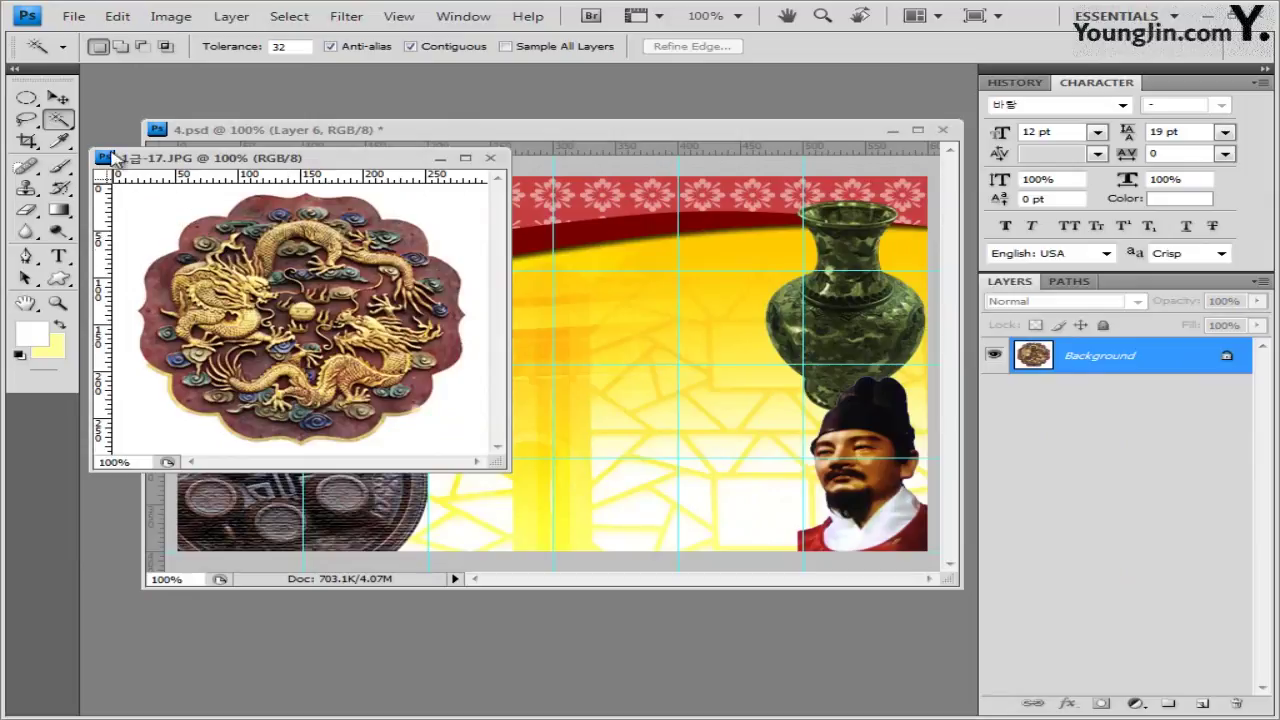
Select the white background around the dragon plaque with the Magic Wand at tolerance 32, and invert the selection
click(62, 120)
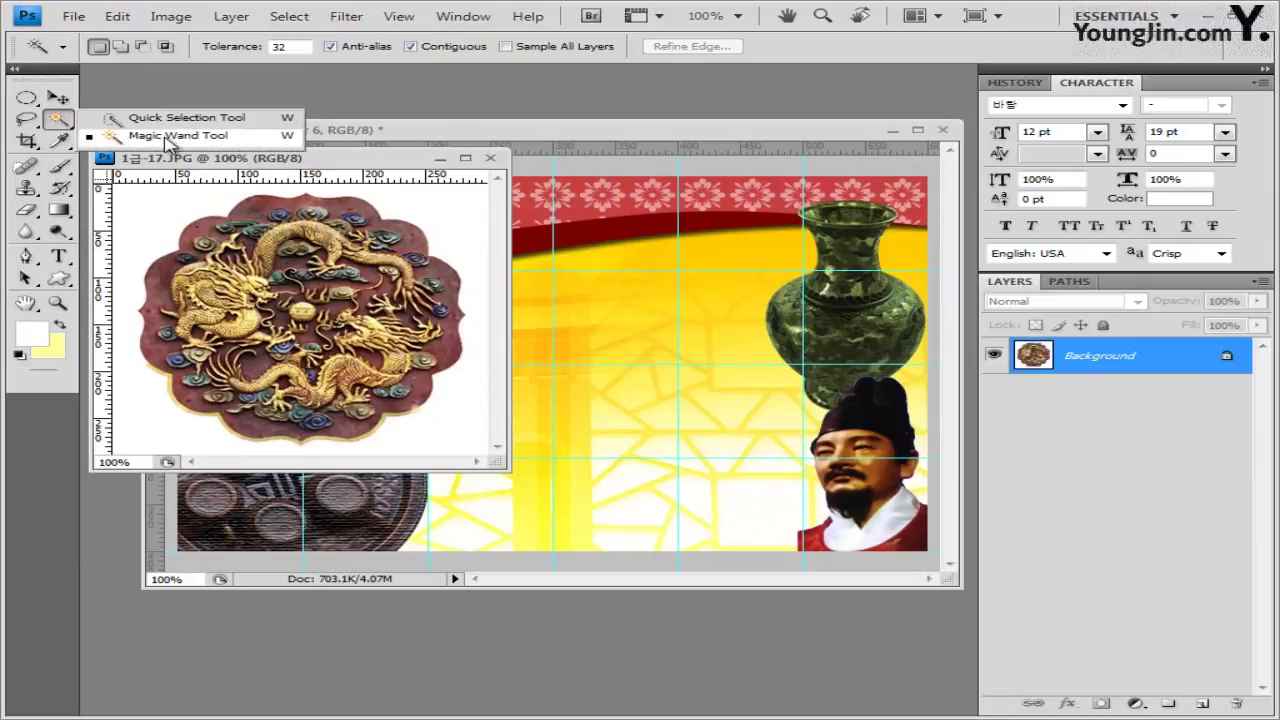
click(140, 131)
click(148, 210)
click(288, 16)
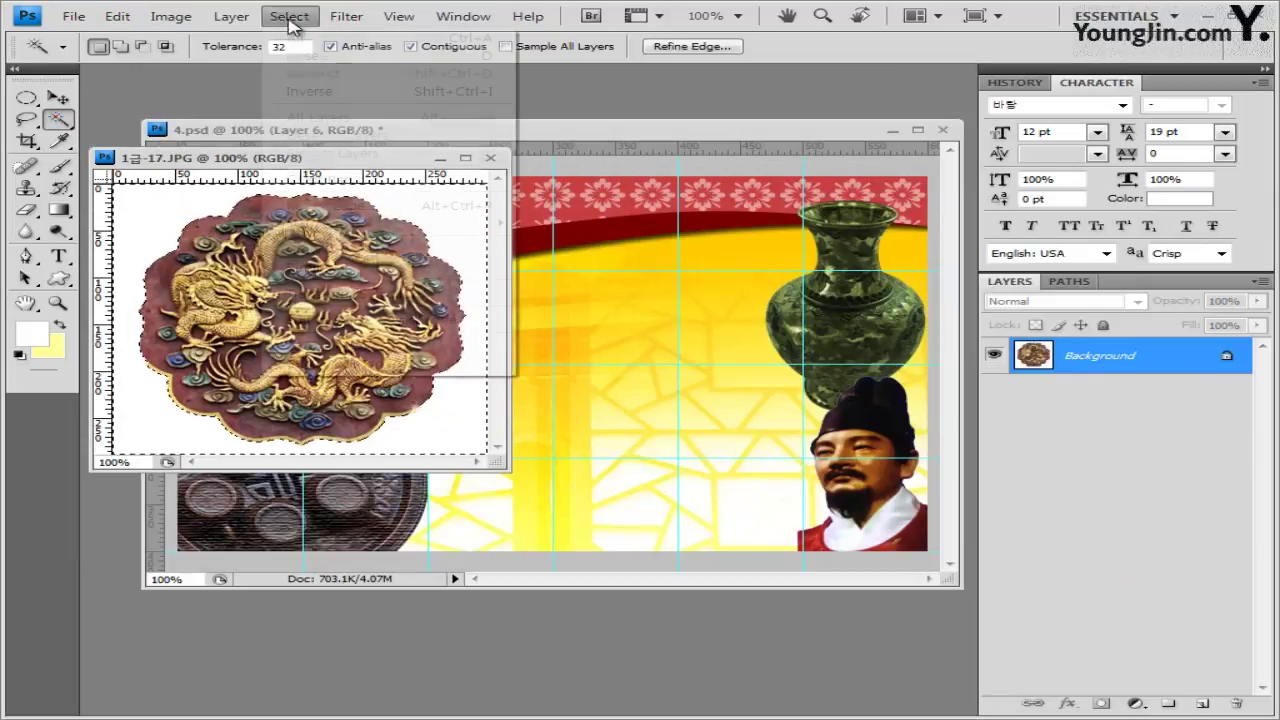
click(335, 92)
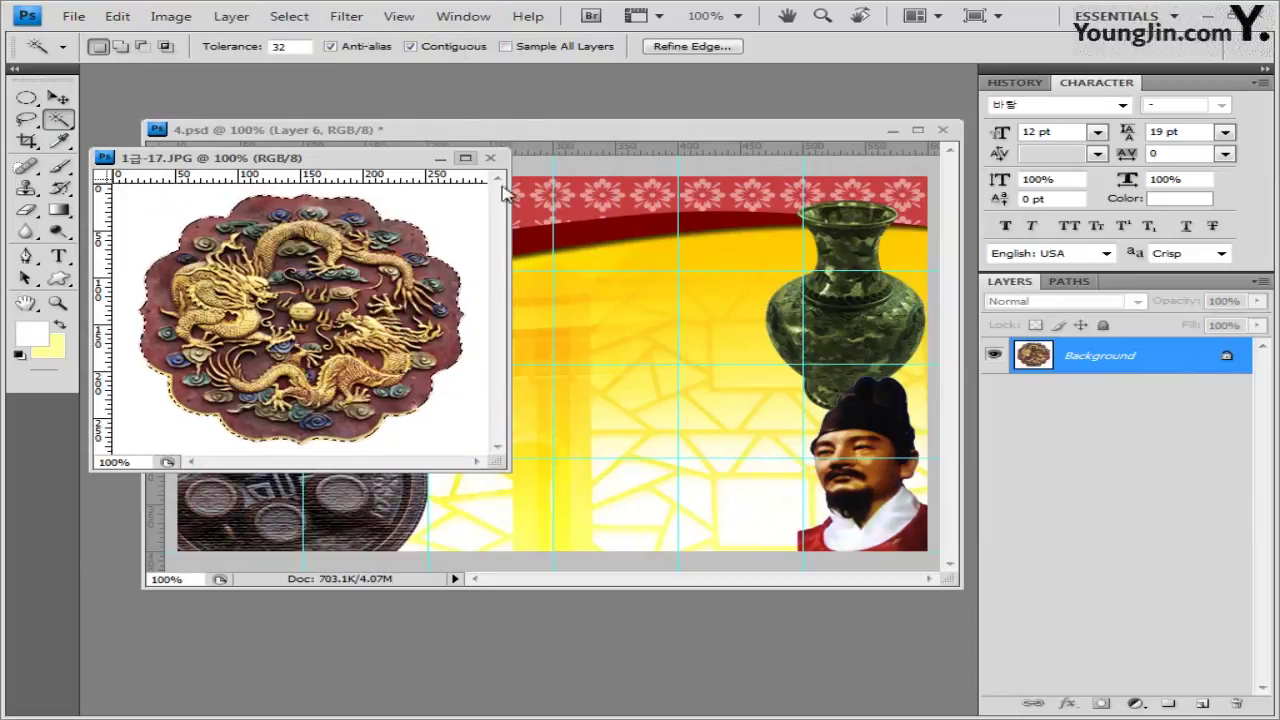
Copy the dragon plaque into 4.psd, close 1급-17.JPG, and move the plaque to the lower right over the vase and portrait
click(490, 158)
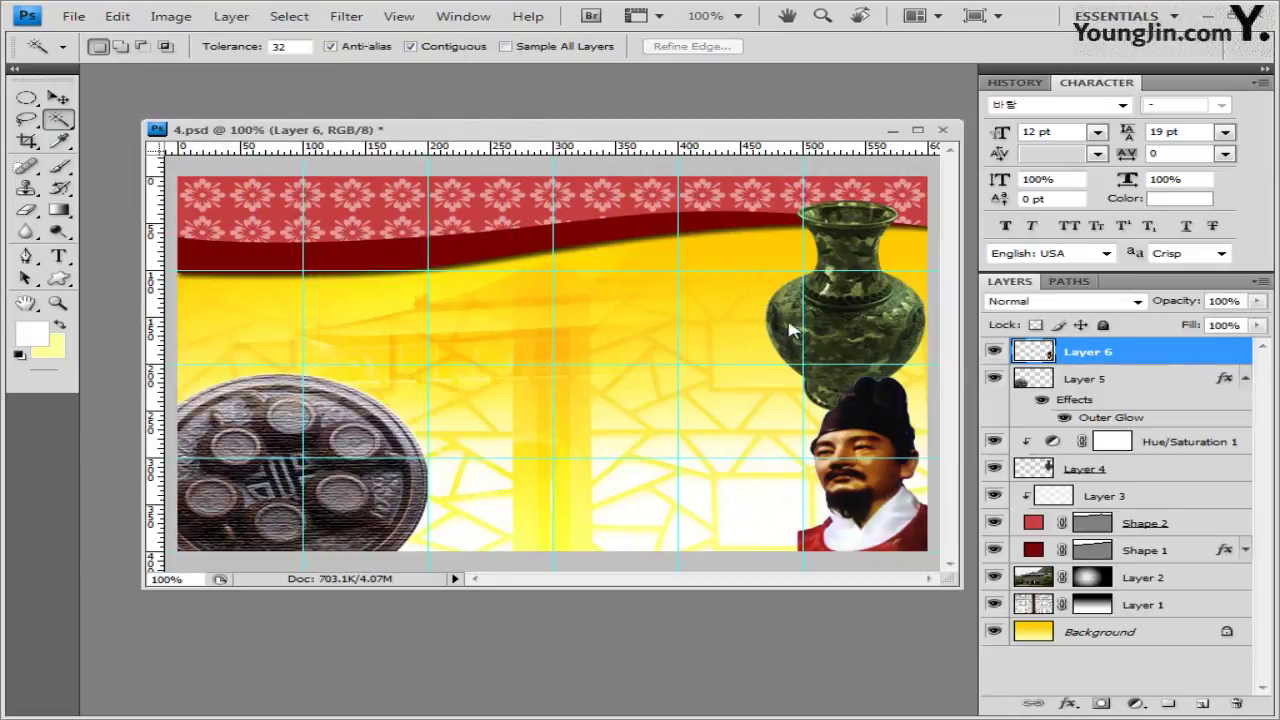
key(ctrl+v)
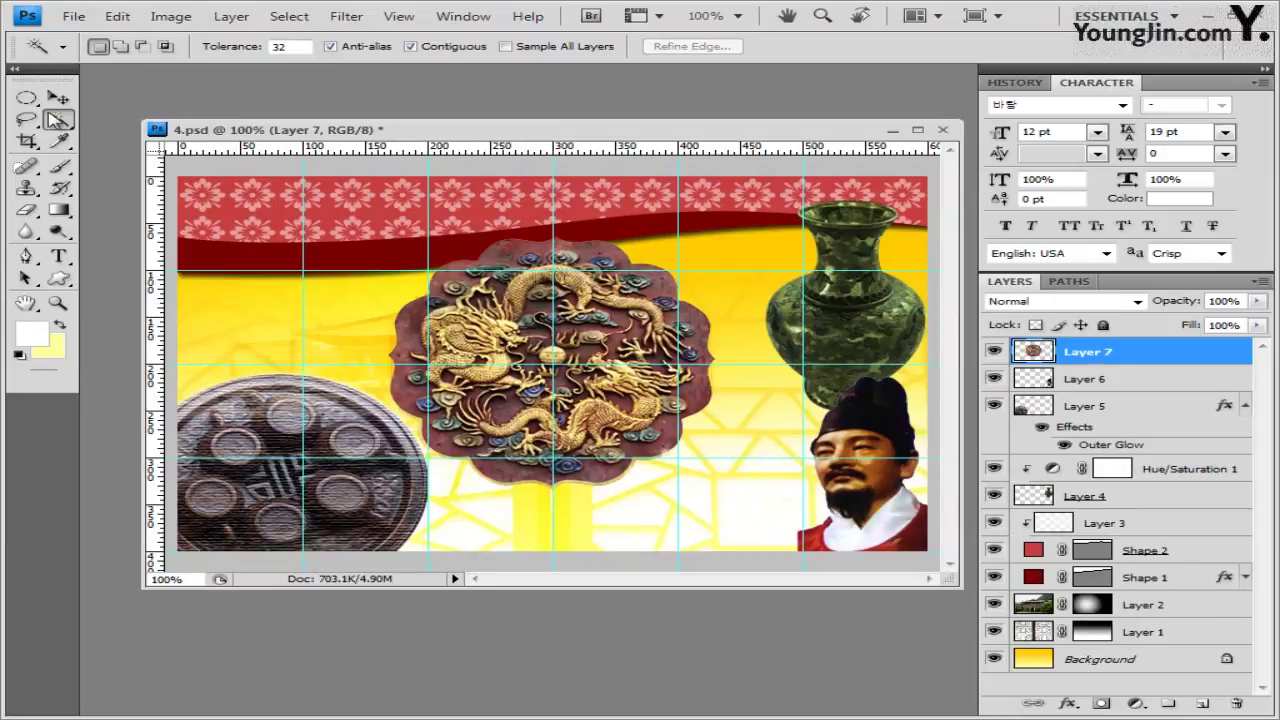
key(v)
drag(620, 325, 796, 392)
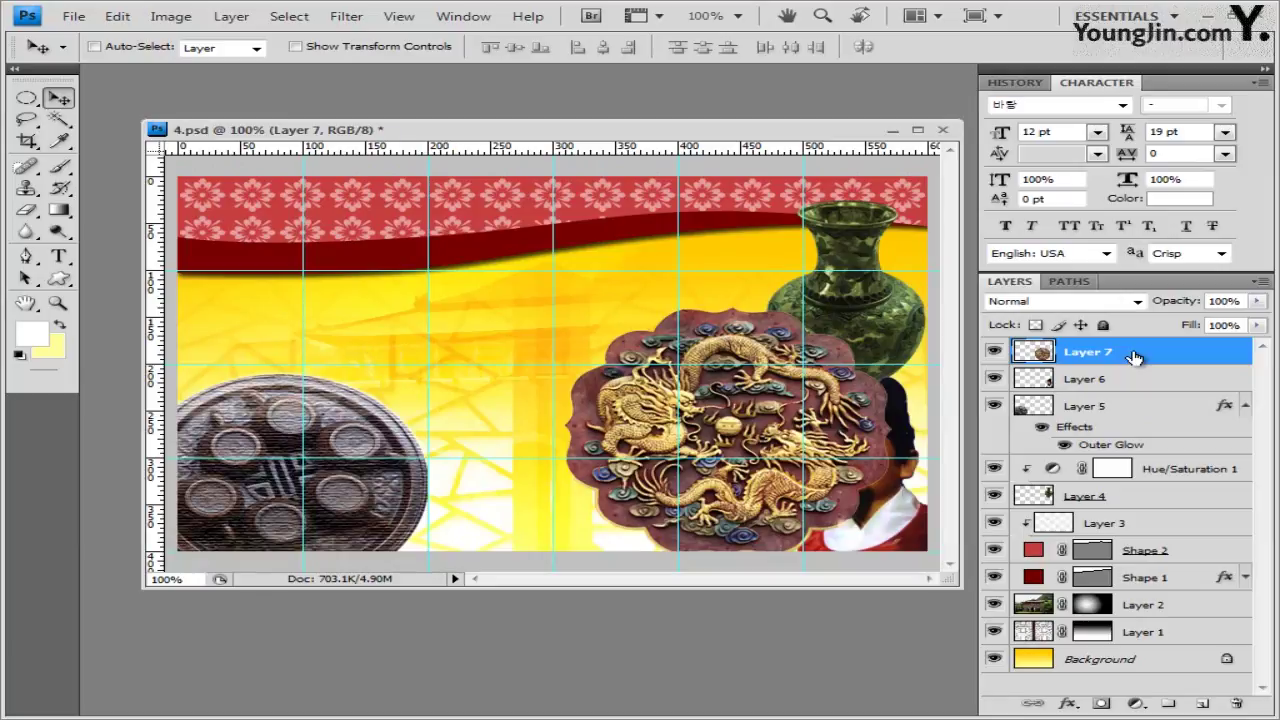
Stack the plaque layer below the vase layer and scale it to W 101.5%, H 104.1%, centred at X 448.5 px, Y 276 px
drag(1133, 357, 1115, 512)
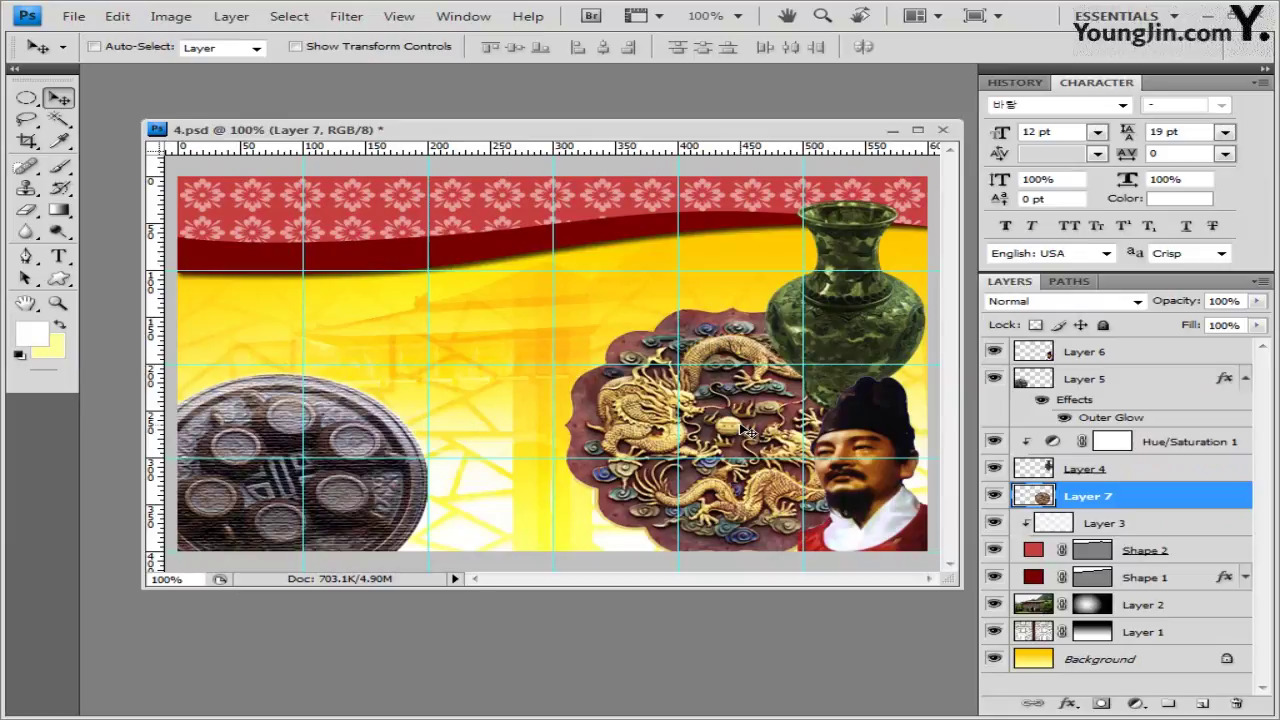
key(ctrl+t)
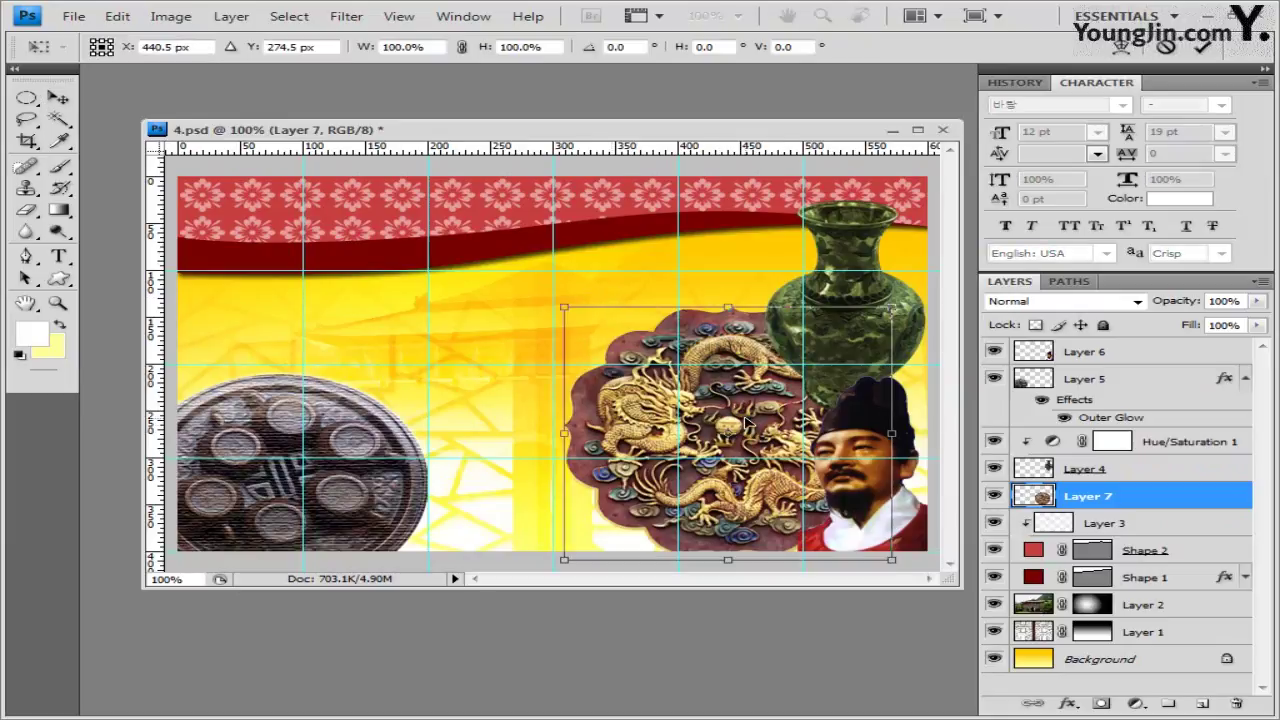
key(Return)
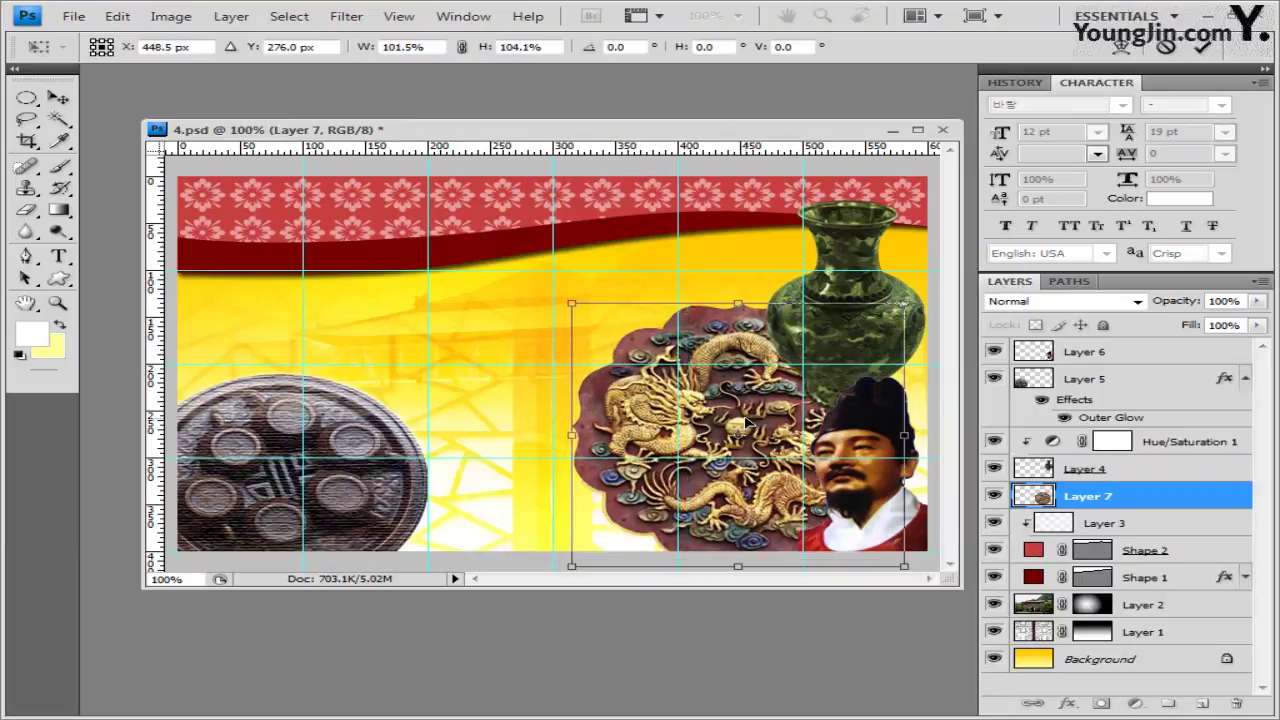
Add a Drop Shadow to the dragon plaque layer with Multiply, 75% opacity, angle 120°, distance 5 px and size 5 px
click(1068, 703)
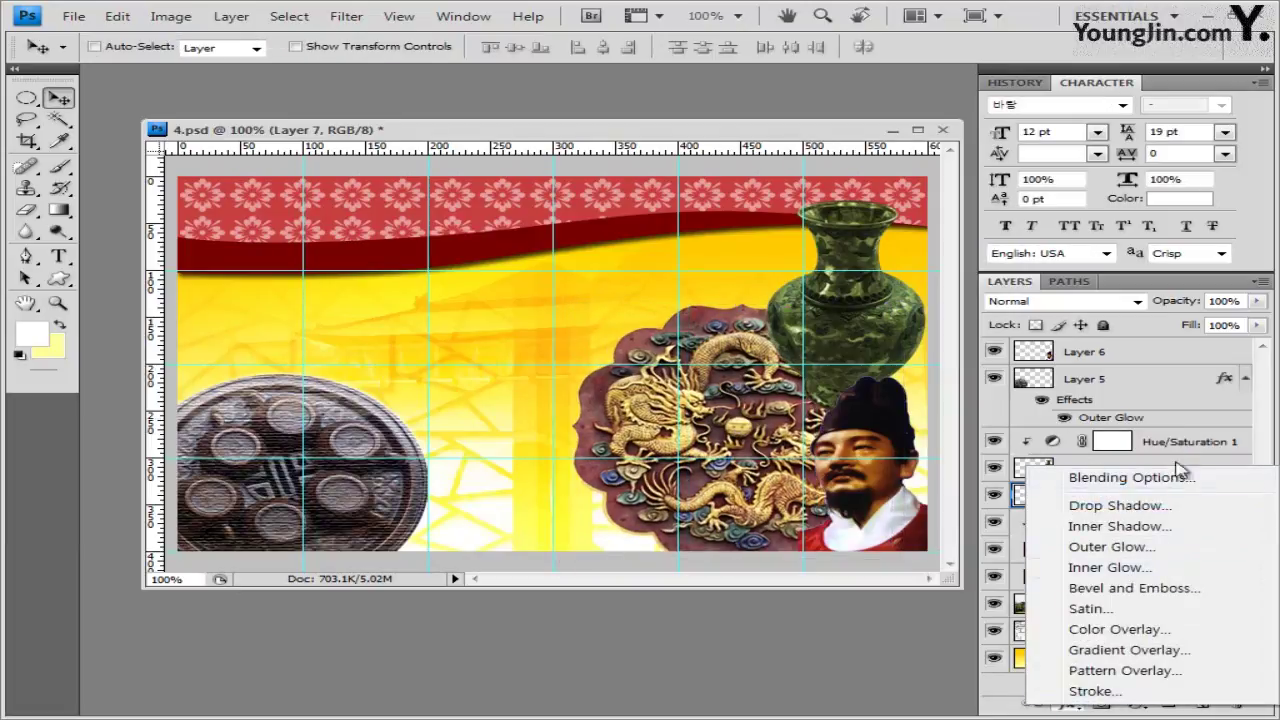
click(1163, 507)
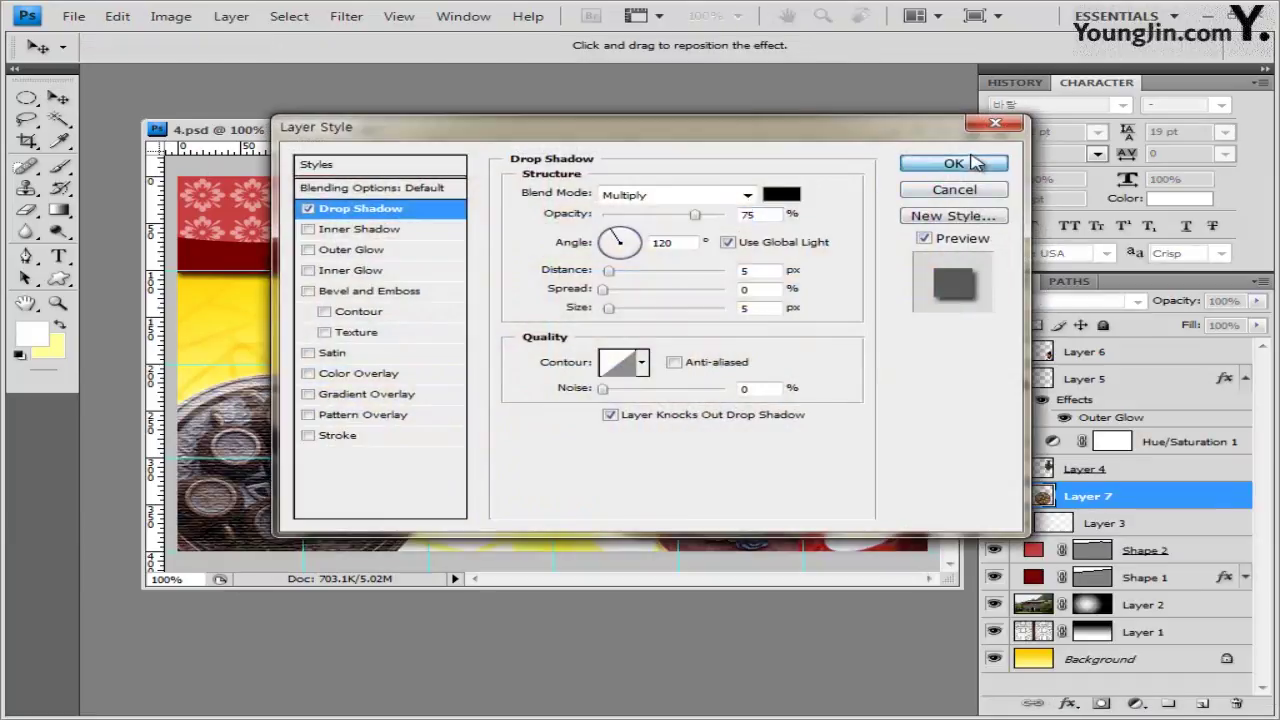
click(953, 163)
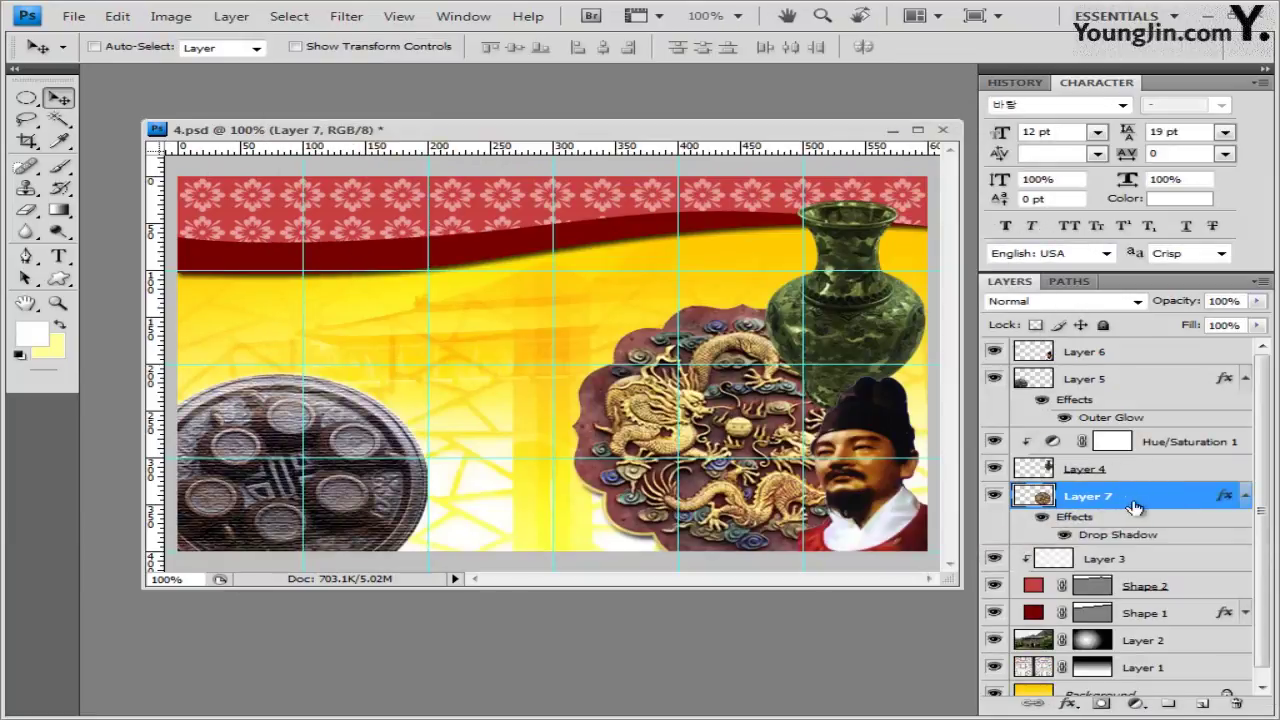
With Layer 6 active, set the Custom Shape tool to create shape layers and replace its shapes with the Banners and Awards set
click(1153, 348)
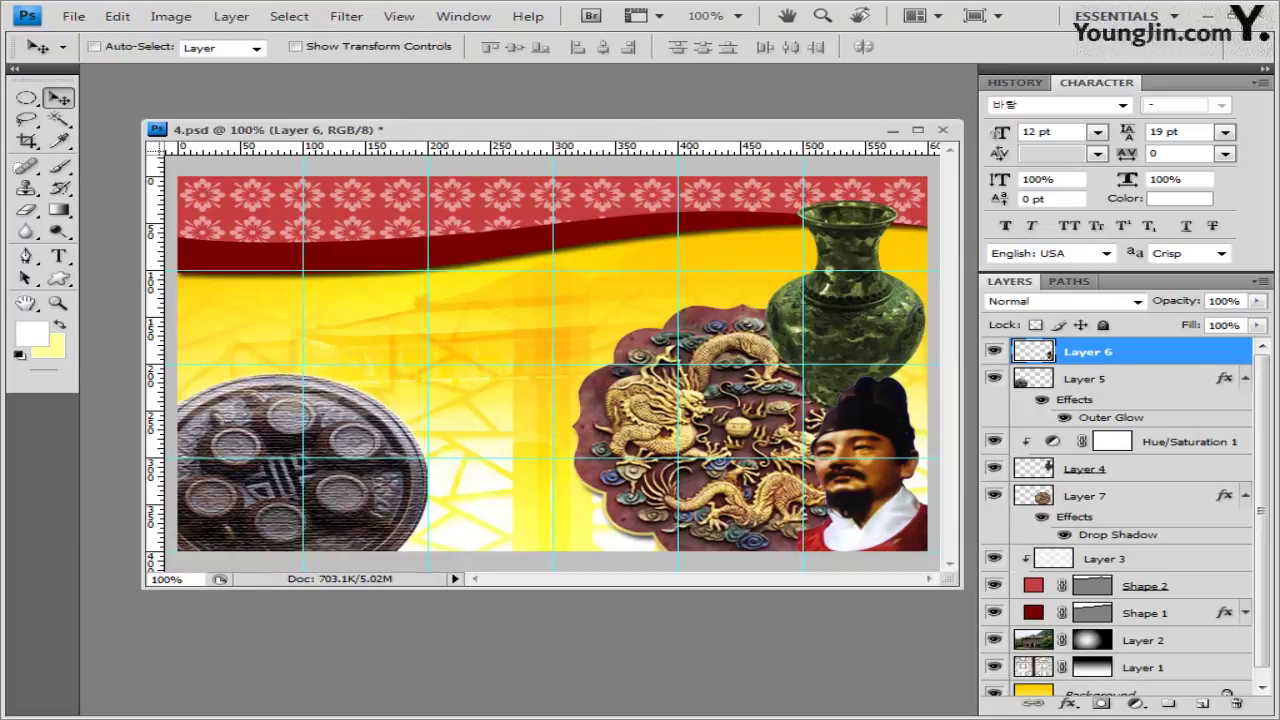
click(60, 278)
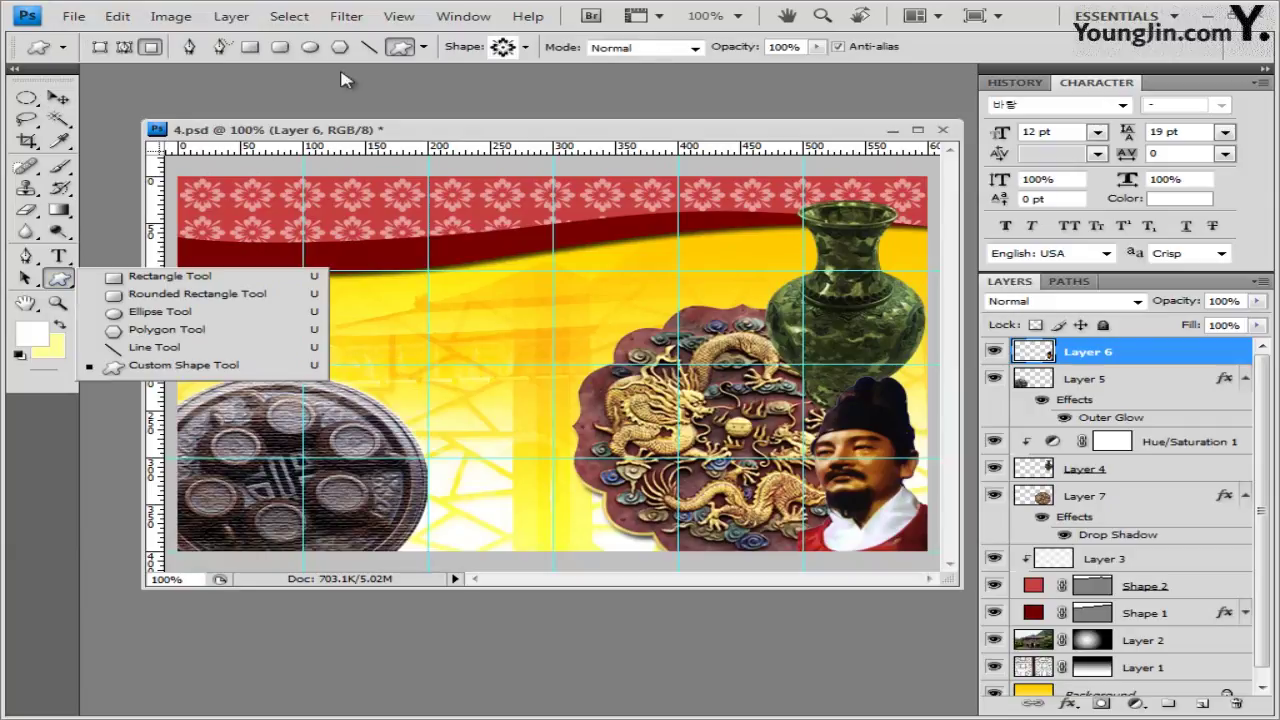
click(104, 46)
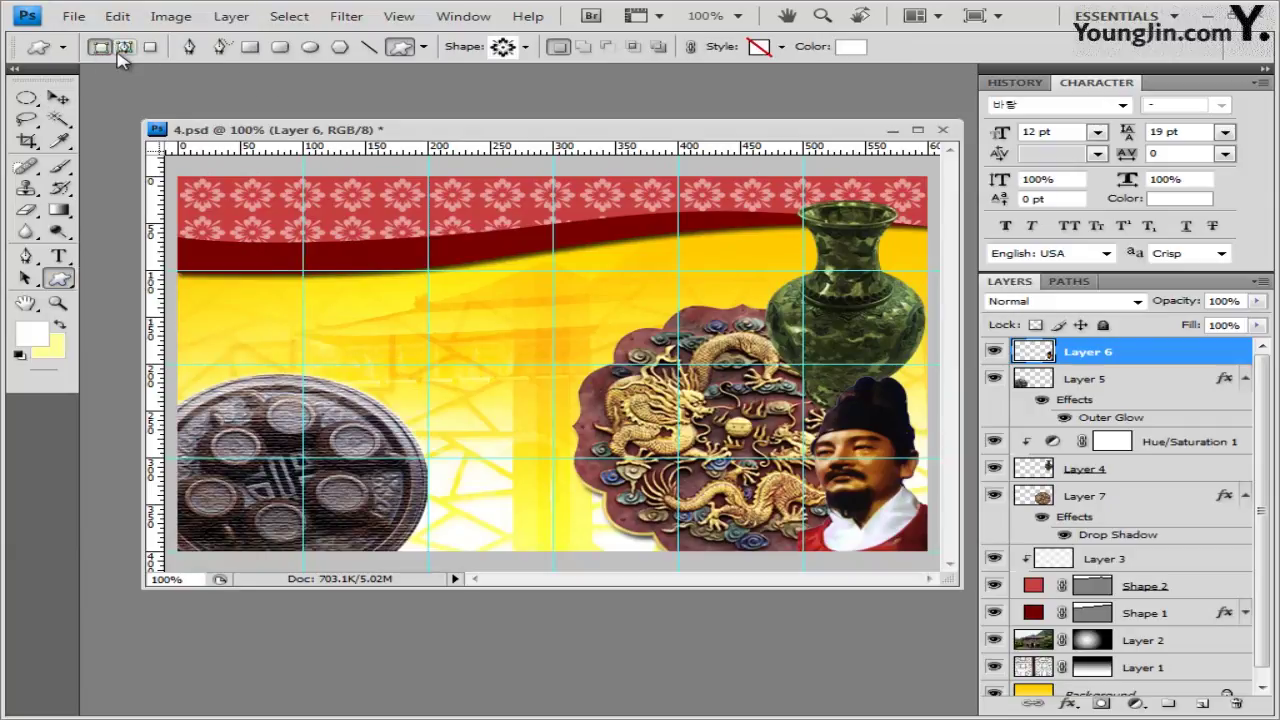
click(526, 49)
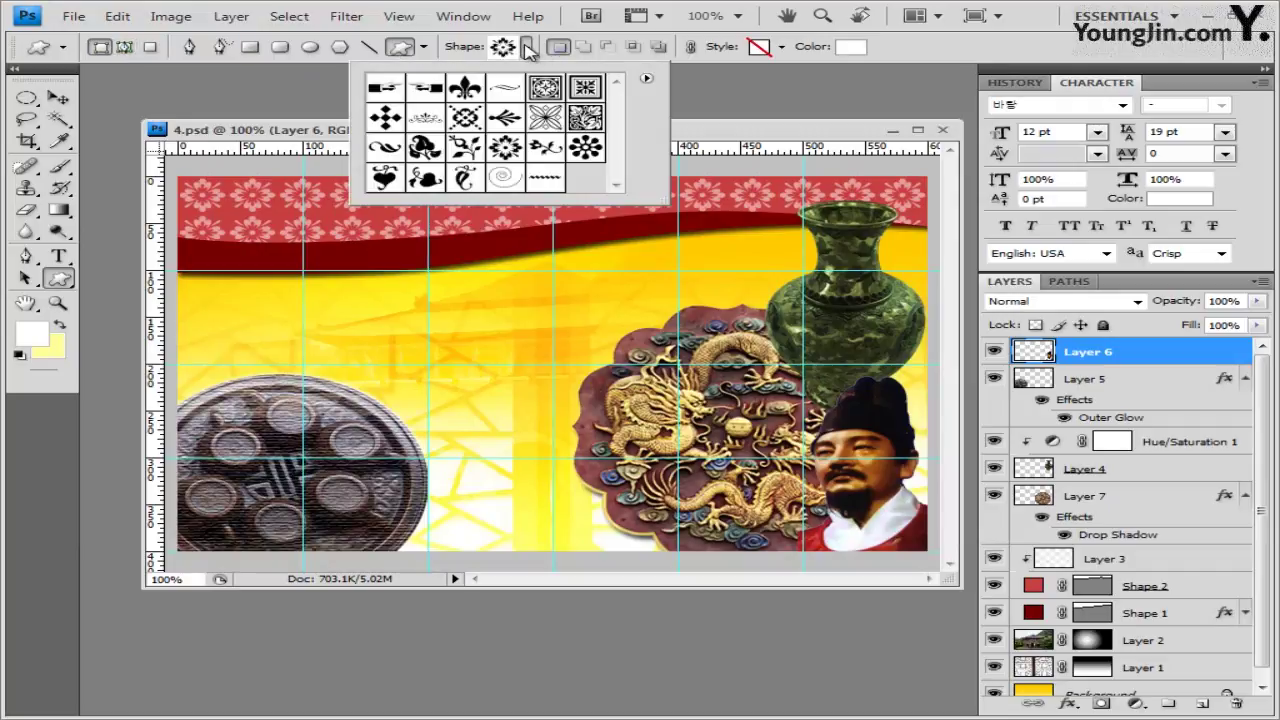
click(648, 80)
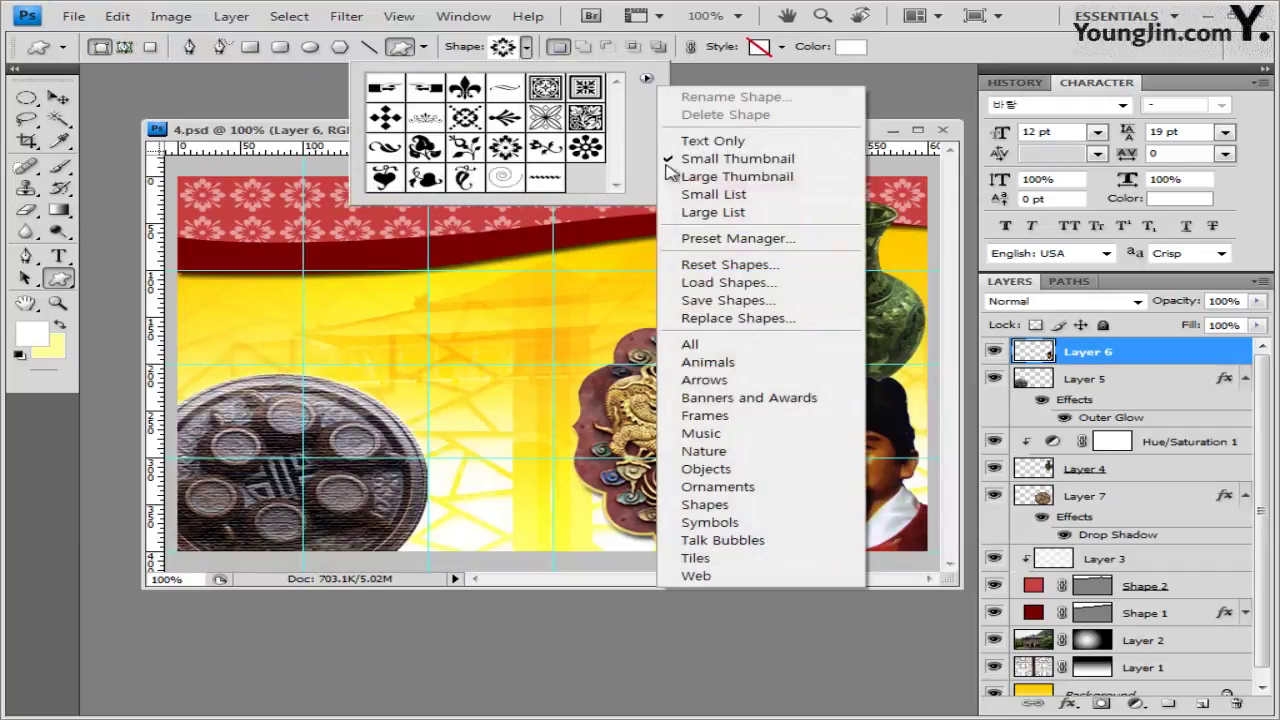
click(757, 398)
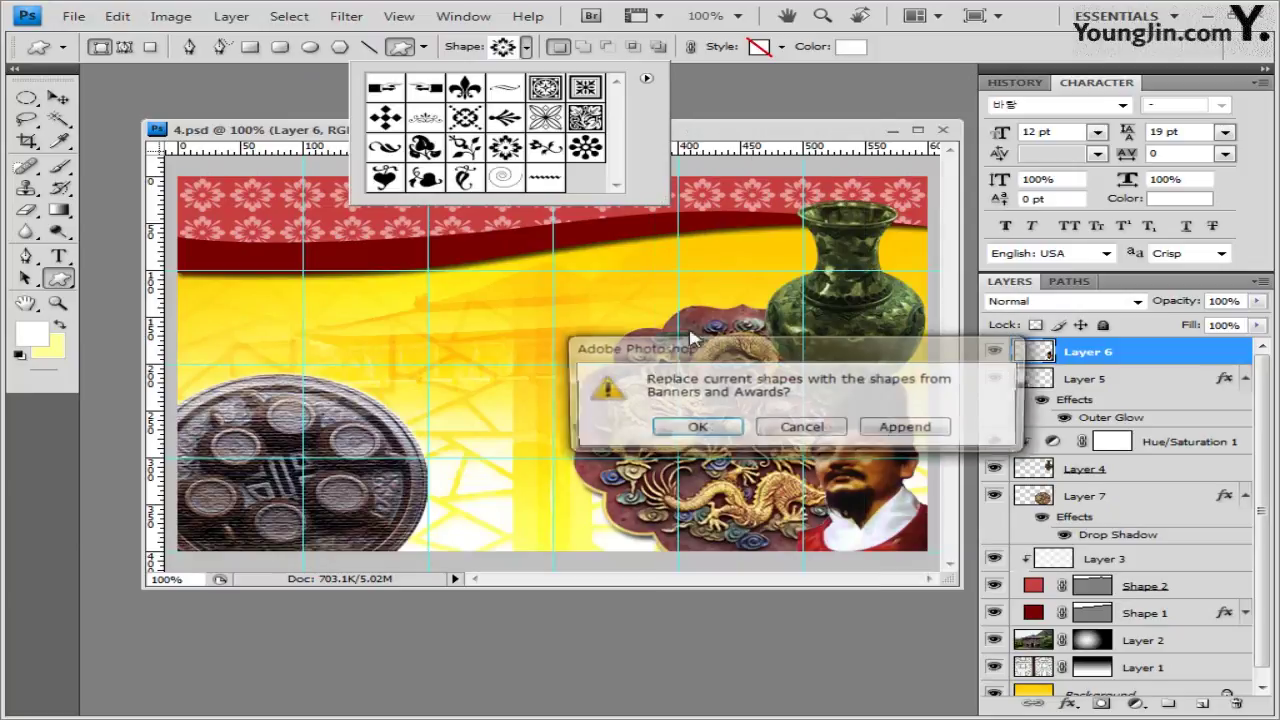
click(716, 430)
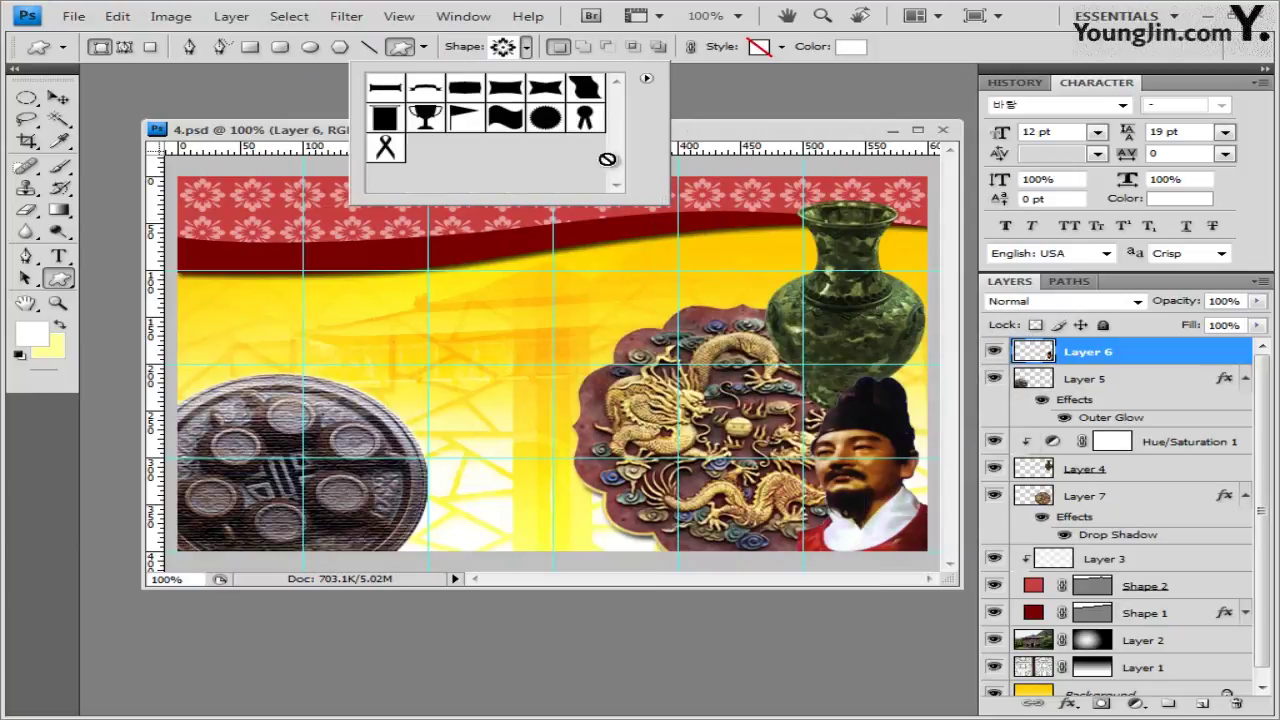
Draw a flared banner shape about 87 px wide and 26 px high below the header band's edge on the left of the canvas
click(507, 94)
click(205, 246)
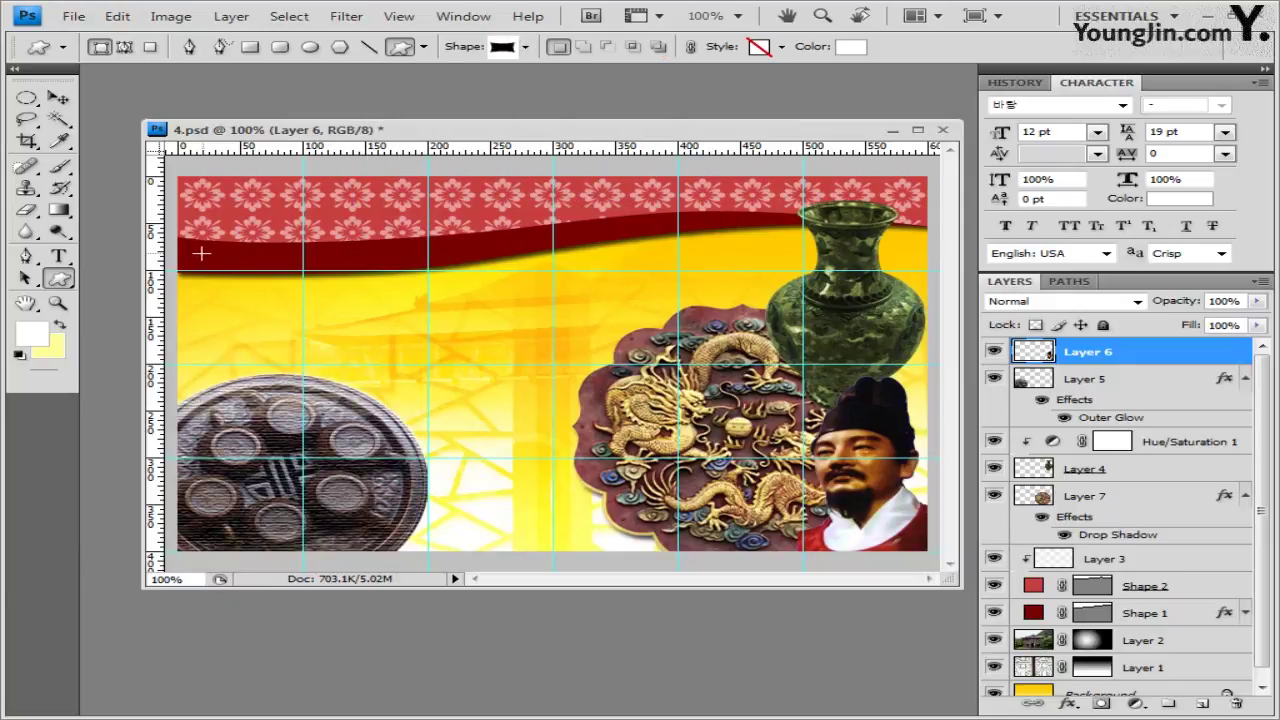
drag(197, 257, 306, 290)
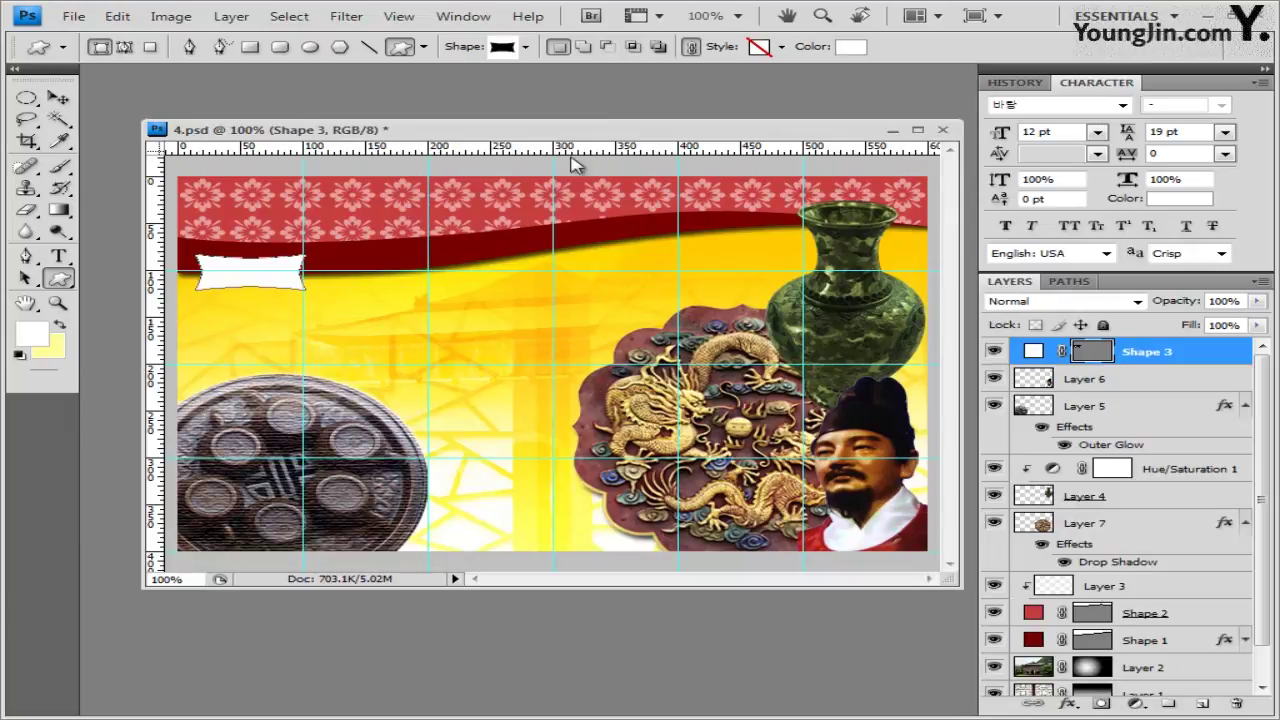
Recolour the banner shape to #ec8500 and widen it to about 100 px with Free Transform
click(783, 47)
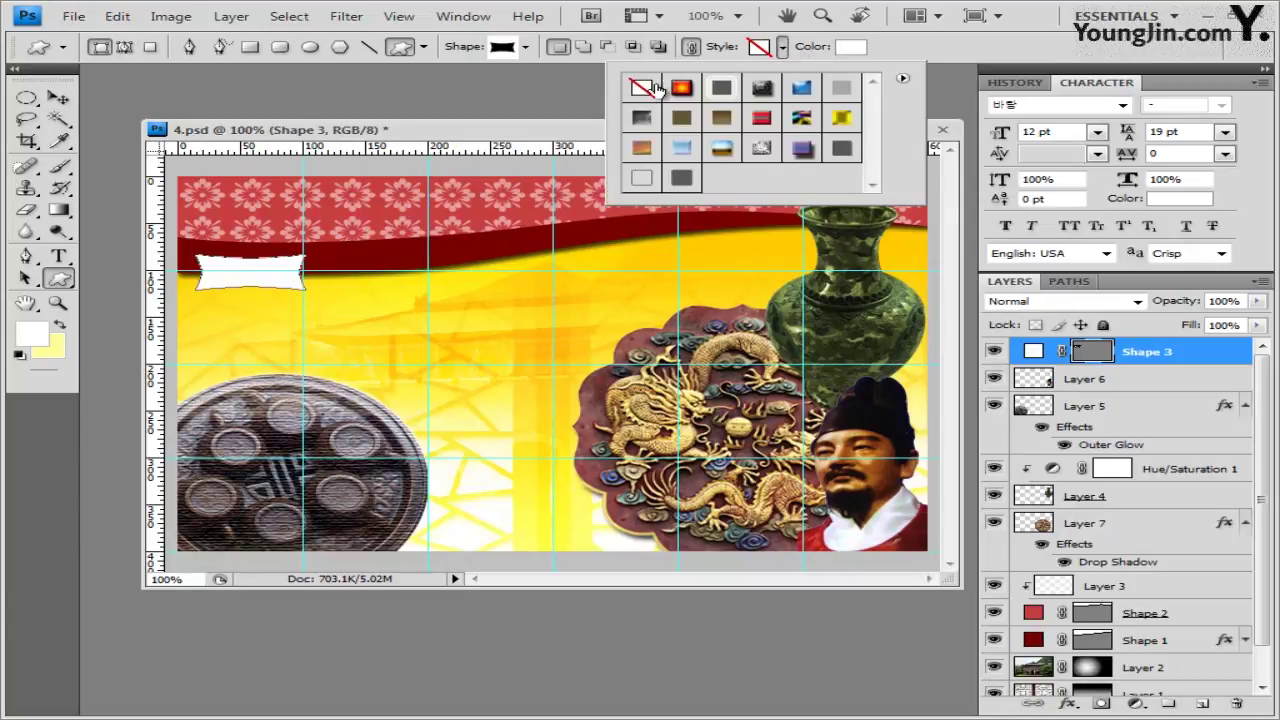
click(852, 47)
double_click(815, 515)
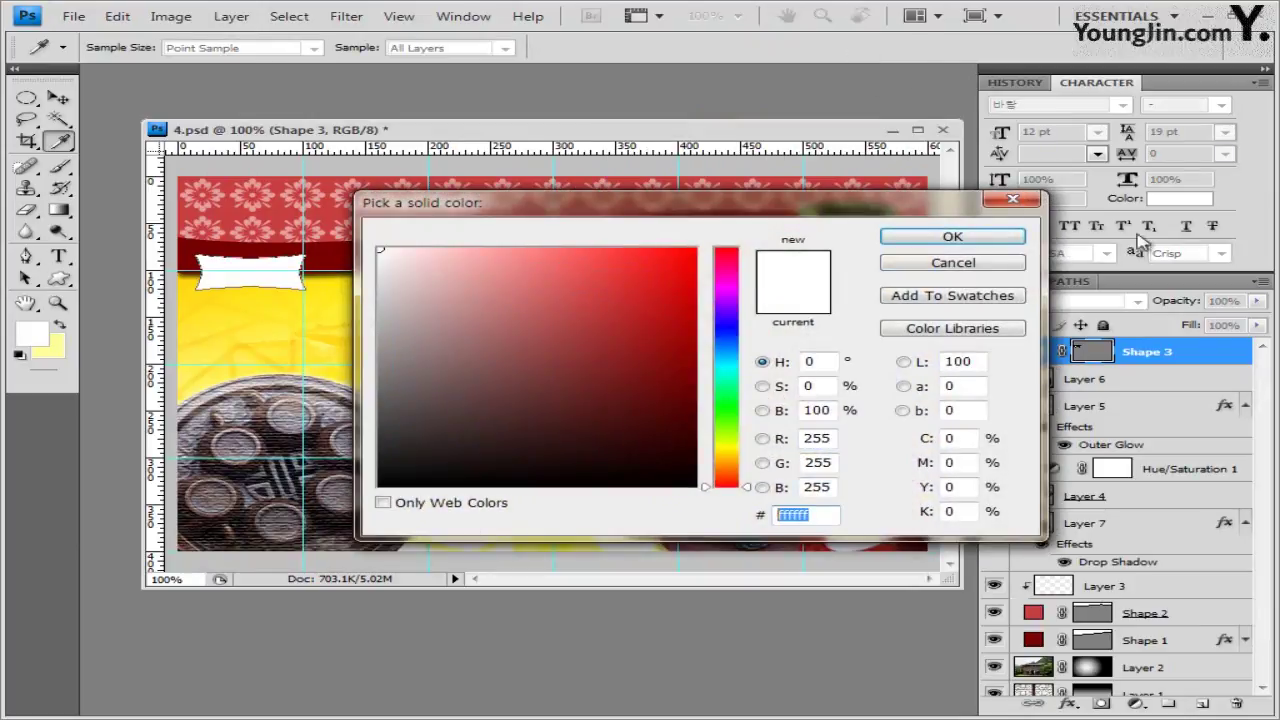
text(ec8500)
click(1000, 237)
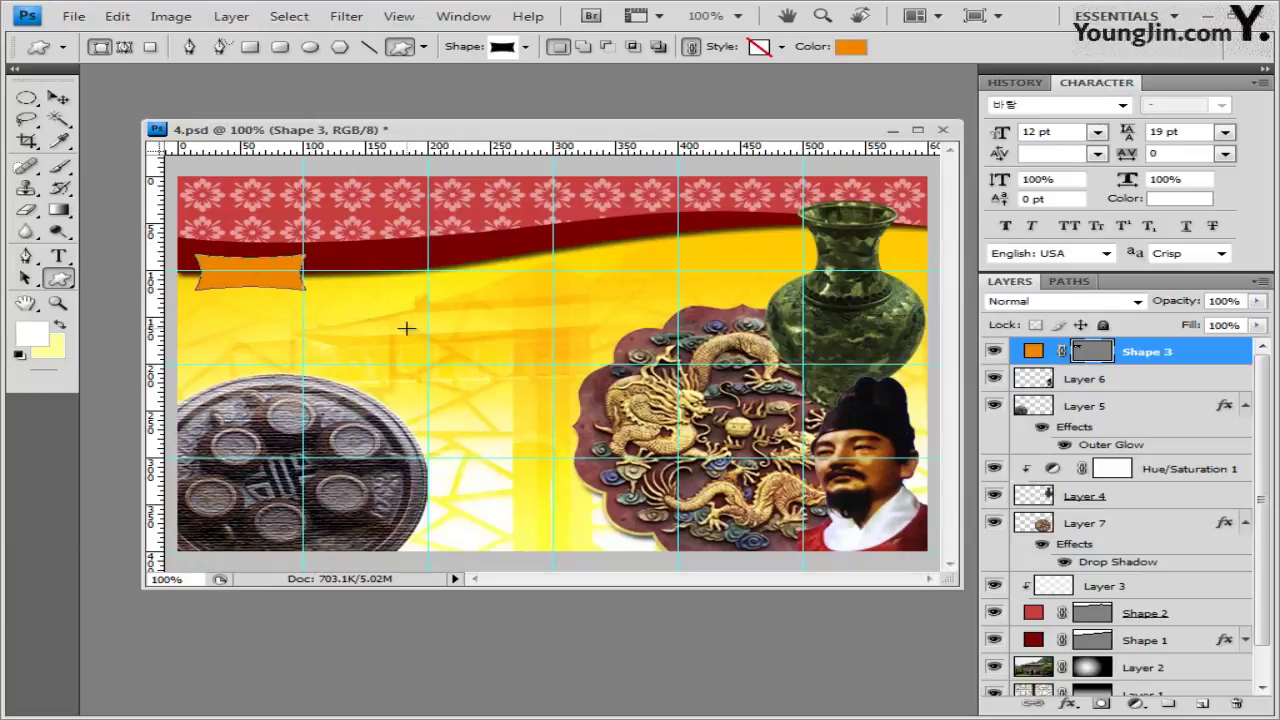
key(ctrl+t)
key(Return)
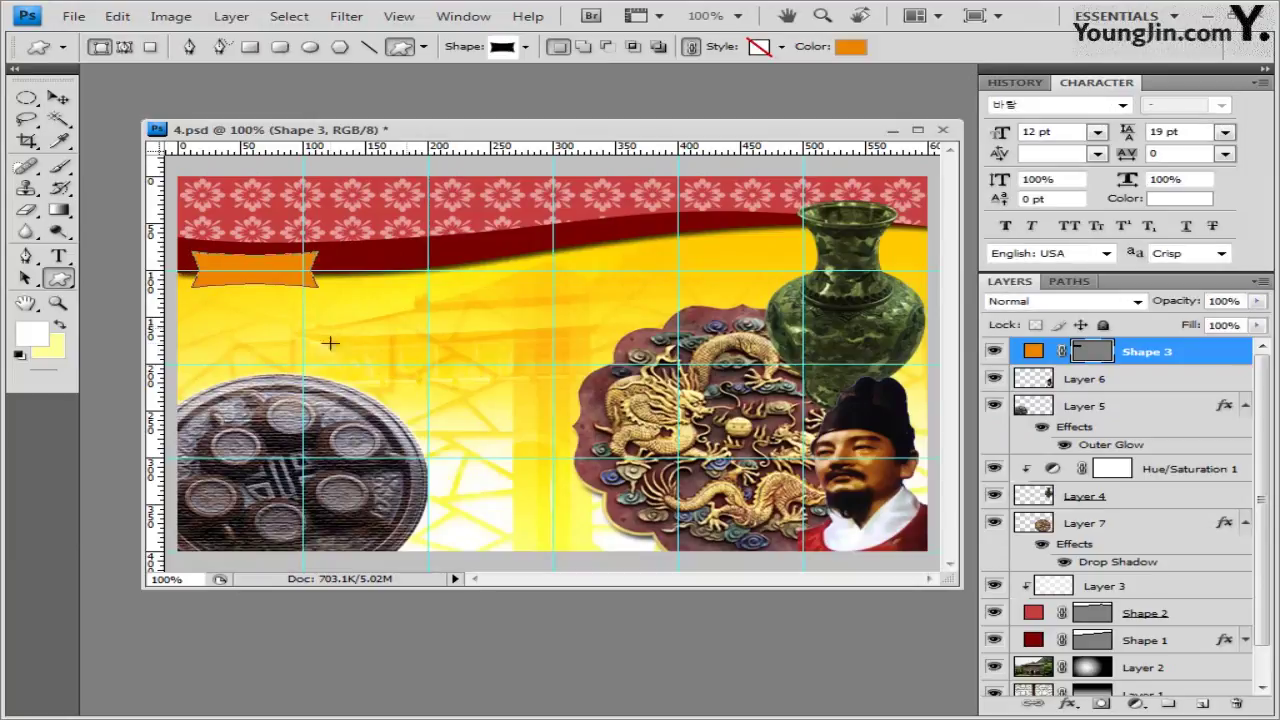
Add an Inner Shadow (Multiply, 75%, 120°, distance 5 px, size 5 px) and a 3 px white outside Stroke to the banner
click(1068, 705)
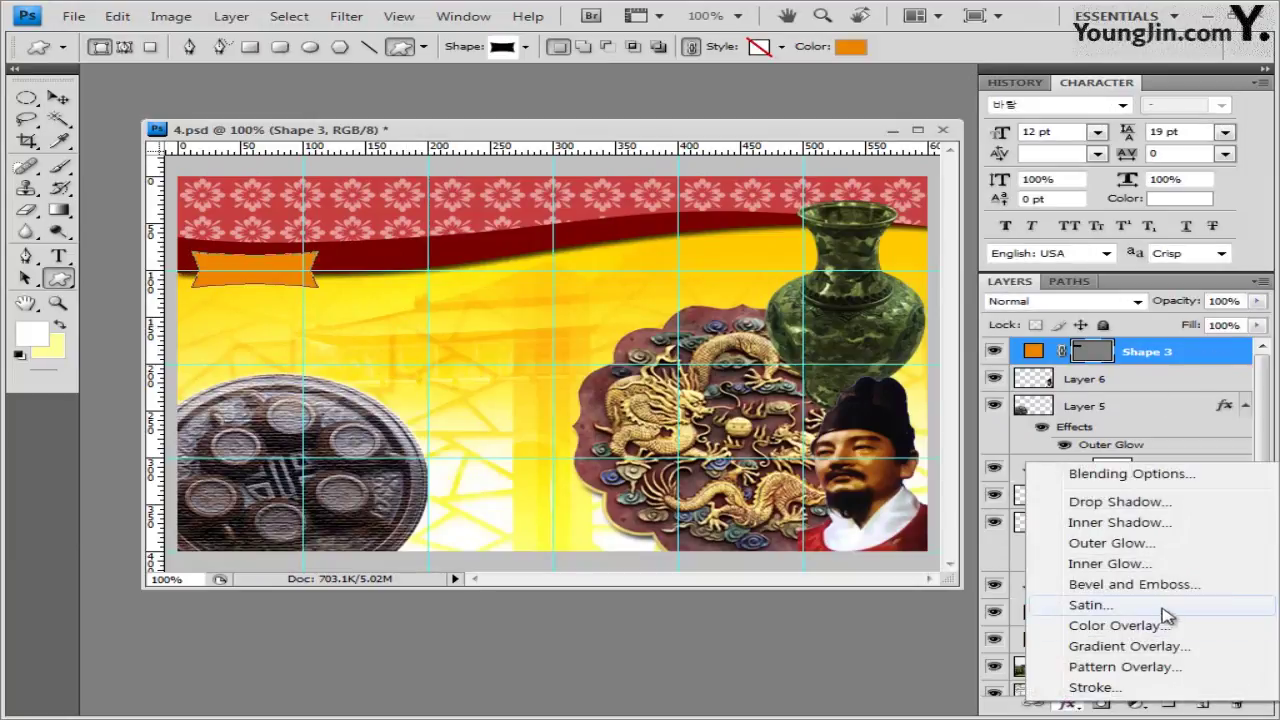
click(835, 245)
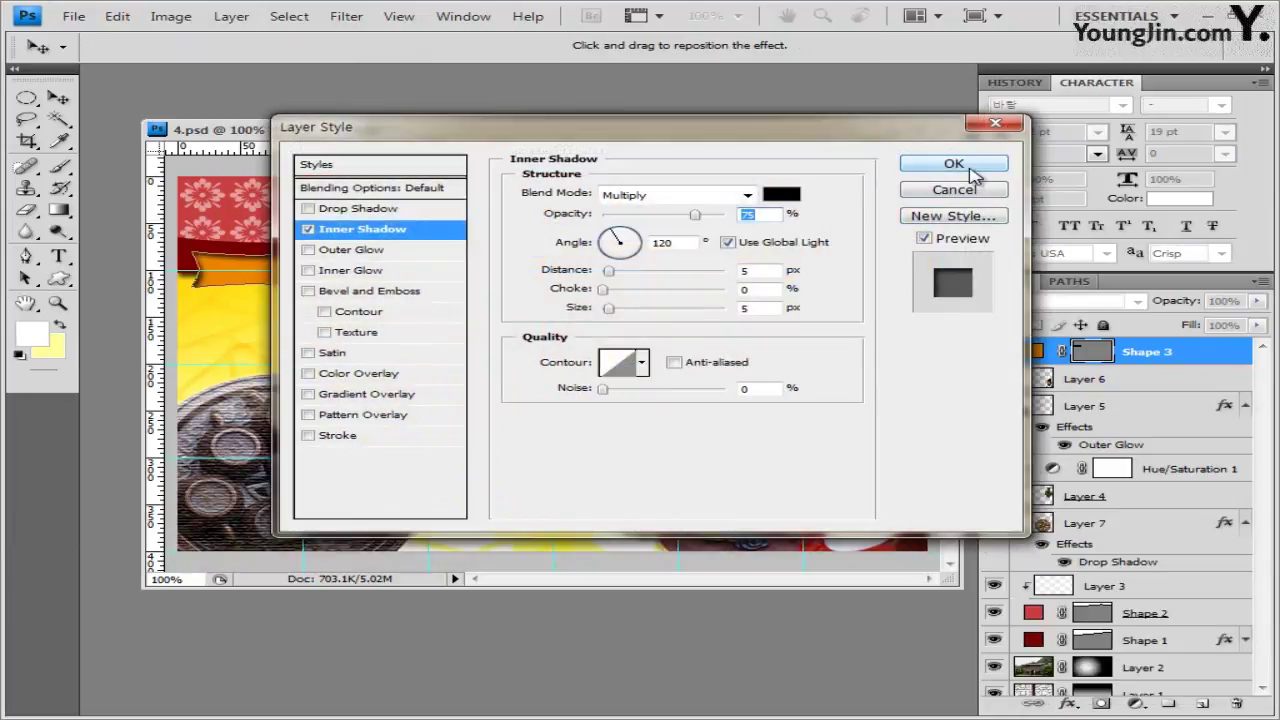
click(334, 442)
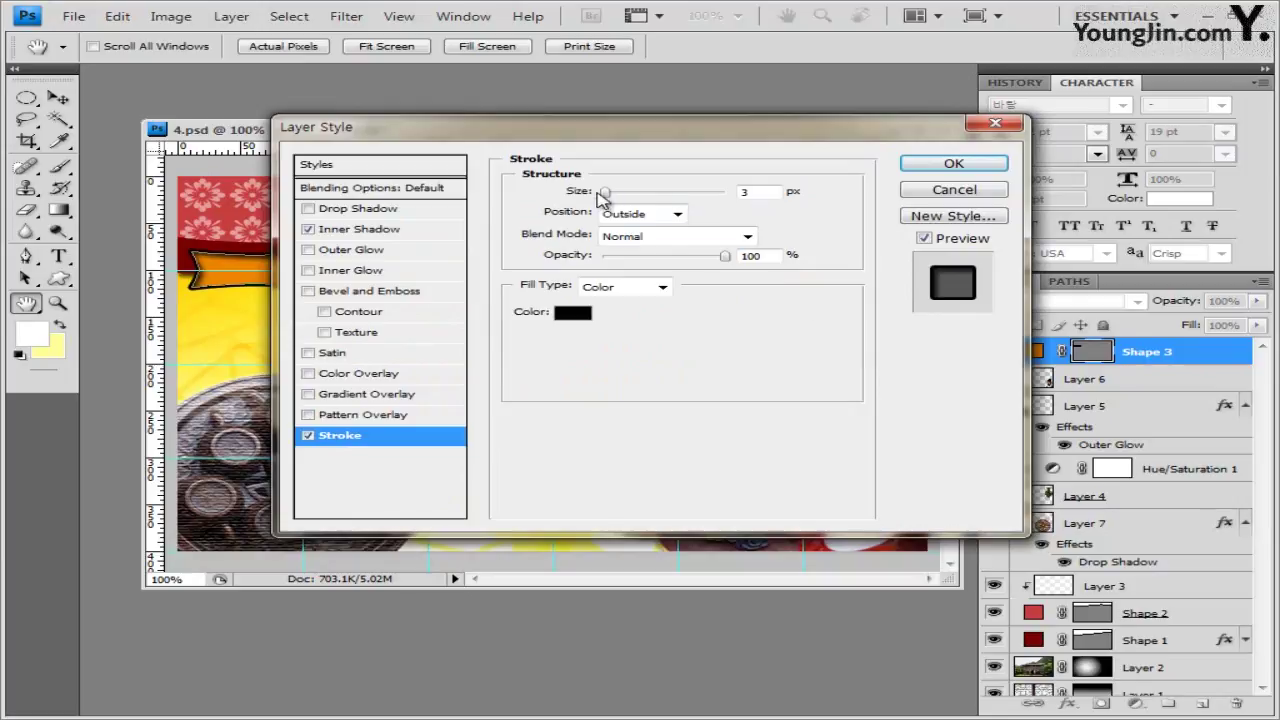
click(572, 314)
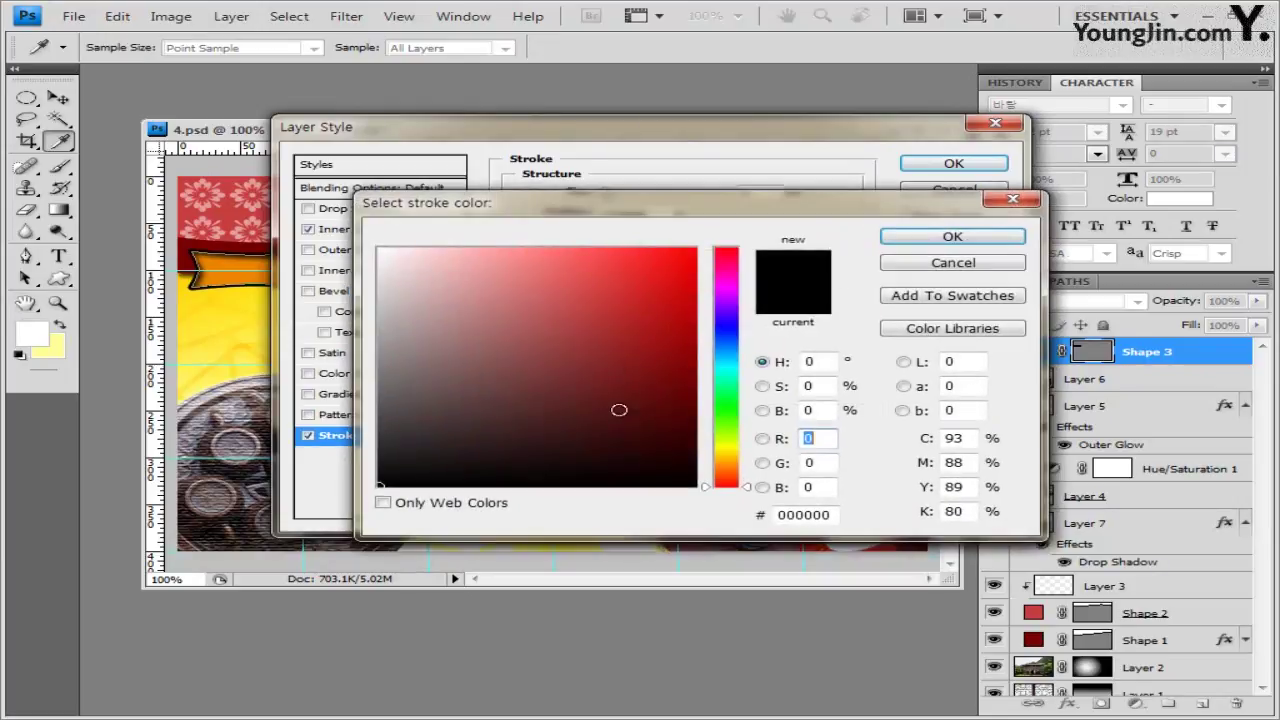
click(379, 250)
click(830, 514)
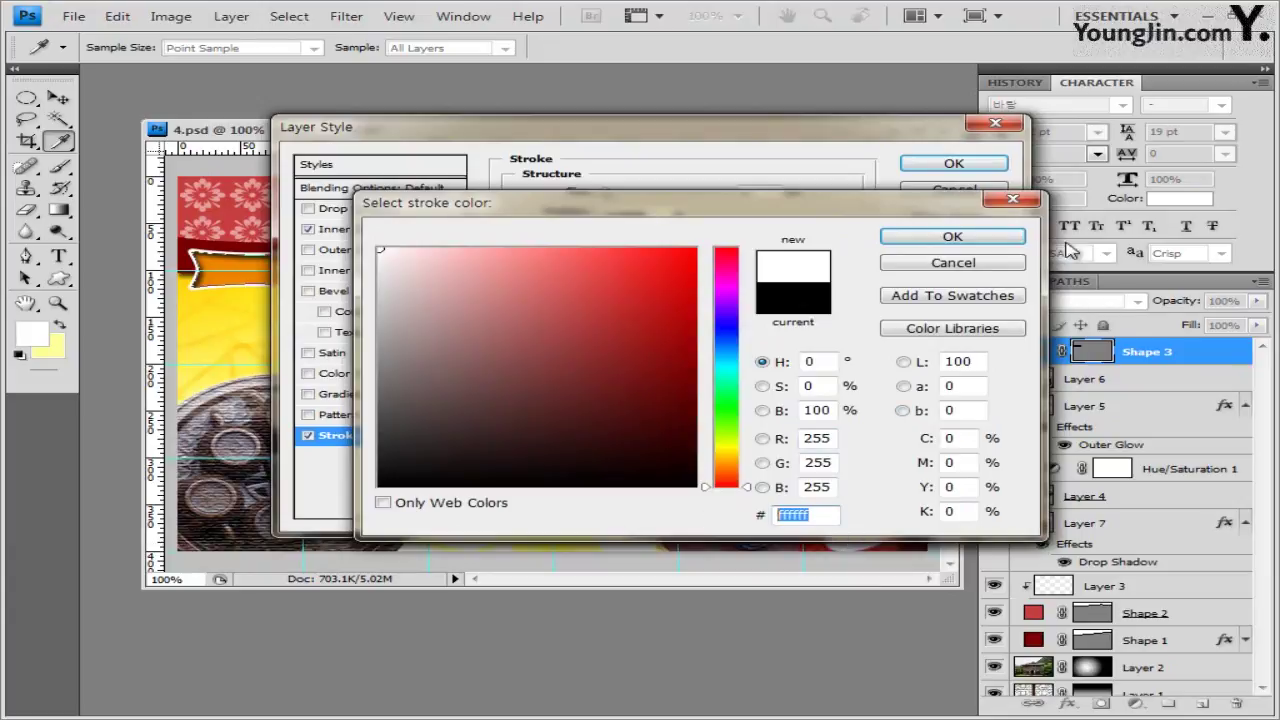
click(970, 240)
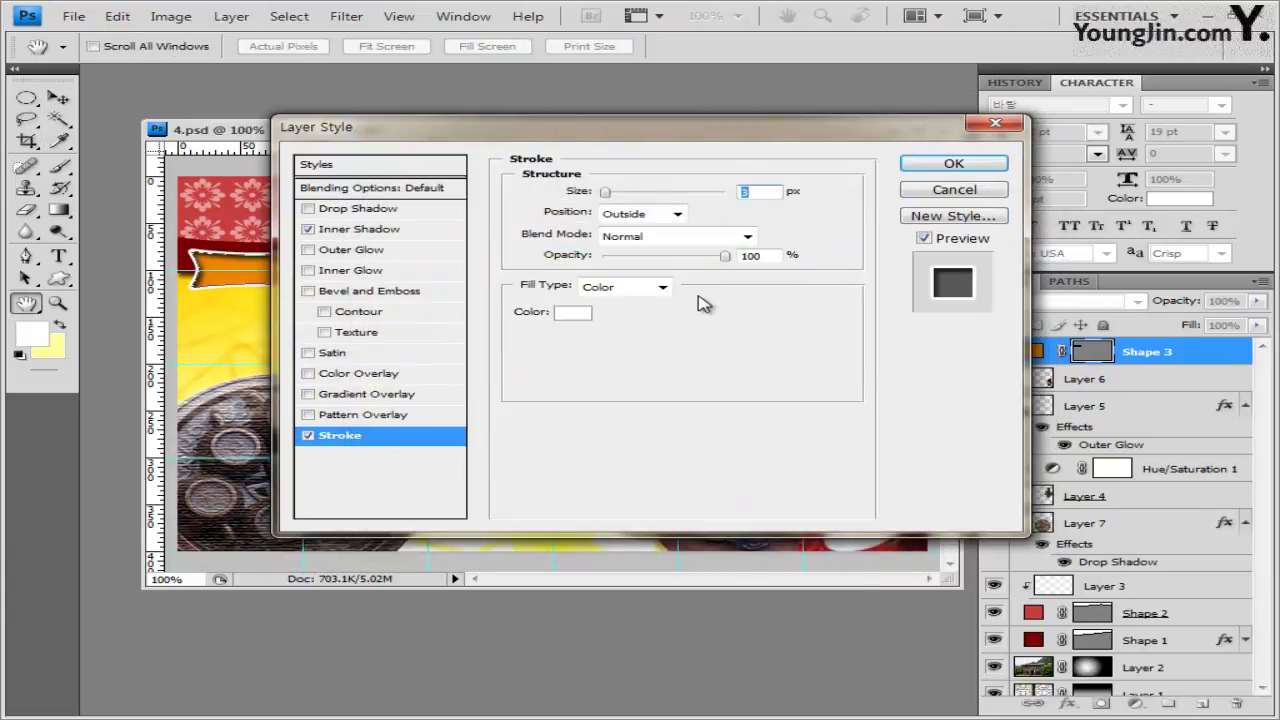
click(962, 165)
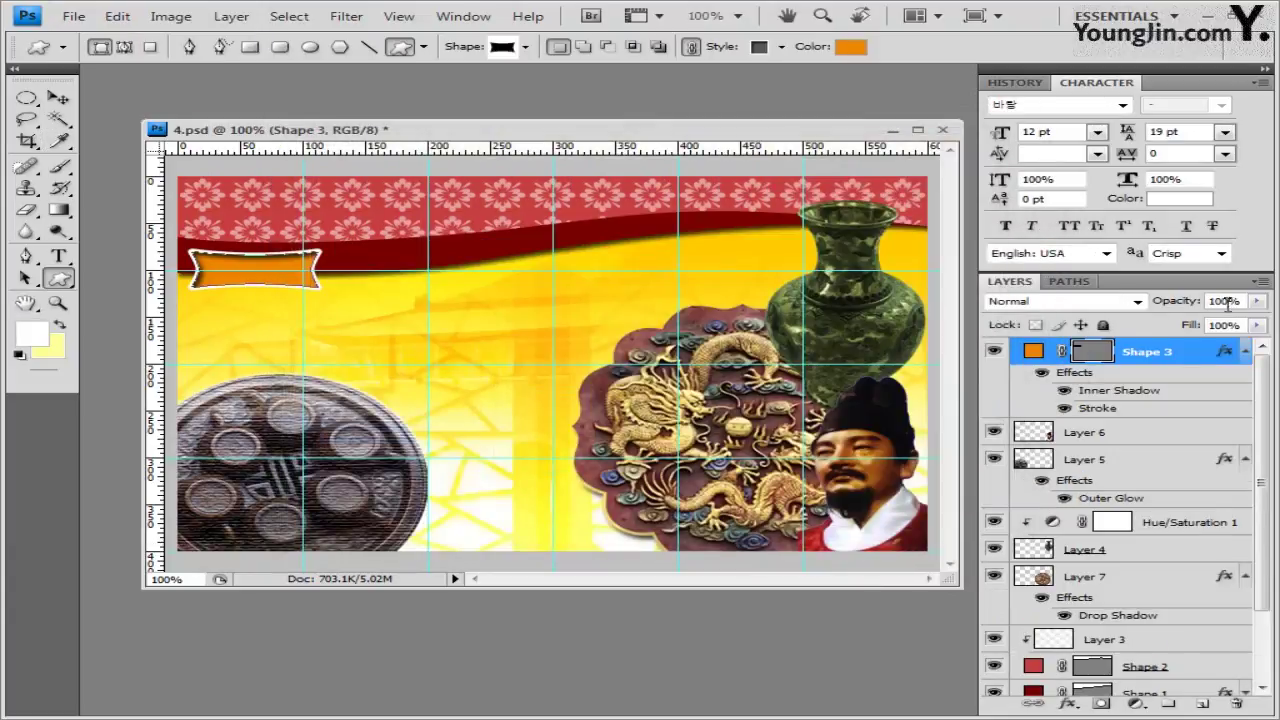
Set the banner's opacity to 60% and duplicate it three times into an evenly spaced horizontal row beneath the header
click(1240, 300)
text(60)
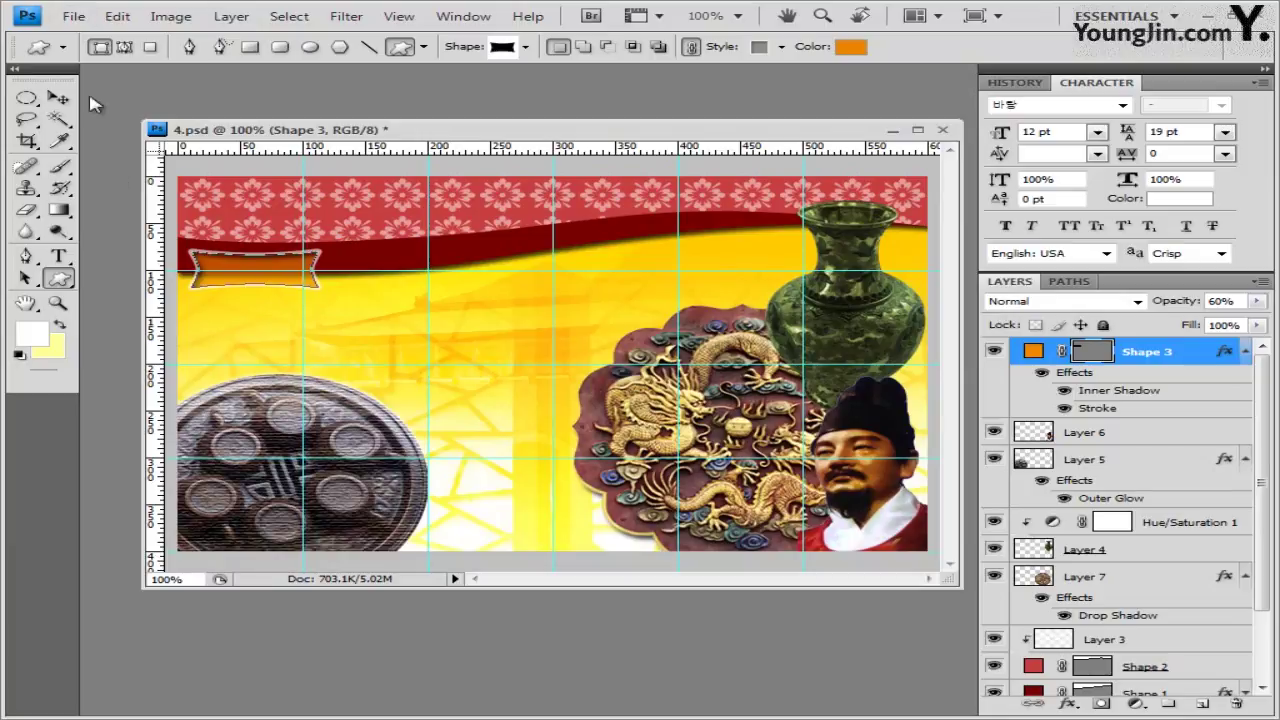
click(62, 100)
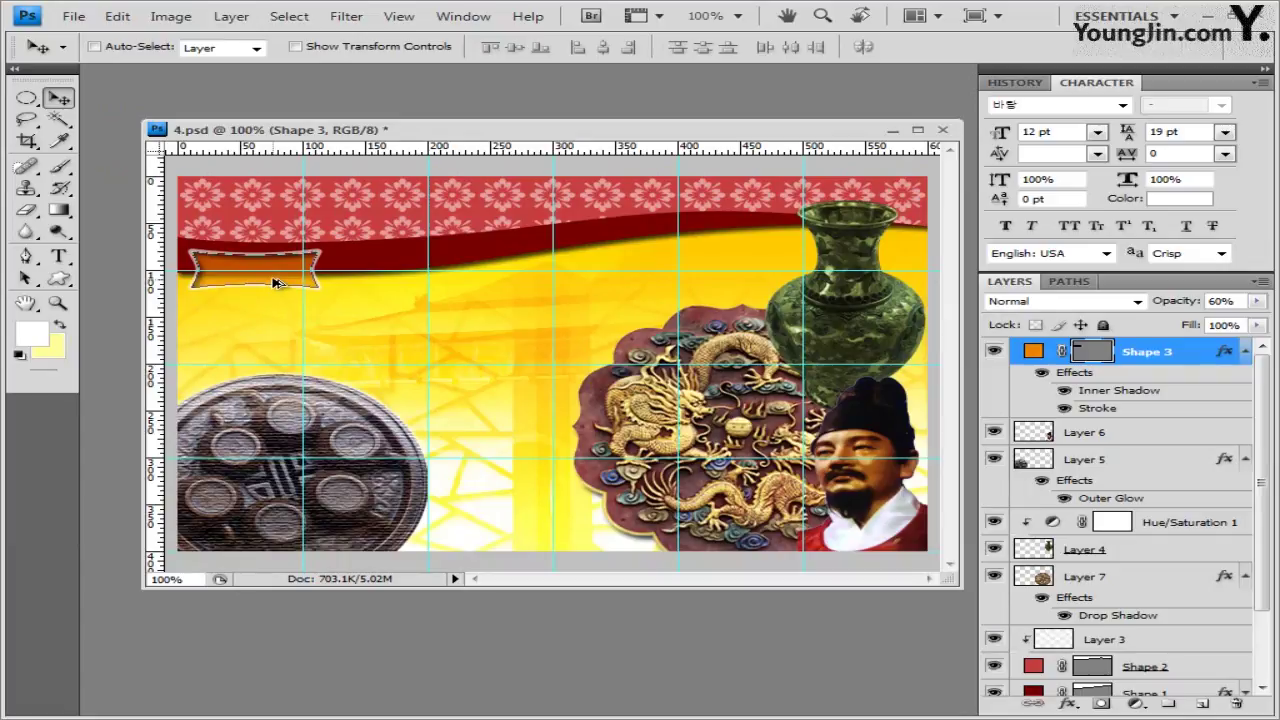
drag(277, 283, 427, 283)
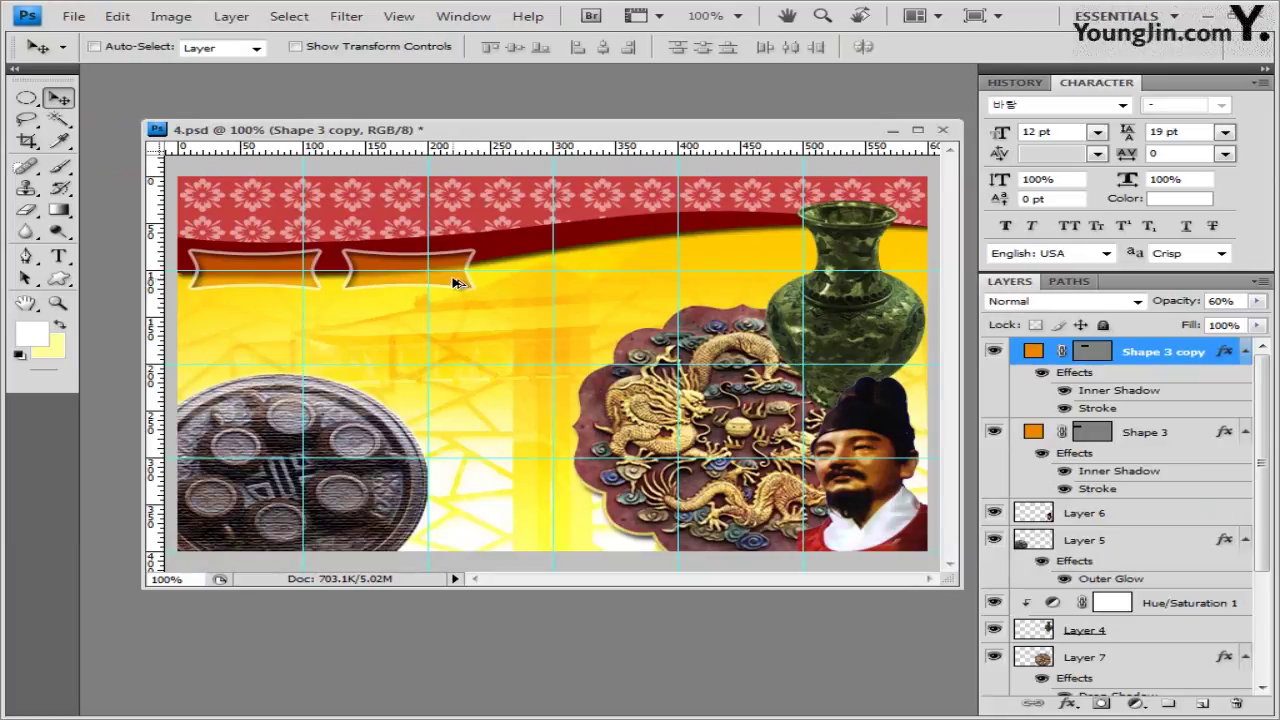
drag(455, 282, 750, 274)
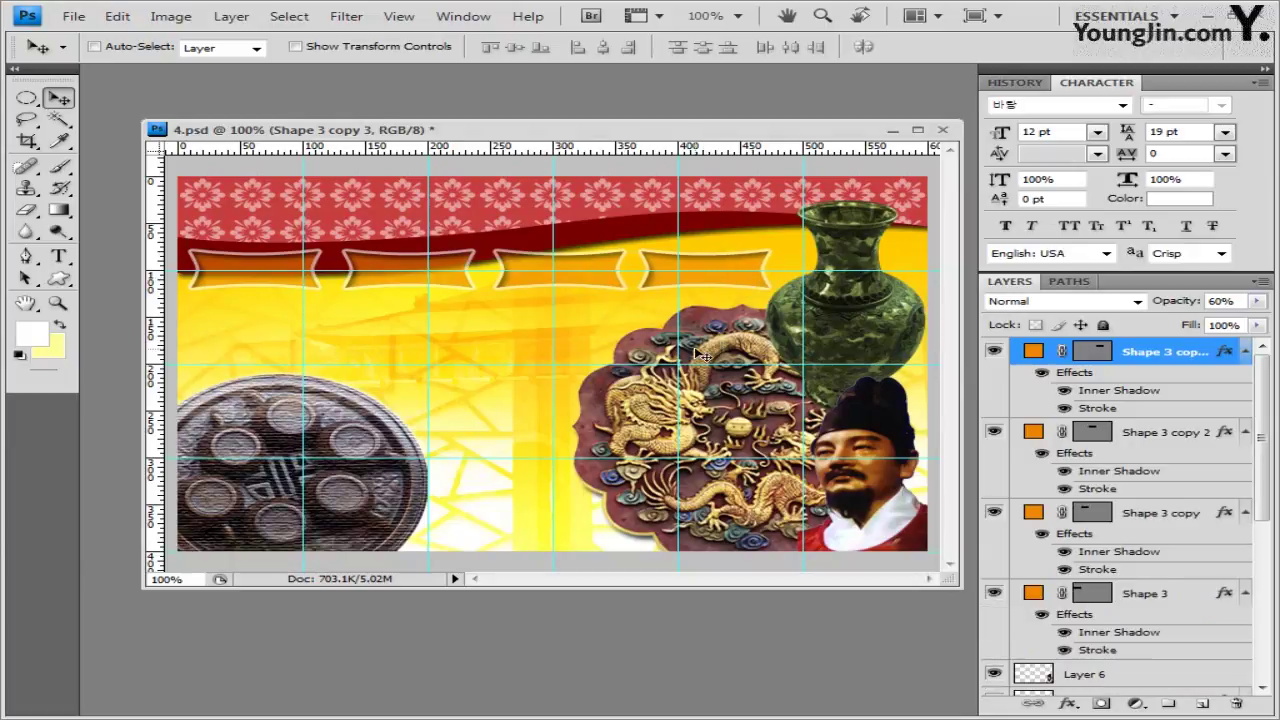
key(Right)
key(Right)
key(Right)
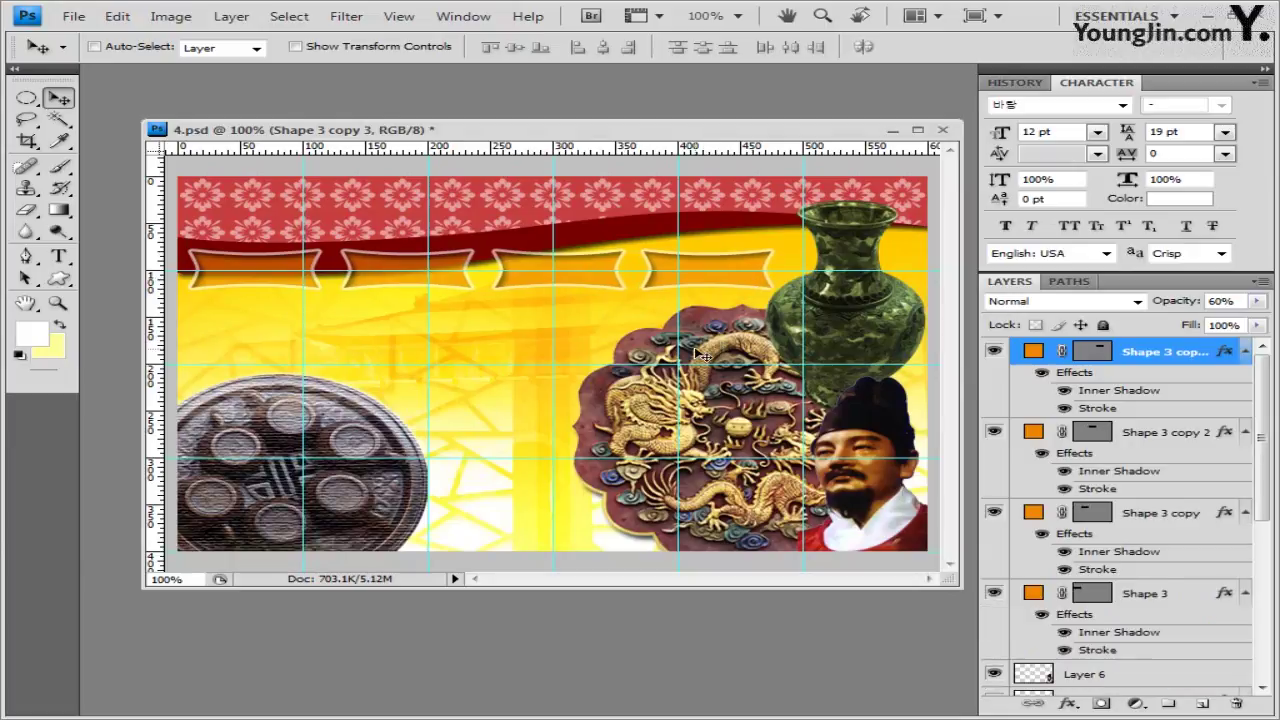
Collapse the effects lists of the four banner layers and make the topmost banner copy the active layer
click(1245, 352)
click(1246, 378)
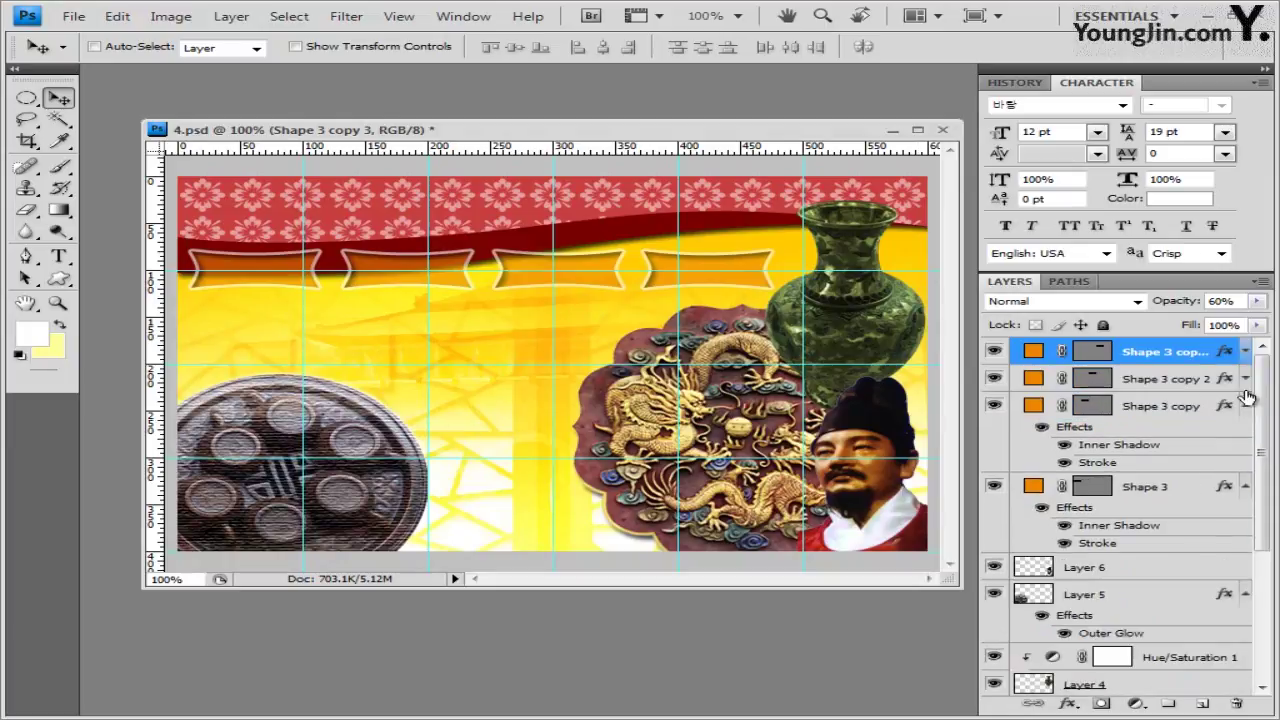
click(1246, 405)
click(1246, 433)
click(1127, 433)
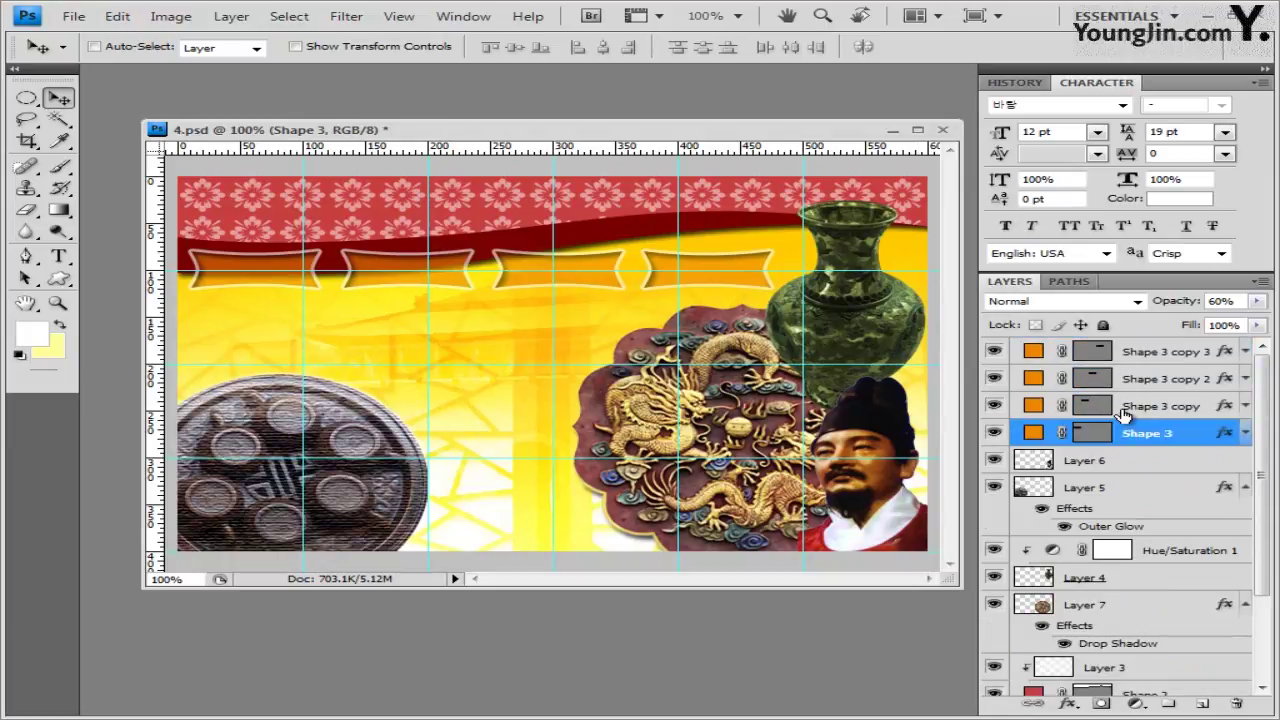
click(1127, 405)
click(1127, 378)
click(1127, 351)
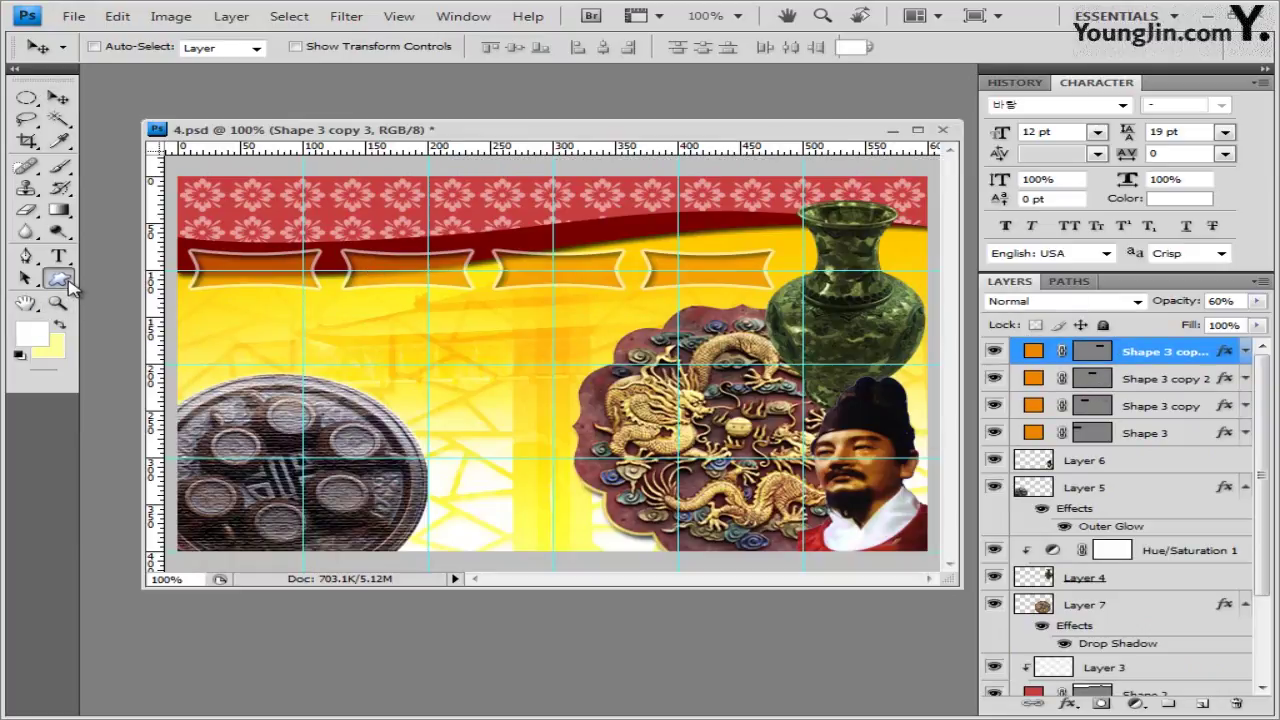
Replace the Custom Shape tool's shapes with the Ornaments set
click(63, 282)
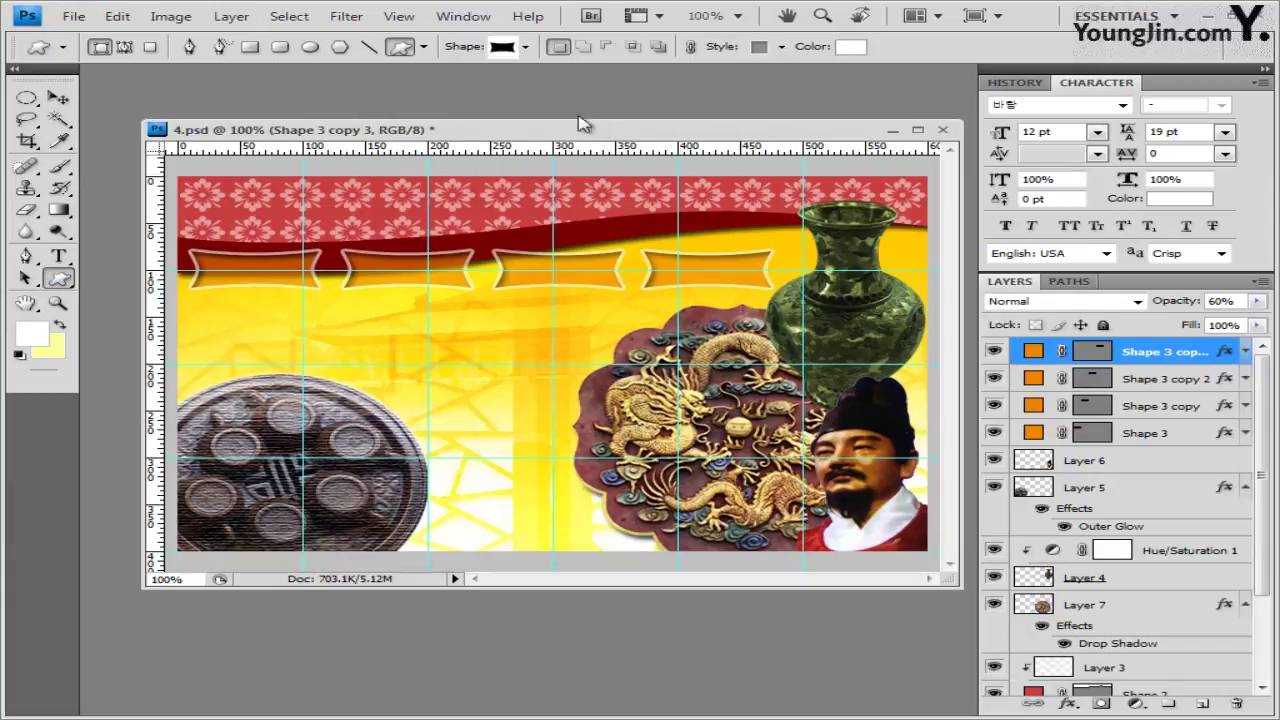
click(526, 47)
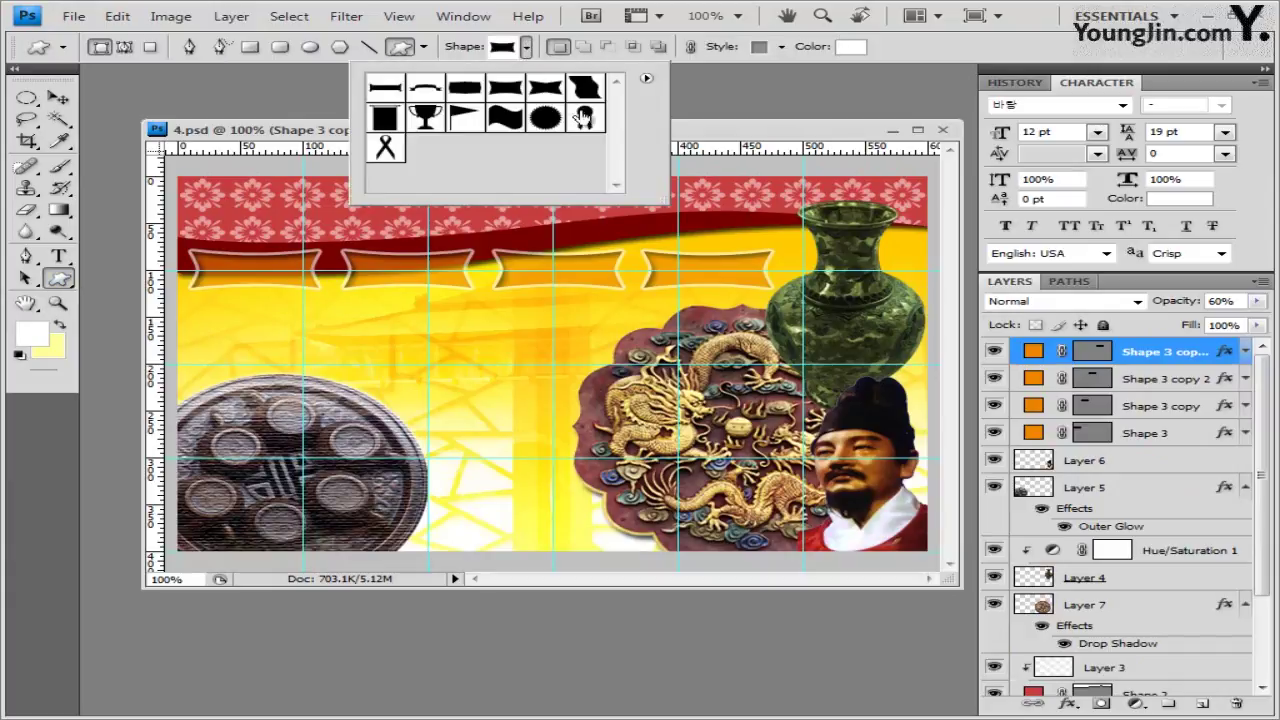
click(646, 80)
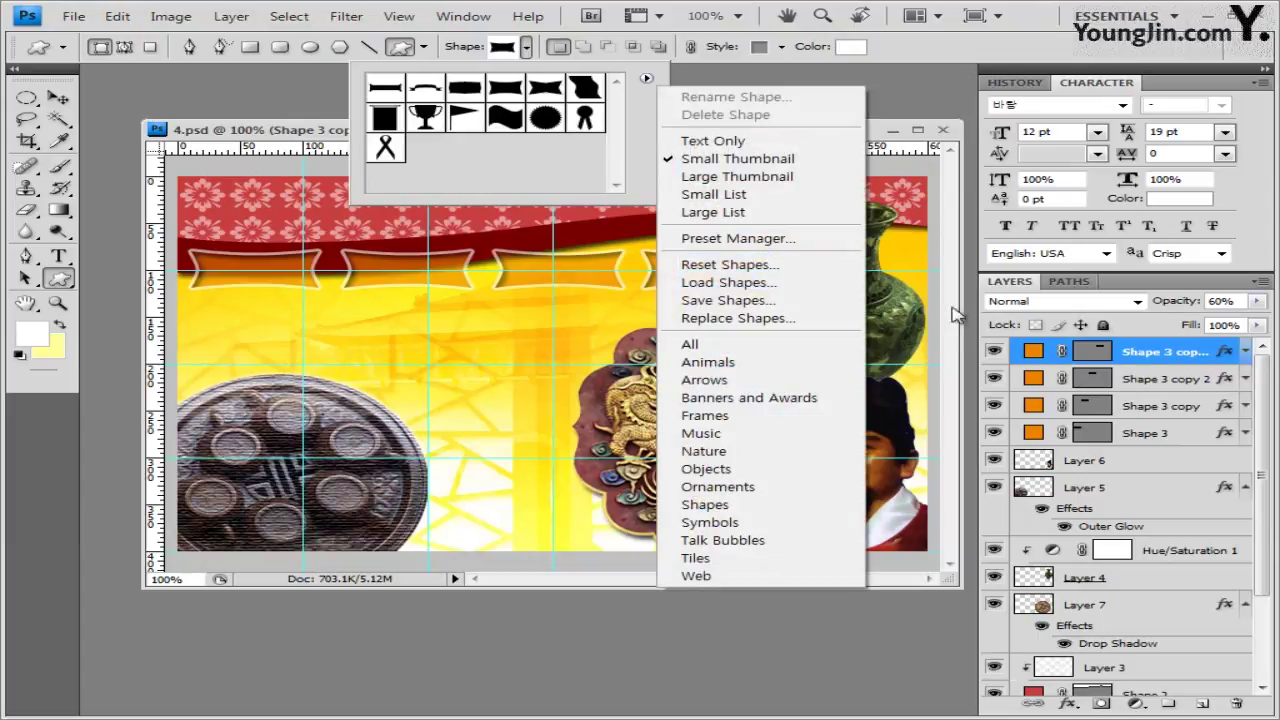
click(753, 494)
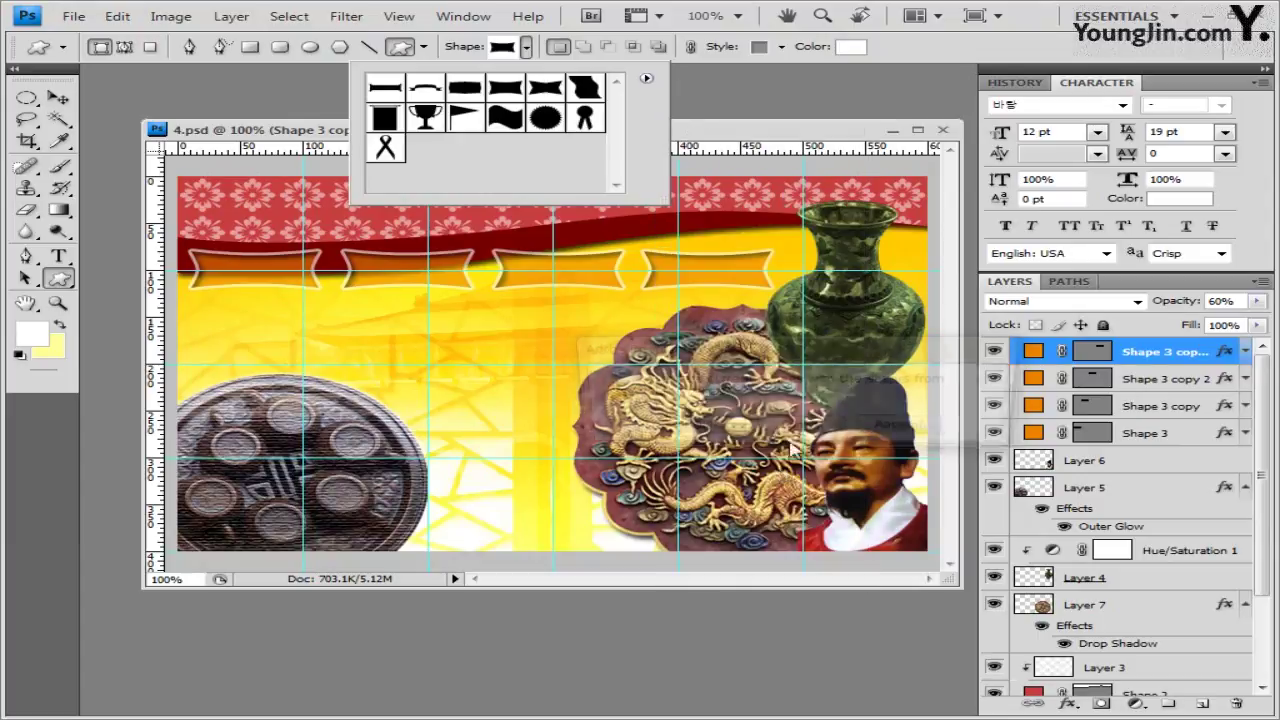
click(709, 426)
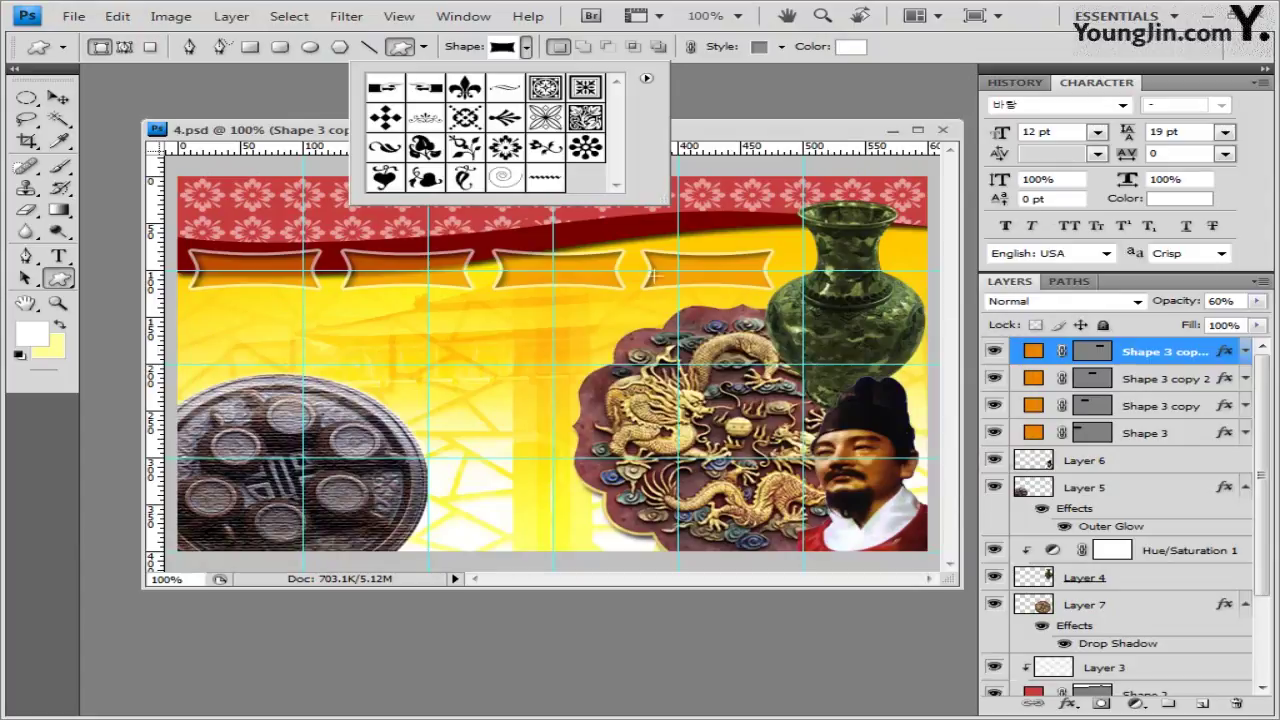
Draw the leafy flower-branch ornament about 109 px wide and 88 px high between the tray and the dragon plaque
click(468, 148)
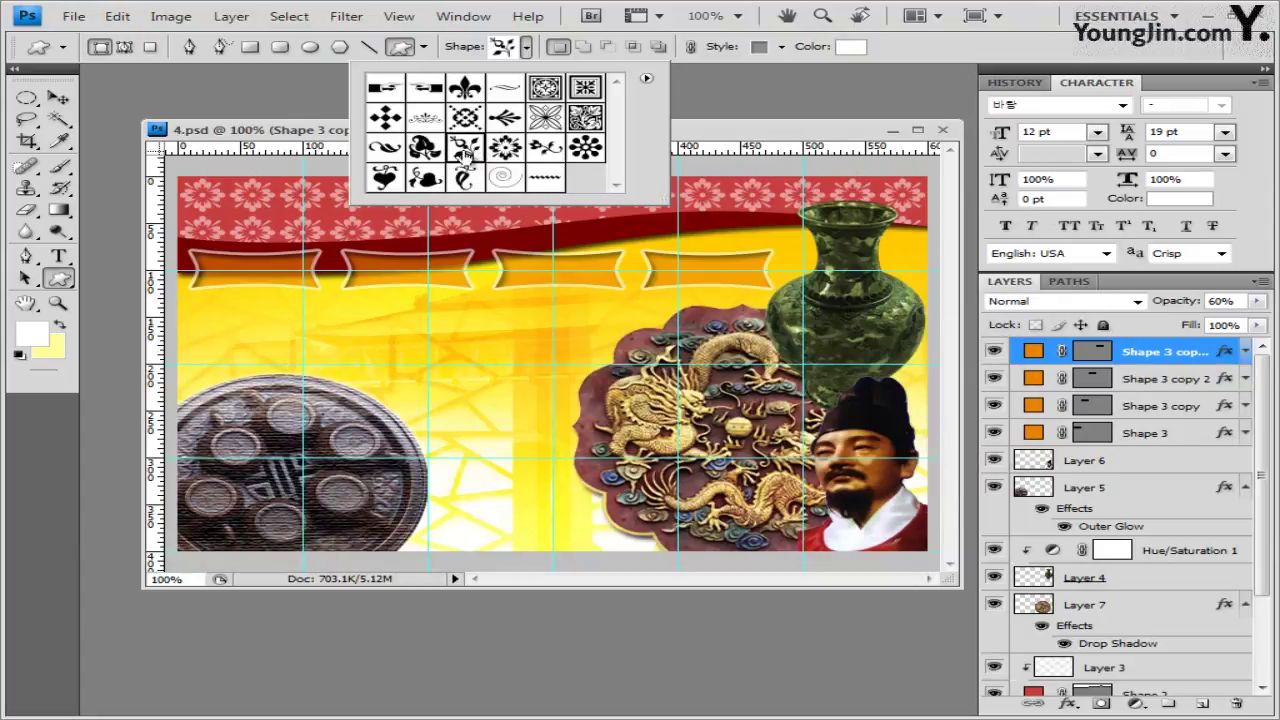
key(Return)
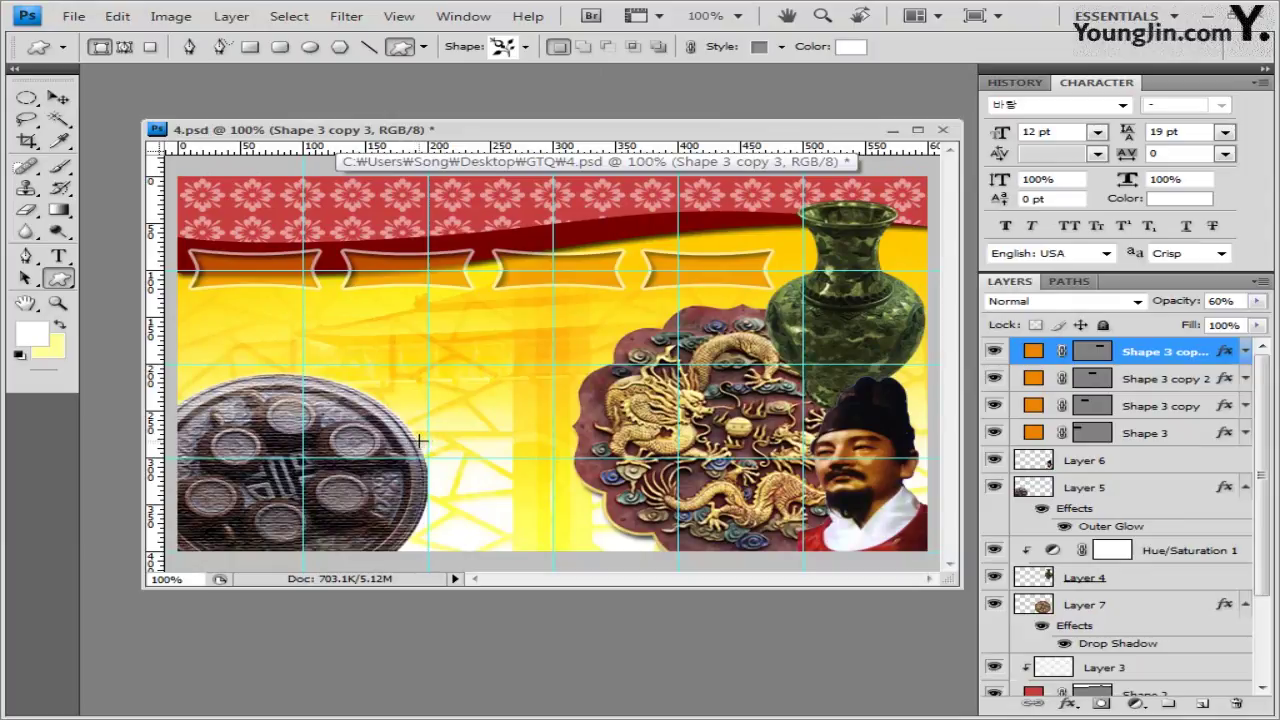
mouse_move(421, 441)
mouse_down()
mouse_move(576, 570)
mouse_move(512, 556)
mouse_move(558, 551)
mouse_up()
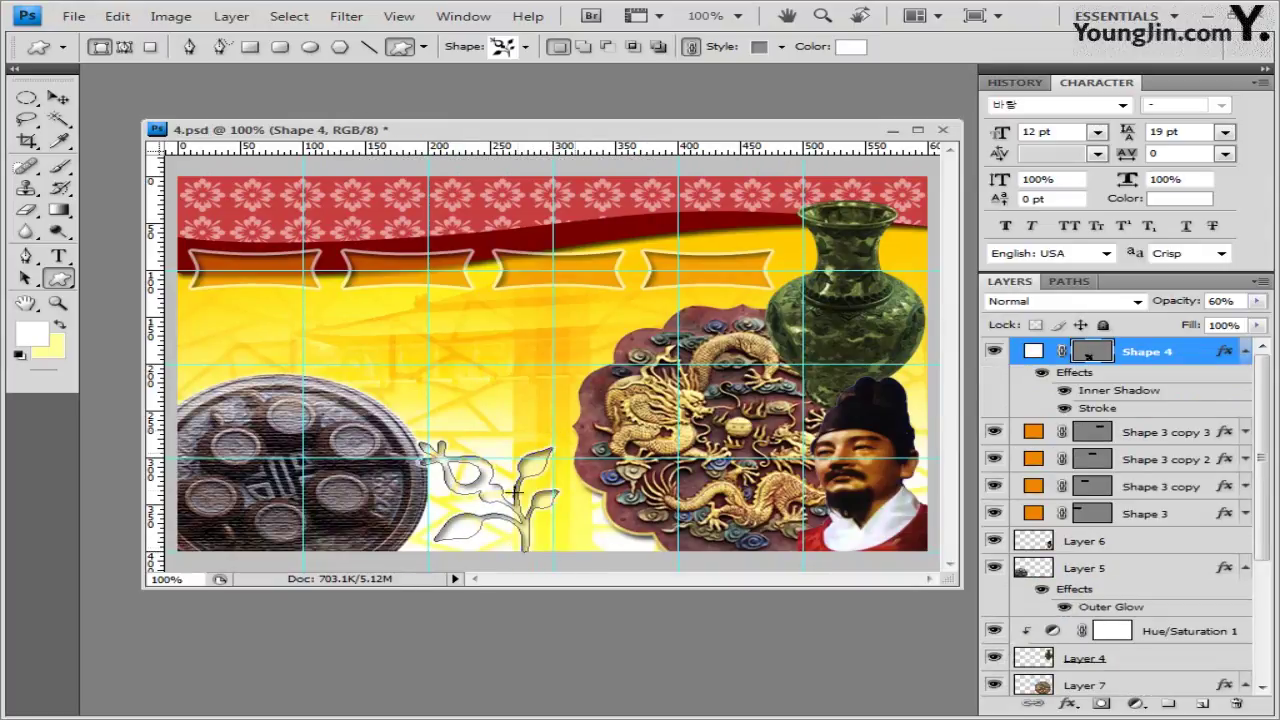
Remove the inherited layer style from the flower-branch shape and recolour it to #c83f3f
click(782, 47)
click(642, 87)
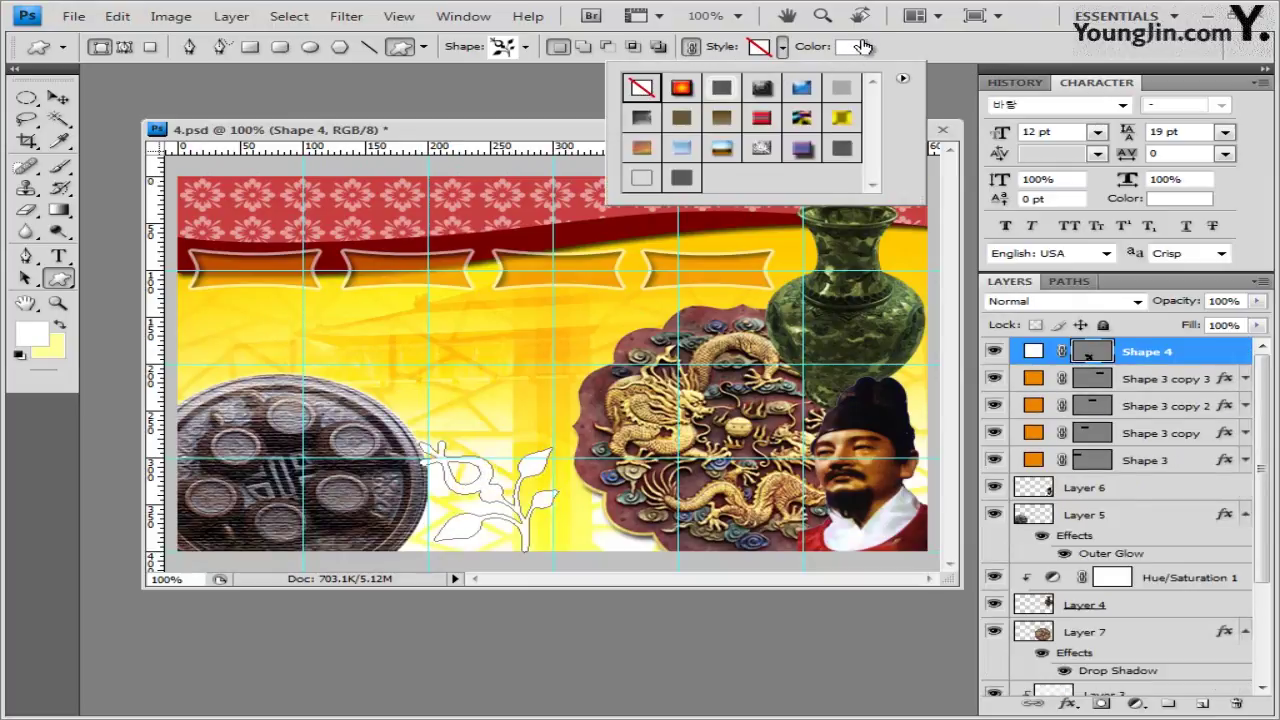
click(862, 47)
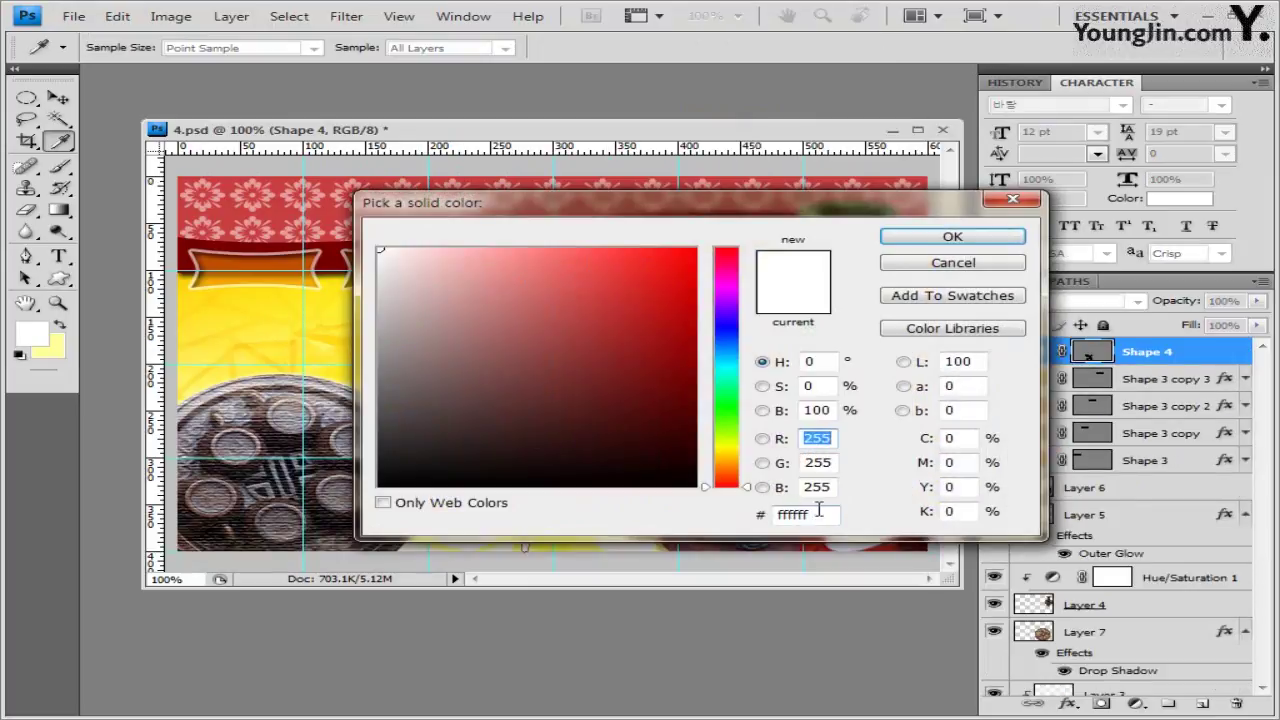
double_click(820, 514)
text(c83f3f)
click(992, 241)
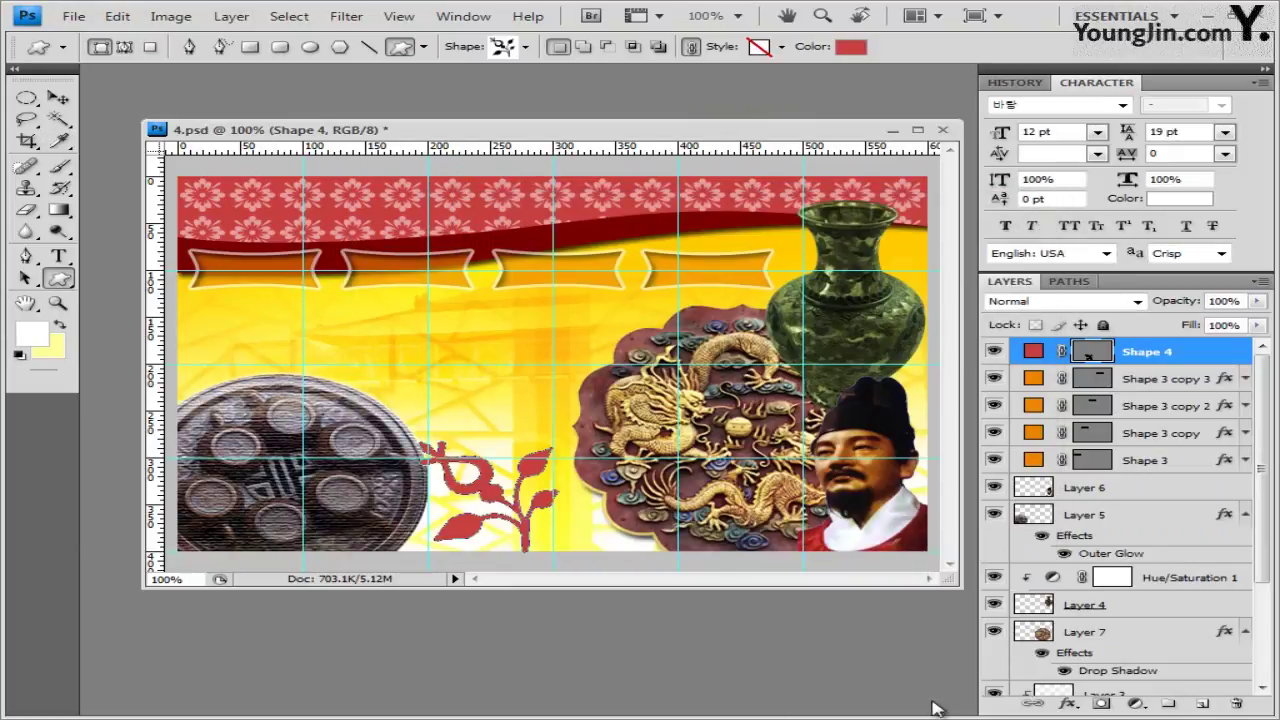
Add an Inner Shadow effect to the flower-branch shape and lower its layer opacity to 80%
click(1068, 703)
click(1120, 505)
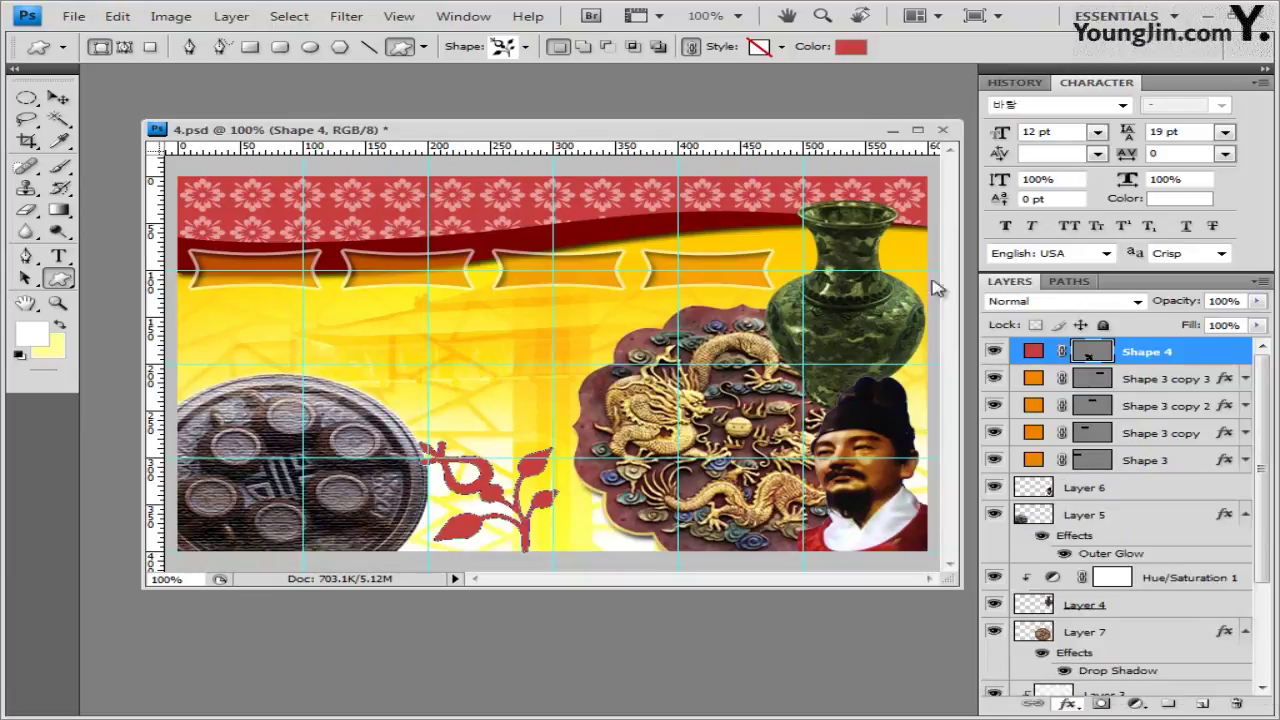
click(955, 165)
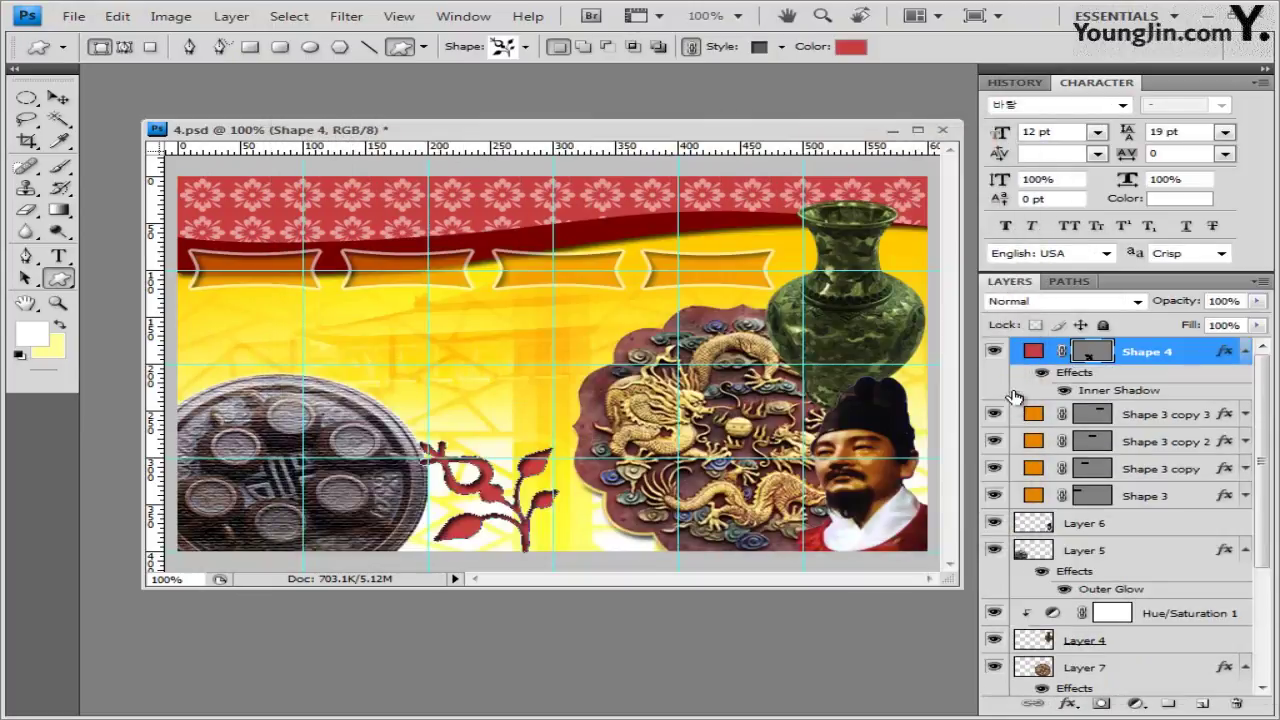
click(1246, 301)
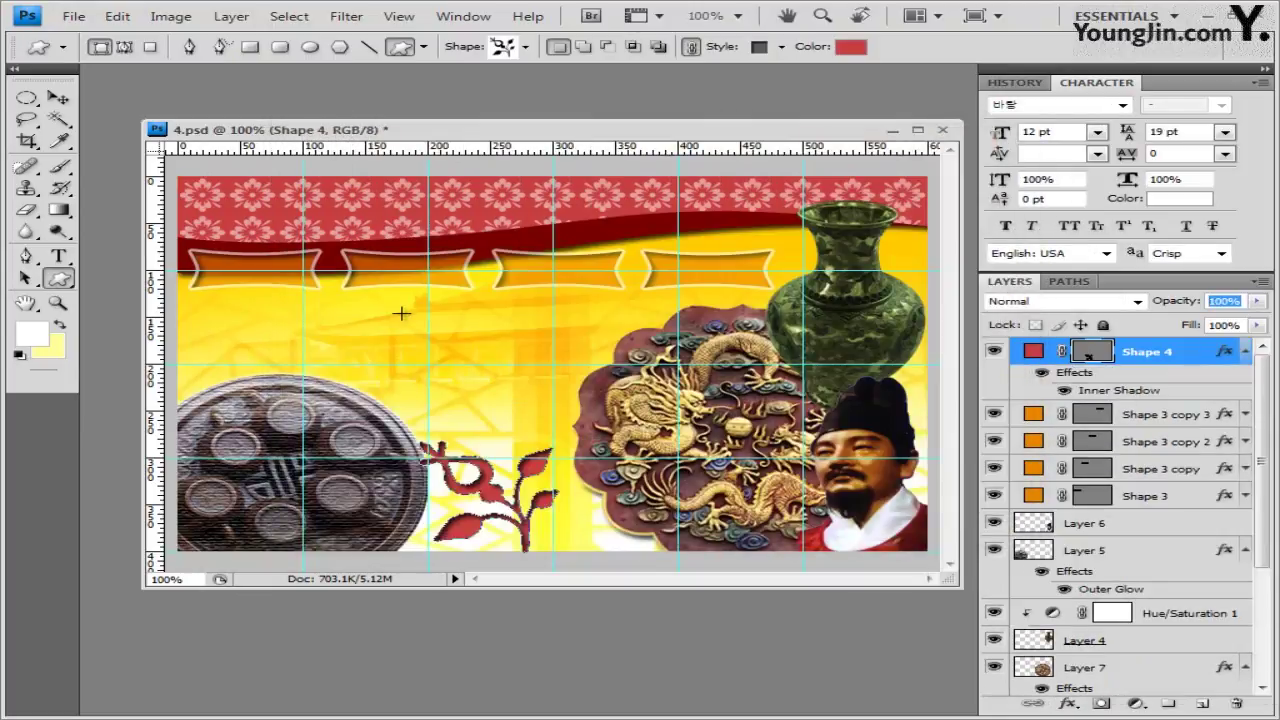
text(80)
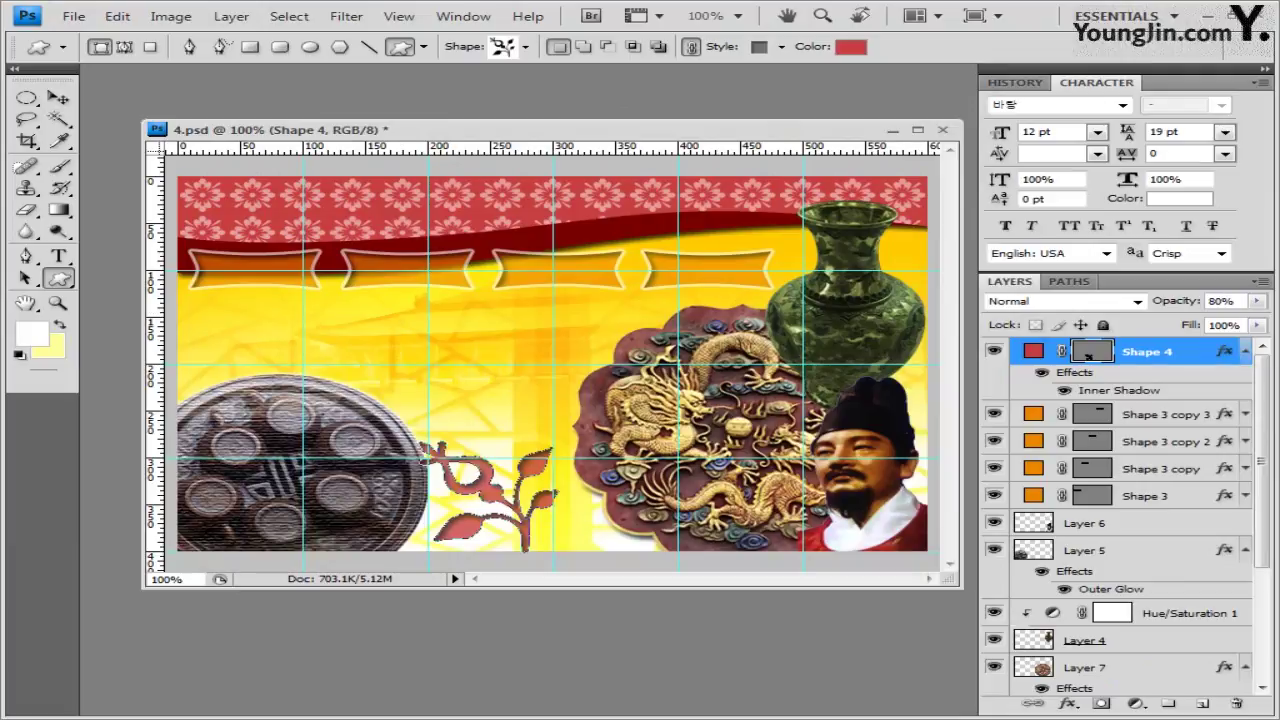
Nudge the flower-branch shape a few pixels to the left, towards the tray
click(58, 97)
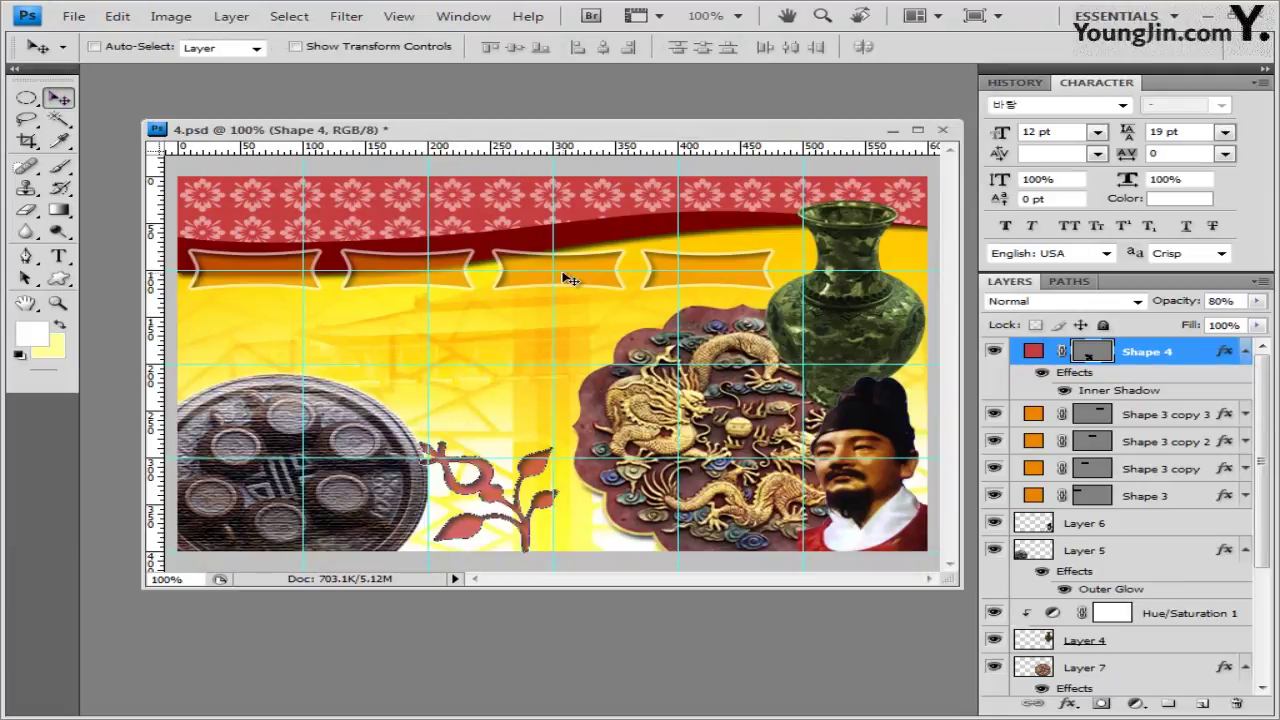
key(Left)
key(Left)
key(Left)
key(Left)
key(Left)
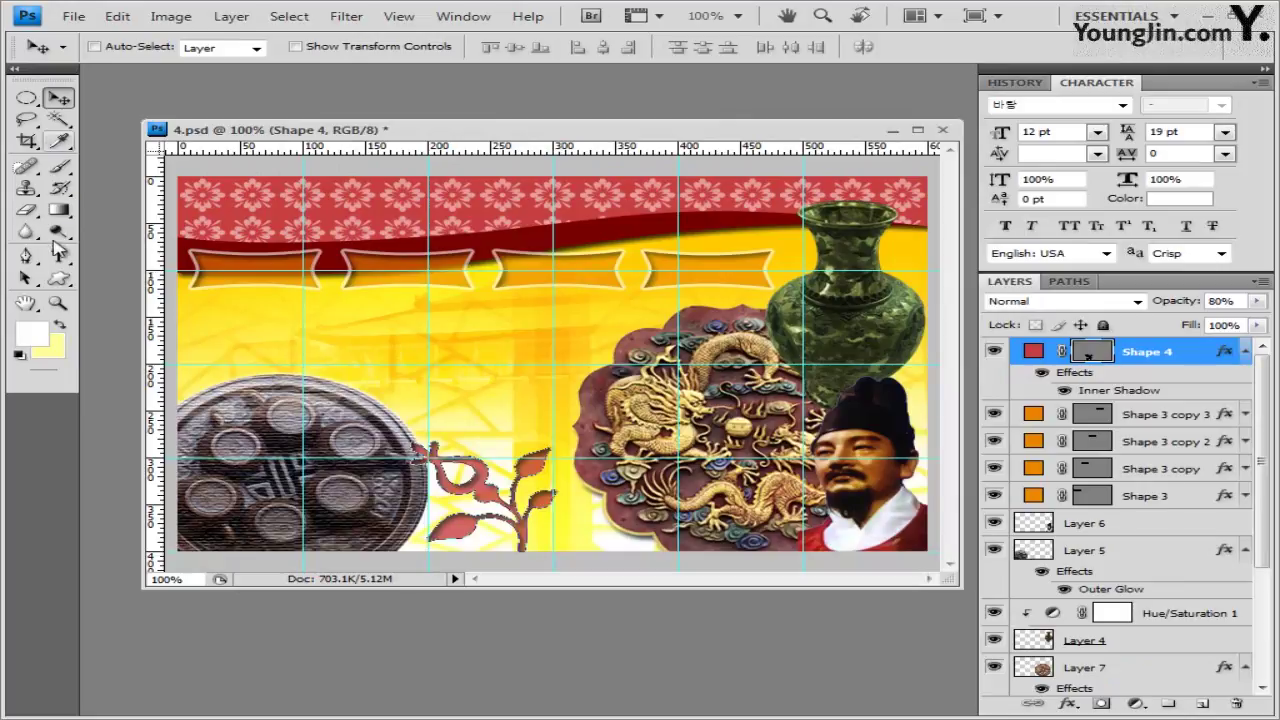
Start a horizontal text line below the second banner button and set its font to 궁서 at 30 pt
click(58, 256)
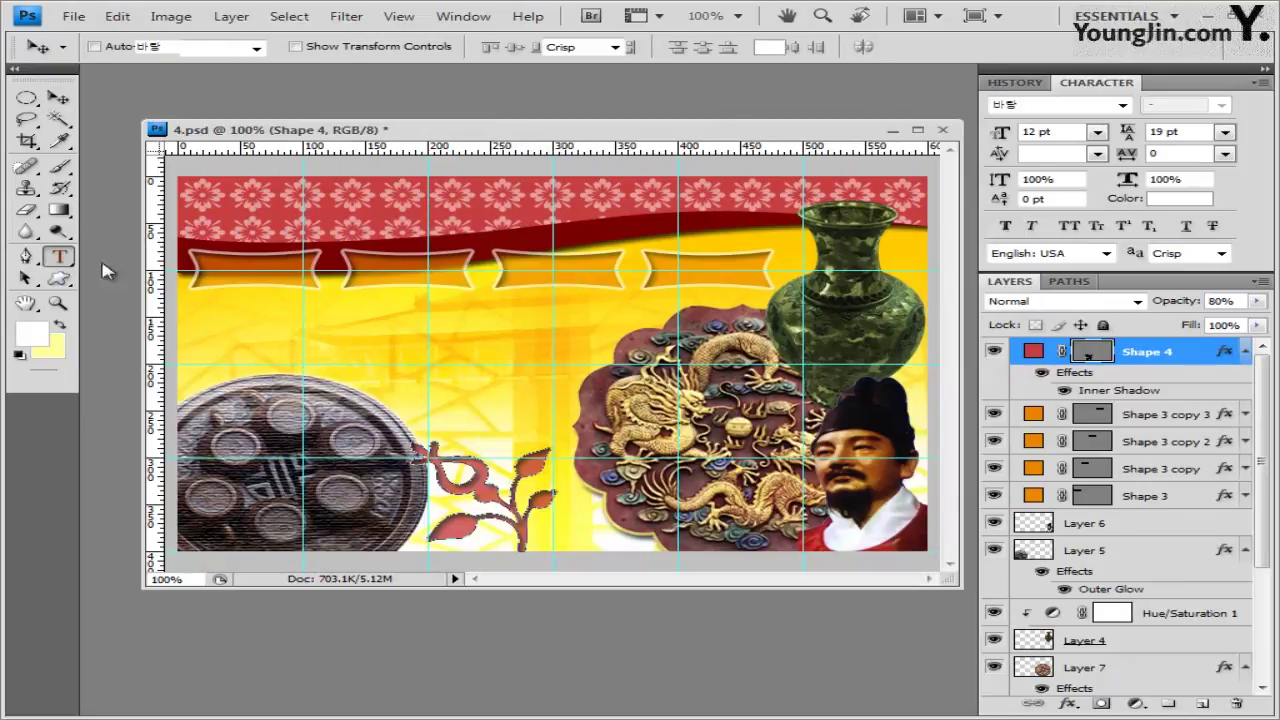
click(347, 328)
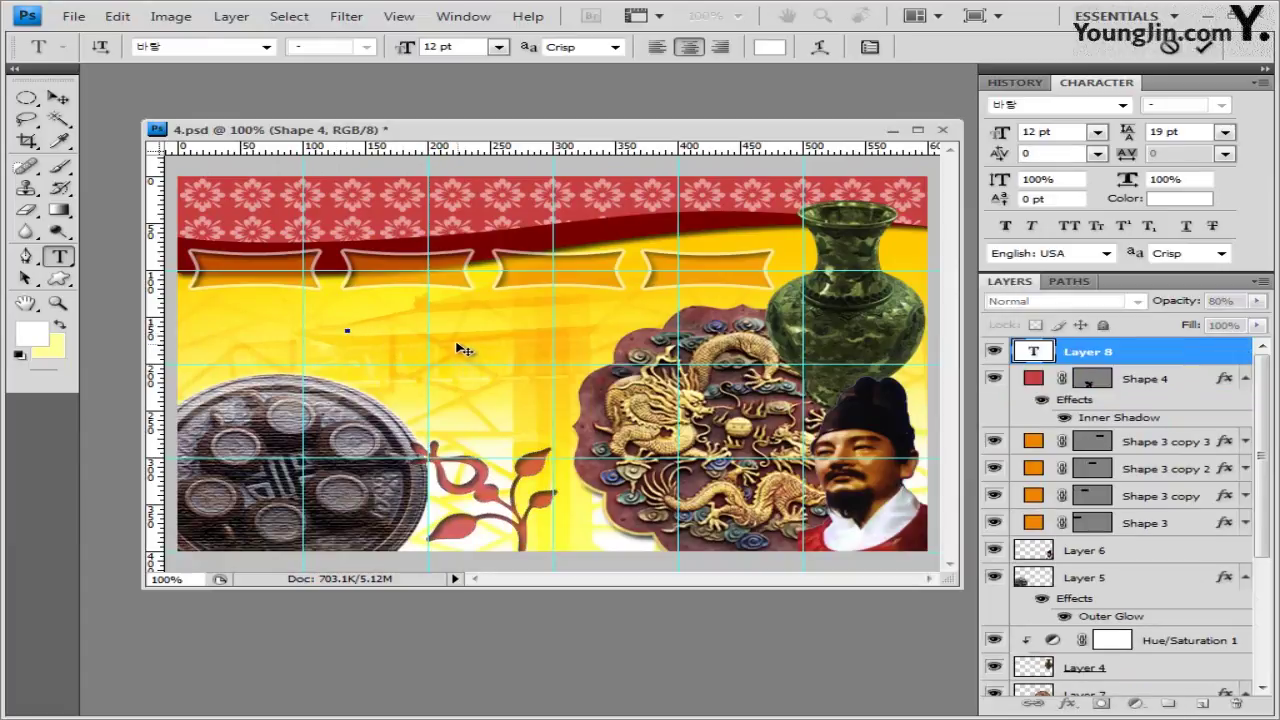
click(267, 48)
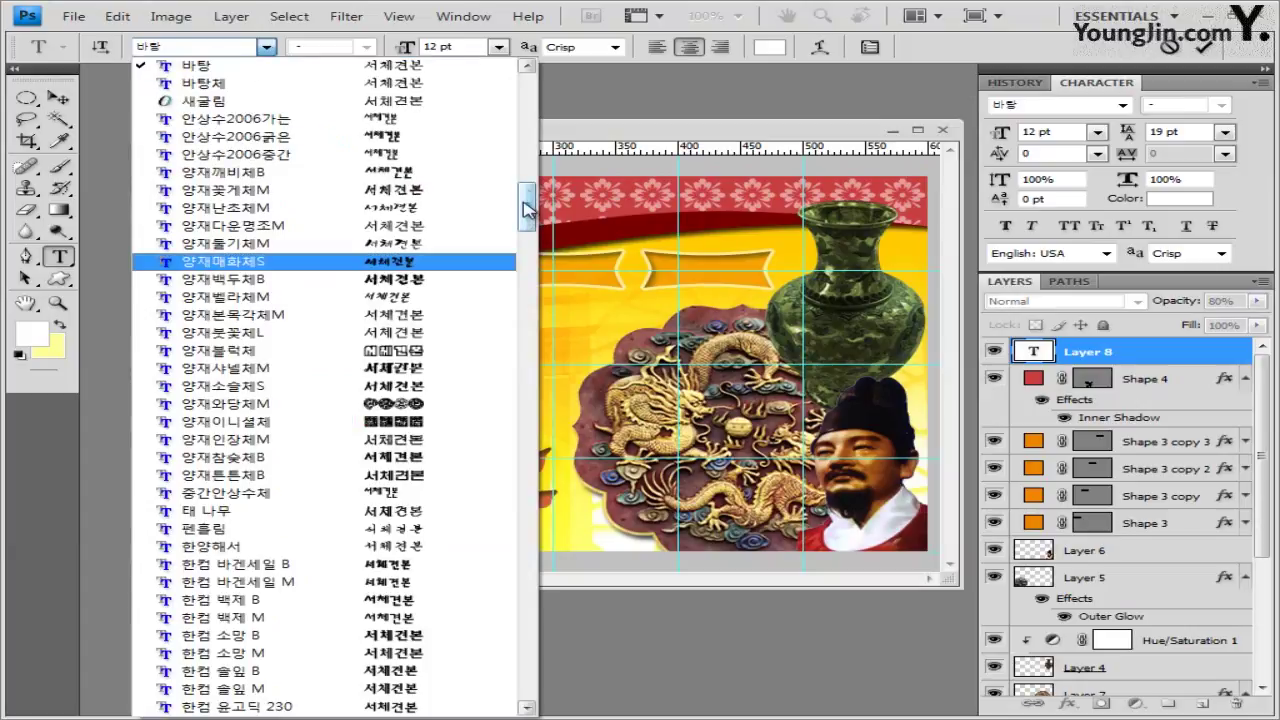
drag(527, 208, 524, 148)
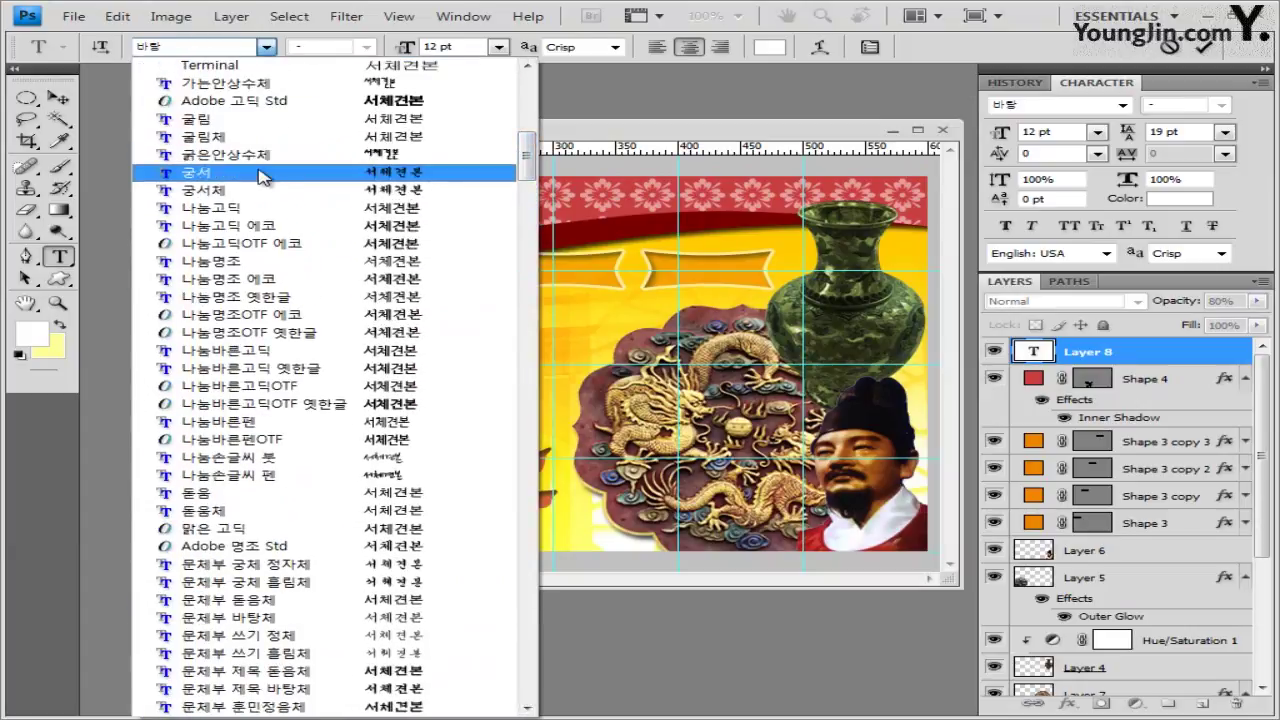
click(262, 176)
click(440, 47)
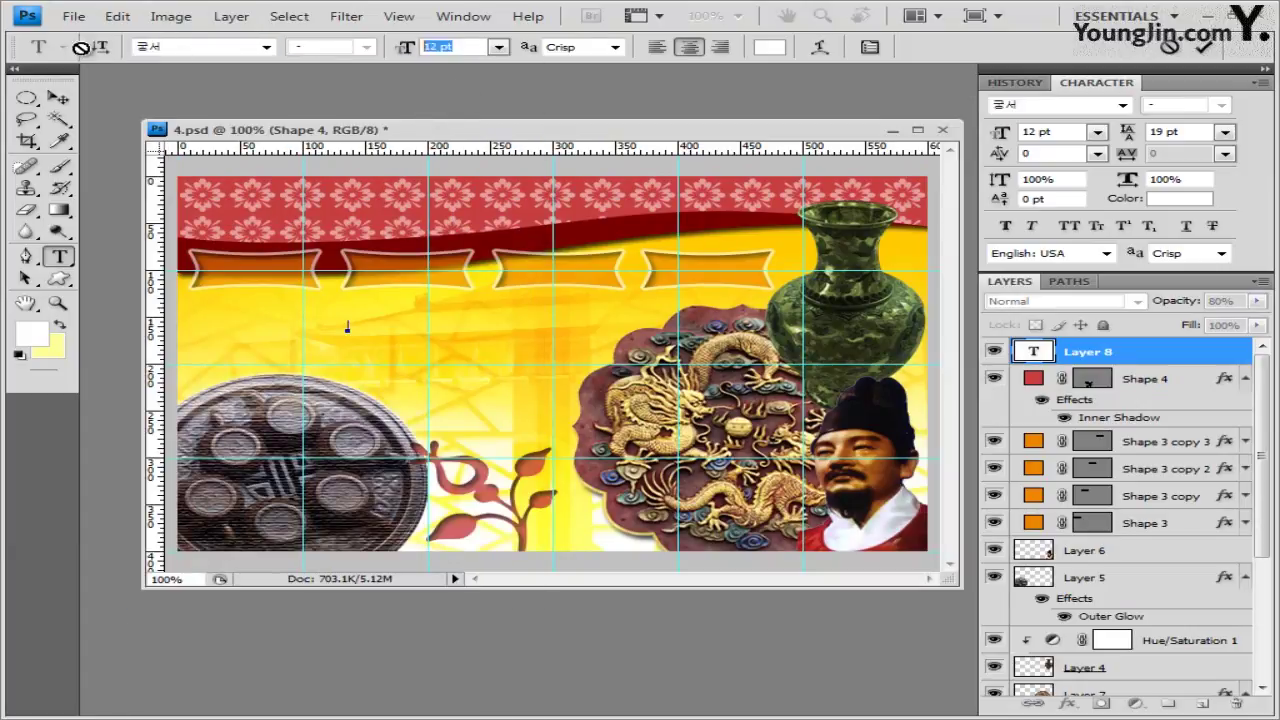
text(30)
Set the colour of the new text line to #770000
click(770, 47)
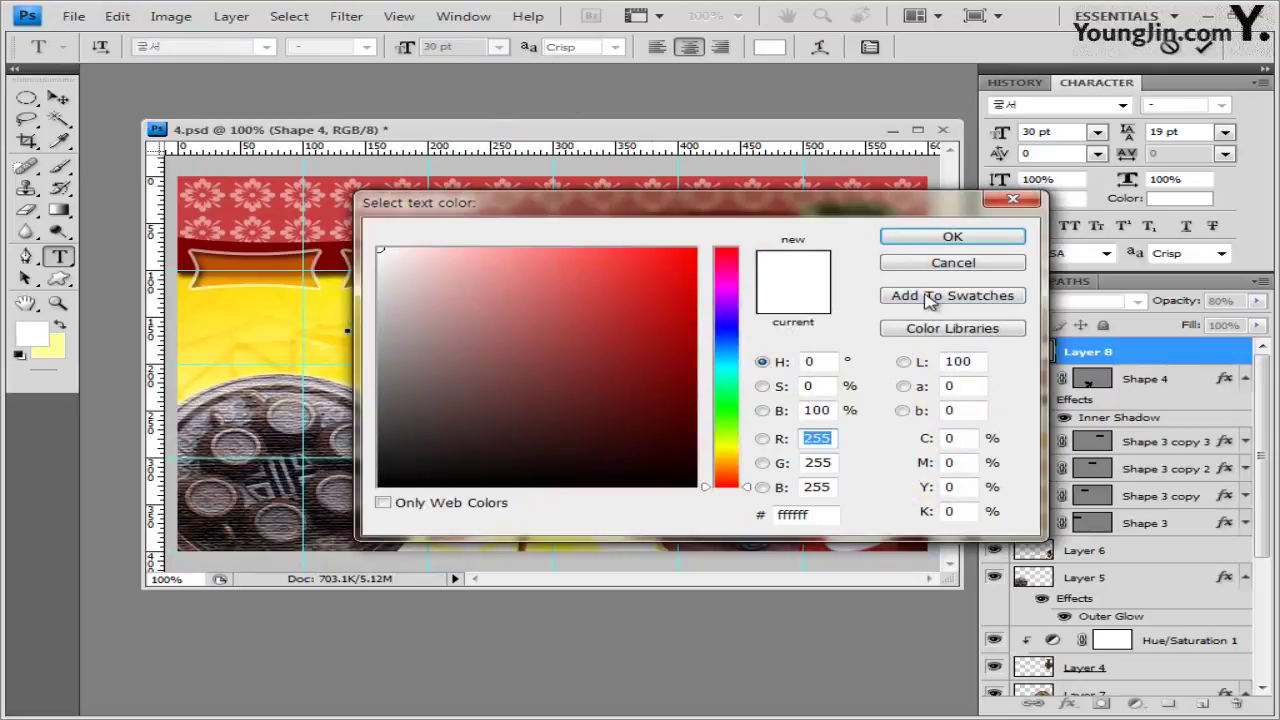
double_click(792, 514)
text(770000)
click(952, 236)
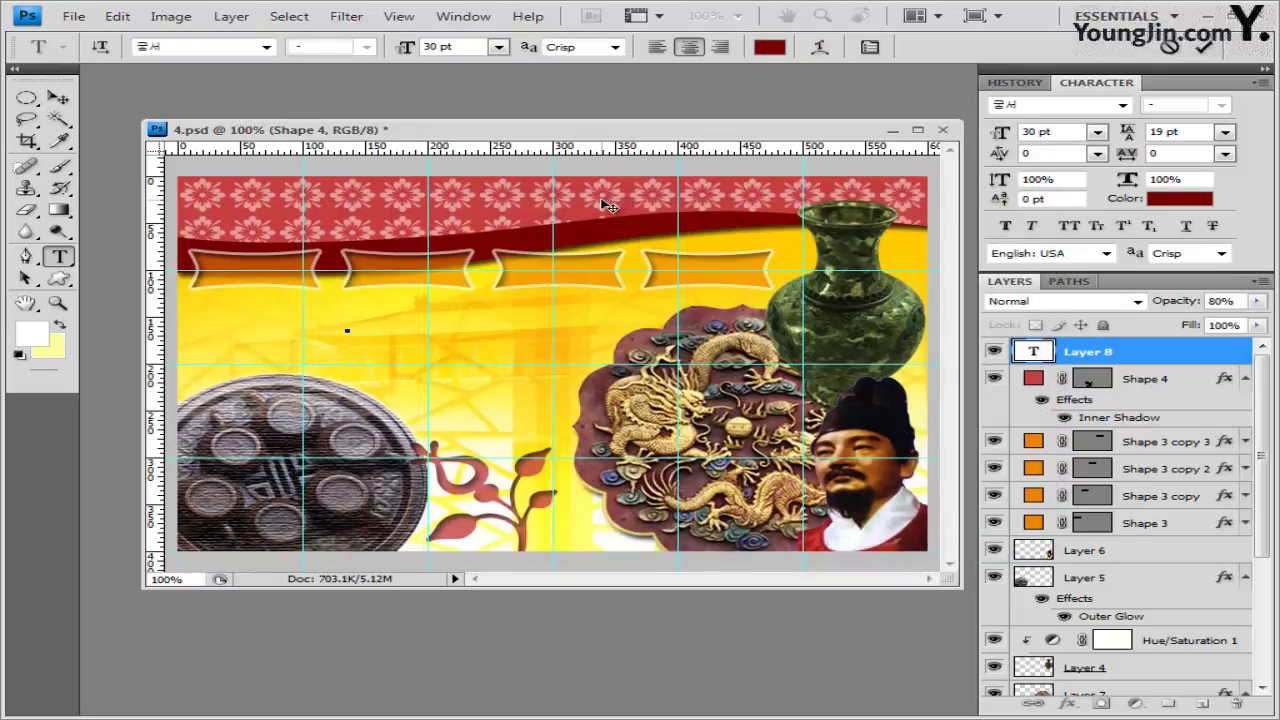
Left-align the text line and enter the title "한국의 전통양식"
click(657, 47)
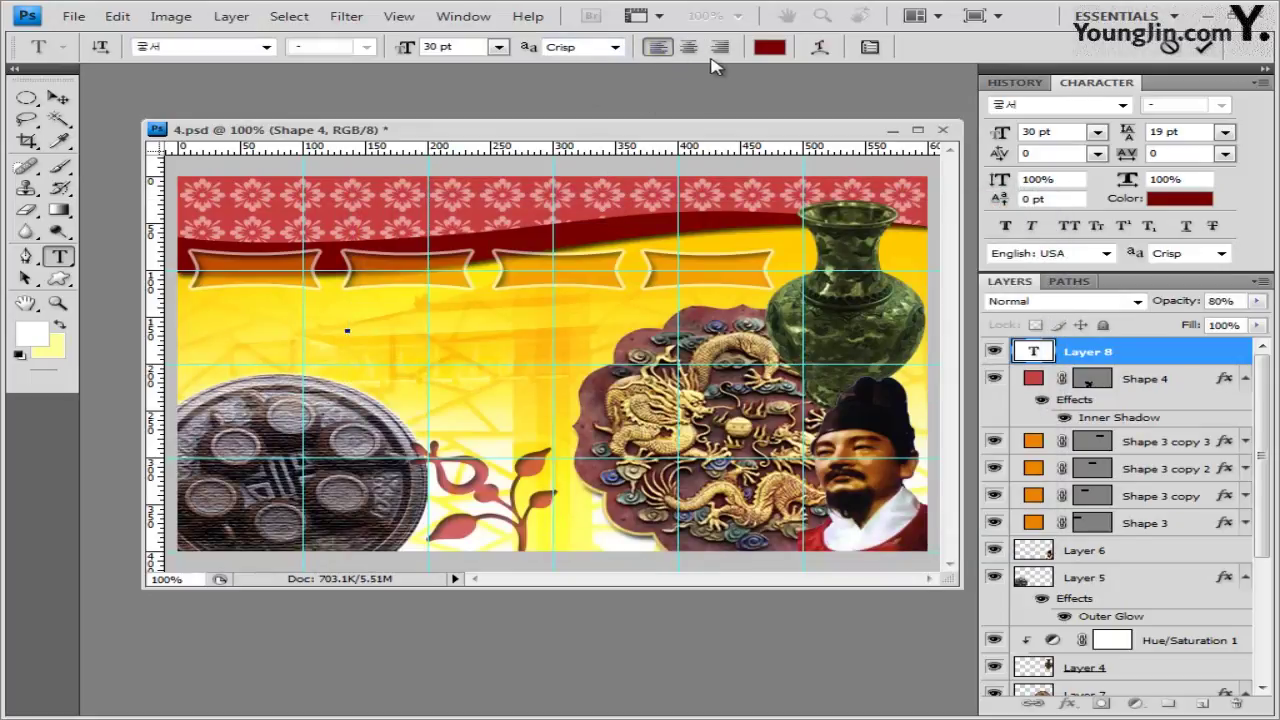
text(한국의 전통양식)
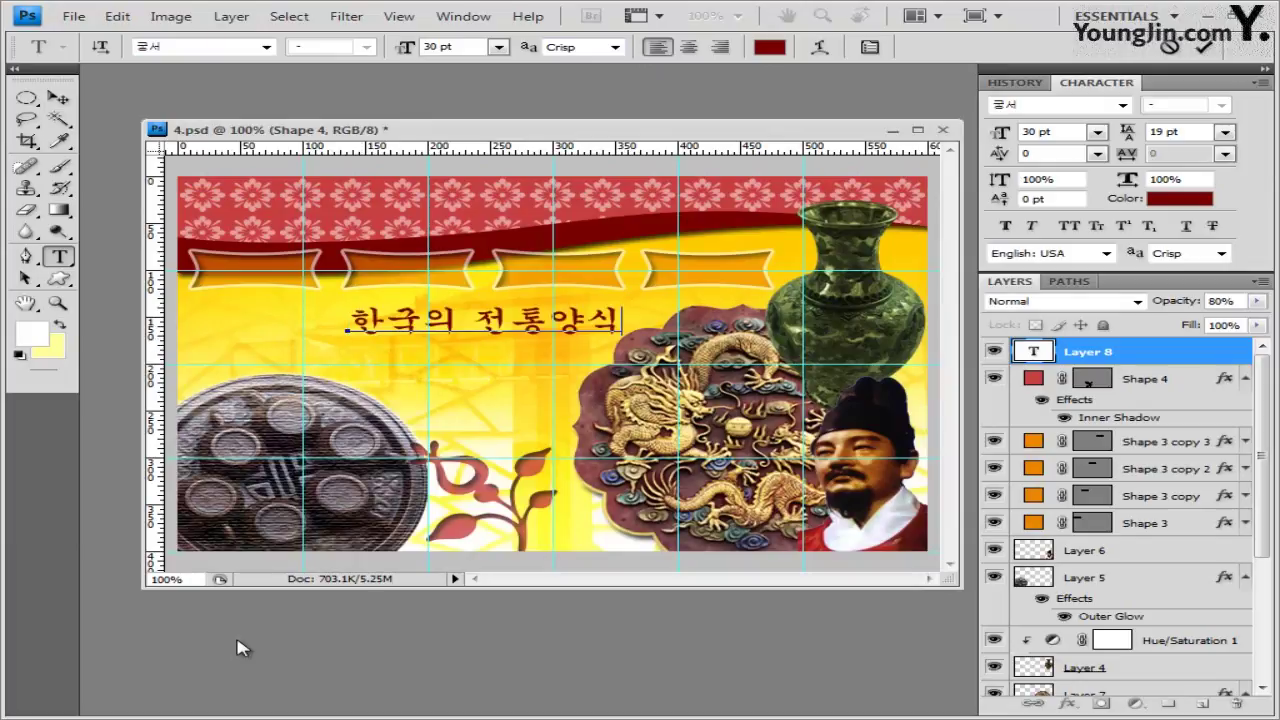
click(1128, 355)
Give the title layer a 2 px white outside Stroke and a Drop Shadow with default settings
click(1070, 703)
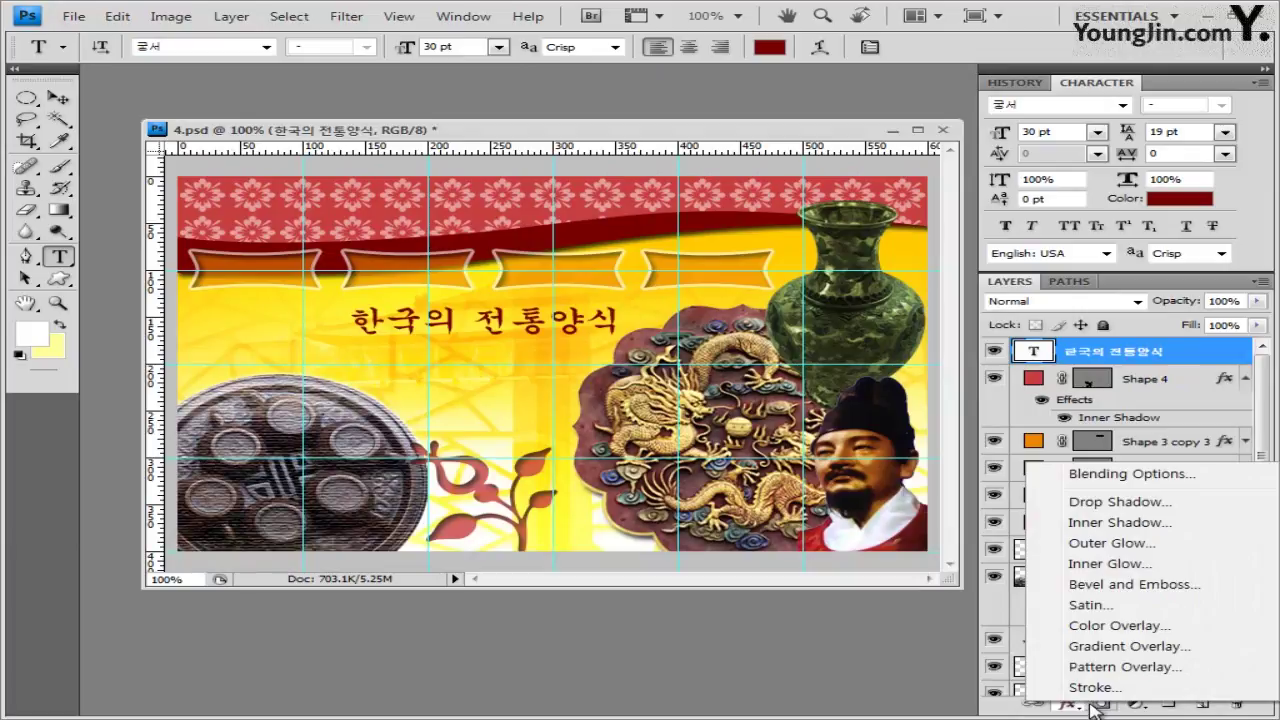
click(1128, 690)
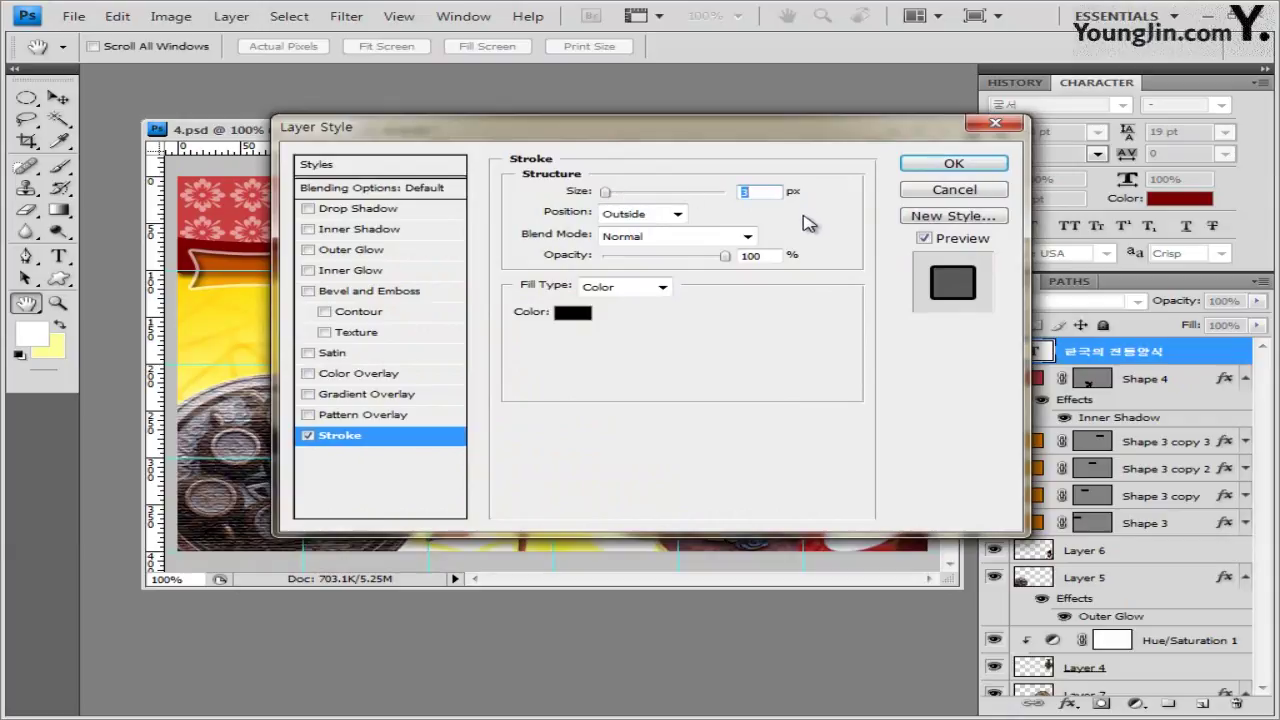
key(Down)
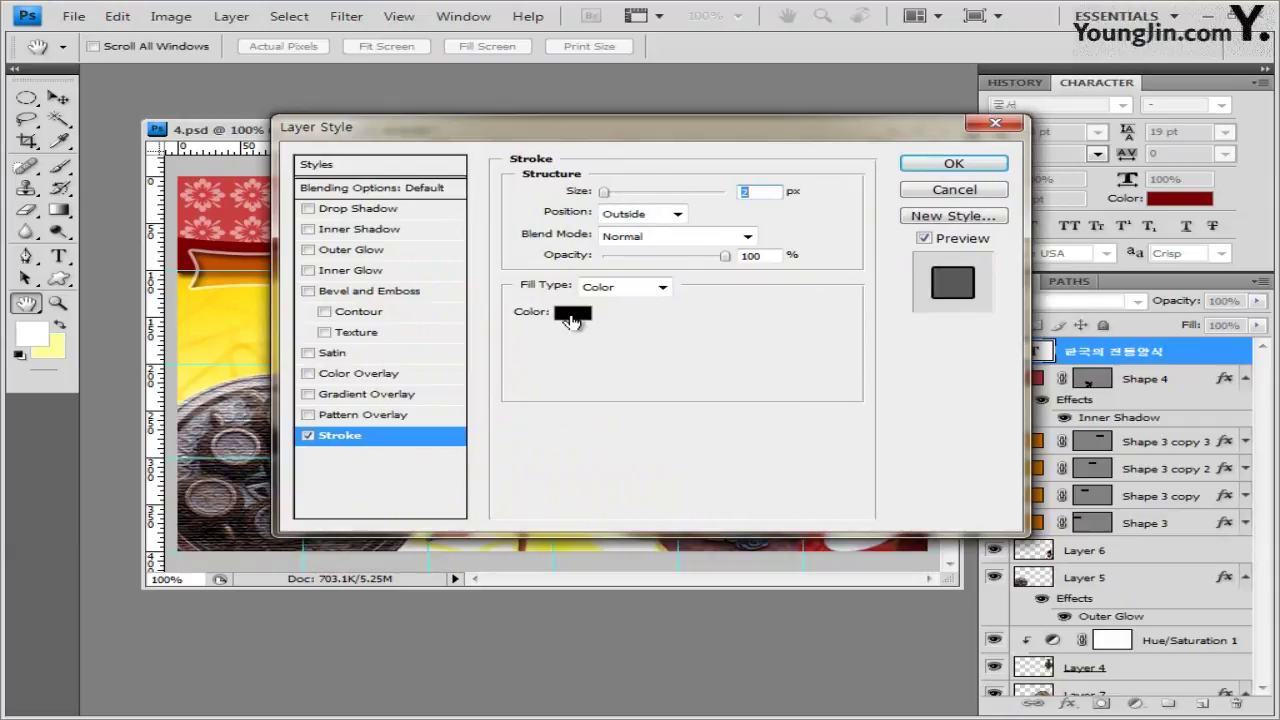
click(571, 316)
click(380, 250)
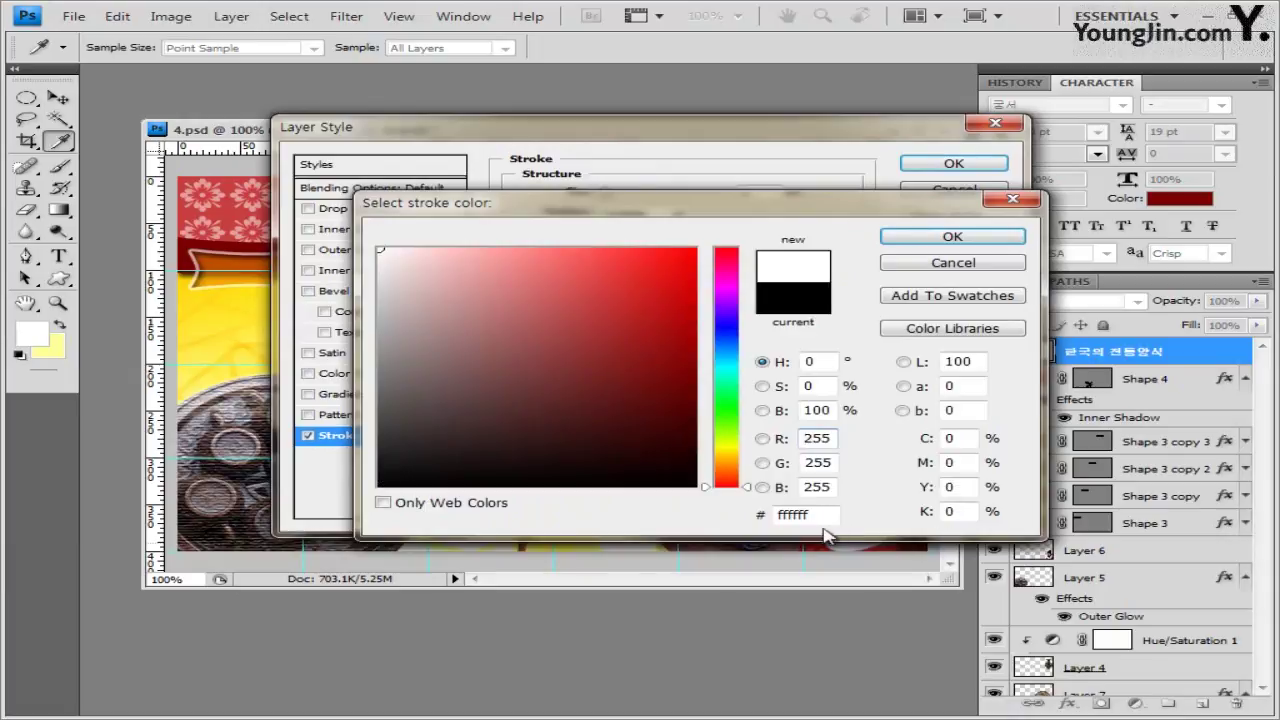
click(964, 249)
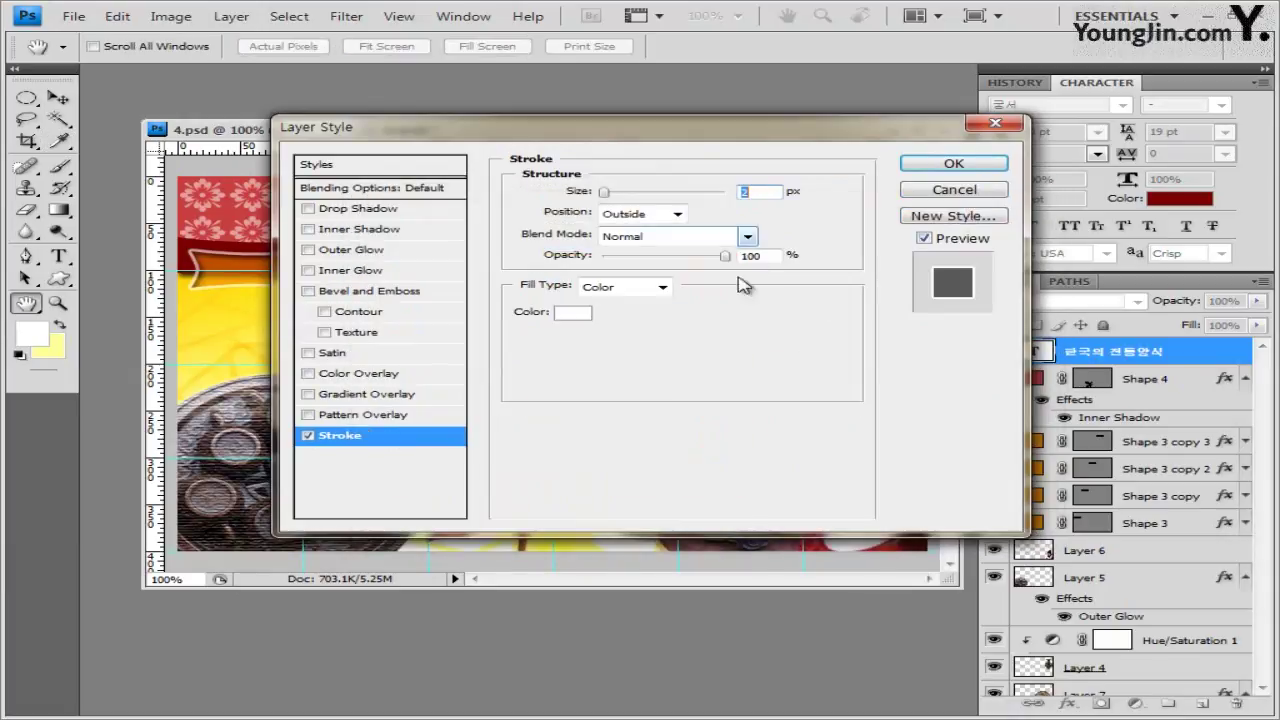
click(356, 208)
click(970, 168)
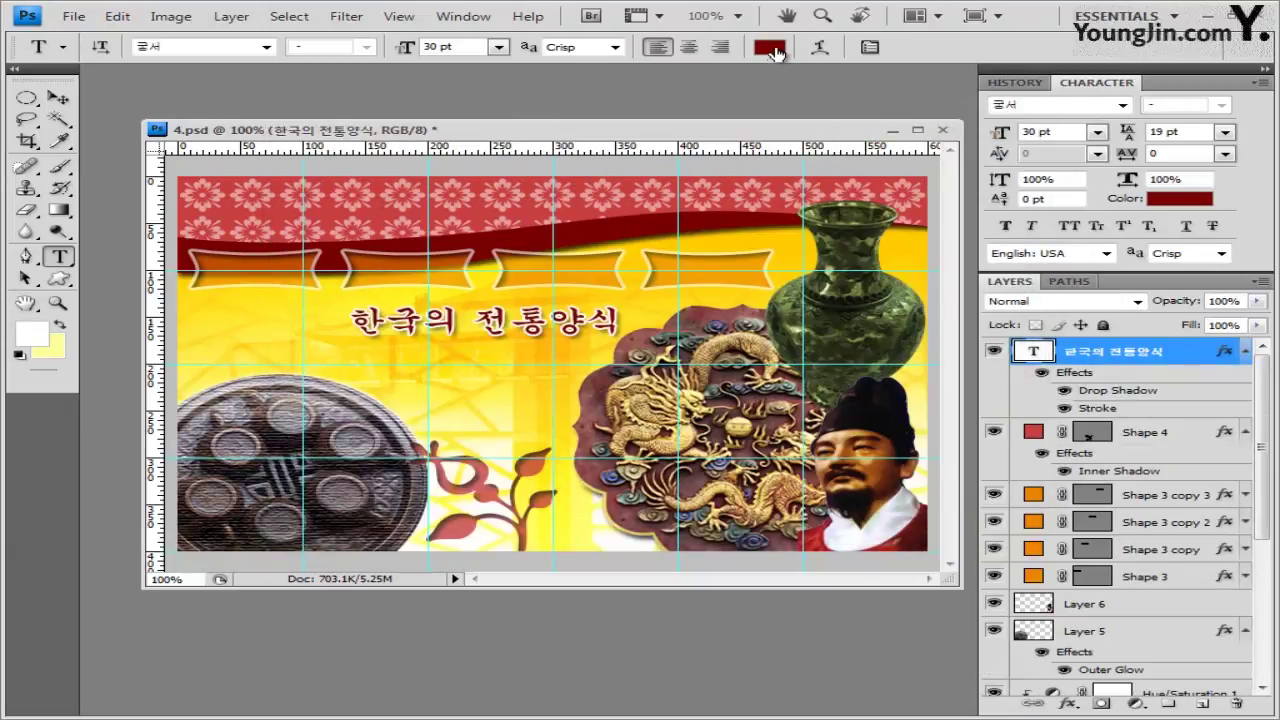
Warp the title text with the horizontal Bulge style at 20% bend and move it slightly down and to the right
click(820, 47)
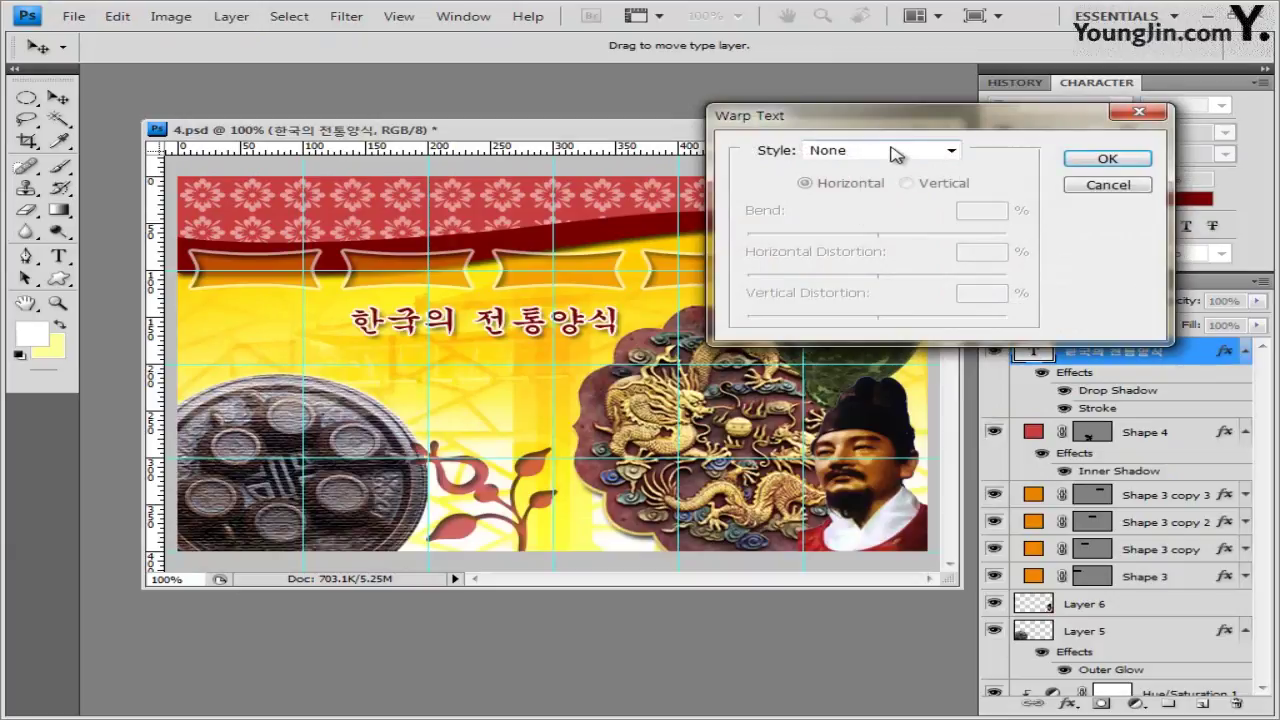
click(886, 150)
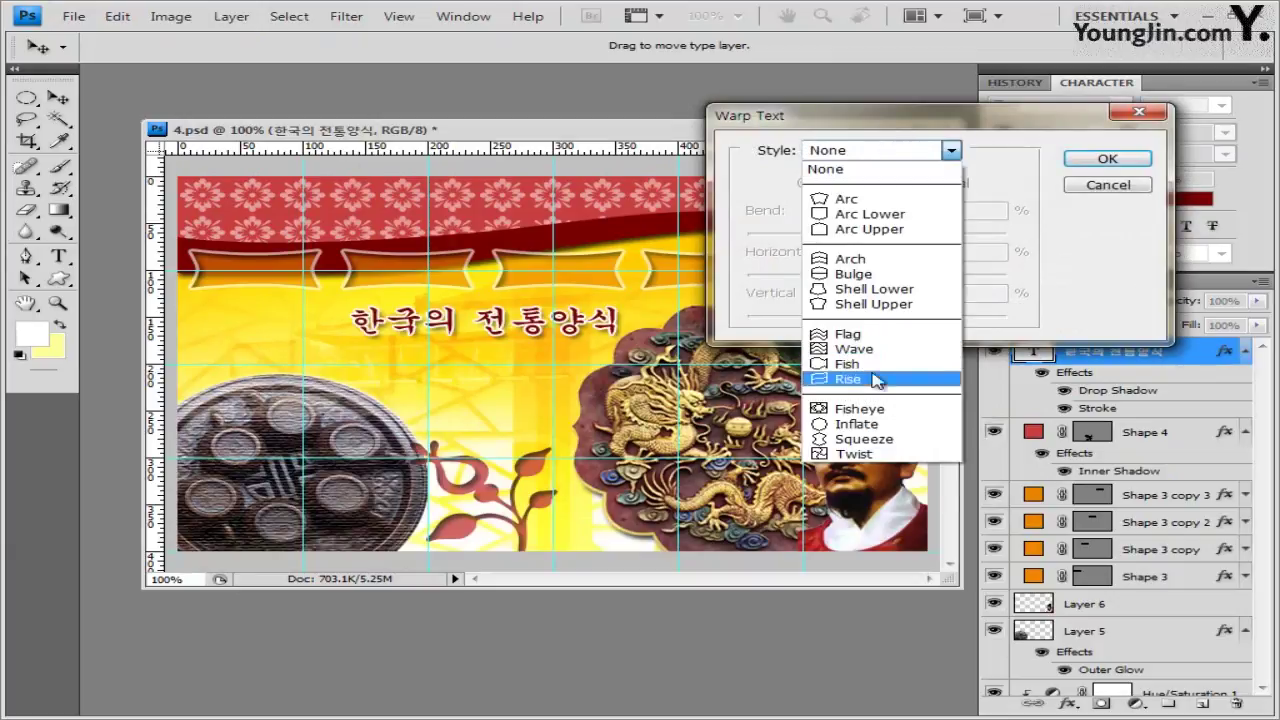
click(862, 274)
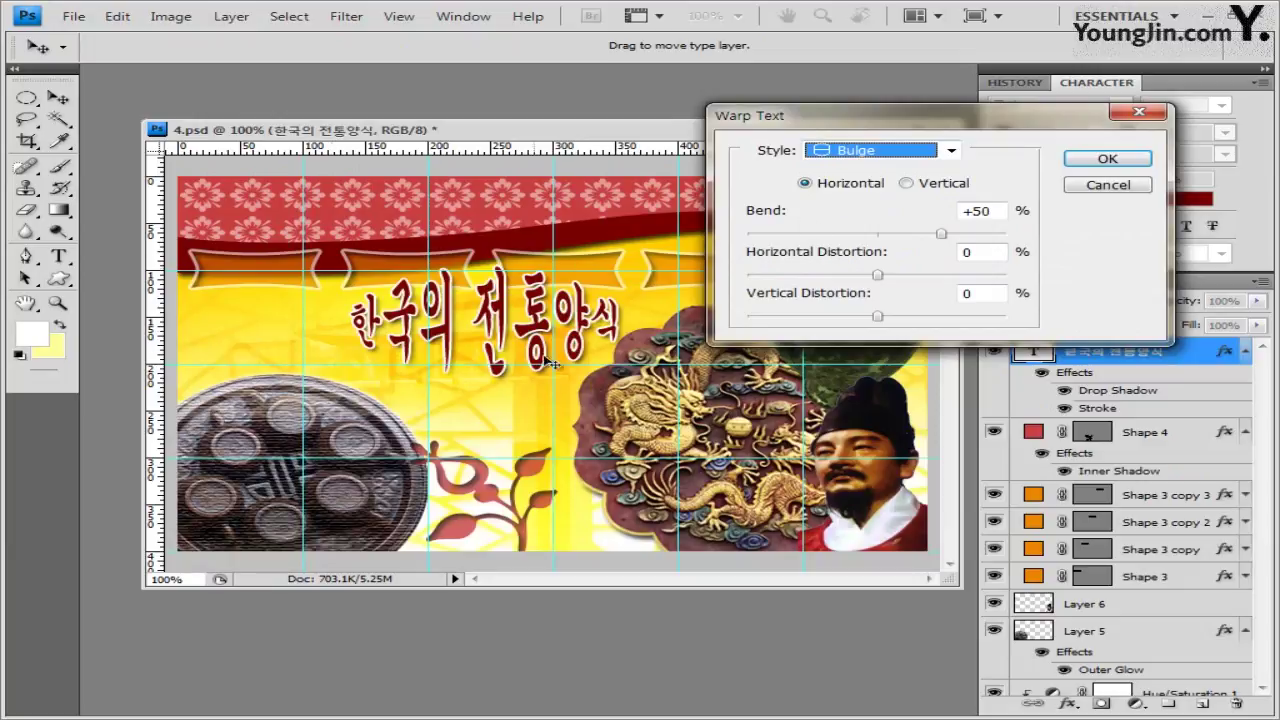
click(1005, 211)
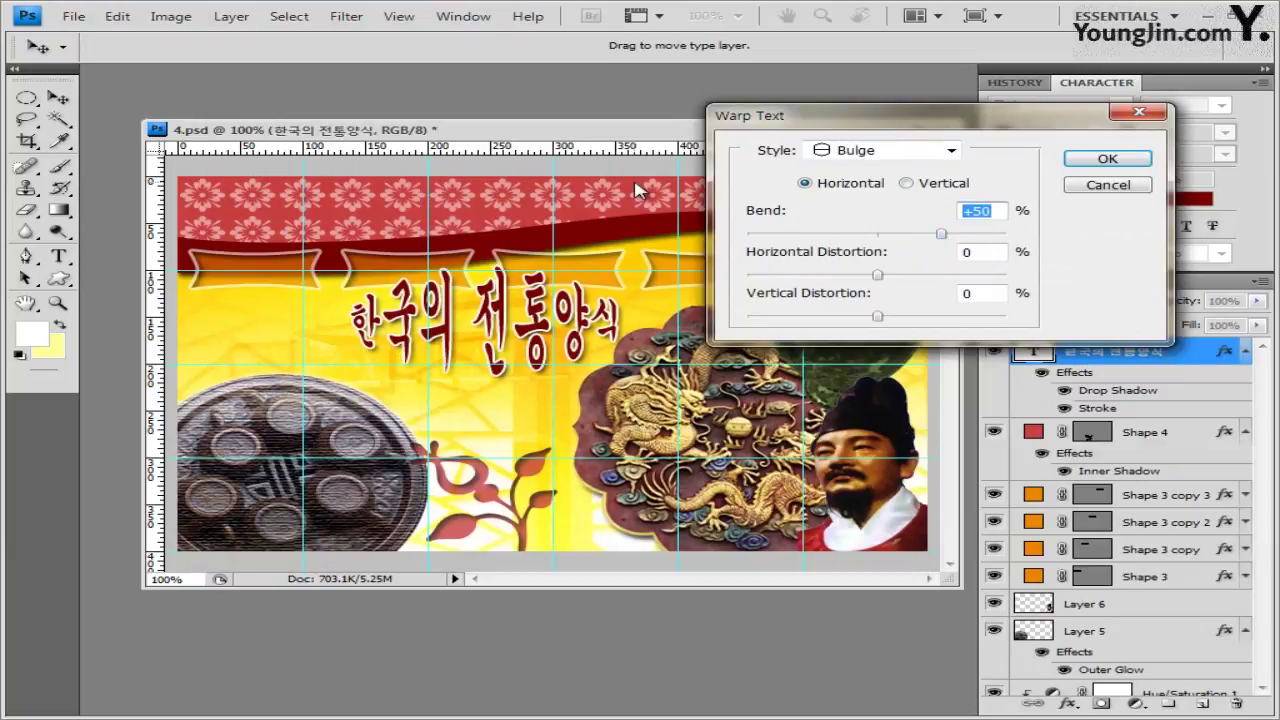
text(20)
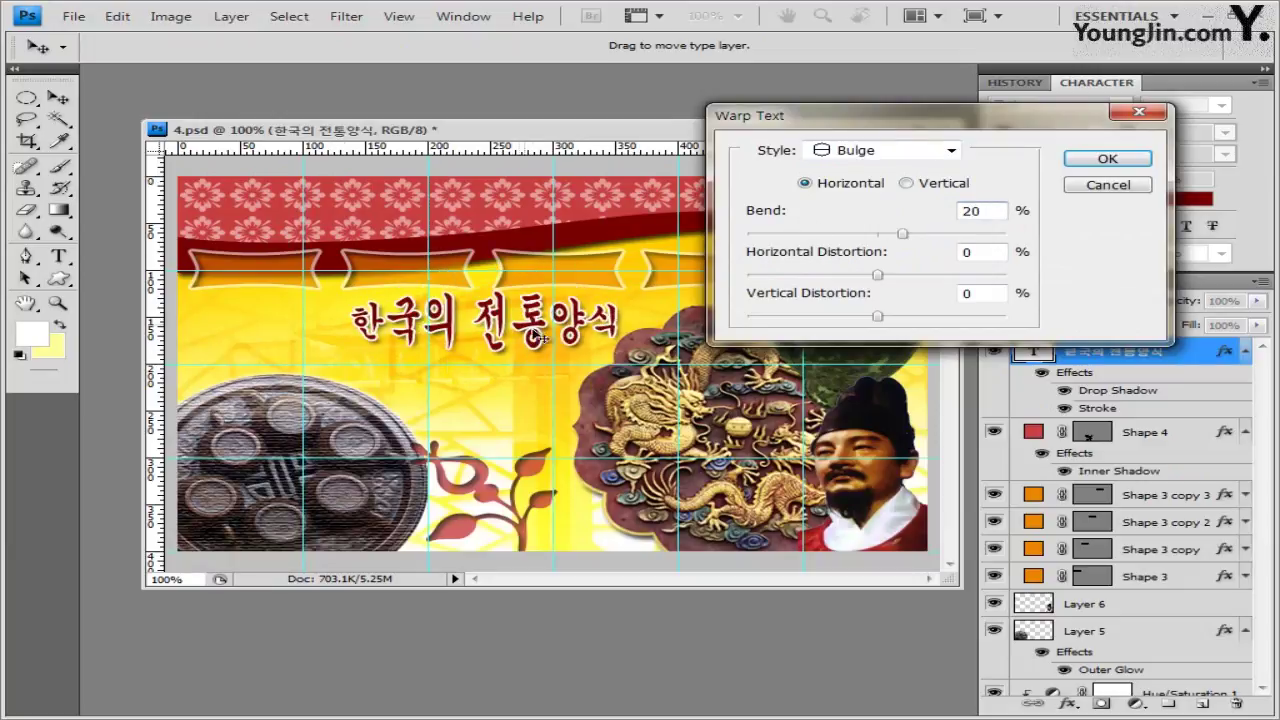
click(1134, 159)
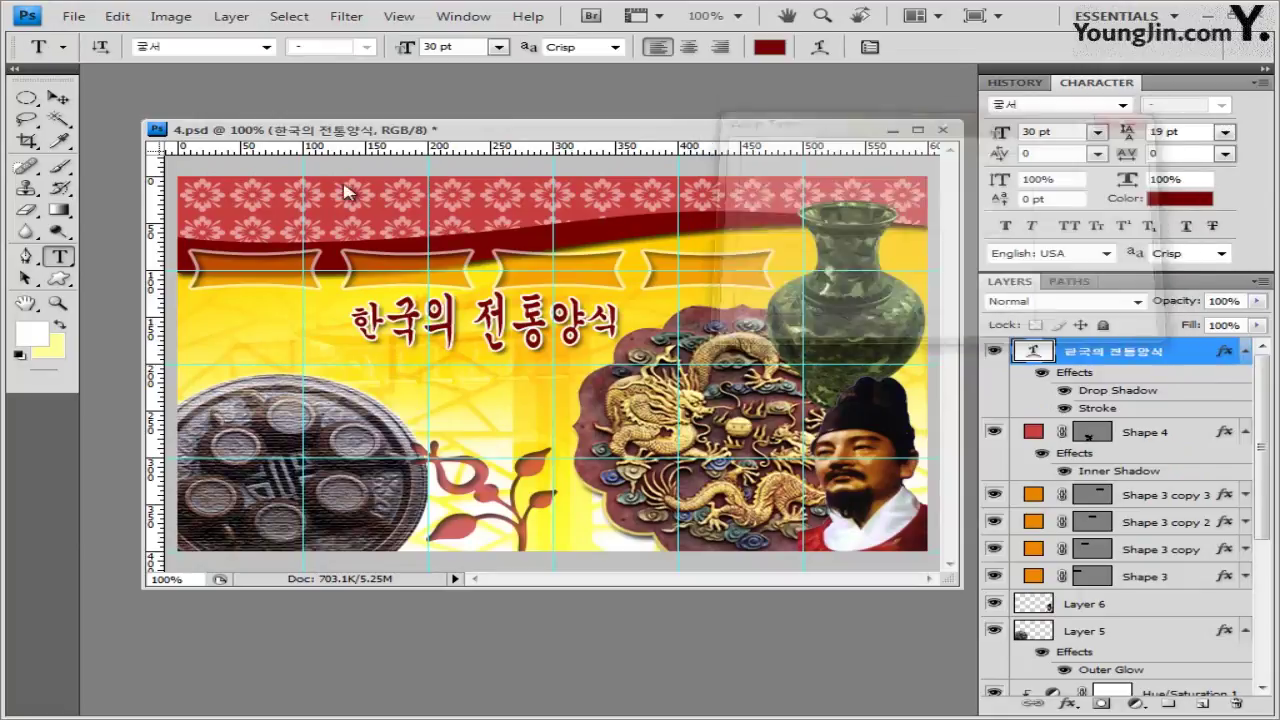
click(58, 98)
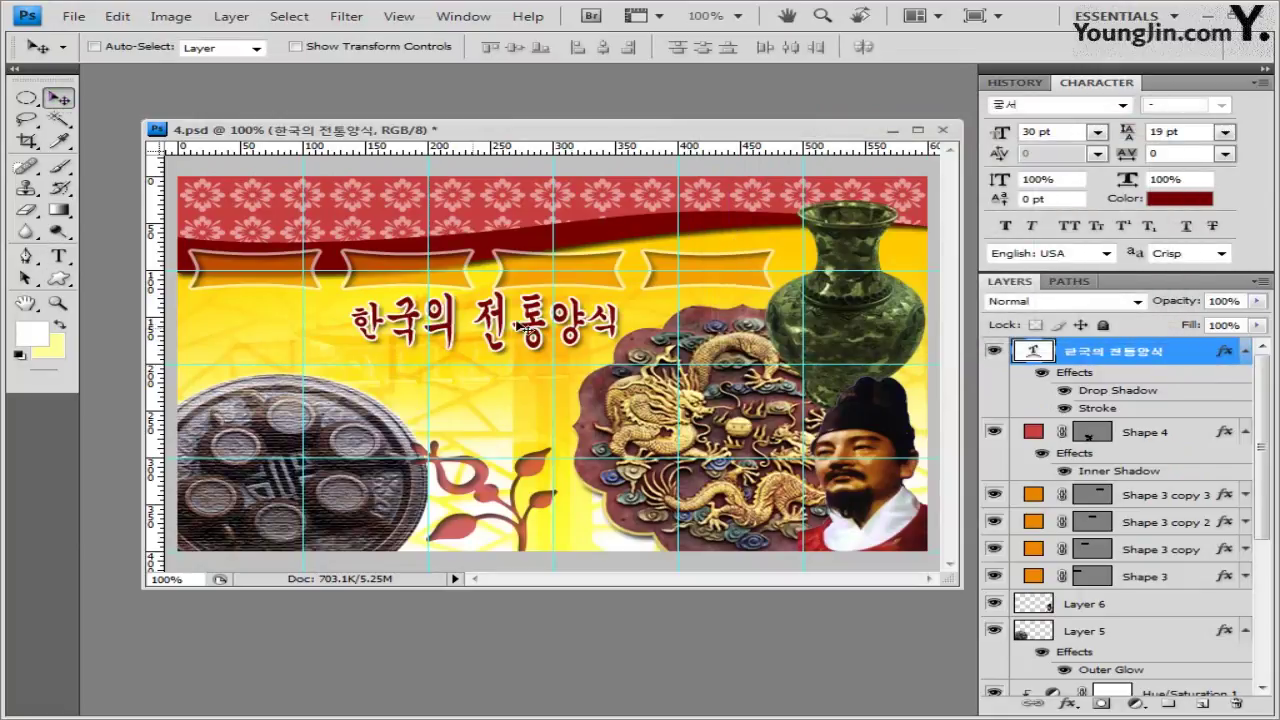
drag(519, 326, 545, 345)
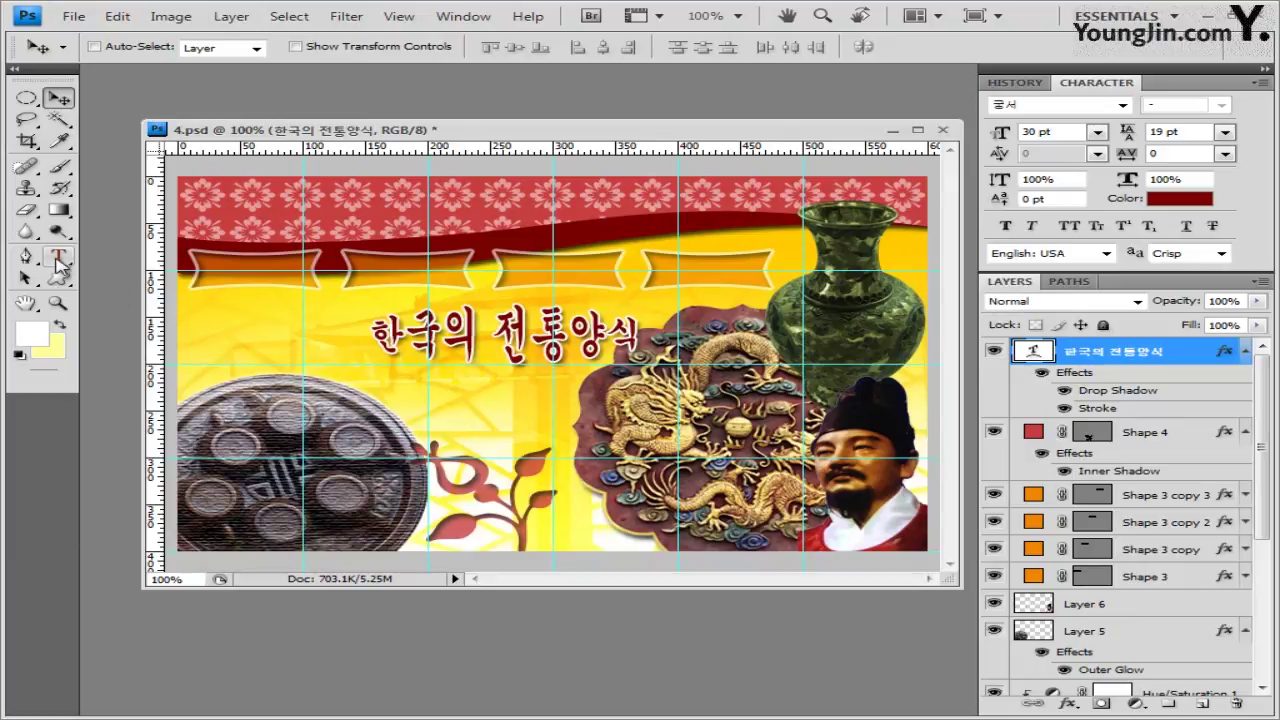
Start a new text line in the first banner button, formatted in 돋움 at 15 pt in white (#ffffff)
click(57, 259)
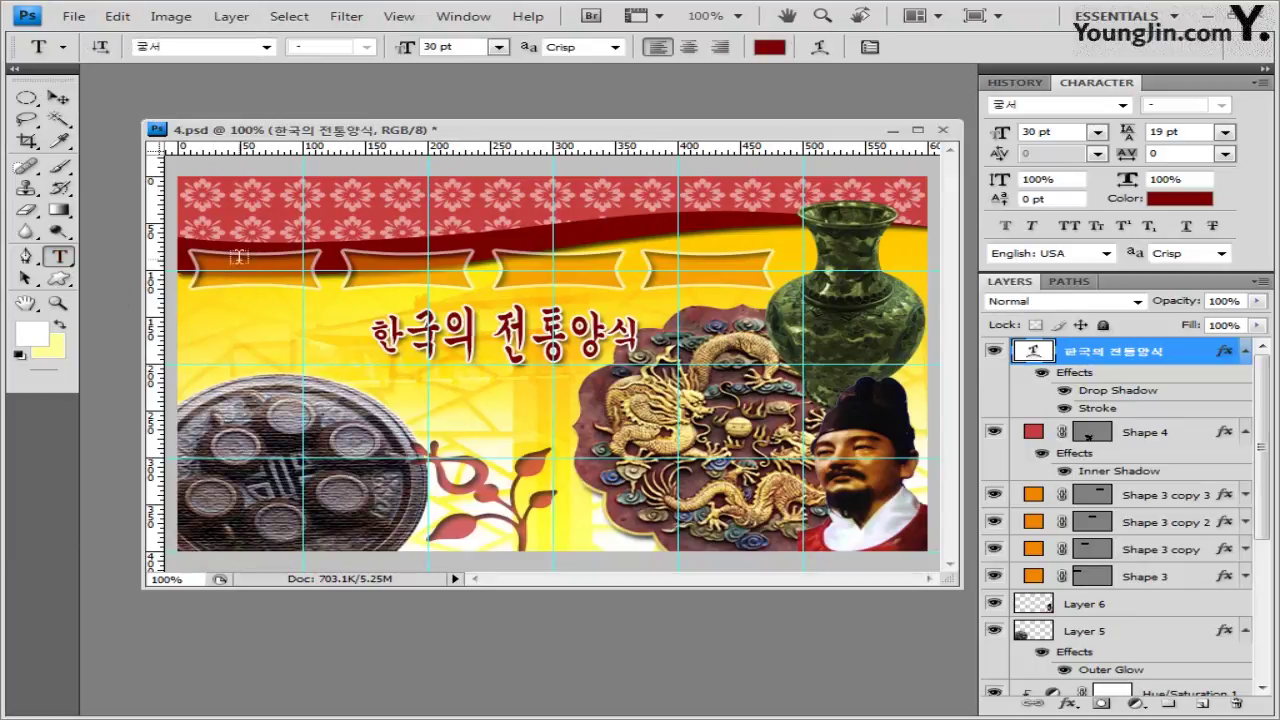
click(210, 280)
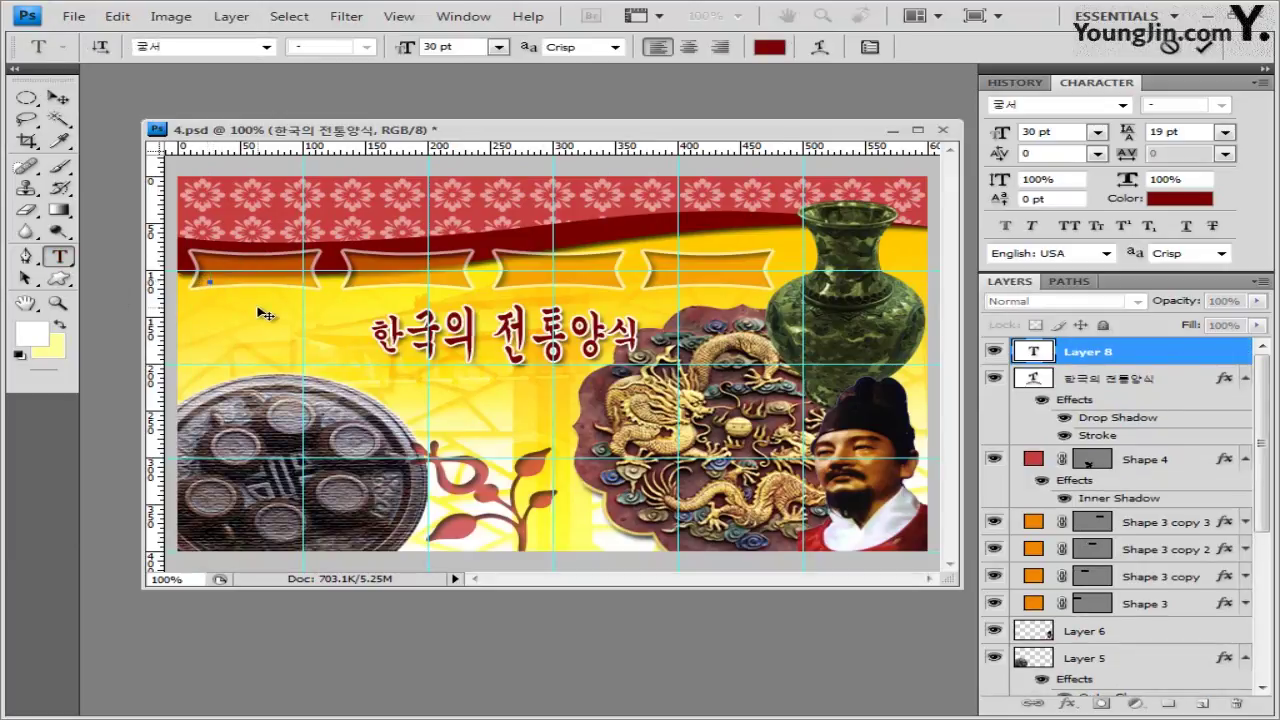
click(266, 47)
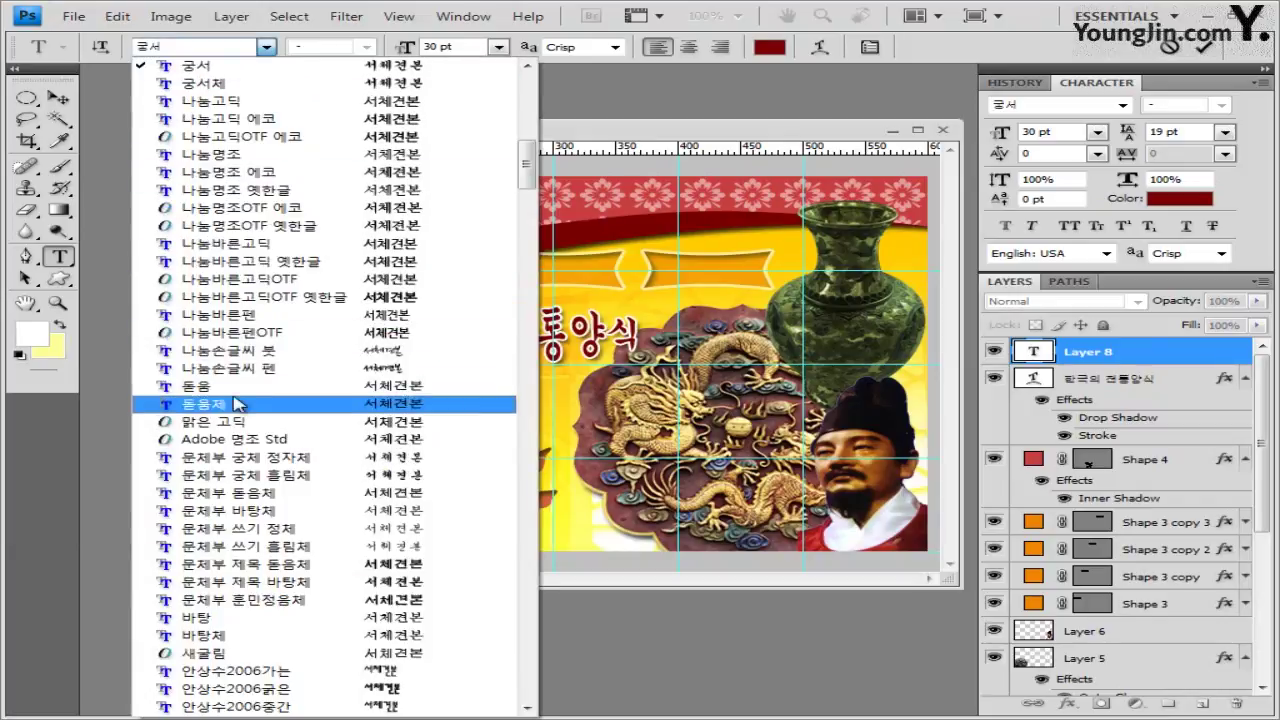
click(245, 390)
key(Tab)
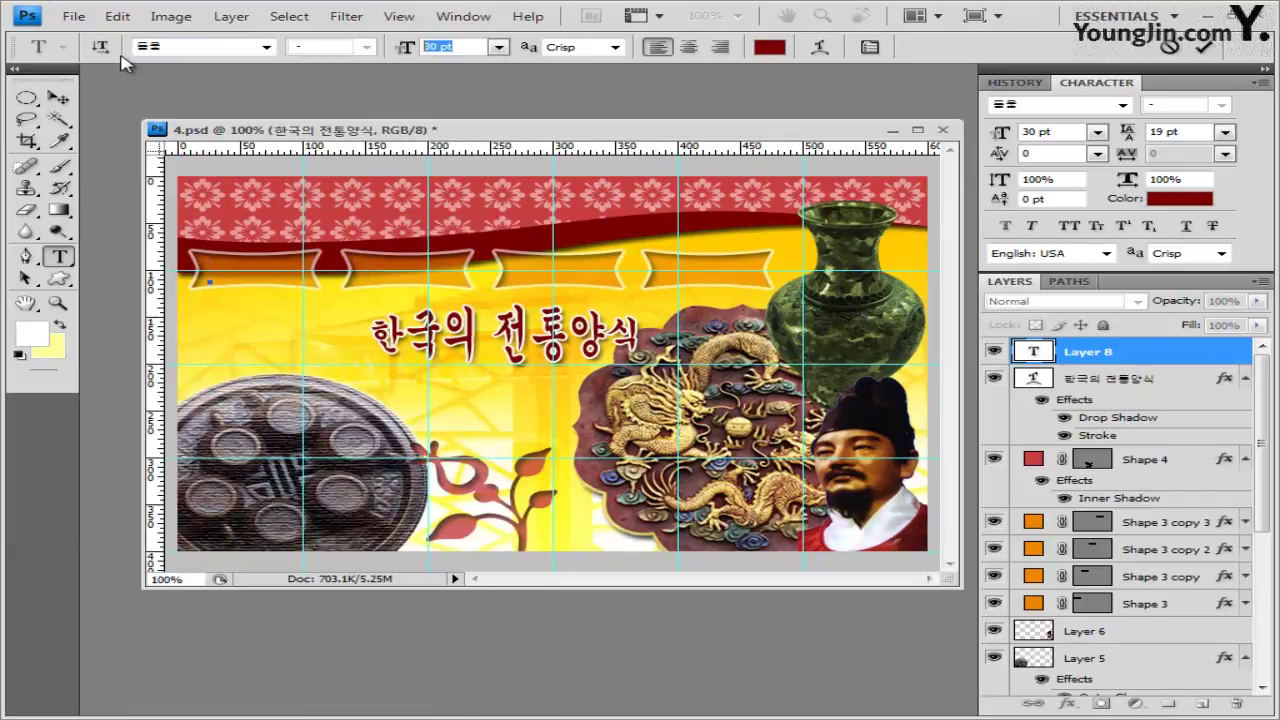
click(769, 47)
drag(410, 272, 208, 268)
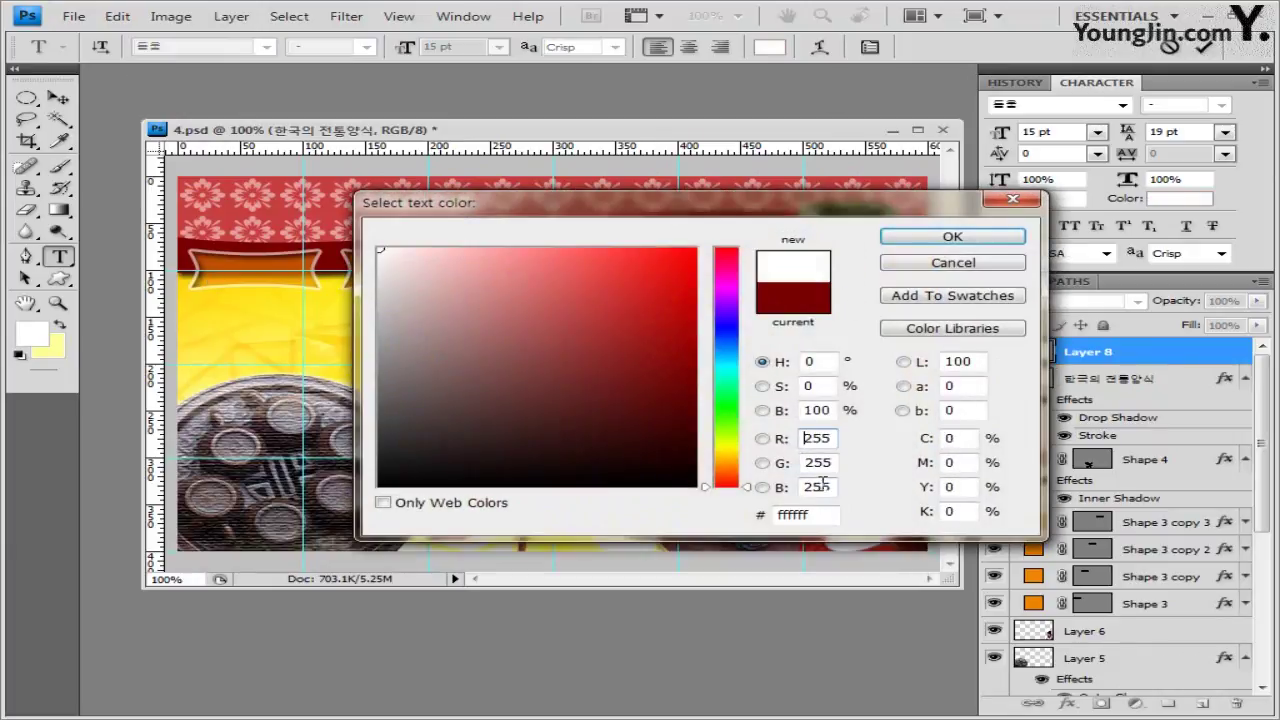
click(962, 242)
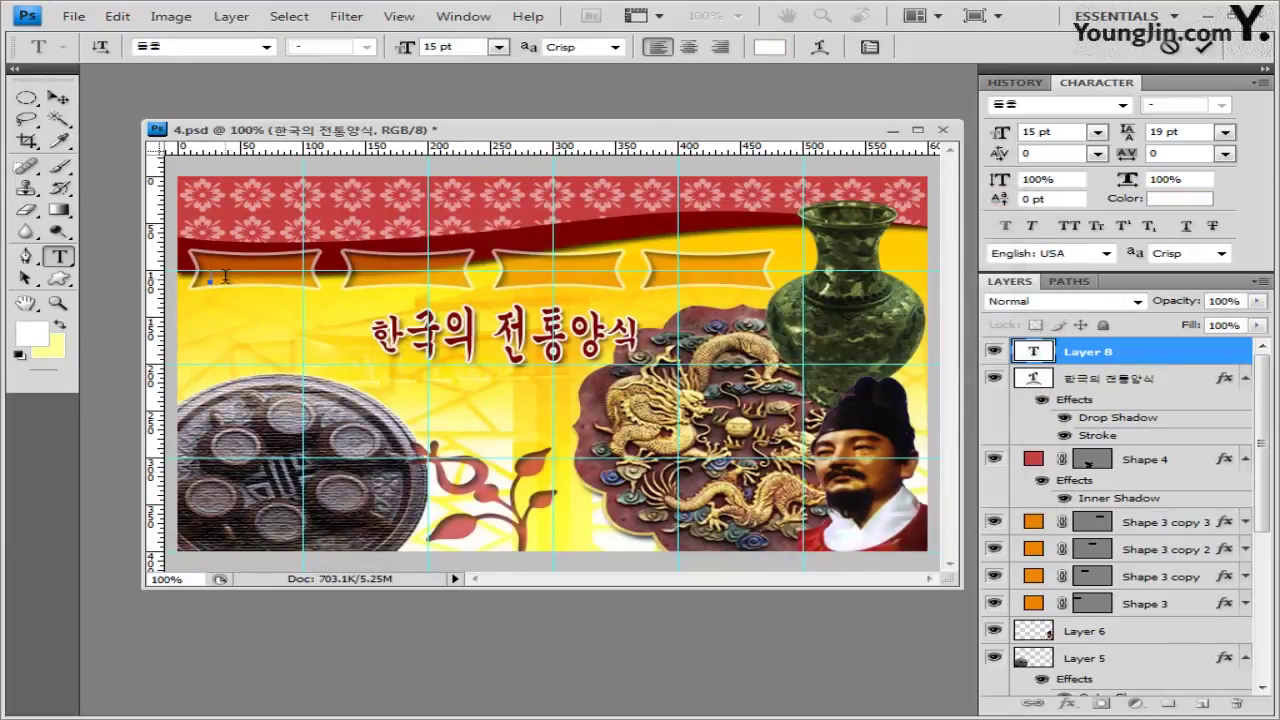
Enter "전시소개" as the first banner button's text and commit it
text(전시소개)
click(1140, 357)
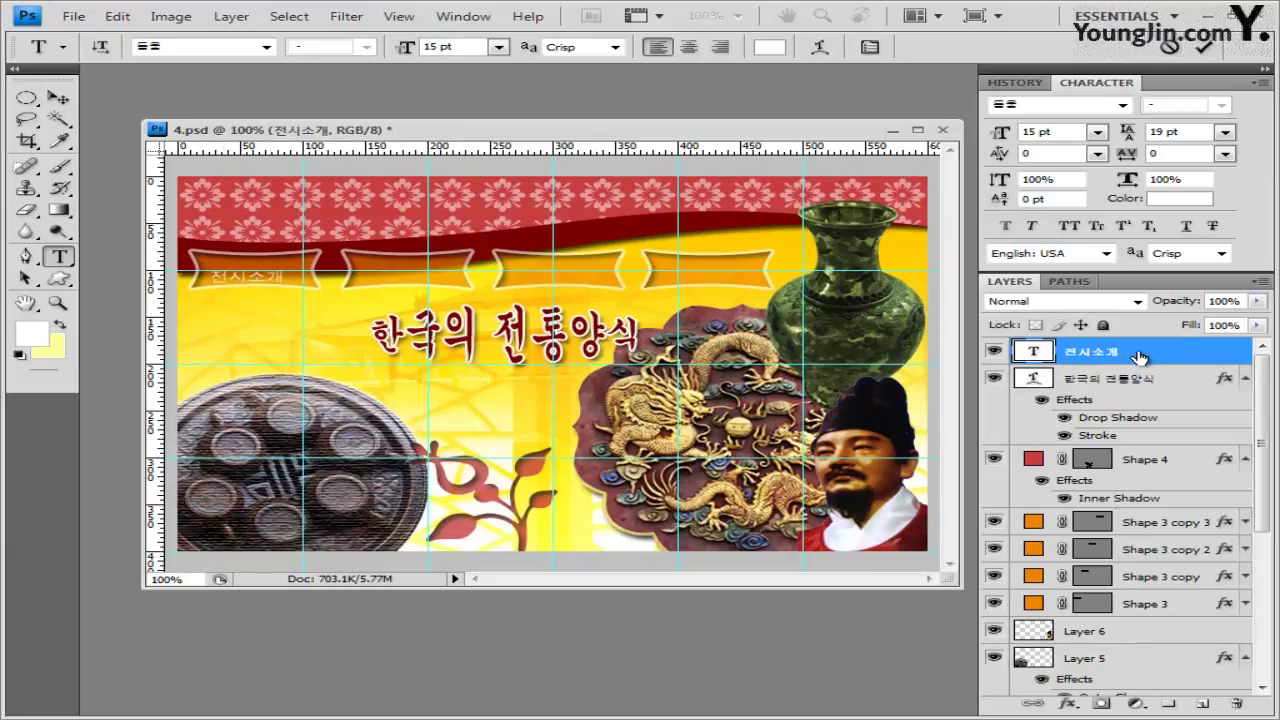
Give the "전시소개" text layer a 1 px outside Stroke in #ffc451 and a Drop Shadow with default settings
click(1068, 704)
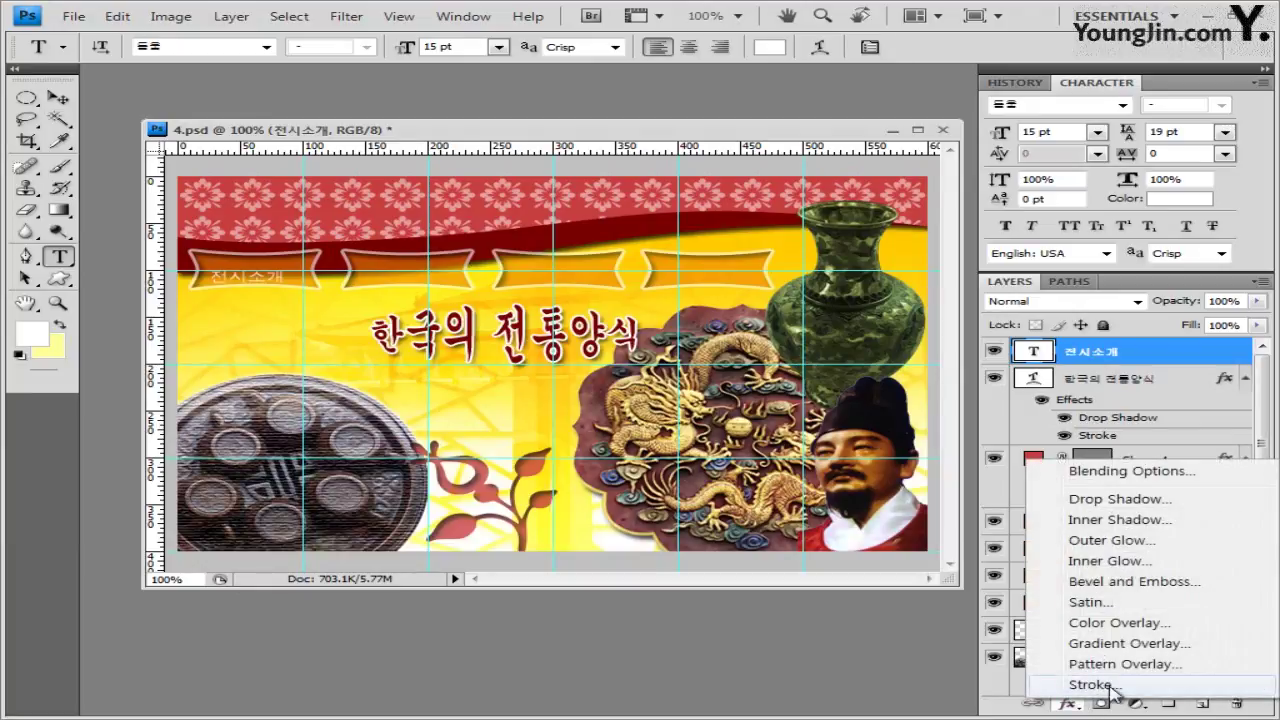
click(1094, 684)
text(1)
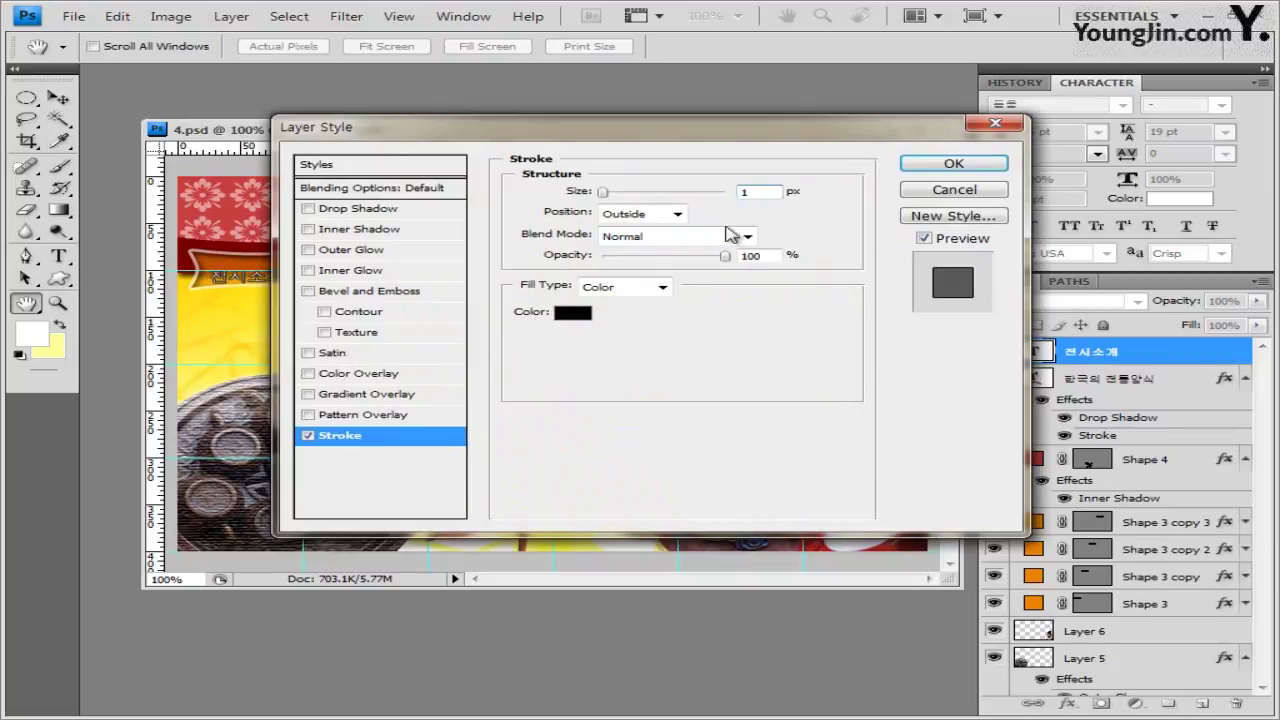
click(574, 315)
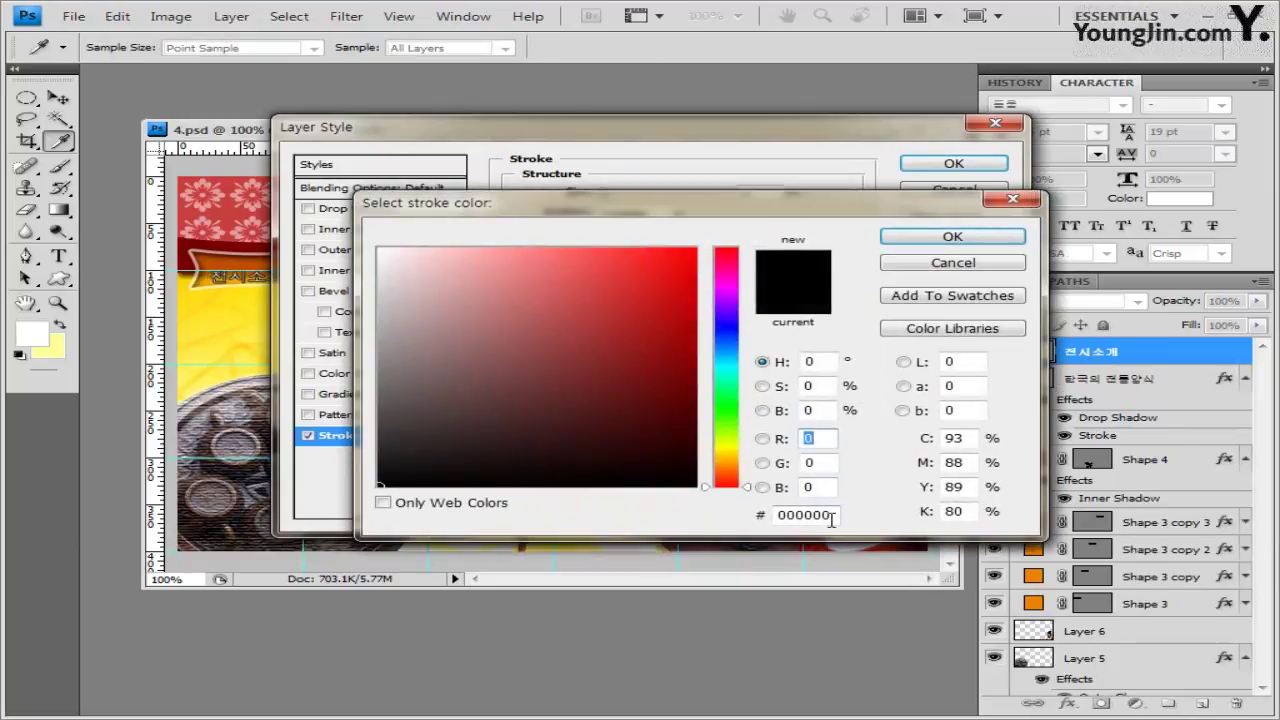
double_click(830, 515)
text(ffc451)
click(952, 236)
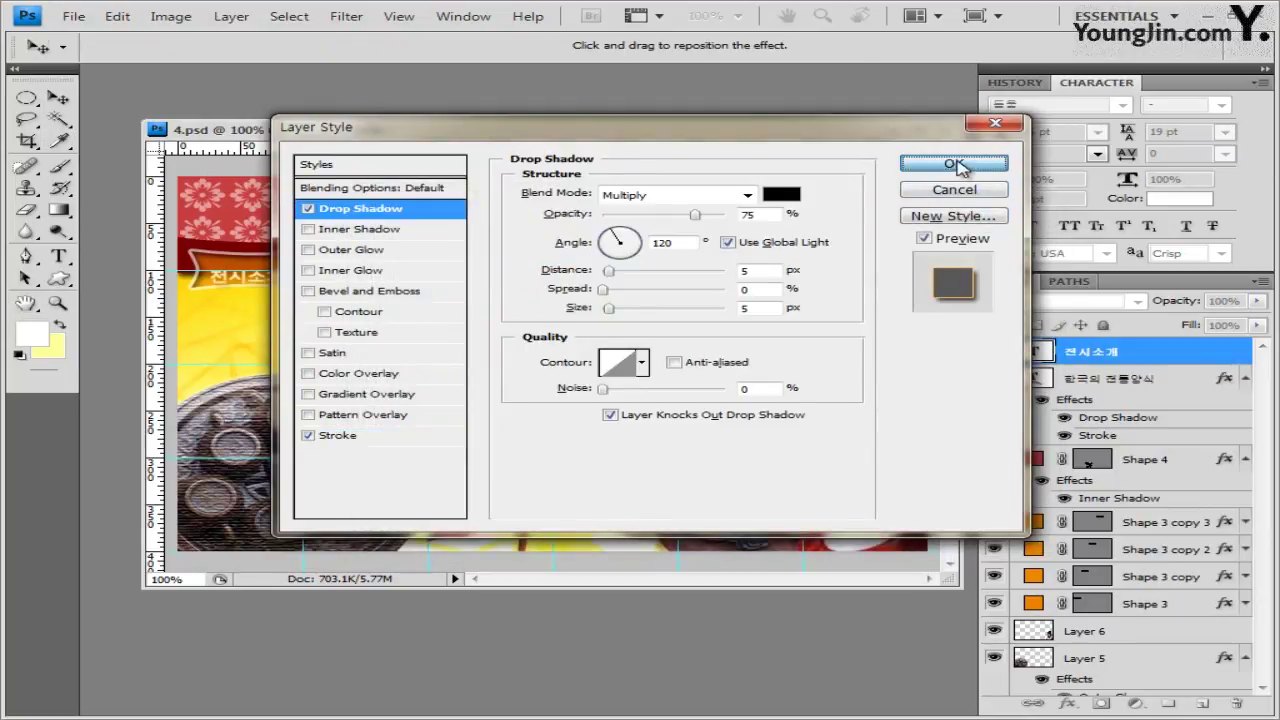
click(955, 164)
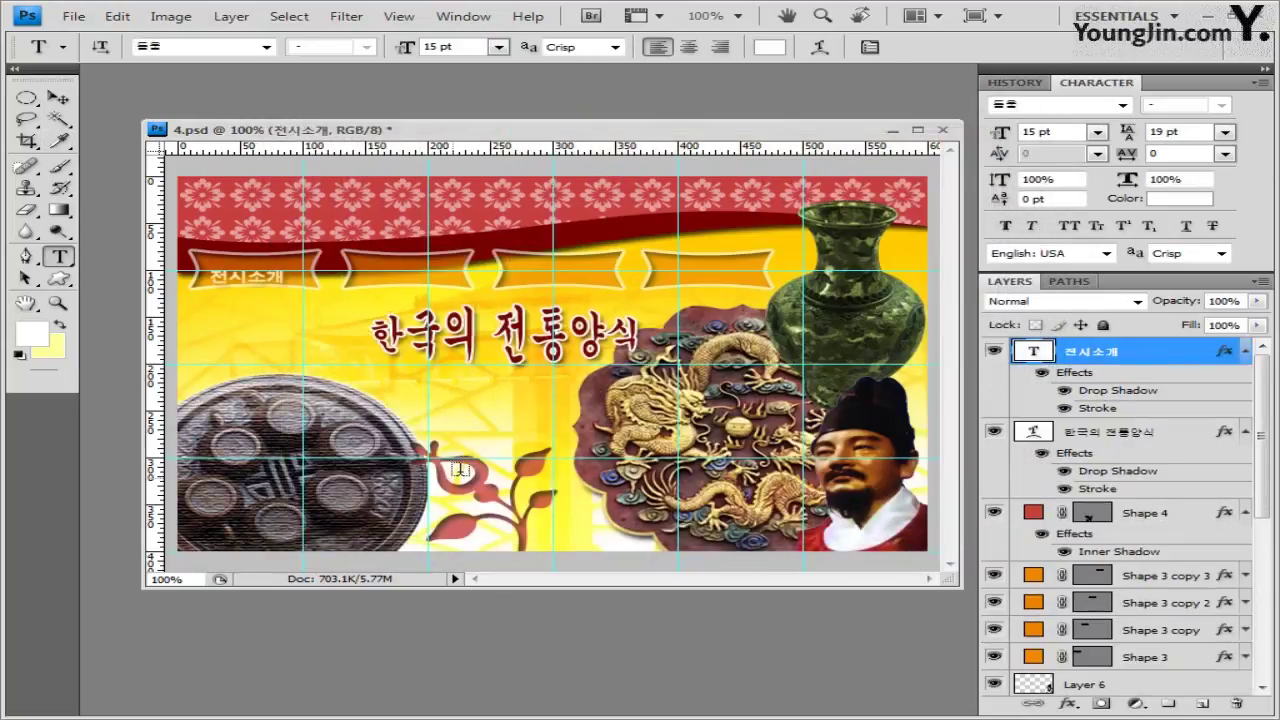
Move the "전시소개" text slightly up and to the right to center it in the first banner button
click(58, 97)
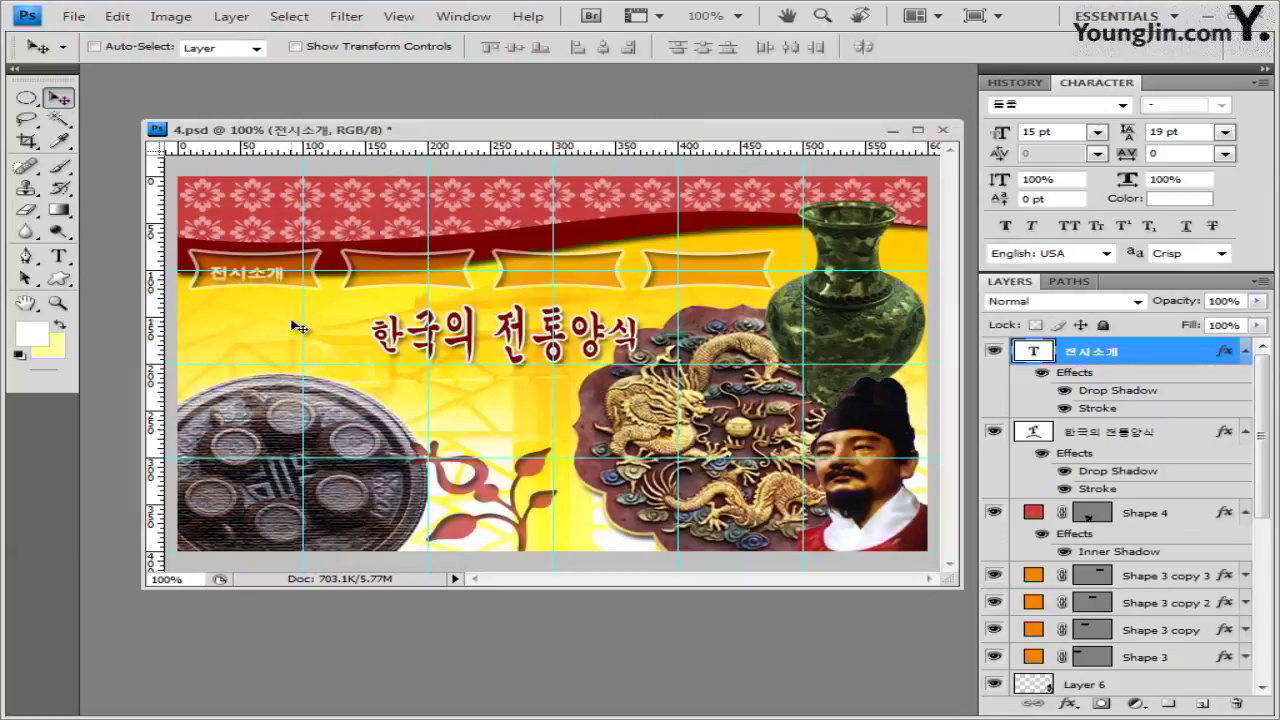
key(Right)
key(Right)
key(Right)
key(Right)
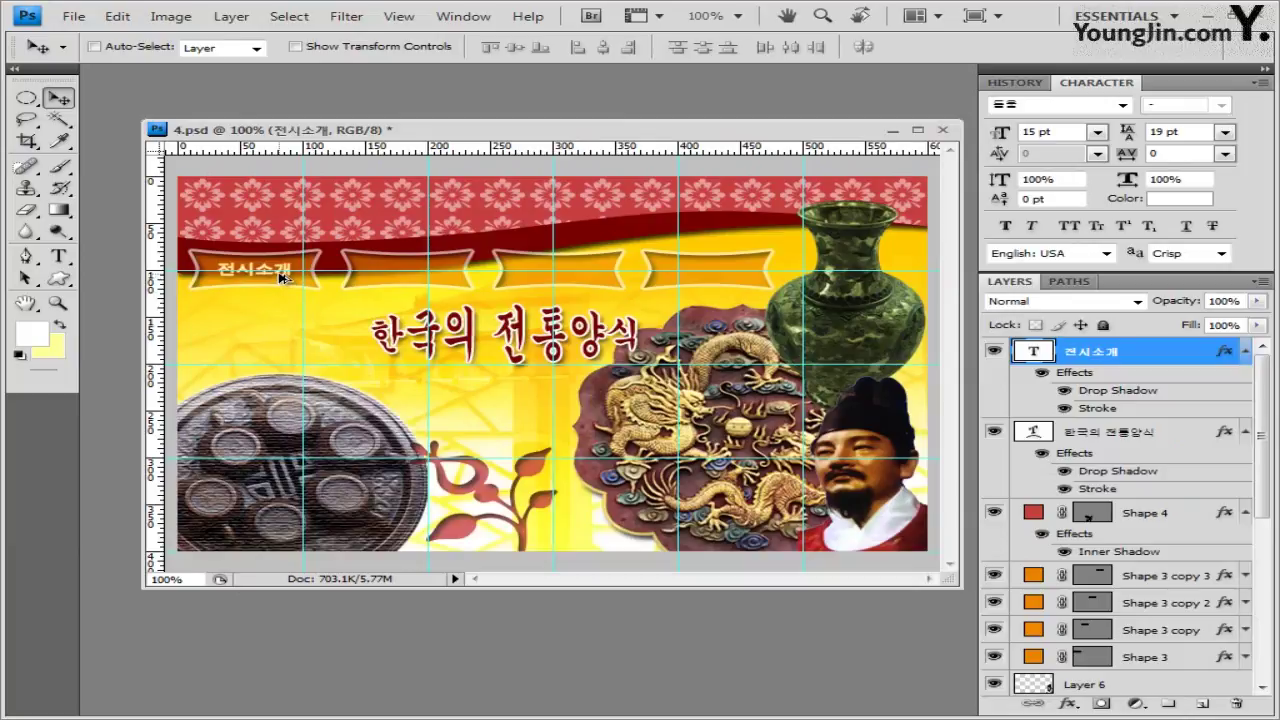
Duplicate the "전시소개" text layer into each of the other three banner buttons
drag(282, 278, 428, 283)
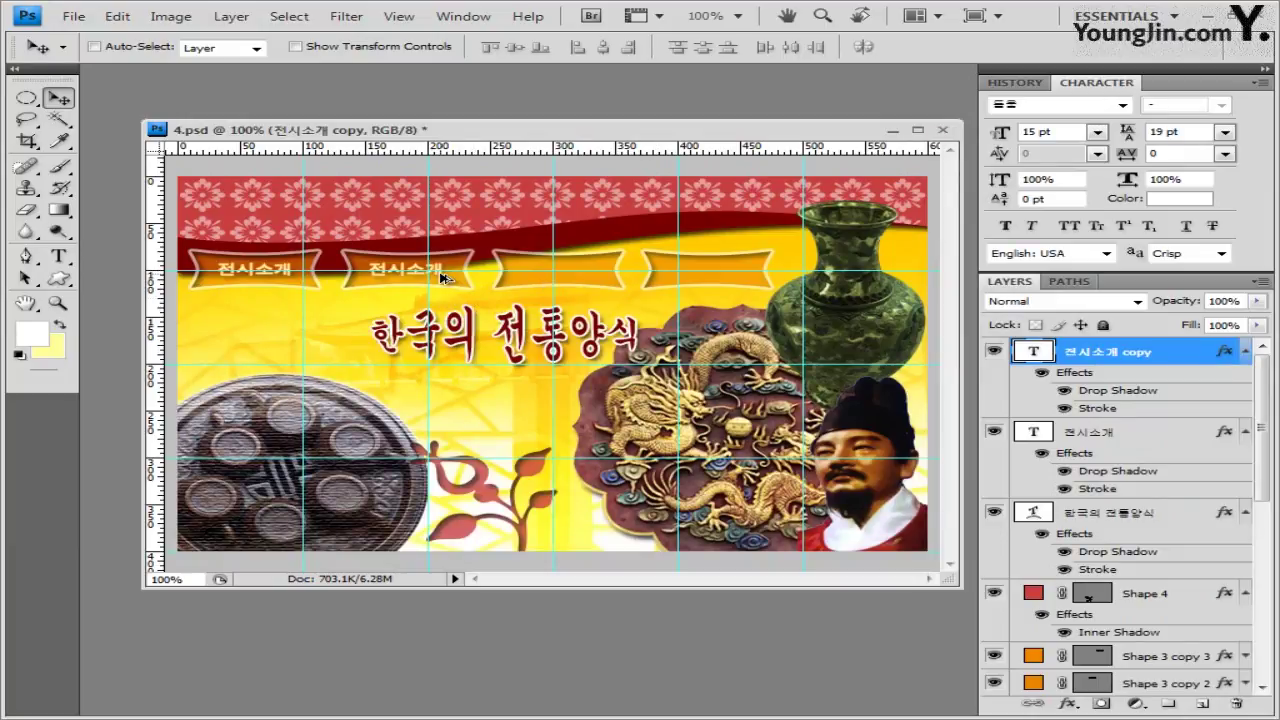
drag(441, 277, 591, 278)
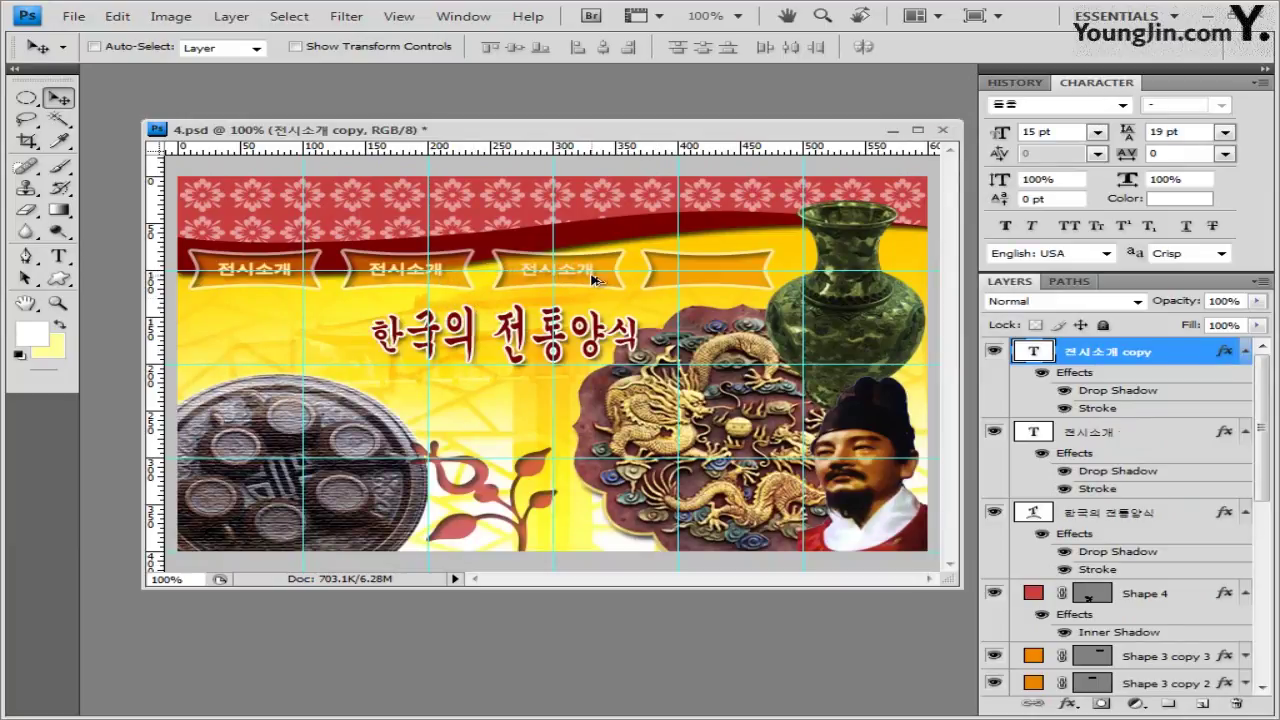
key(ctrl+j)
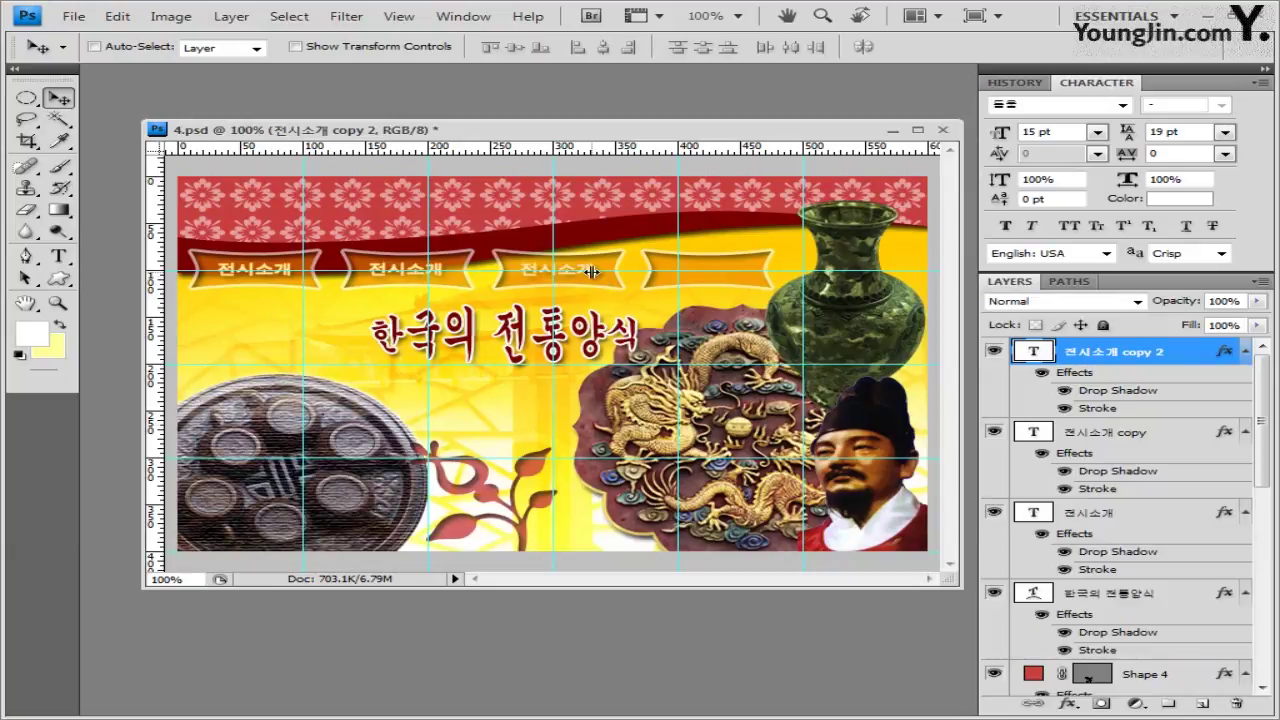
drag(591, 278, 742, 285)
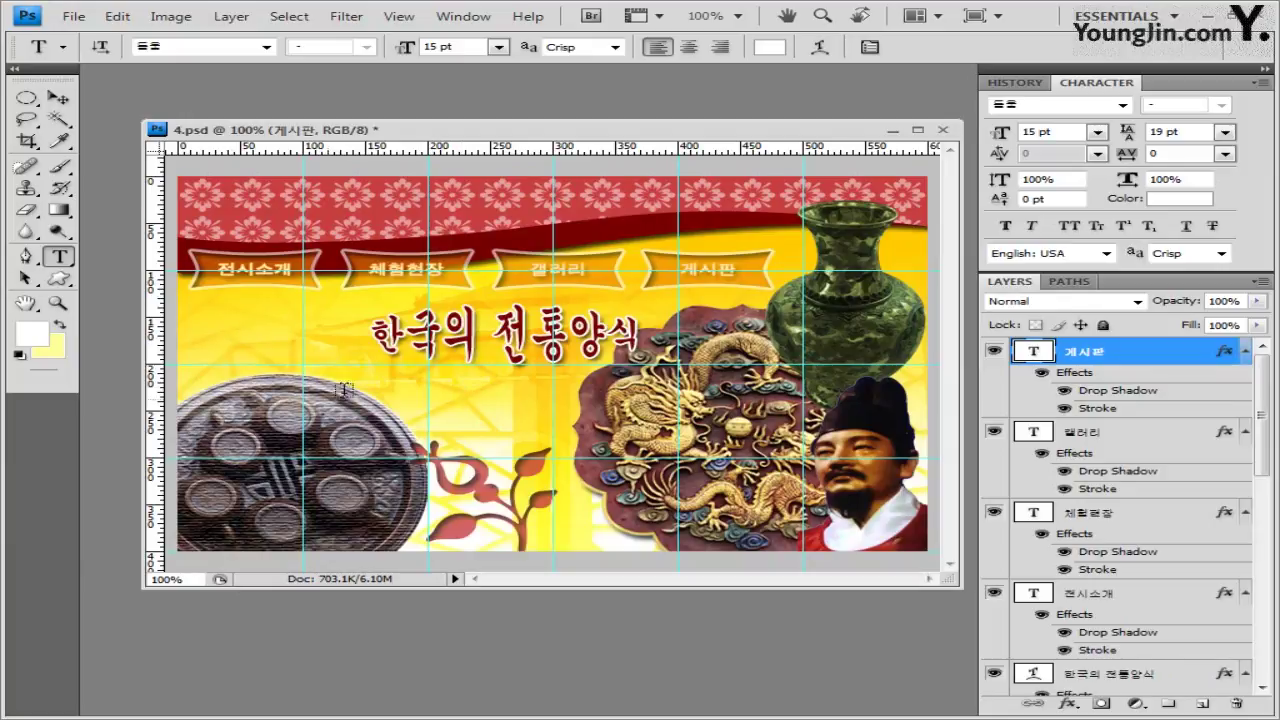
Add the text line "Korean Traditional Culture" just below the title, in 궁서 at 14 pt
click(294, 369)
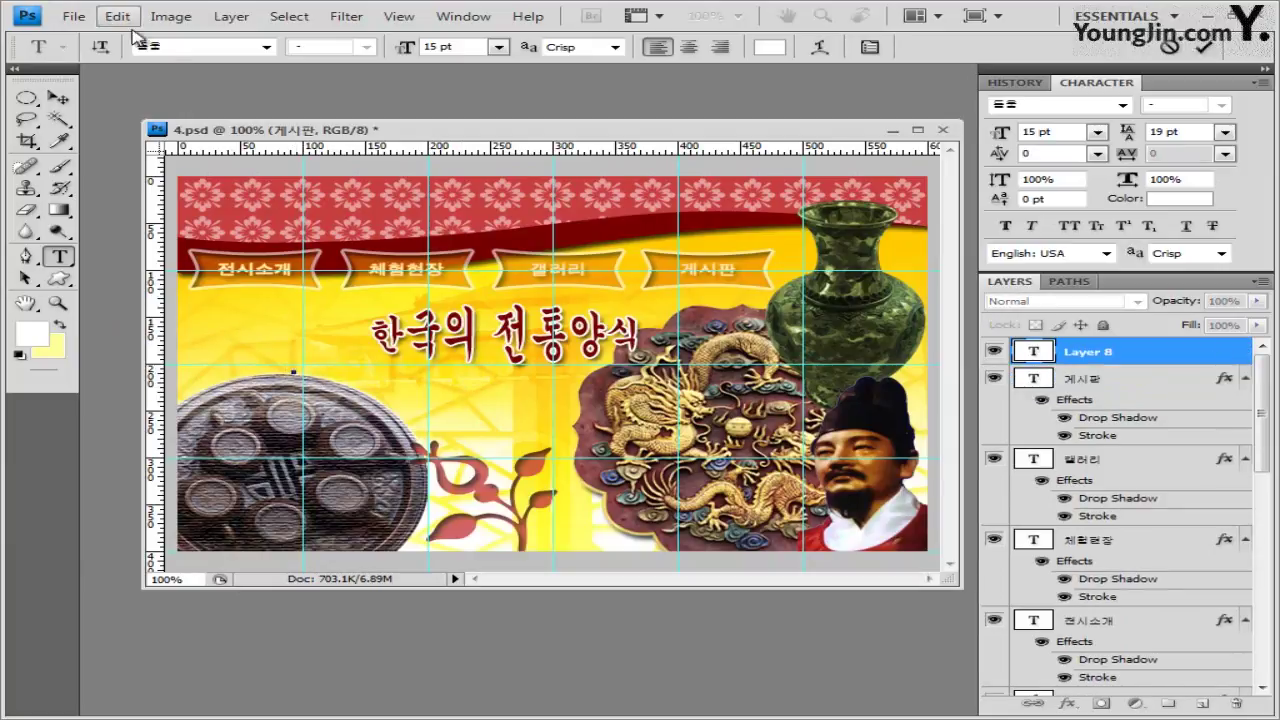
click(268, 48)
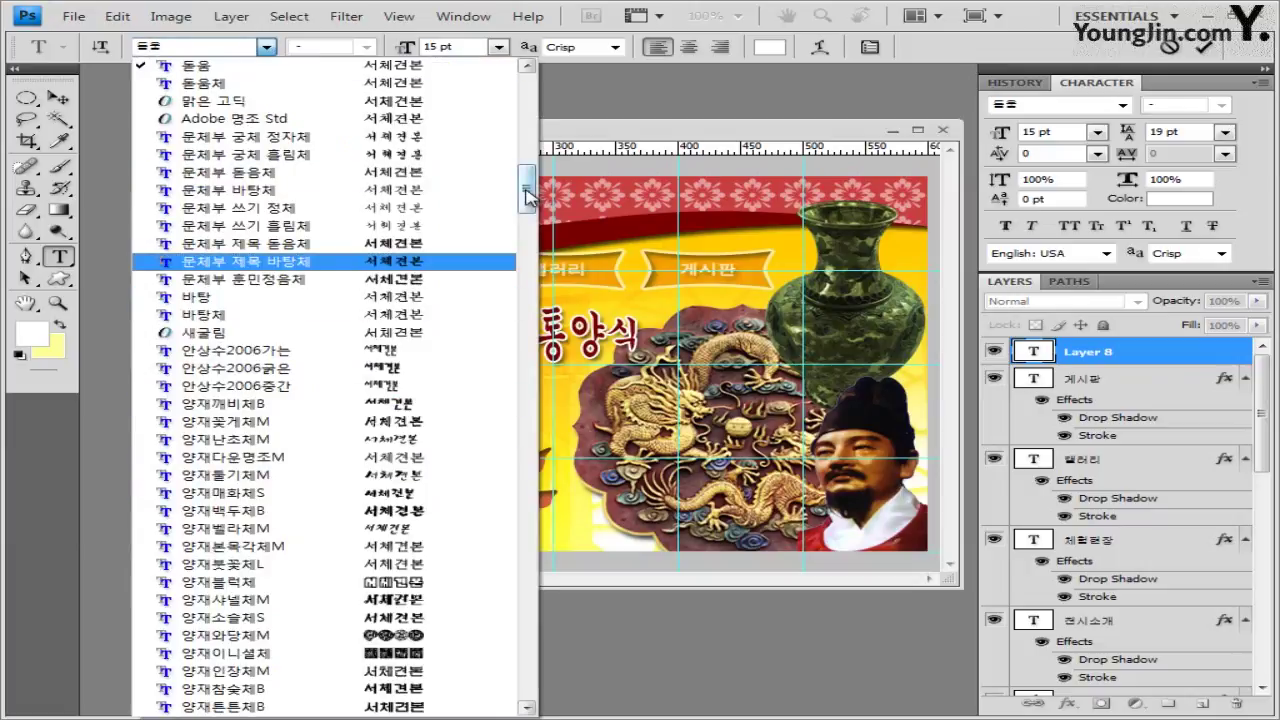
drag(527, 196, 523, 157)
click(480, 136)
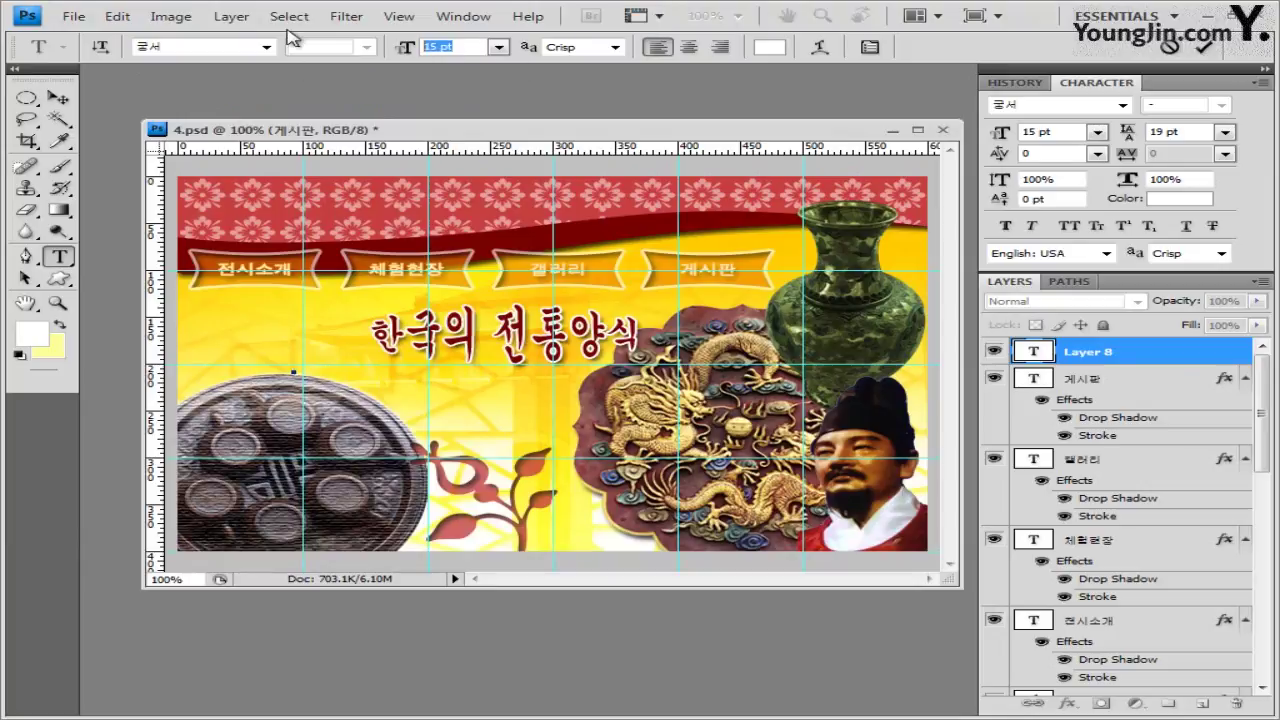
text(14)
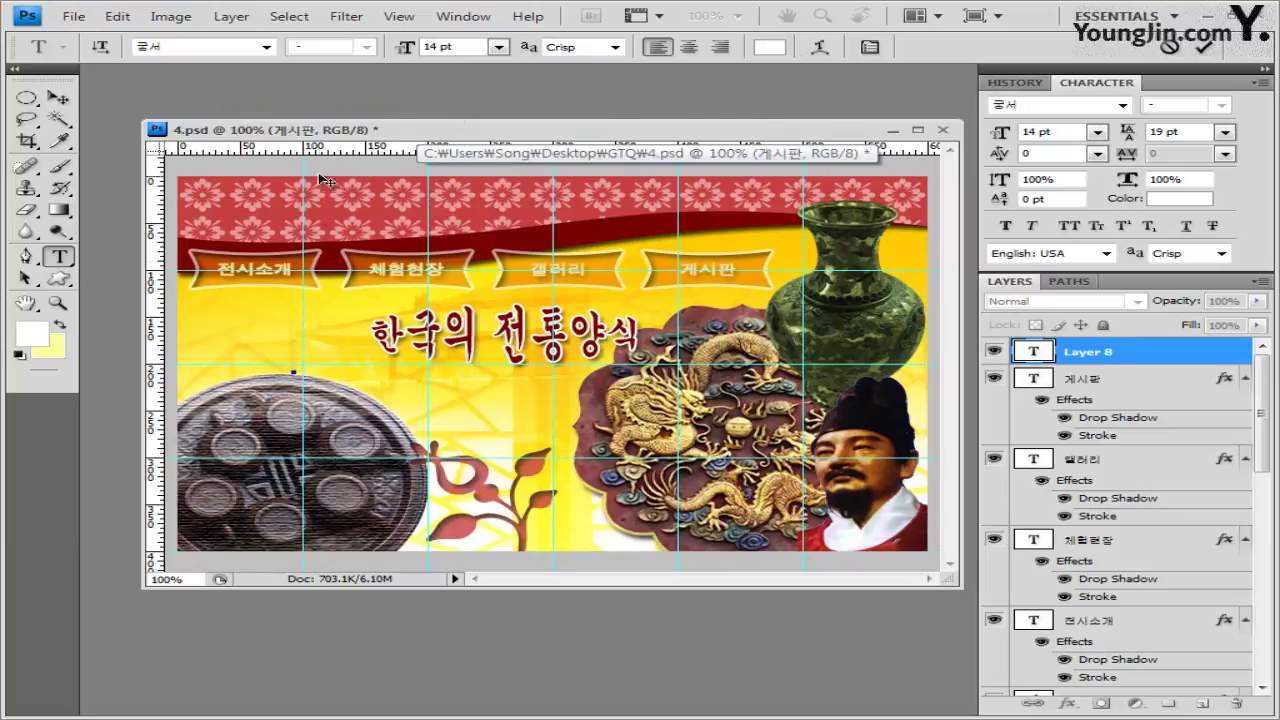
text(Korean Traditional Culture)
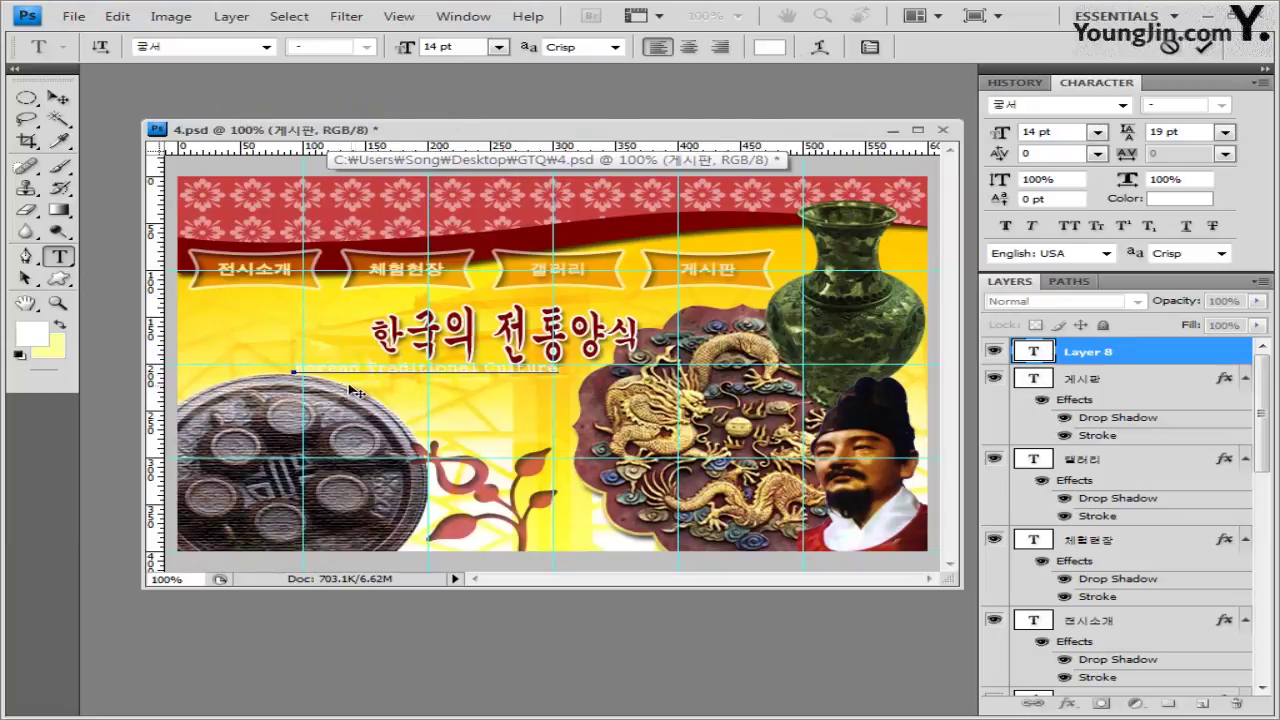
click(1167, 358)
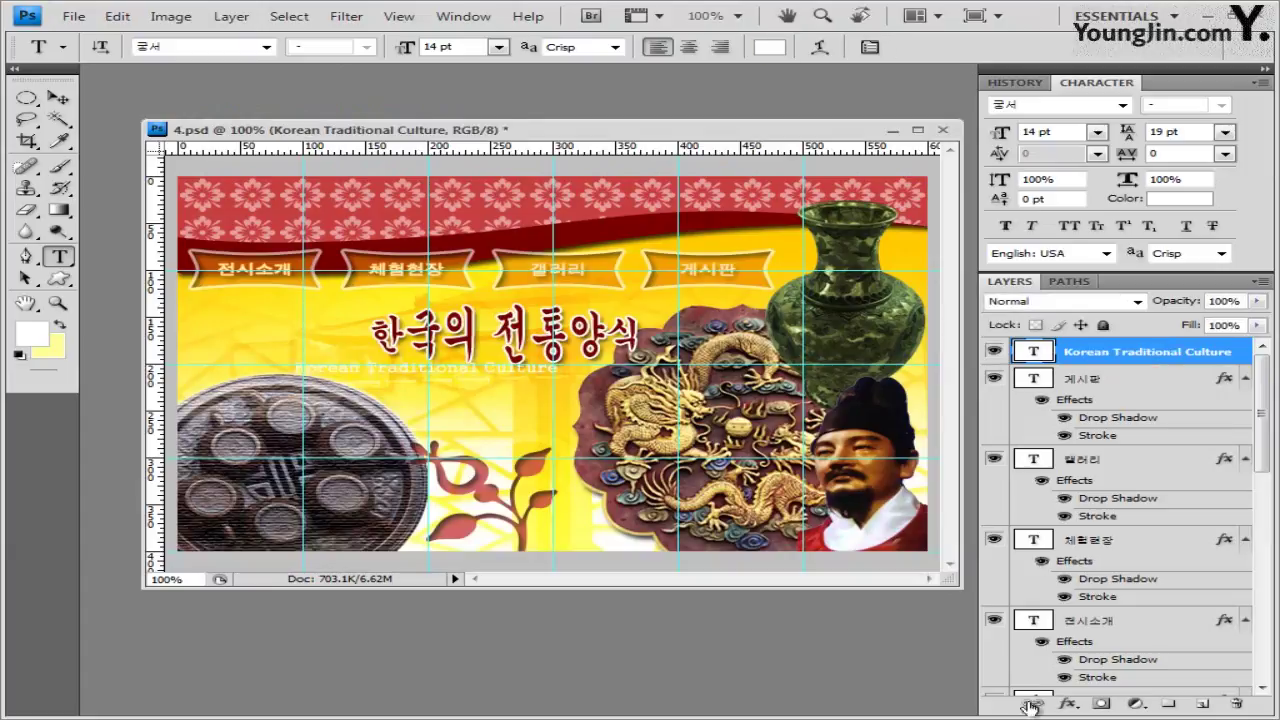
Add a 2 px outside Stroke in white (#ffffff) to the "Korean Traditional Culture" layer
click(1070, 703)
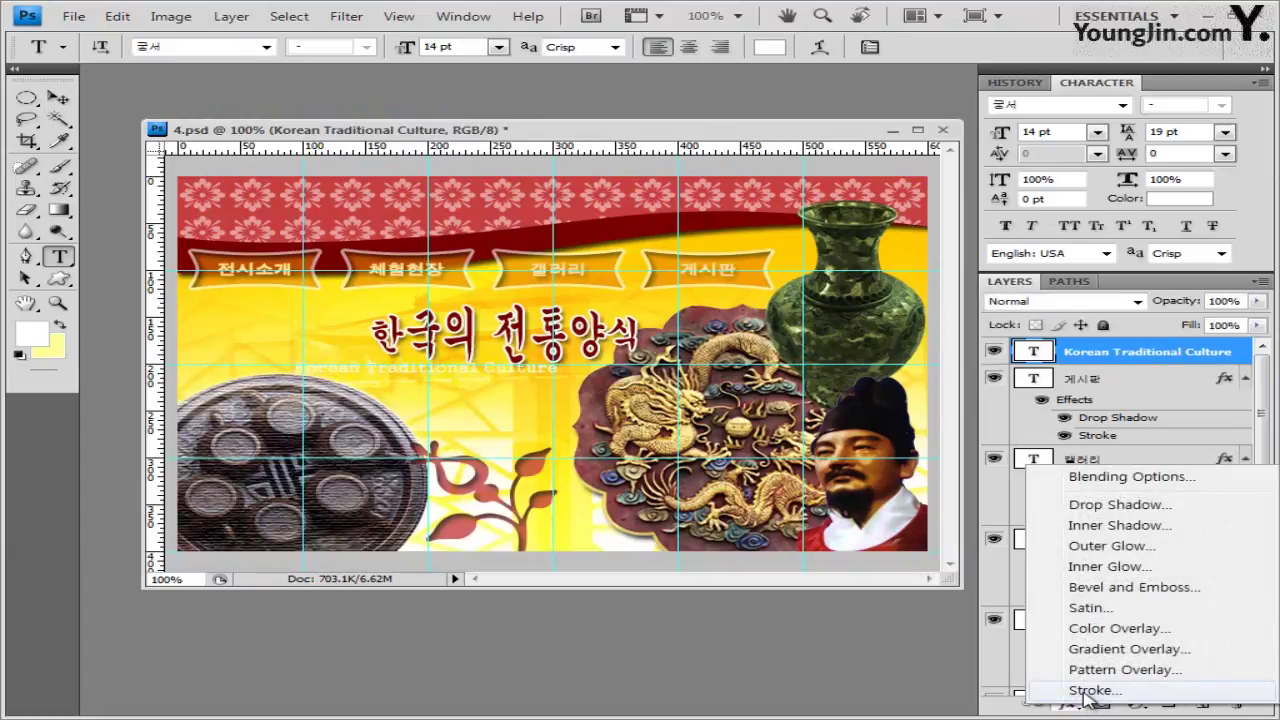
click(1086, 692)
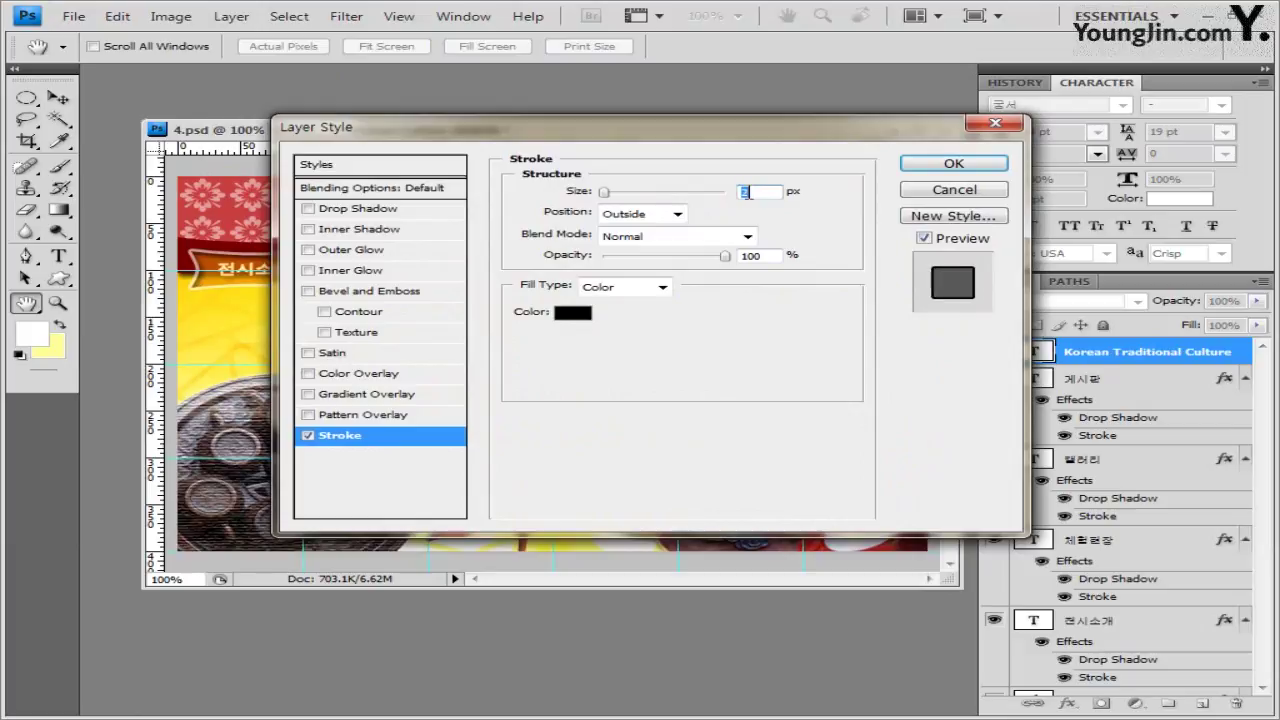
click(571, 316)
click(379, 250)
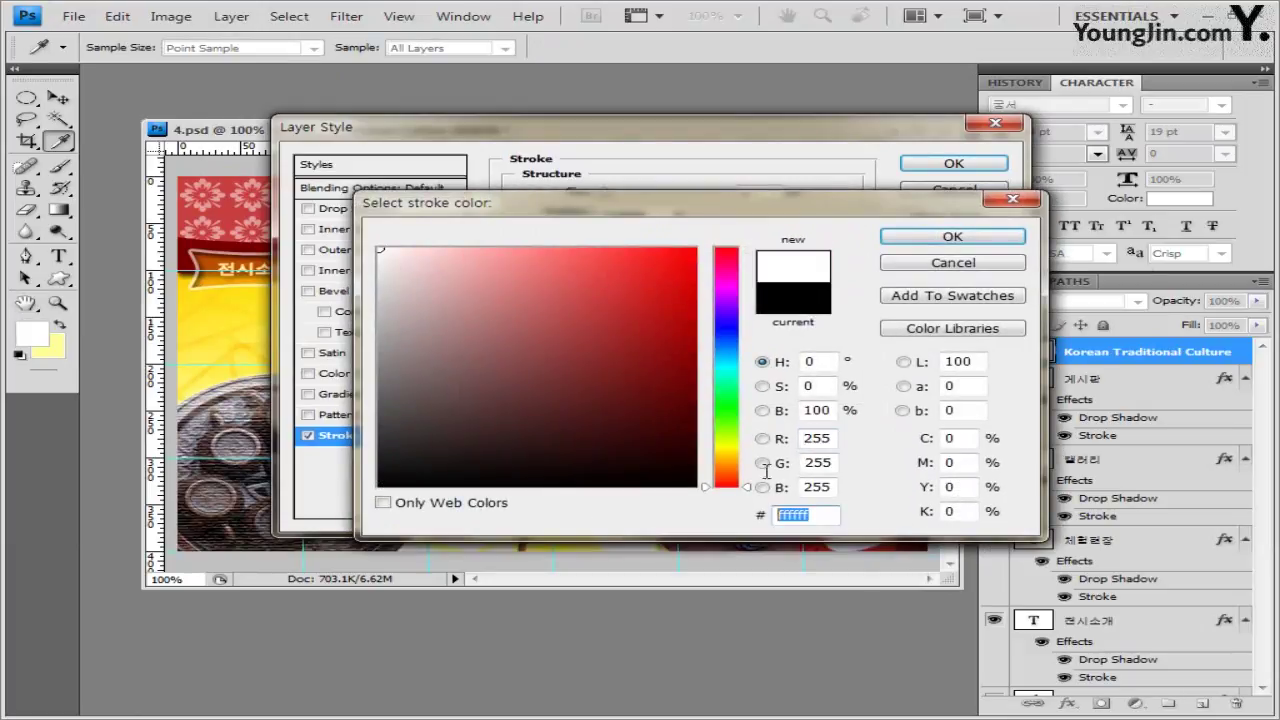
click(1000, 238)
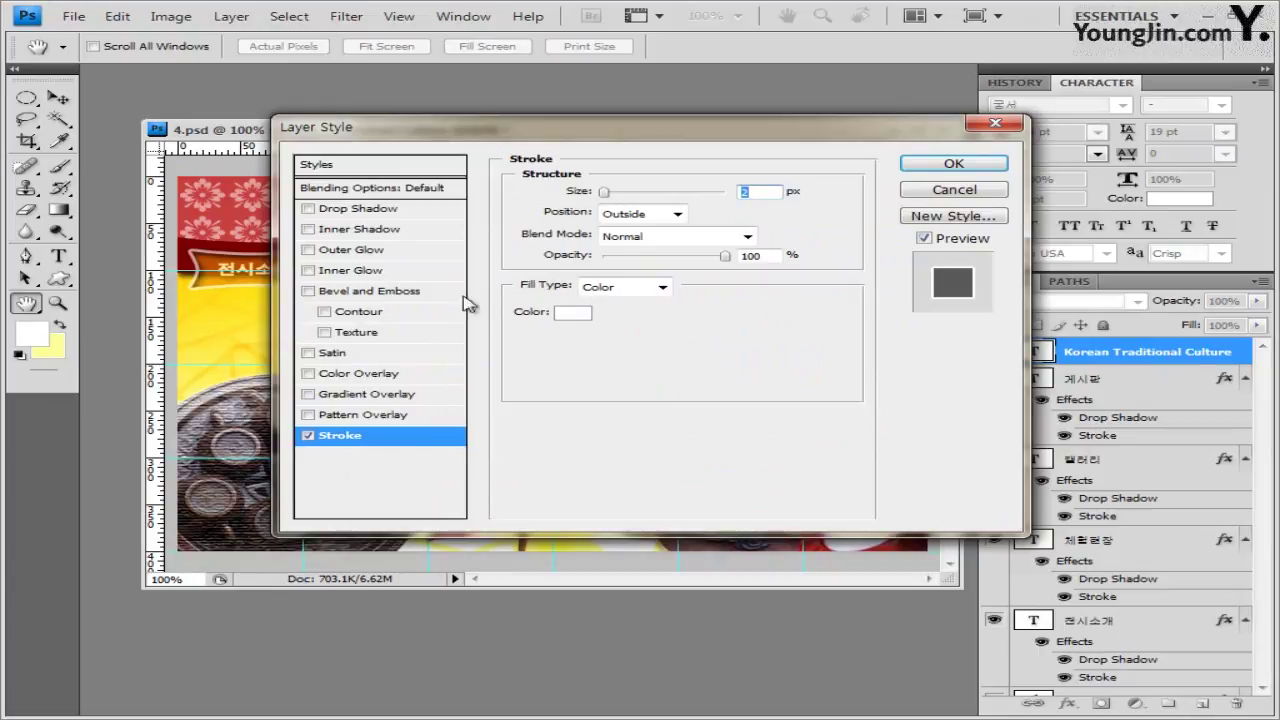
Add a Linear Gradient Overlay to the same text layer and set the gradient's start color to #770000
click(372, 396)
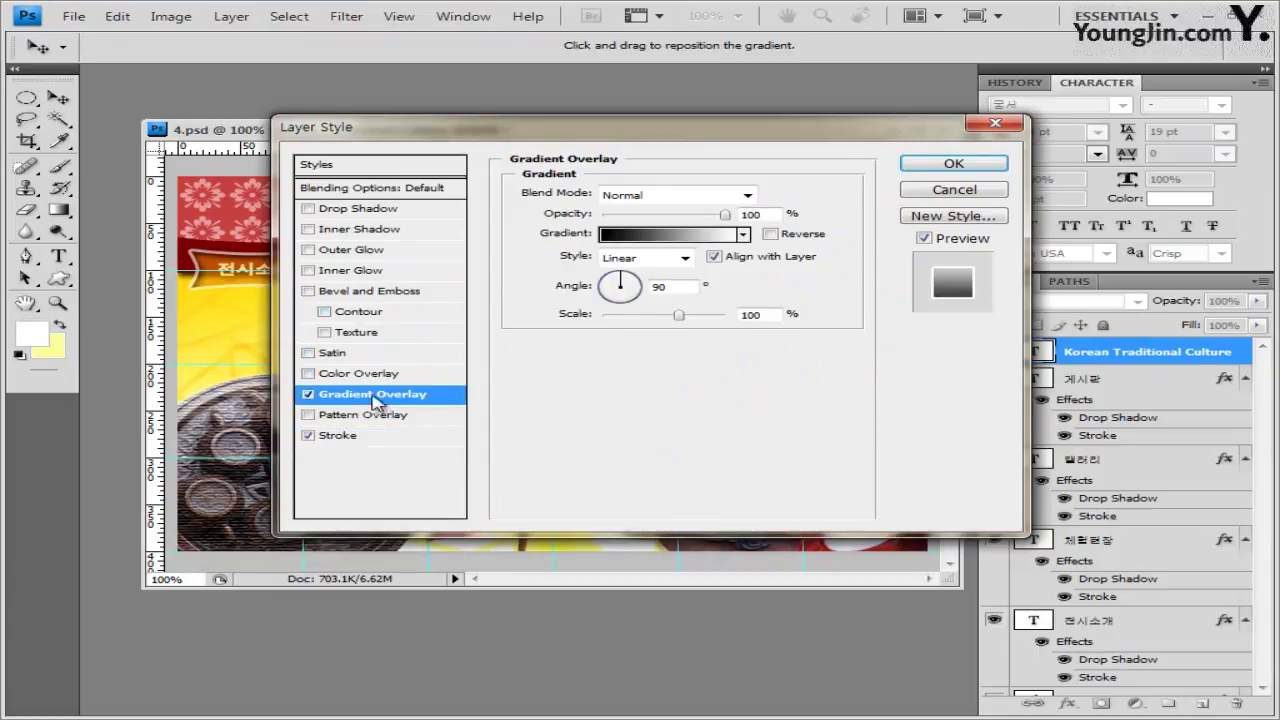
click(680, 236)
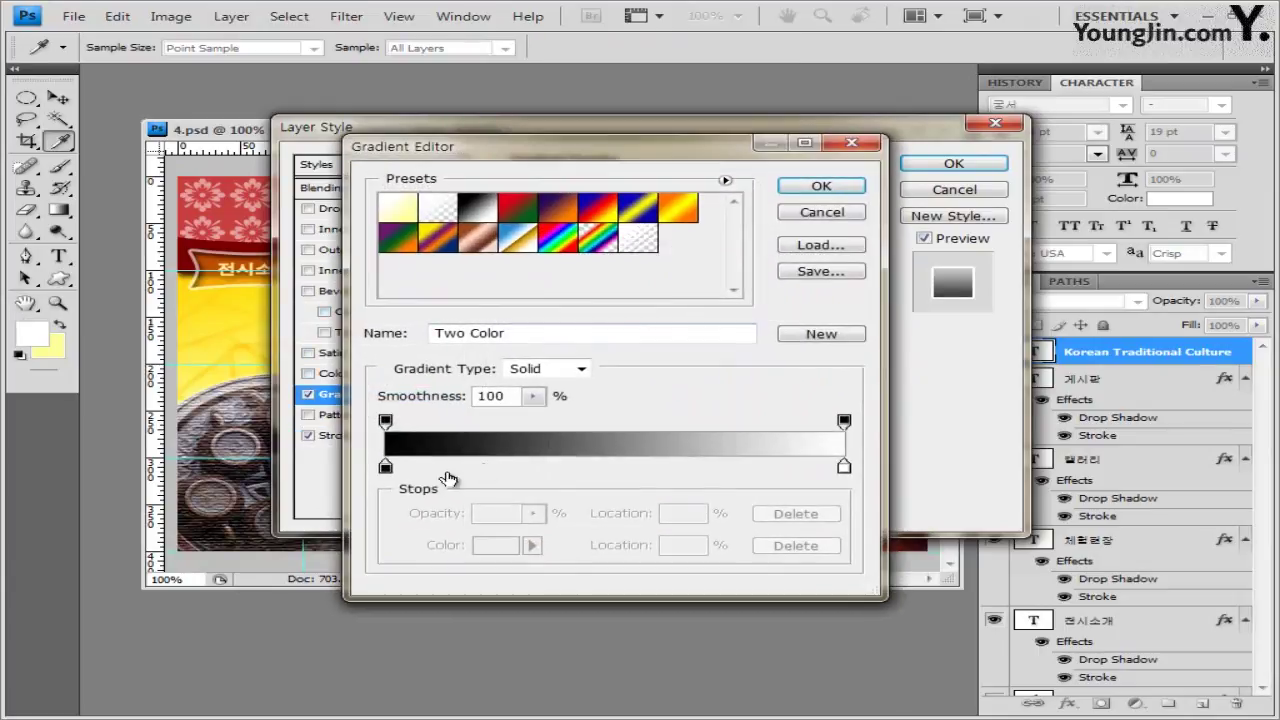
click(386, 466)
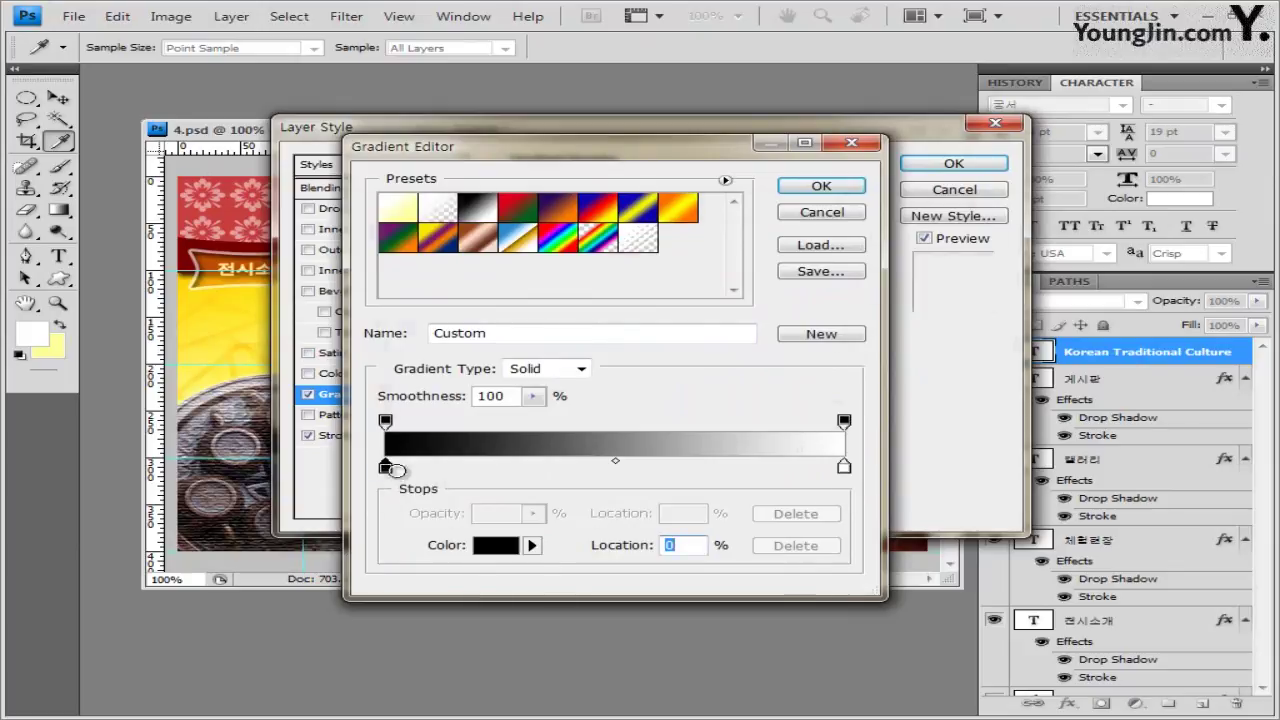
double_click(386, 466)
double_click(834, 514)
text(77000)
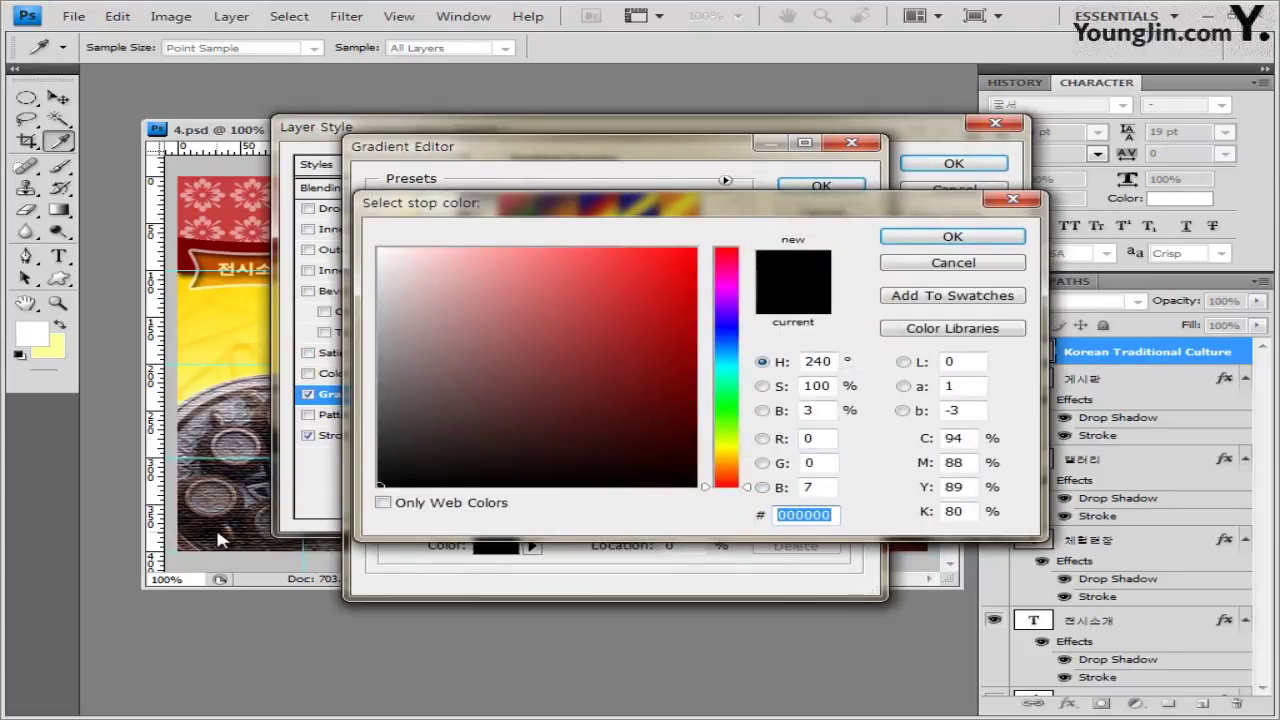
text(0)
key(Return)
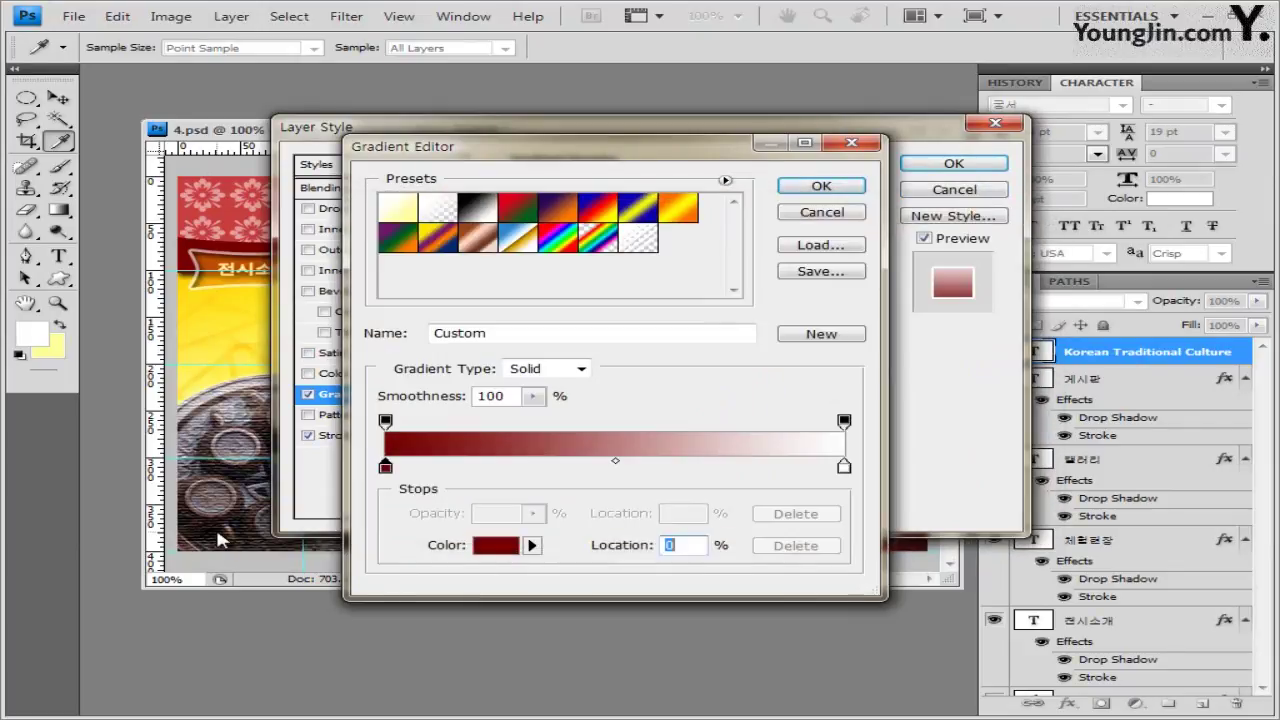
Set the gradient's end color to #ffaa00 and apply the layer style to the English text
double_click(845, 467)
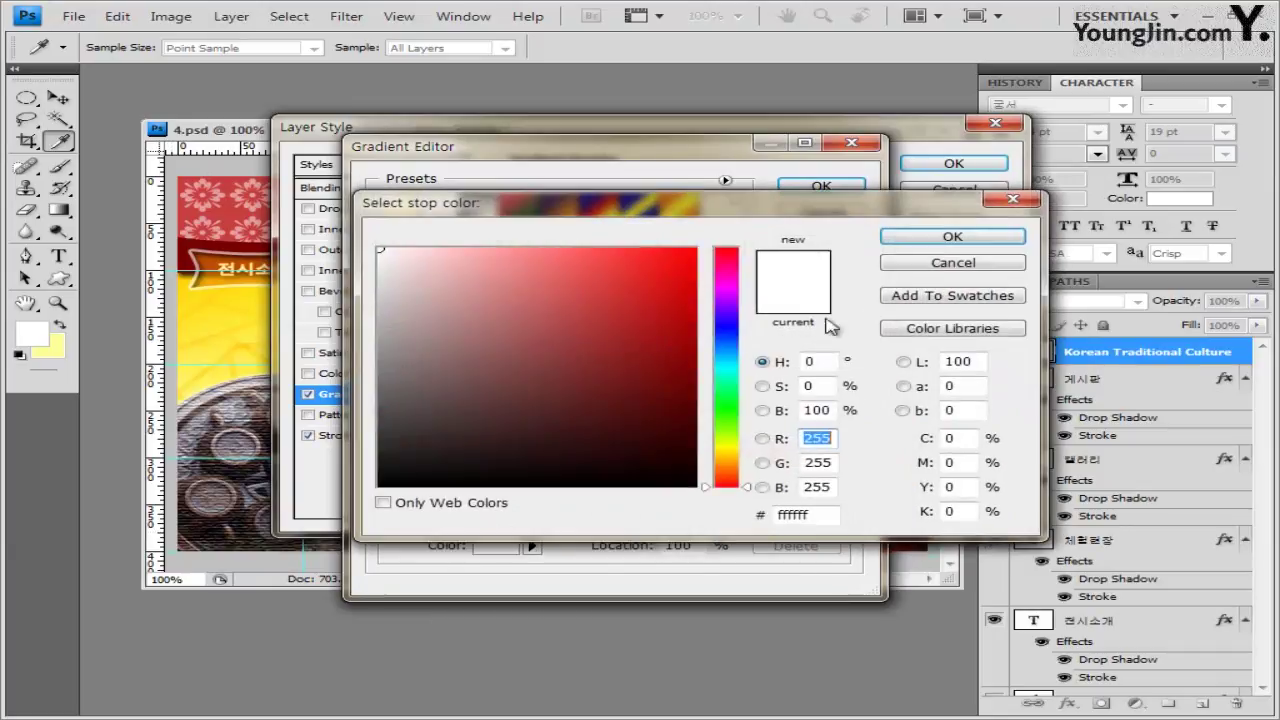
double_click(830, 514)
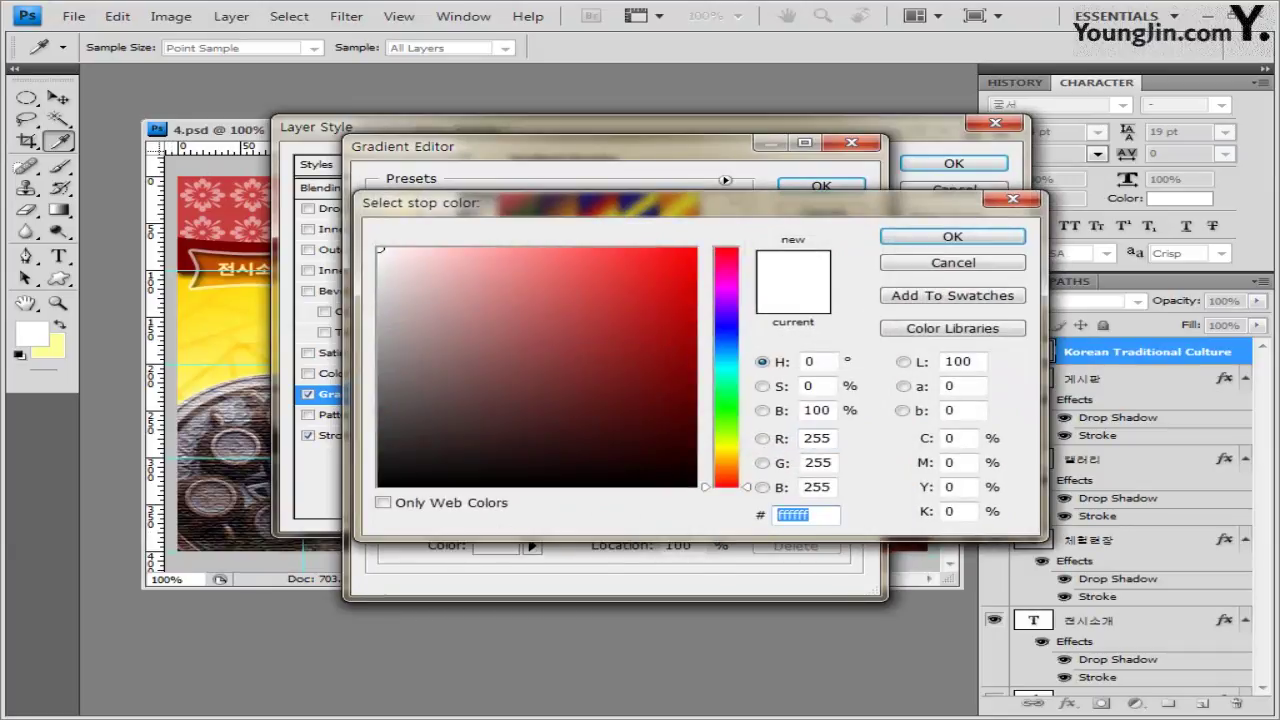
text(ffaa00)
key(Return)
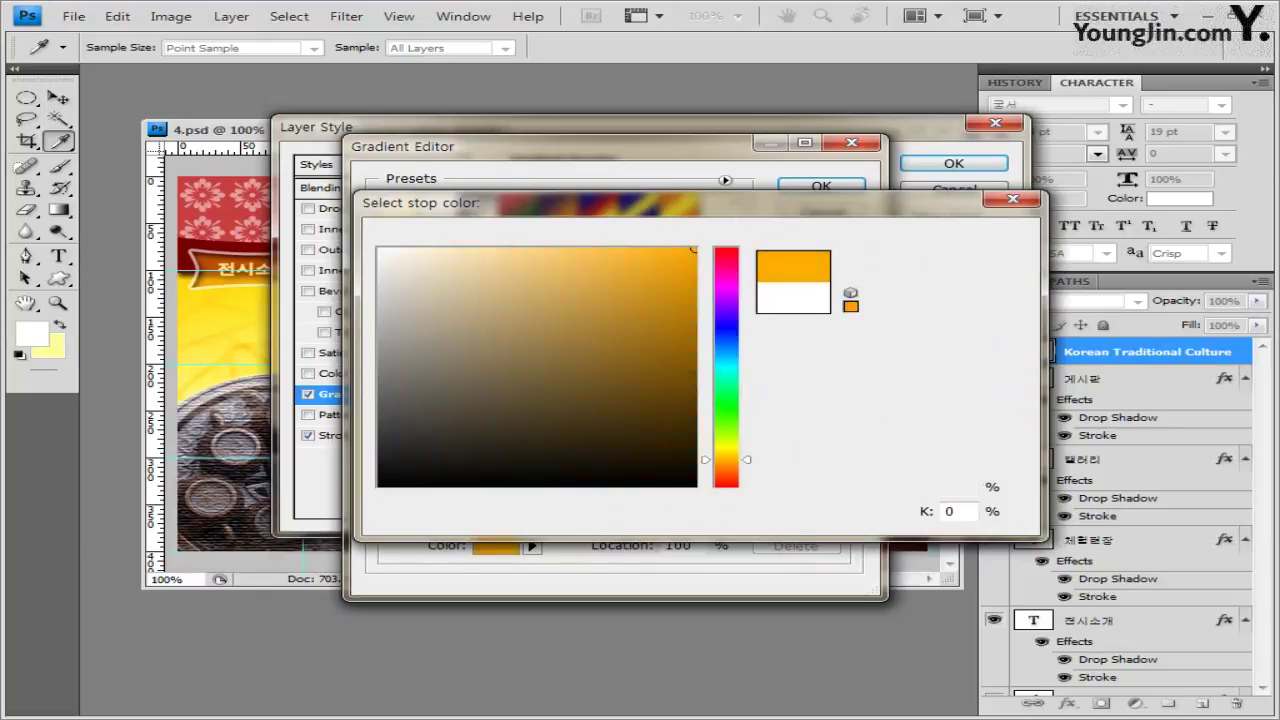
click(821, 186)
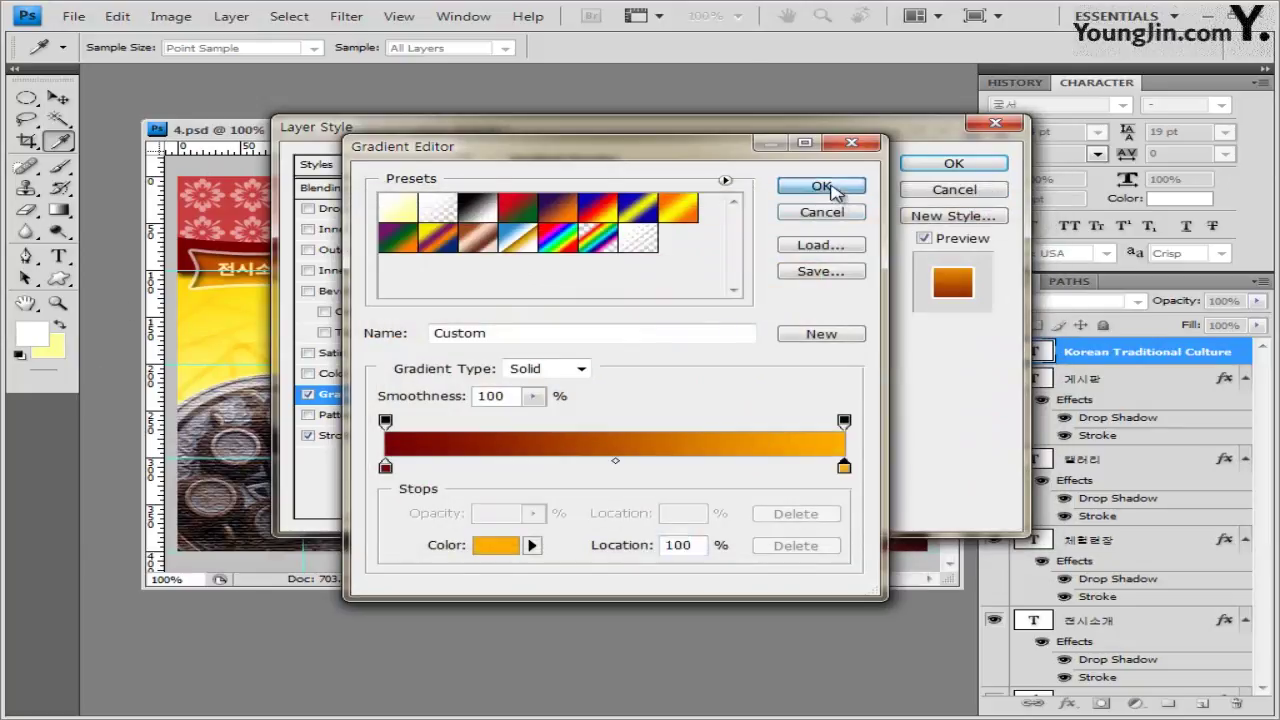
drag(686, 137, 729, 430)
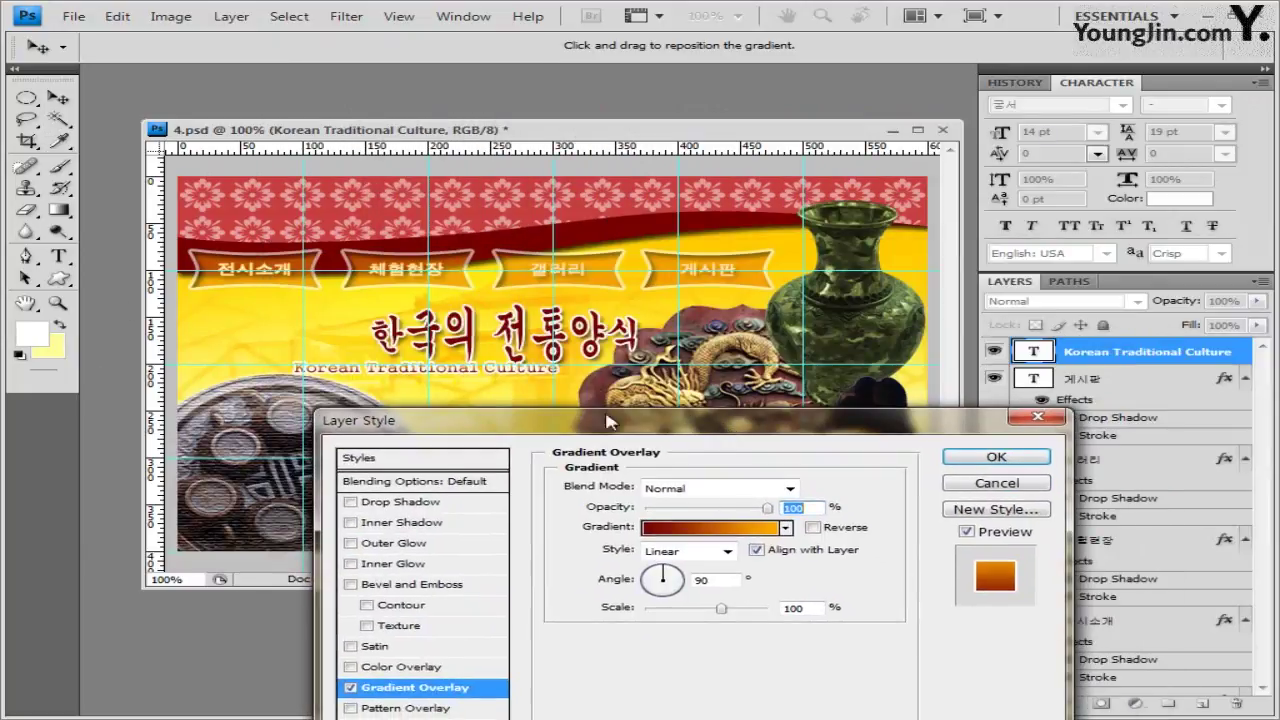
click(1018, 464)
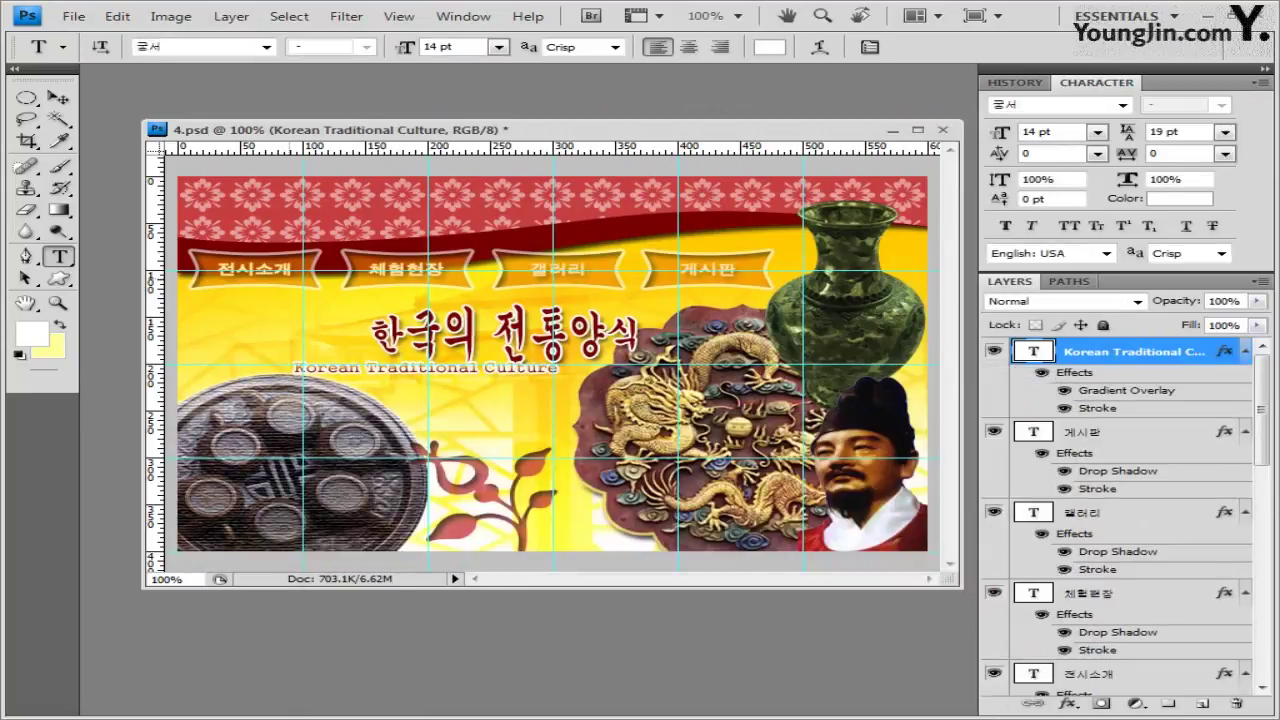
Warp the "Korean Traditional Culture" text with the Arc style, horizontal, at +50% bend
click(820, 48)
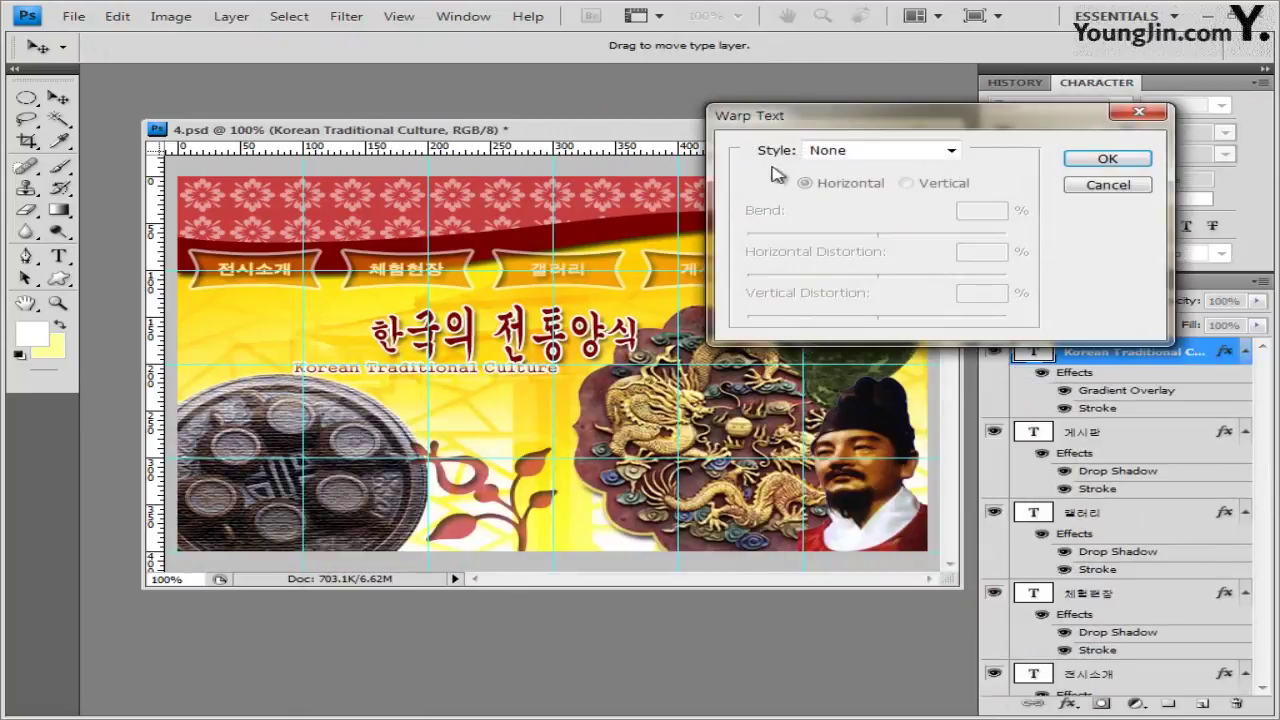
click(880, 150)
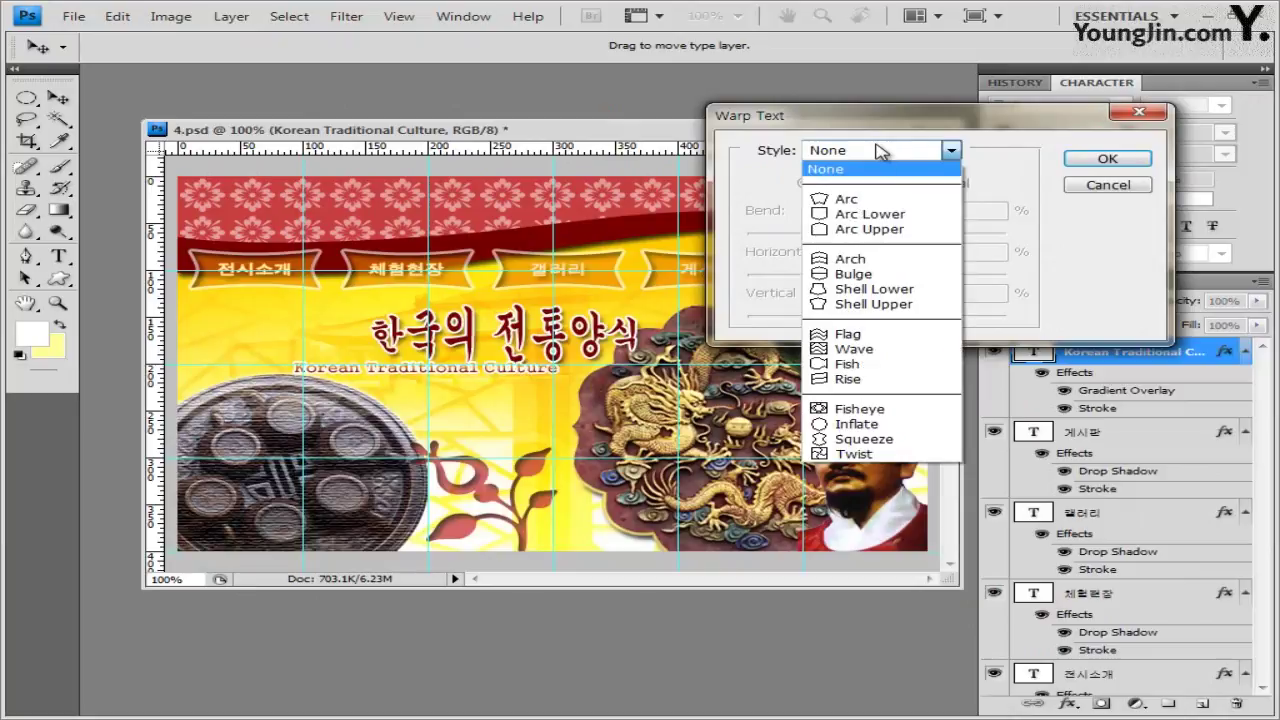
click(822, 203)
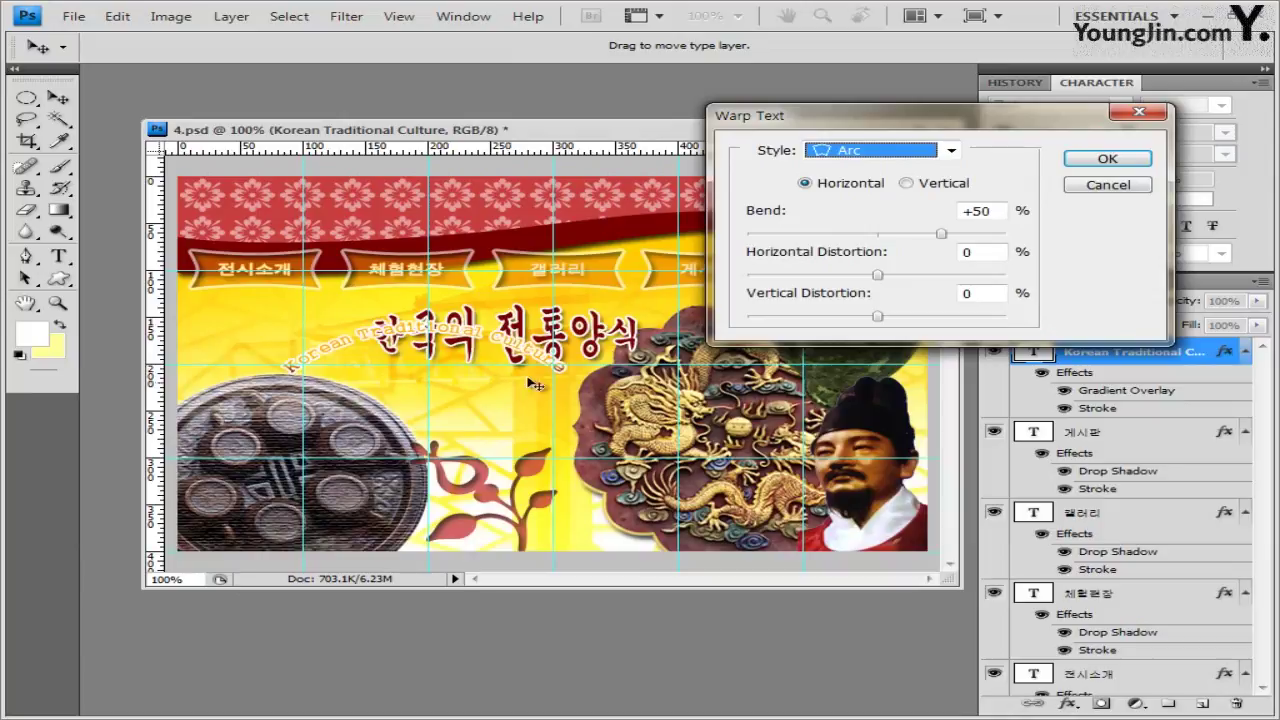
click(1107, 159)
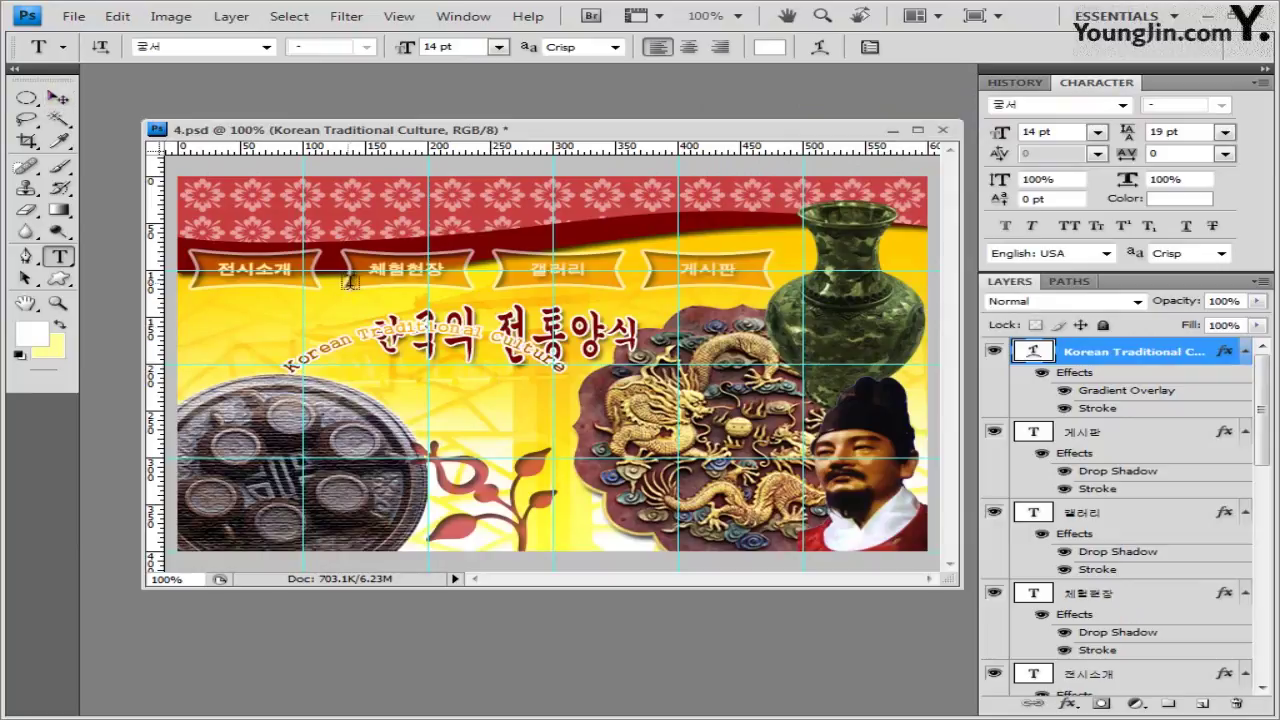
Rotate the arched English text clockwise and move it so it follows the upper-right rim of the round plate
key(ctrl+t)
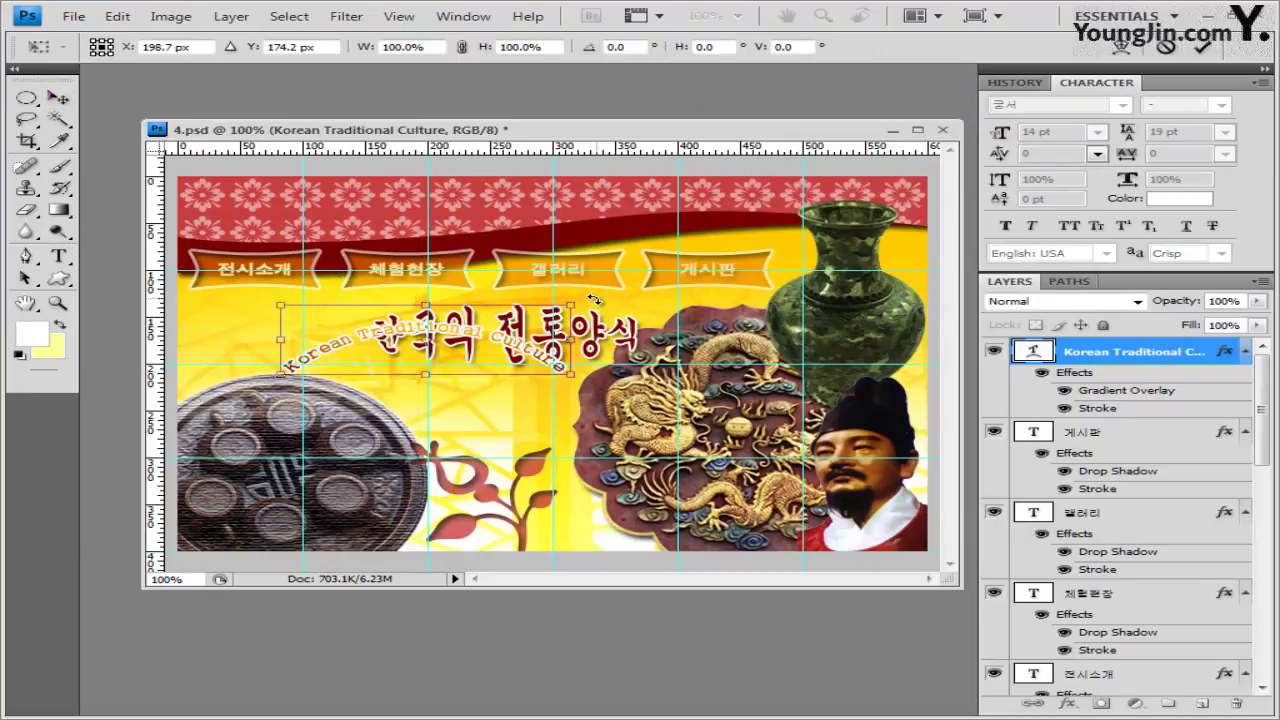
drag(594, 299, 465, 457)
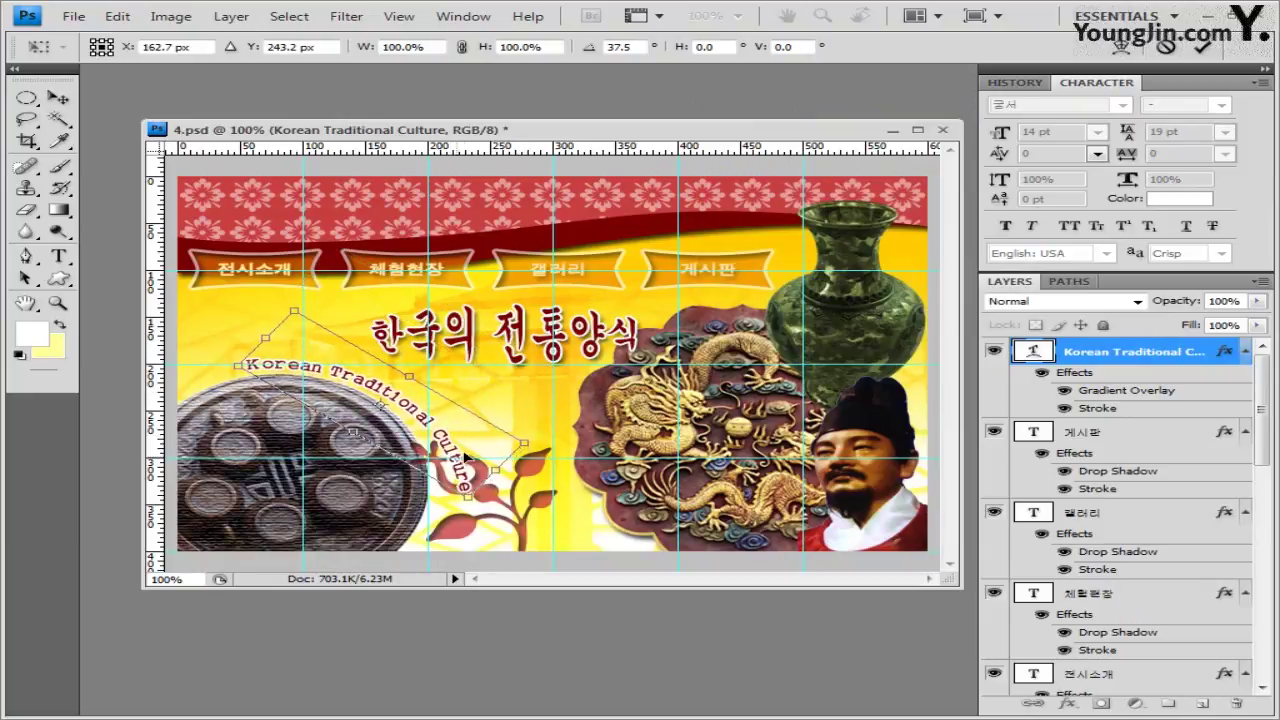
drag(563, 447, 556, 455)
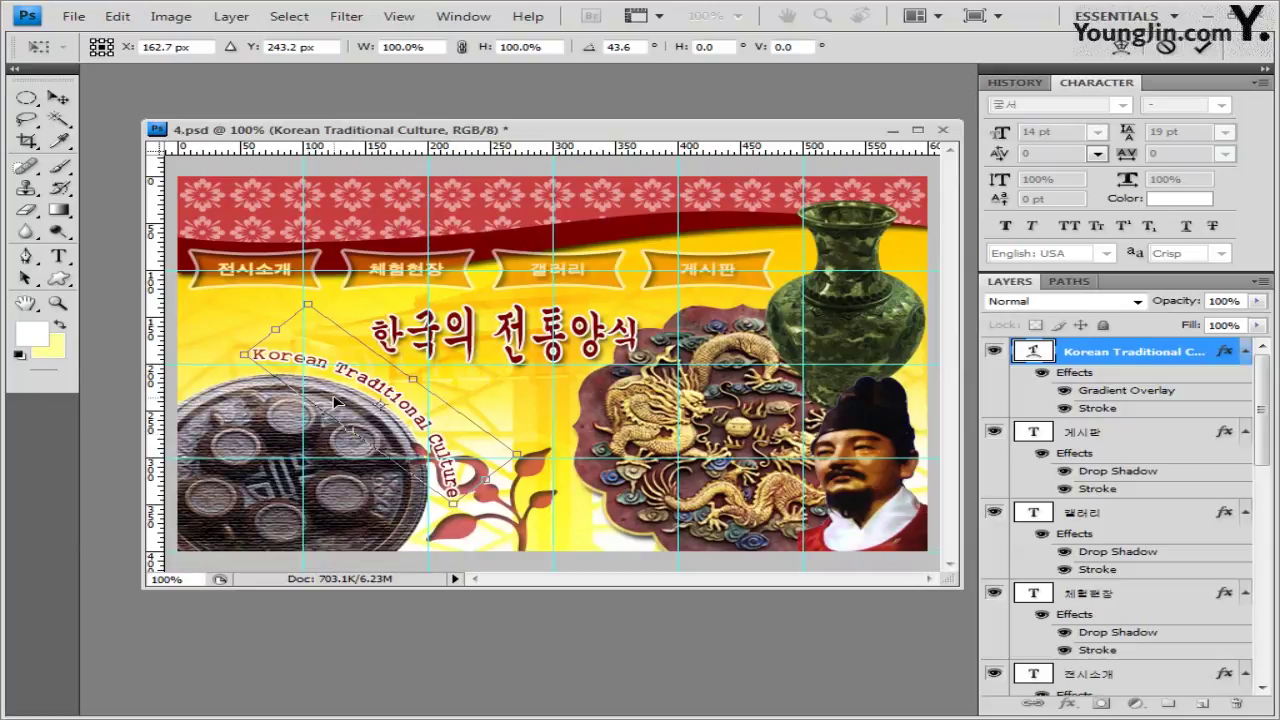
key(Return)
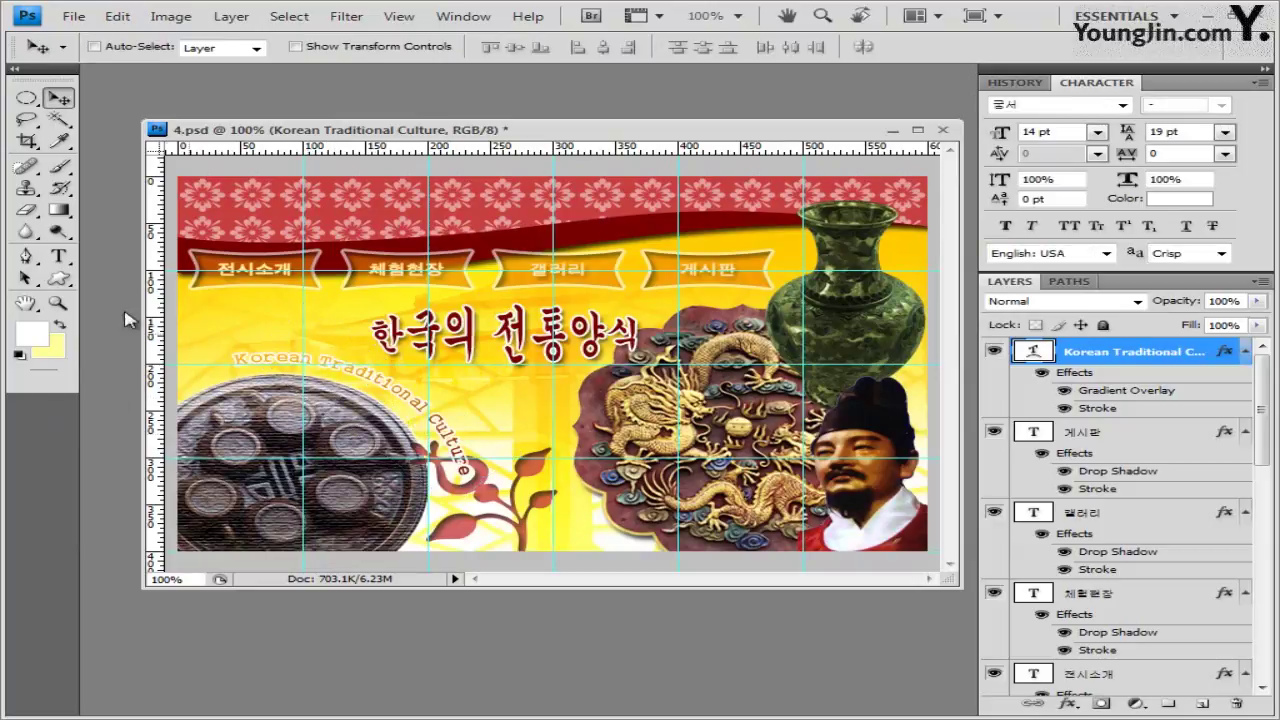
Add the white text line "한국 전통문화의 아름다움" on the patterned header band, in 궁서 at 15 pt
key(t)
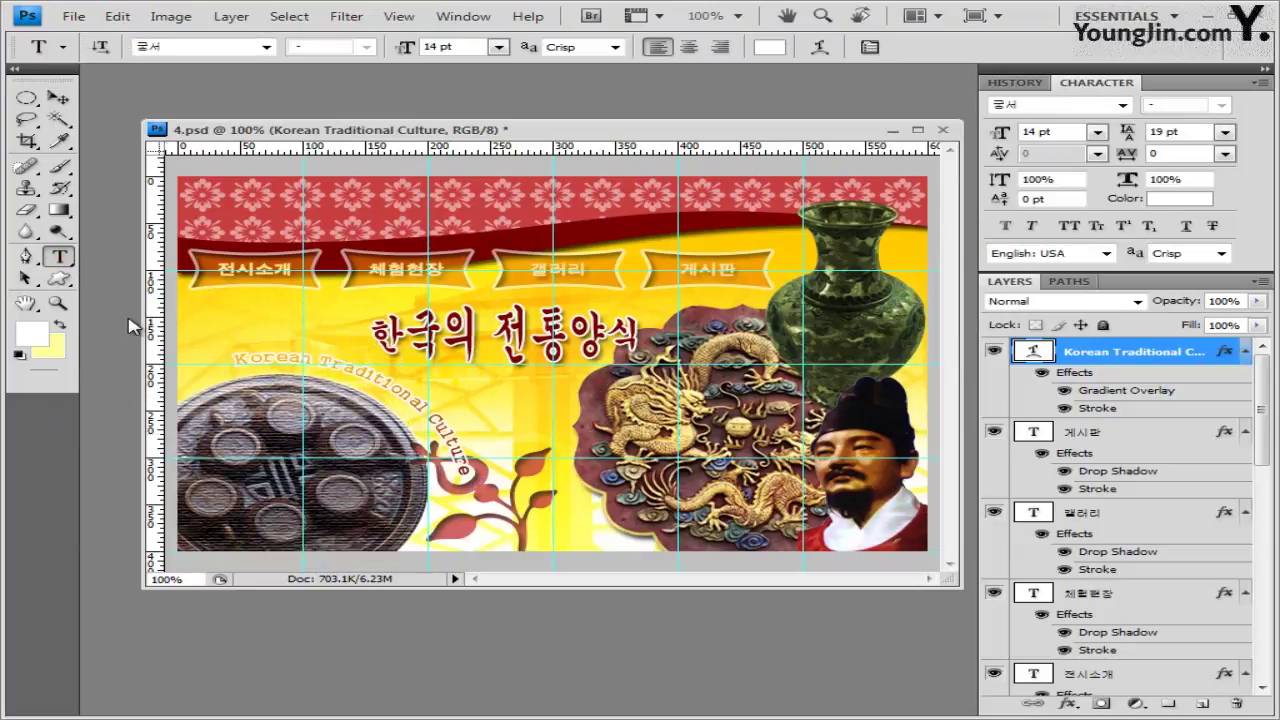
click(256, 218)
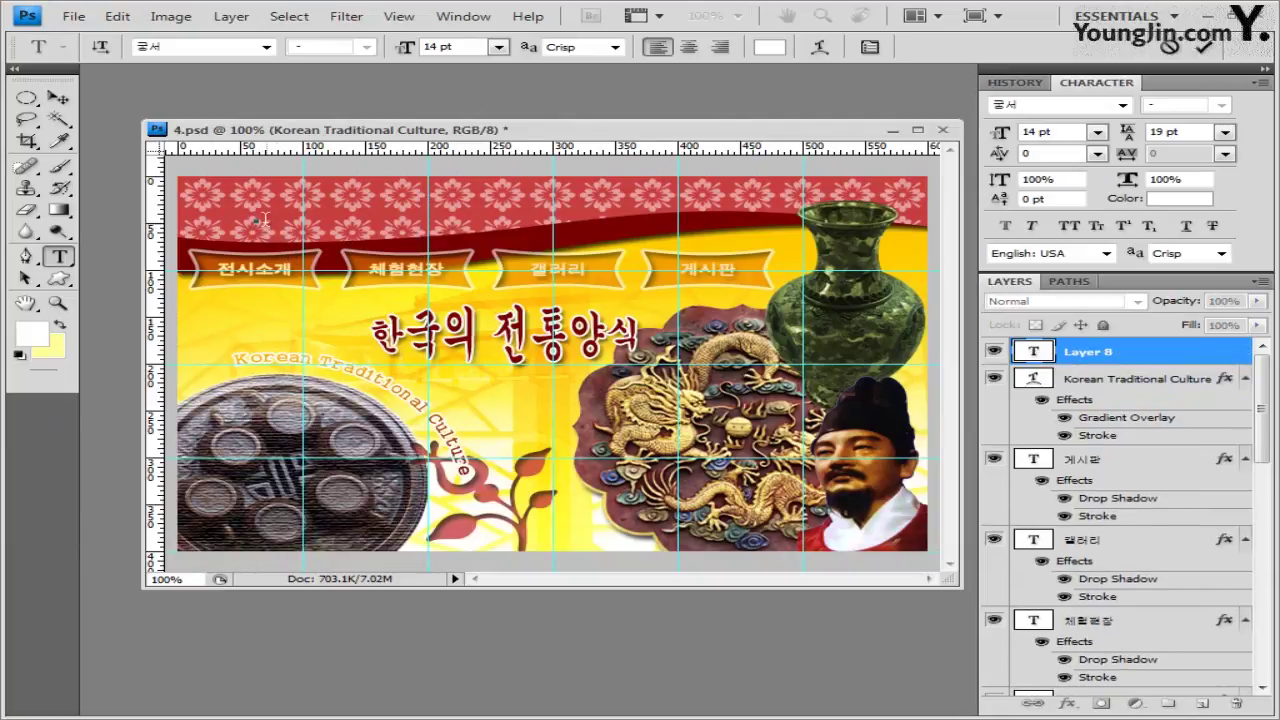
click(268, 49)
click(268, 49)
text(15)
key(Return)
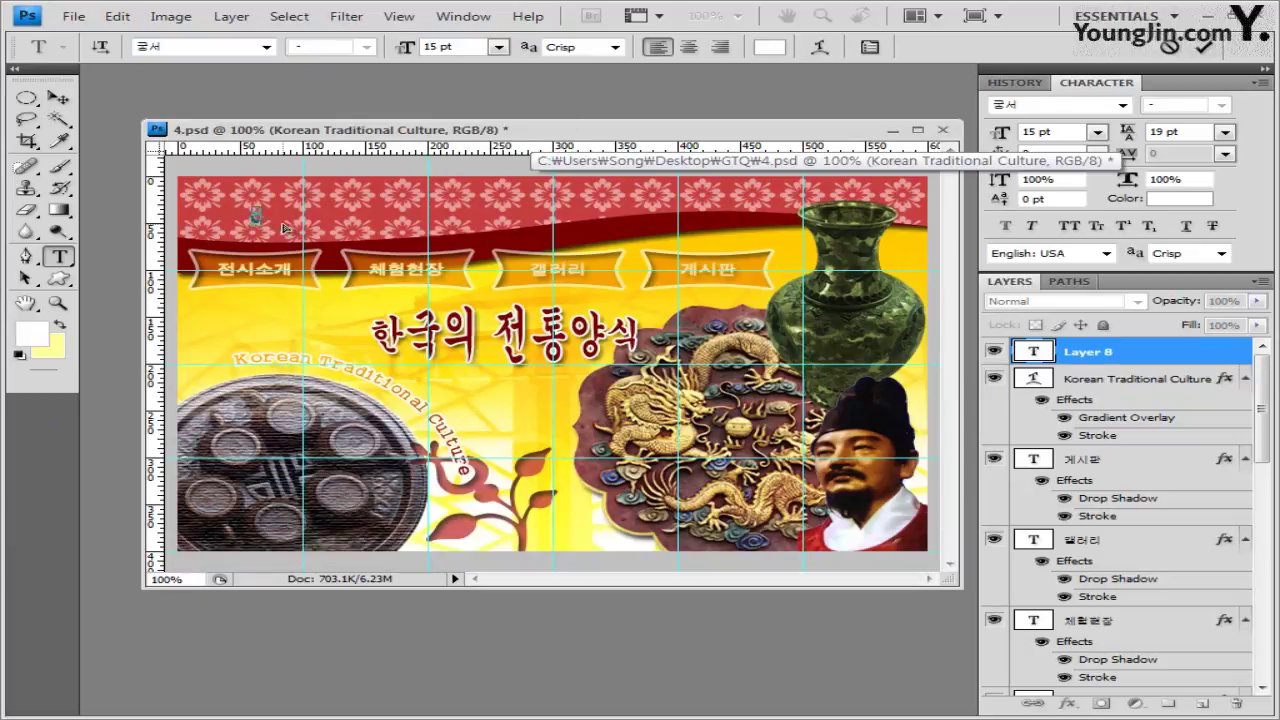
text(한국 전통문화의 아름다움)
click(1125, 360)
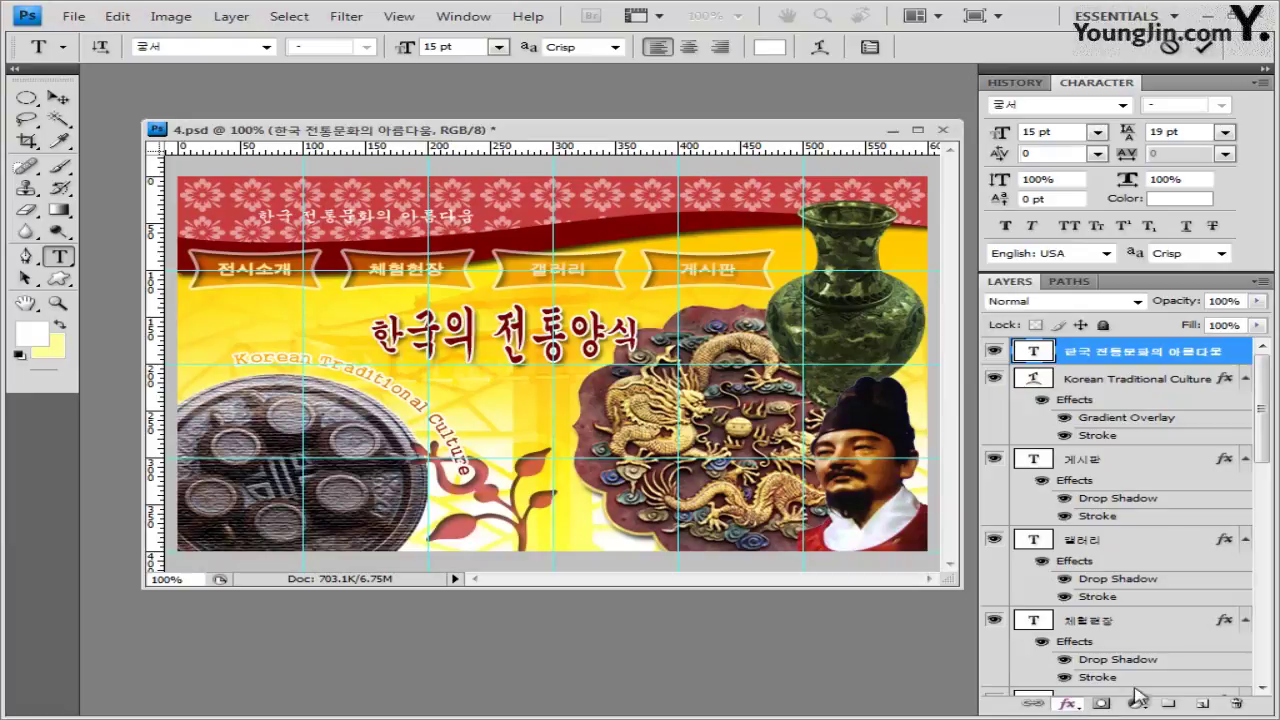
Apply an Outer Glow and a Drop Shadow with default settings to the header text layer
click(1078, 706)
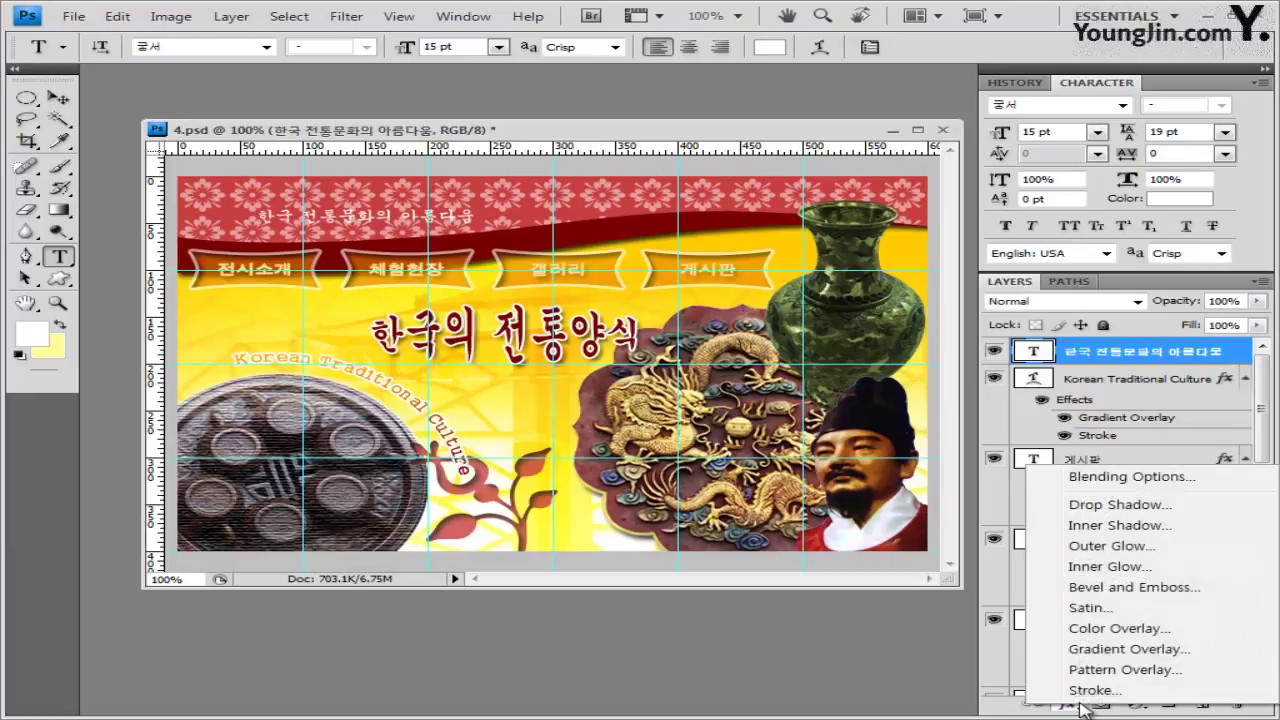
click(1120, 546)
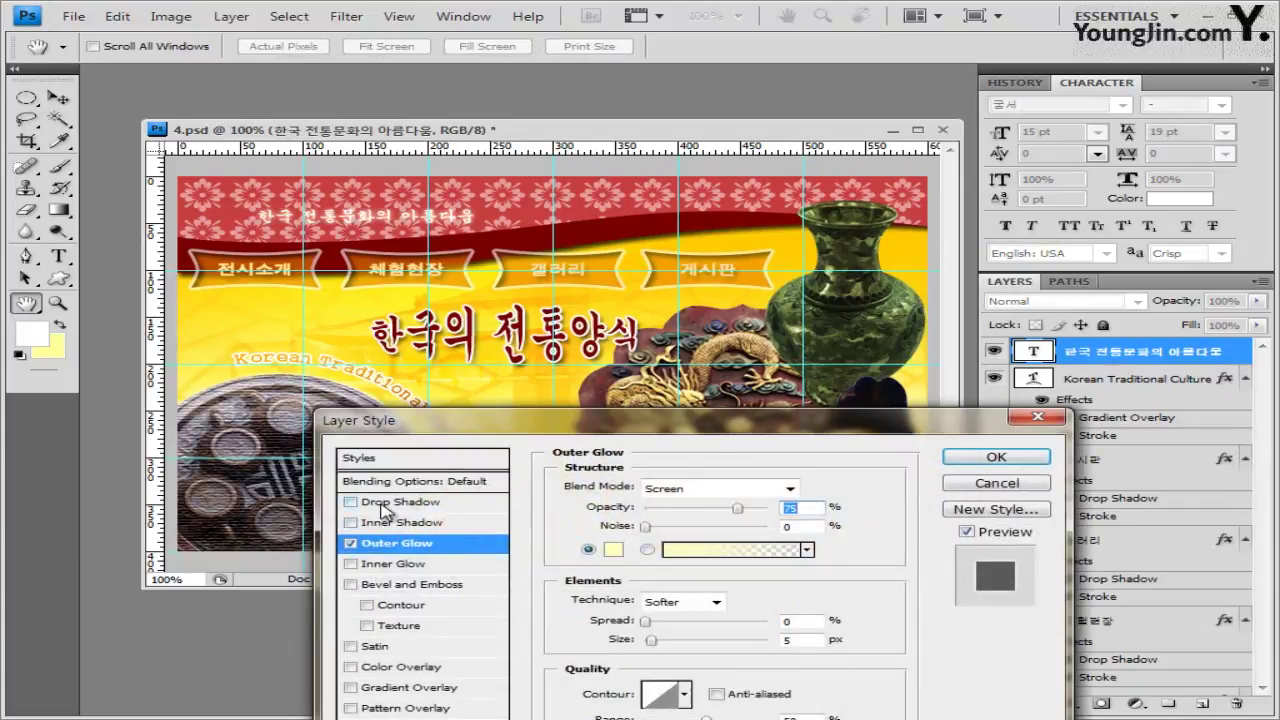
click(382, 508)
click(1035, 460)
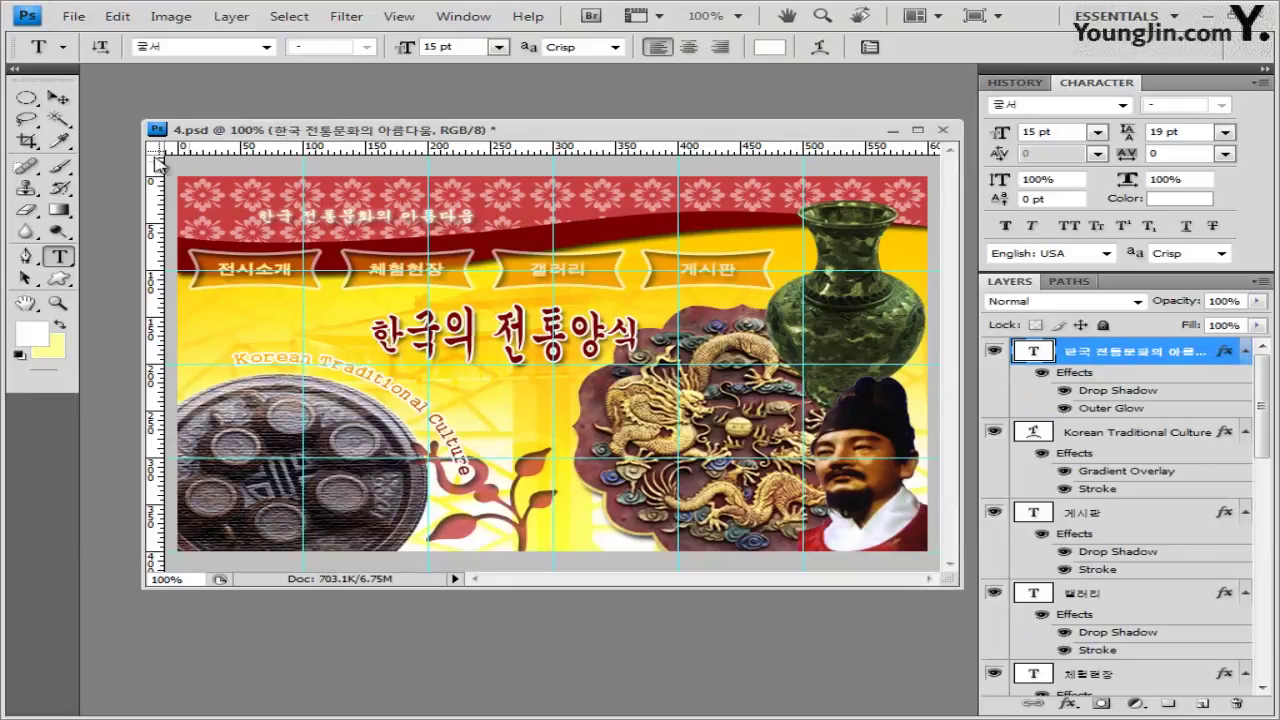
Nudge the header text line left and slightly up within the patterned band
key(v)
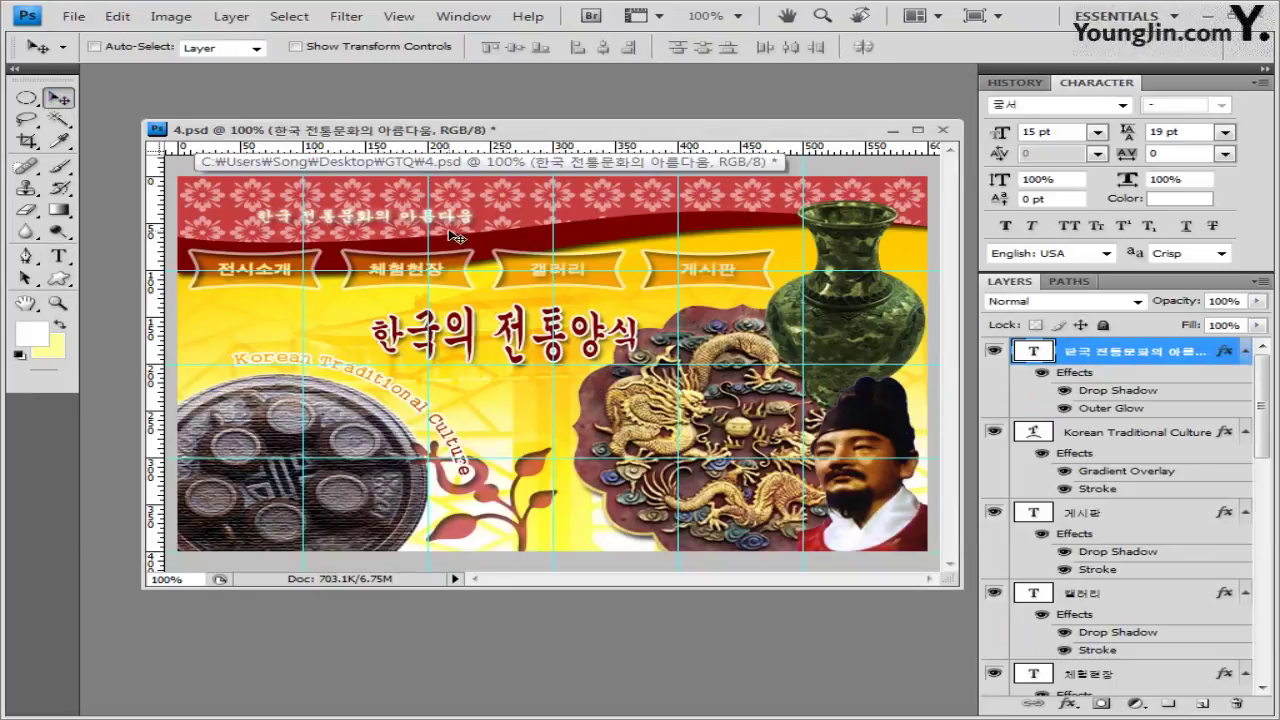
key(shift+Left)
key(shift+Left)
key(shift+Left)
key(Up)
key(Up)
key(Up)
key(Up)
key(Up)
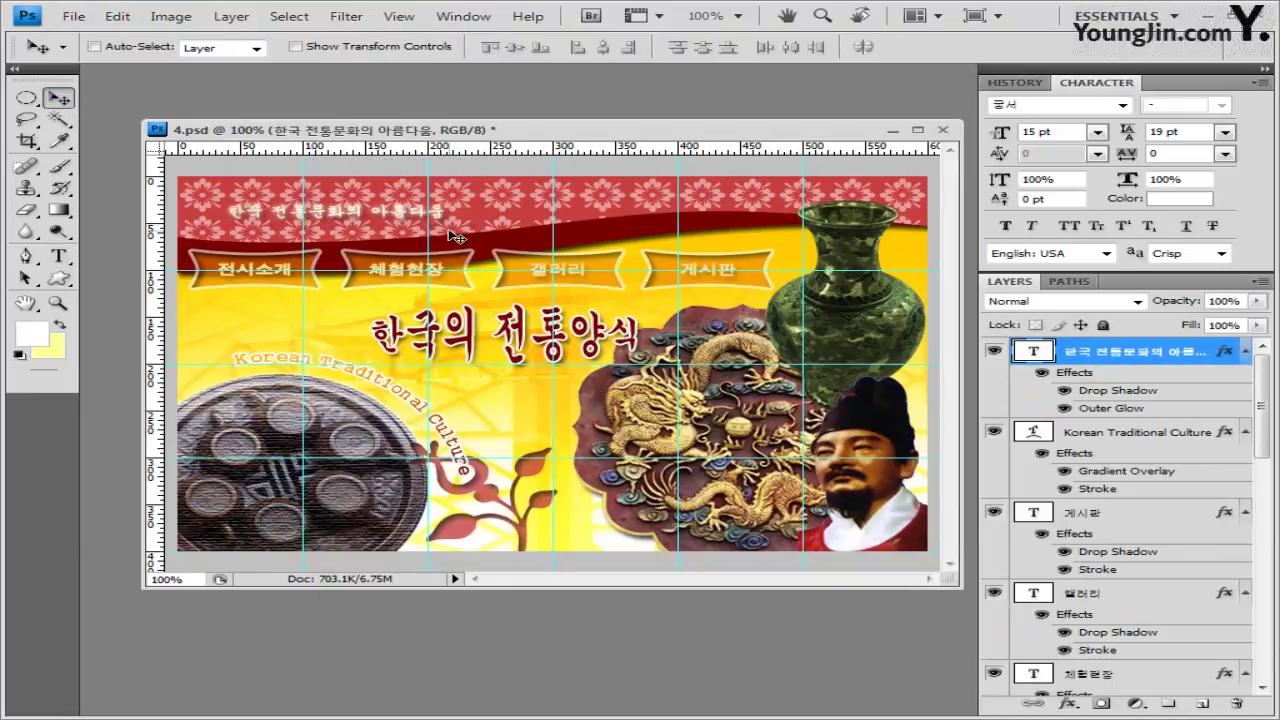
Save 4.psd with Maximize compatibility on, and clear all guides from the document
click(74, 16)
click(80, 252)
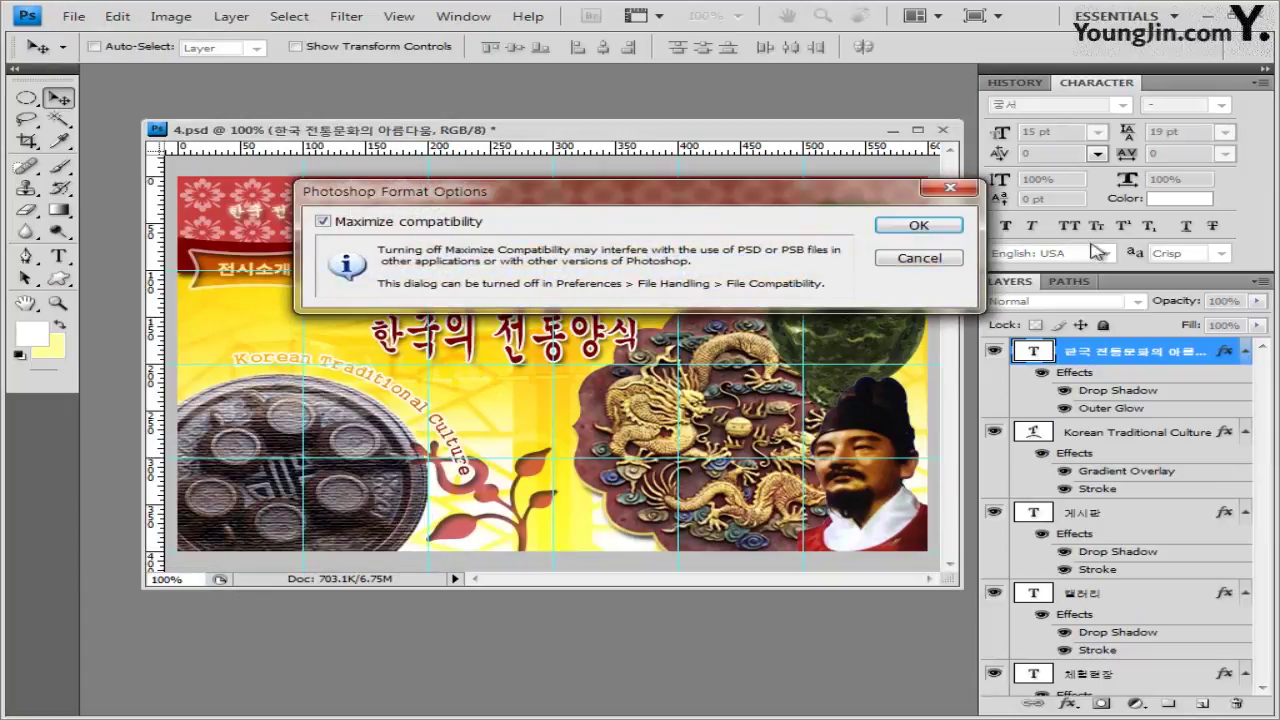
click(945, 225)
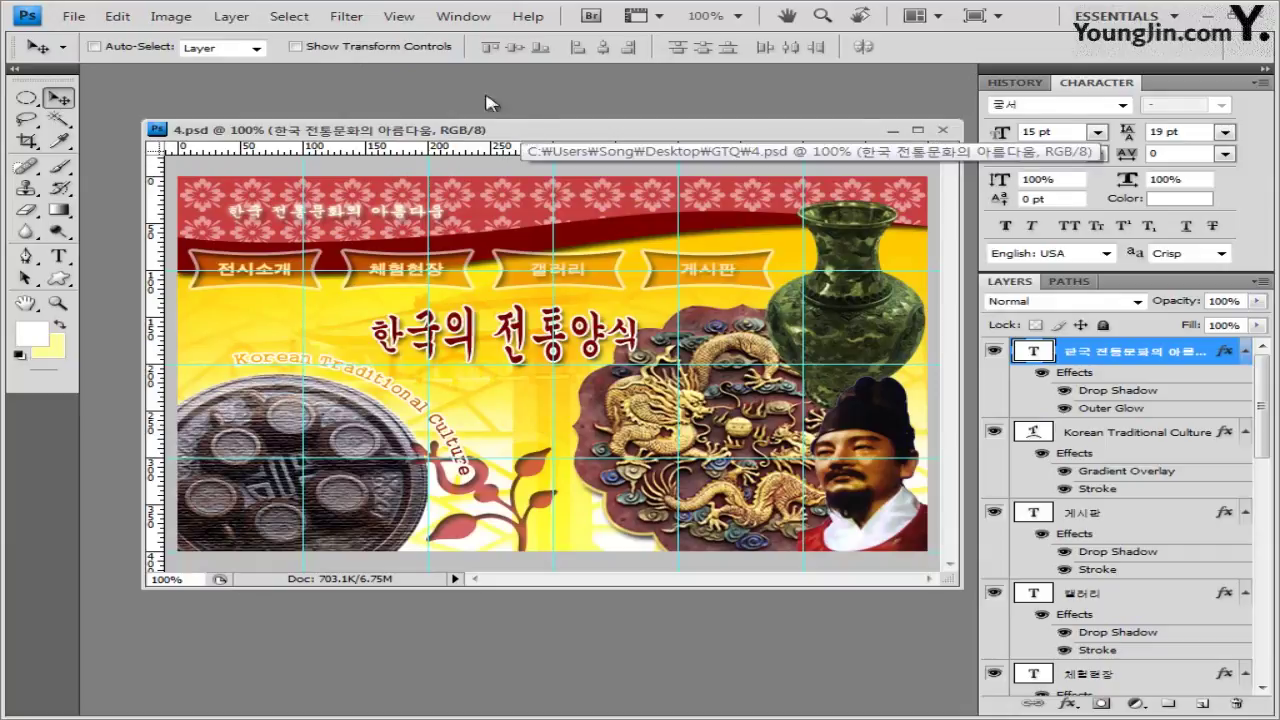
click(403, 18)
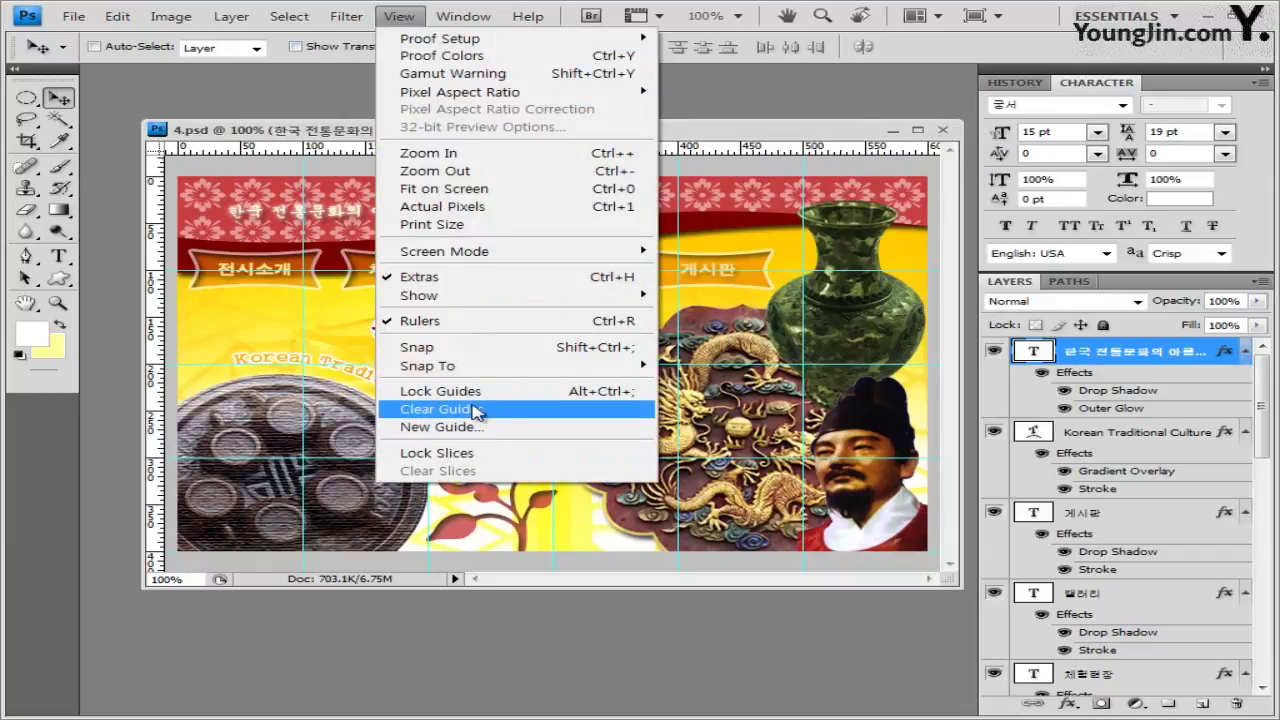
click(472, 409)
Save a JPEG copy in the GTQ folder at quality 8, named with the examinee's number and name plus "-4"
click(75, 18)
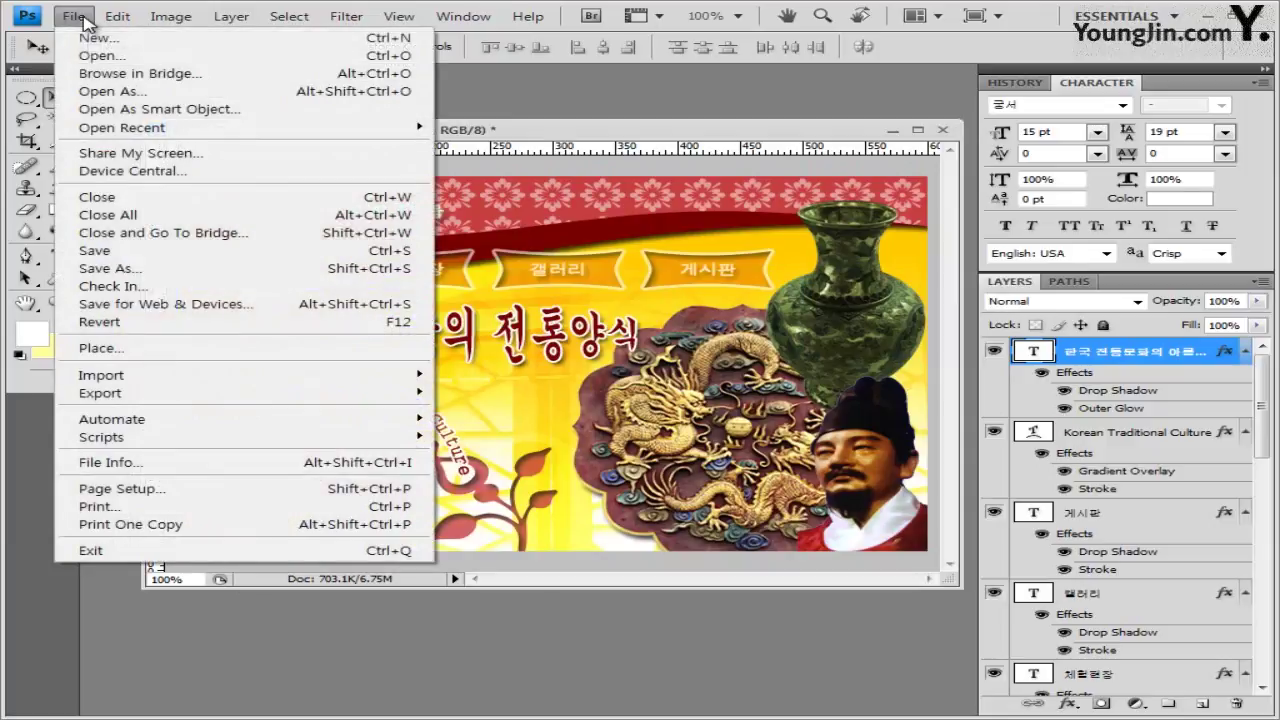
click(125, 268)
click(578, 413)
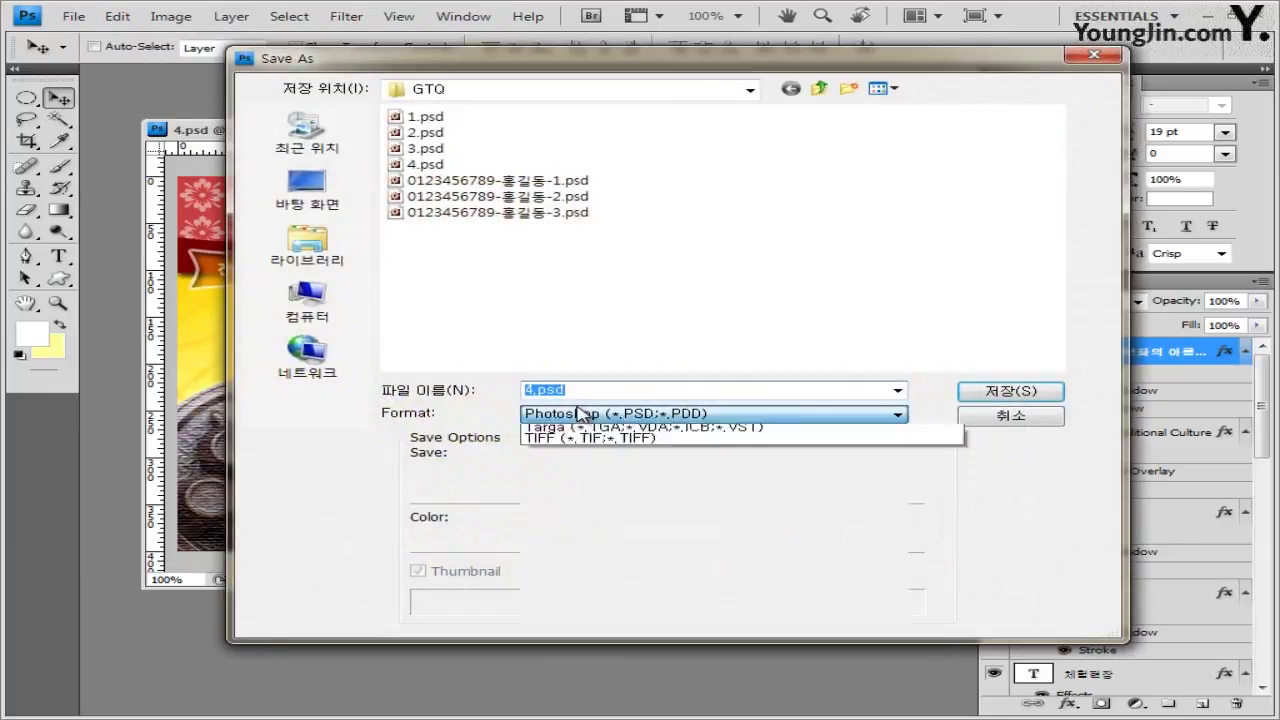
click(634, 525)
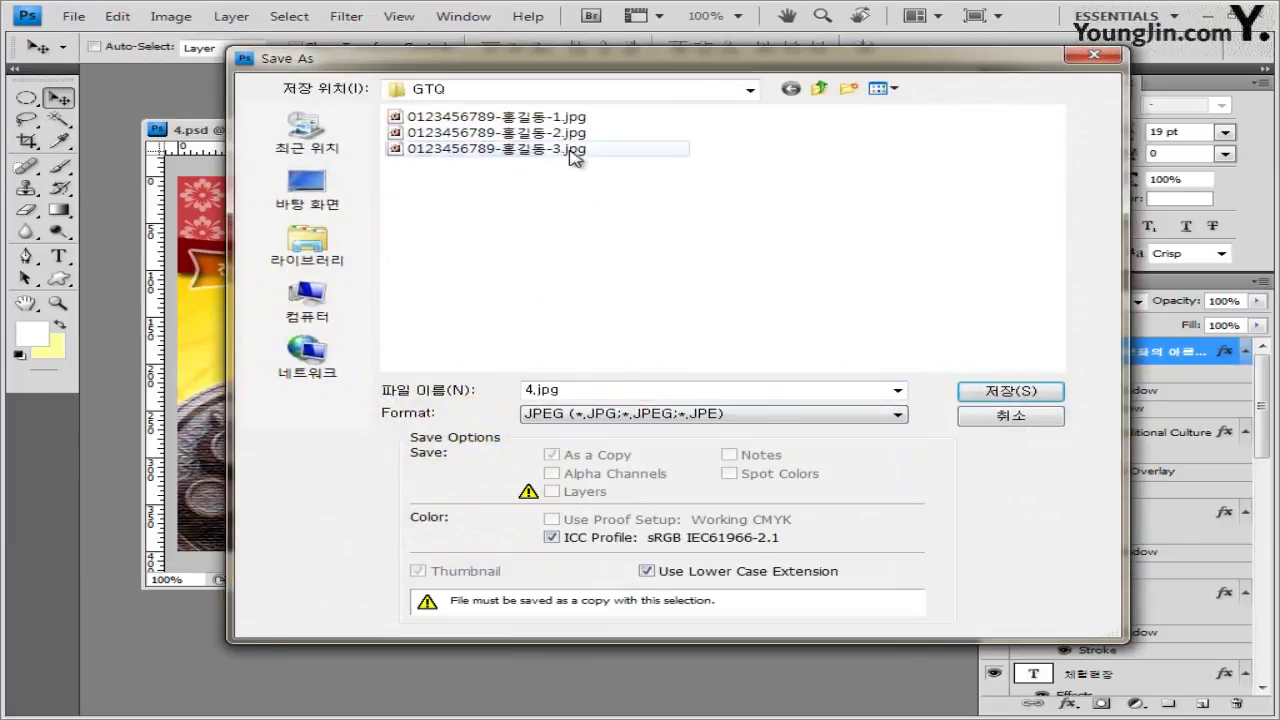
click(614, 151)
click(665, 392)
click(665, 392)
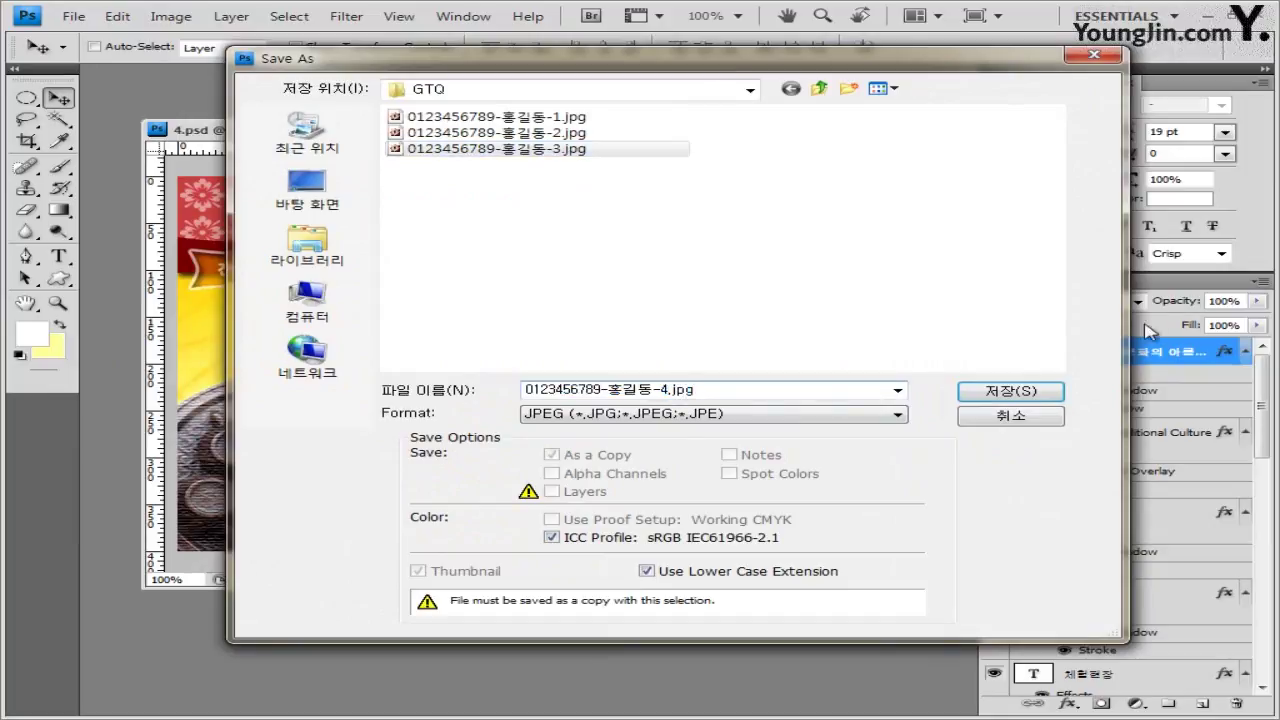
click(1010, 391)
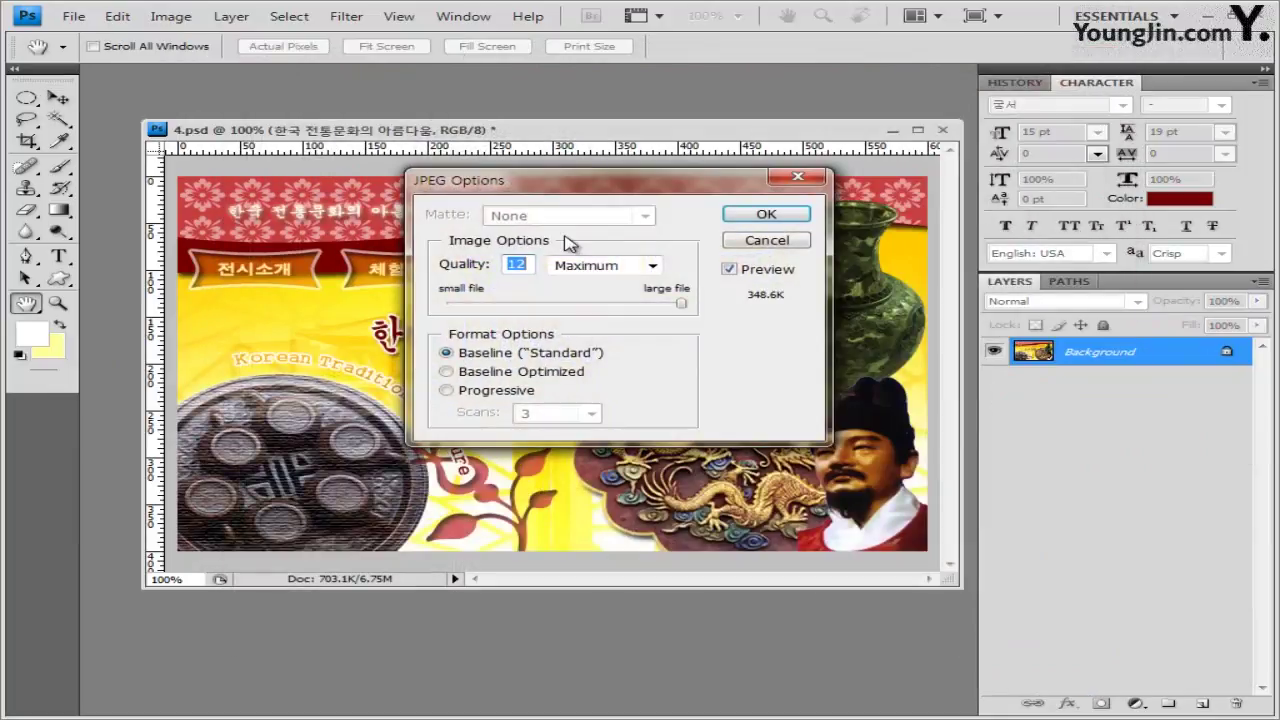
text(8)
key(Return)
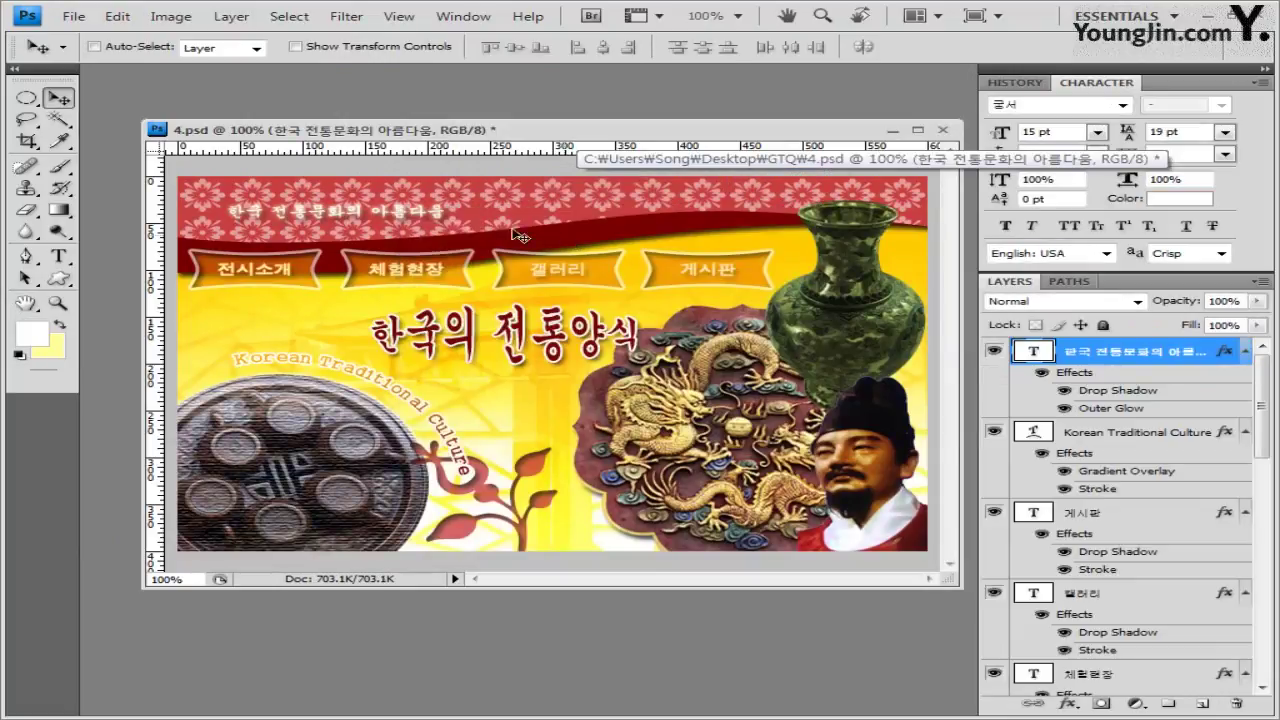
Resize the image to 60 x 40 pixels with proportions constrained
drag(303, 135, 273, 127)
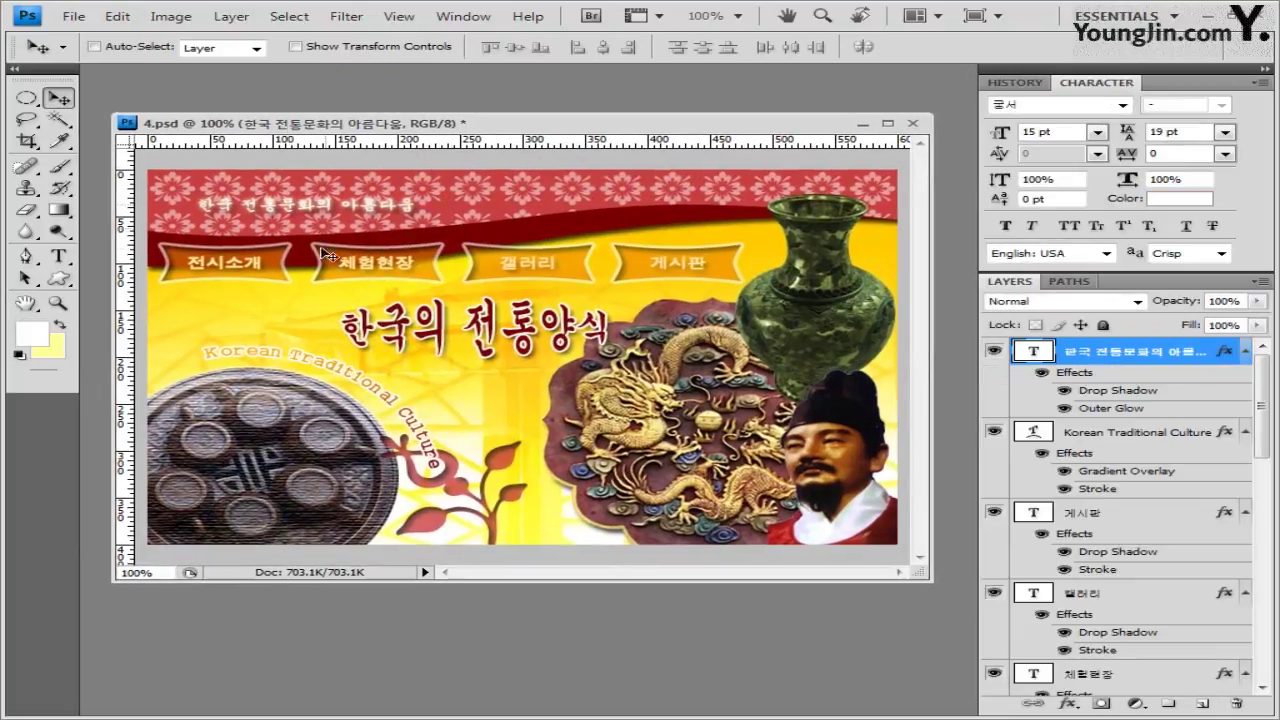
click(171, 20)
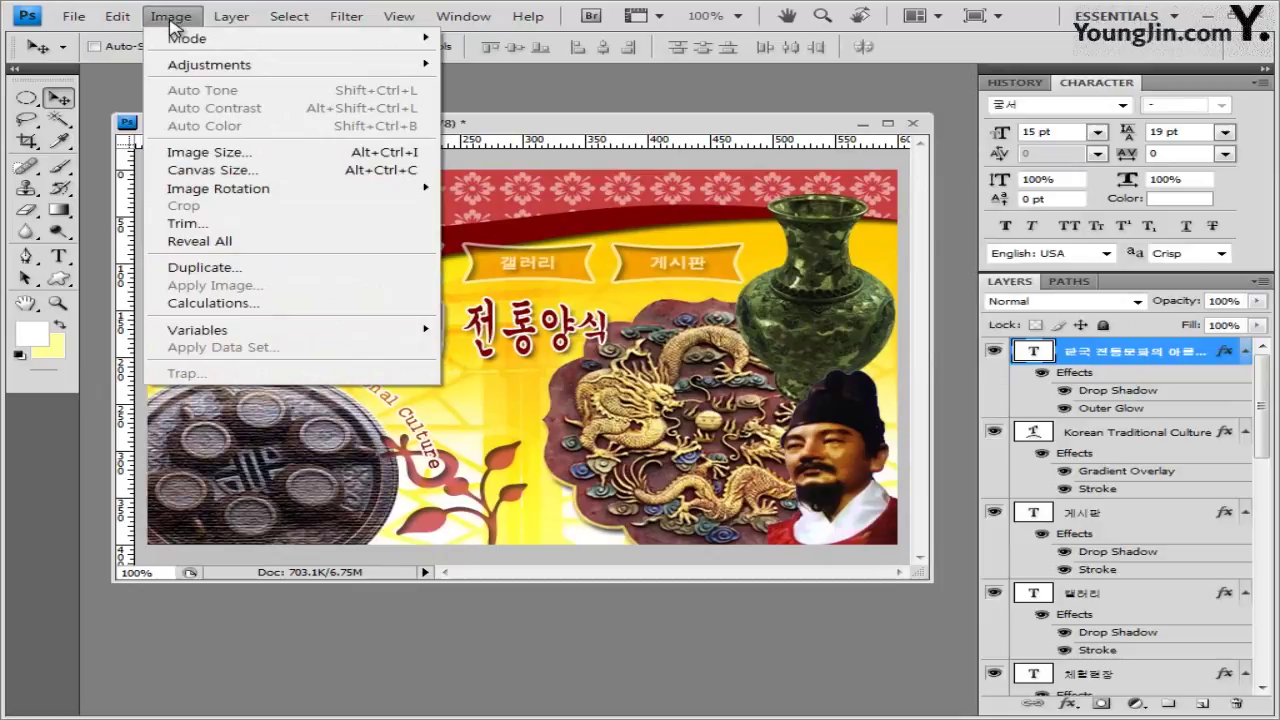
click(216, 155)
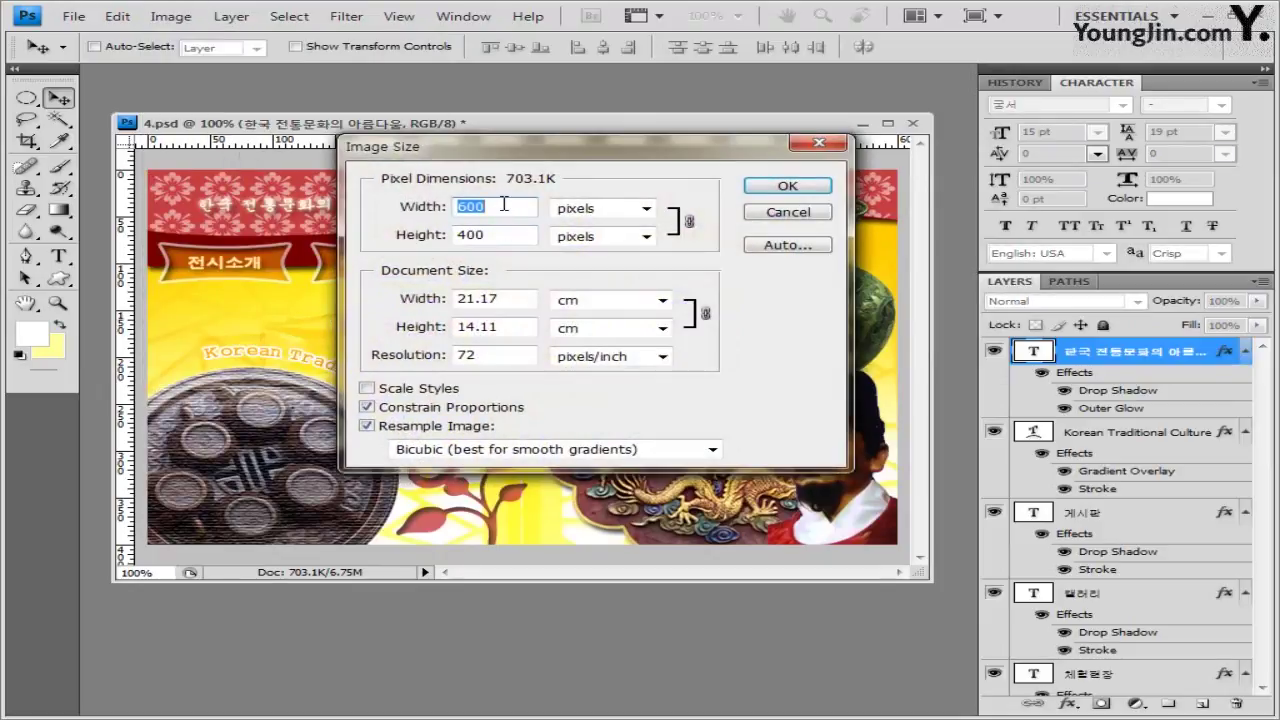
text(60)
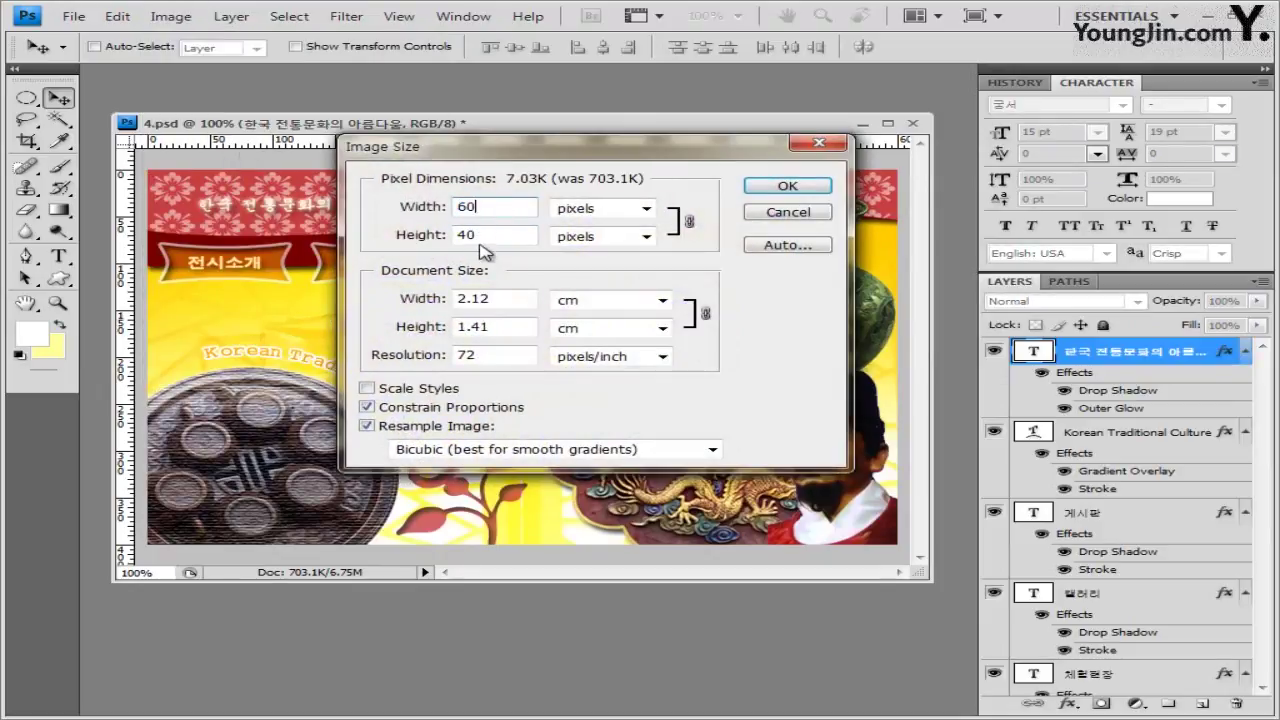
click(487, 235)
click(787, 186)
Save the reduced image as a Photoshop file named with the examinee's number and name plus "-4", and close the document
click(74, 16)
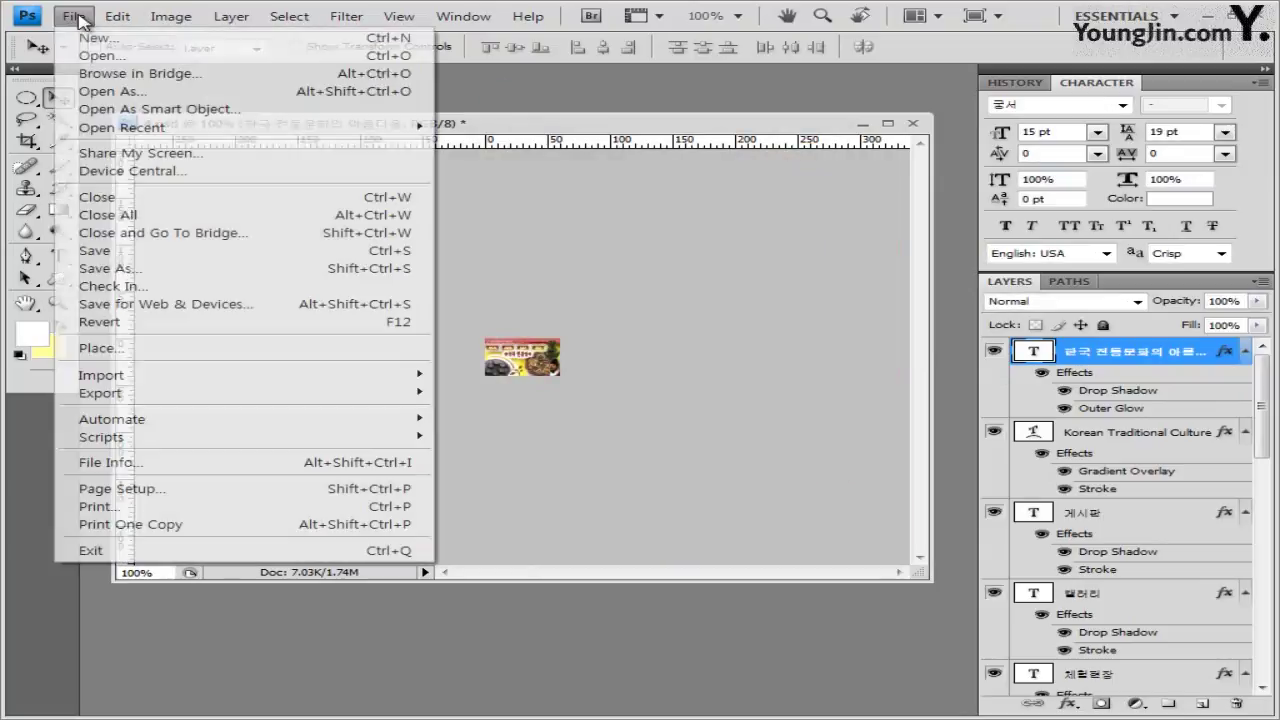
click(128, 268)
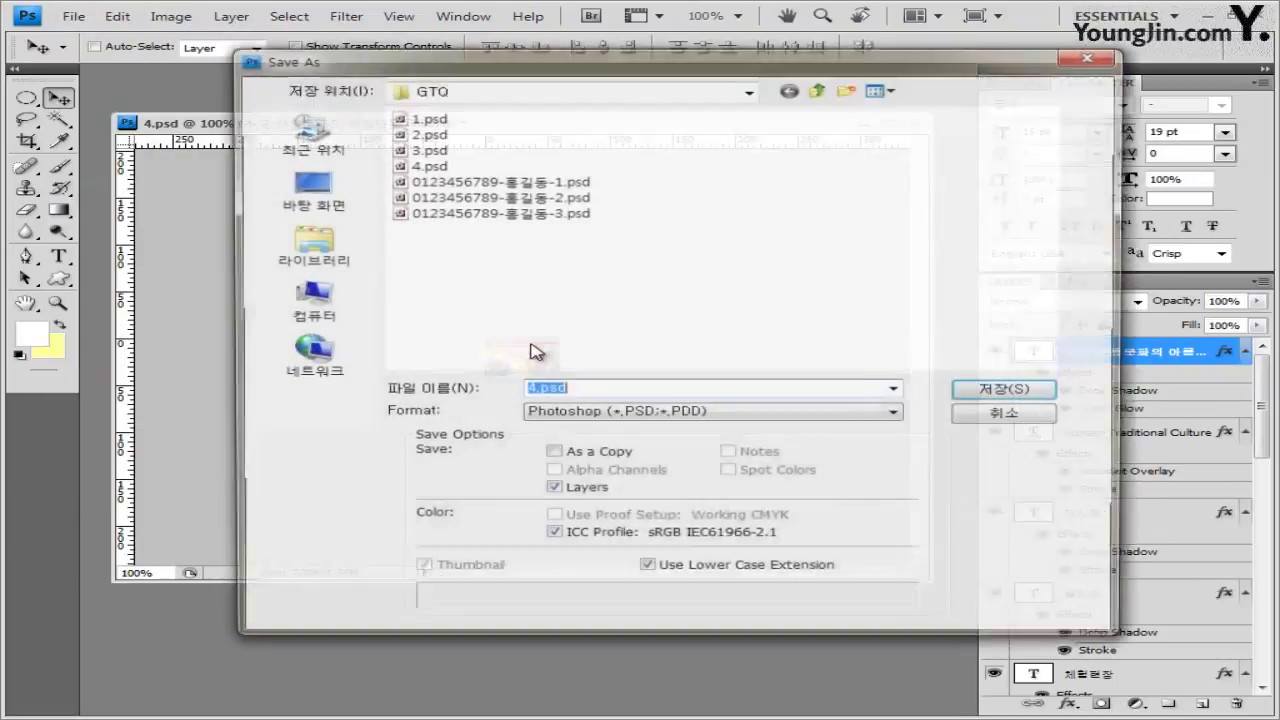
click(577, 214)
click(654, 389)
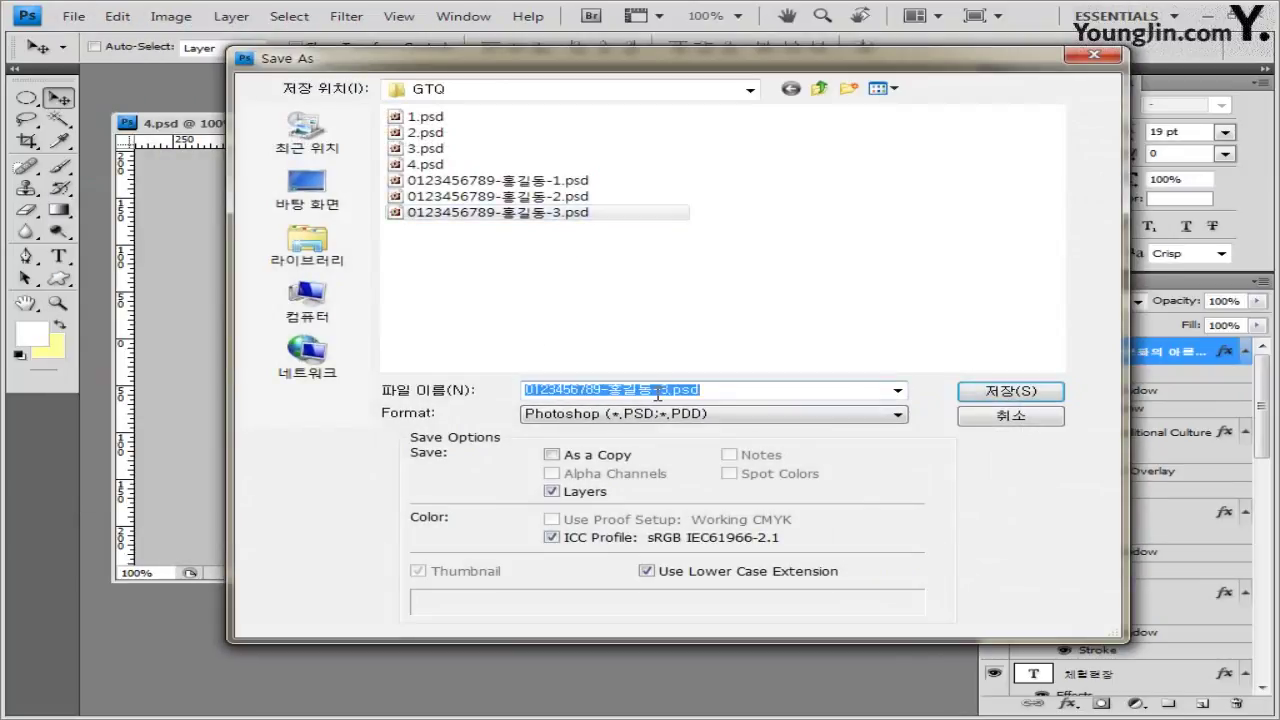
click(667, 392)
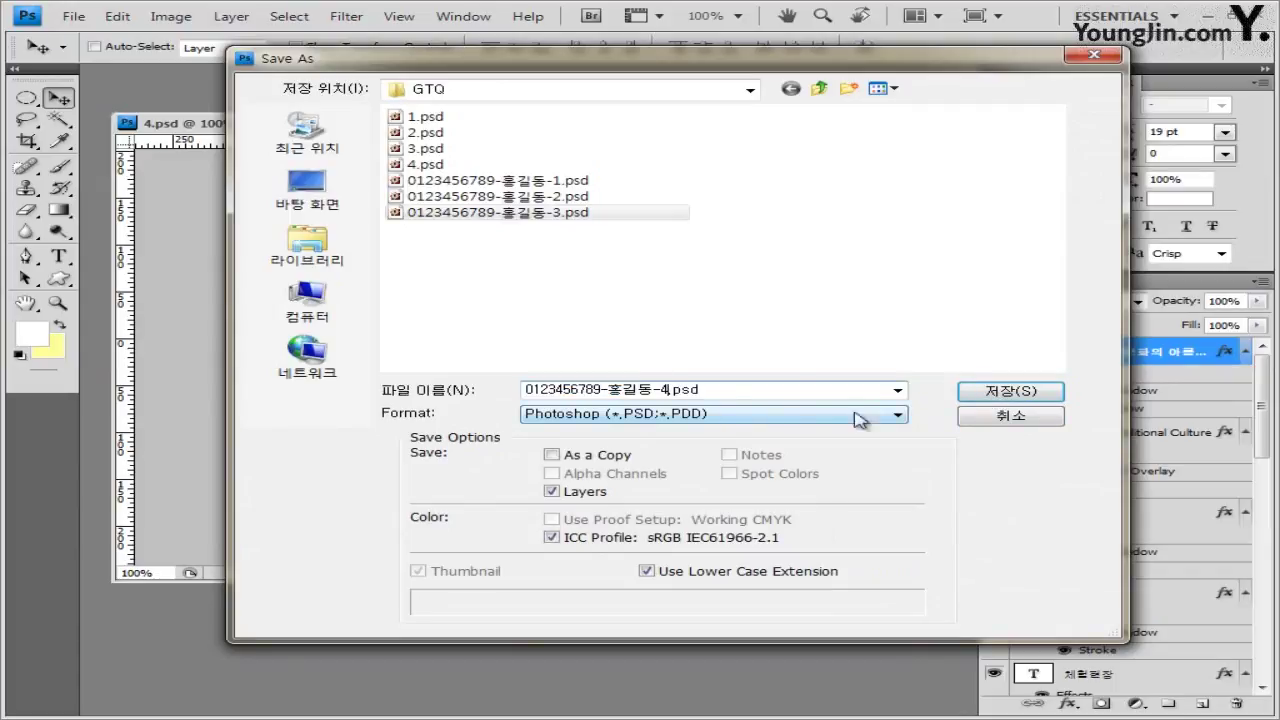
click(1003, 392)
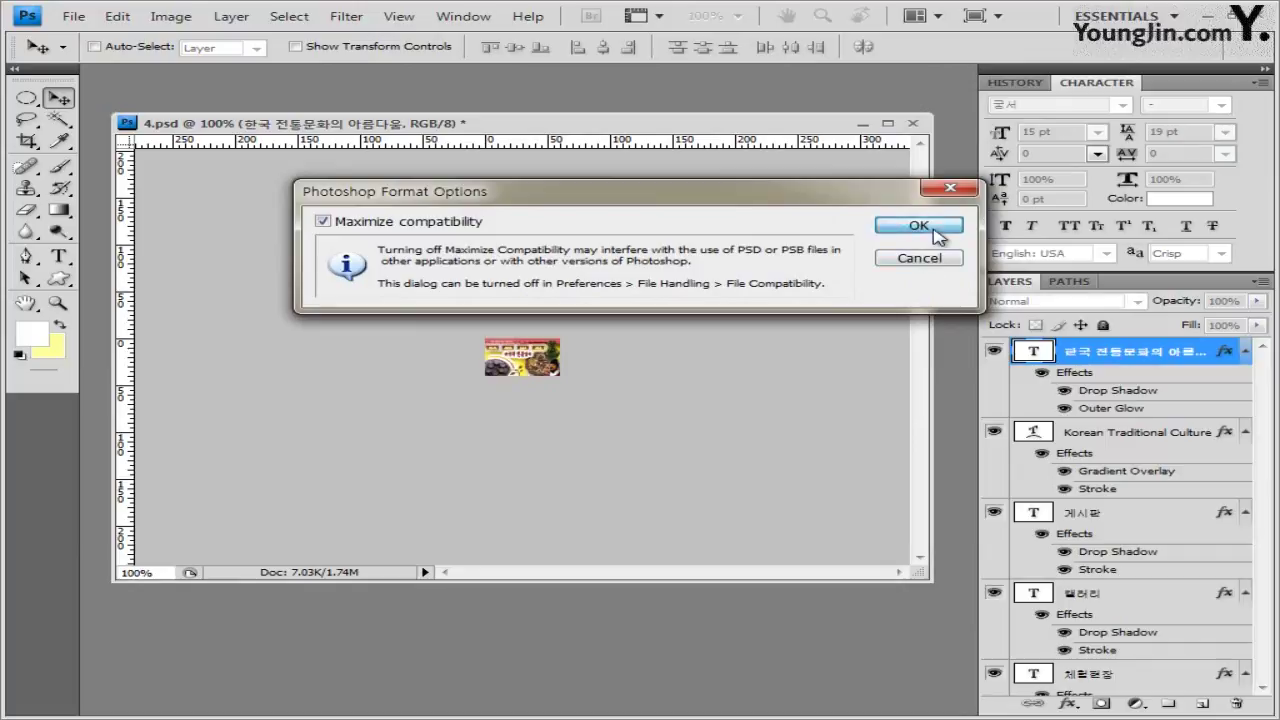
click(938, 235)
click(912, 123)
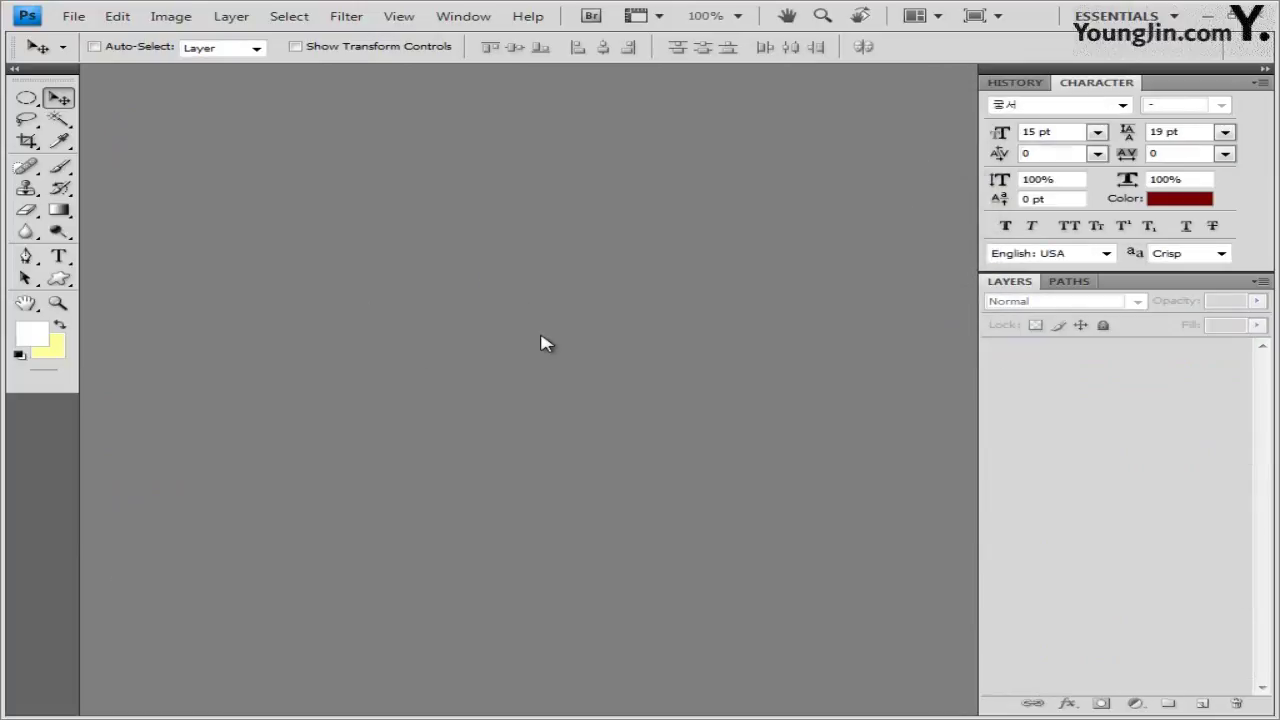
Review the numbered JPEG and PSD submission files in the GTQ folder, and select the working files 1.psd to 4.psd
double_click(540, 343)
drag(640, 354, 500, 193)
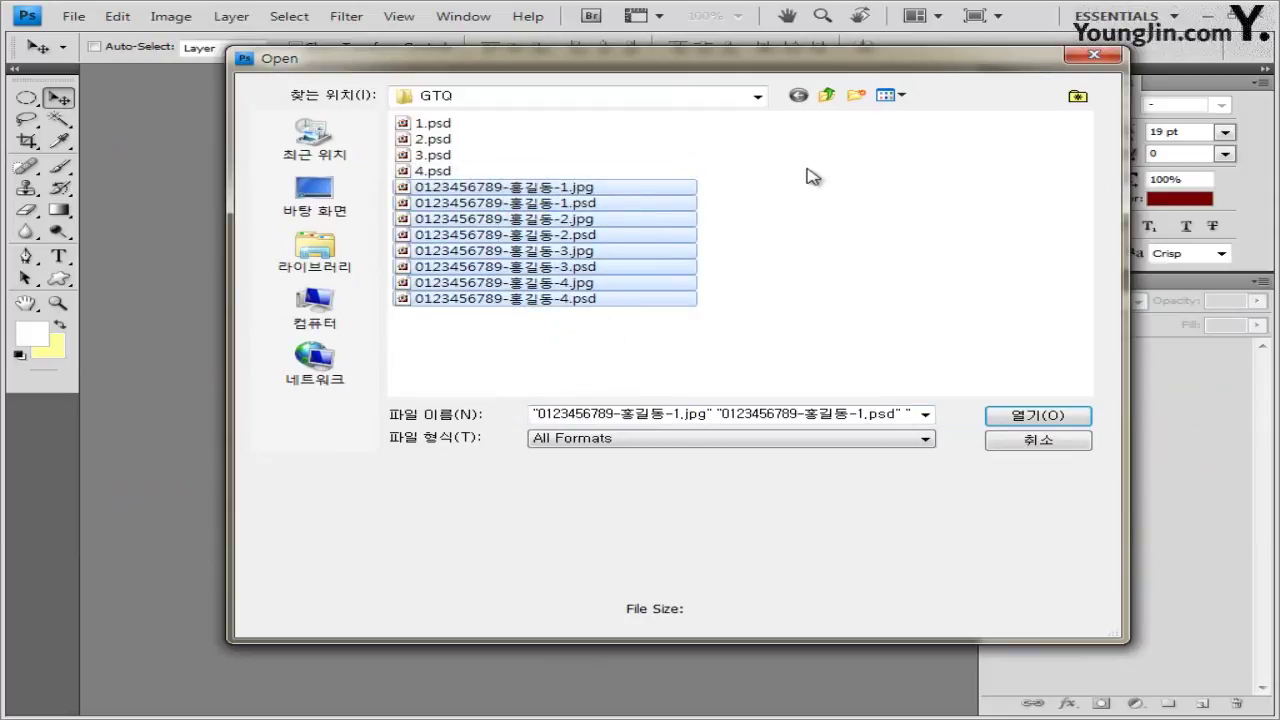
drag(796, 169, 363, 123)
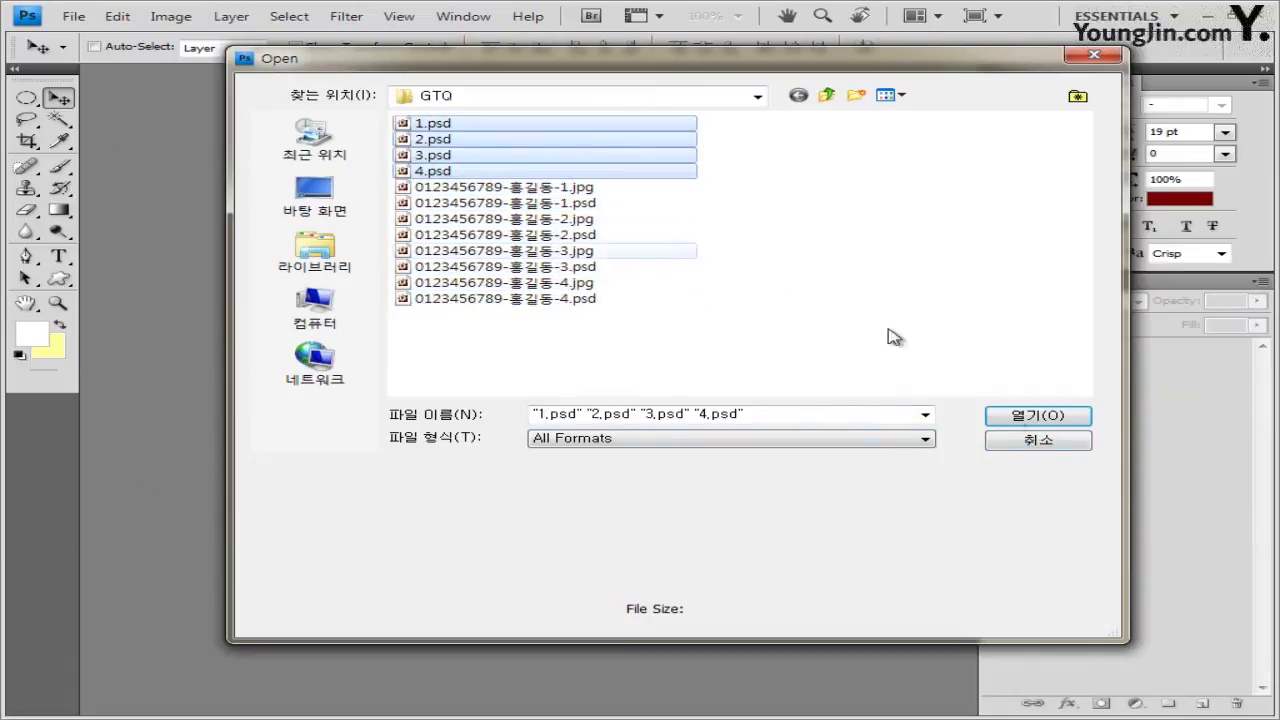
click(1025, 419)
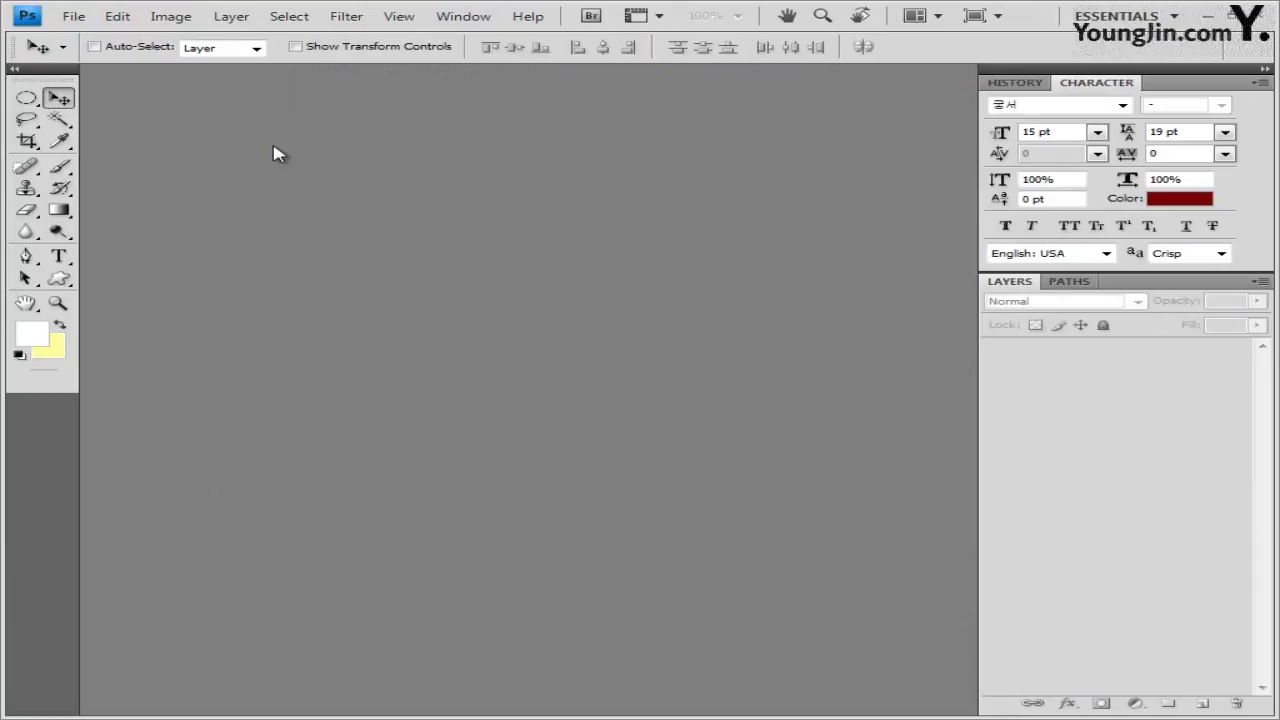